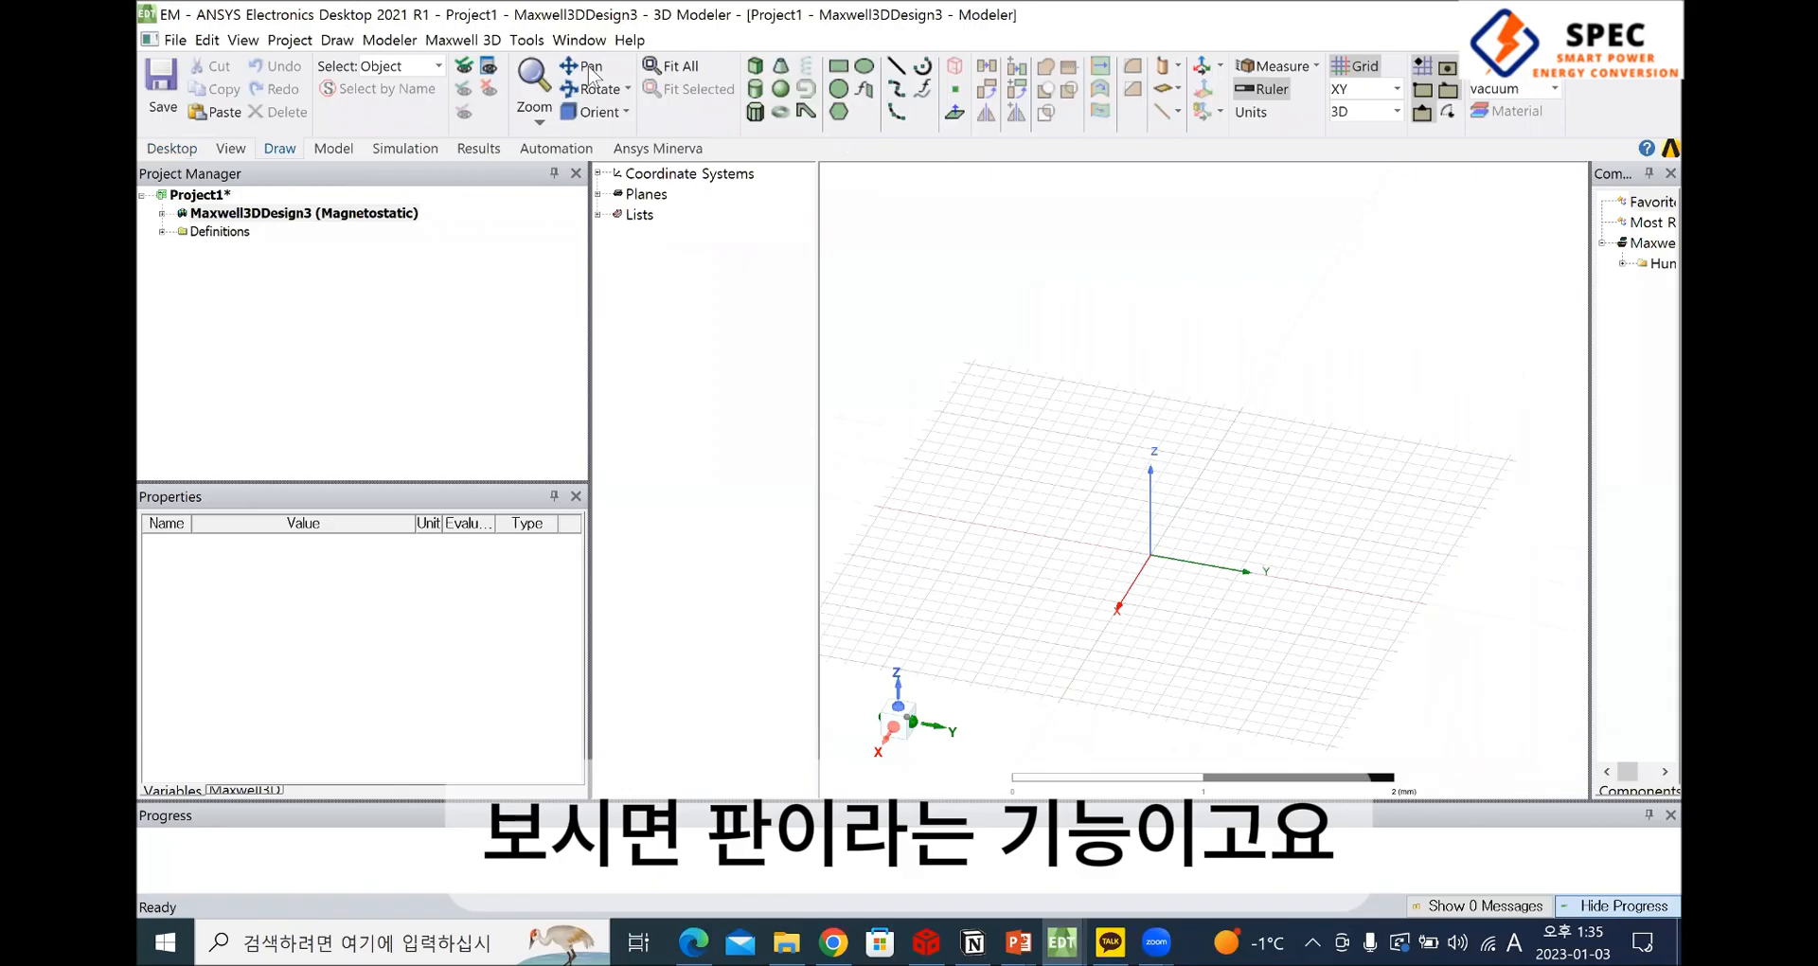
Try panning, zooming and rotating the view of the empty modeling grid, and restore the isometric view
click(589, 67)
drag(1228, 533, 1203, 477)
scroll(1195, 480, up, 1)
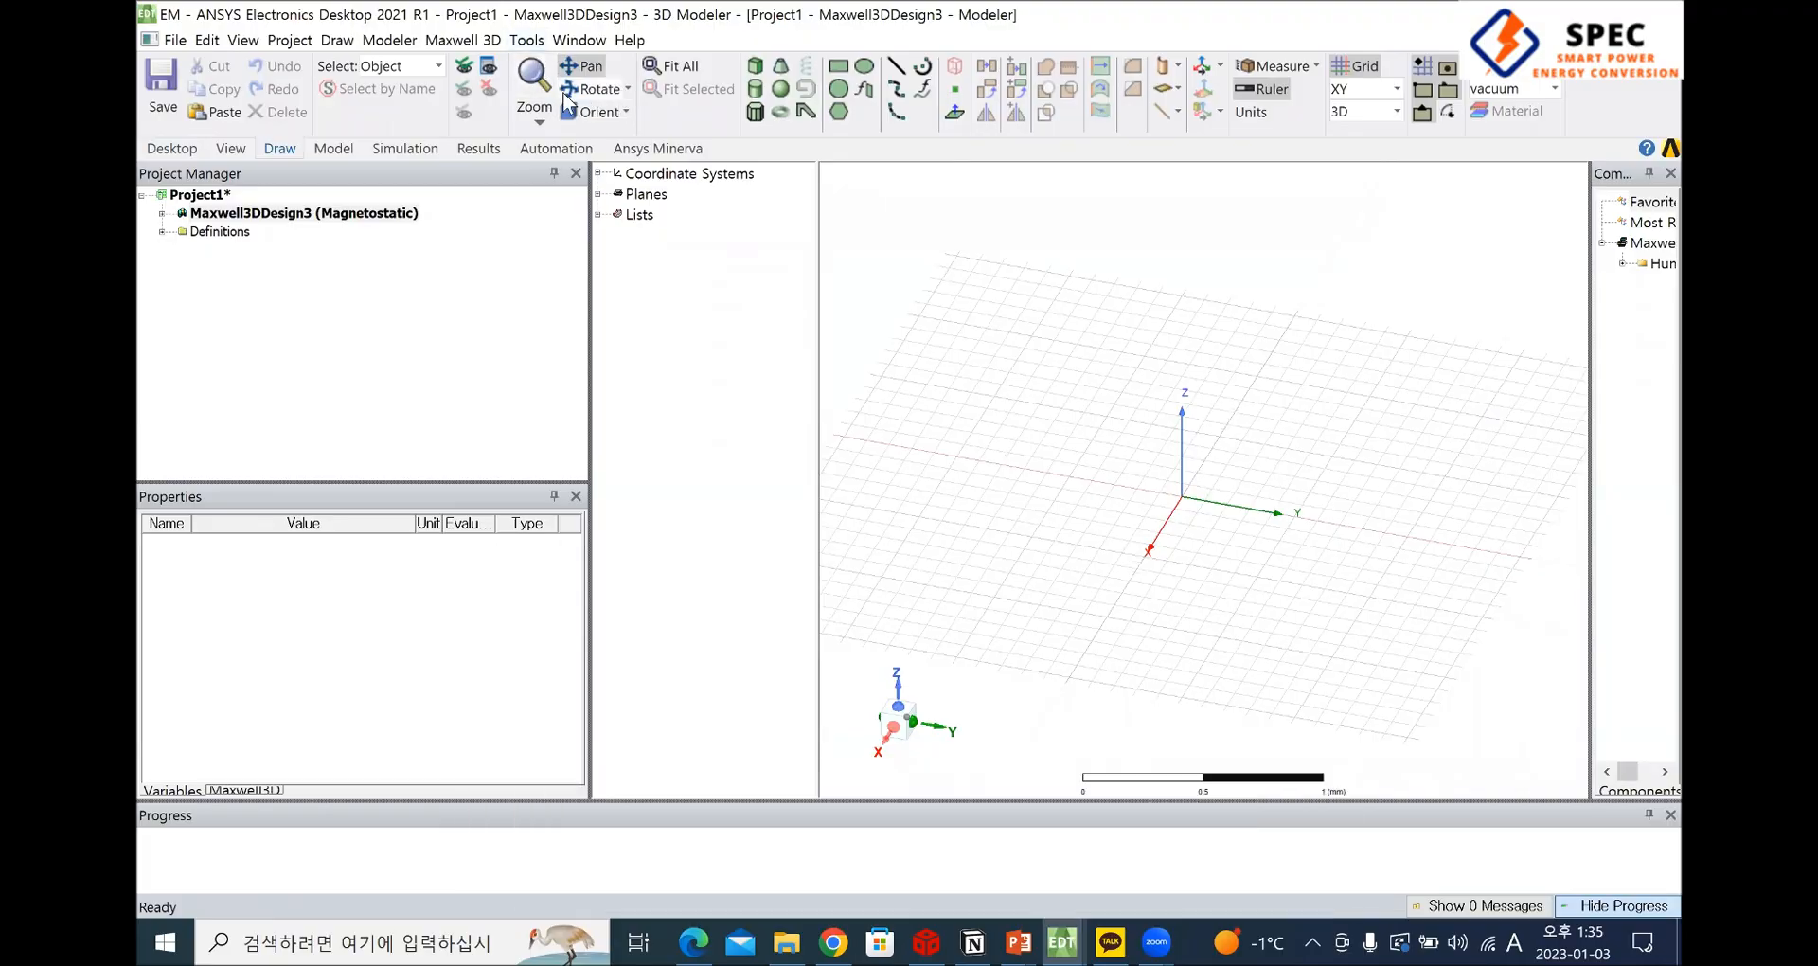
click(613, 89)
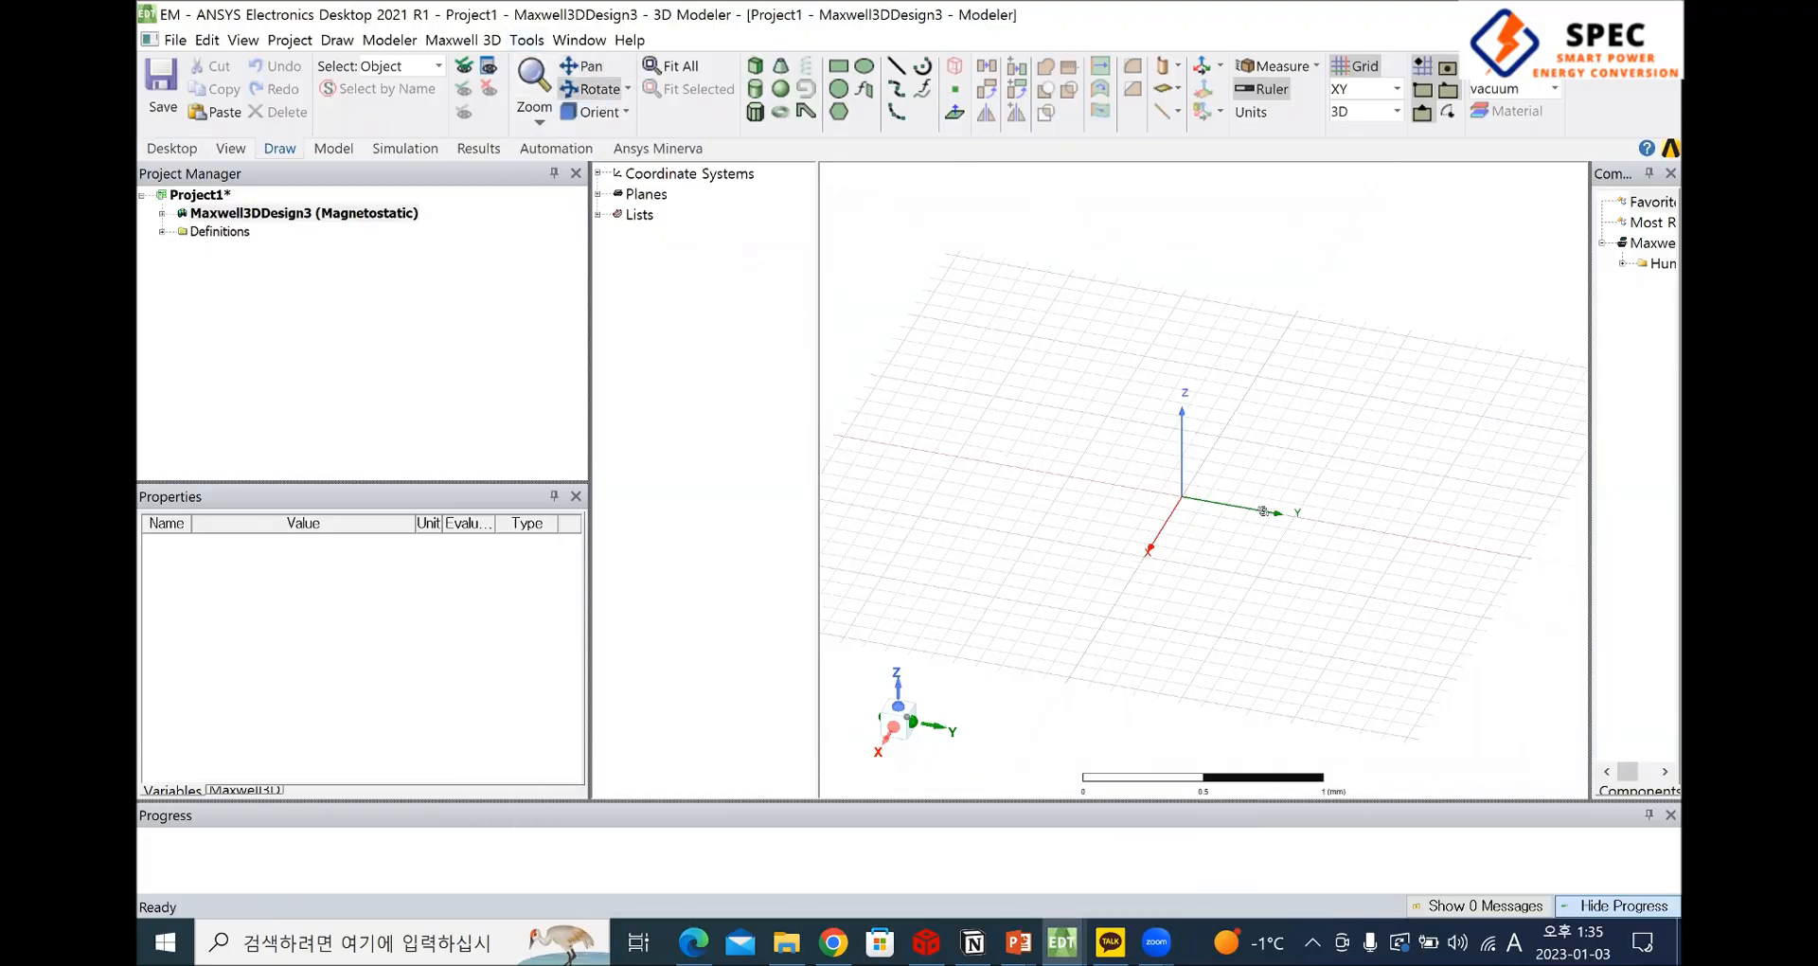
drag(1250, 293, 1252, 426)
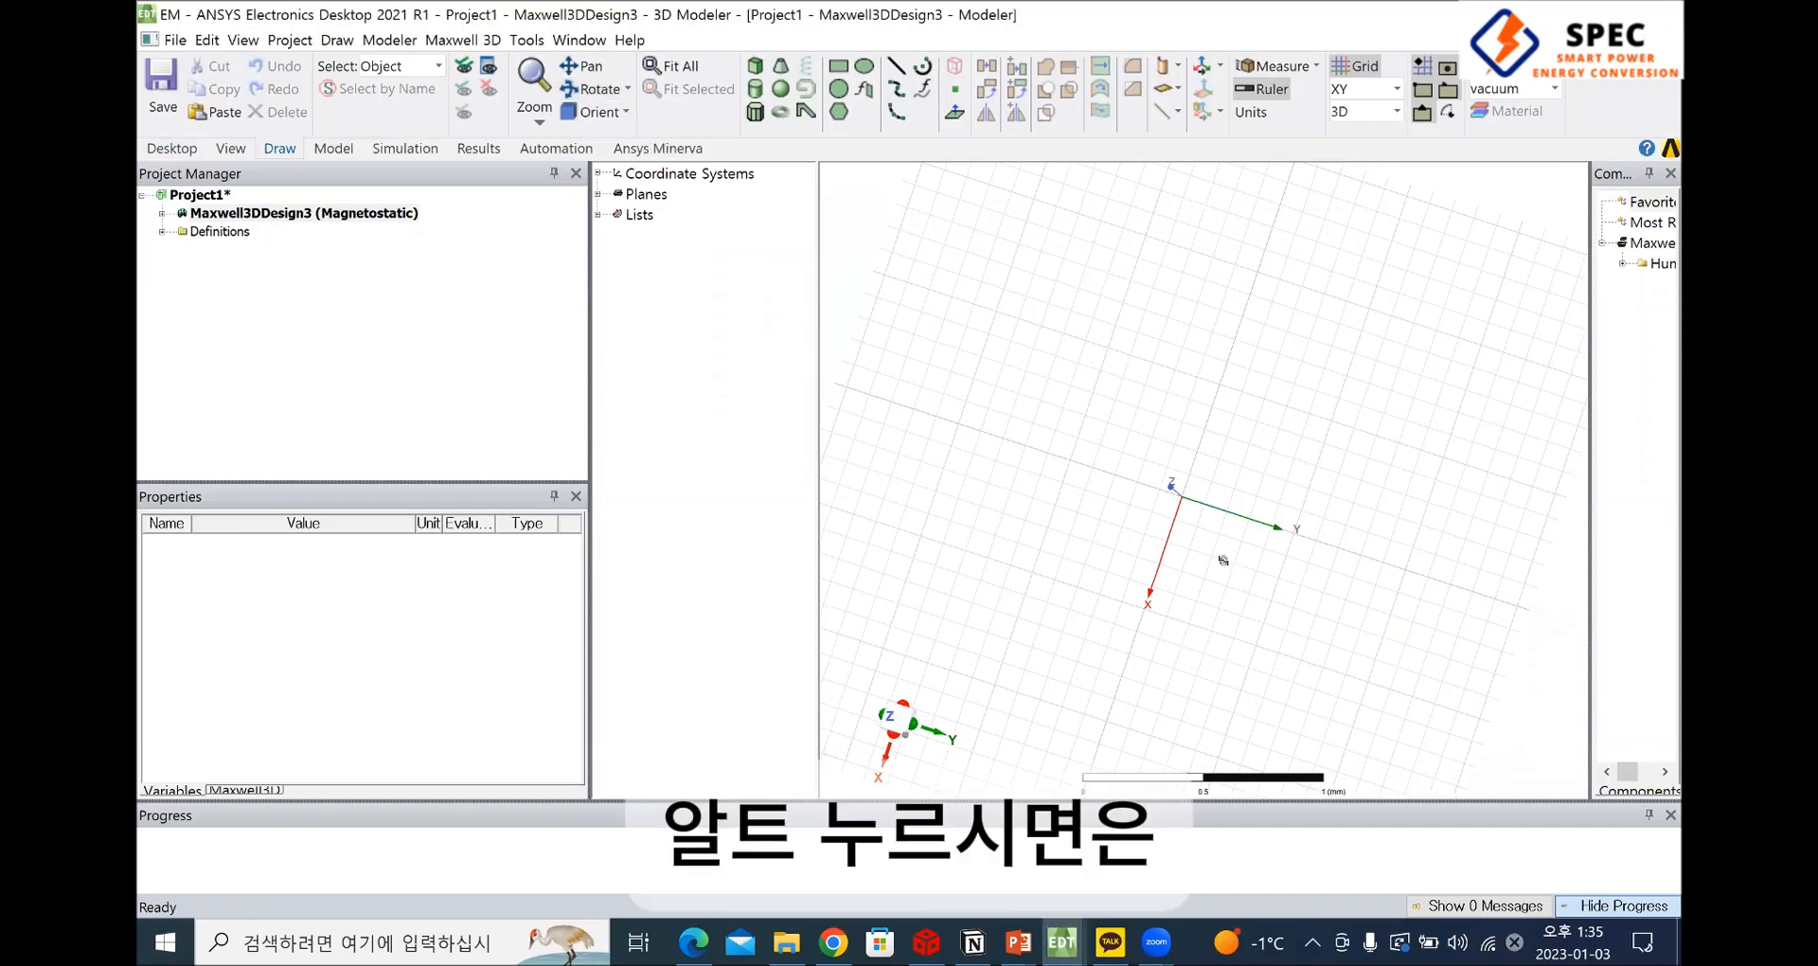
alt+drag(1223, 566, 1160, 496)
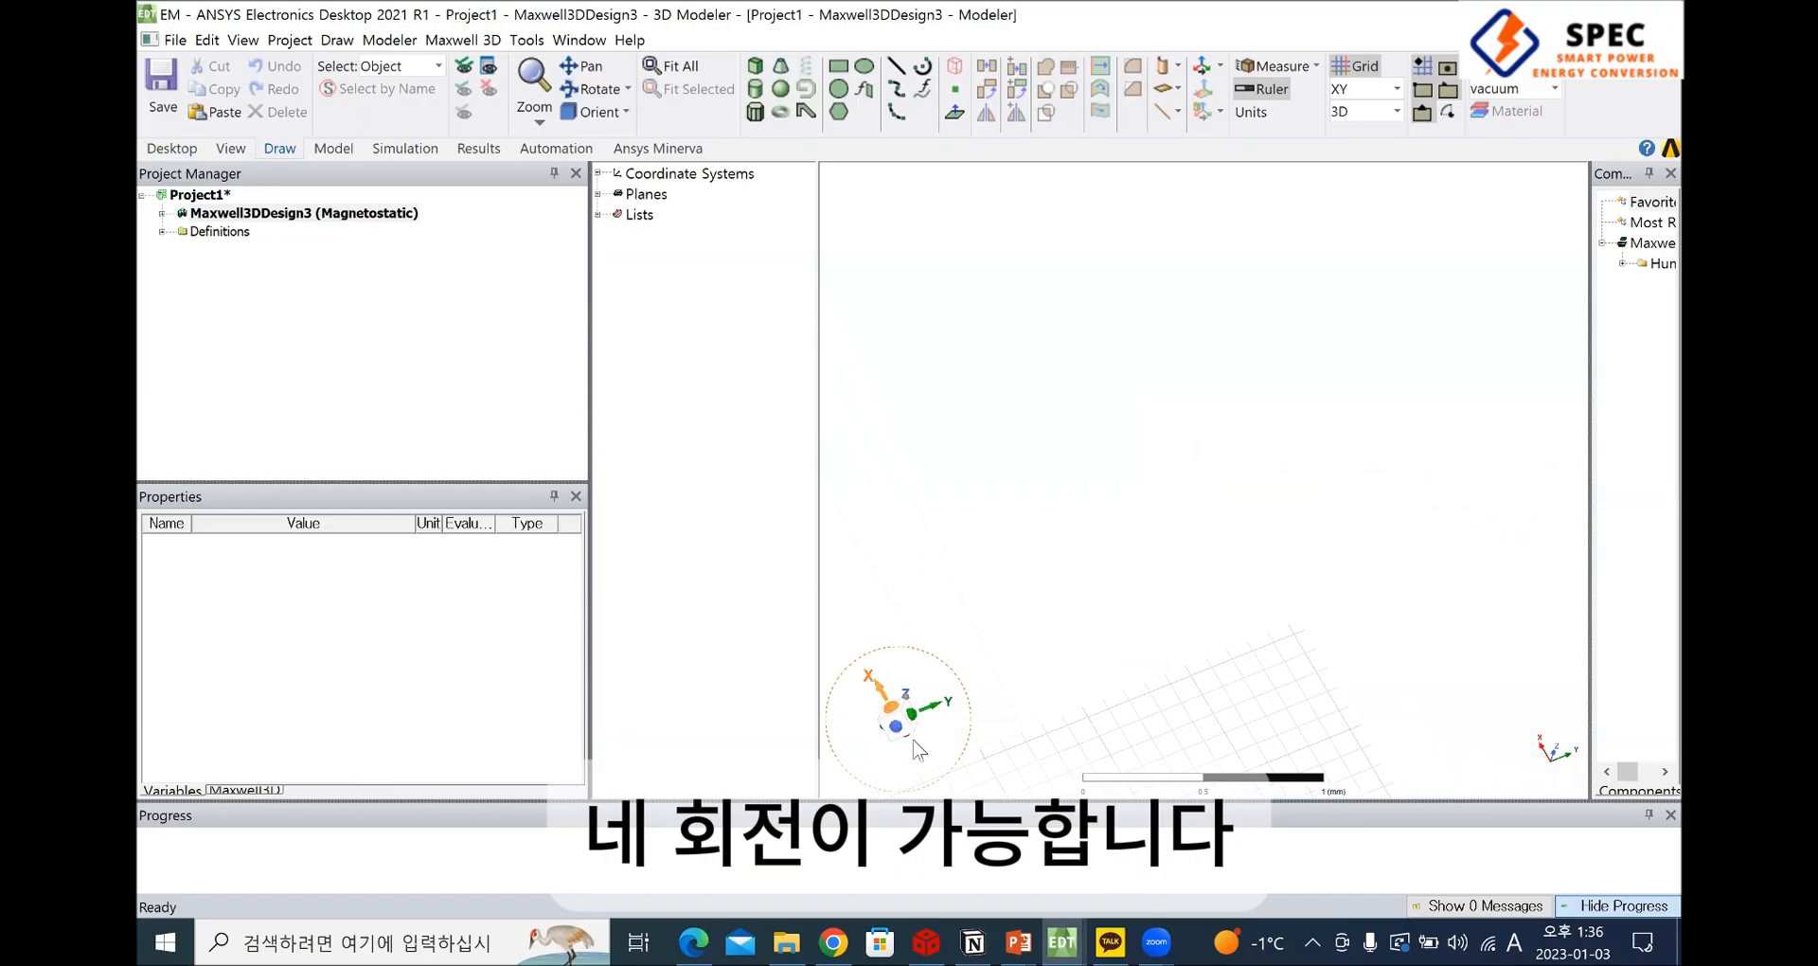
click(898, 712)
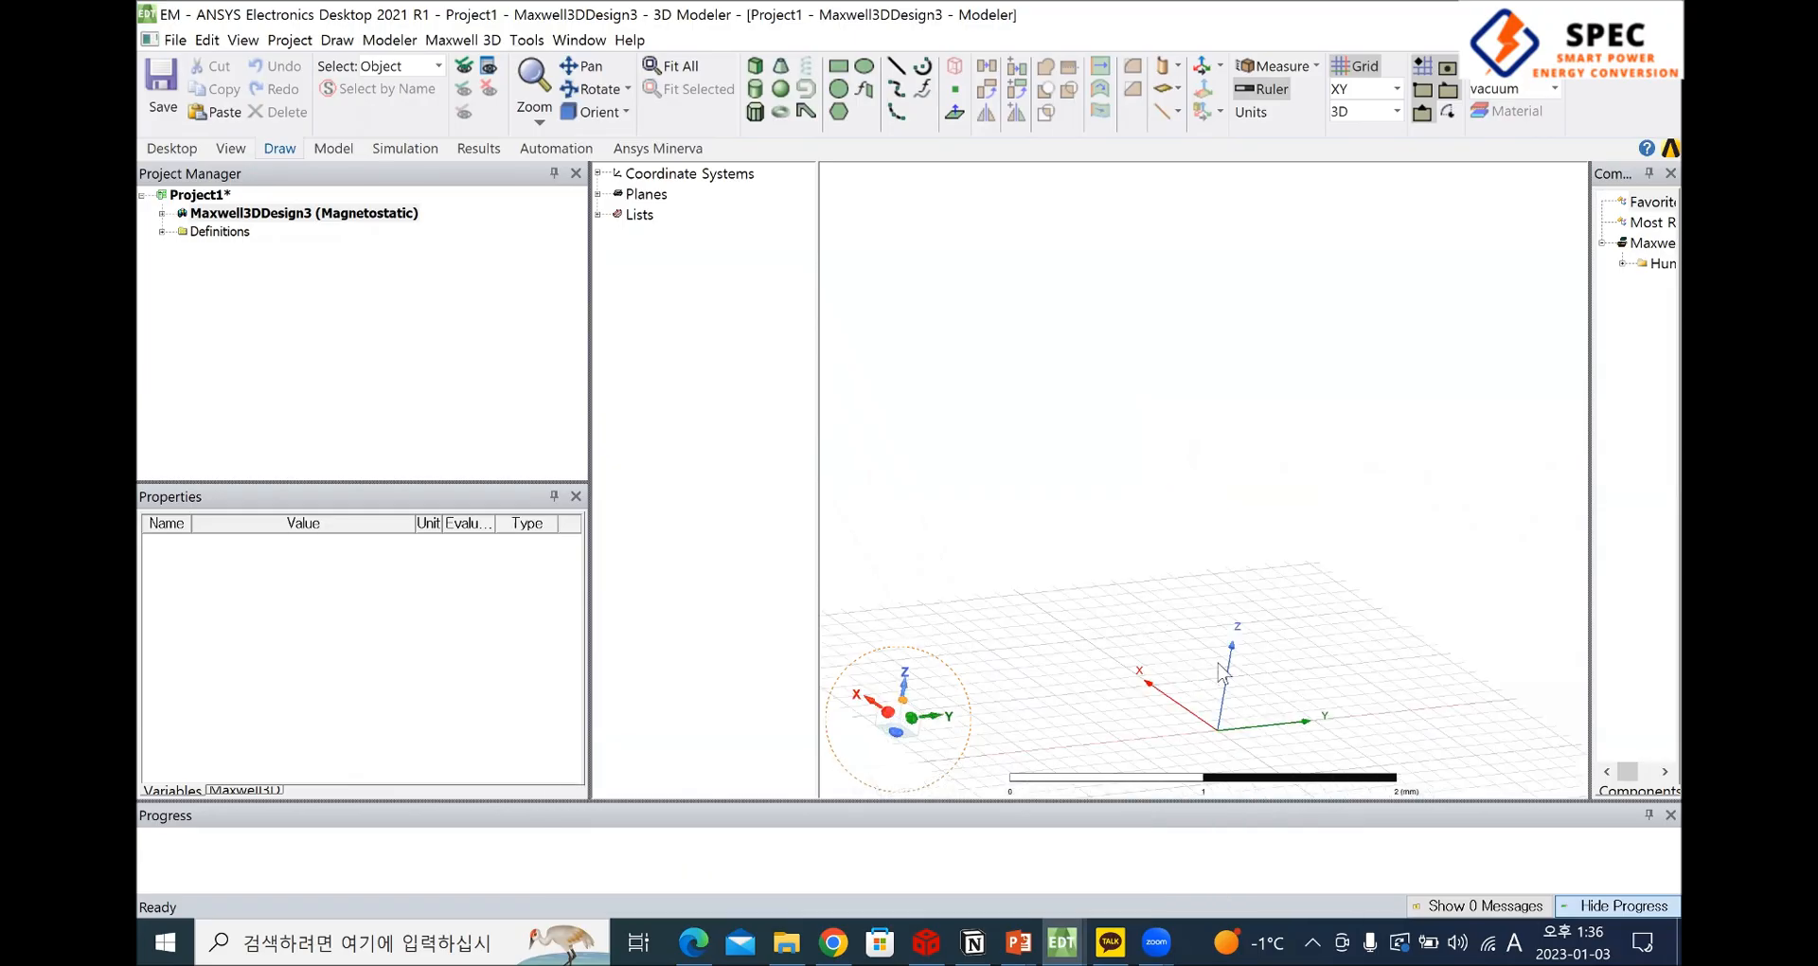
shift+drag(1288, 297, 1133, 654)
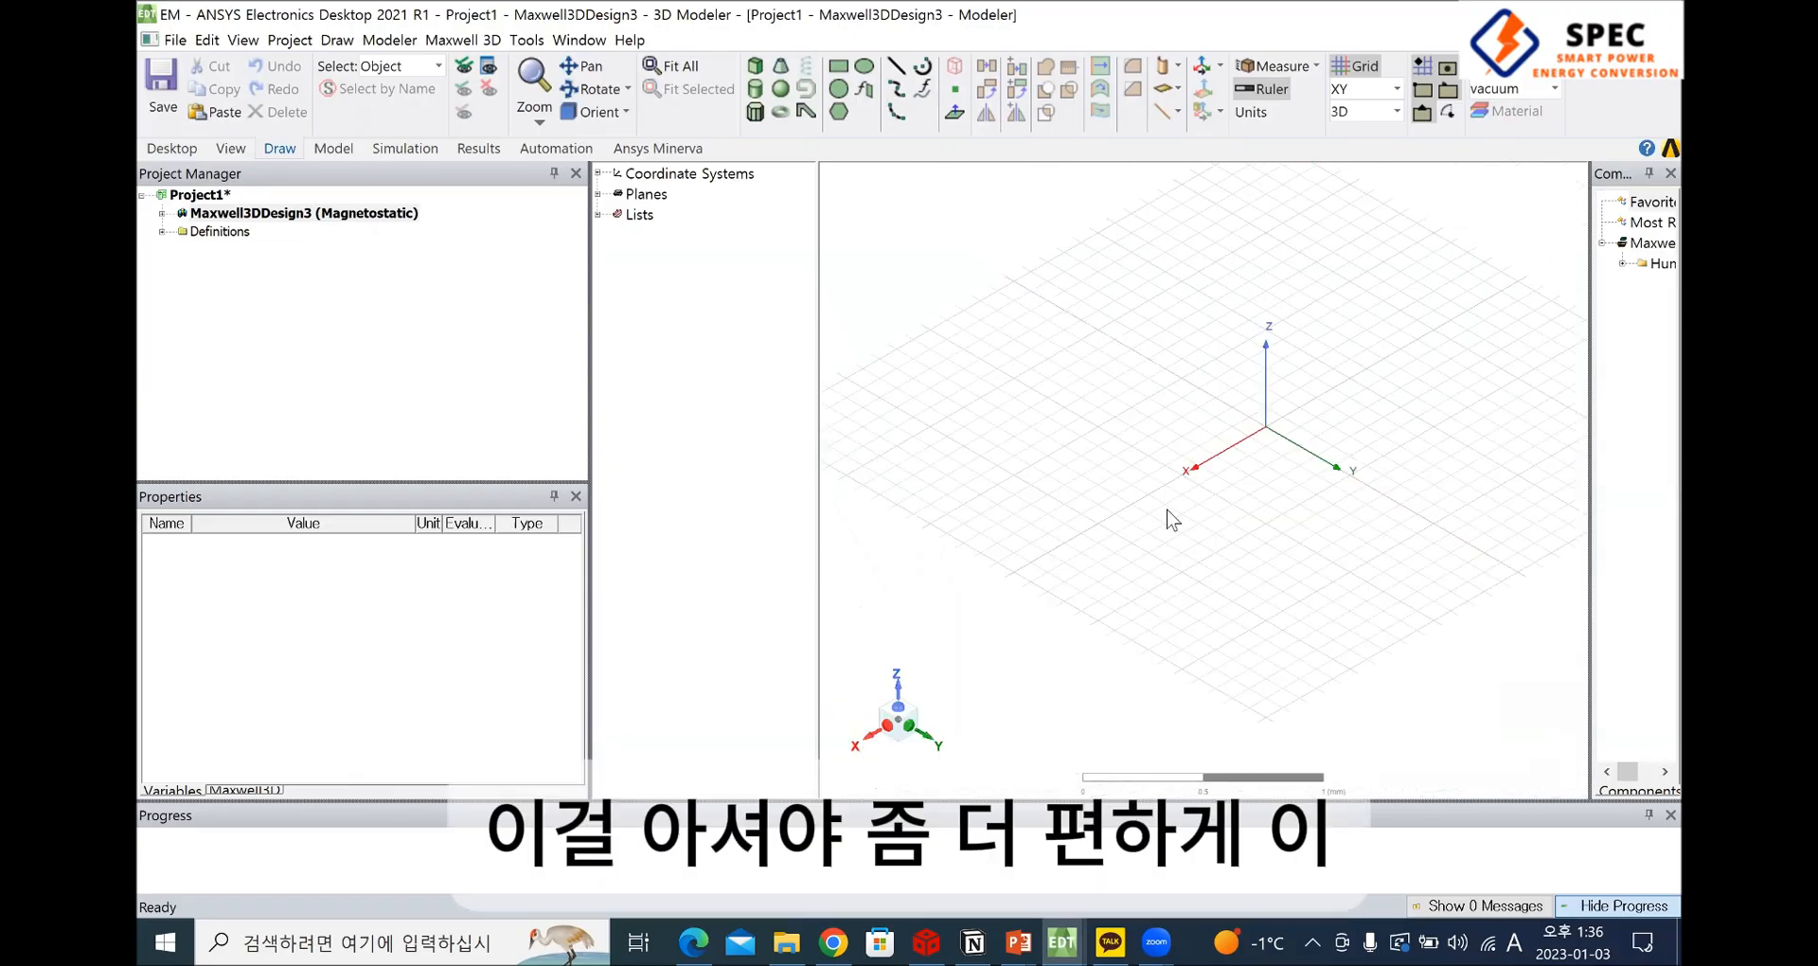
key(ctrl+d)
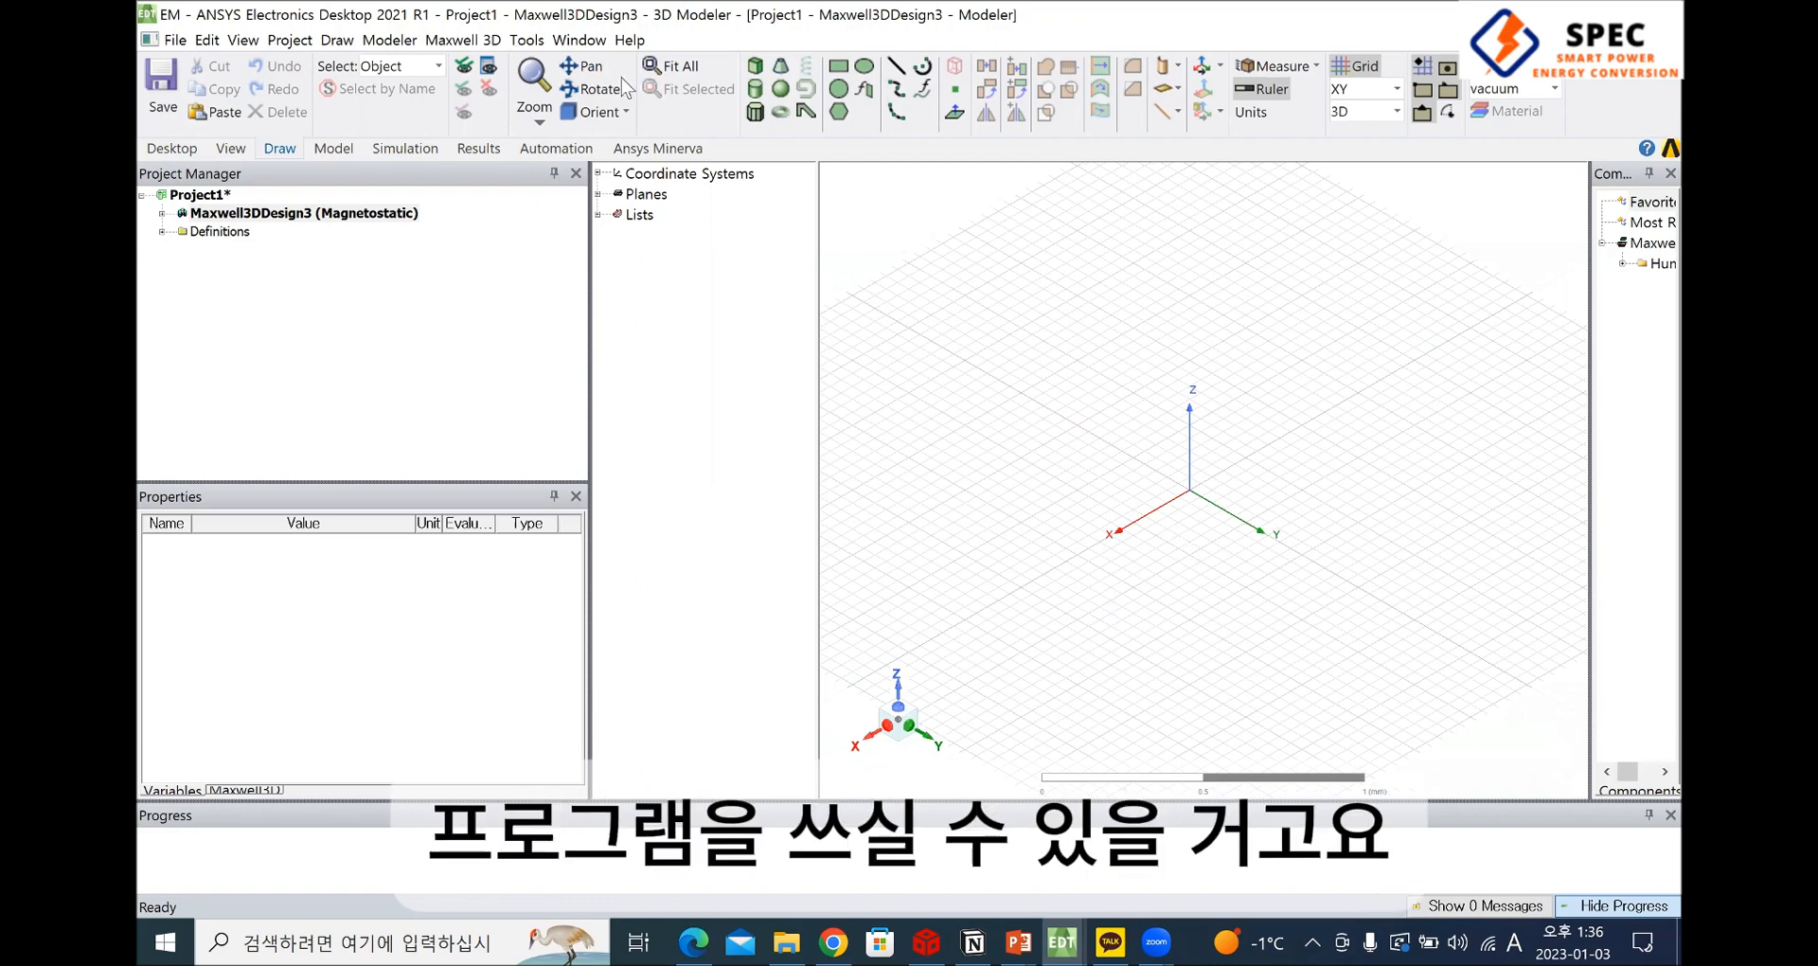
key(ctrl+d)
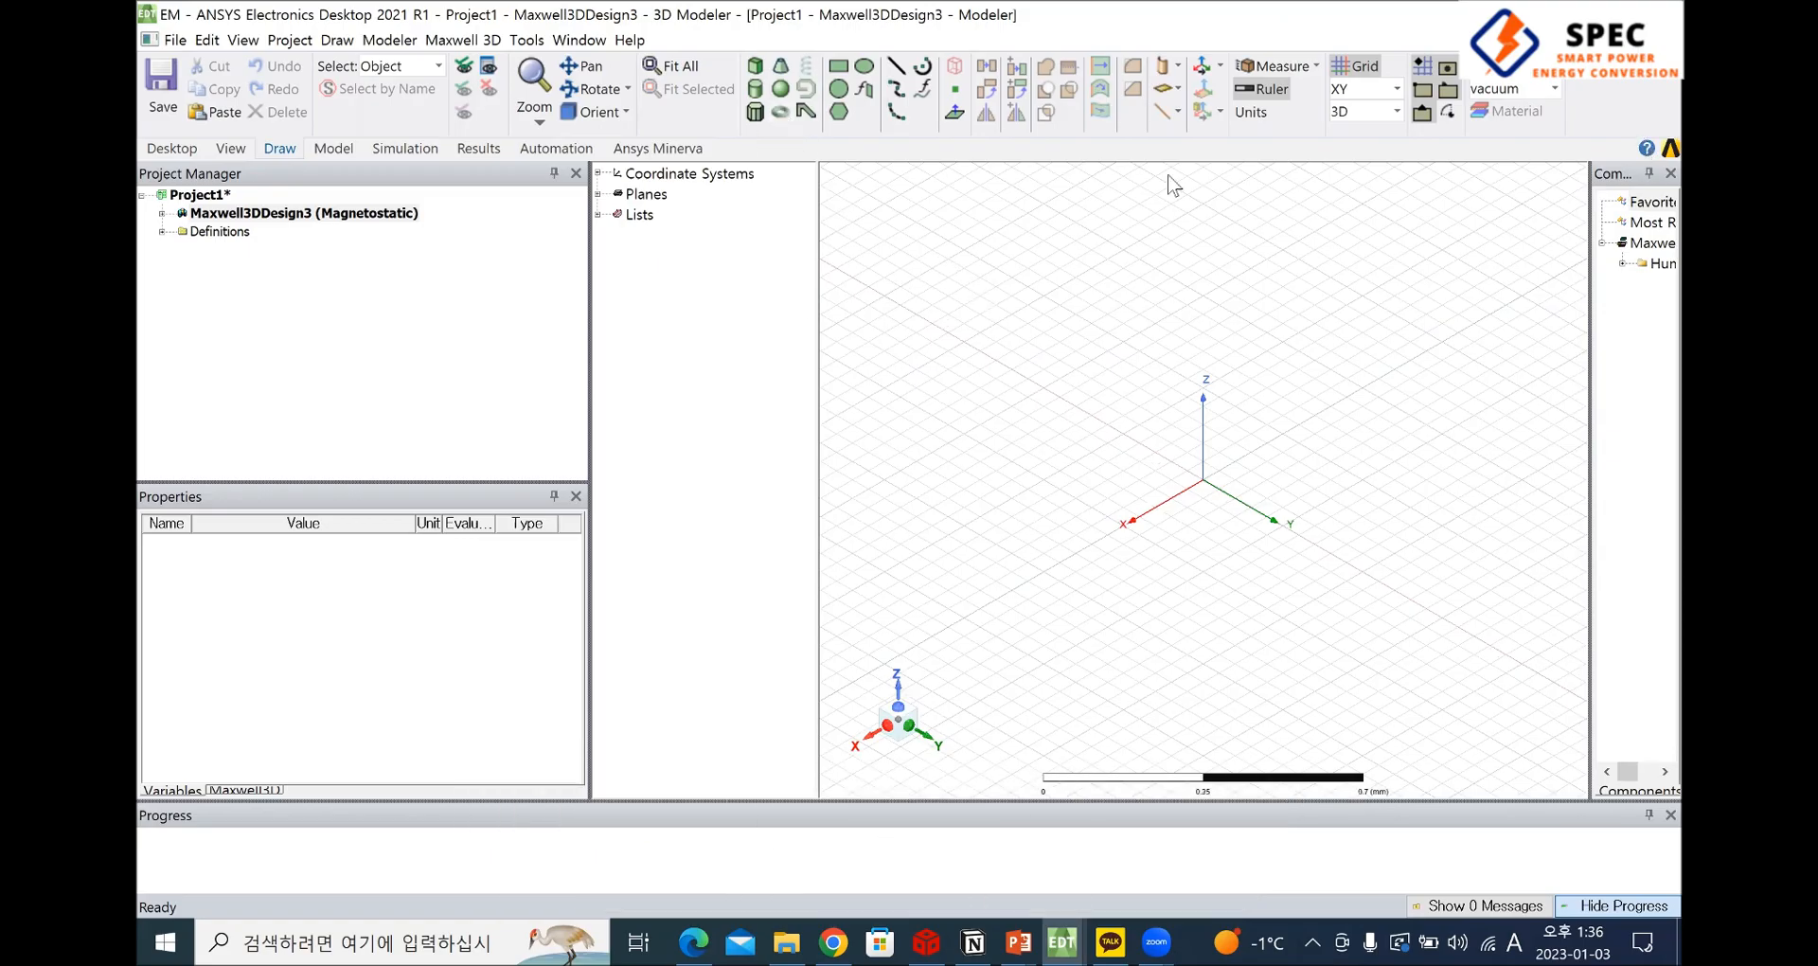
Draw a freehand box from the XY plane around the origin in point entry mode, and delete it
click(755, 71)
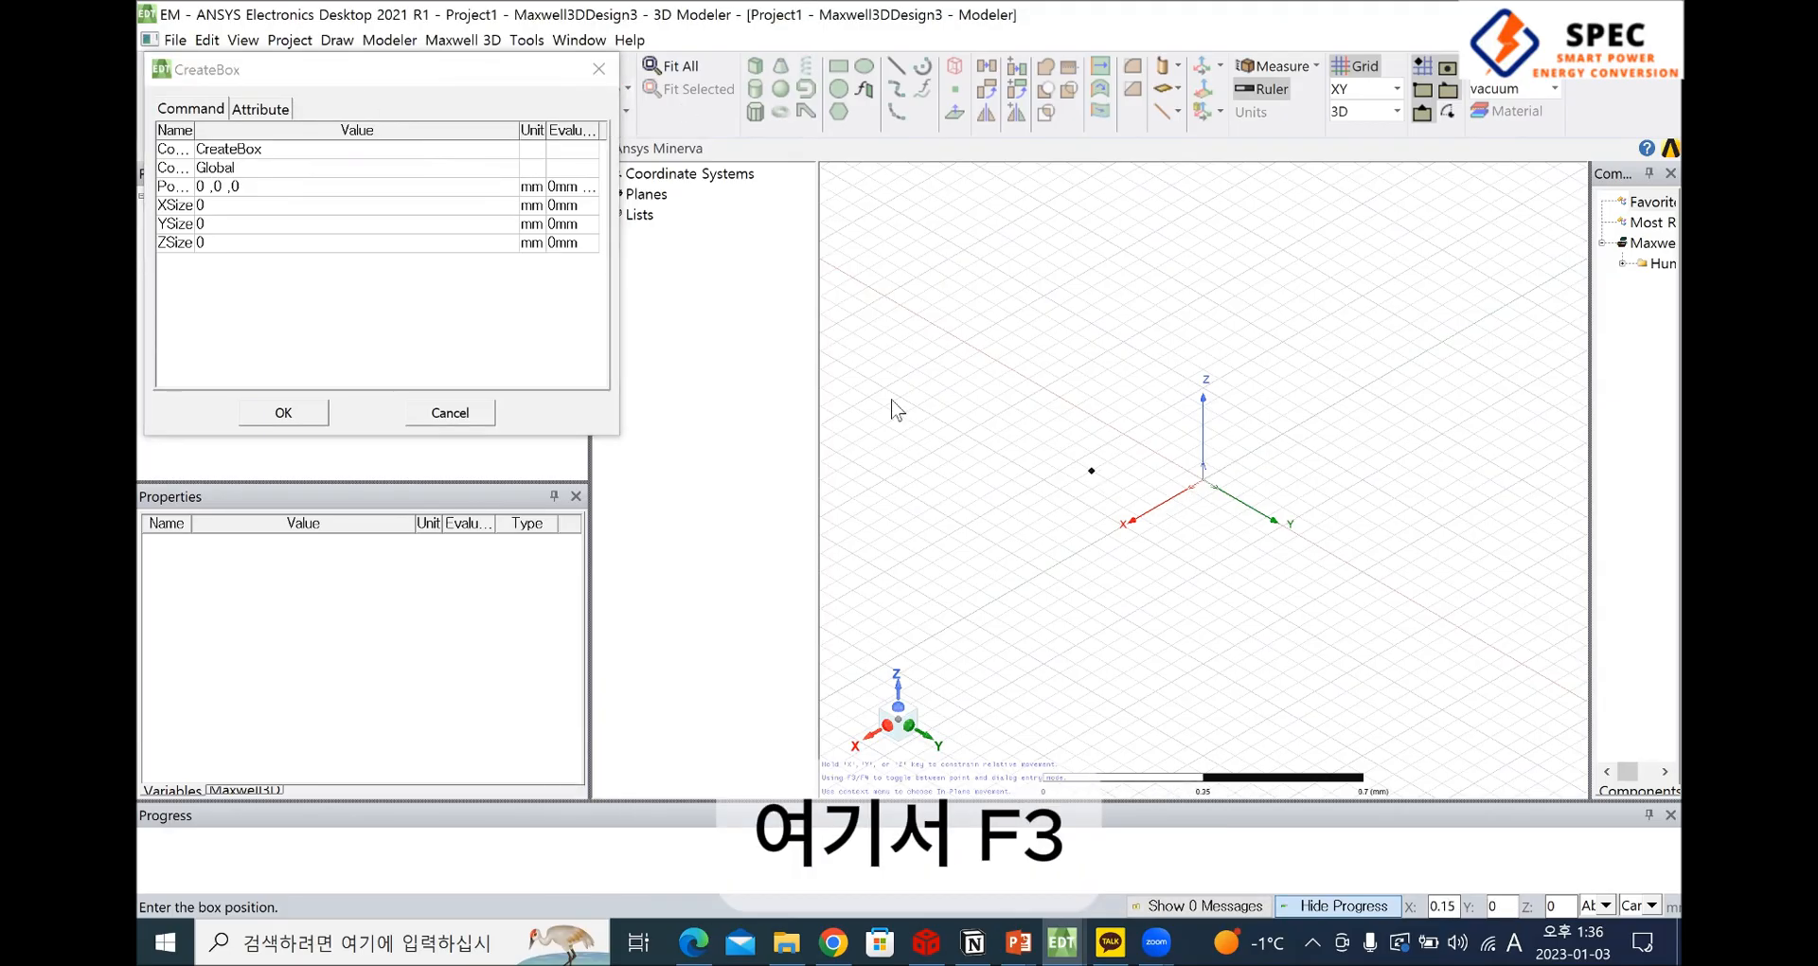
key(F3)
click(1043, 371)
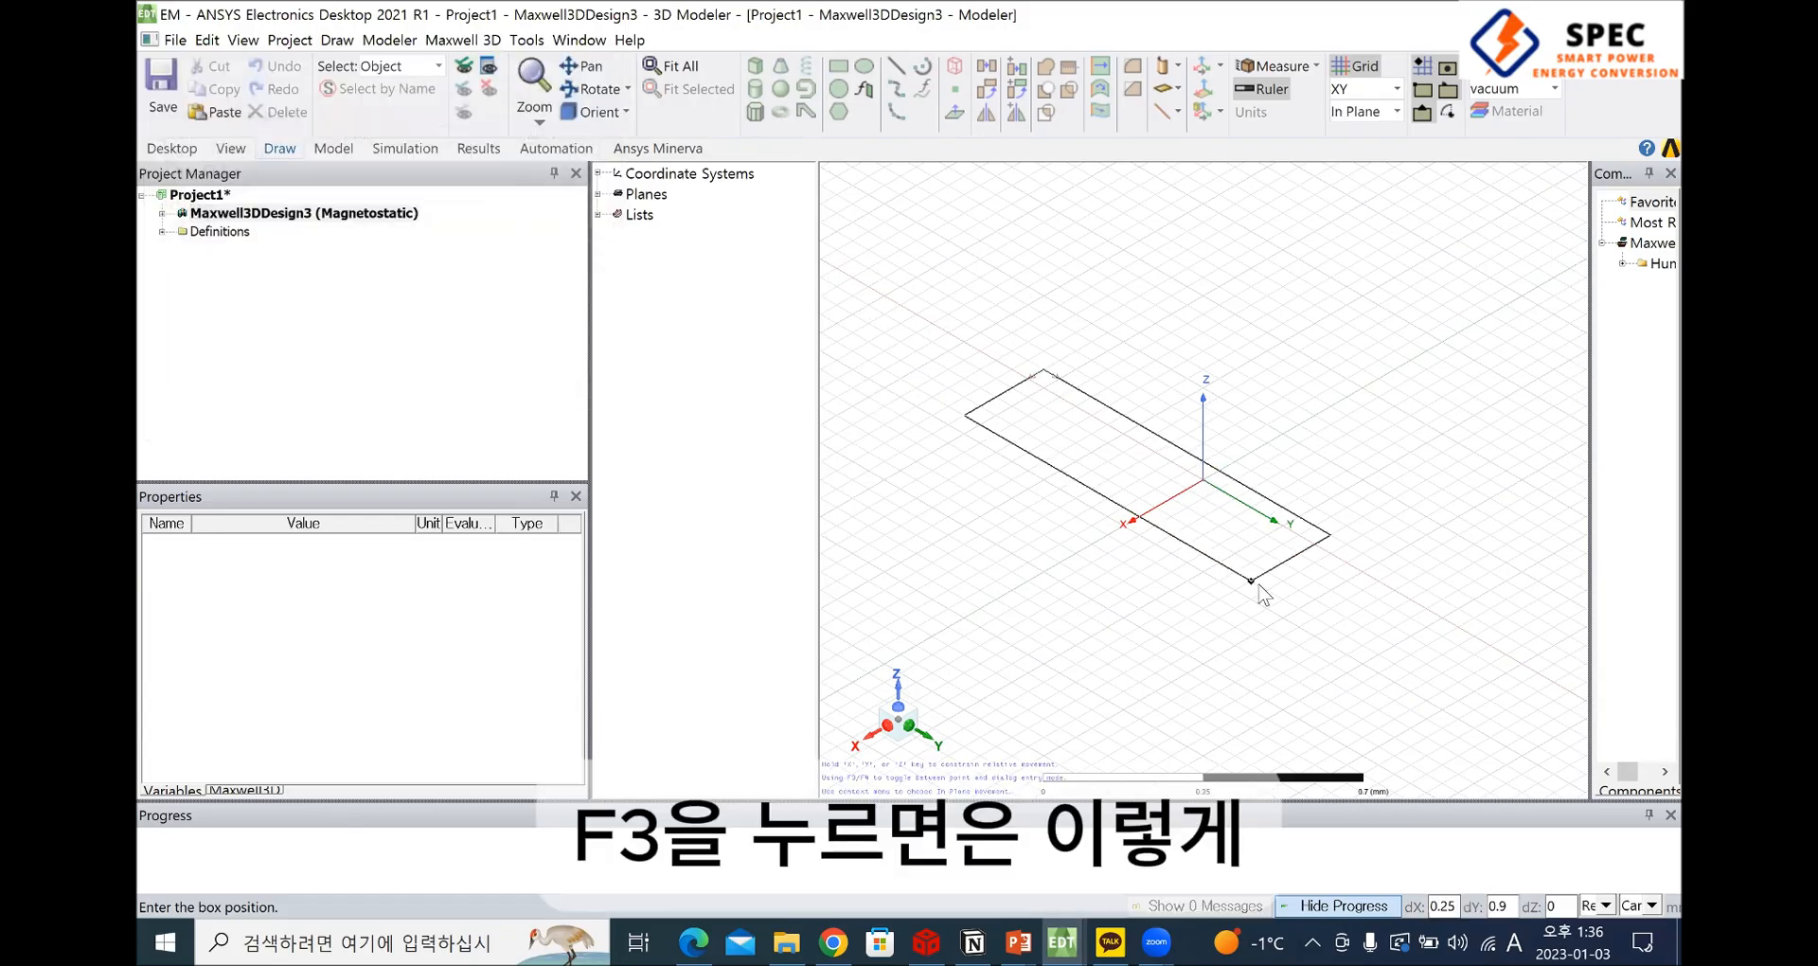
click(1085, 336)
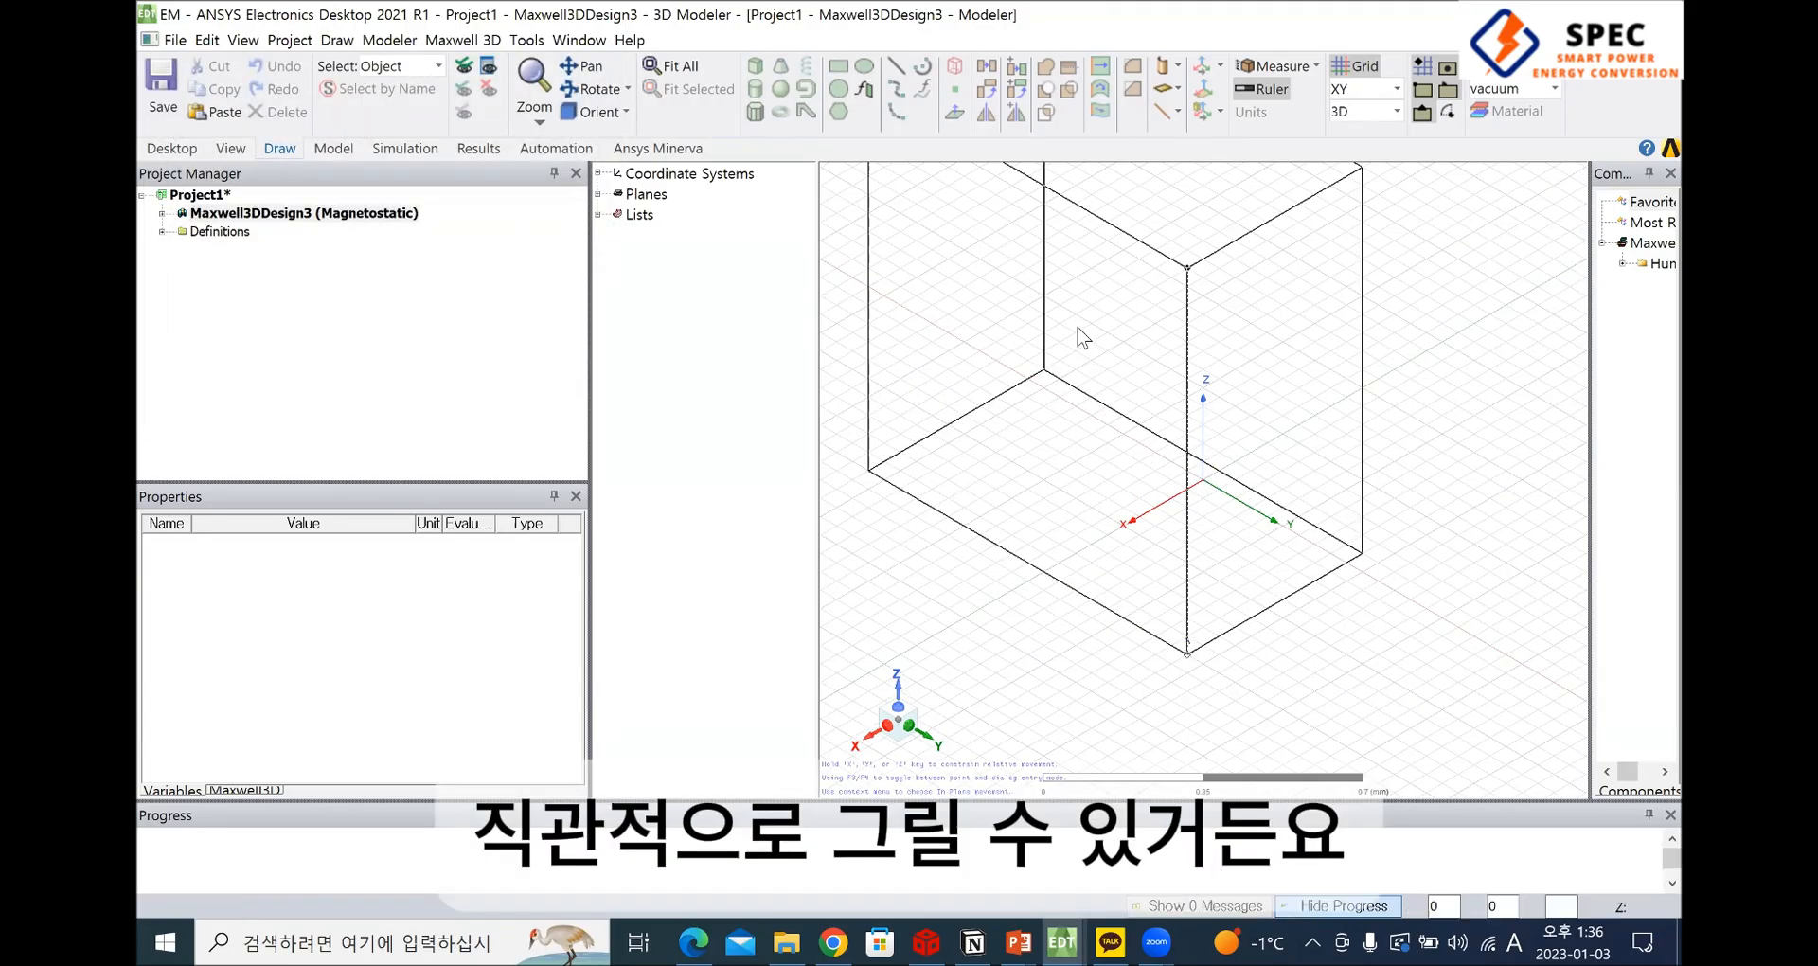
click(1077, 336)
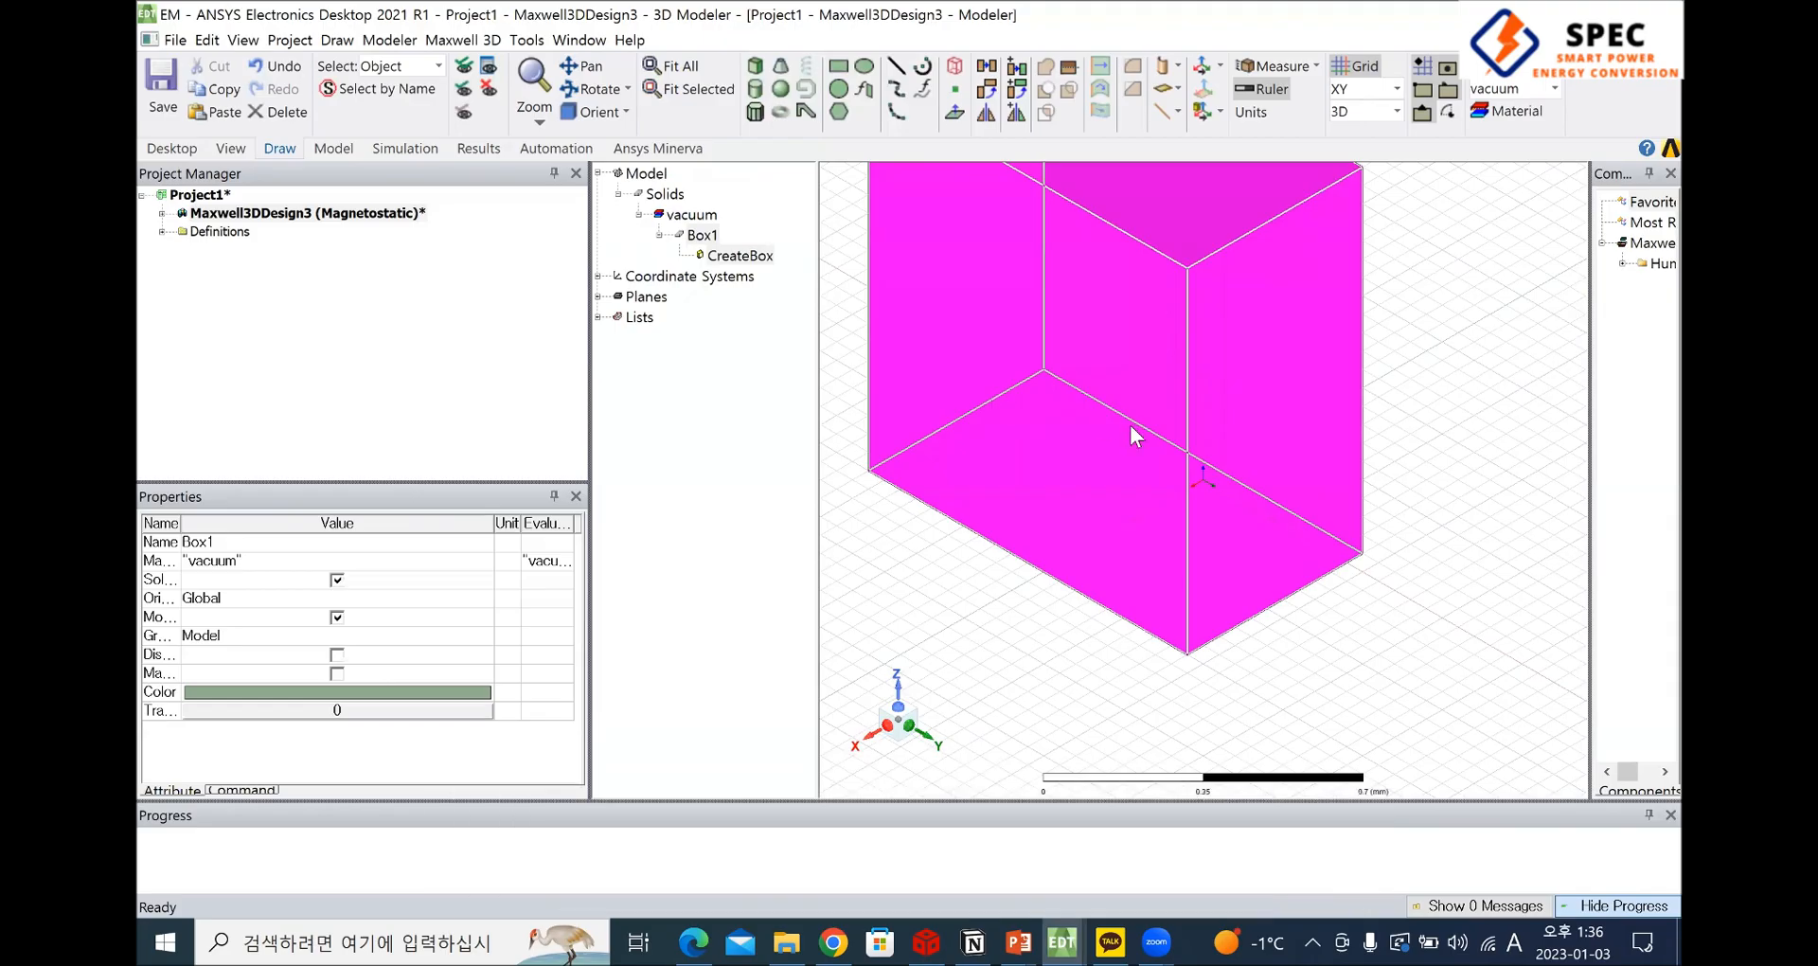
key(Delete)
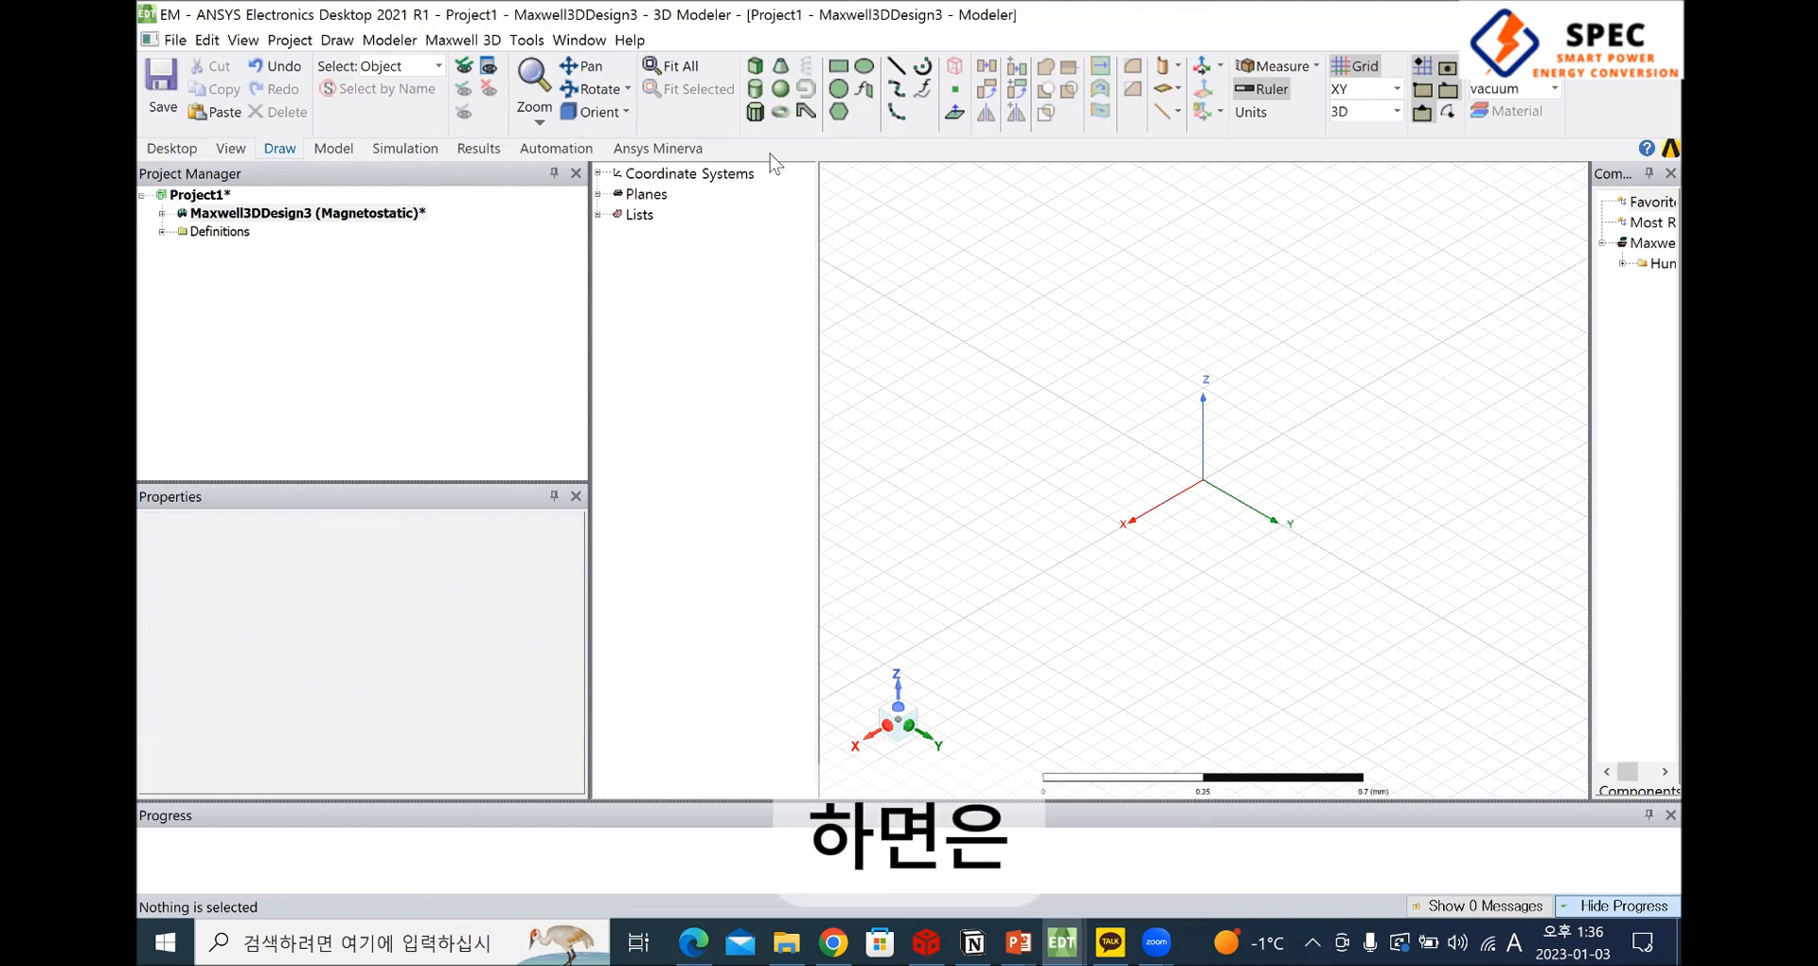
Start a new box in dialog entry mode, and widen the dialog and its Name column to show the full property names
click(755, 66)
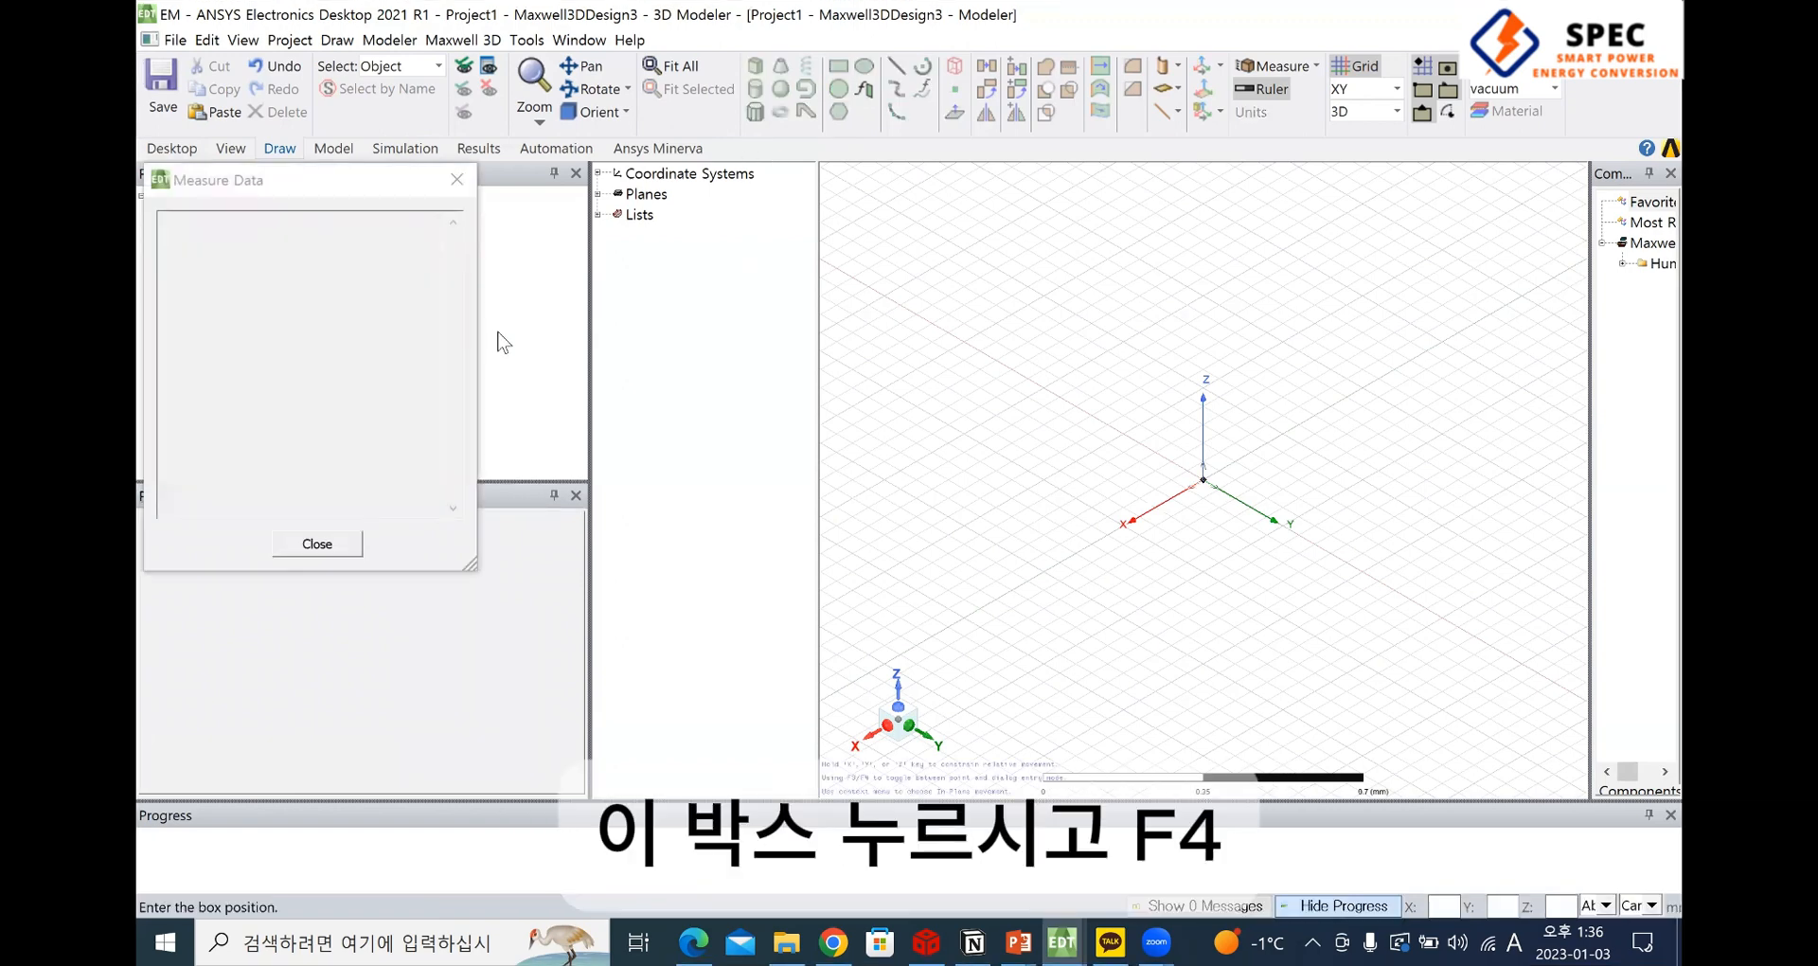
key(F4)
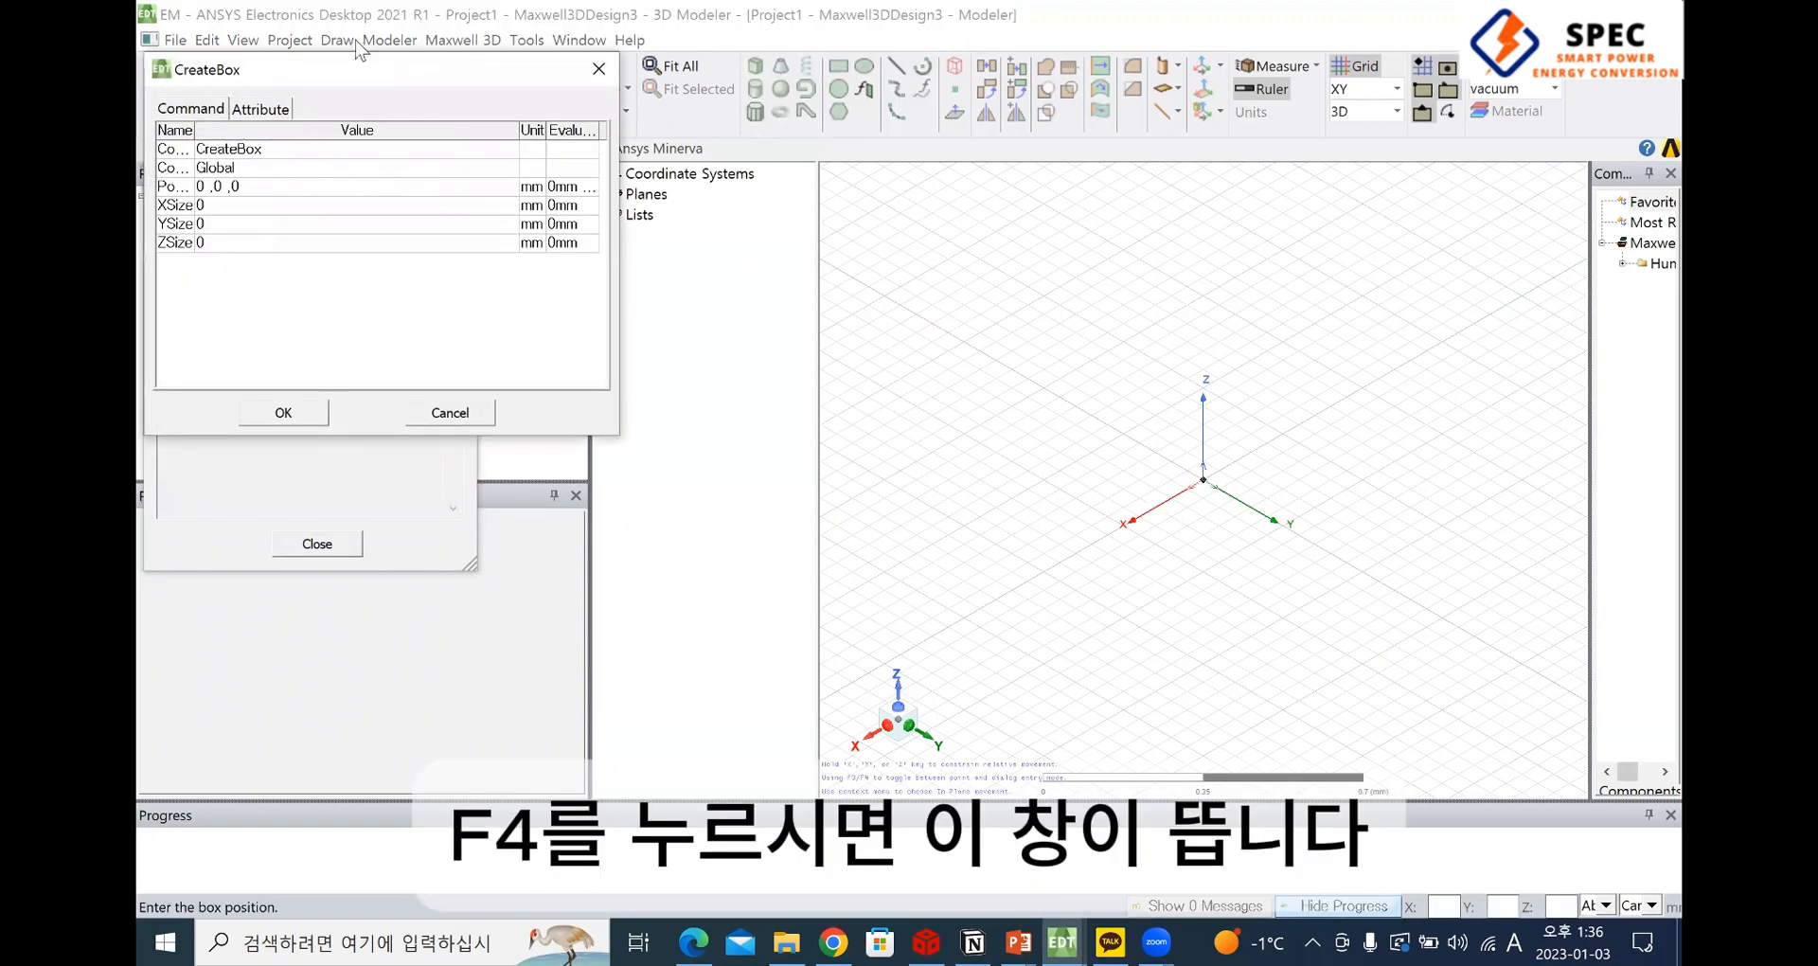
key(F3)
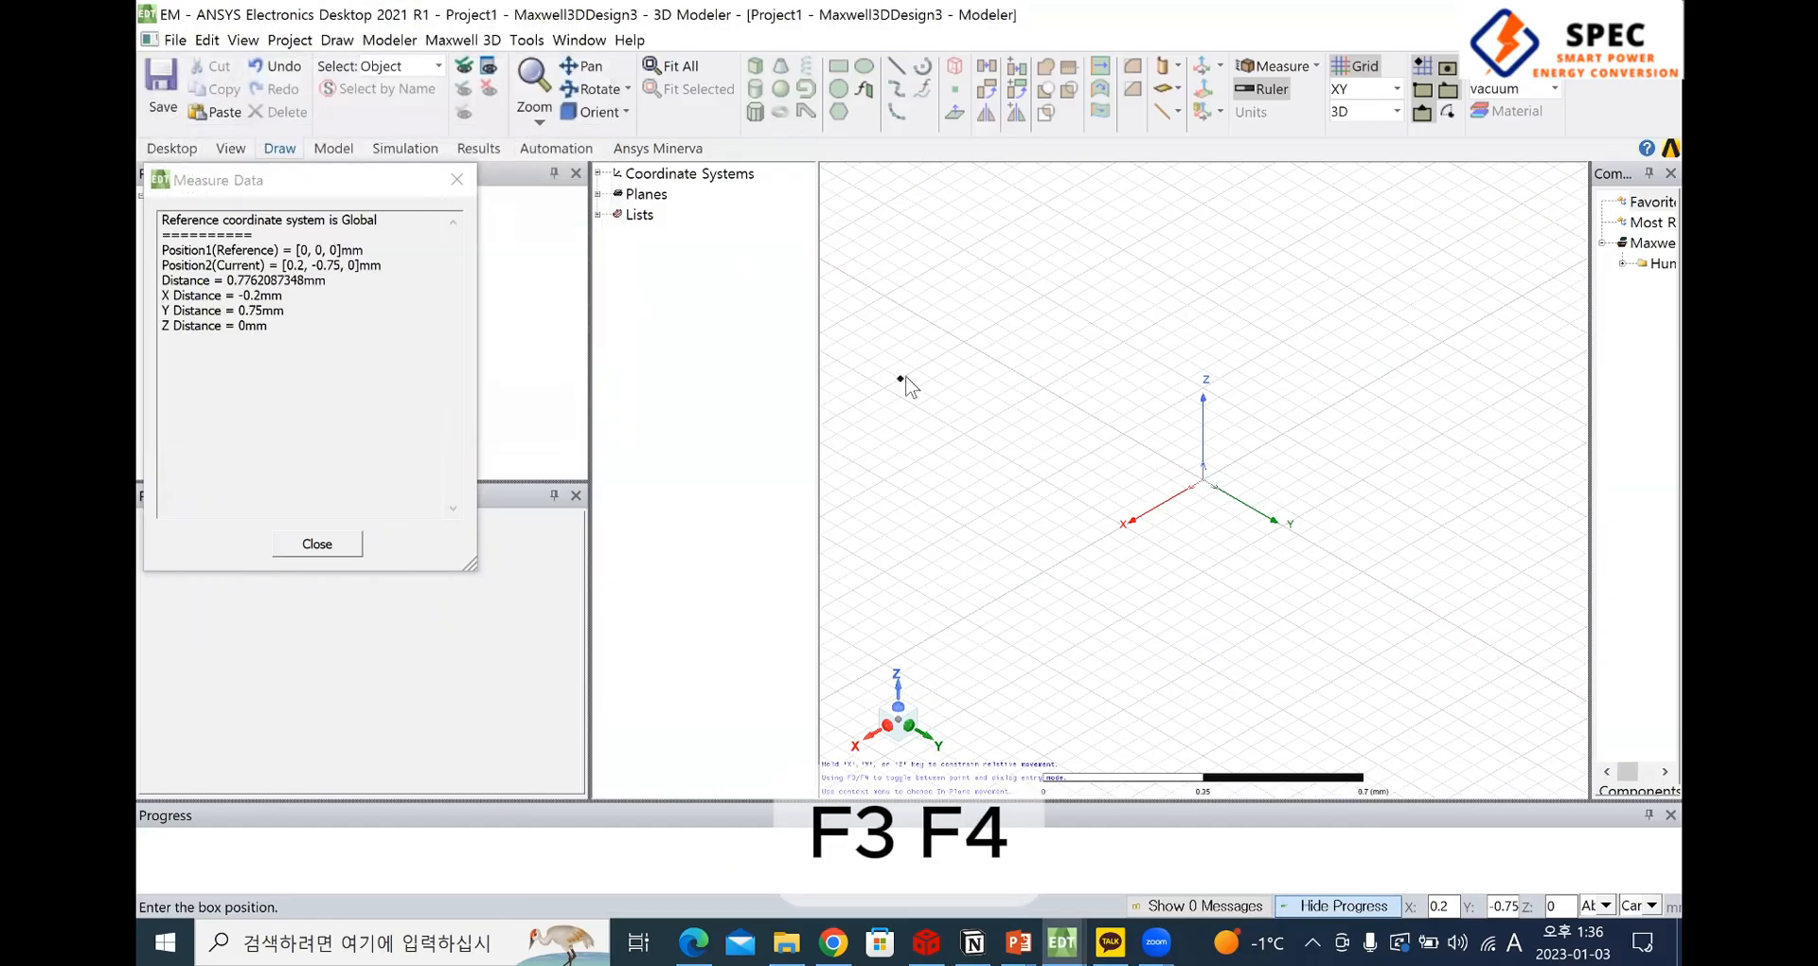
key(F4)
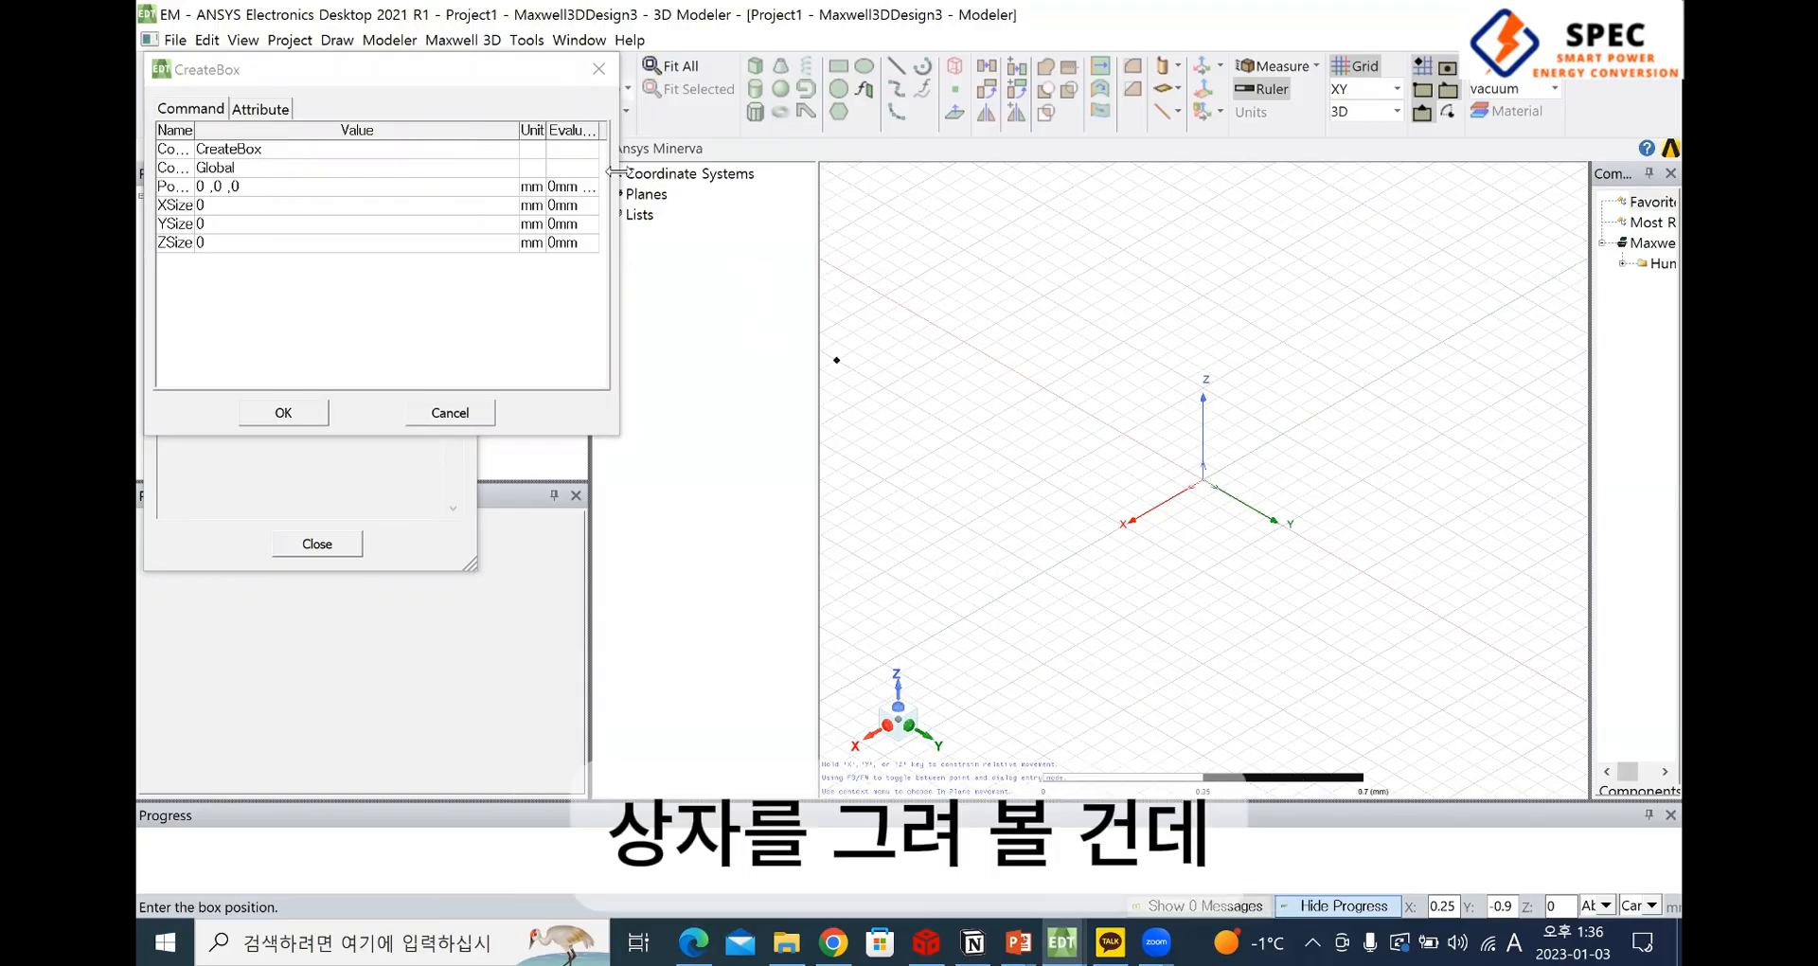
drag(619, 187, 964, 195)
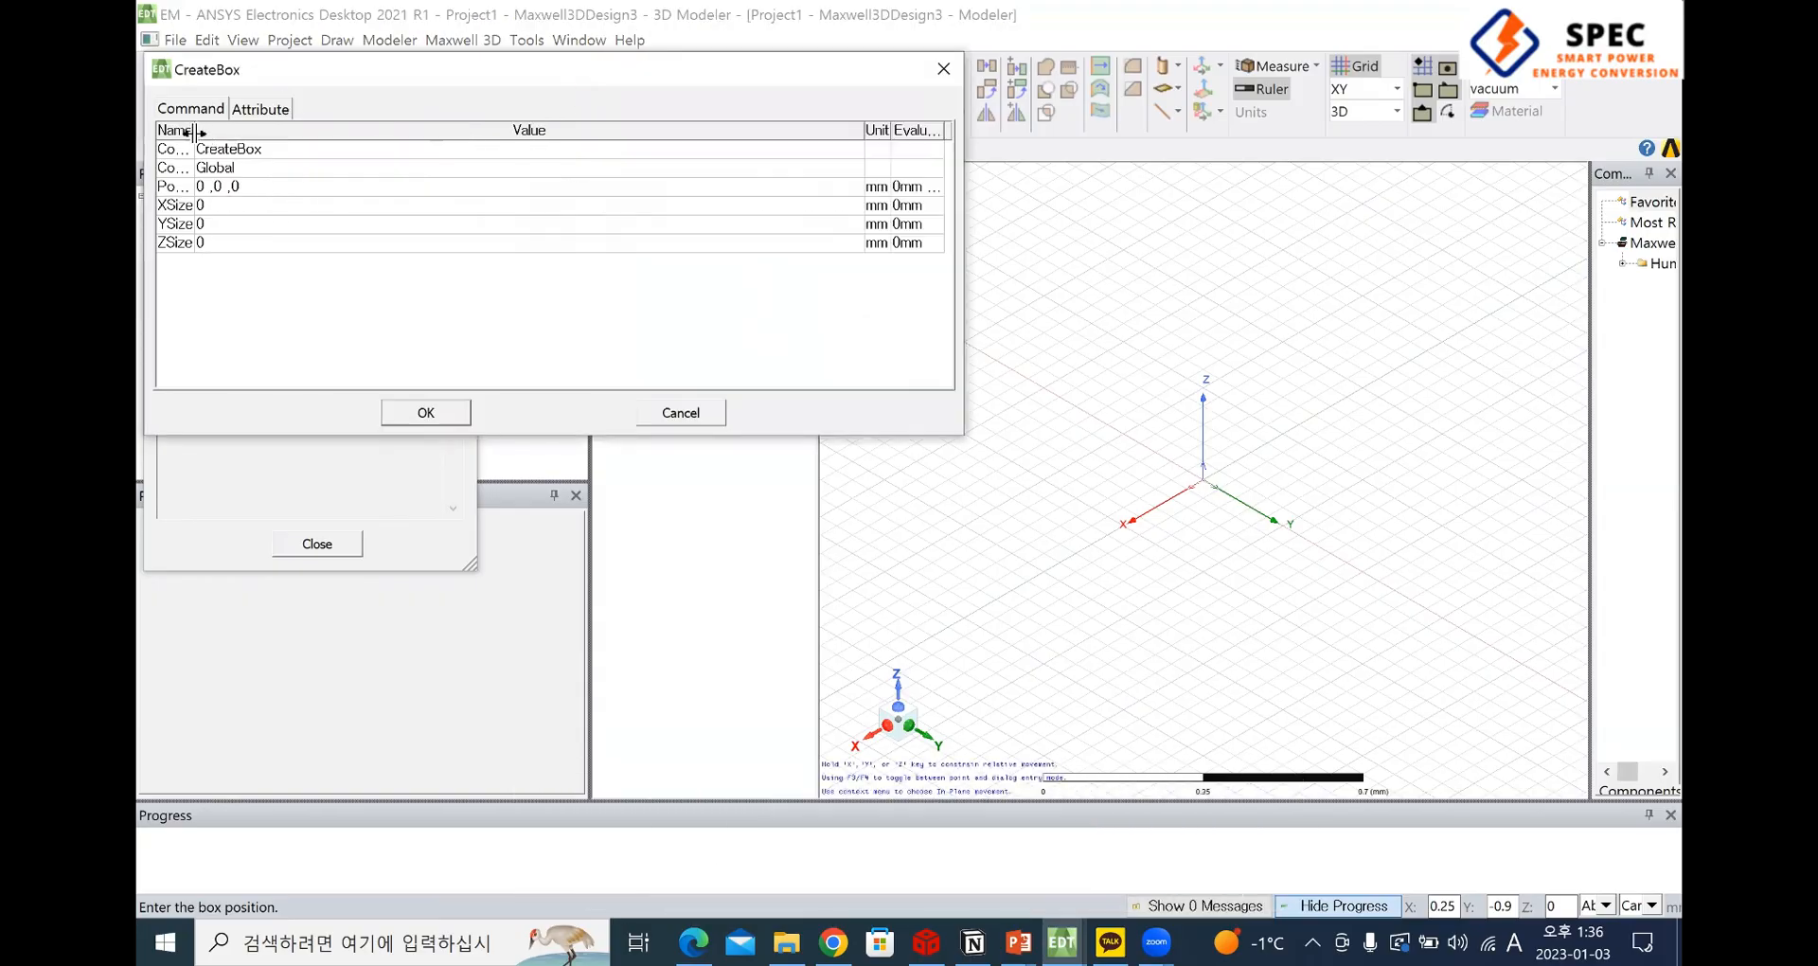
drag(196, 136, 274, 135)
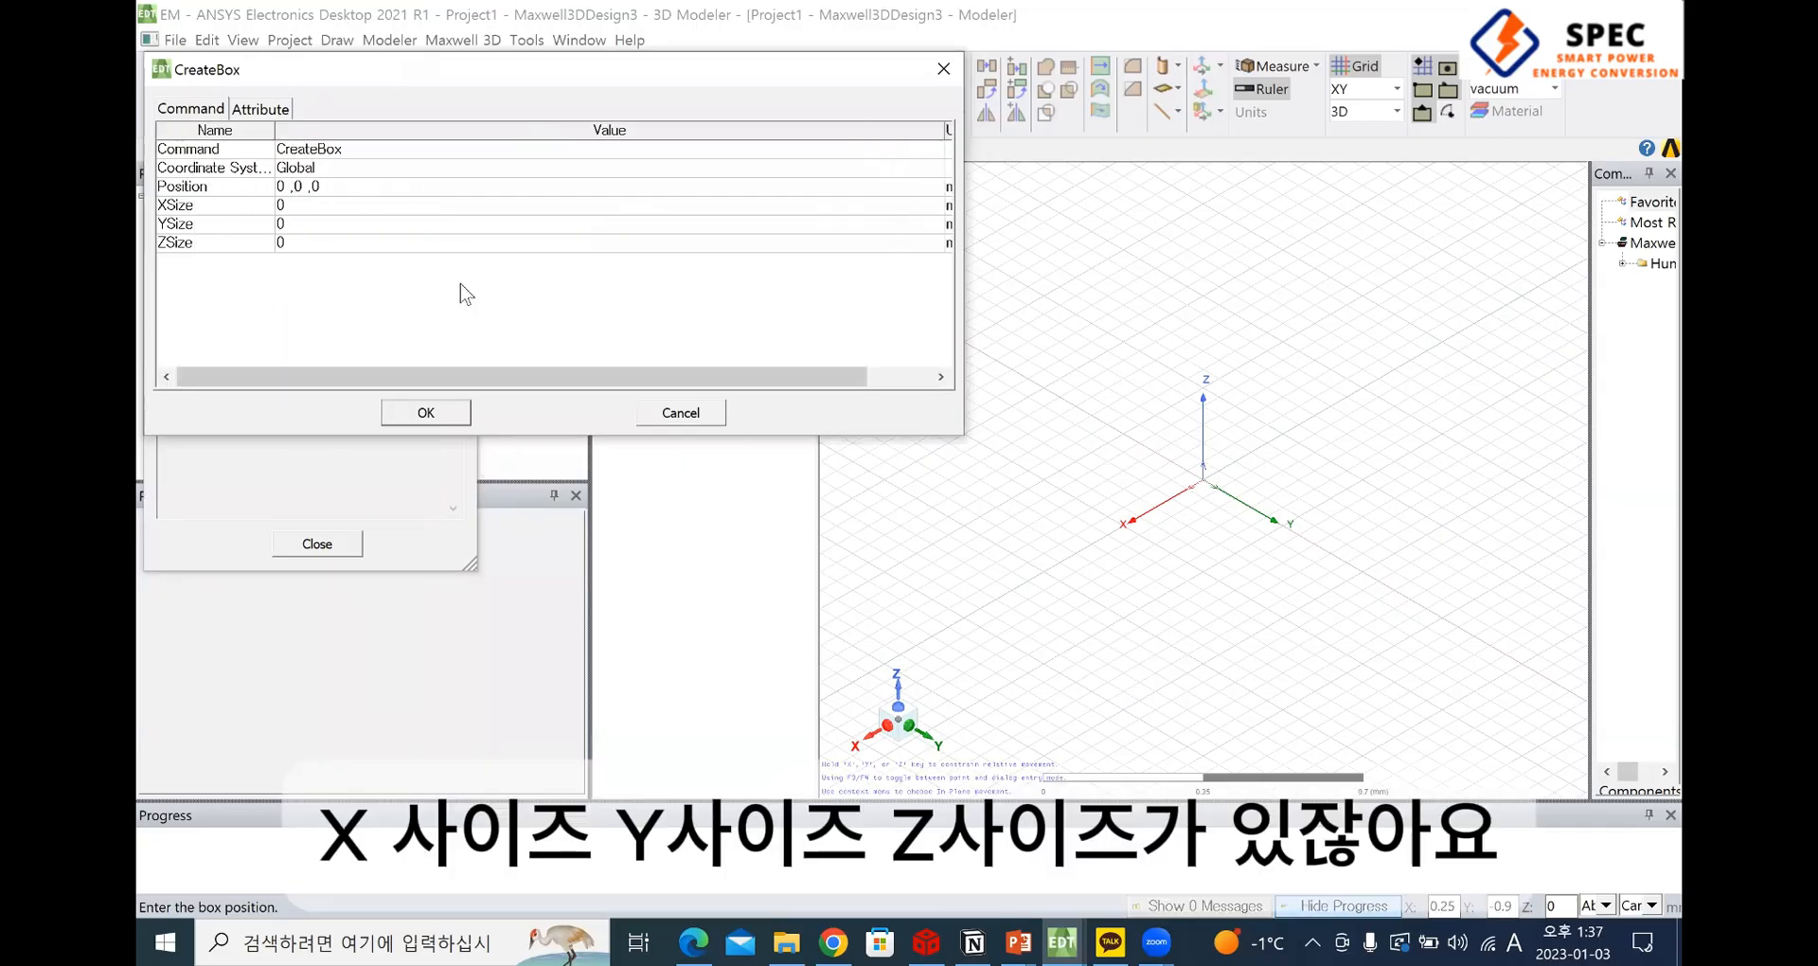
Set the box's start position to -1.5, -1.5, -1.5
click(249, 190)
click(226, 186)
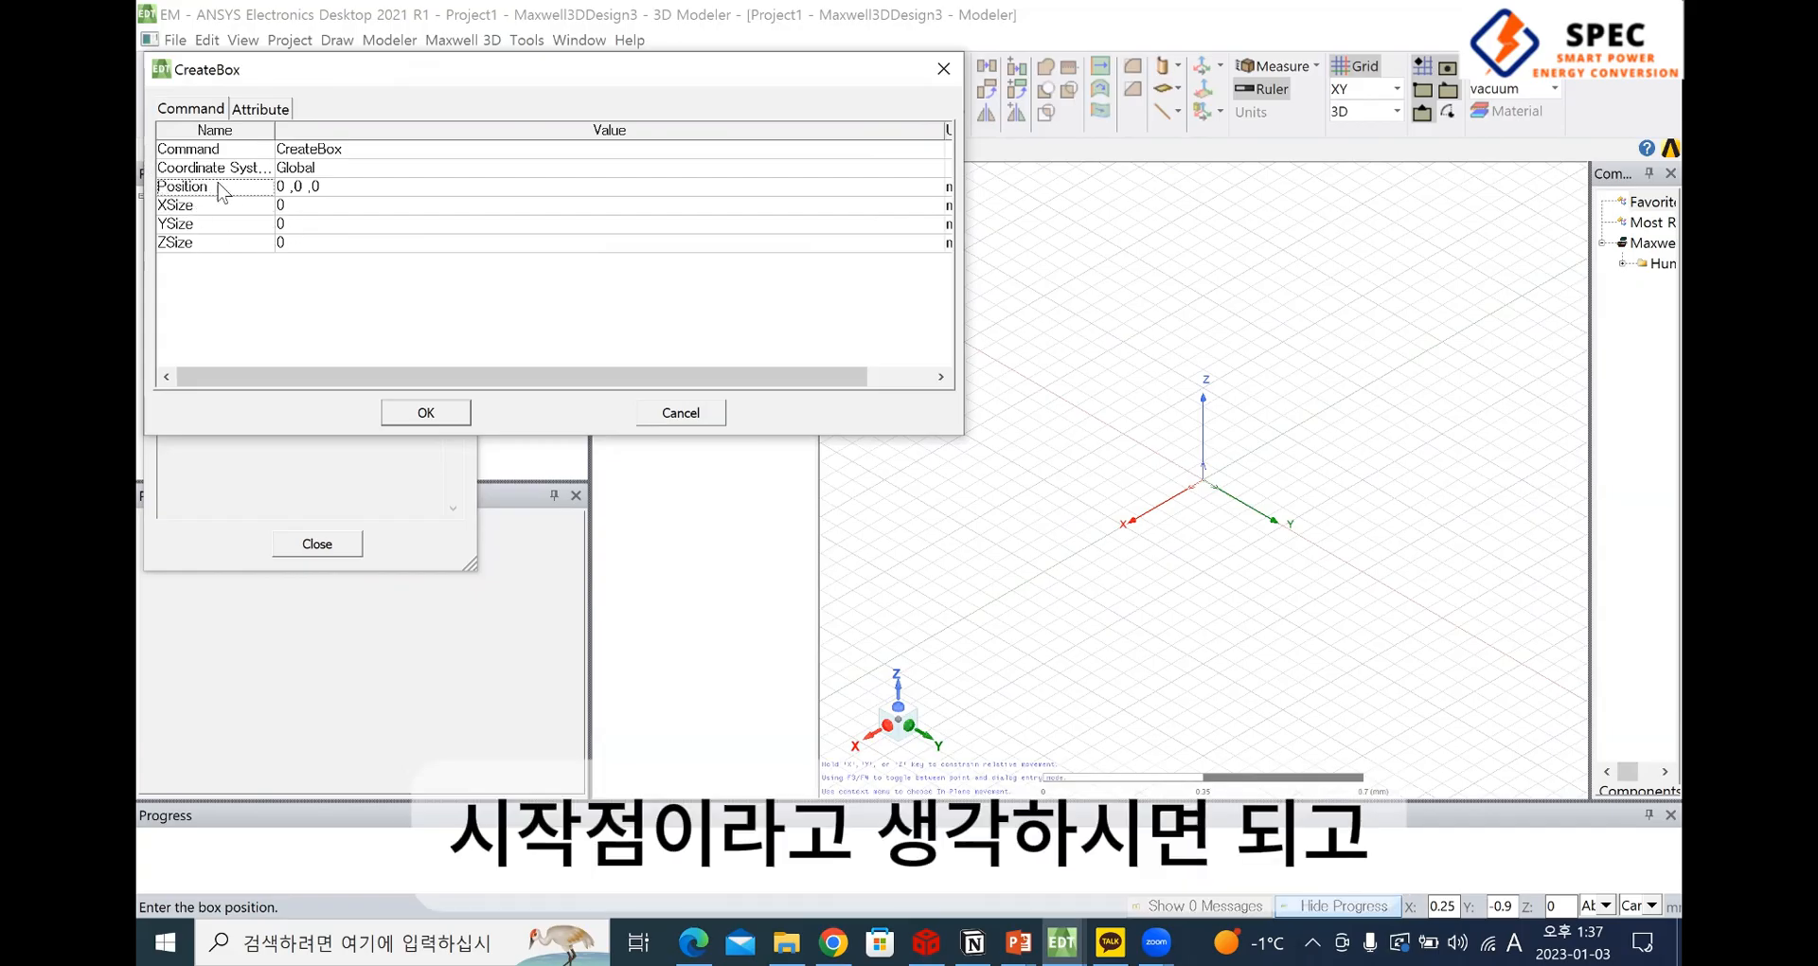
click(288, 188)
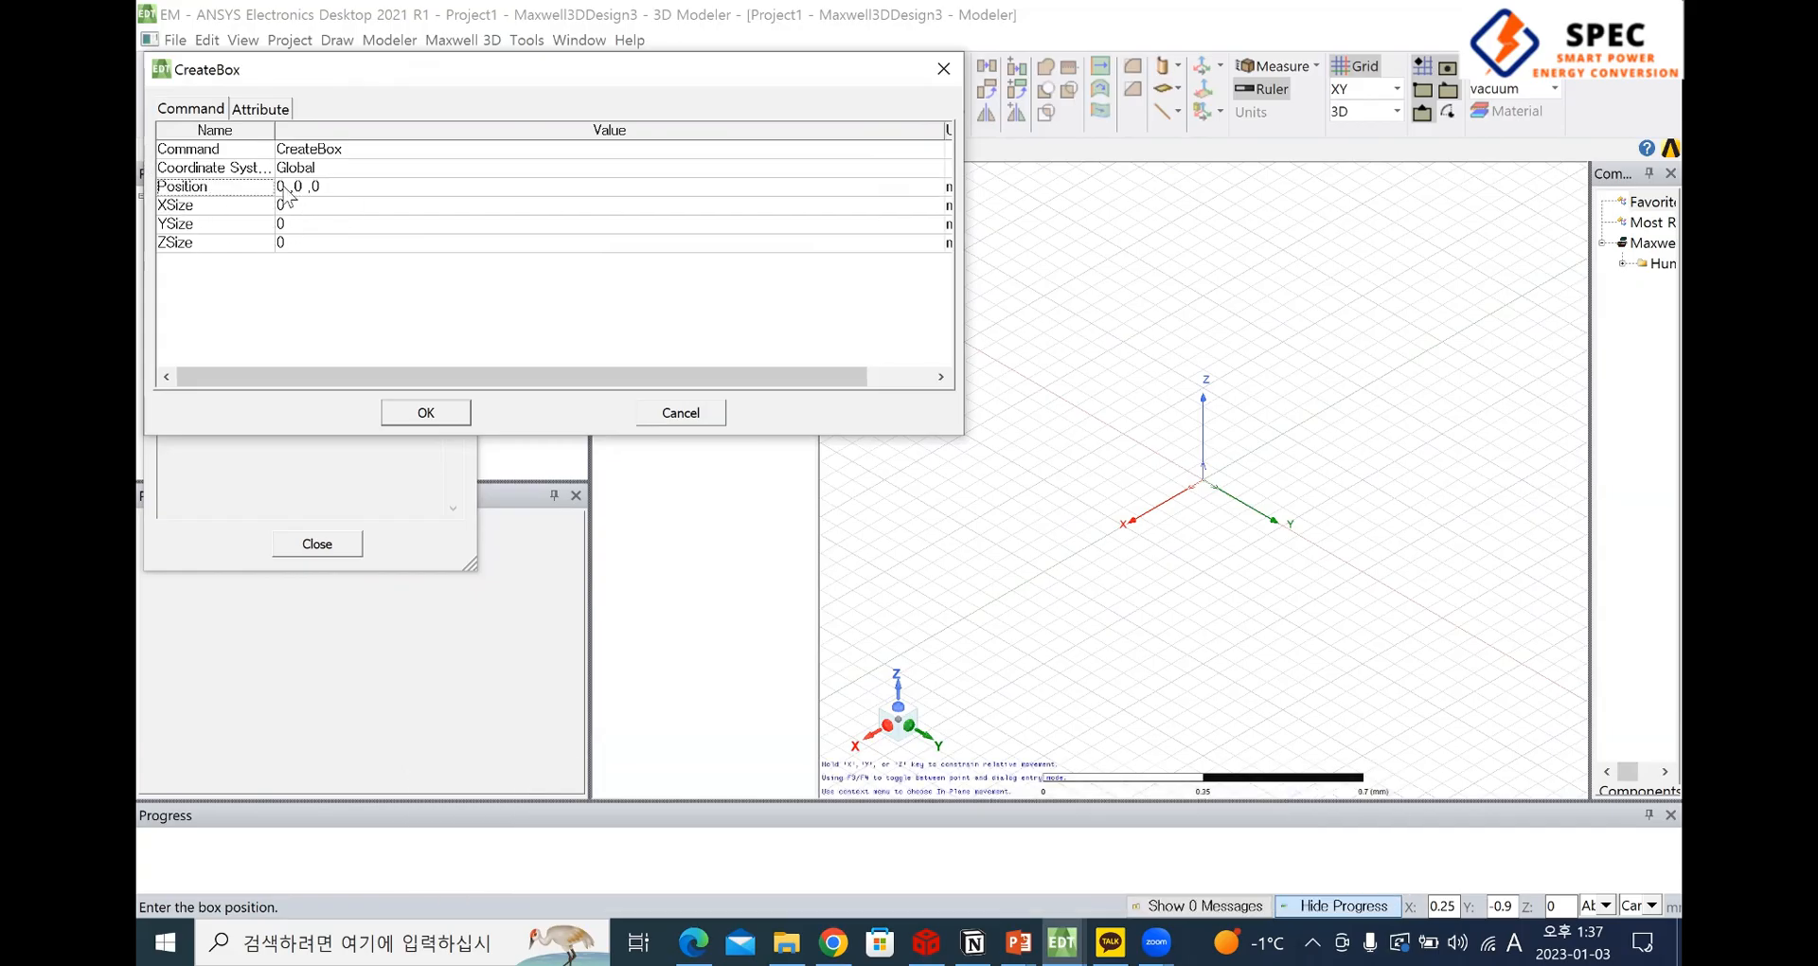
click(290, 187)
click(291, 186)
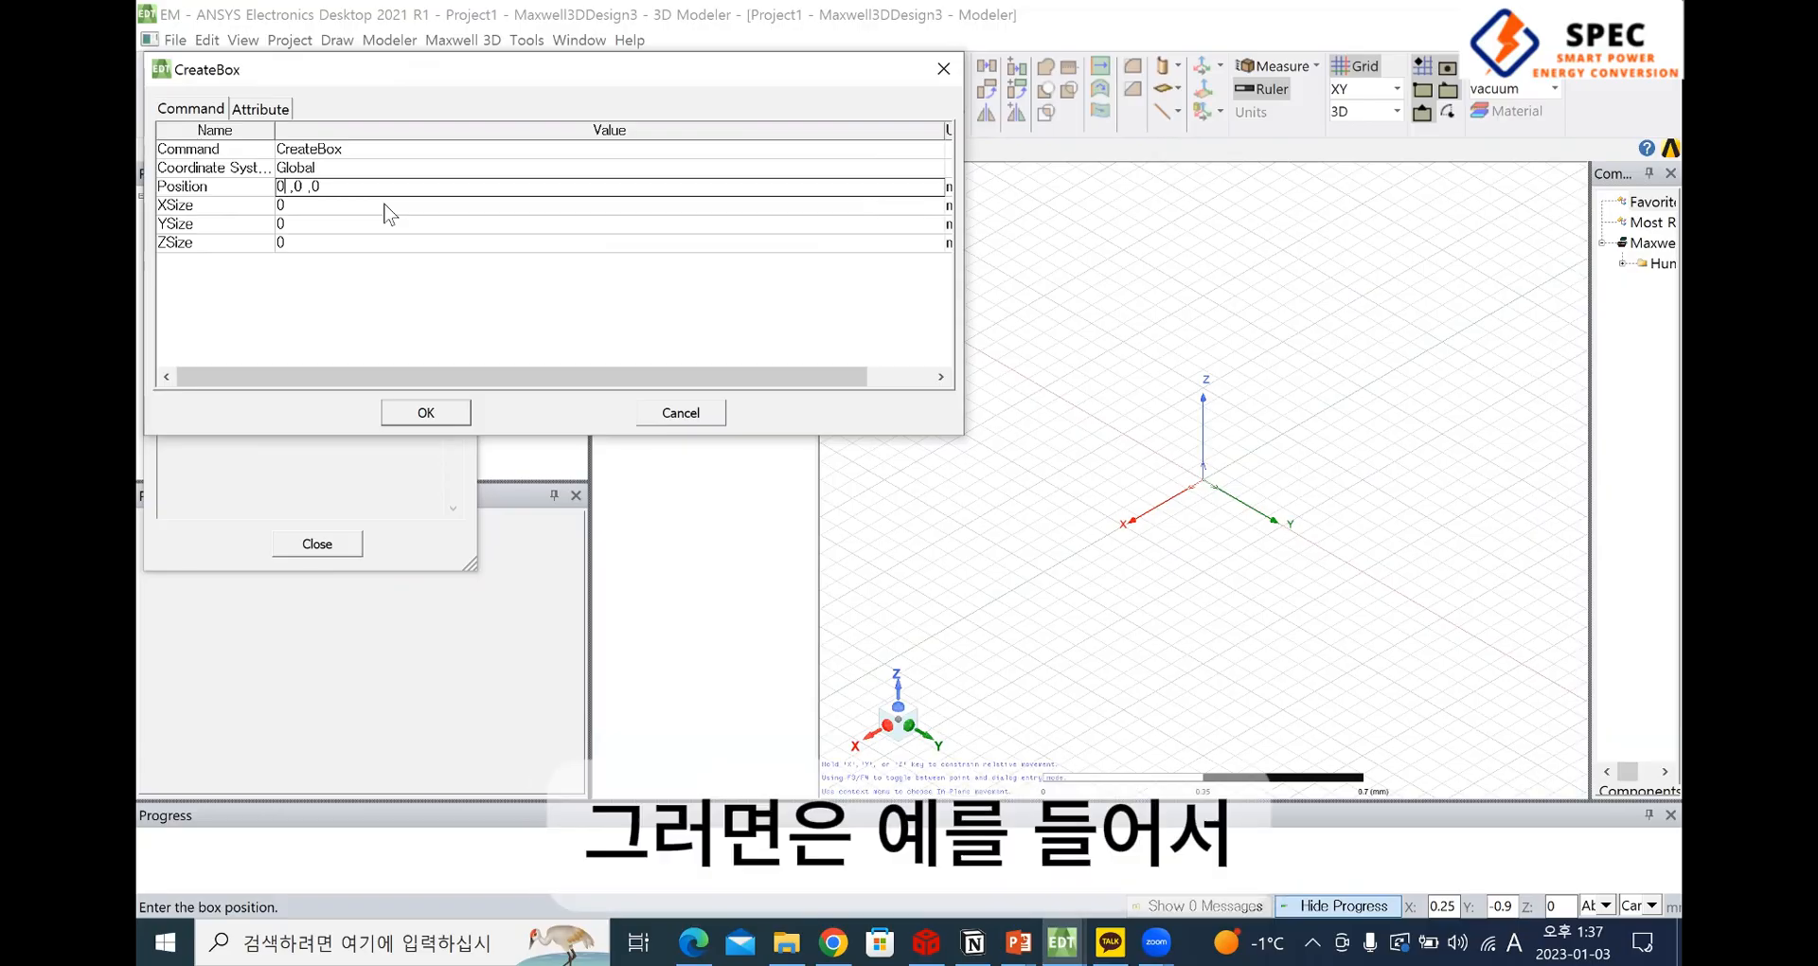
key(BackSpace)
text(-1.5 ,)
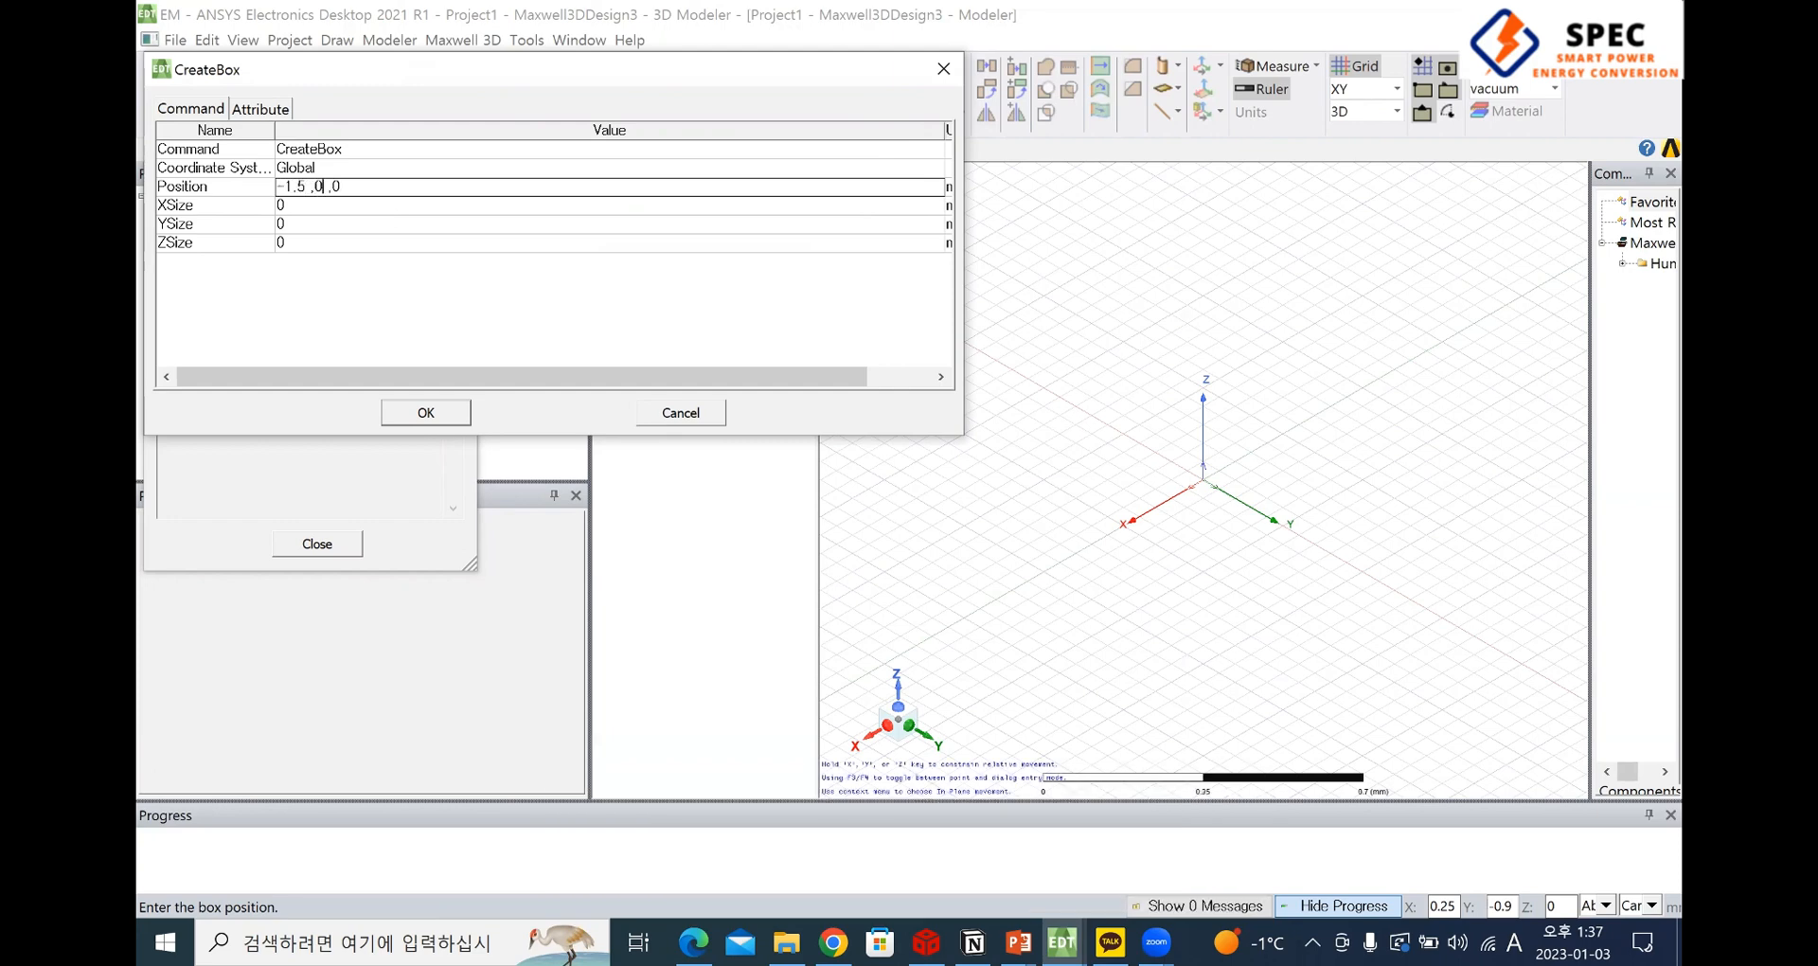
text(-1.5 ,)
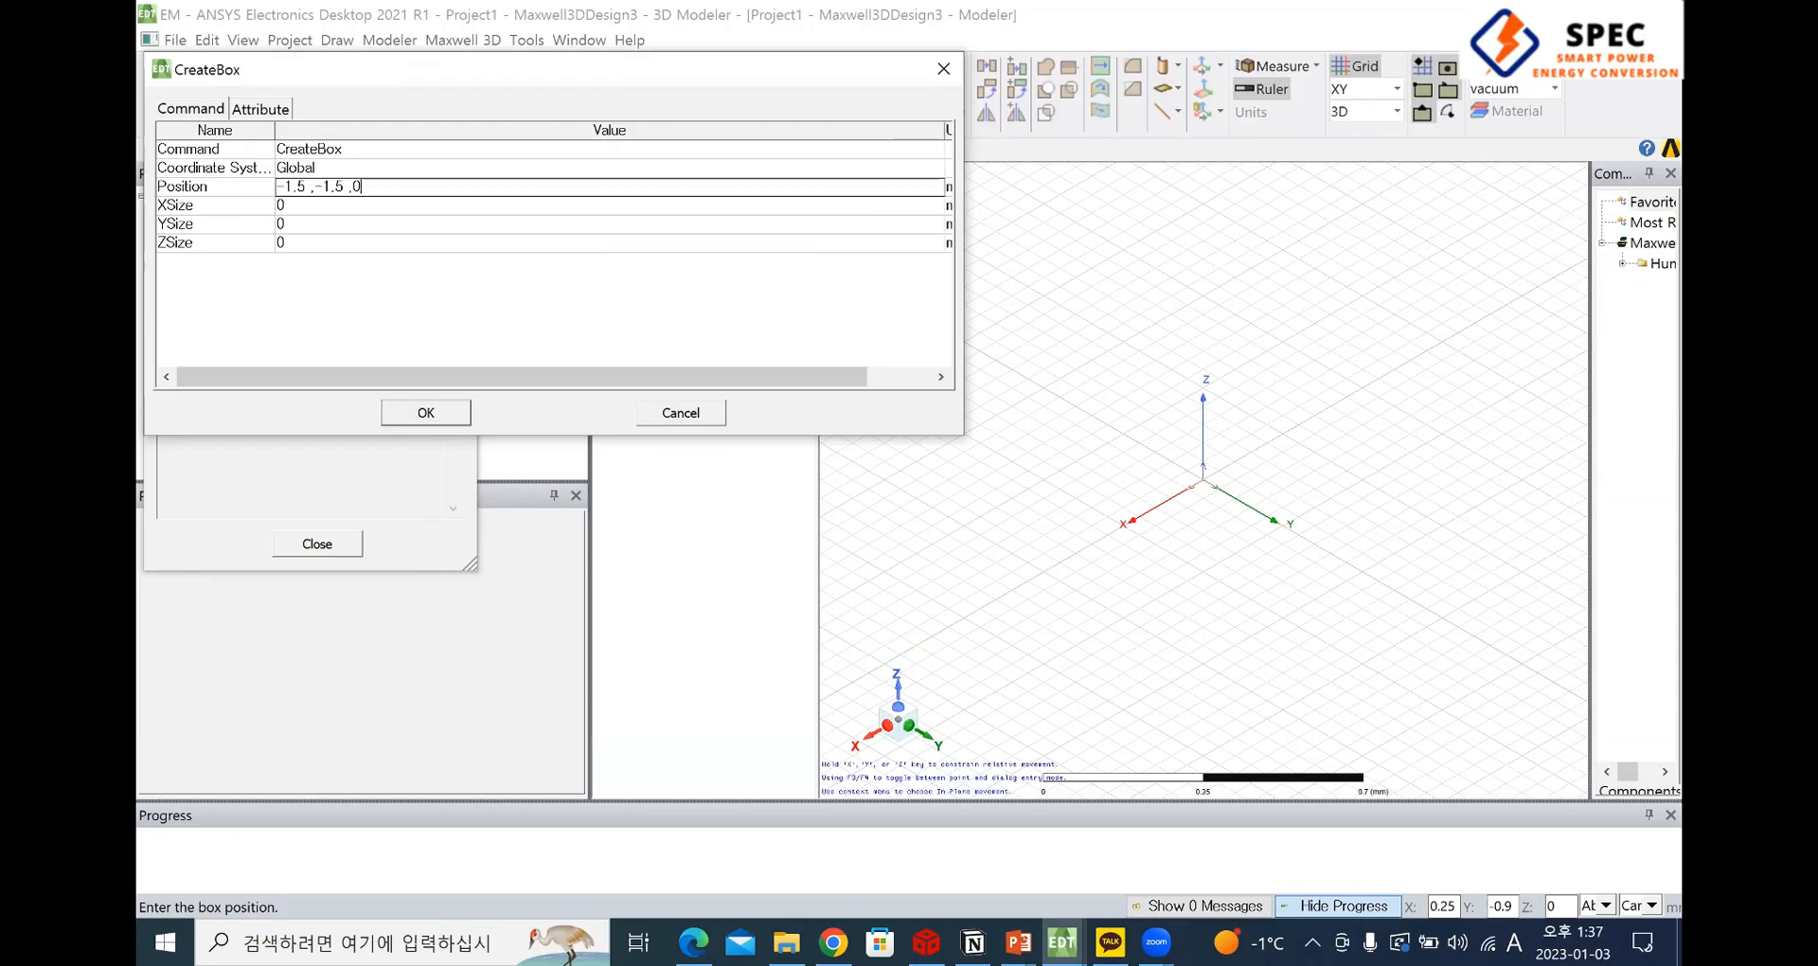
key(BackSpace)
text(-1.5)
click(385, 204)
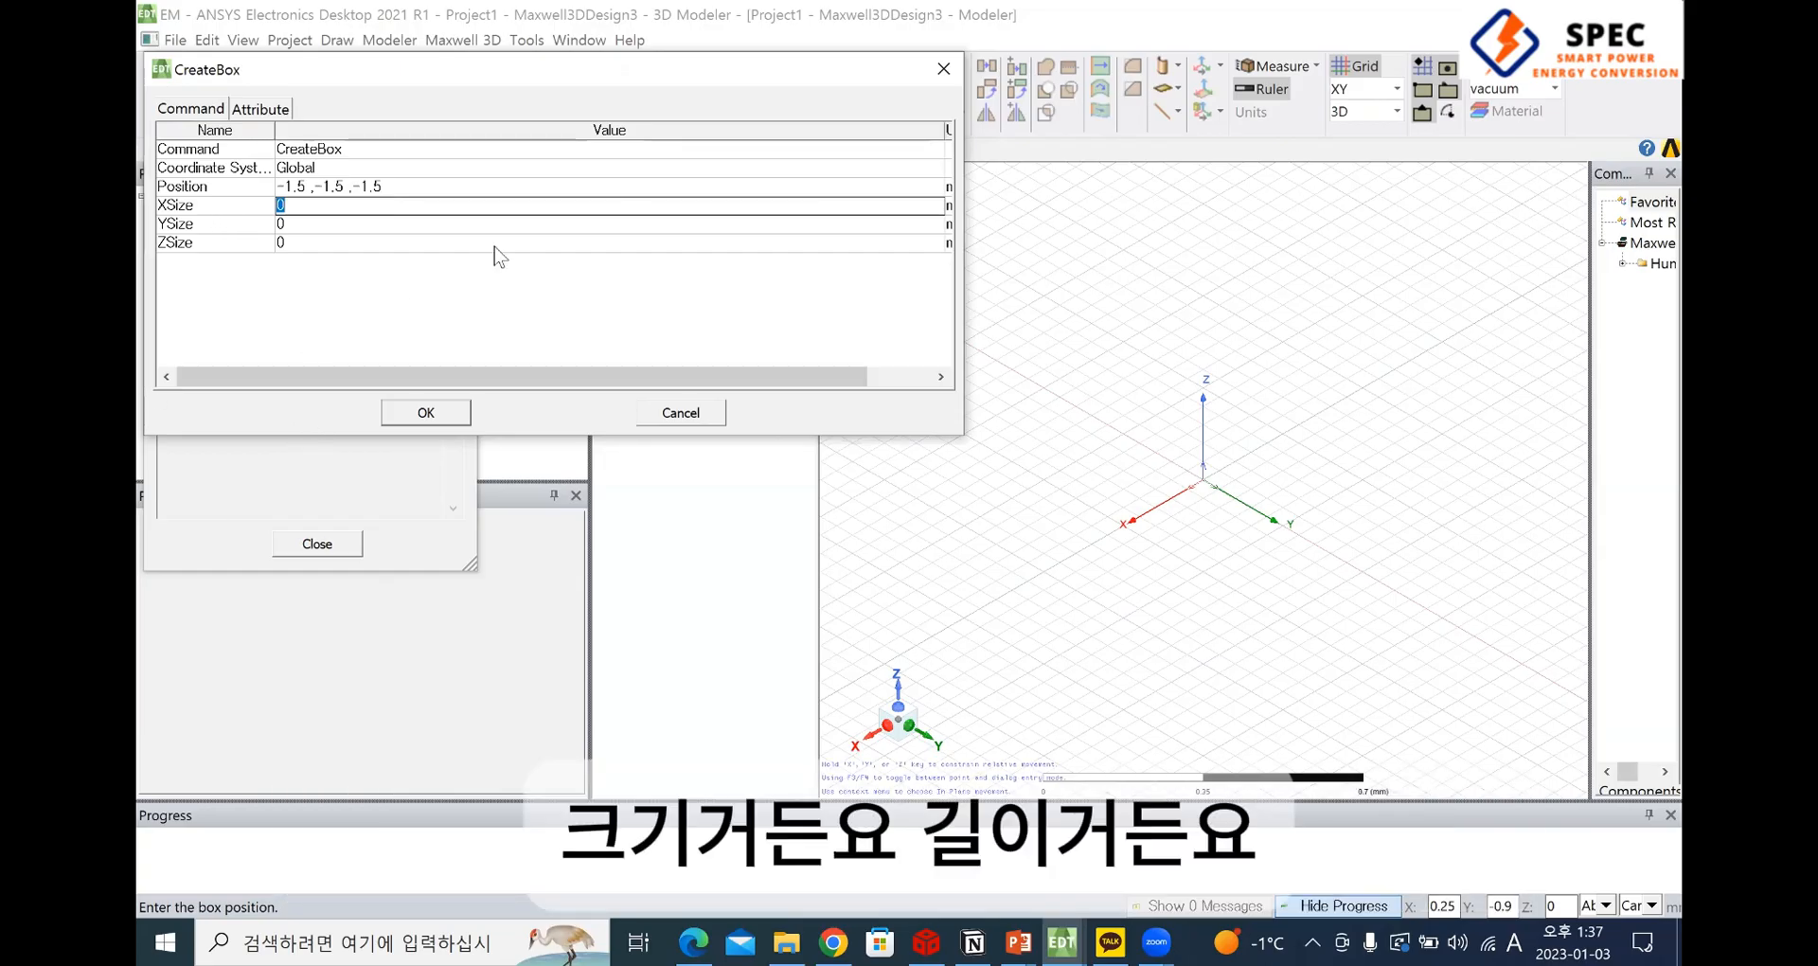
Add the unit mm to each of the box's three position coordinates
click(312, 189)
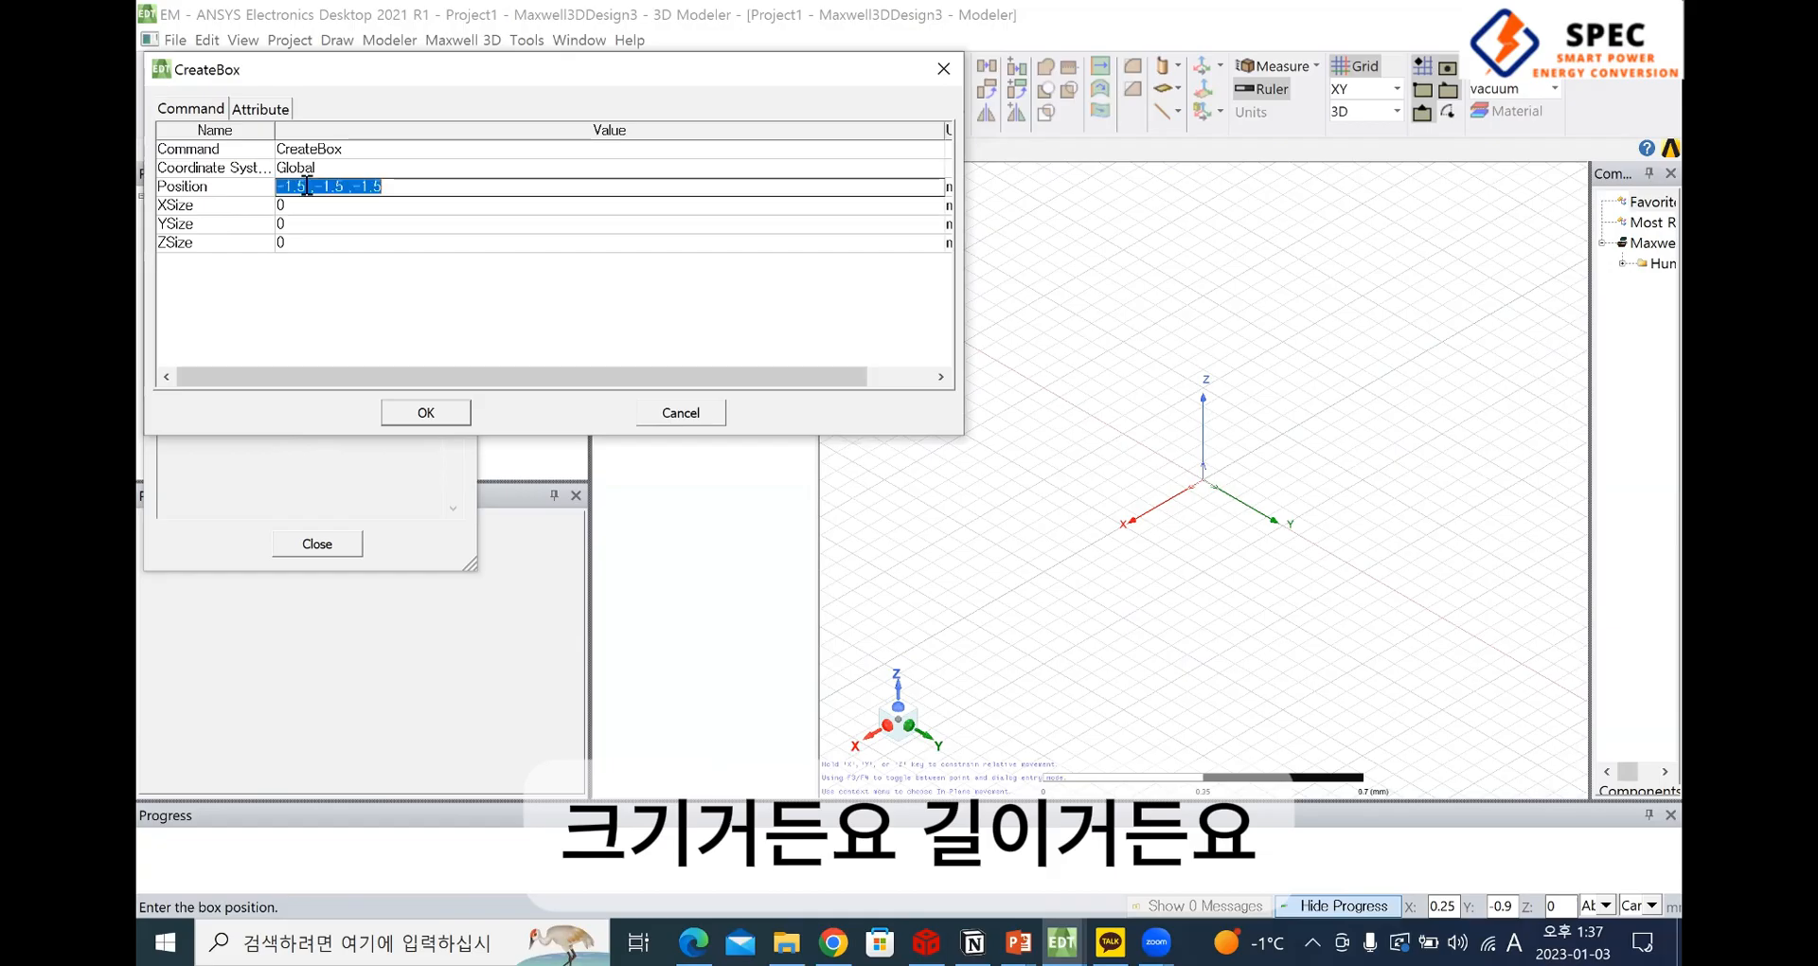
click(311, 190)
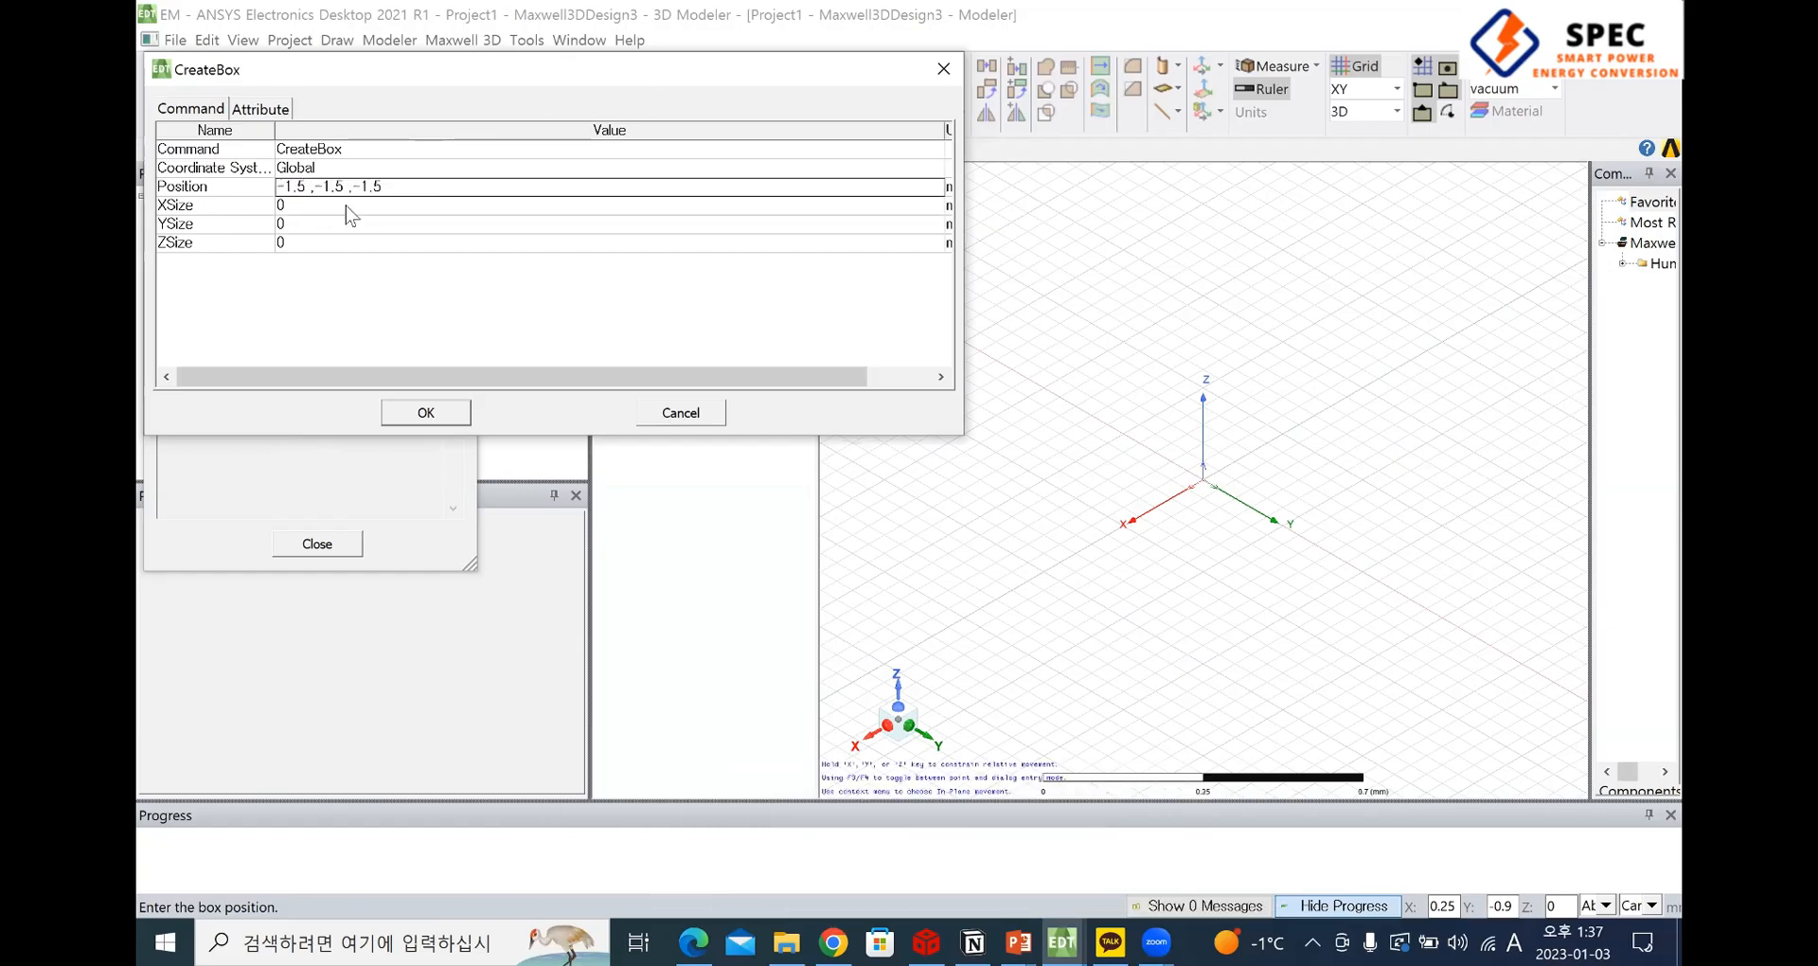
text(mm)
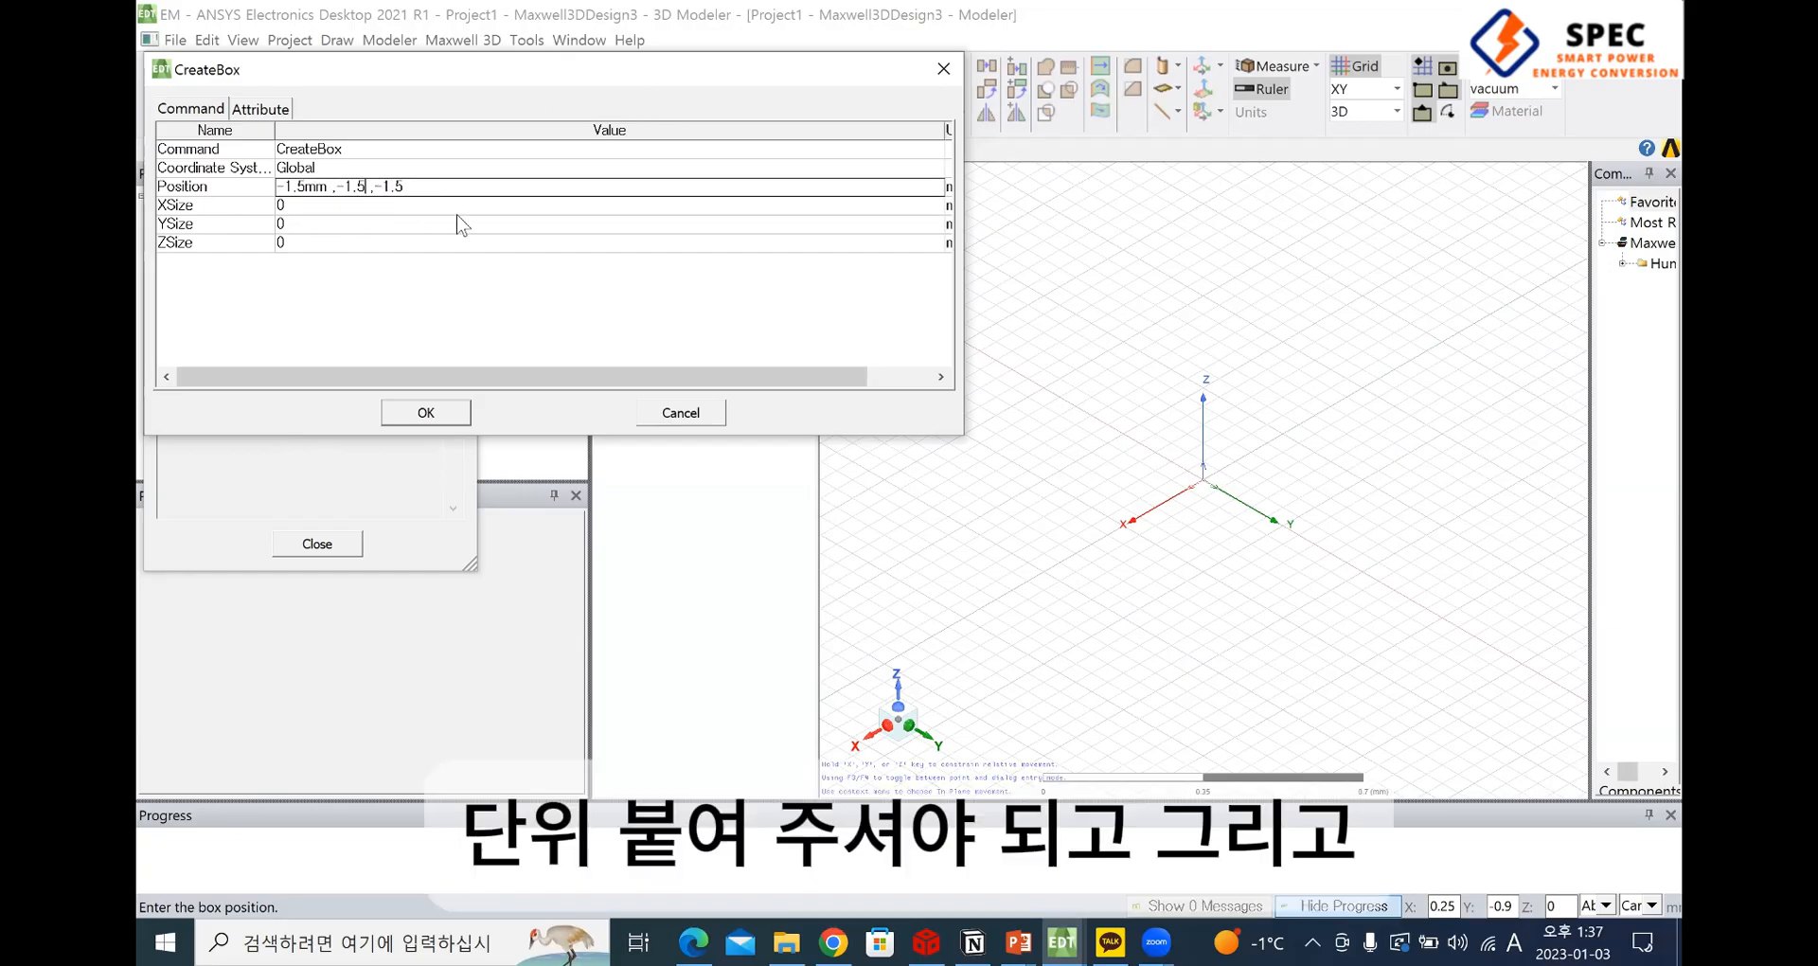
text(mm)
text(mm)
Set the box's X, Y and Z sizes to 3 mm each and create the box
click(365, 205)
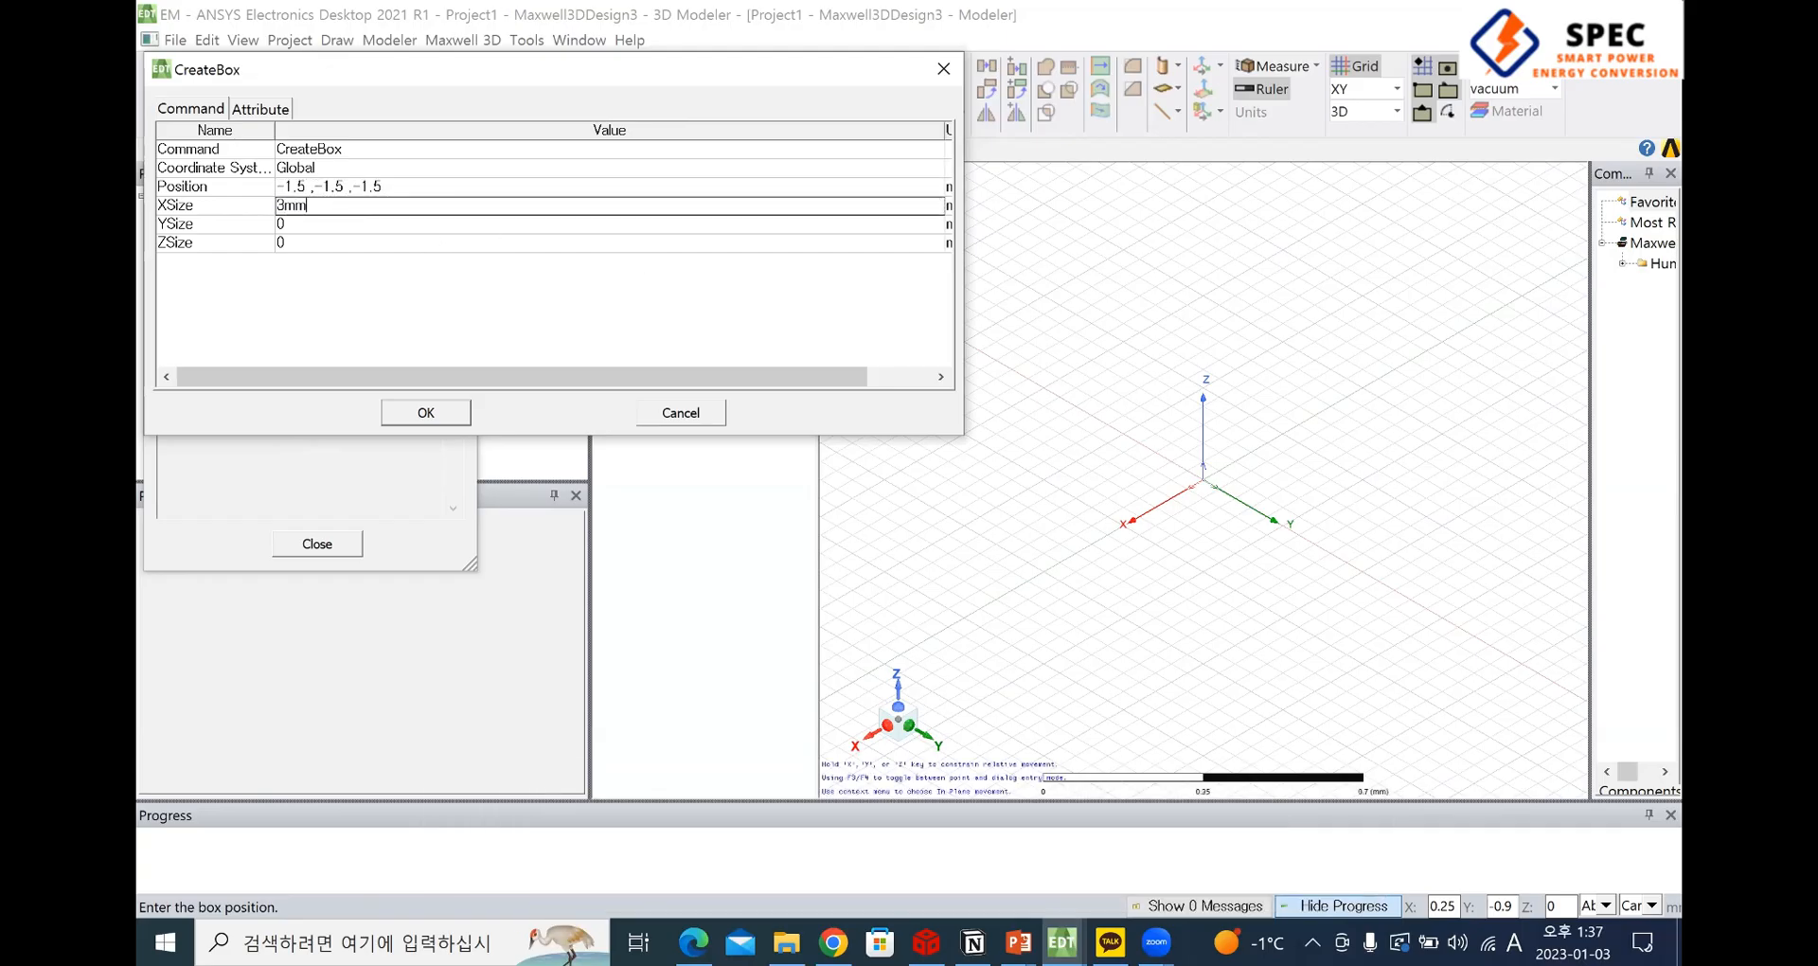
key(Tab)
key(Tab)
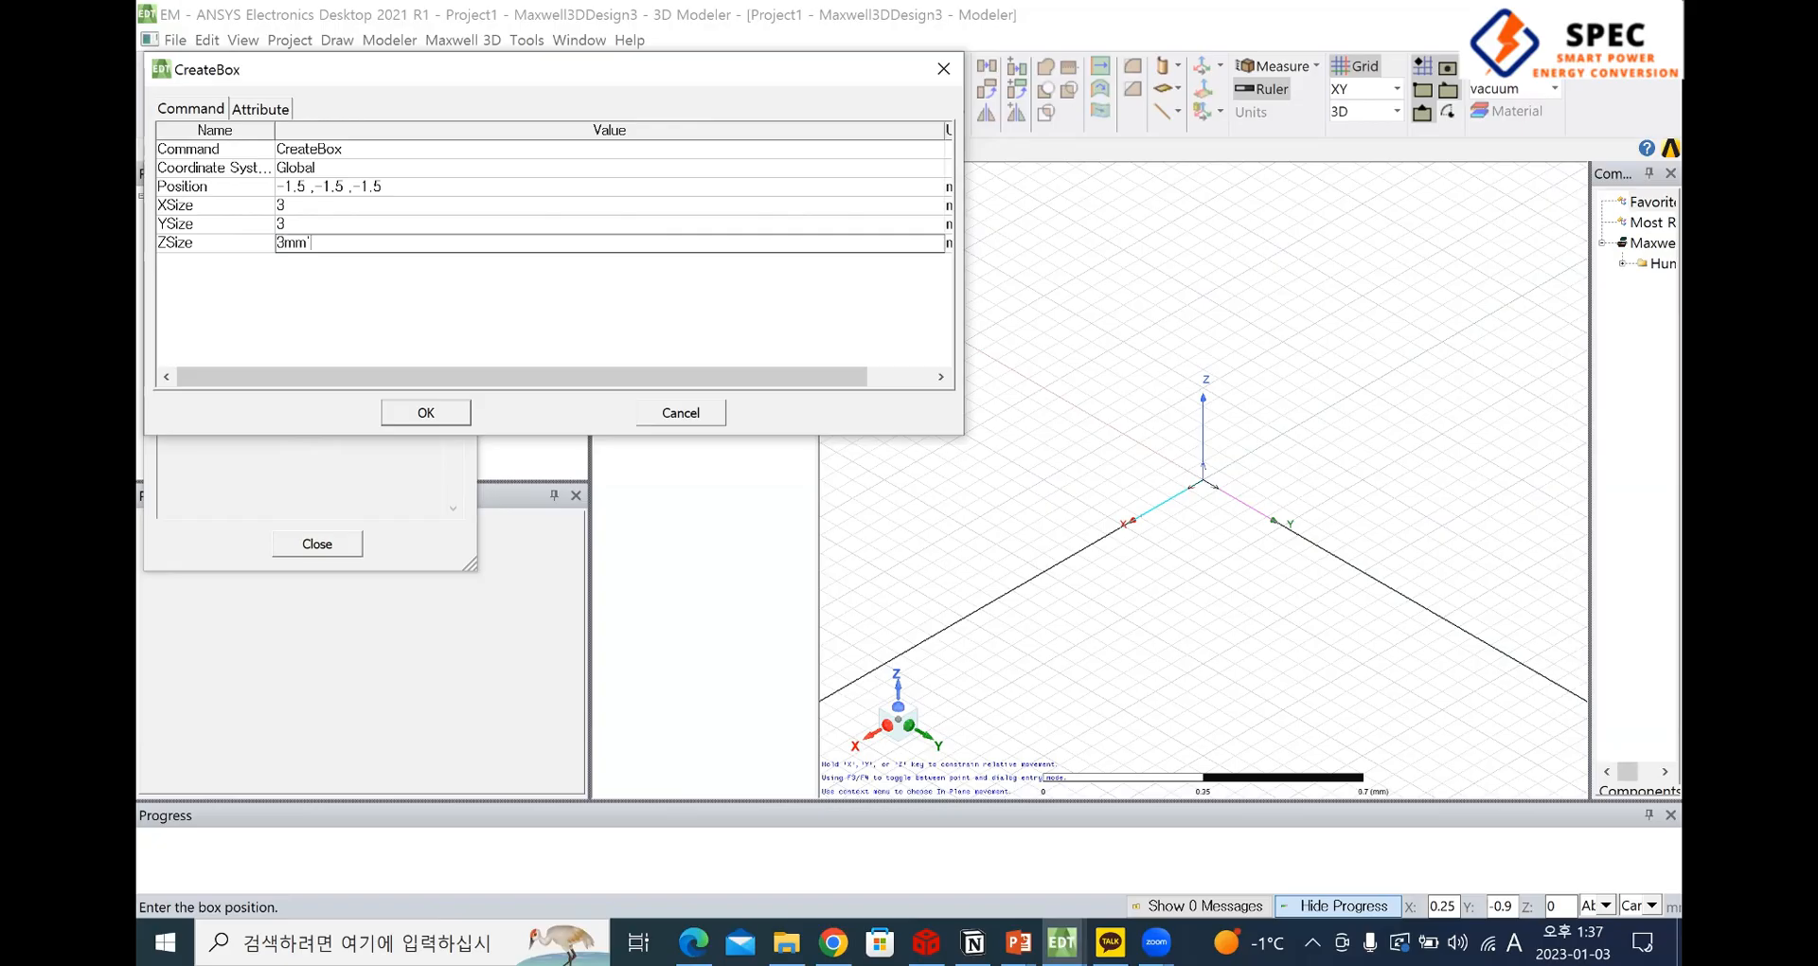
key(Return)
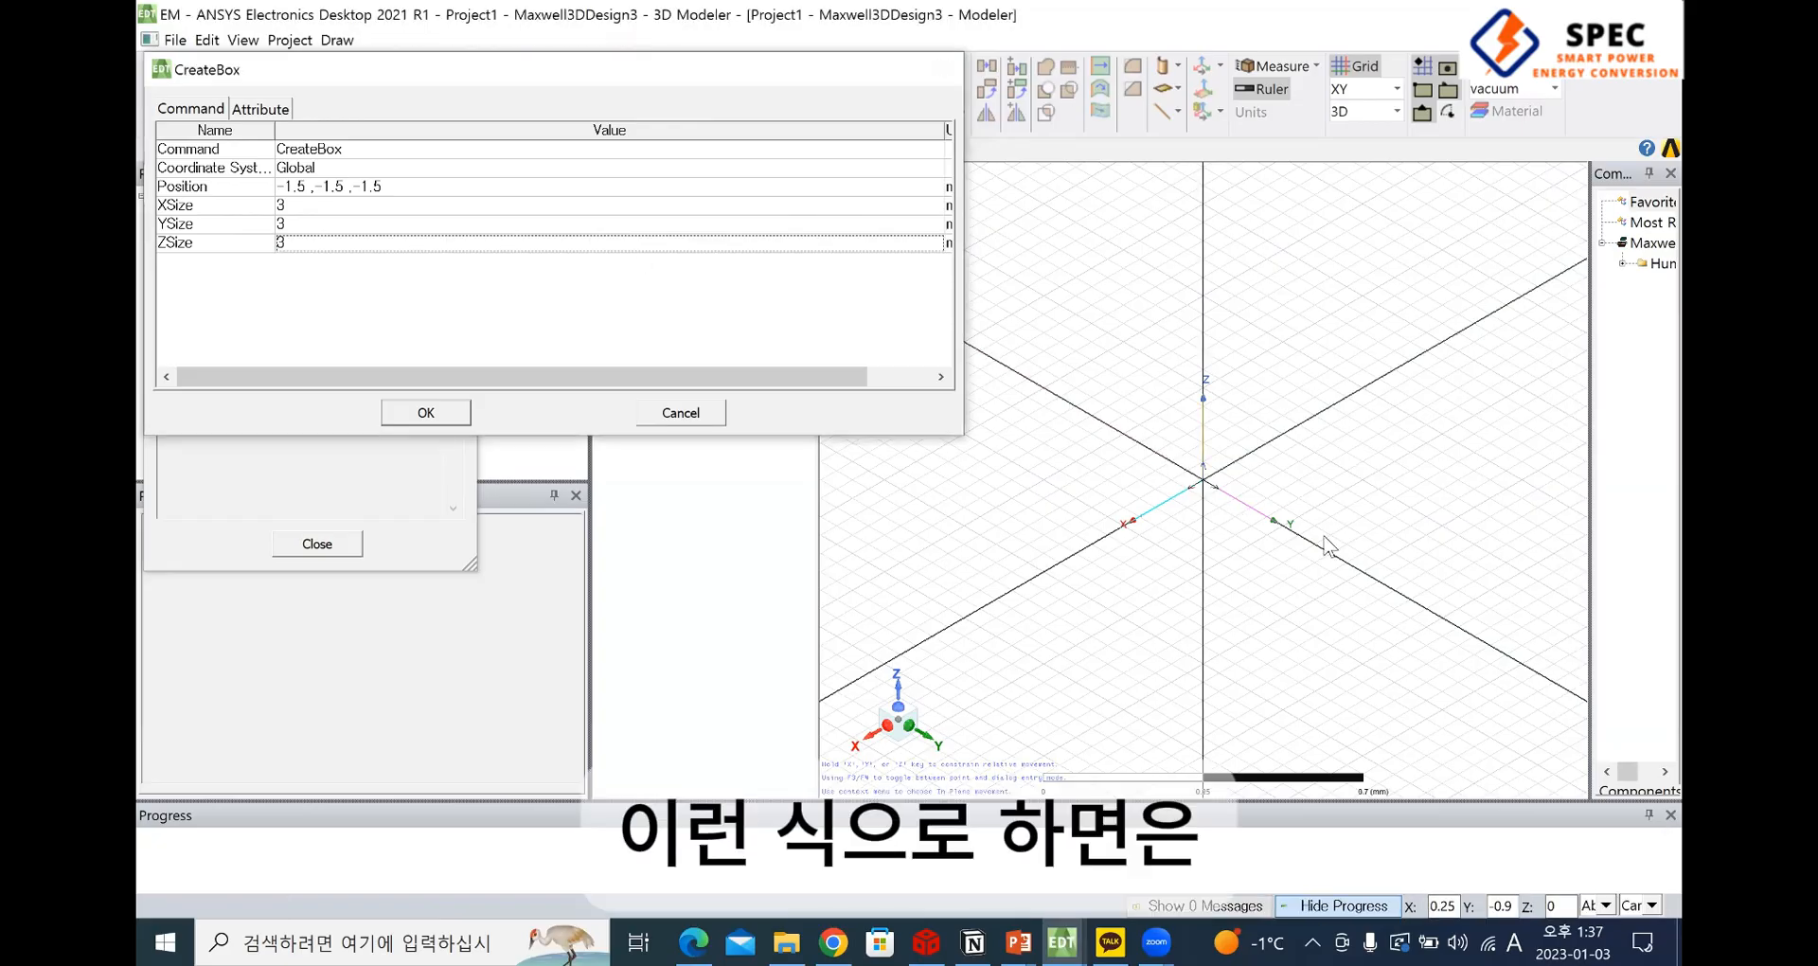
key(Return)
click(1416, 752)
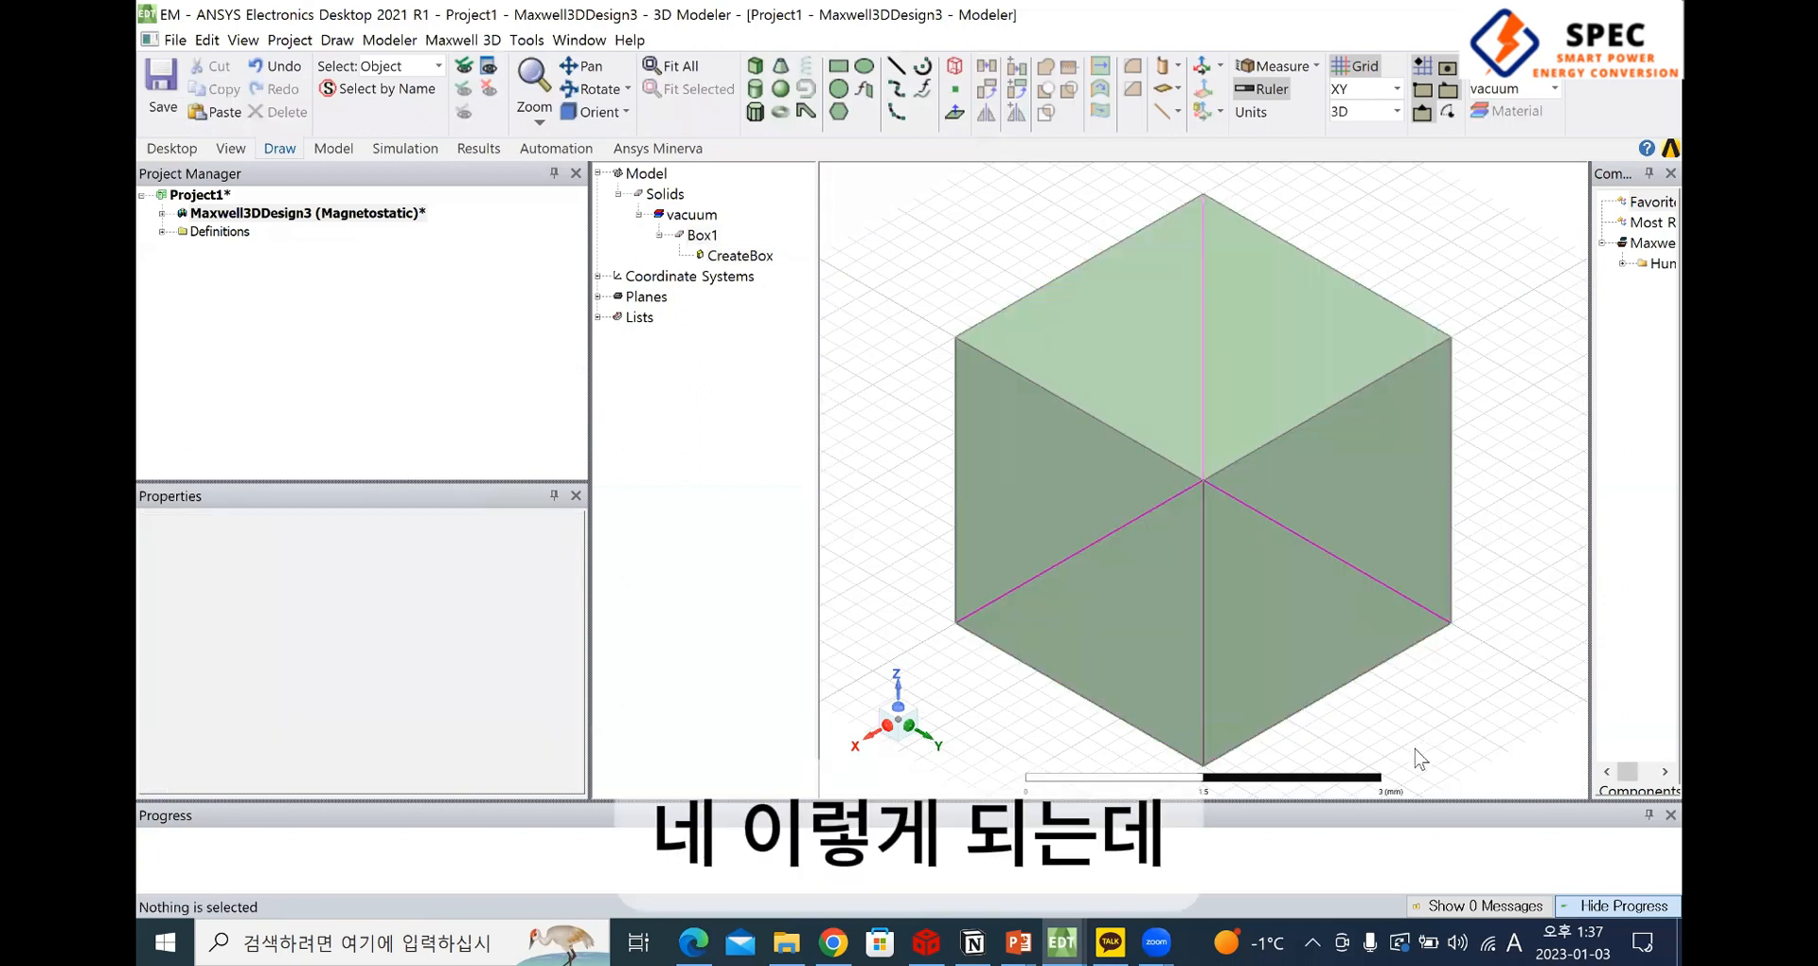
View the box along the X axis and rotate around it with the box selected to examine where the origin lies
click(868, 737)
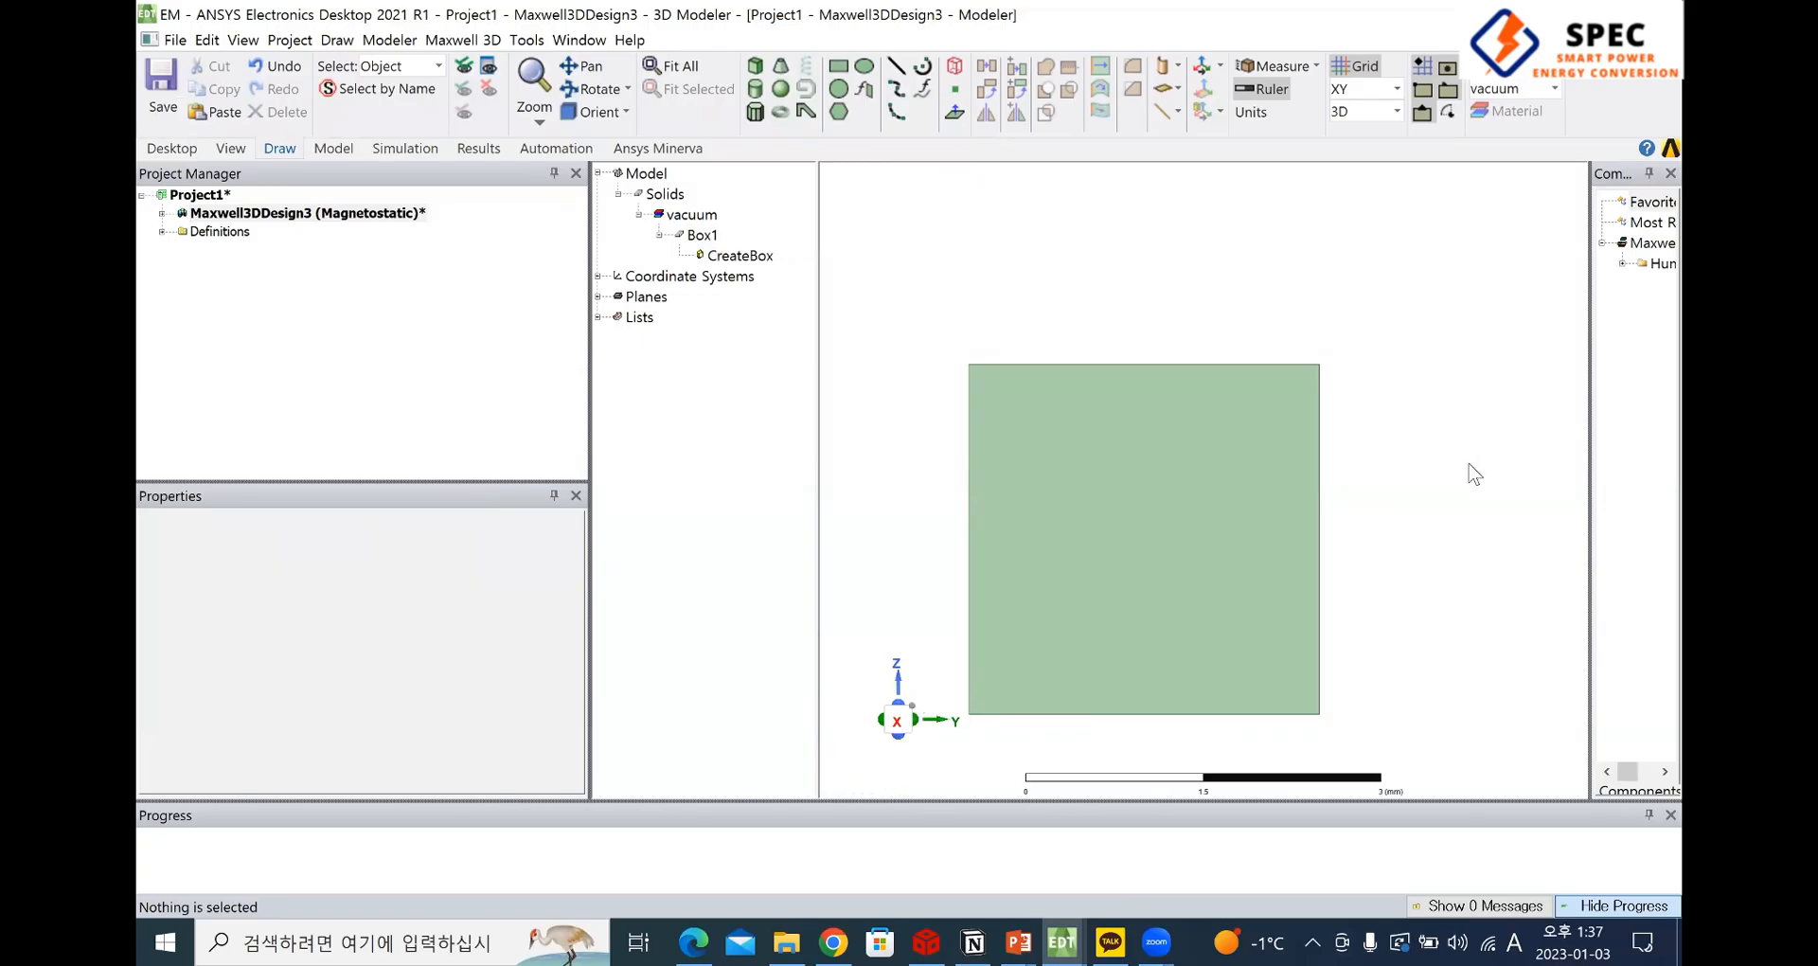
alt+drag(1468, 474, 1164, 519)
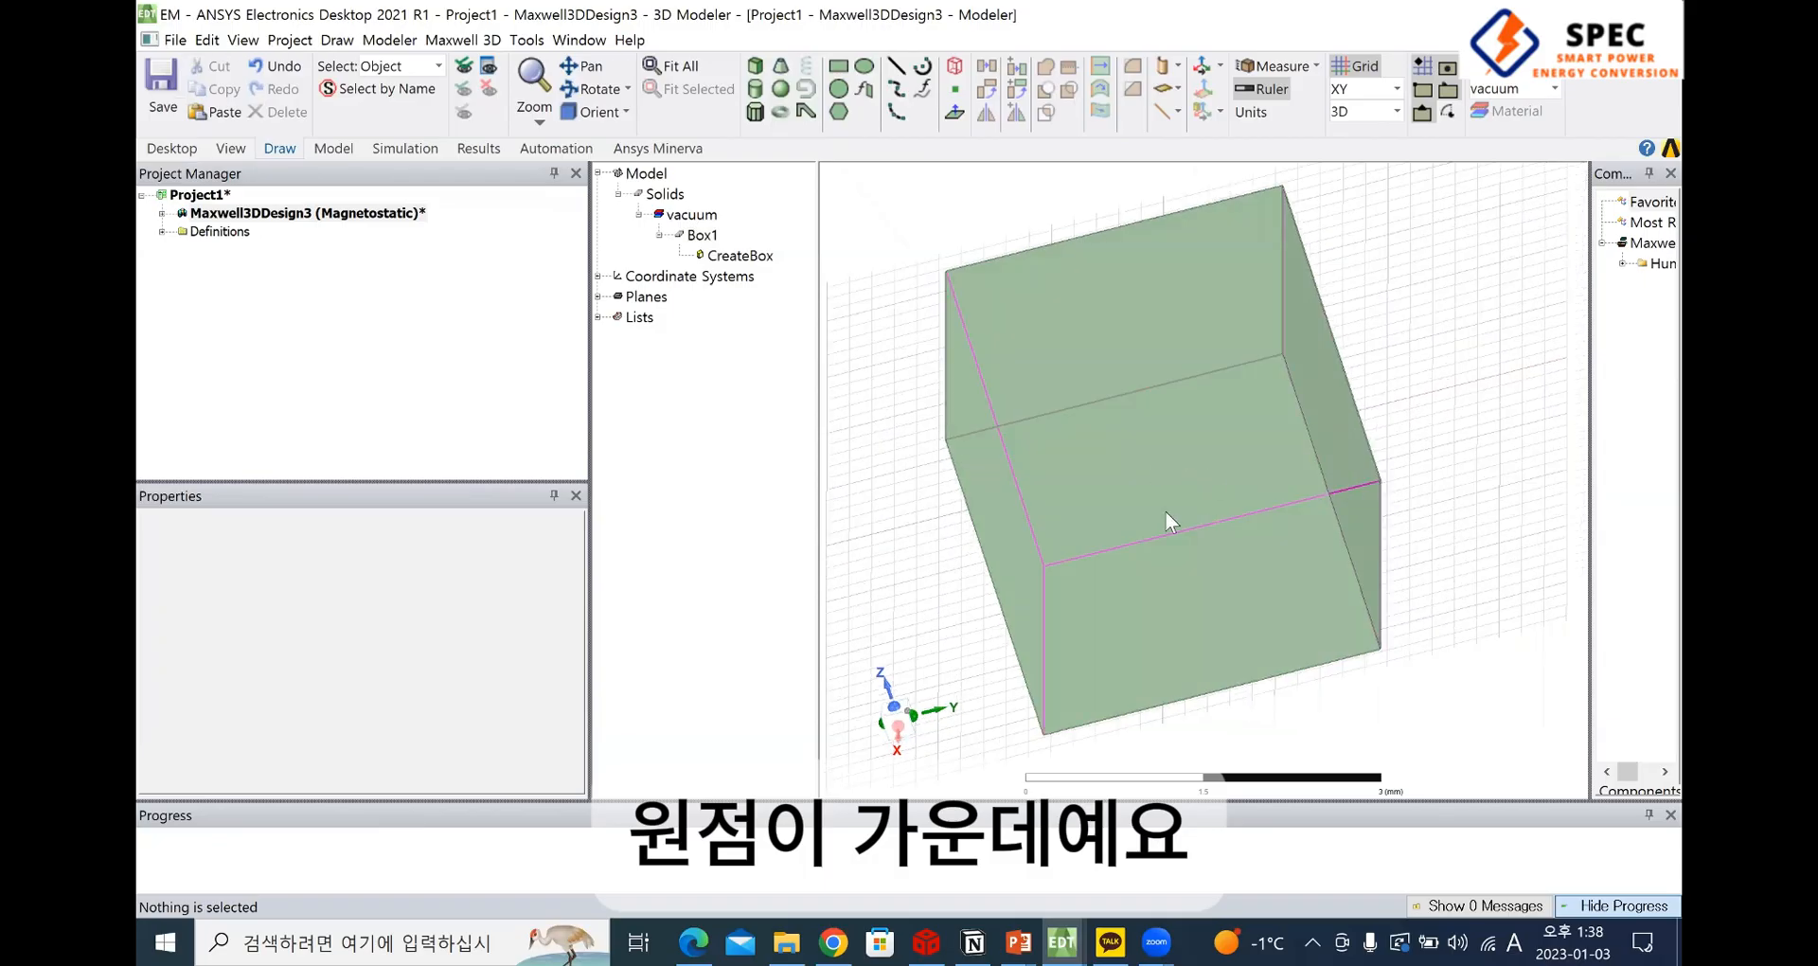
click(1229, 458)
alt+drag(1229, 458, 1077, 651)
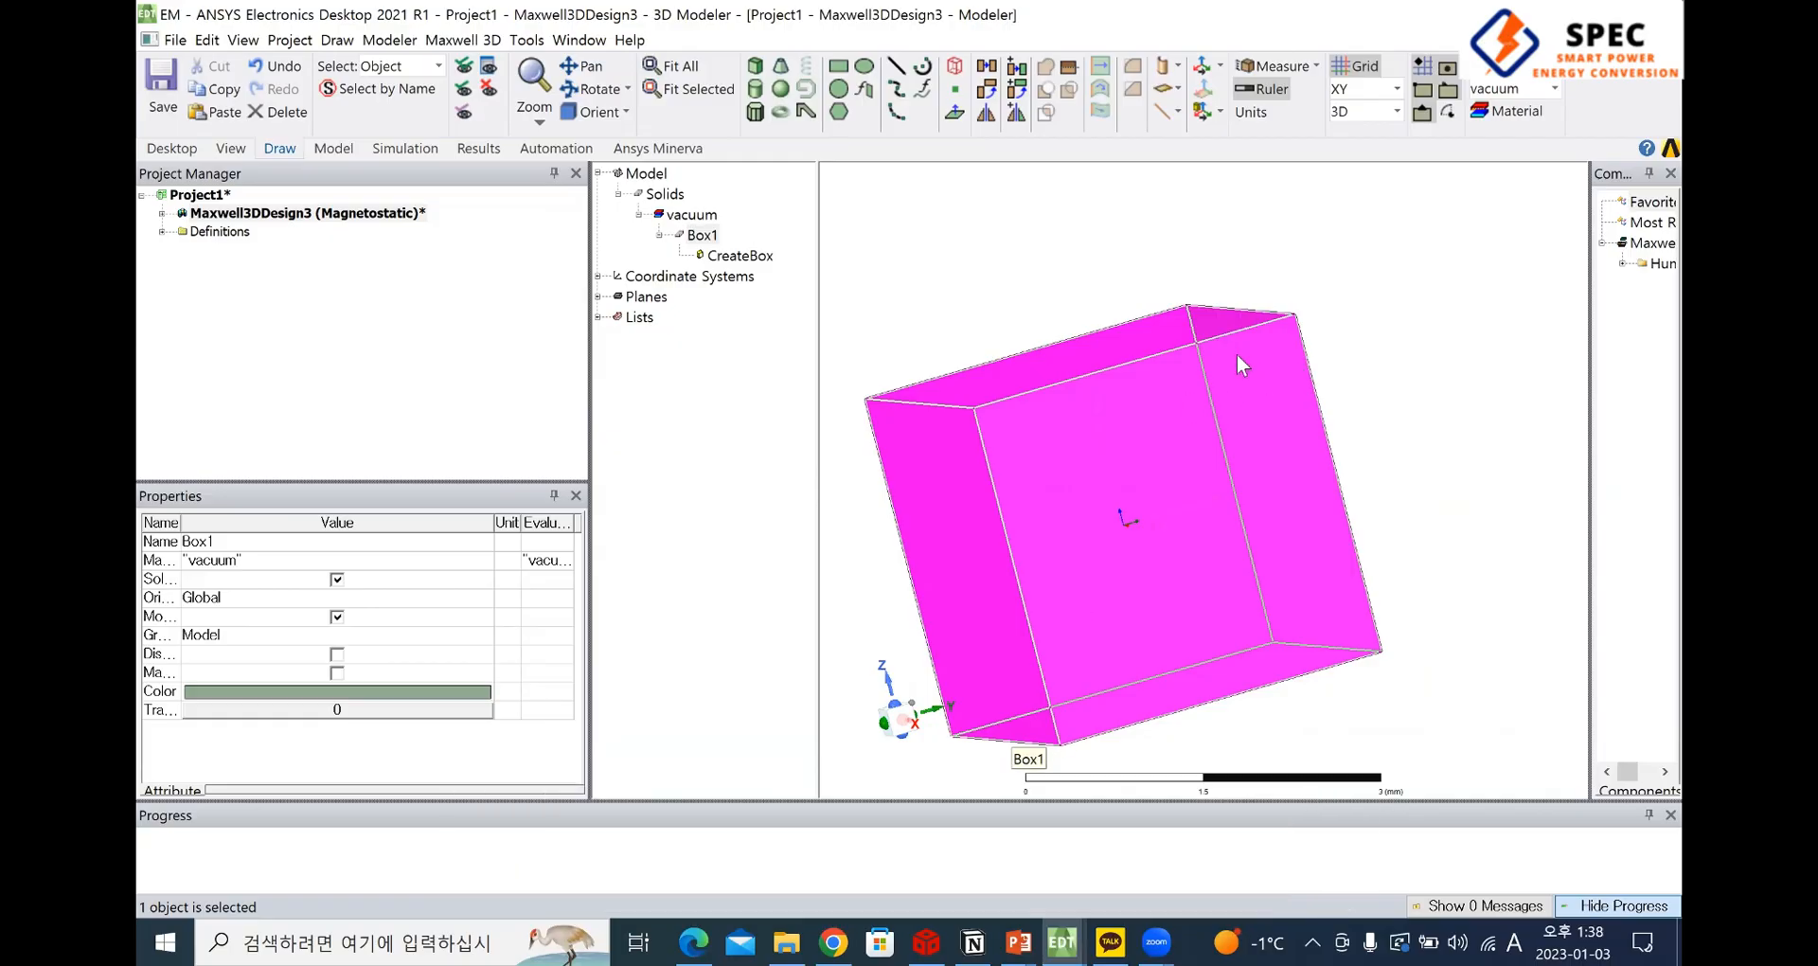
click(755, 112)
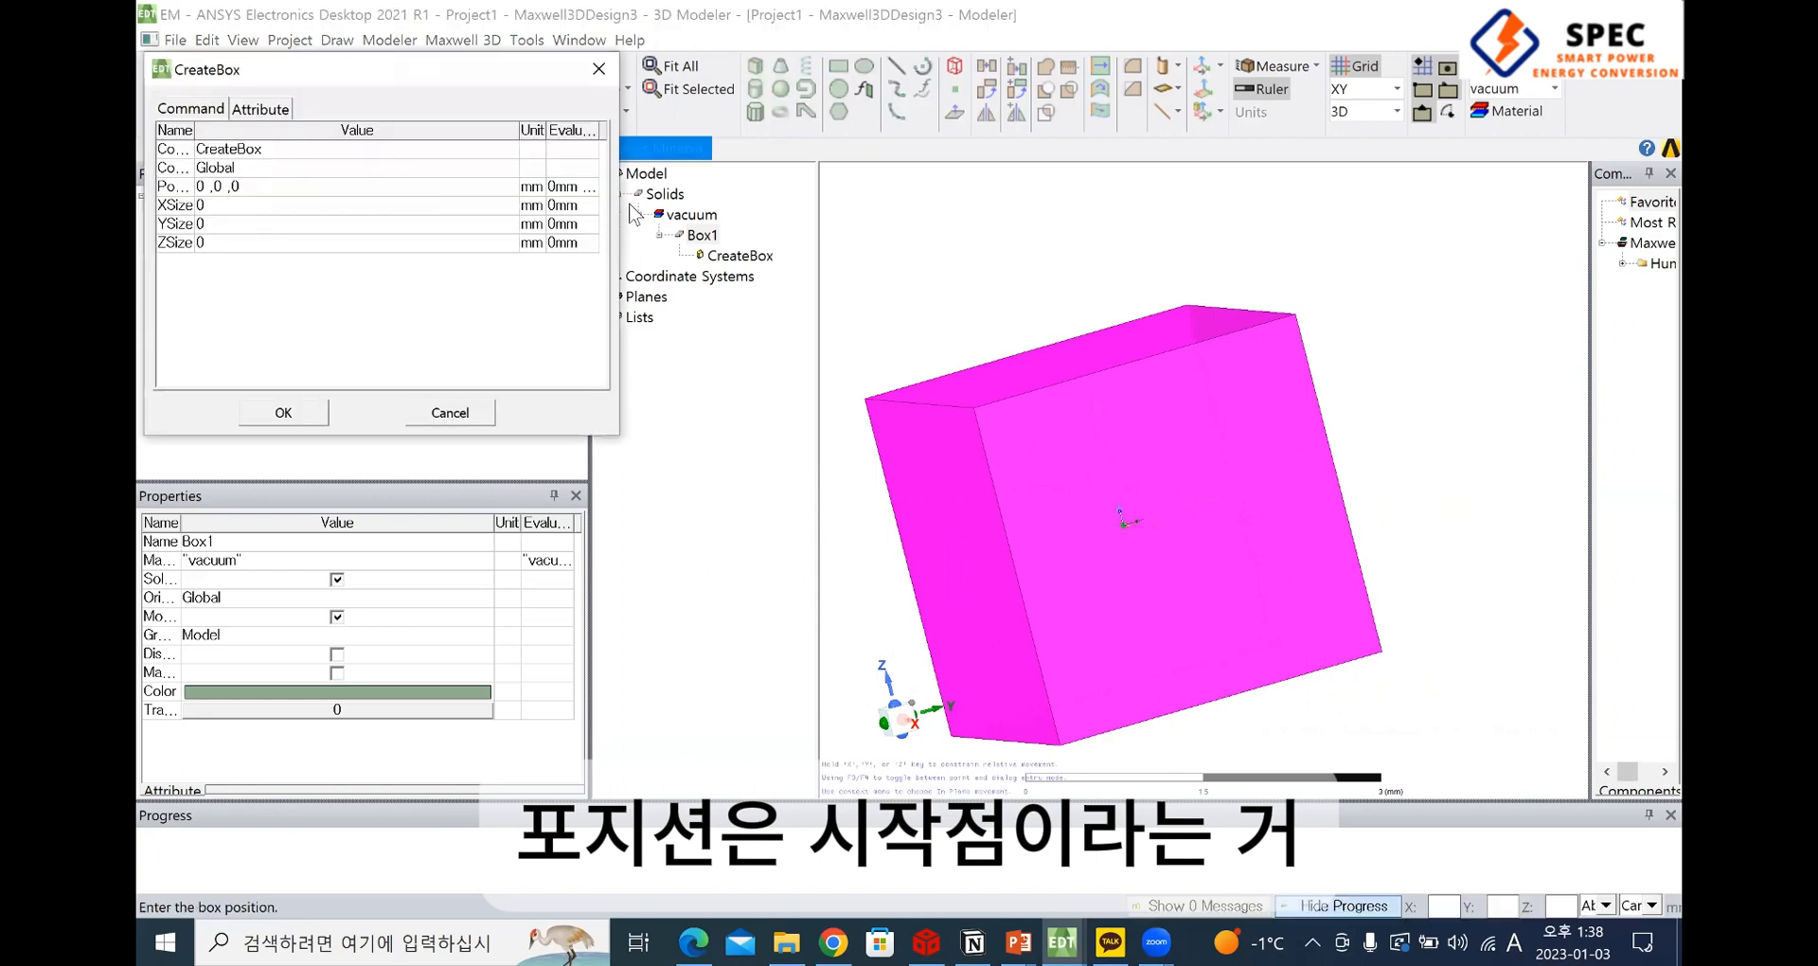
drag(620, 202, 779, 202)
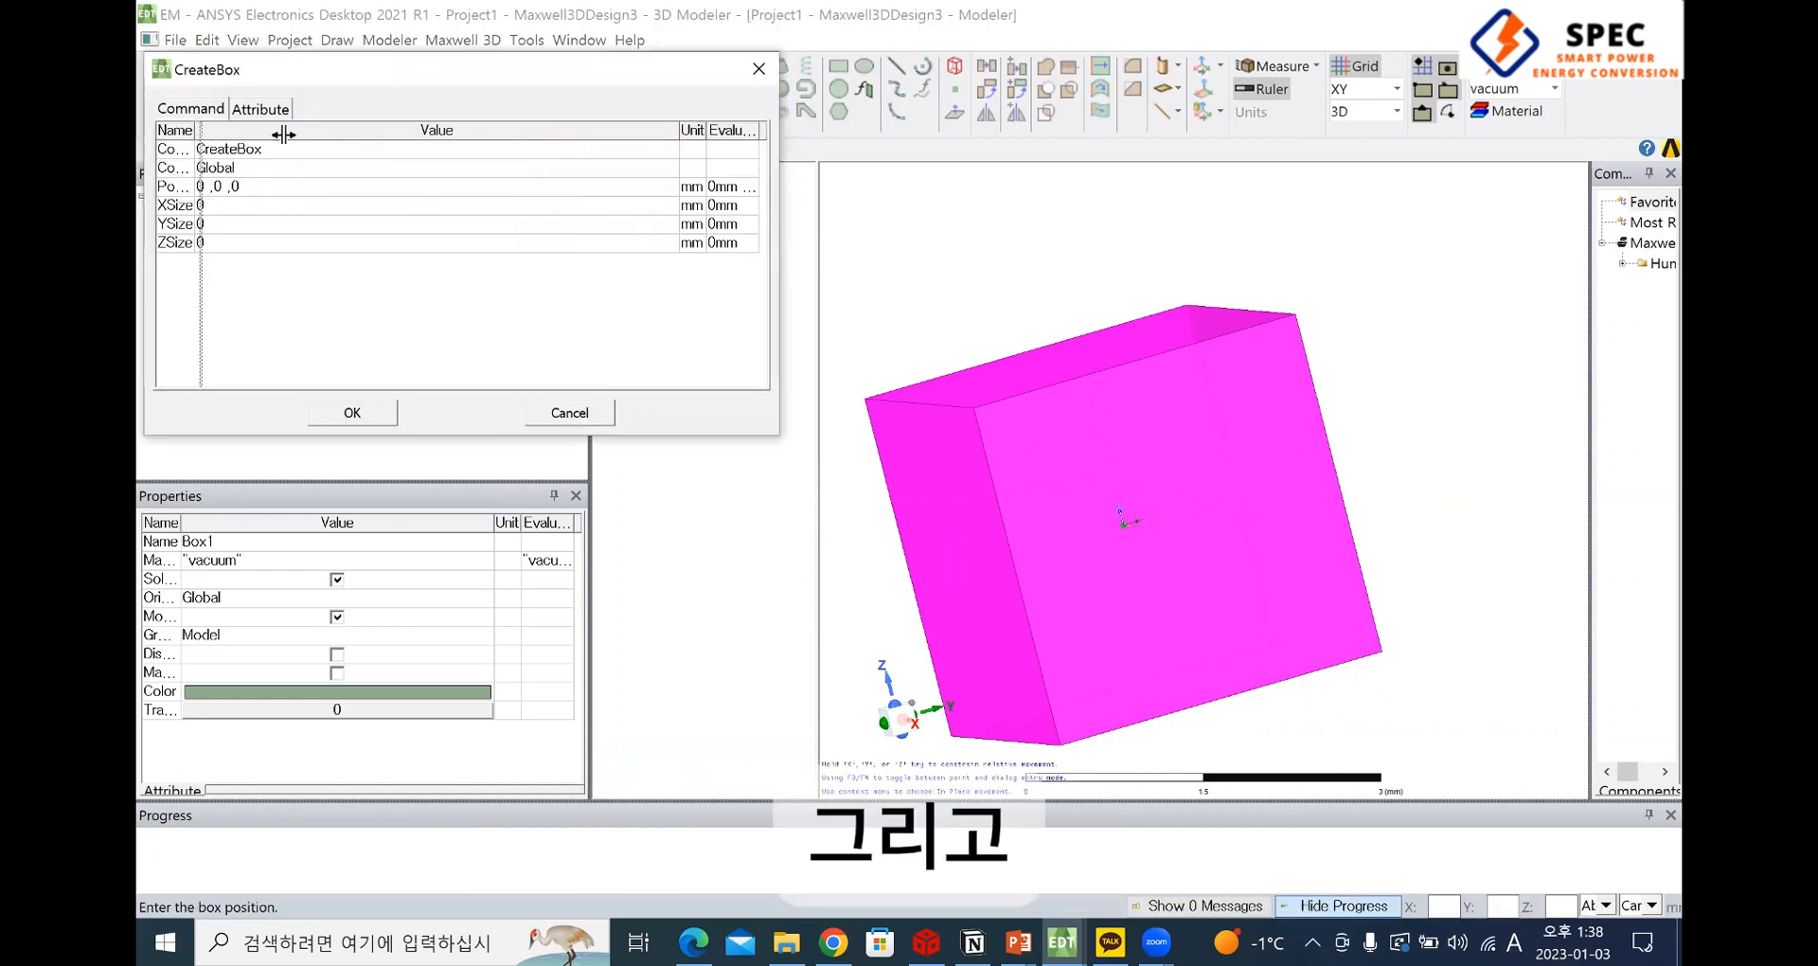
drag(194, 130, 306, 130)
click(373, 185)
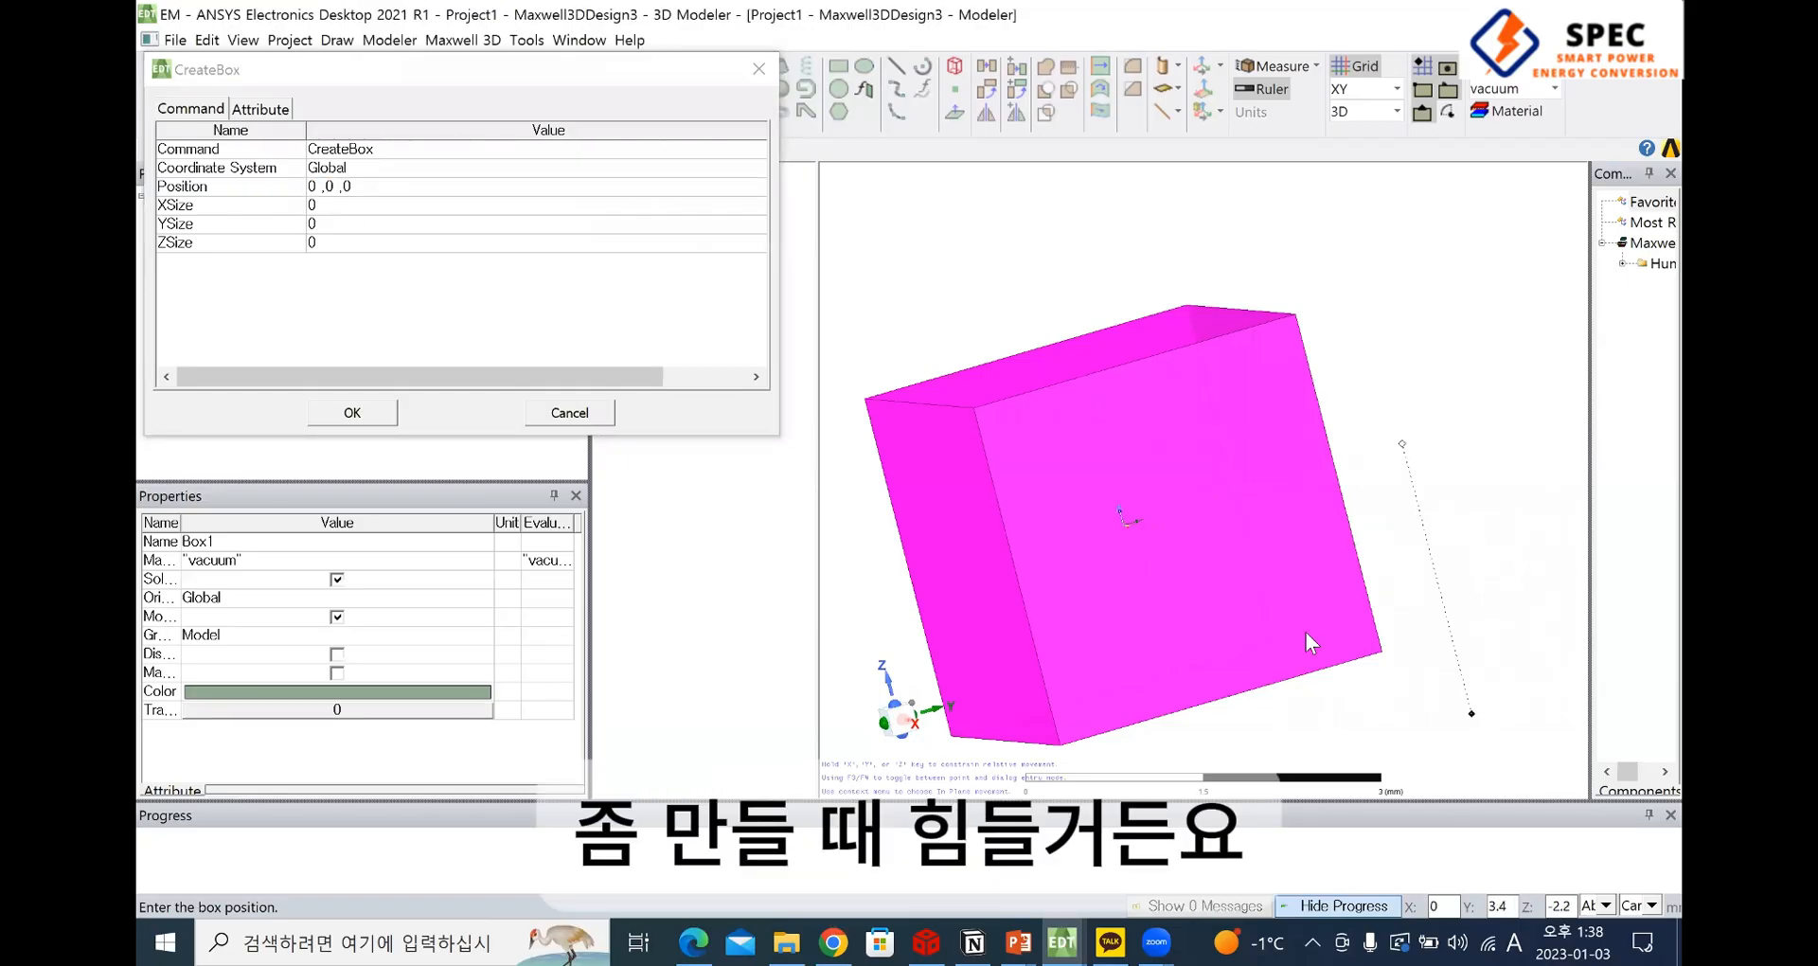
alt+drag(1392, 573, 1363, 602)
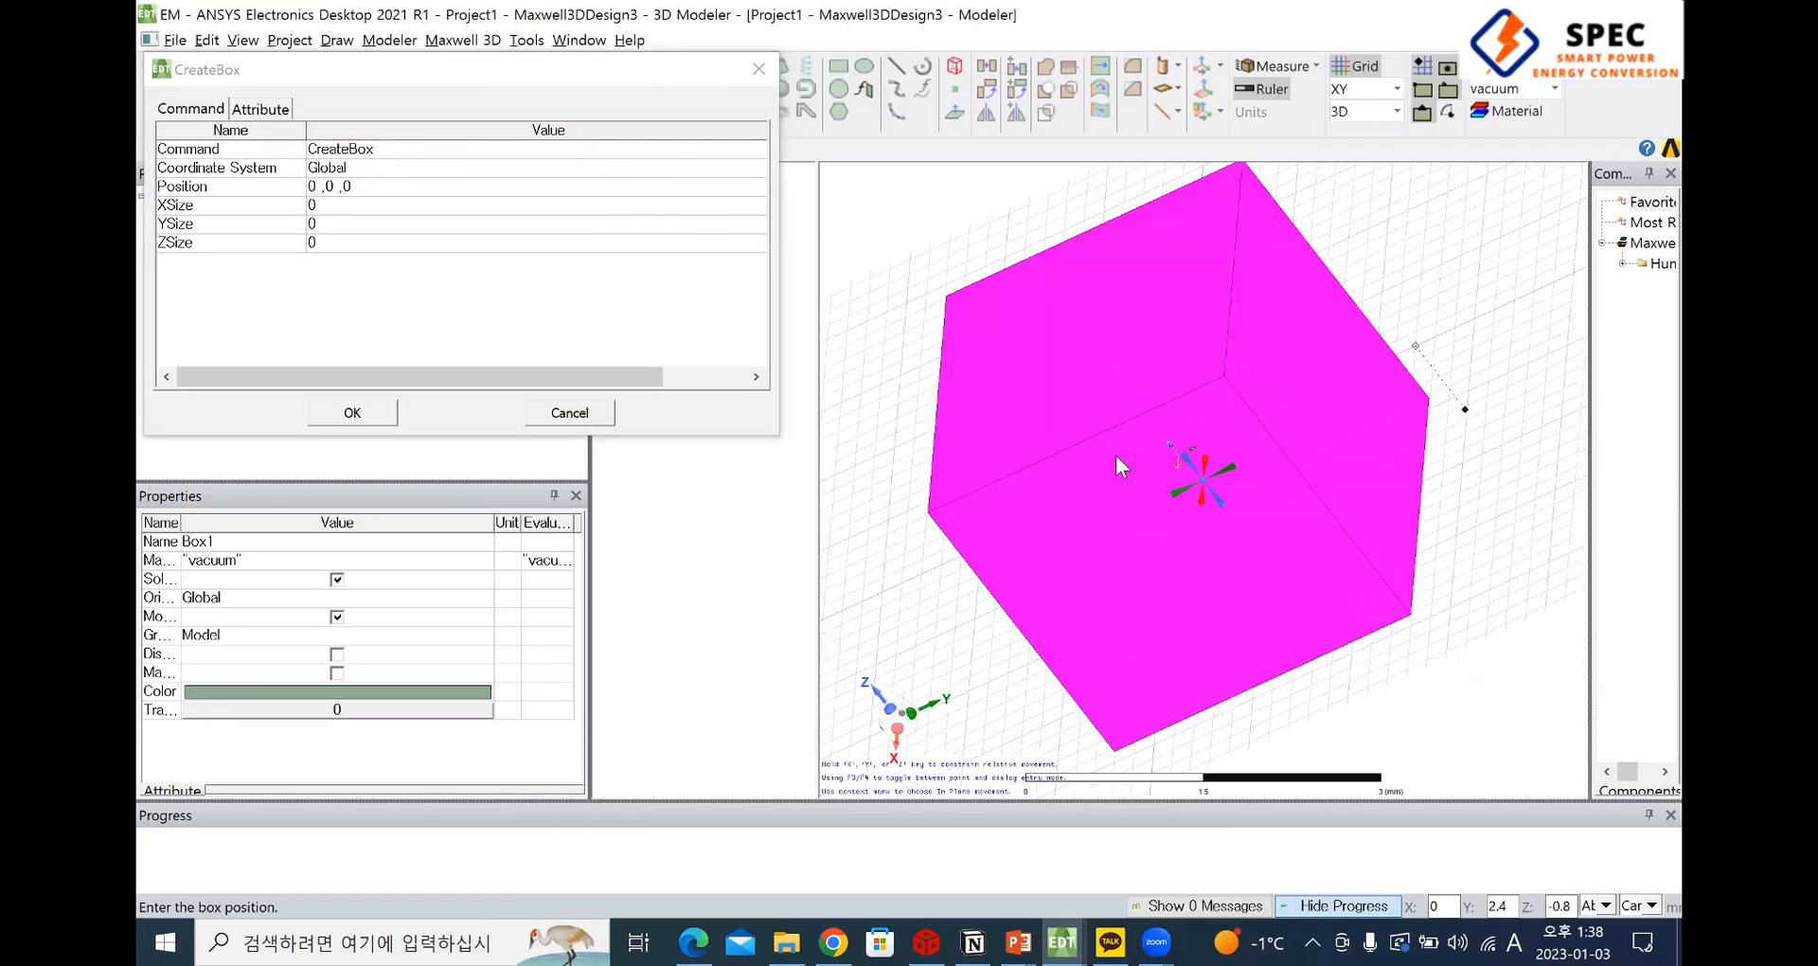
alt+drag(1116, 454, 1219, 496)
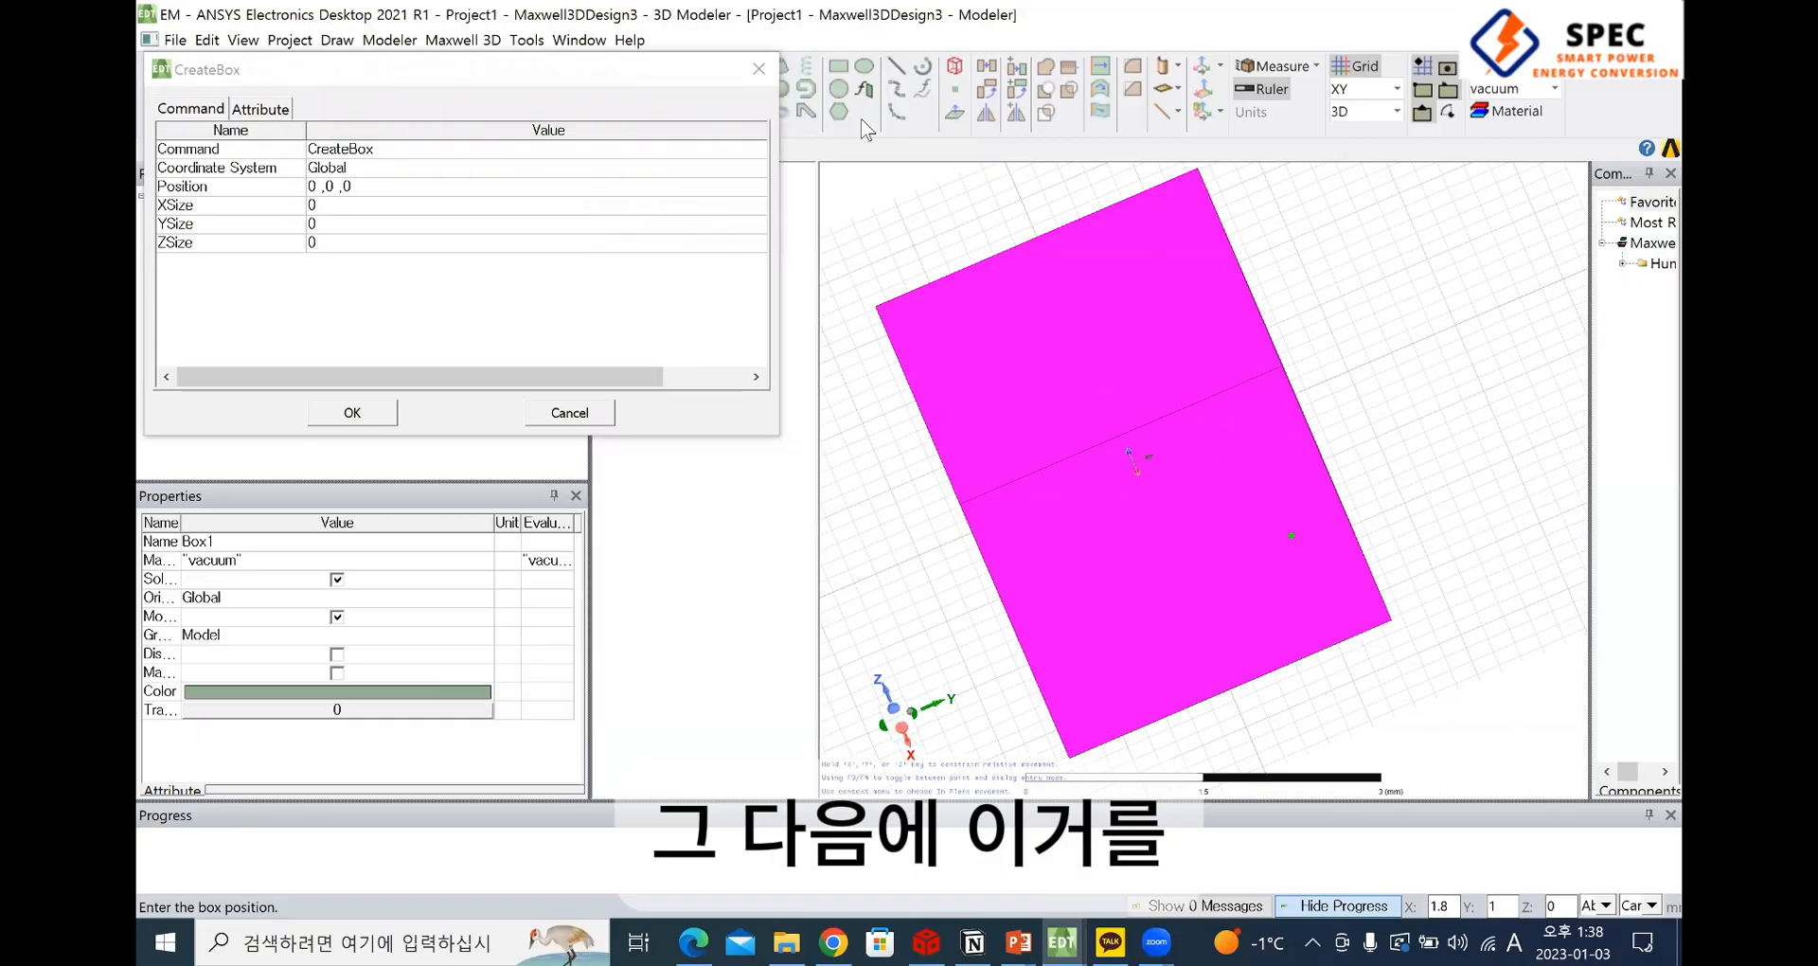
click(751, 182)
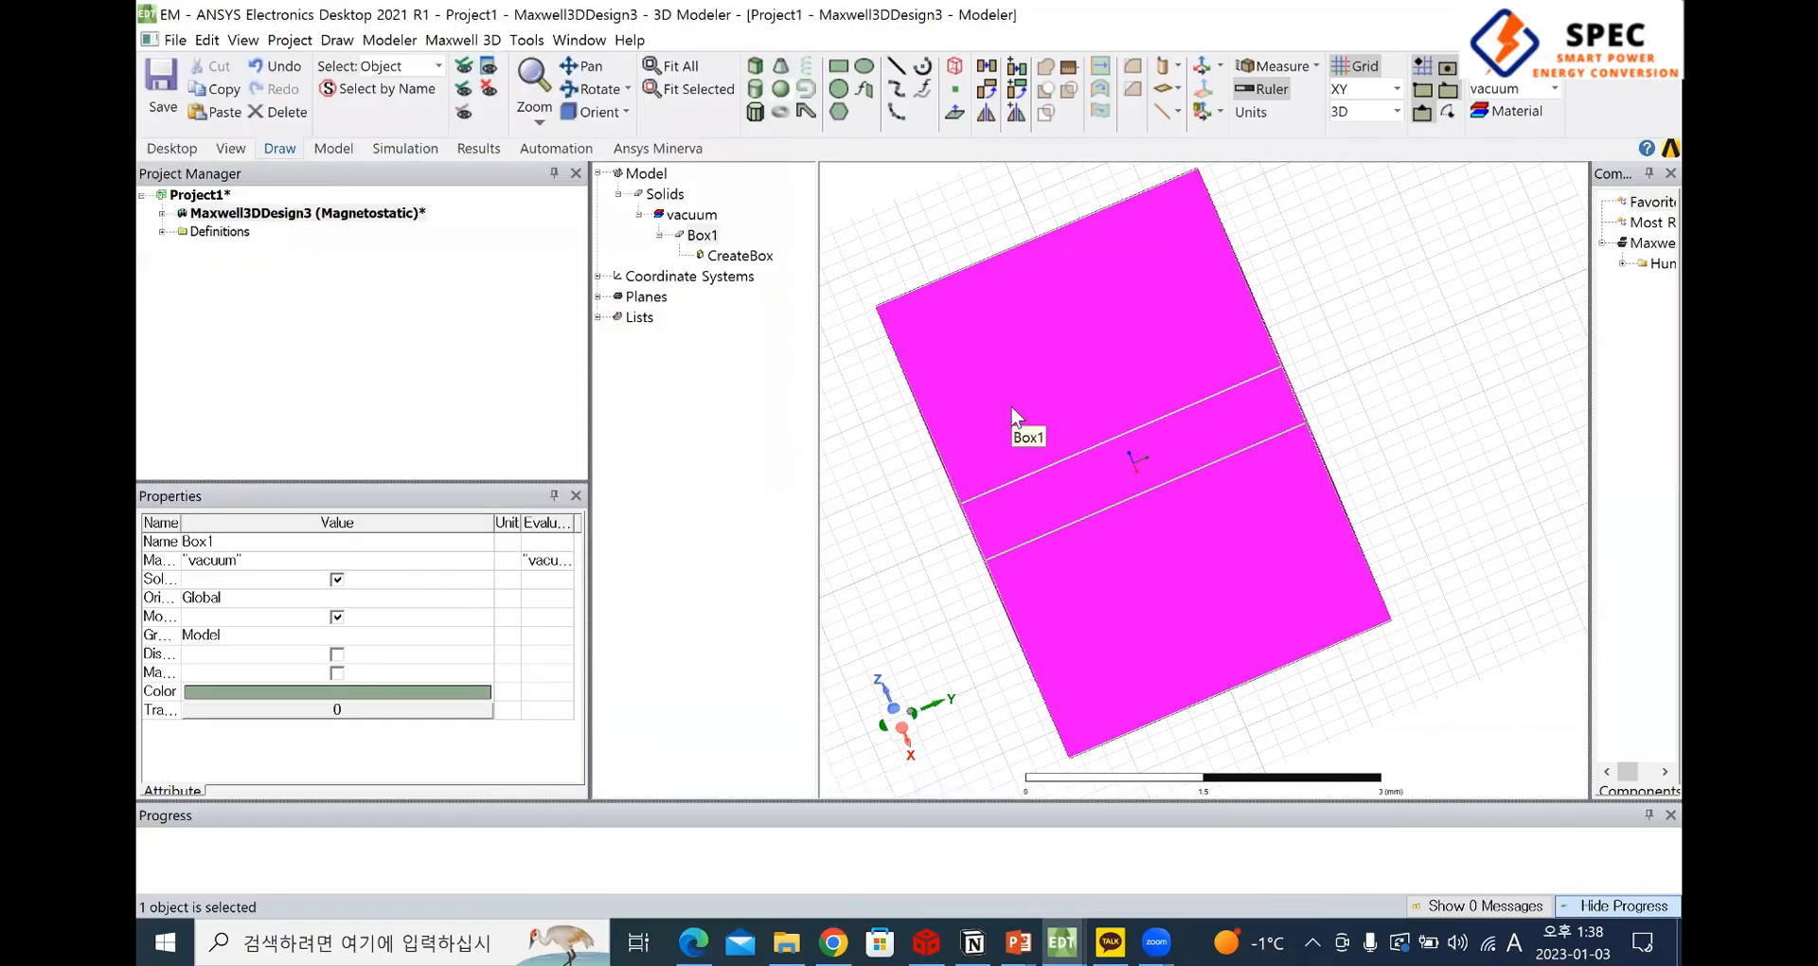
Delete the existing box and start defining a new box, widening its properties so the full parameter names are readable
key(Delete)
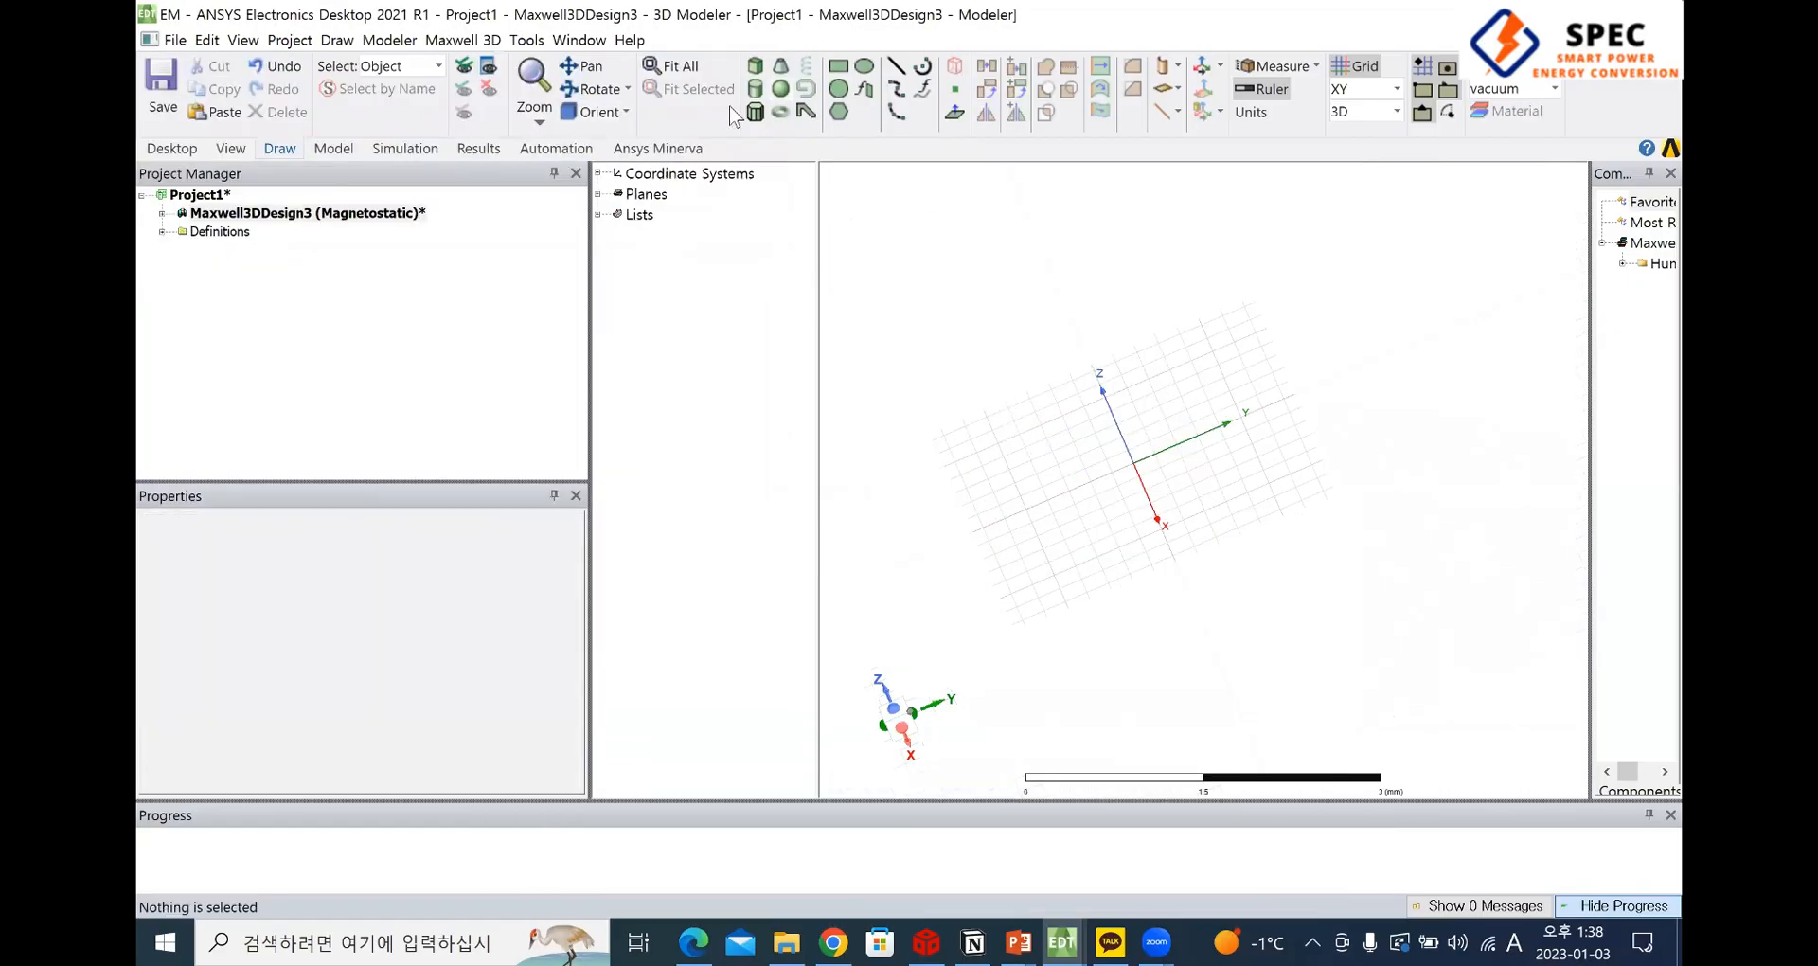
click(754, 66)
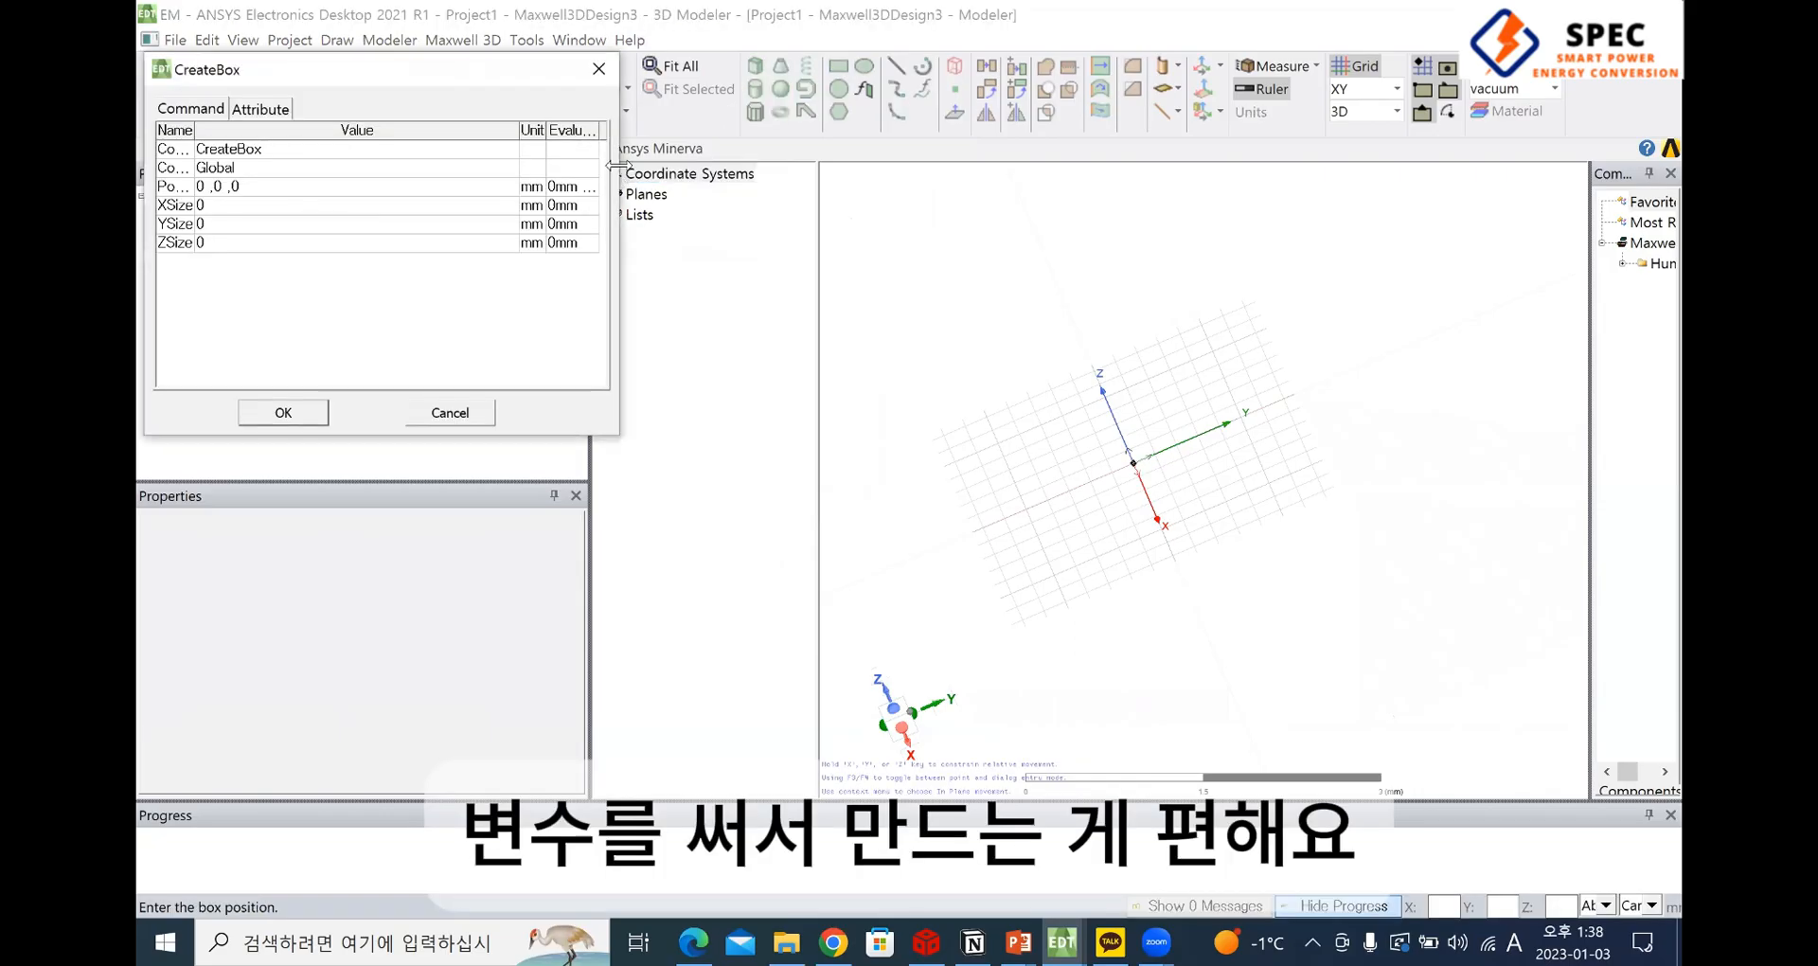
drag(618, 166, 795, 166)
drag(195, 129, 302, 130)
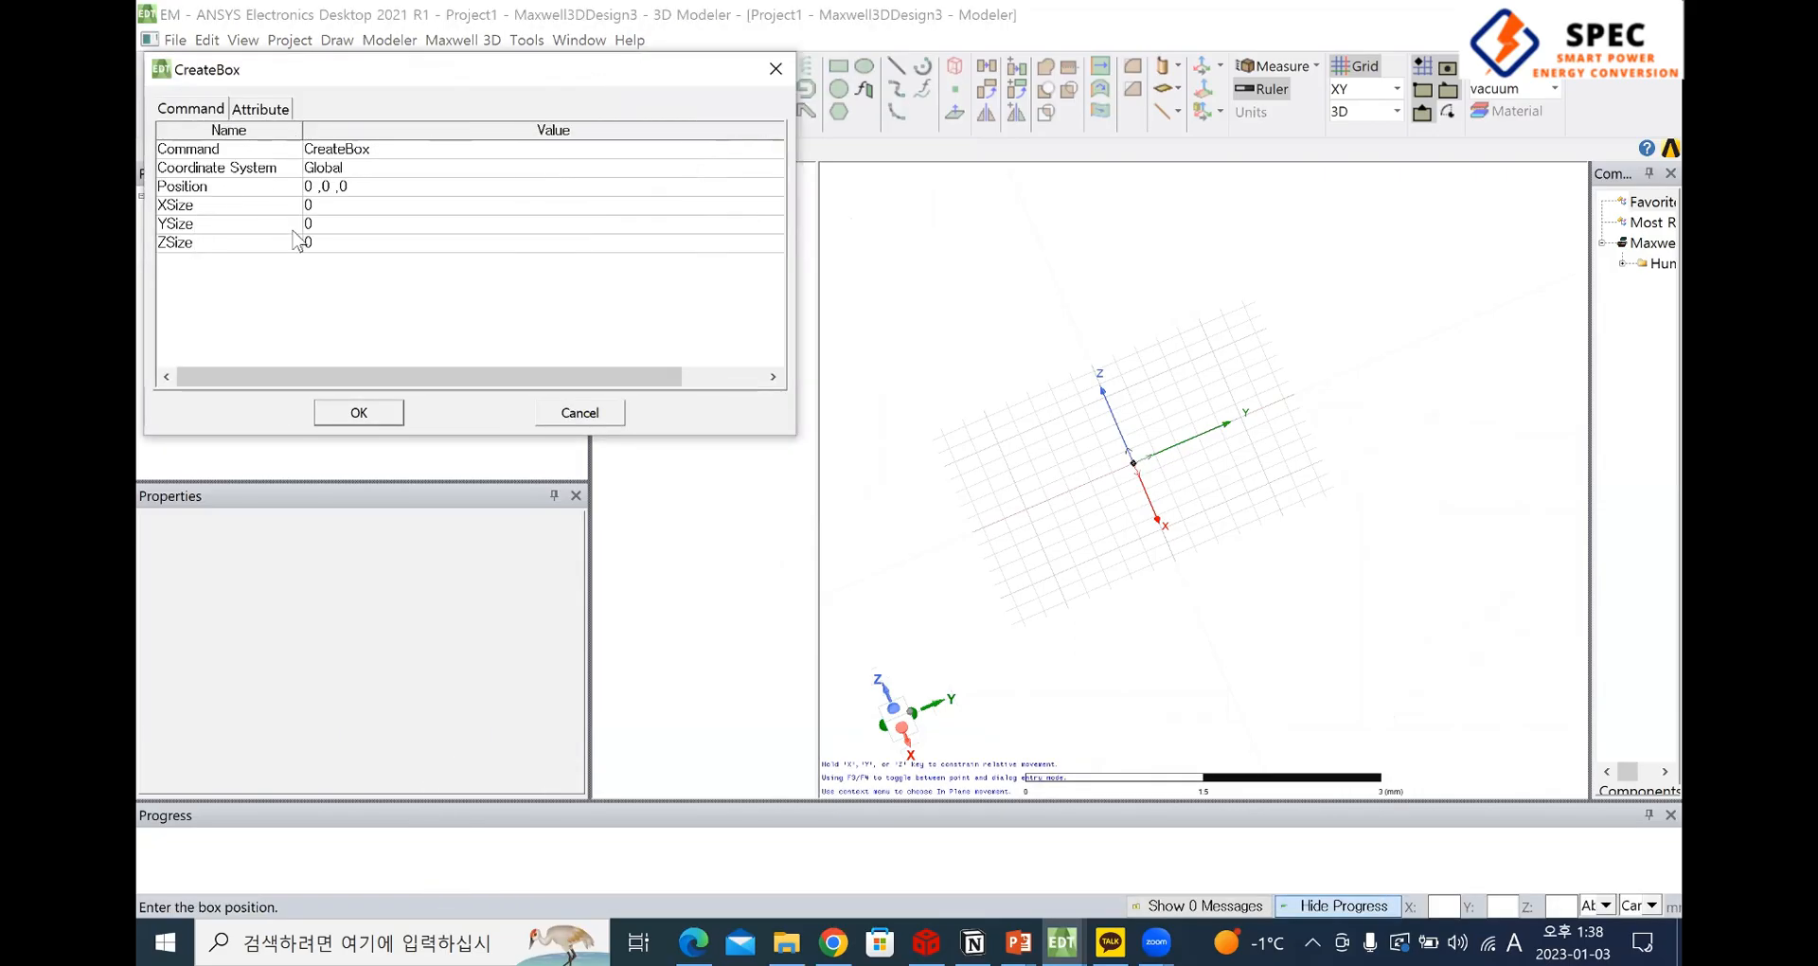
Set the new box's start position to the variable expressions -a/2, -b/2, -c/2
click(327, 186)
click(327, 187)
click(315, 186)
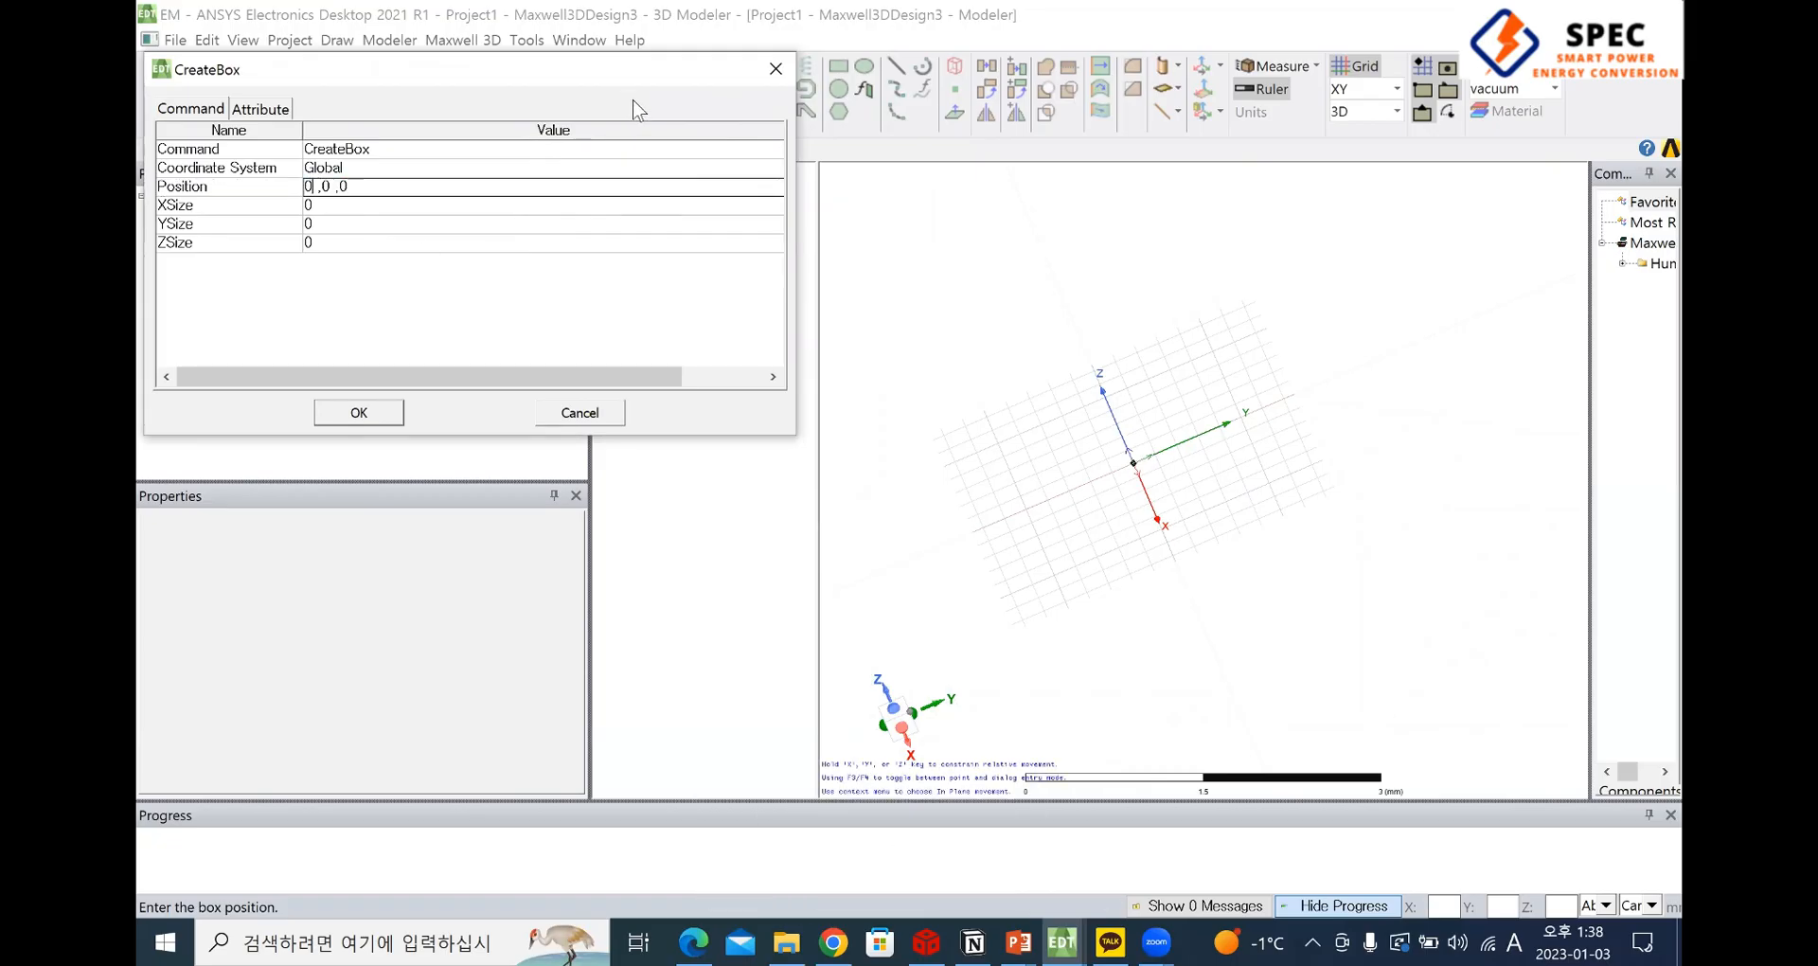
key(BackSpace)
text(a)
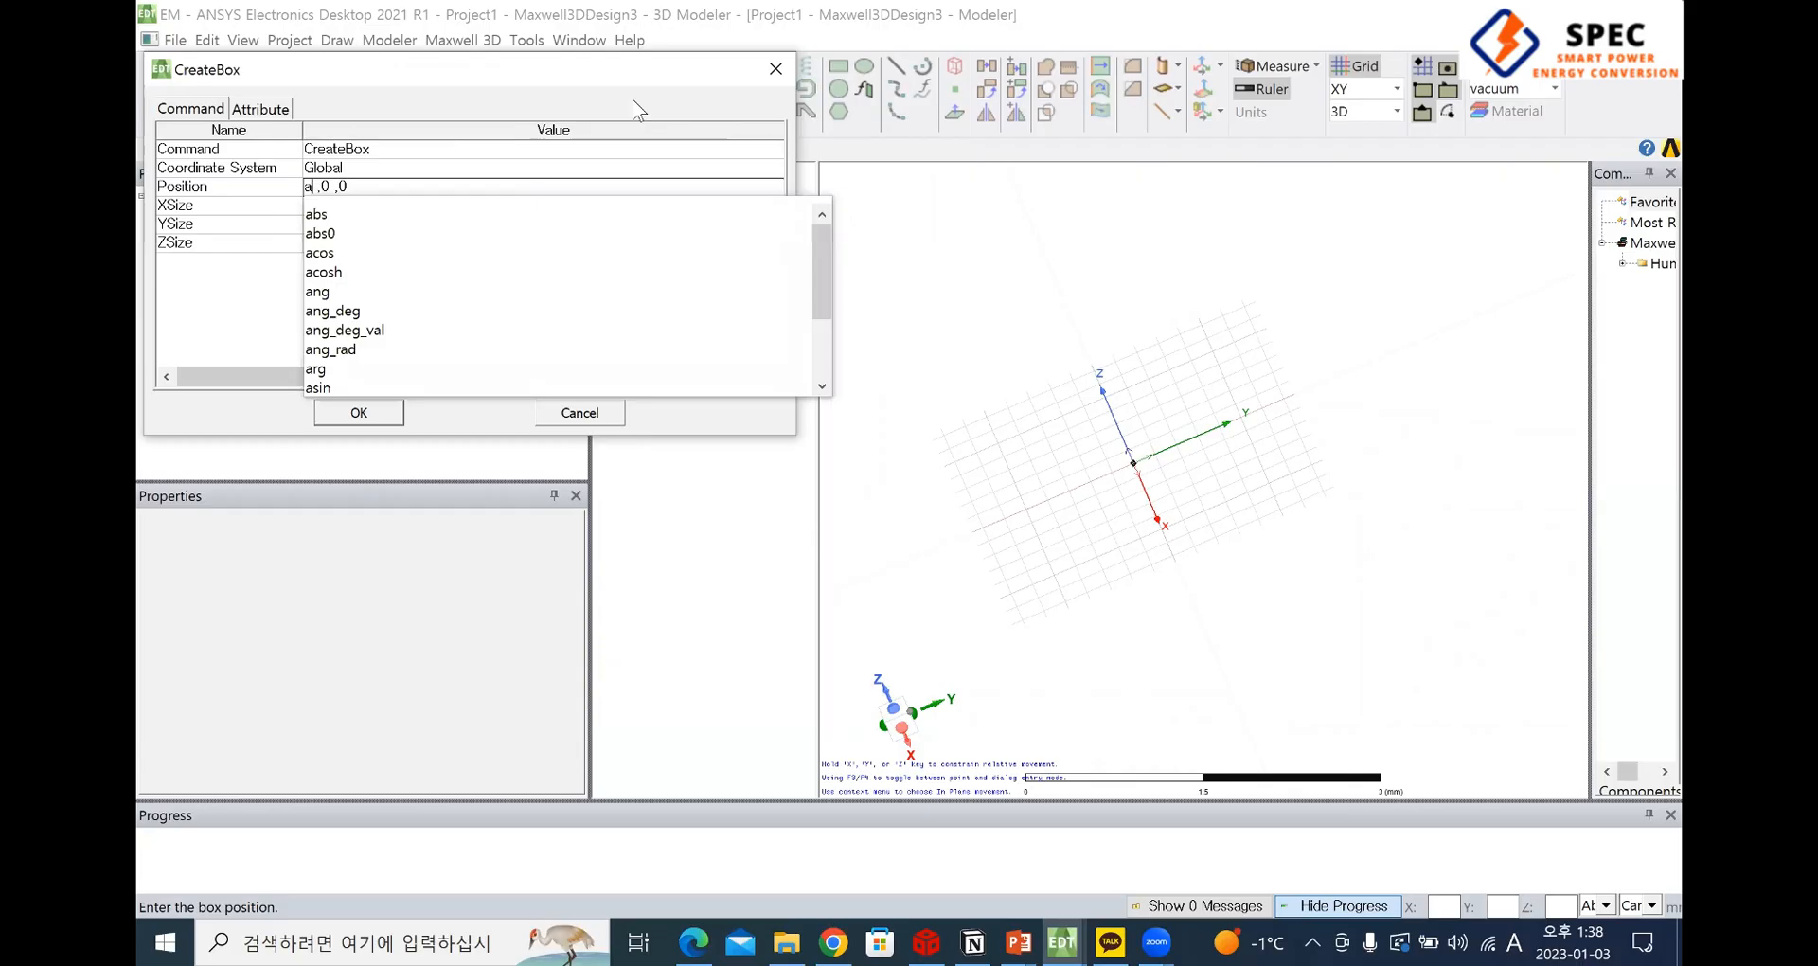
key(BackSpace)
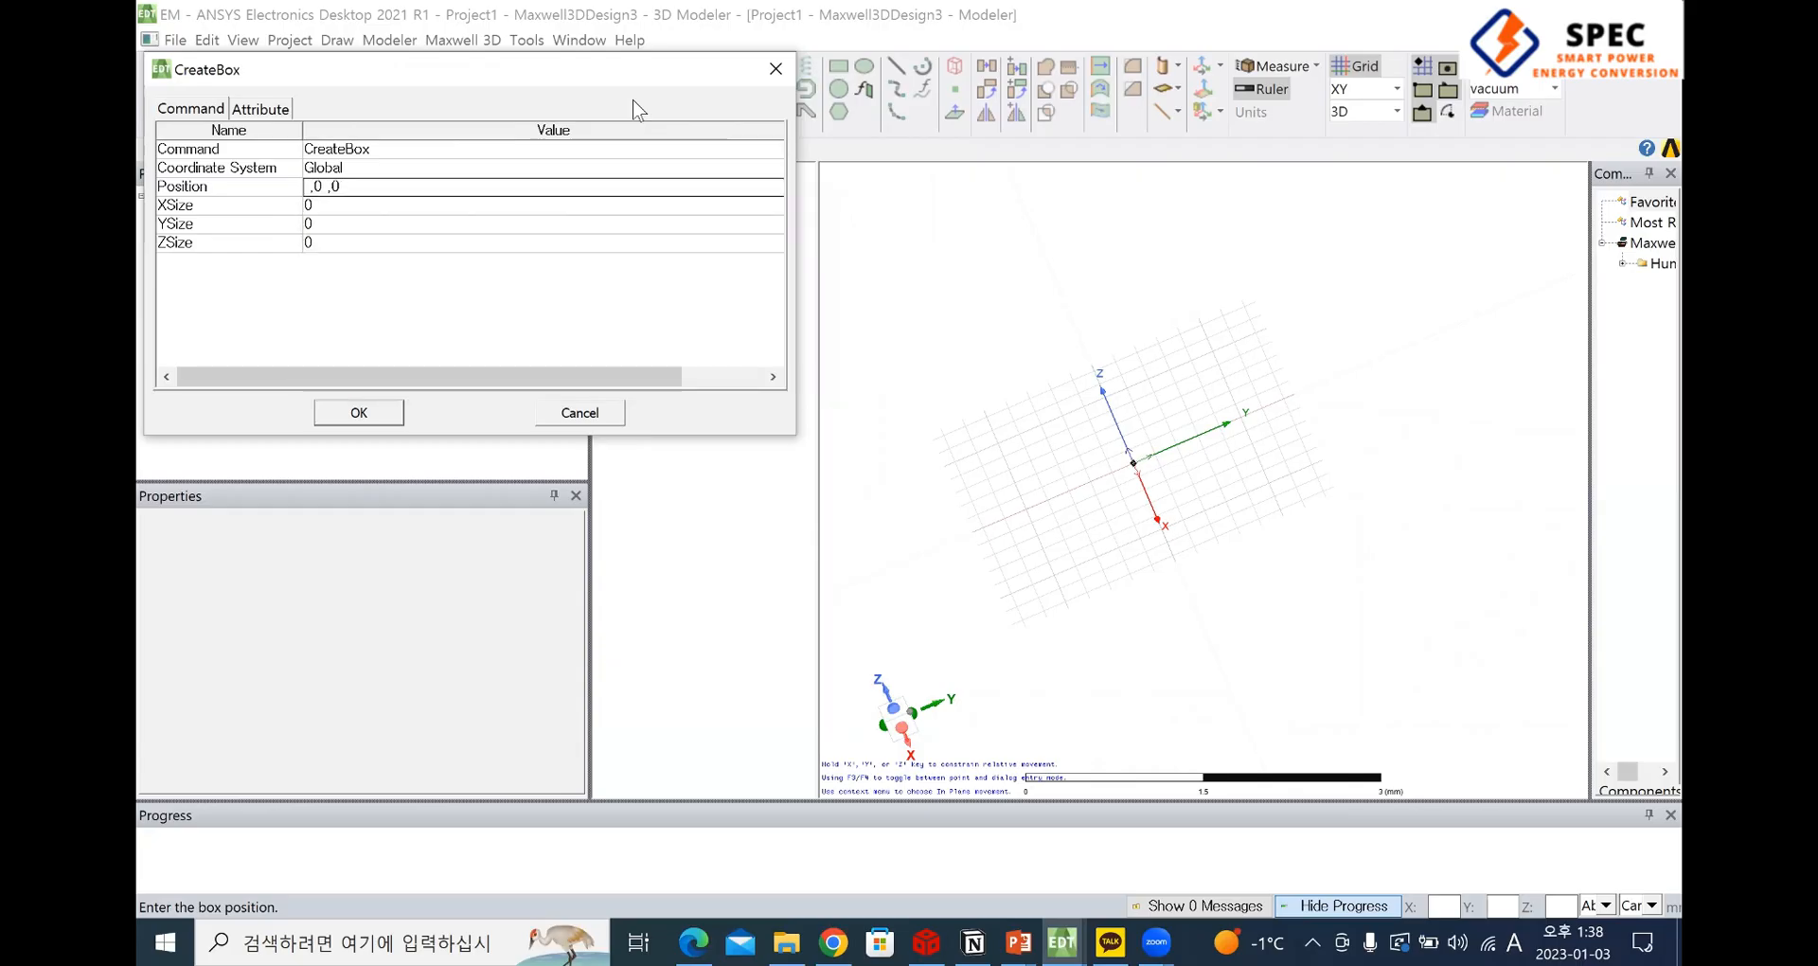
text(-a/2 ,-b)
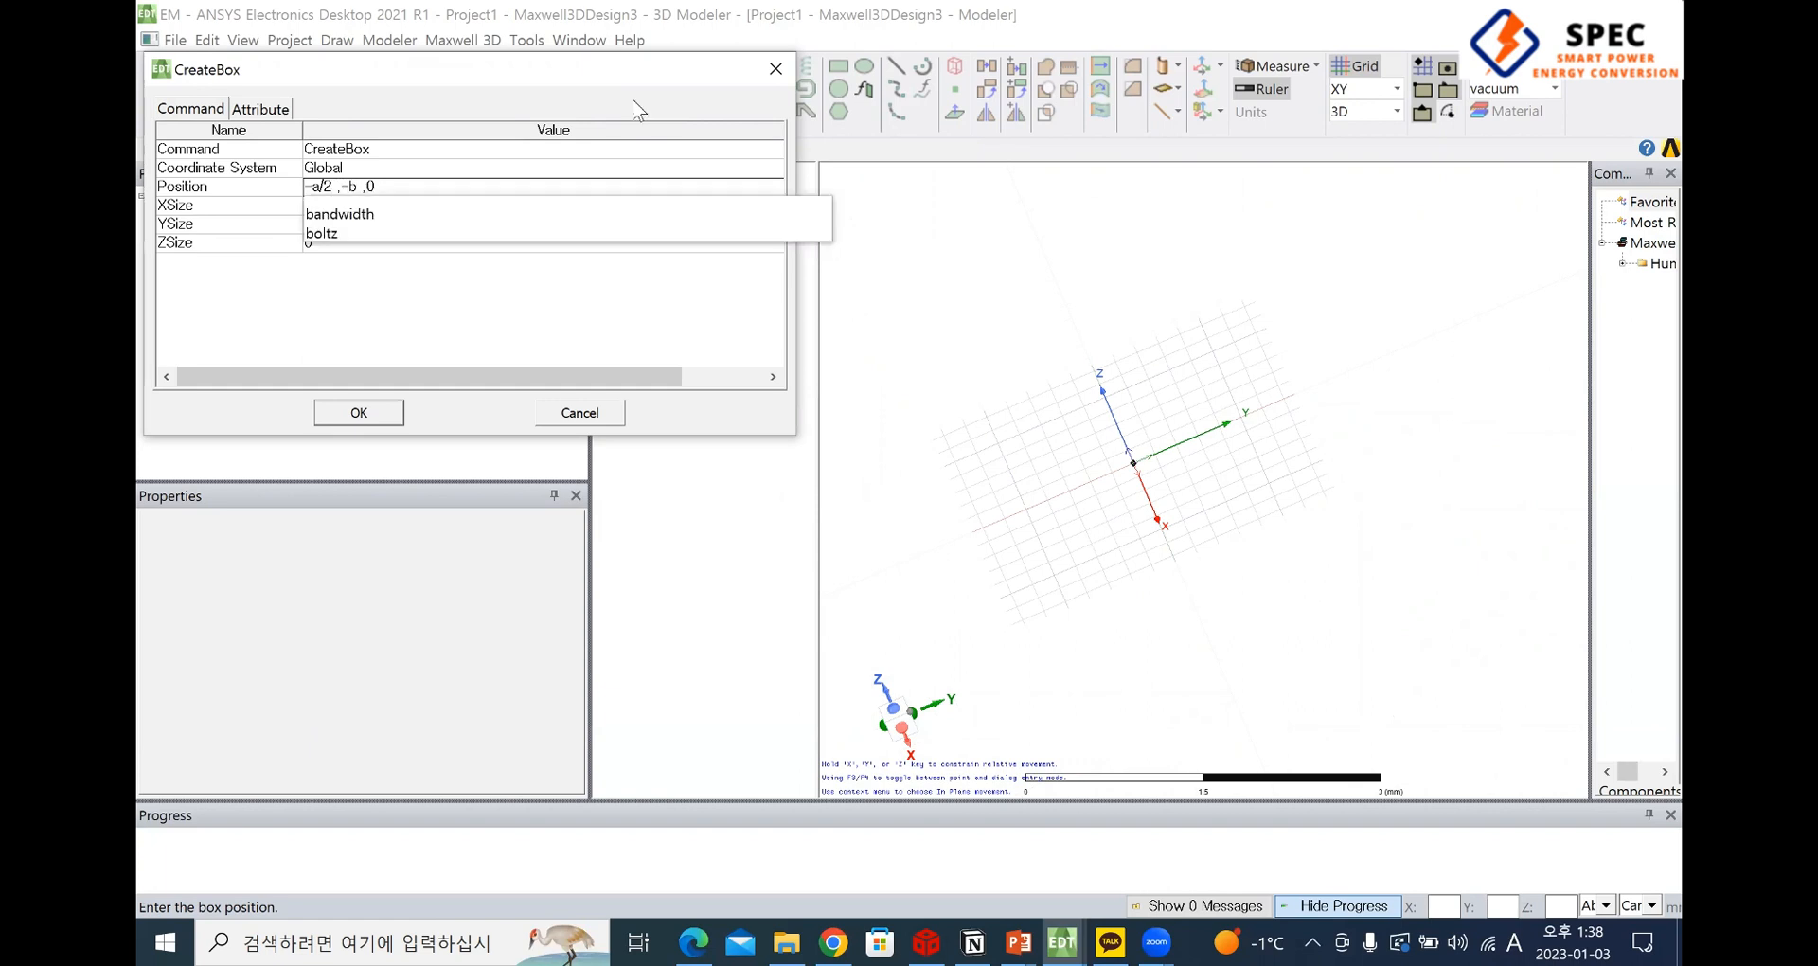
text(/2 ,)
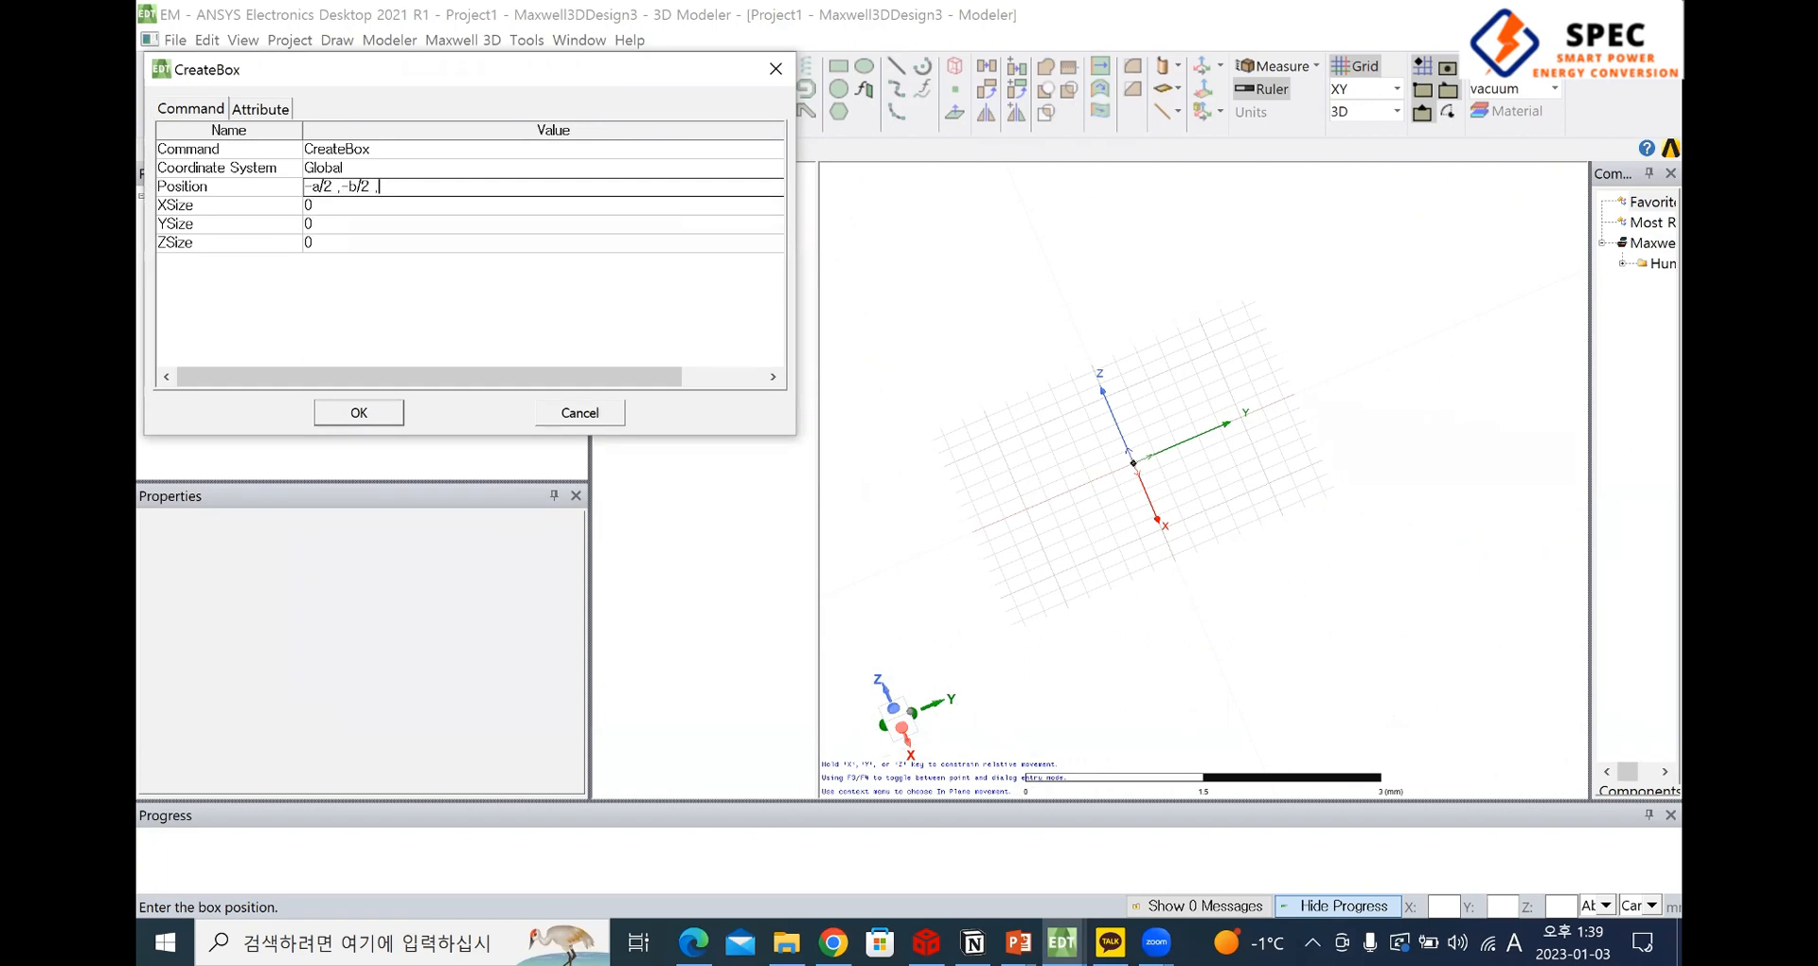
text(-c/2)
click(334, 204)
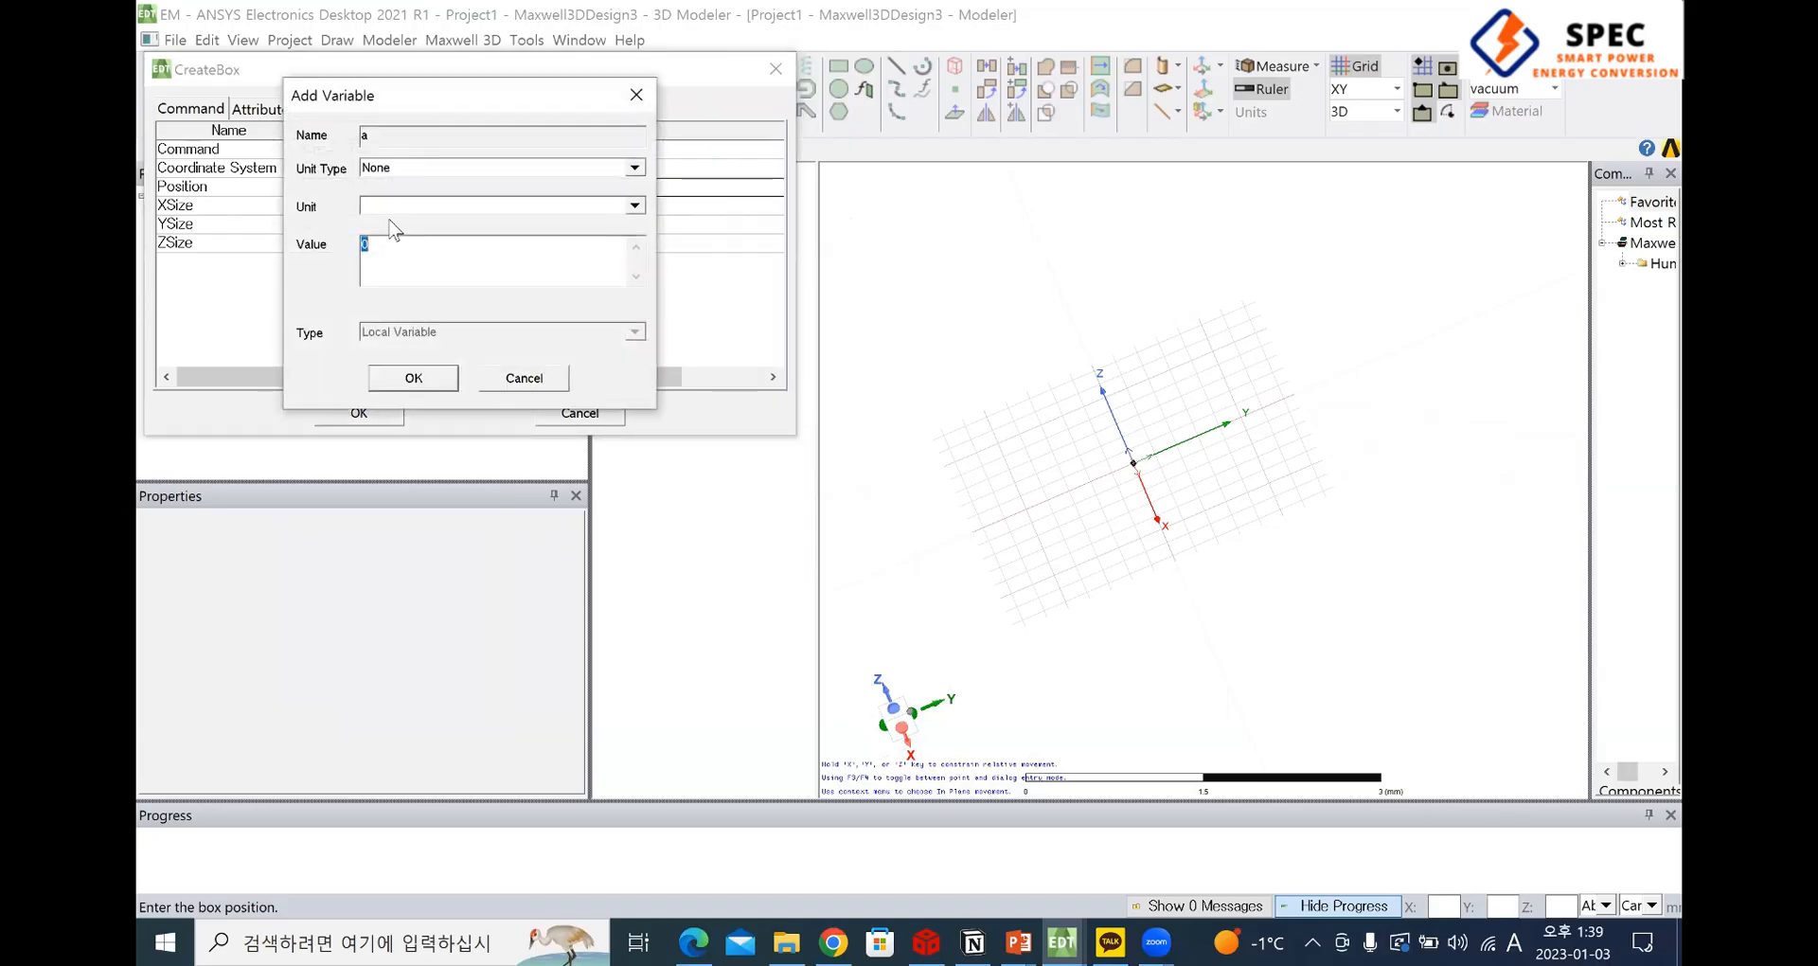
click(636, 95)
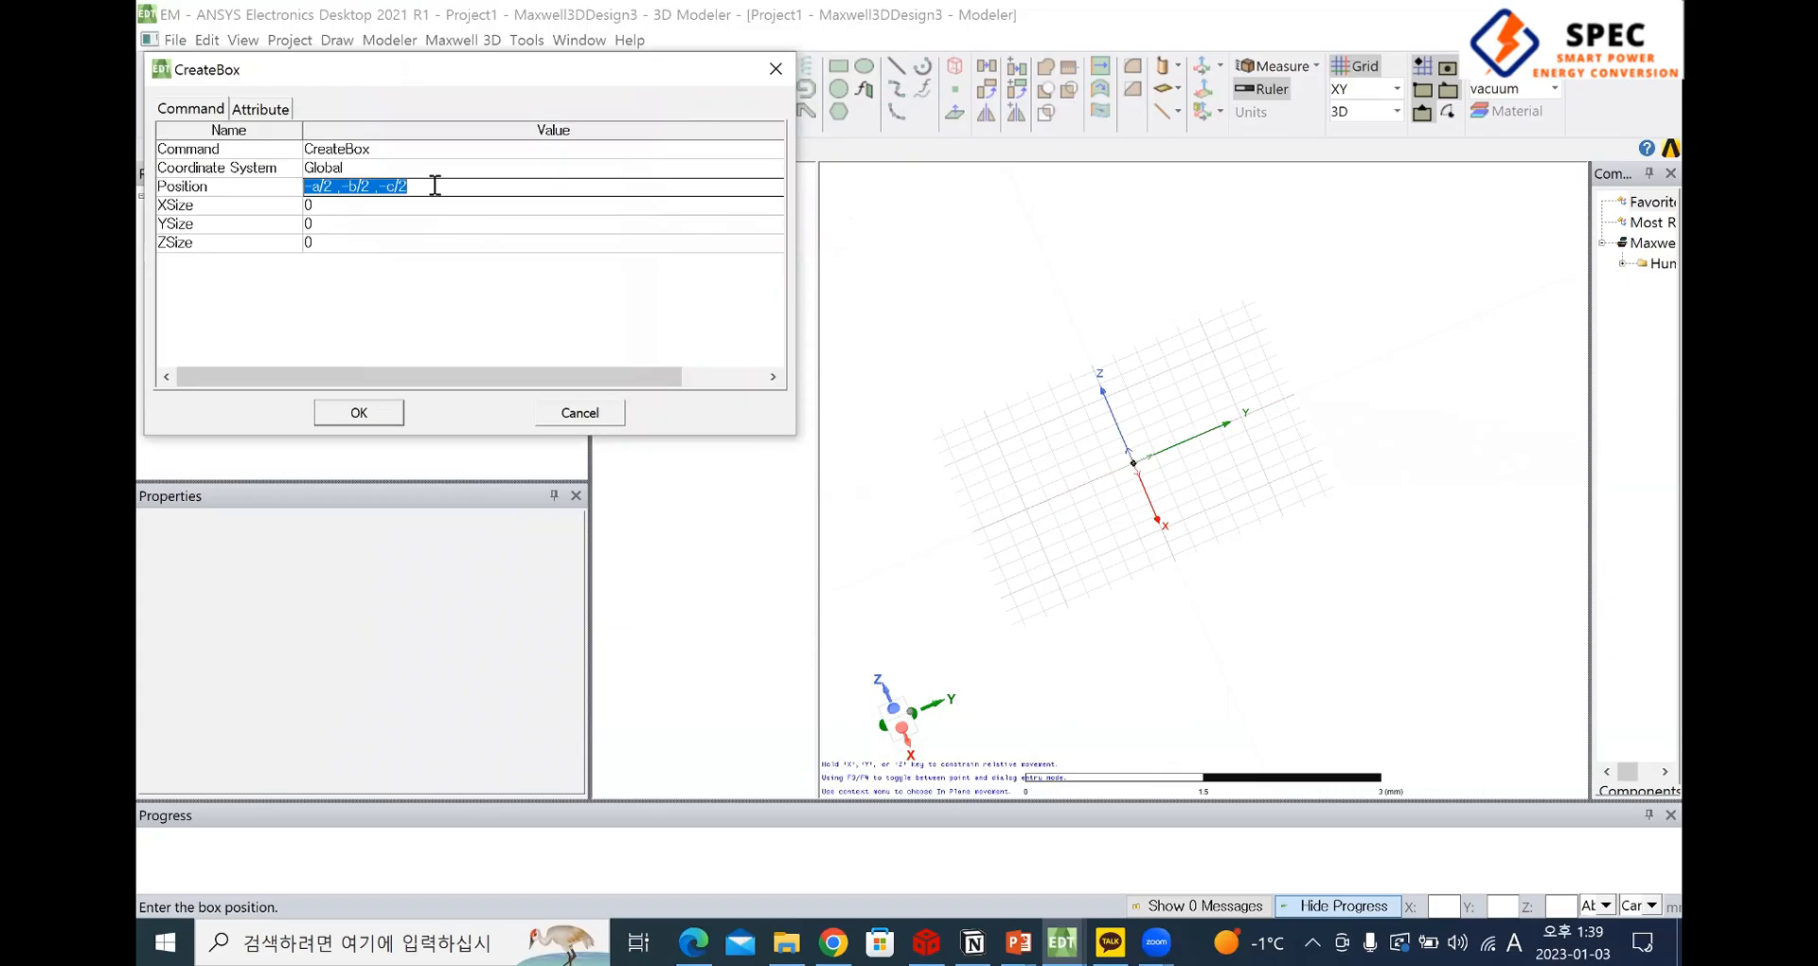
click(430, 185)
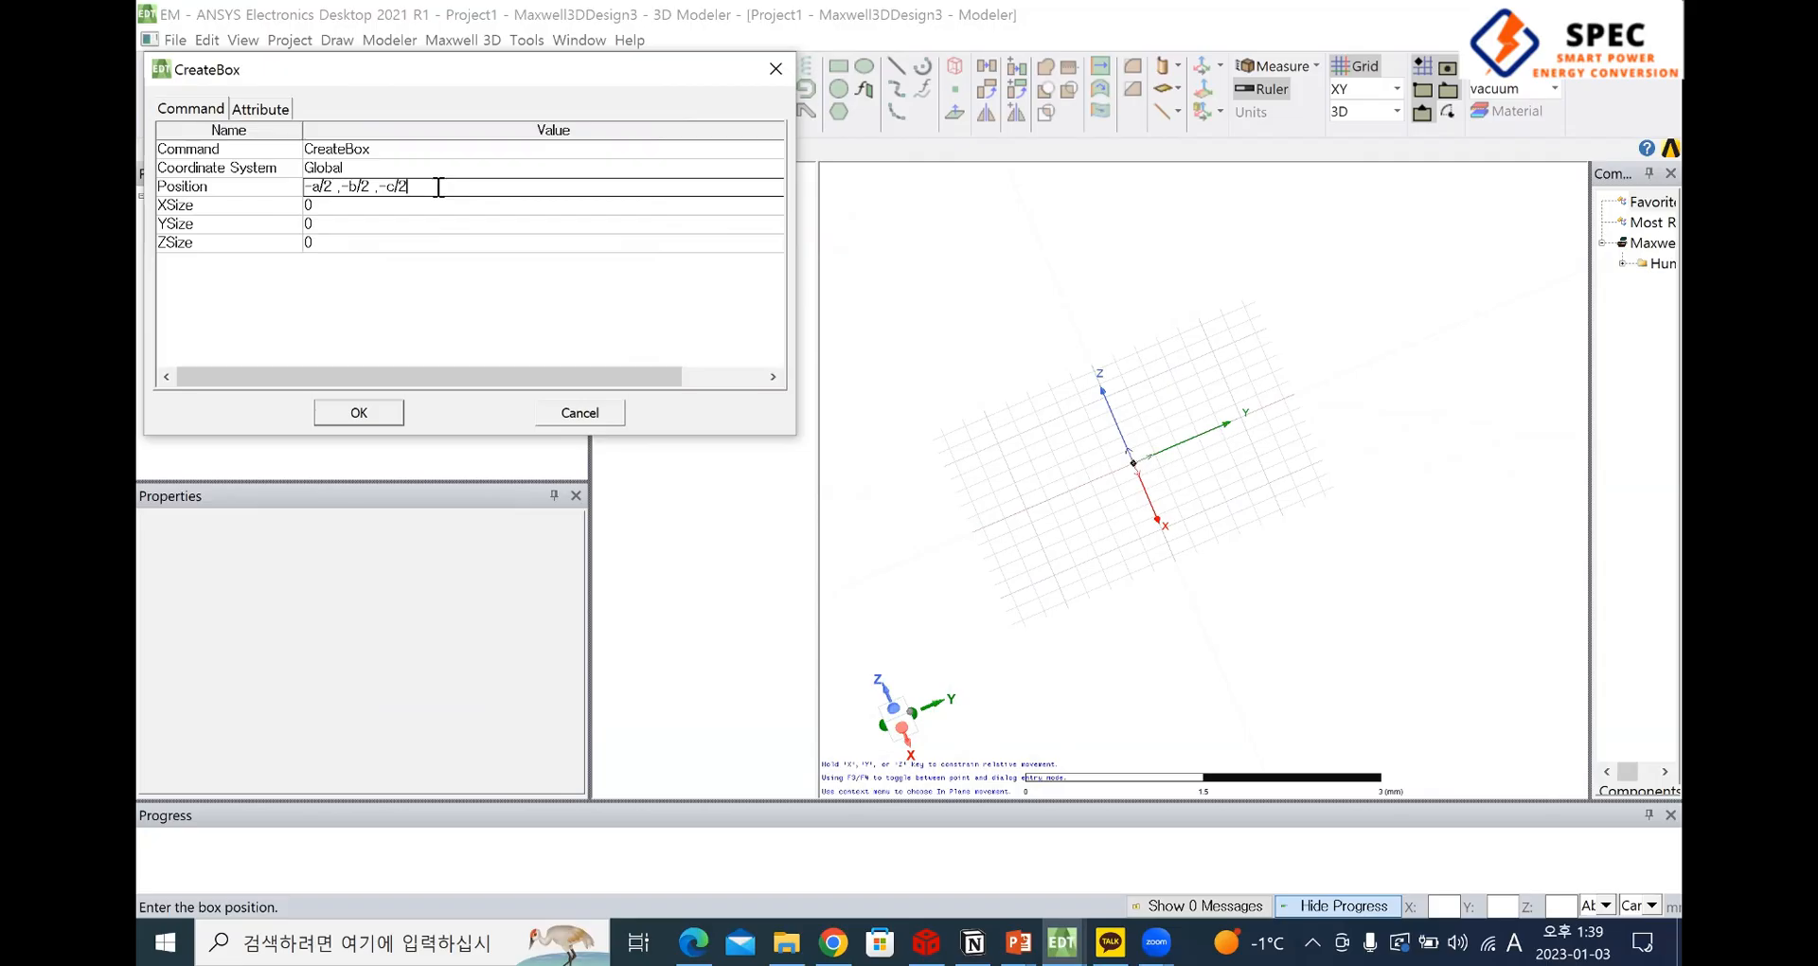
click(375, 210)
click(637, 93)
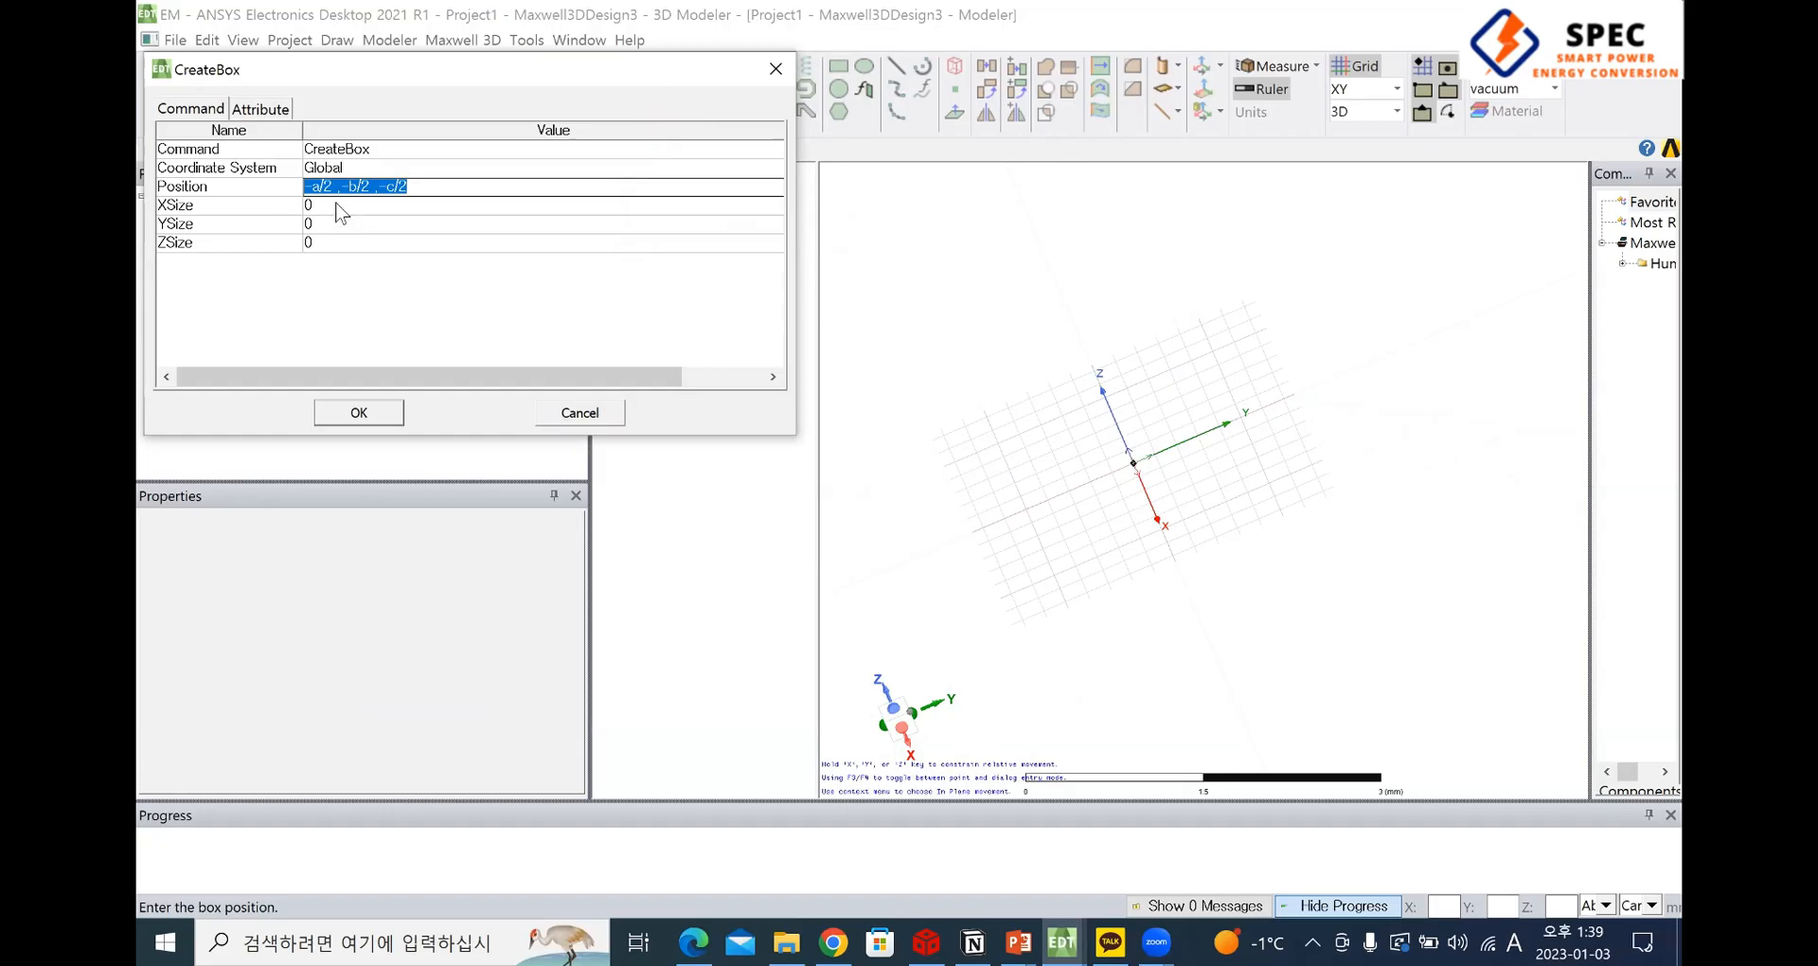
Confirm the position expressions and define the variables a, b and c as 3mm each
click(341, 213)
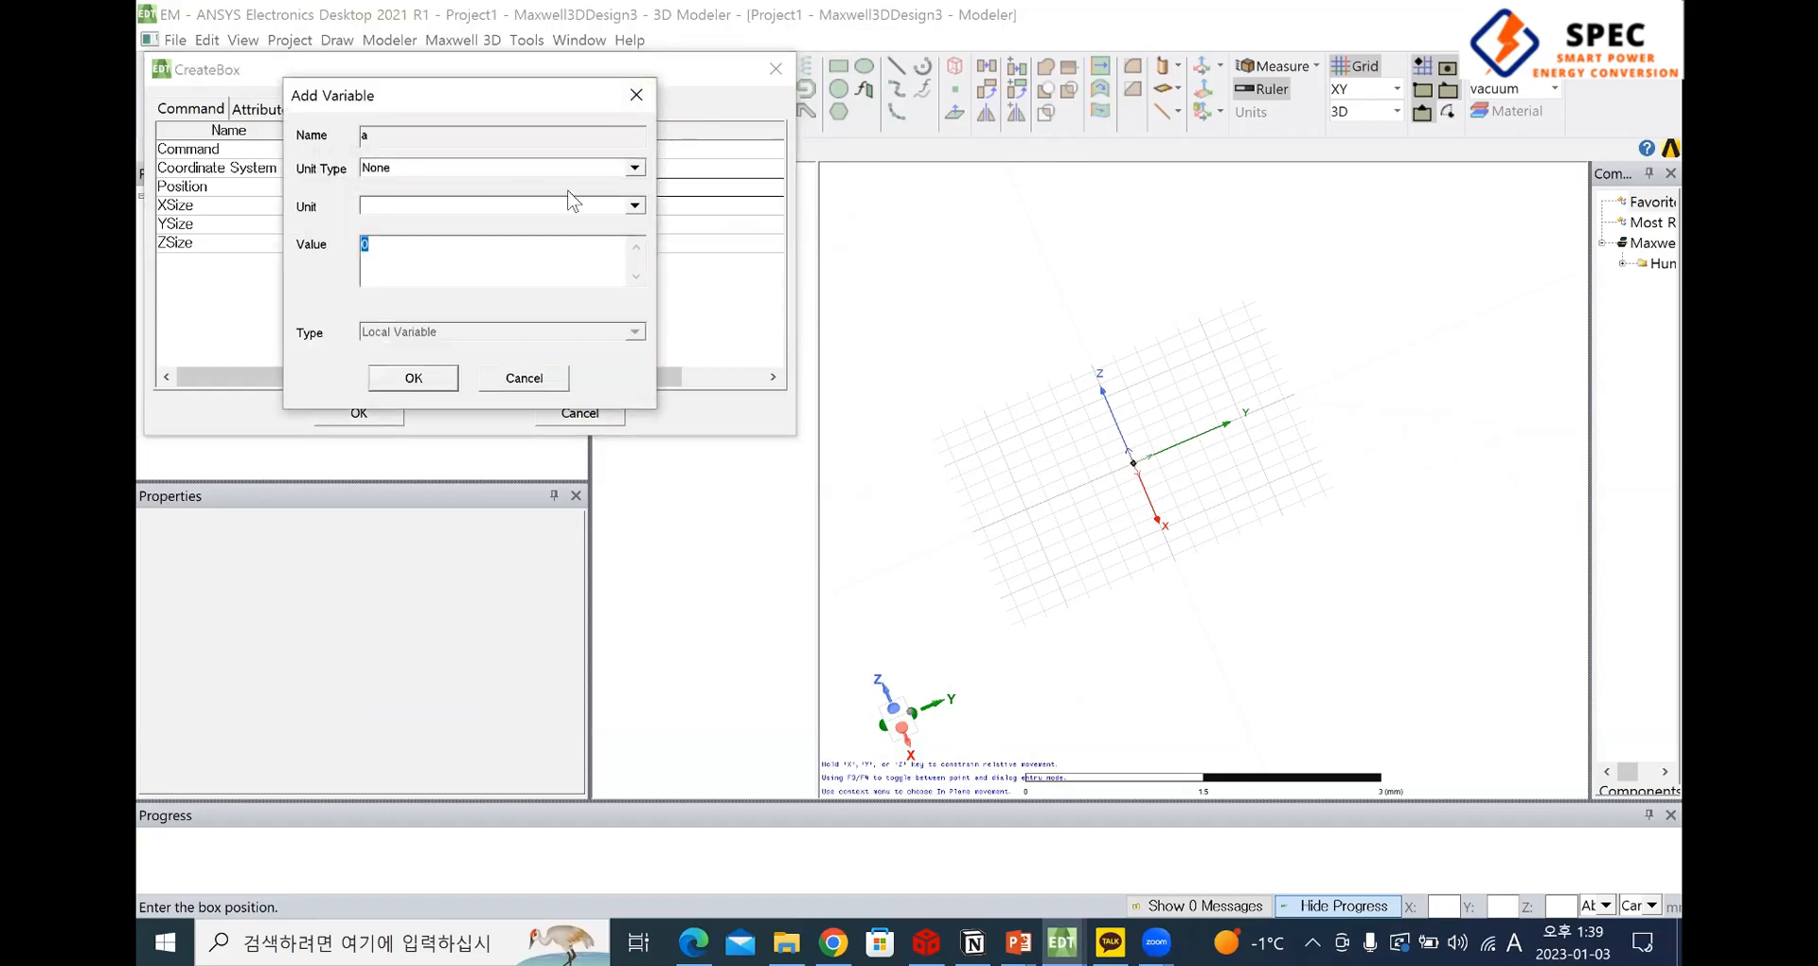
text(3)
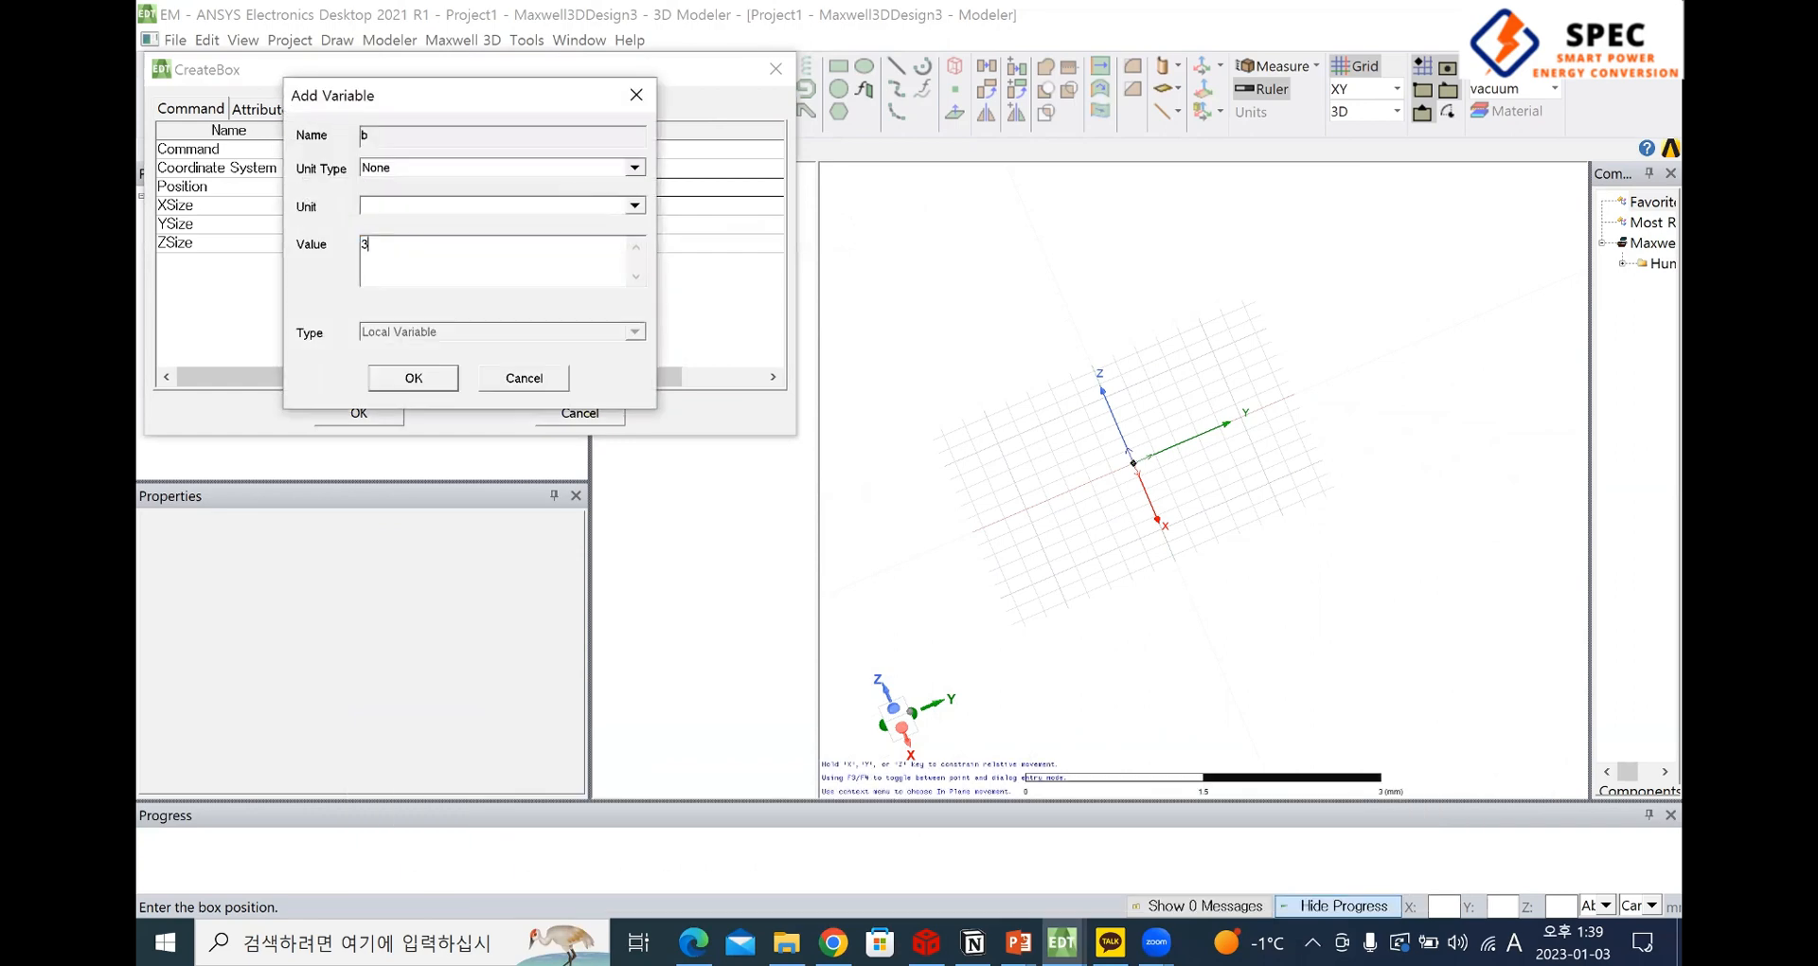
text(mm)
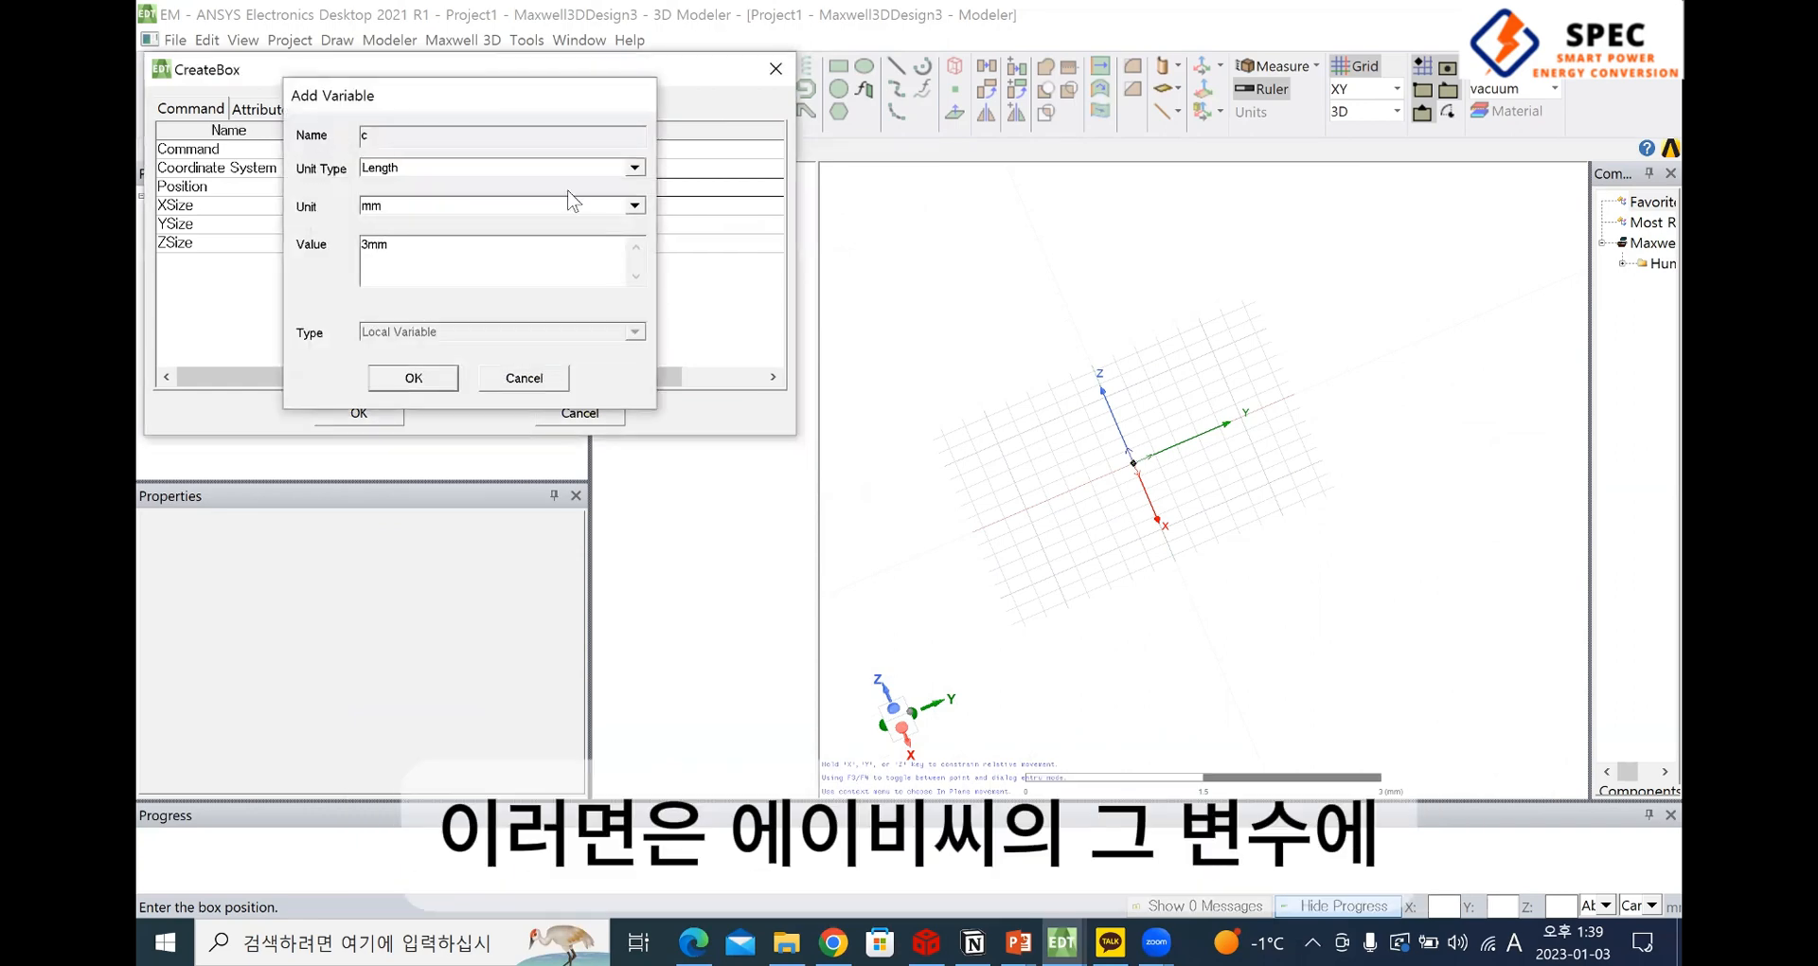
key(Return)
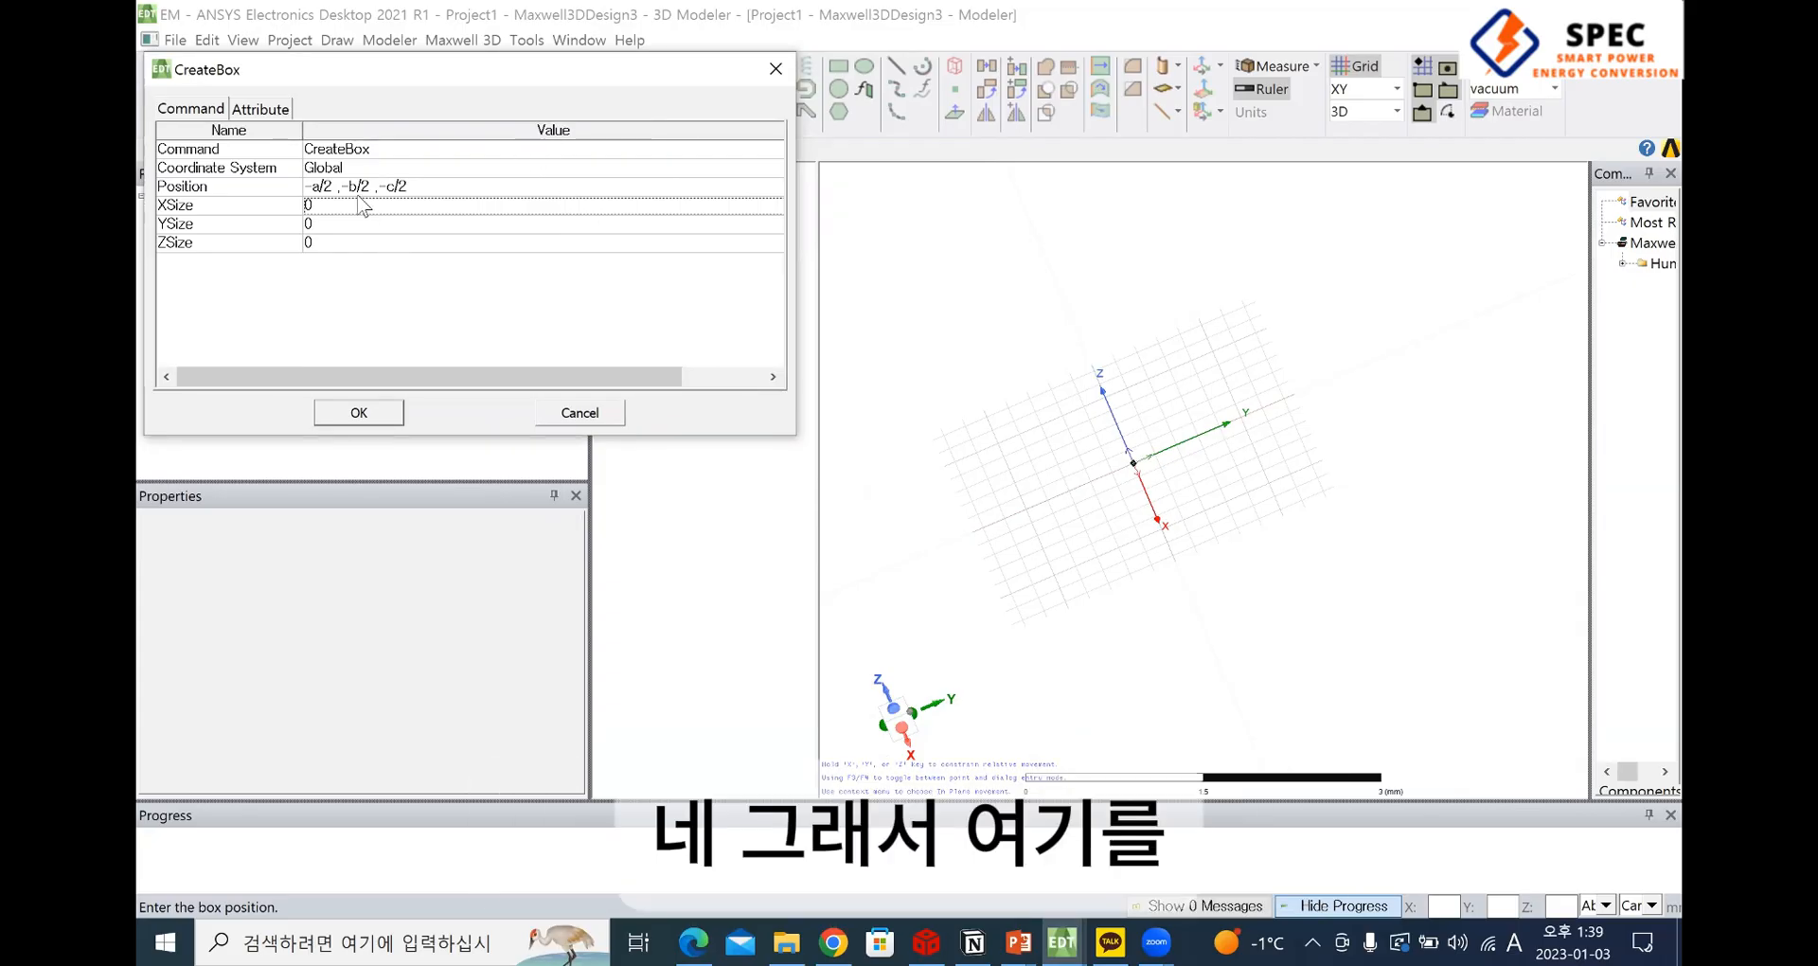
Set the box's X size to the variable a and open the Y size for editing
click(362, 209)
text(a)
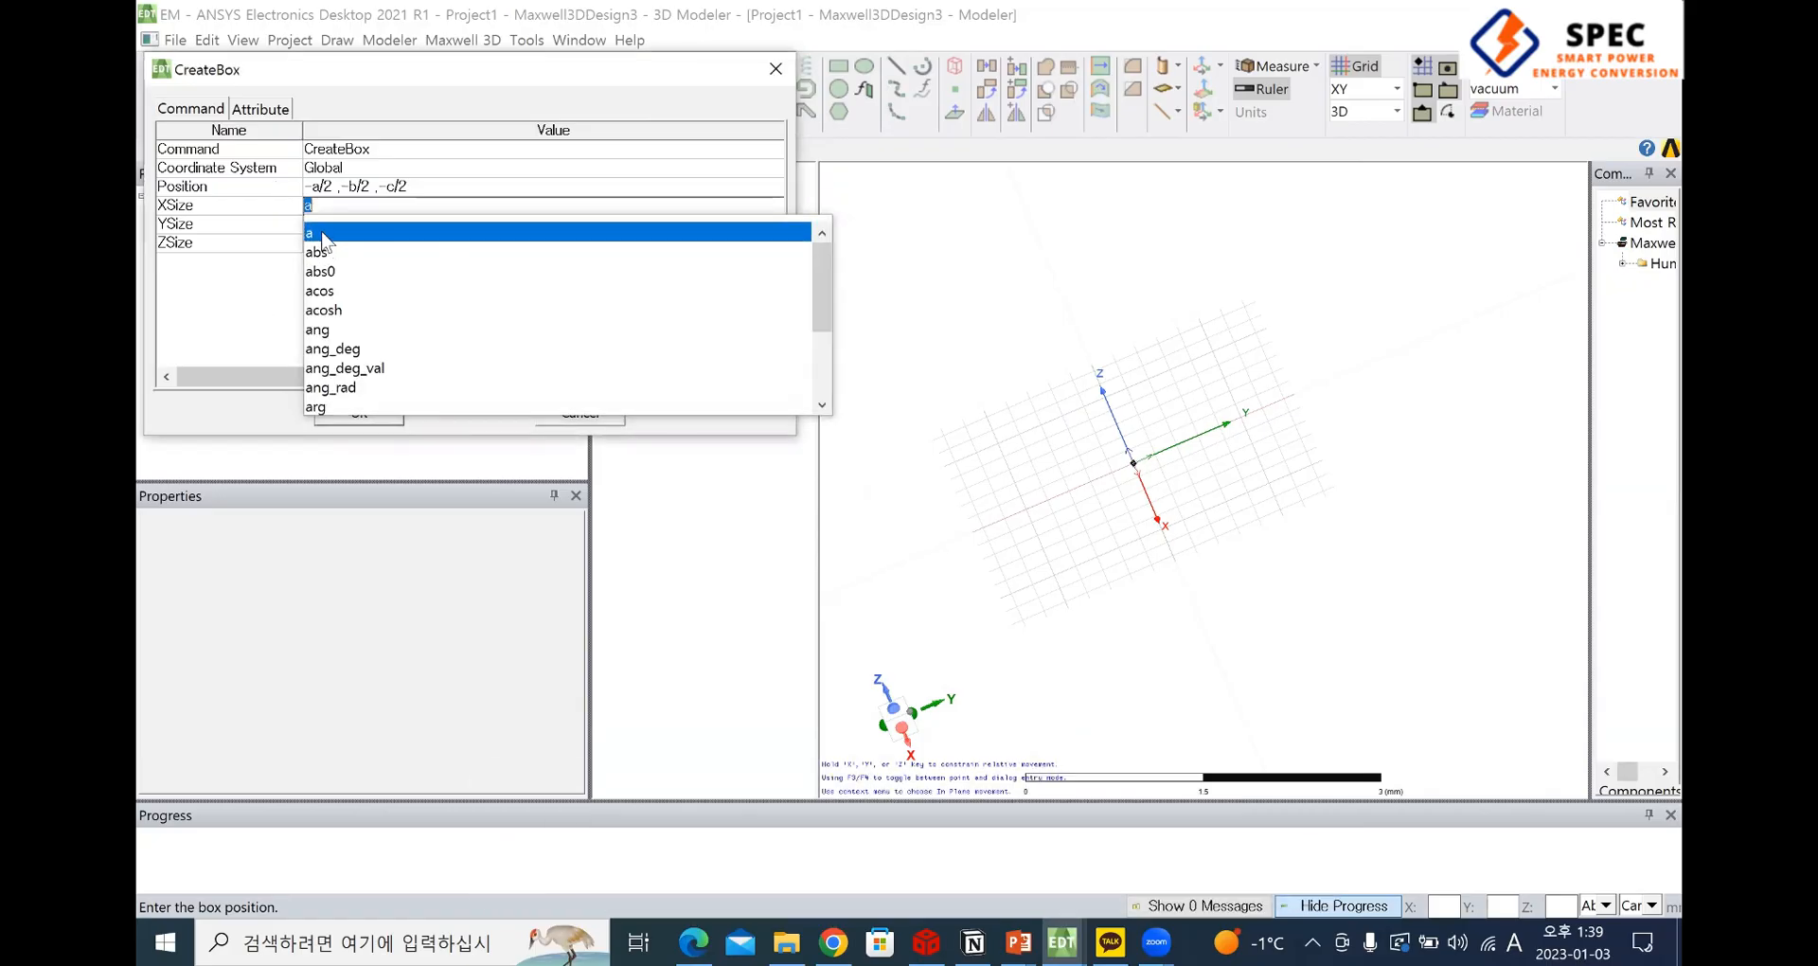
click(324, 232)
click(345, 224)
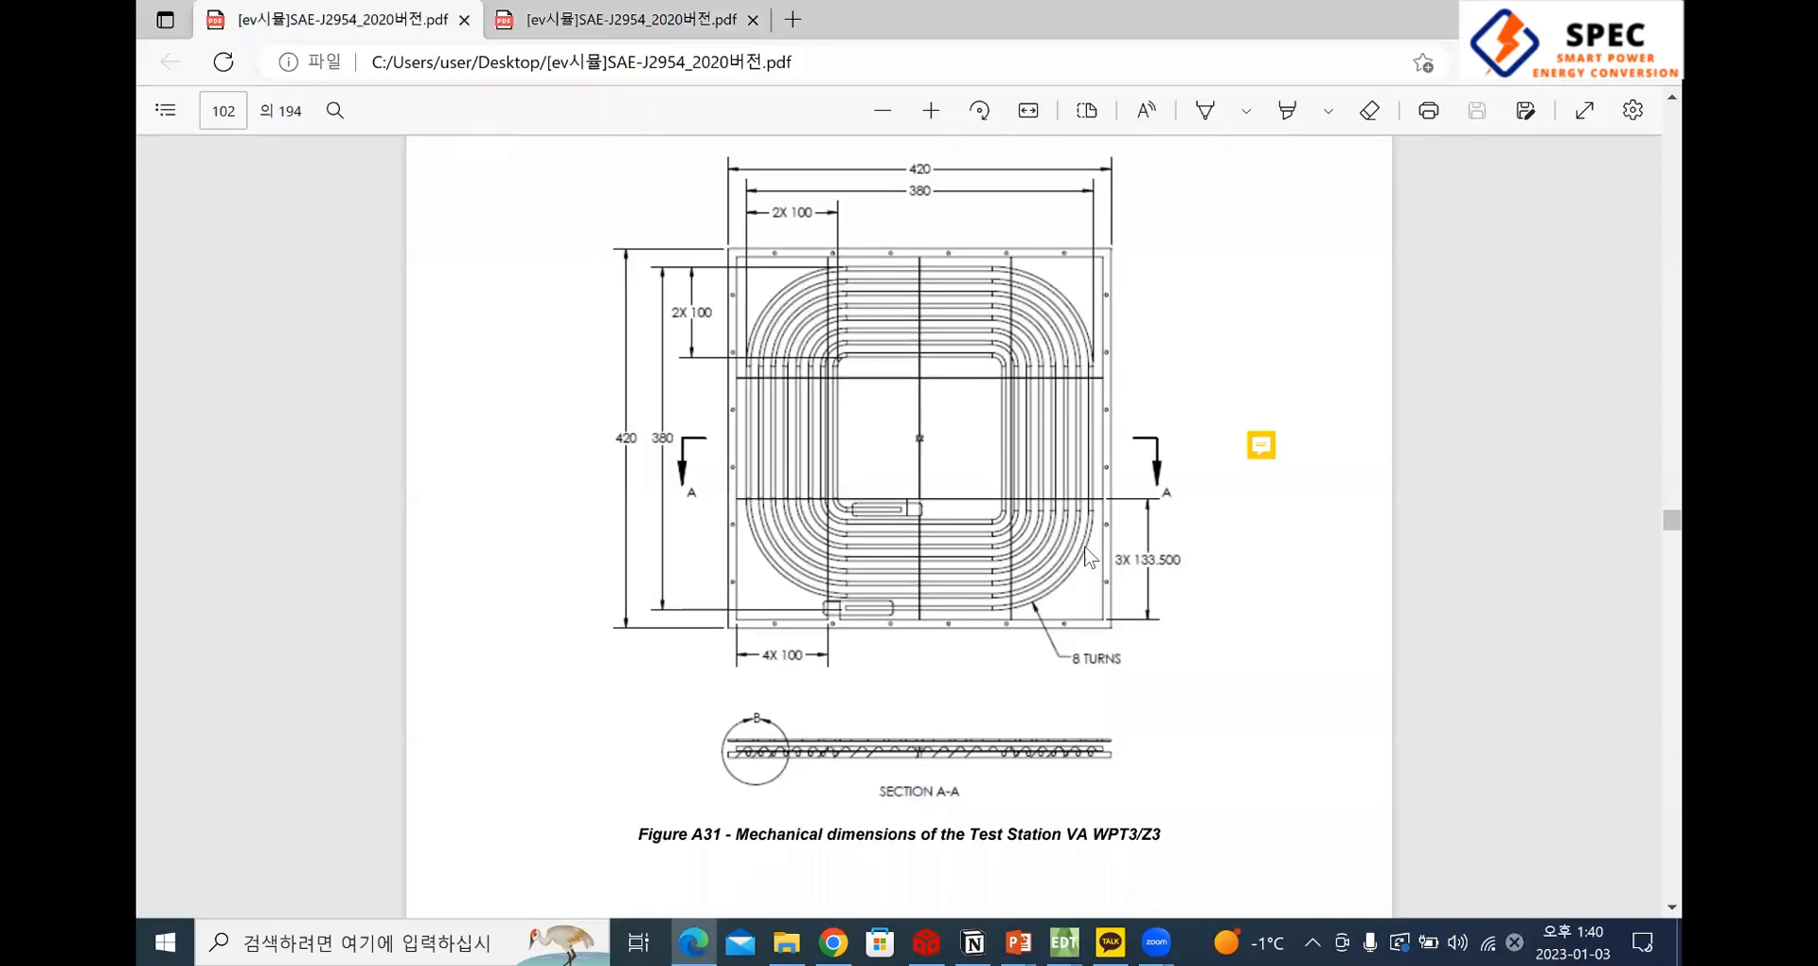
Show the full coil drawing on page 102 of the SAE-J2954 PDF and enable the drawing pen
scroll(904, 450, up, 2)
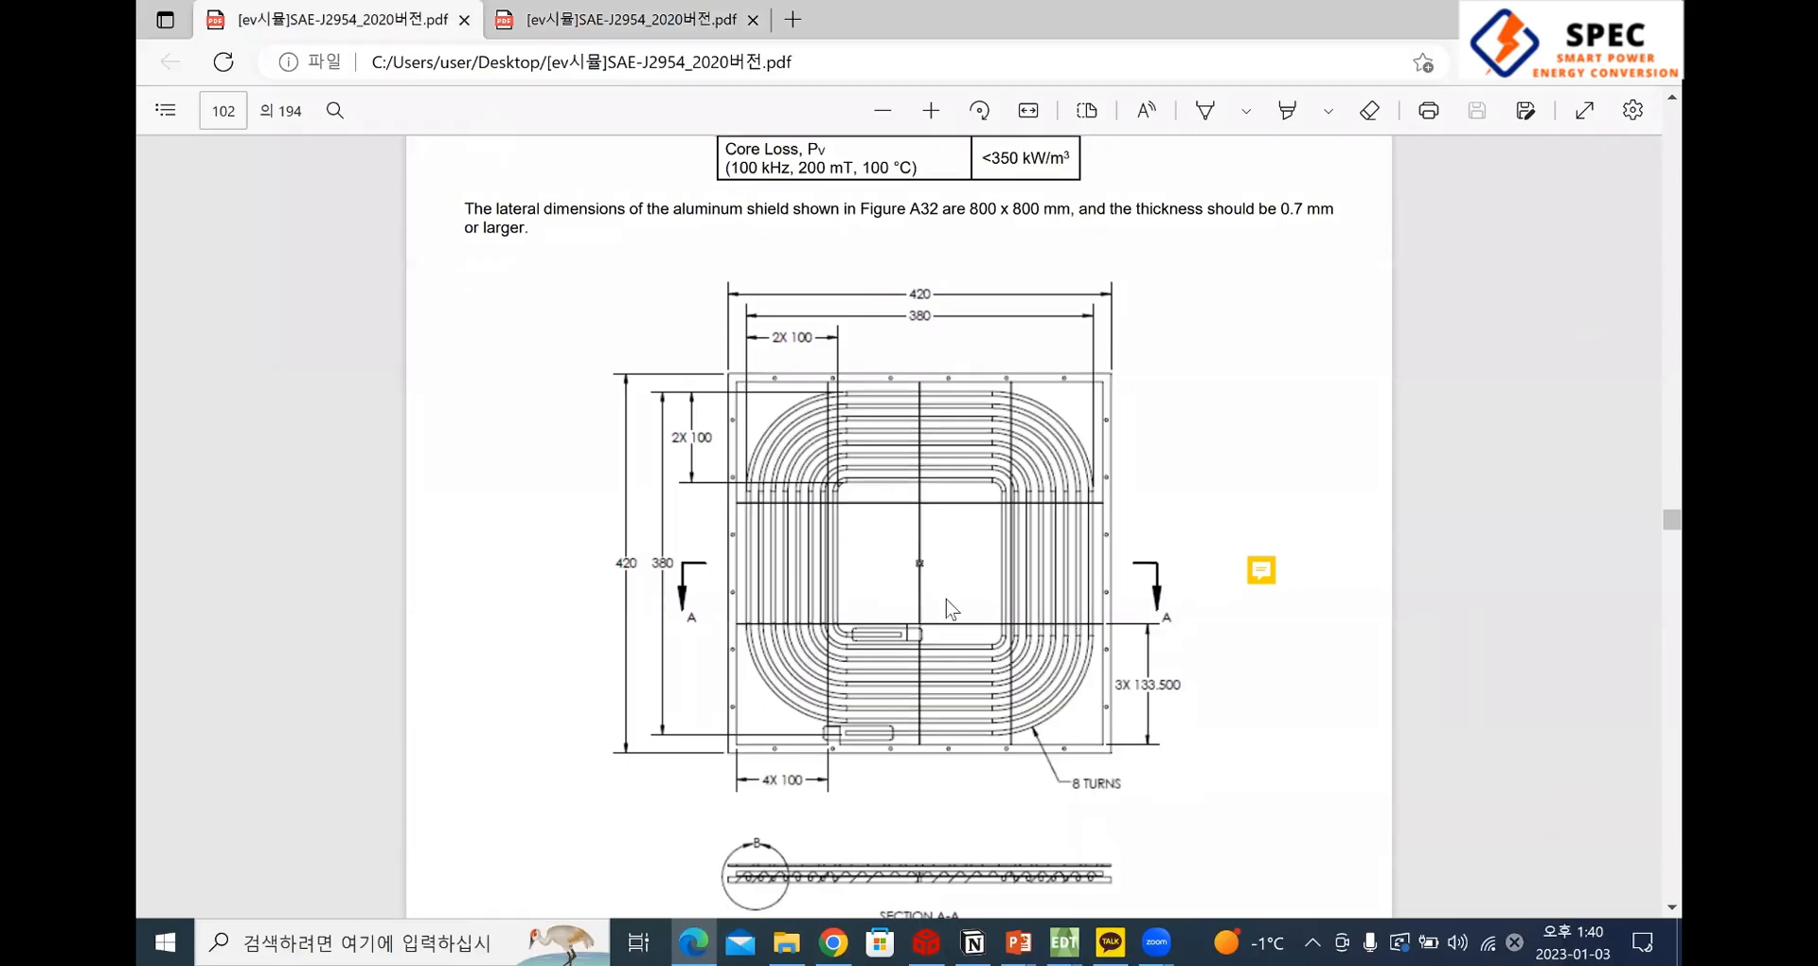
click(1204, 109)
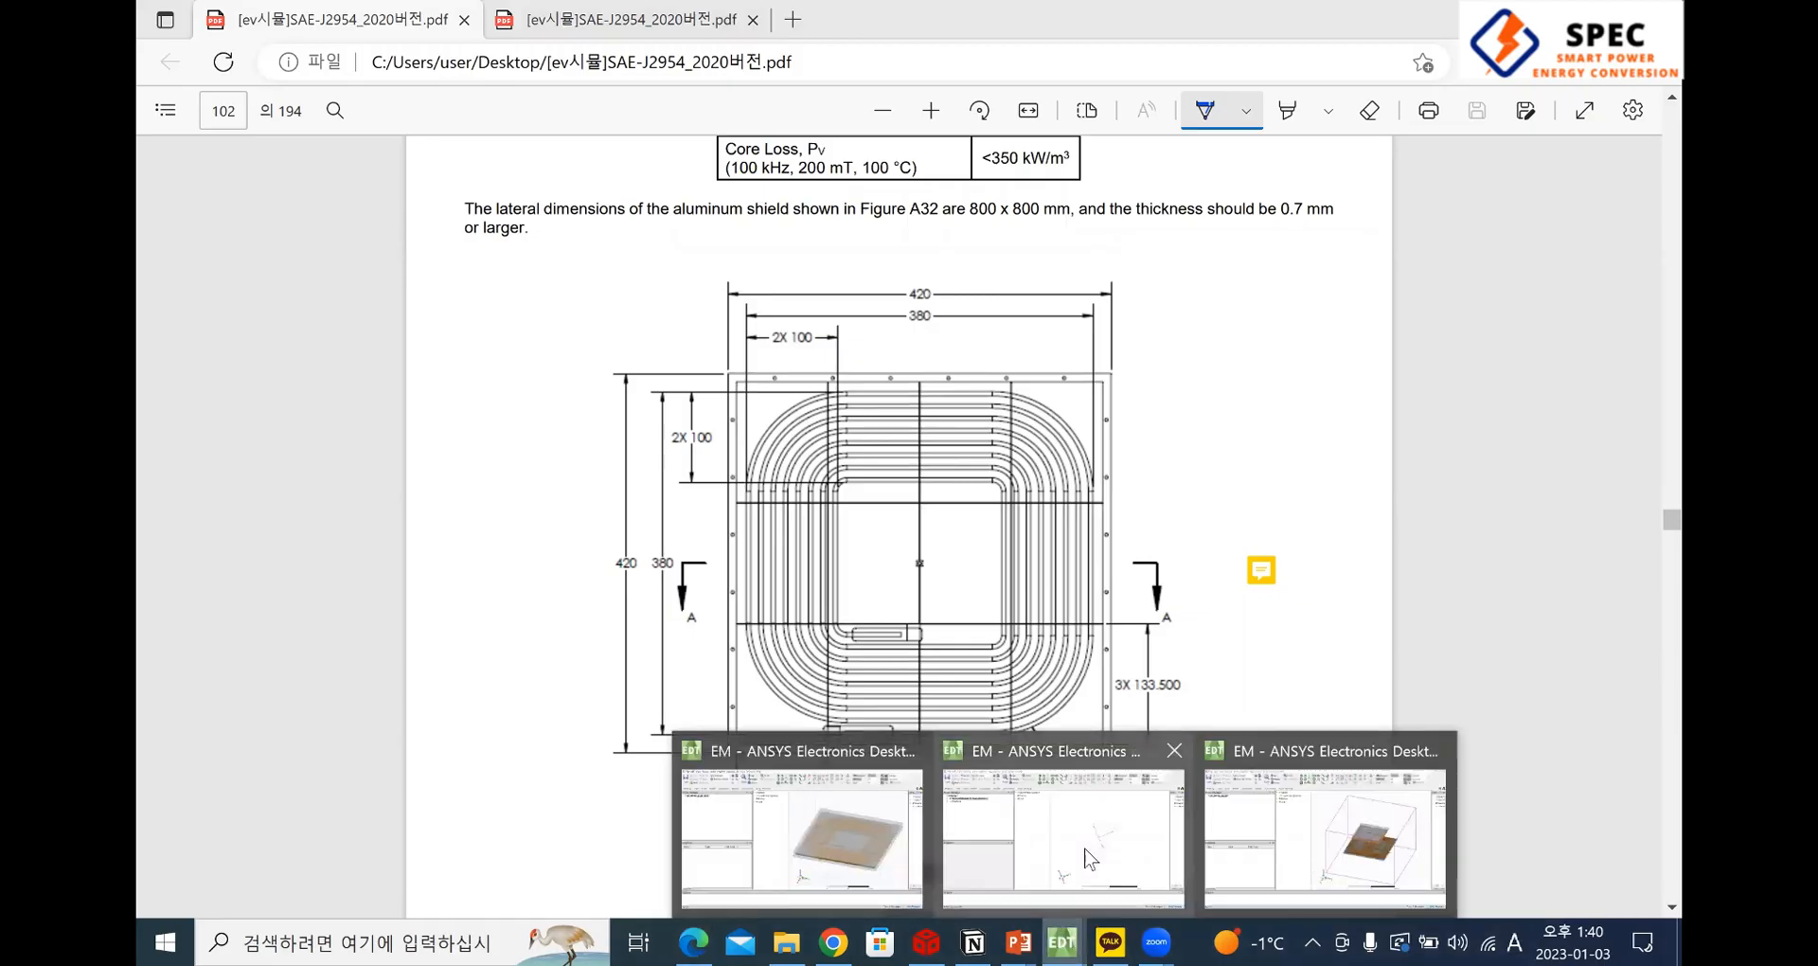
Switch to ANSYS Electronics Desktop, orient the modeler view along the Z axis, and return to the PDF
key(alt+Tab)
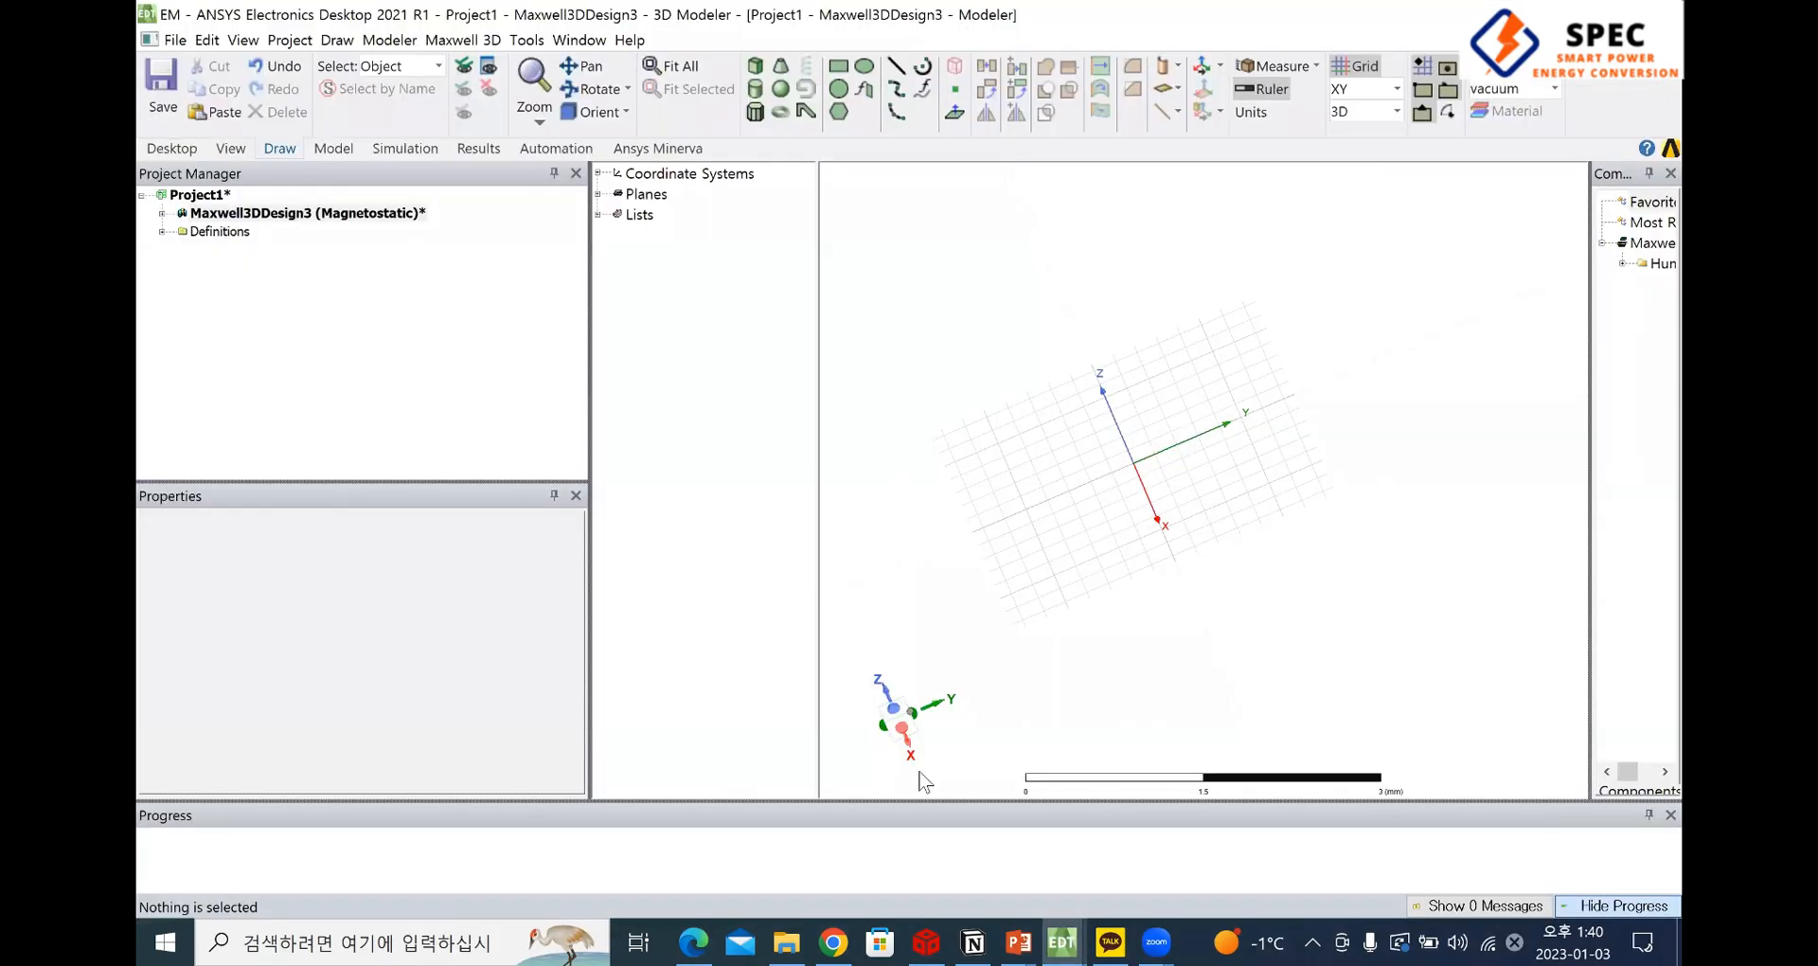
click(893, 709)
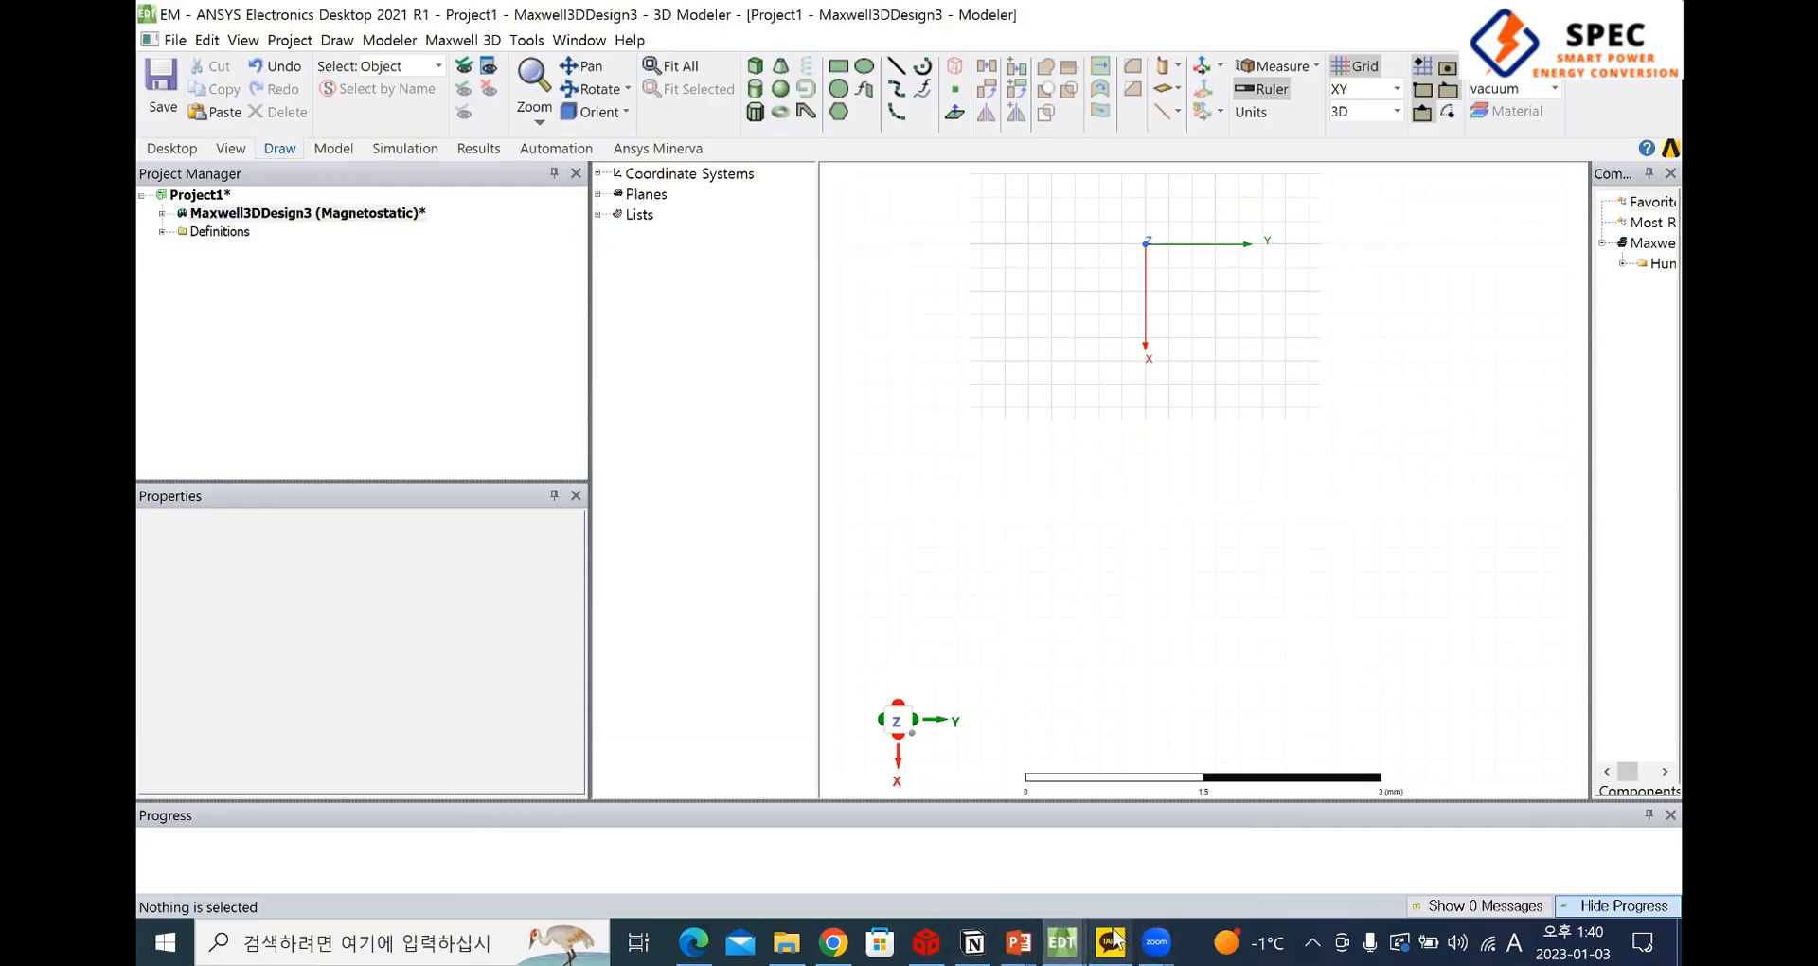
key(alt+Tab)
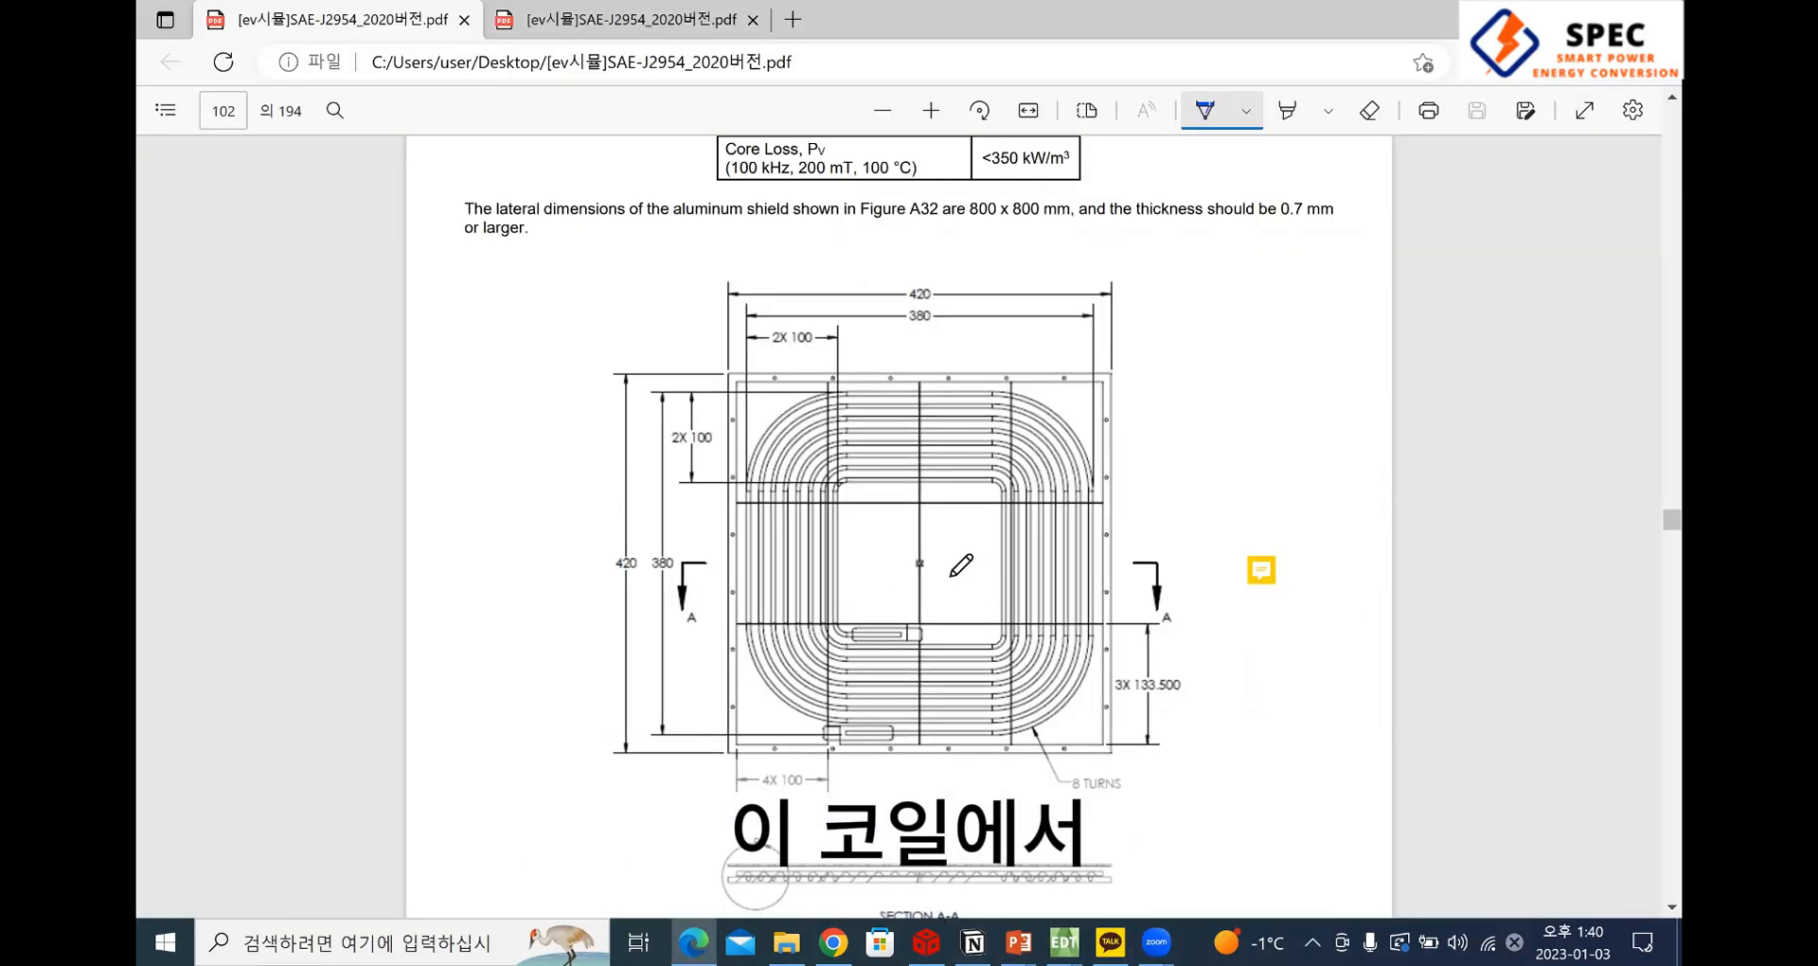
Annotate the coil drawing by hand with x and y axes from its center, inner-corner marks and the length of one inner side
mouse_move(920, 563)
mouse_down()
mouse_move(917, 602)
mouse_move(946, 613)
mouse_move(915, 638)
mouse_move(911, 581)
mouse_move(1050, 602)
mouse_move(1013, 622)
mouse_up()
mouse_move(949, 505)
mouse_down()
mouse_move(985, 499)
mouse_move(968, 579)
mouse_up()
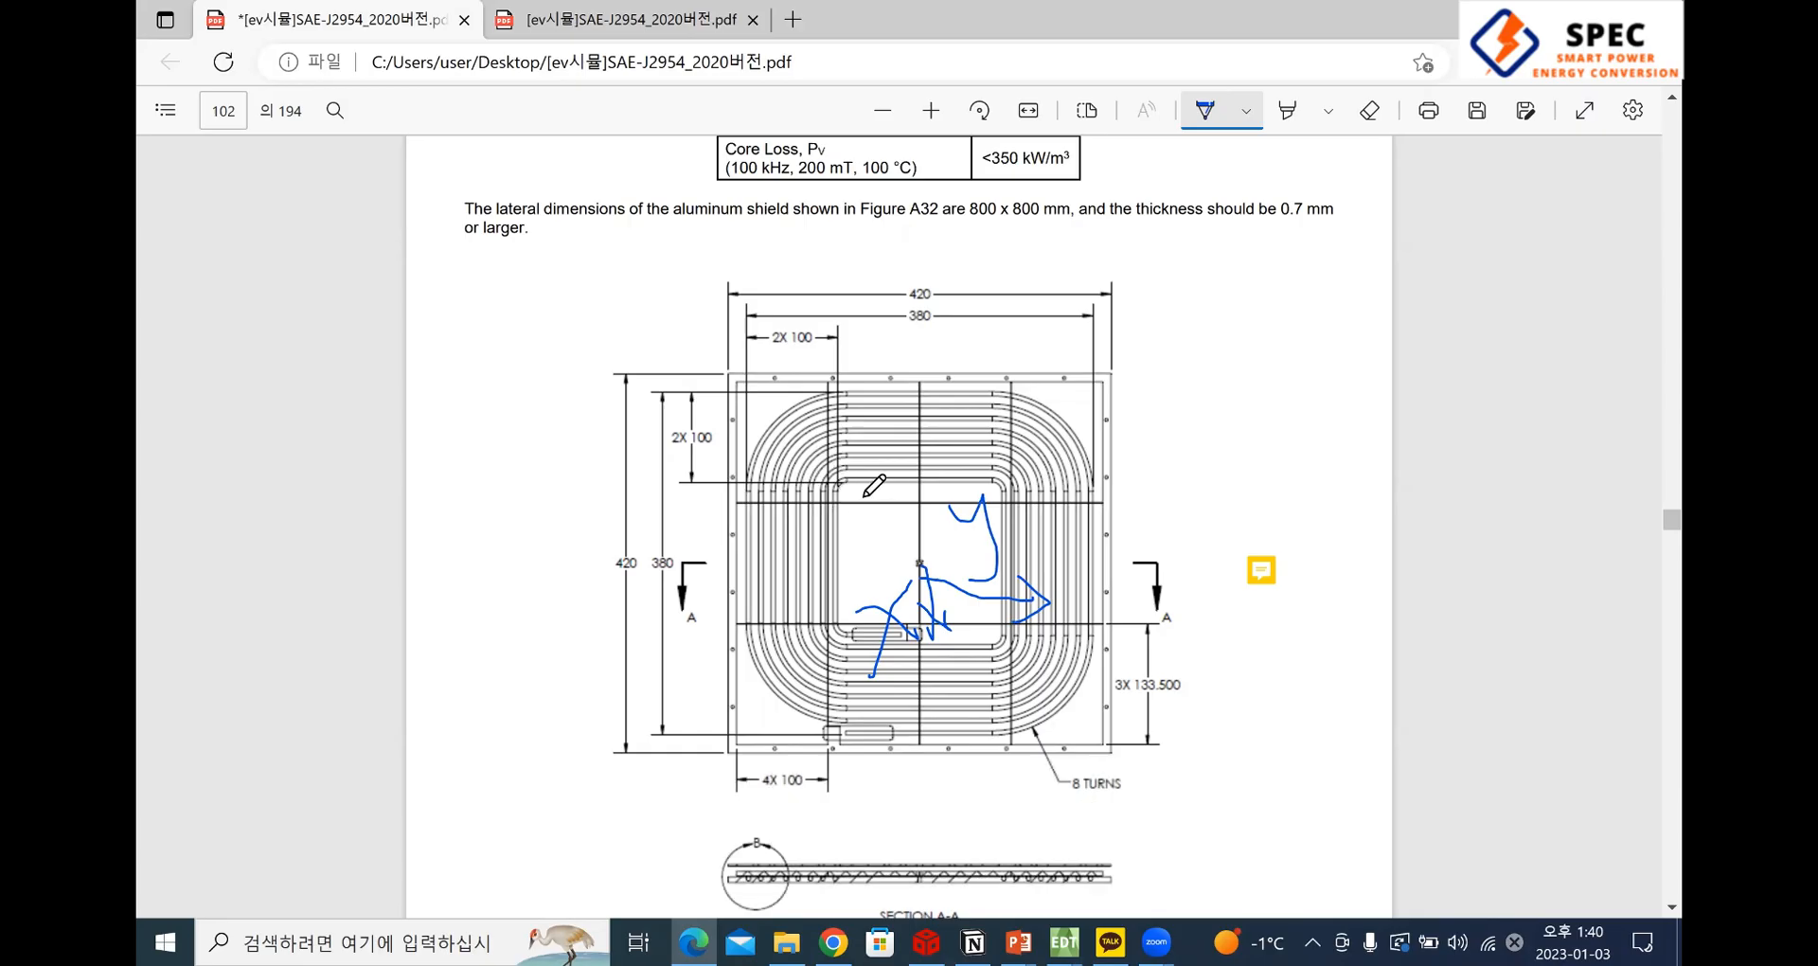
drag(847, 471, 848, 494)
mouse_move(993, 500)
mouse_down()
mouse_move(985, 516)
mouse_move(991, 473)
mouse_up()
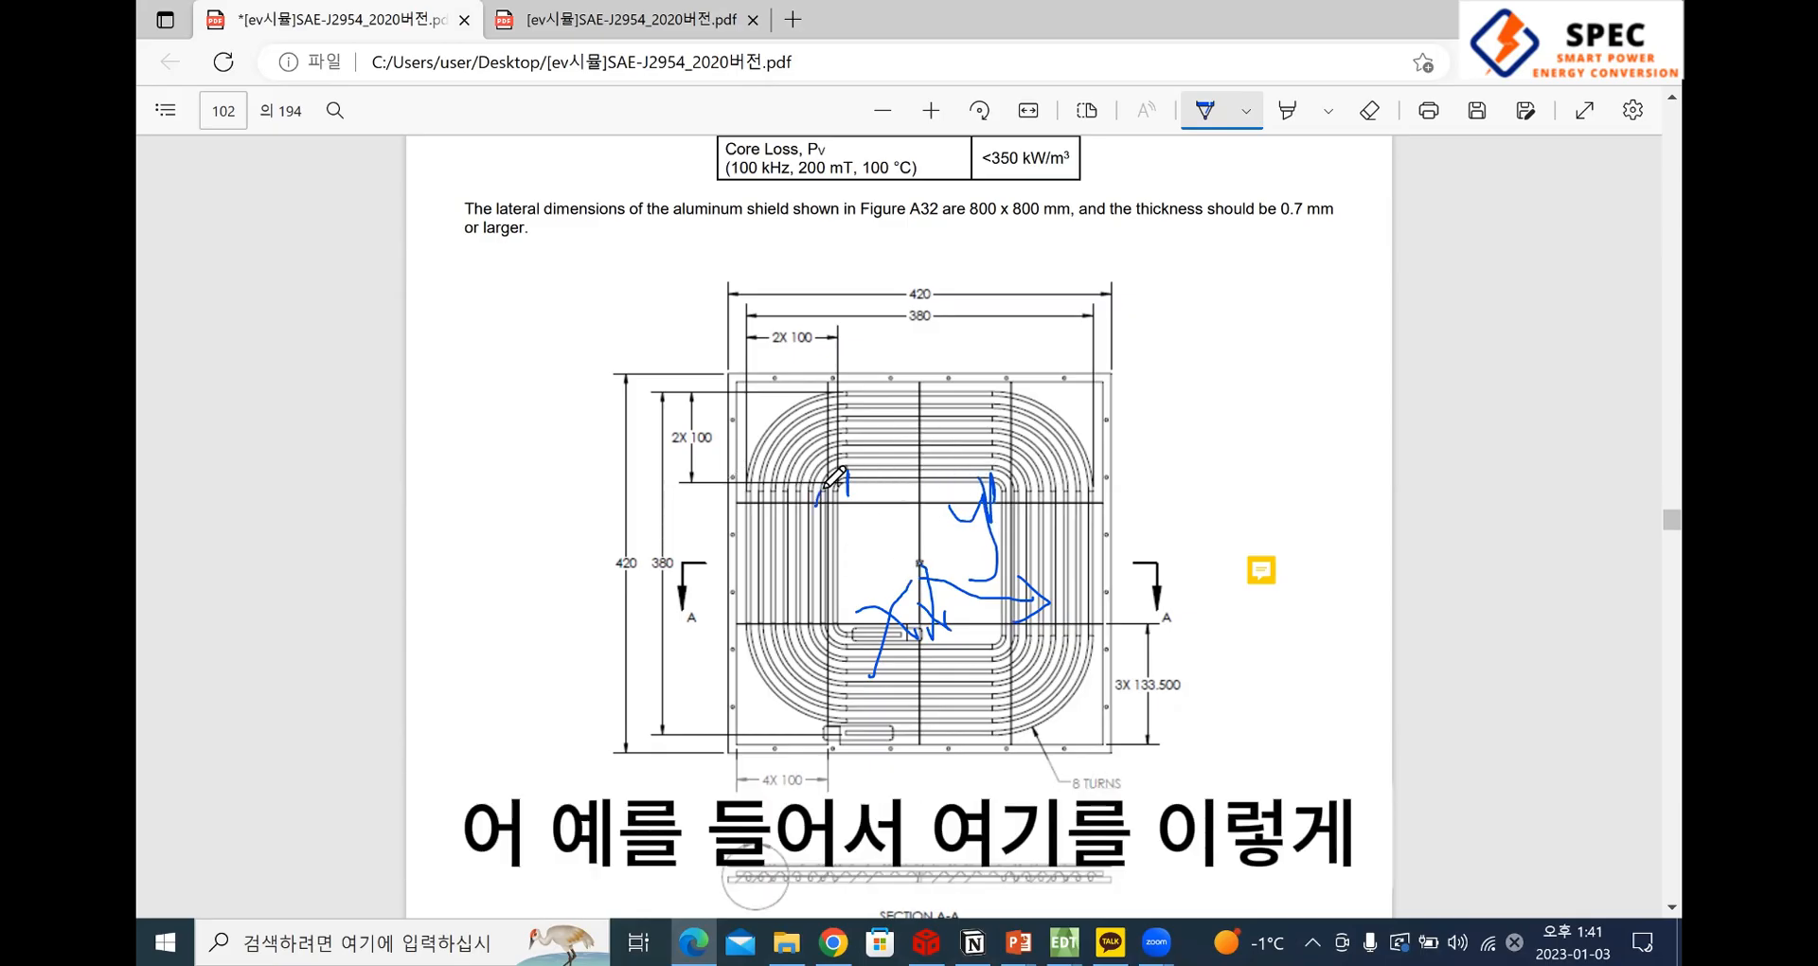
mouse_move(825, 488)
mouse_down()
mouse_move(854, 514)
mouse_move(838, 637)
mouse_move(868, 607)
mouse_up()
mouse_move(727, 590)
mouse_down()
mouse_move(787, 578)
mouse_move(758, 600)
mouse_up()
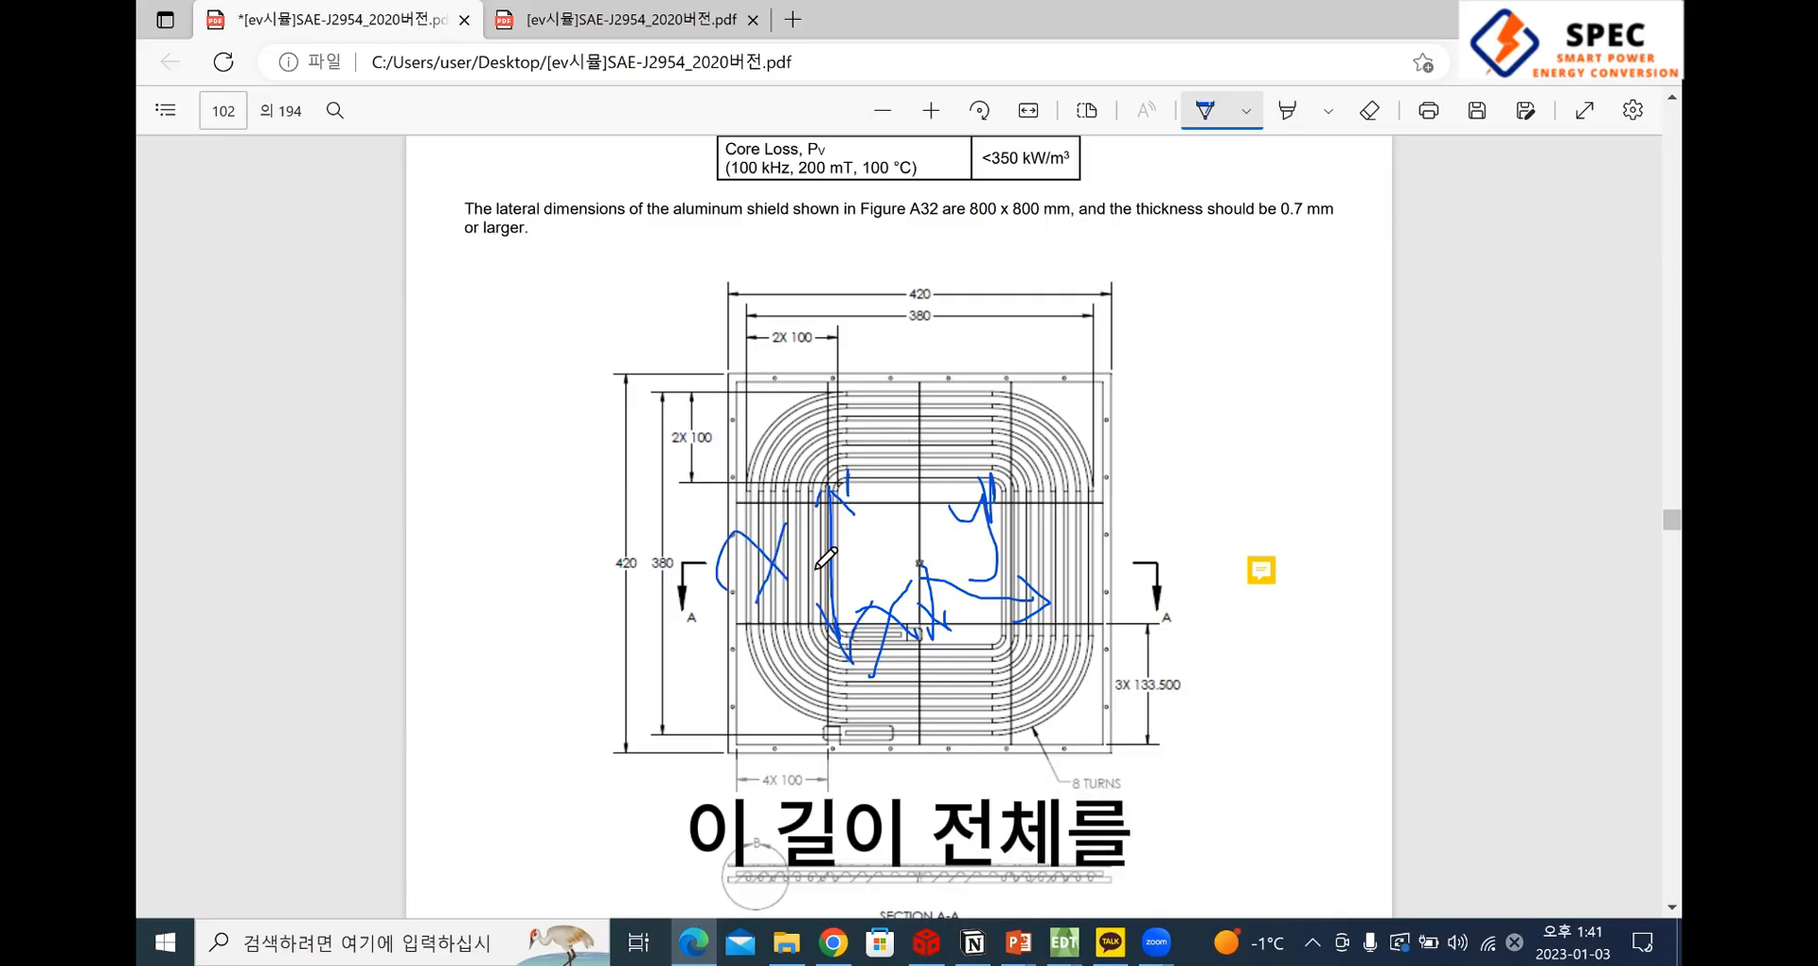
mouse_move(792, 529)
mouse_down()
mouse_move(806, 574)
mouse_move(821, 556)
mouse_move(858, 601)
mouse_move(884, 543)
mouse_move(924, 566)
mouse_up()
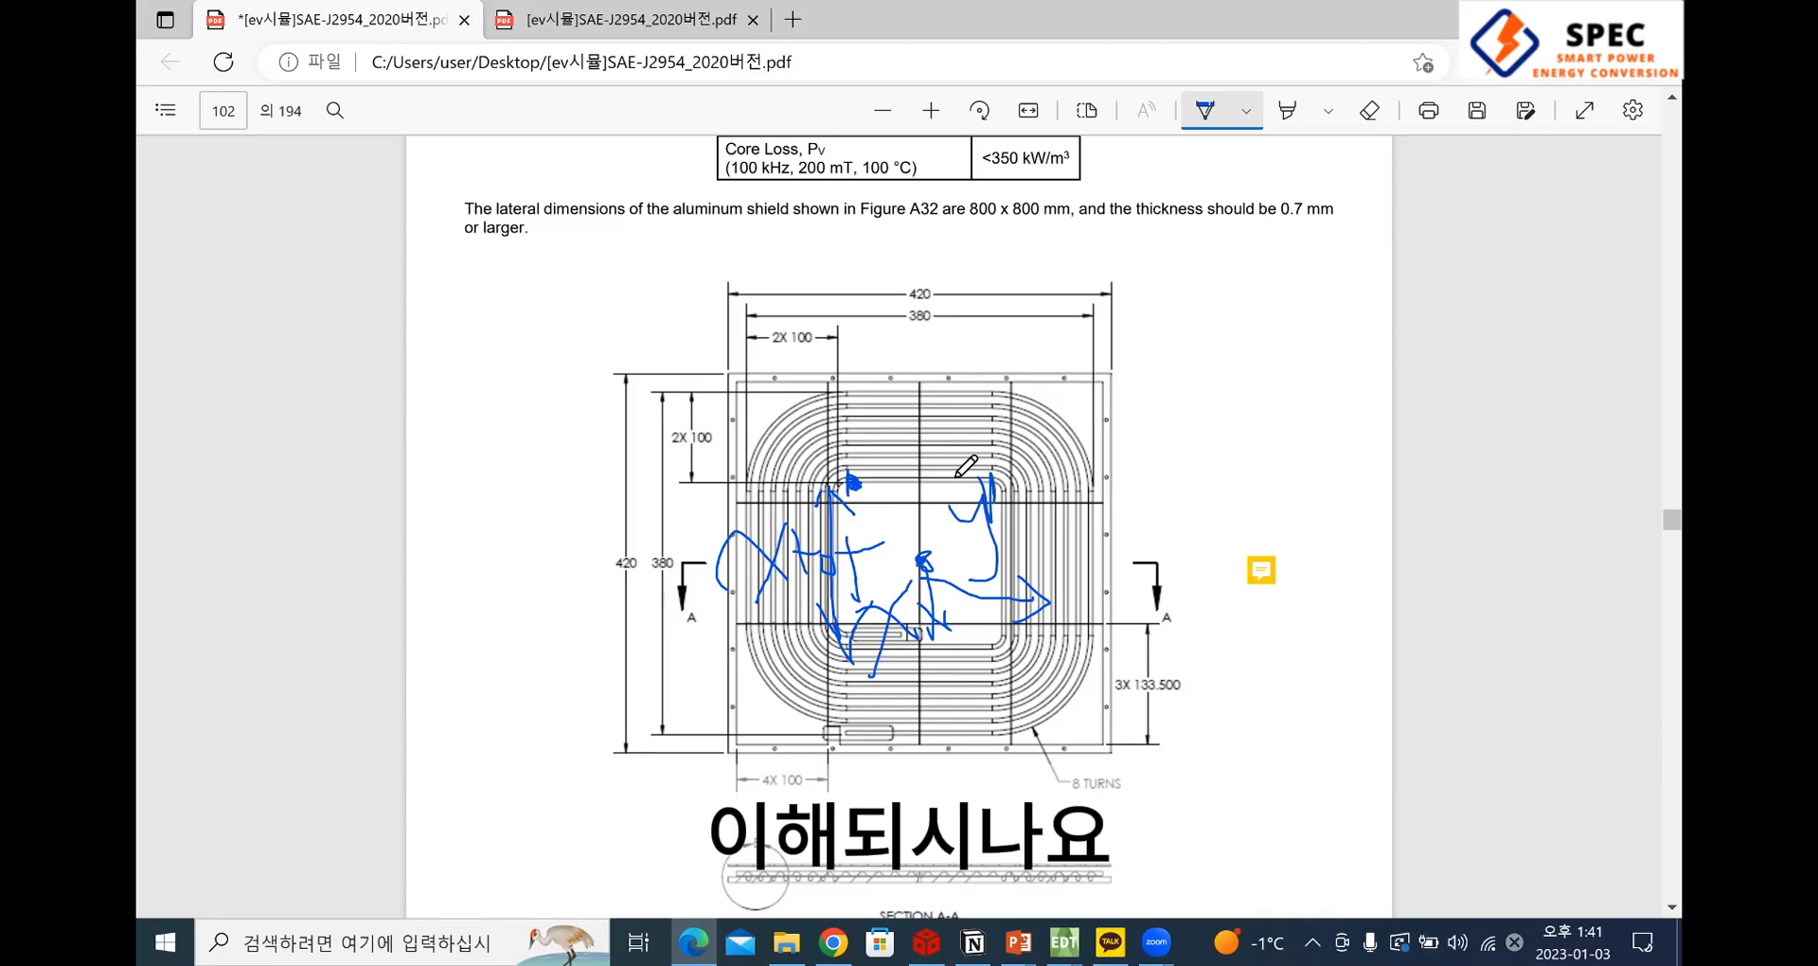
Switch to ANSYS Electronics Desktop and open the segment properties of the line in Polyline1
key(alt+Tab)
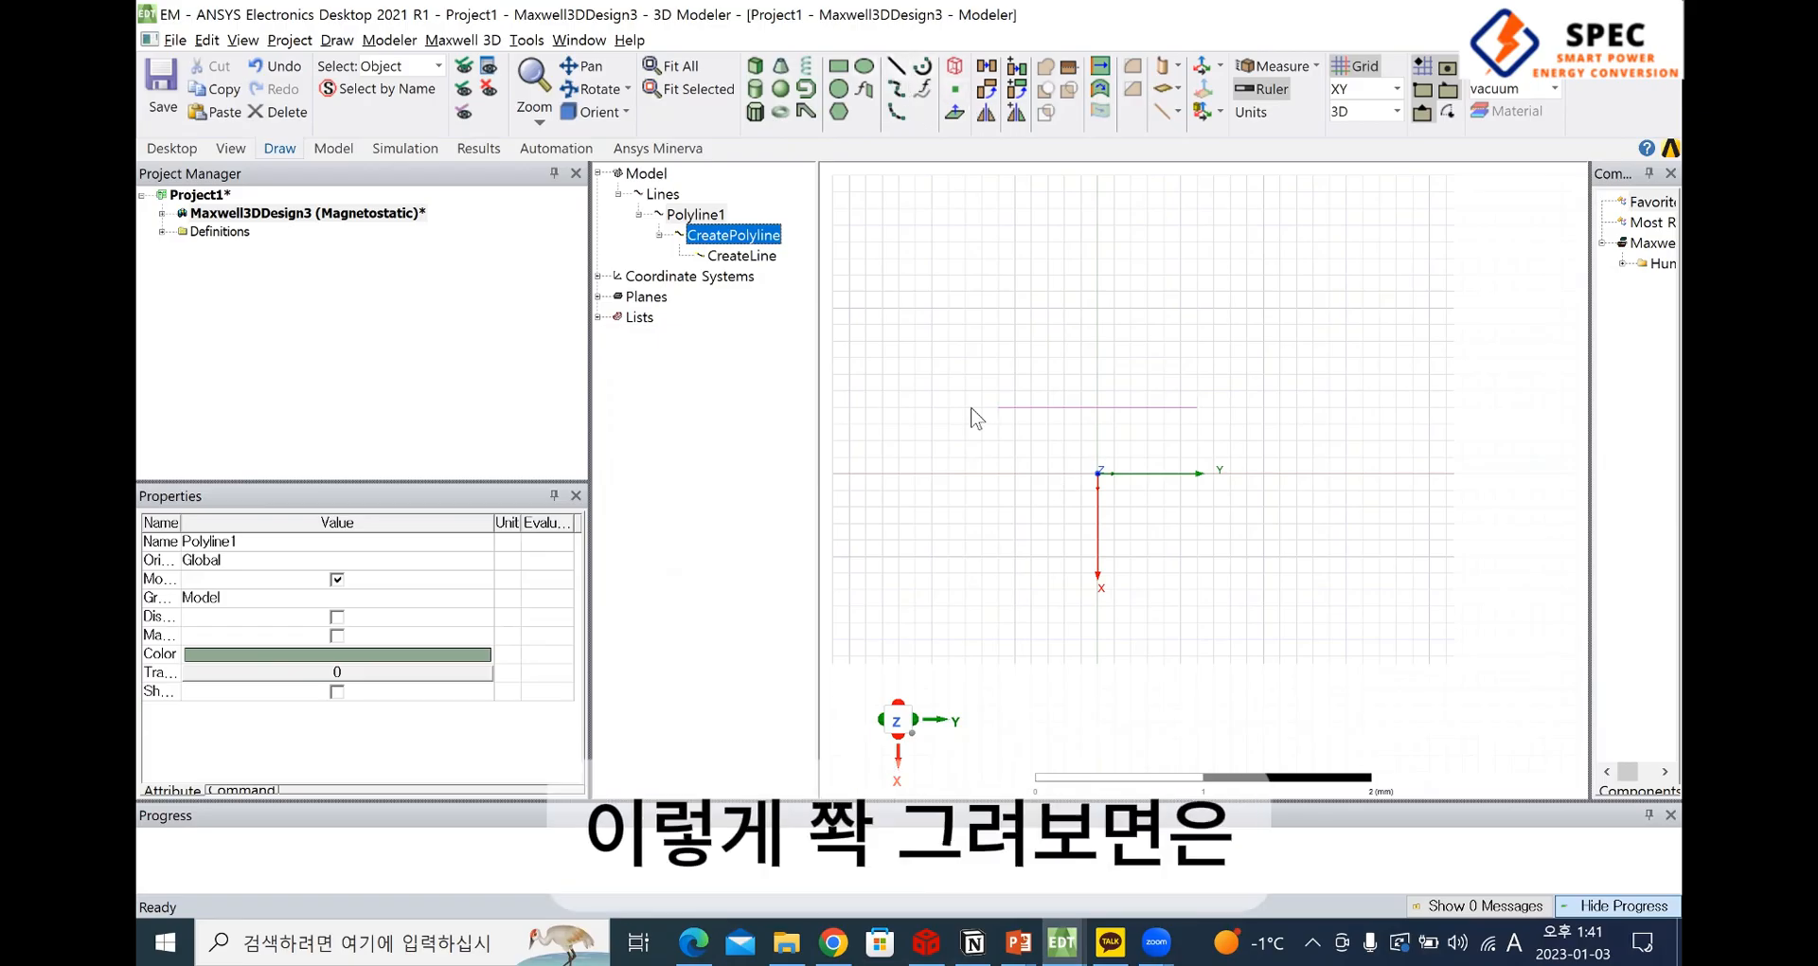
click(662, 194)
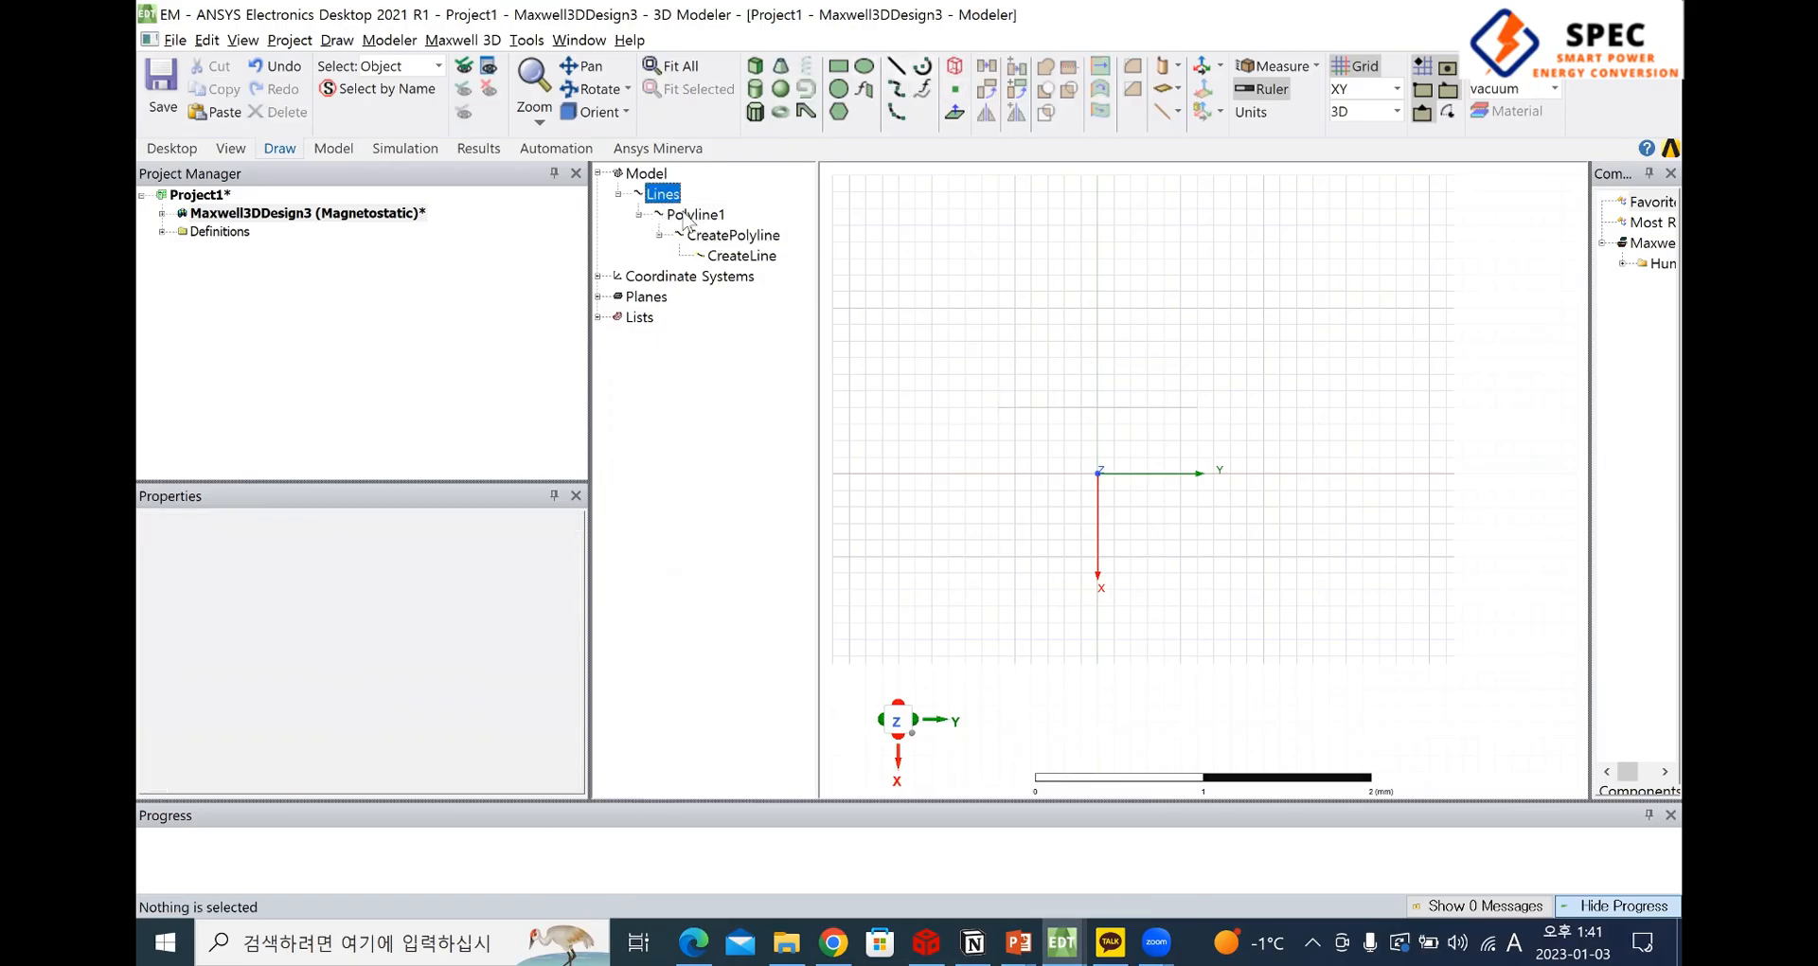
click(742, 255)
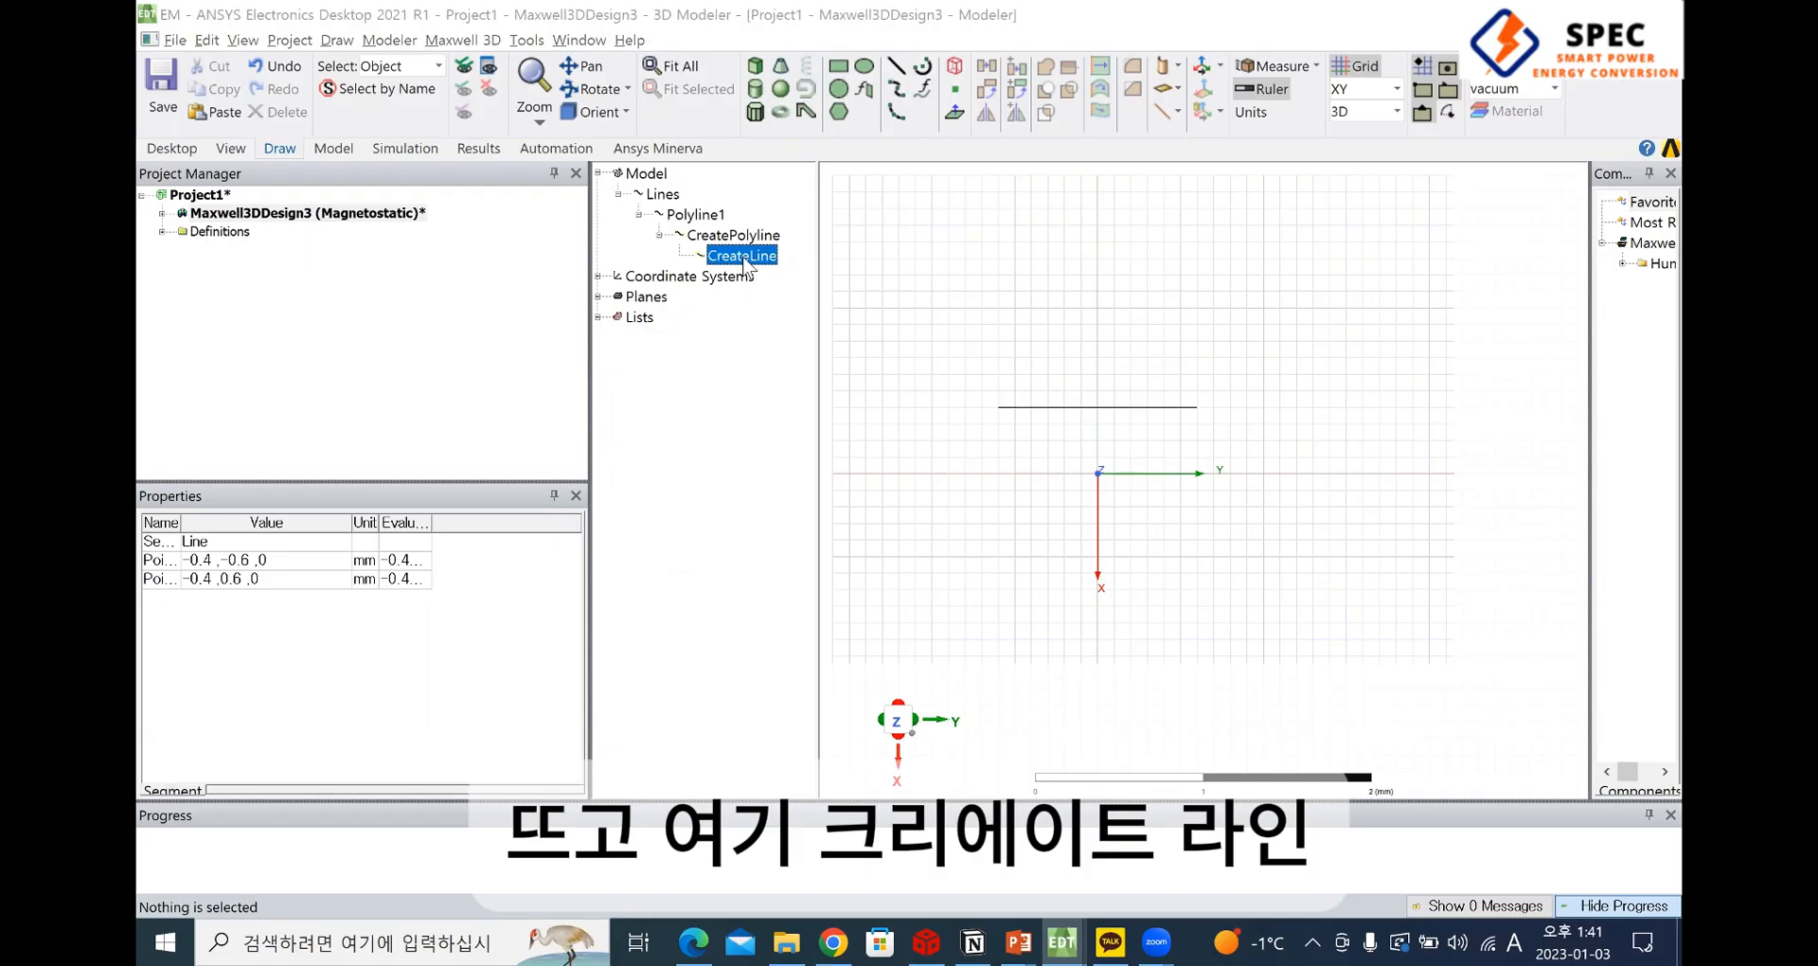
double_click(742, 255)
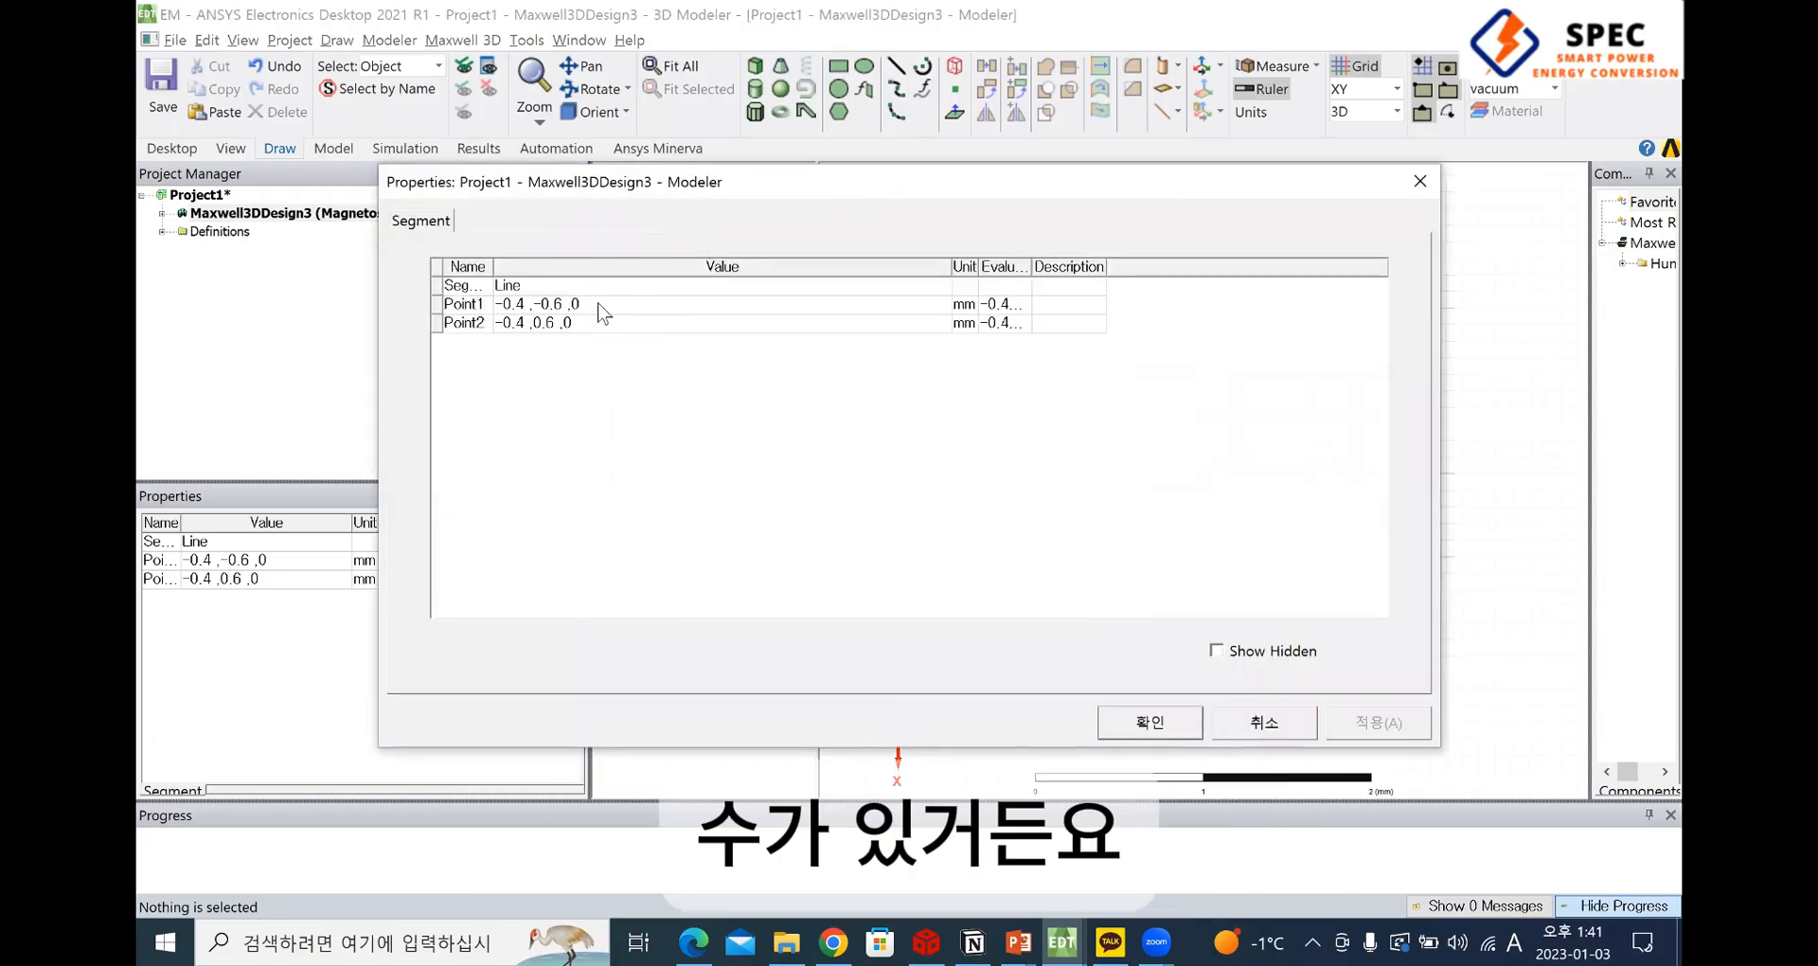
Set the X coordinate of the line's Point1 to -xtotal/2, checking the length marked in the PDF drawing
click(519, 305)
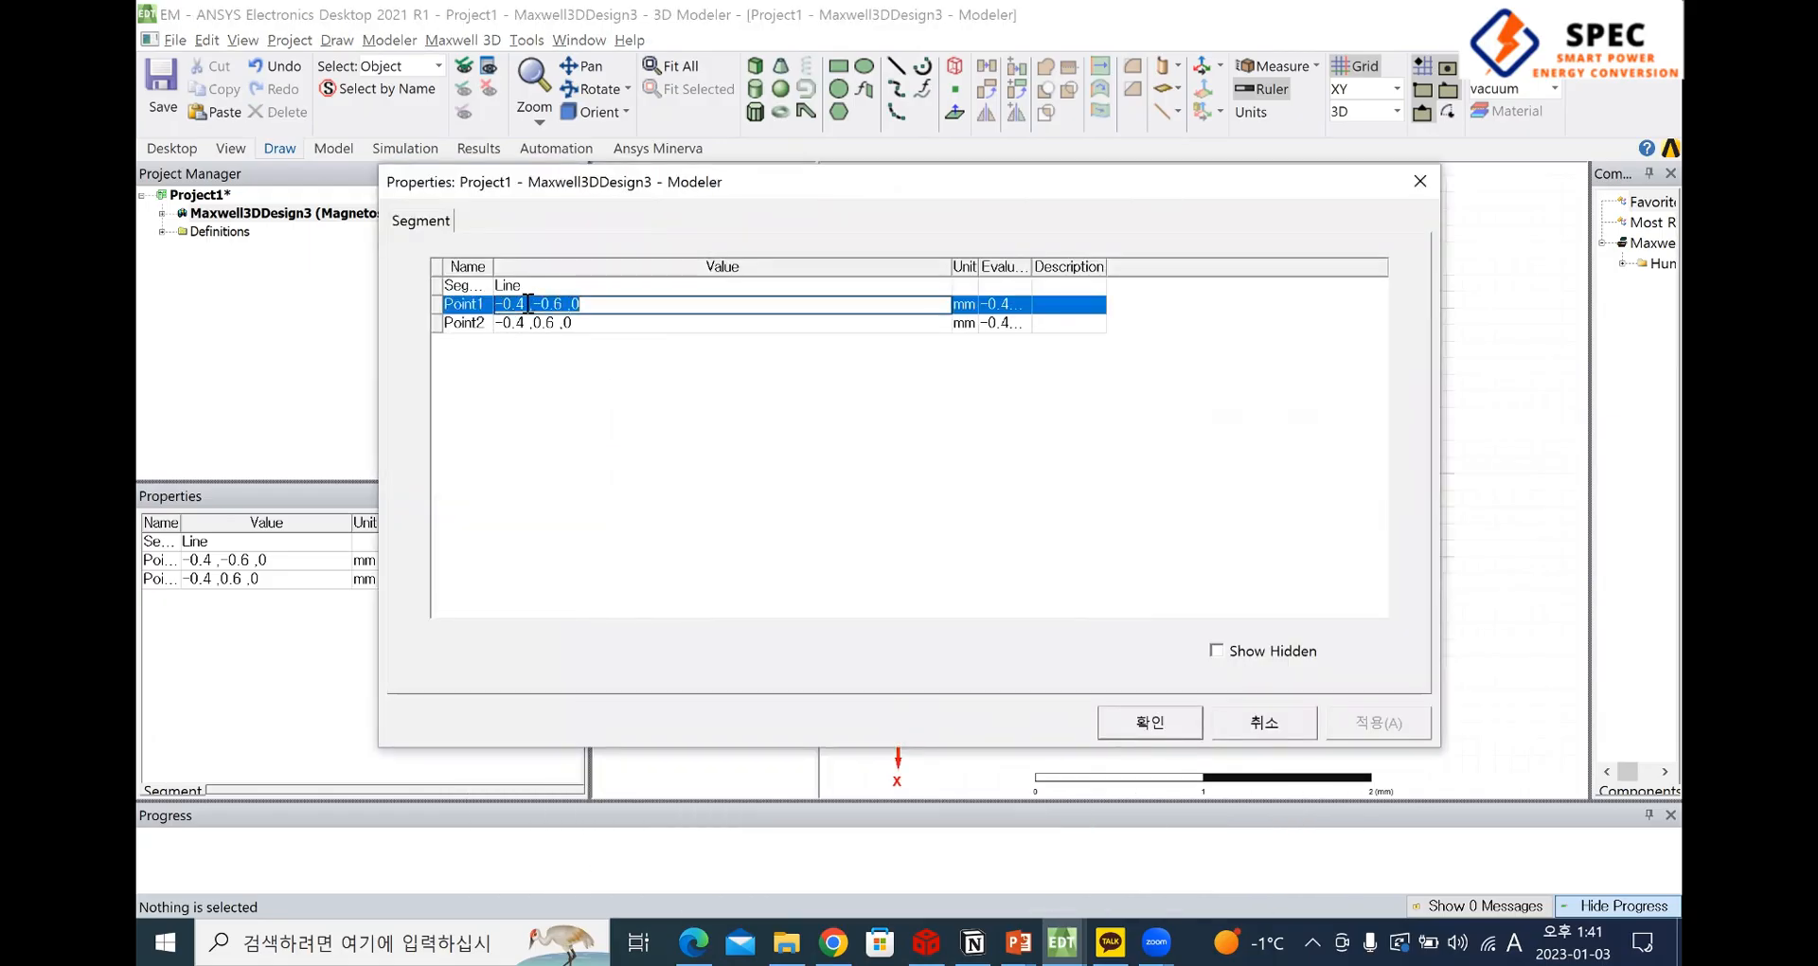
drag(525, 305, 495, 305)
key(alt+Tab)
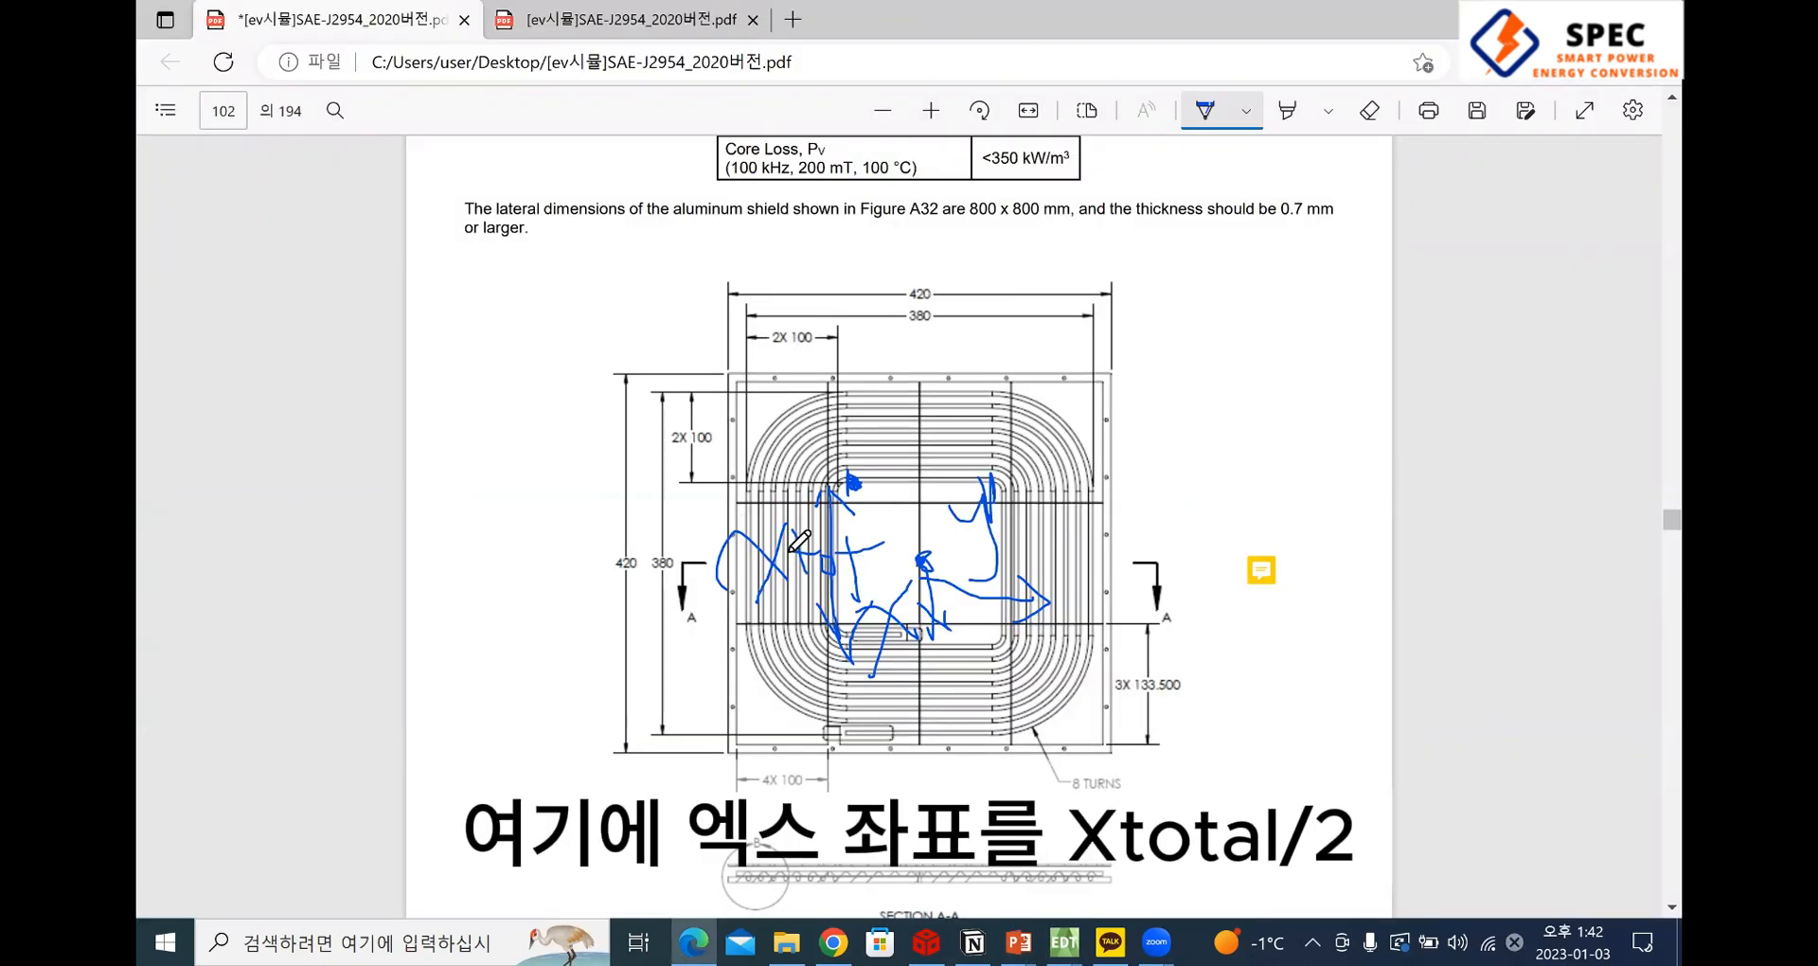
key(alt+Tab)
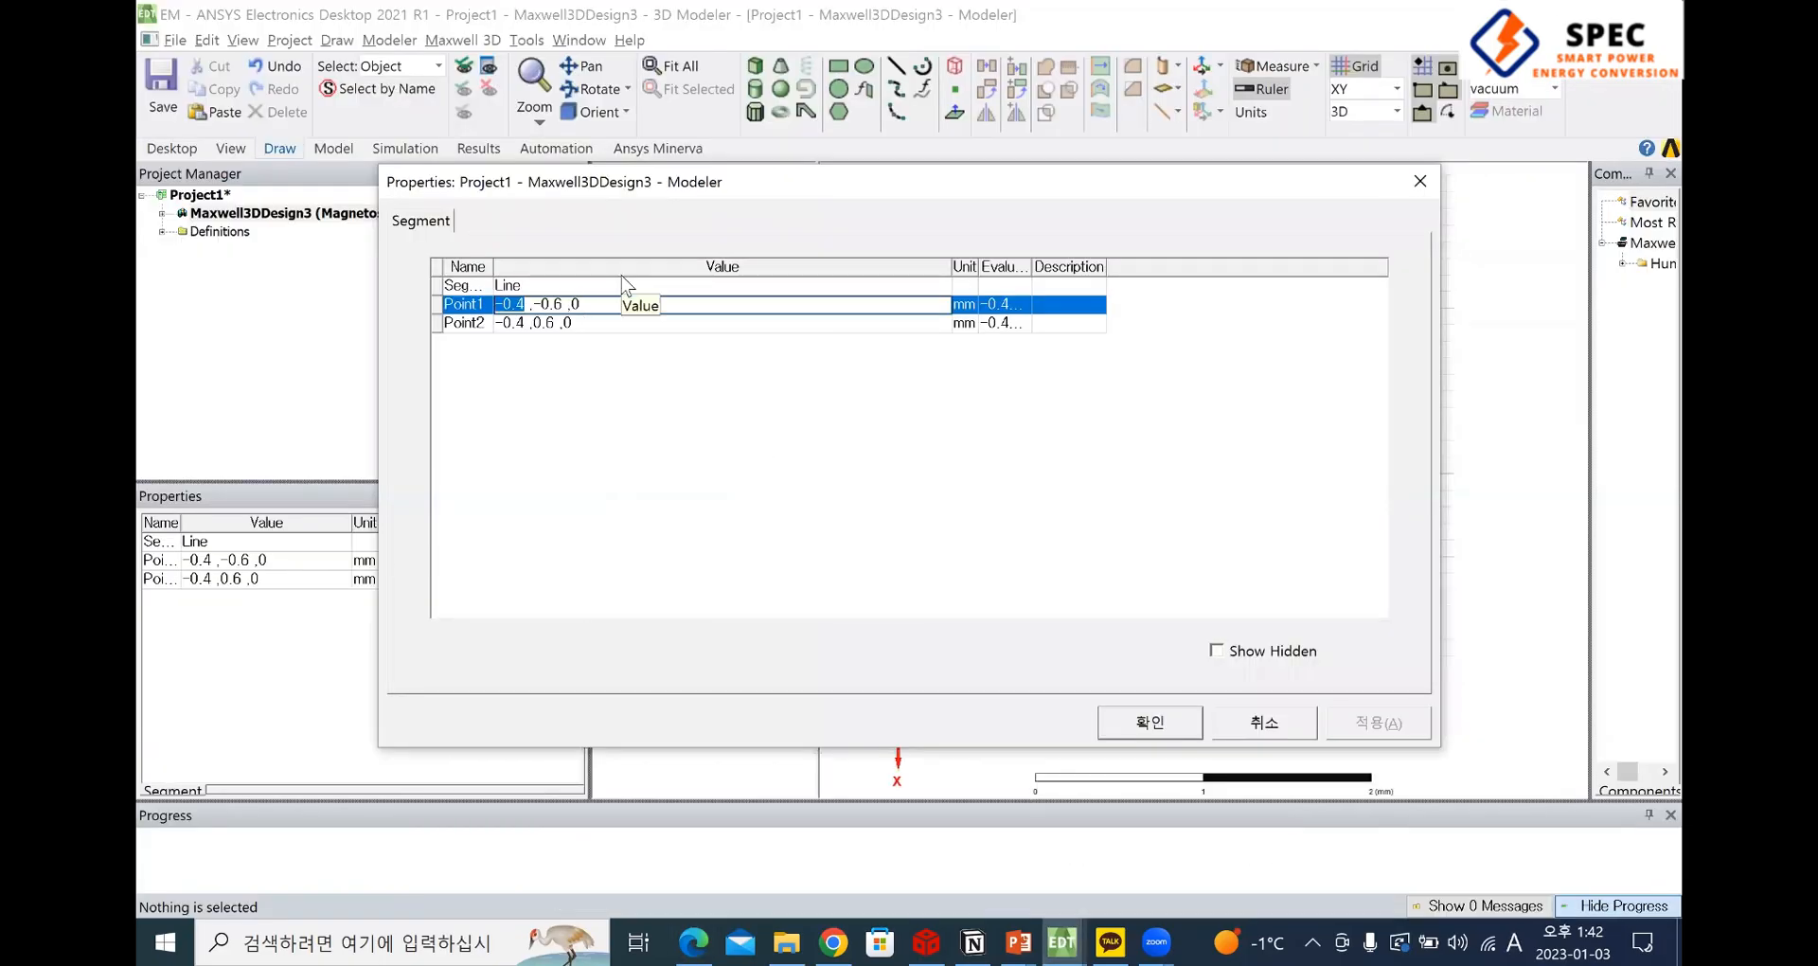
text(-xtotal/2)
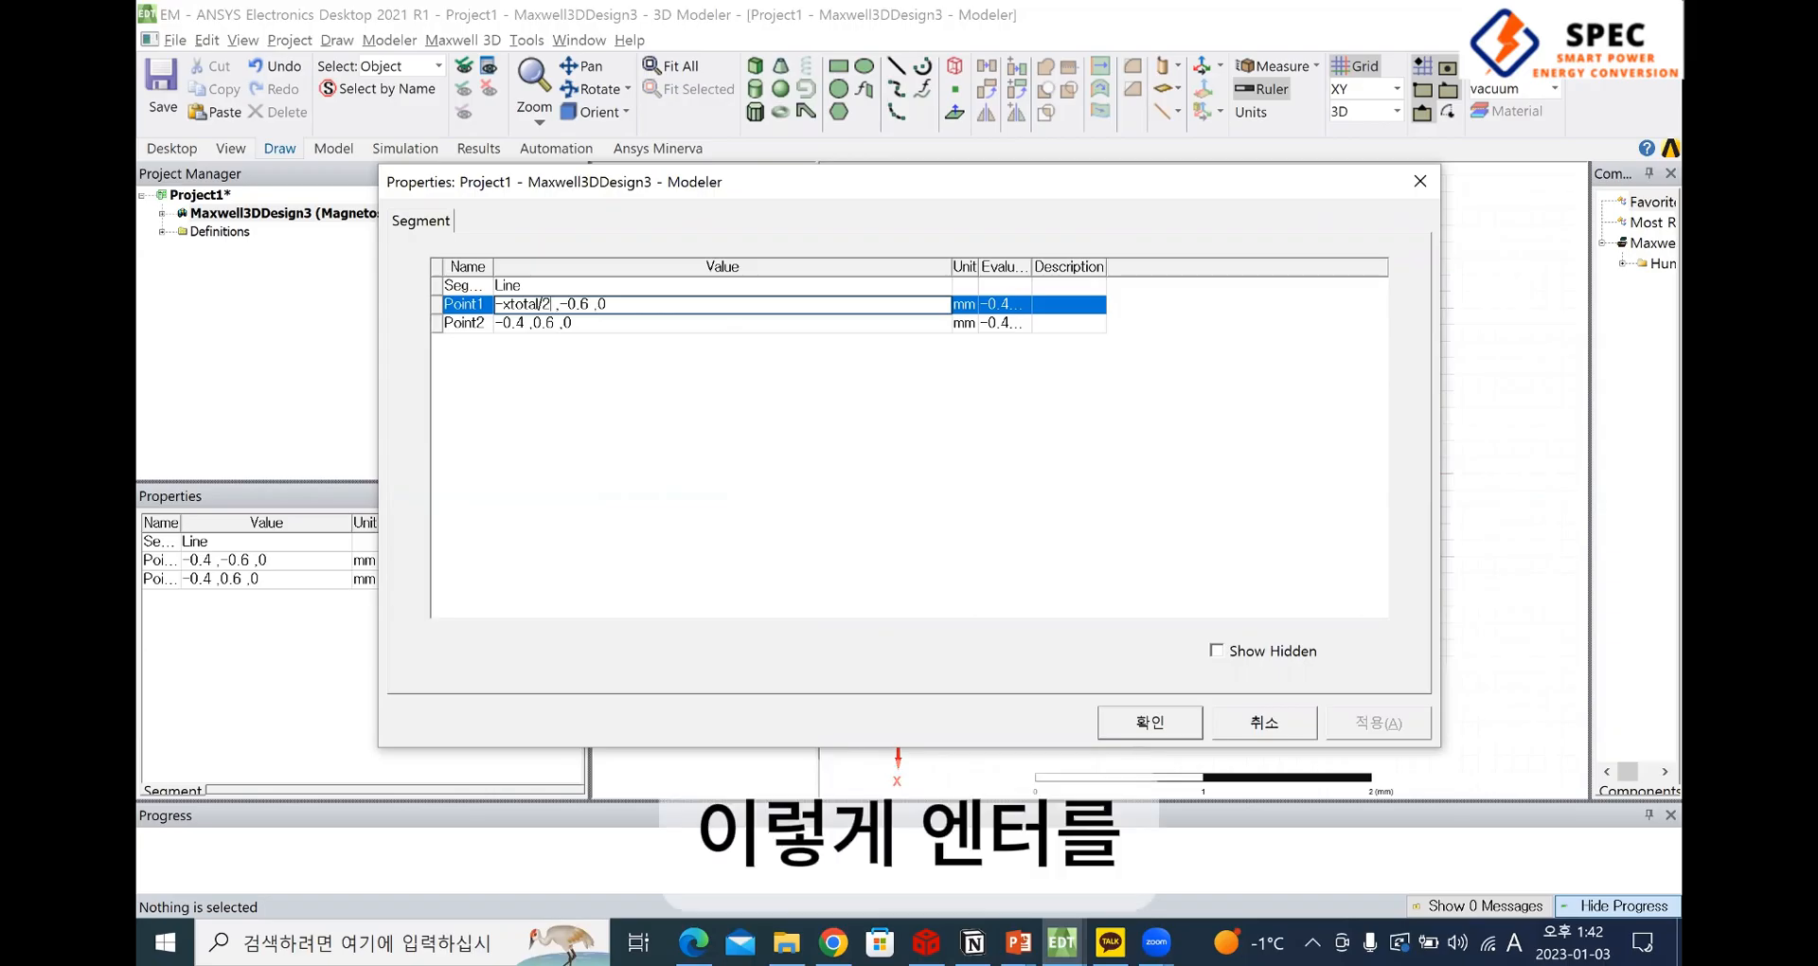
key(Return)
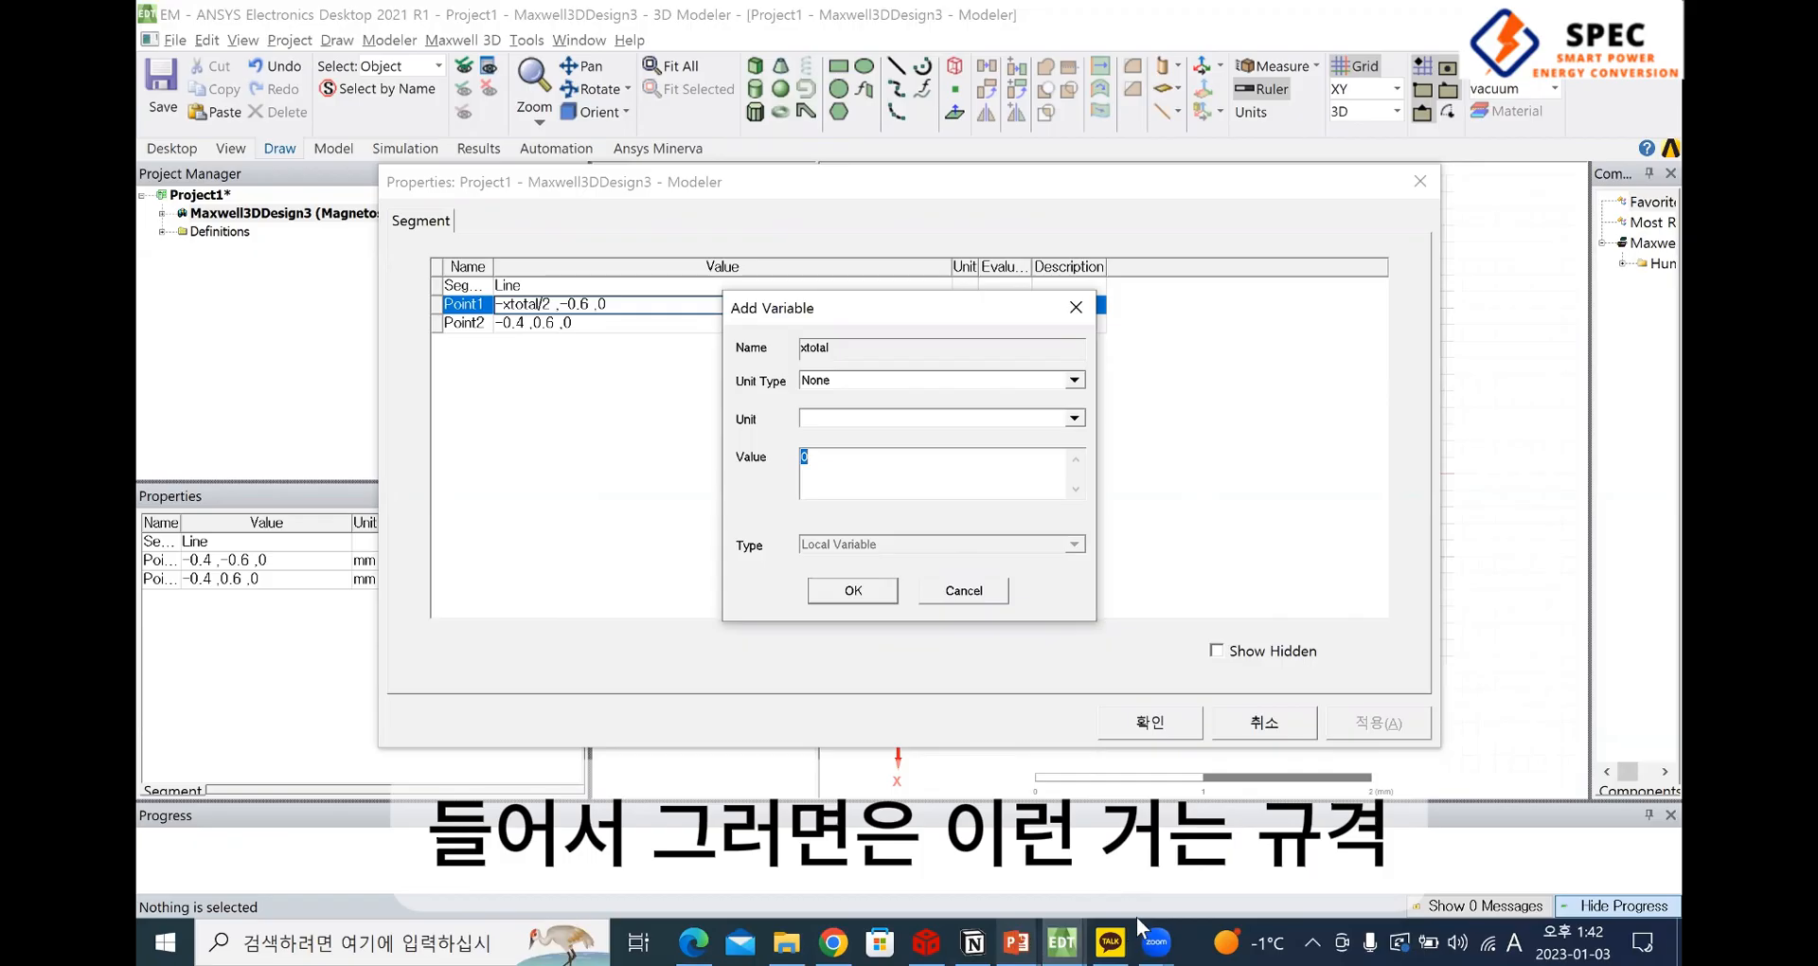
Bracket the two 100 mm coil widths by hand on the PDF drawing, and confirm the xtotal variable in ANSYS Electronics Desktop
key(alt+Tab)
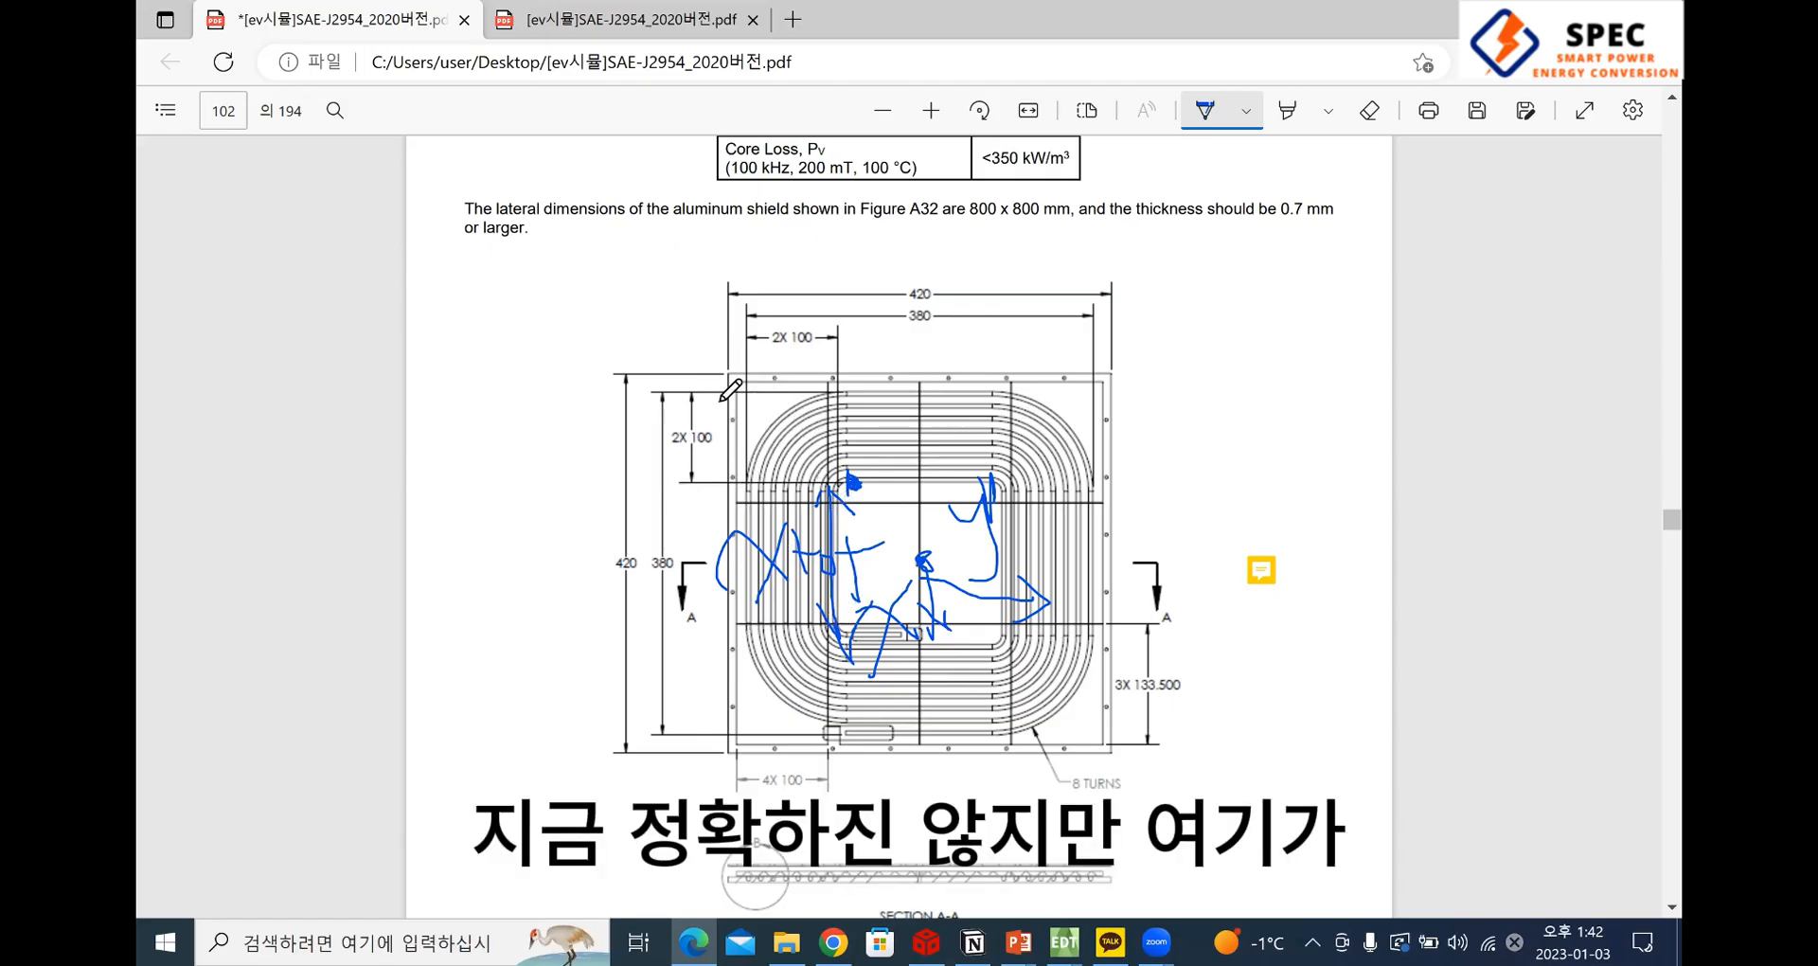
drag(726, 398, 750, 481)
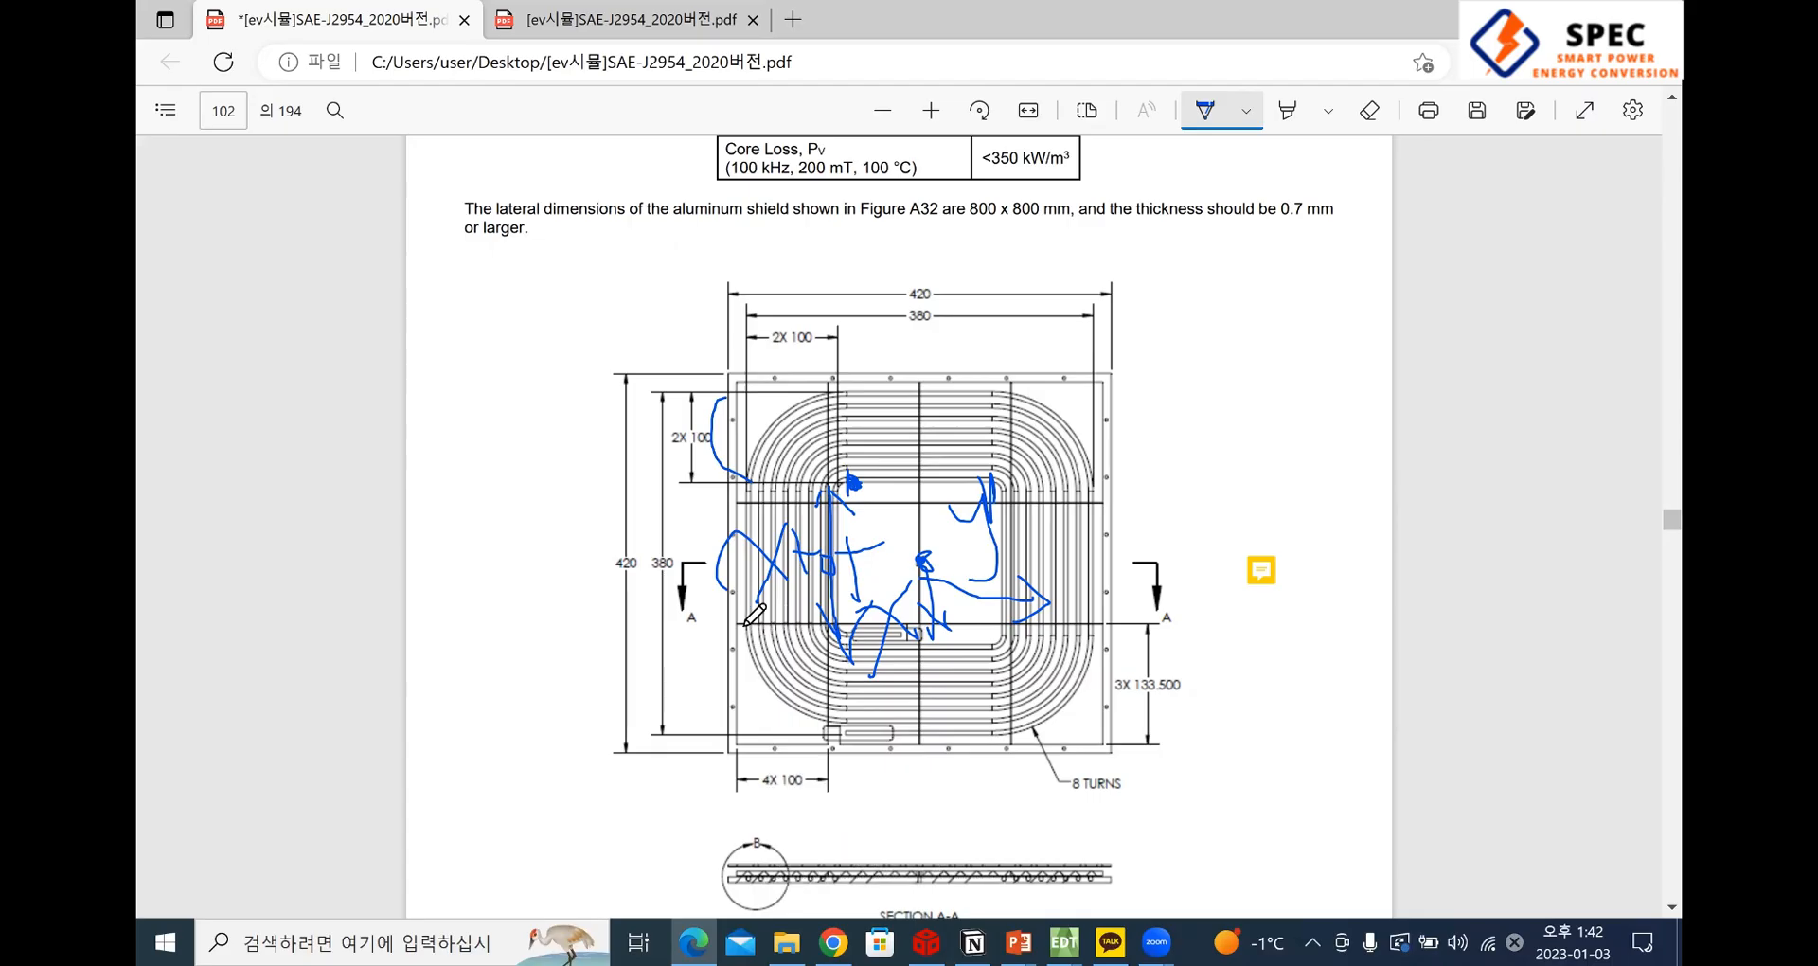
mouse_move(776, 776)
mouse_down()
mouse_move(711, 682)
mouse_move(737, 625)
mouse_up()
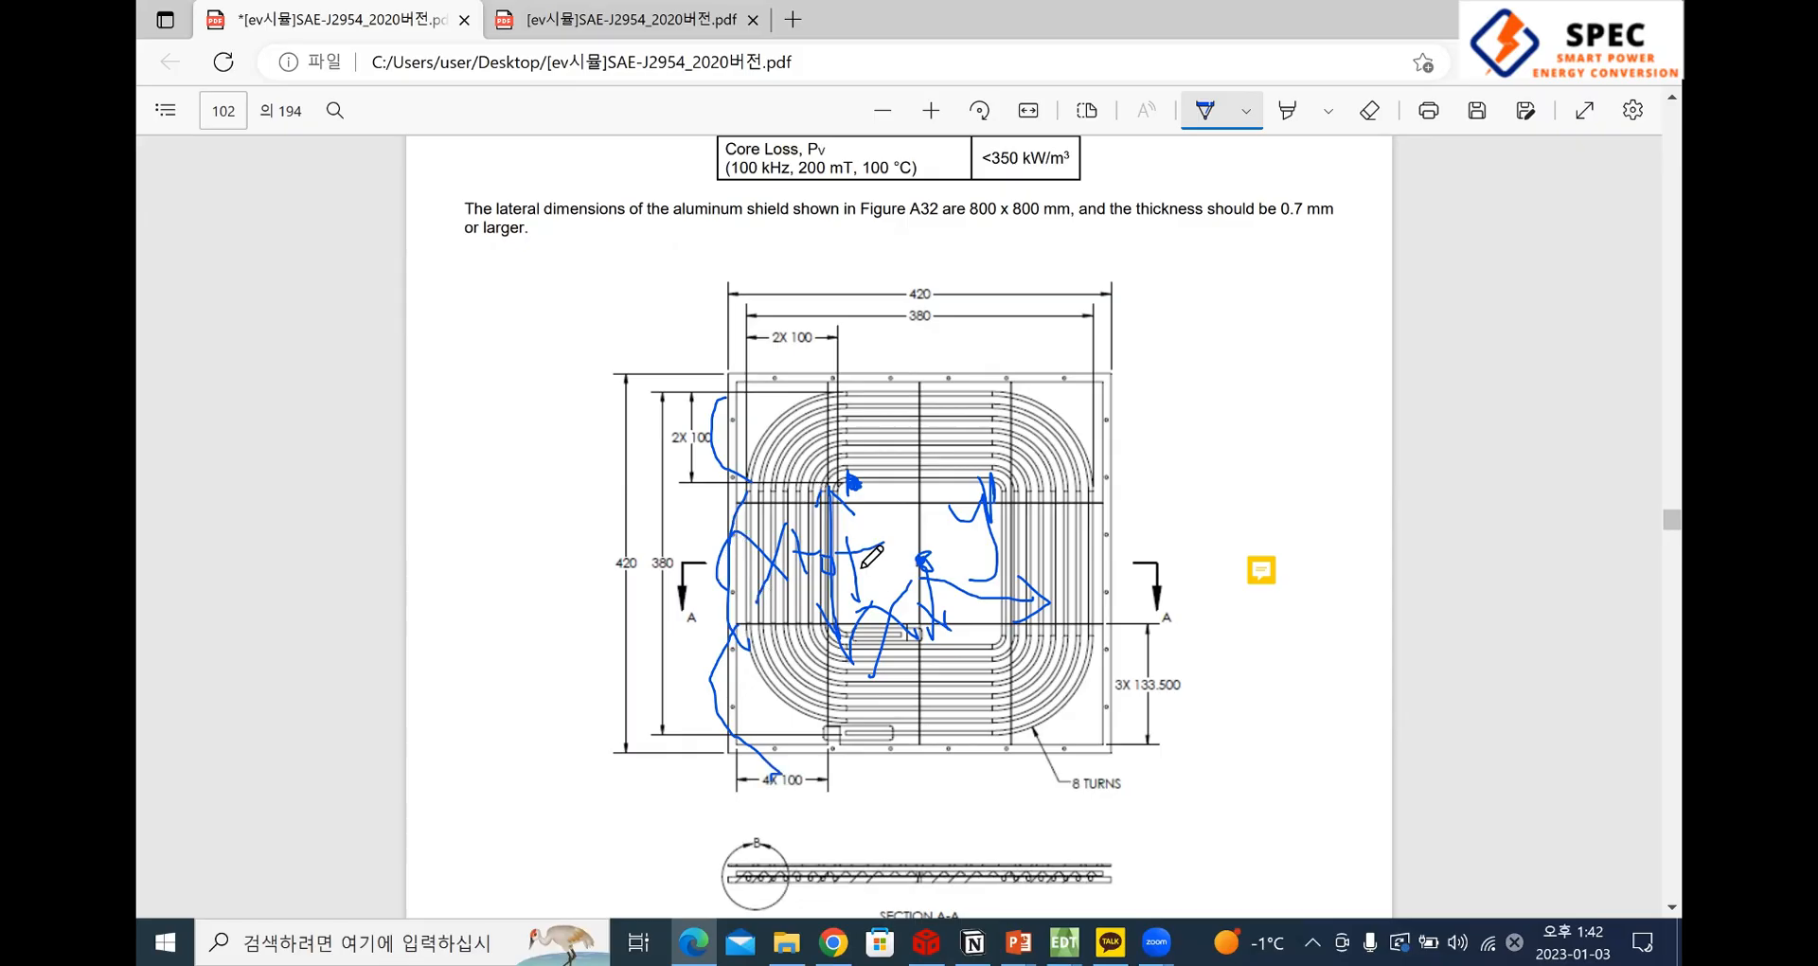
key(alt+Tab)
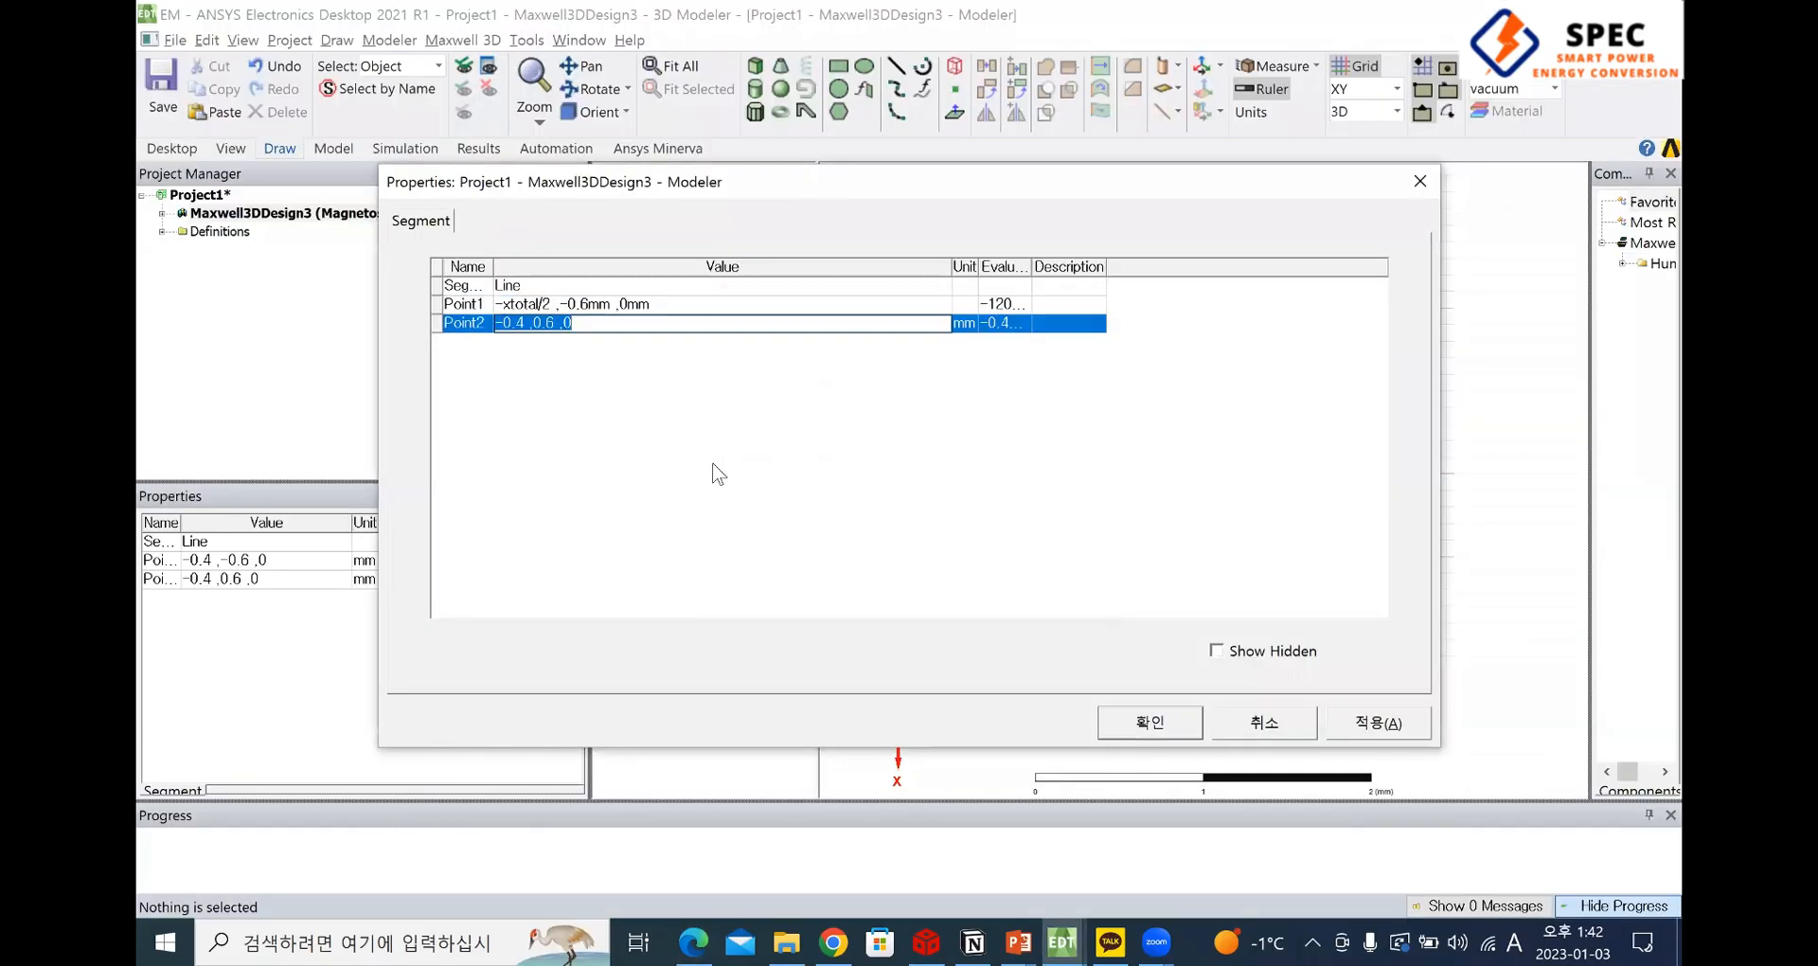
key(Return)
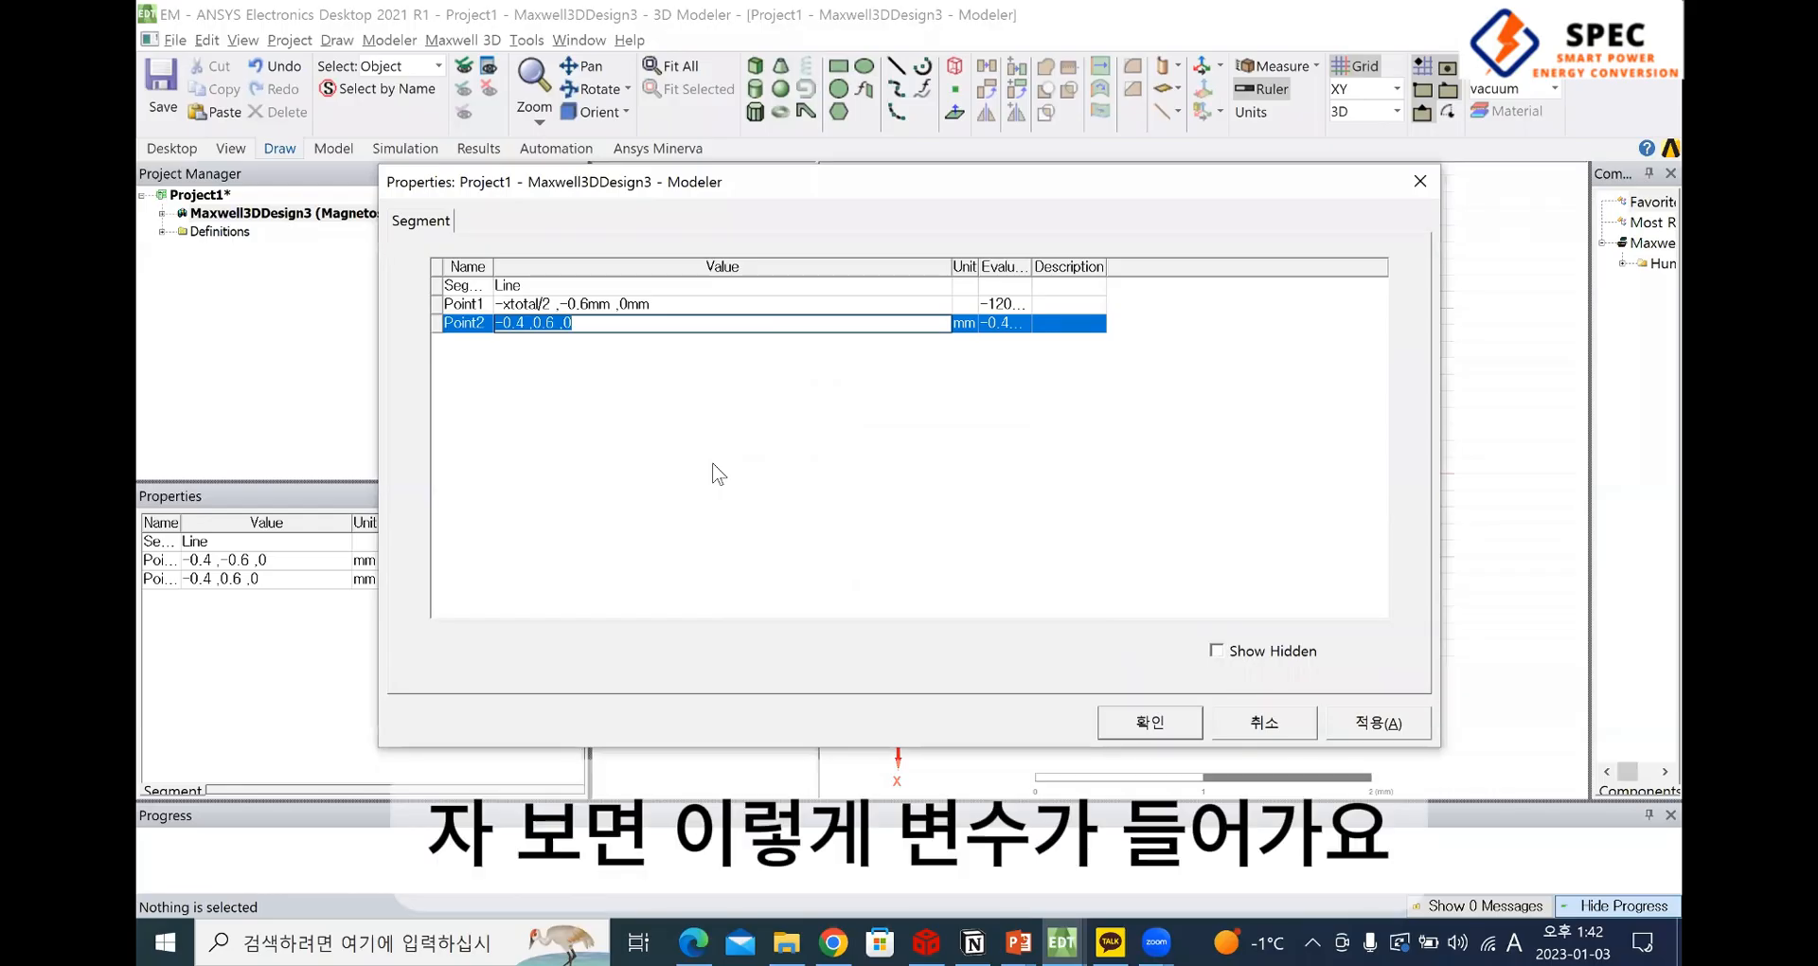
Relate Point1 and Point2 to the coil by marking the two upper inner corners on the PDF drawing
click(572, 303)
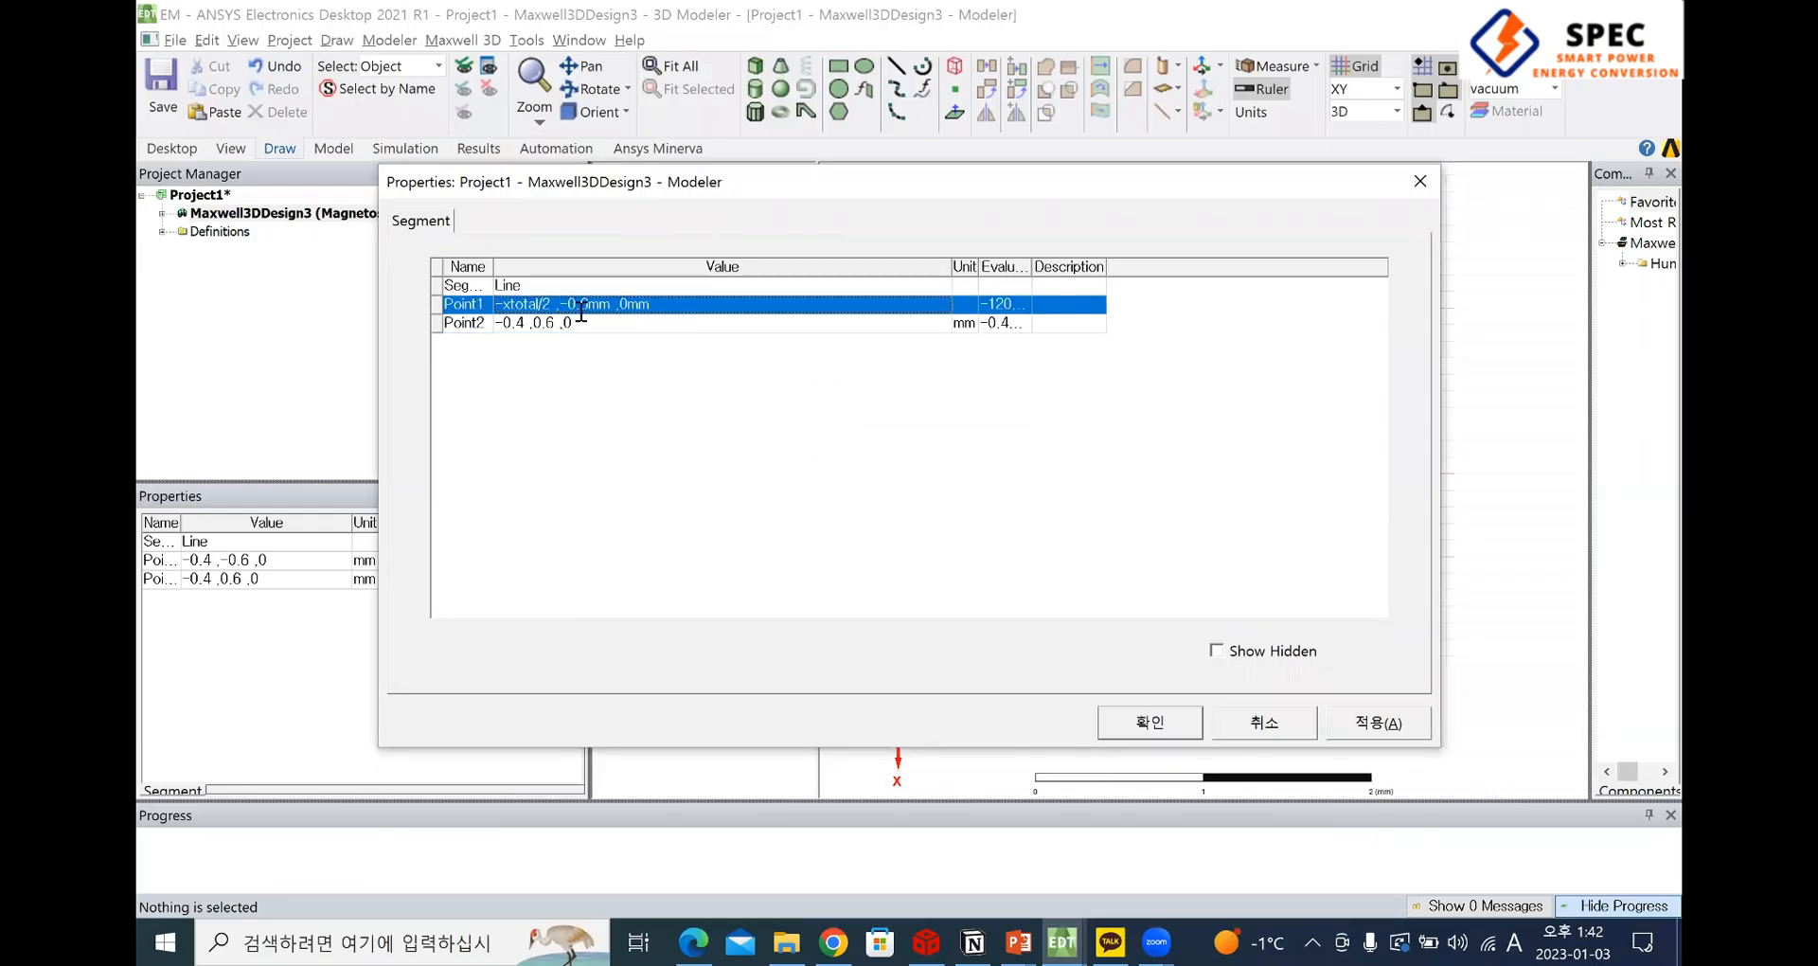
click(479, 324)
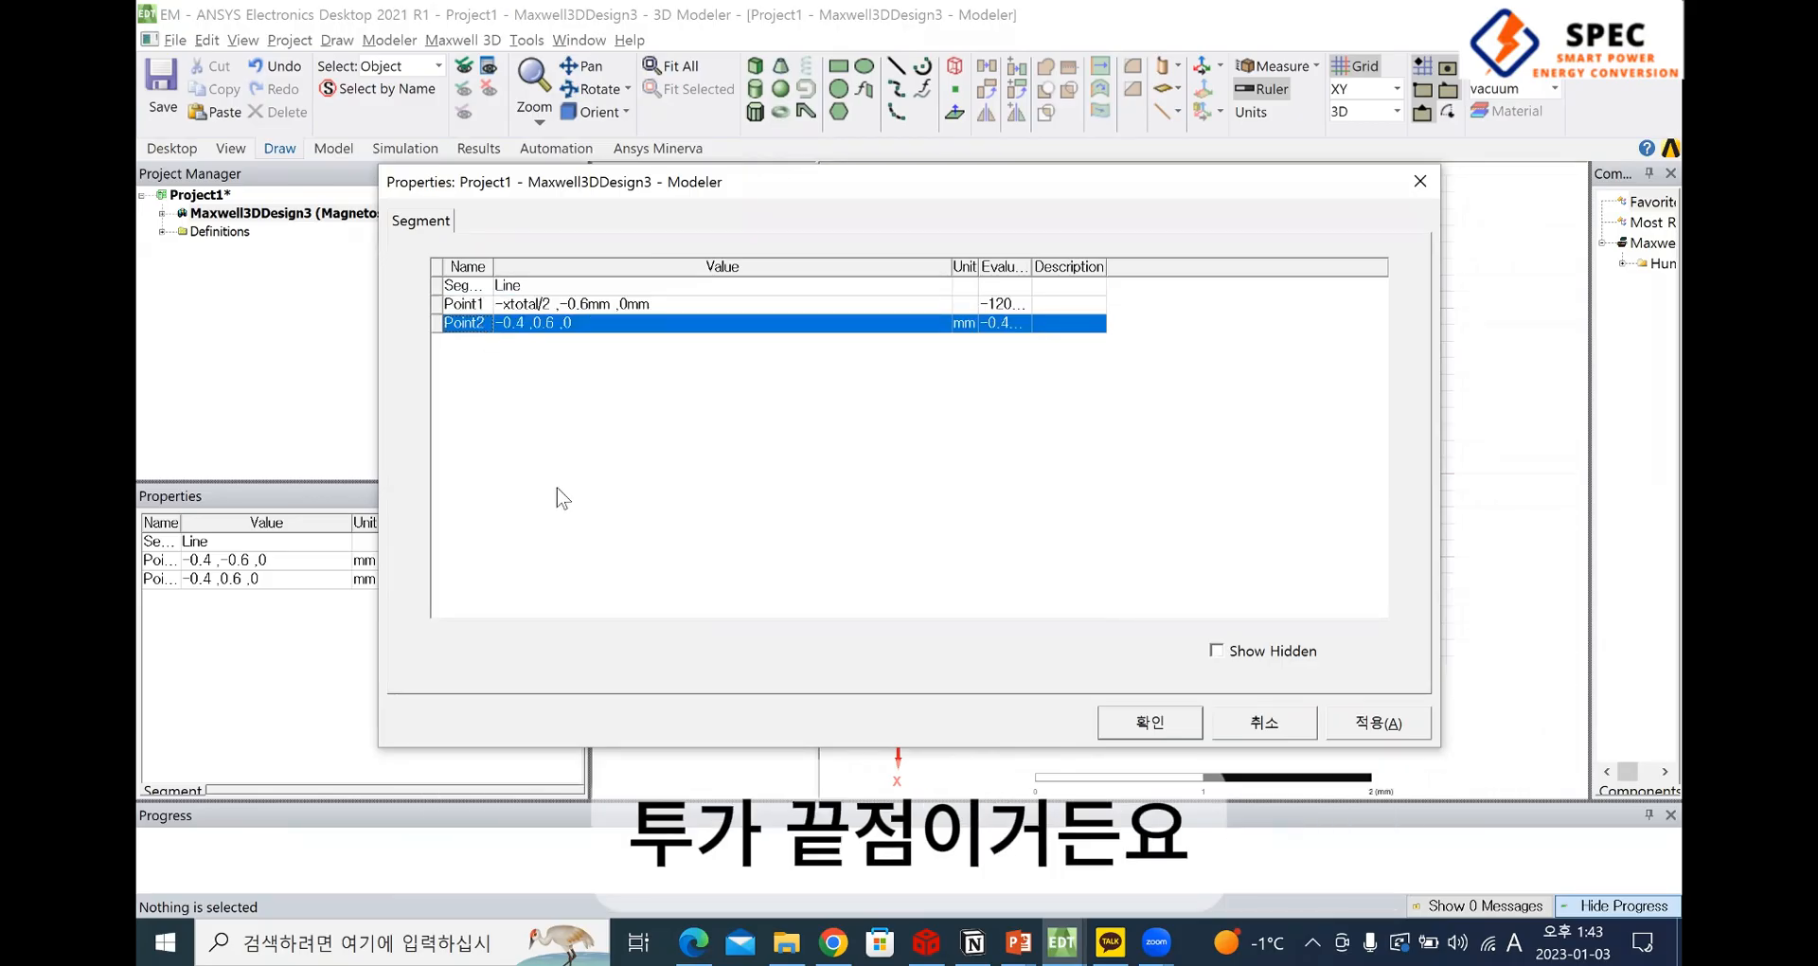
key(alt+Tab)
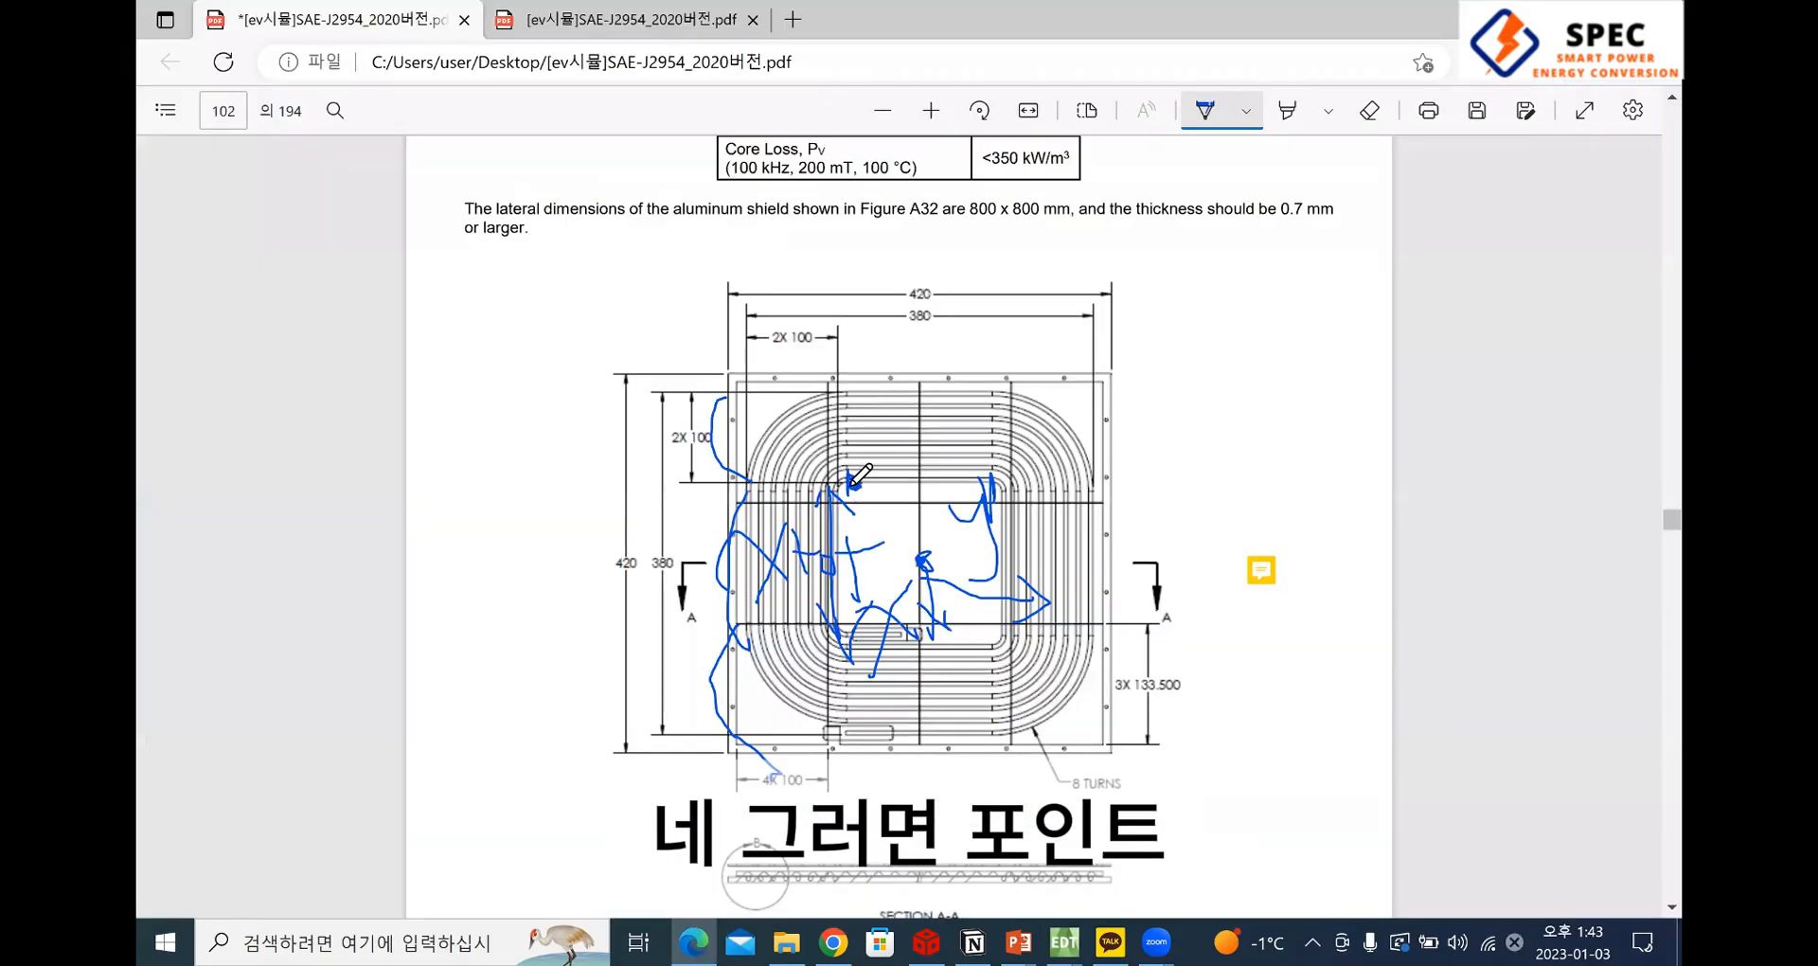
drag(849, 484, 855, 478)
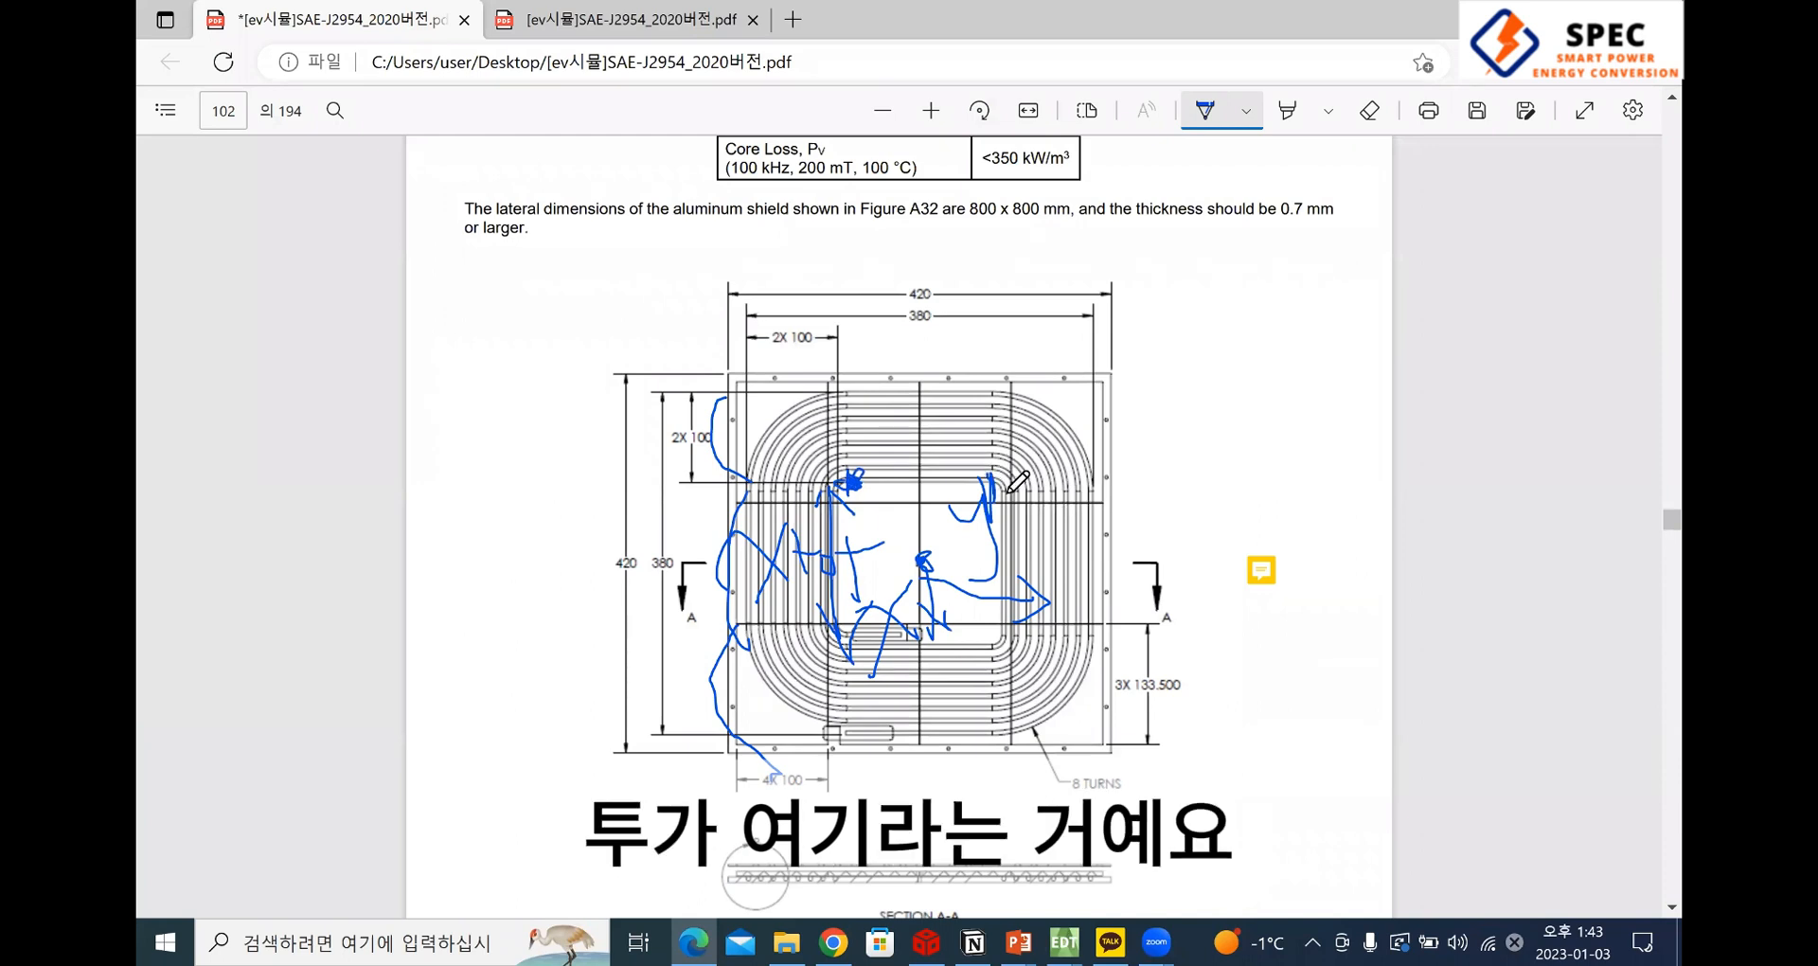
mouse_move(1006, 492)
mouse_down()
mouse_move(984, 485)
mouse_move(998, 477)
mouse_up()
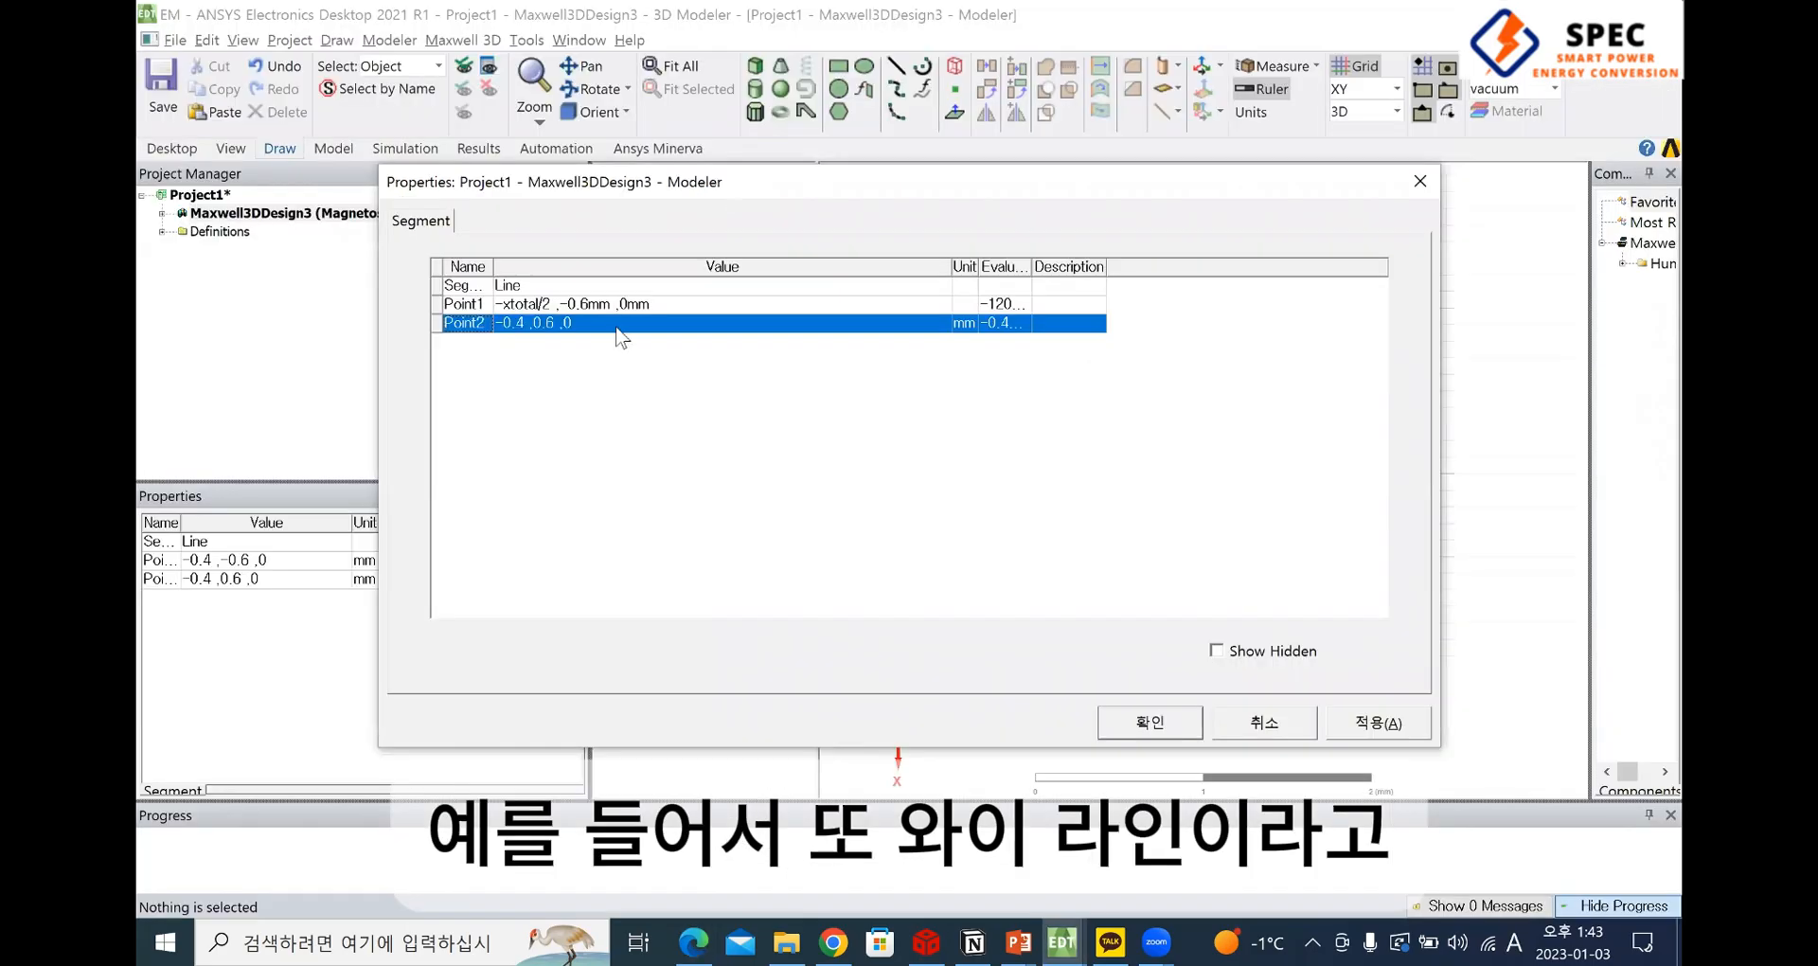
In ANSYS Electronics Desktop, set Point1's Y coordinate to -yline/2 and define the variable yline with the value 140
double_click(516, 304)
text(-xtotal/2 ,-0.6mm ,0mm)
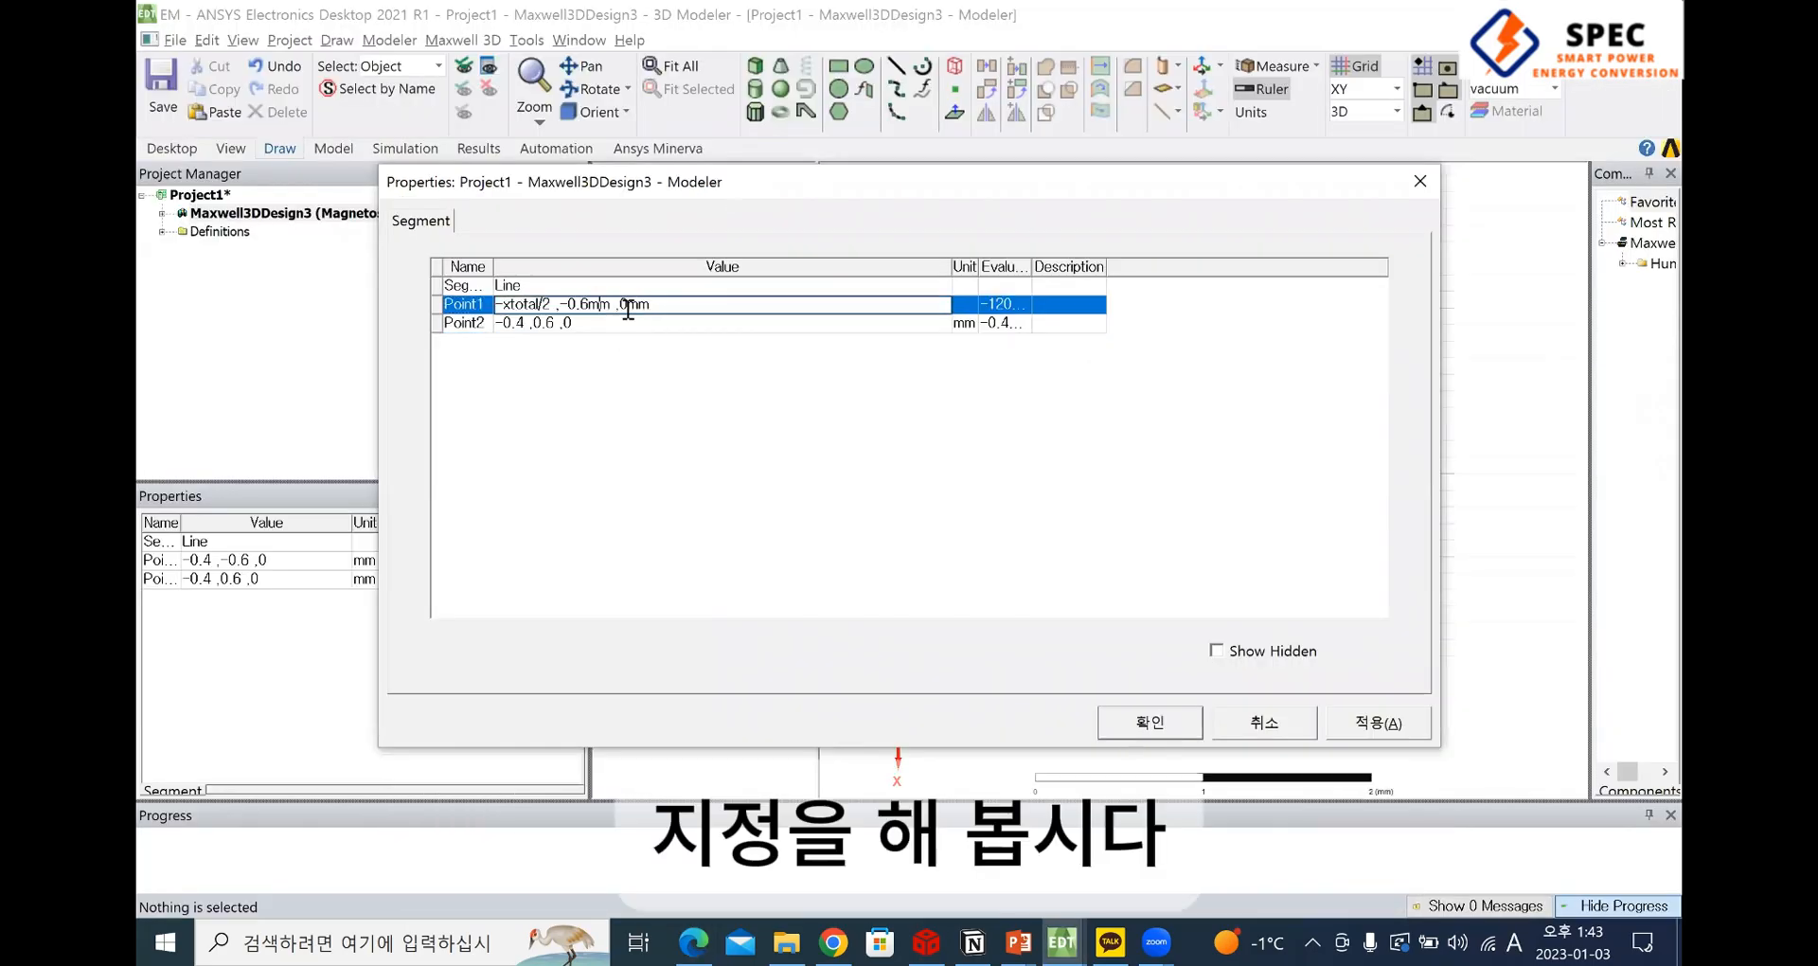
double_click(562, 303)
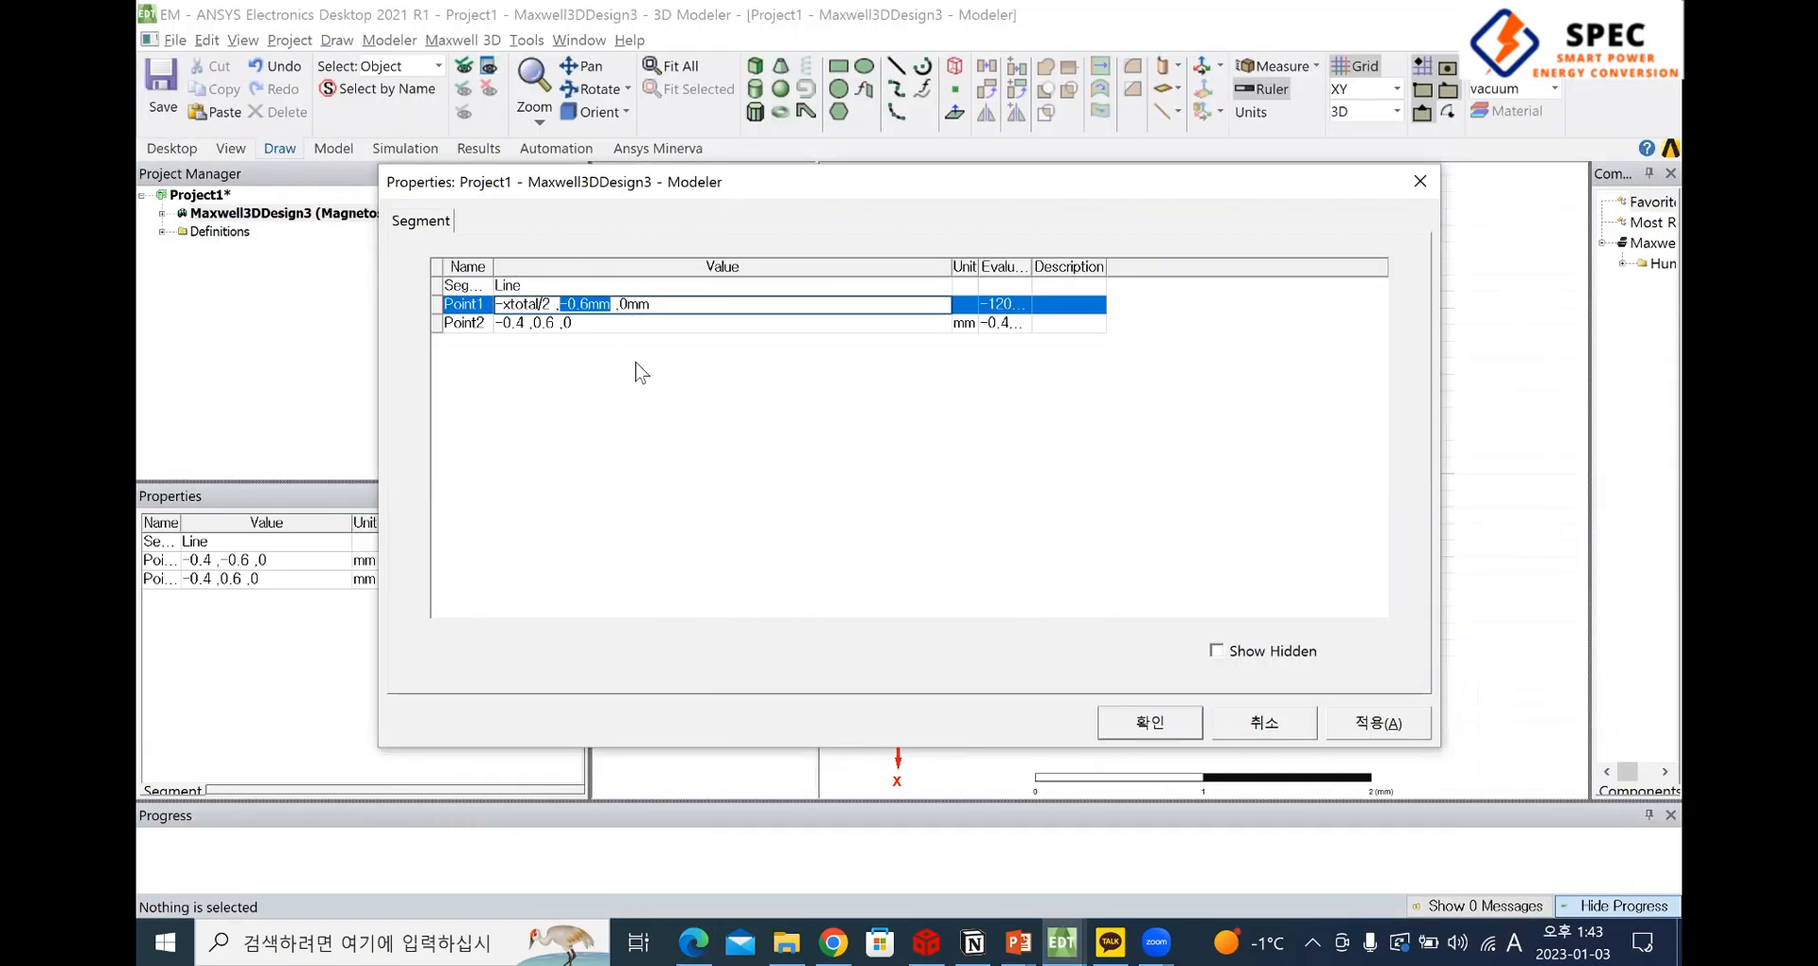
text(-y)
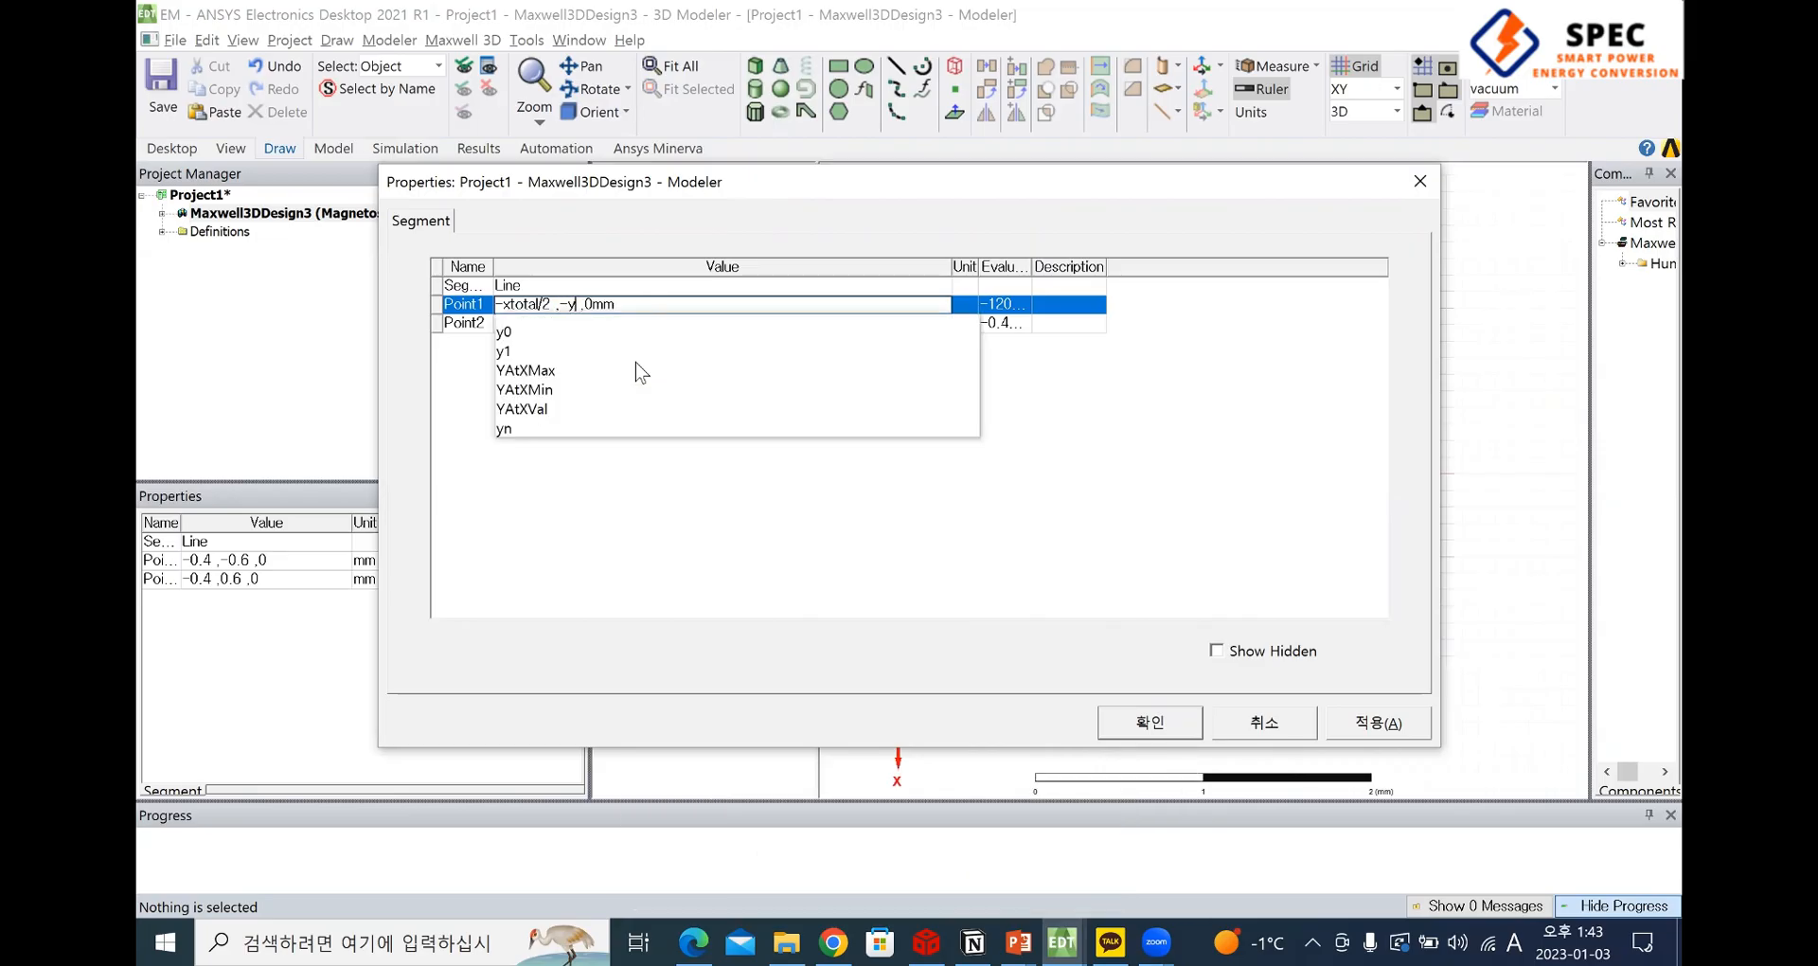
text(1)
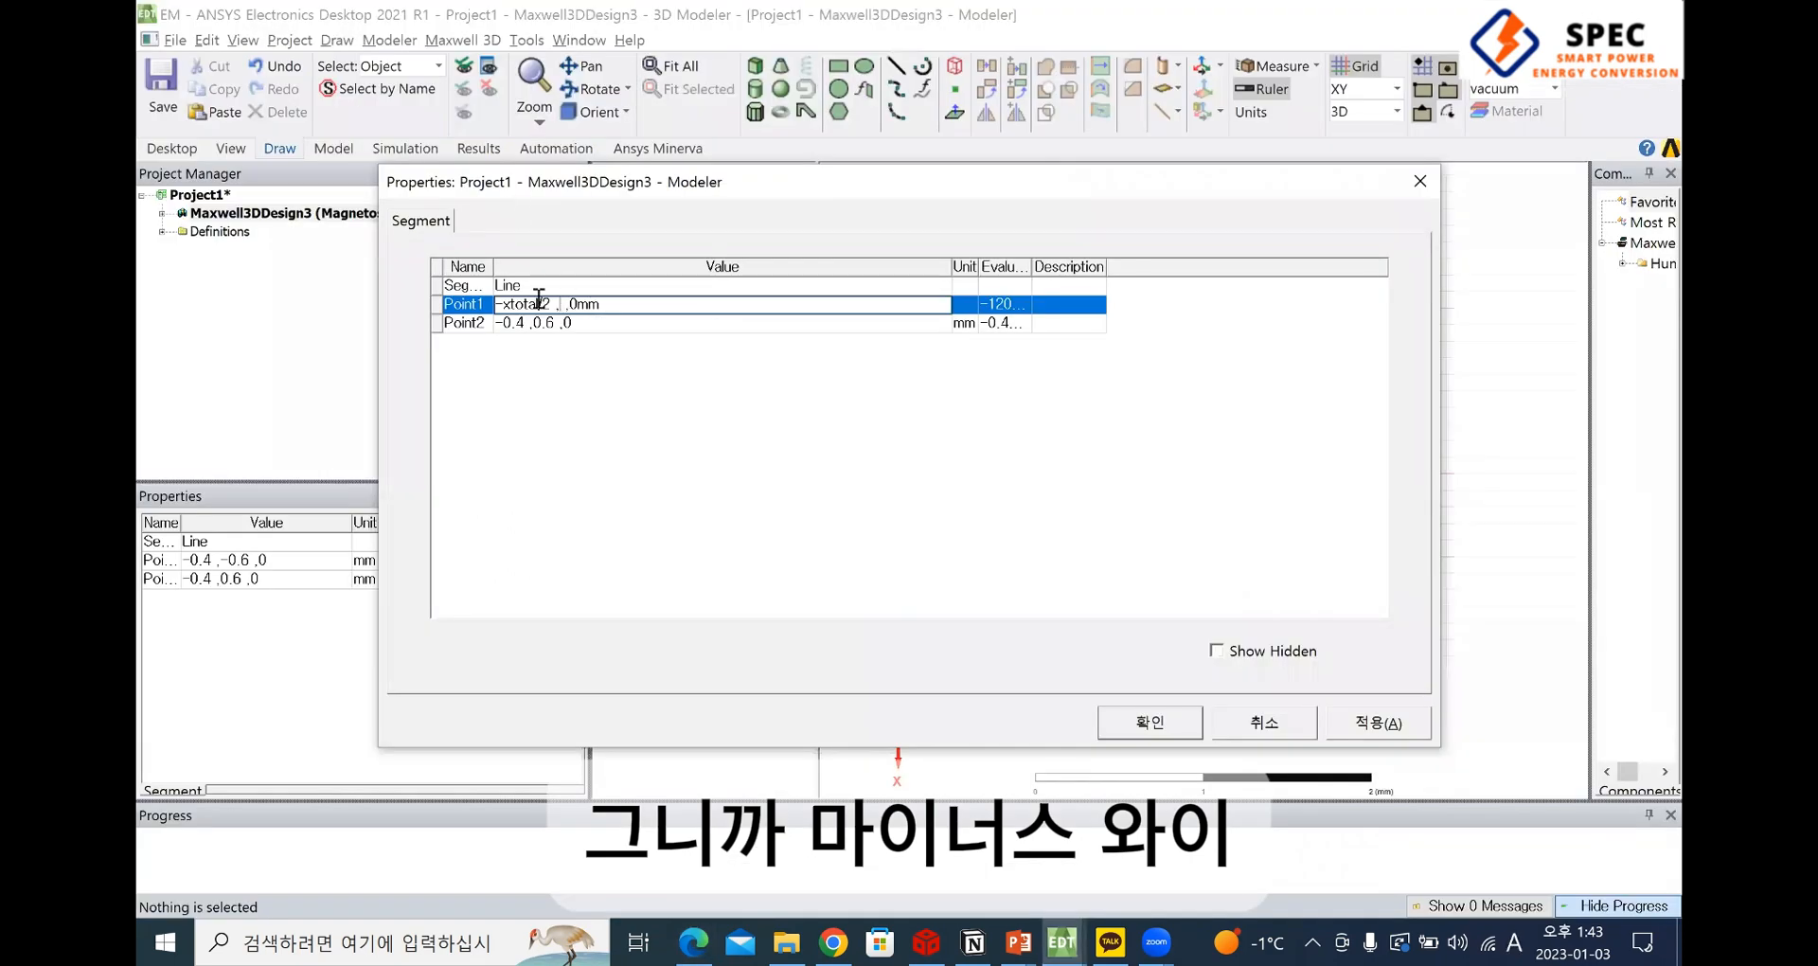
text(yline)
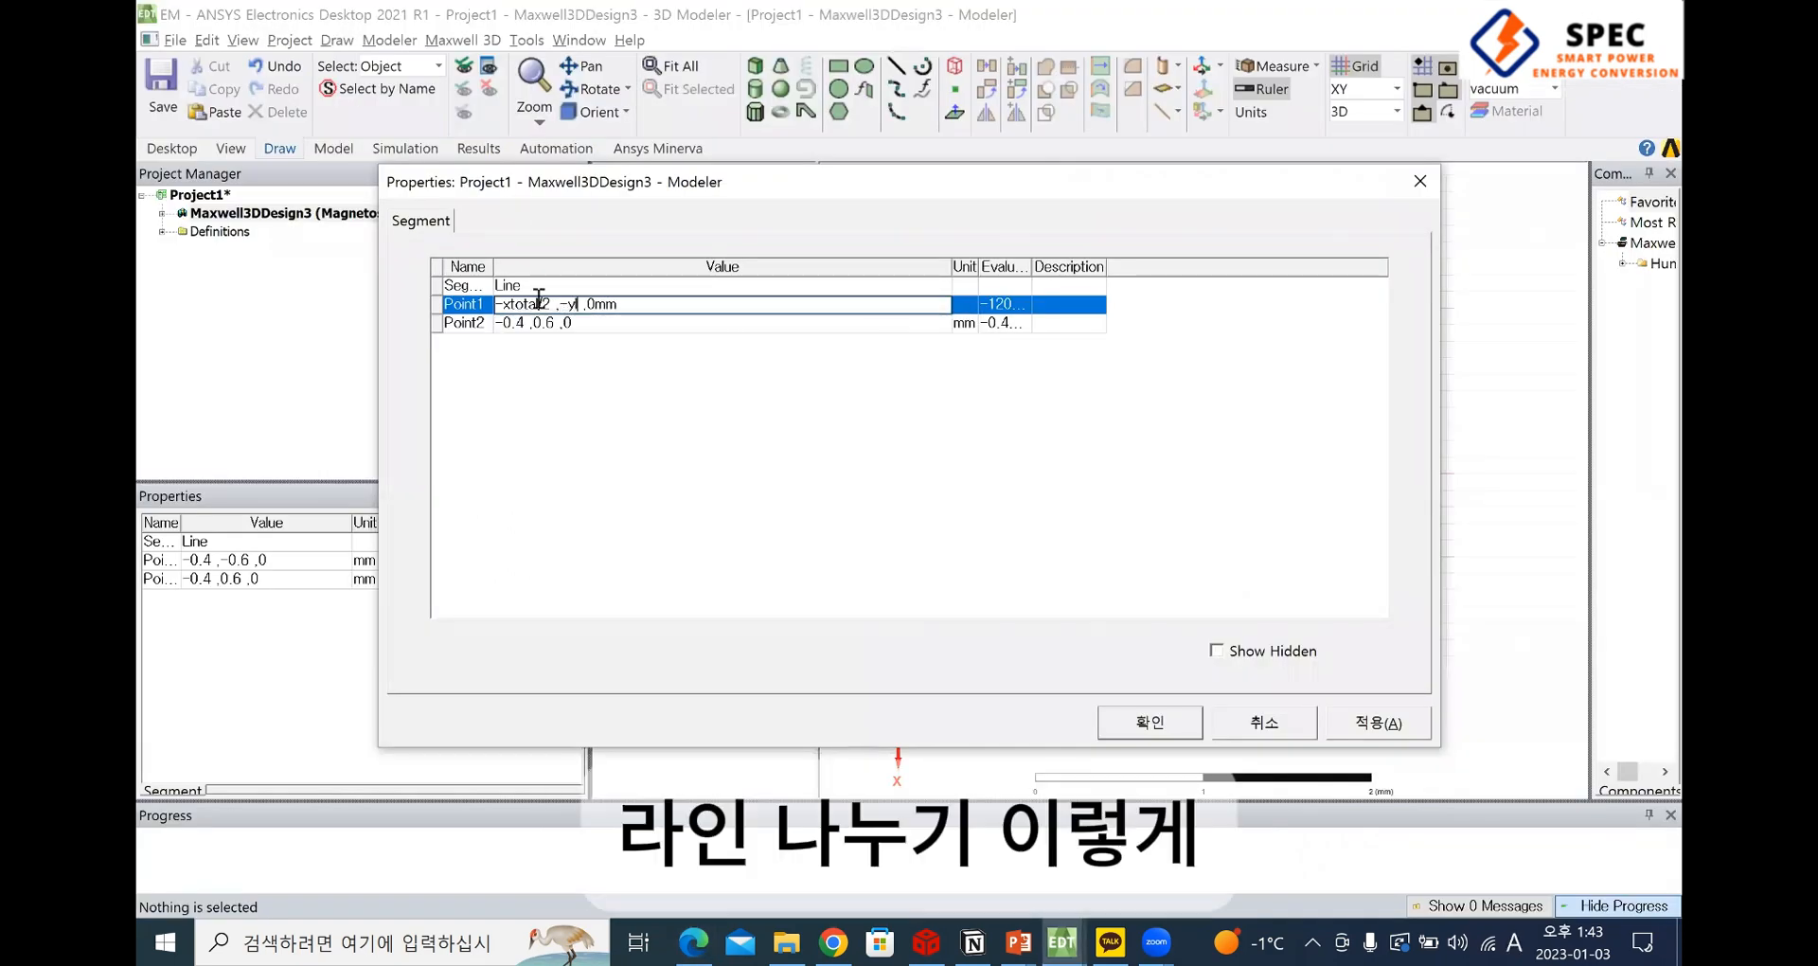
text(/2)
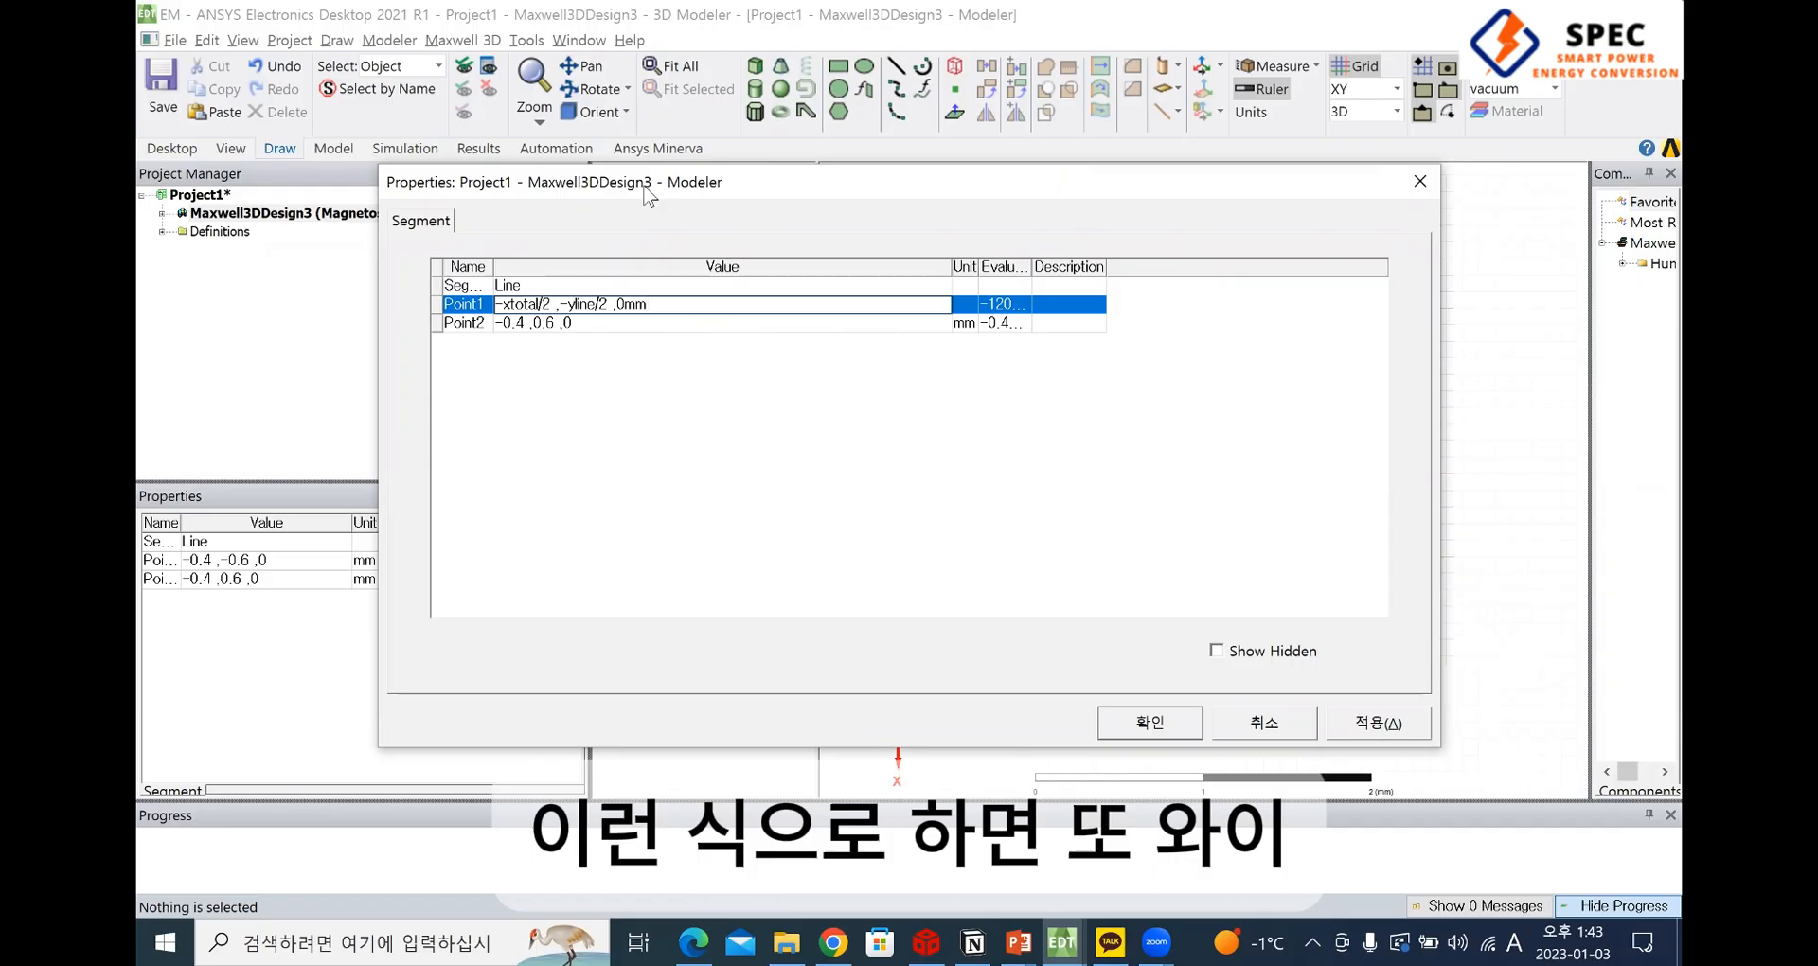
key(Return)
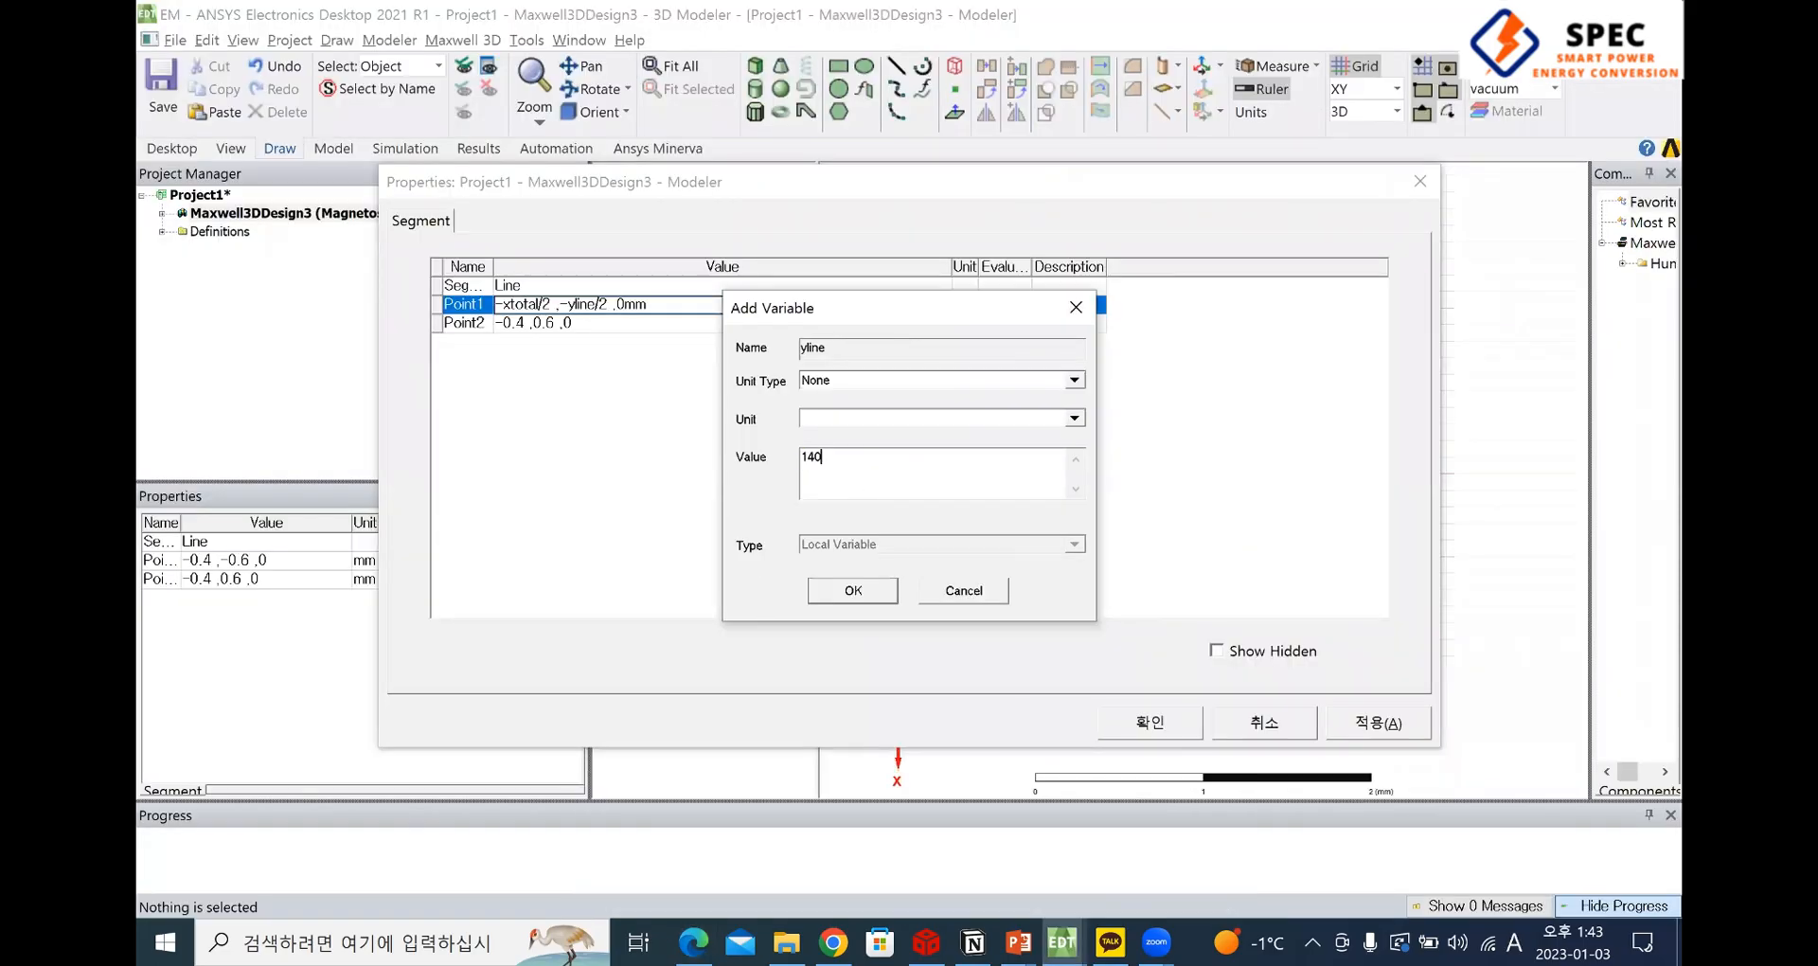
key(Return)
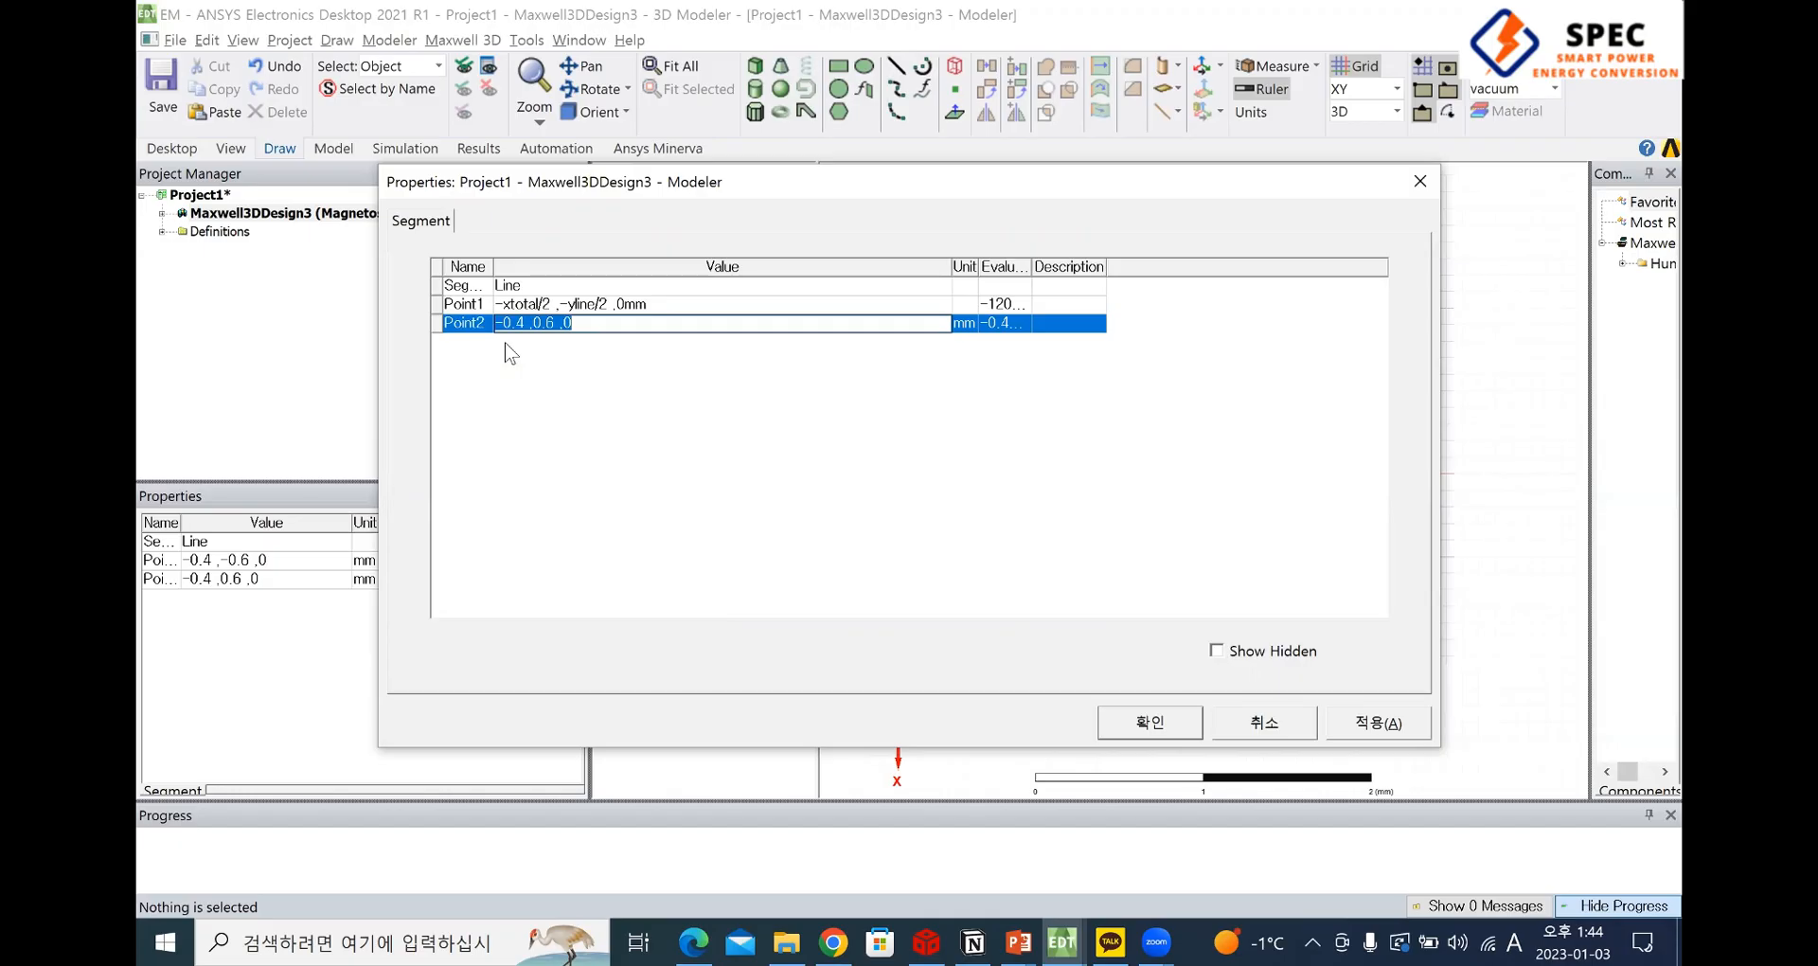
Set the line's Point2 coordinates to -xtotal/2, yline/2, 0, checking the shared X position in the PDF drawing
text(-)
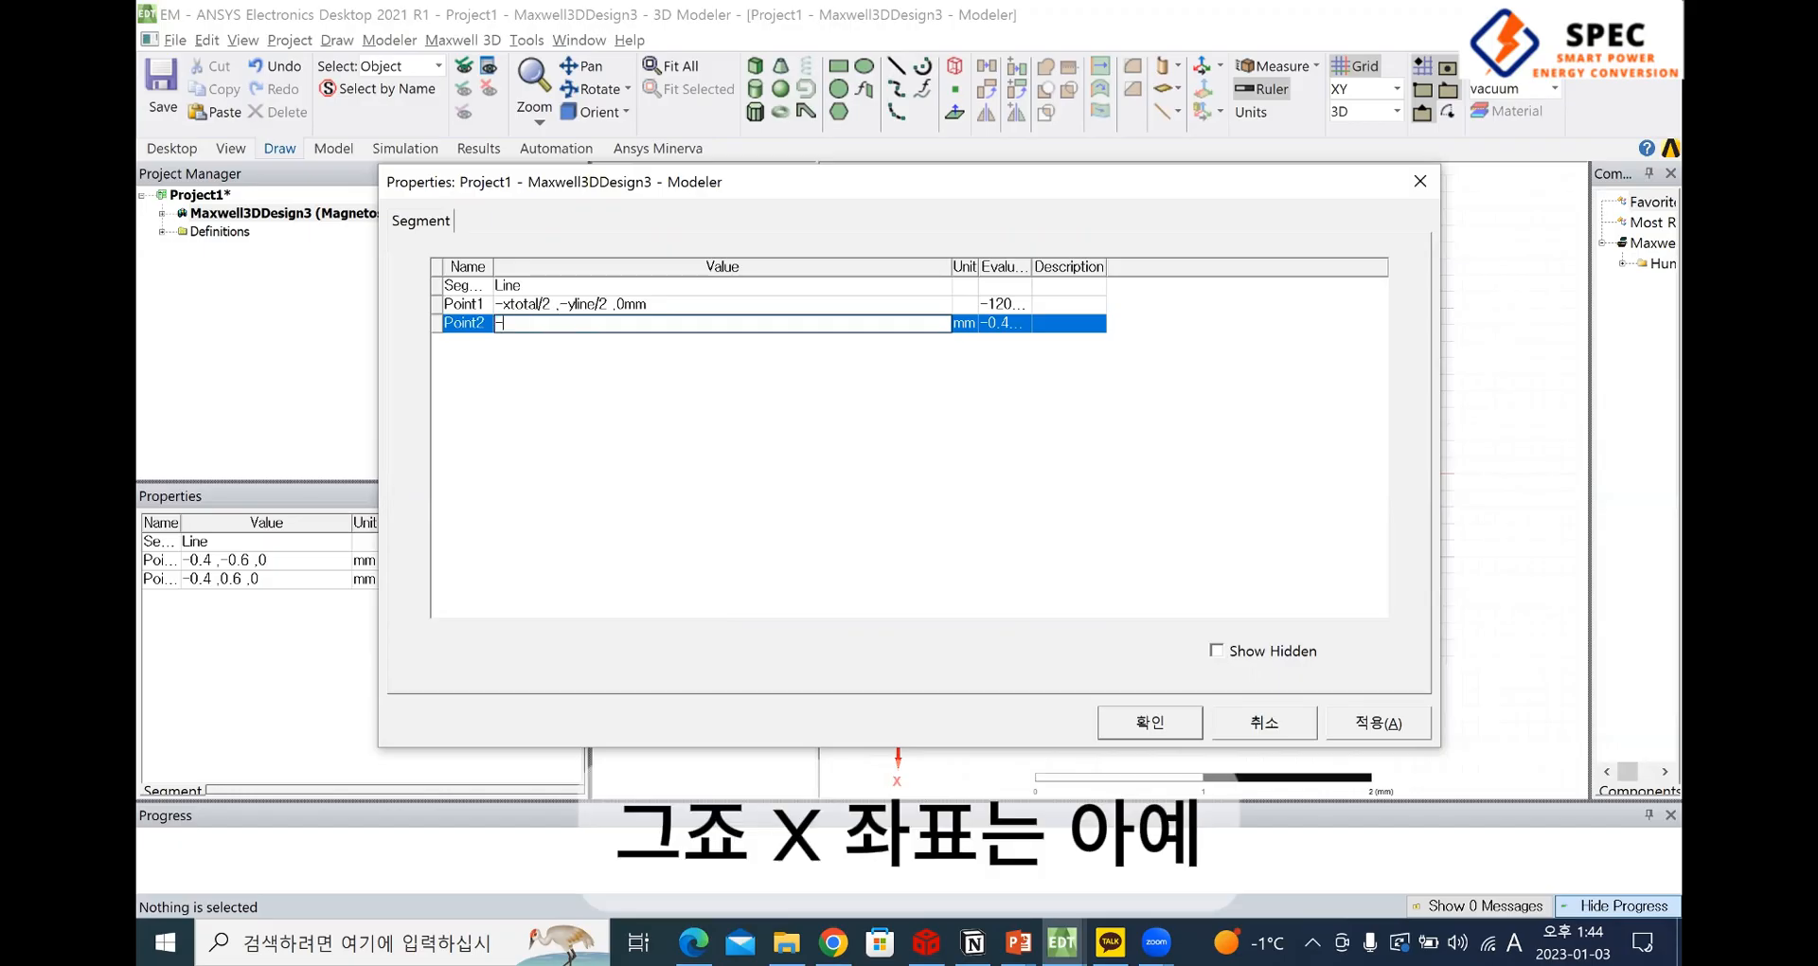
text(xtt)
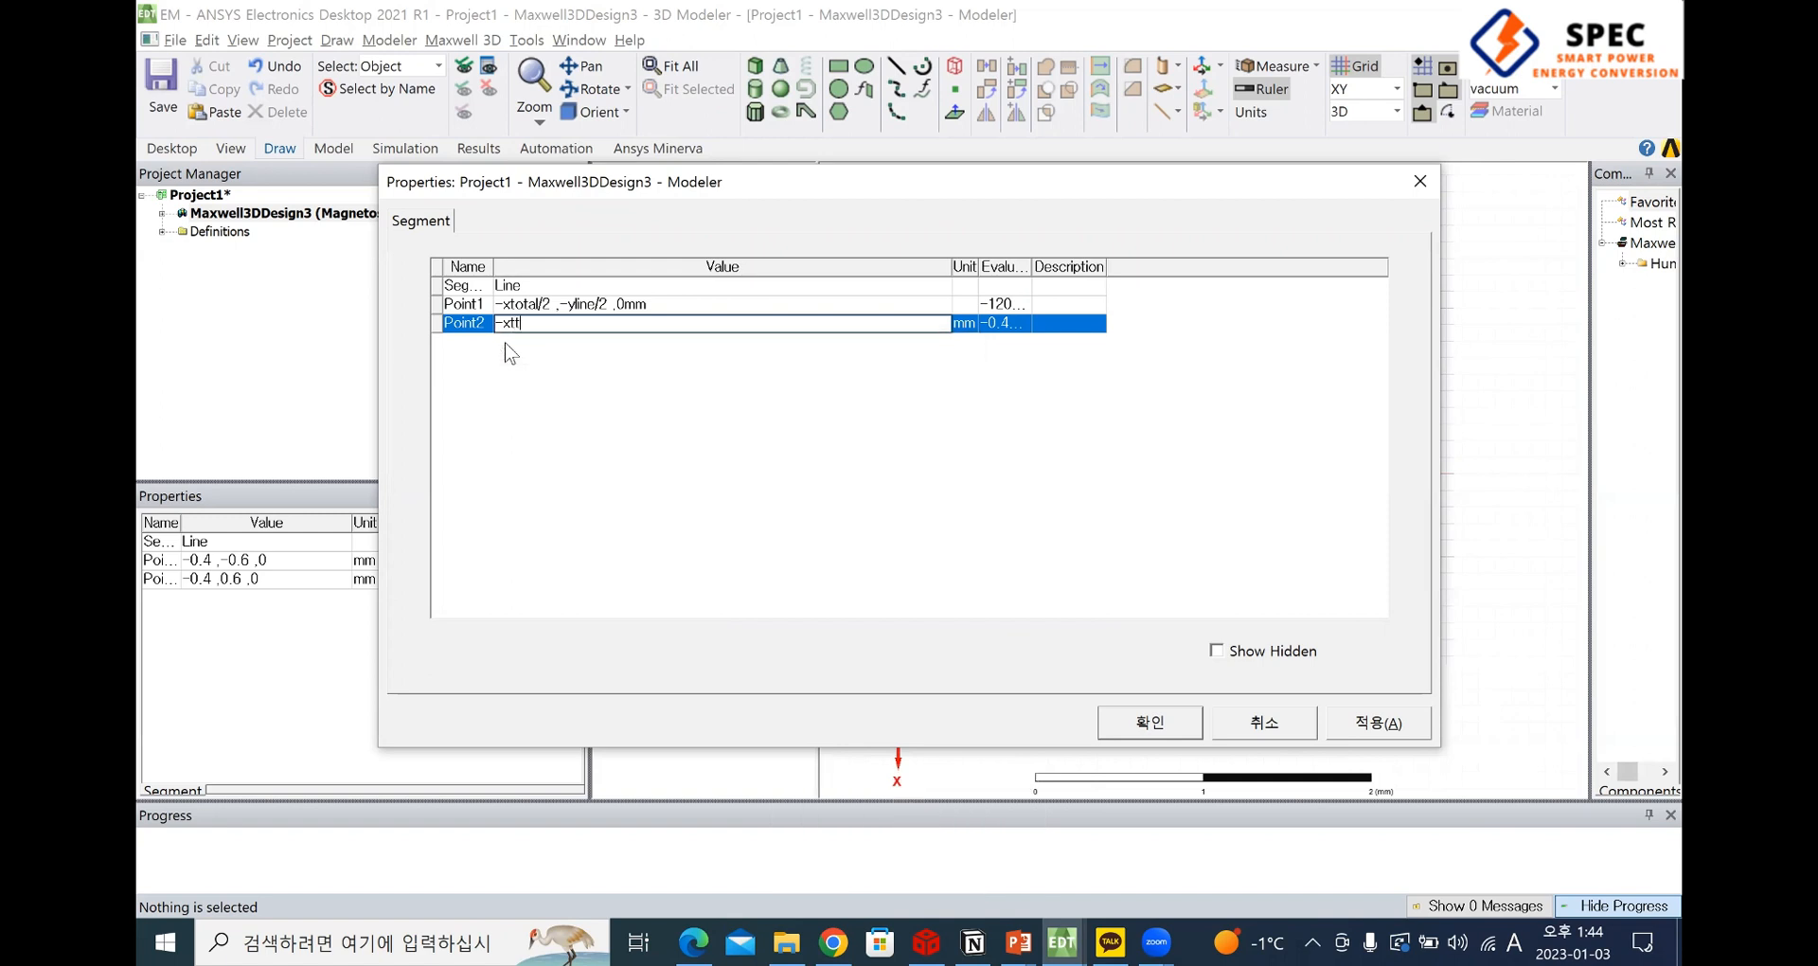
key(BackSpace)
text(otal/2)
key(alt+Tab)
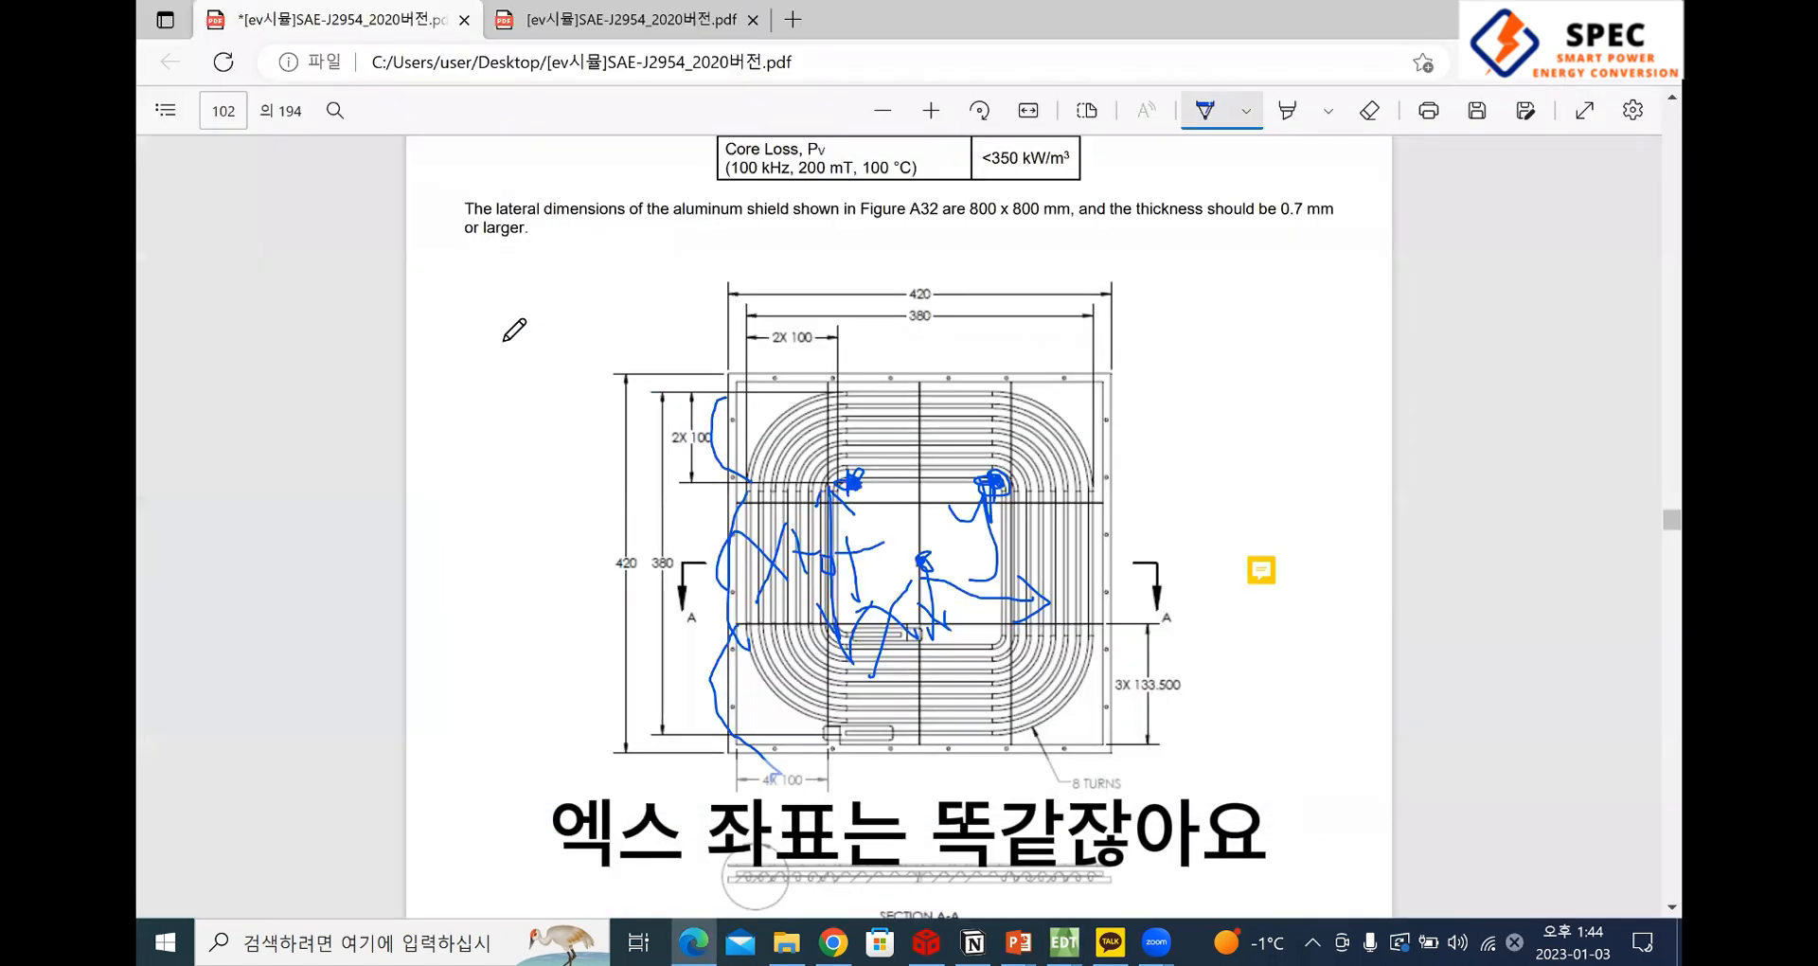
key(alt+Tab)
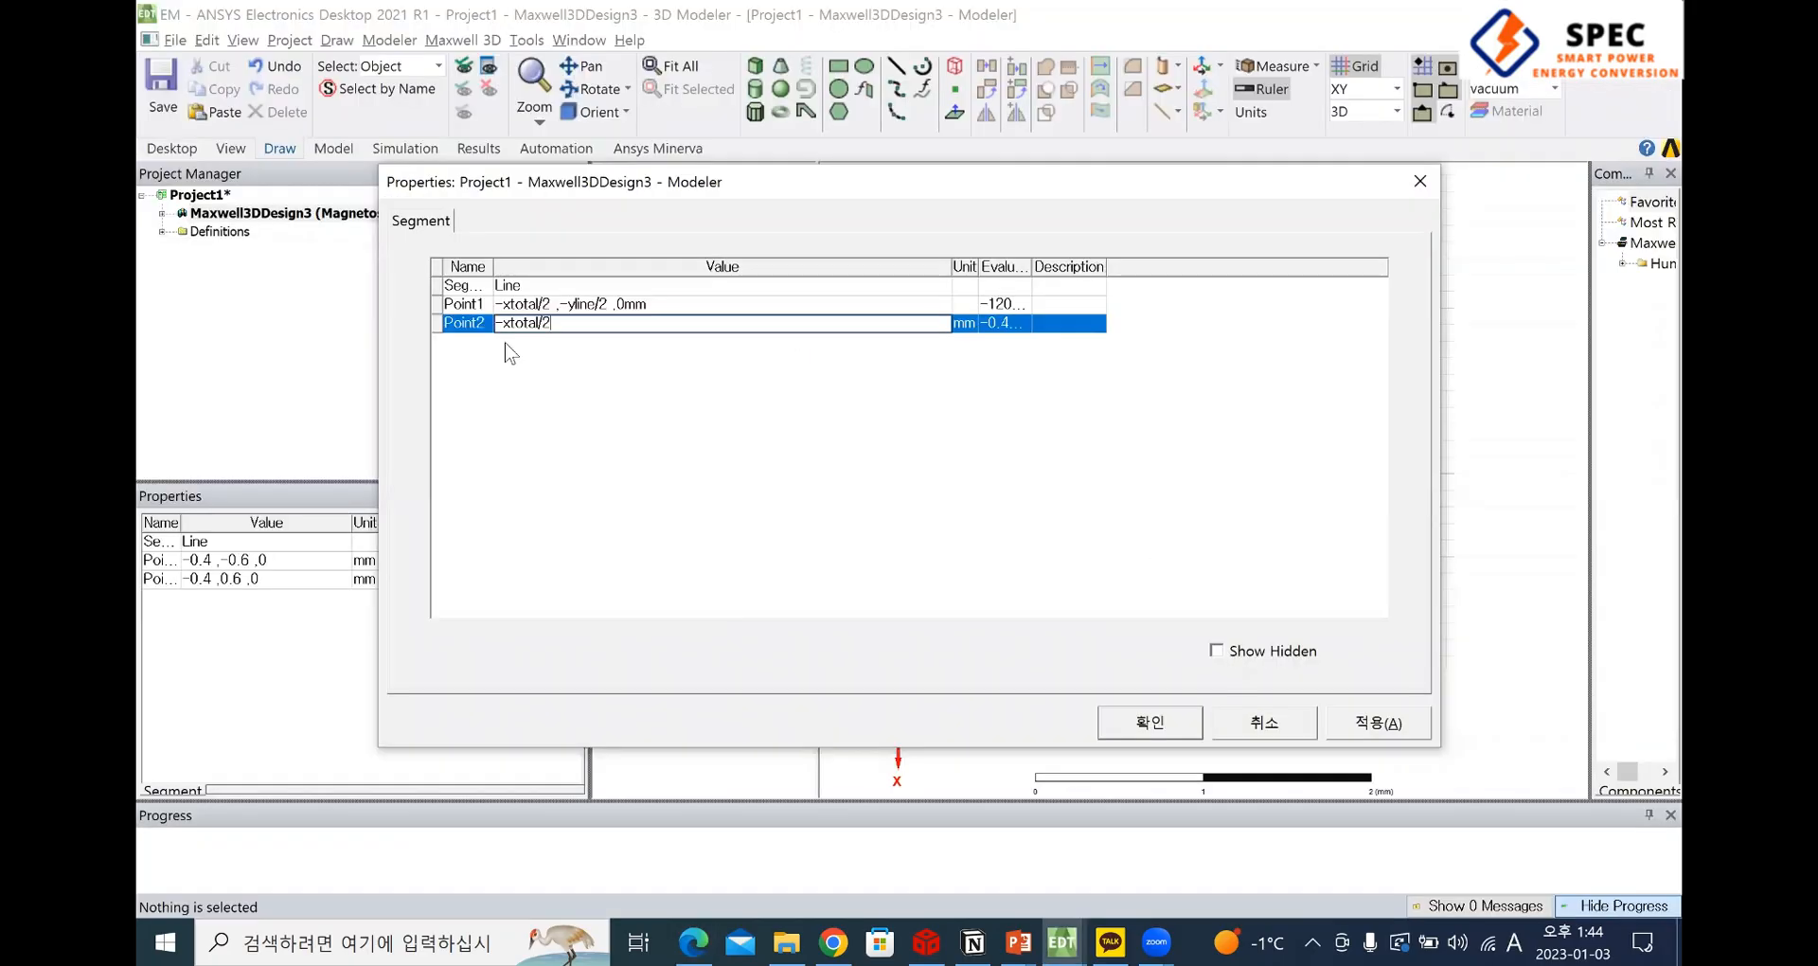
text(, )
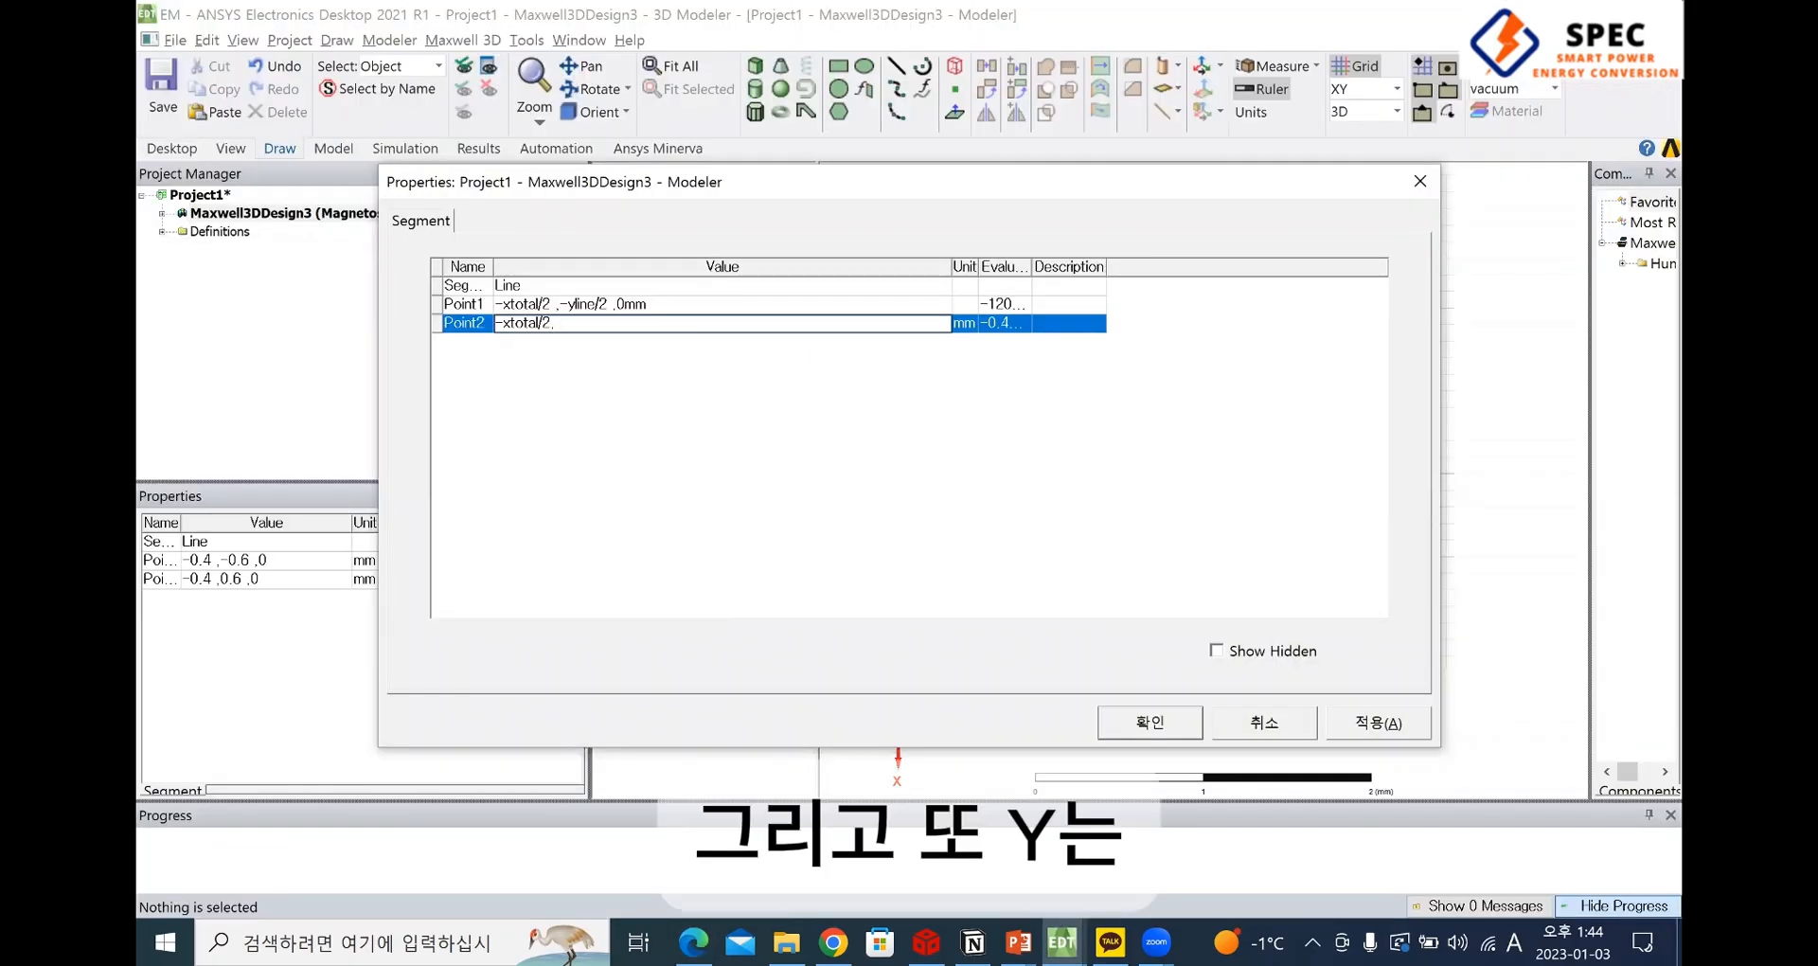
text(yline)
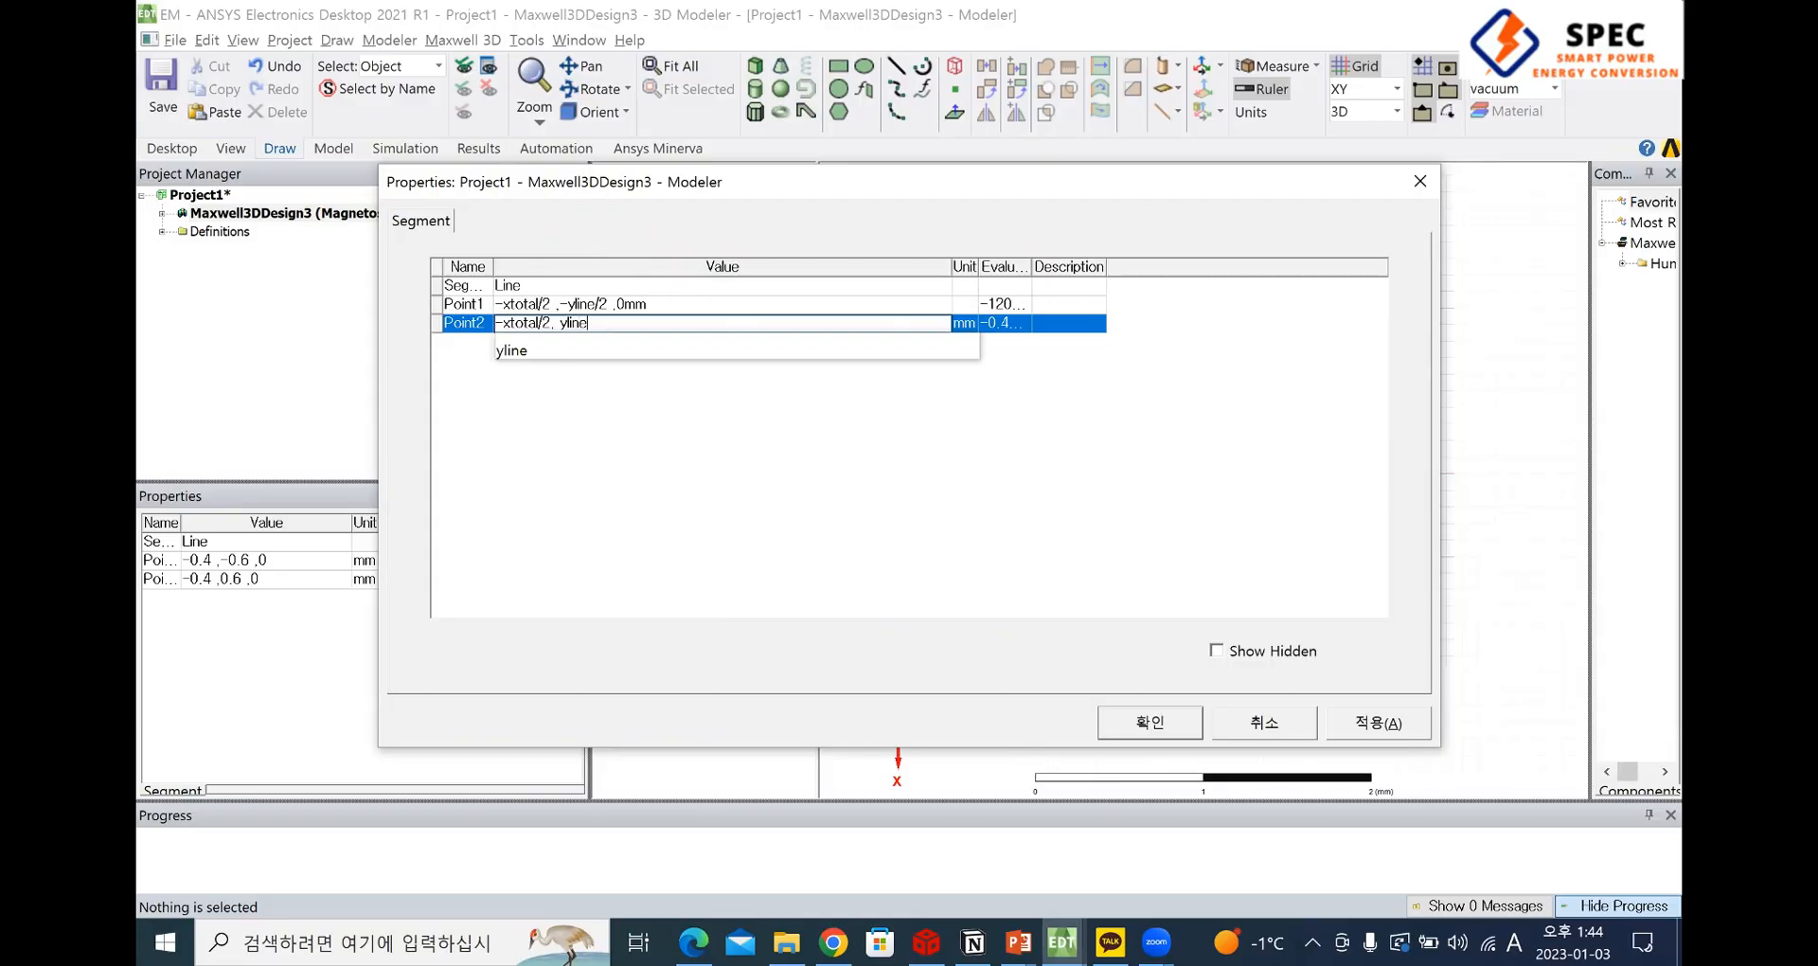
text(/2)
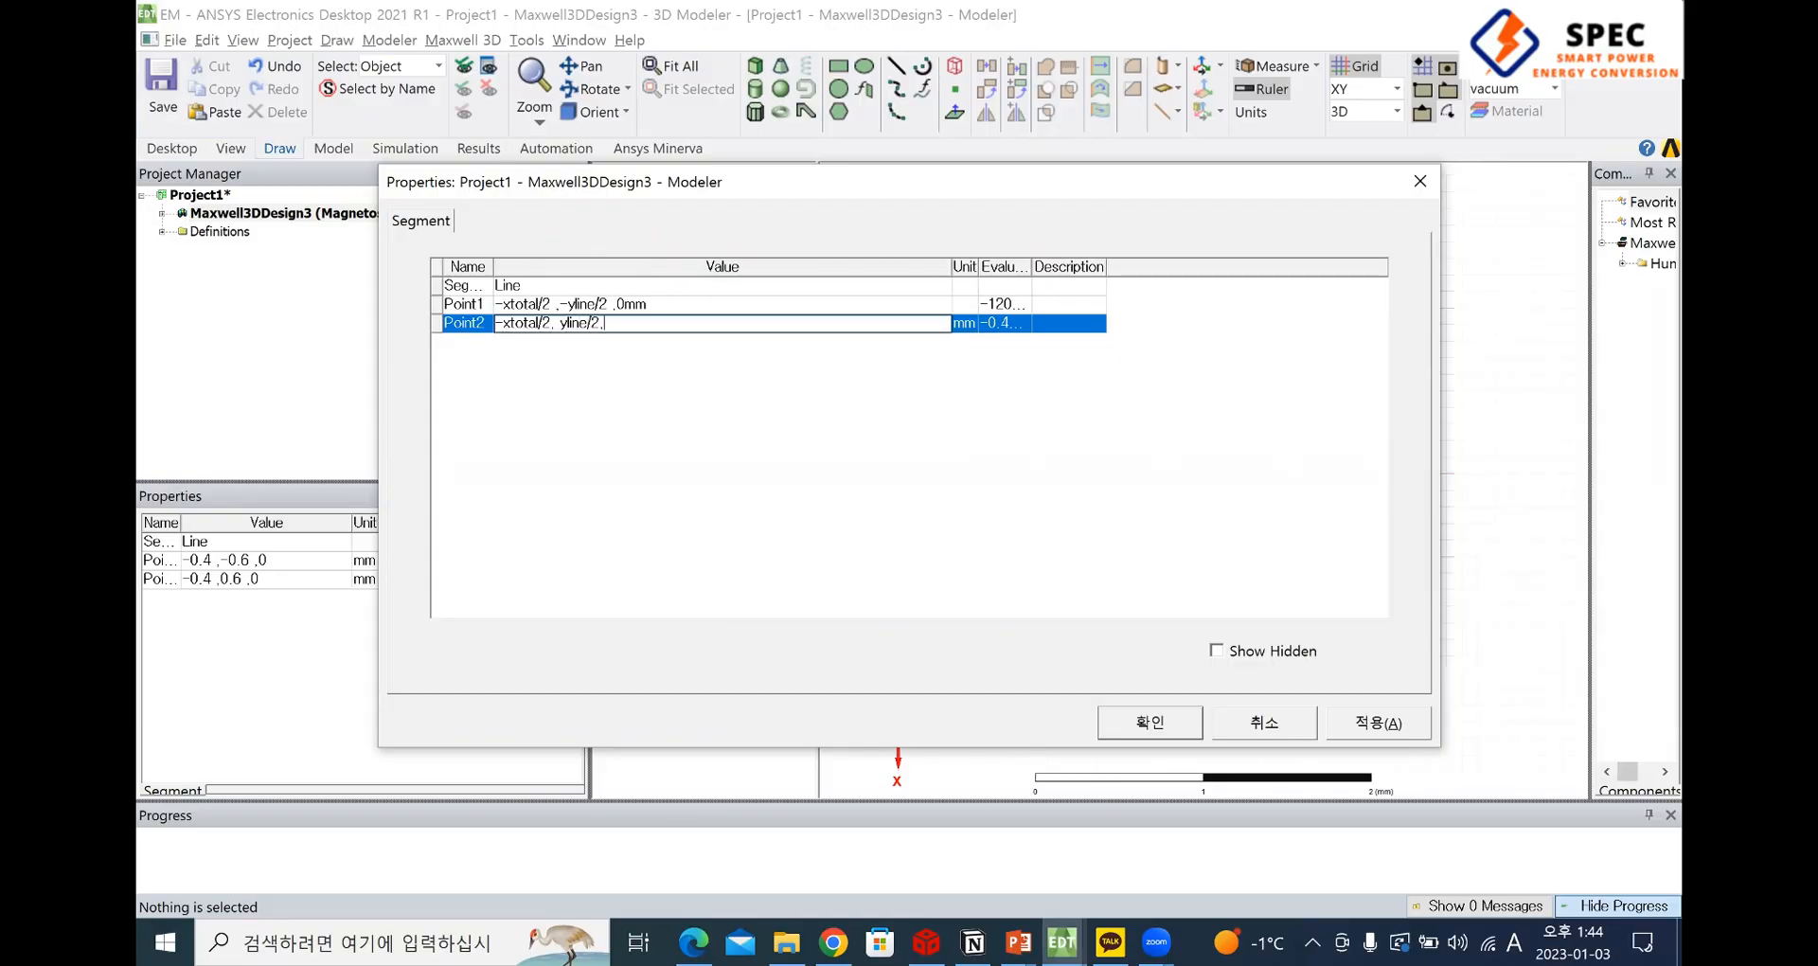
text(, p)
key(BackSpace)
text(0mm)
click(509, 352)
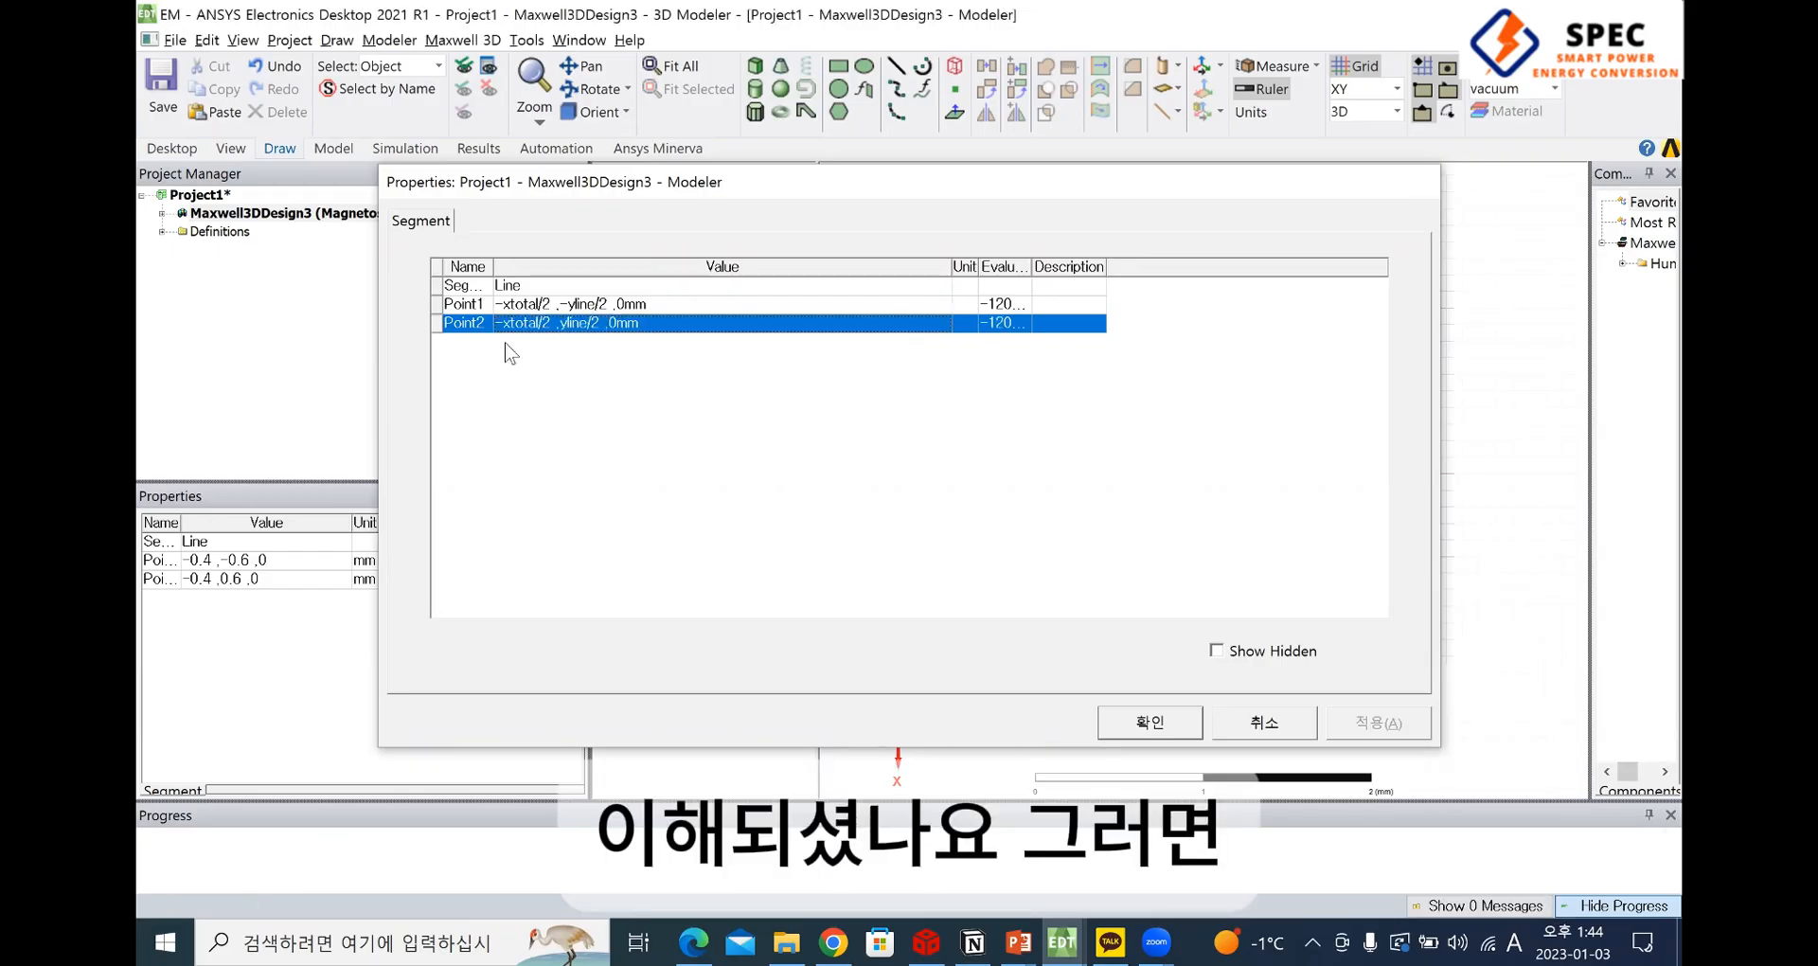
Confirm the line's parameterized endpoints and compare the line's position relative to the origin with the coil in the PDF drawing
key(Return)
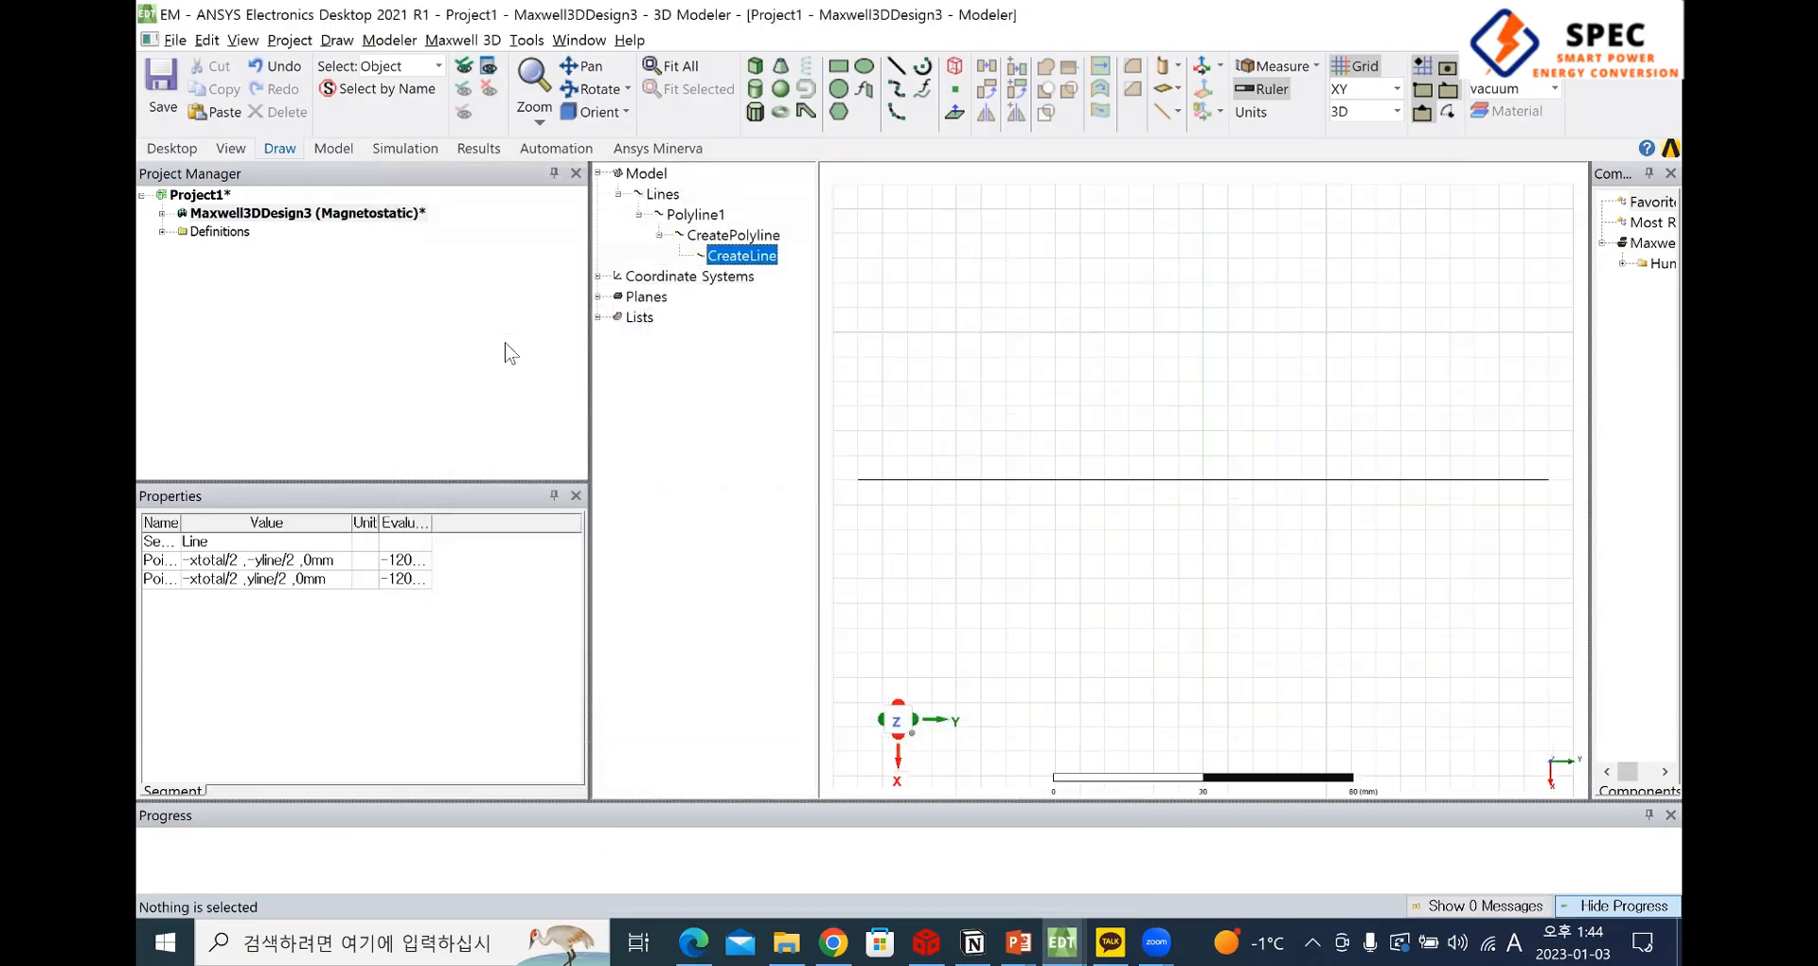
scroll(1311, 424, down, 5)
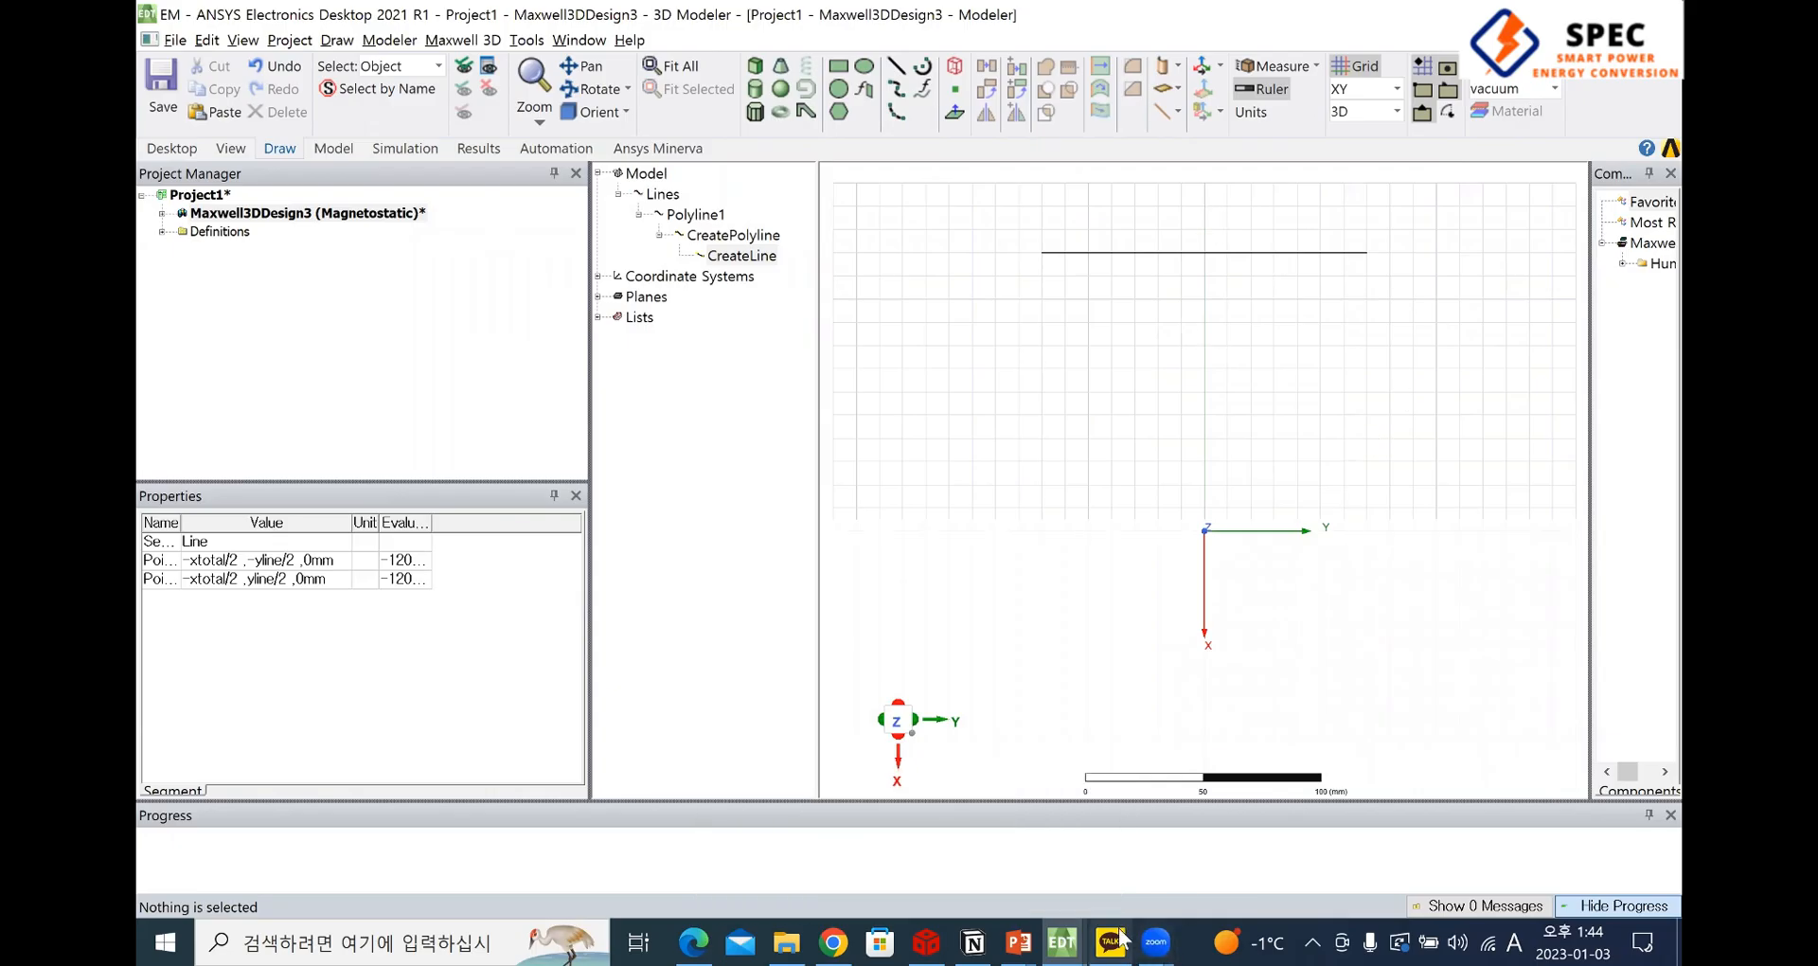
mouse_move(1062, 942)
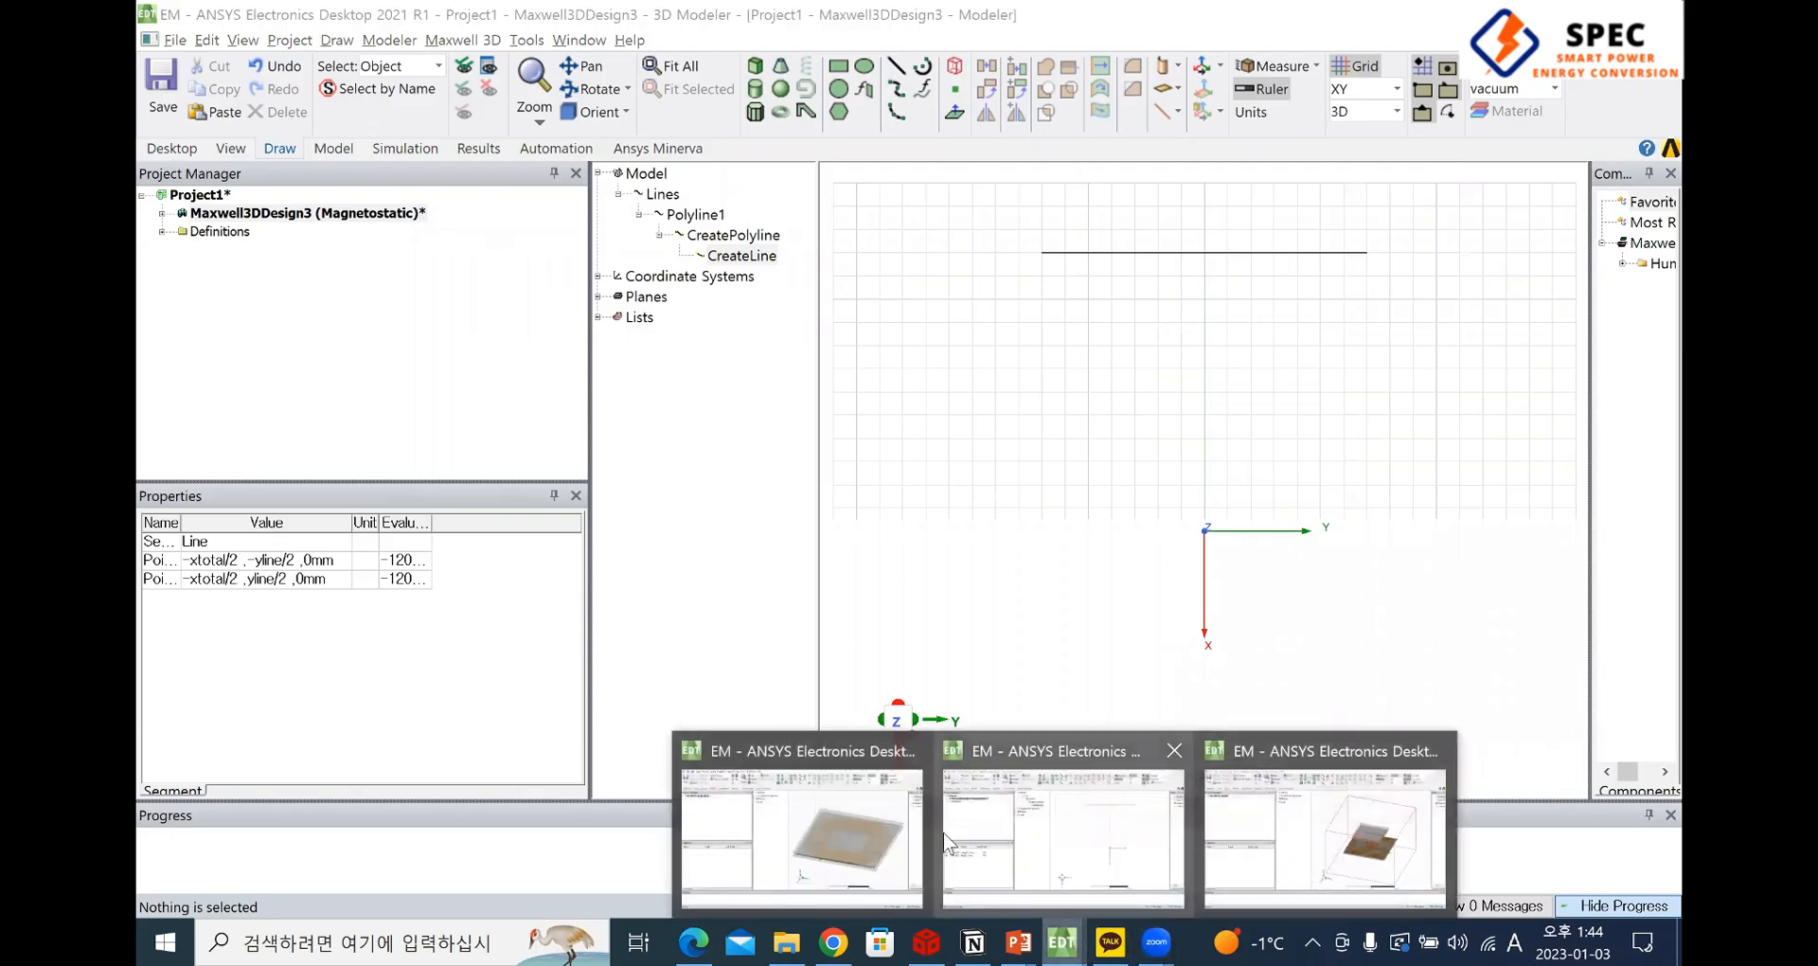
click(1145, 914)
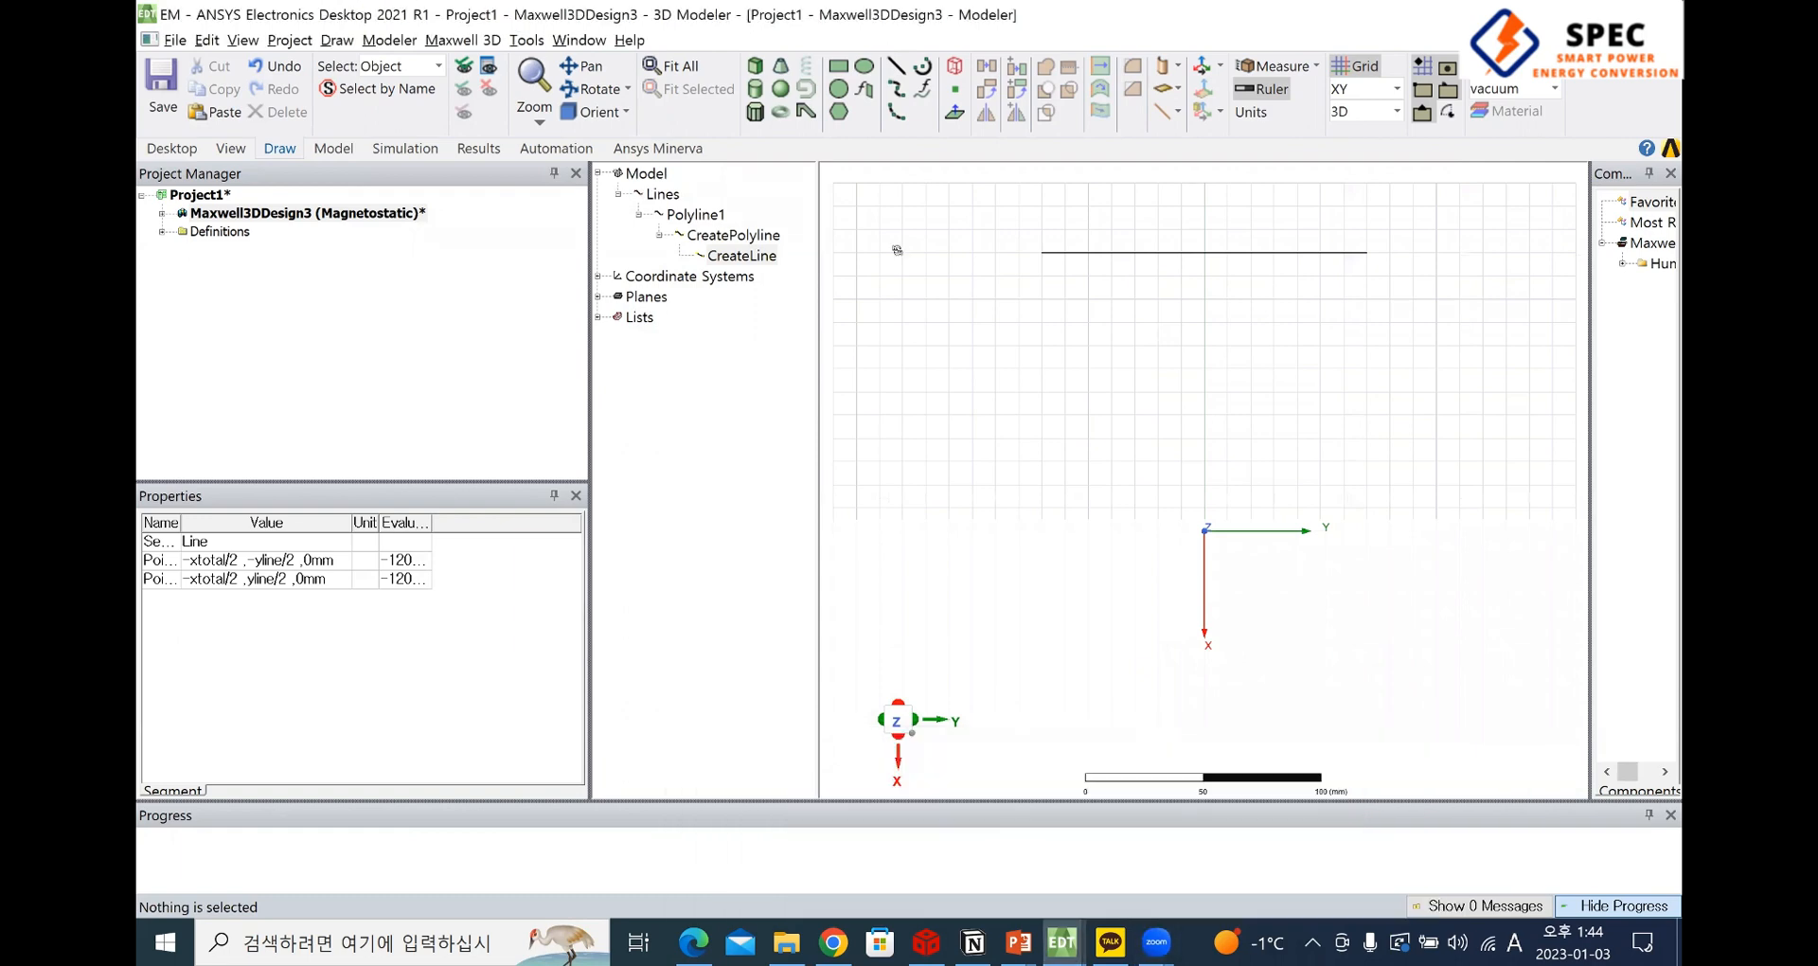
key(alt+Tab)
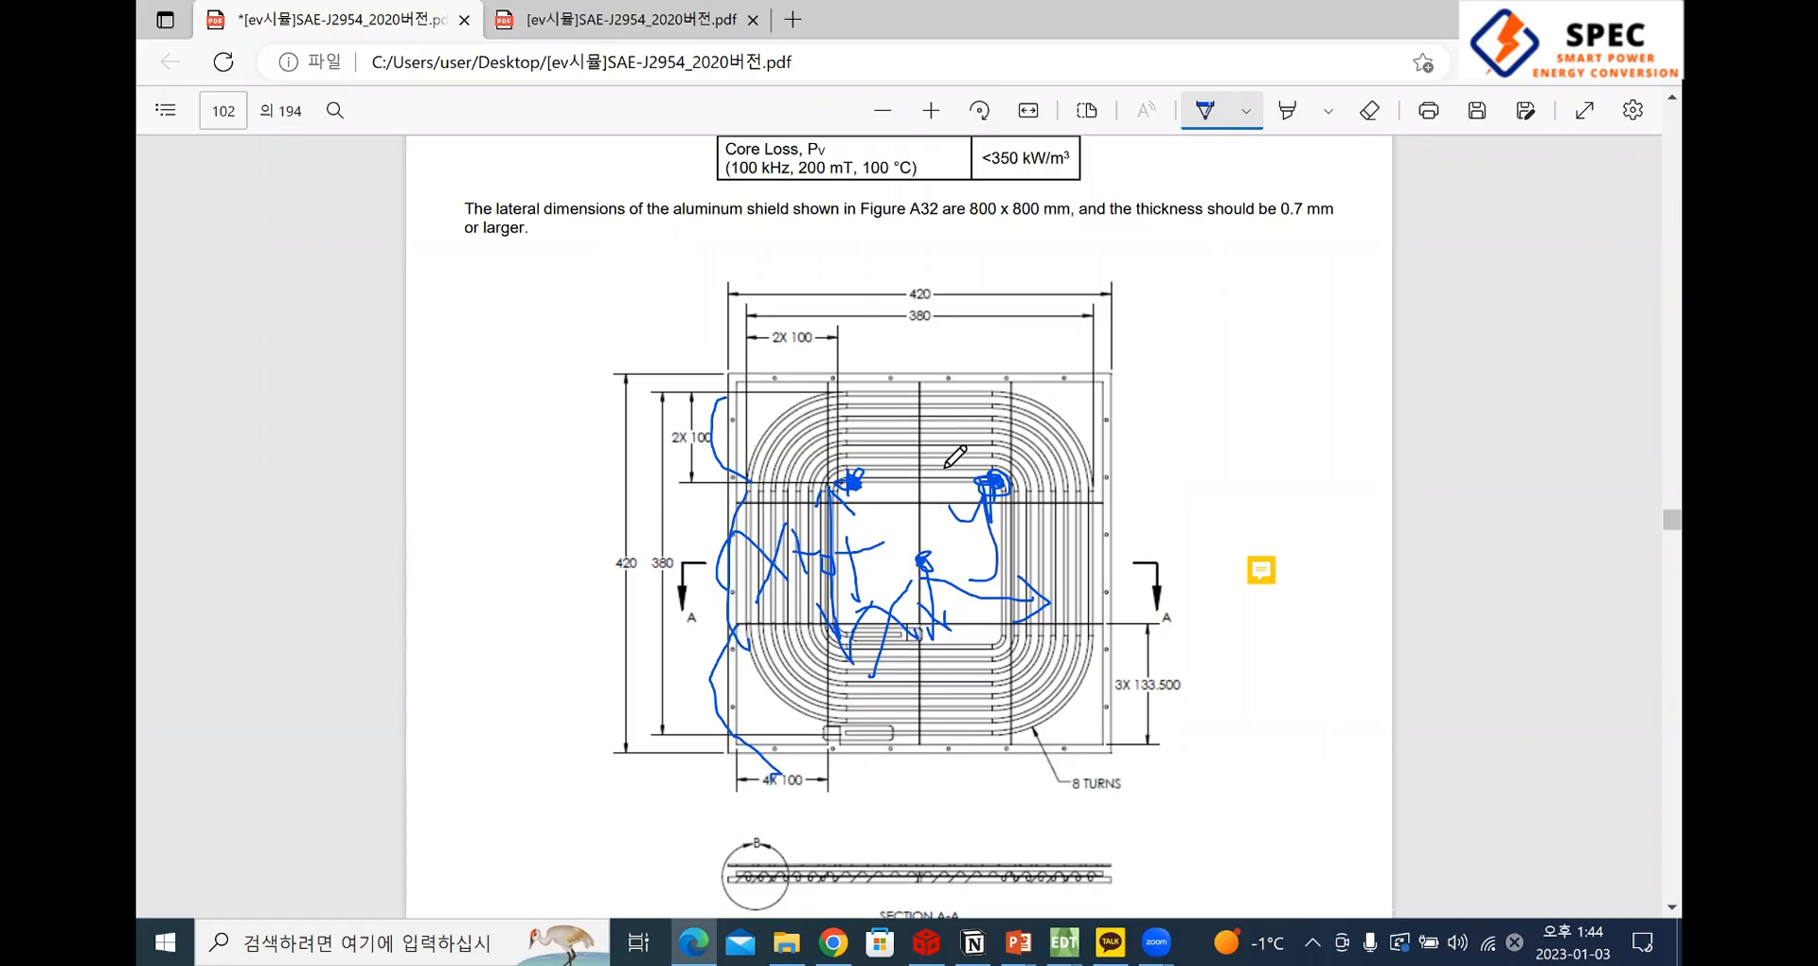
key(alt+Tab)
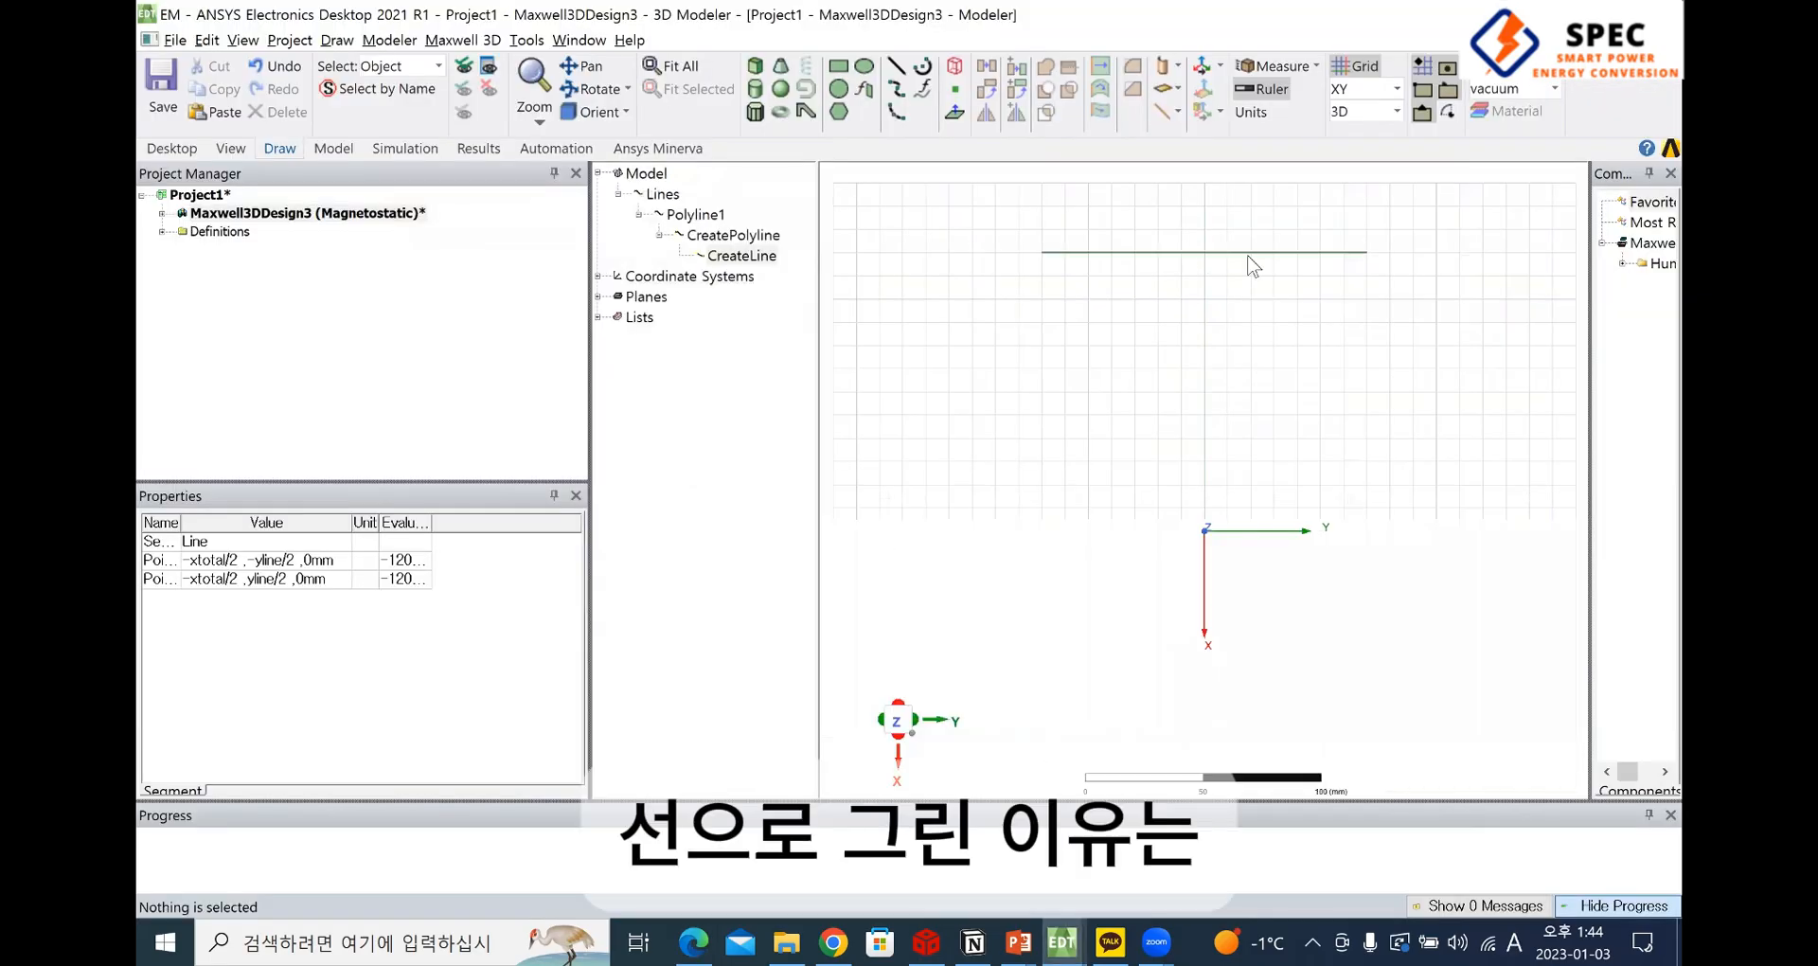
scroll(1216, 254, down, 2)
scroll(1213, 257, down, 1)
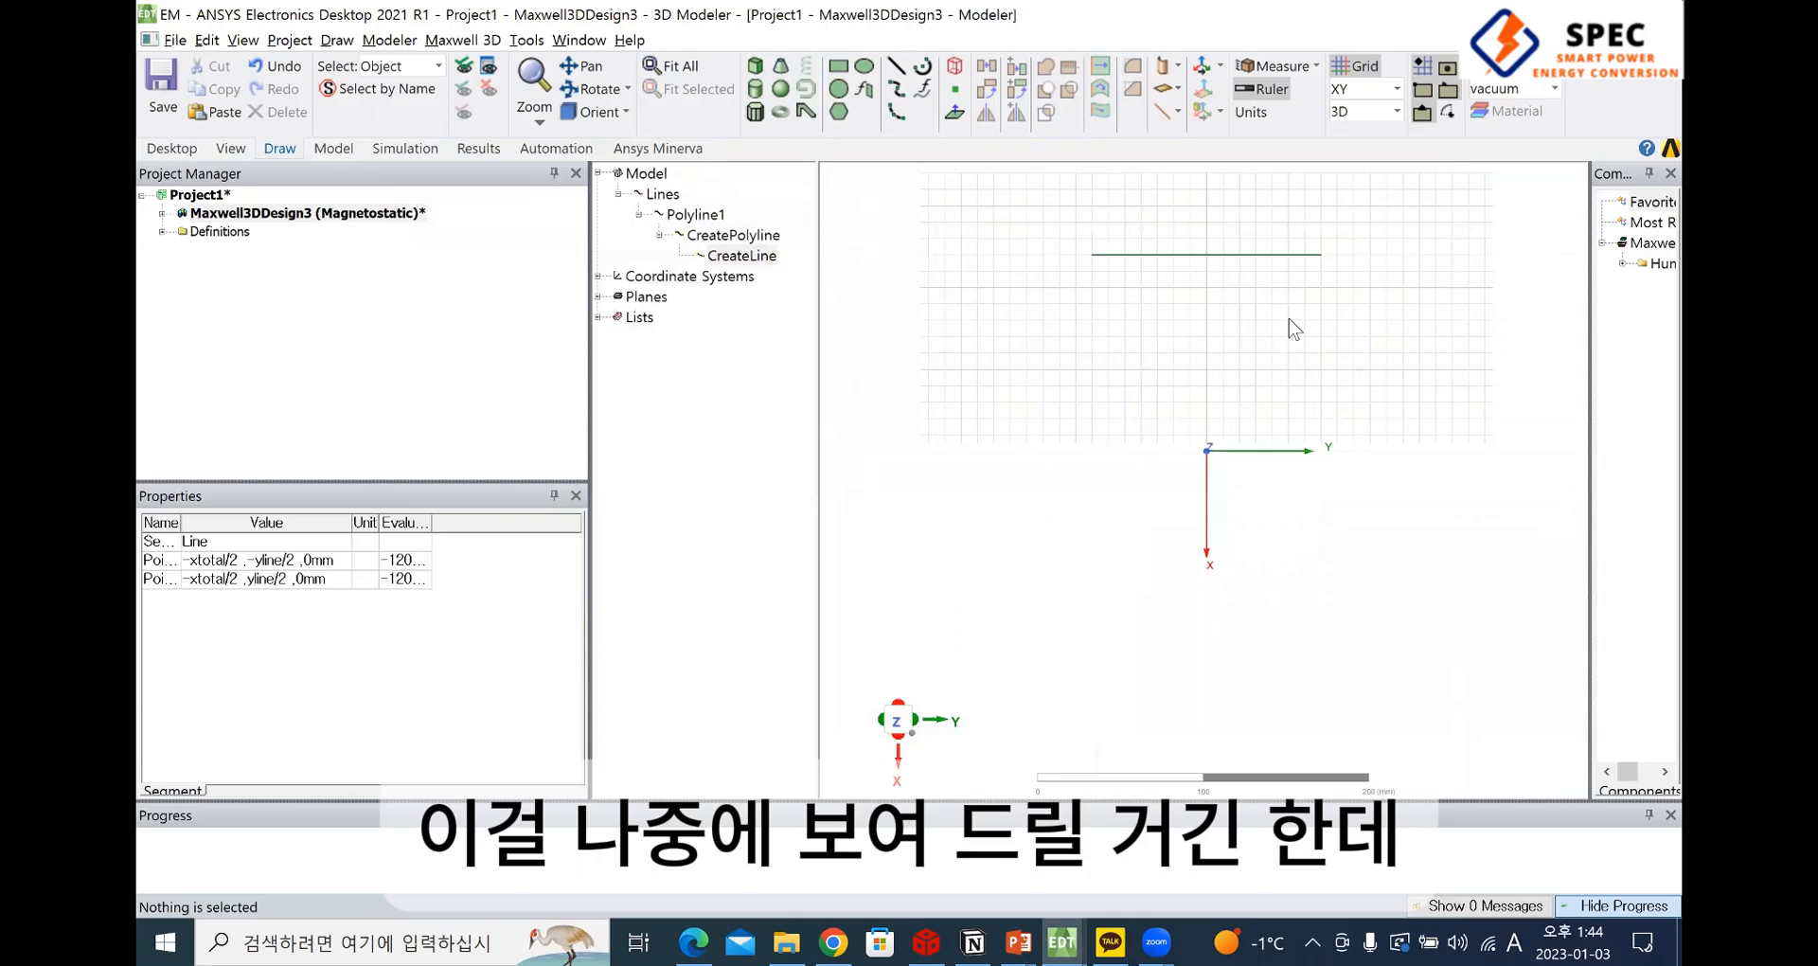
shift+drag(1232, 325, 1224, 436)
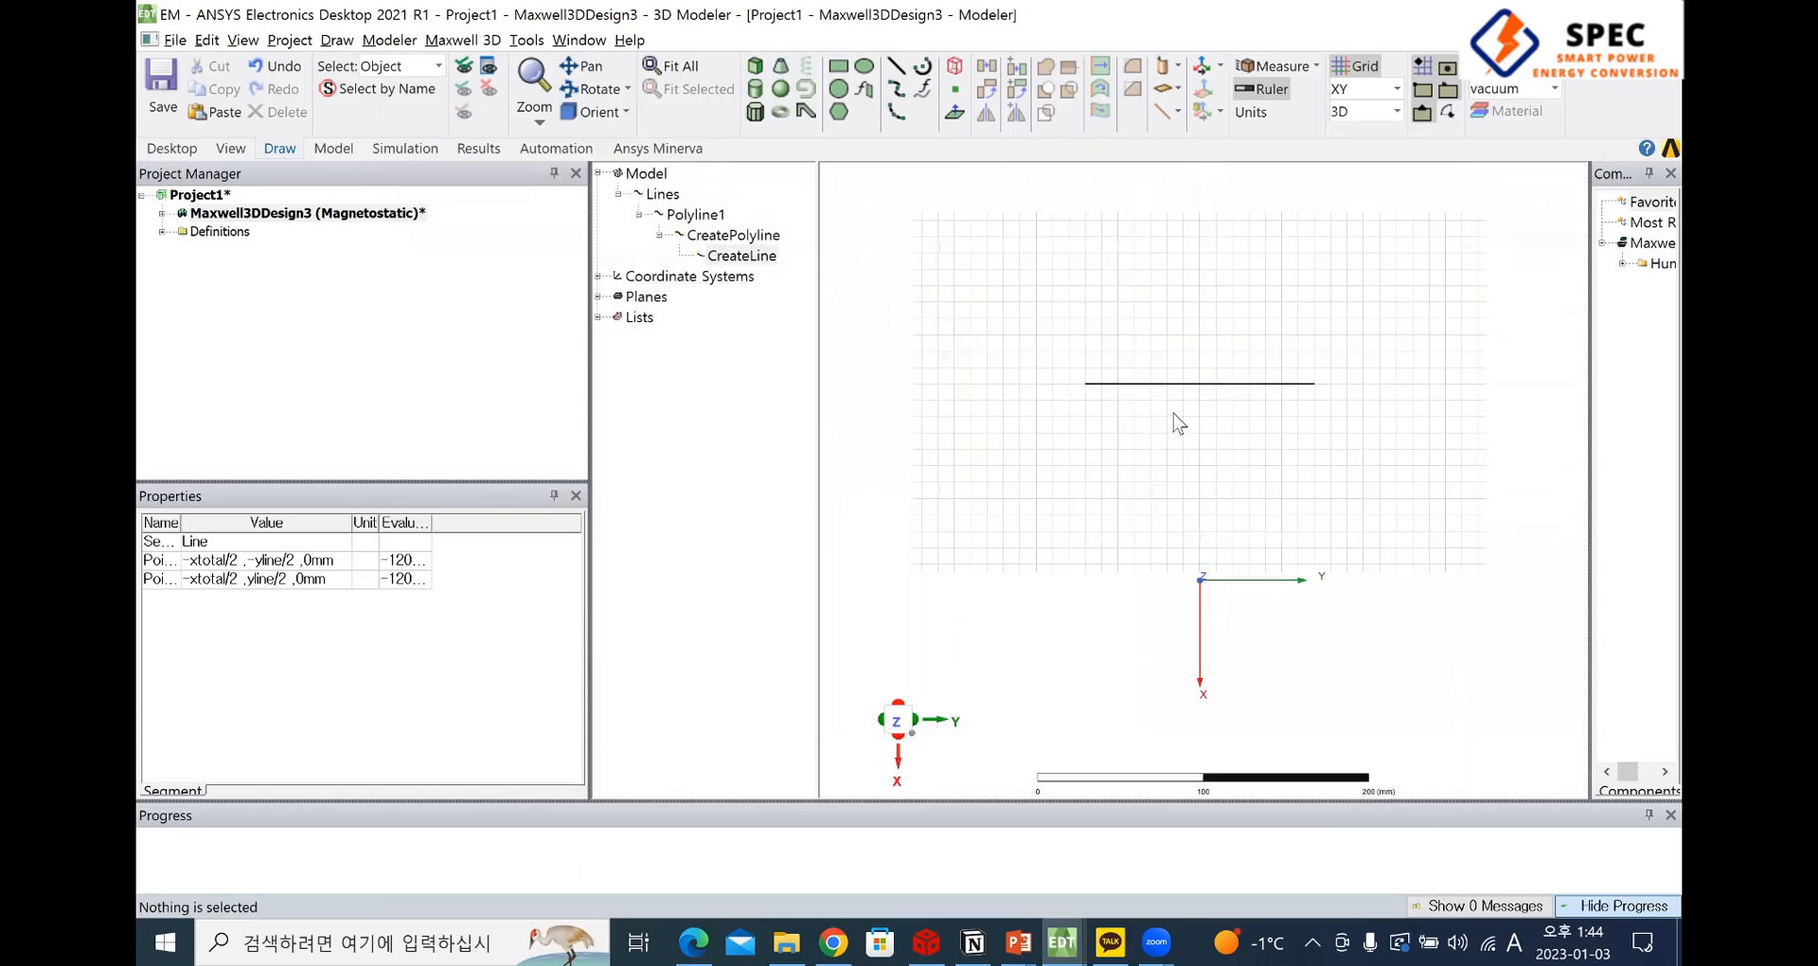
Mark the 8 TURNS note on the coil by hand in the PDF drawing
key(alt+Tab)
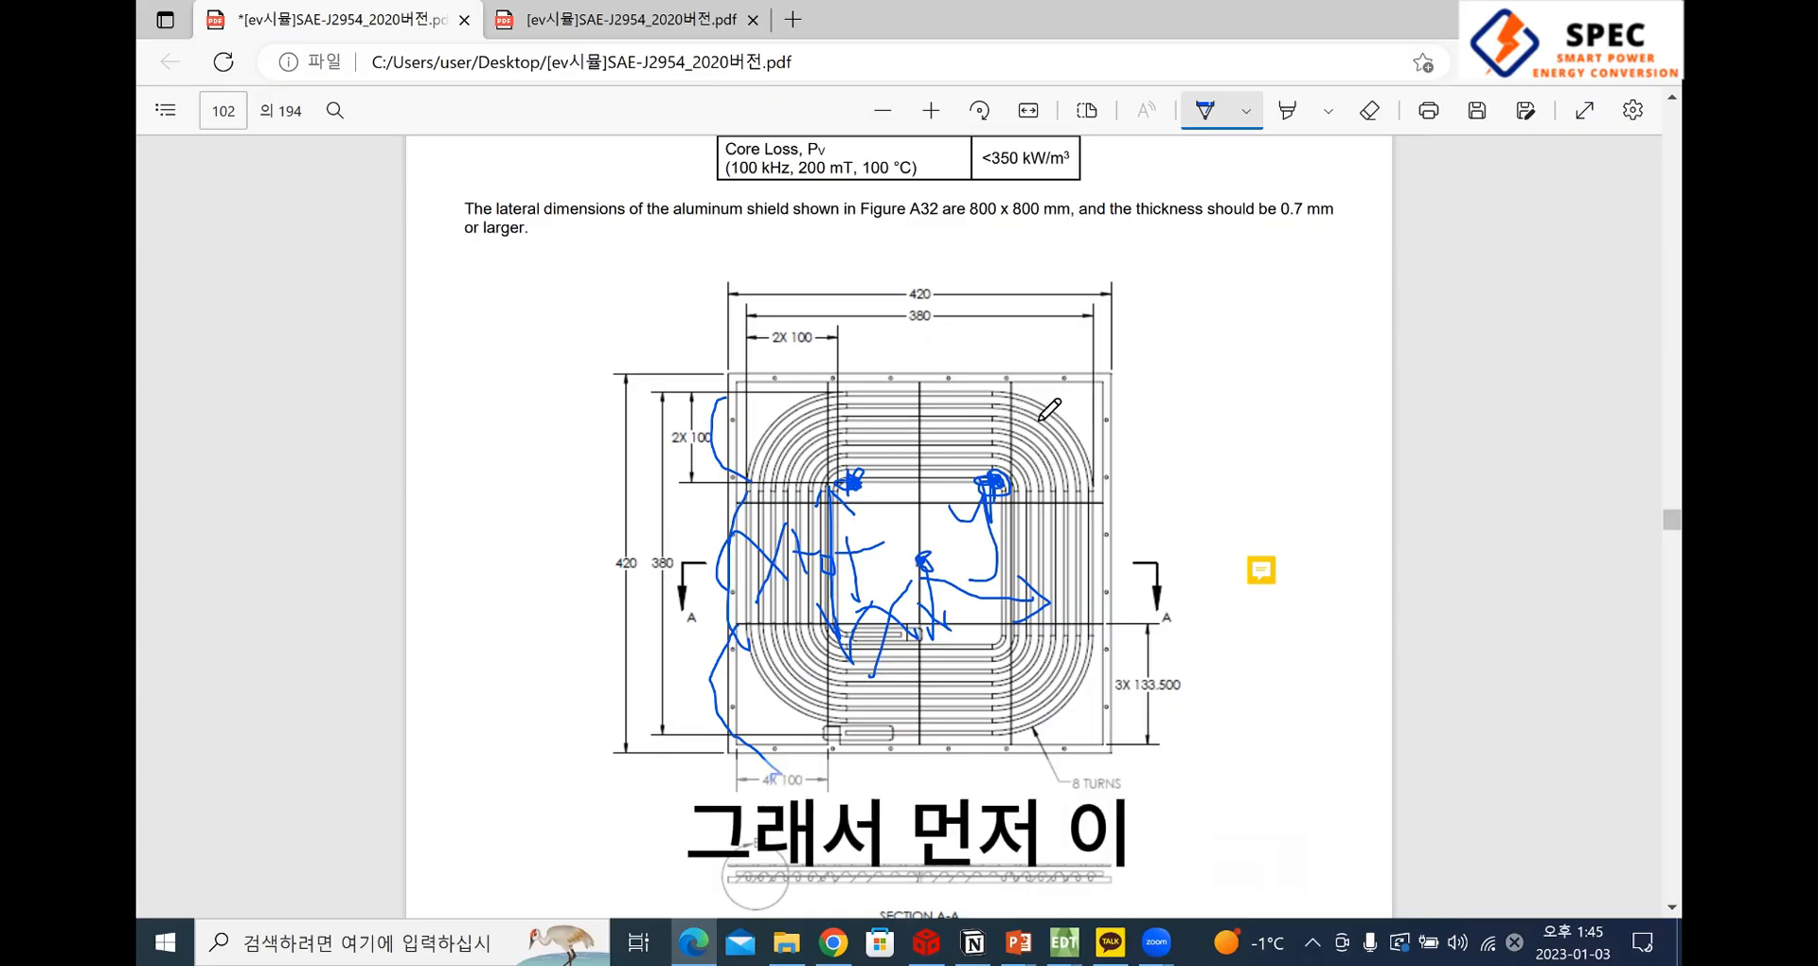
key(alt+Tab)
key(alt+Tab)
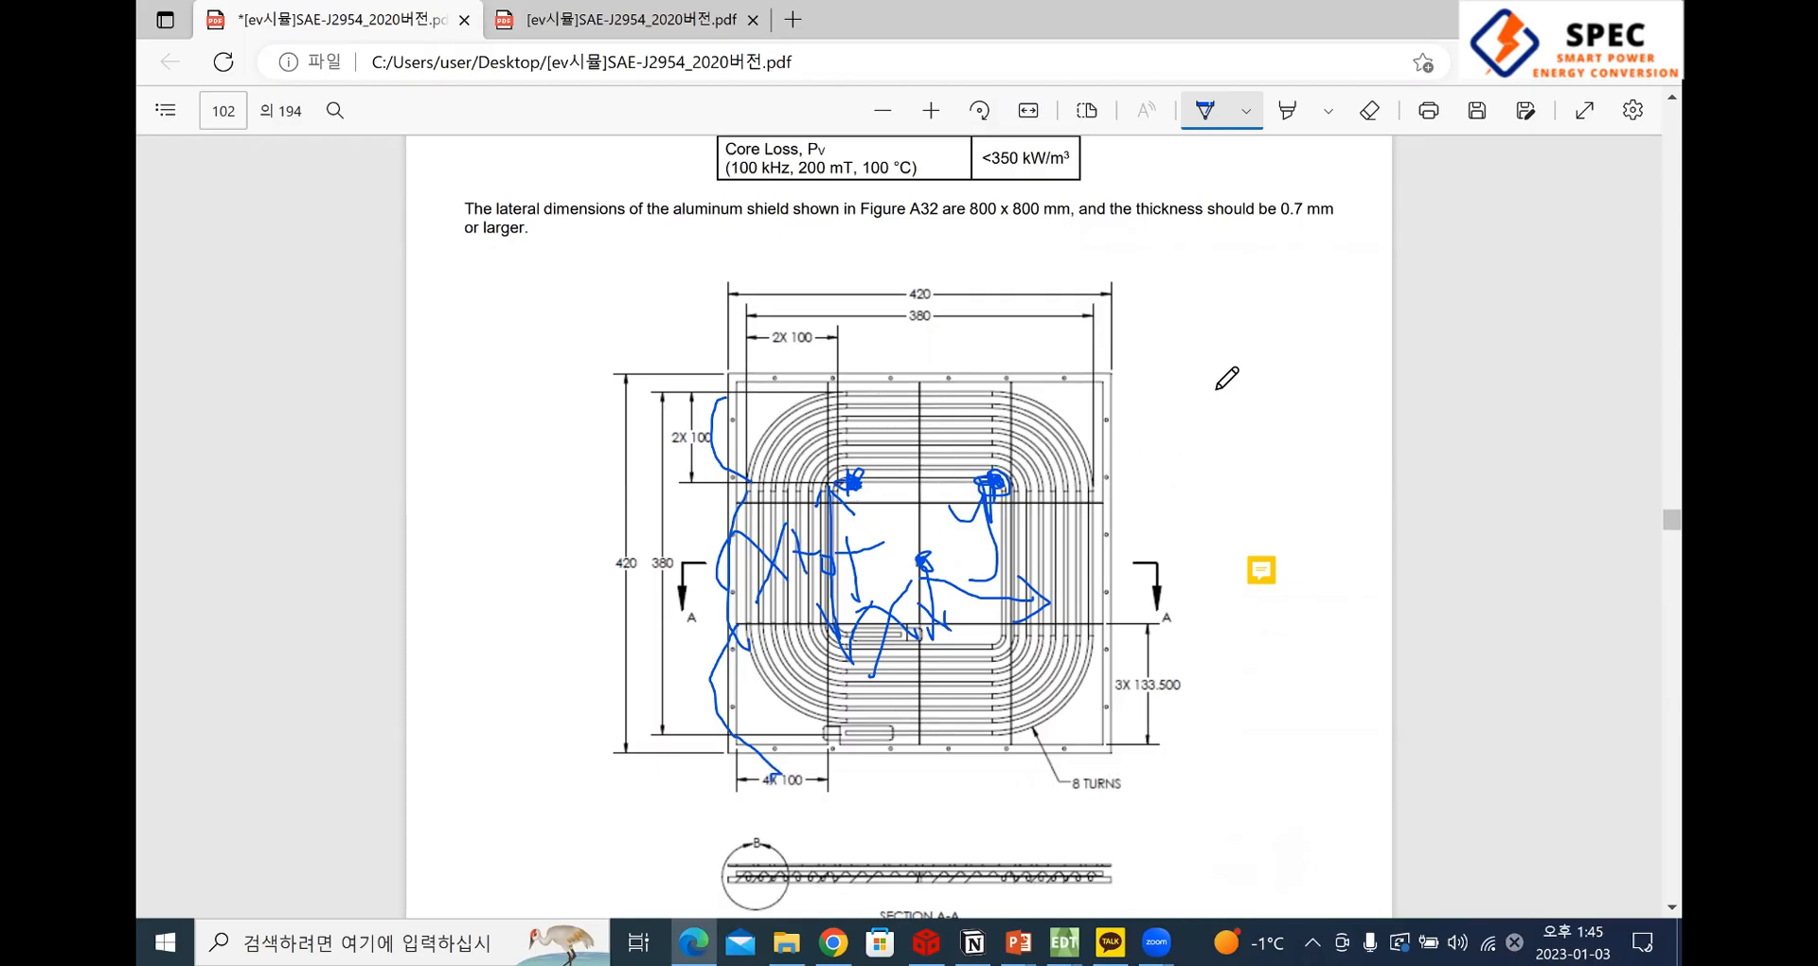
key(alt+Tab)
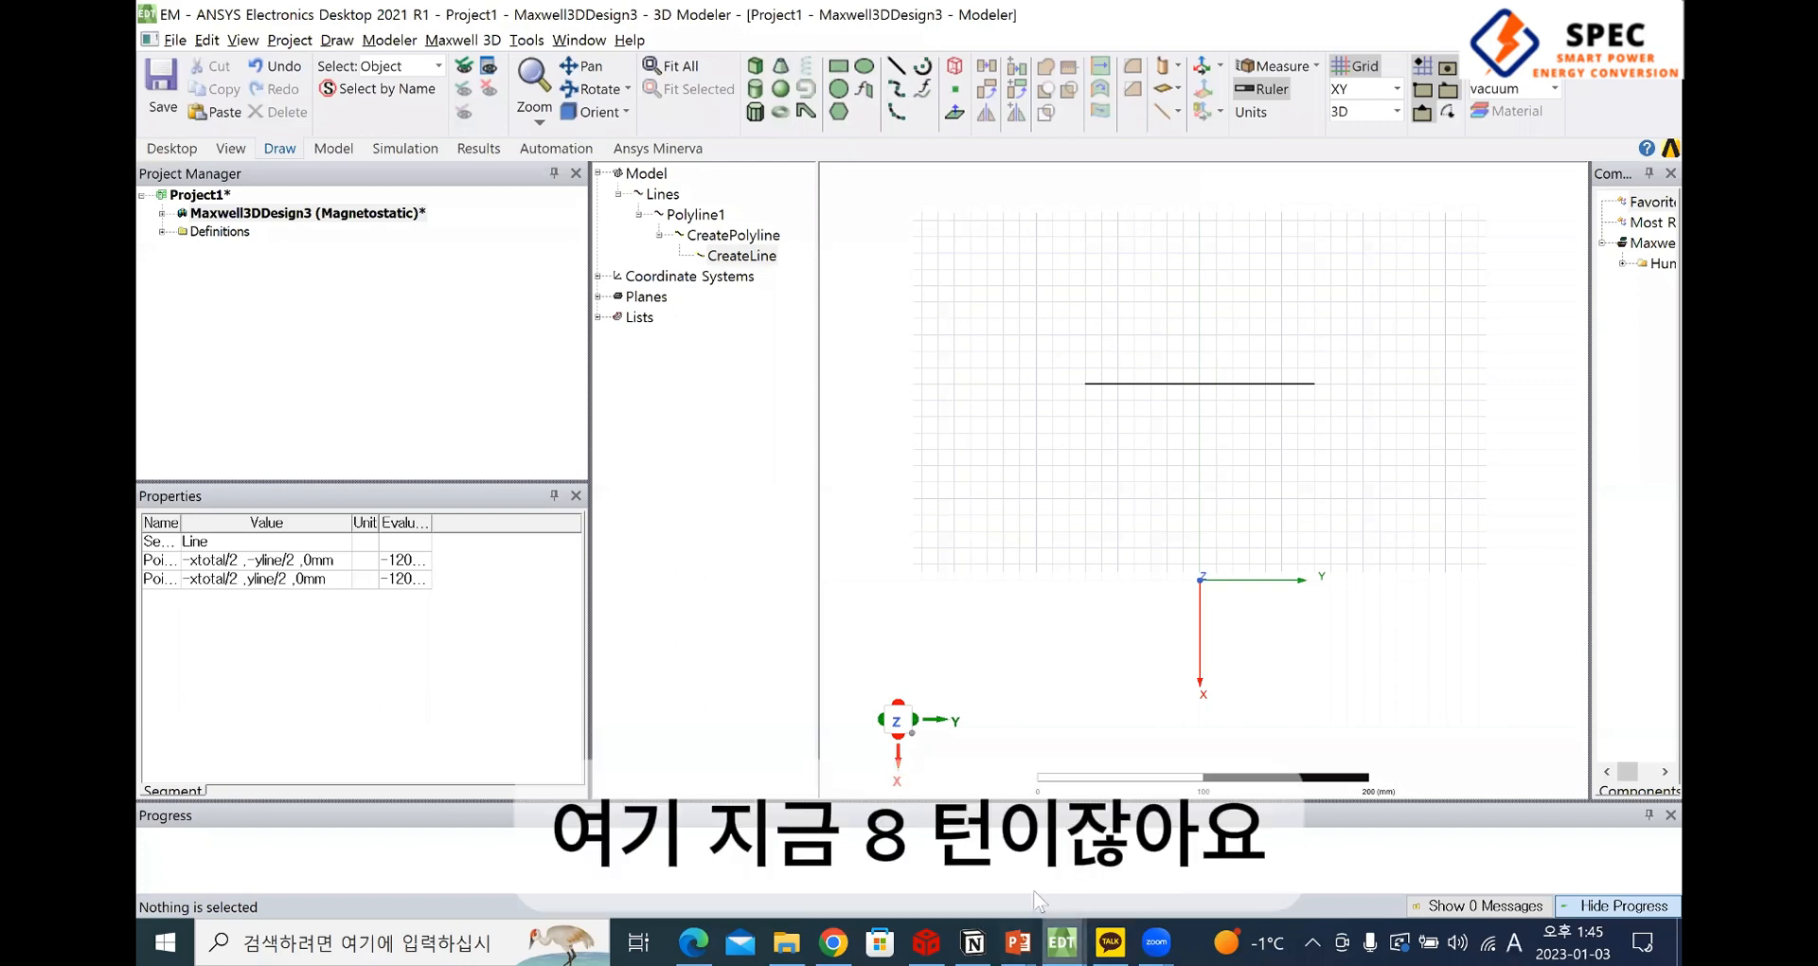
key(alt+Tab)
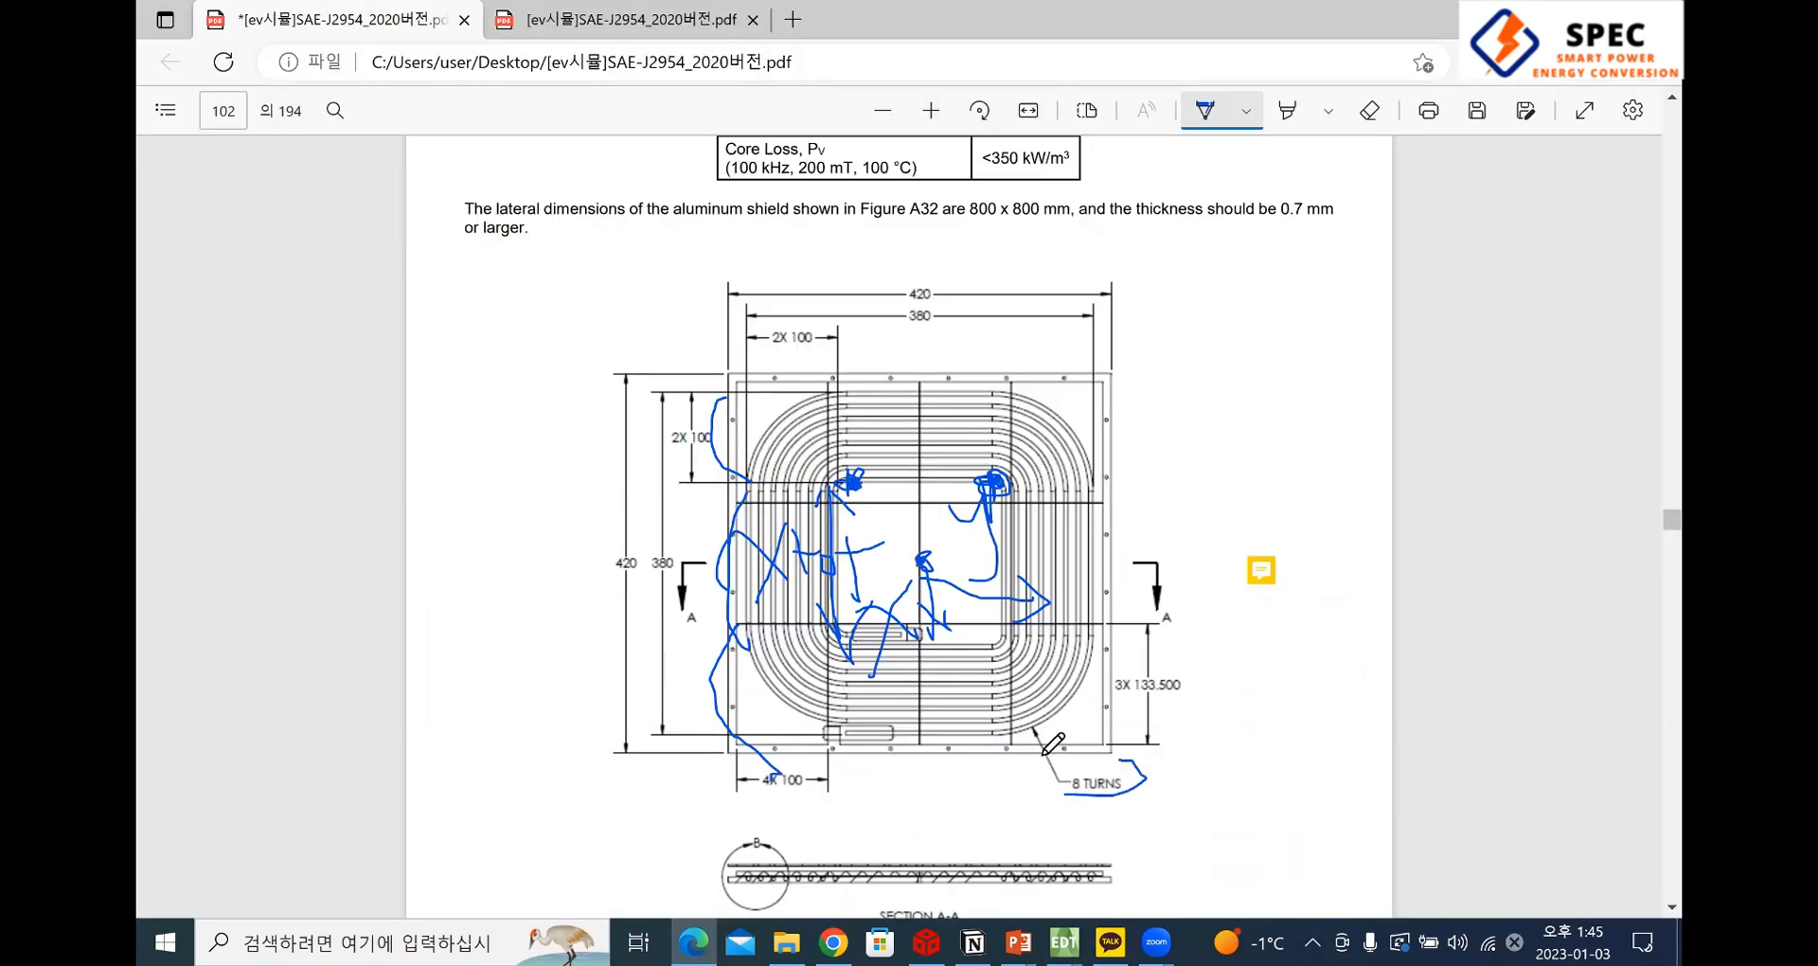
drag(1041, 755, 1143, 757)
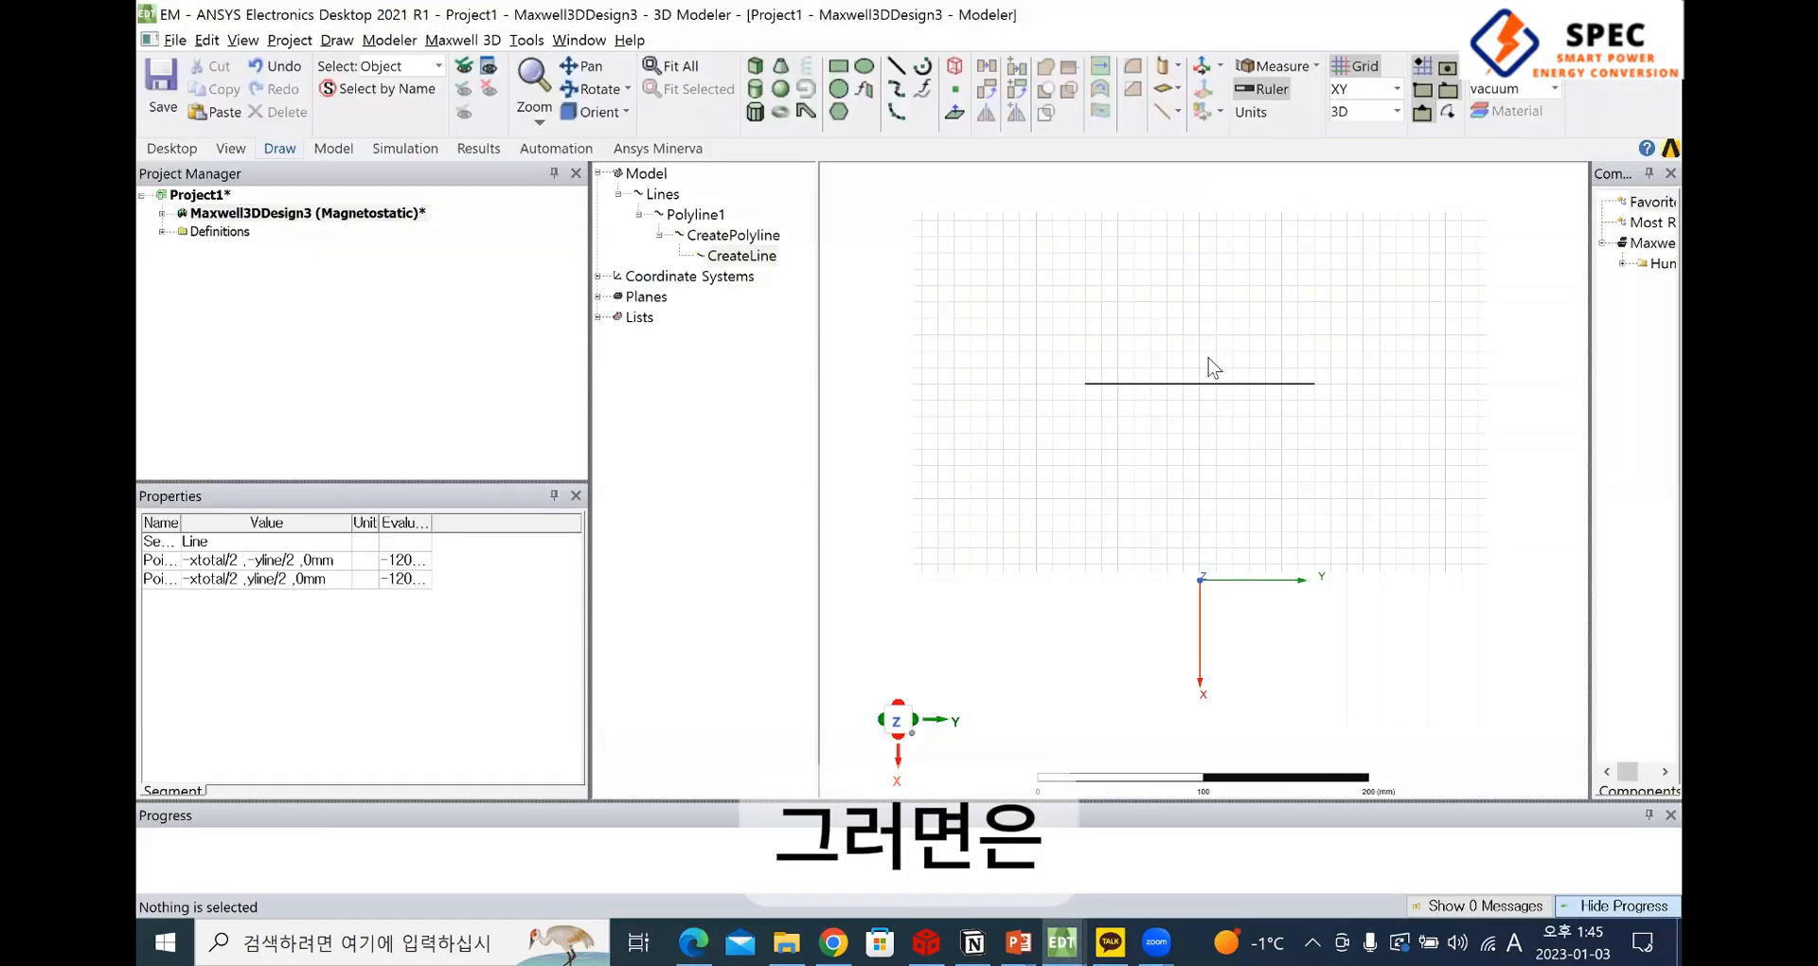
In ANSYS Electronics Desktop, start Duplicate Along Line on the drawn line and widen the parameter name column to make it readable
scroll(1200, 329, up, 2)
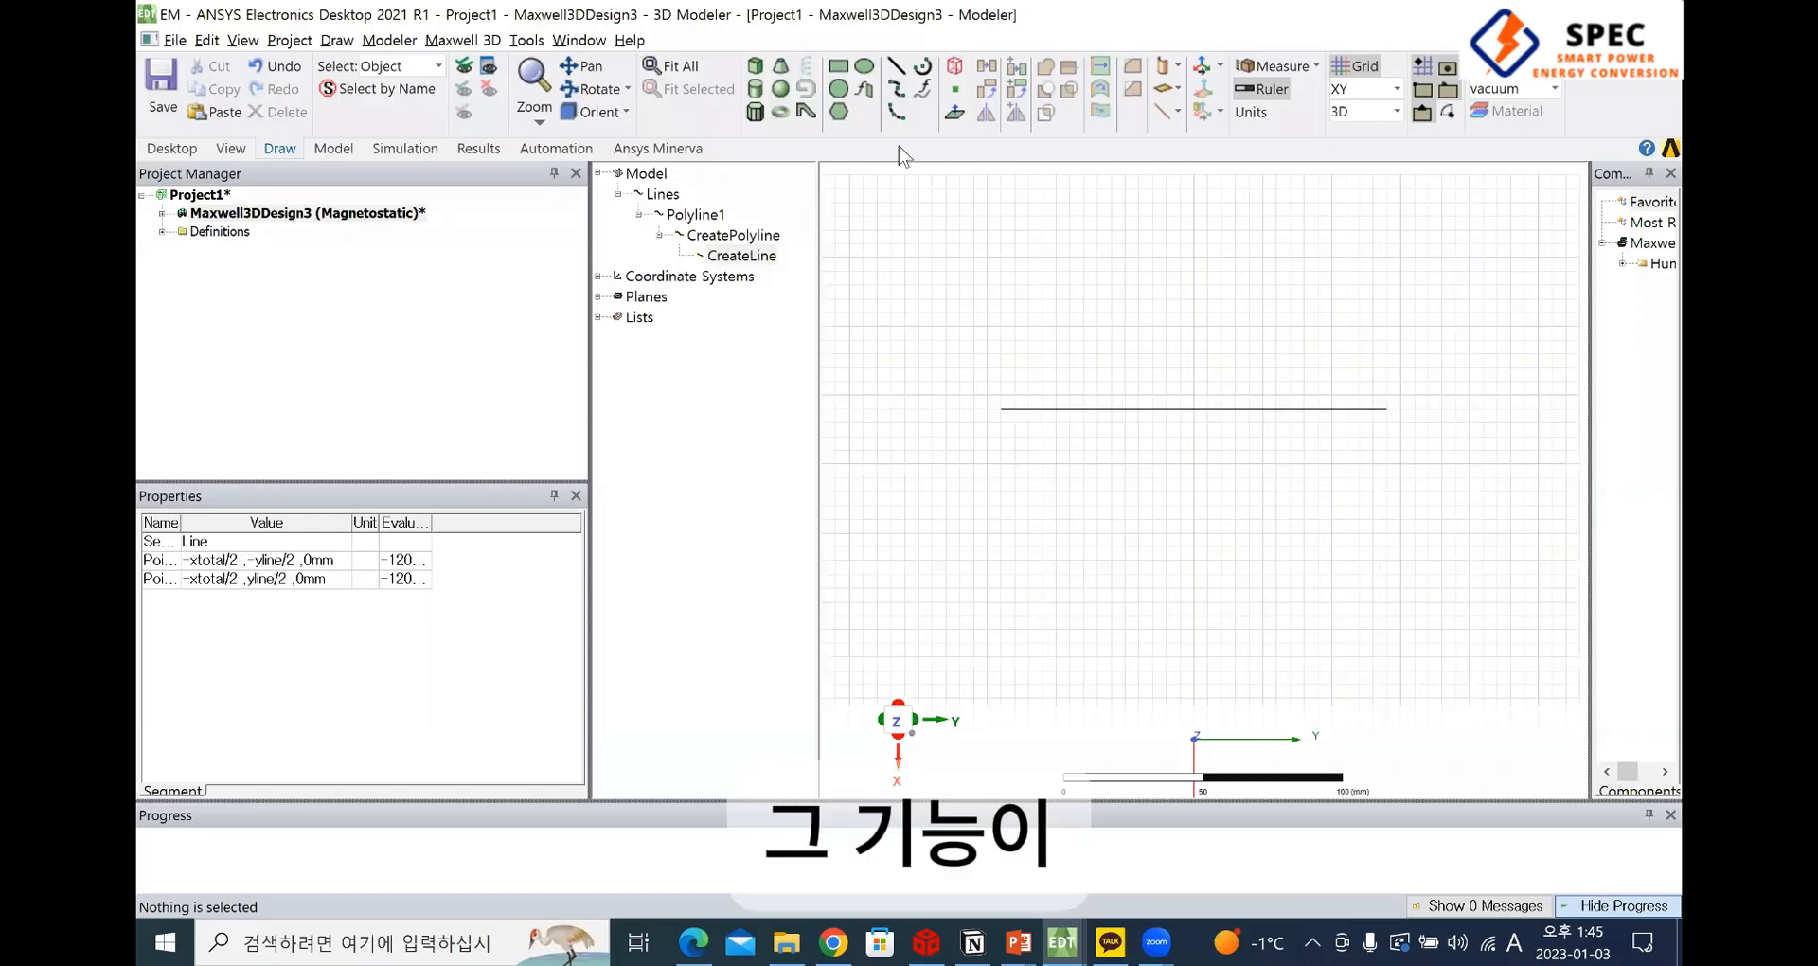
right_click(1087, 409)
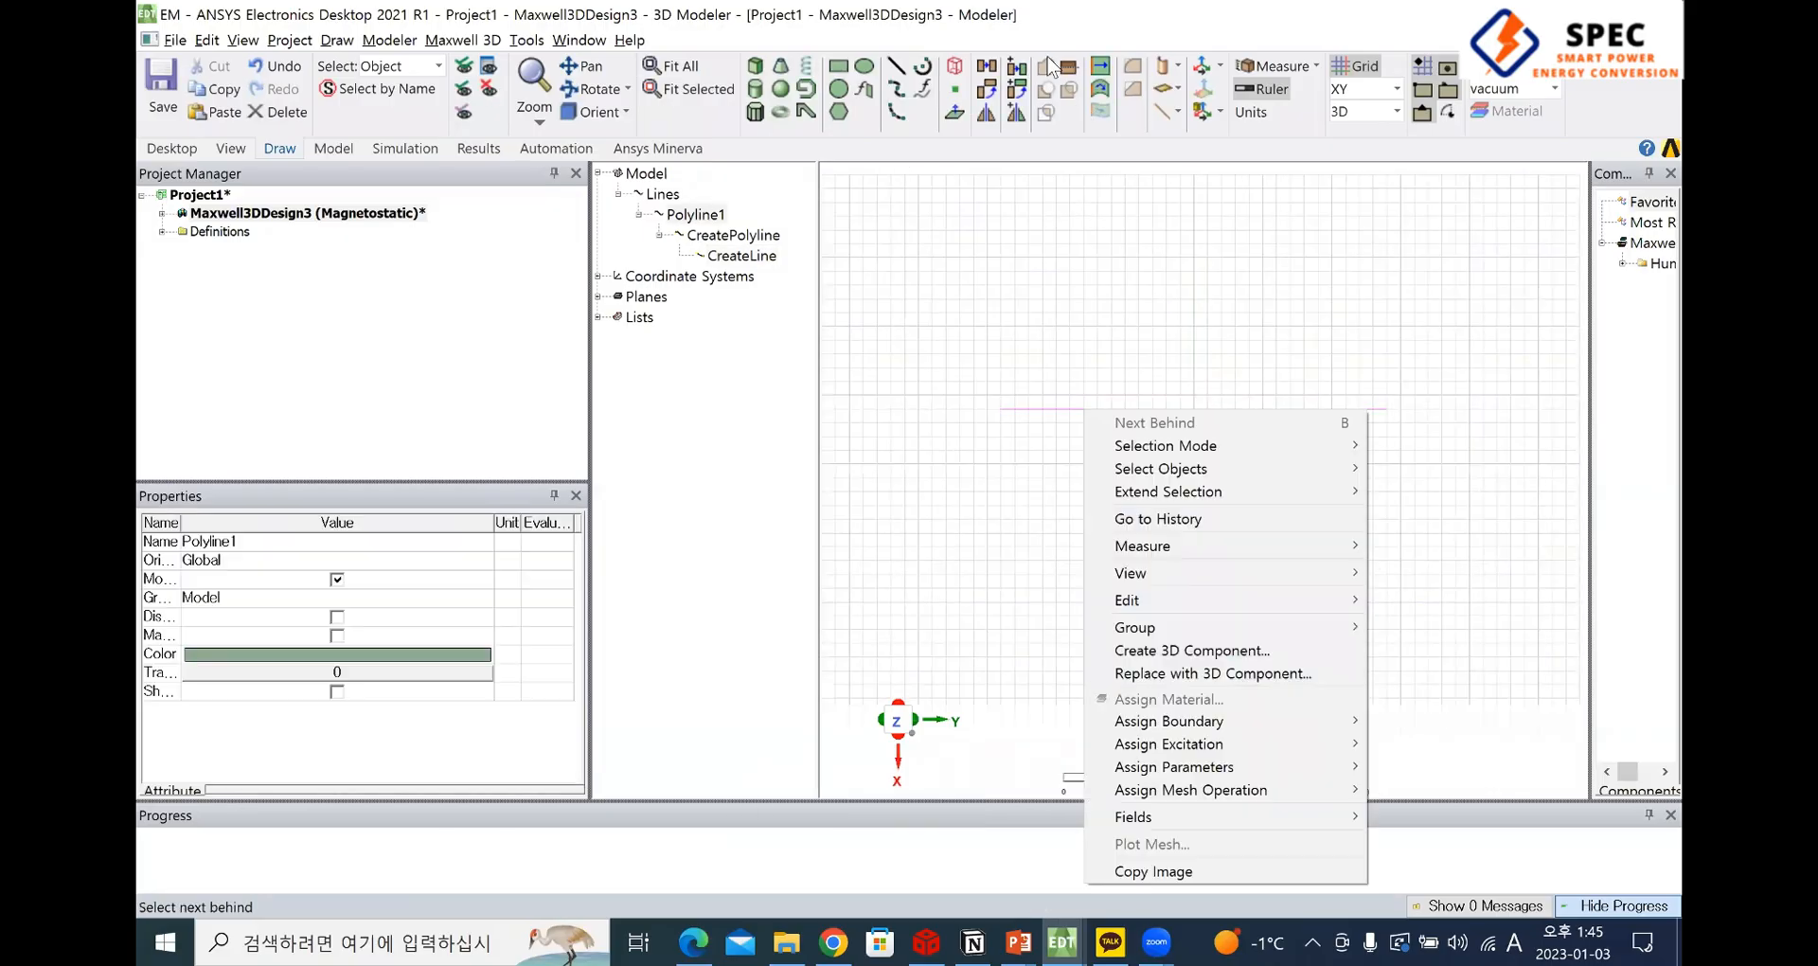
click(1018, 53)
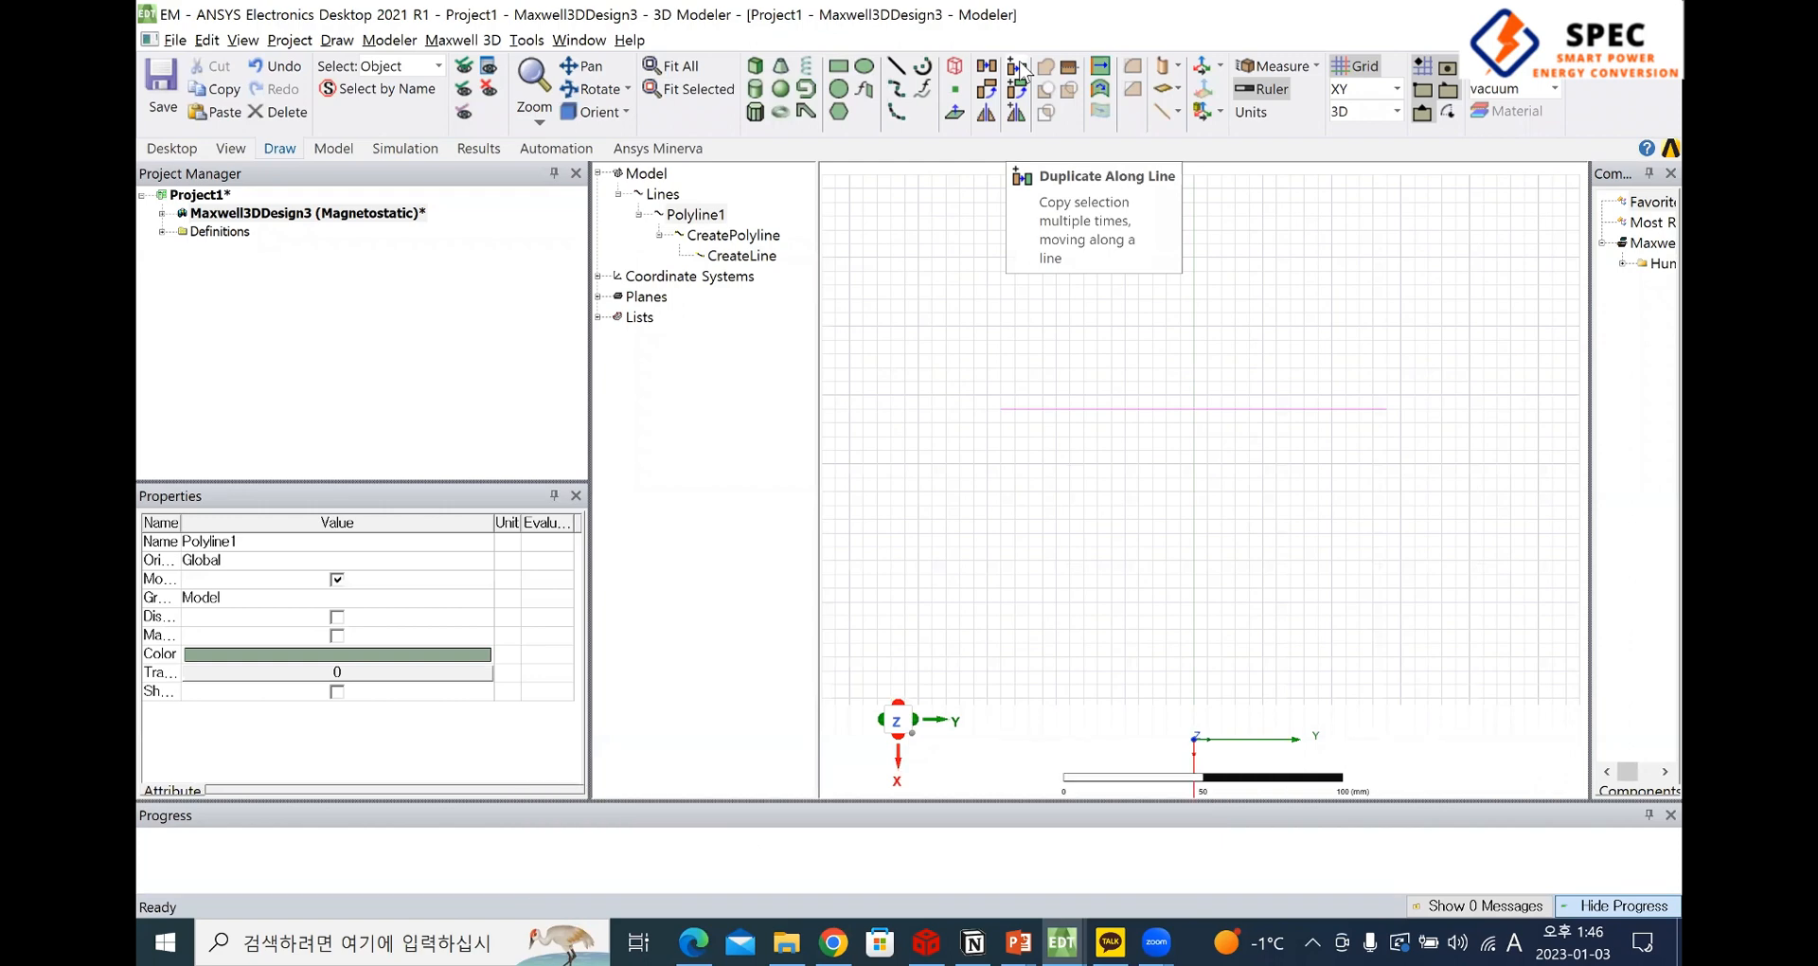
click(1019, 68)
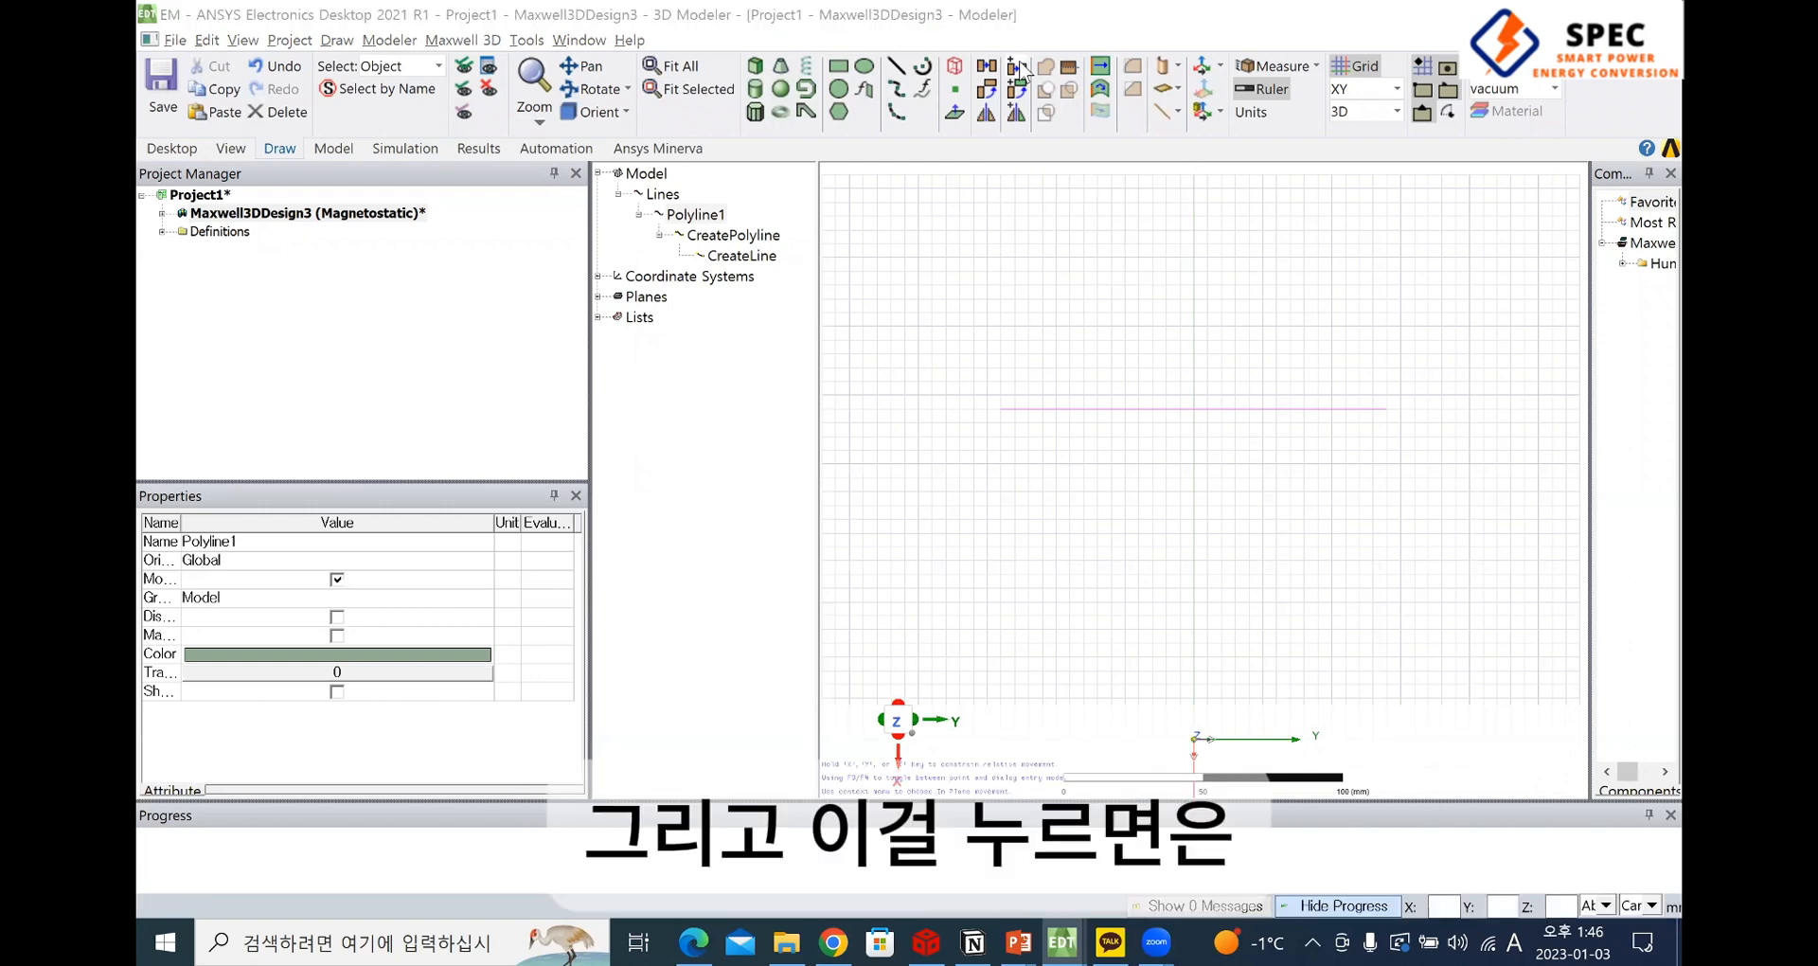
drag(445, 71, 654, 147)
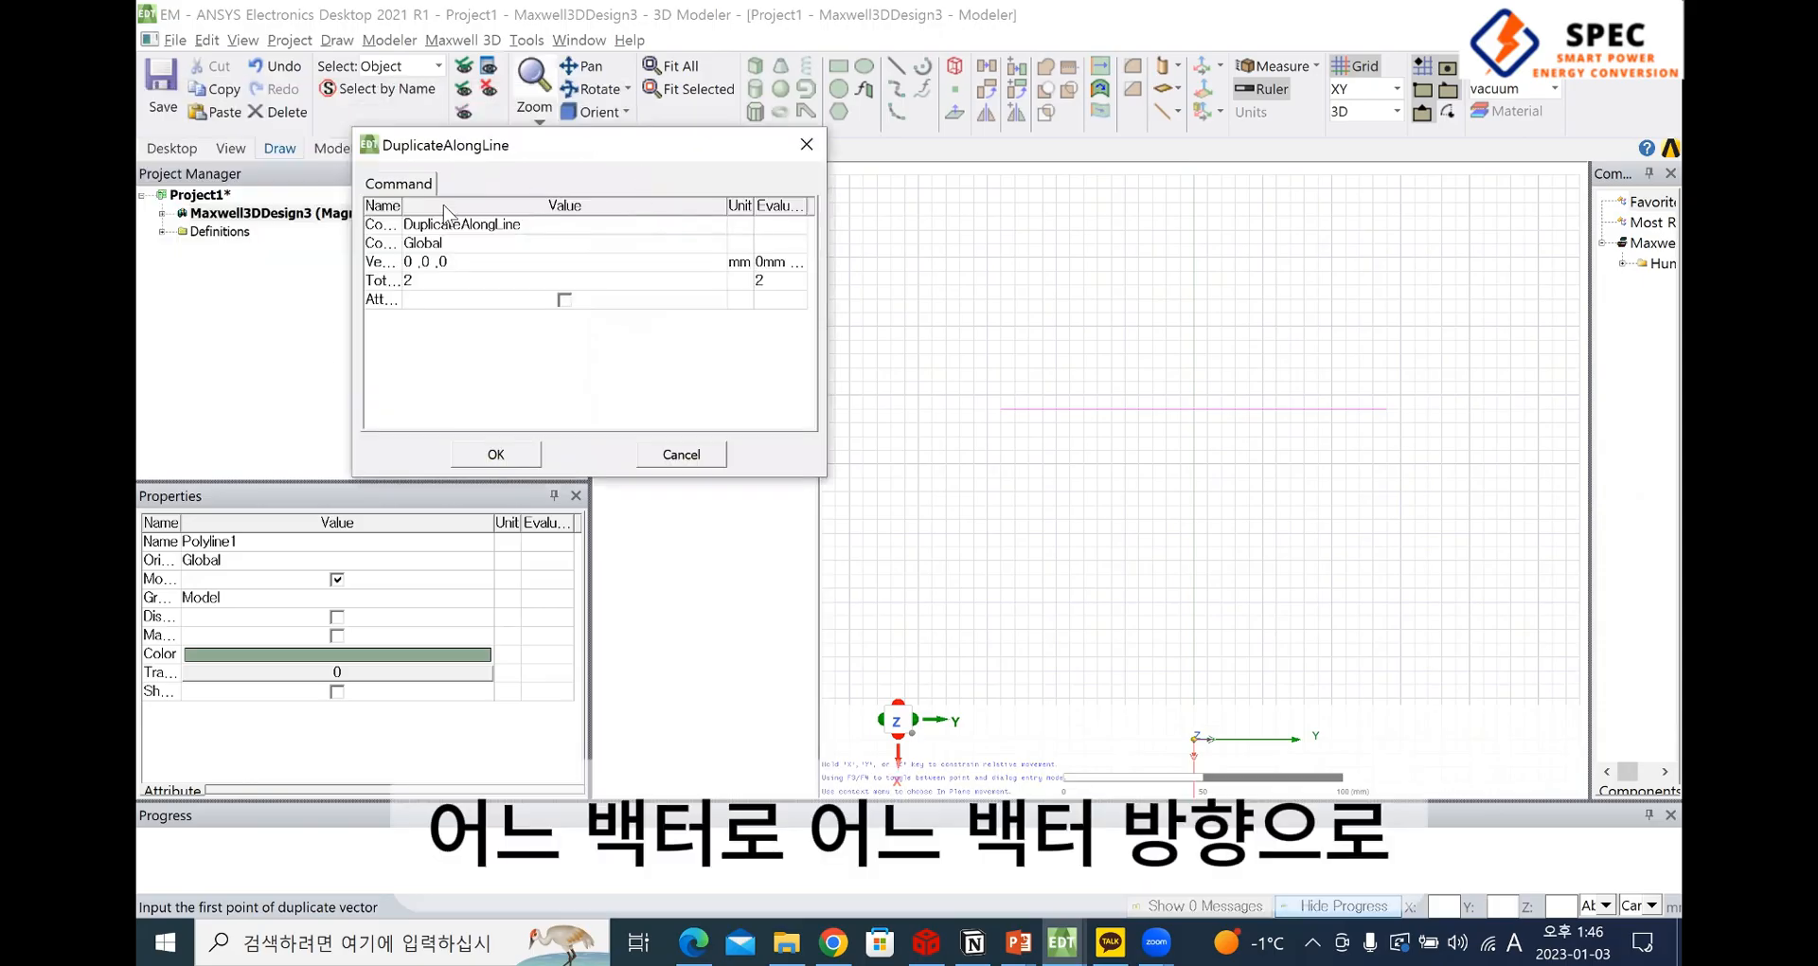
drag(431, 201, 489, 204)
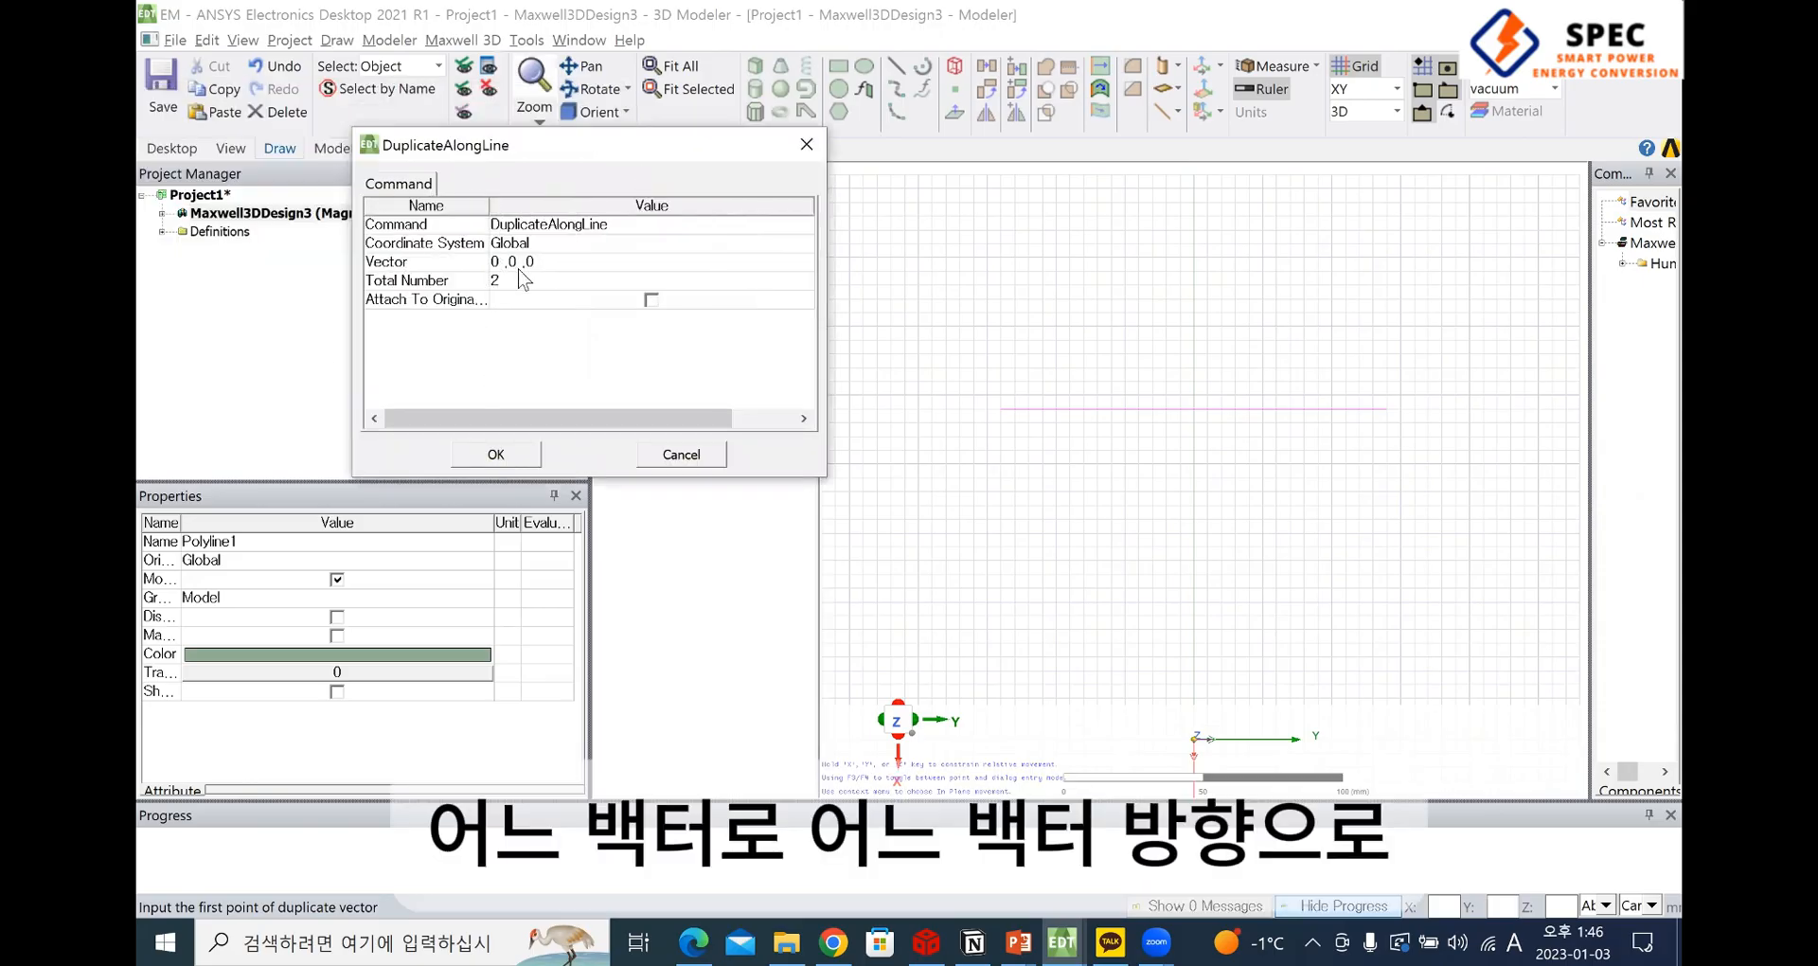
Examine the Vector and Total Number parameters of the Duplicate Along Line command
click(466, 266)
click(457, 283)
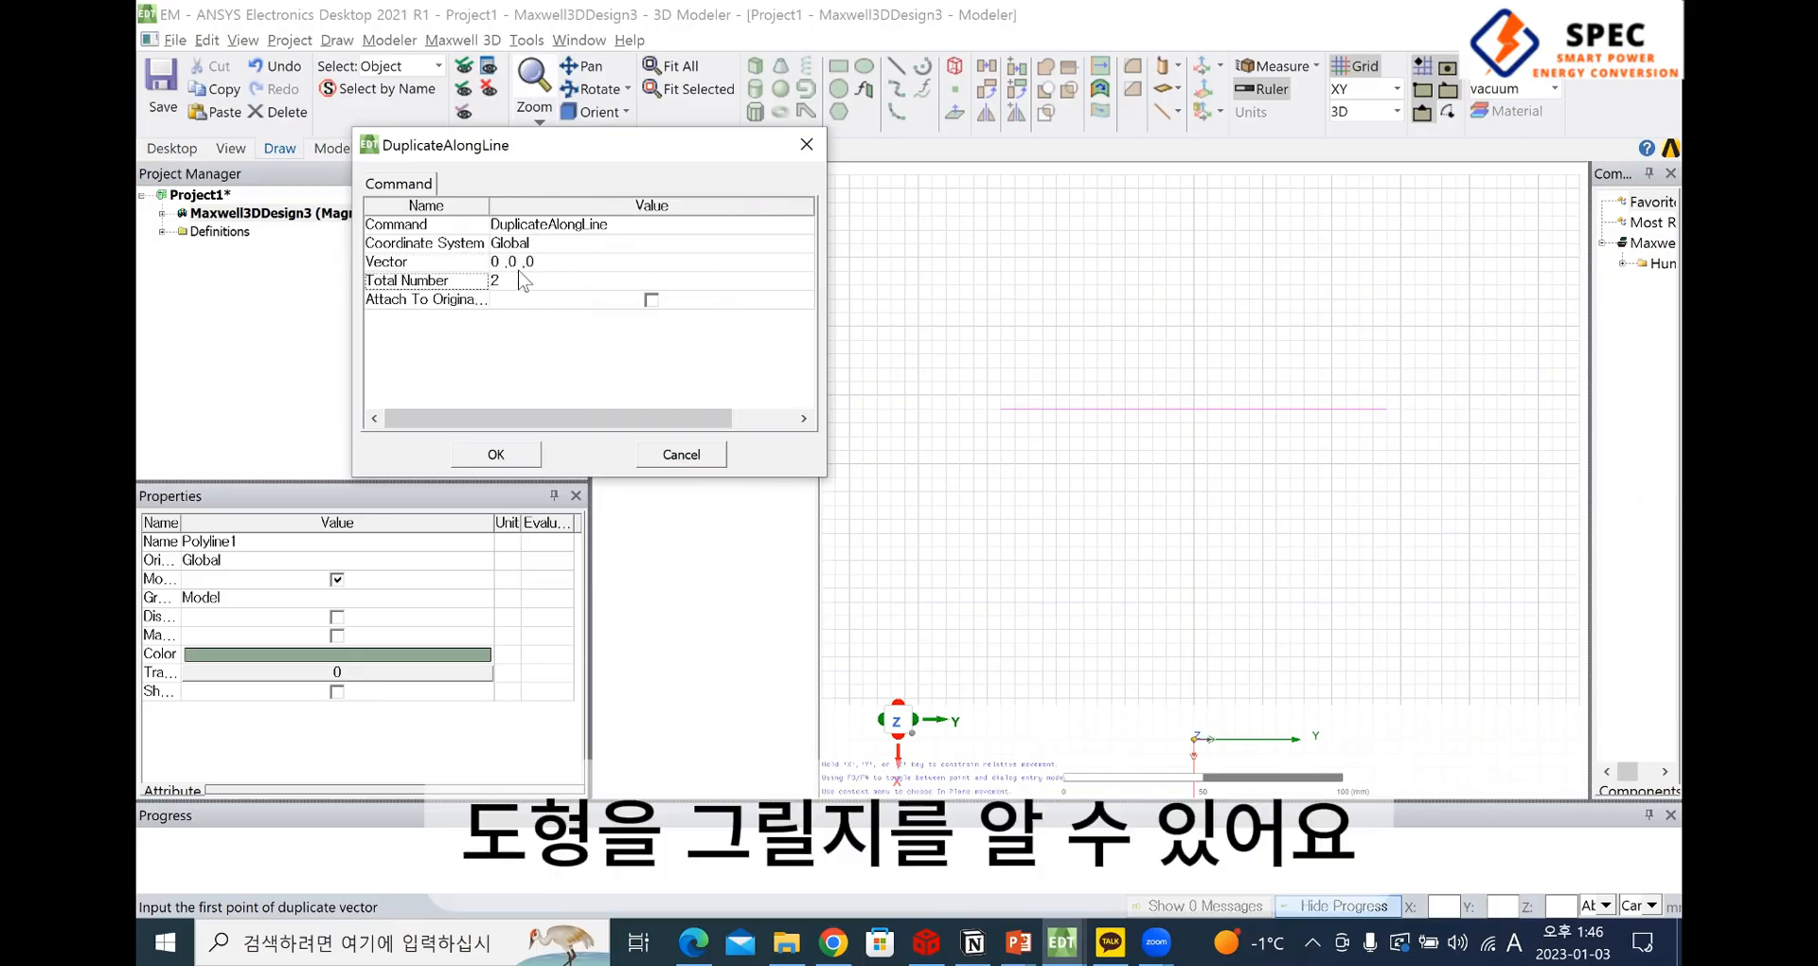
click(470, 264)
click(469, 281)
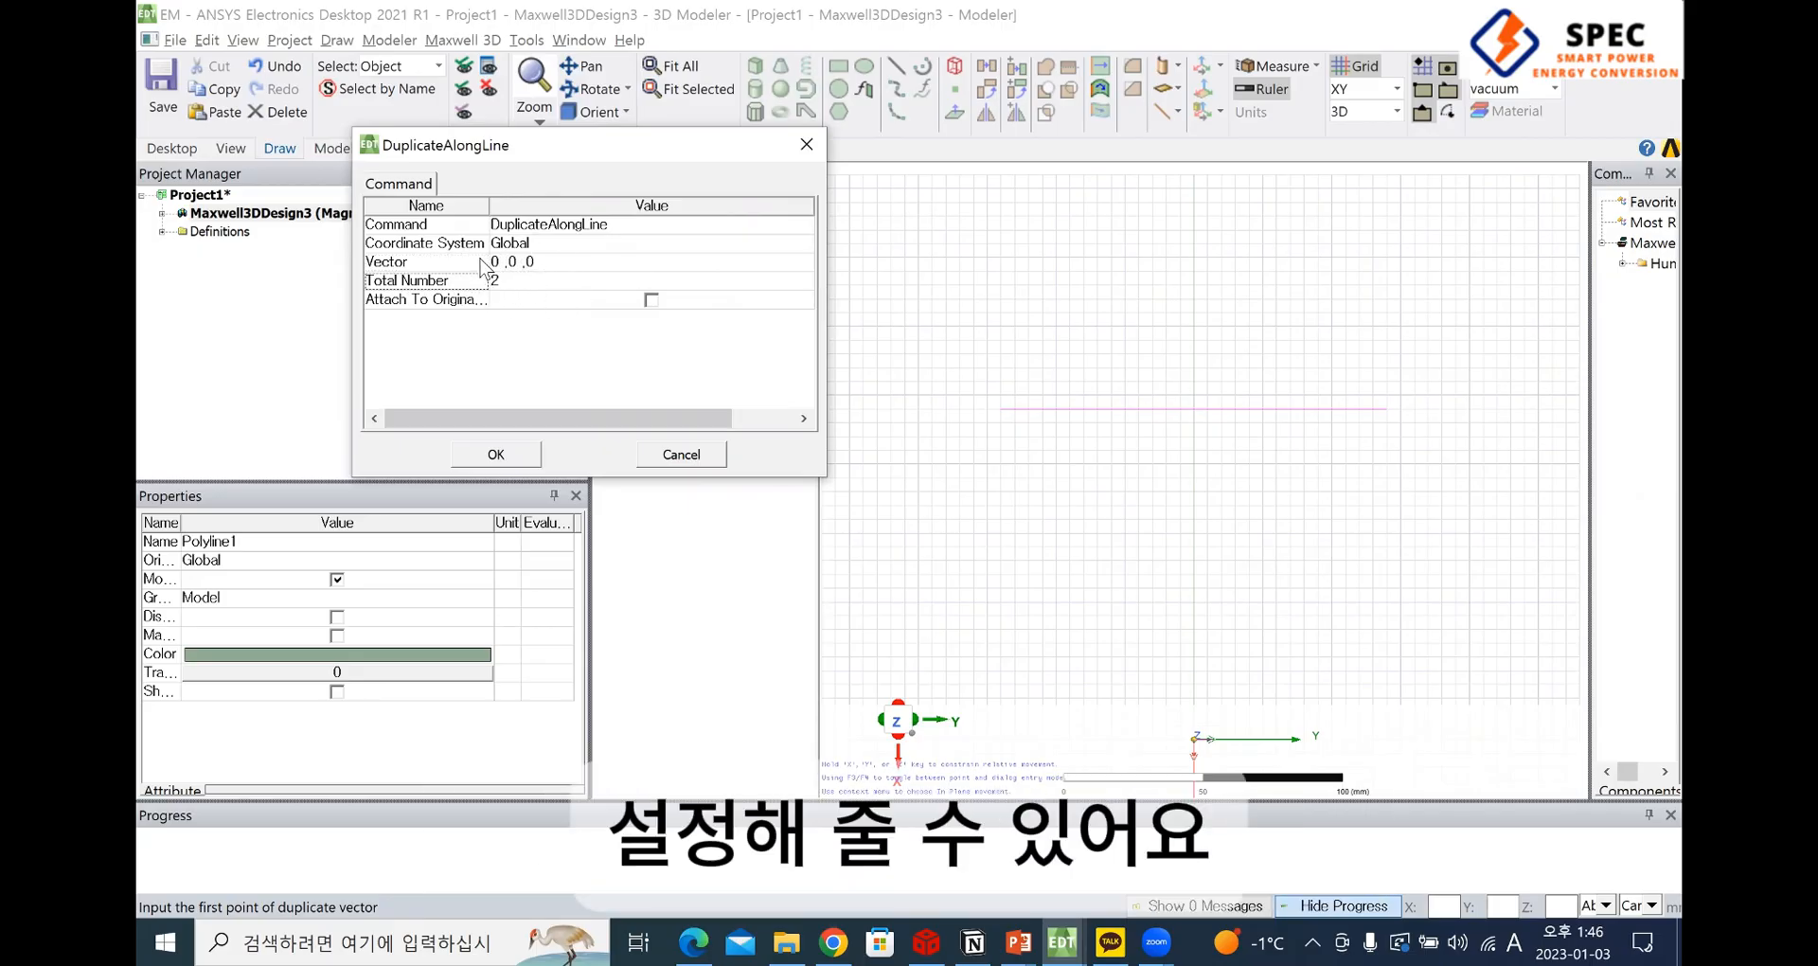
click(482, 263)
click(484, 280)
click(525, 261)
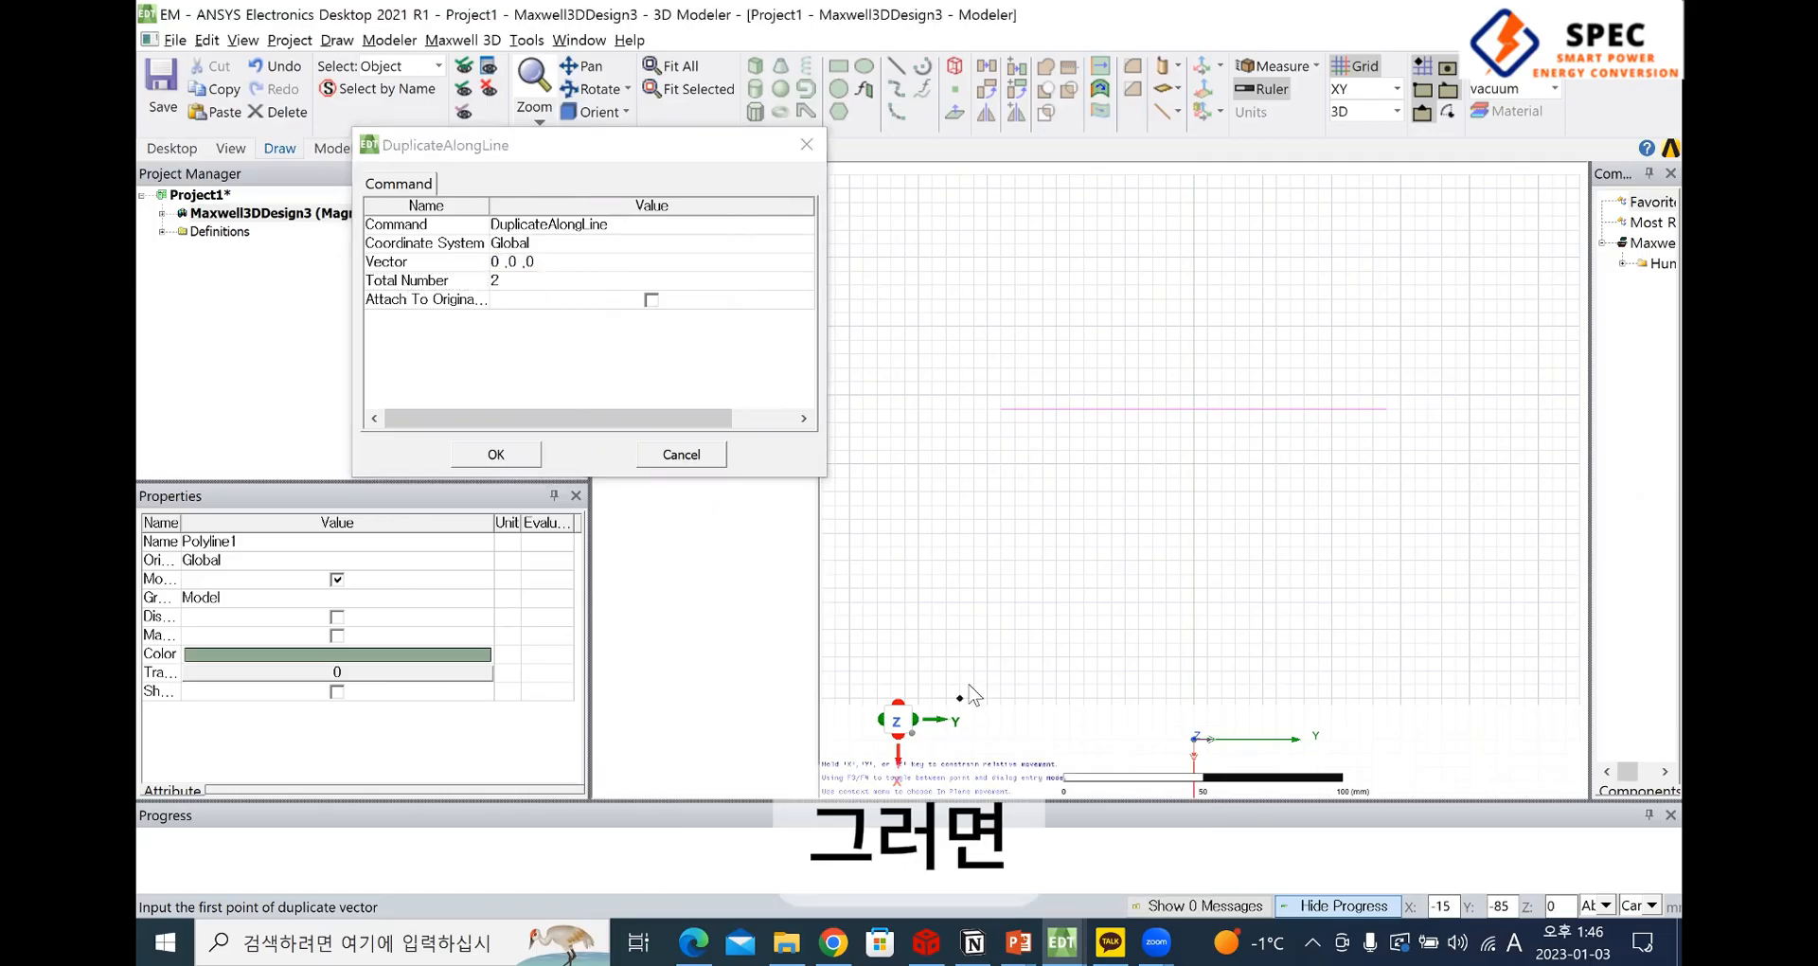
In the PDF drawing, mark by hand the innermost turn's straight upper section and its line thickness, near its corner
key(alt+Tab)
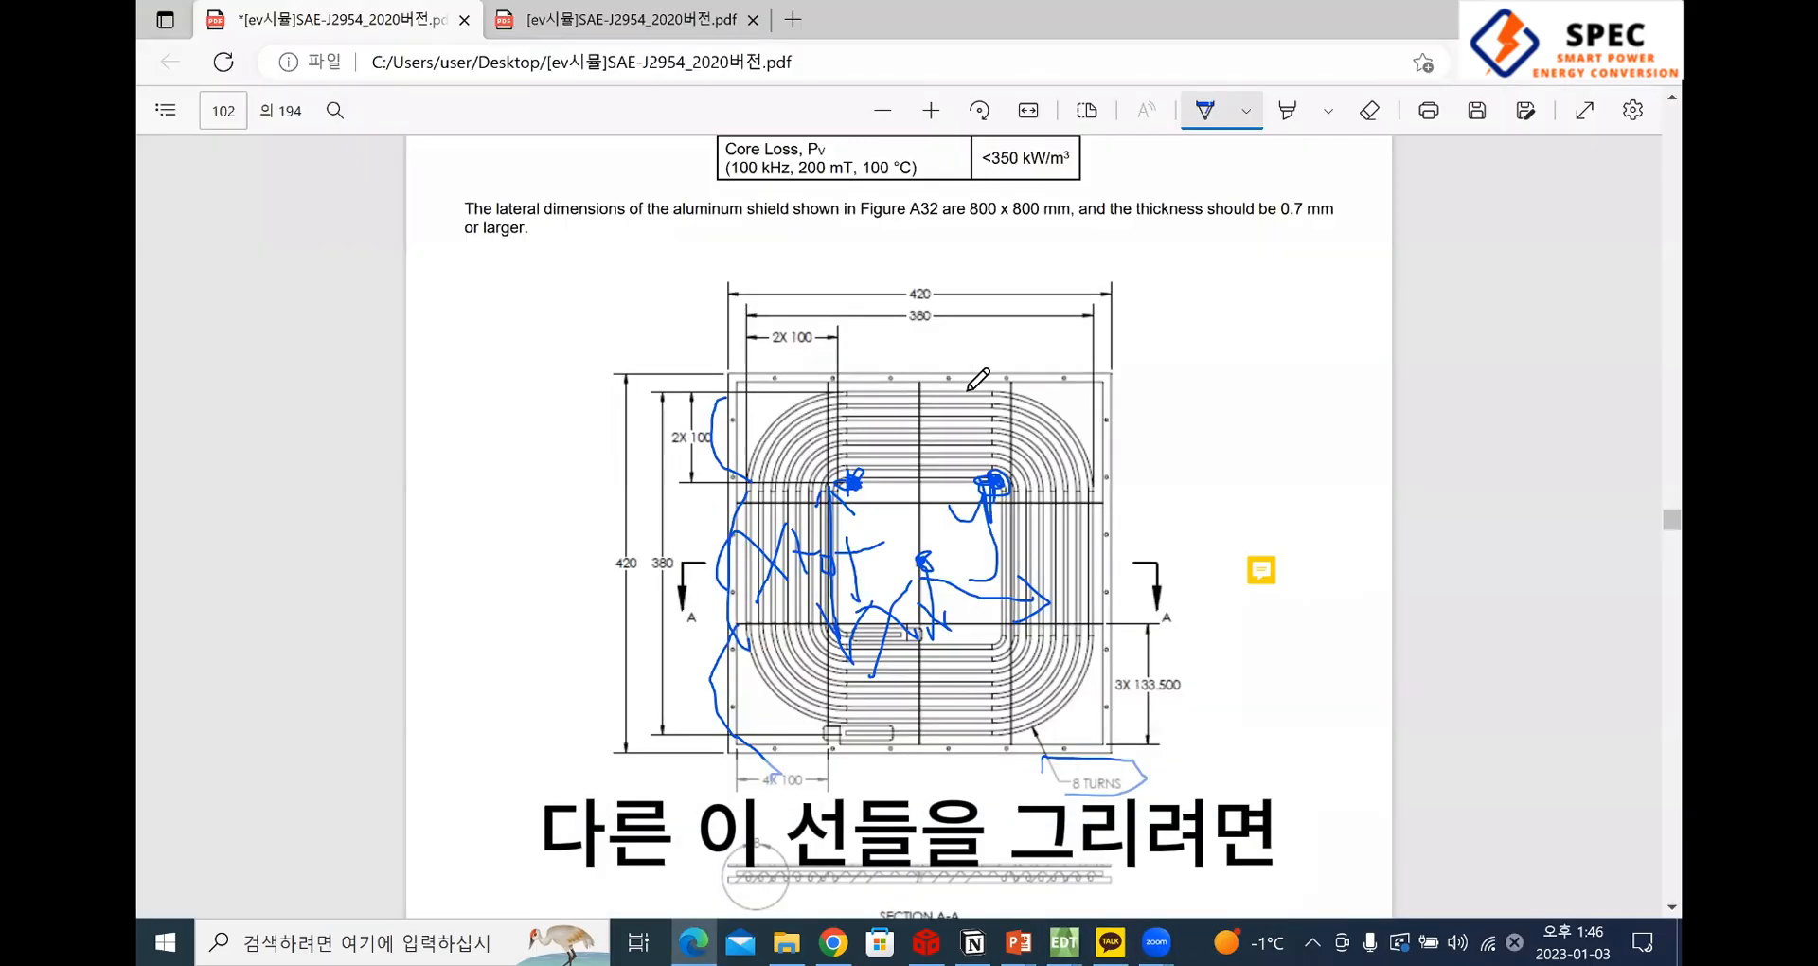
scroll(915, 486, up, 8)
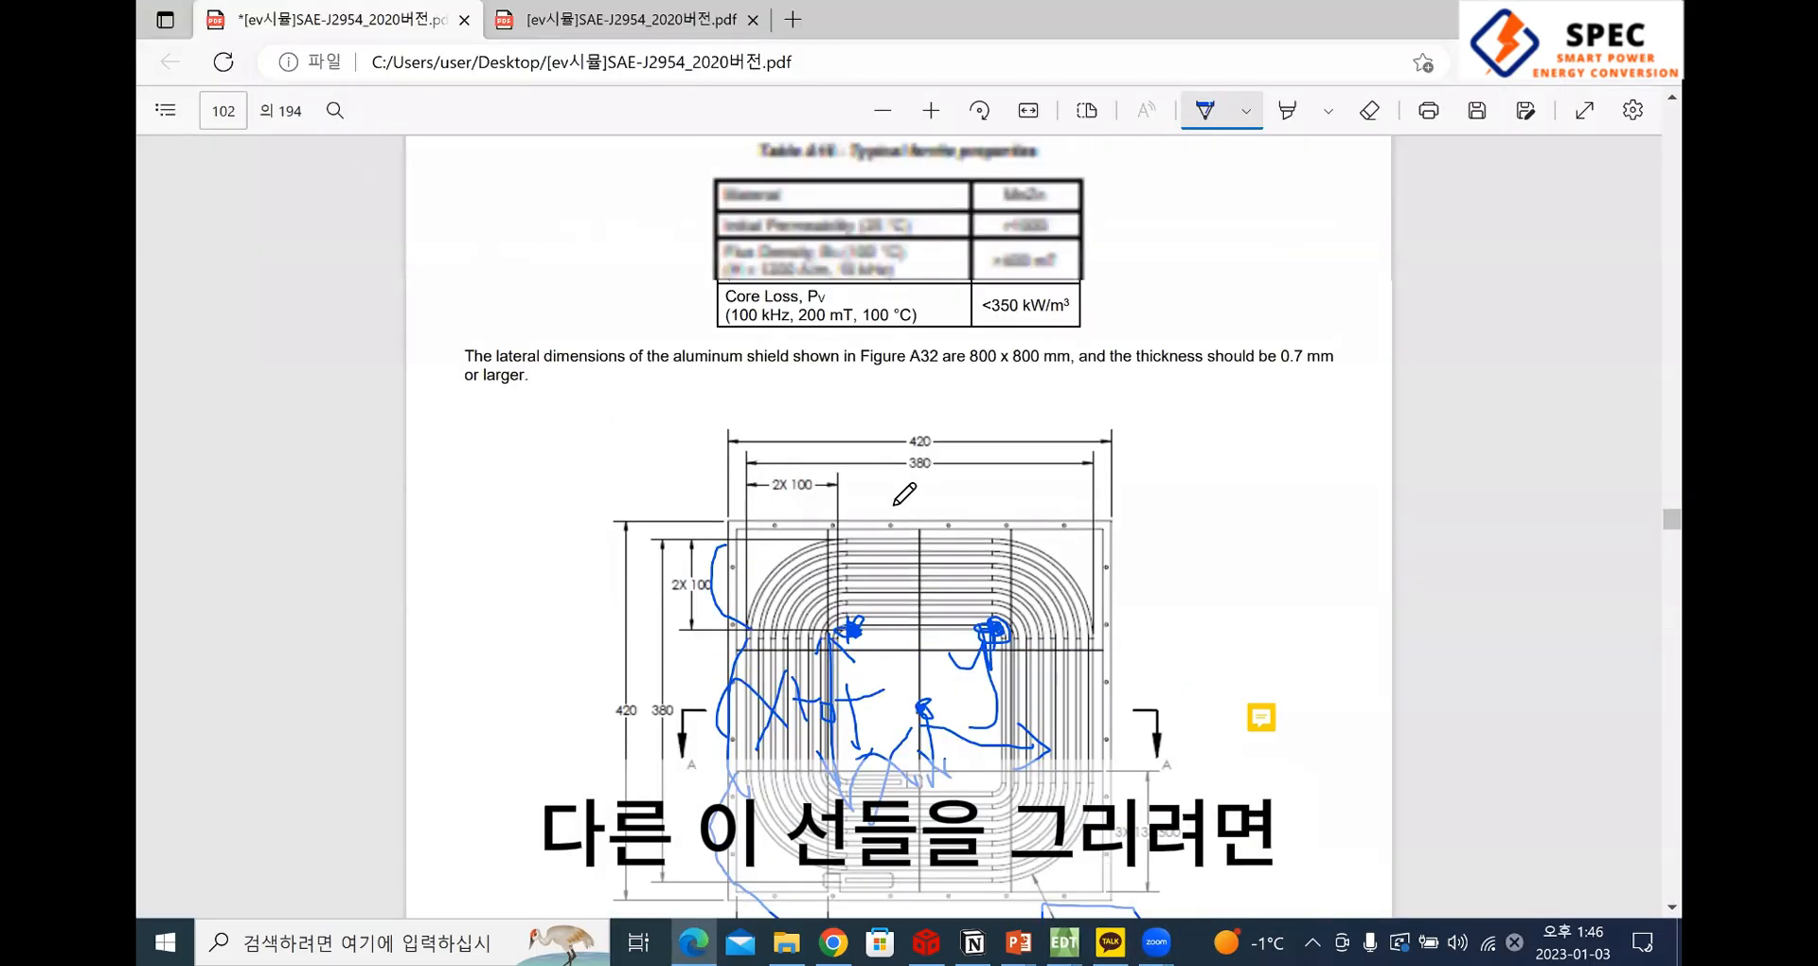
scroll(900, 473, down, 8)
ctrl+scroll(944, 487, up, 3)
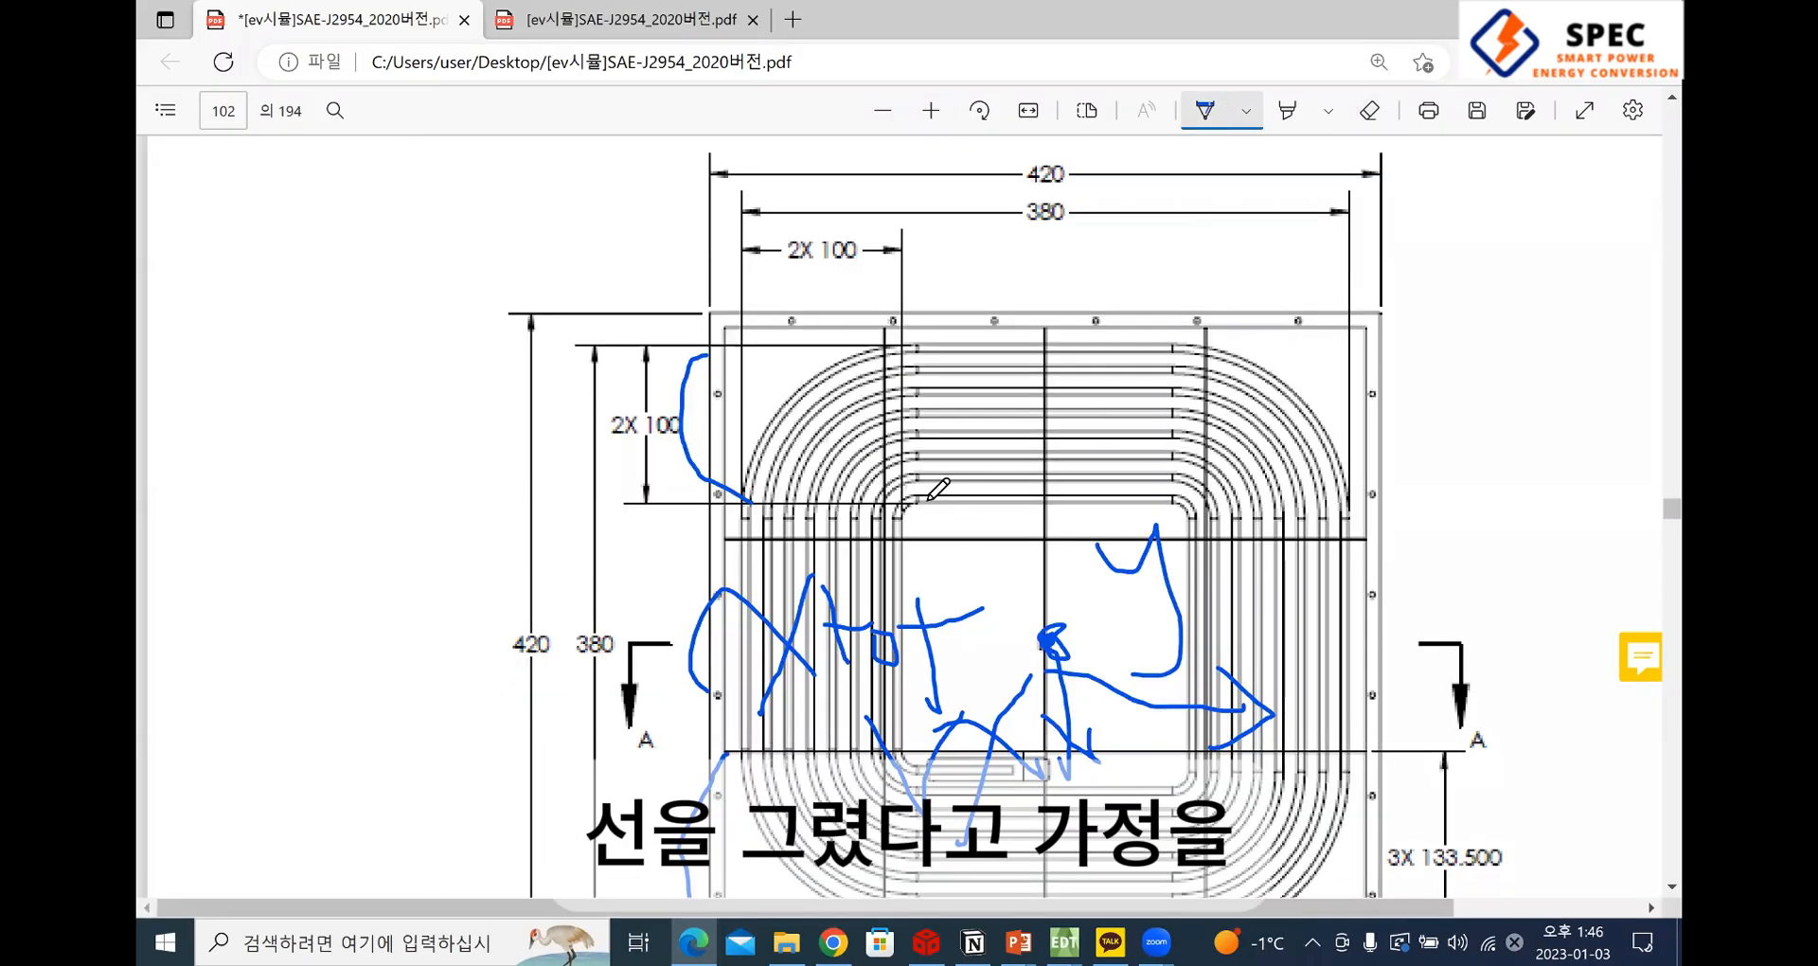
mouse_move(928, 501)
mouse_down()
mouse_move(992, 501)
mouse_move(948, 482)
mouse_move(999, 482)
mouse_up()
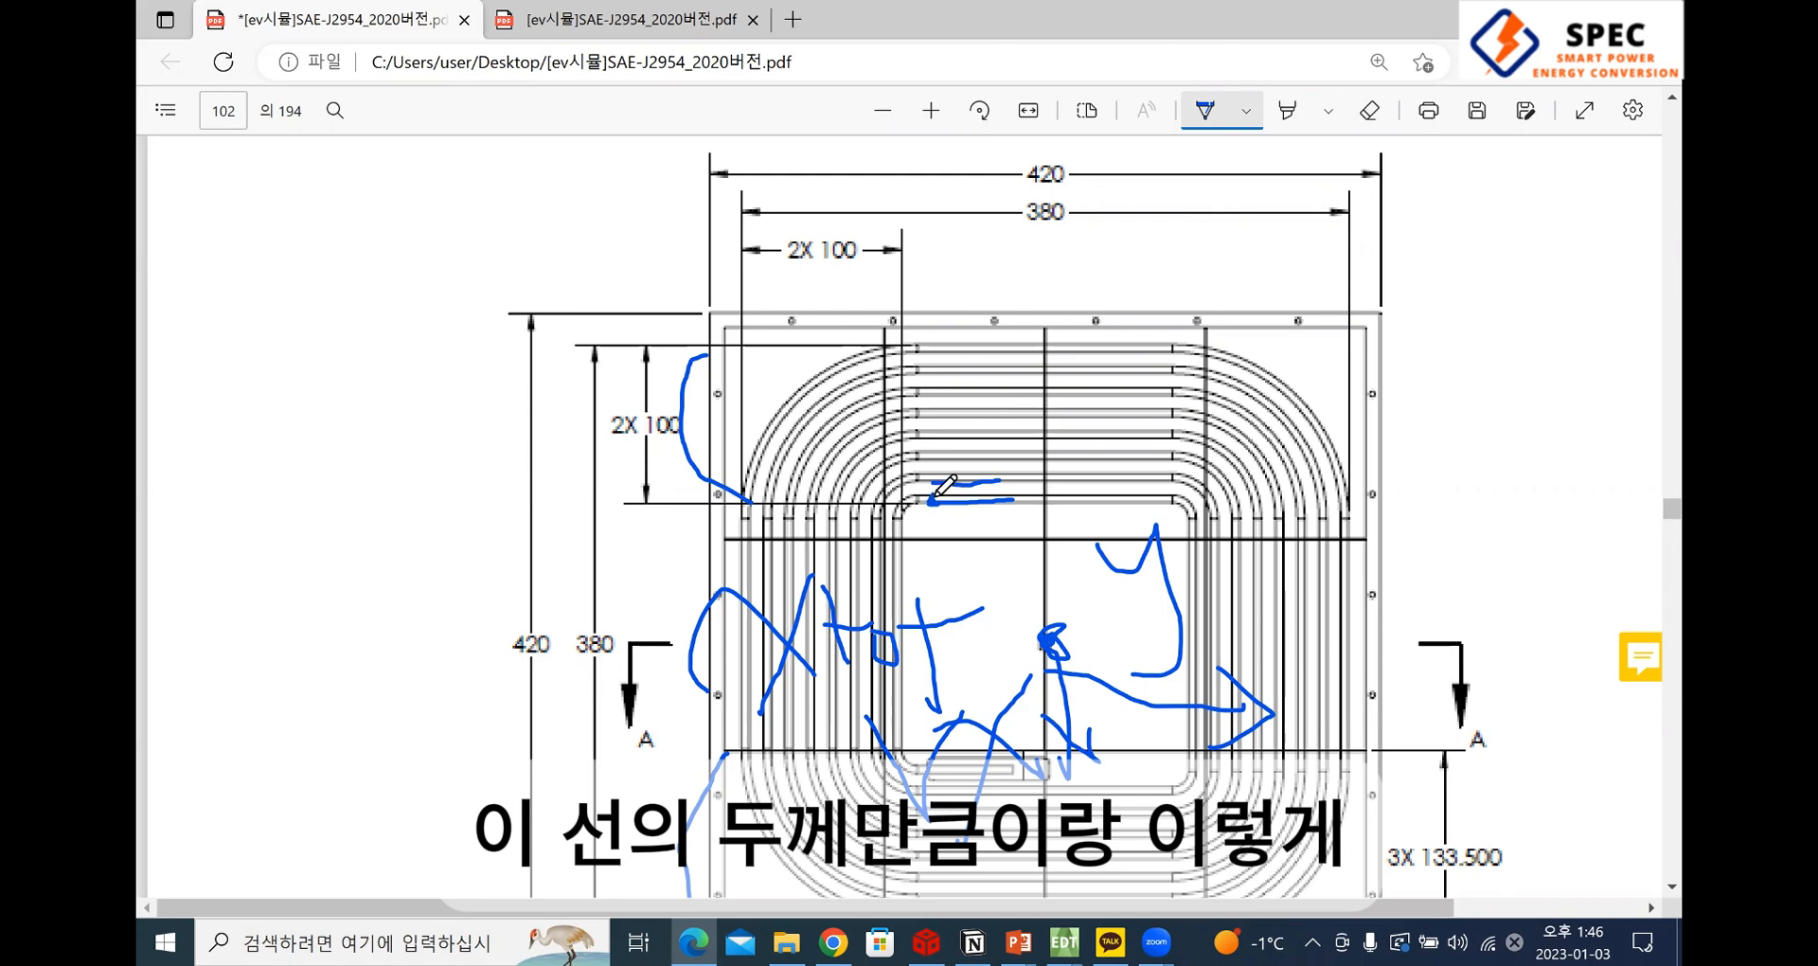
drag(935, 483, 933, 486)
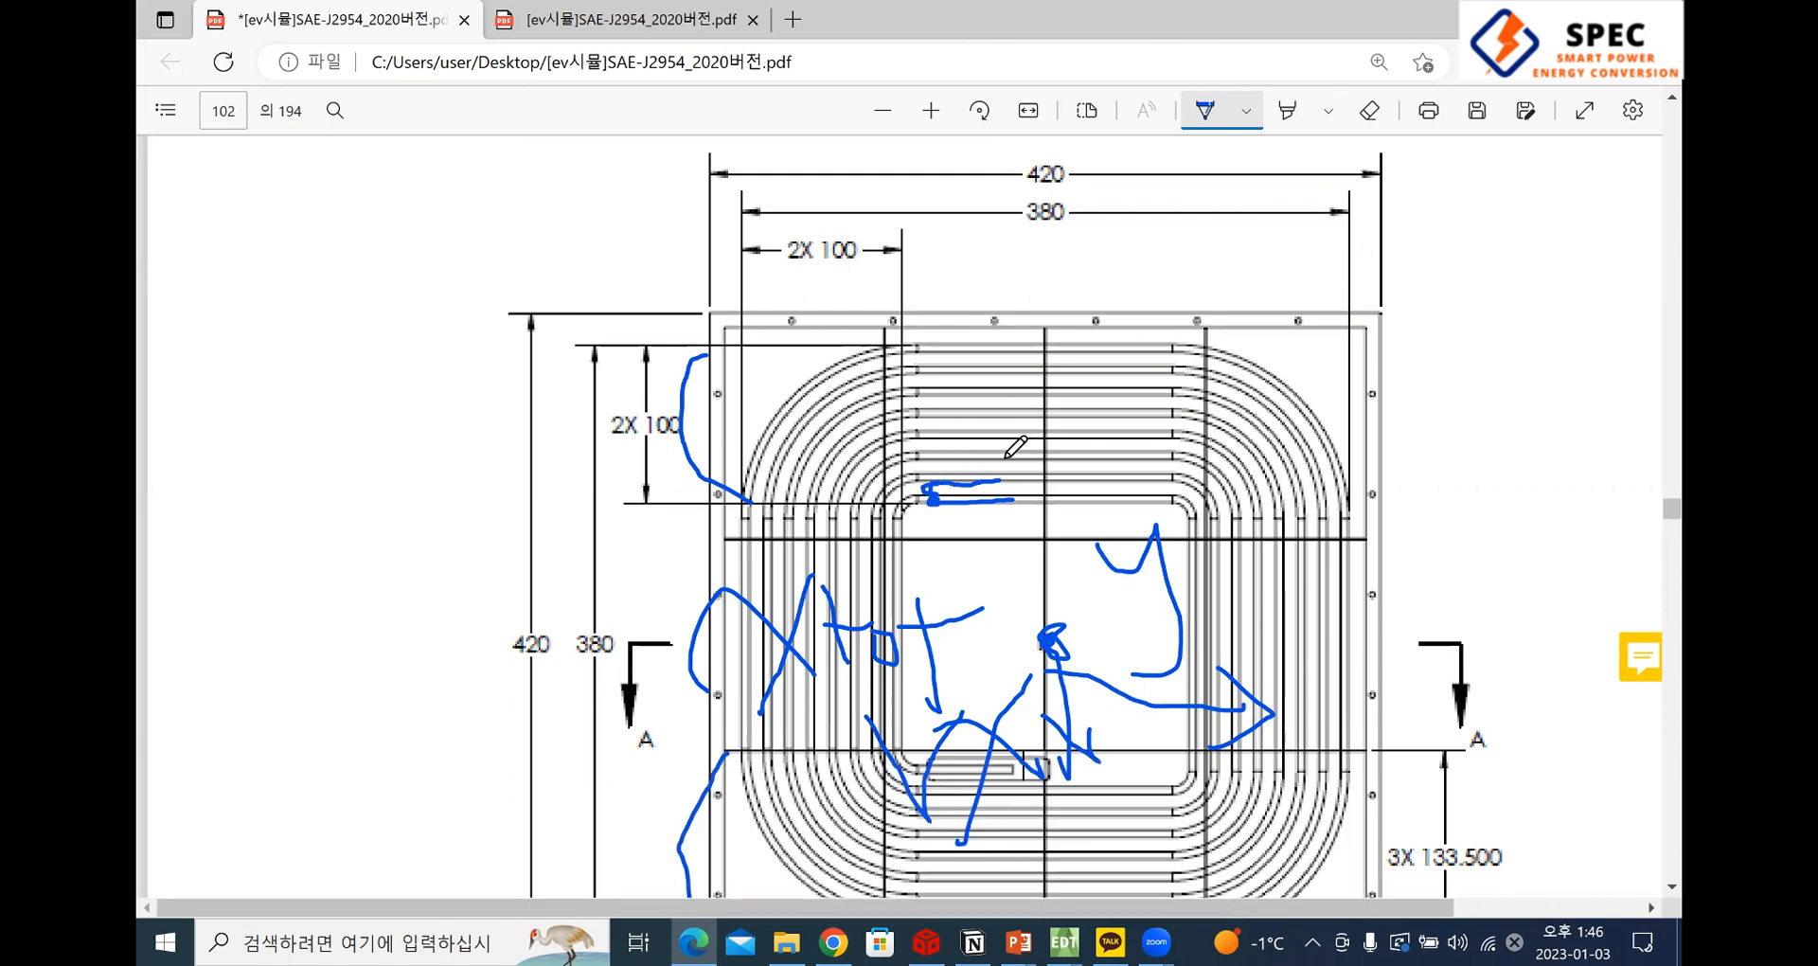
In ANSYS Electronics Desktop, set the Duplicate Along Line vector to -linethick-lineinter, 0, 0, checking the turn direction against the PDF drawing
key(alt+Tab)
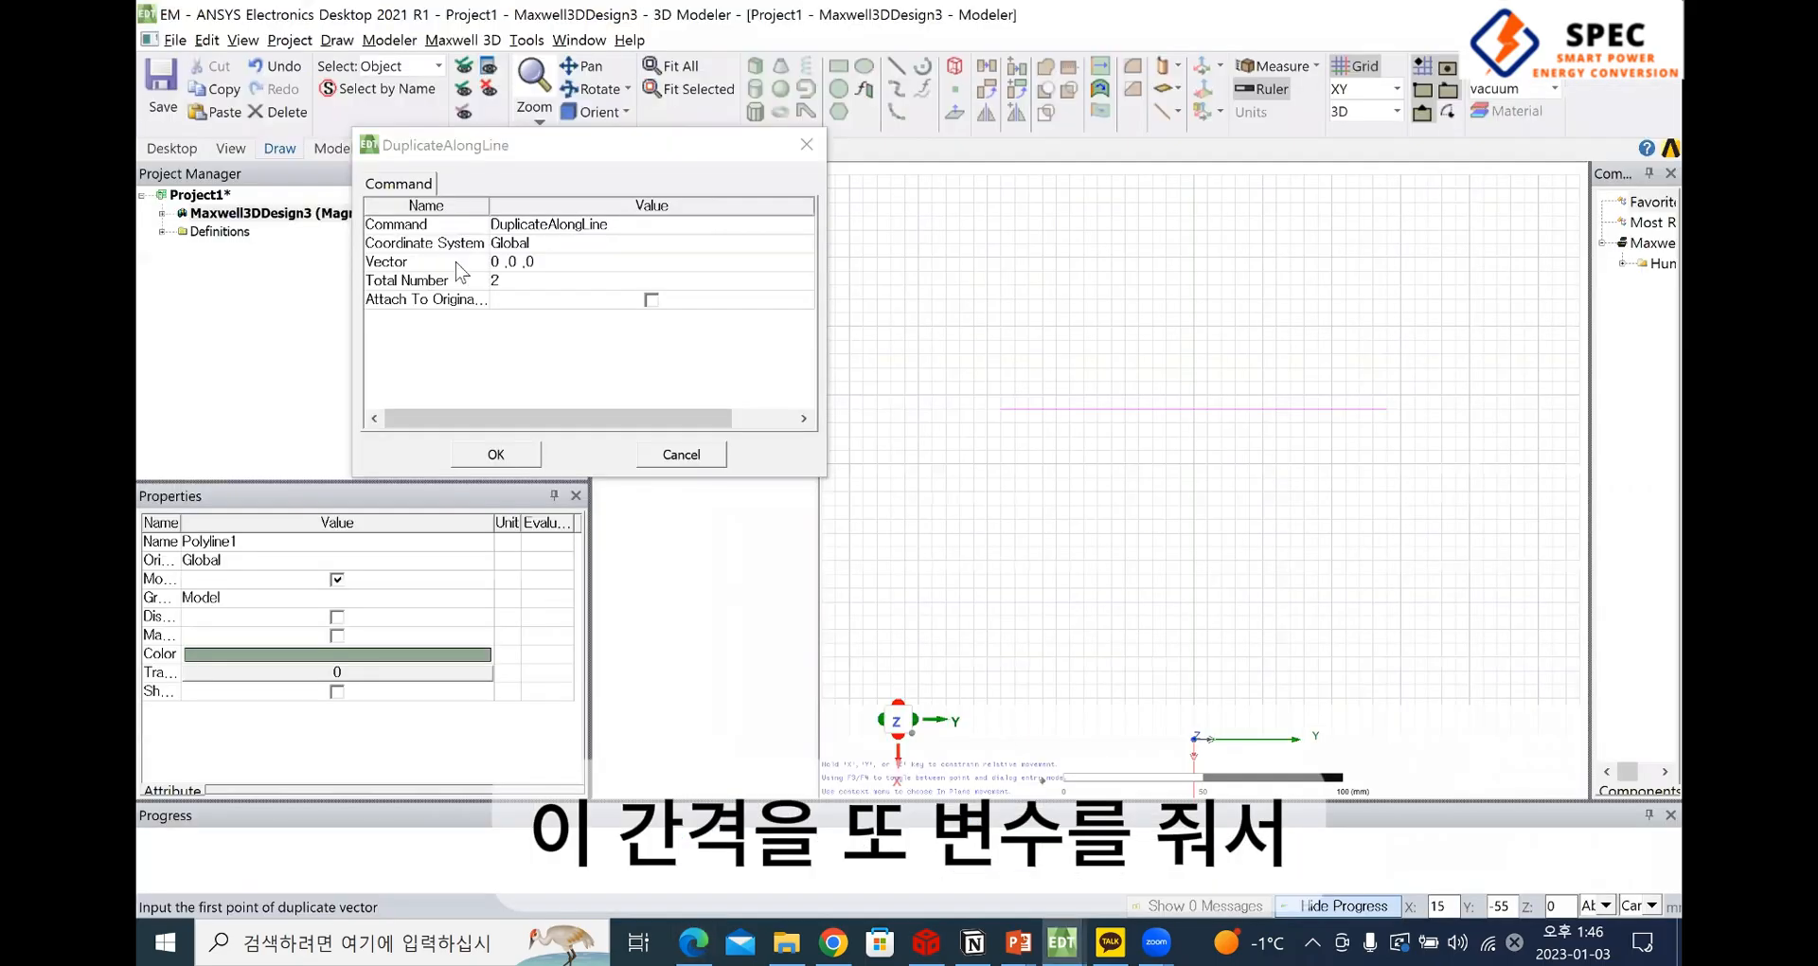
click(511, 261)
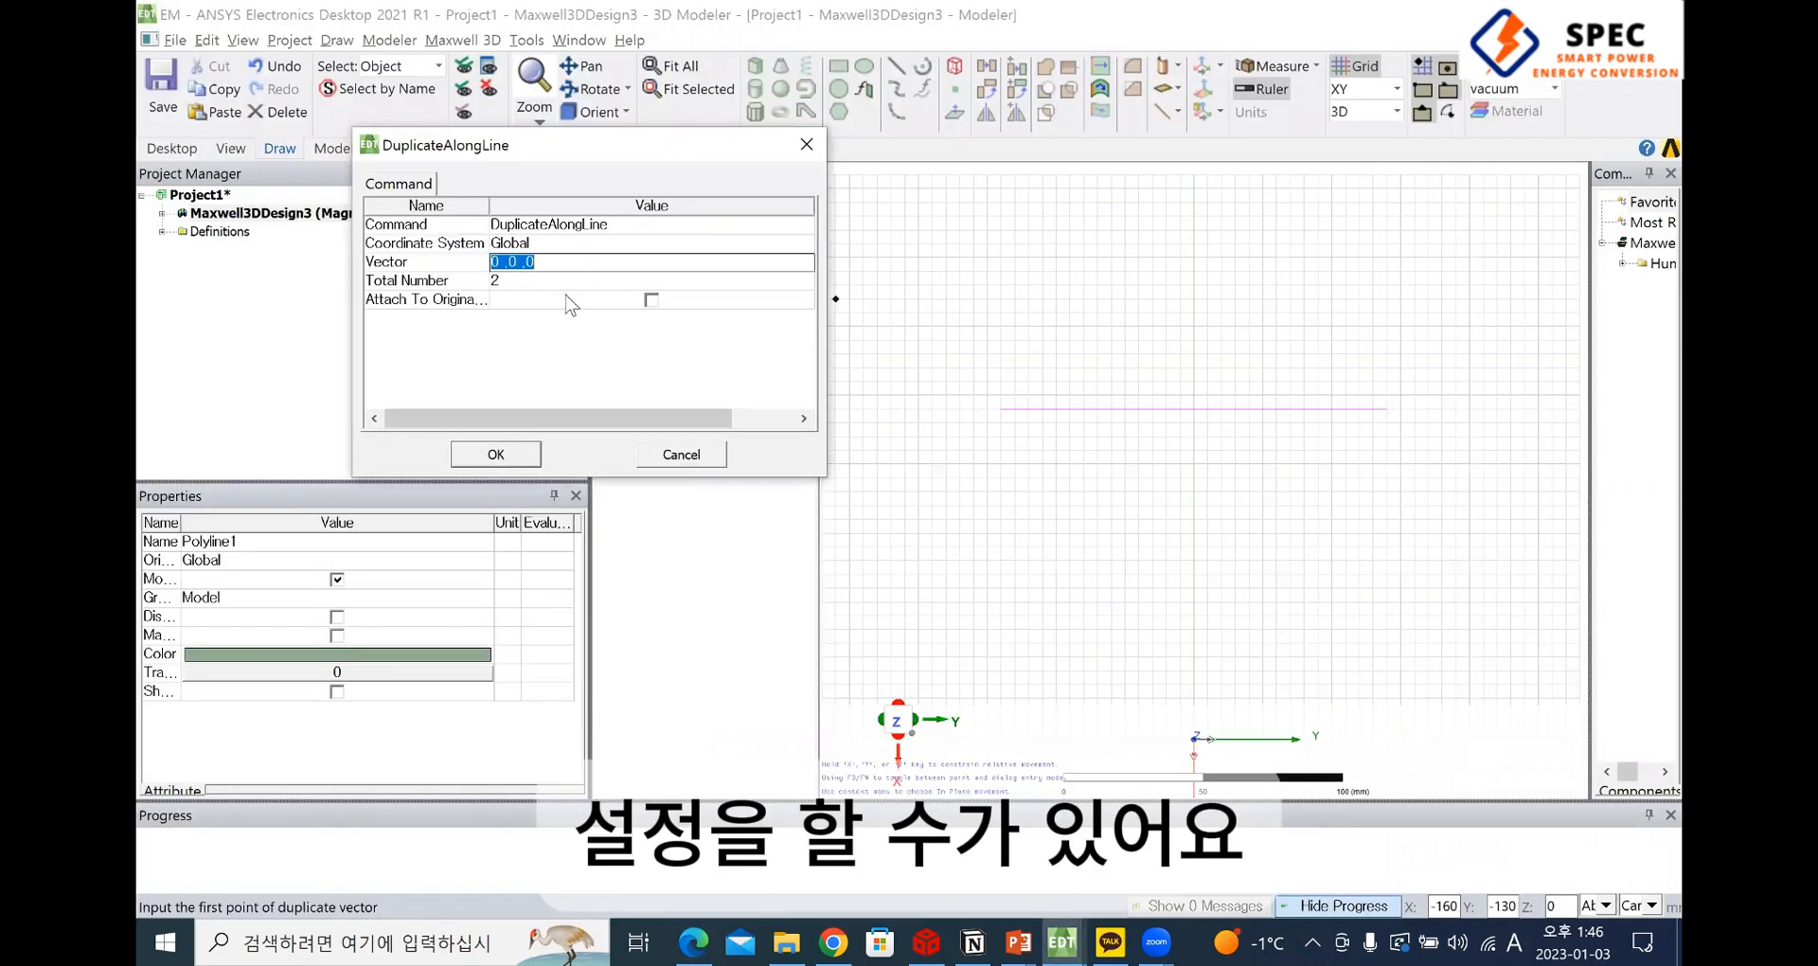
click(515, 280)
click(521, 263)
click(521, 262)
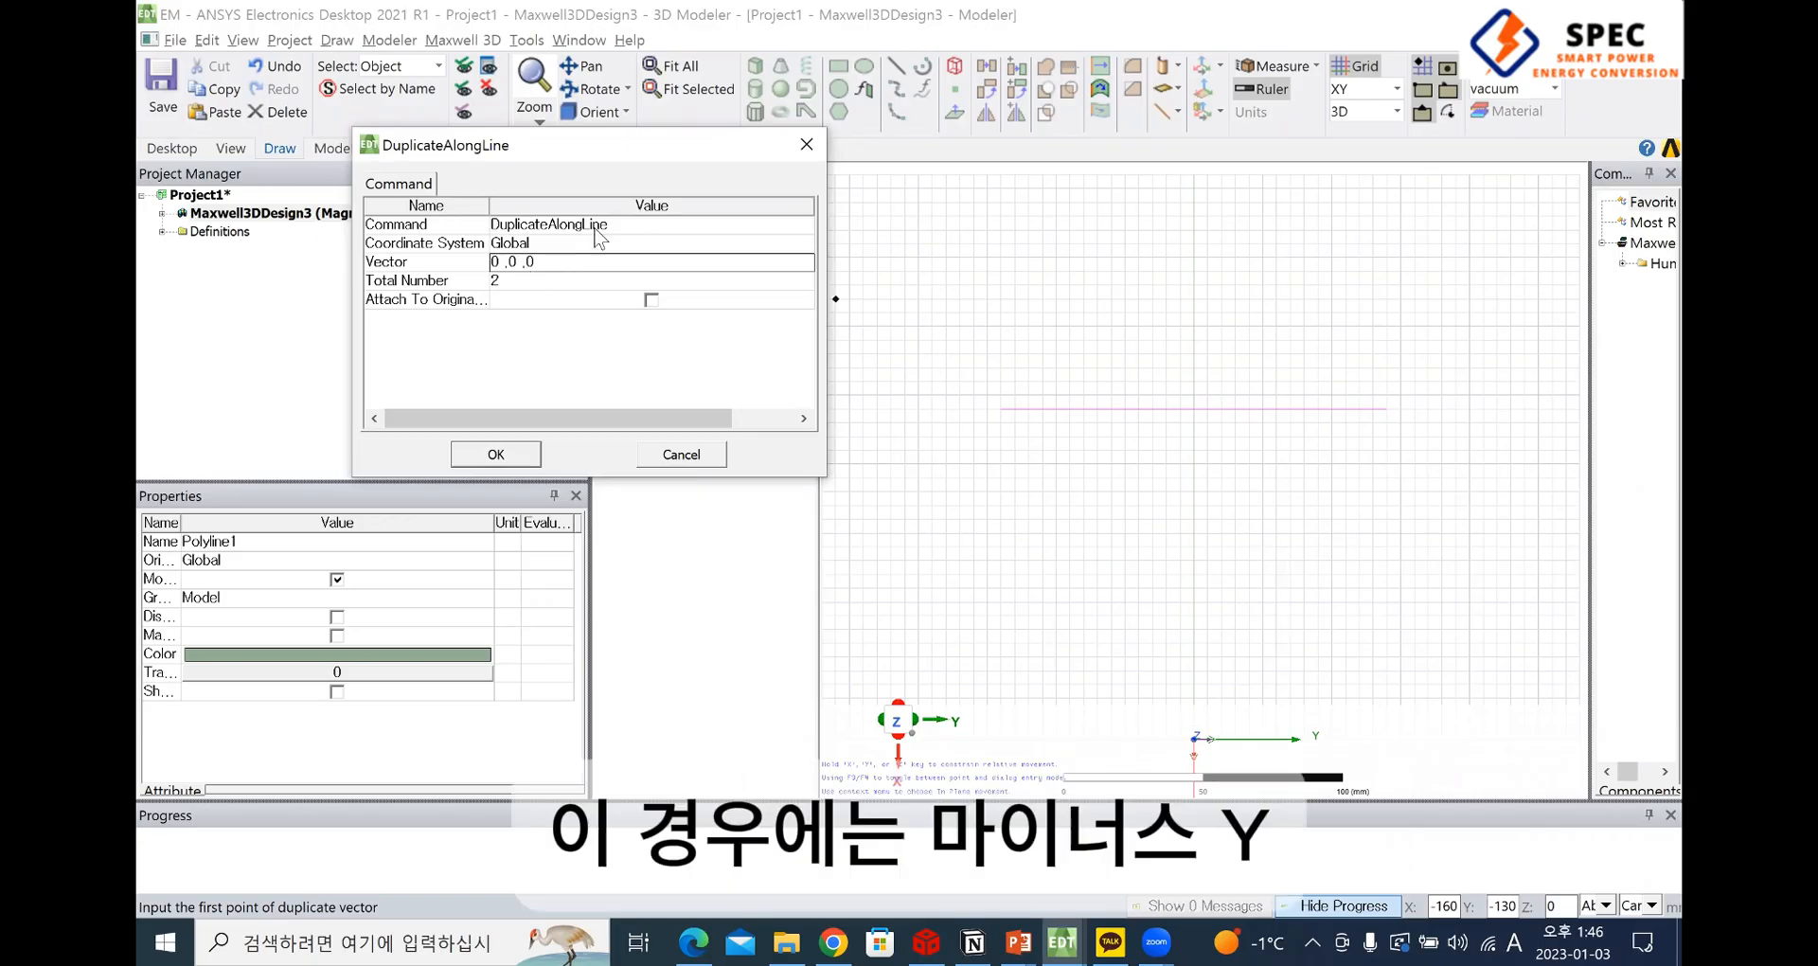
key(alt+Tab)
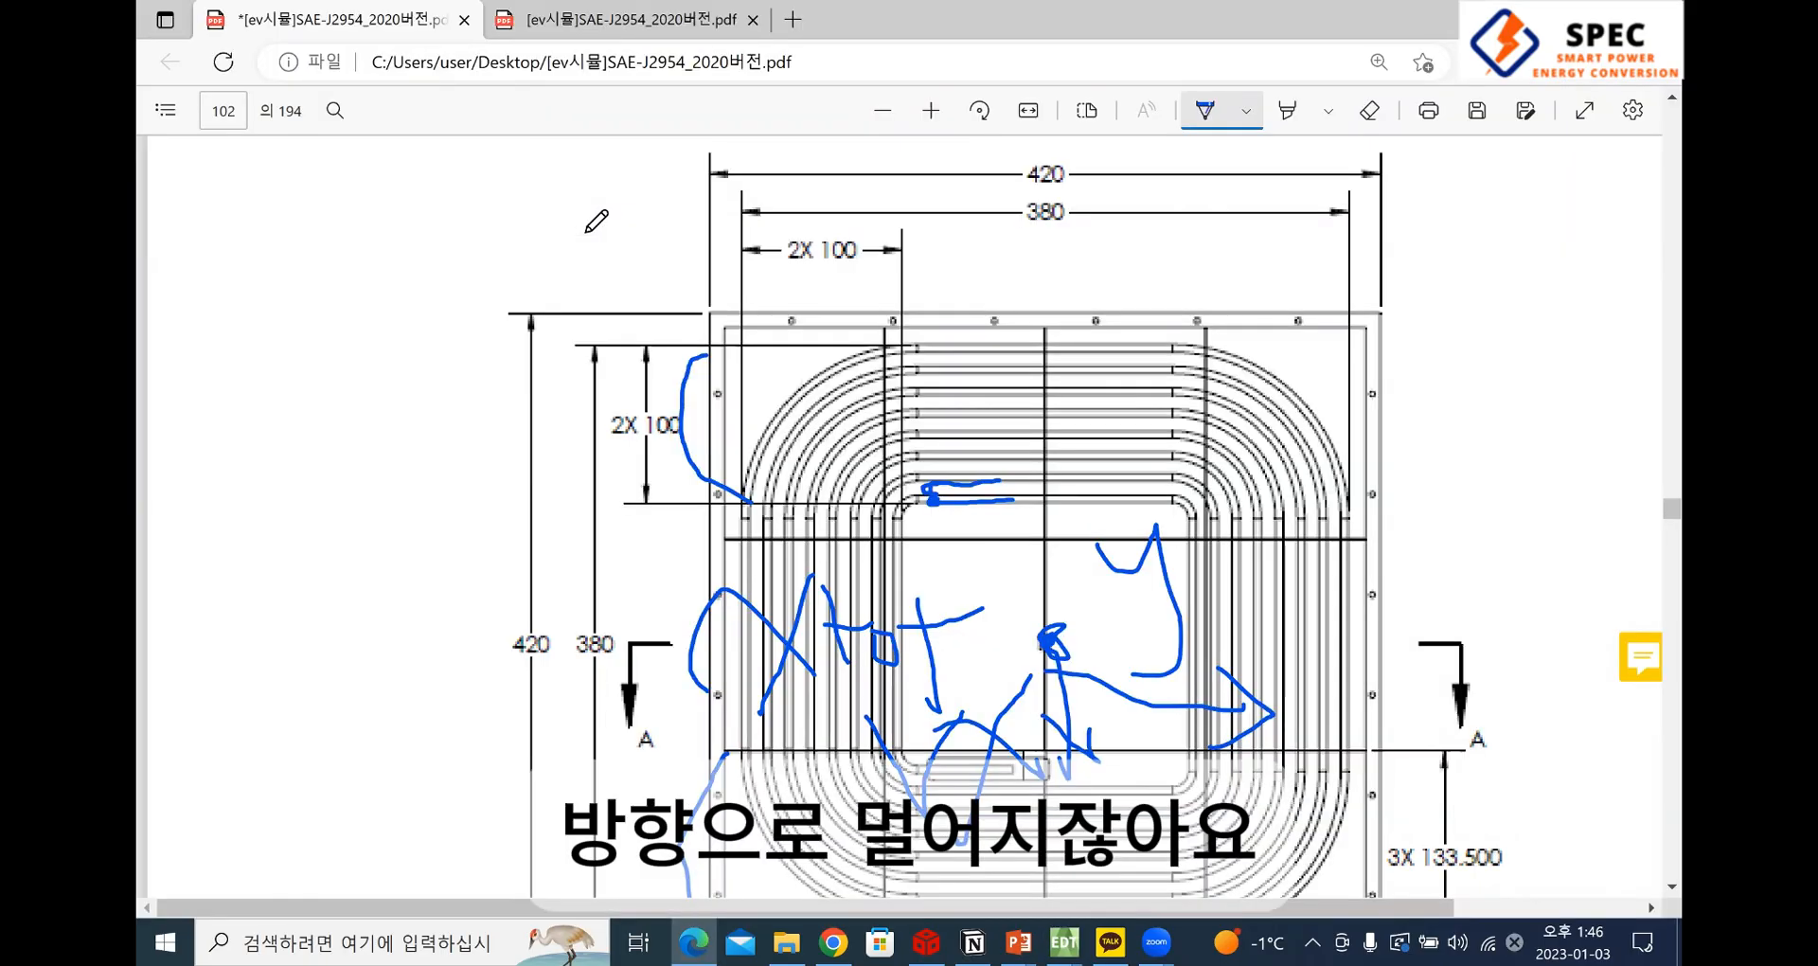
key(alt+Tab)
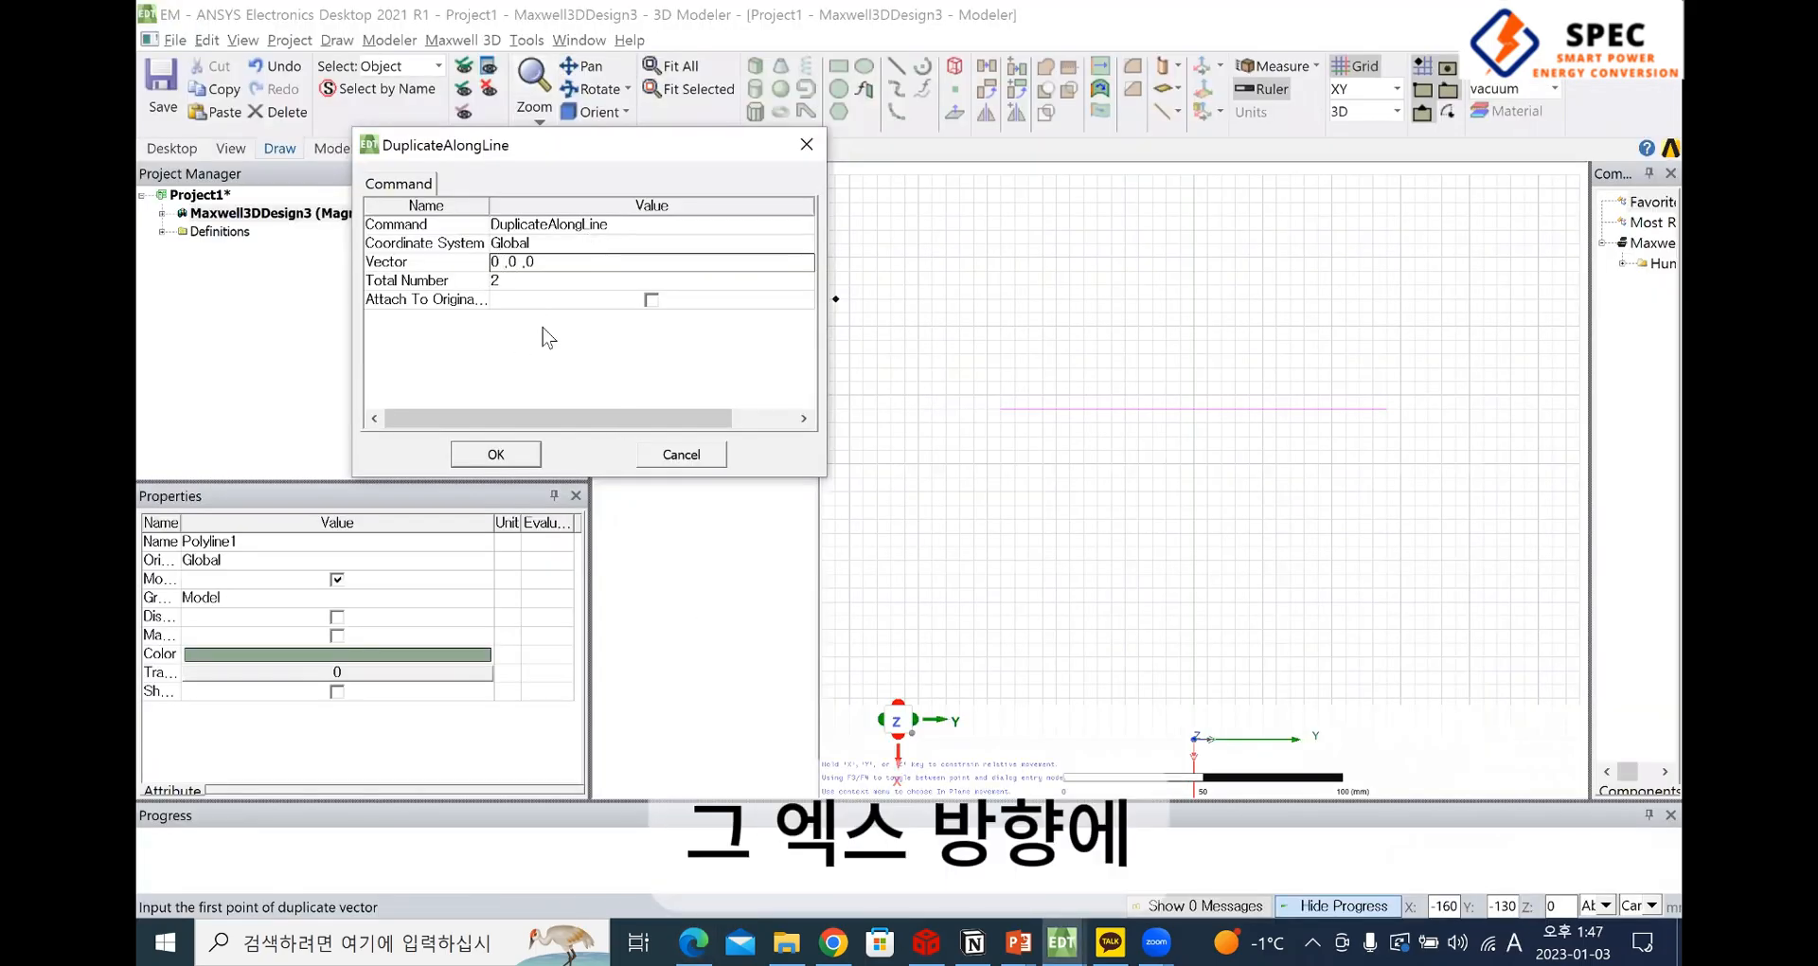
key(Delete)
text(-)
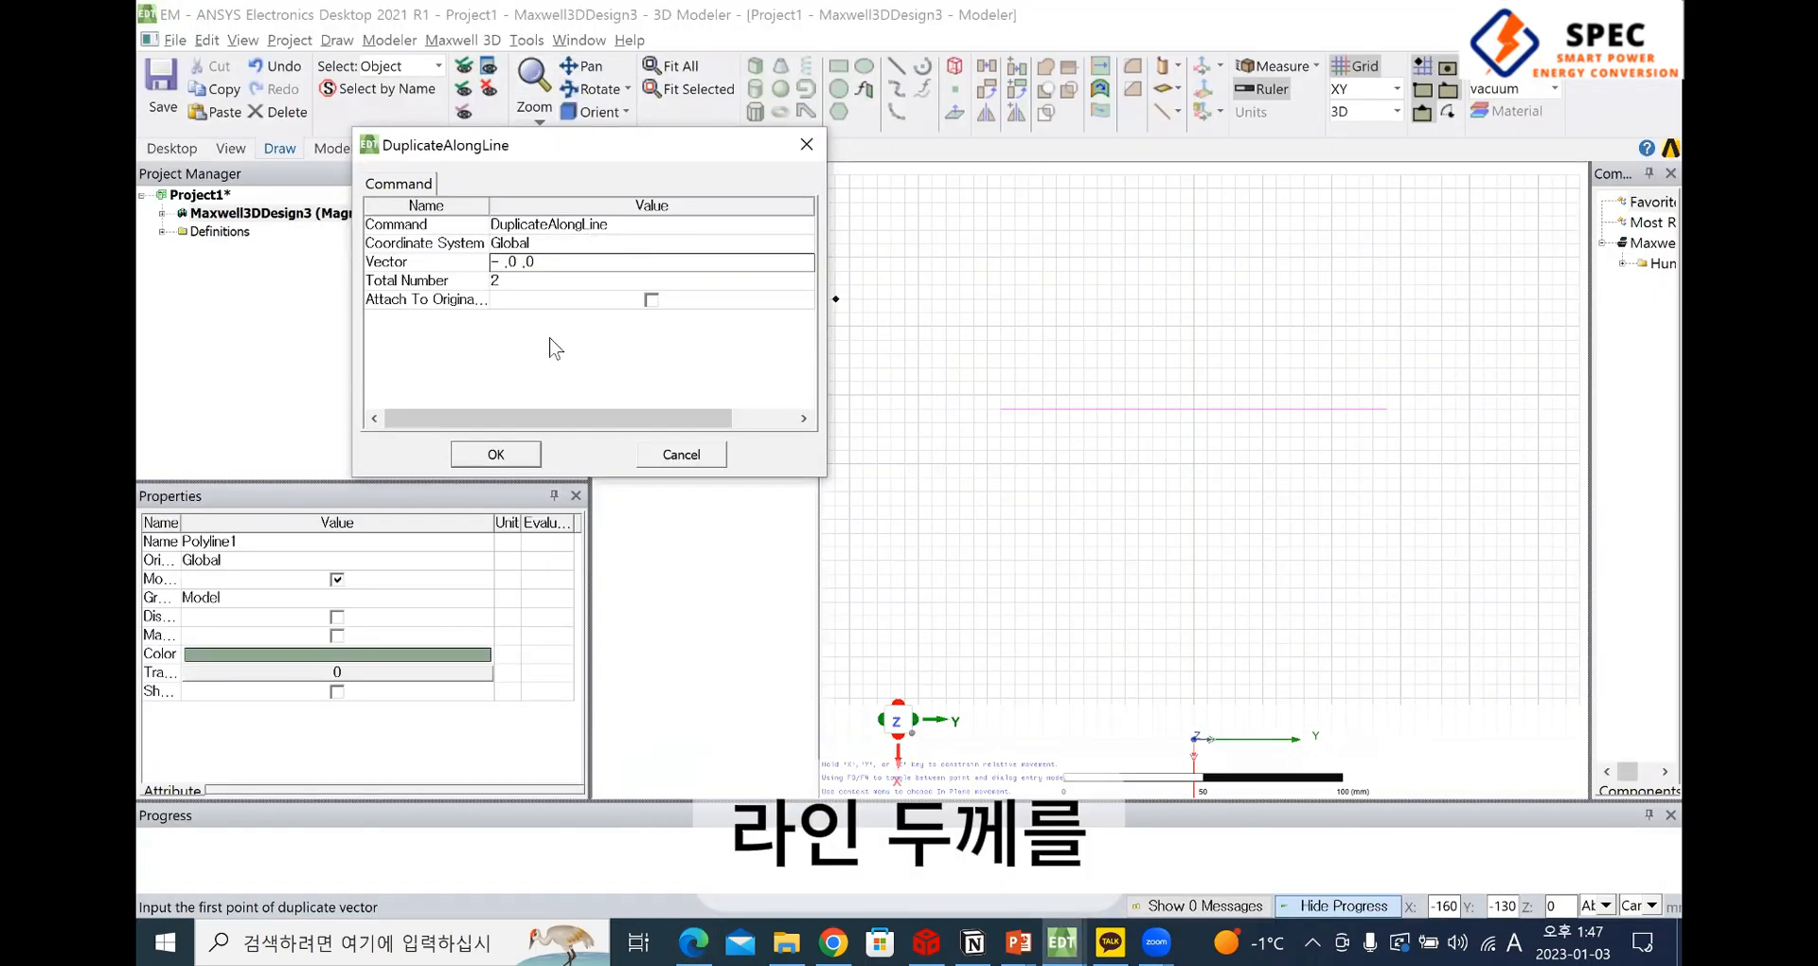
text(linet)
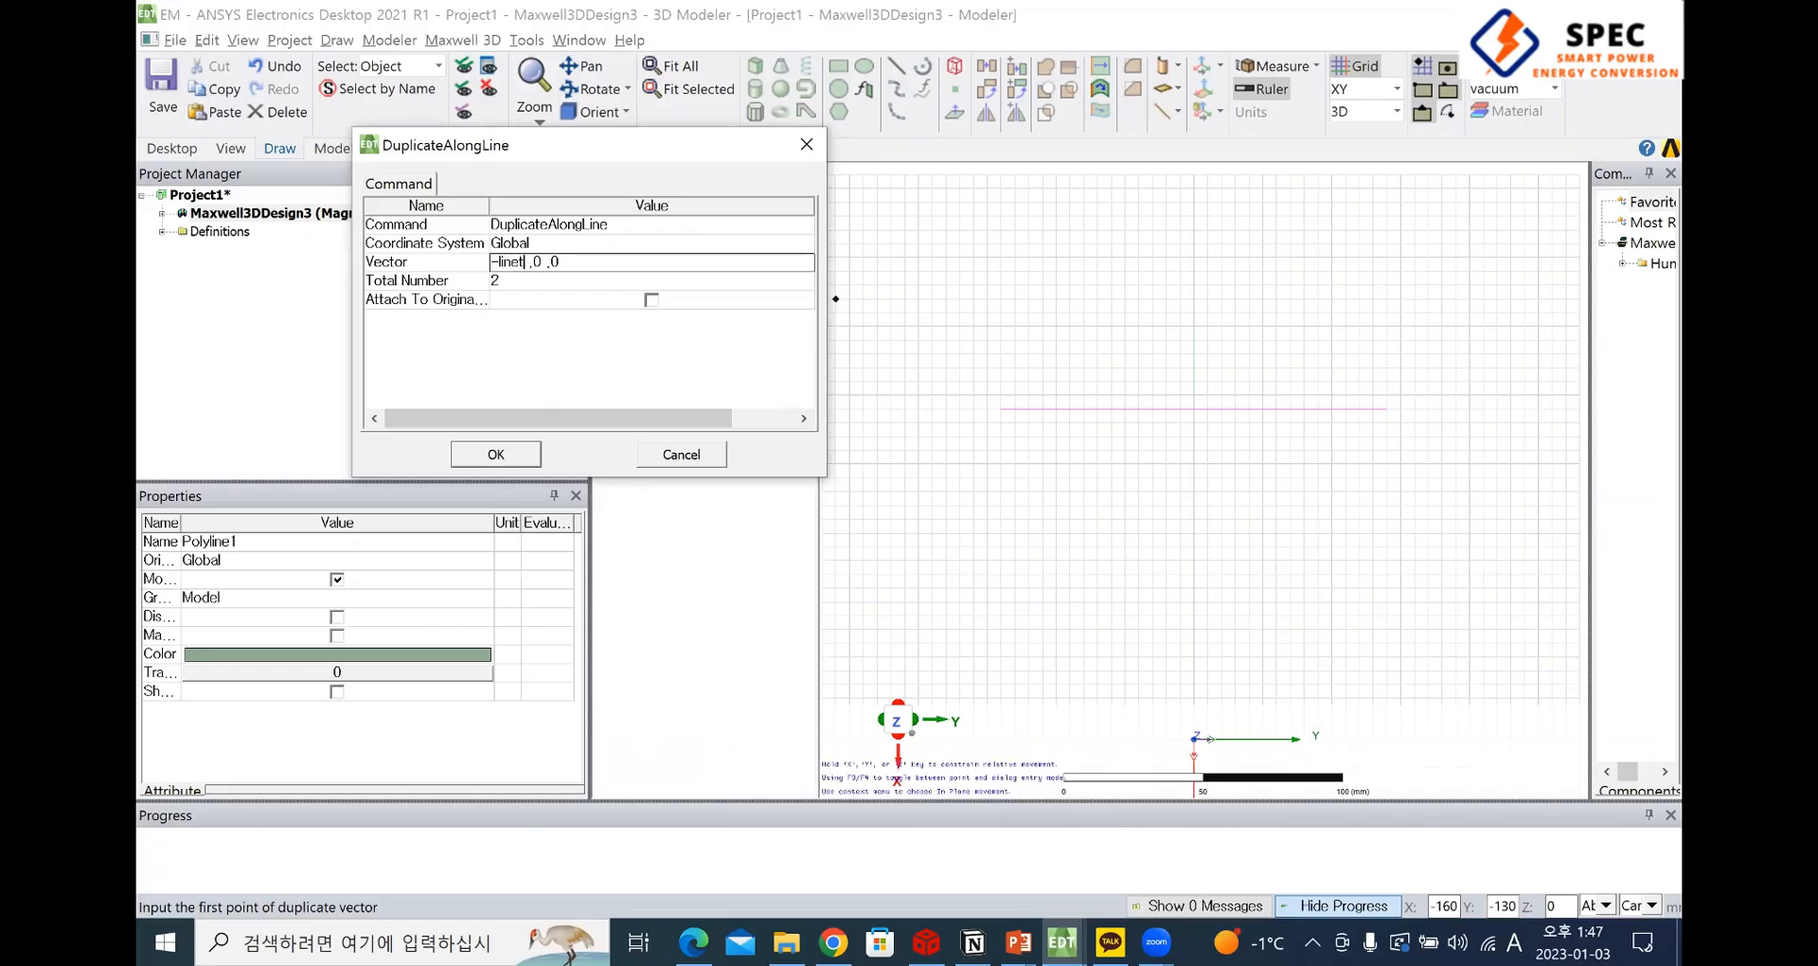
text(hick-lin)
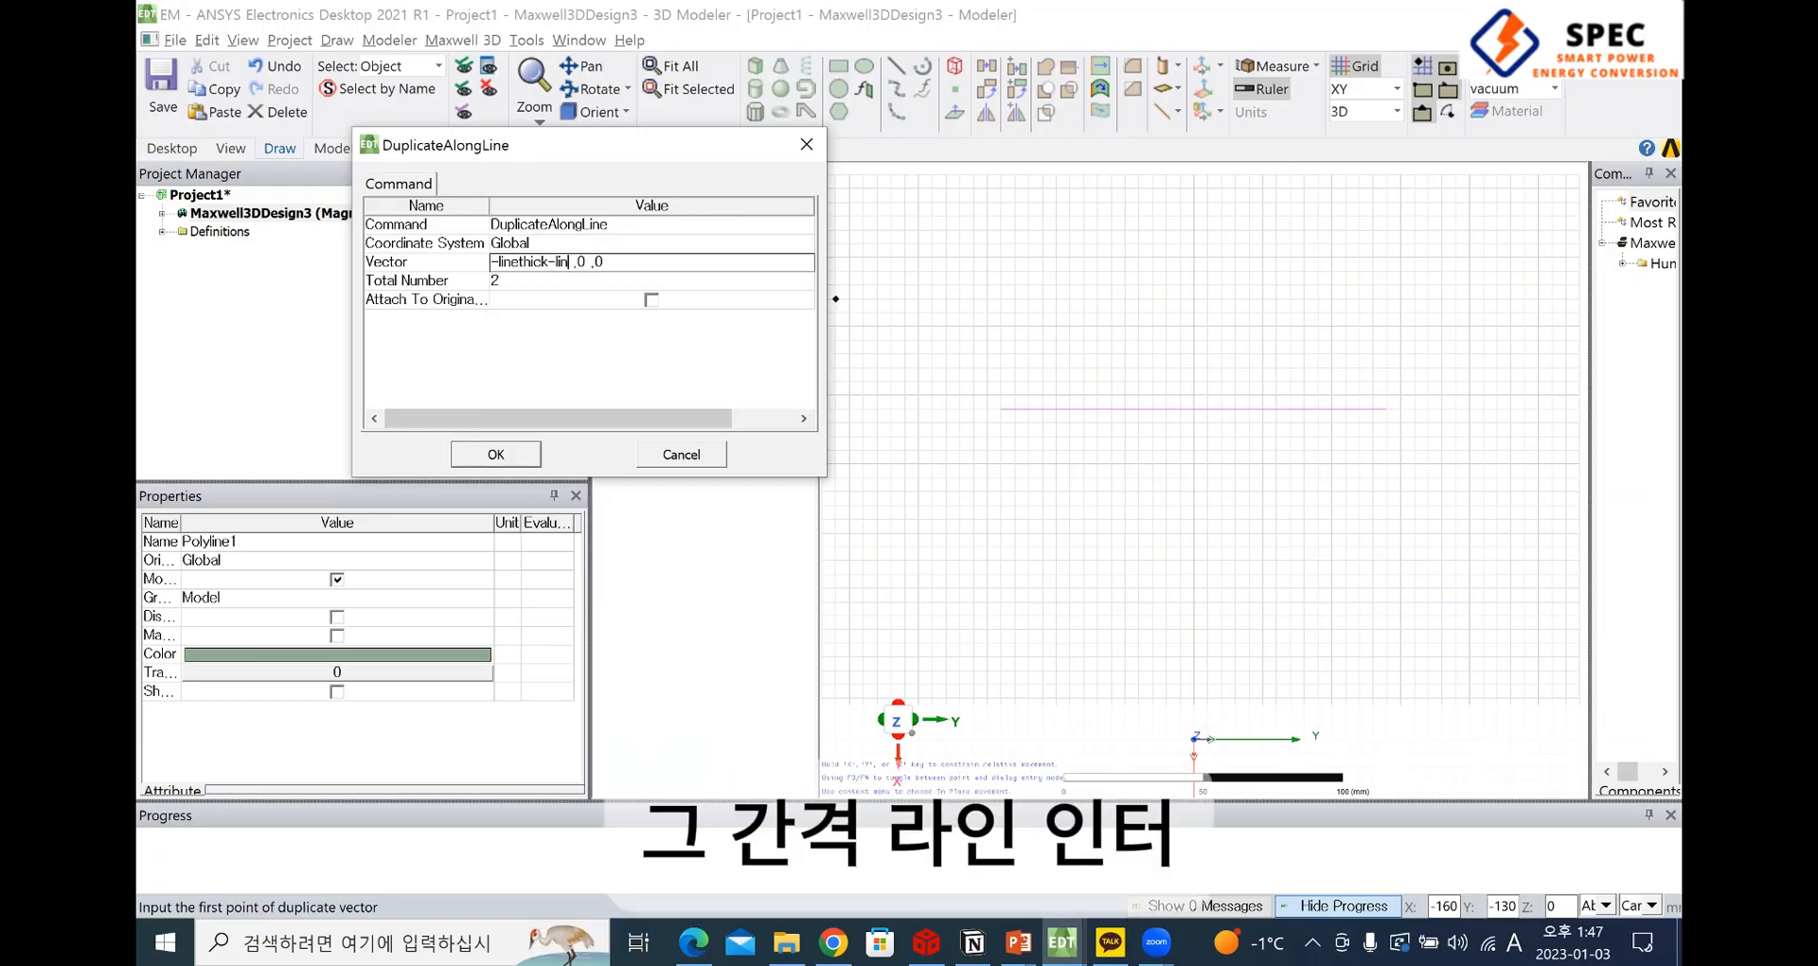
text(einter)
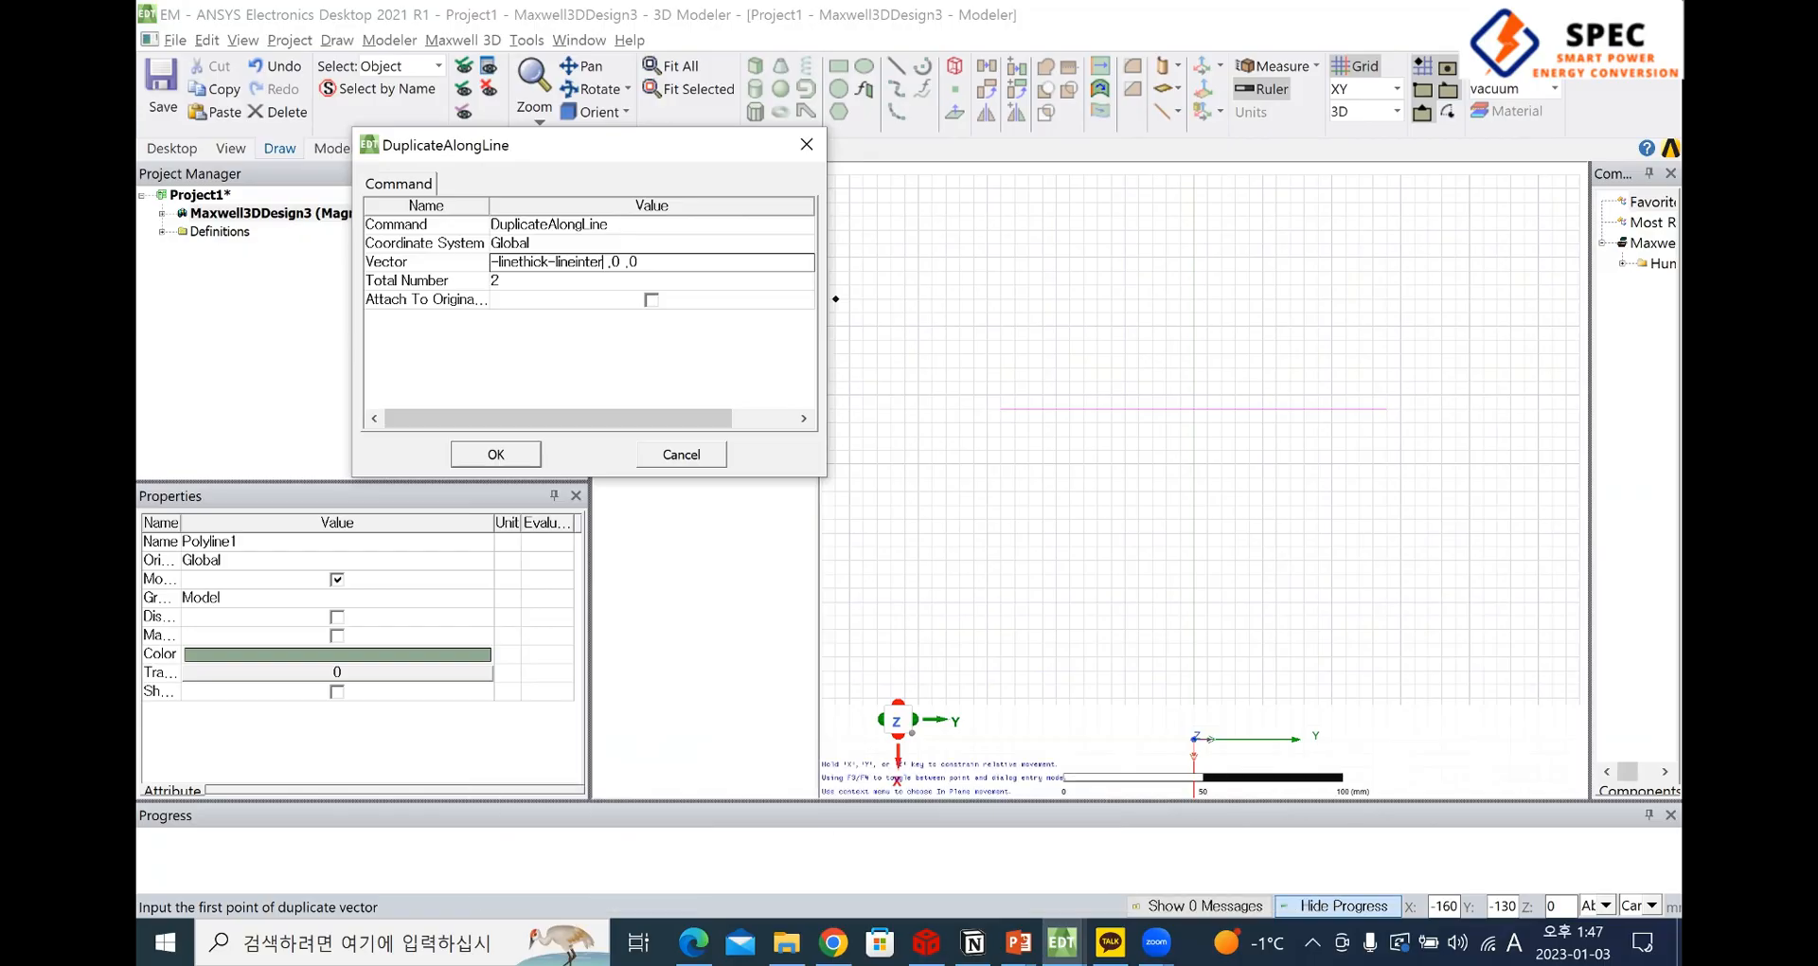
Apply the duplication vector and define its variables, linethick as 5mm and lineinter as 10mm
click(532, 282)
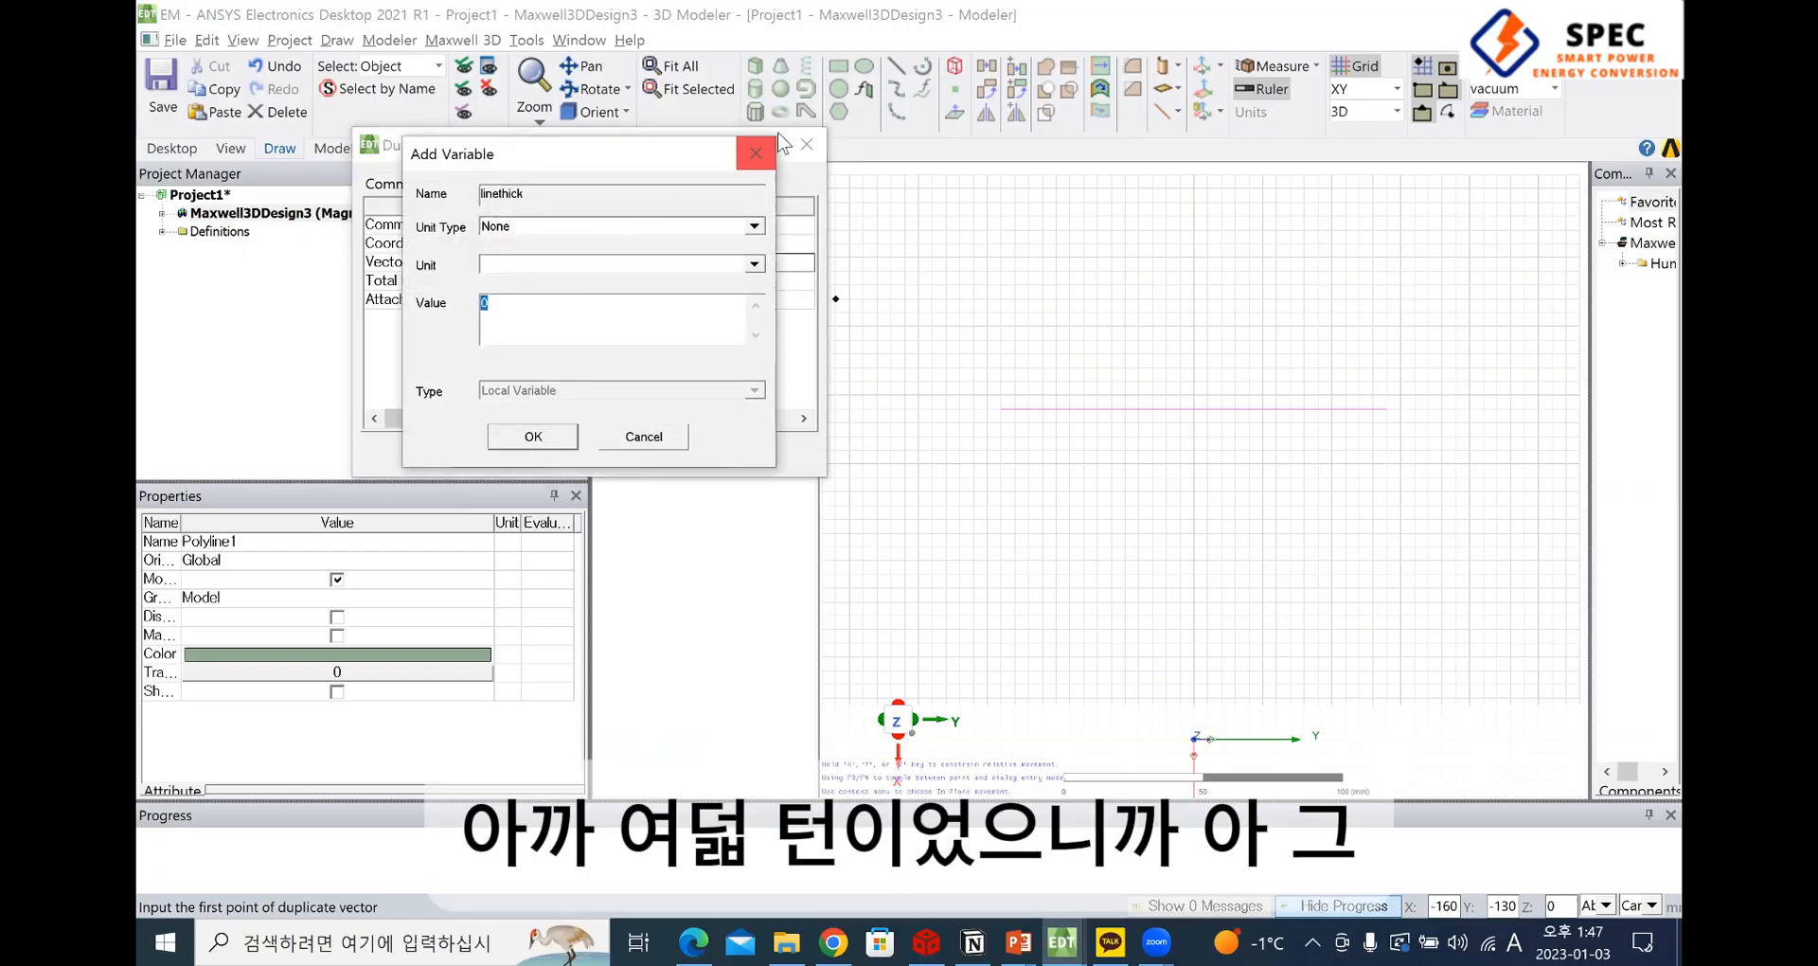
click(754, 154)
click(677, 262)
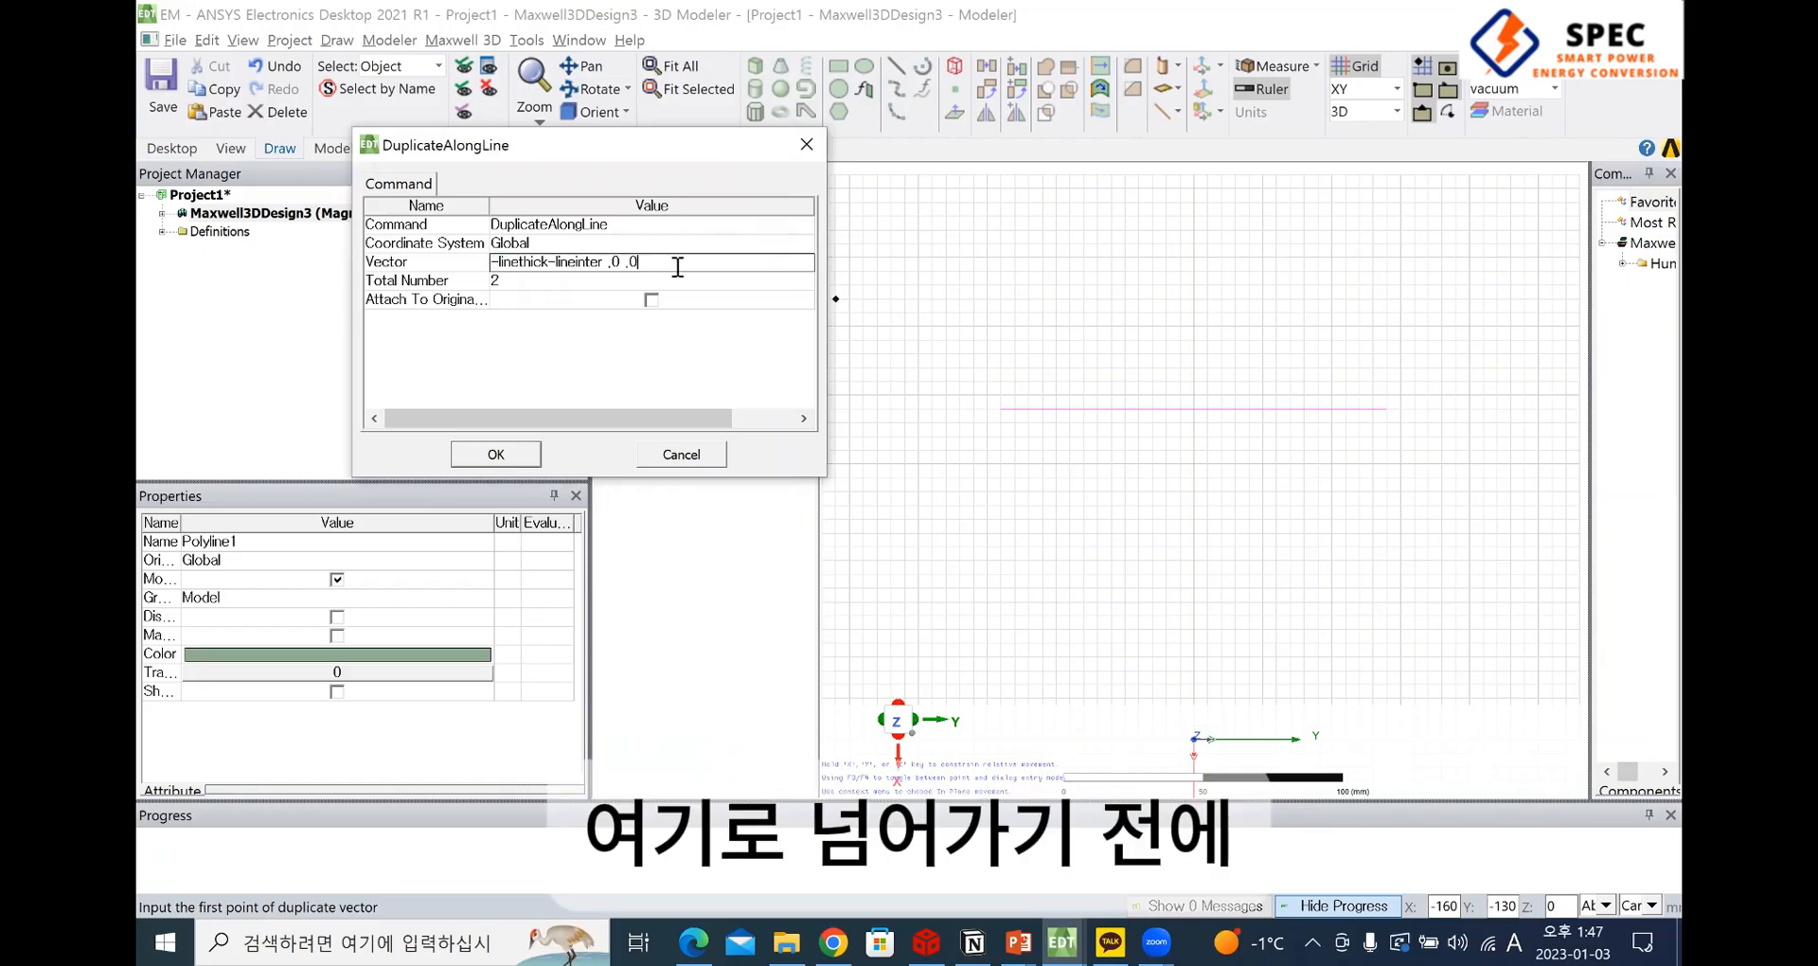
key(Return)
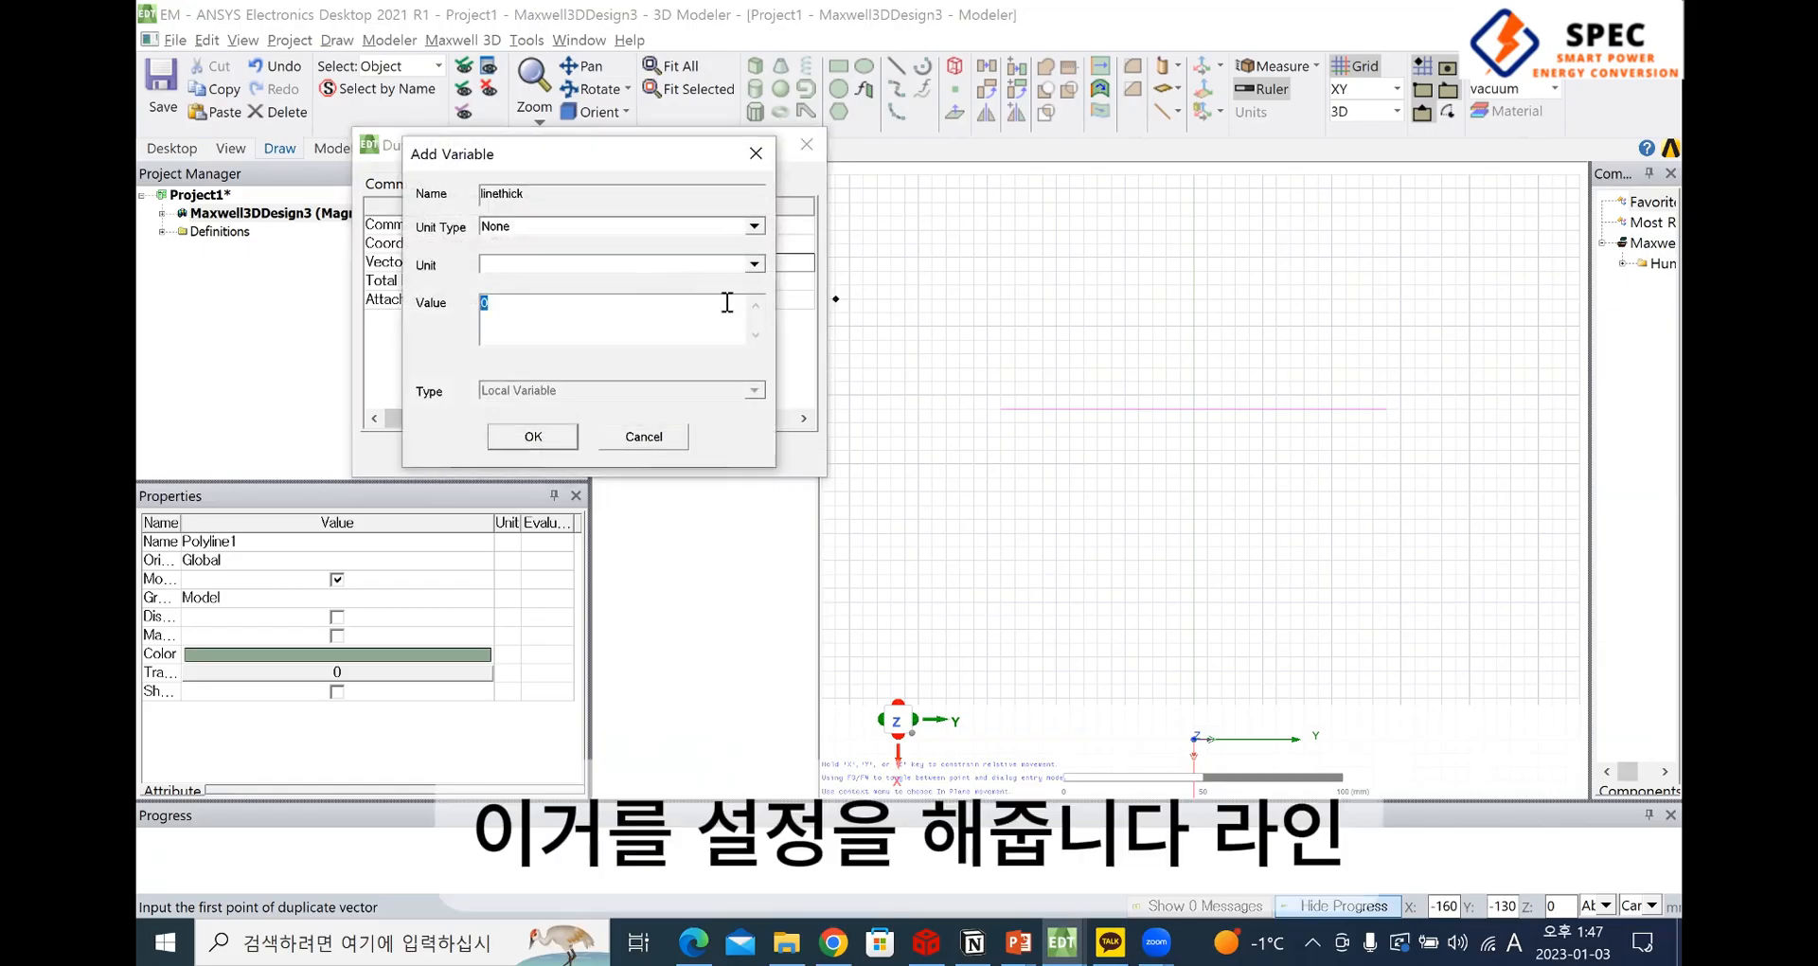
text(5mm)
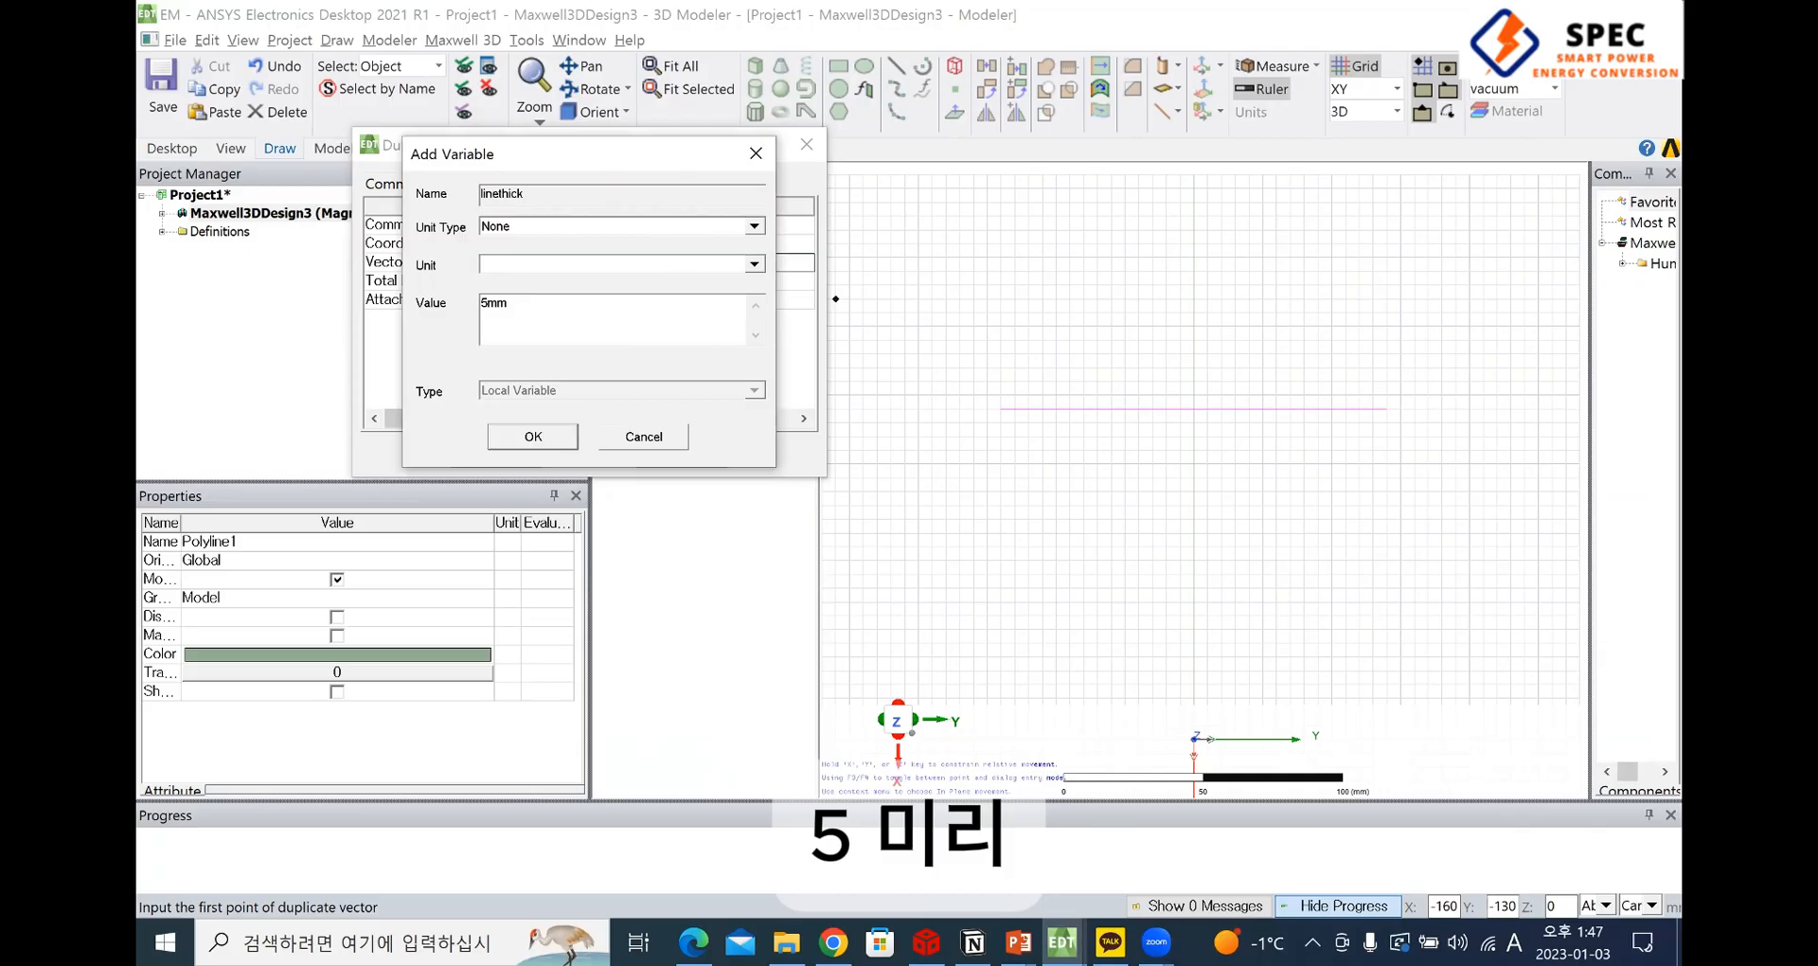
key(Return)
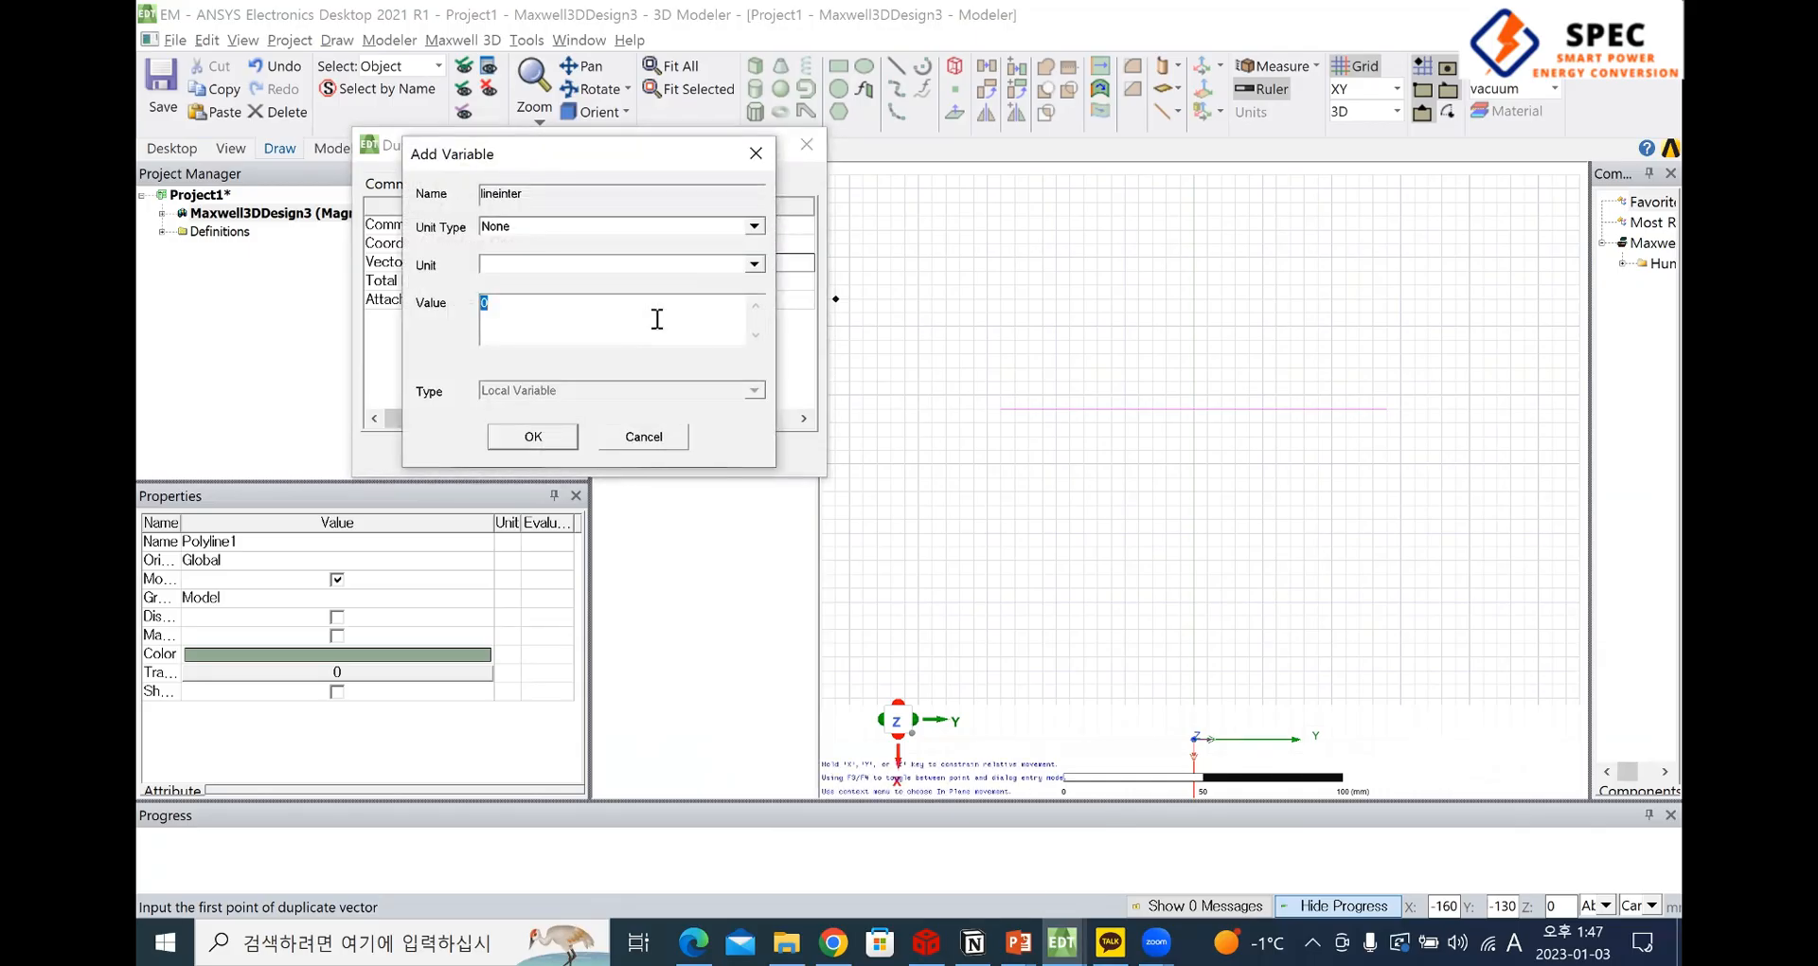
text(10mm)
key(Return)
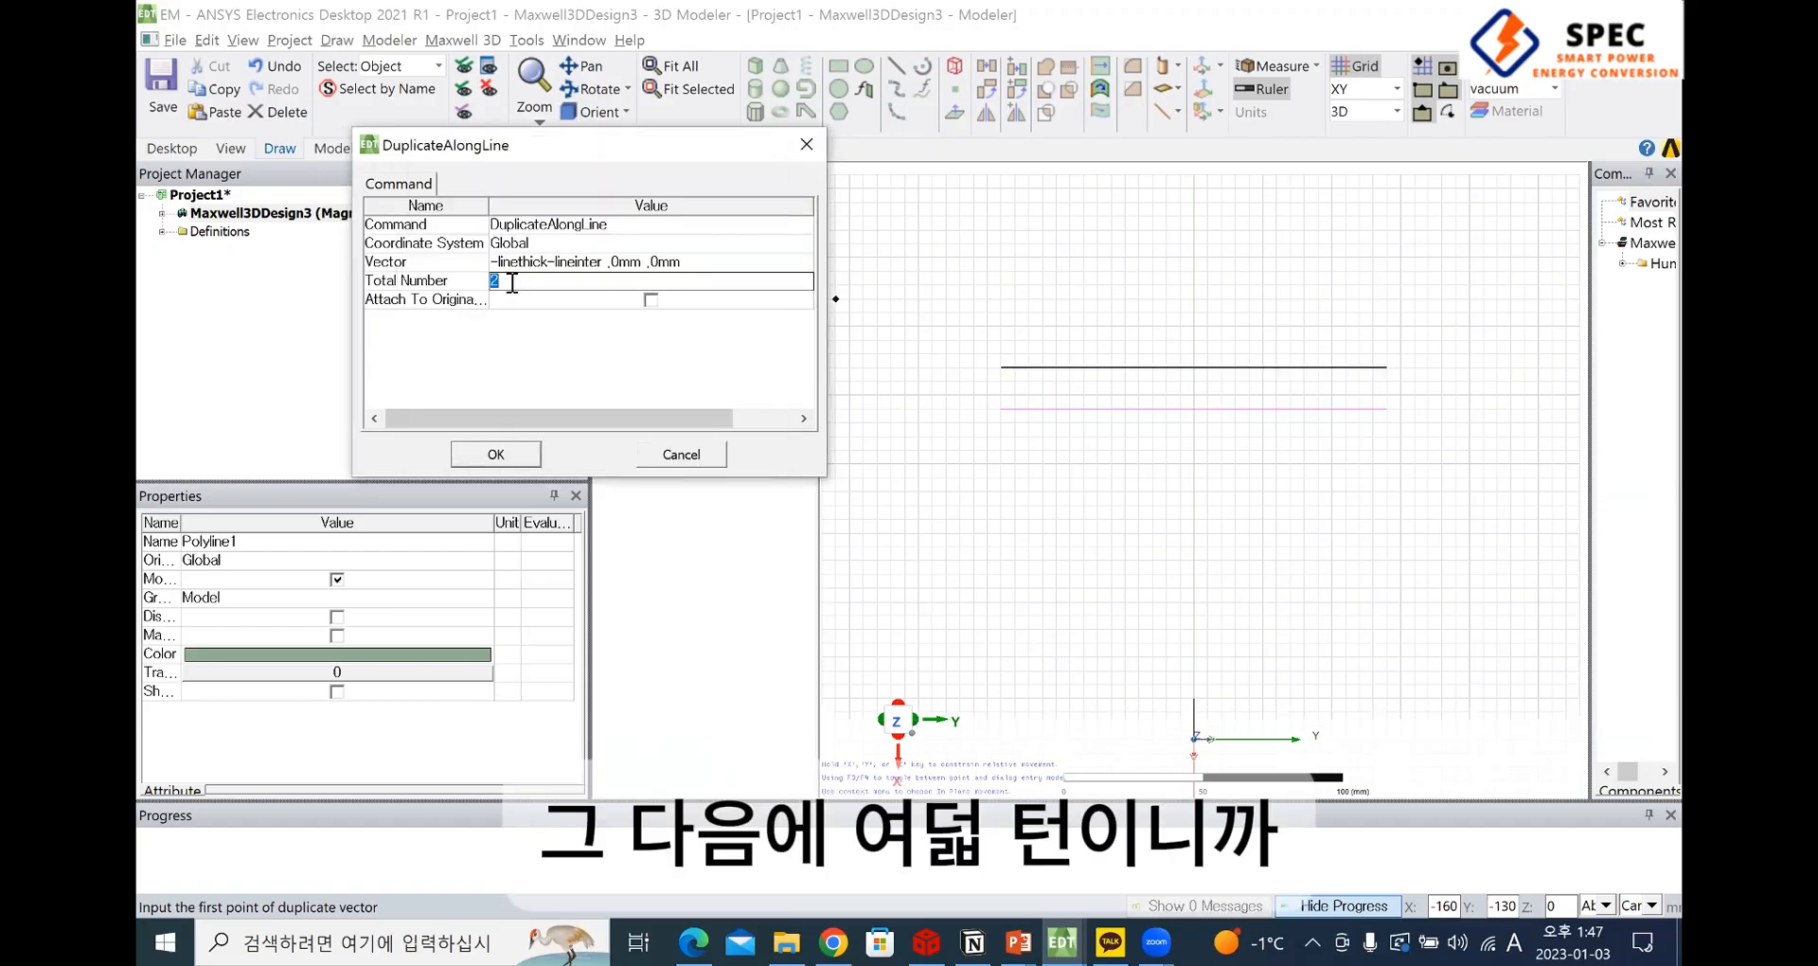
Set the total number of lines to 8 and complete the duplication along the vector
text(8)
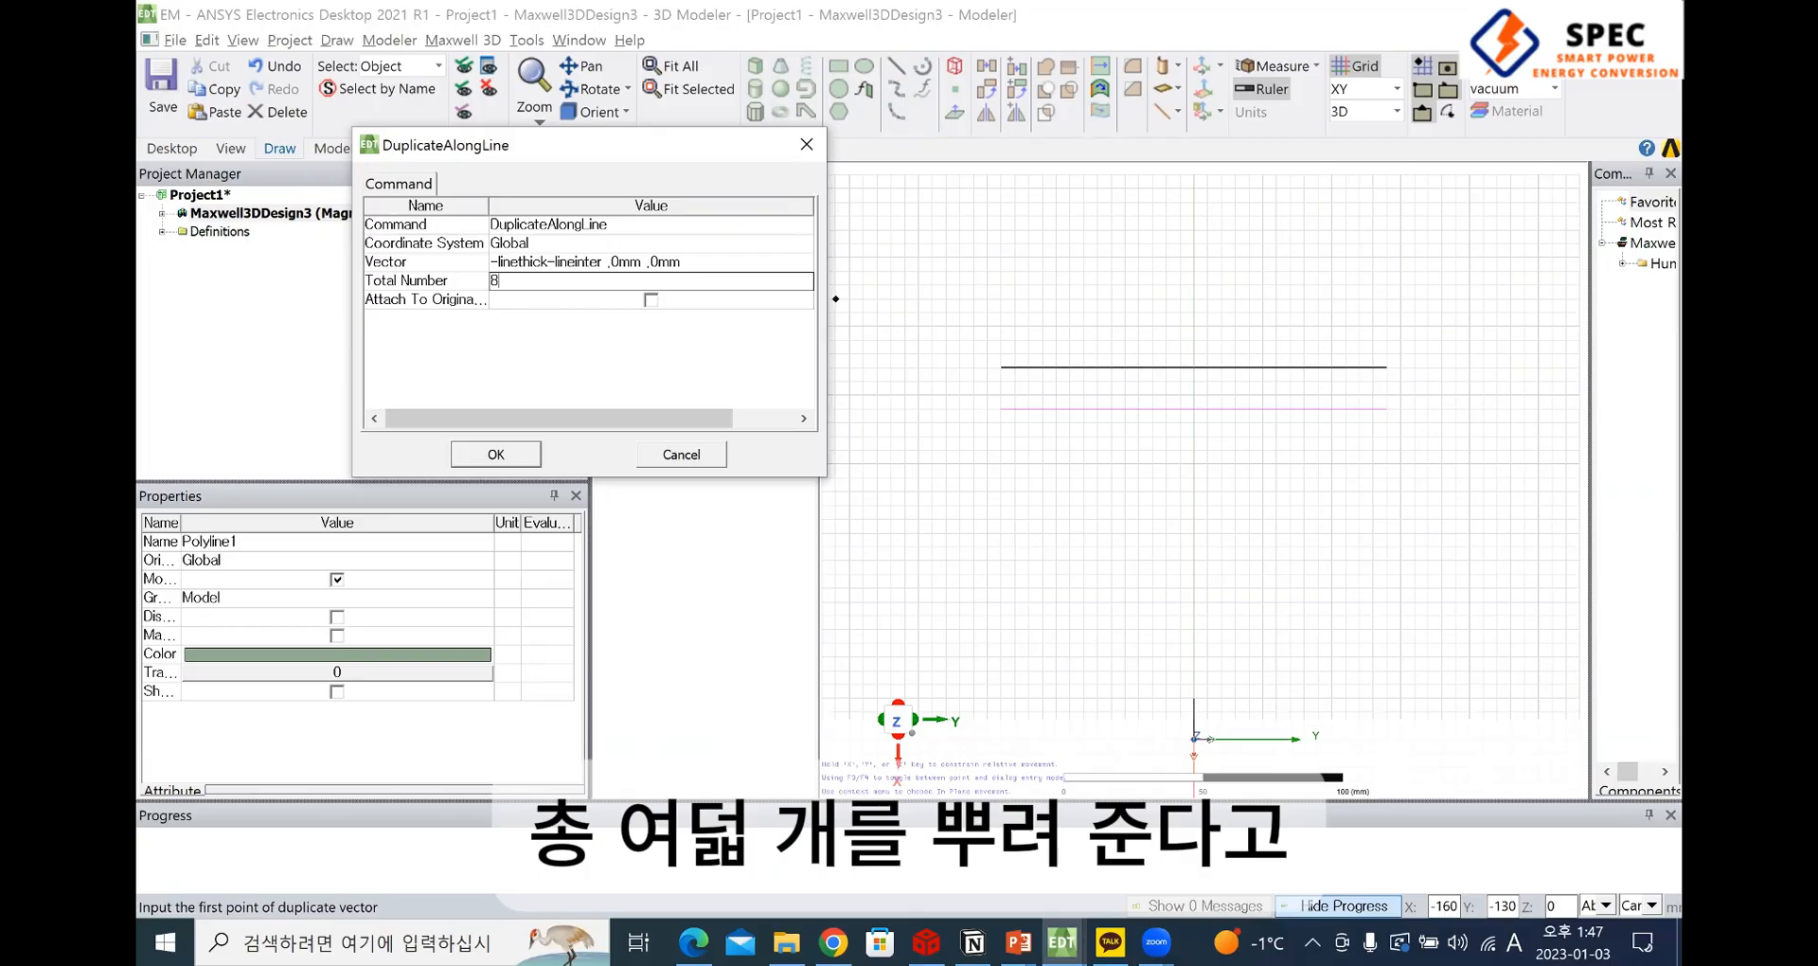
key(Return)
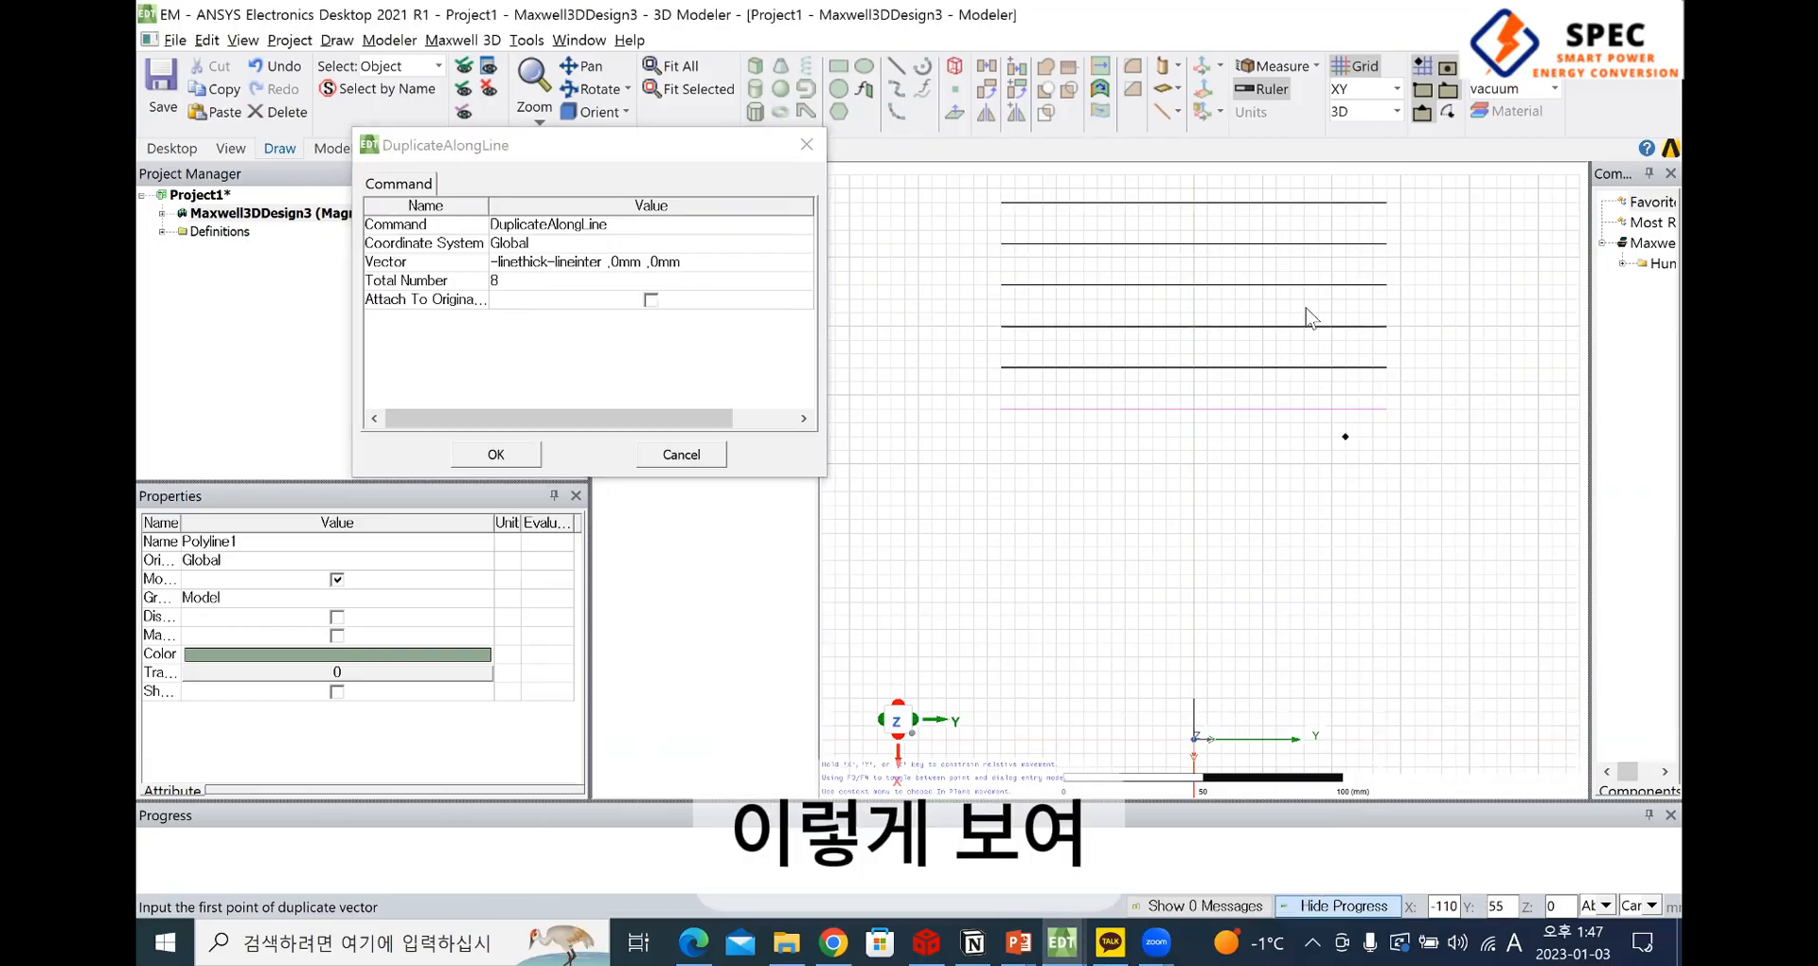
click(496, 455)
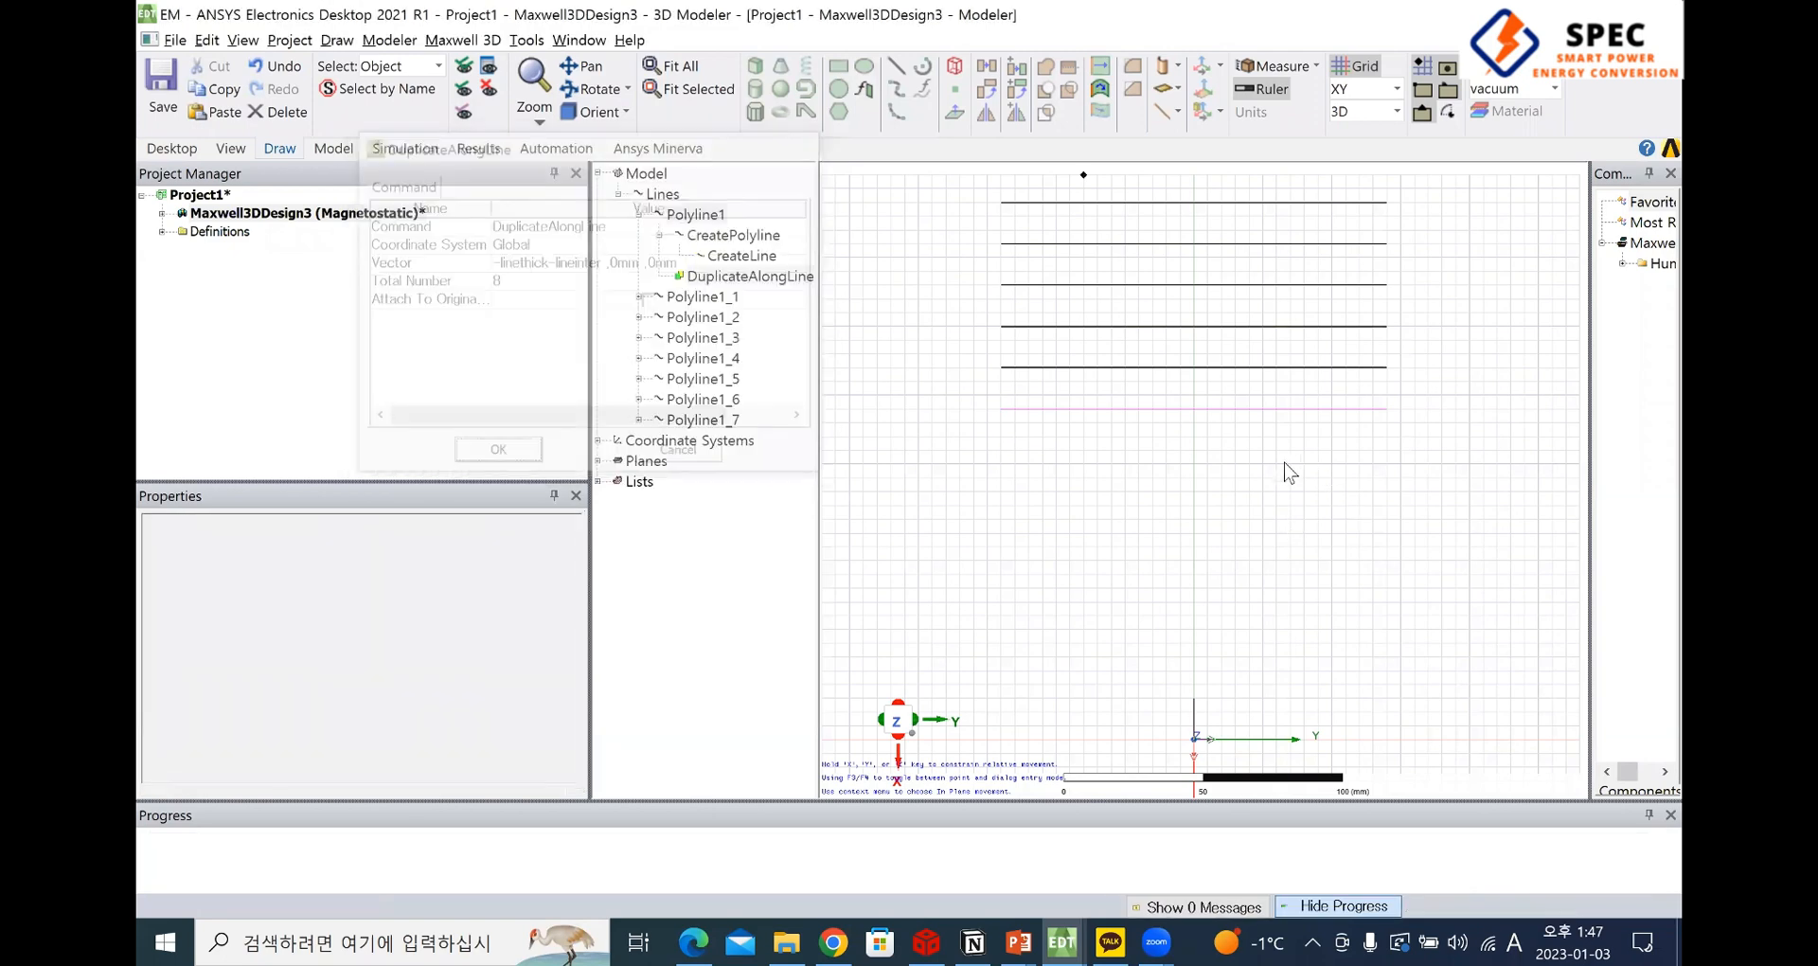
Select all eight parallel lines in the model
shift+drag(1292, 530, 1280, 654)
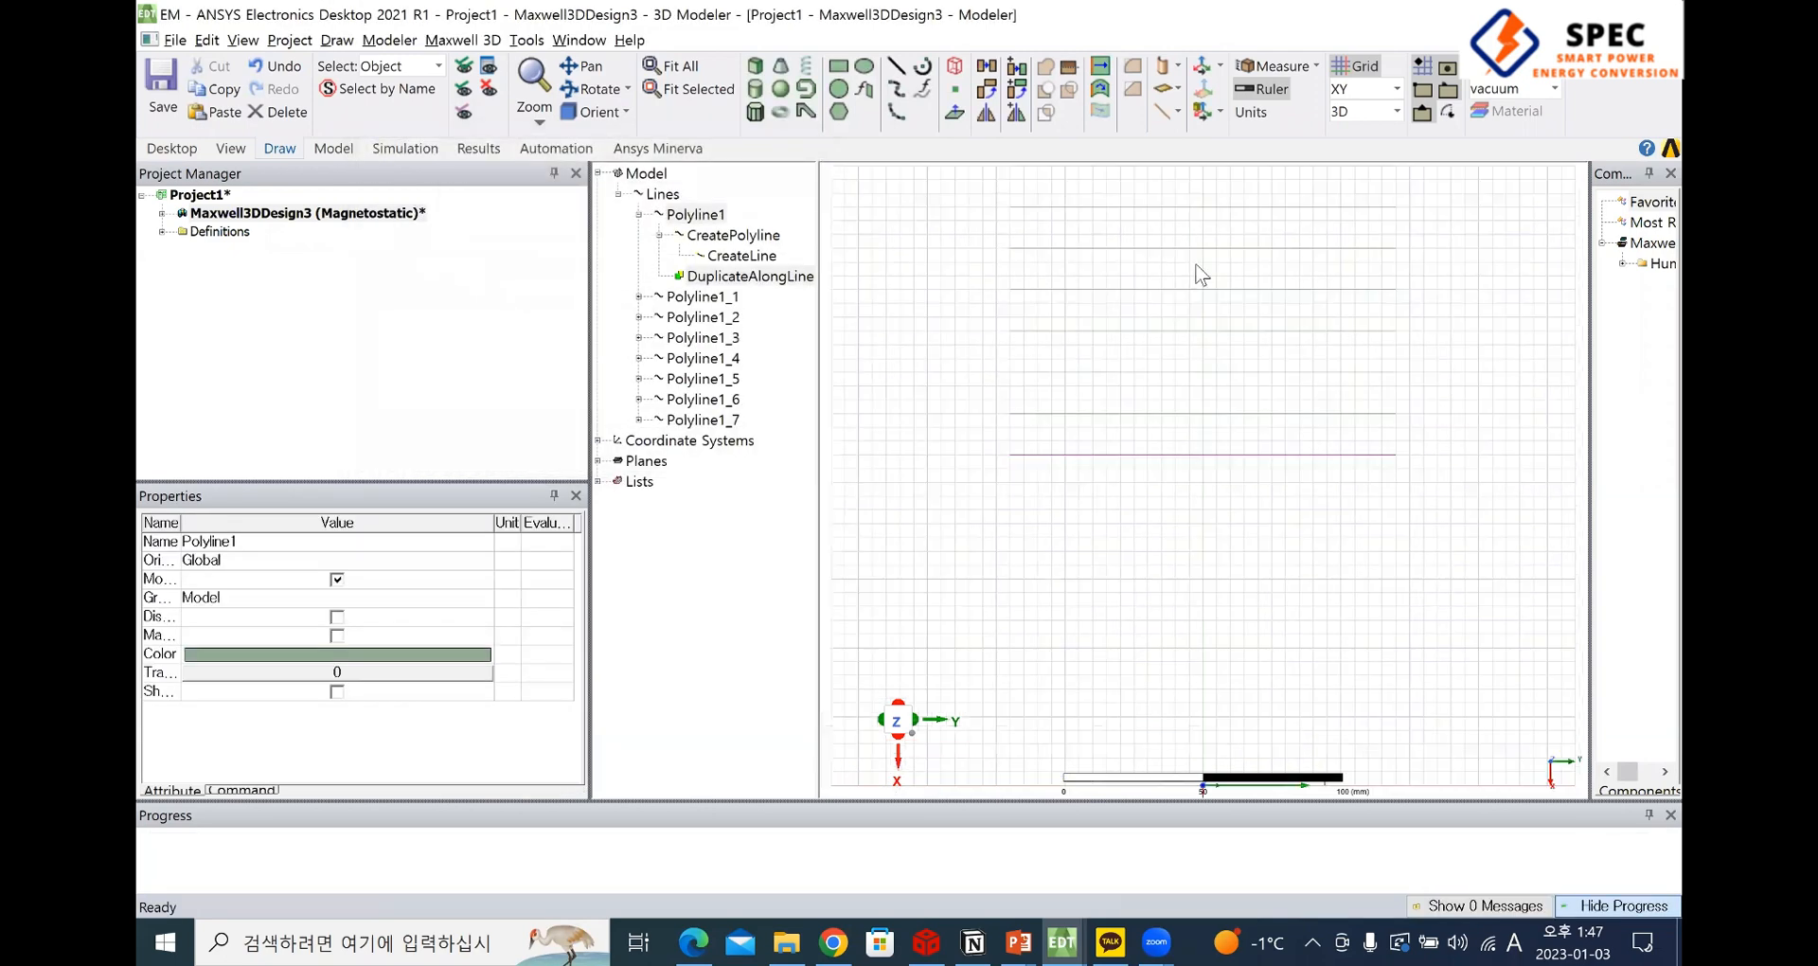
drag(914, 256, 1505, 757)
scroll(1401, 603, down, 1)
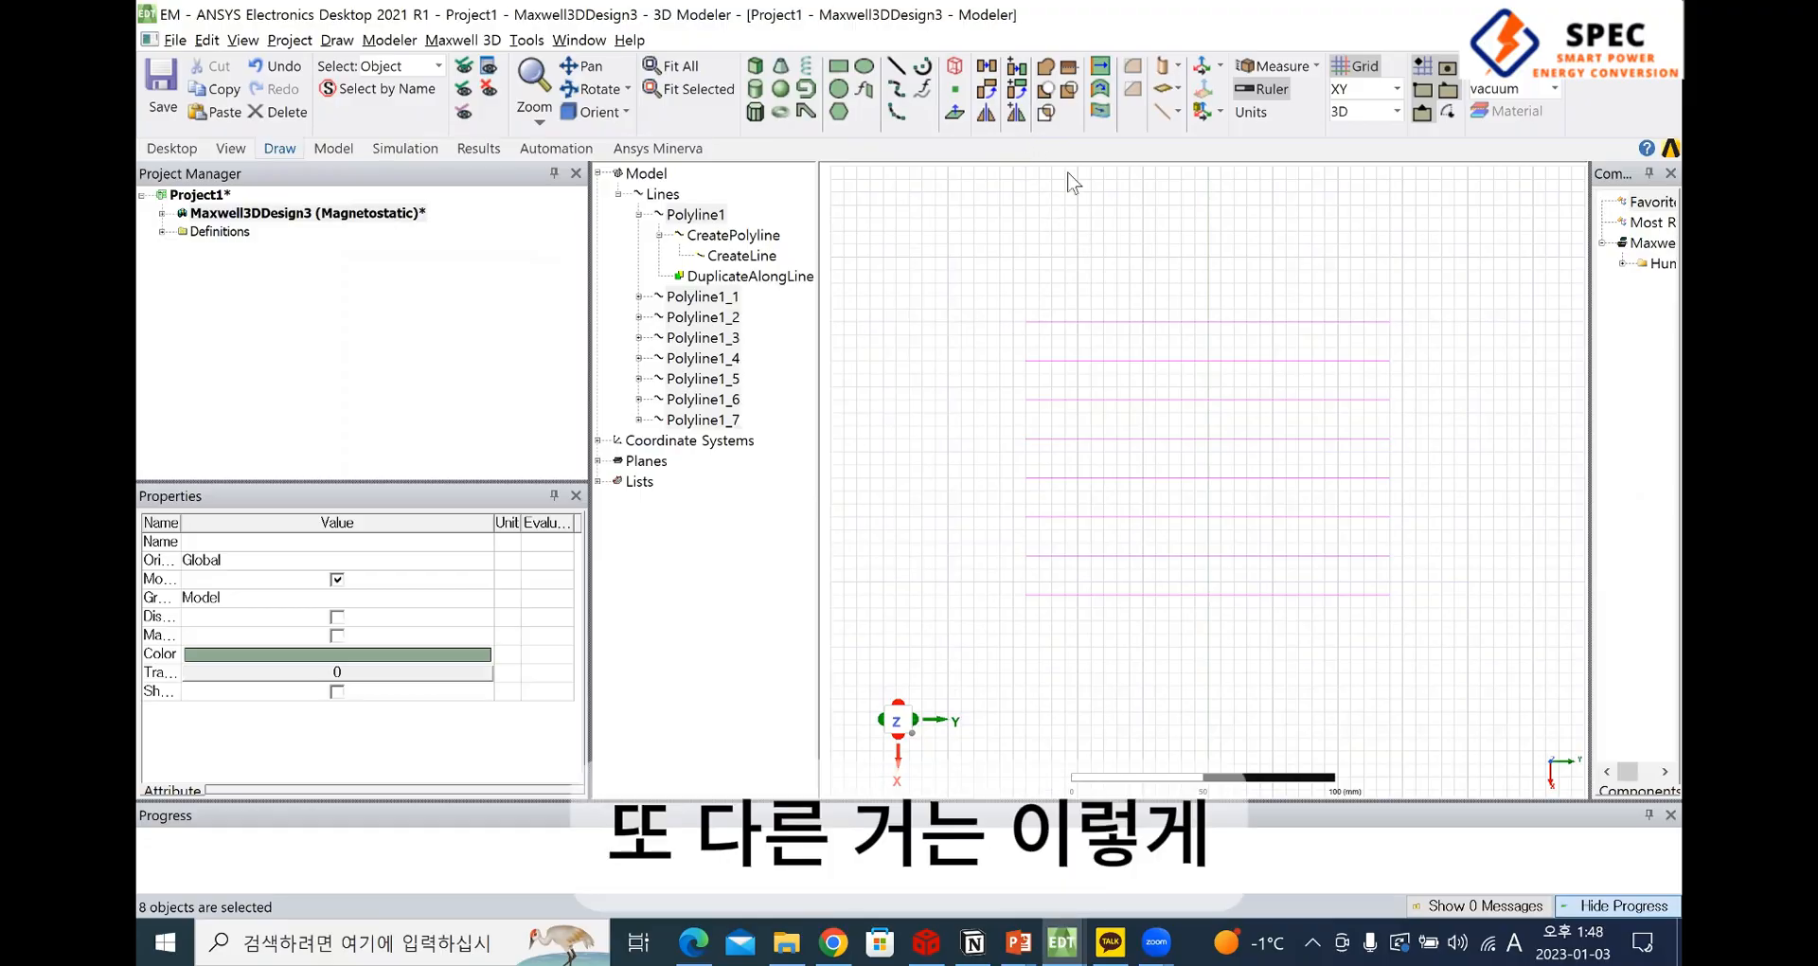
Try Duplicate Around Axis on the eight selected lines about Z at 90 deg with a total number of 3
click(1016, 91)
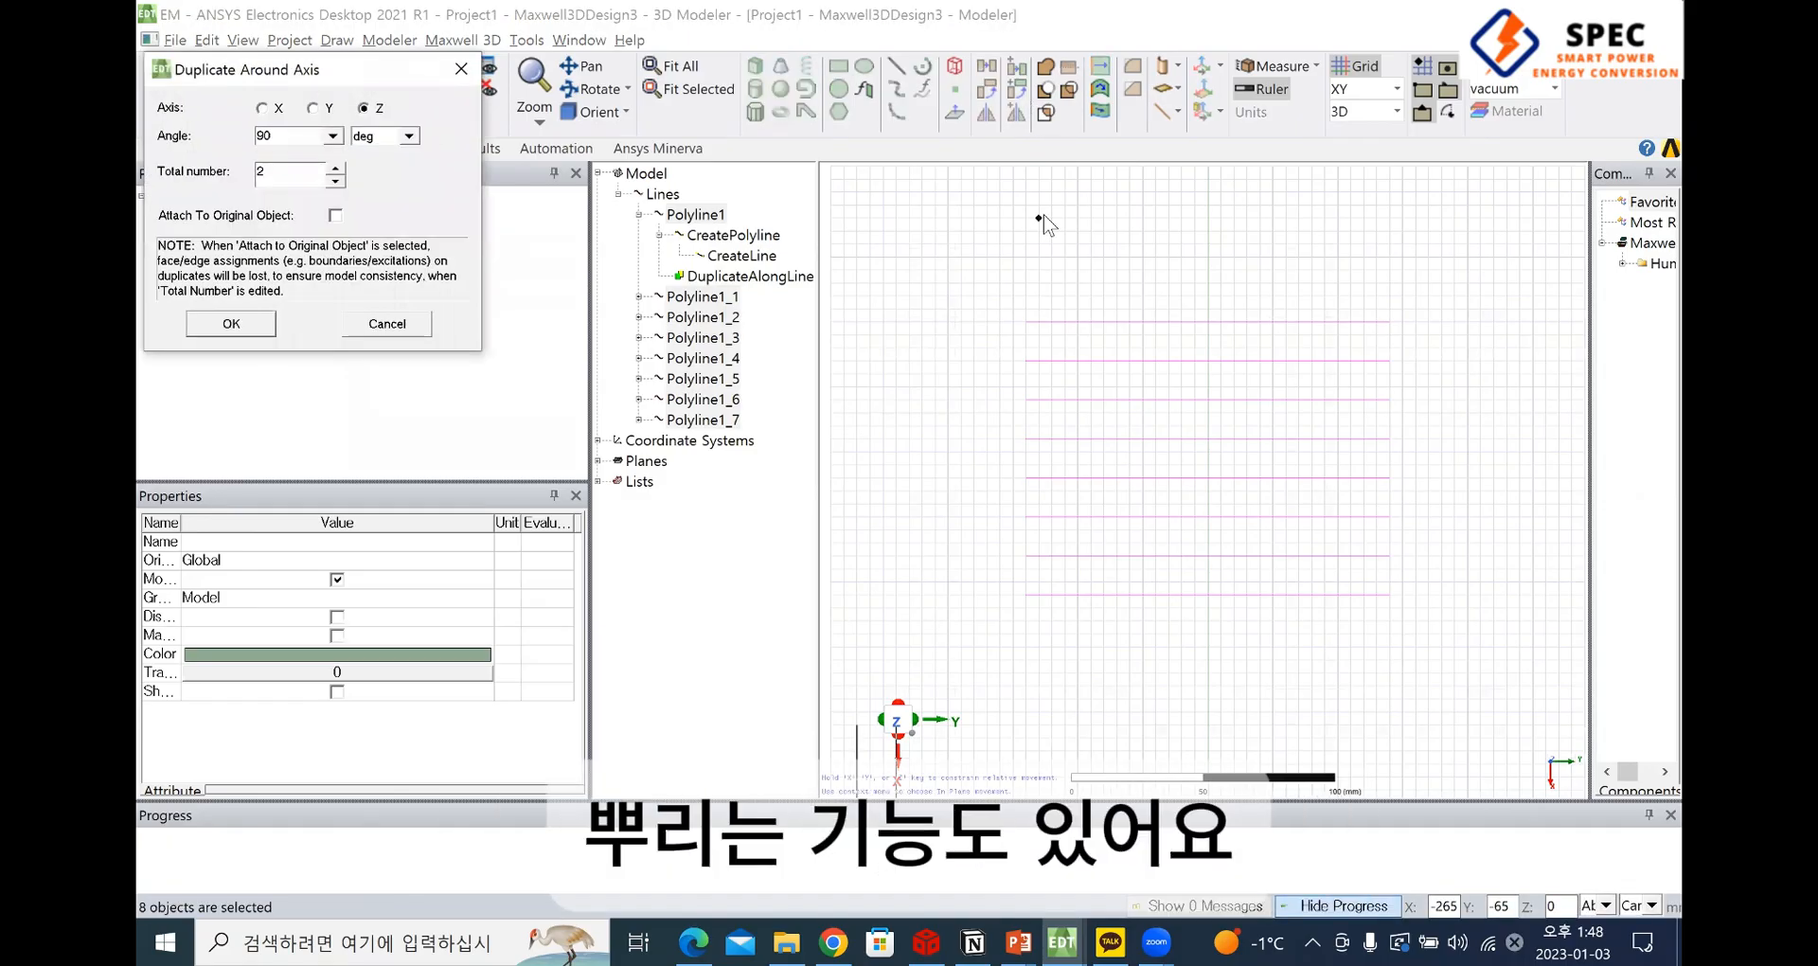
click(461, 68)
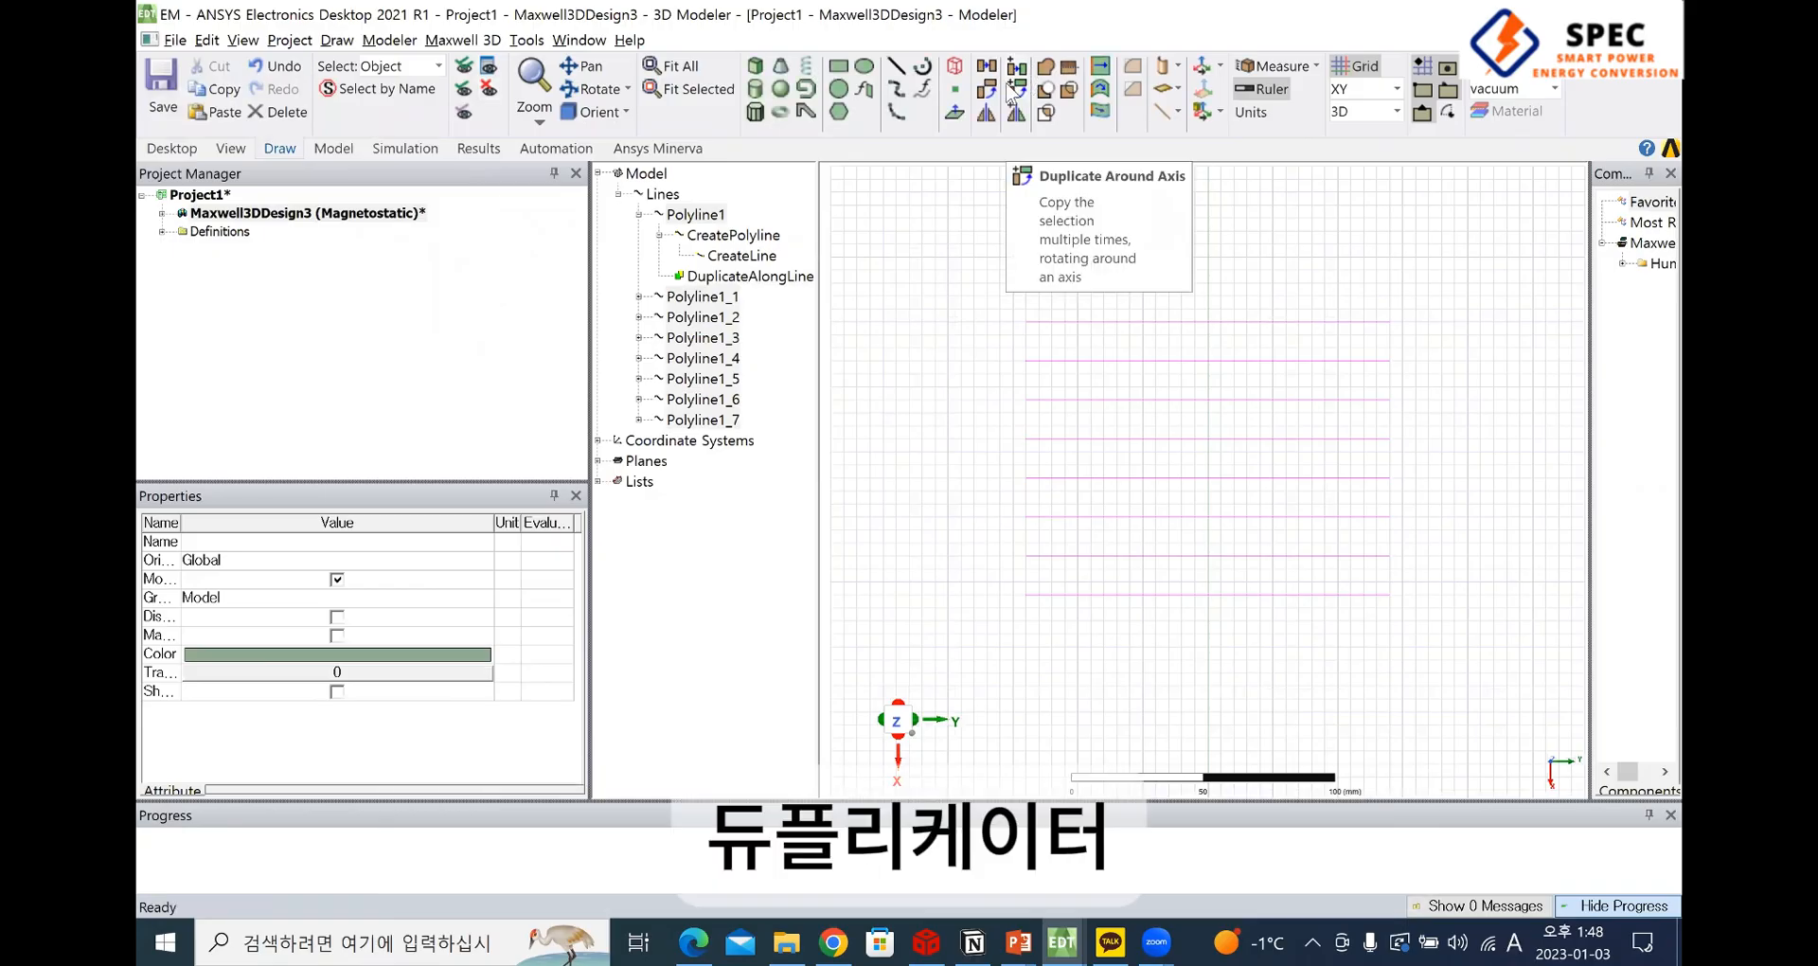
click(1021, 92)
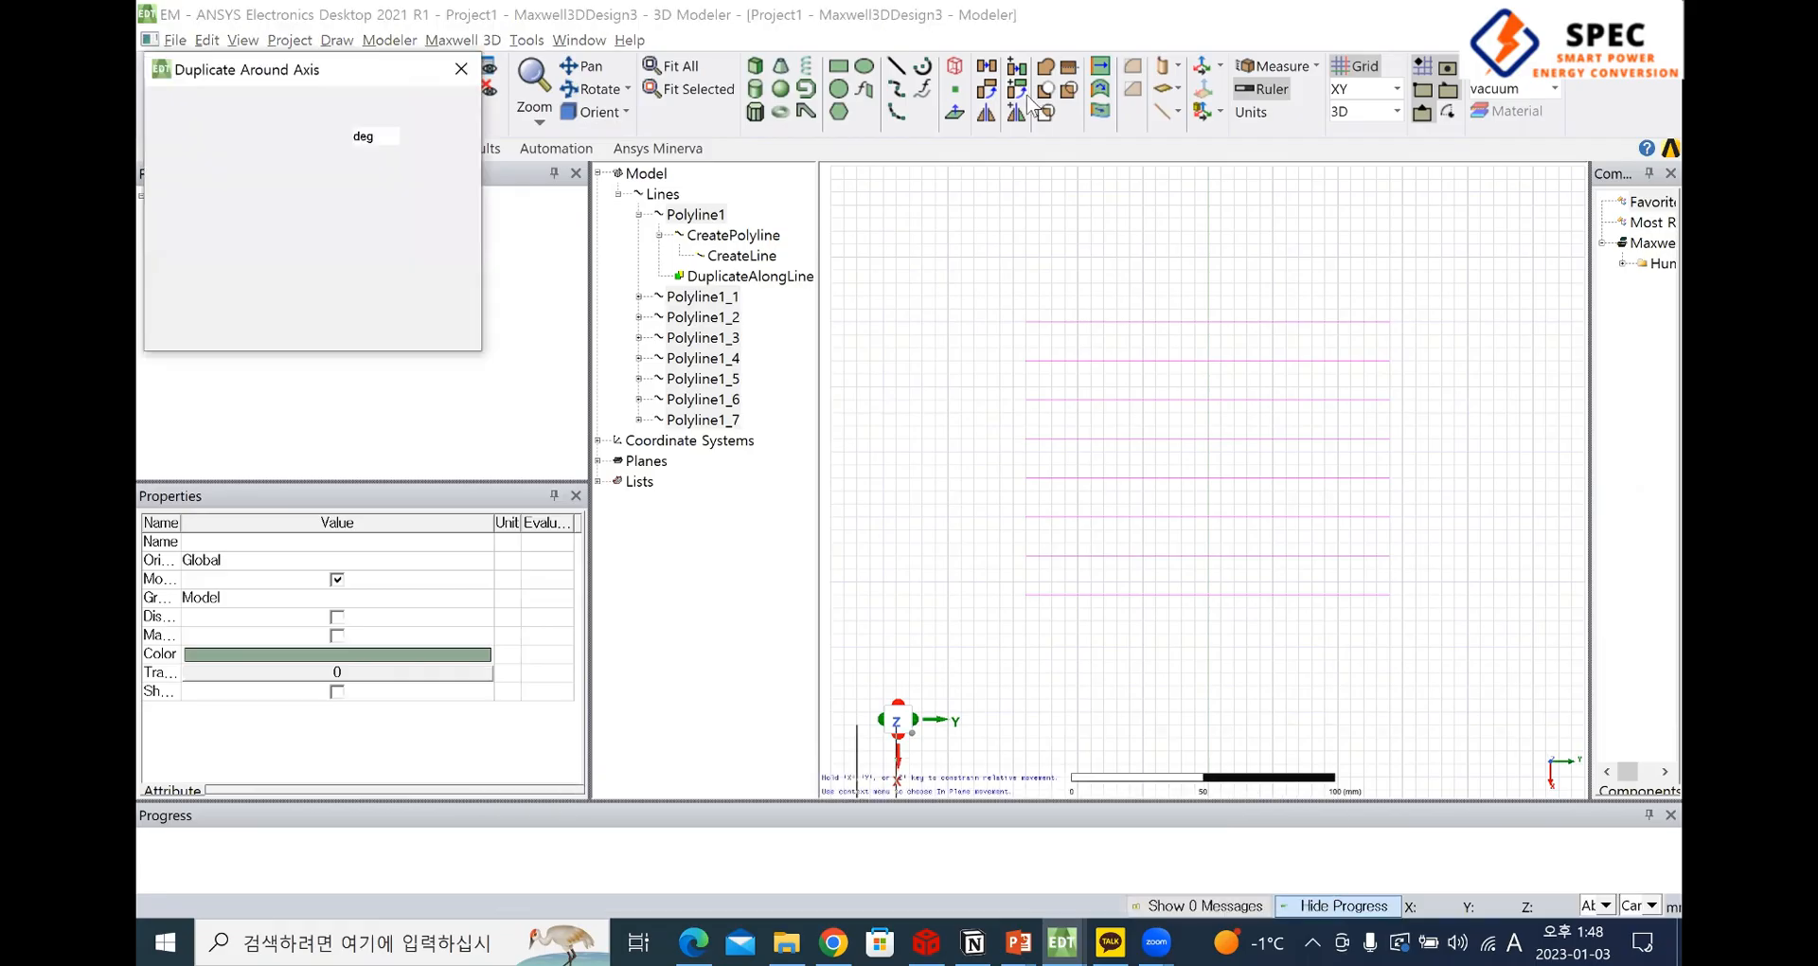
scroll(1335, 627, down, 2)
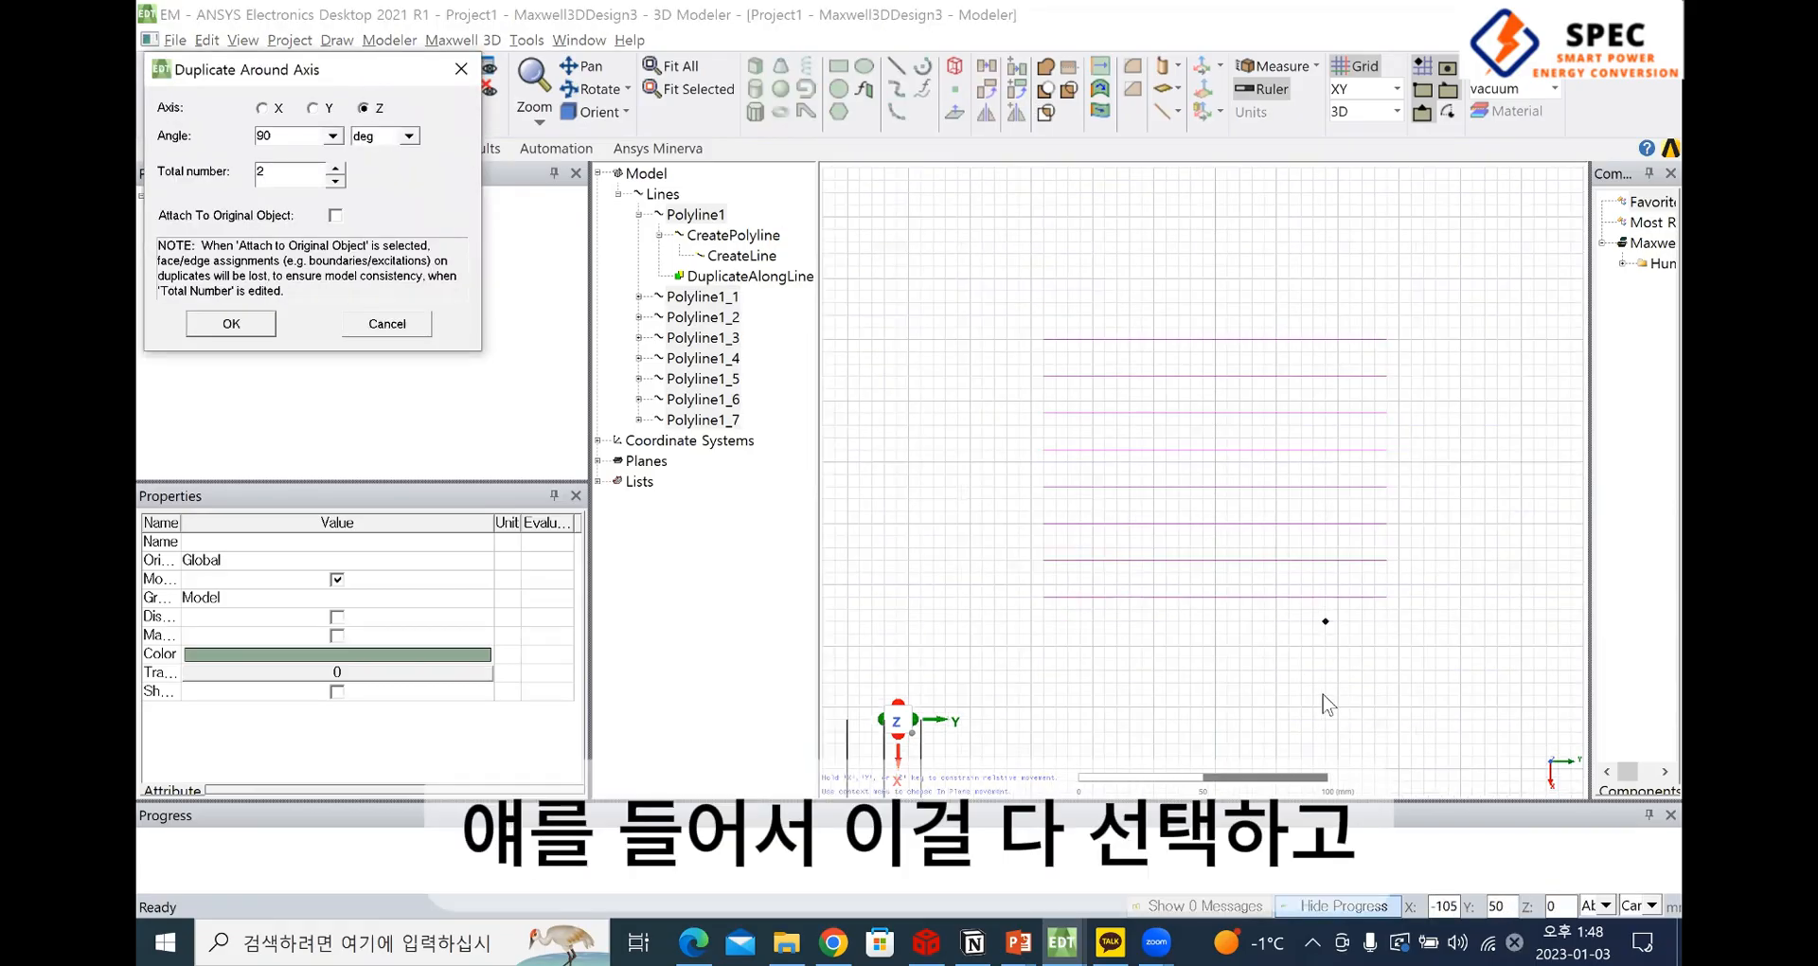
scroll(1388, 622, down, 3)
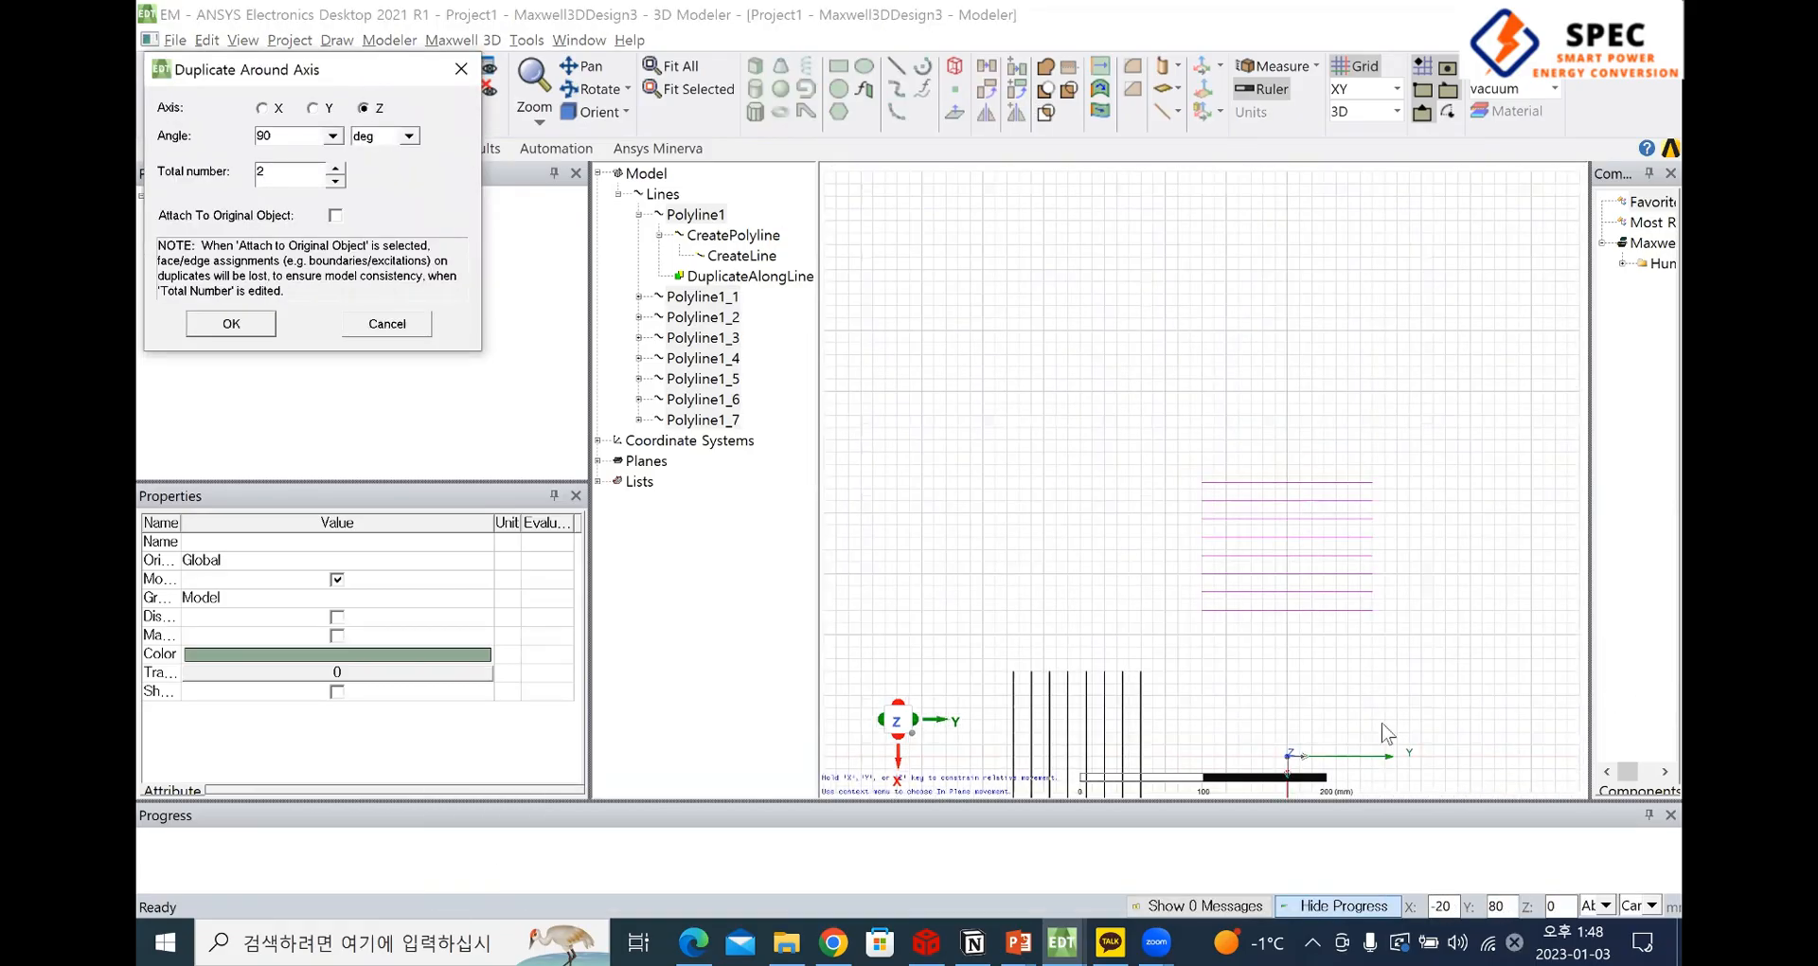
shift+drag(1371, 716, 1231, 488)
scroll(1147, 499, up, 1)
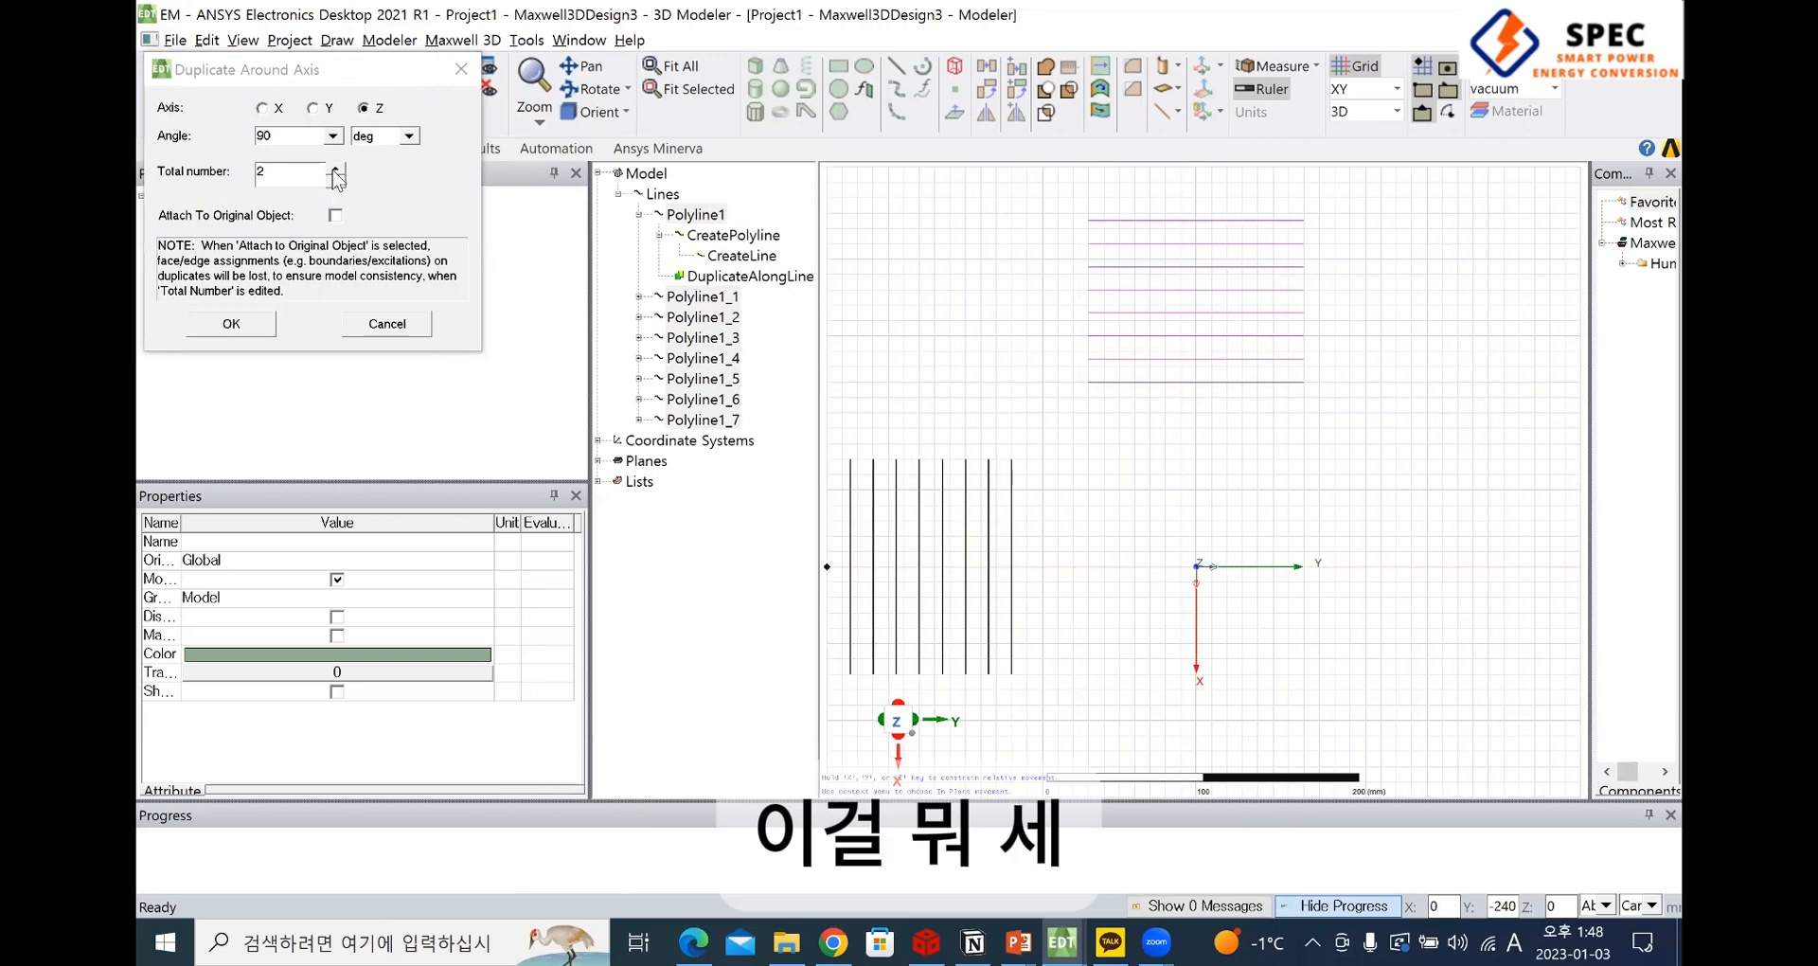
click(336, 168)
scroll(1225, 671, down, 1)
shift+drag(1255, 662, 1244, 500)
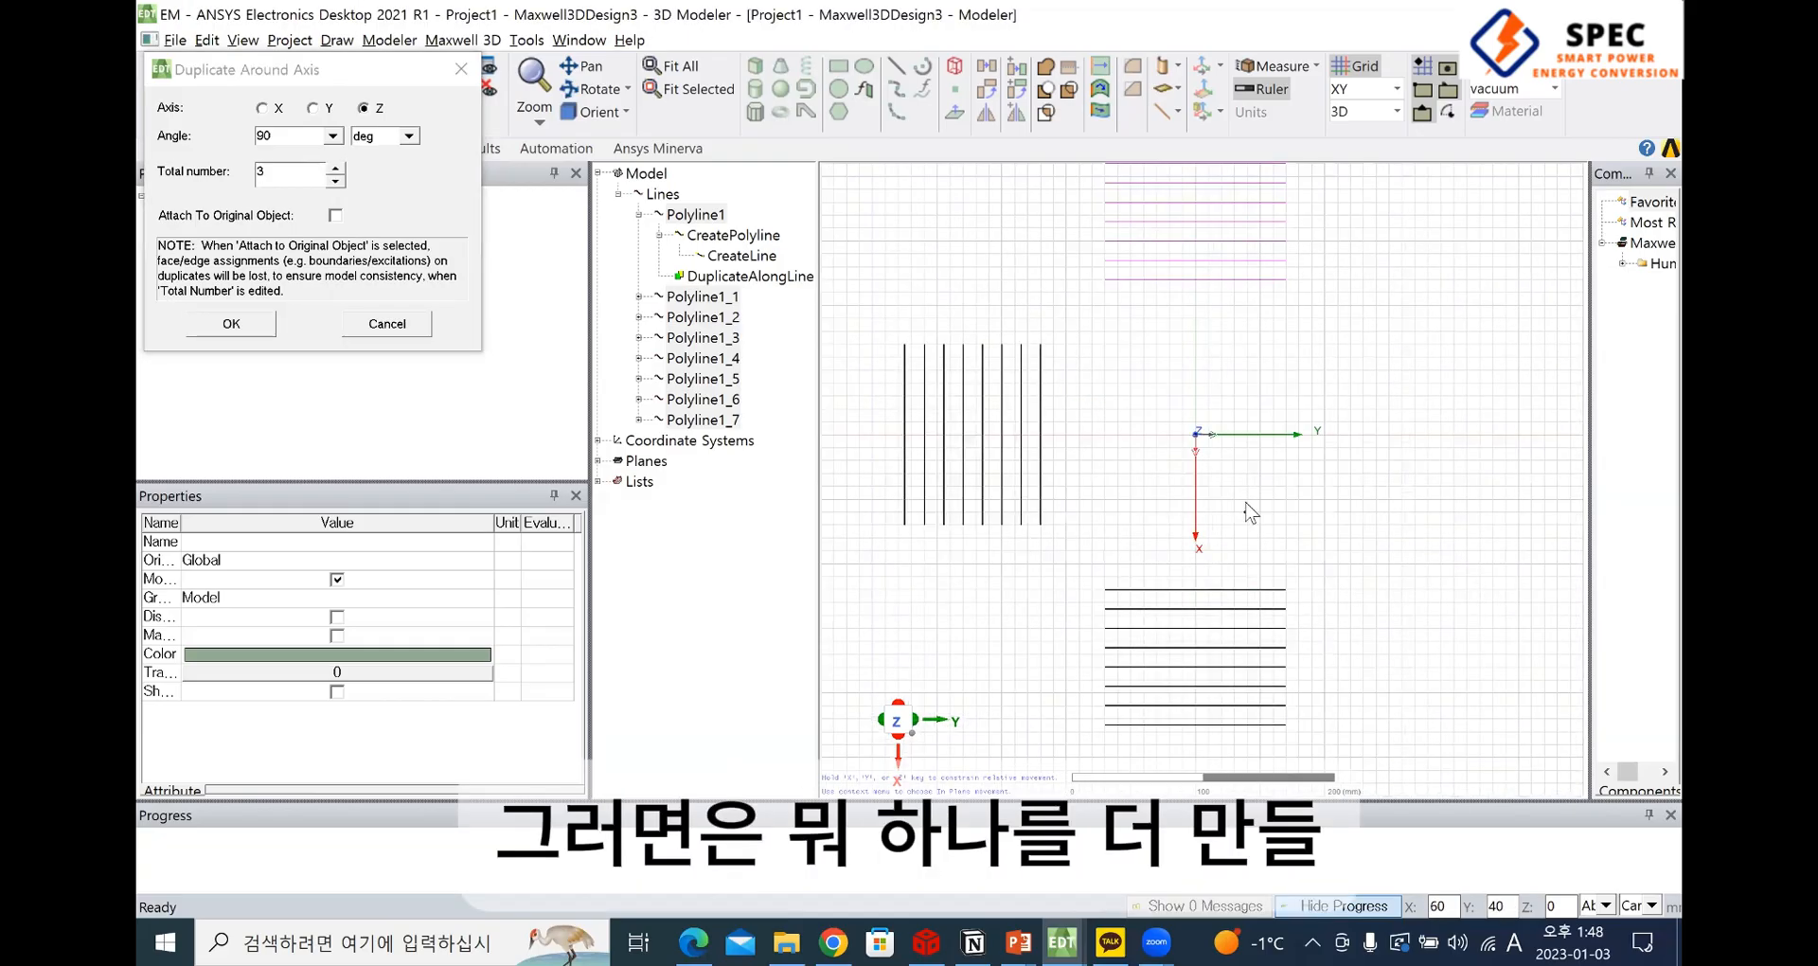
Try a 30 deg angle with a total number of 3 for the rotated copies, and cancel the duplication around the axis
double_click(335, 180)
double_click(306, 133)
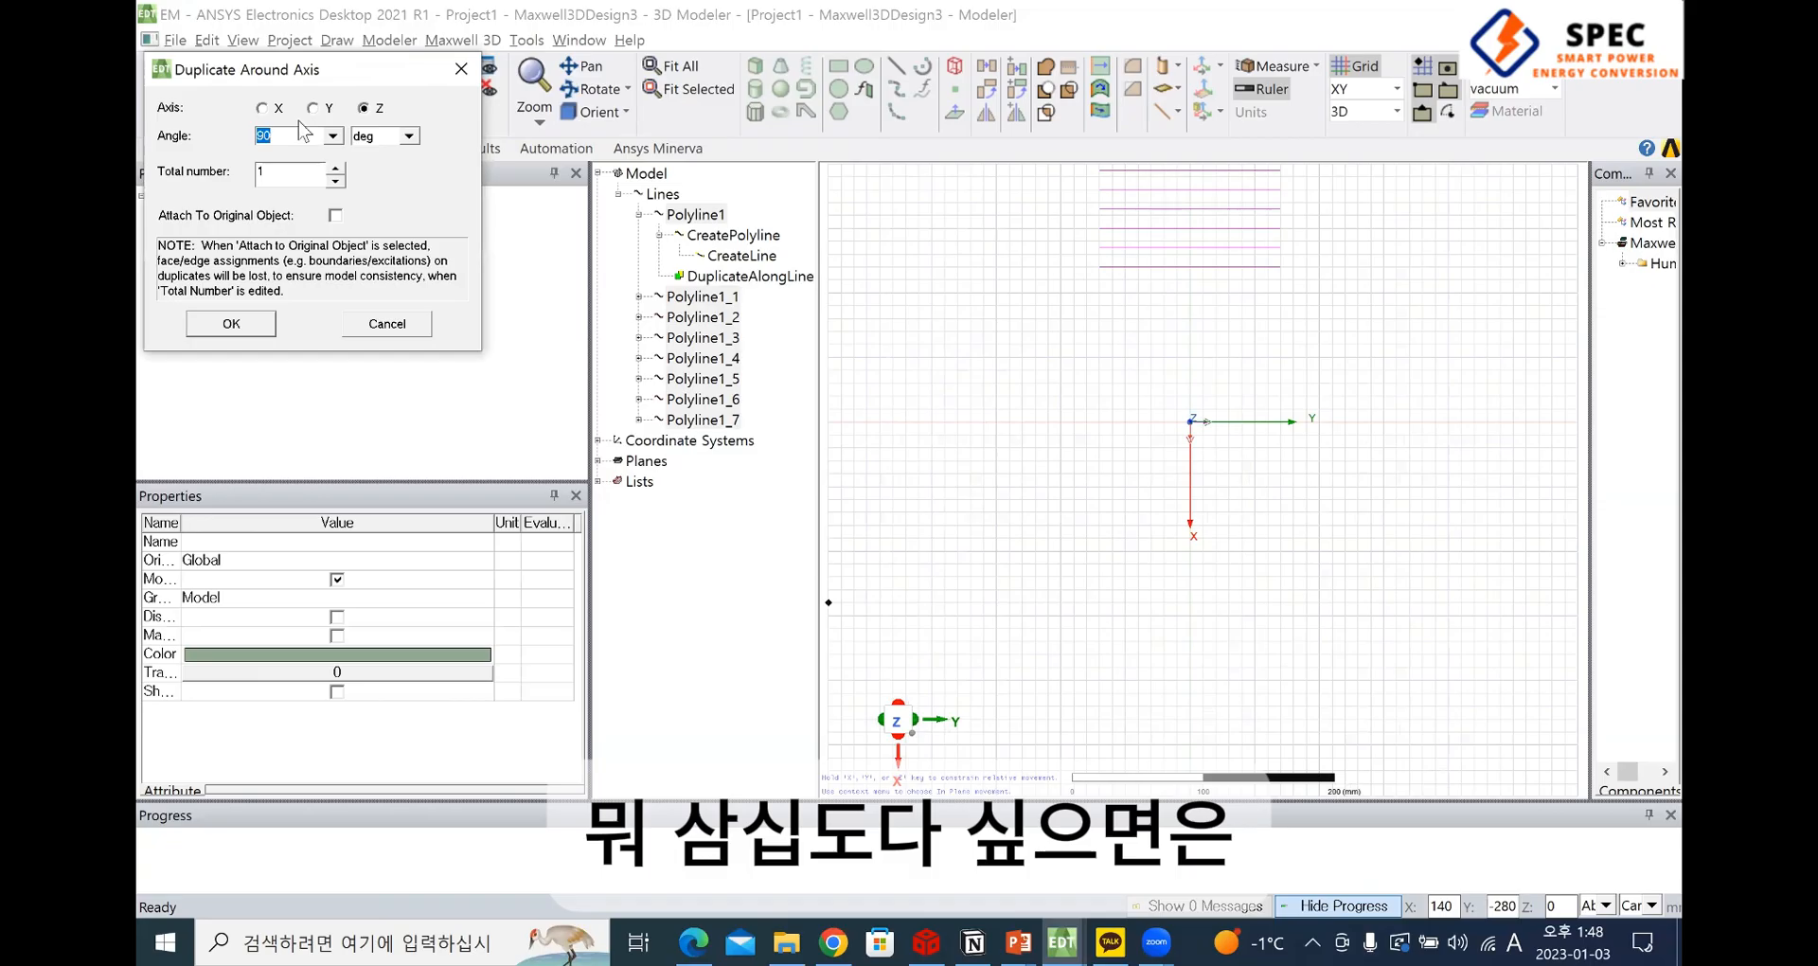
click(335, 168)
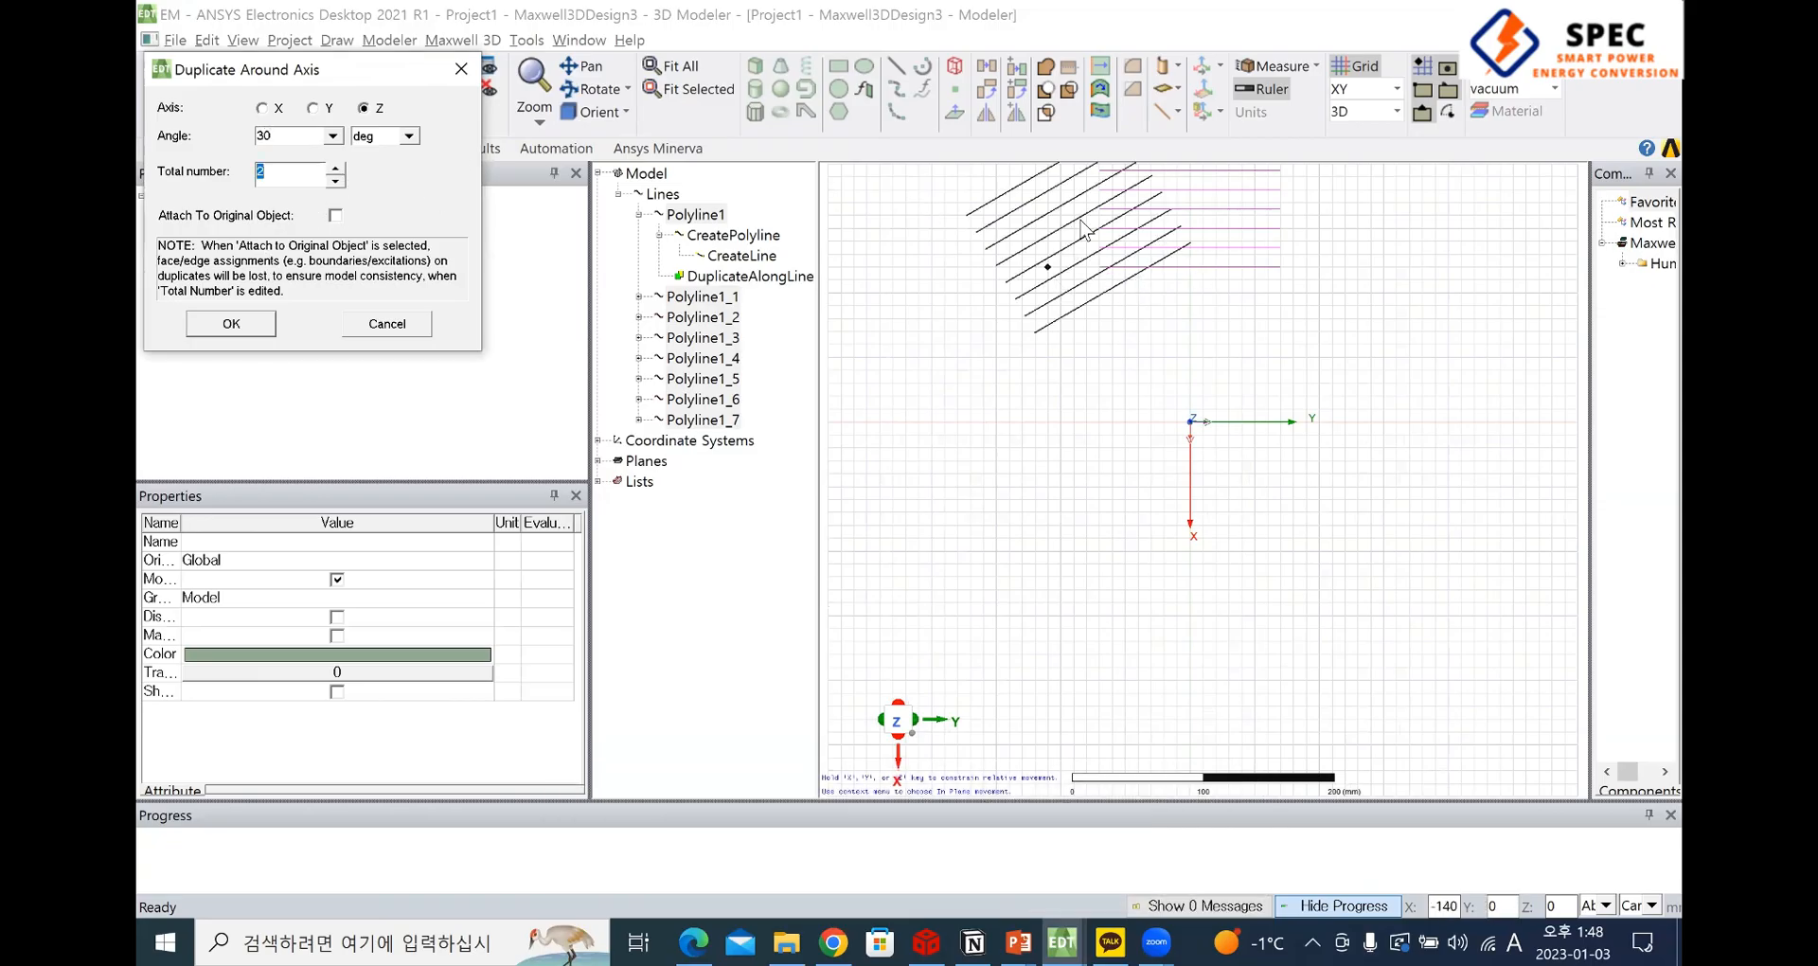
click(335, 167)
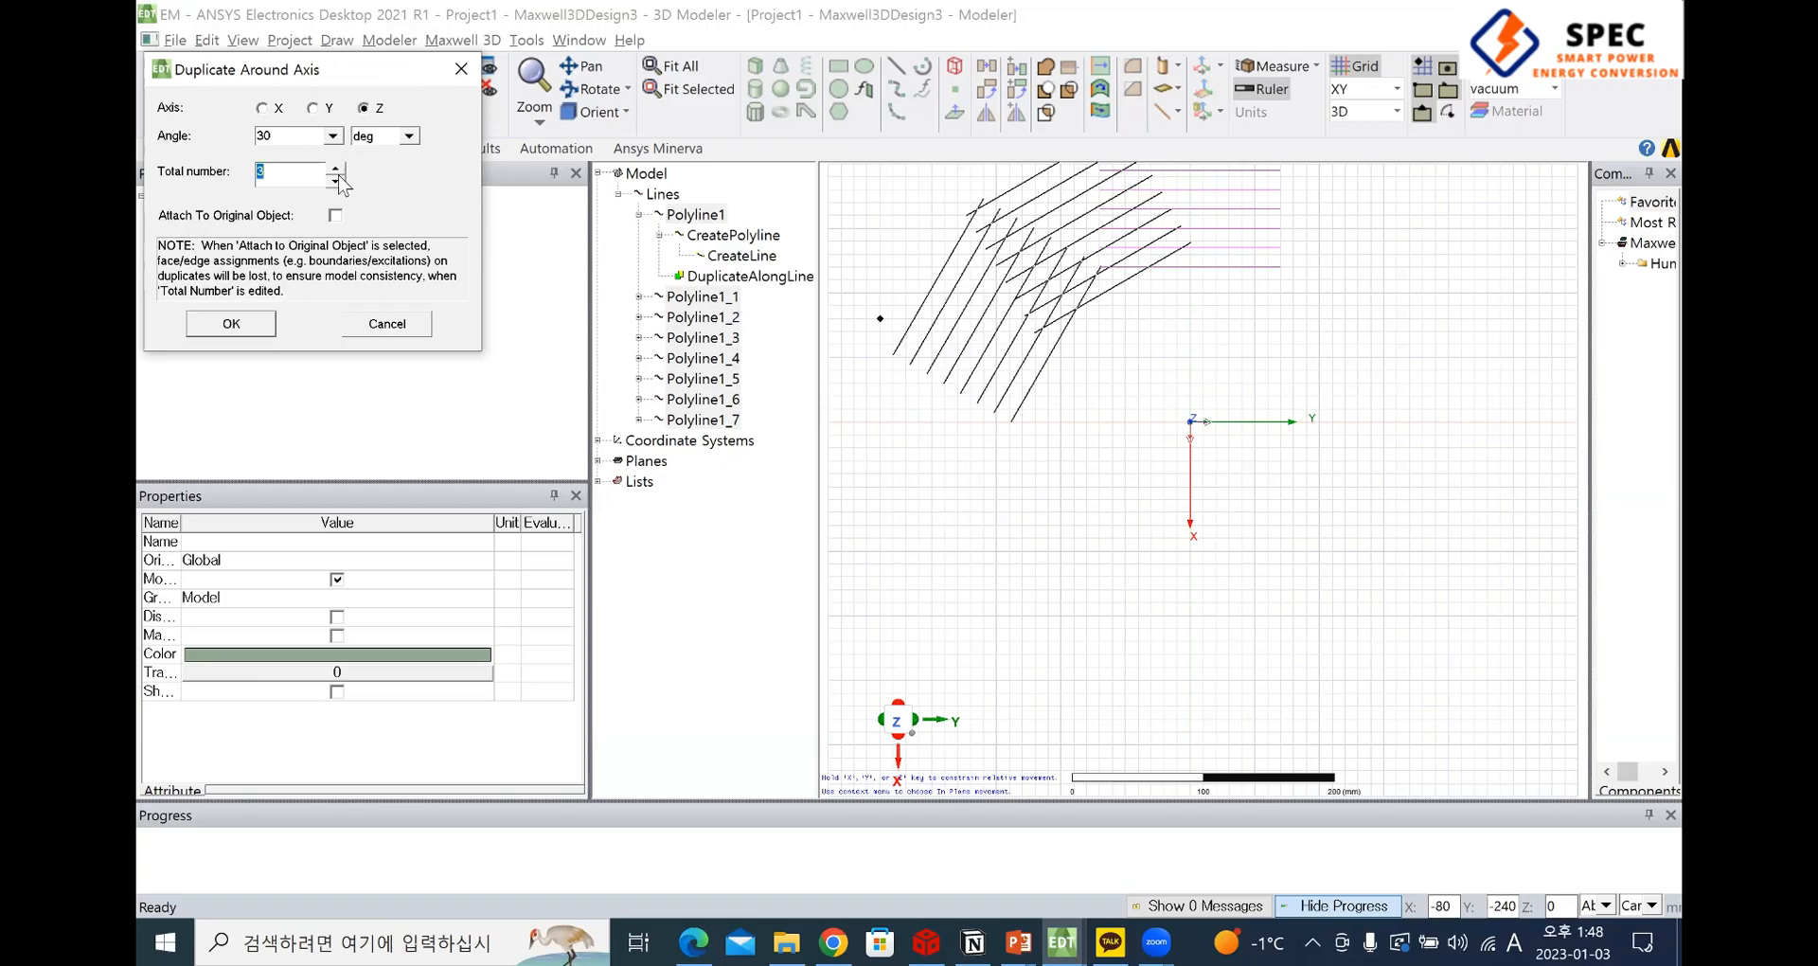
click(461, 69)
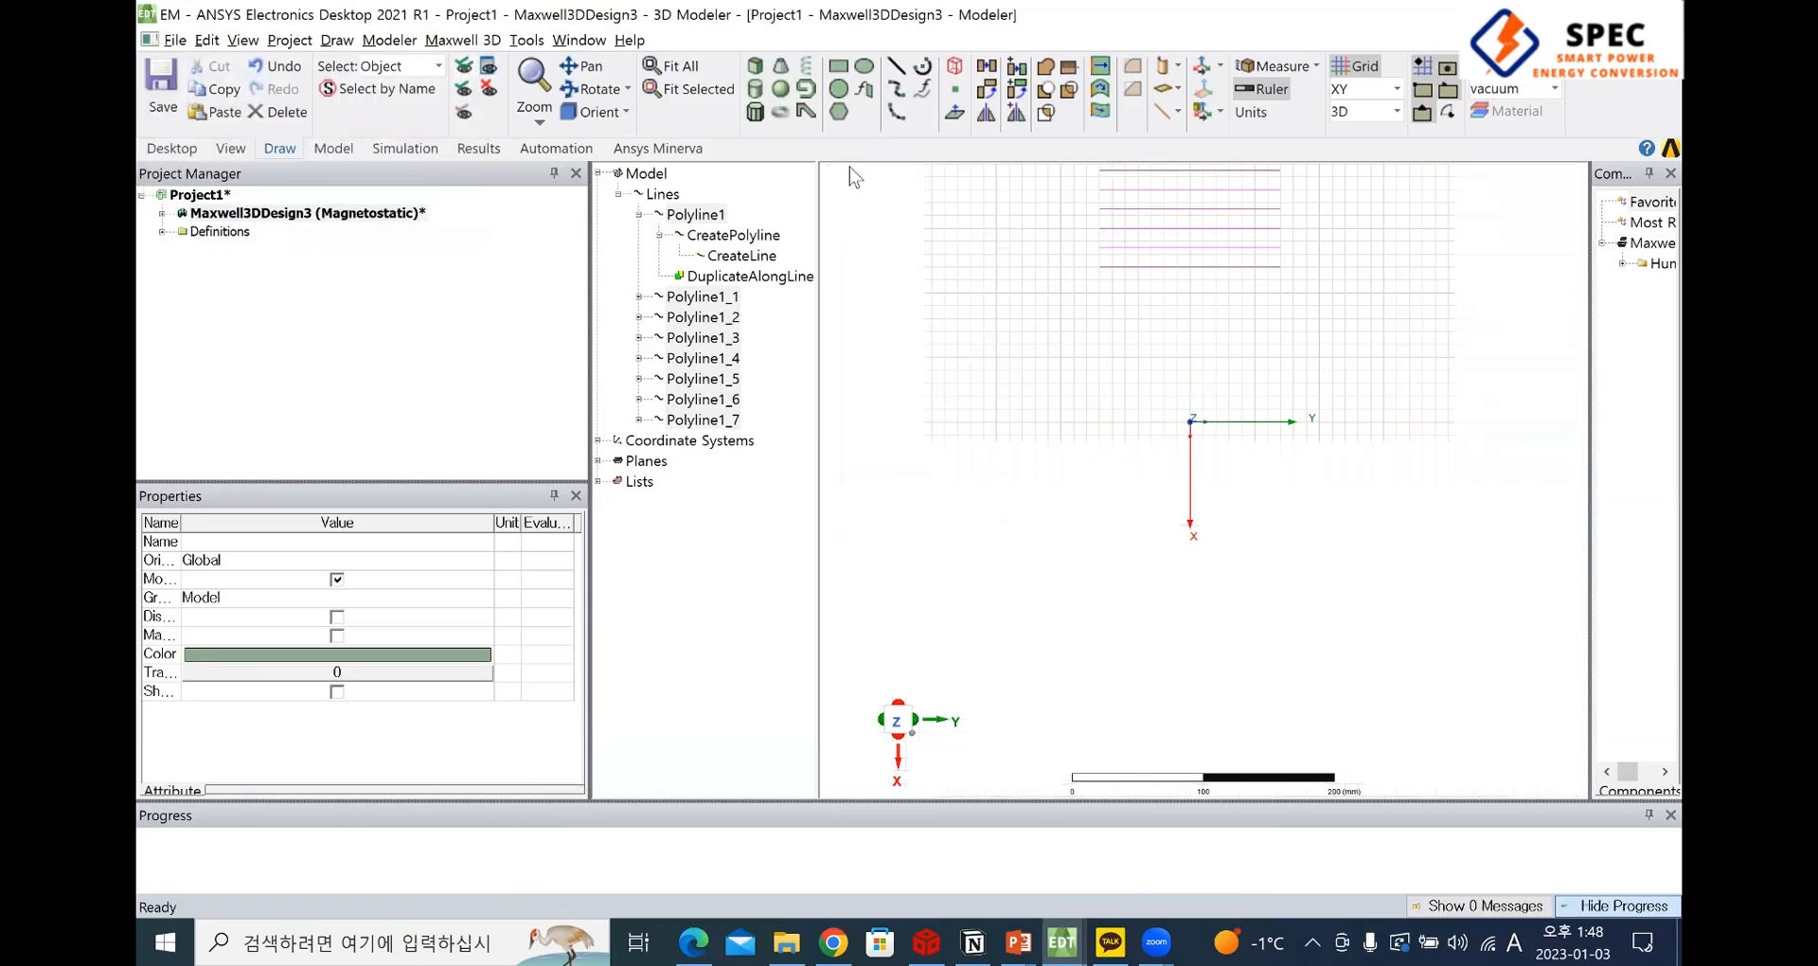
click(1016, 114)
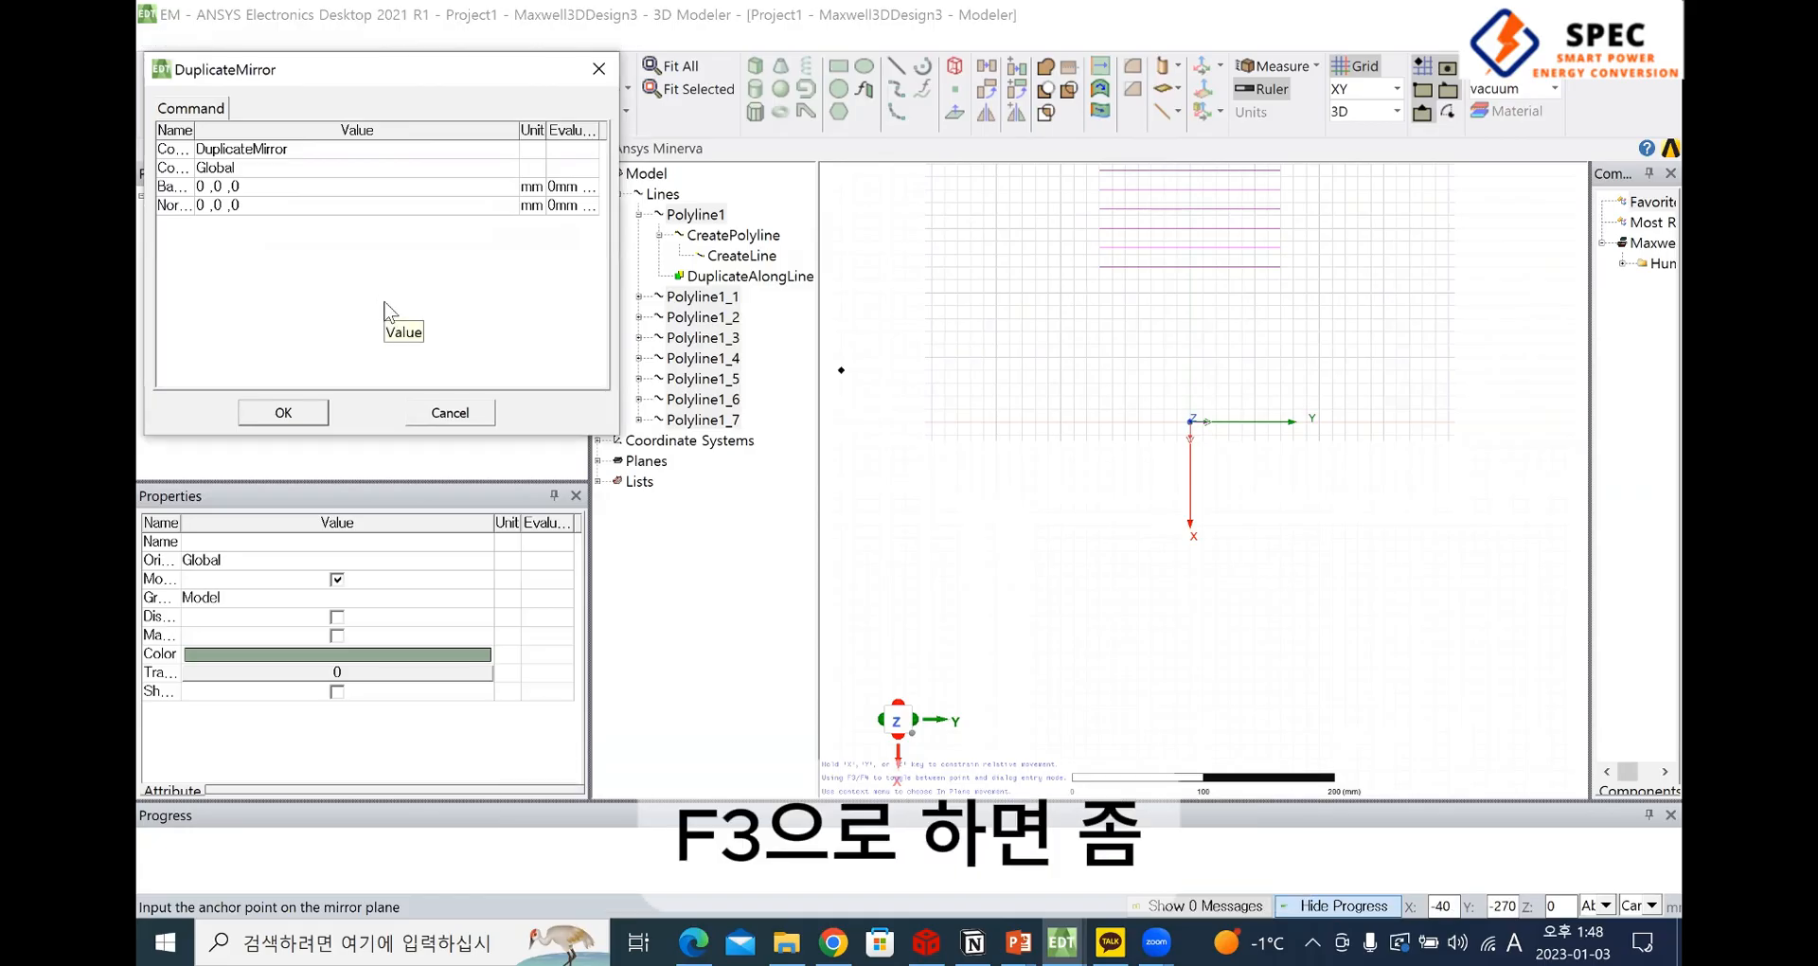
key(F3)
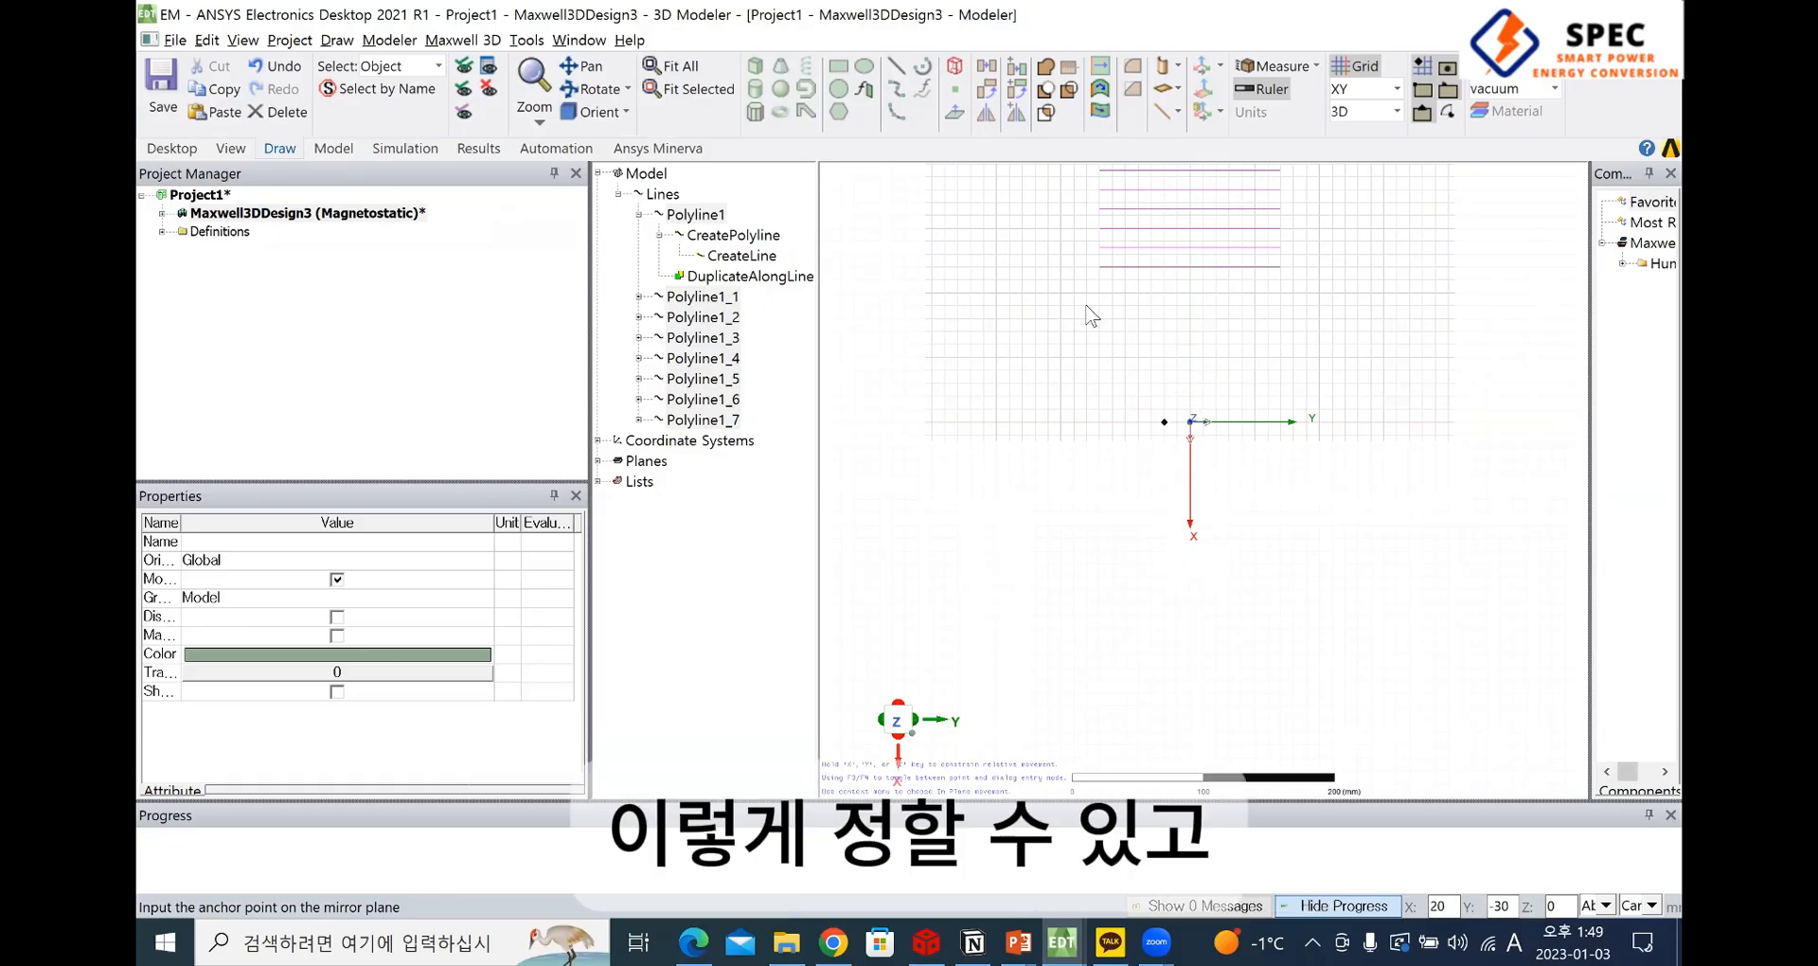
key(F4)
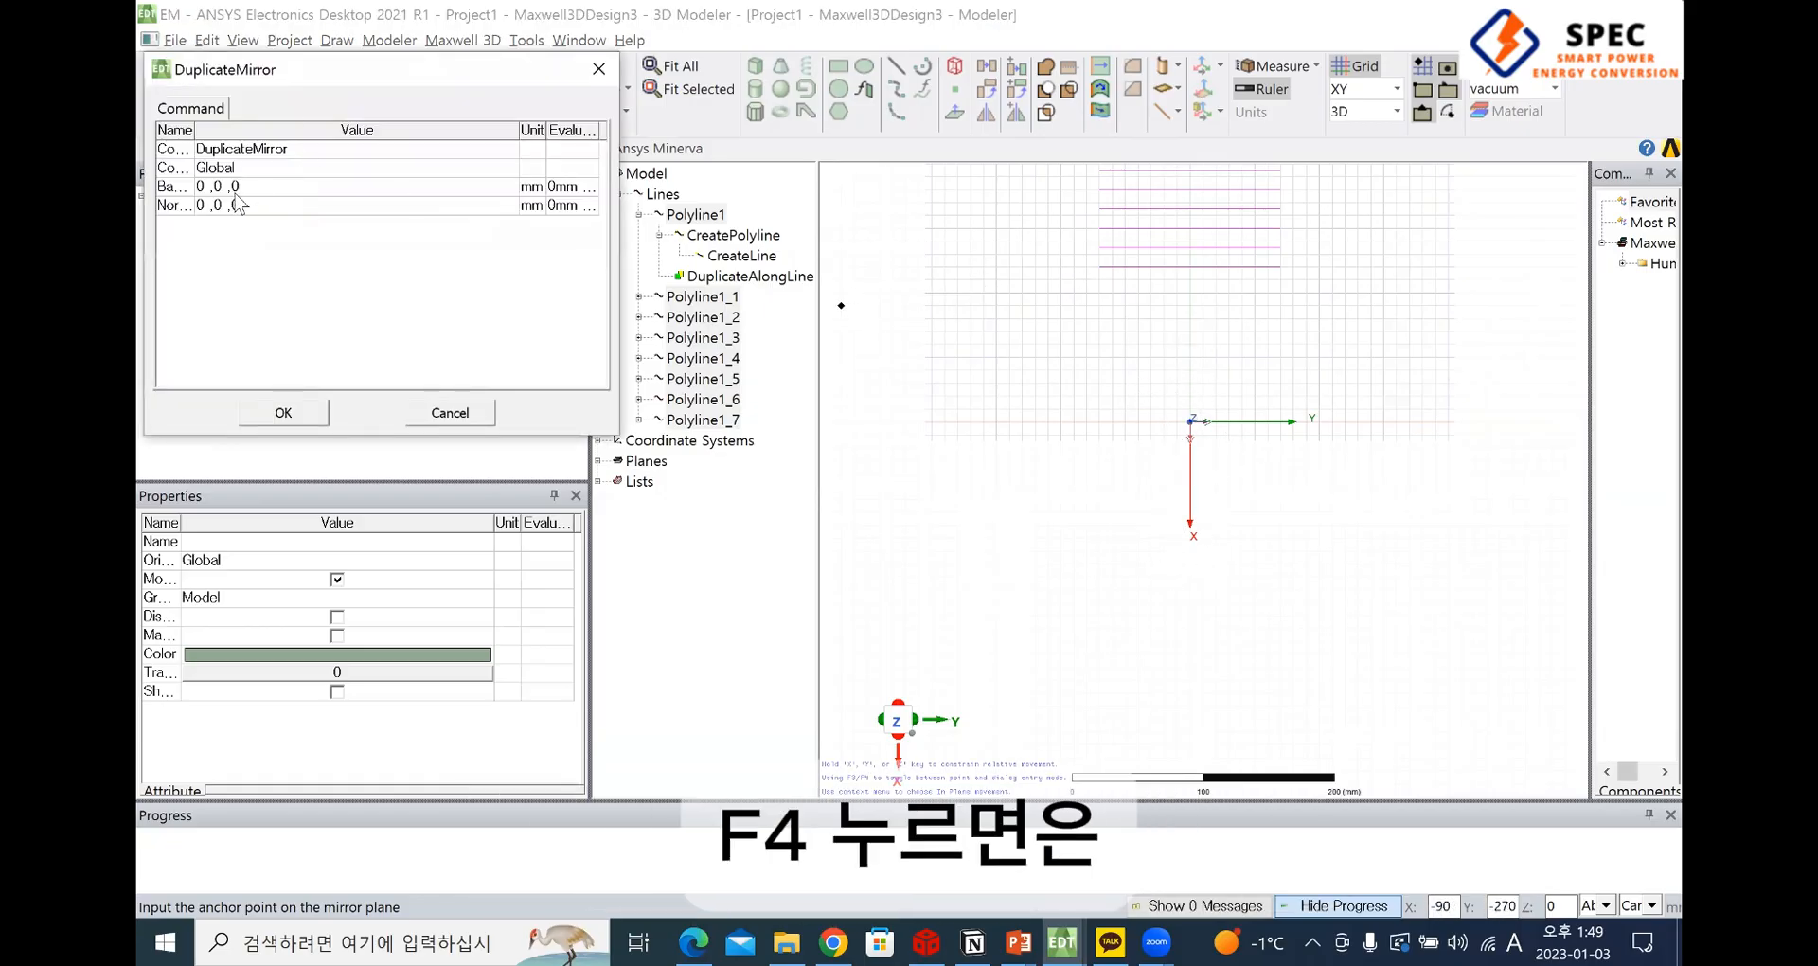
click(378, 187)
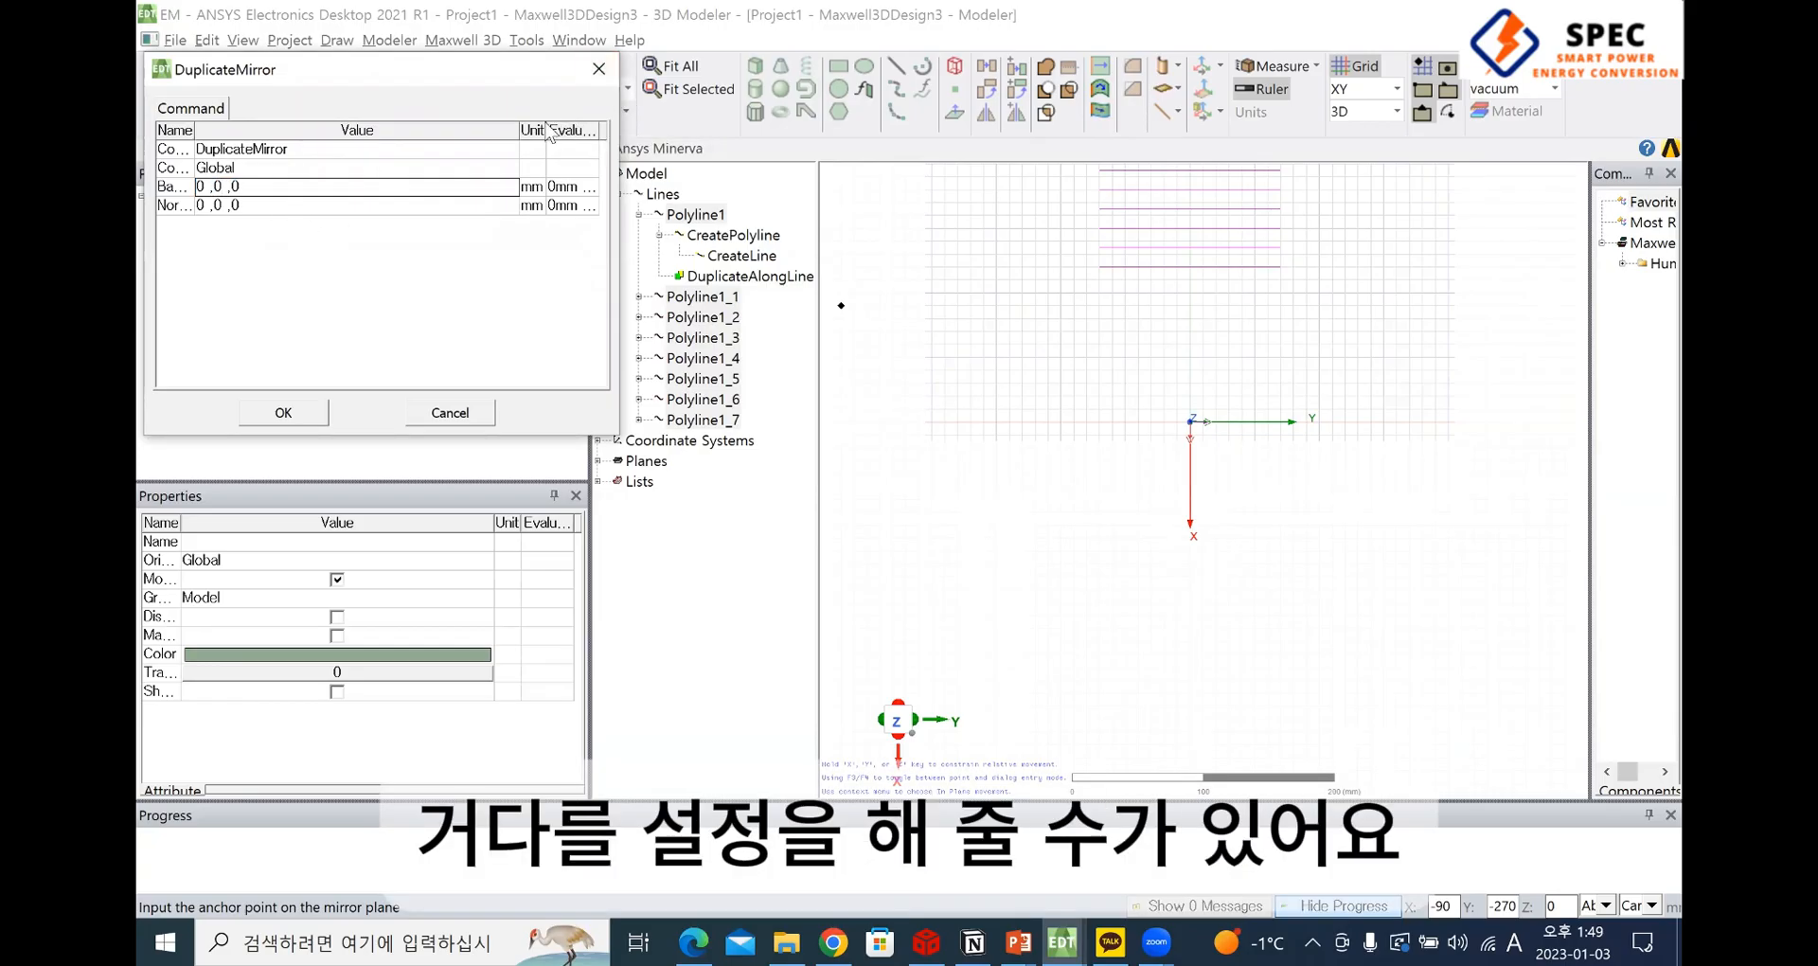
click(599, 69)
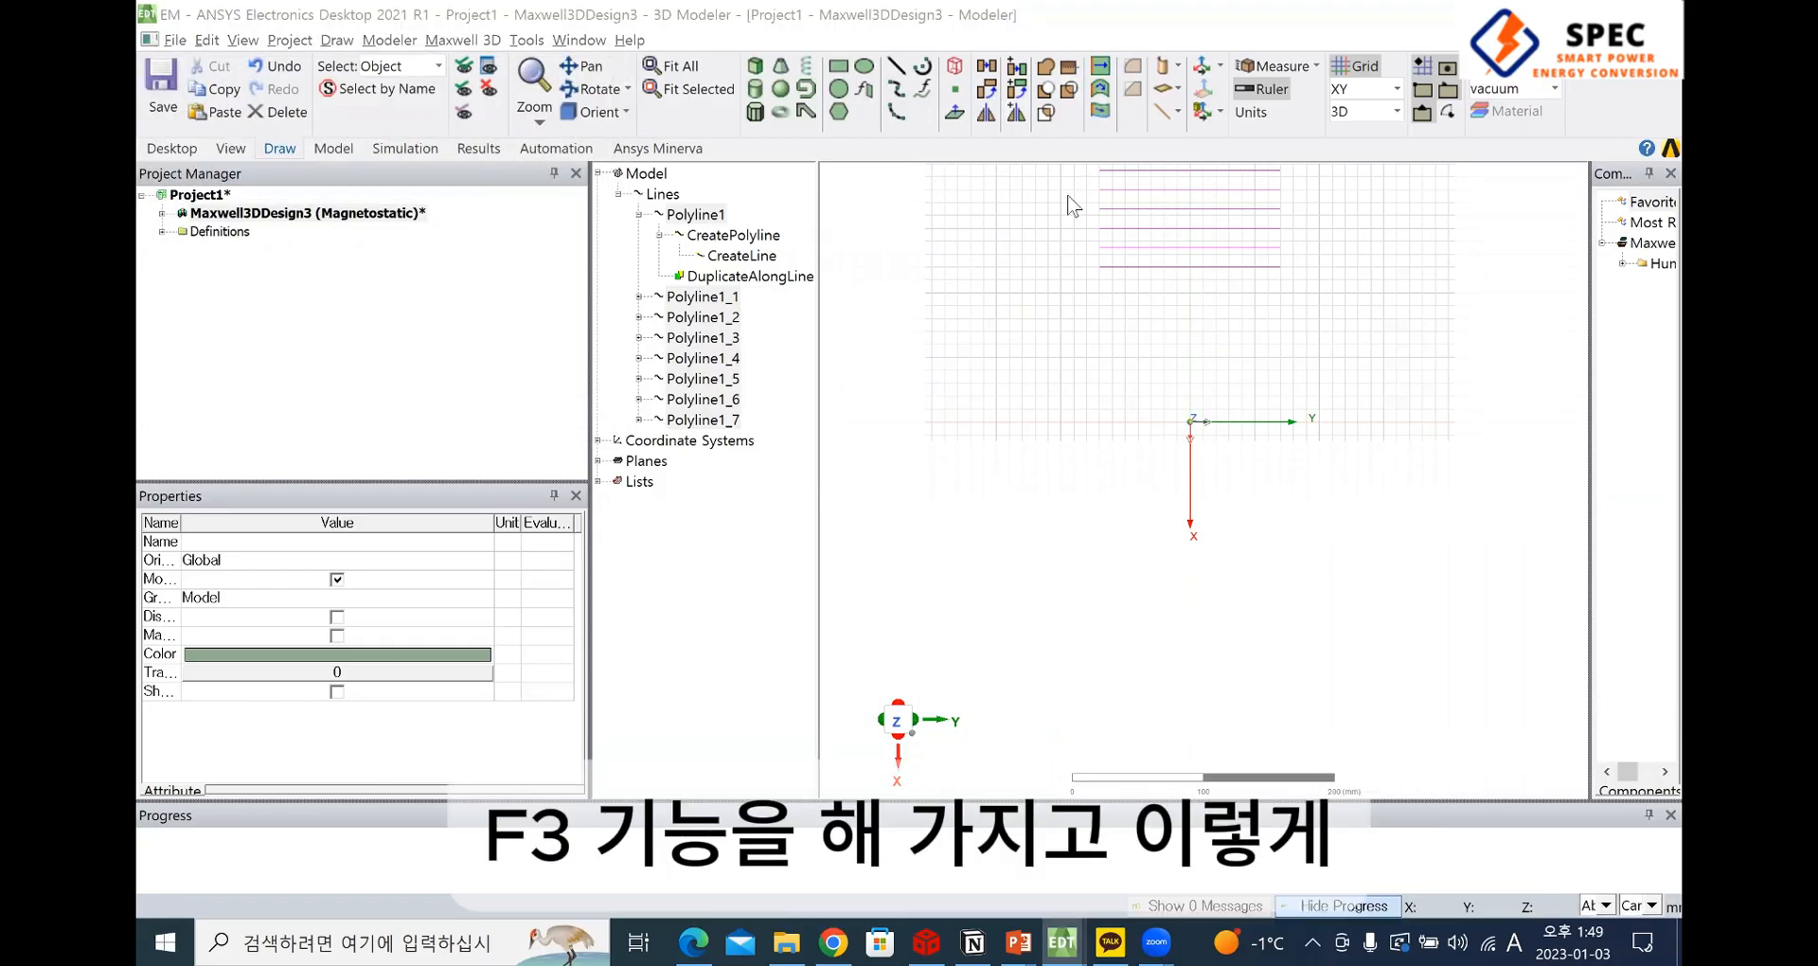
Mirror-duplicate the eight selected lines with the mirror plane anchored at the origin and its normal along the positive X axis
click(1015, 113)
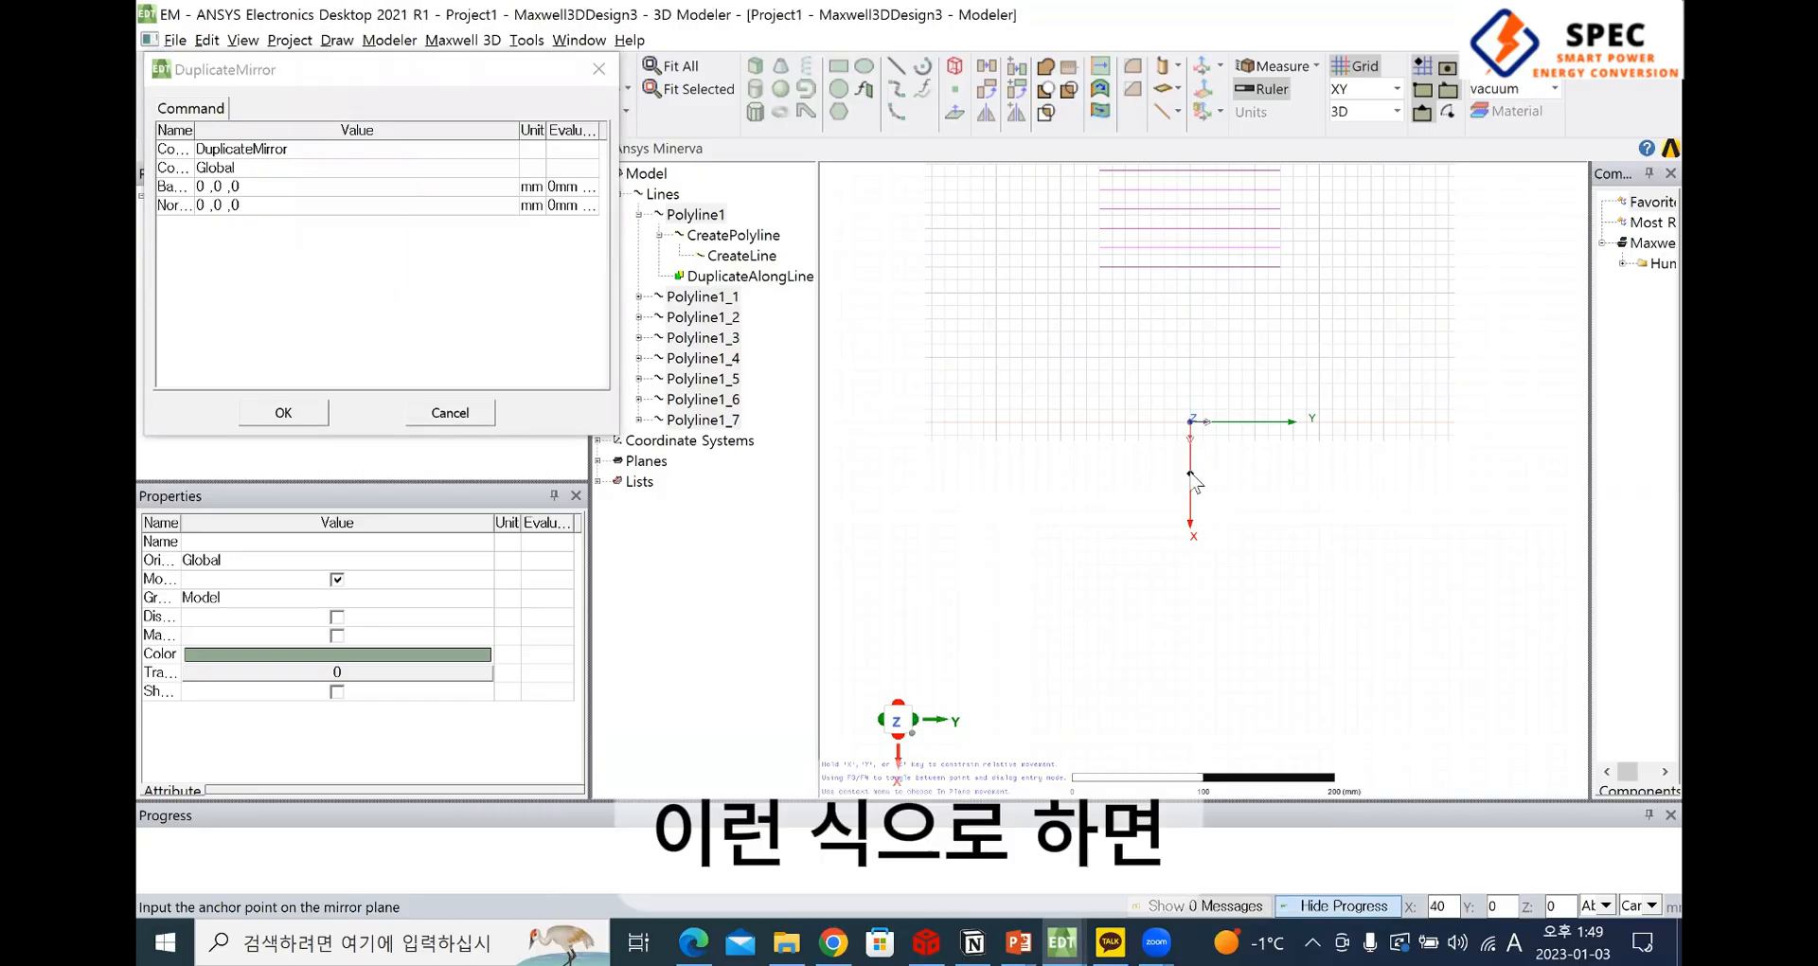
key(F3)
click(1191, 427)
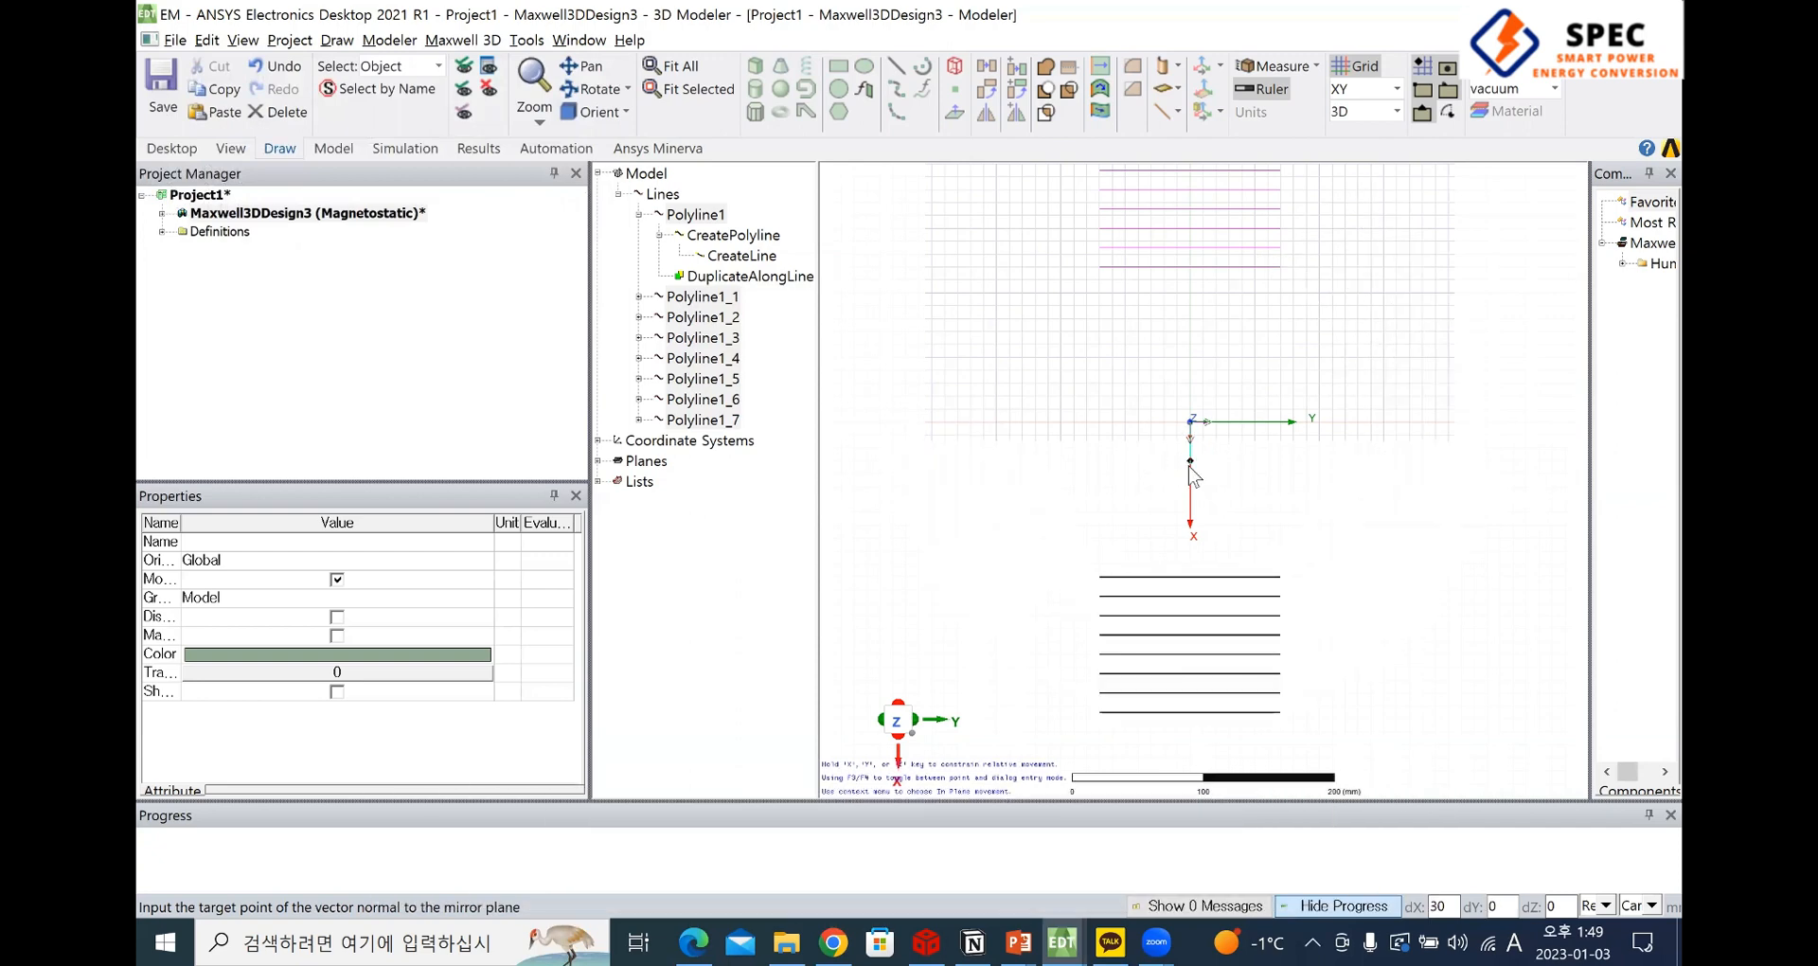
click(1191, 463)
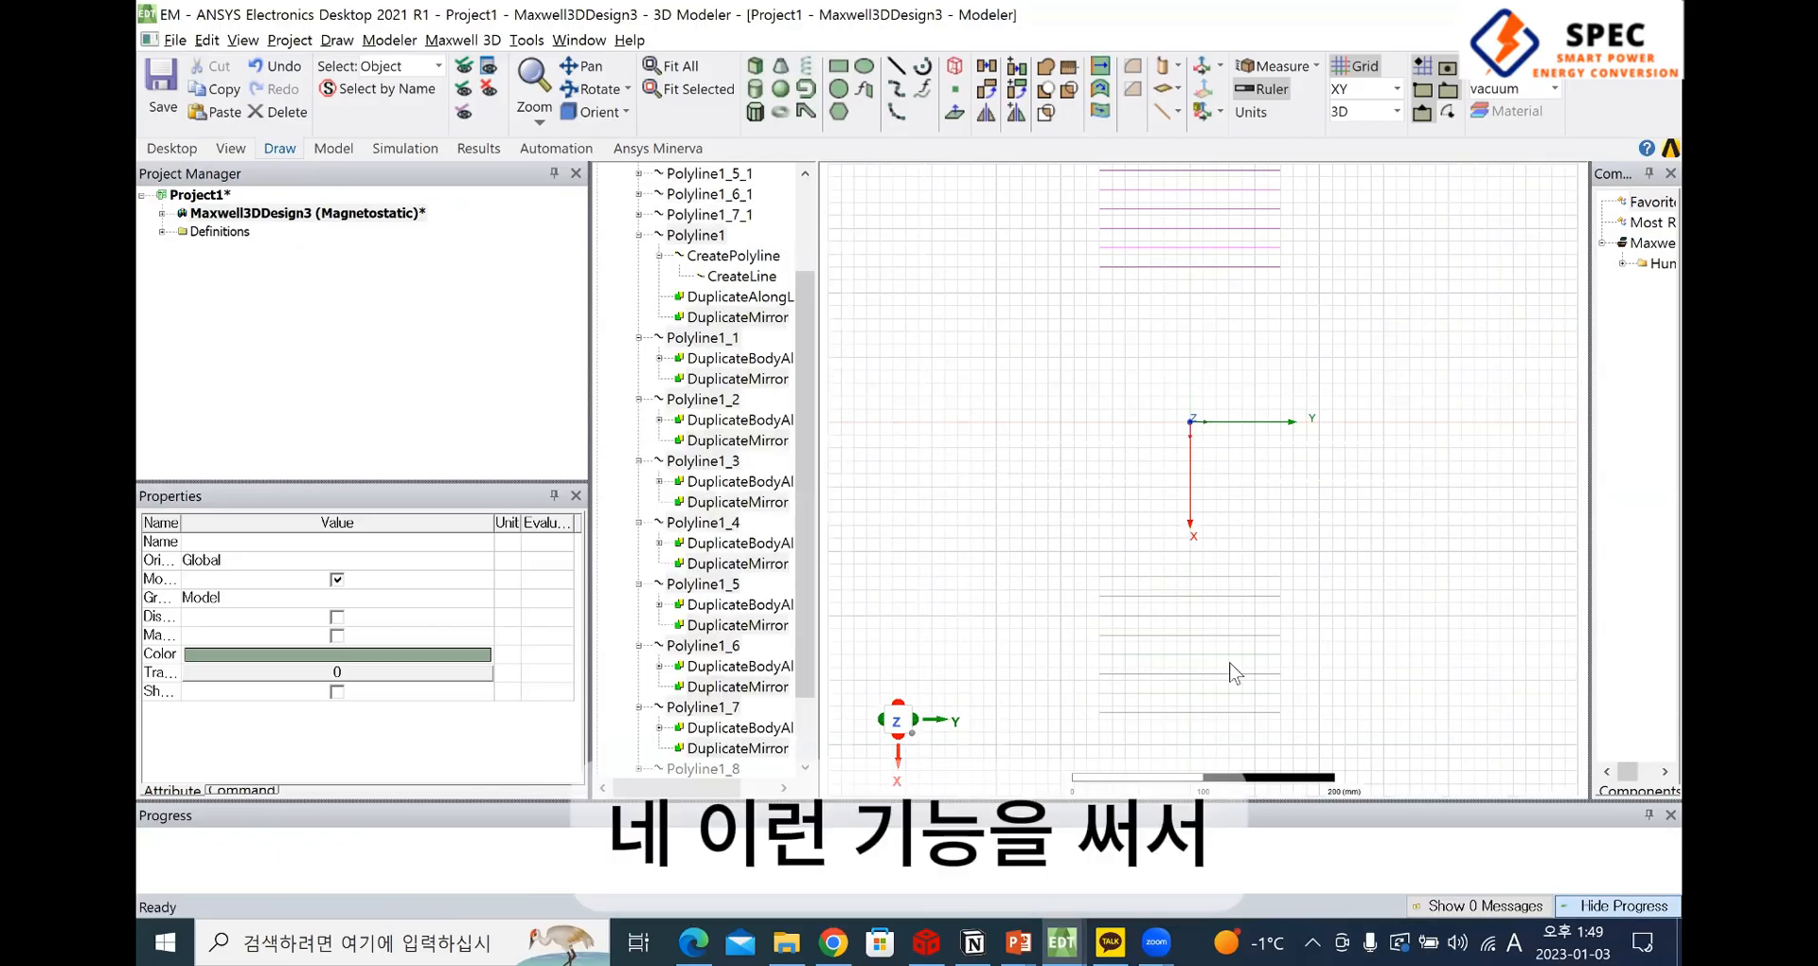
Delete the eight mirrored lines on the positive X side of the origin
scroll(1372, 594, down, 3)
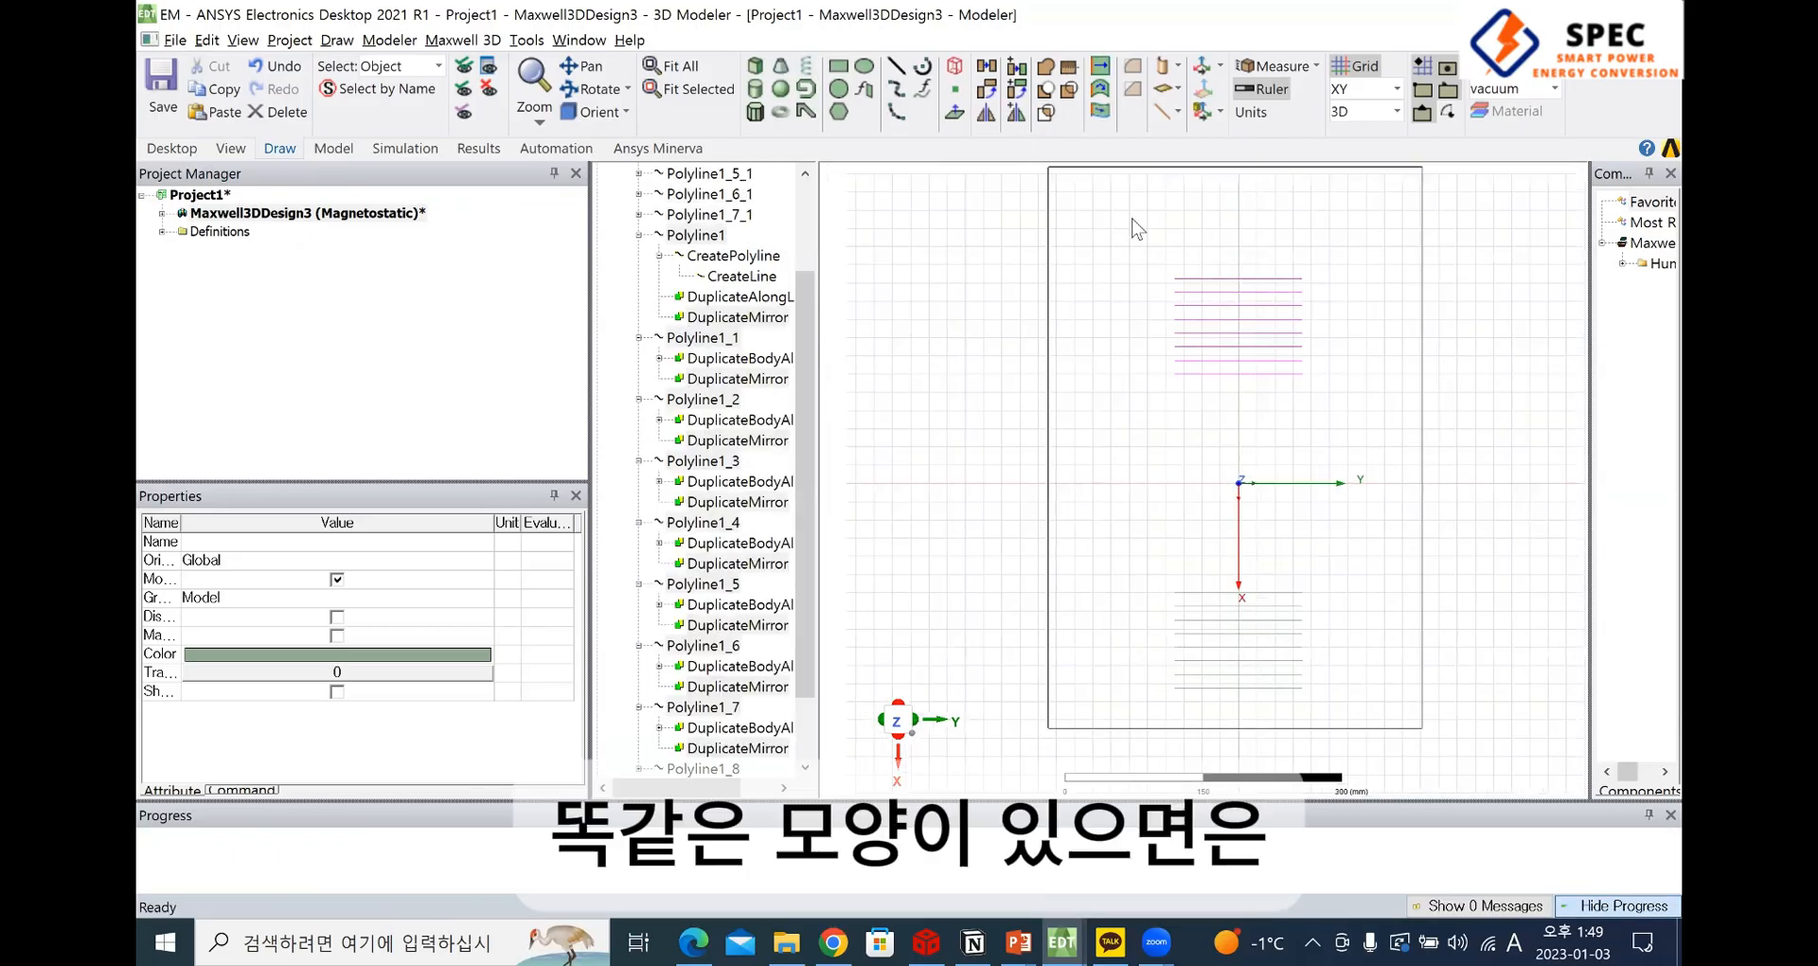
key(ctrl+a)
click(1372, 723)
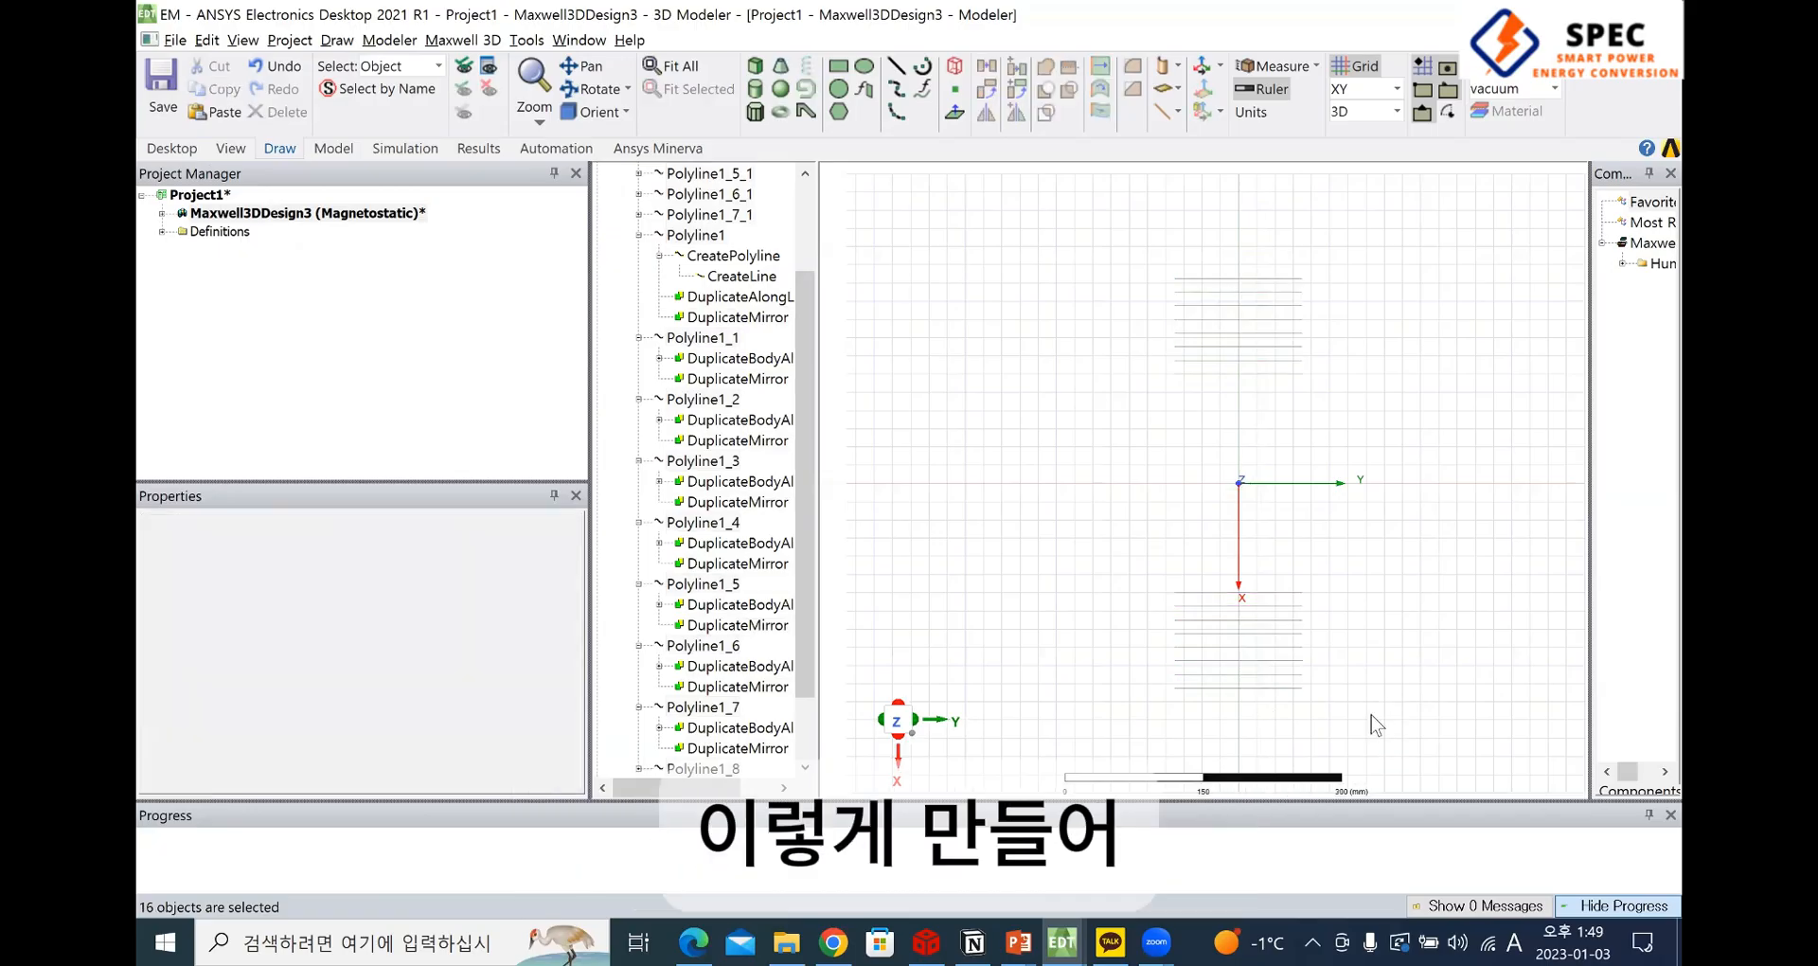
drag(1399, 777, 1098, 511)
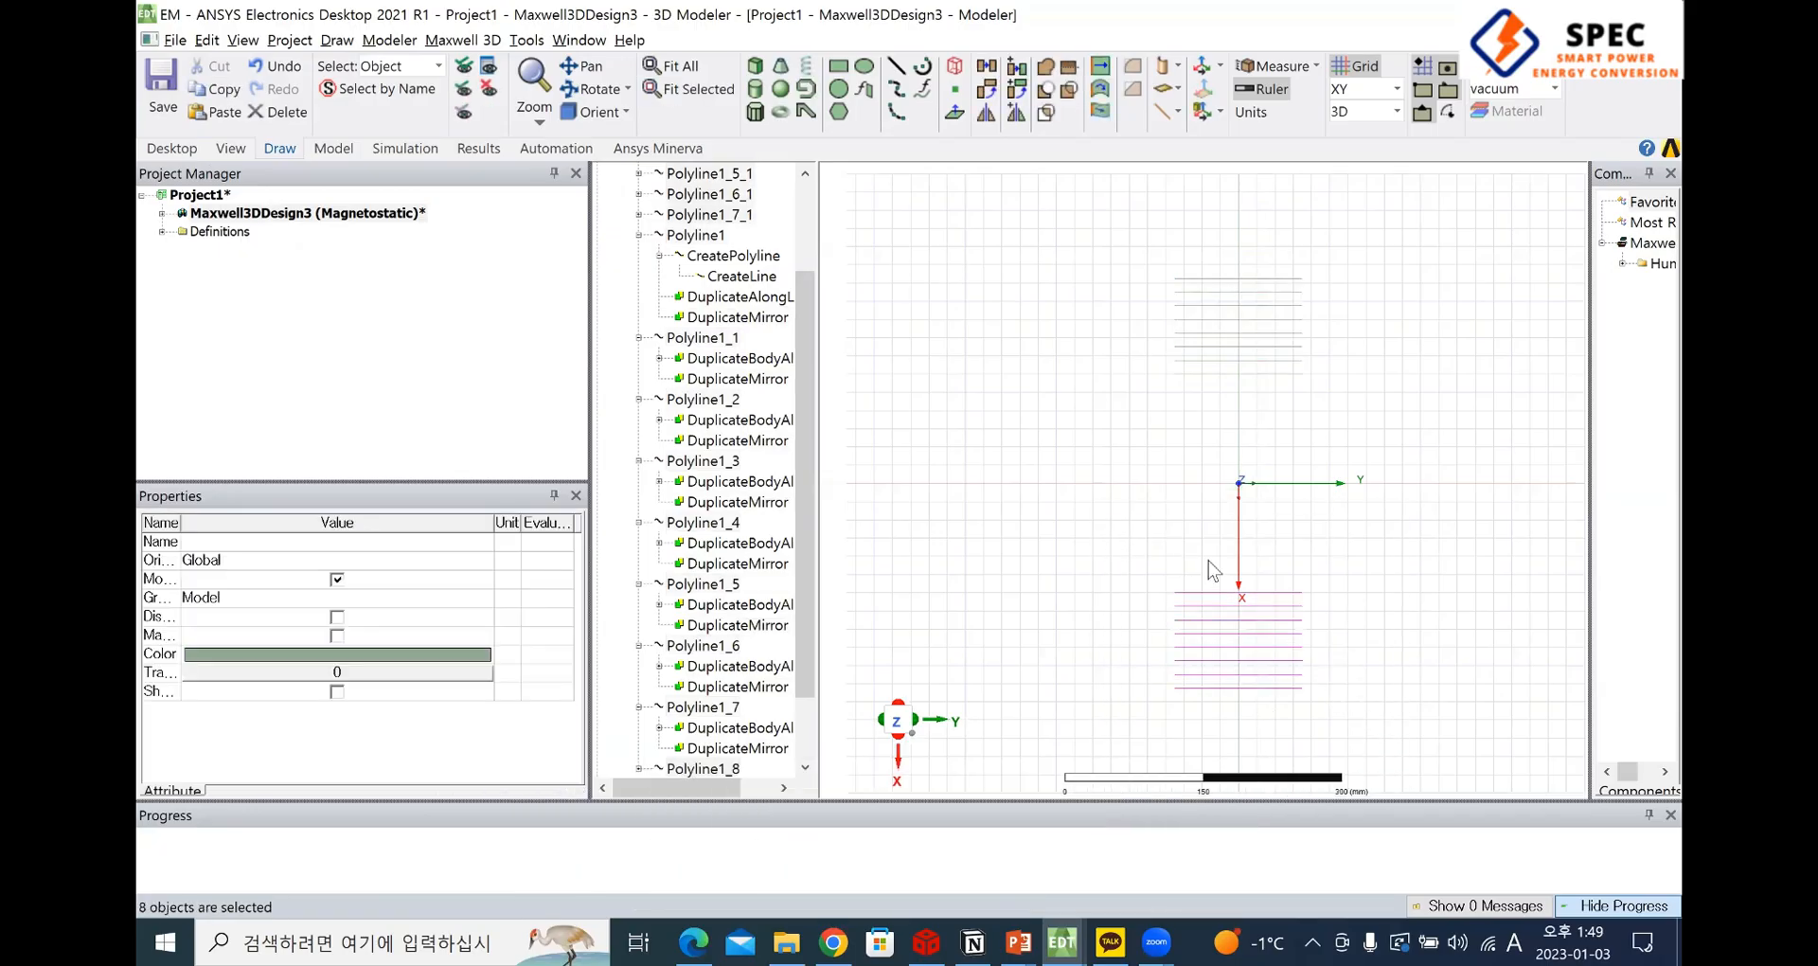
key(Delete)
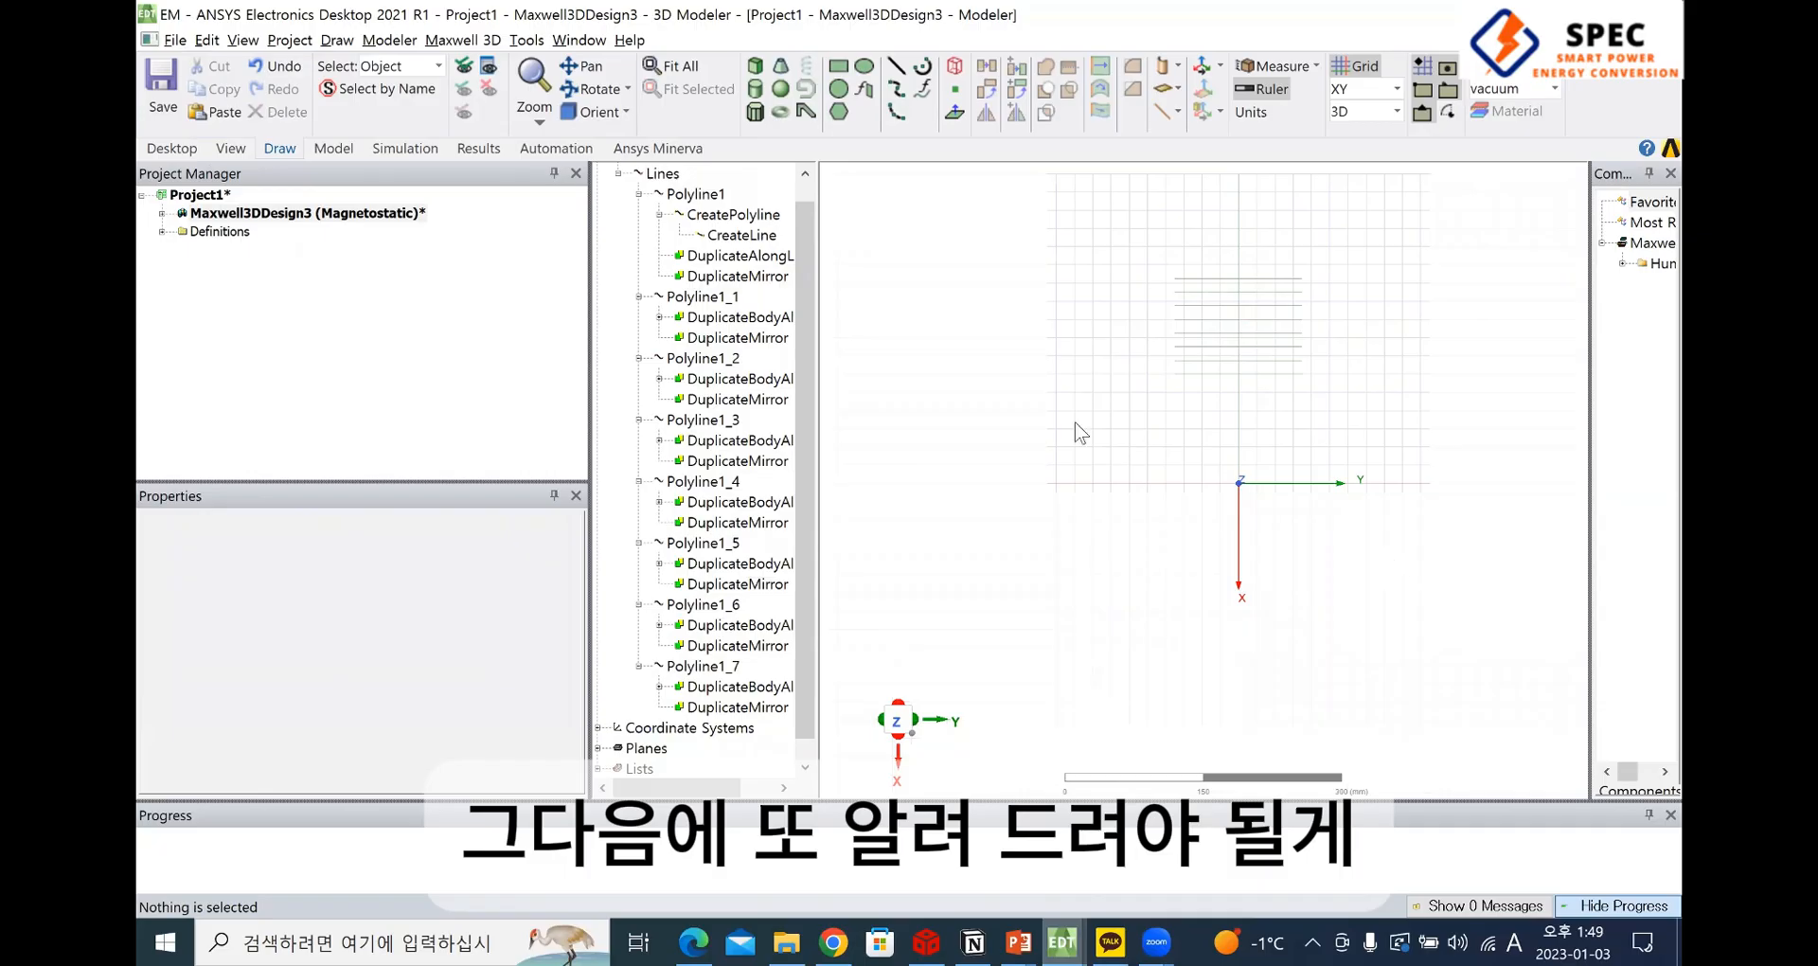
Select the eight original parallel lines on the negative X side of the origin
scroll(1210, 460, up, 1)
shift+drag(1210, 439, 1180, 492)
scroll(1226, 448, up, 3)
key(ctrl+a)
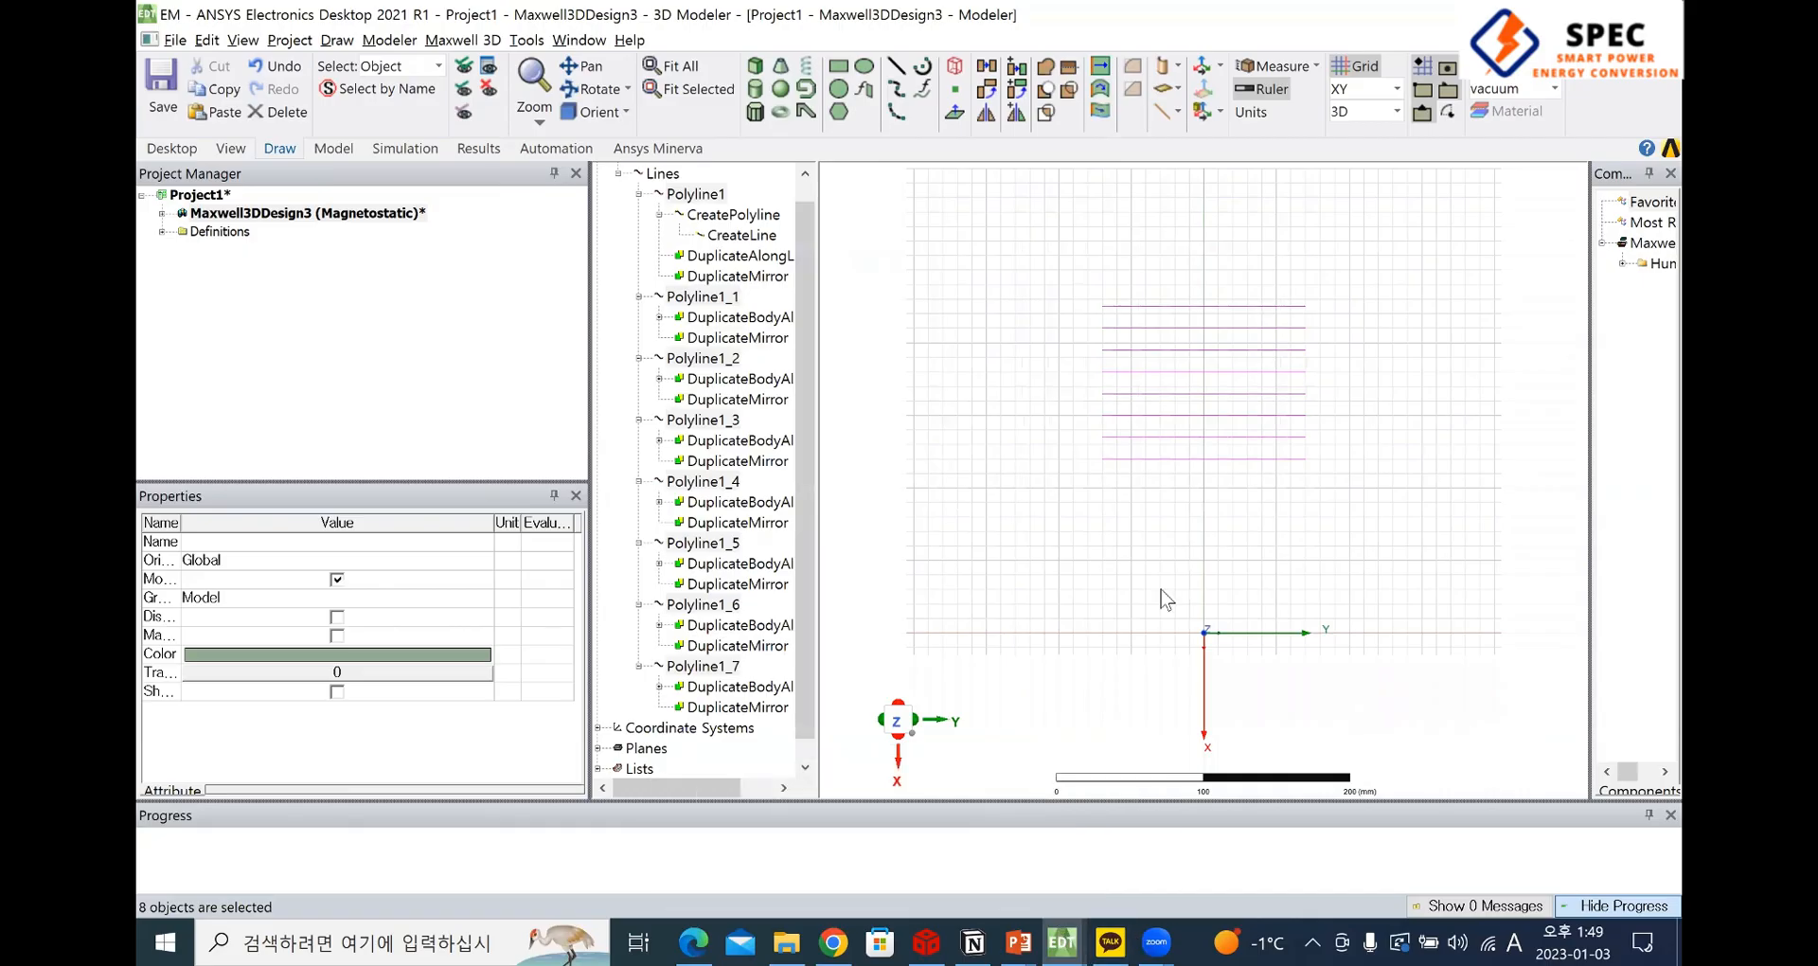
Switch to the SAE-J2954 PDF in the browser, reduce its zoom and erase the handwritten marks from the Figure A31 coil drawing
key(alt+Tab)
scroll(1112, 495, down, 3)
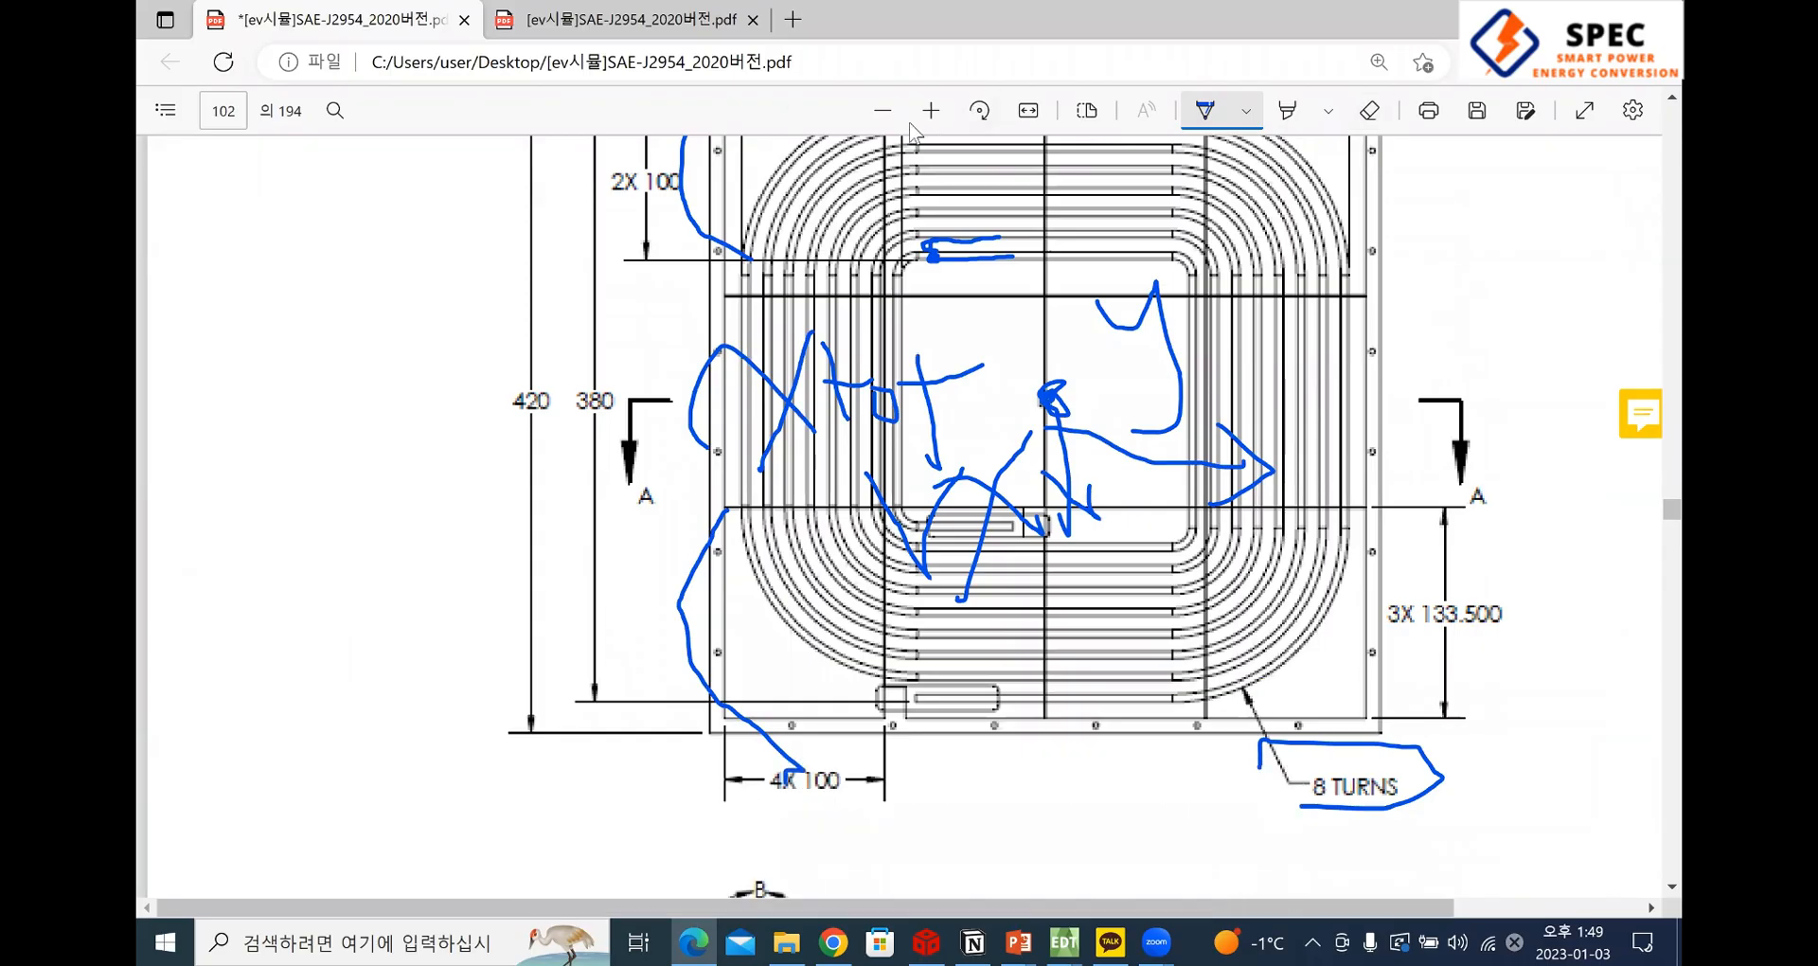
click(884, 113)
click(884, 113)
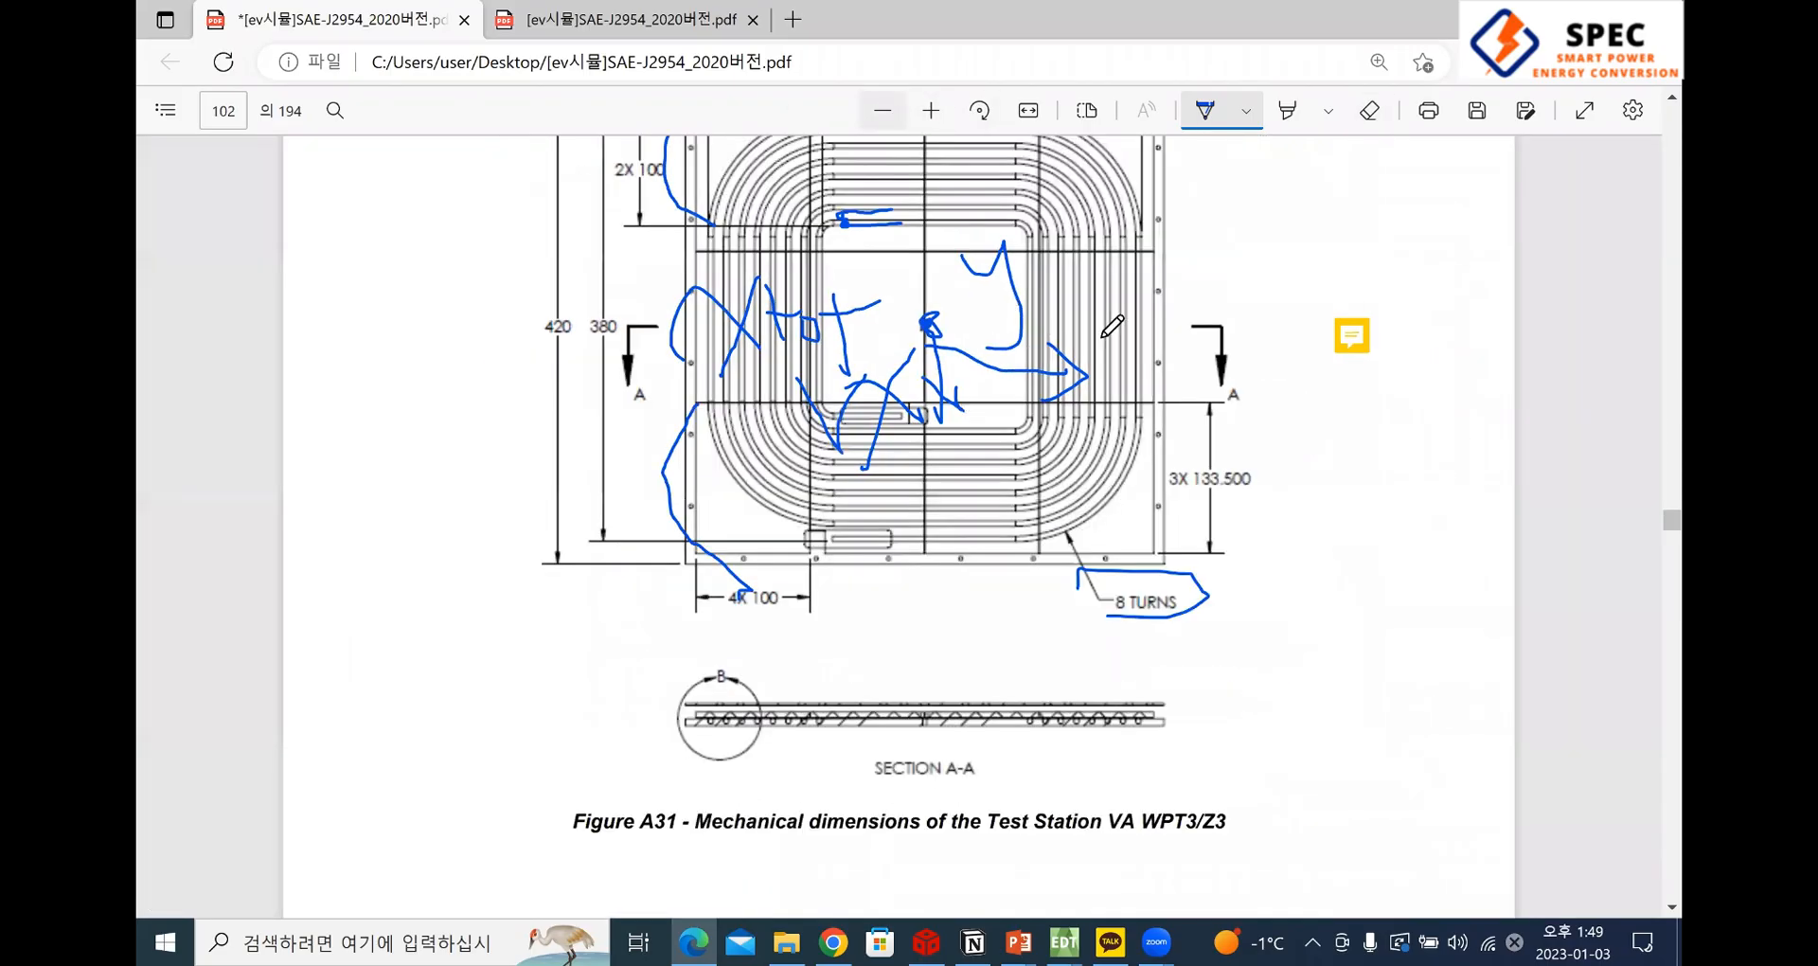
ctrl+scroll(1102, 332, down, 1)
scroll(1175, 340, up, 3)
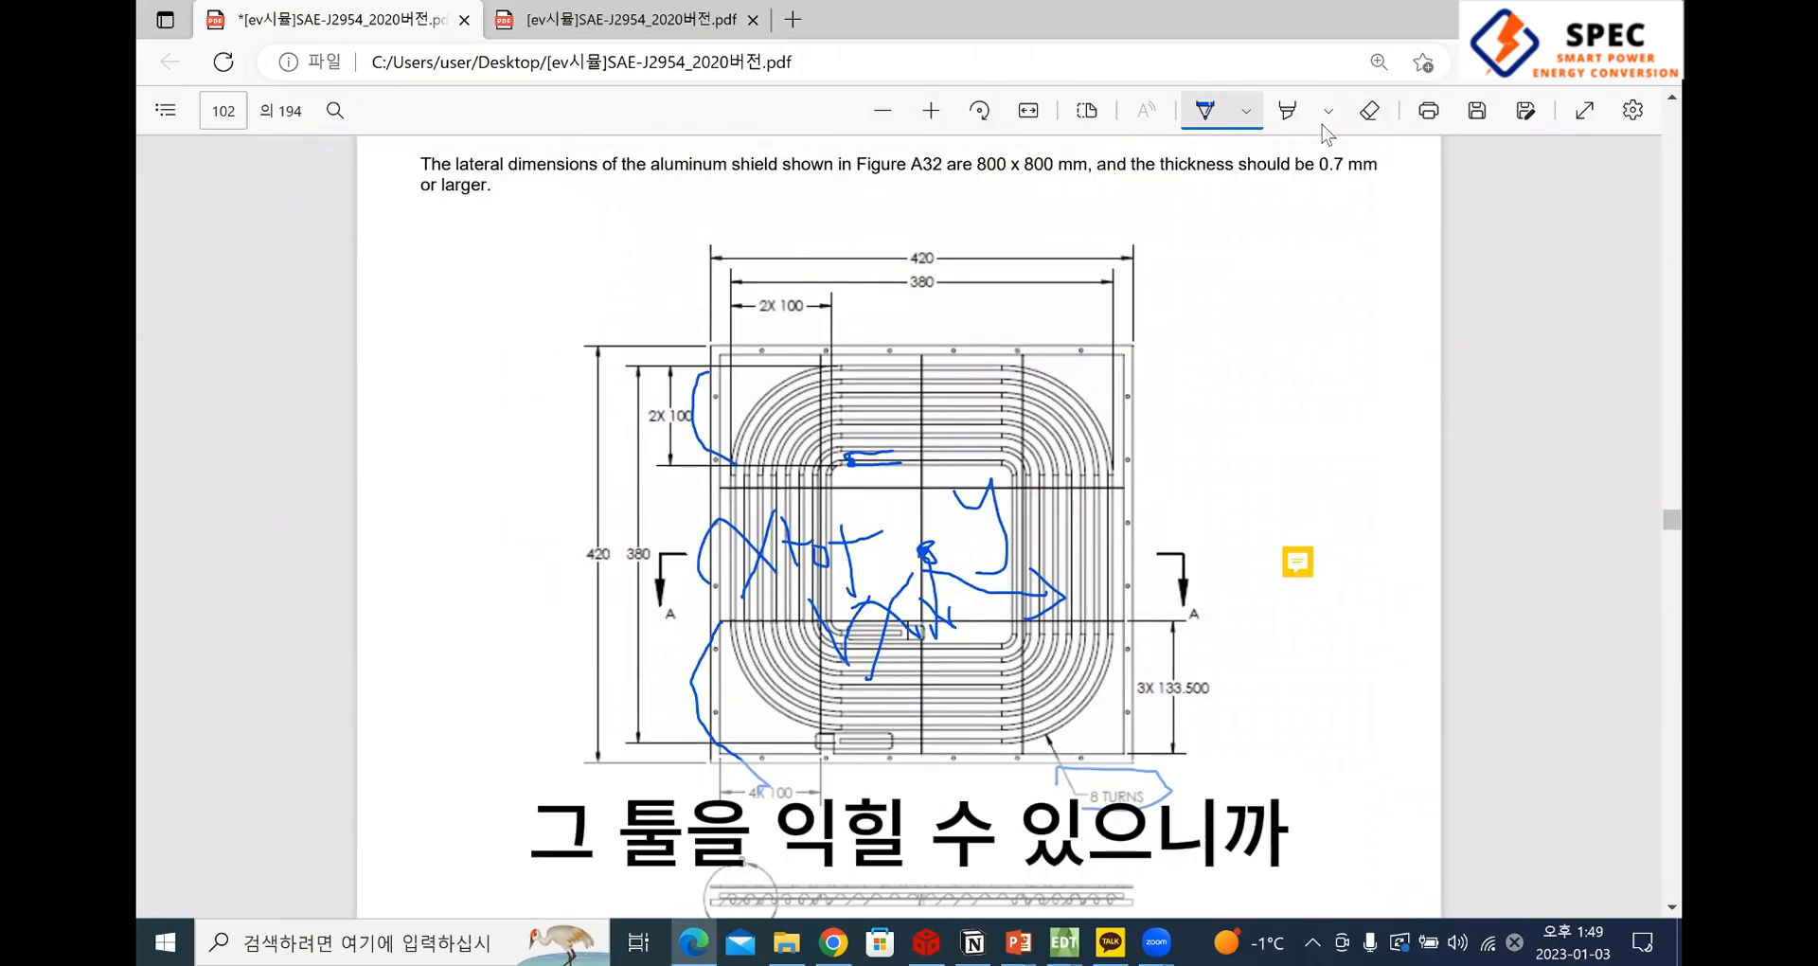
click(1287, 110)
click(1371, 115)
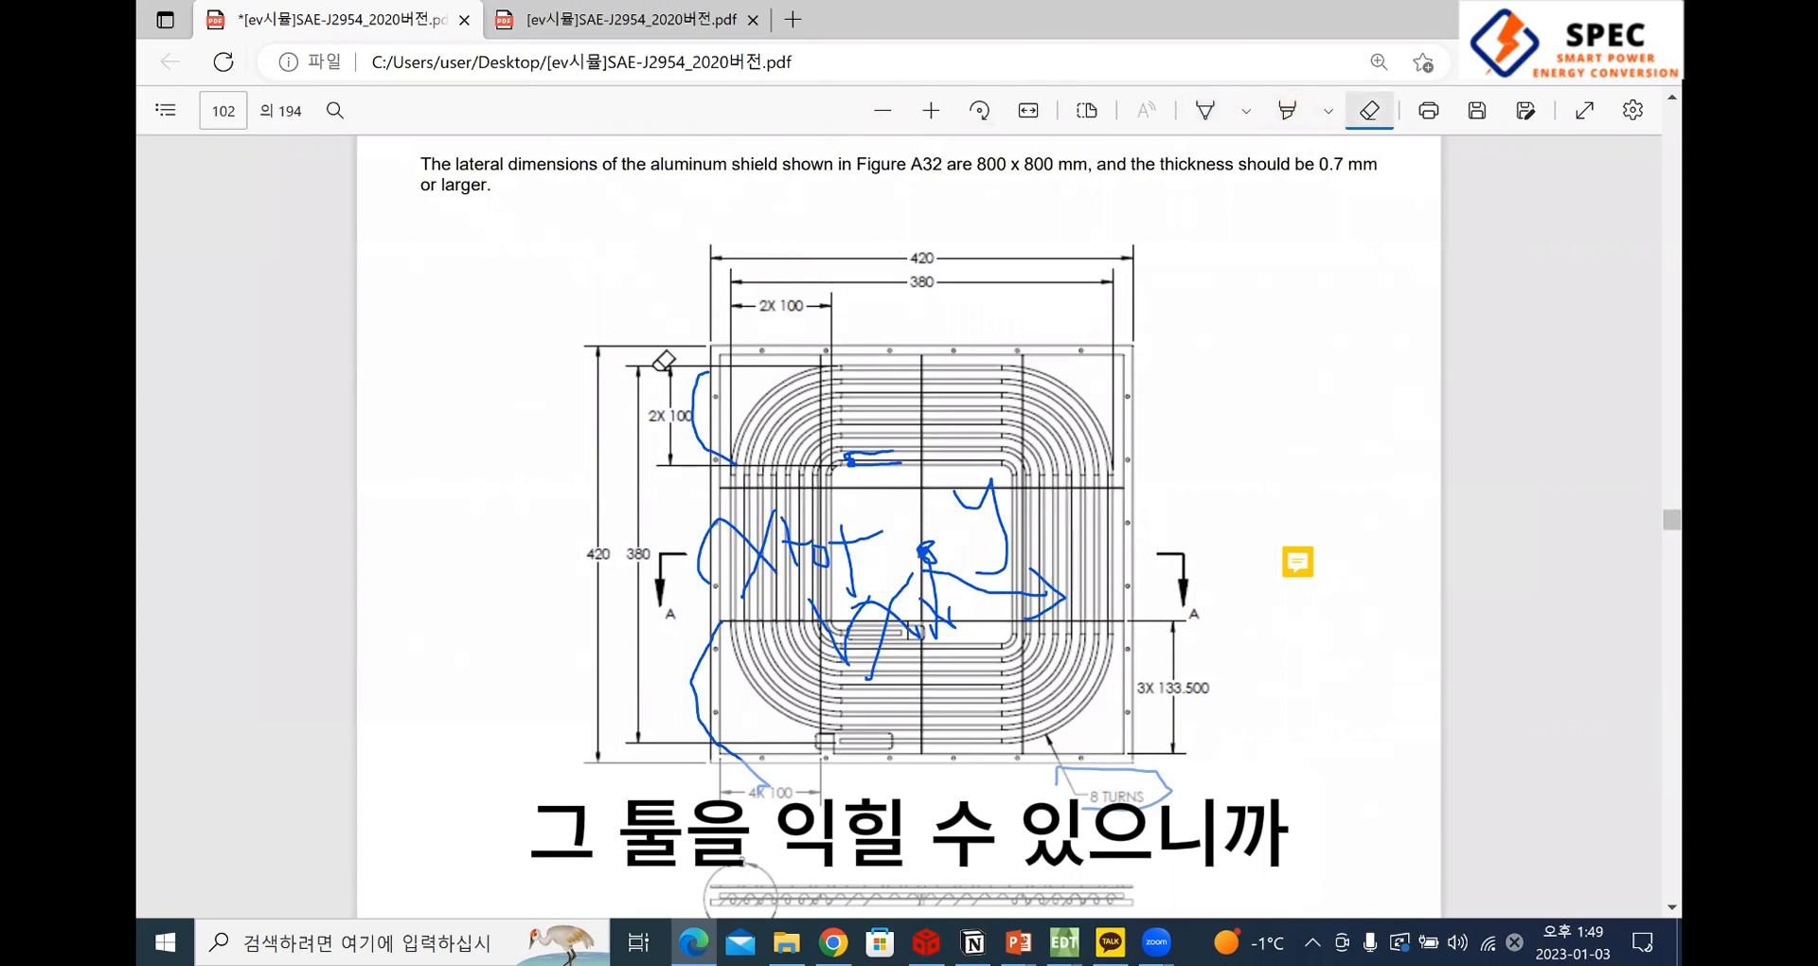
mouse_move(743, 544)
mouse_down()
mouse_move(810, 479)
mouse_move(698, 403)
mouse_up()
Examine the Figure A31 coil drawing, the Figure A32 exploded view with Detail B, and the Table A17 mechanical dimensions
scroll(1004, 634, down, 8)
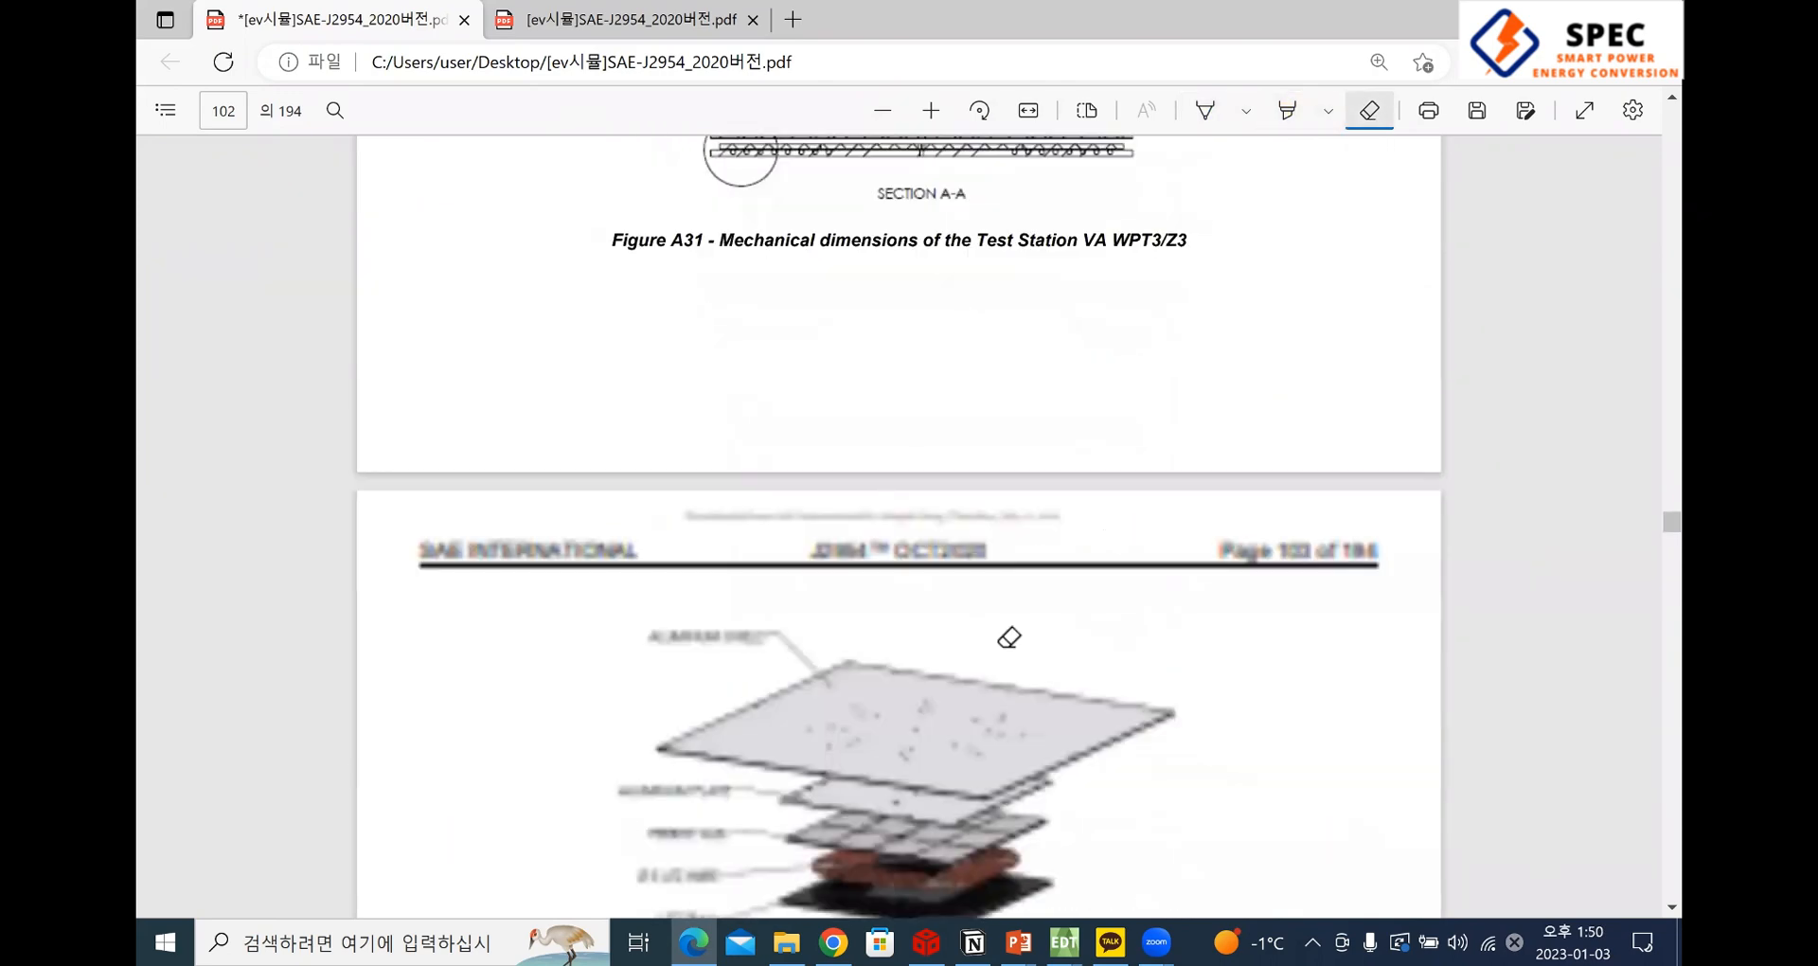
scroll(968, 620, up, 3)
scroll(969, 620, up, 5)
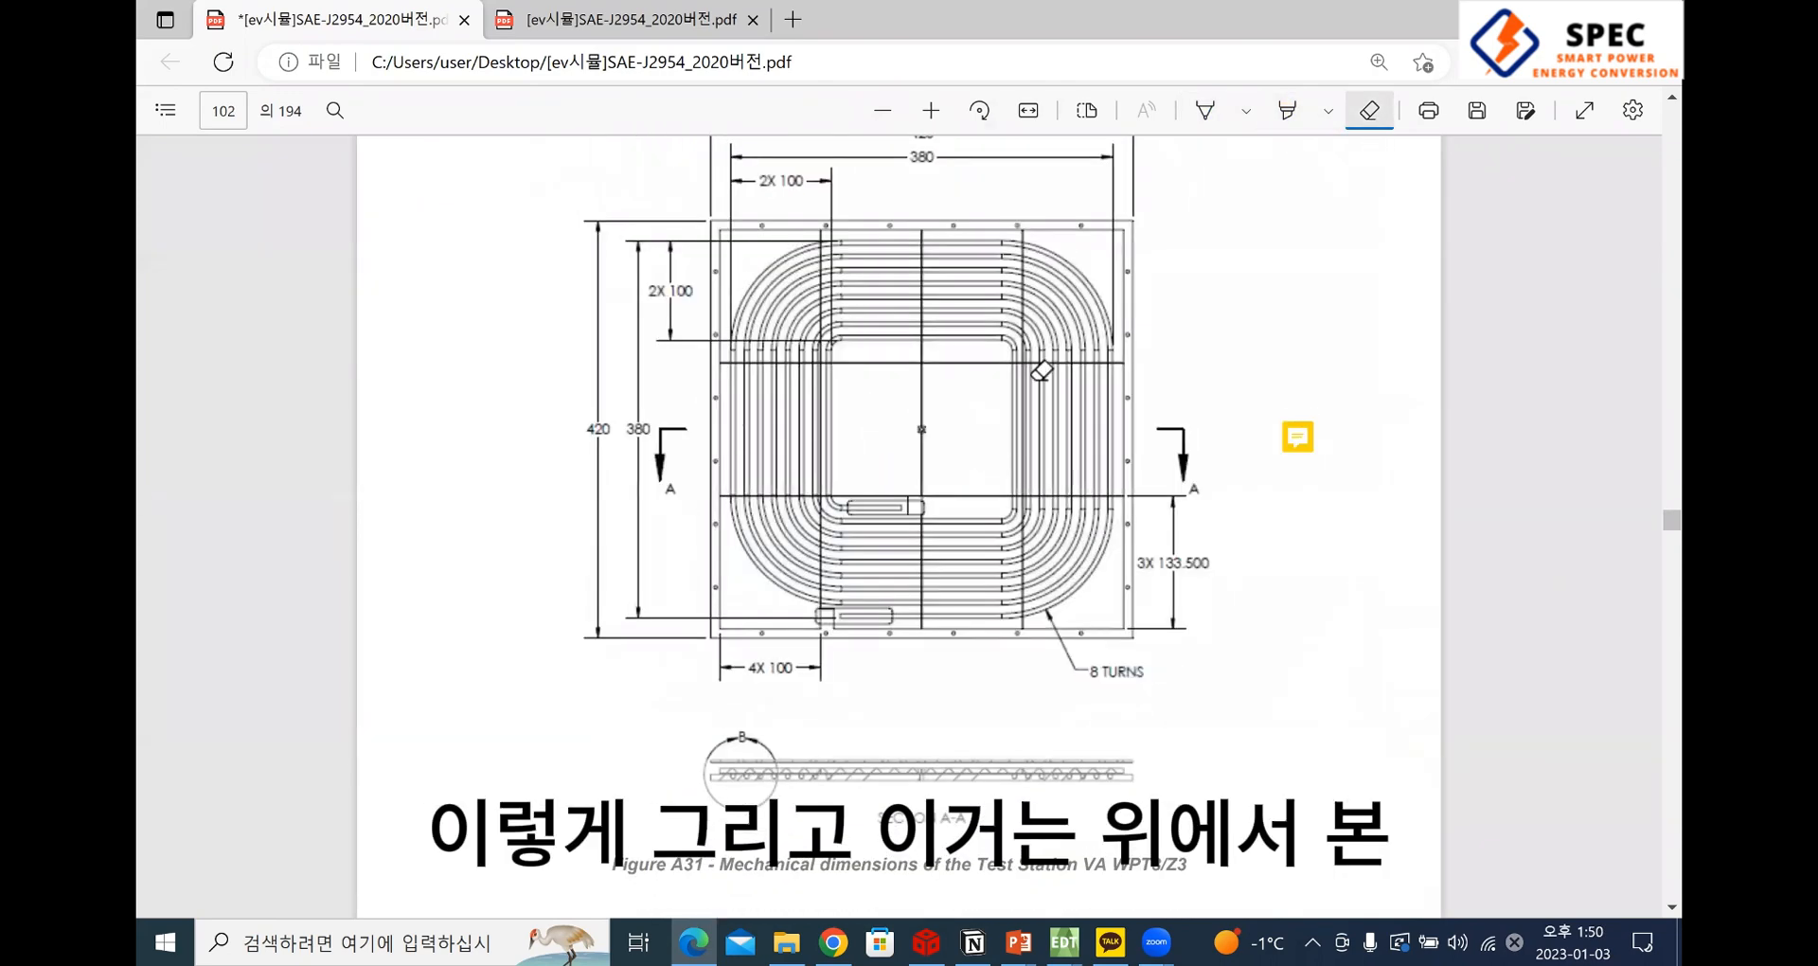
scroll(980, 495, down, 8)
scroll(981, 494, down, 2)
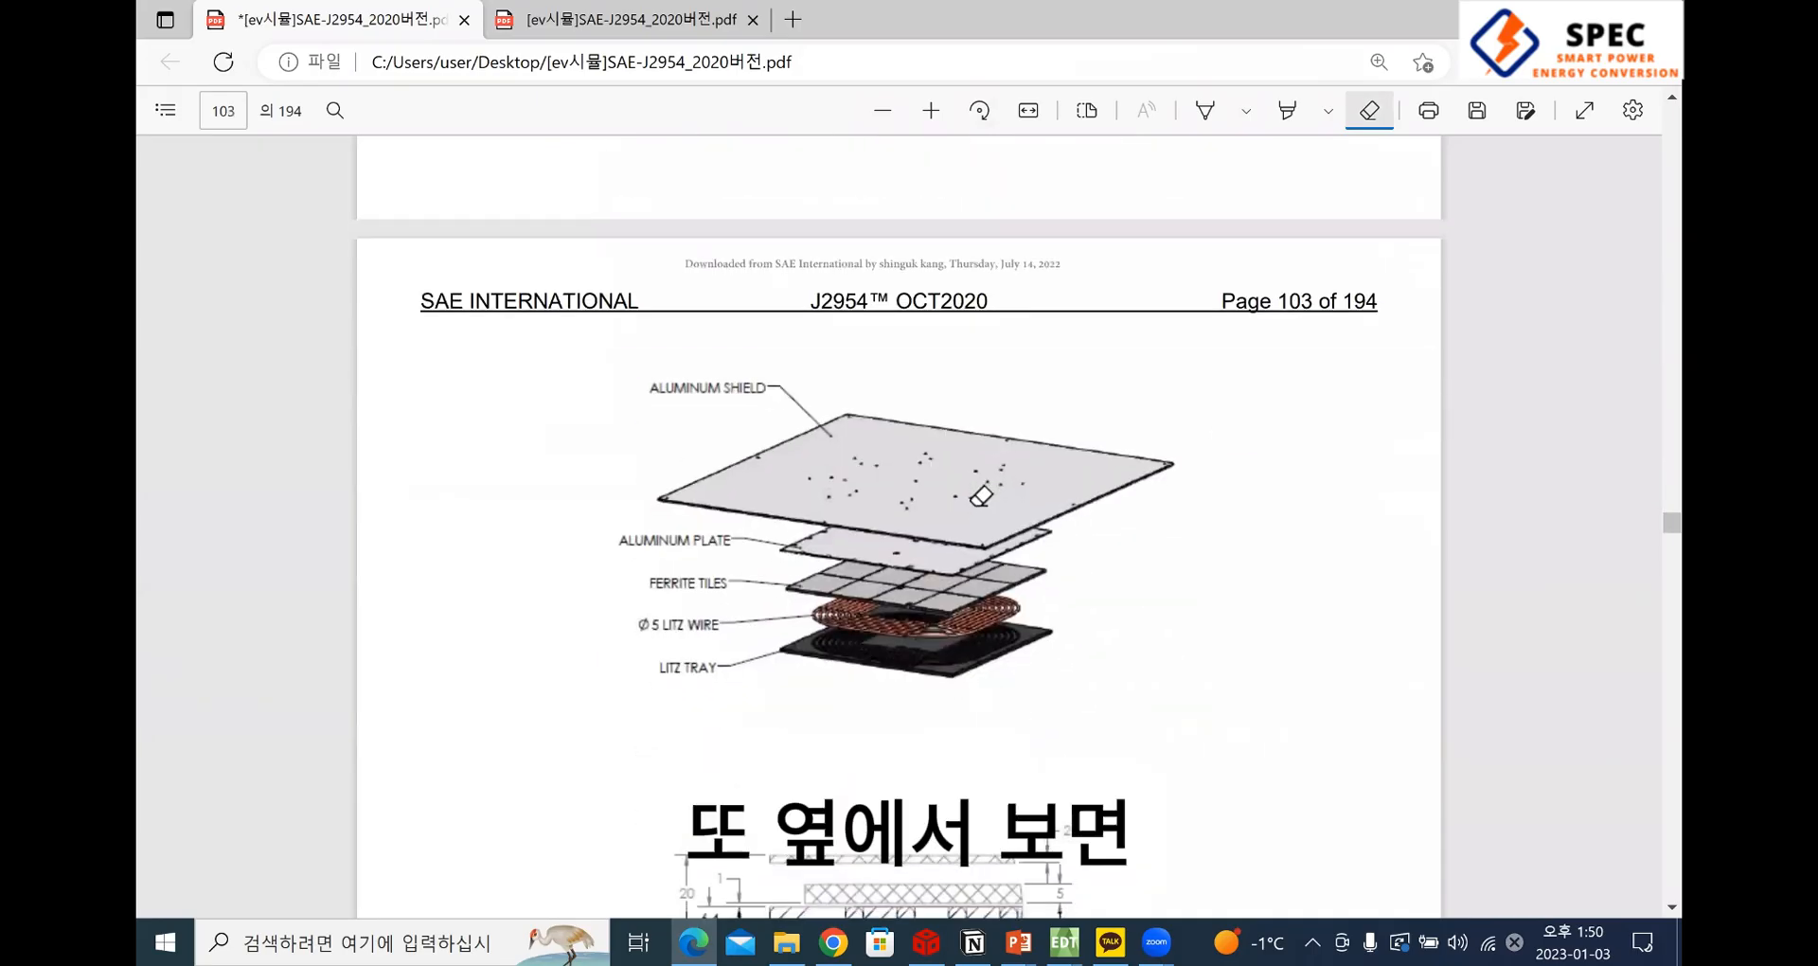
scroll(1128, 578, down, 4)
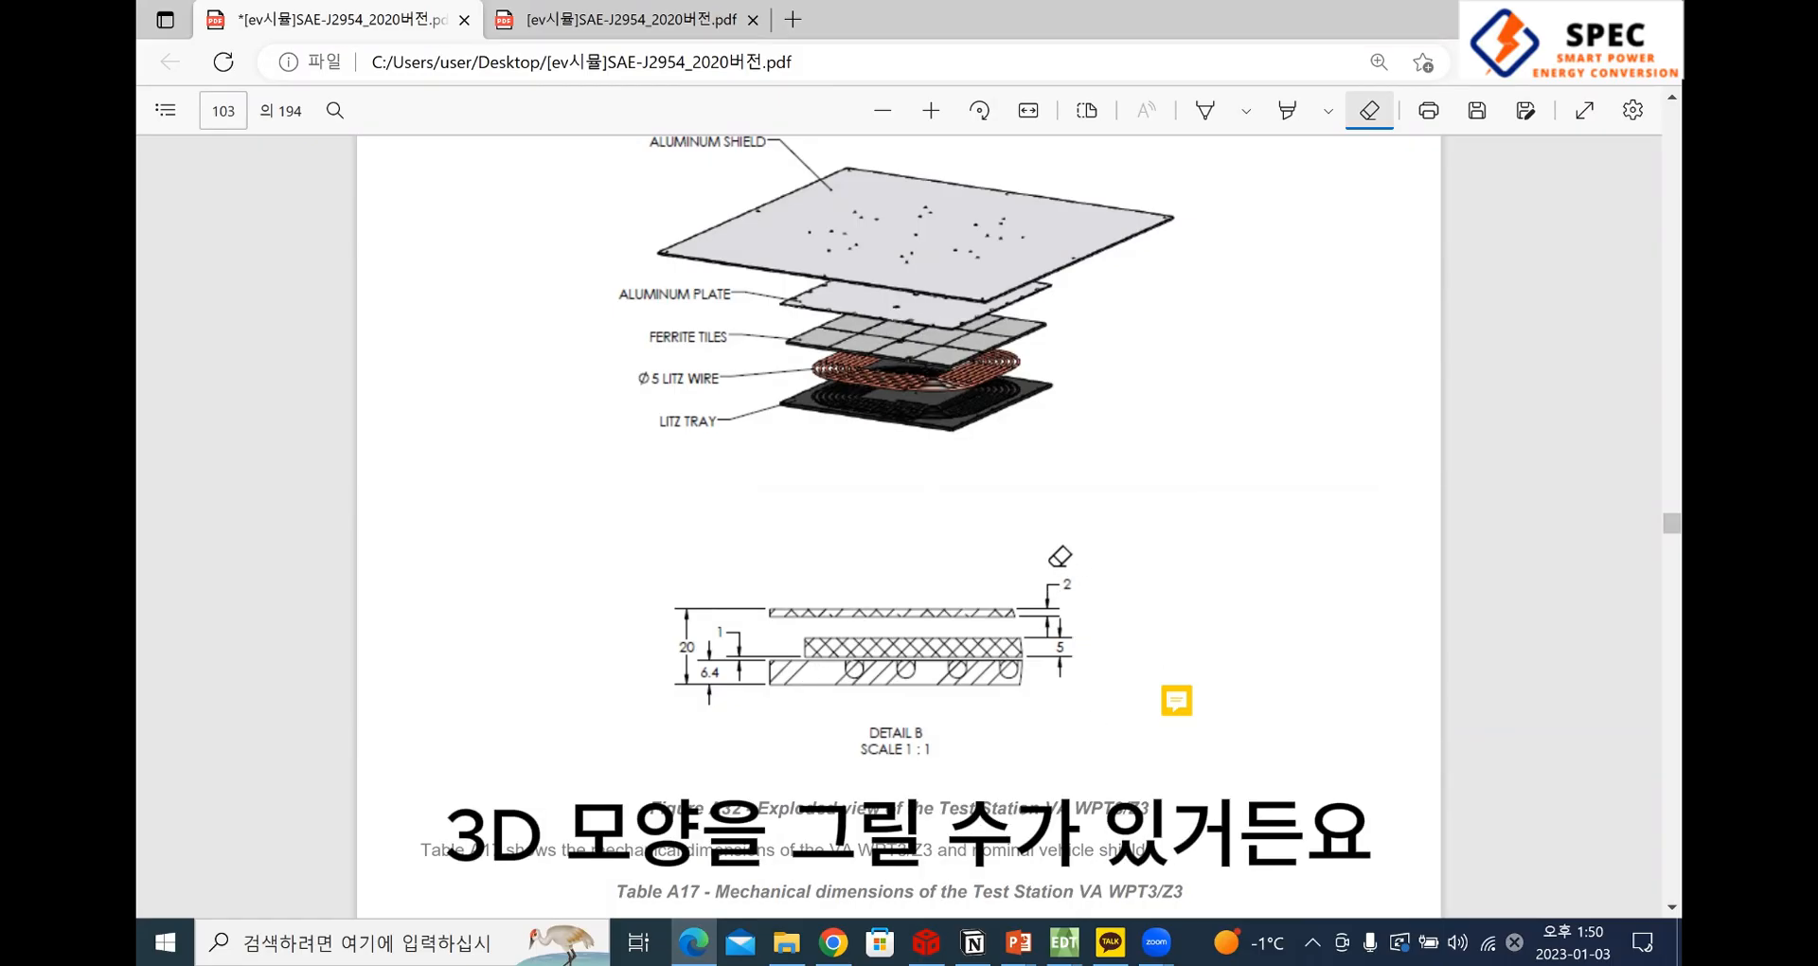
scroll(1176, 582, down, 1)
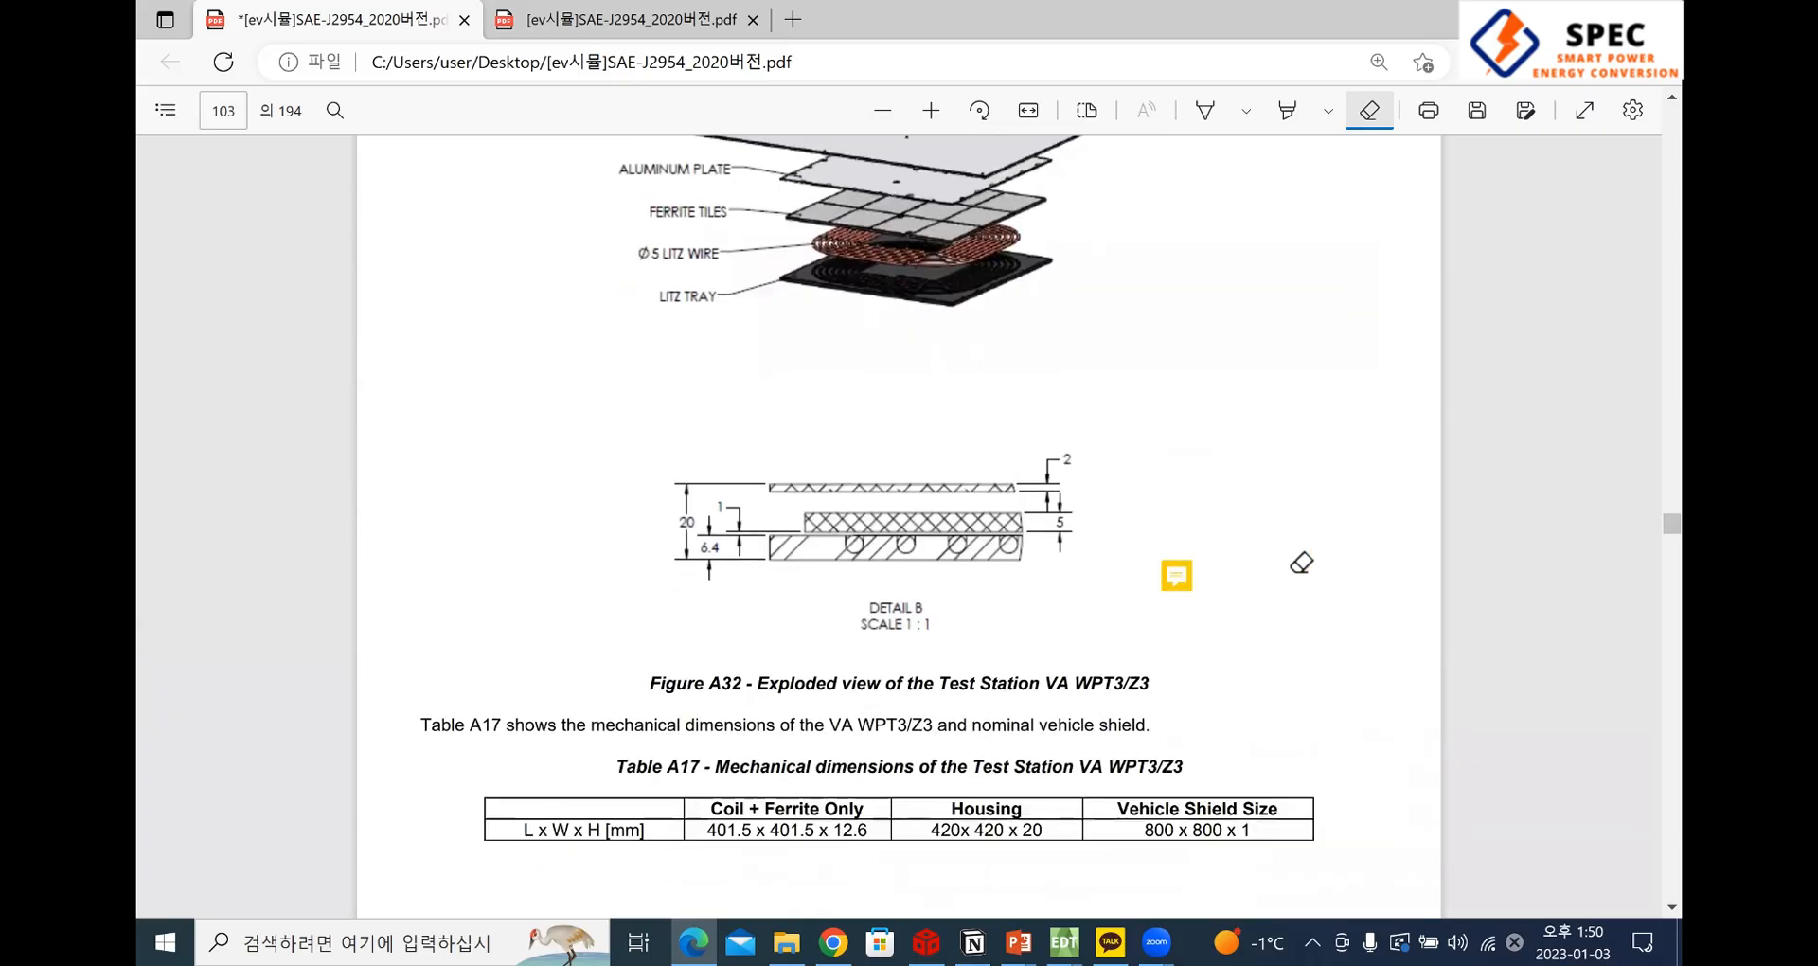
scroll(805, 691, down, 1)
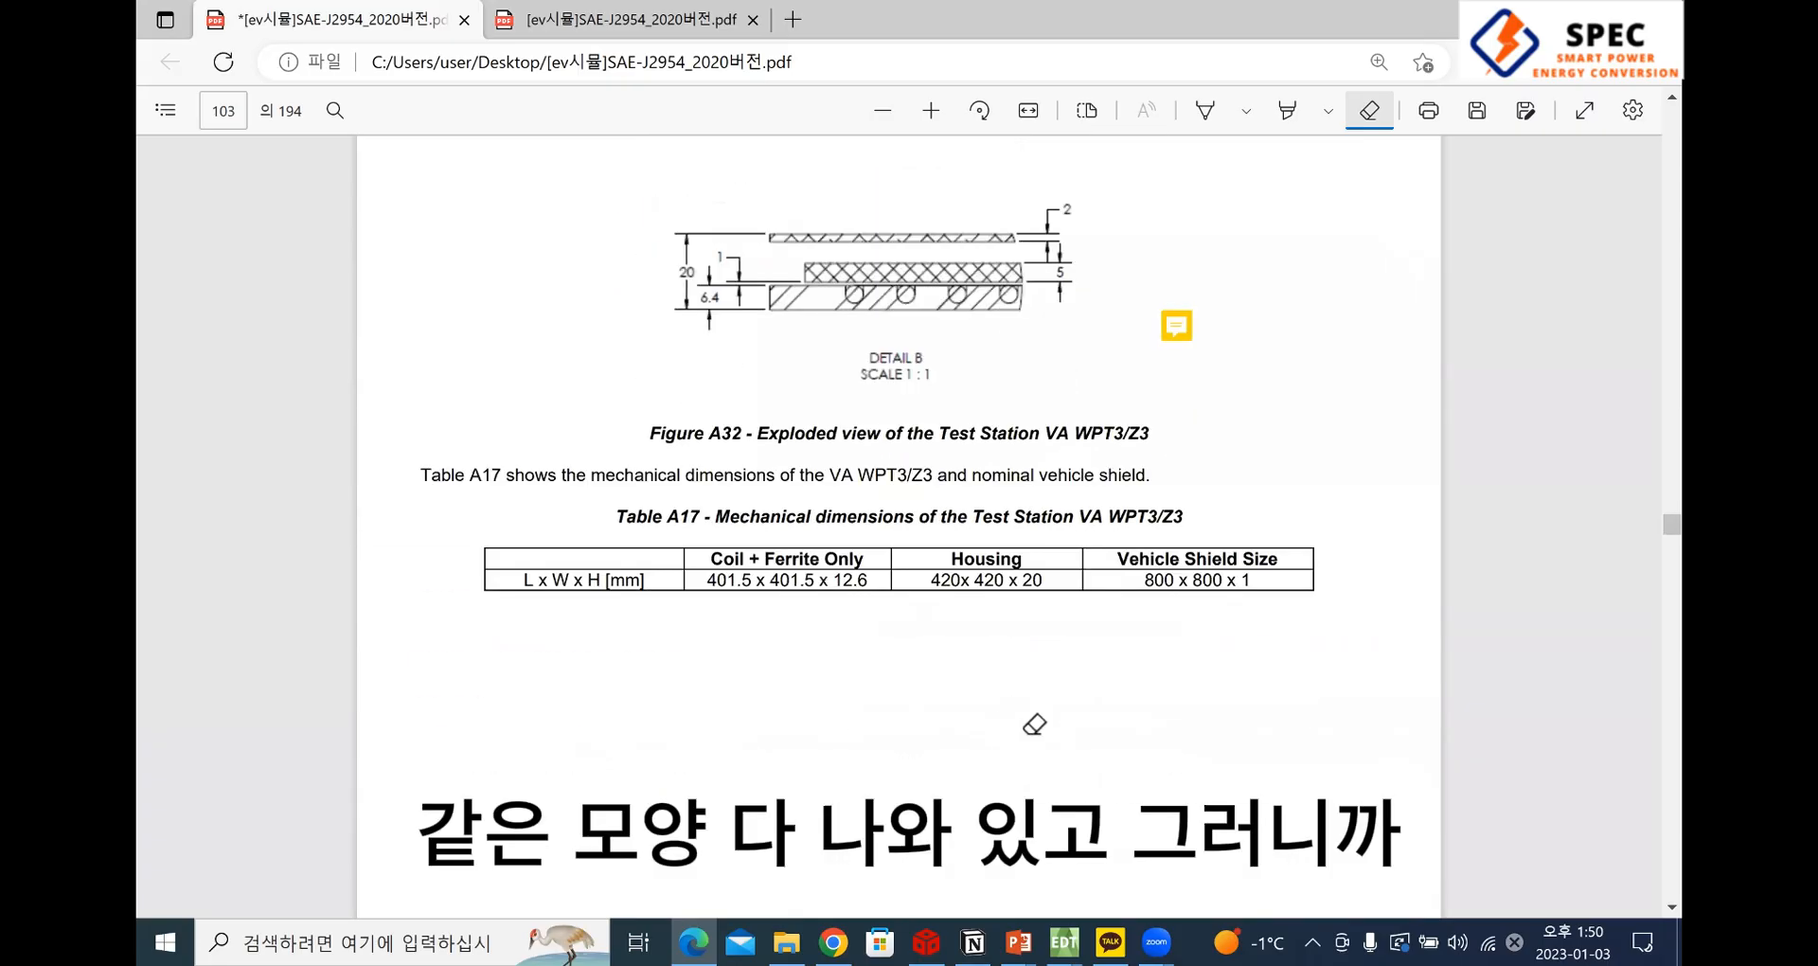
scroll(1041, 722, down, 3)
scroll(1041, 723, up, 5)
scroll(1032, 712, up, 10)
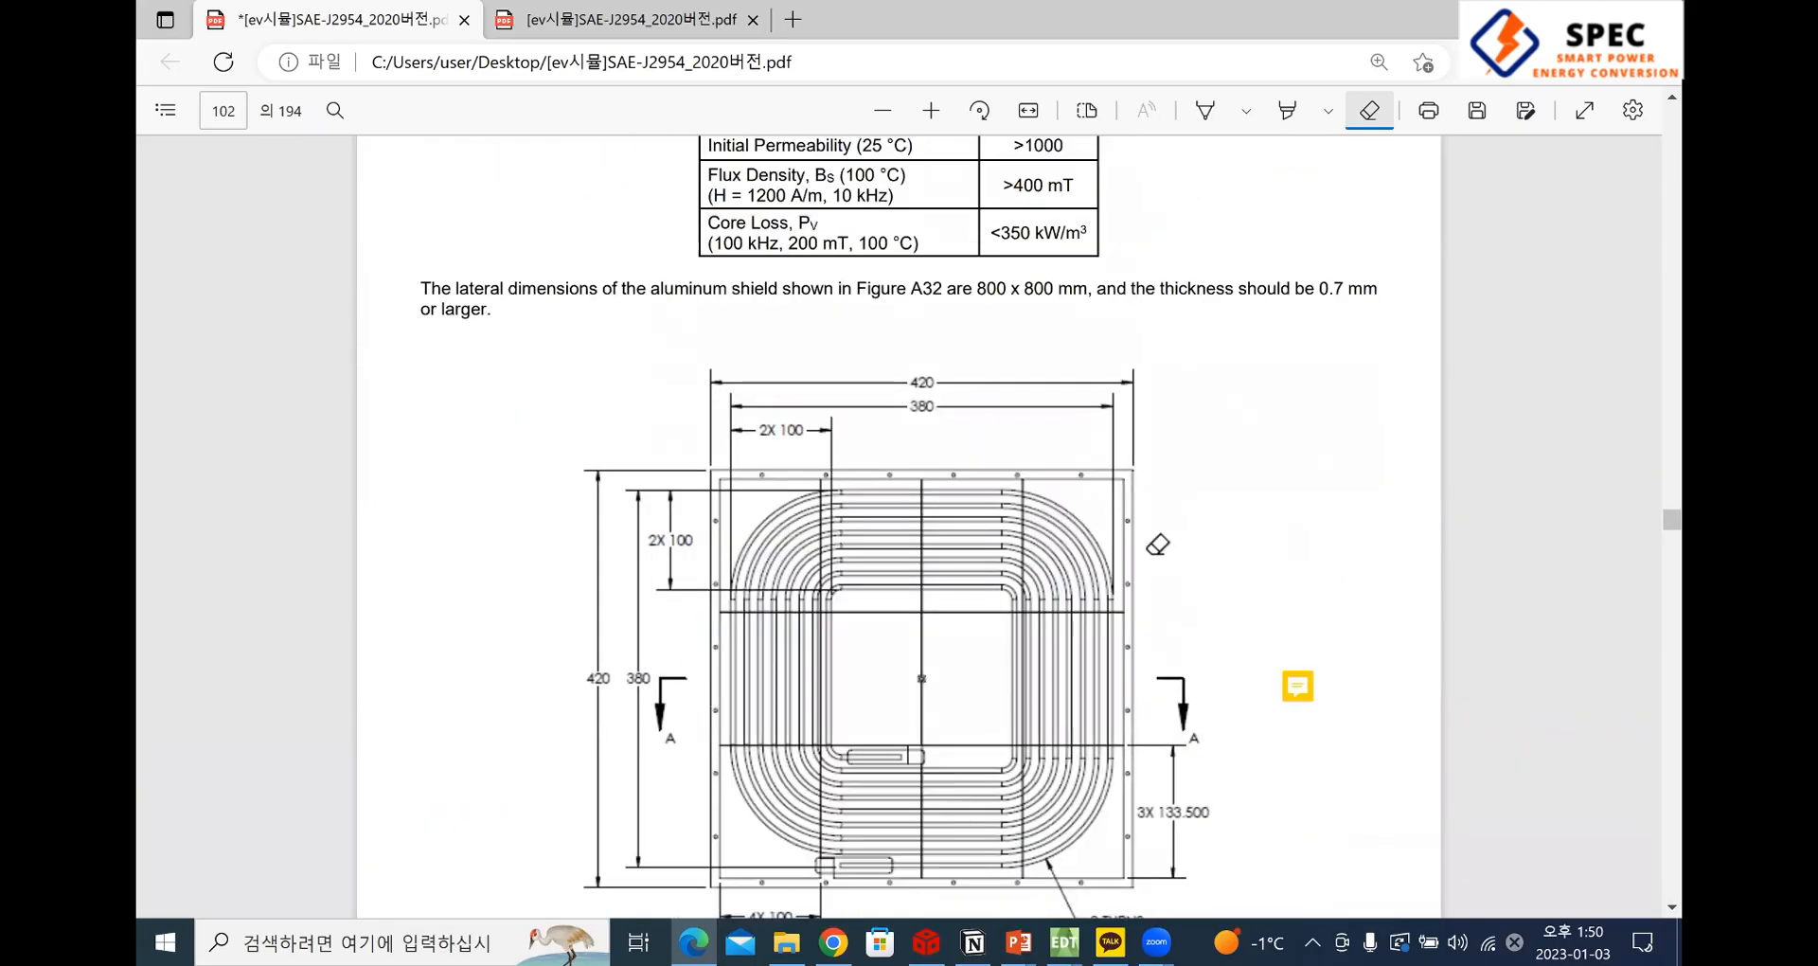
scroll(1157, 544, down, 2)
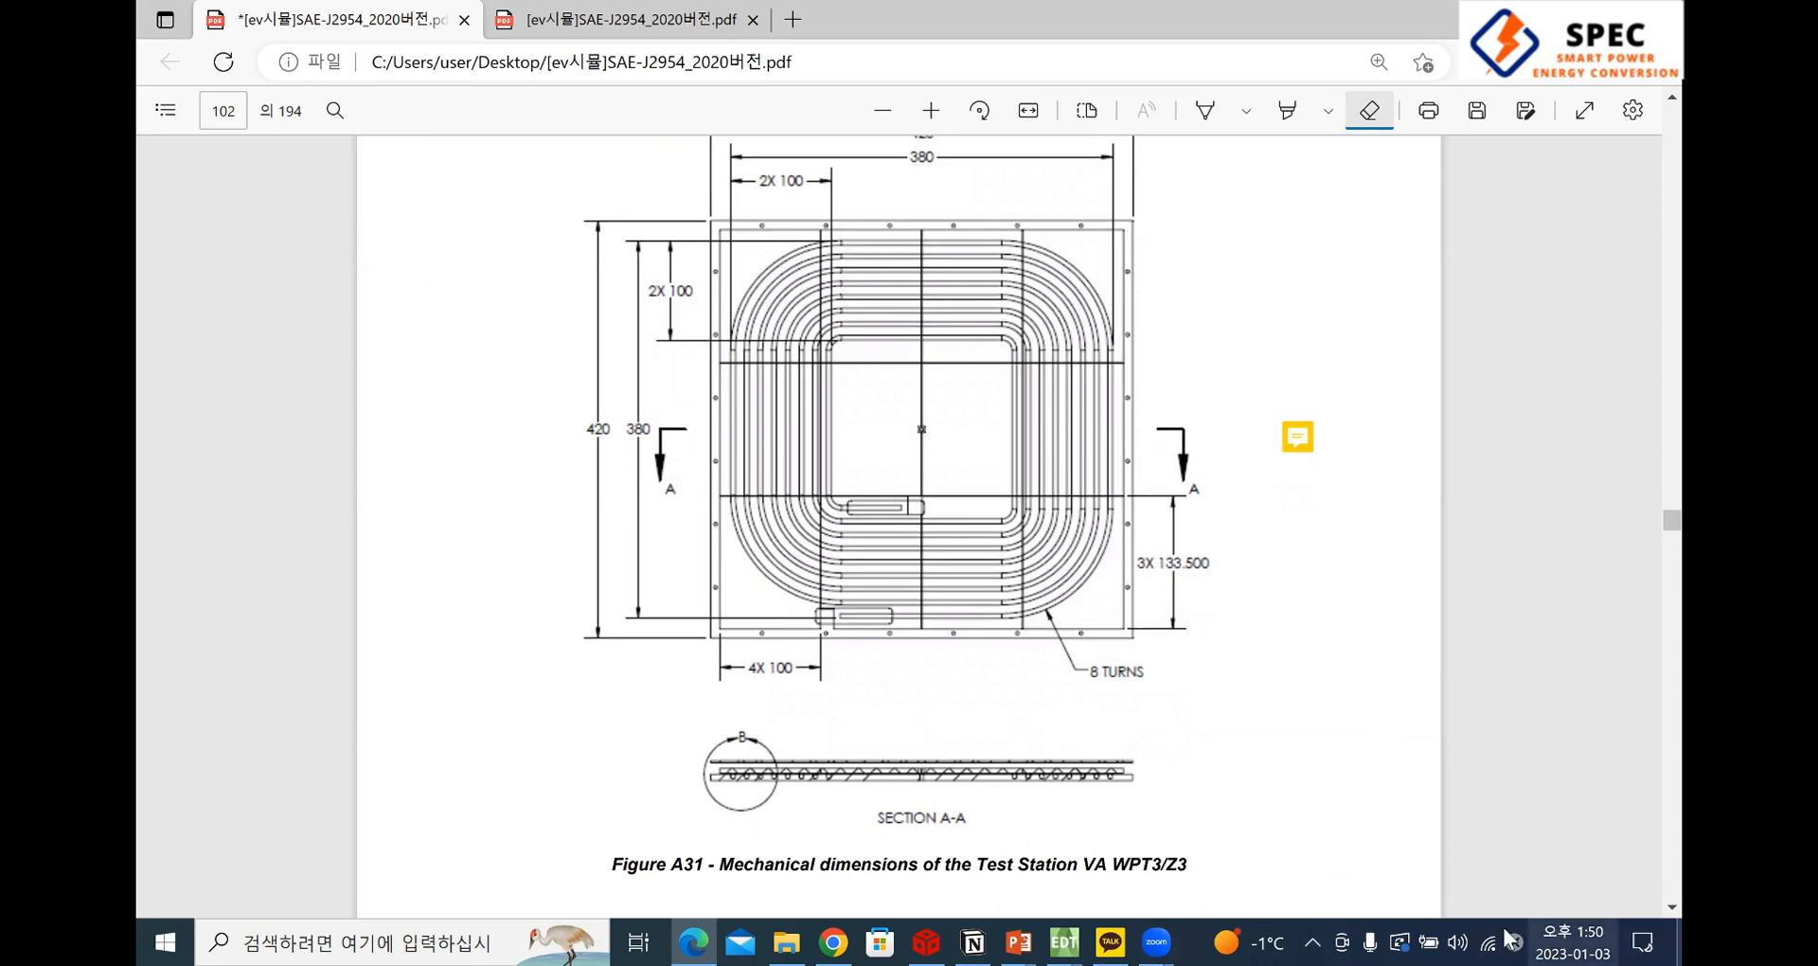
Switch to the ANSYS Electronics Desktop window that holds the EV_WPT3_1128_1551 project with the finished square coil model
mouse_move(1062, 942)
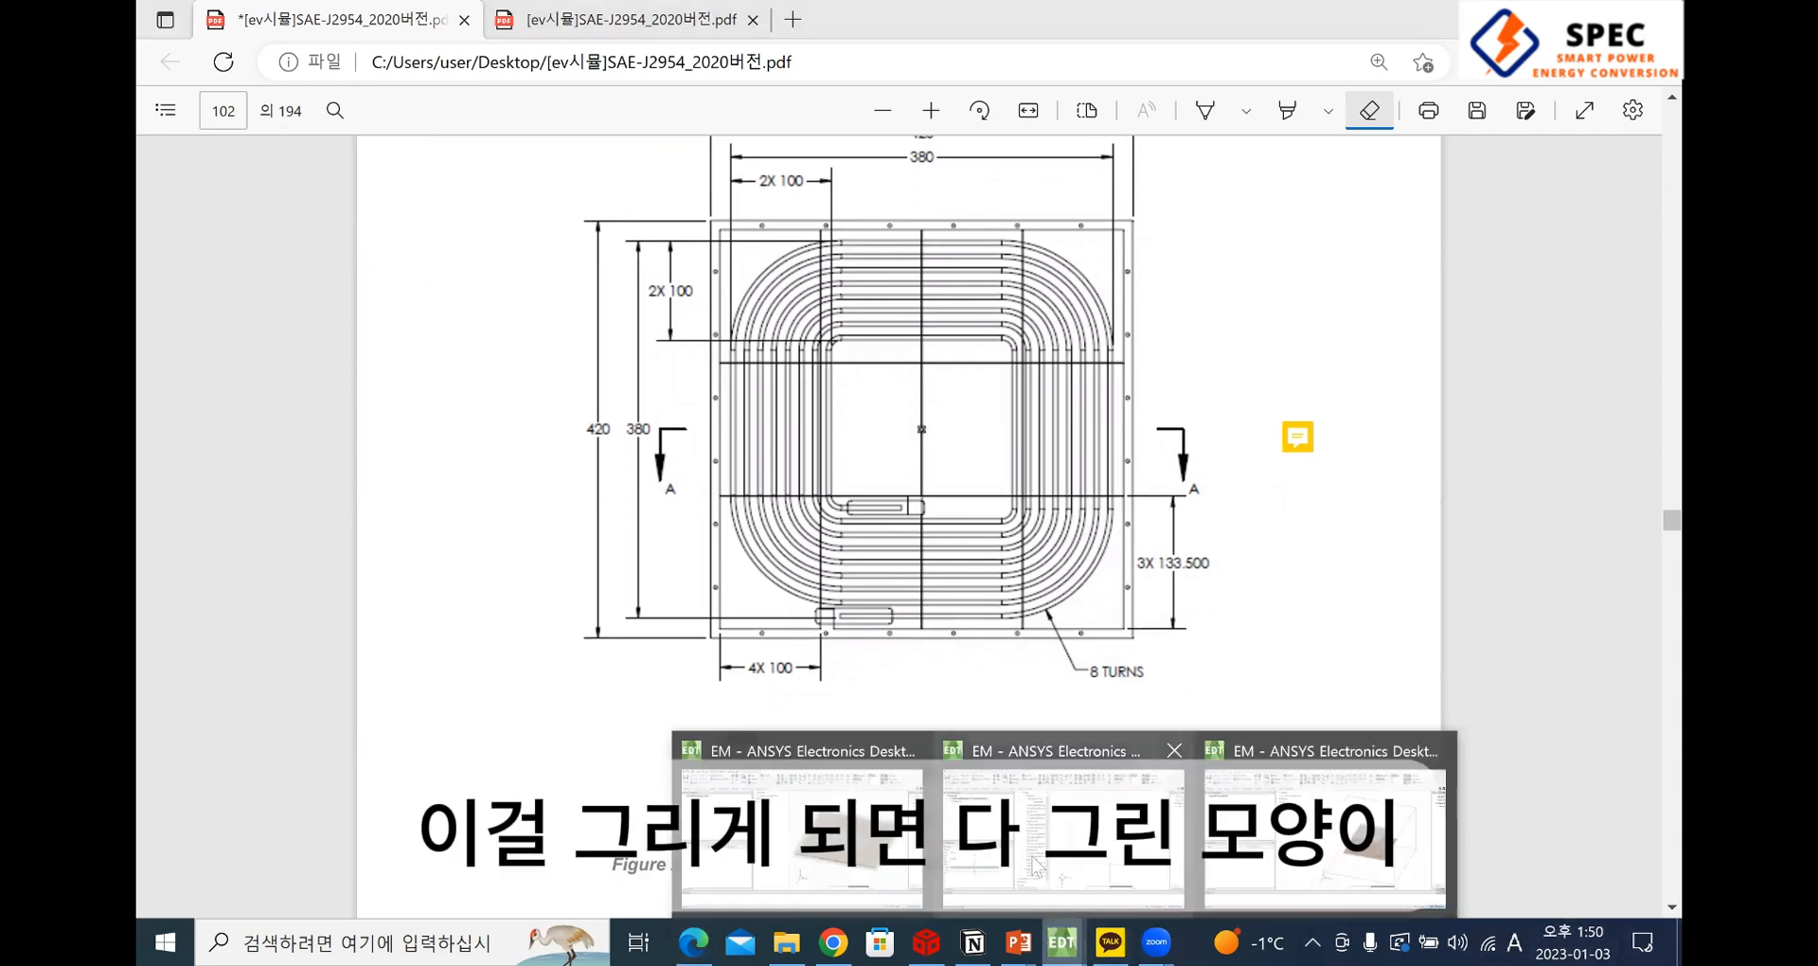
click(1098, 838)
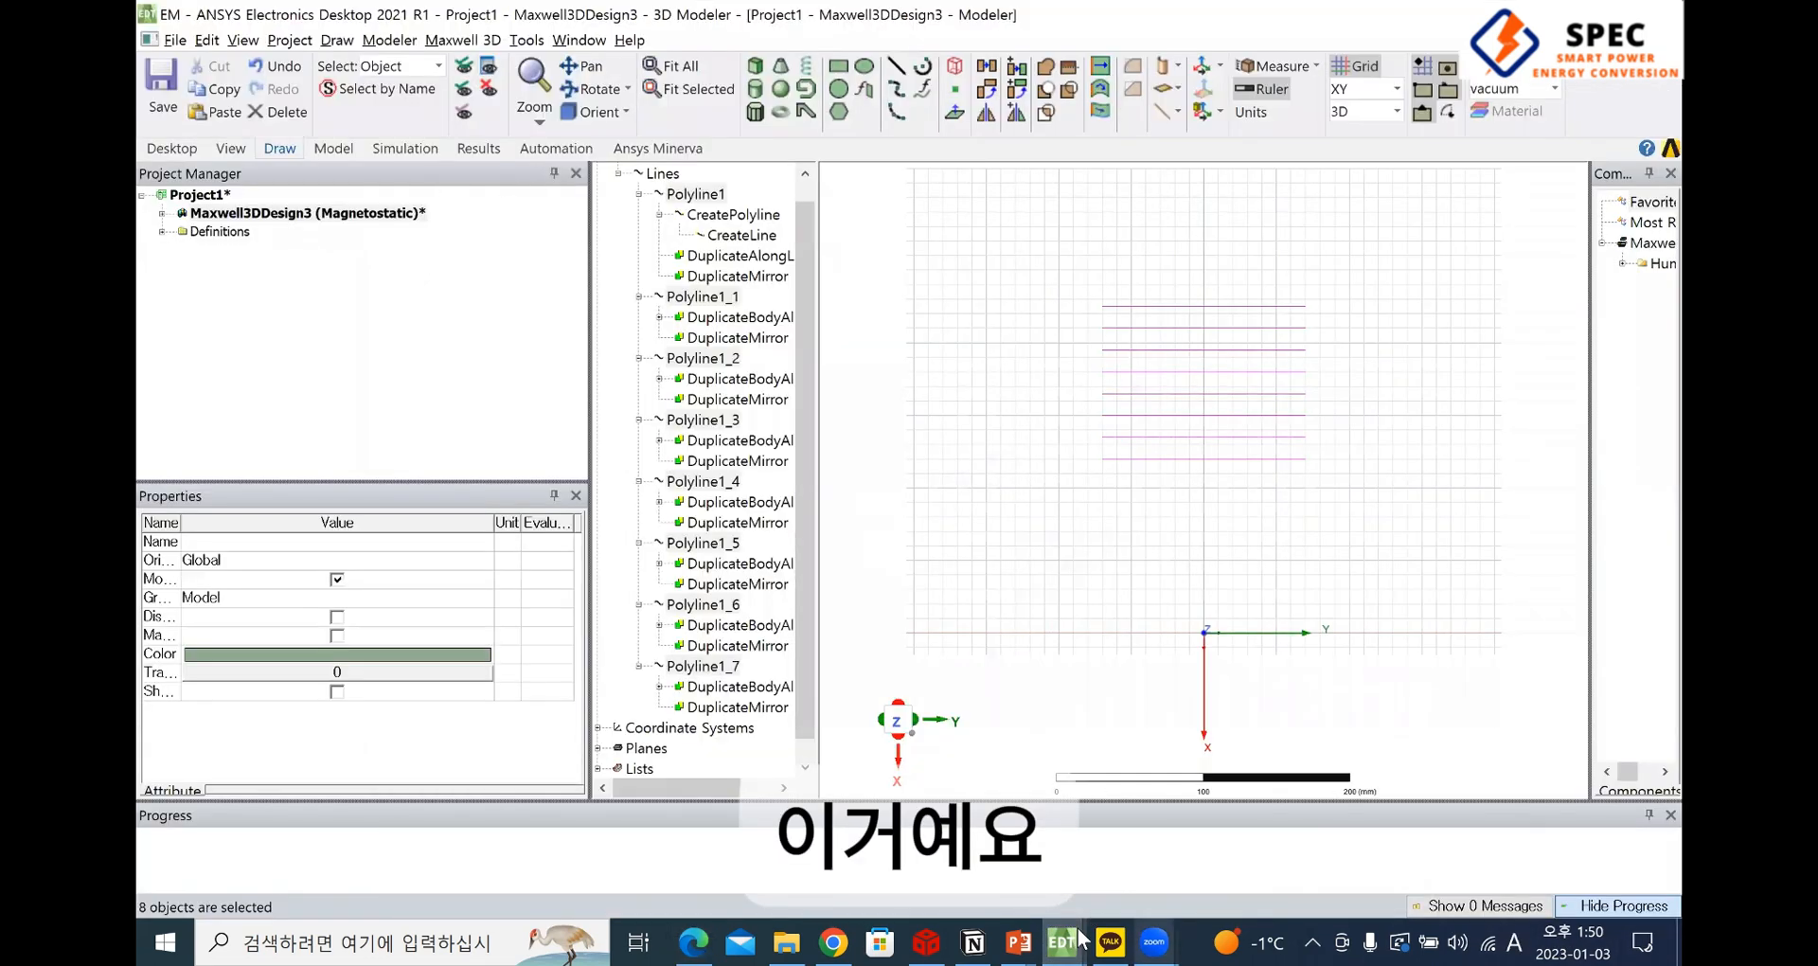
mouse_move(1079, 937)
click(1316, 833)
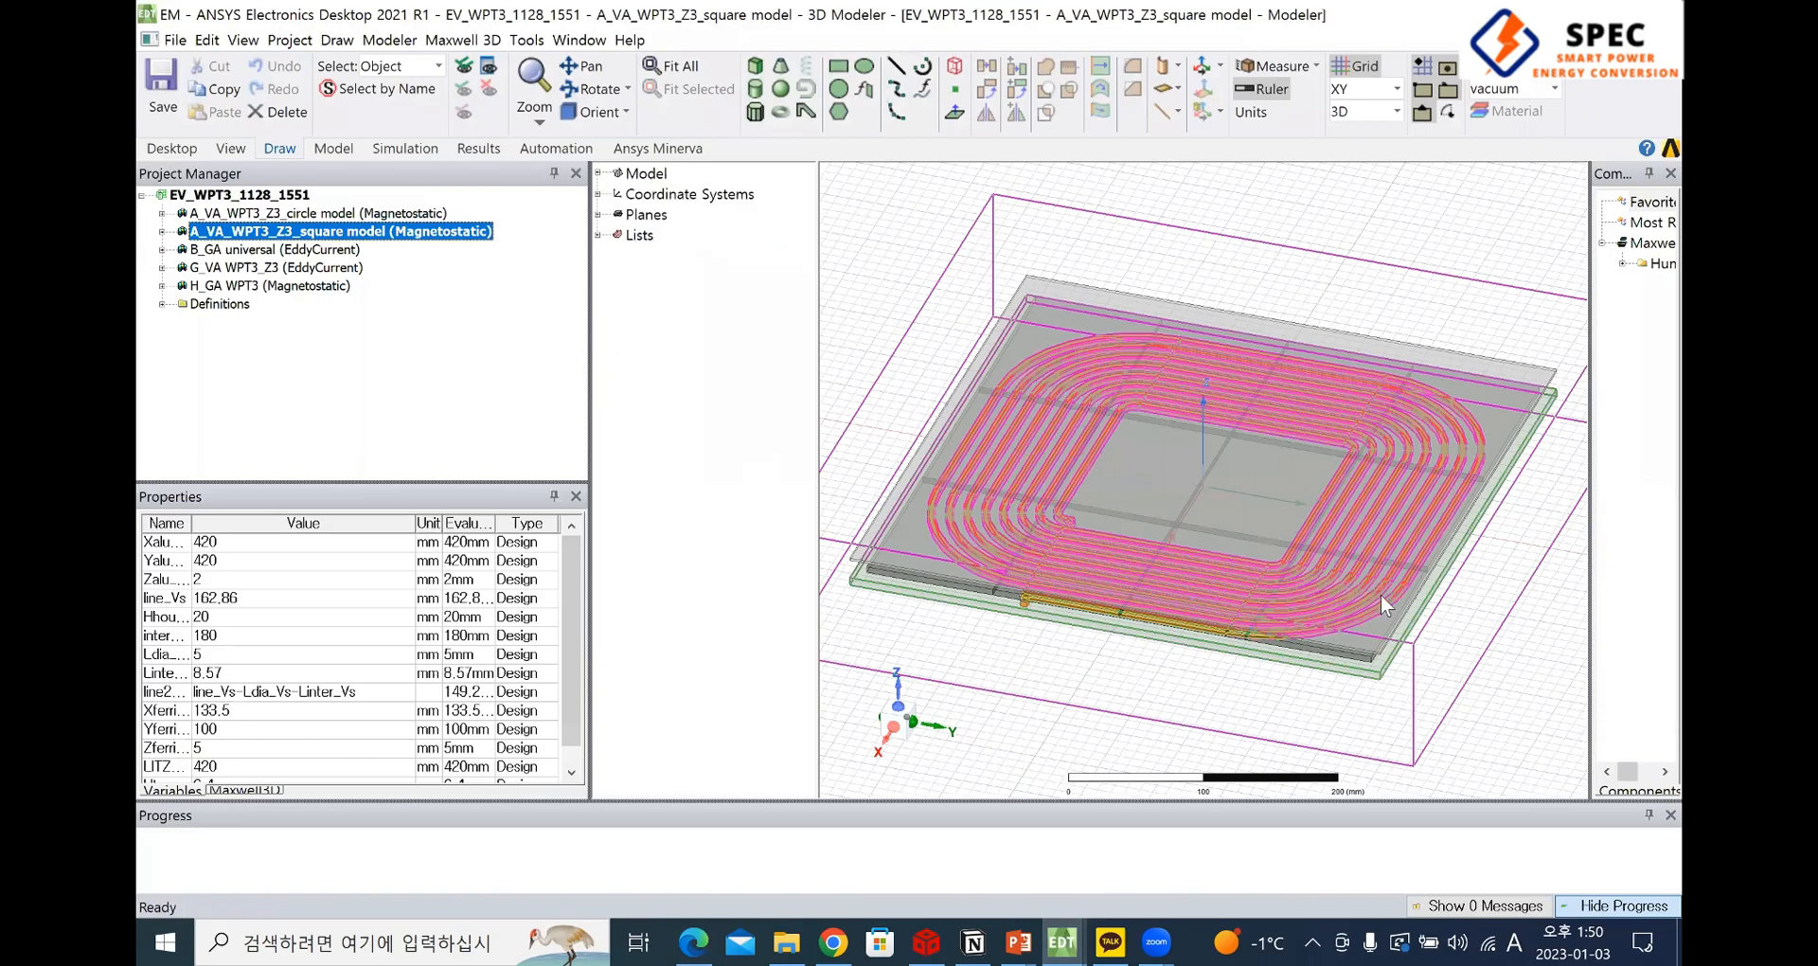
Inspect the finished square coil assembly from above, from the side and close up at the coil's terminal lead
click(1025, 668)
scroll(1223, 580, up, 1)
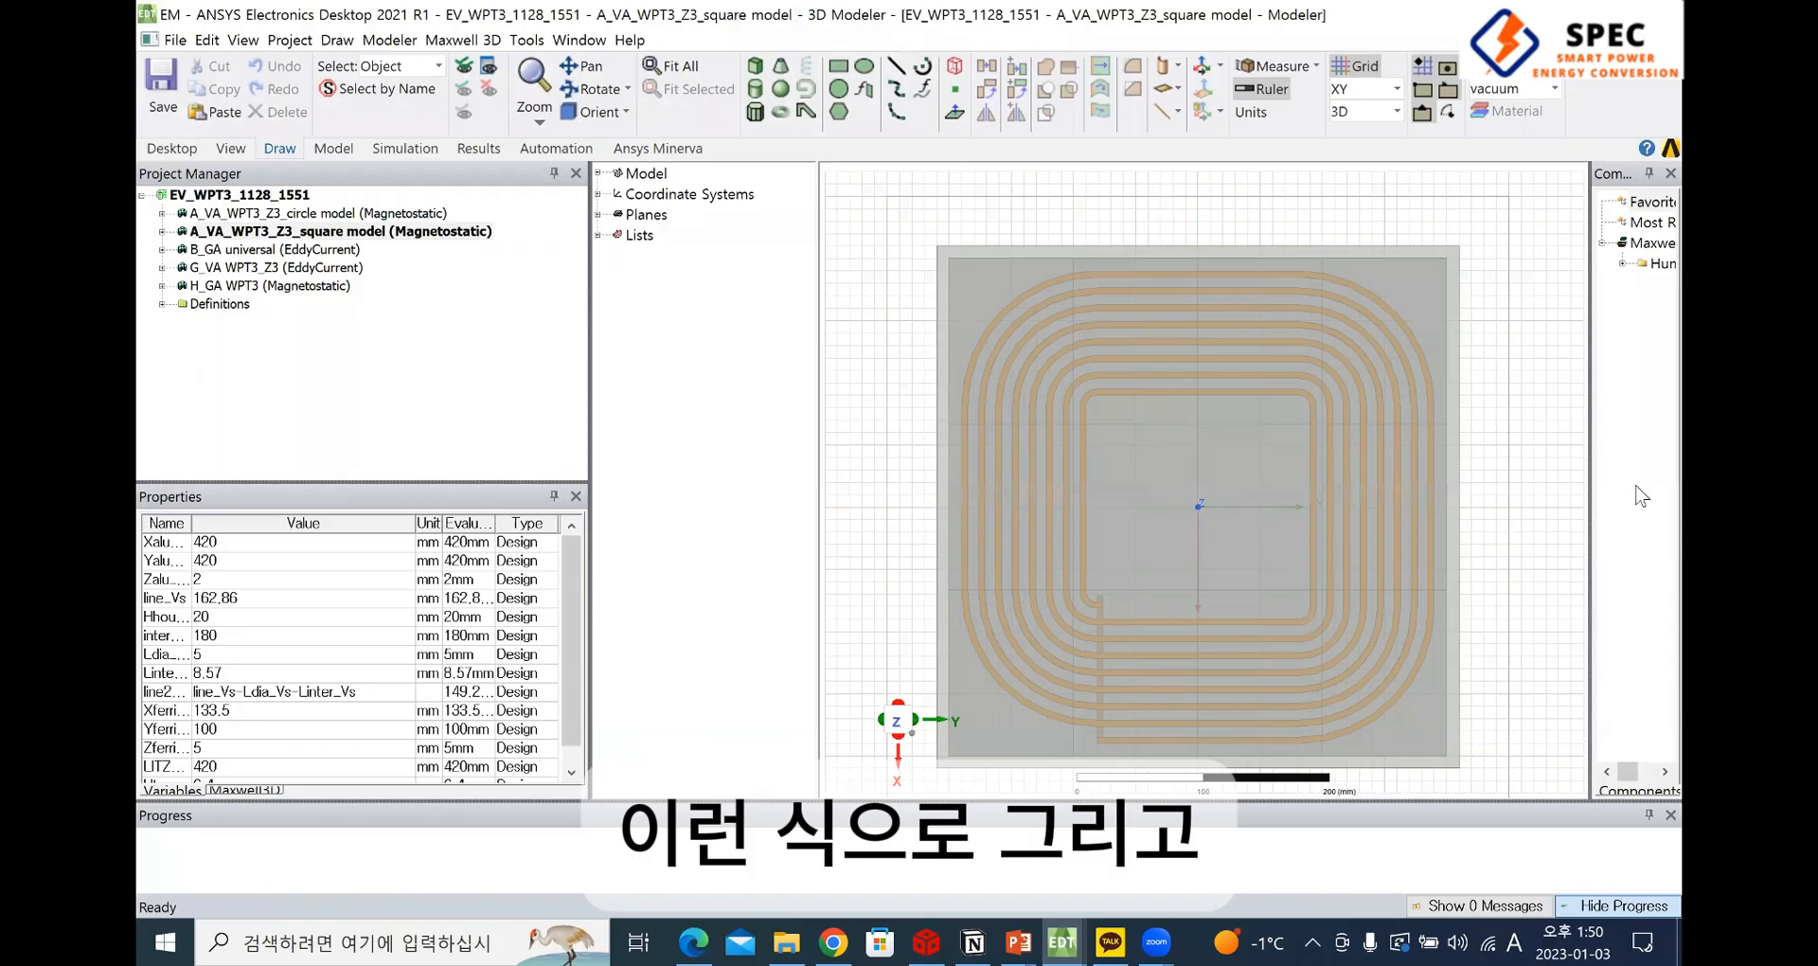
key(ctrl+a)
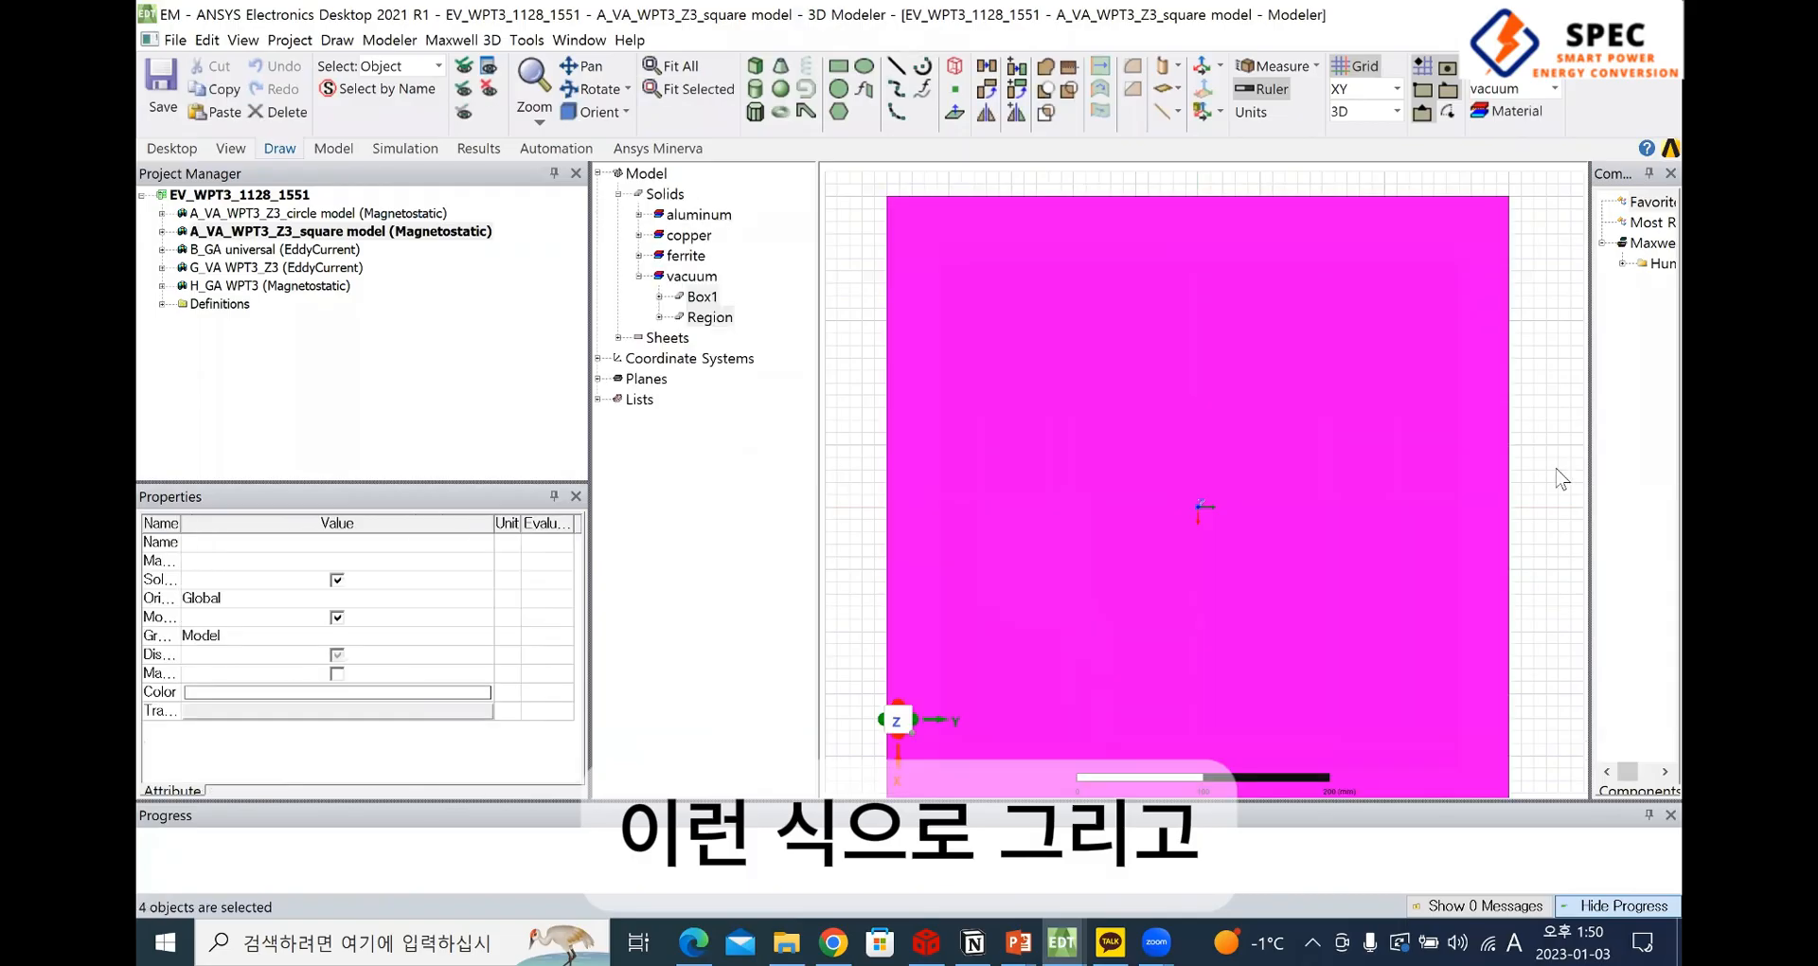
click(1555, 467)
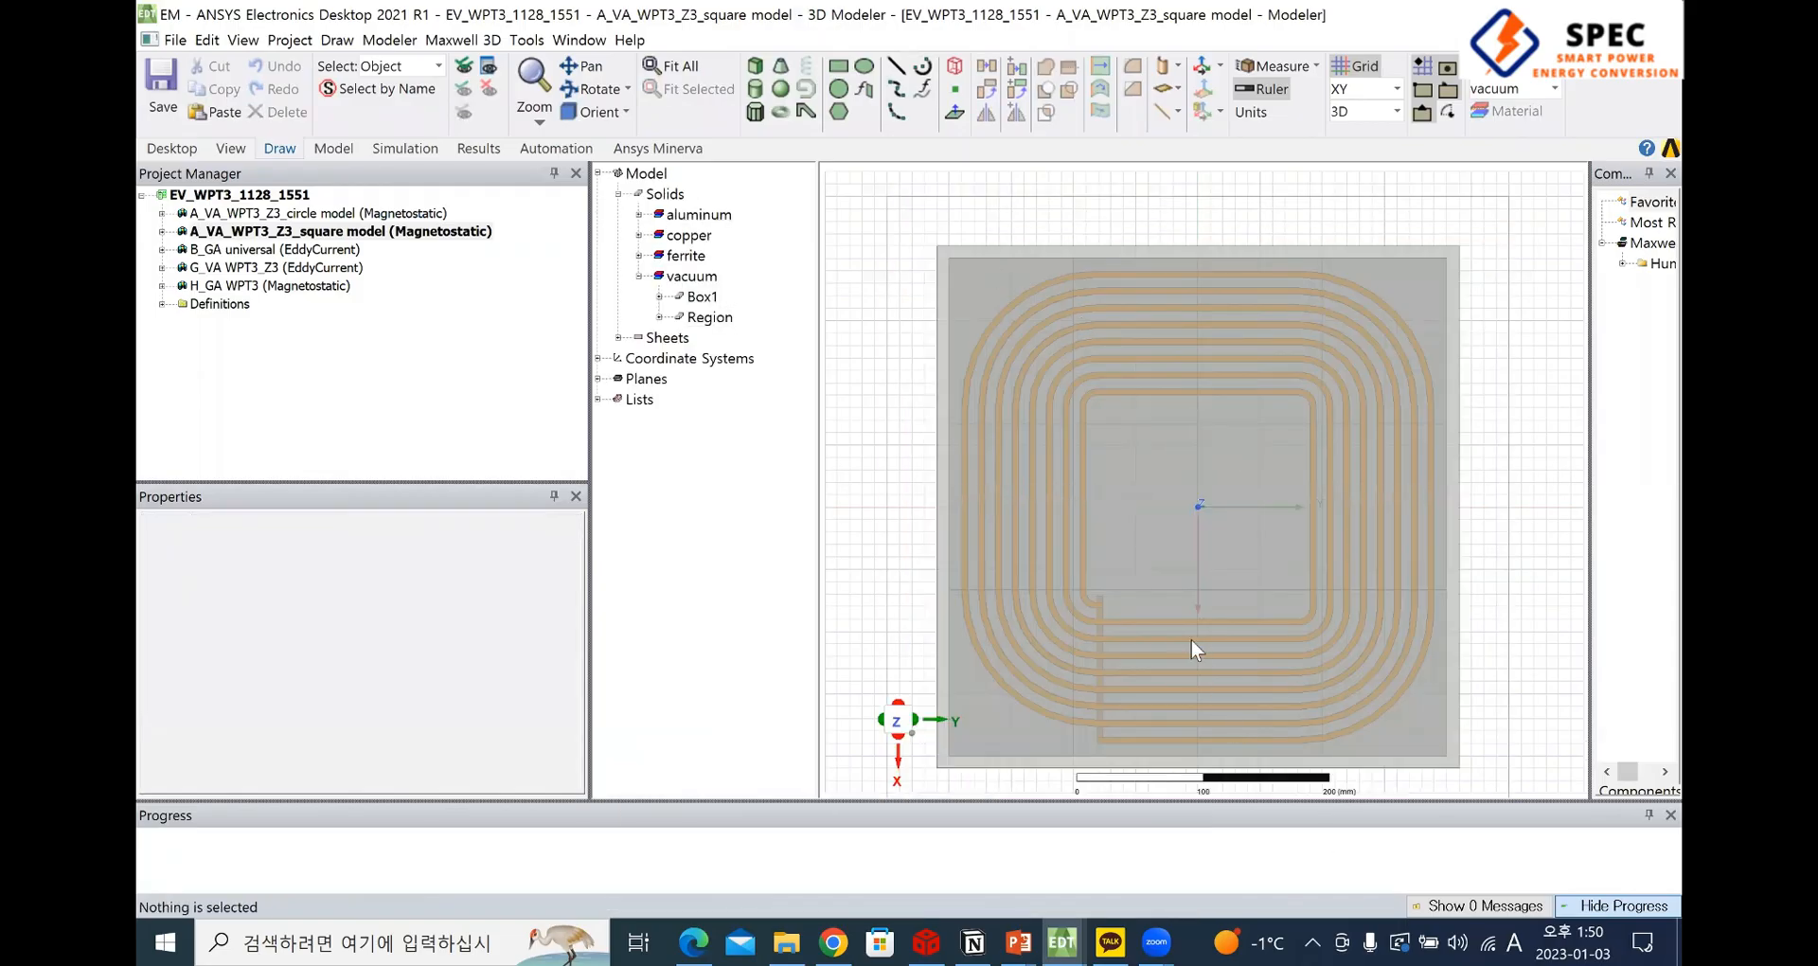
alt+drag(1191, 640, 1148, 569)
scroll(1099, 505, up, 4)
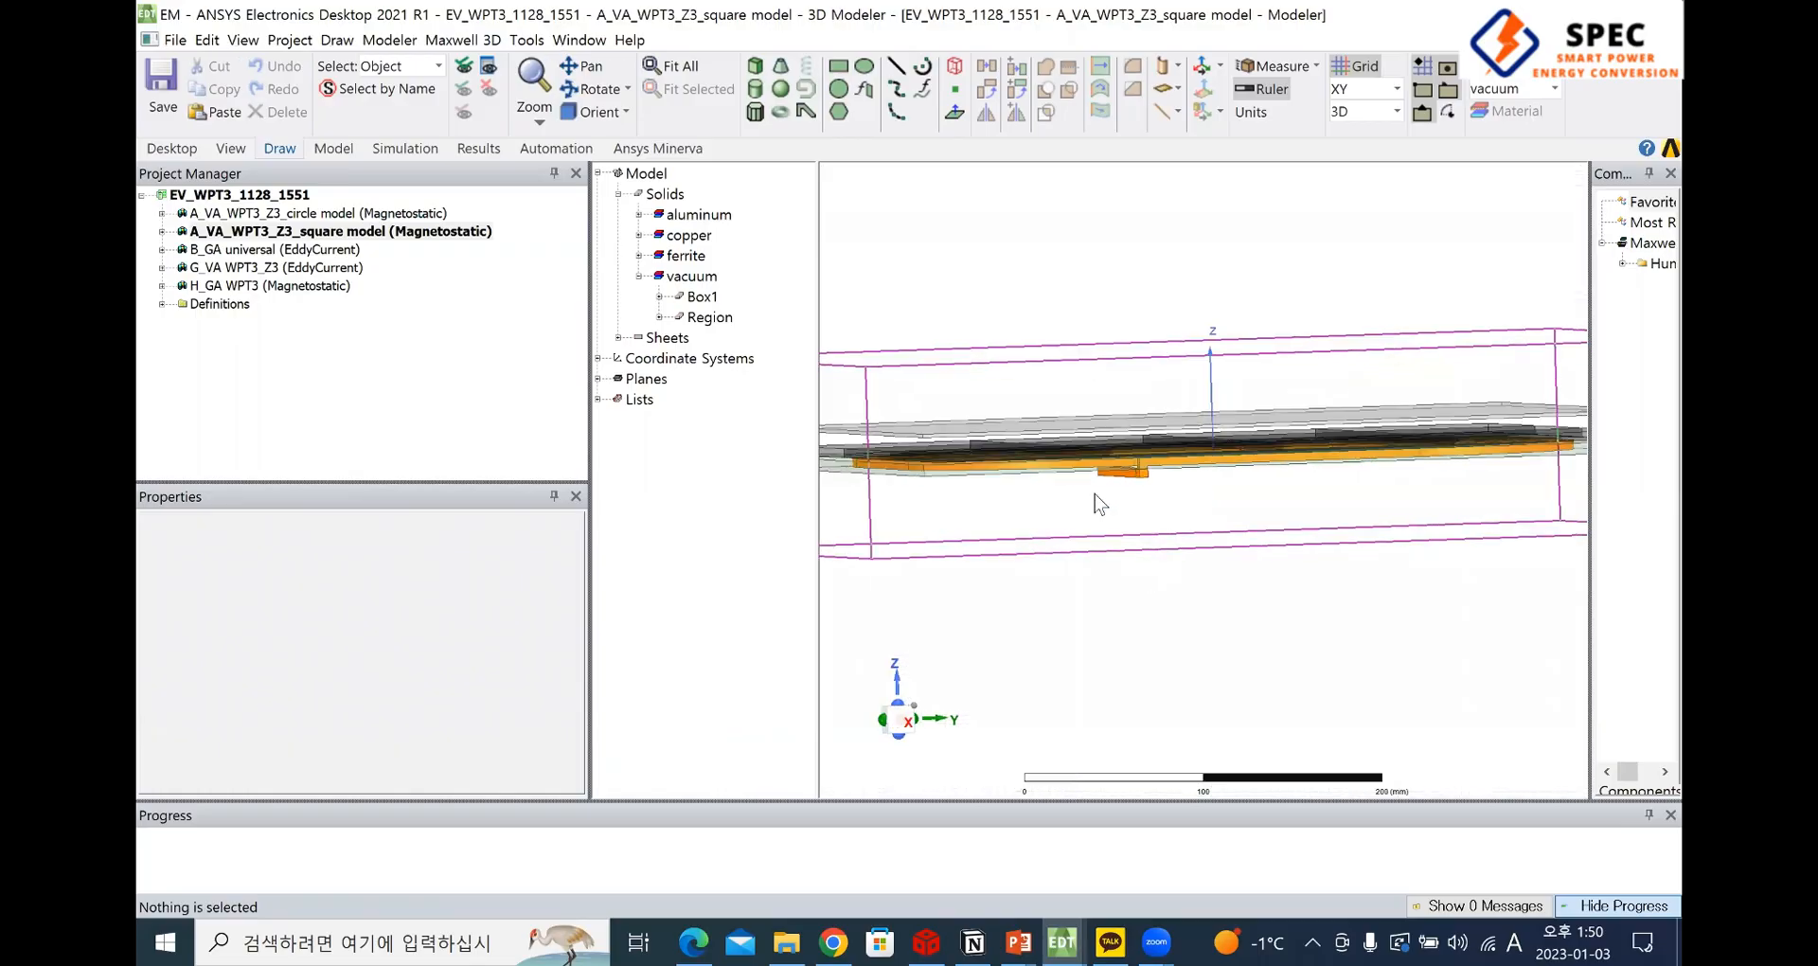
scroll(1013, 454, up, 1)
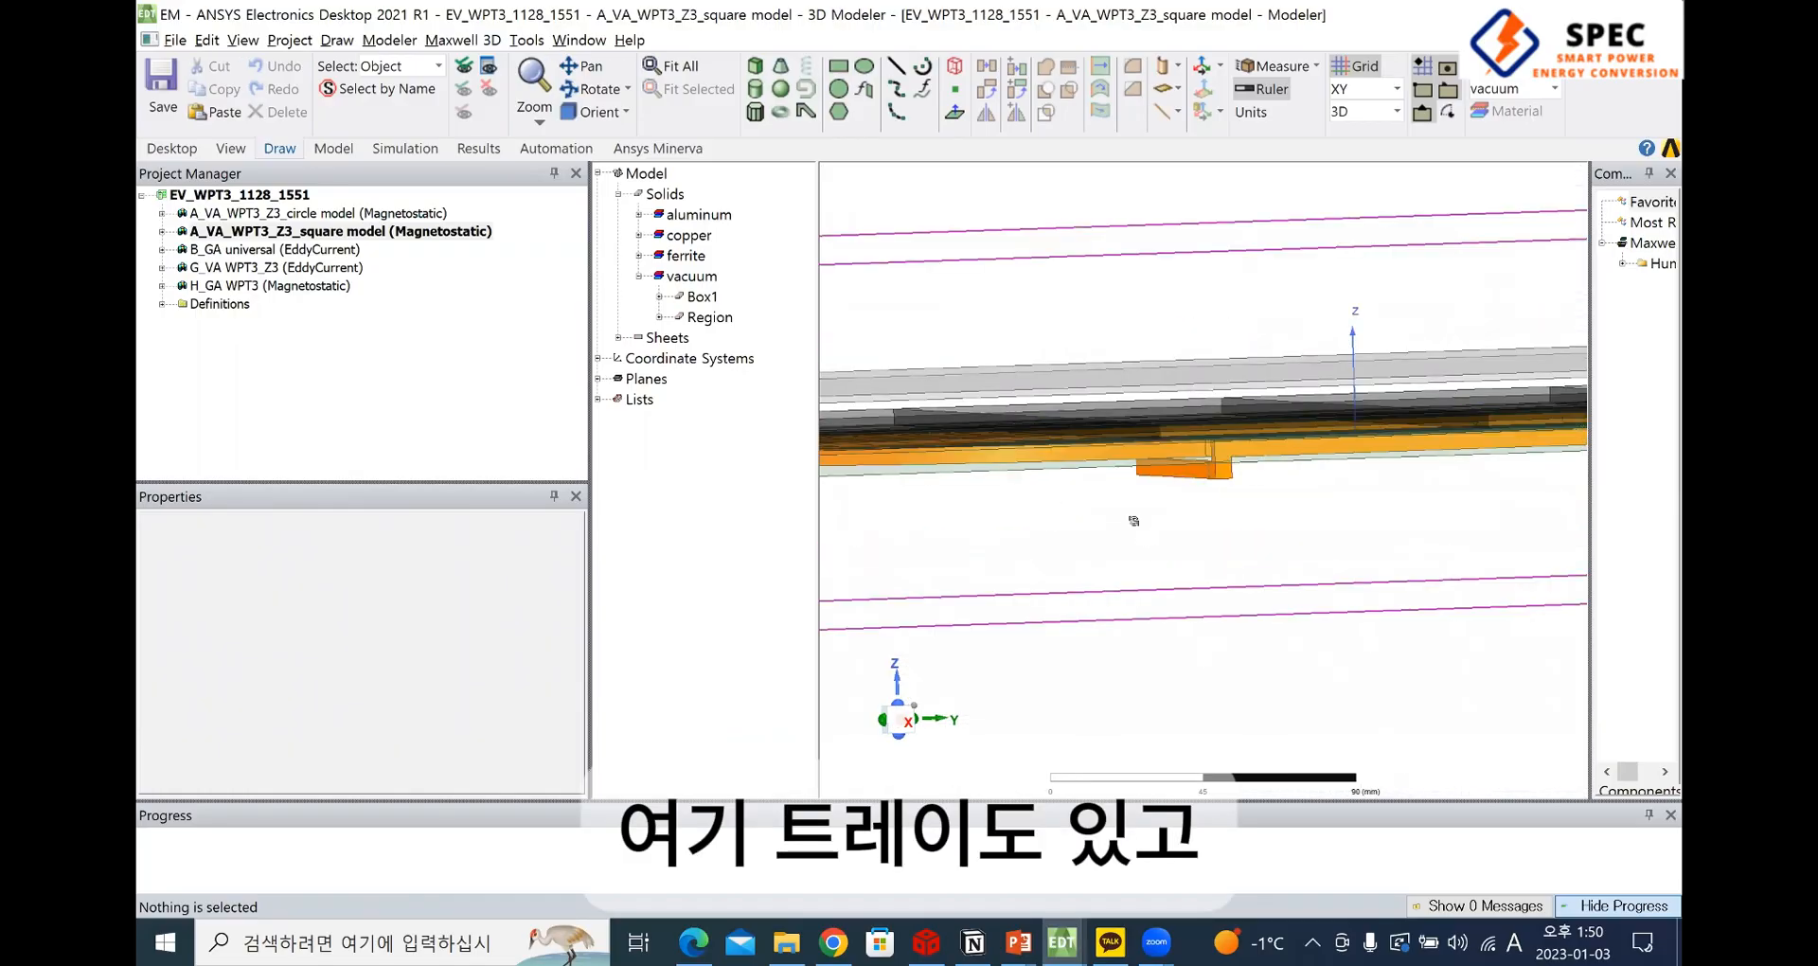
alt+drag(1072, 496, 1030, 443)
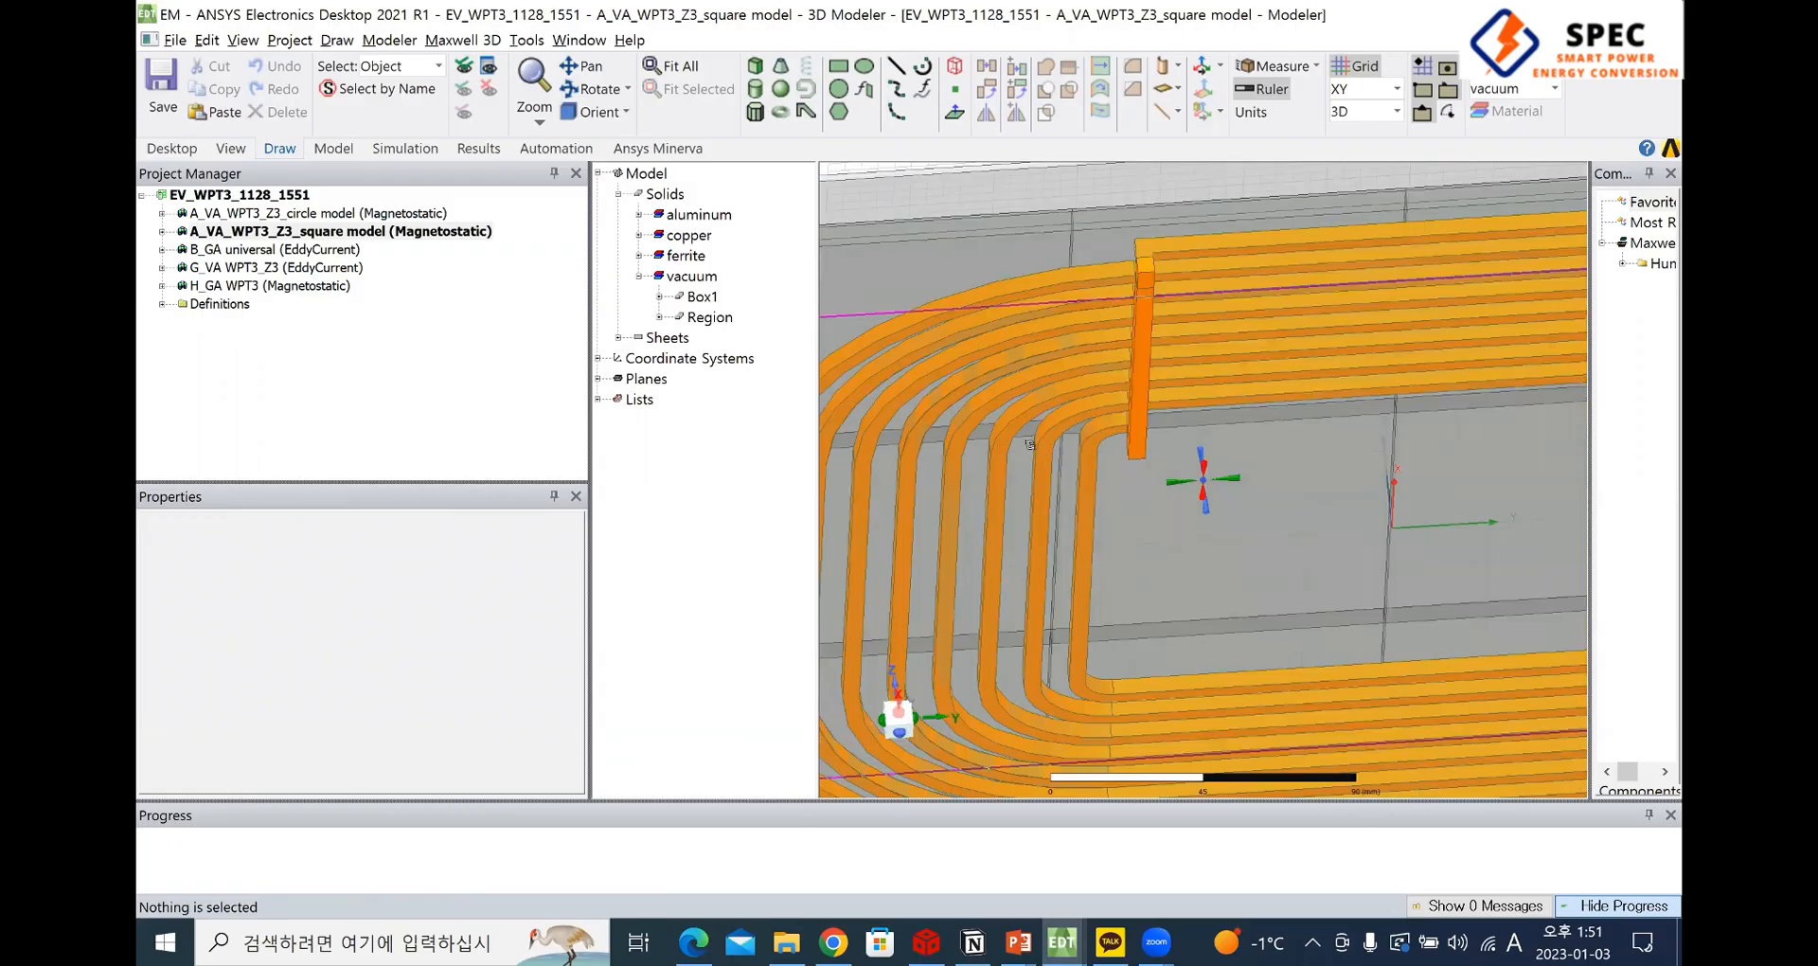
alt+drag(1273, 508, 1250, 532)
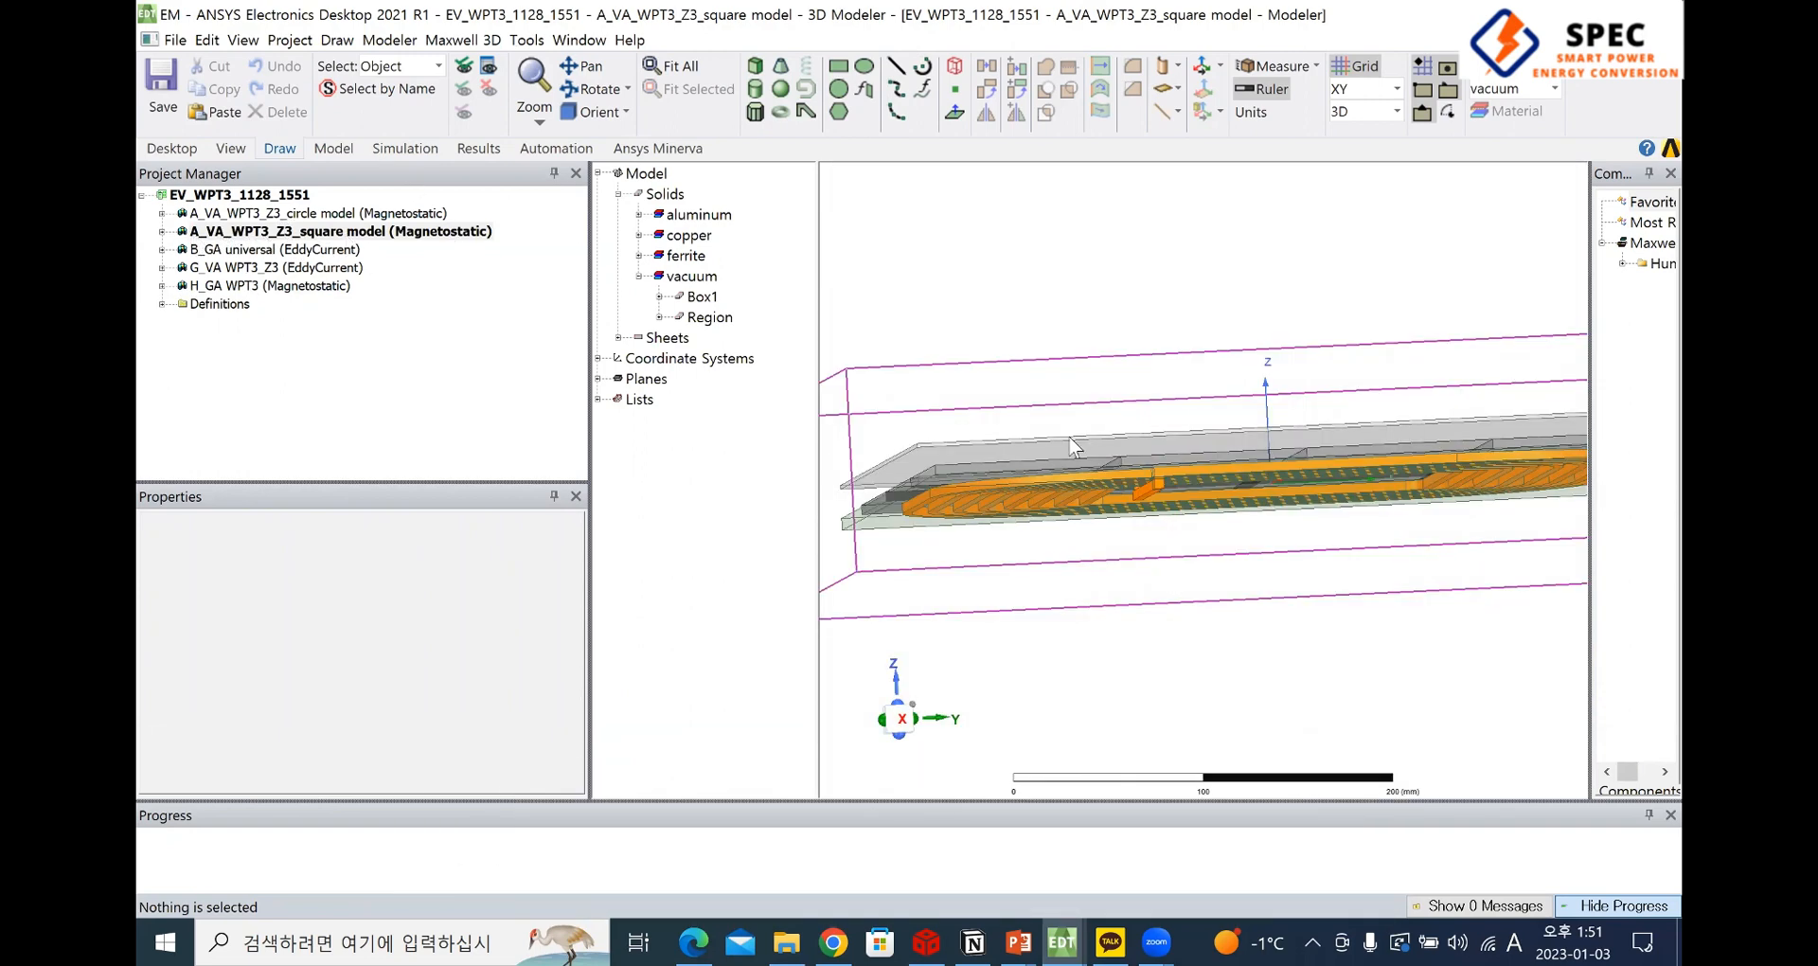
Open the B_GA universal design to view its coil model, and reselect the A_VA_WPT3_Z3_square model design
click(239, 232)
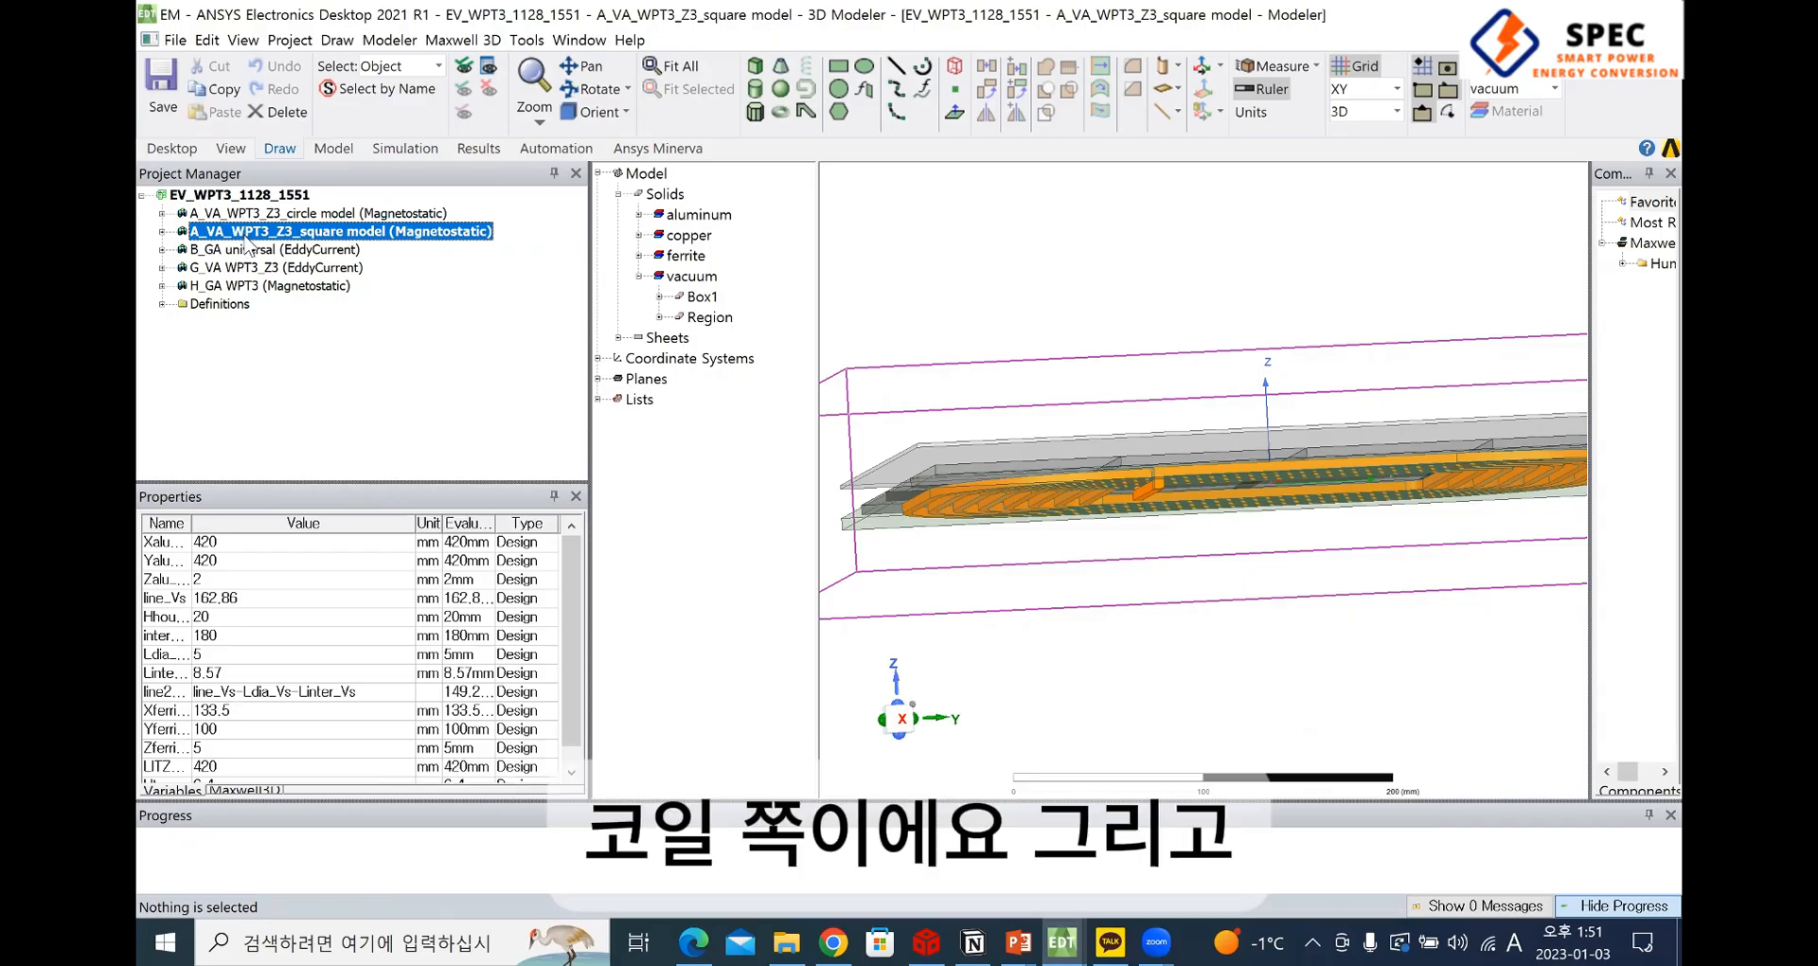
double_click(257, 251)
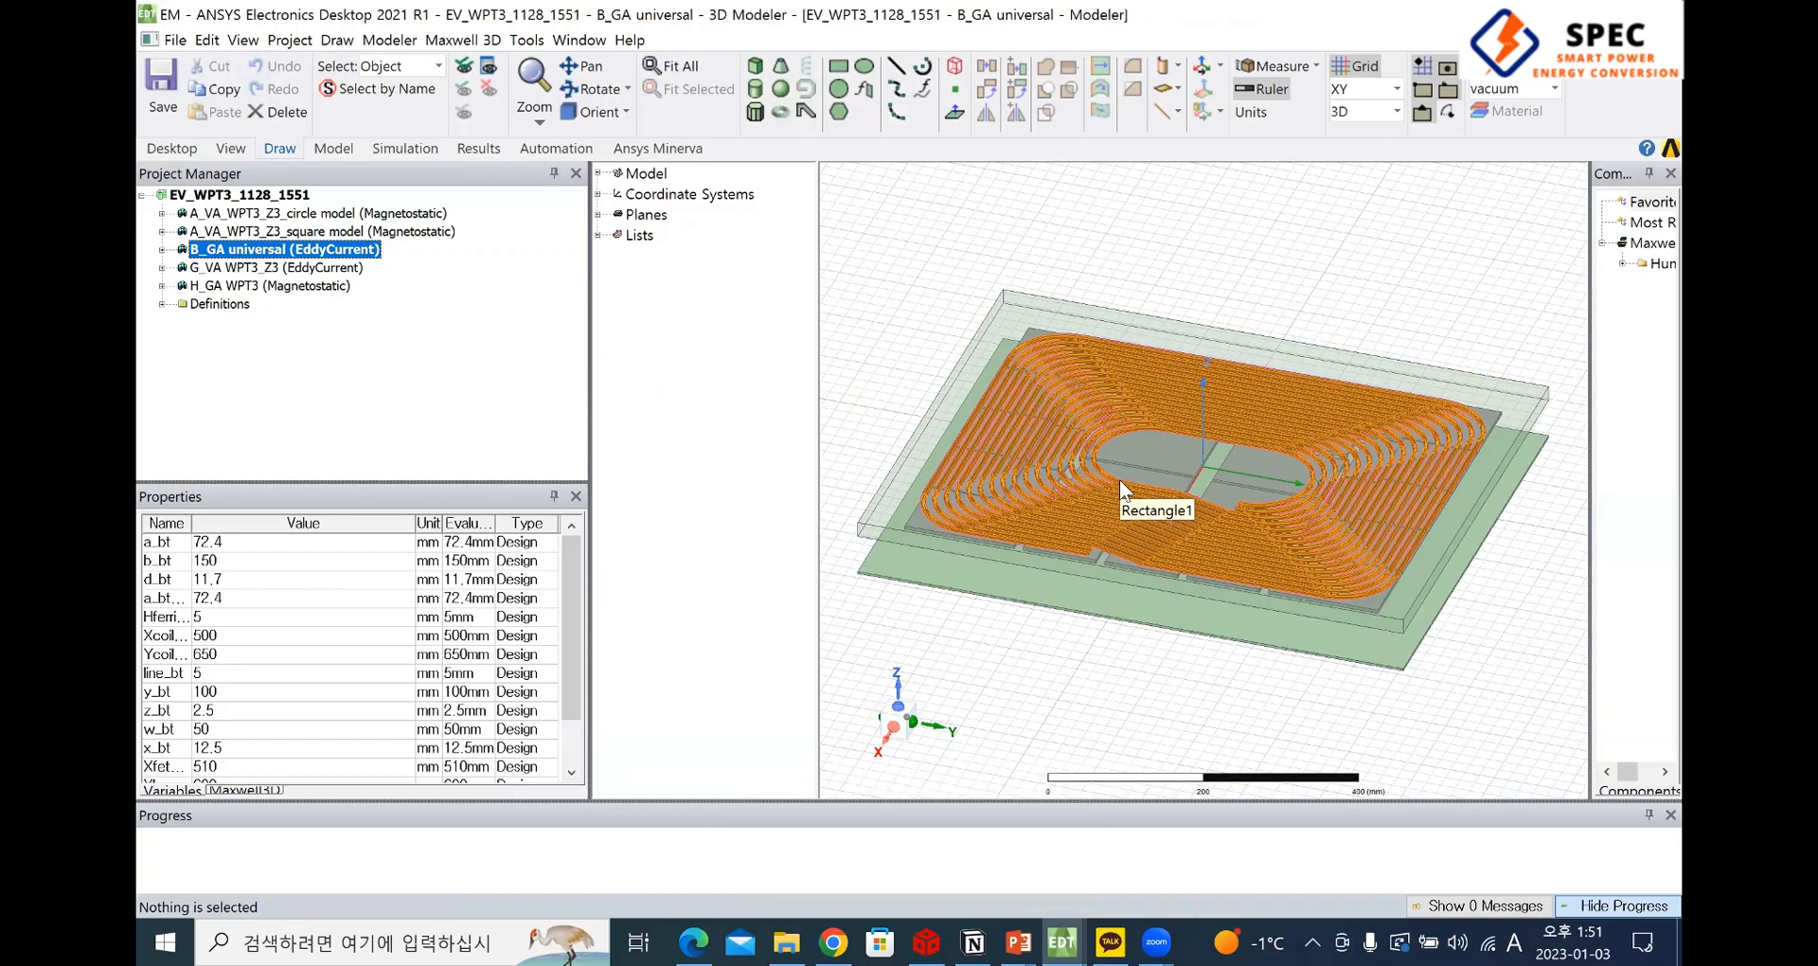
click(248, 231)
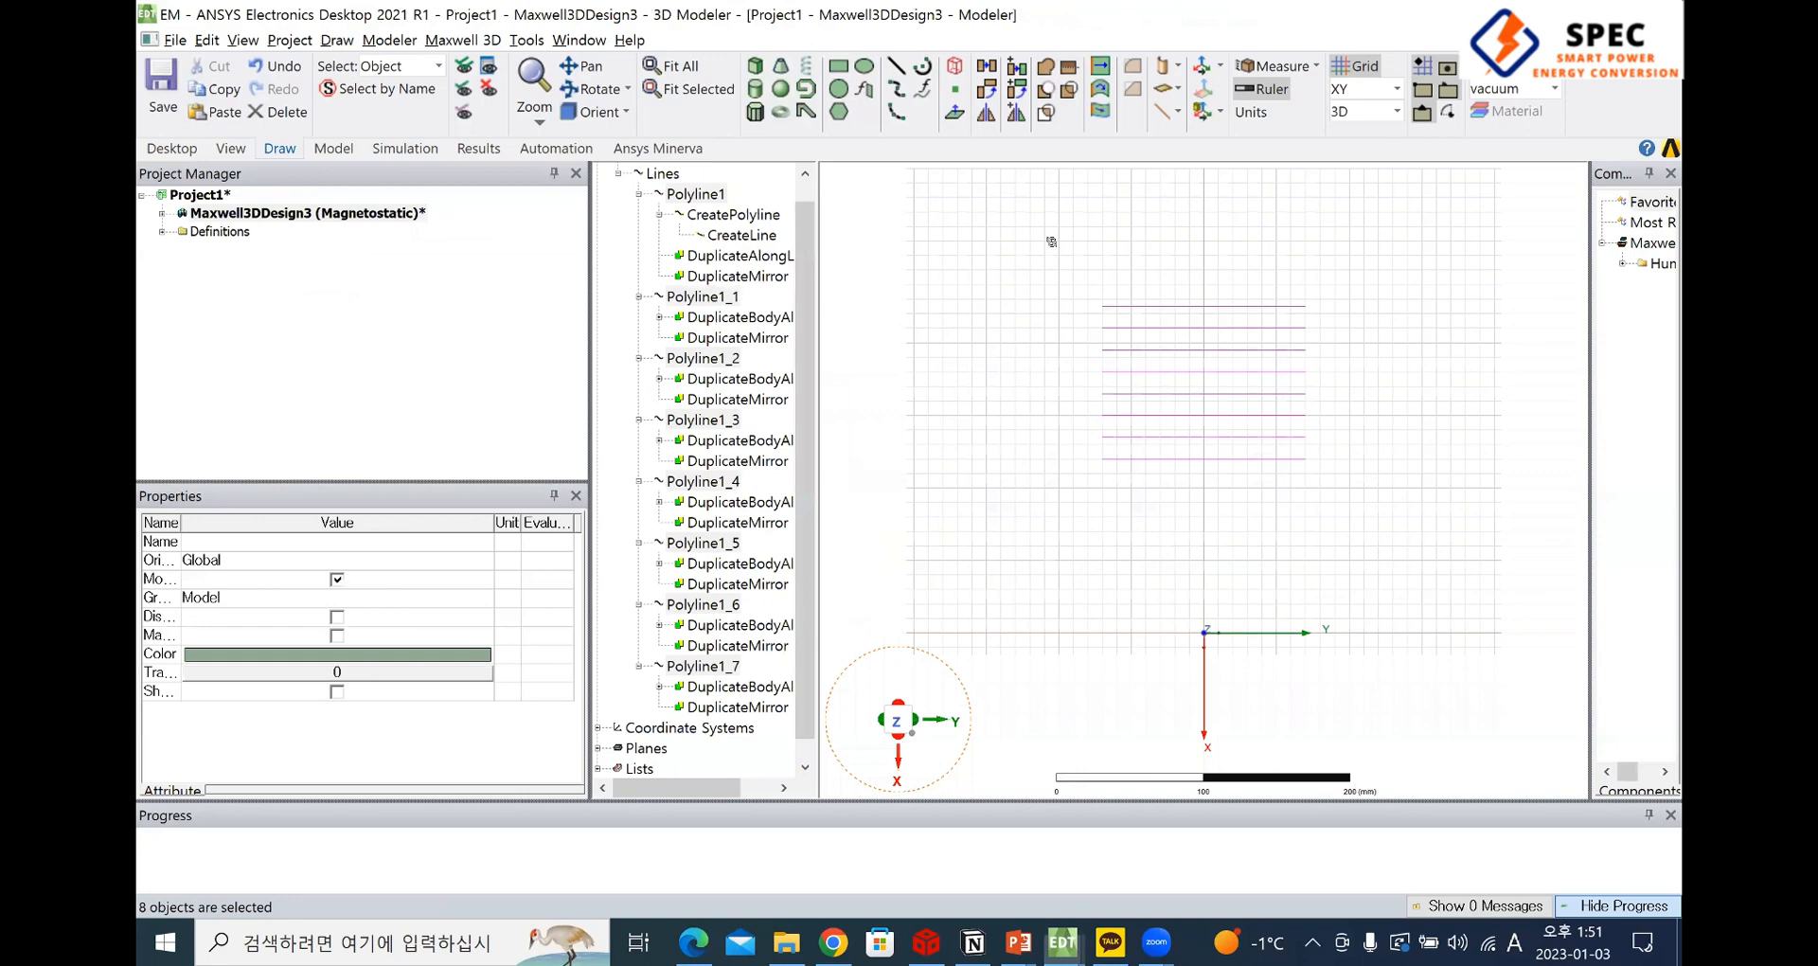
Switch to the SAE-J2954 PDF and review the Figure A31 coil drawing, Table A17 and the litz tray in the Figure A32 exploded view
key(alt+Tab)
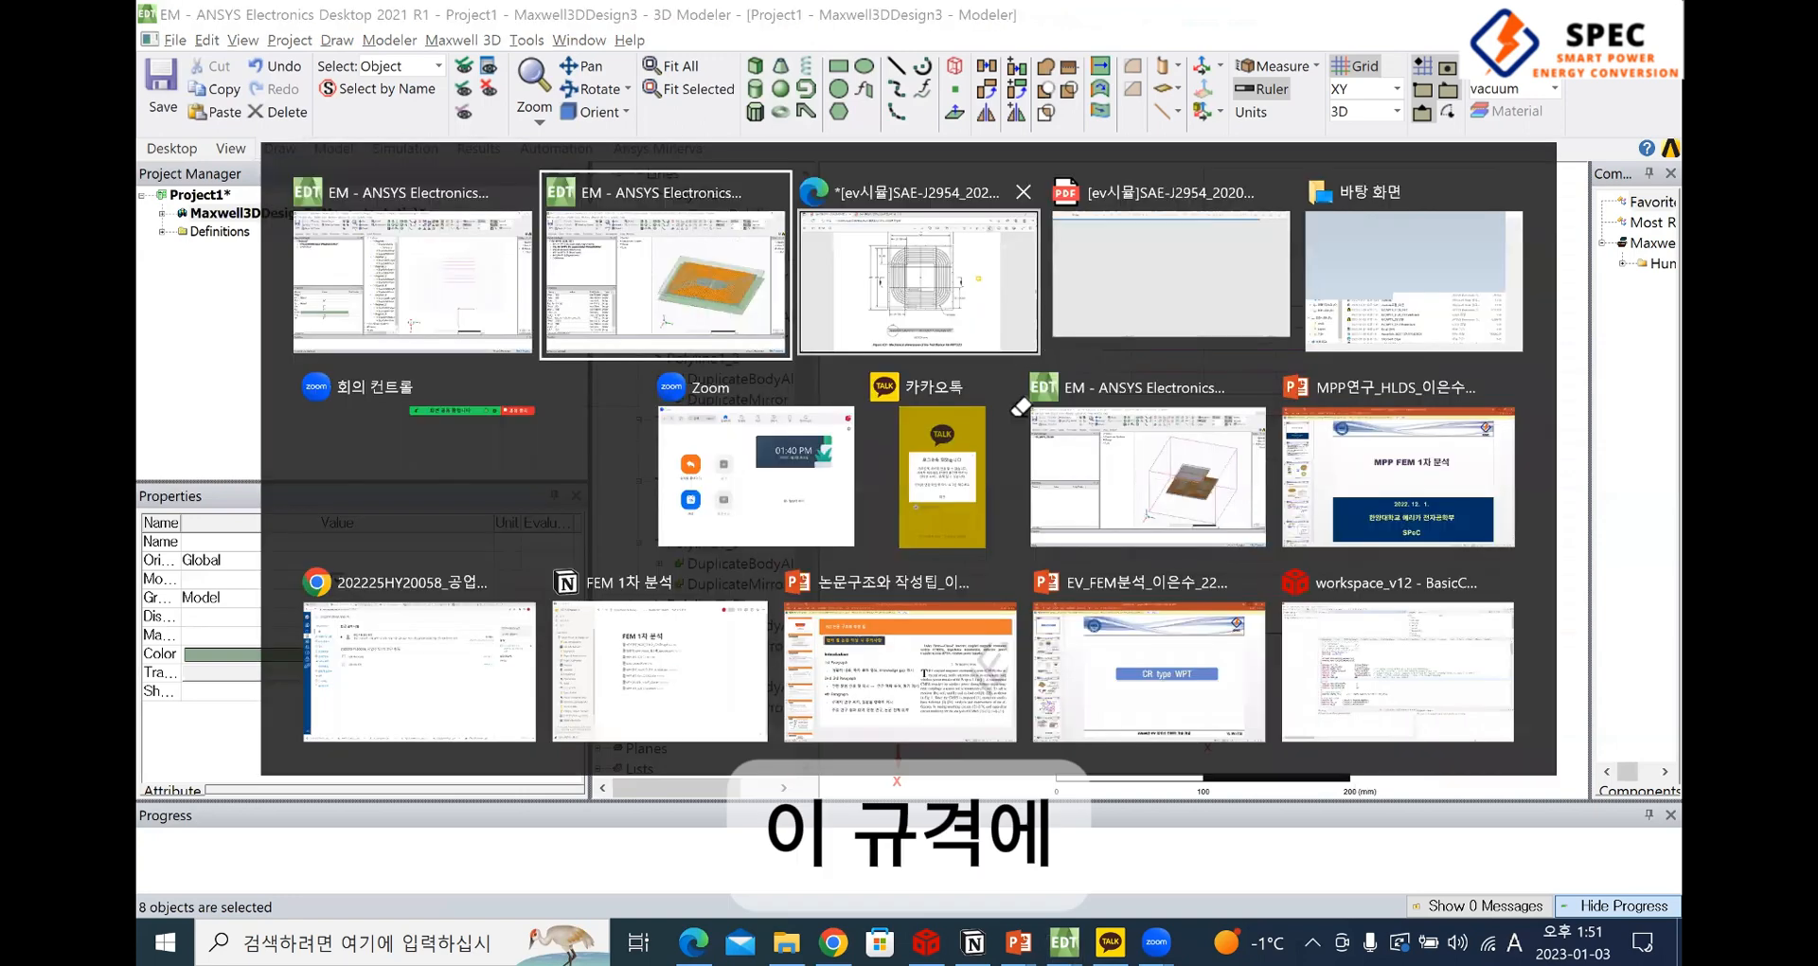
key(alt+Tab)
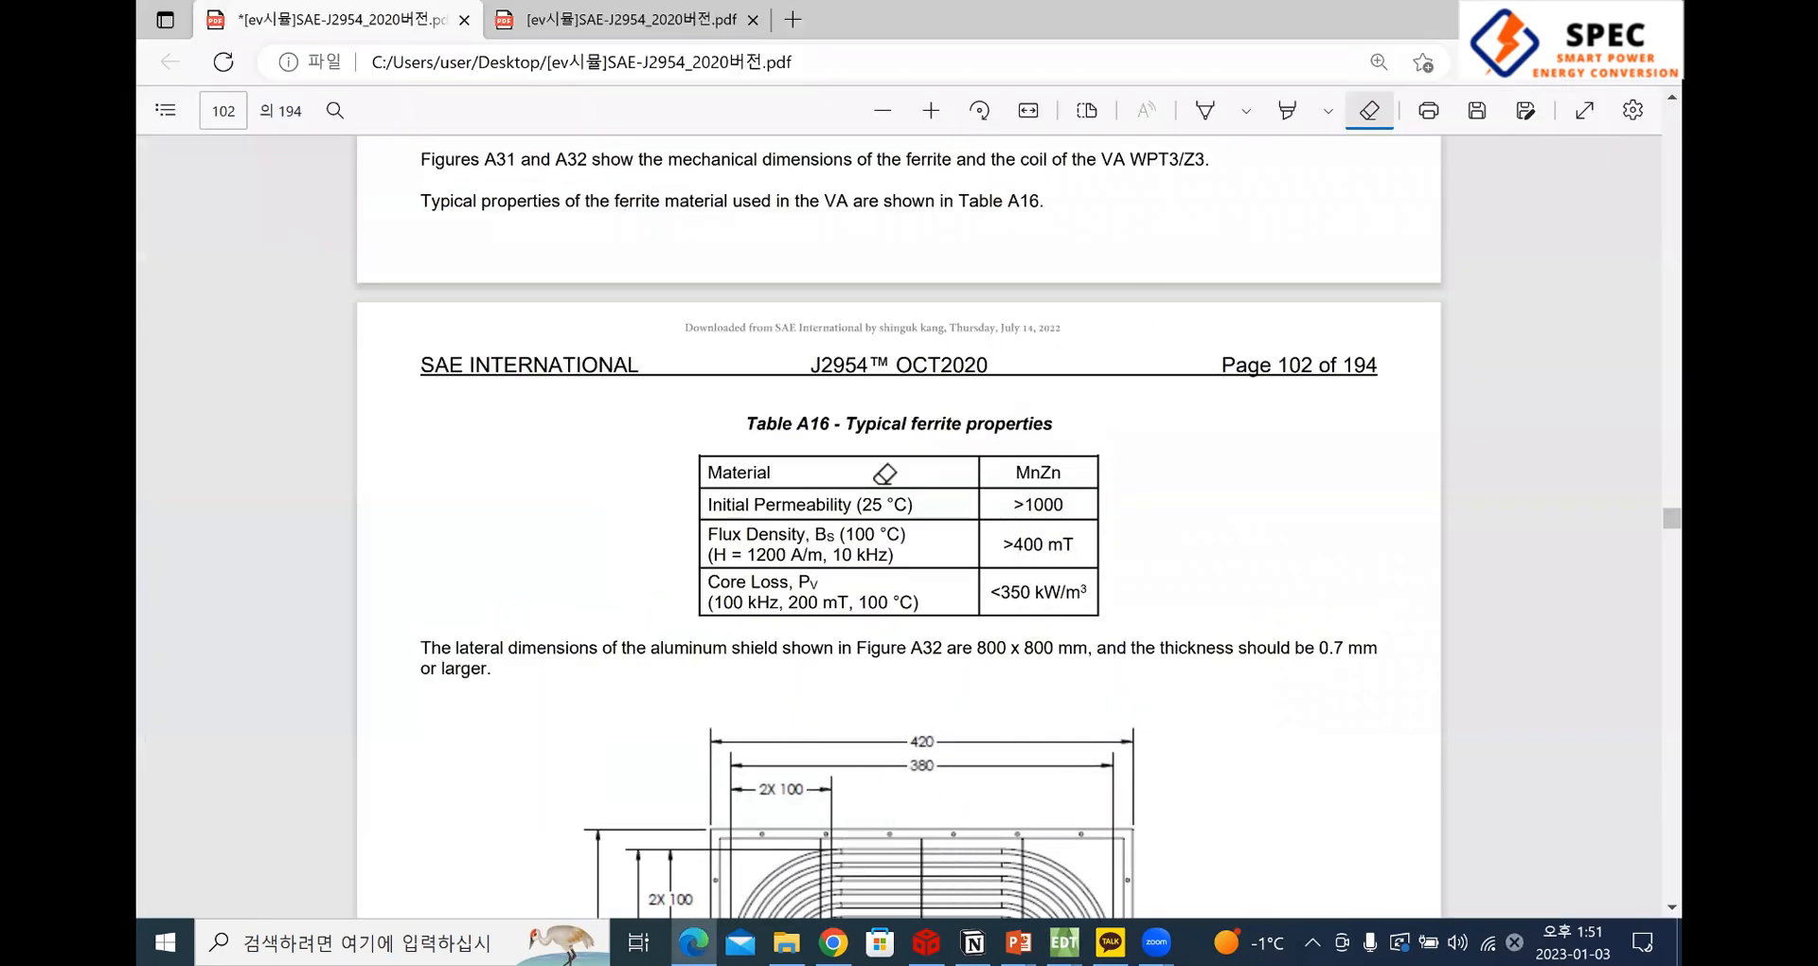
scroll(885, 475, down, 5)
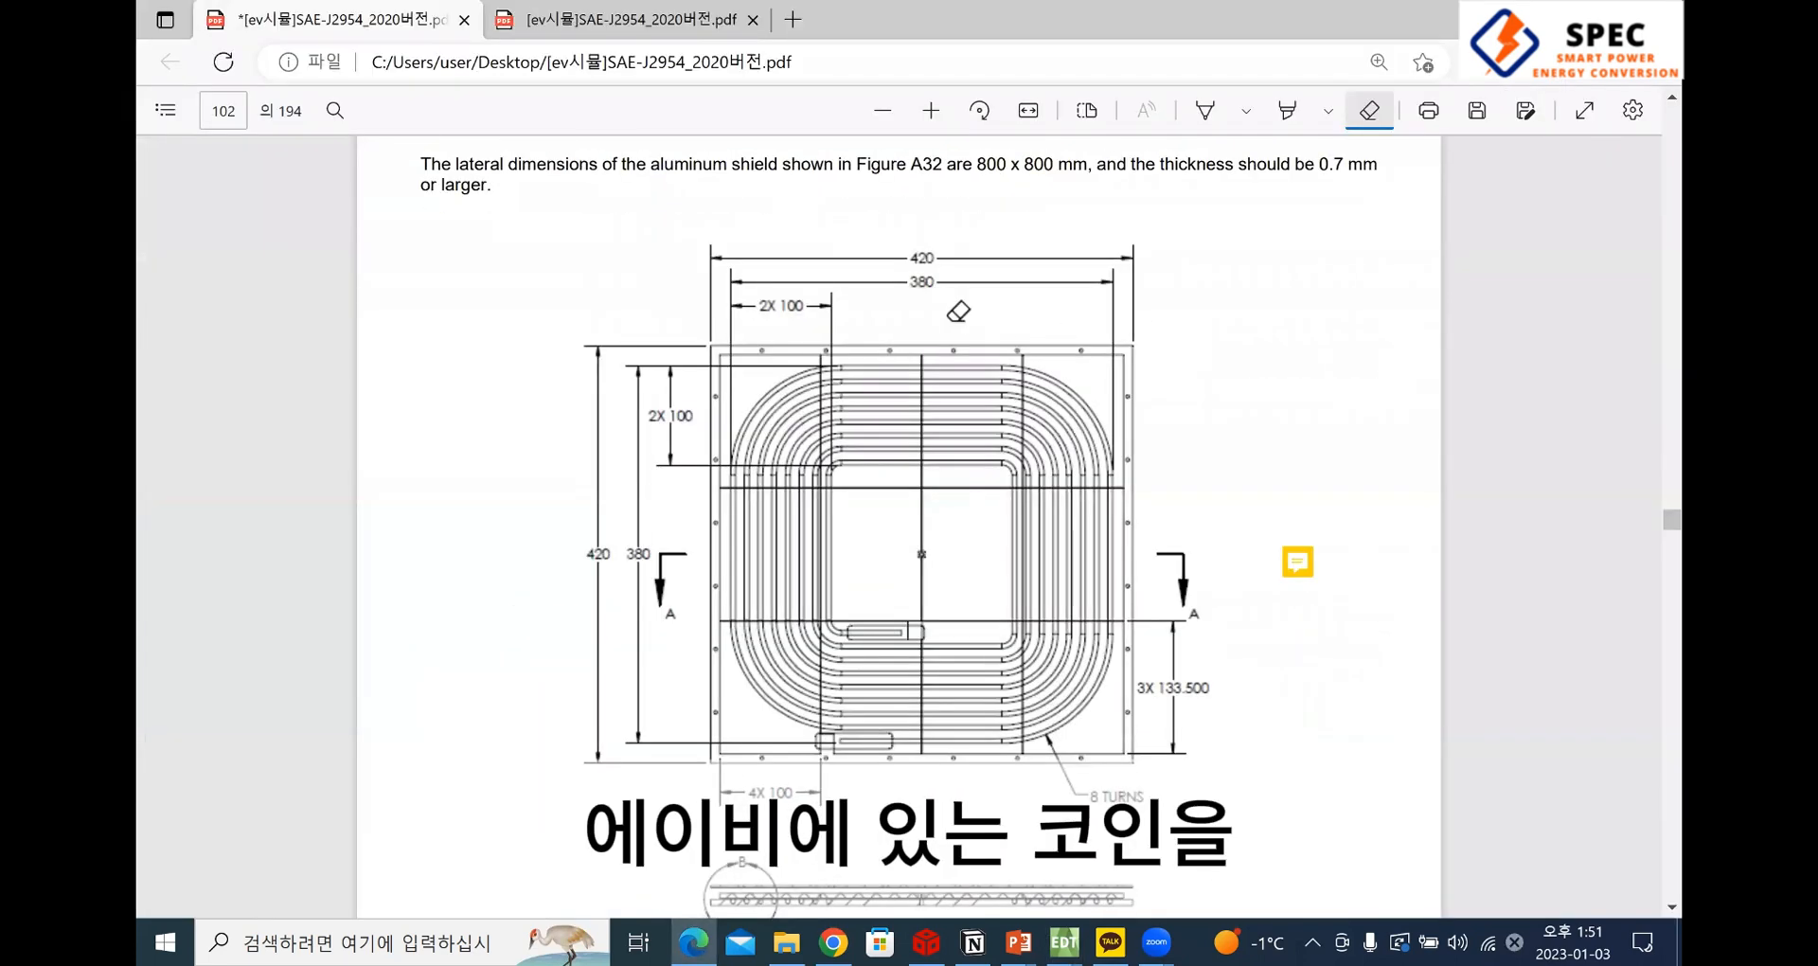
scroll(1134, 680, down, 8)
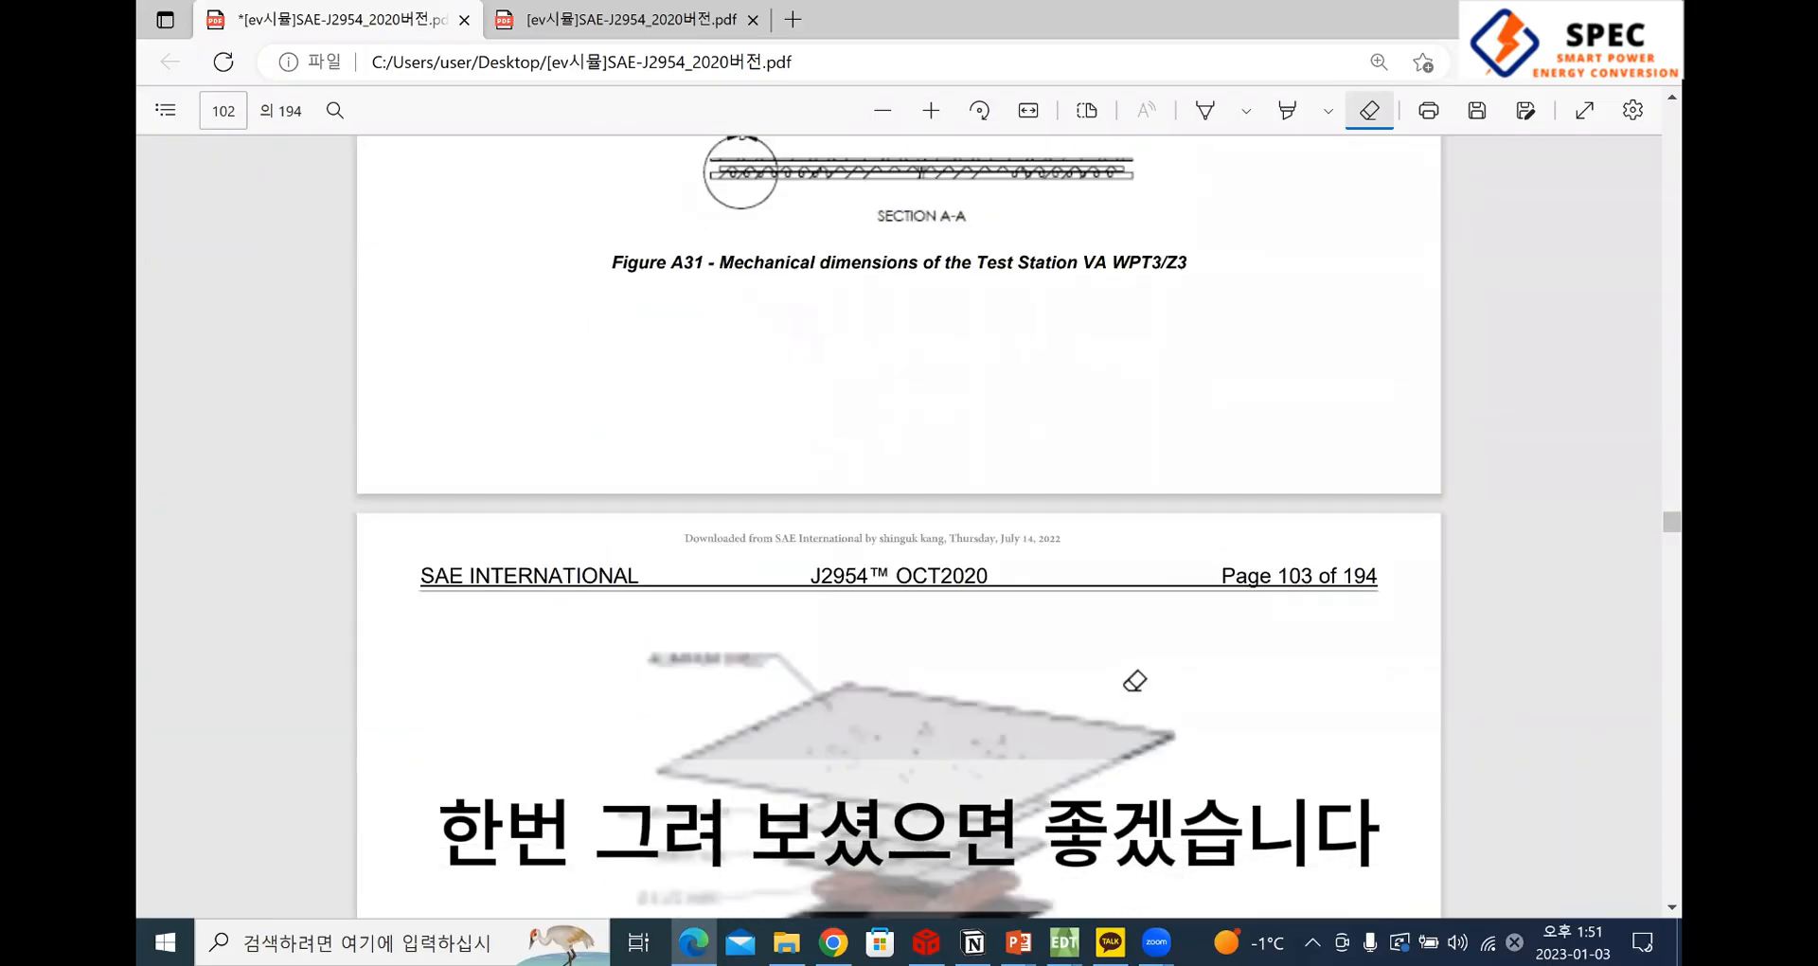
scroll(1134, 680, down, 10)
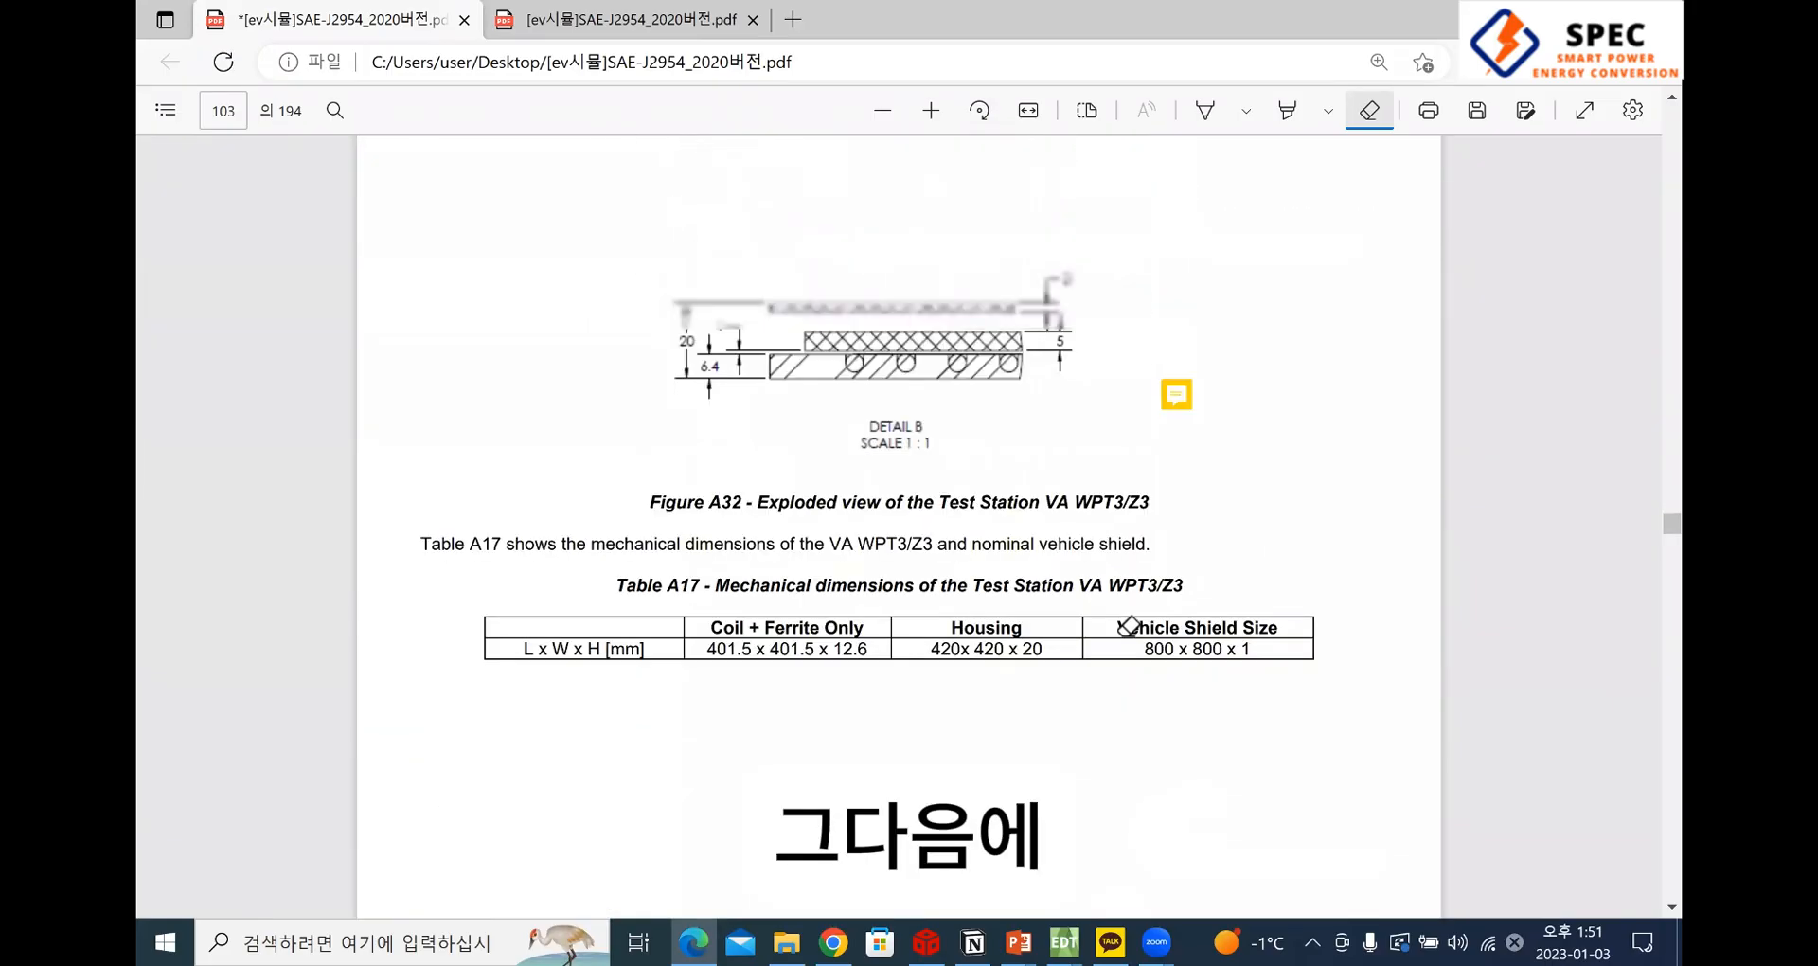
scroll(1128, 626, up, 6)
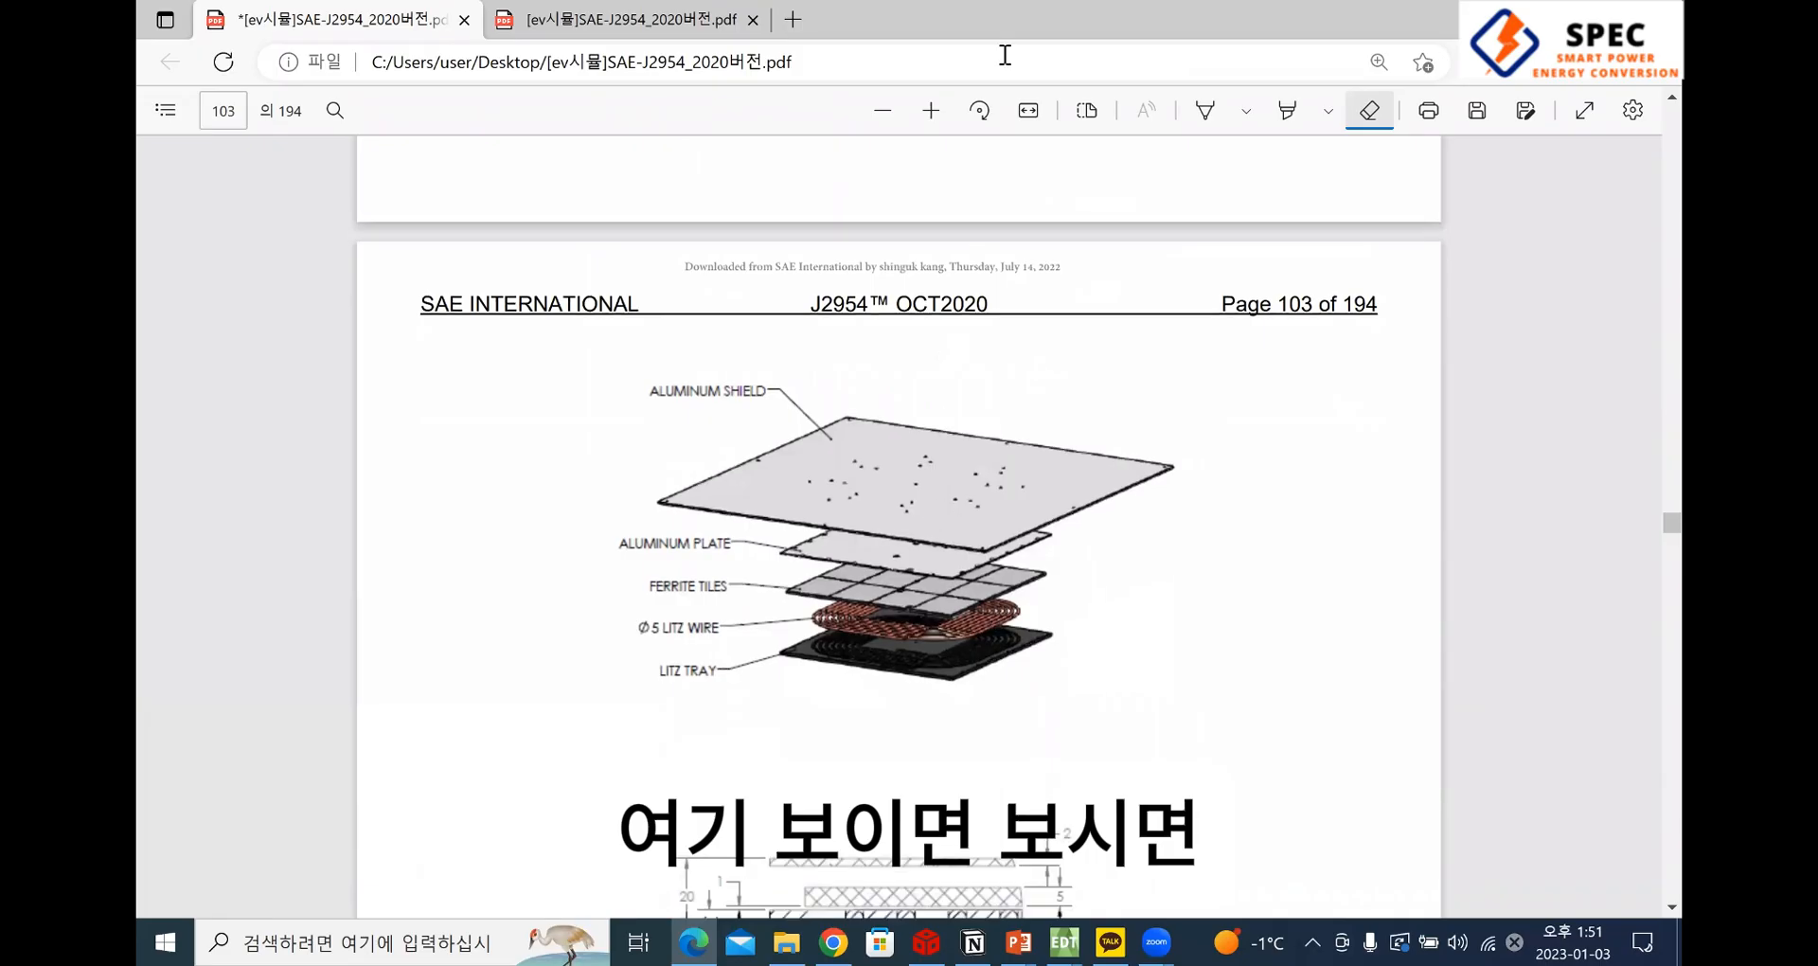
ctrl+scroll(833, 568, up, 2)
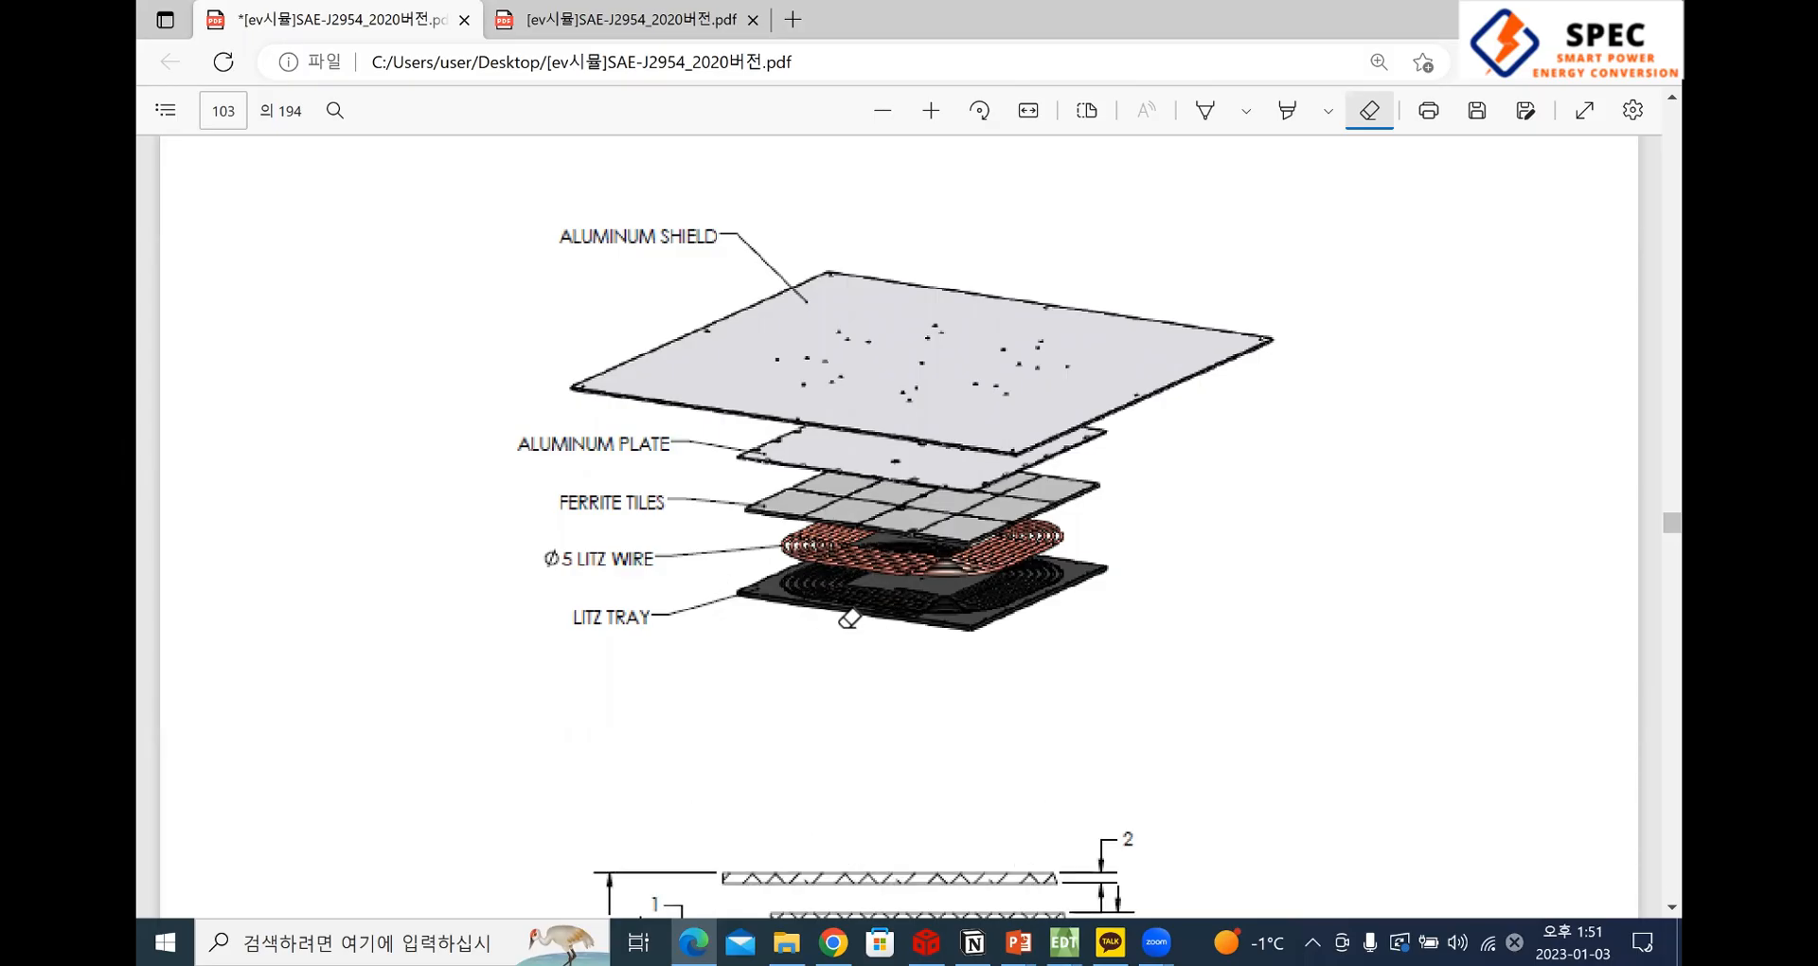
Switch to the ANSYS Electronics Desktop window with Project1 and delete all the duplicated and mirrored lines
key(alt+Tab)
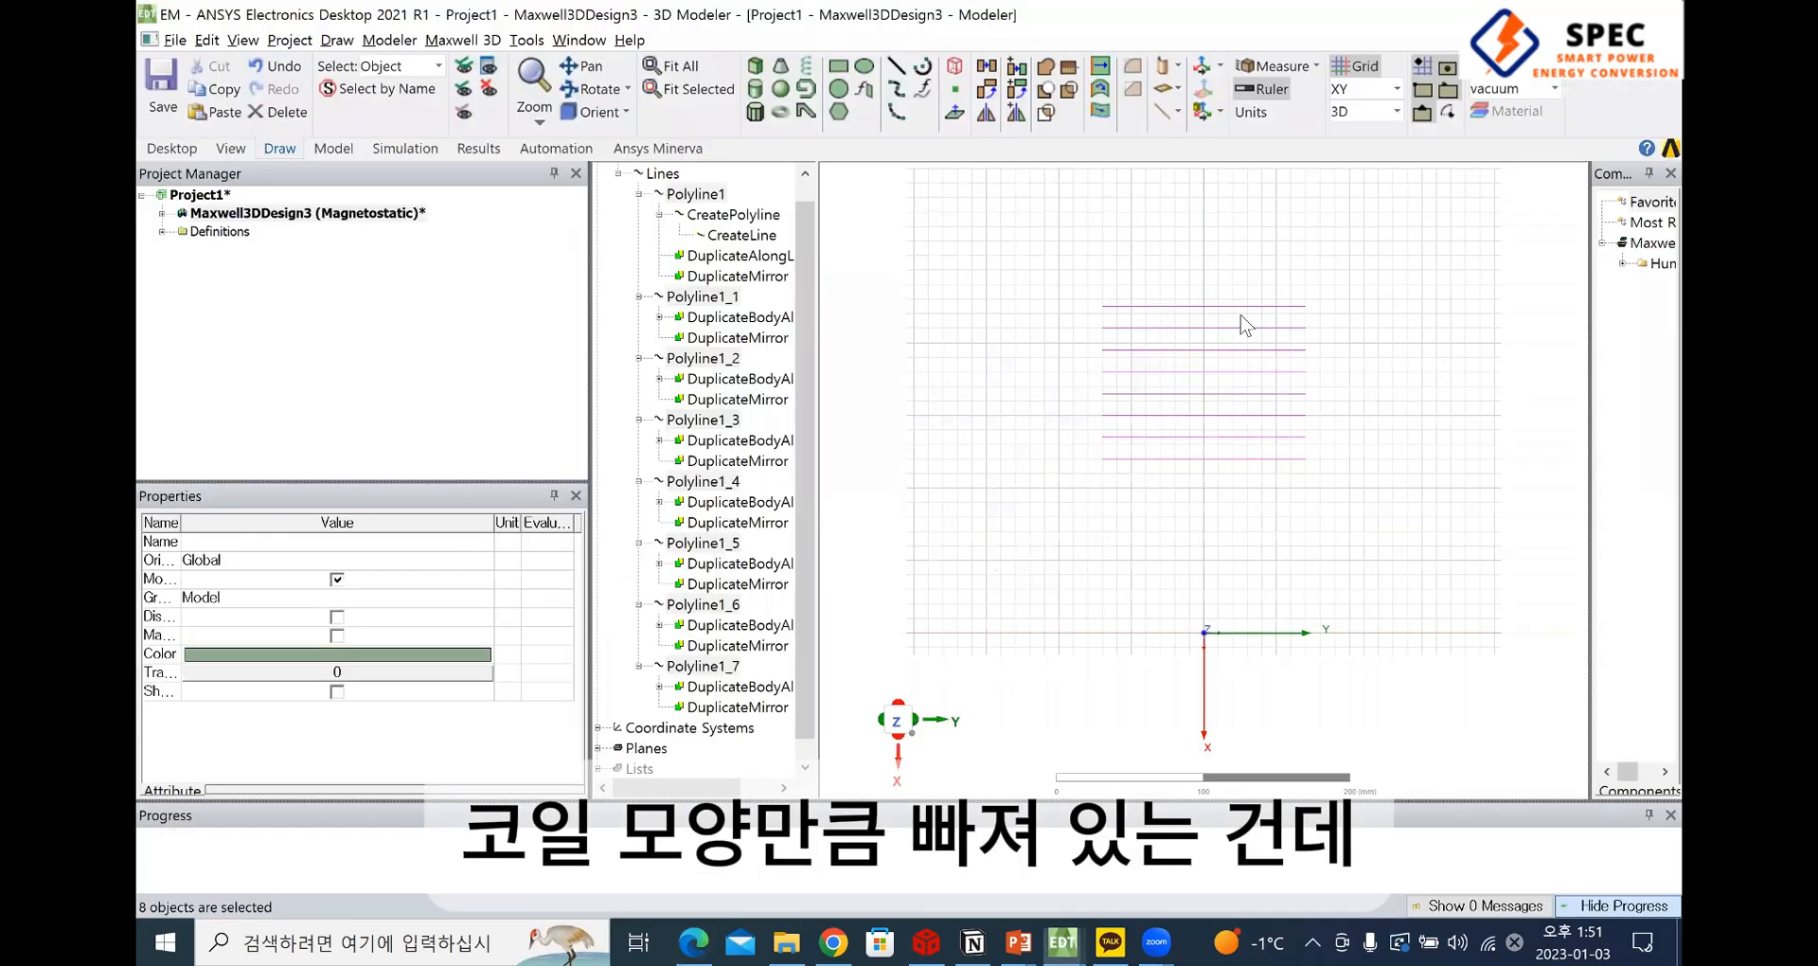
scroll(1321, 492, down, 2)
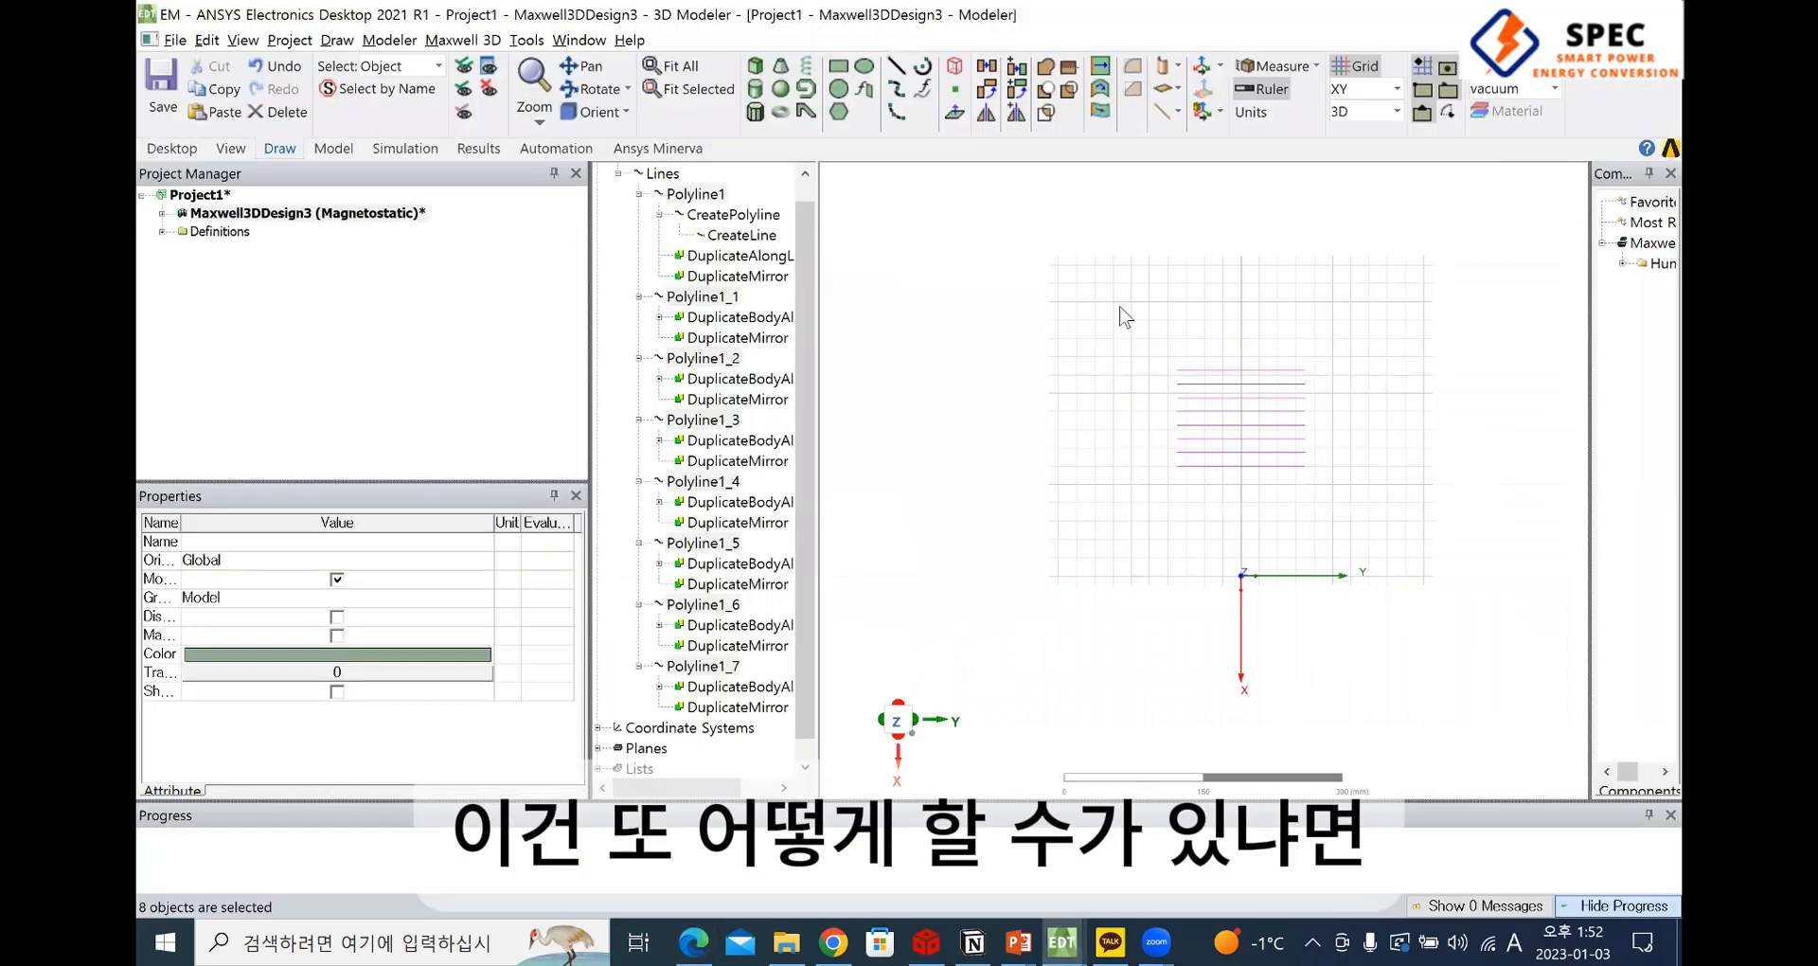
key(Delete)
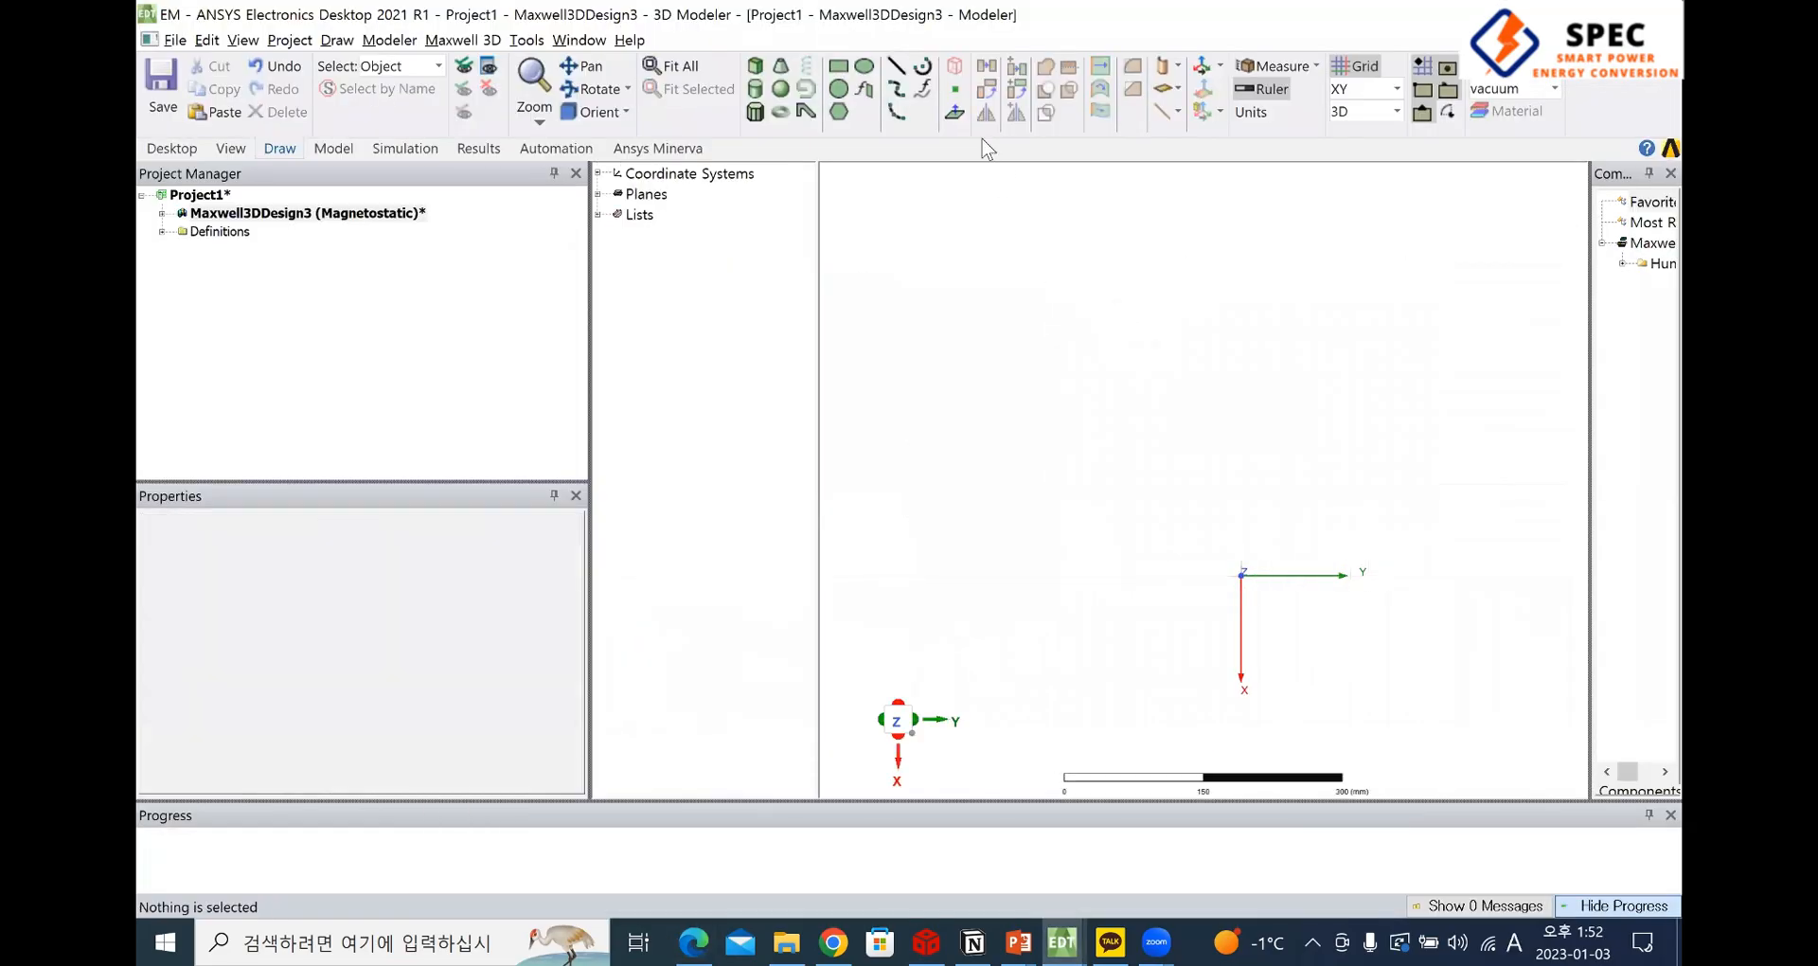
Draw a box around the origin with a base about 240 × 260 mm, extending about 300 mm in the negative Z direction
click(754, 67)
click(1094, 485)
click(1334, 705)
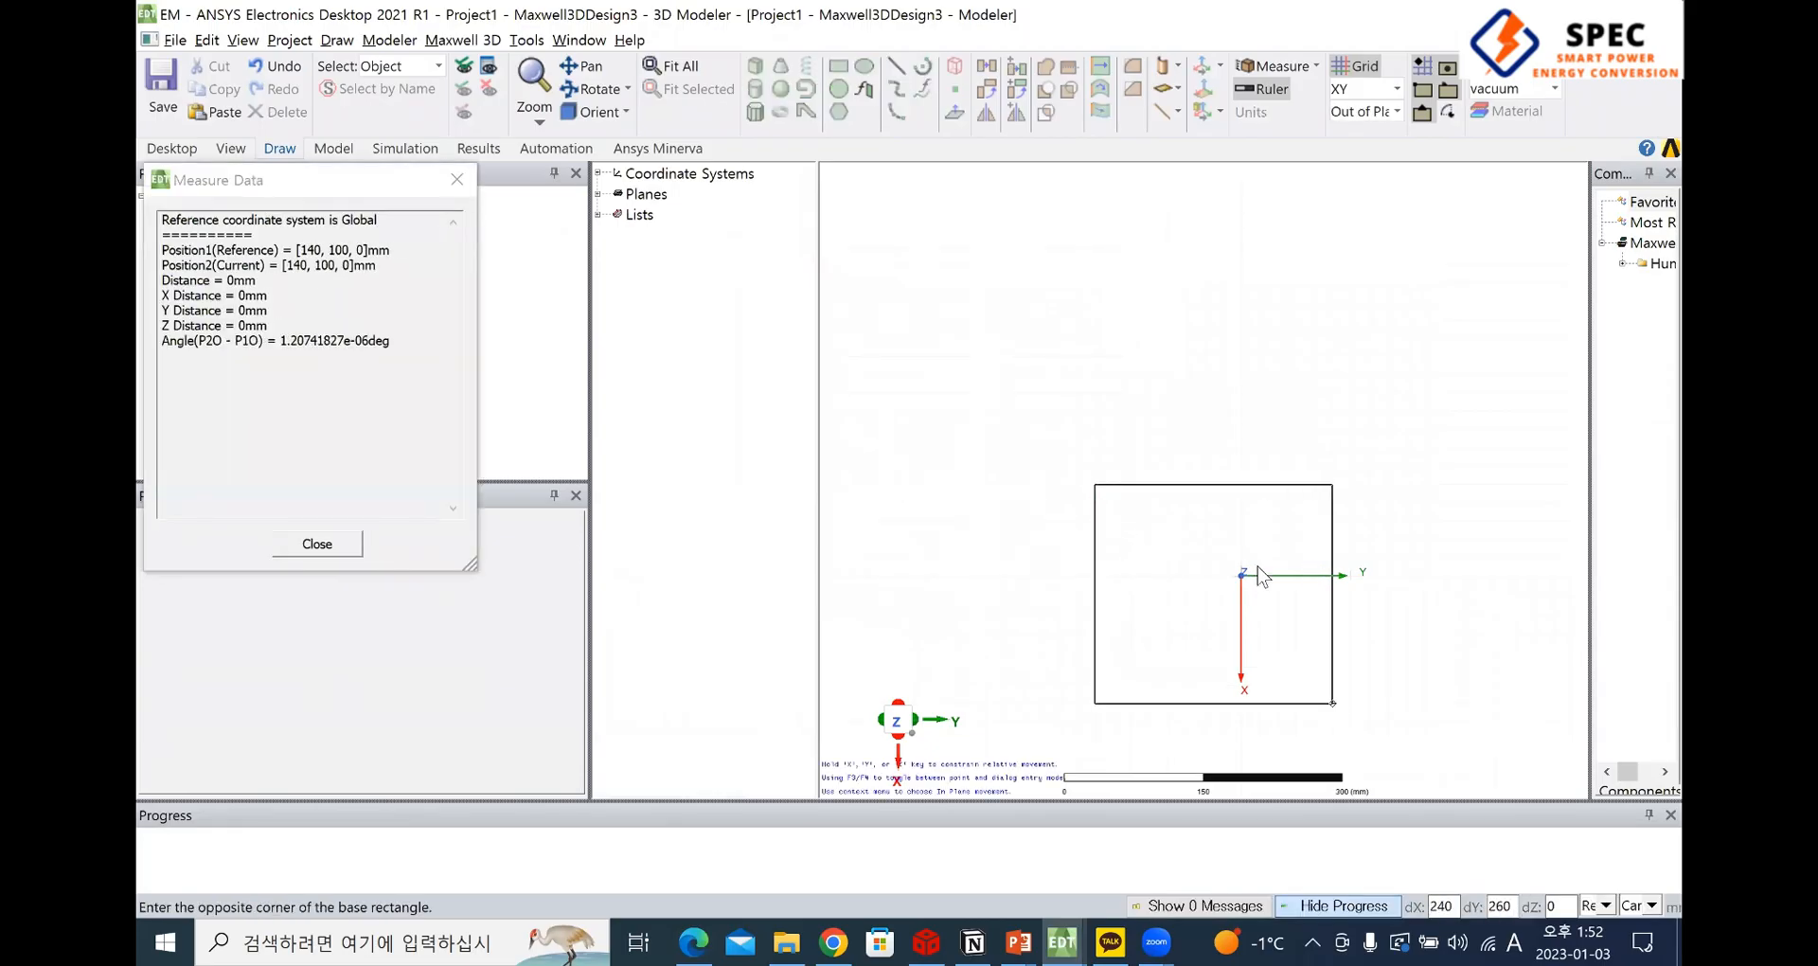
alt+drag(1339, 581, 1229, 559)
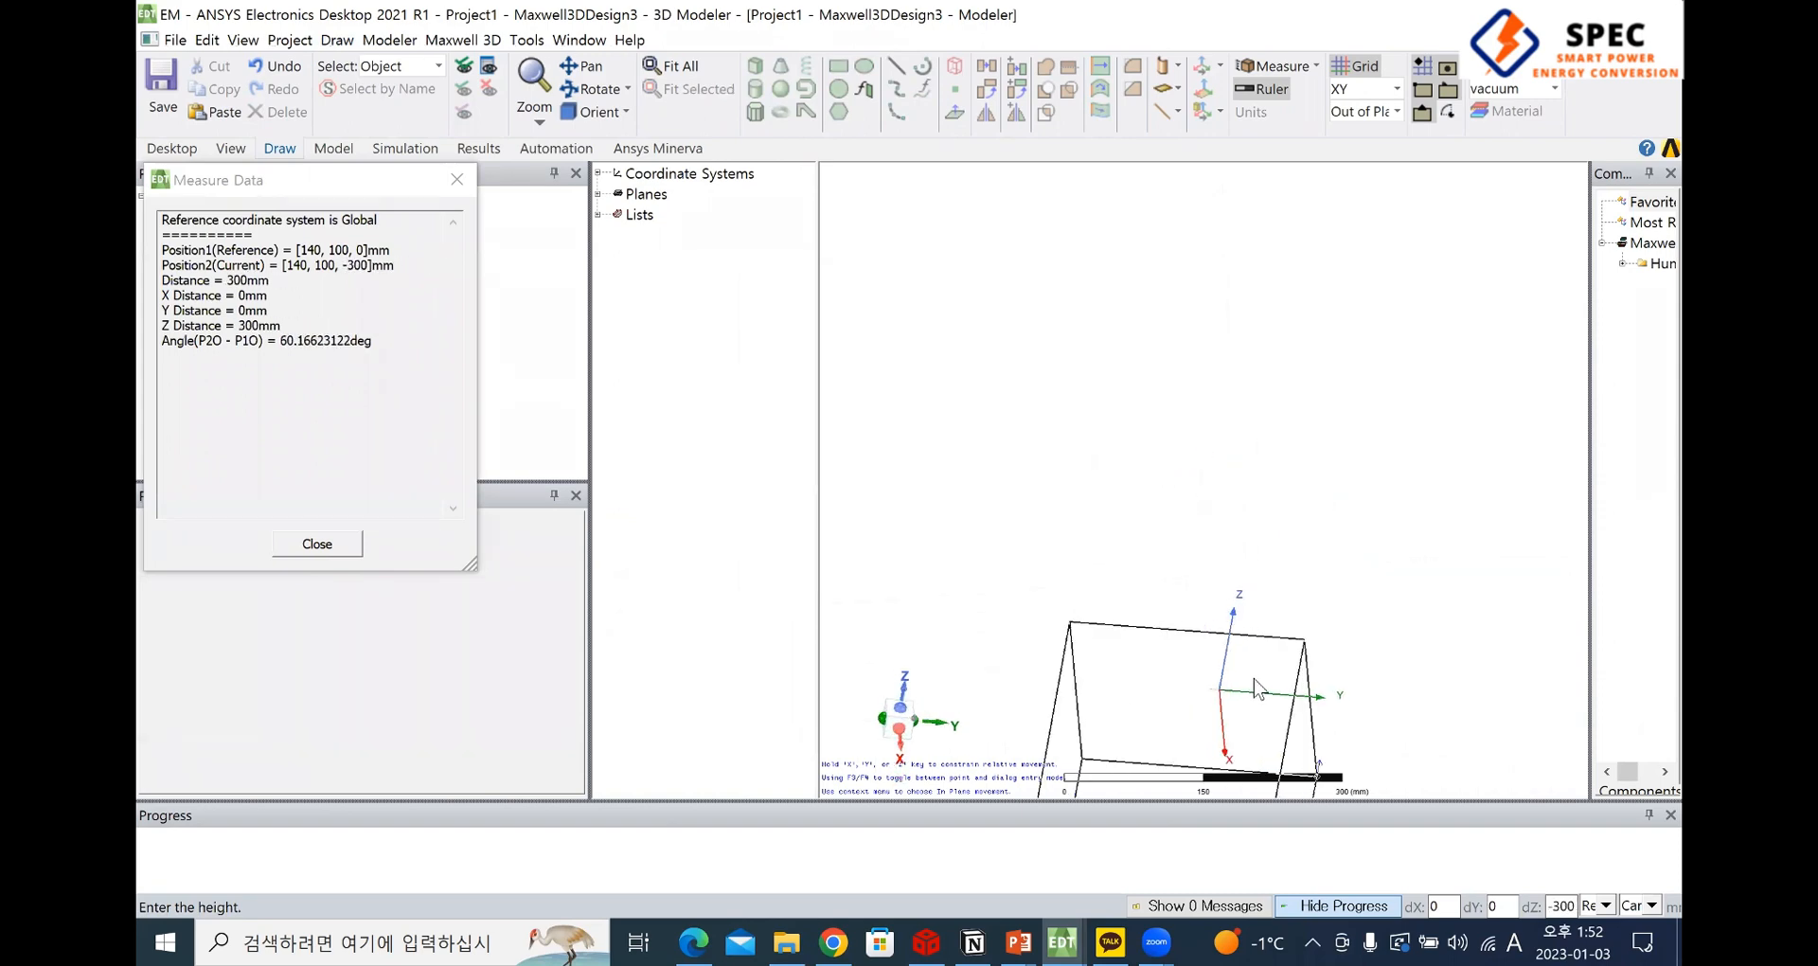
click(1254, 678)
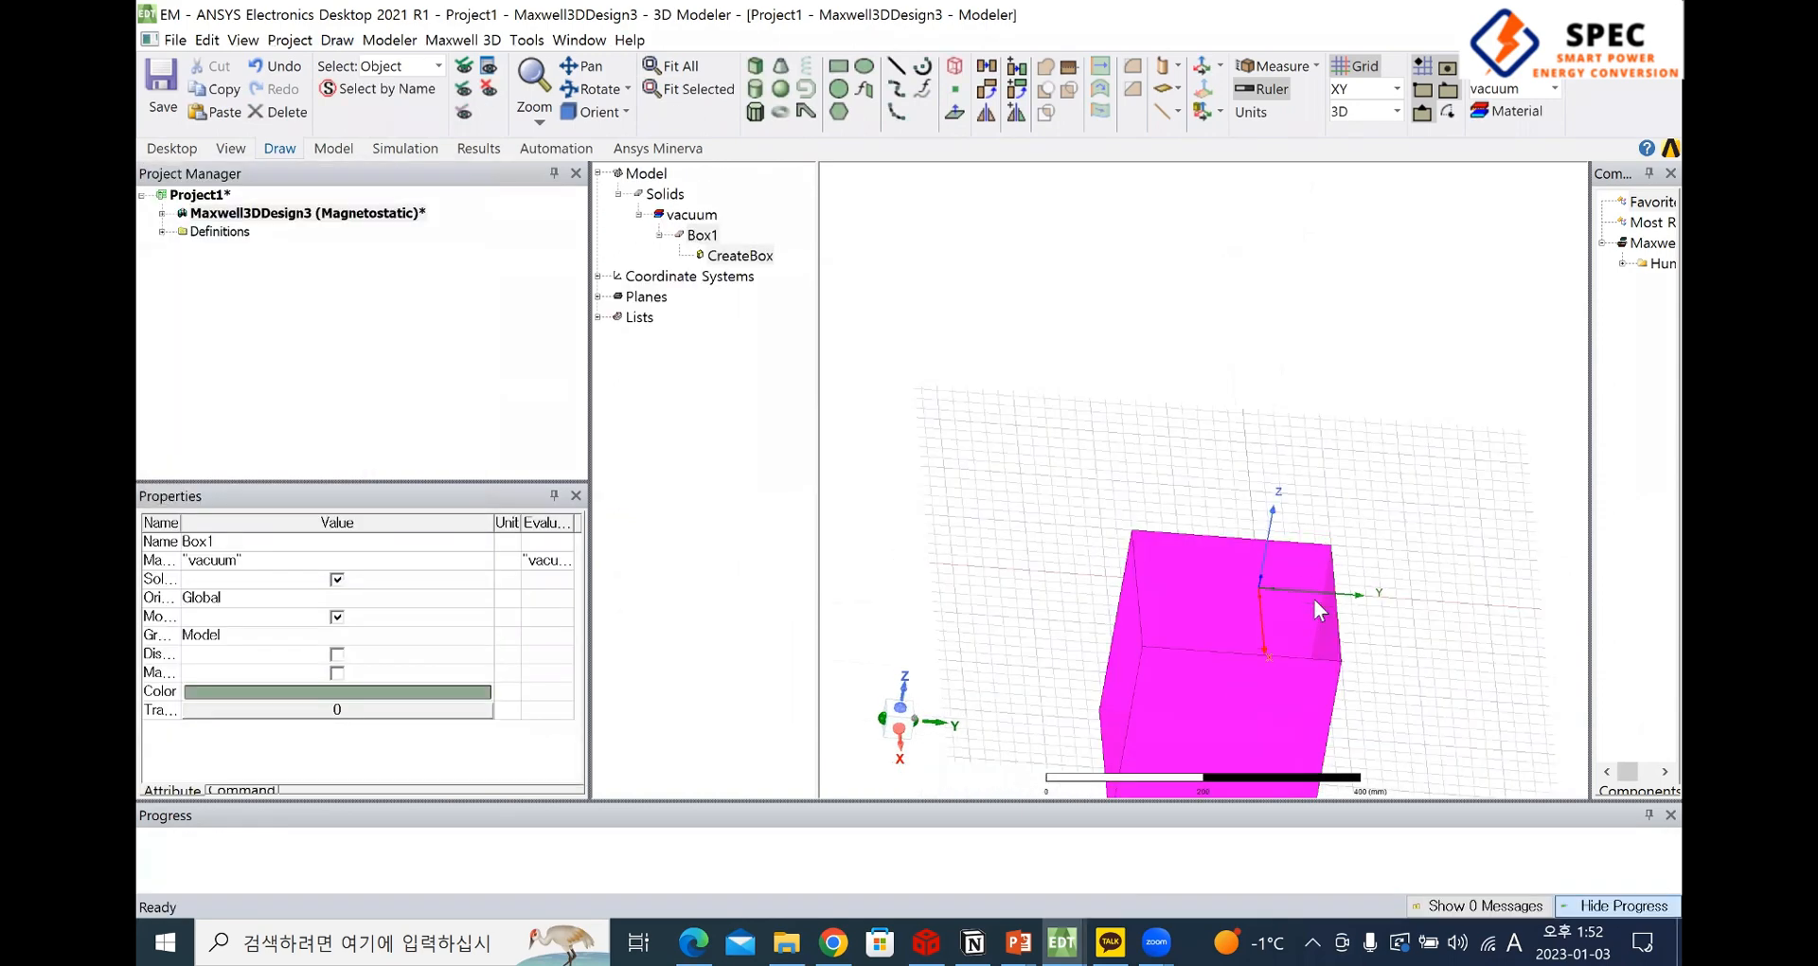
Cancel the box started on the XY plane and set the drawing plane to YZ
scroll(1314, 598, up, 3)
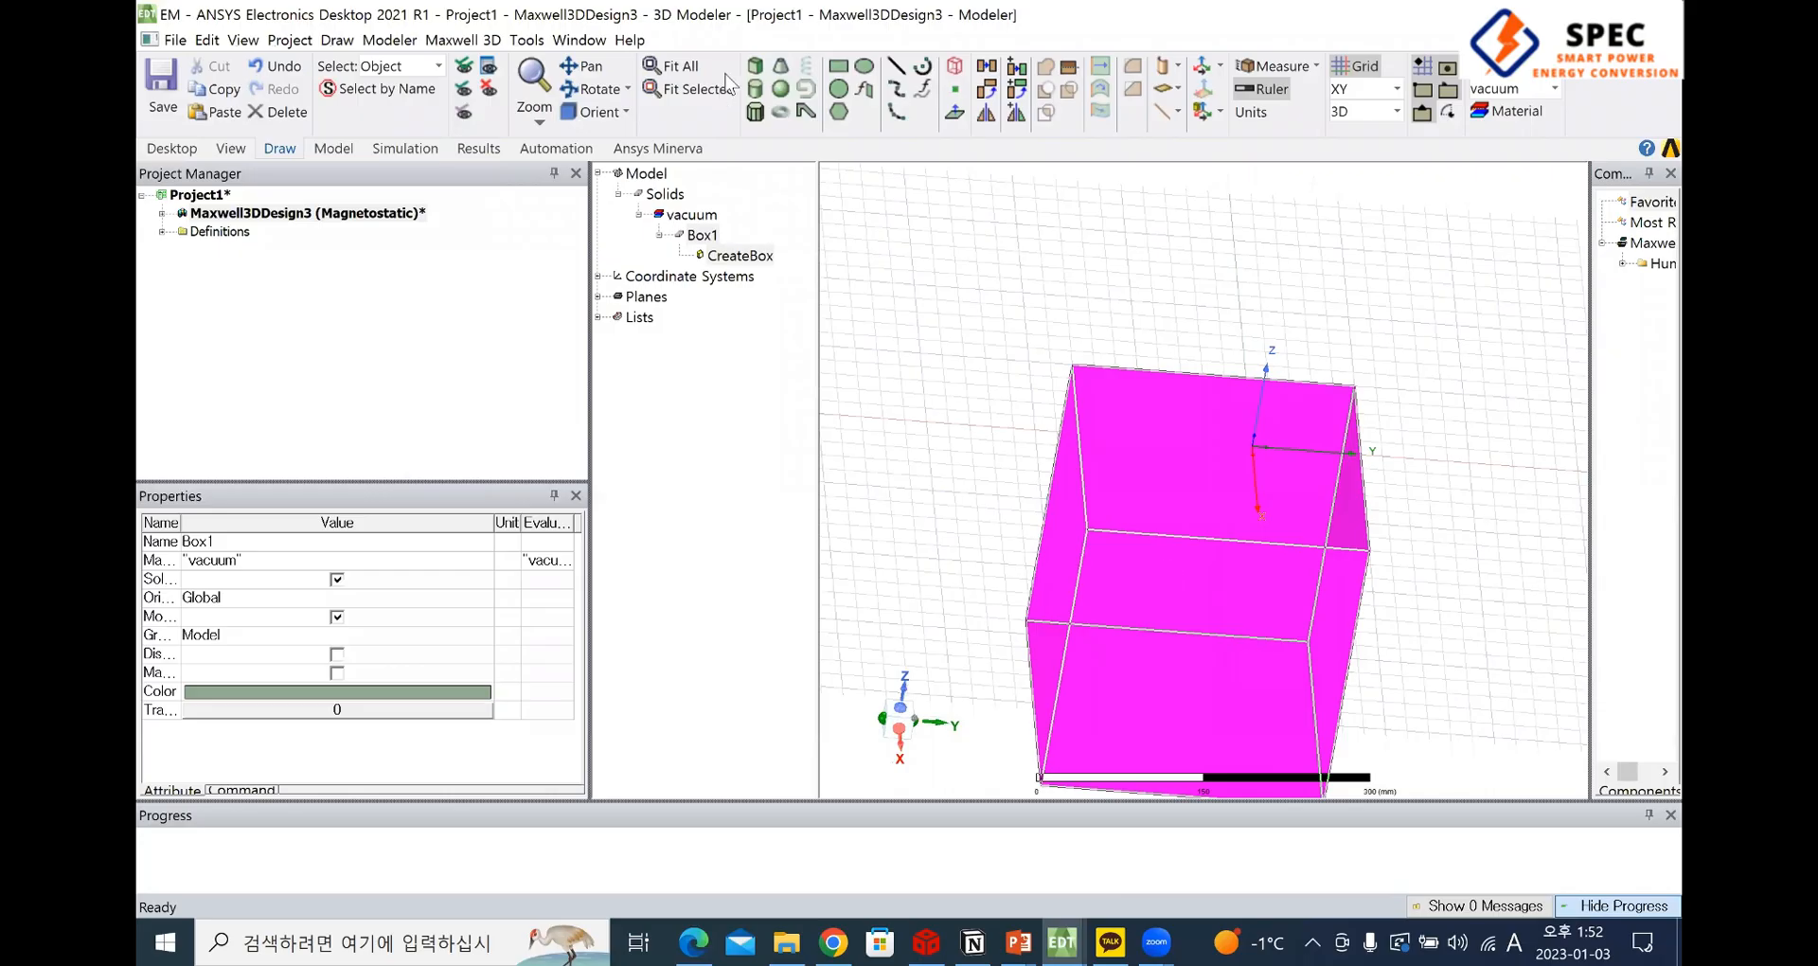
click(957, 596)
key(Escape)
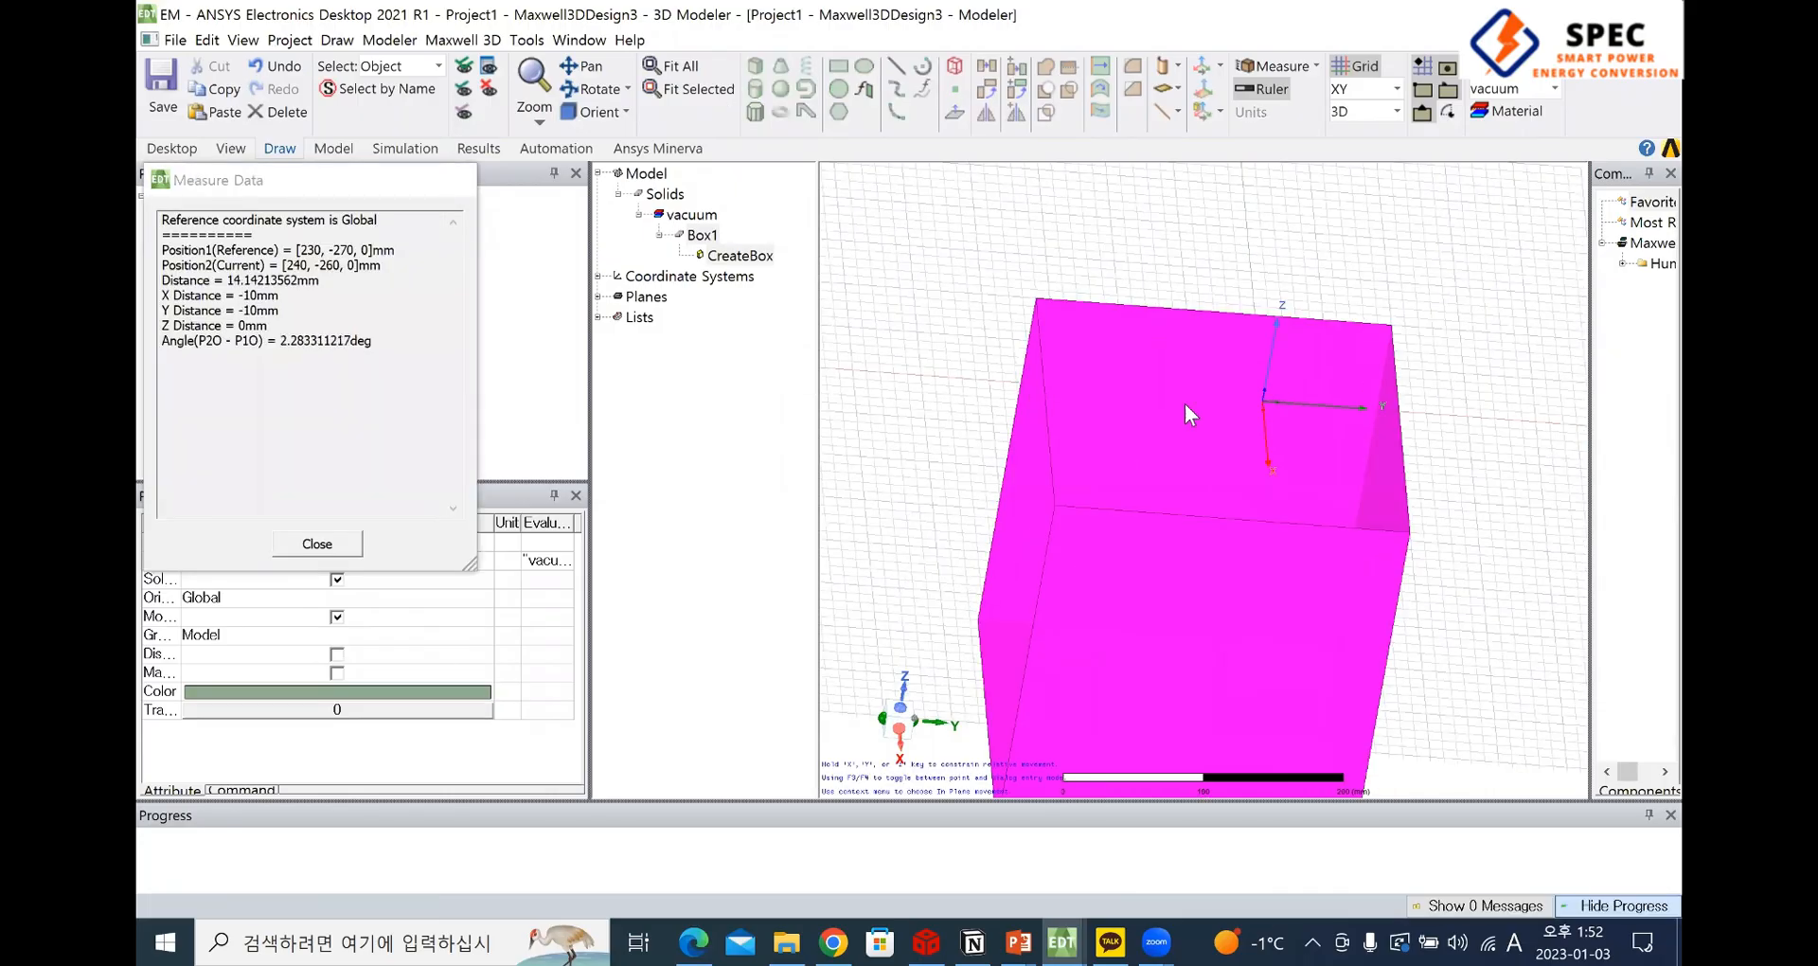
click(1382, 88)
click(1363, 133)
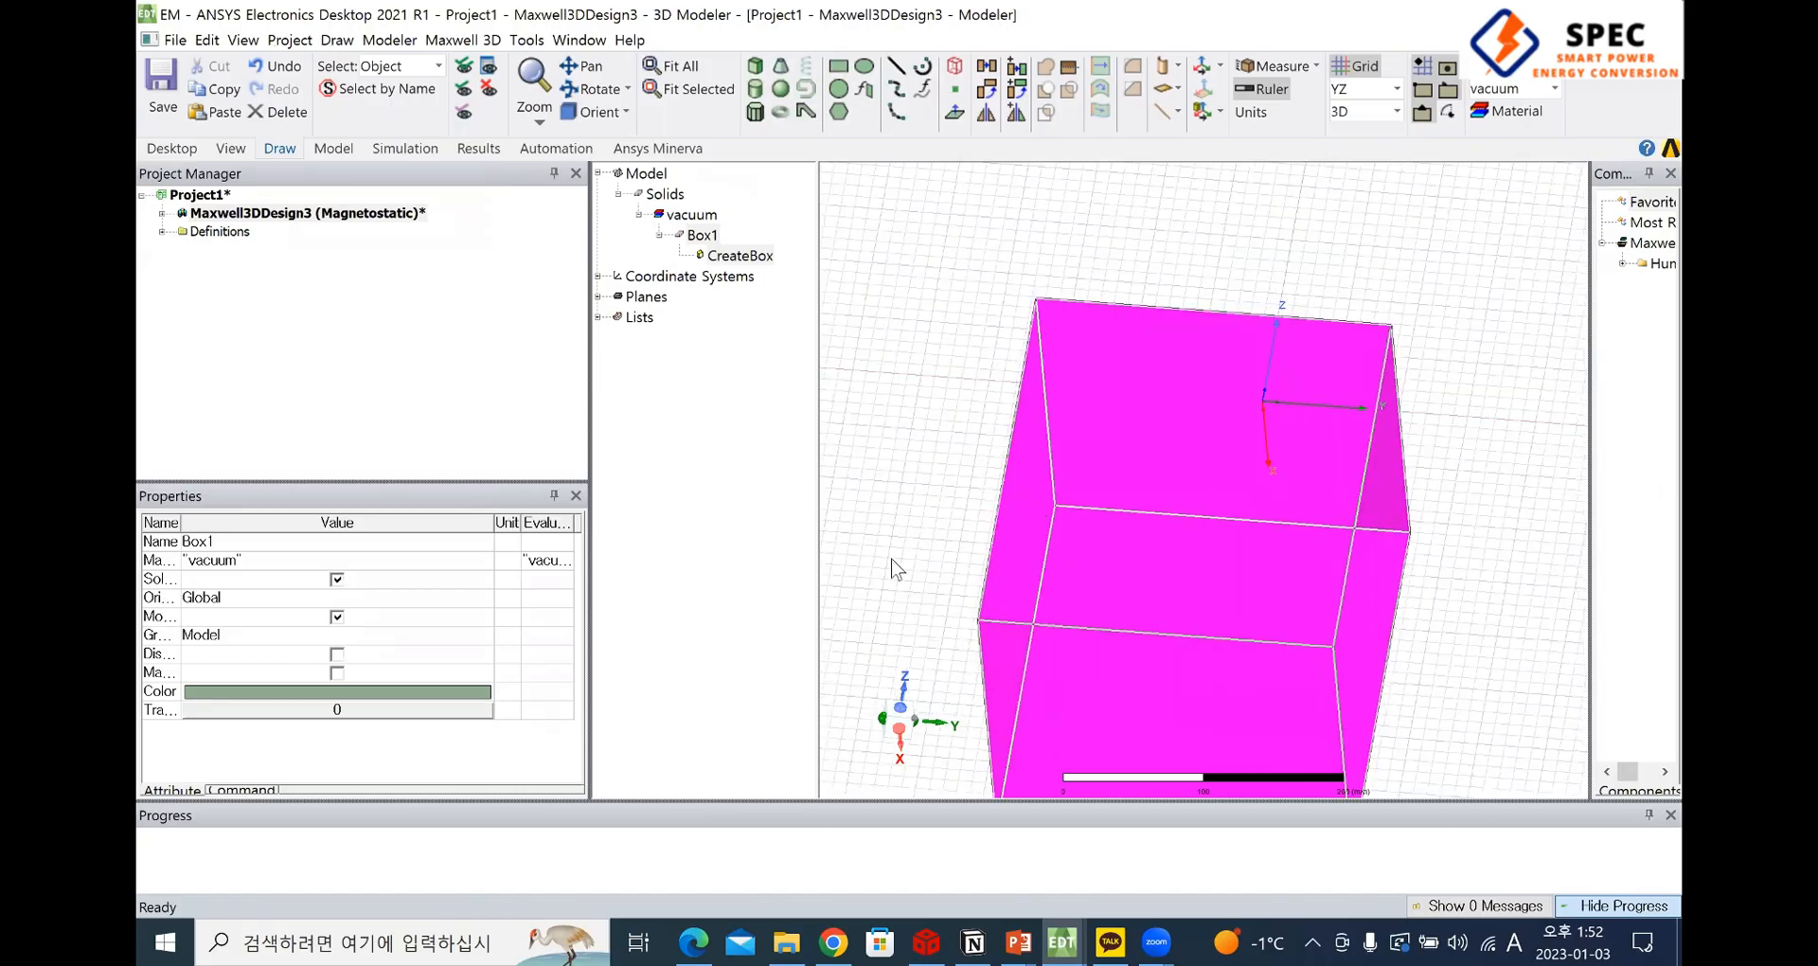
Try to draw a narrow box beside the large box on the YZ plane, delete it and cancel a second attempt
click(896, 543)
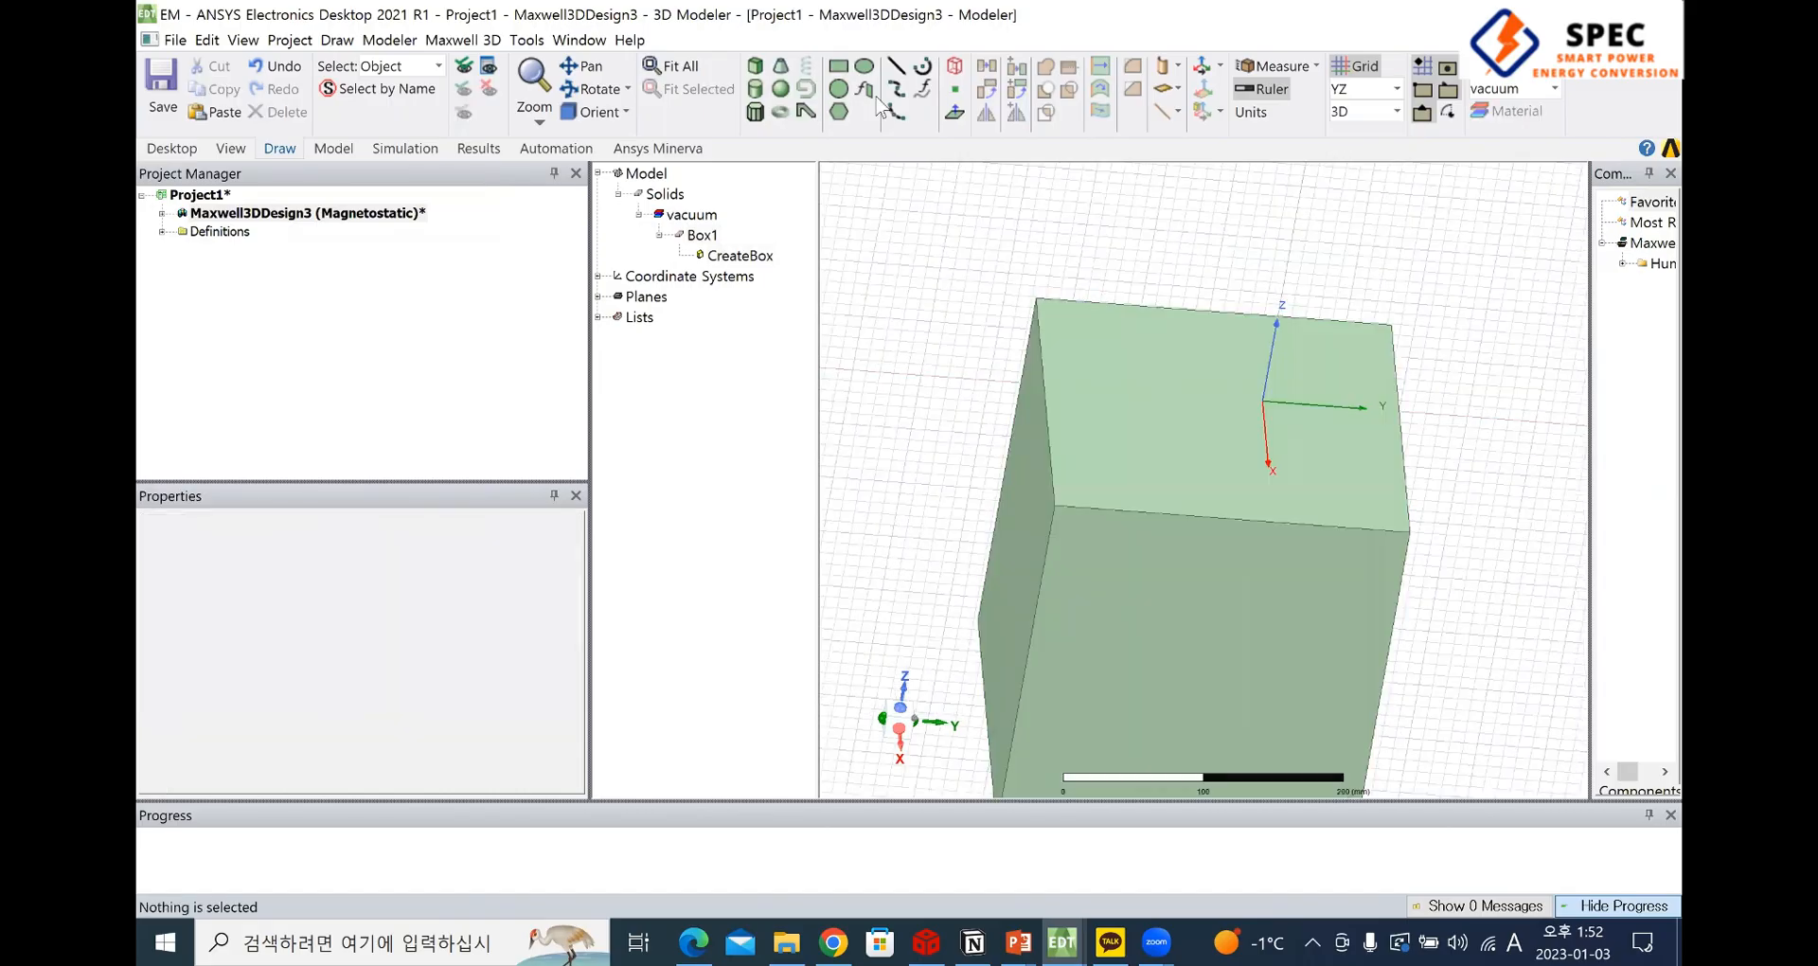
click(964, 546)
click(979, 551)
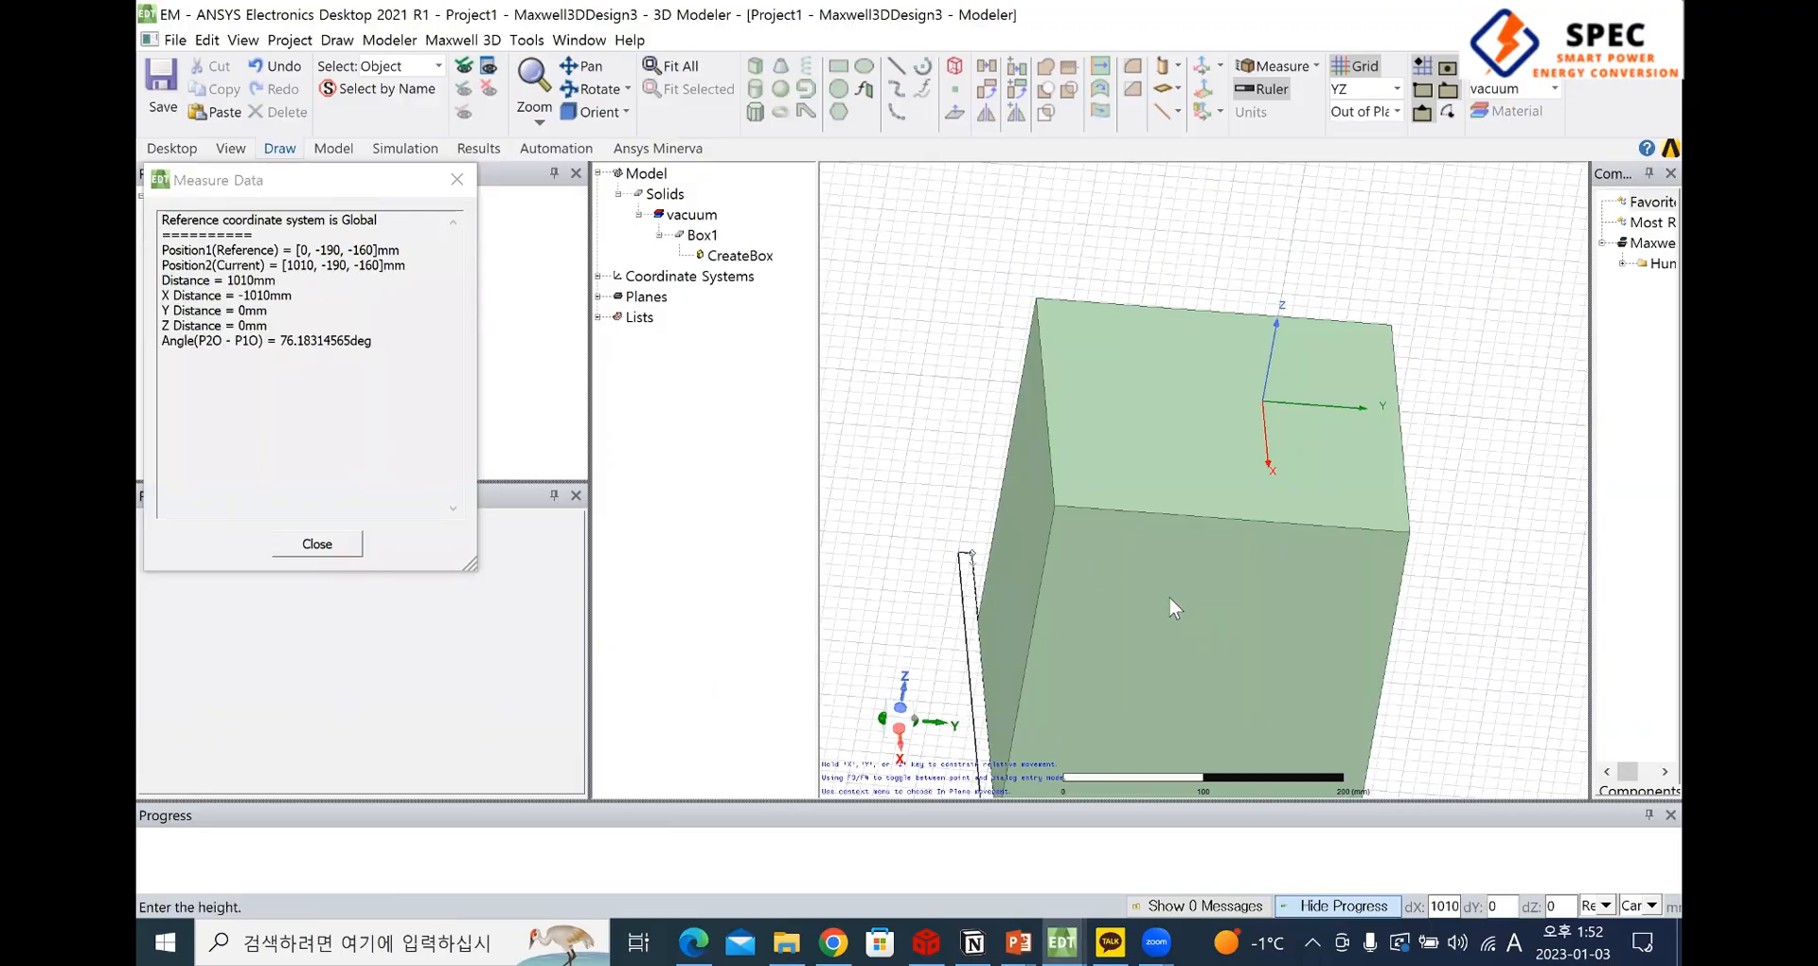
click(974, 655)
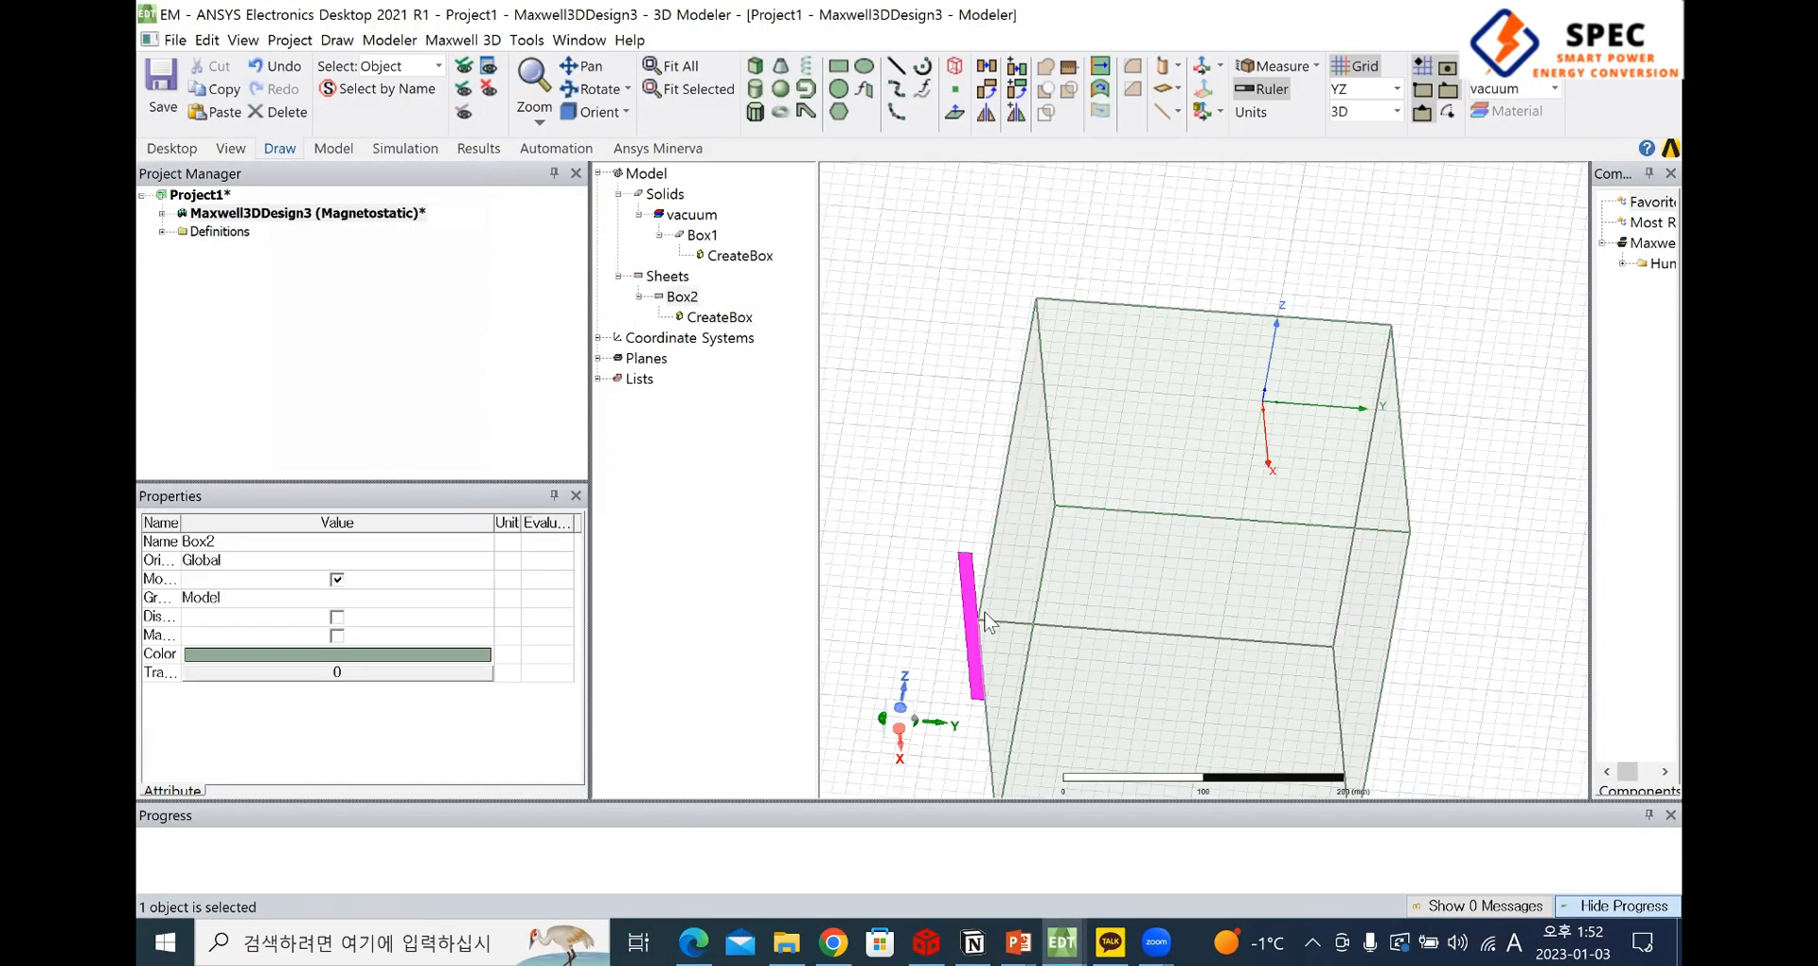
key(Delete)
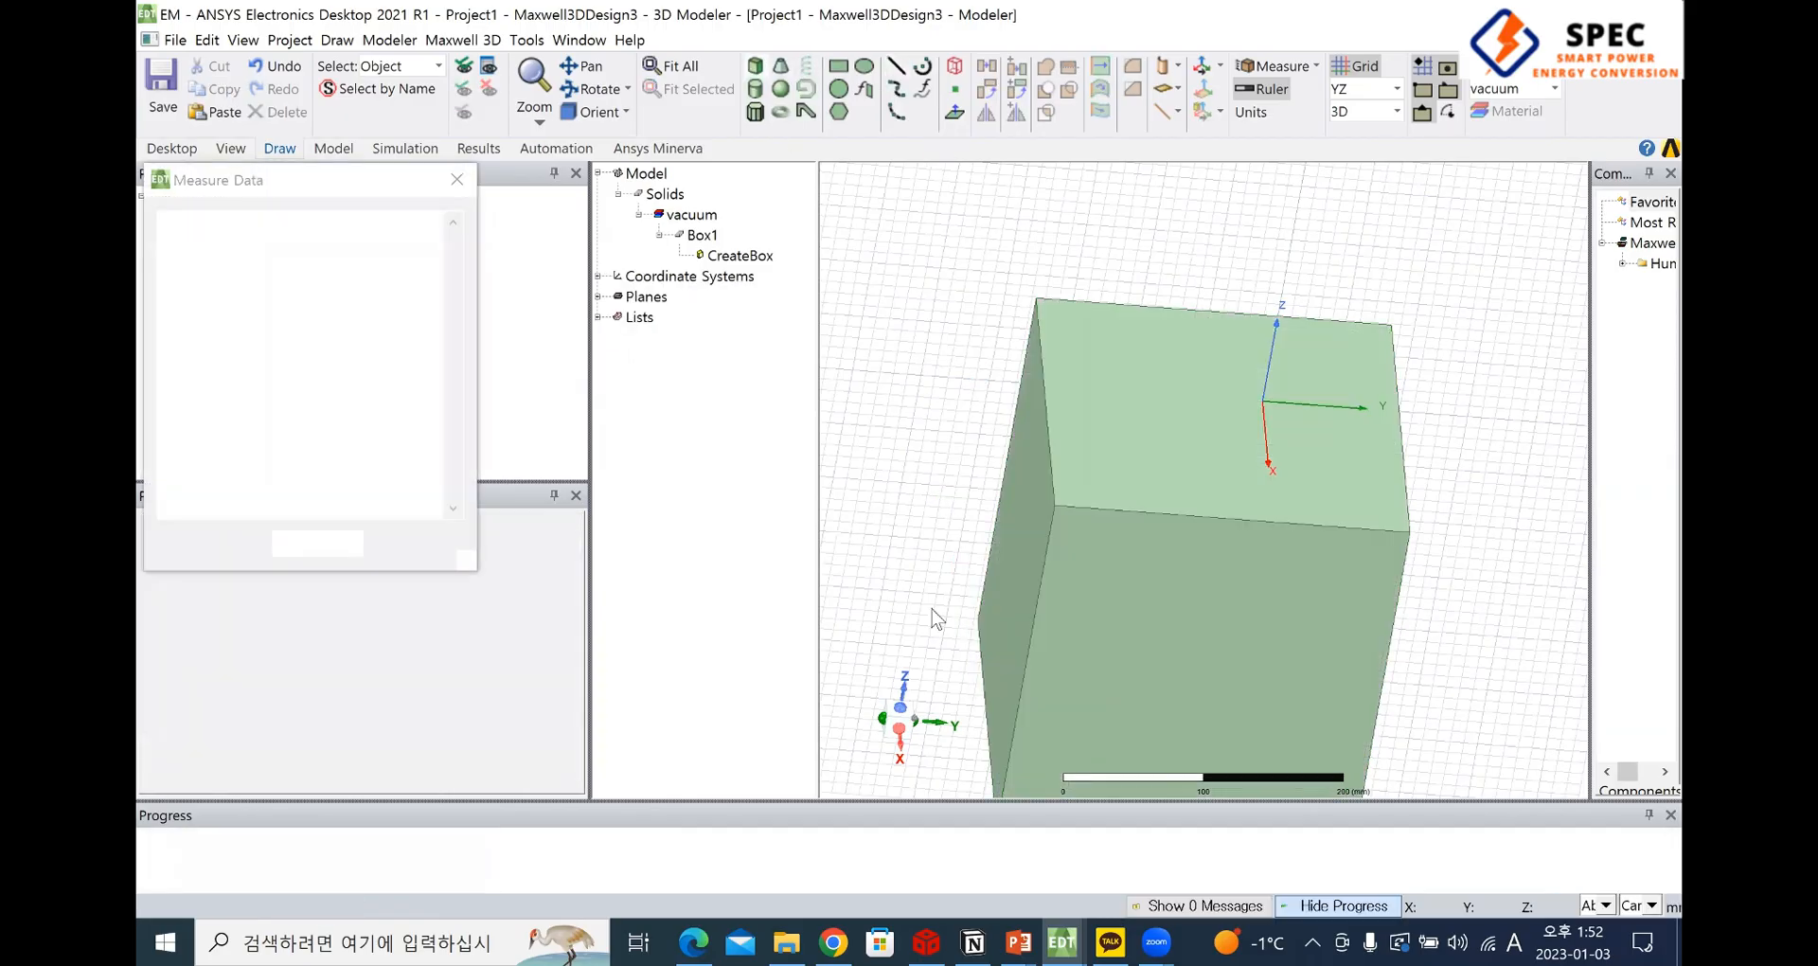
click(941, 626)
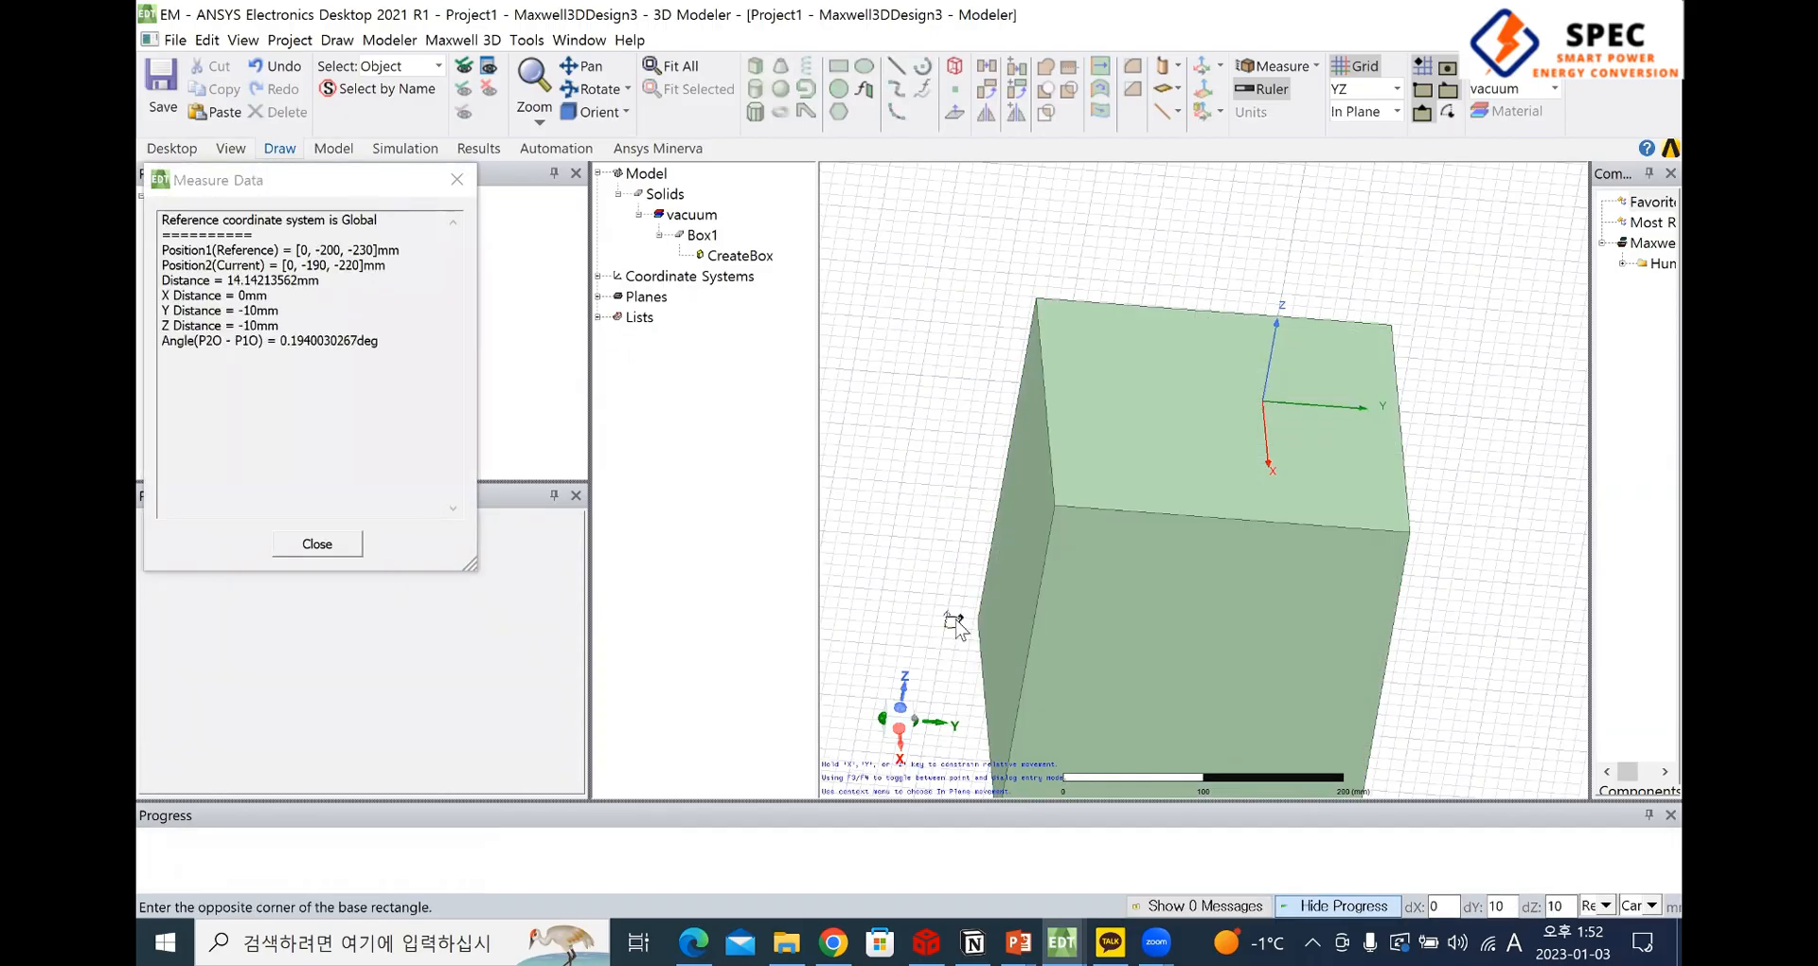
key(Escape)
Set the drawing plane to XZ and try to draw a long box about 430 mm along Y across the large box
click(1365, 157)
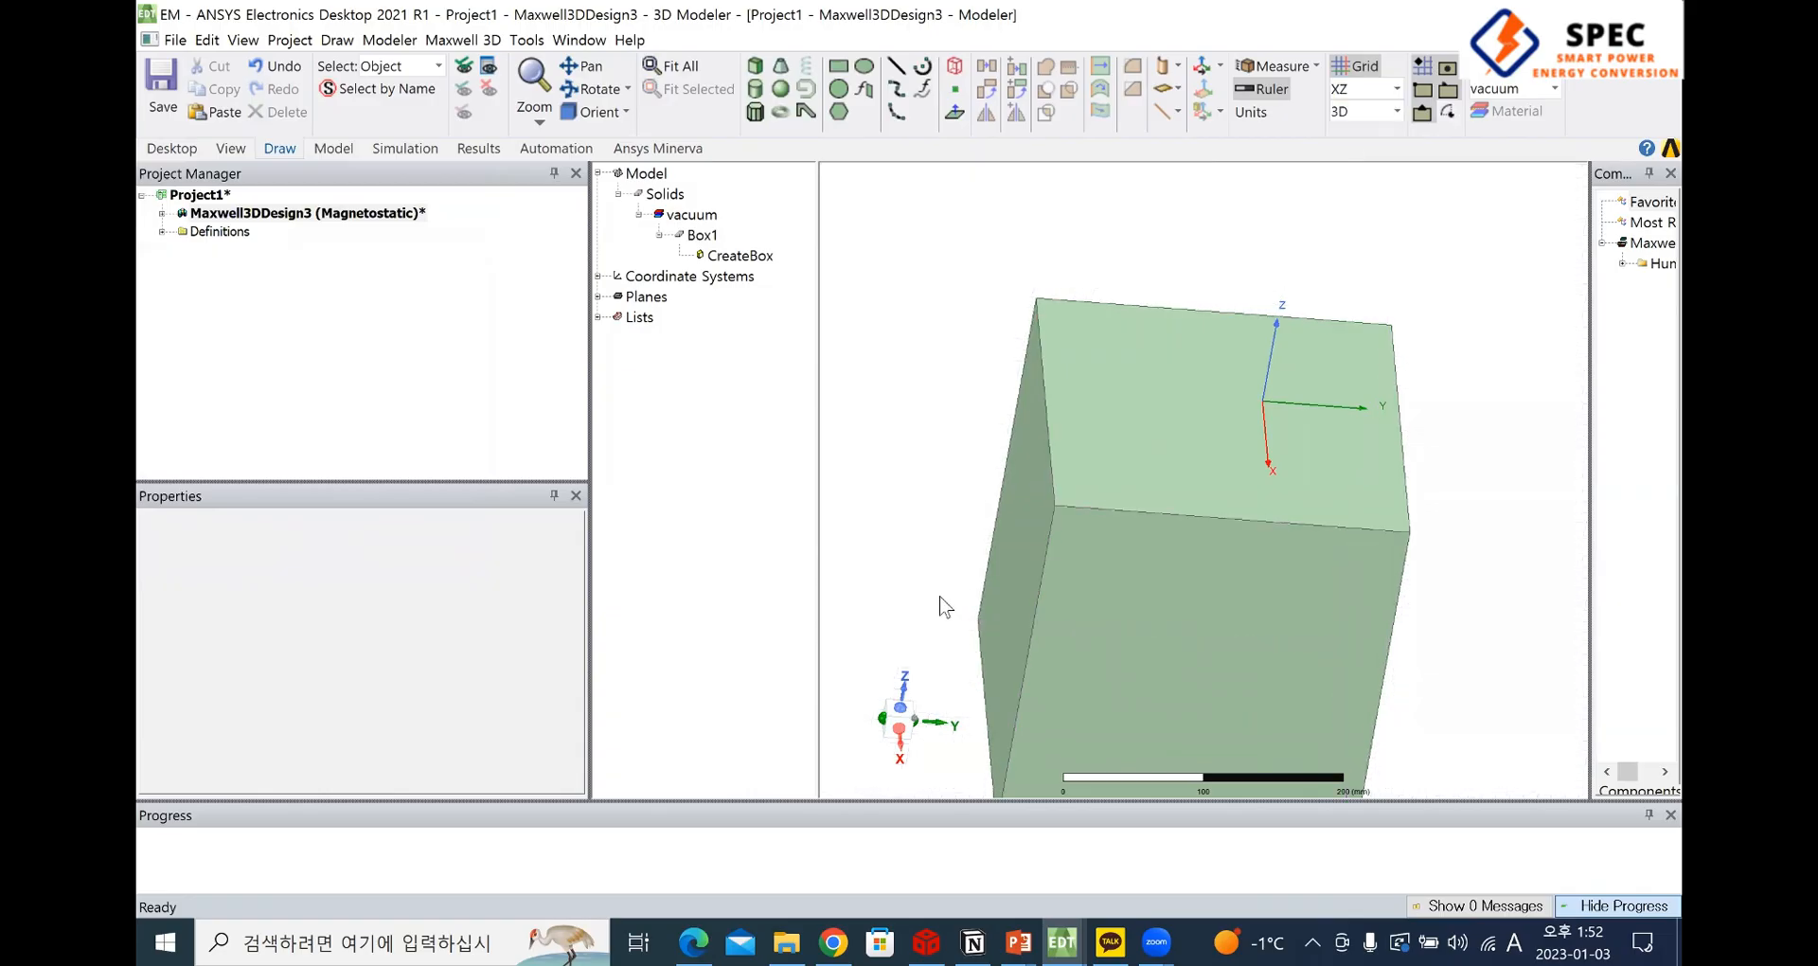
click(755, 65)
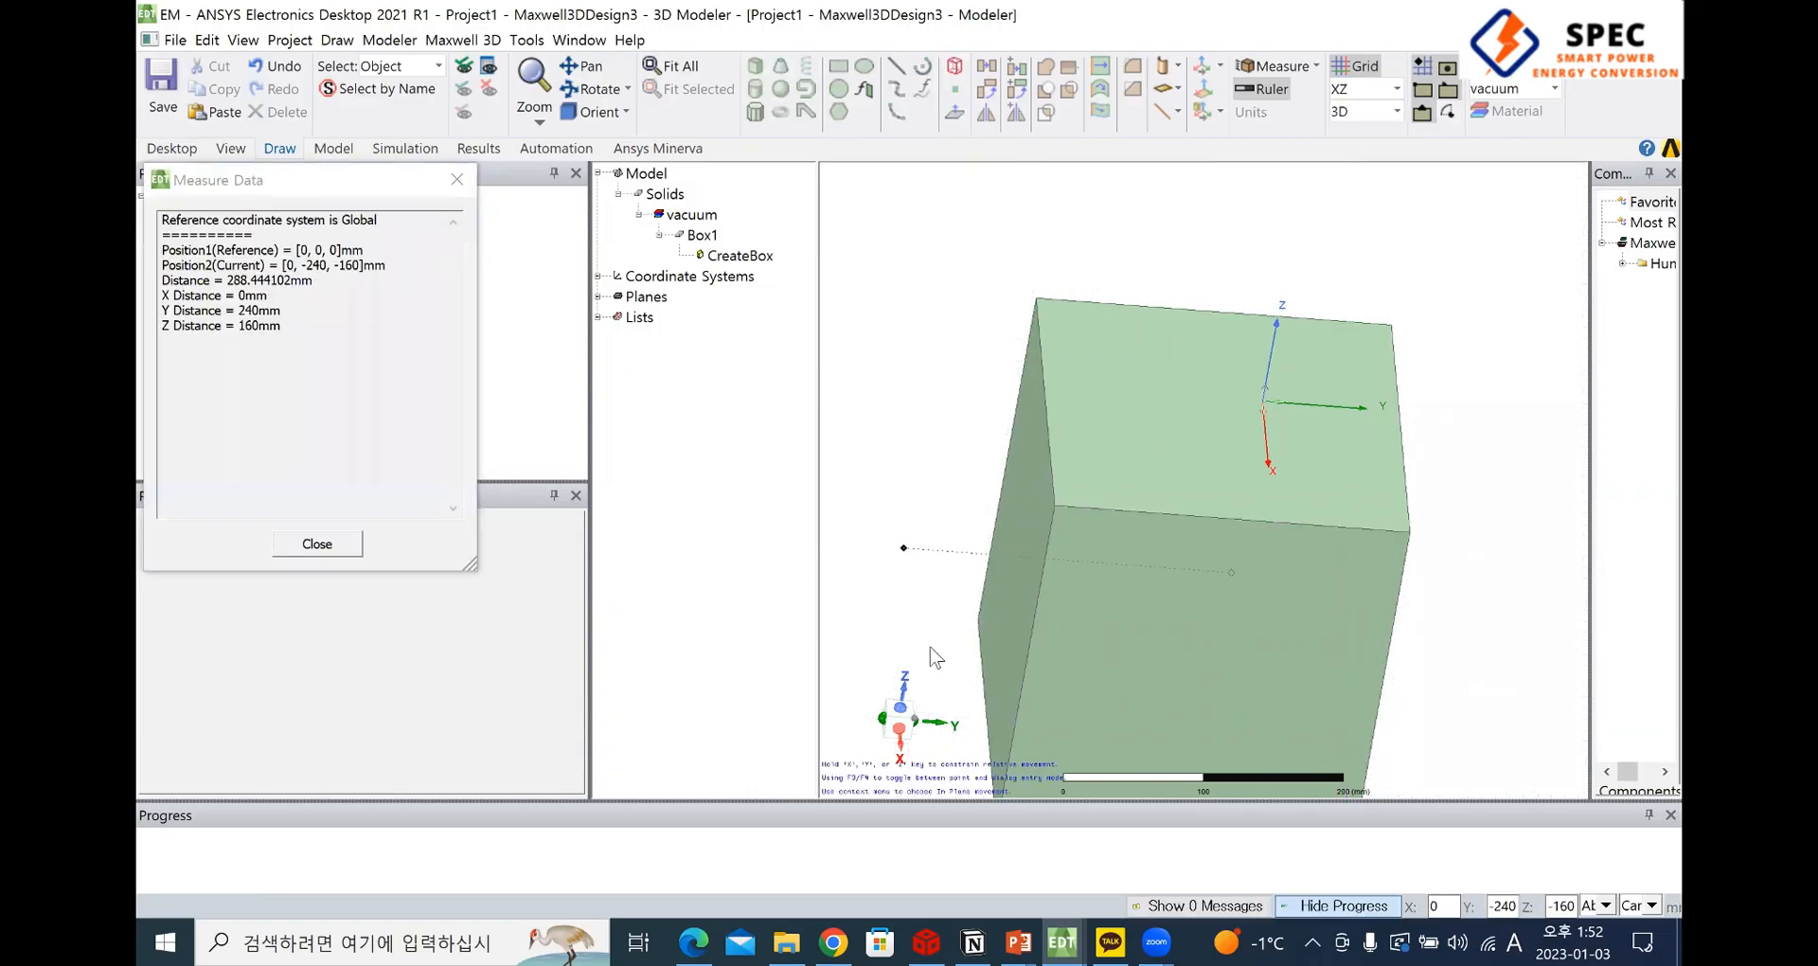
click(929, 649)
click(1166, 621)
click(1524, 650)
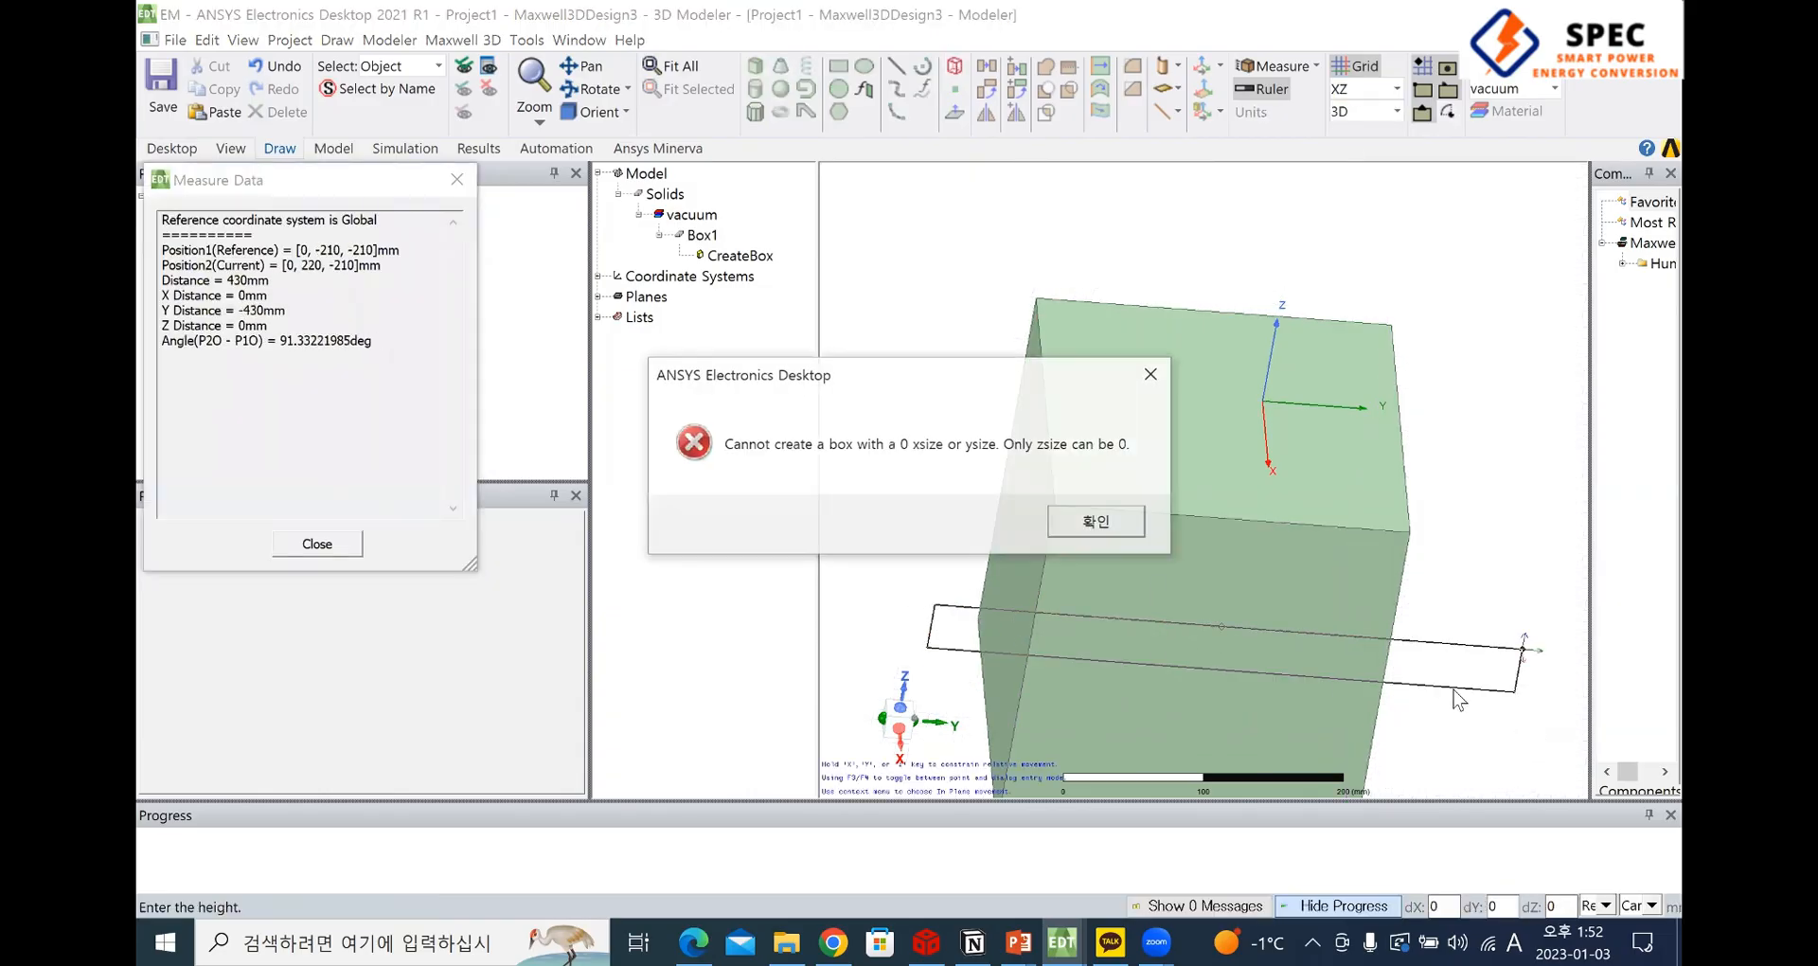
click(1115, 516)
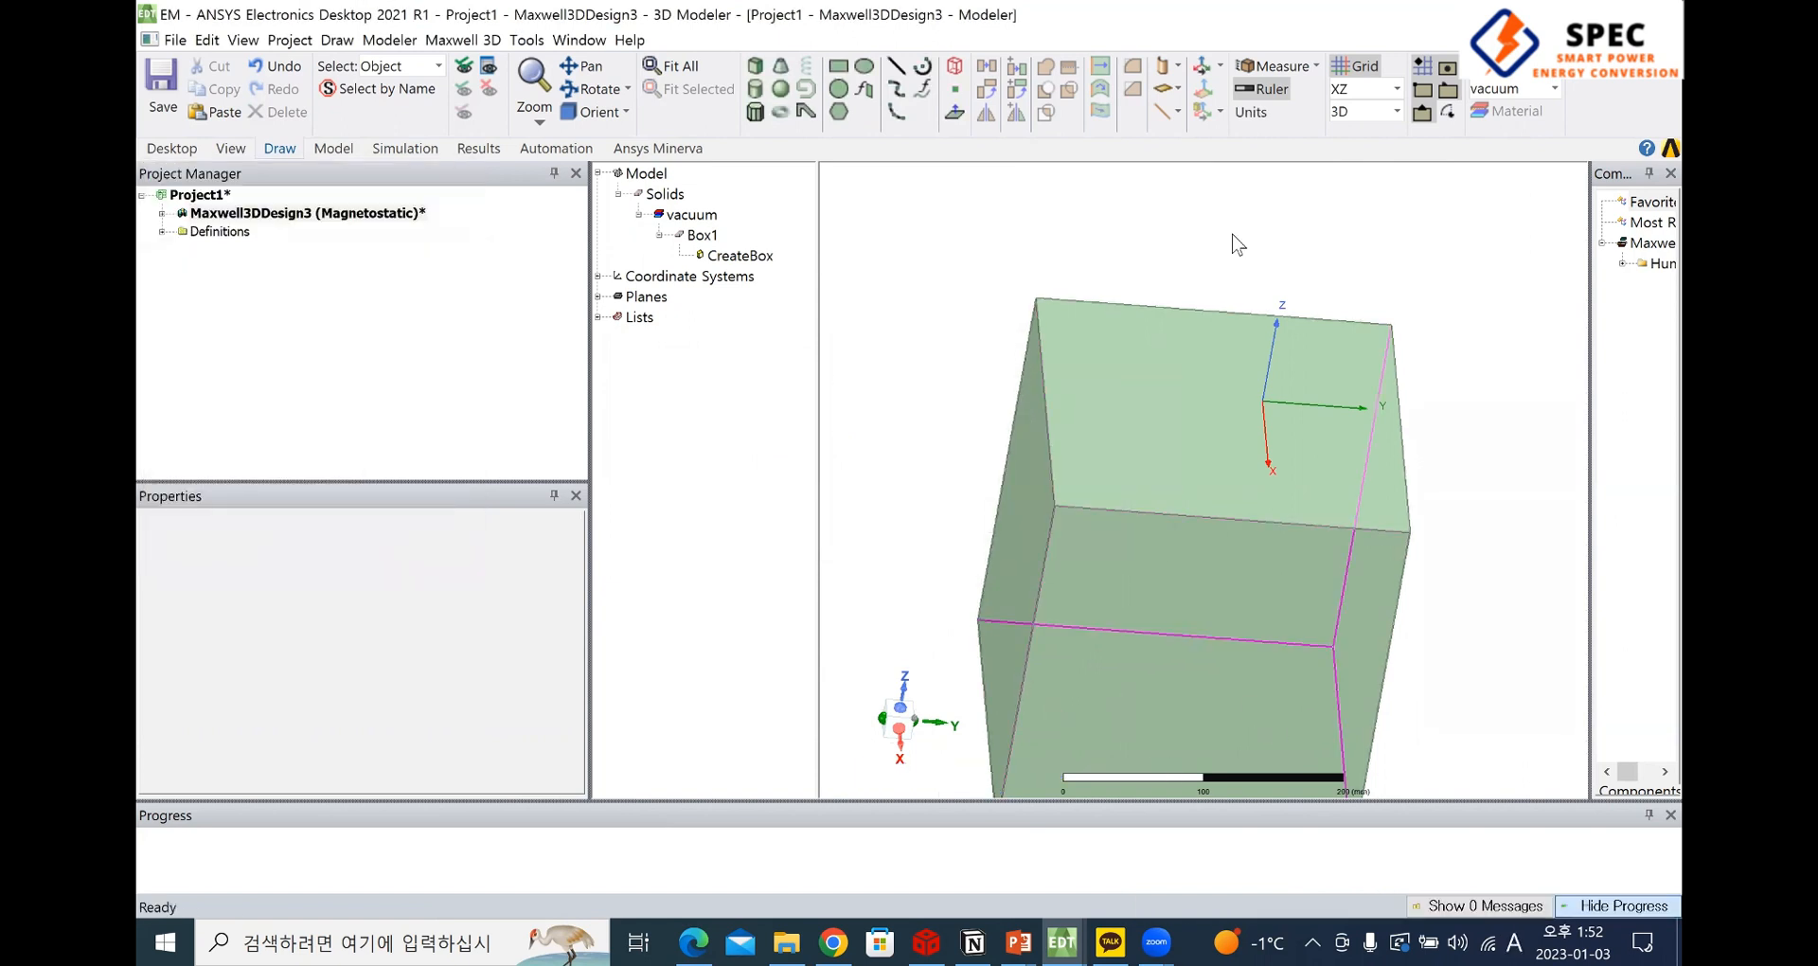
Draw a bar about 50 × 430 × 20 mm along Y on the XZ plane so that it passes through the large box
click(925, 594)
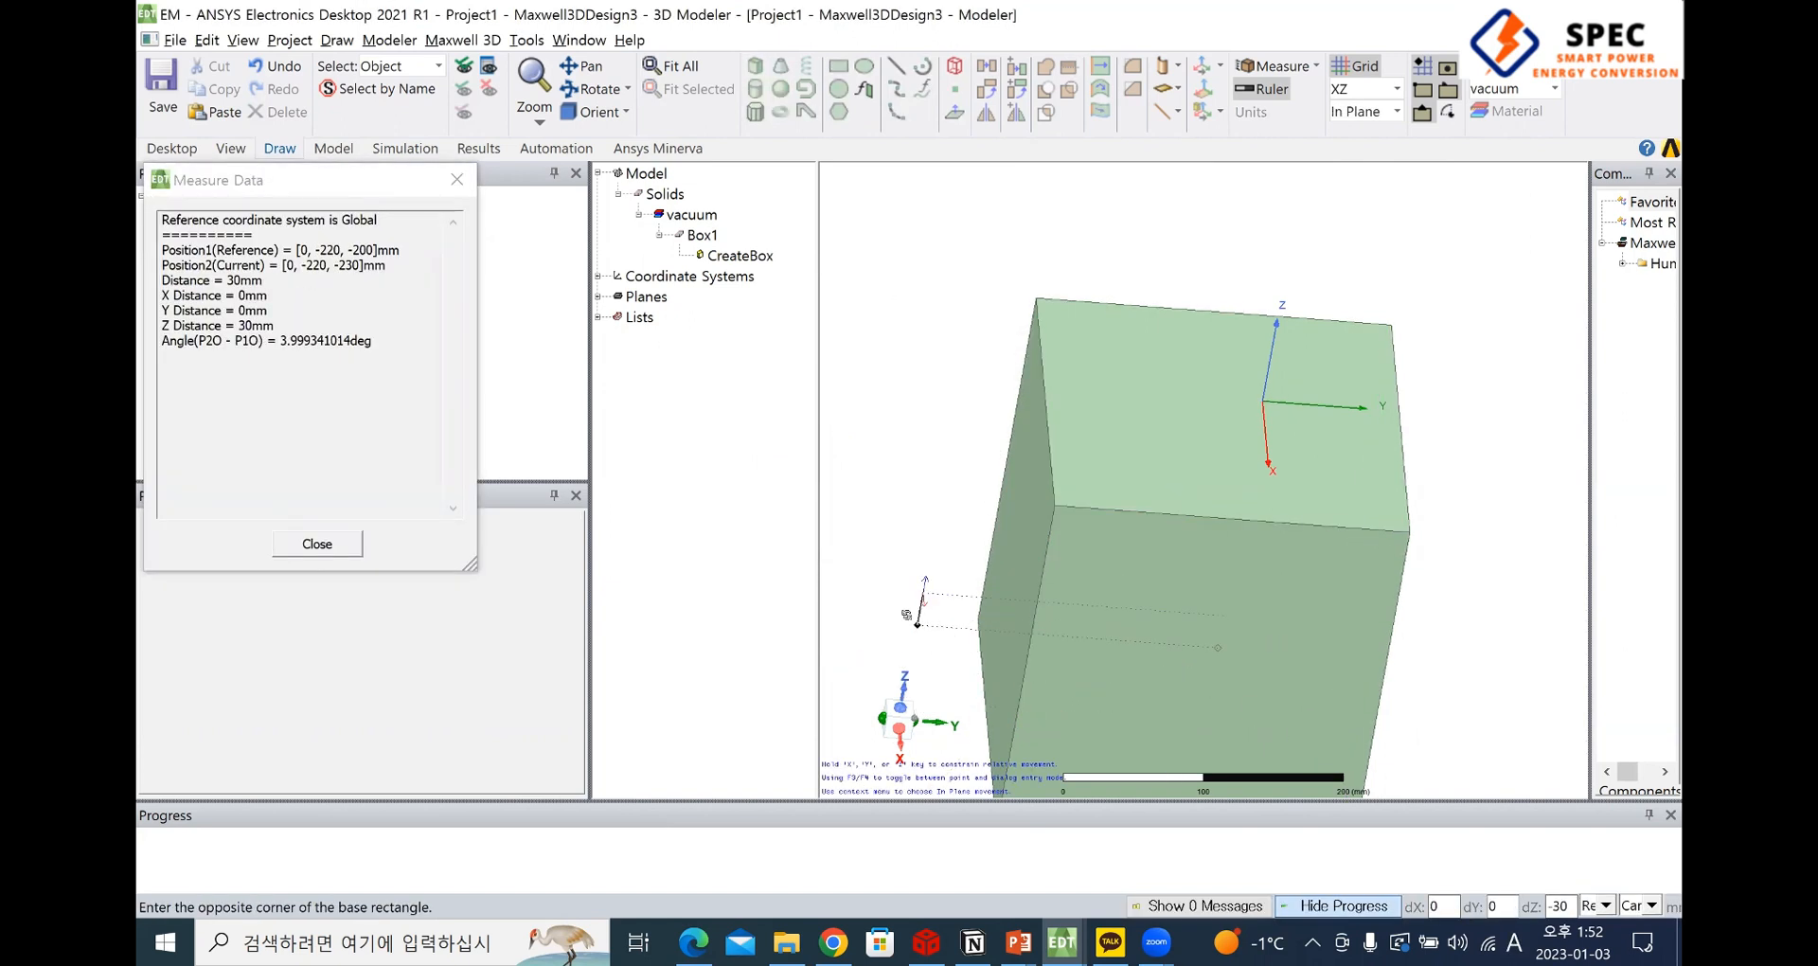
middle_drag(923, 611, 905, 604)
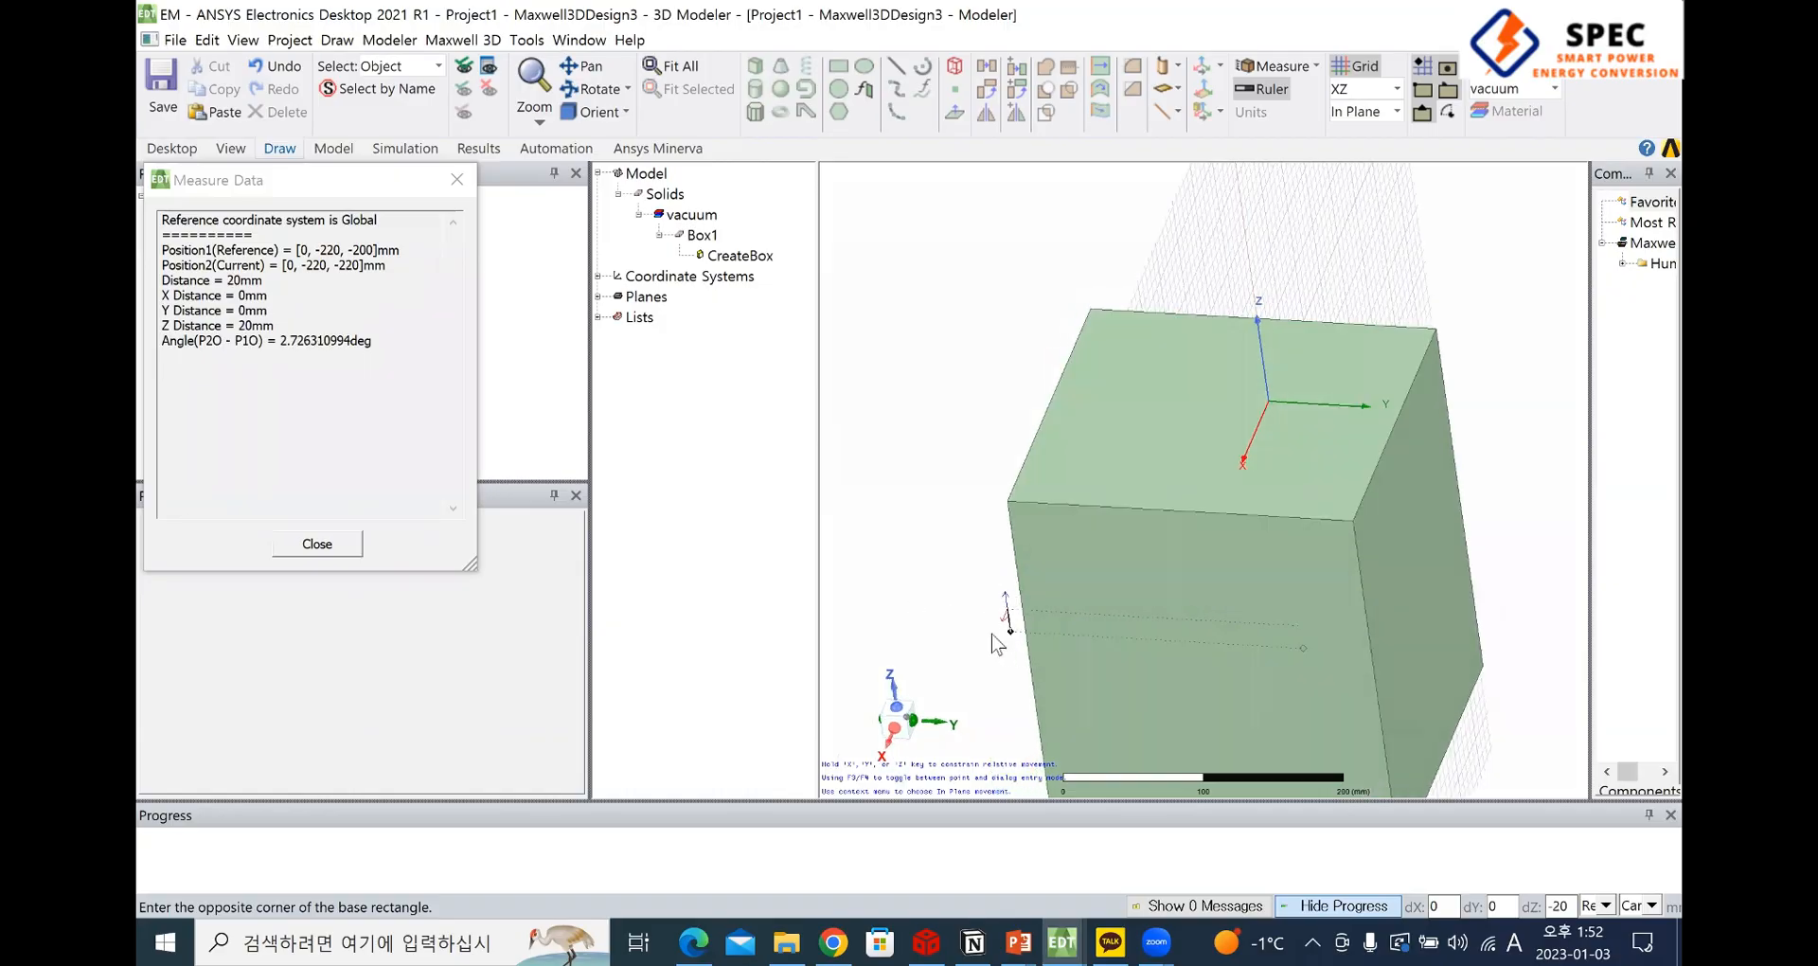
click(1590, 691)
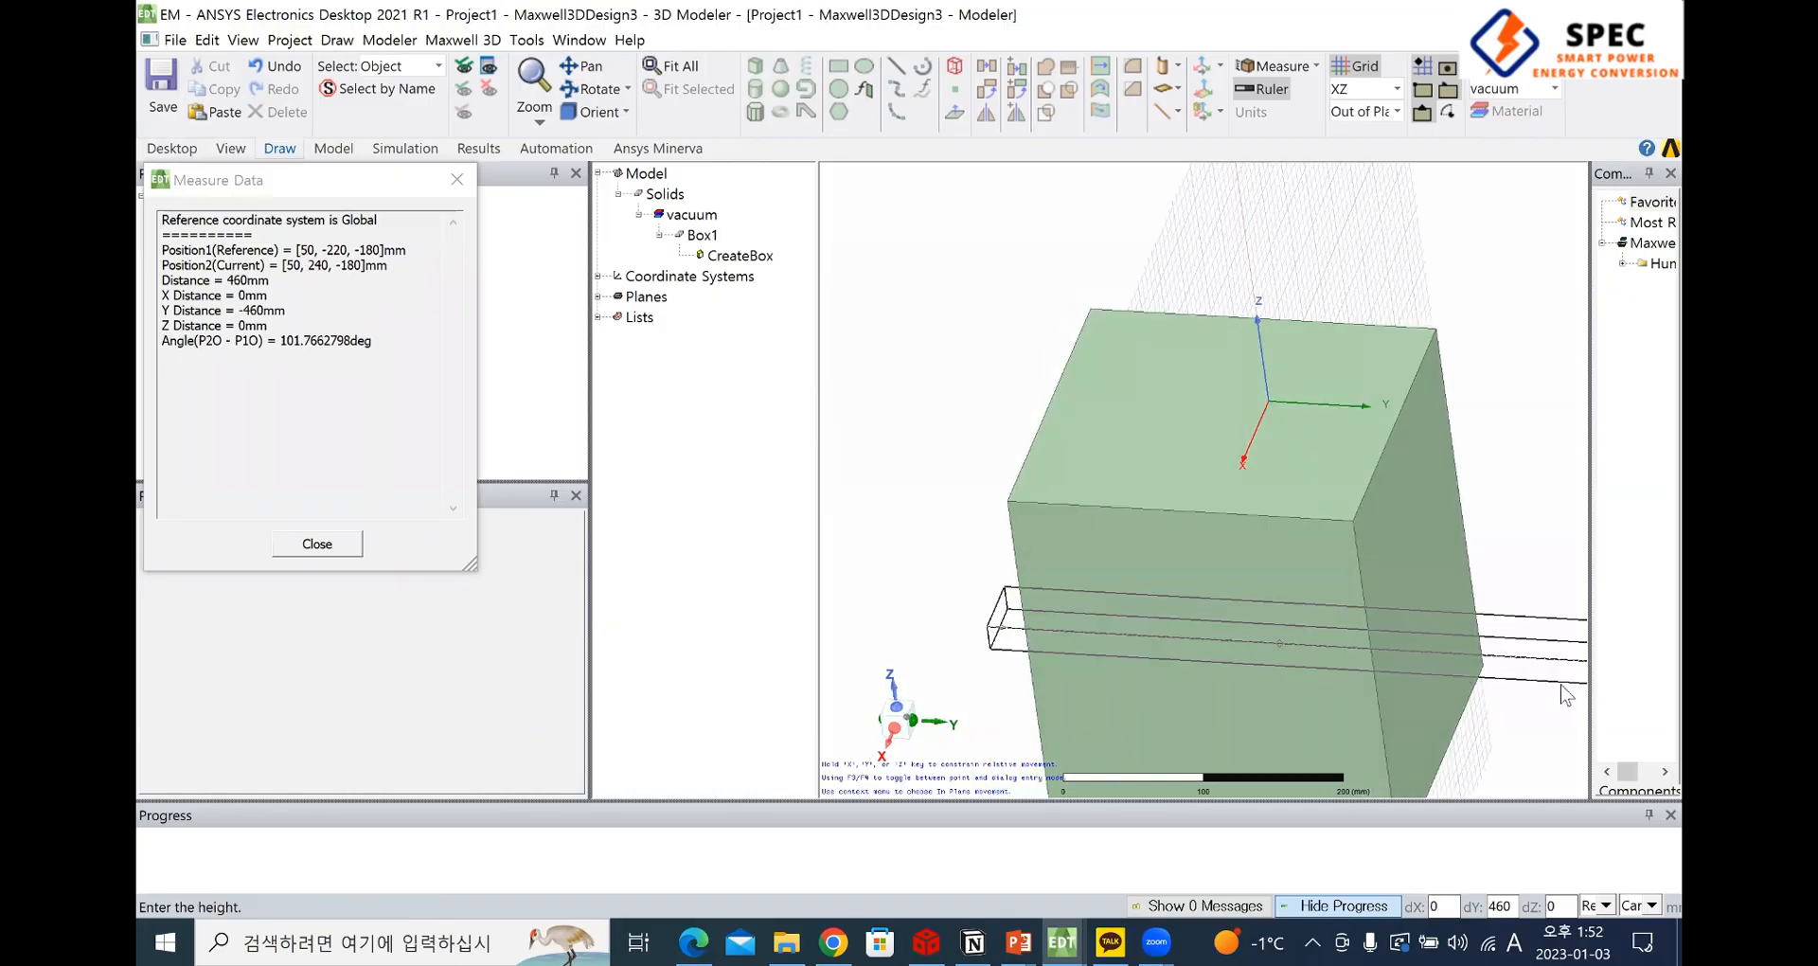
click(1570, 667)
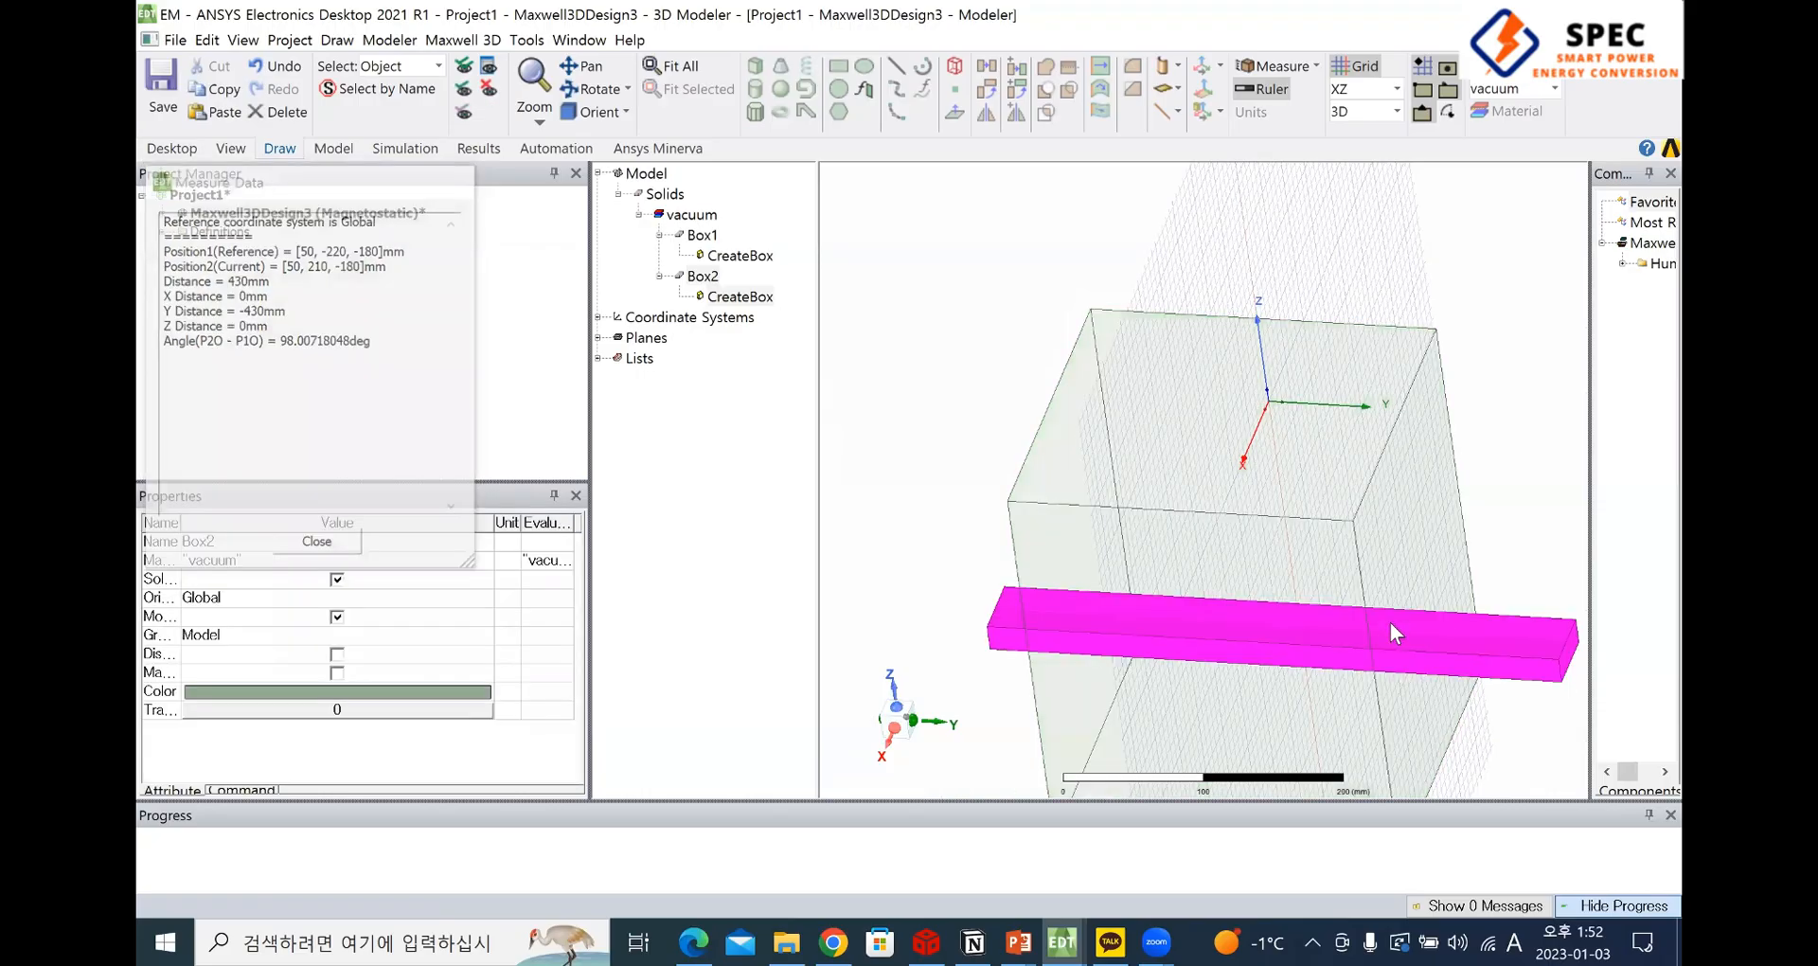
Subtract the crossing bar (Box2) from the large box (Box1) without cloning the tool object
middle_drag(1499, 701, 1138, 511)
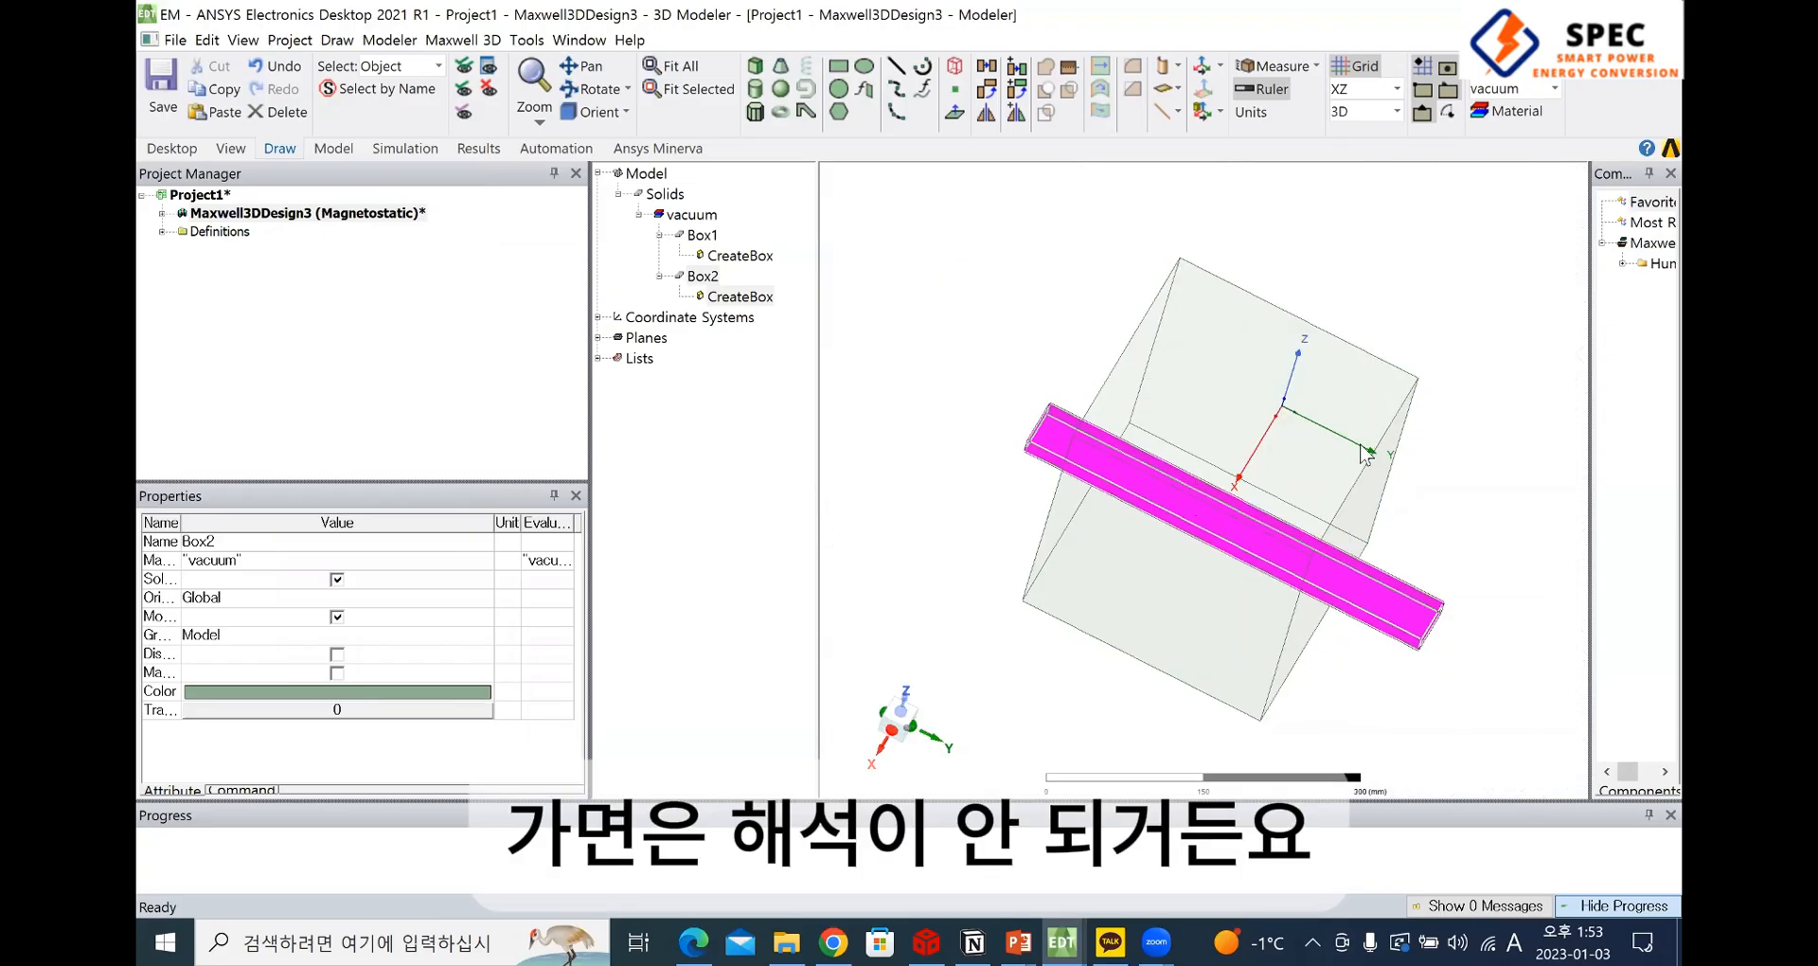
click(1189, 357)
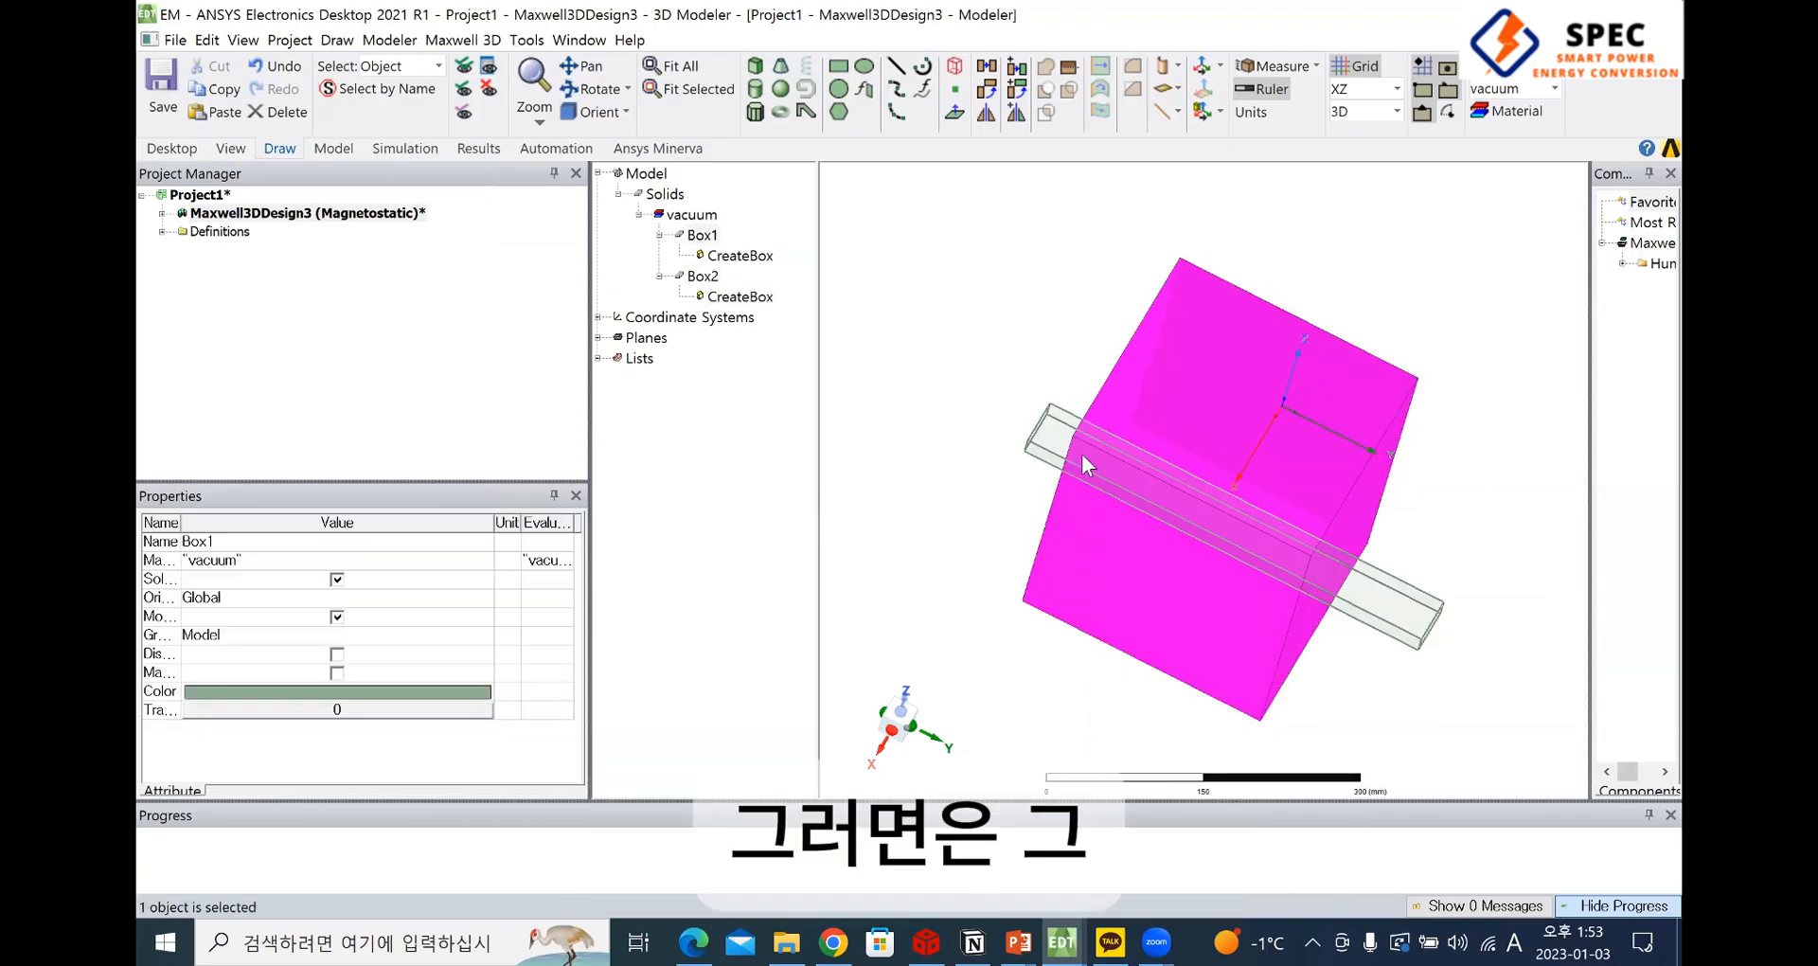
ctrl+click(1049, 435)
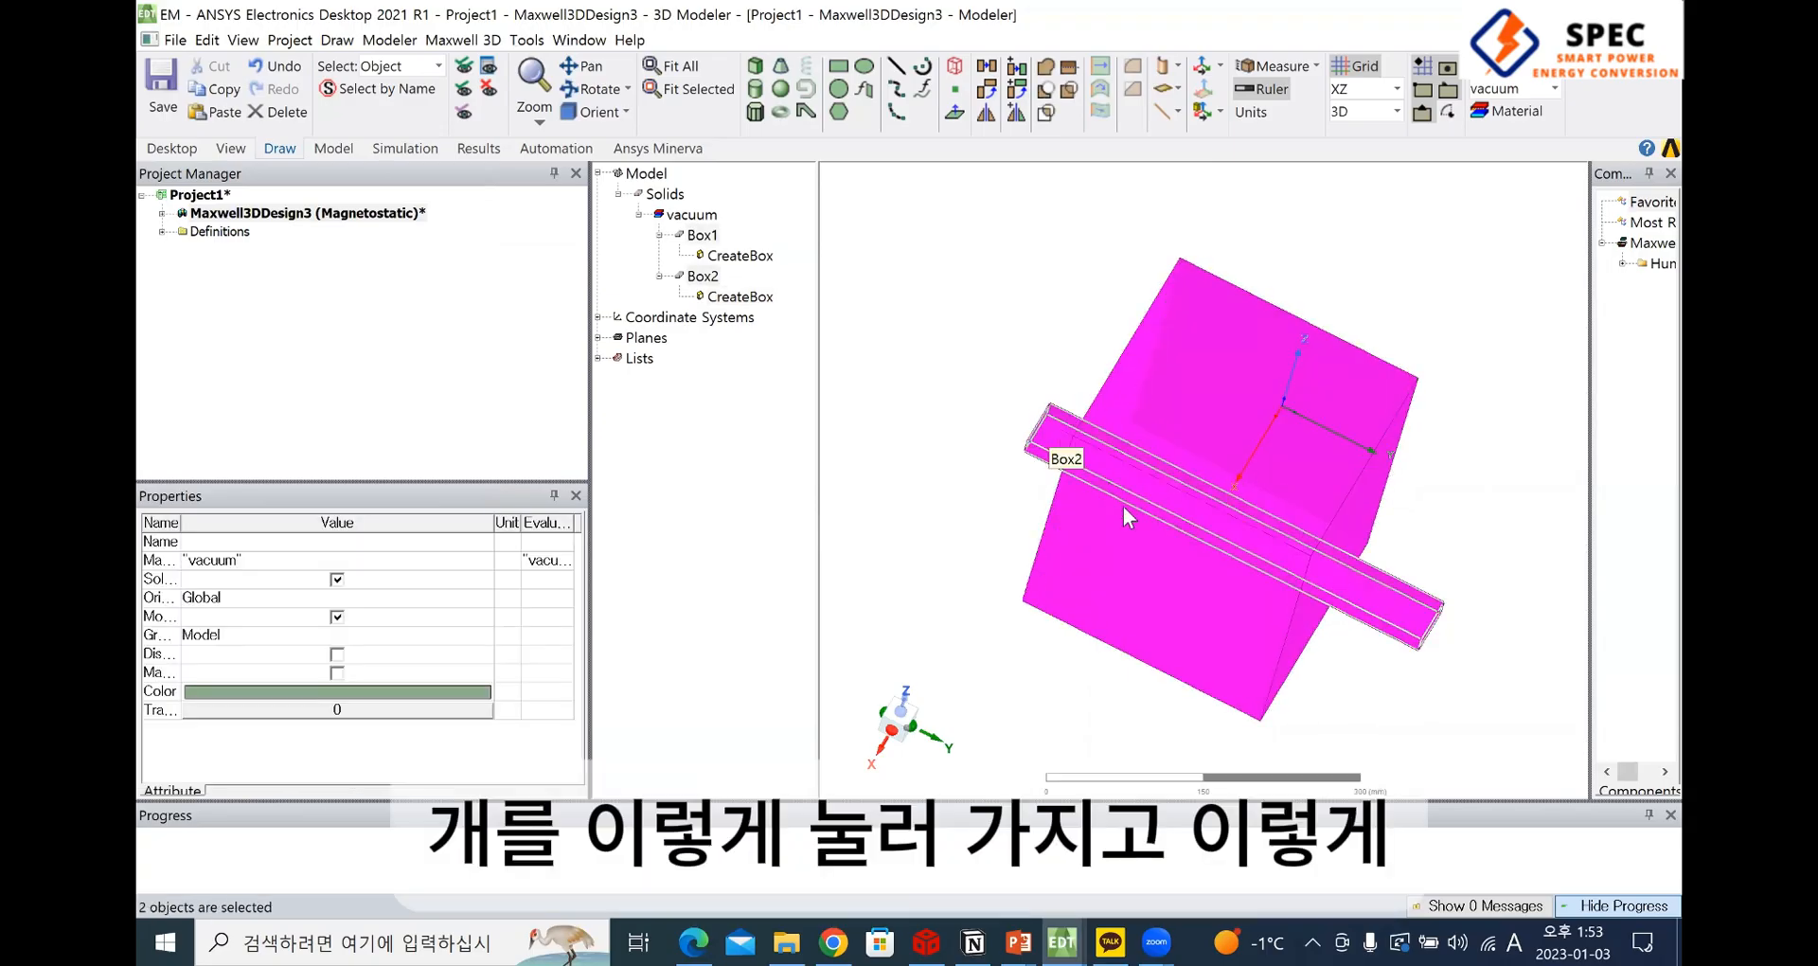
right_click(1200, 376)
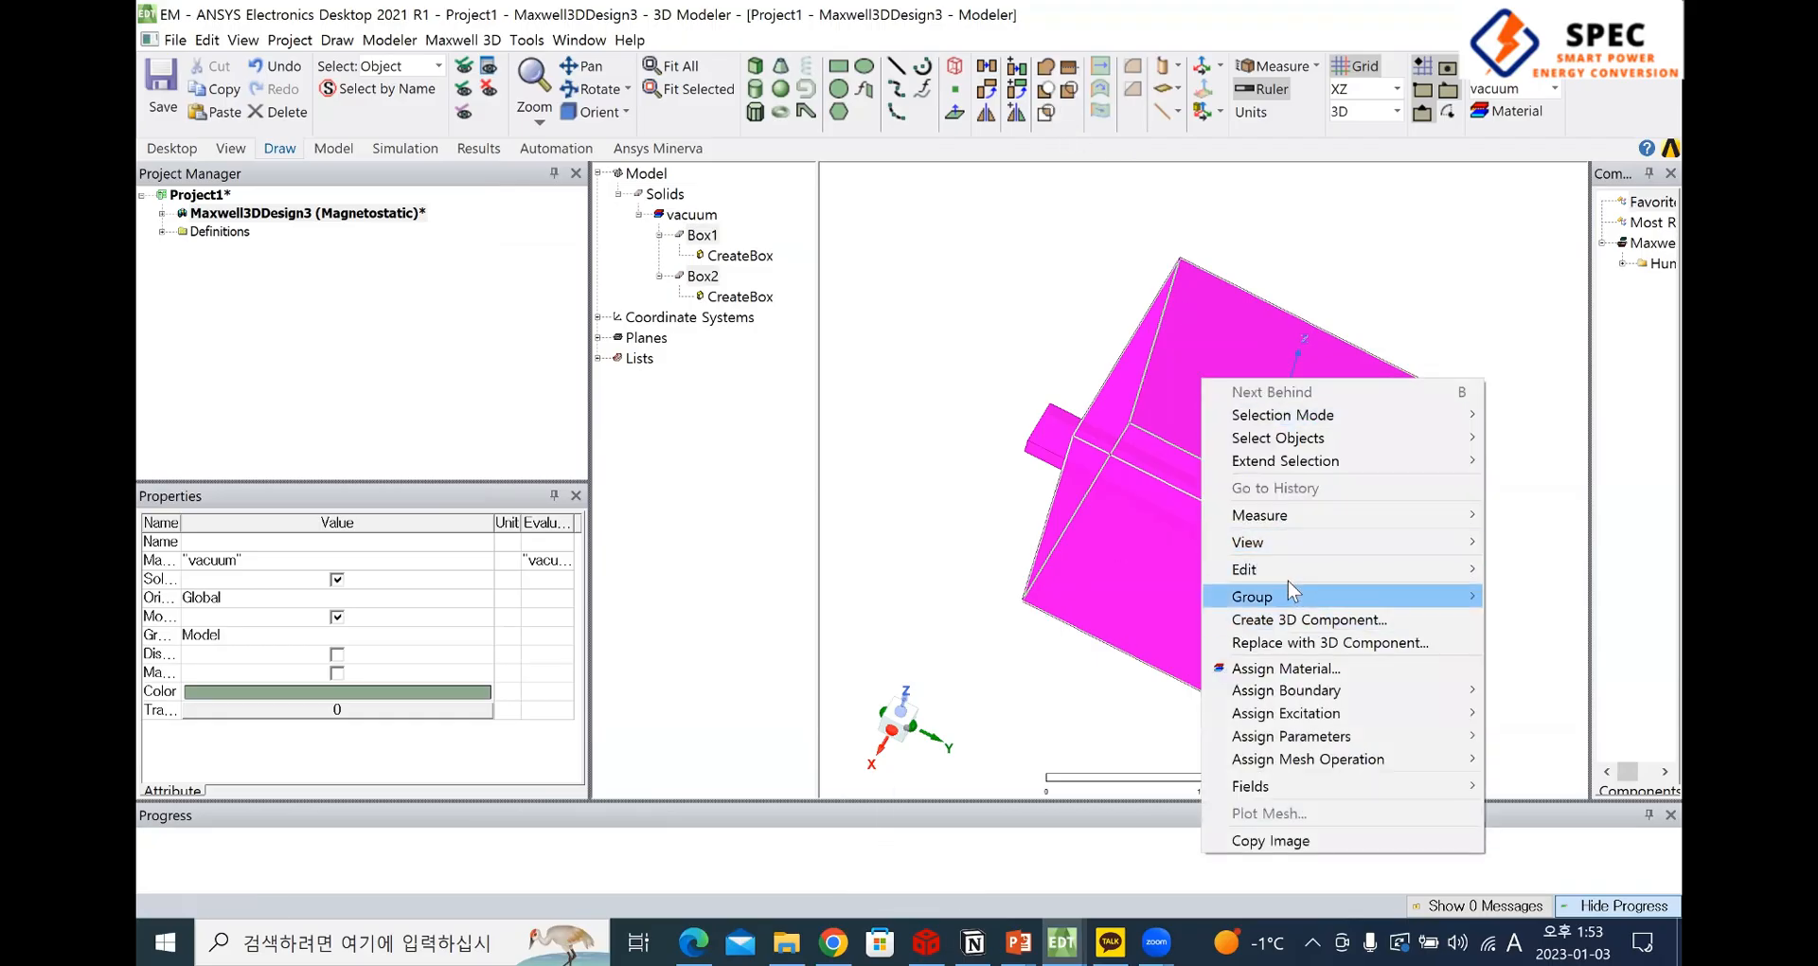
mouse_move(1242, 572)
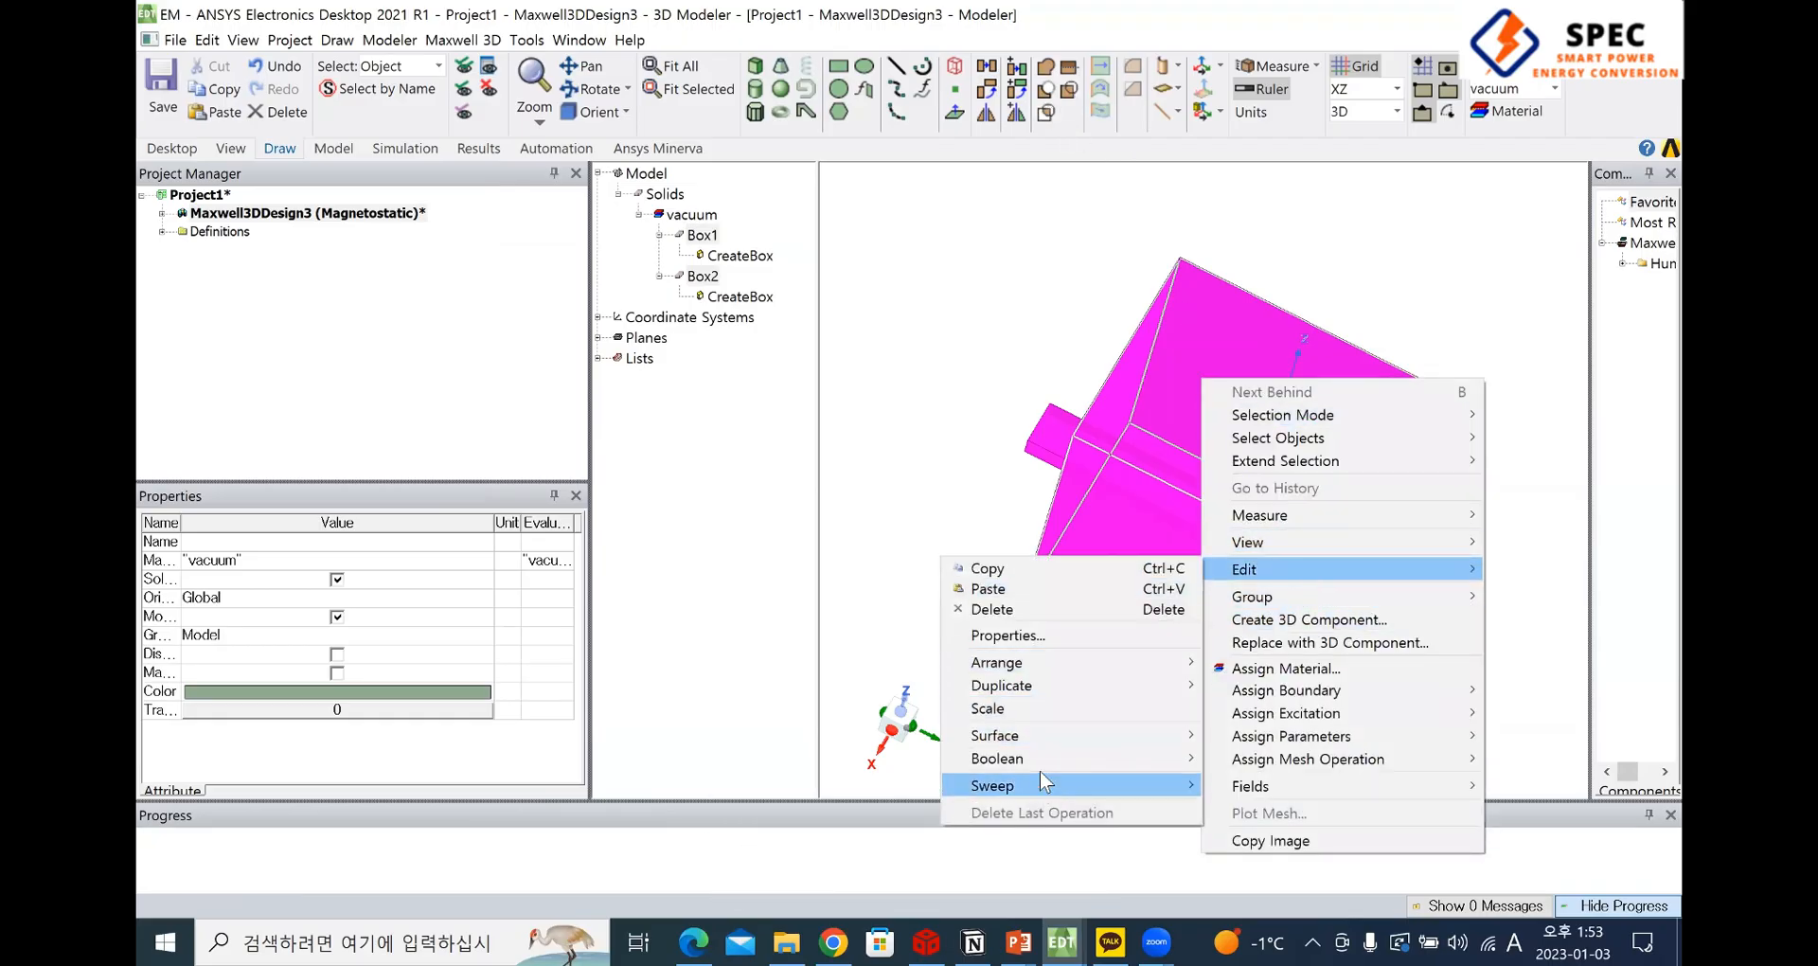
mouse_move(1049, 769)
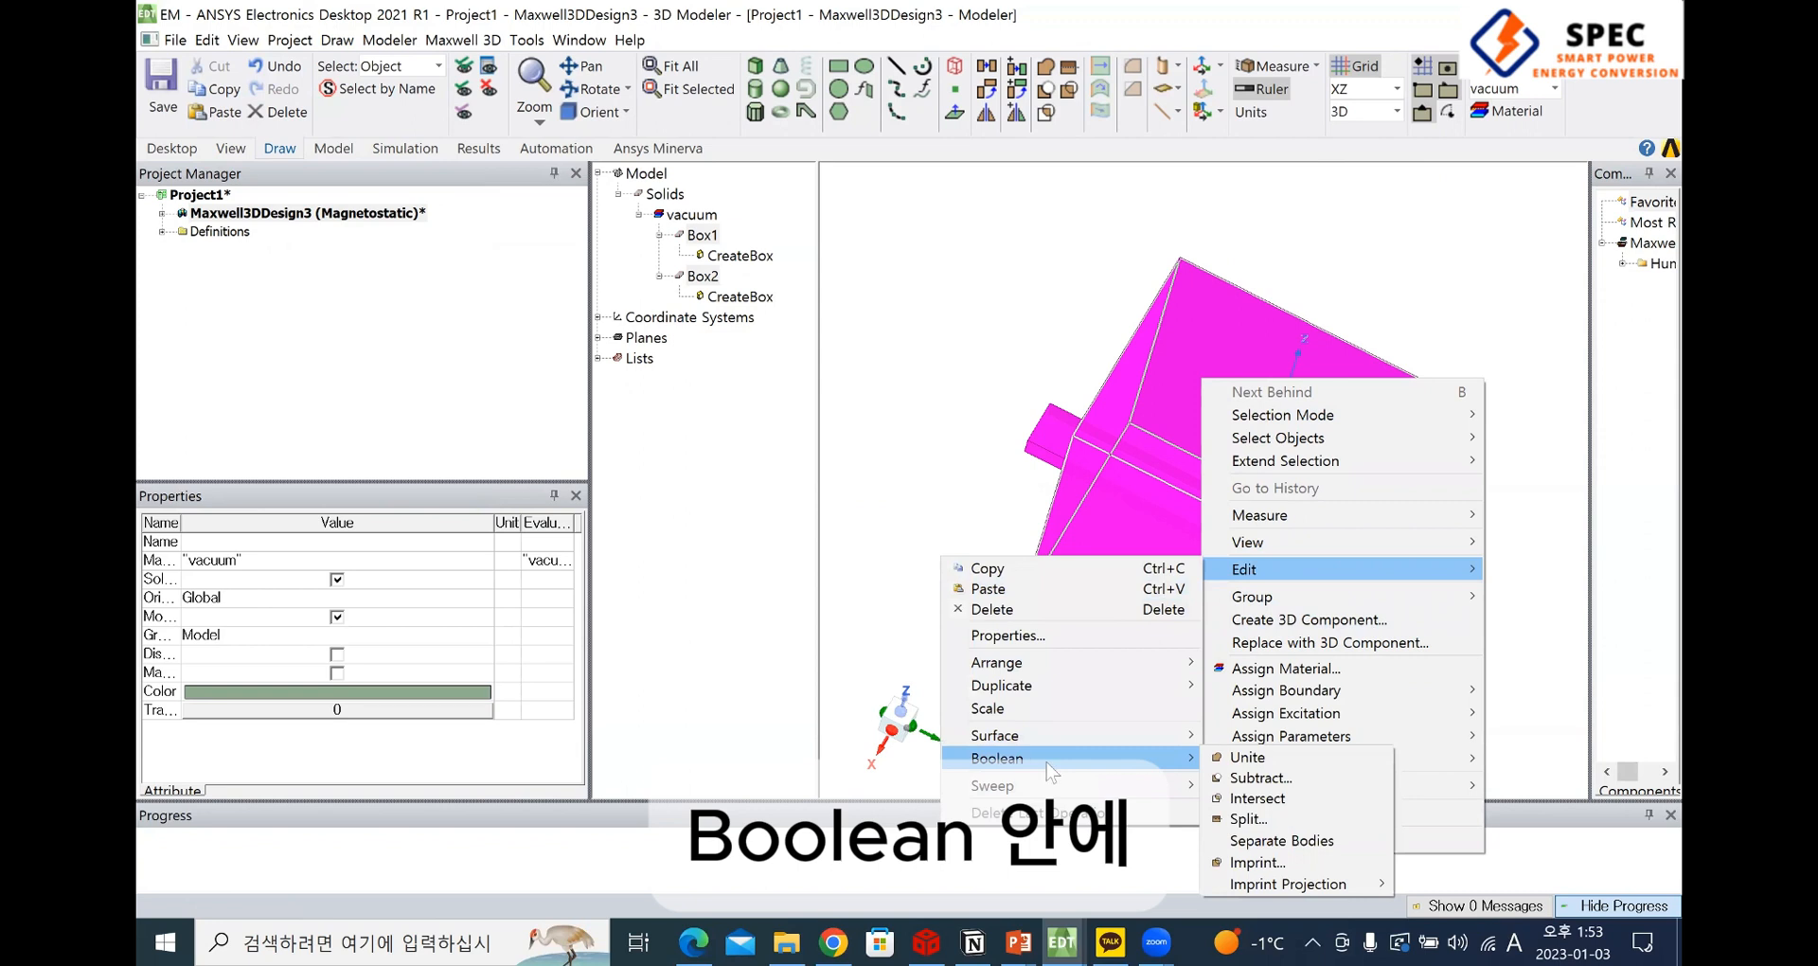
click(1246, 779)
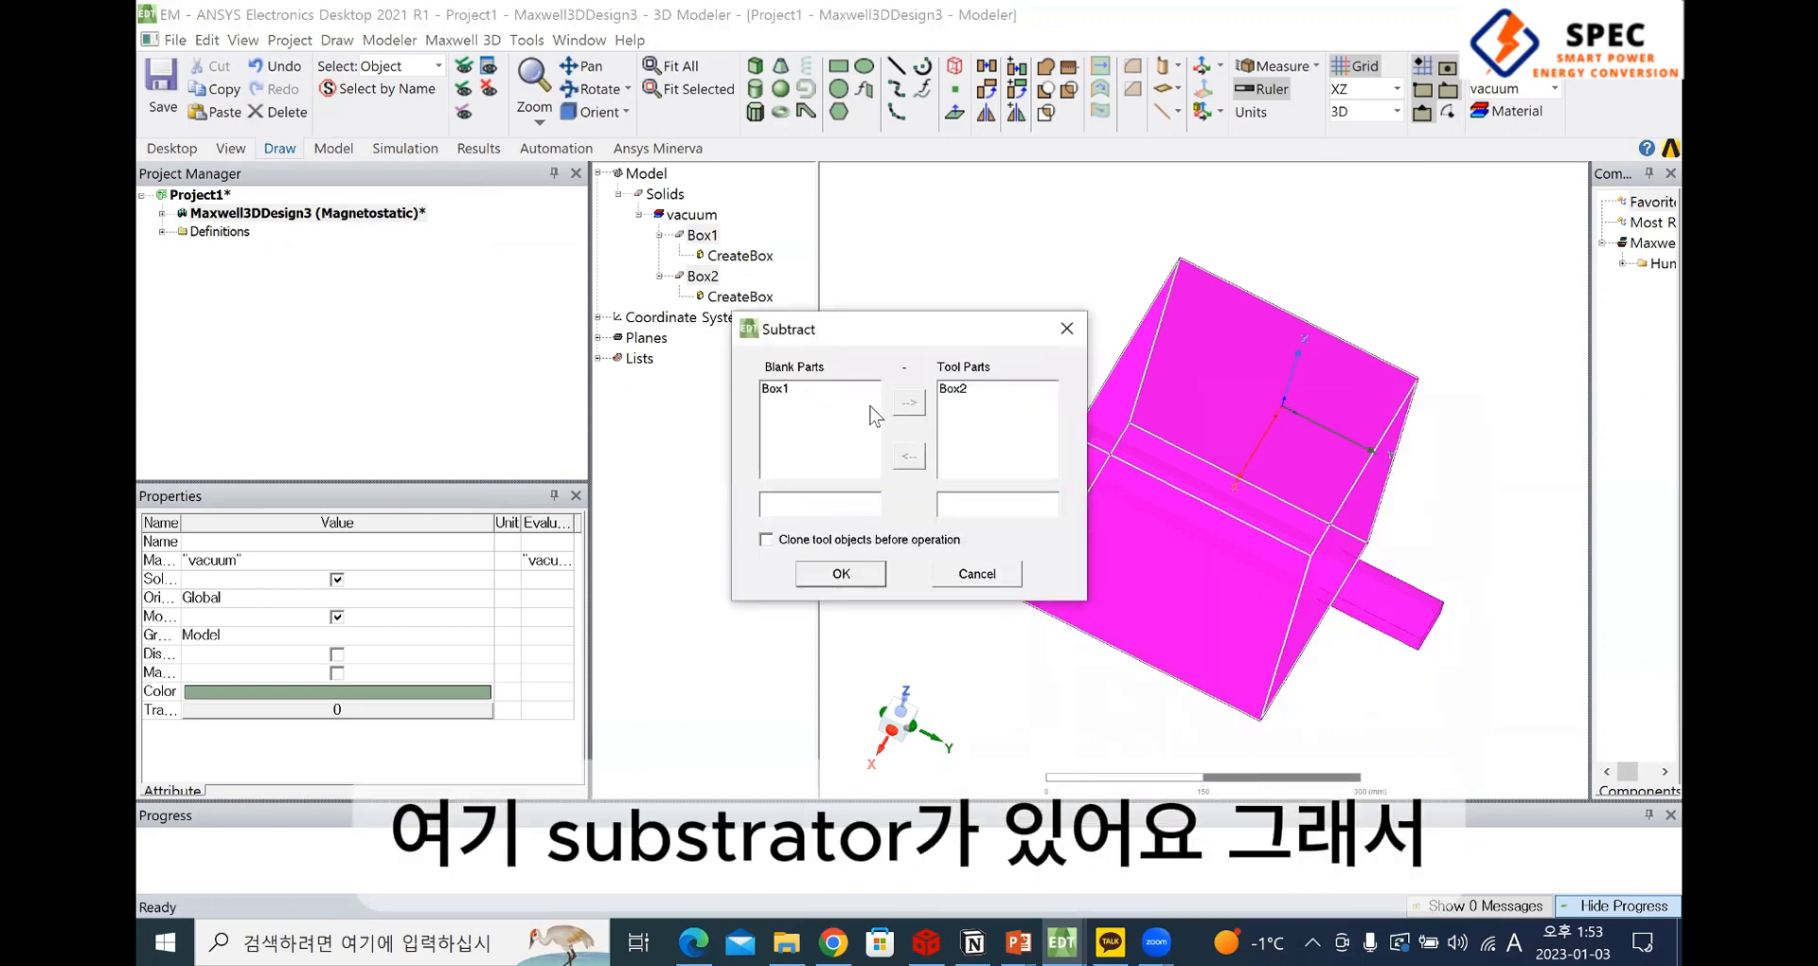
click(840, 573)
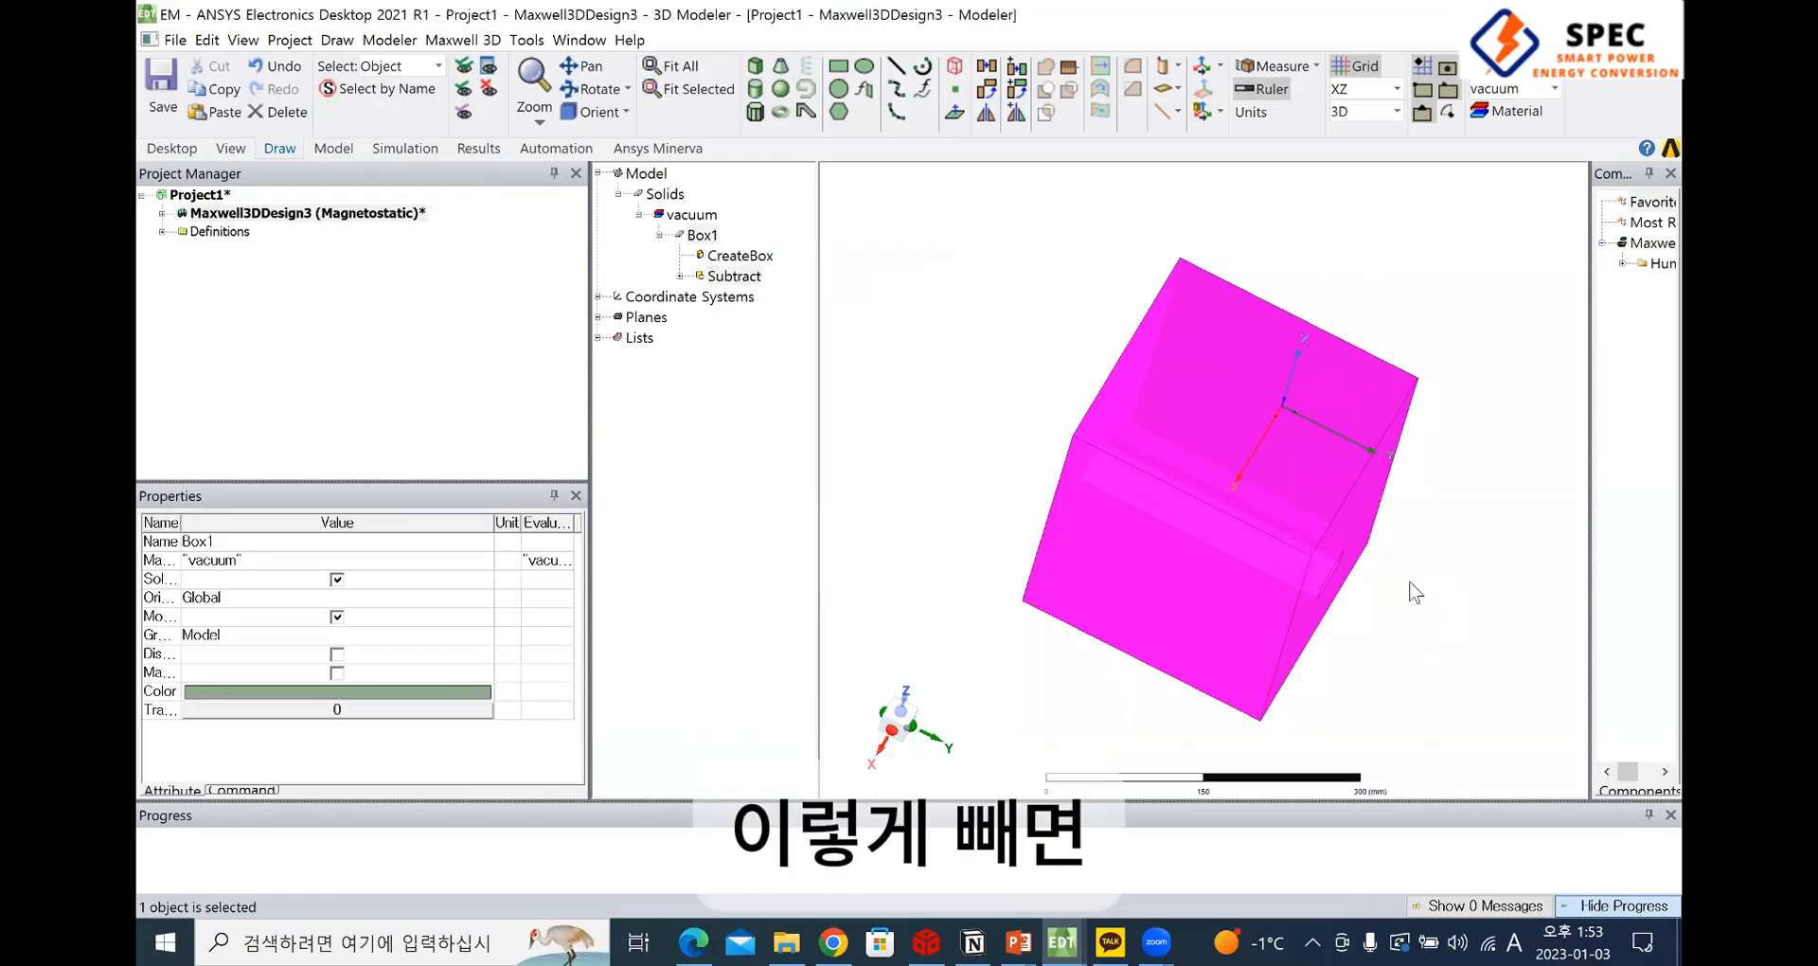
Inspect the opening cut through the large box and undo the subtraction
alt+drag(1364, 580, 1298, 495)
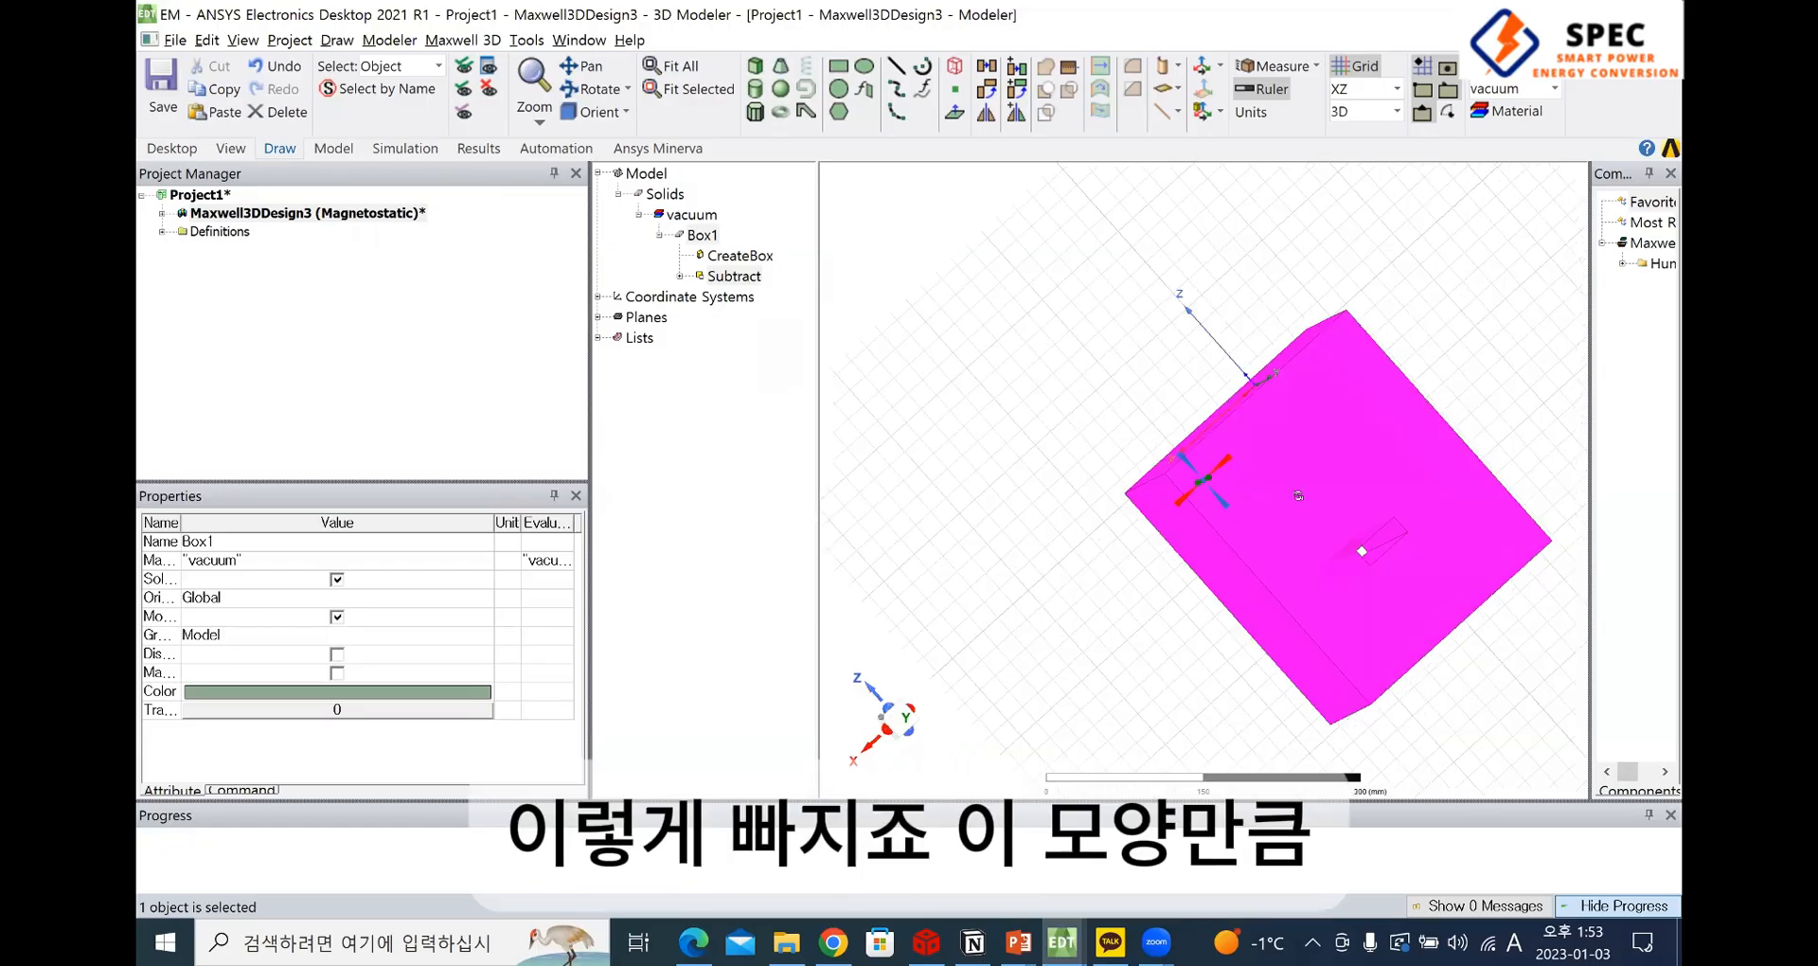
alt+drag(1408, 546, 1294, 485)
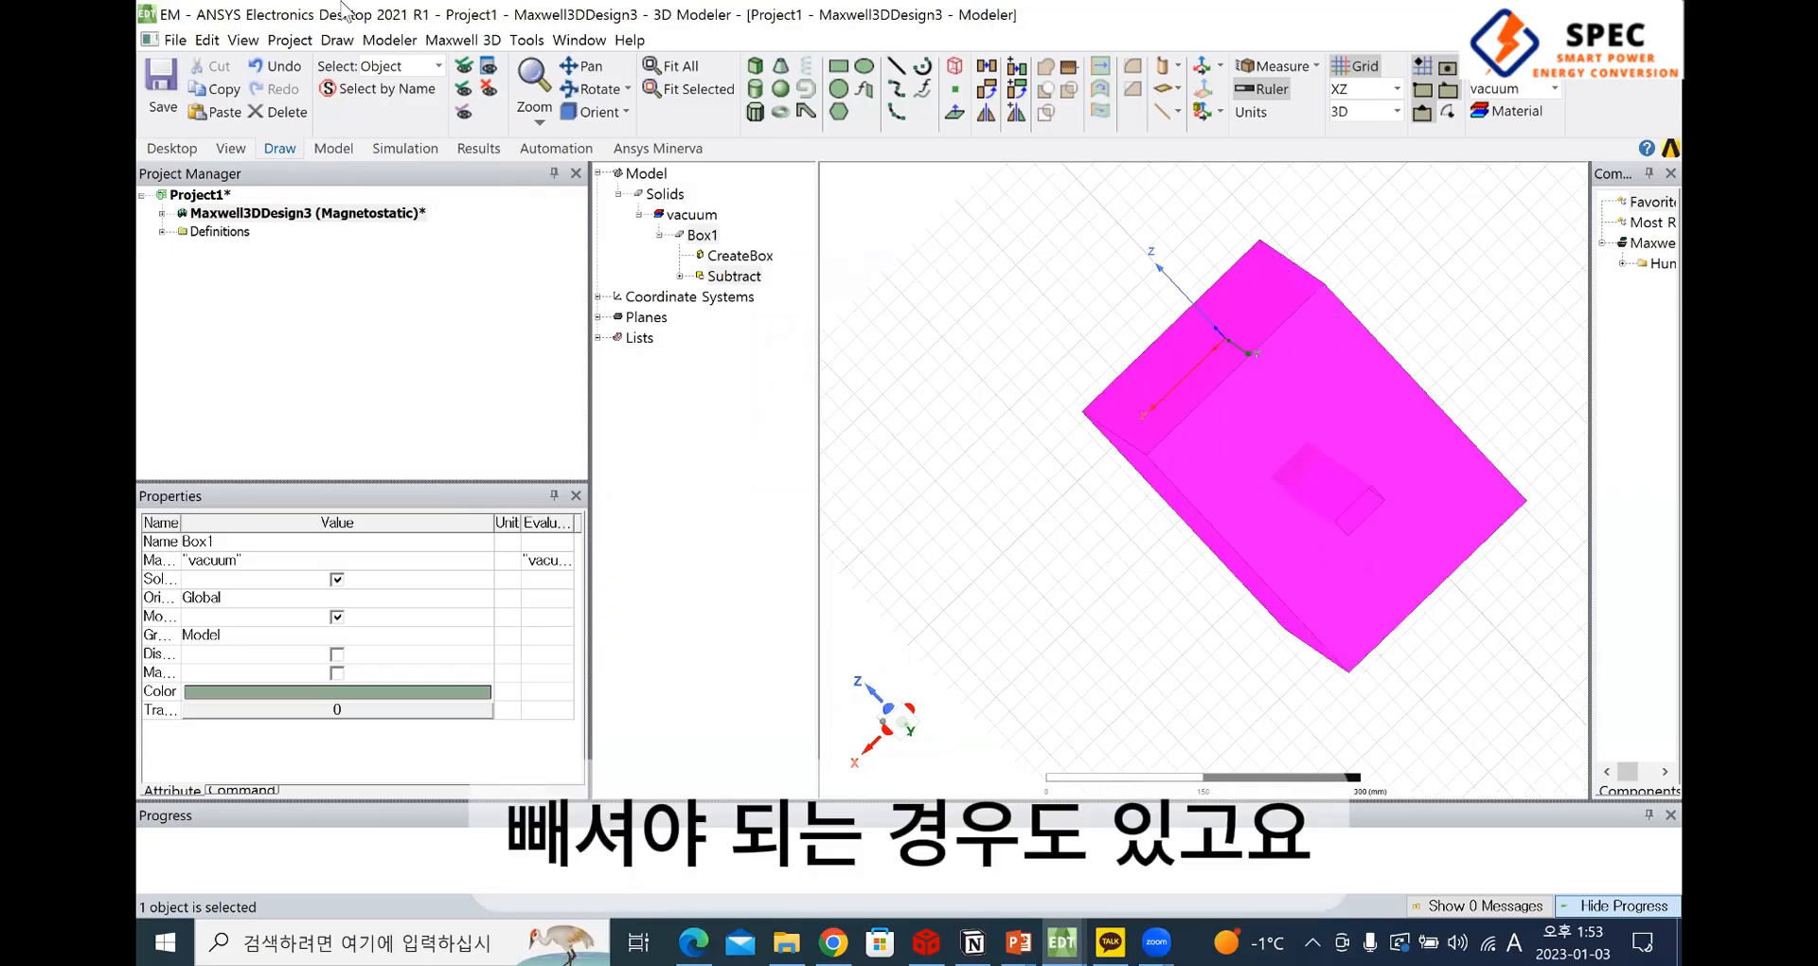
key(ctrl+z)
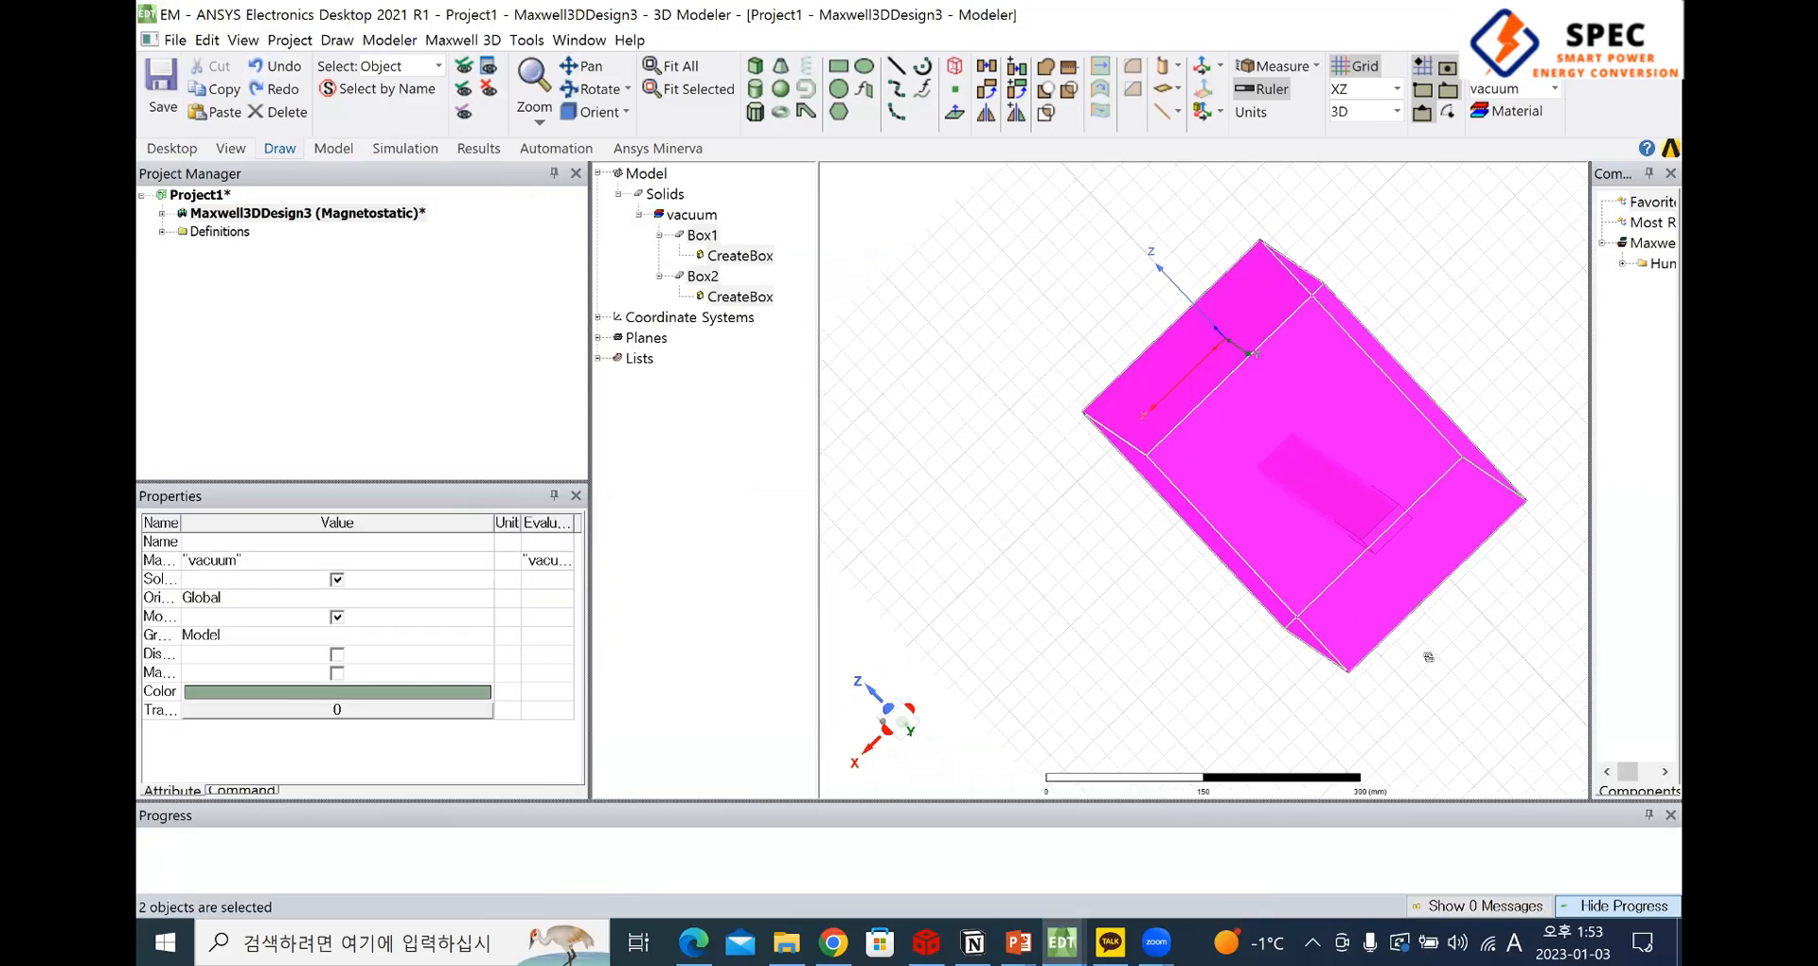
Subtract the large box (Box1) from the bar (Box2), cloning the tool object before the operation
mouse_move(1514, 663)
alt+mouse_down()
mouse_move(1491, 622)
mouse_move(1270, 537)
mouse_move(1351, 544)
mouse_move(1132, 470)
alt+mouse_up()
click(1341, 539)
click(1132, 469)
click(1378, 589)
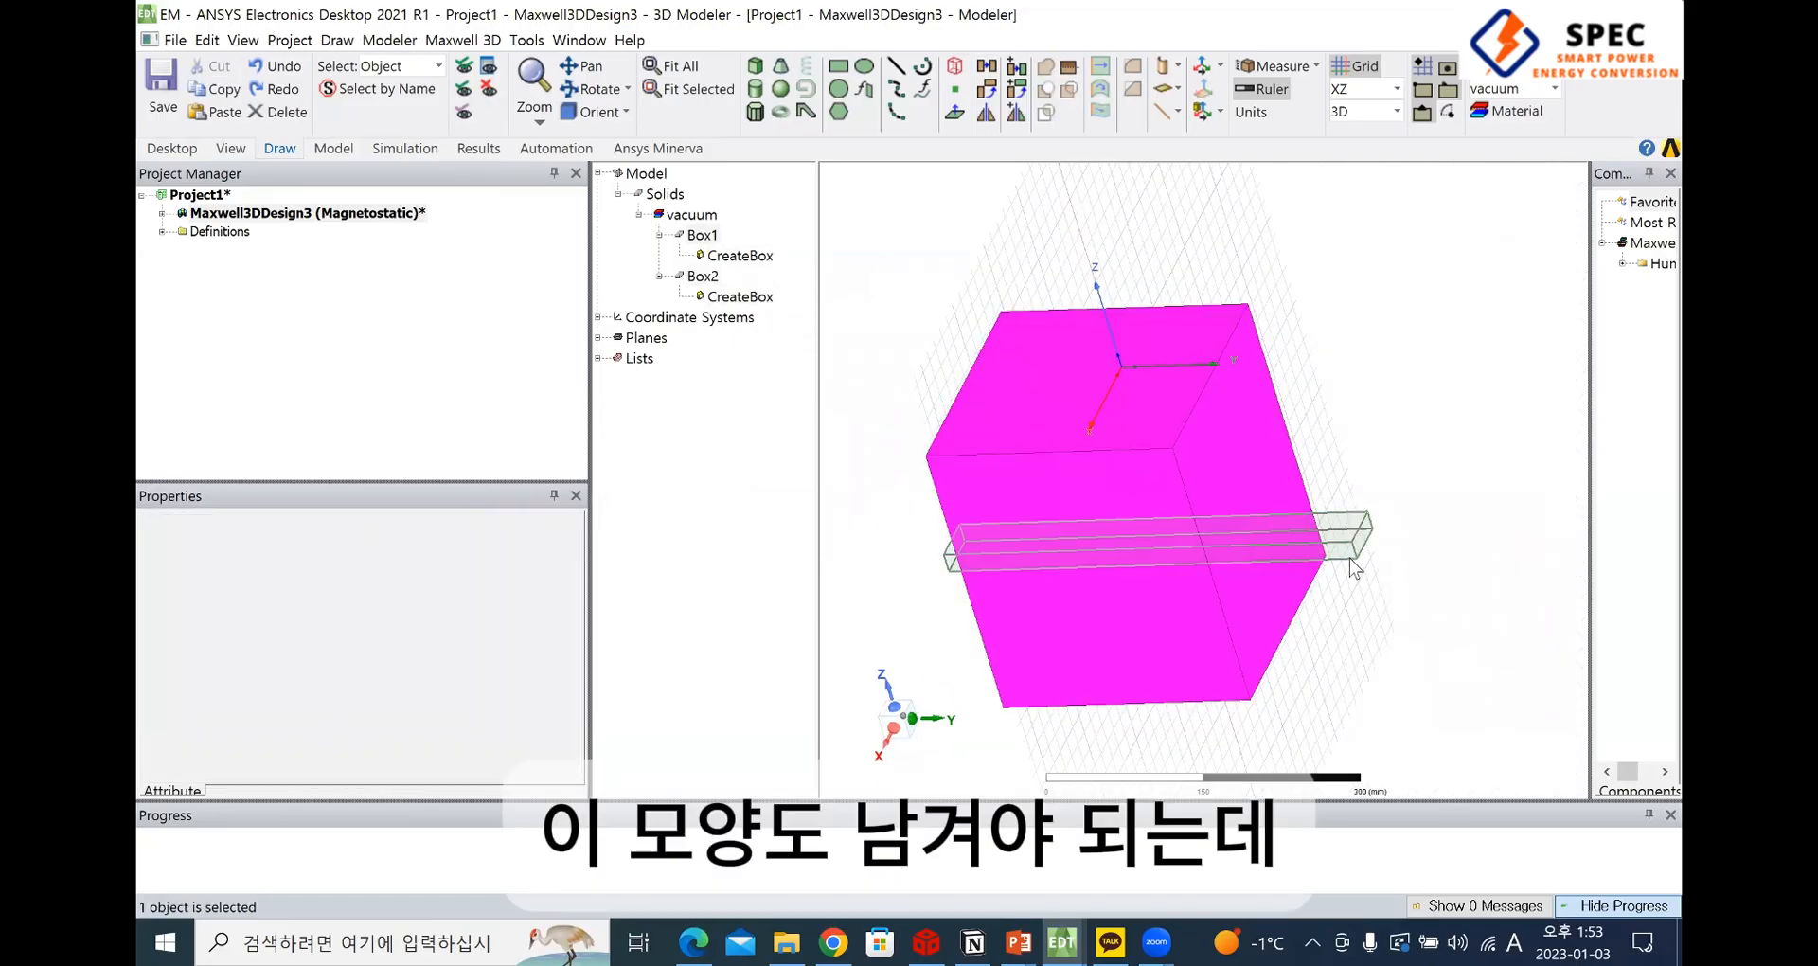
click(1128, 453)
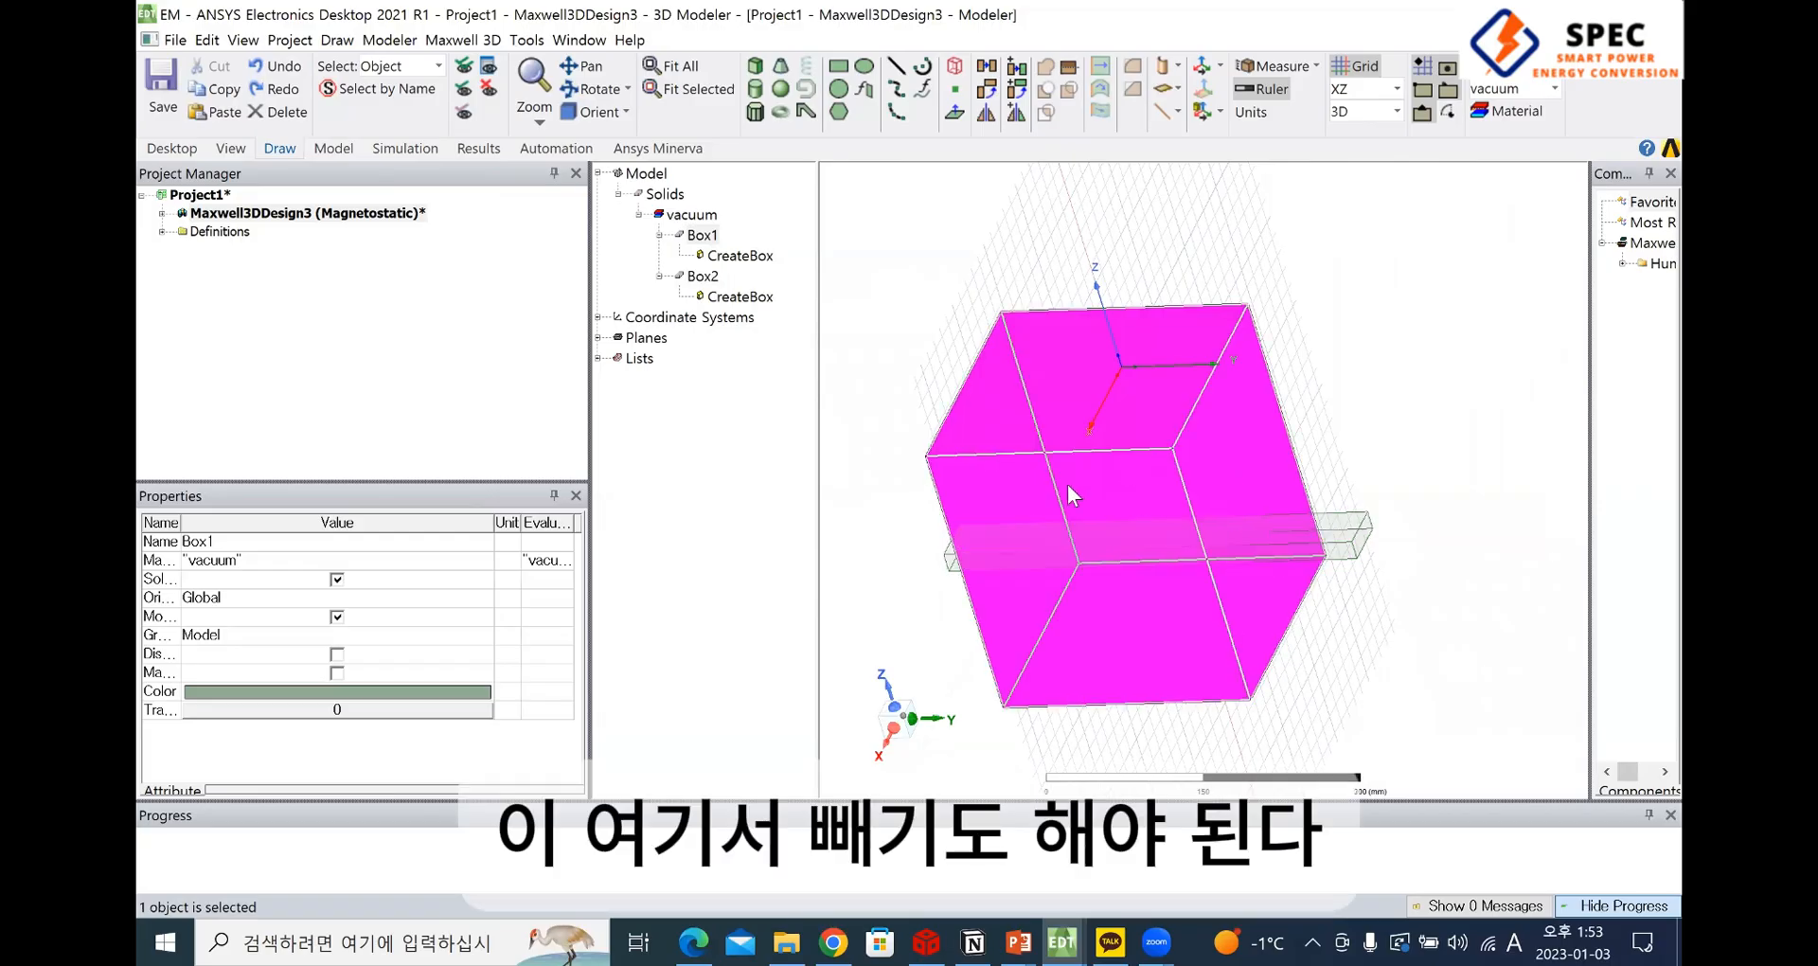
click(1352, 545)
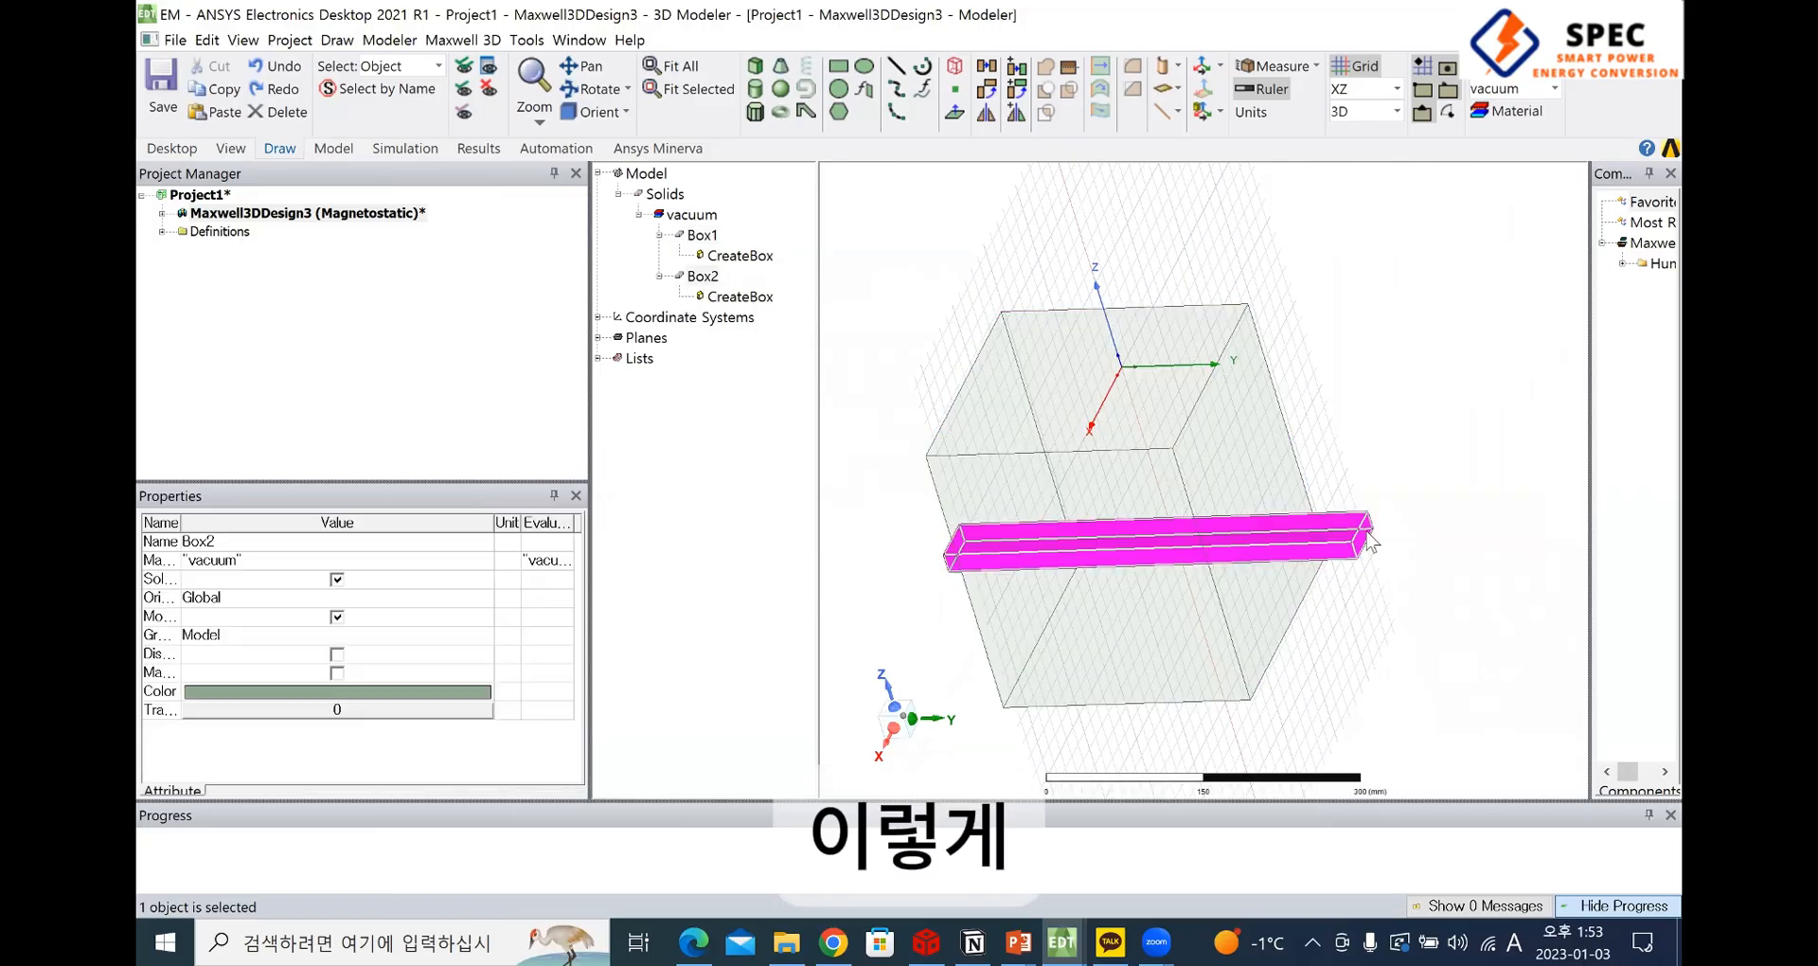
ctrl+click(1201, 469)
right_click(1166, 443)
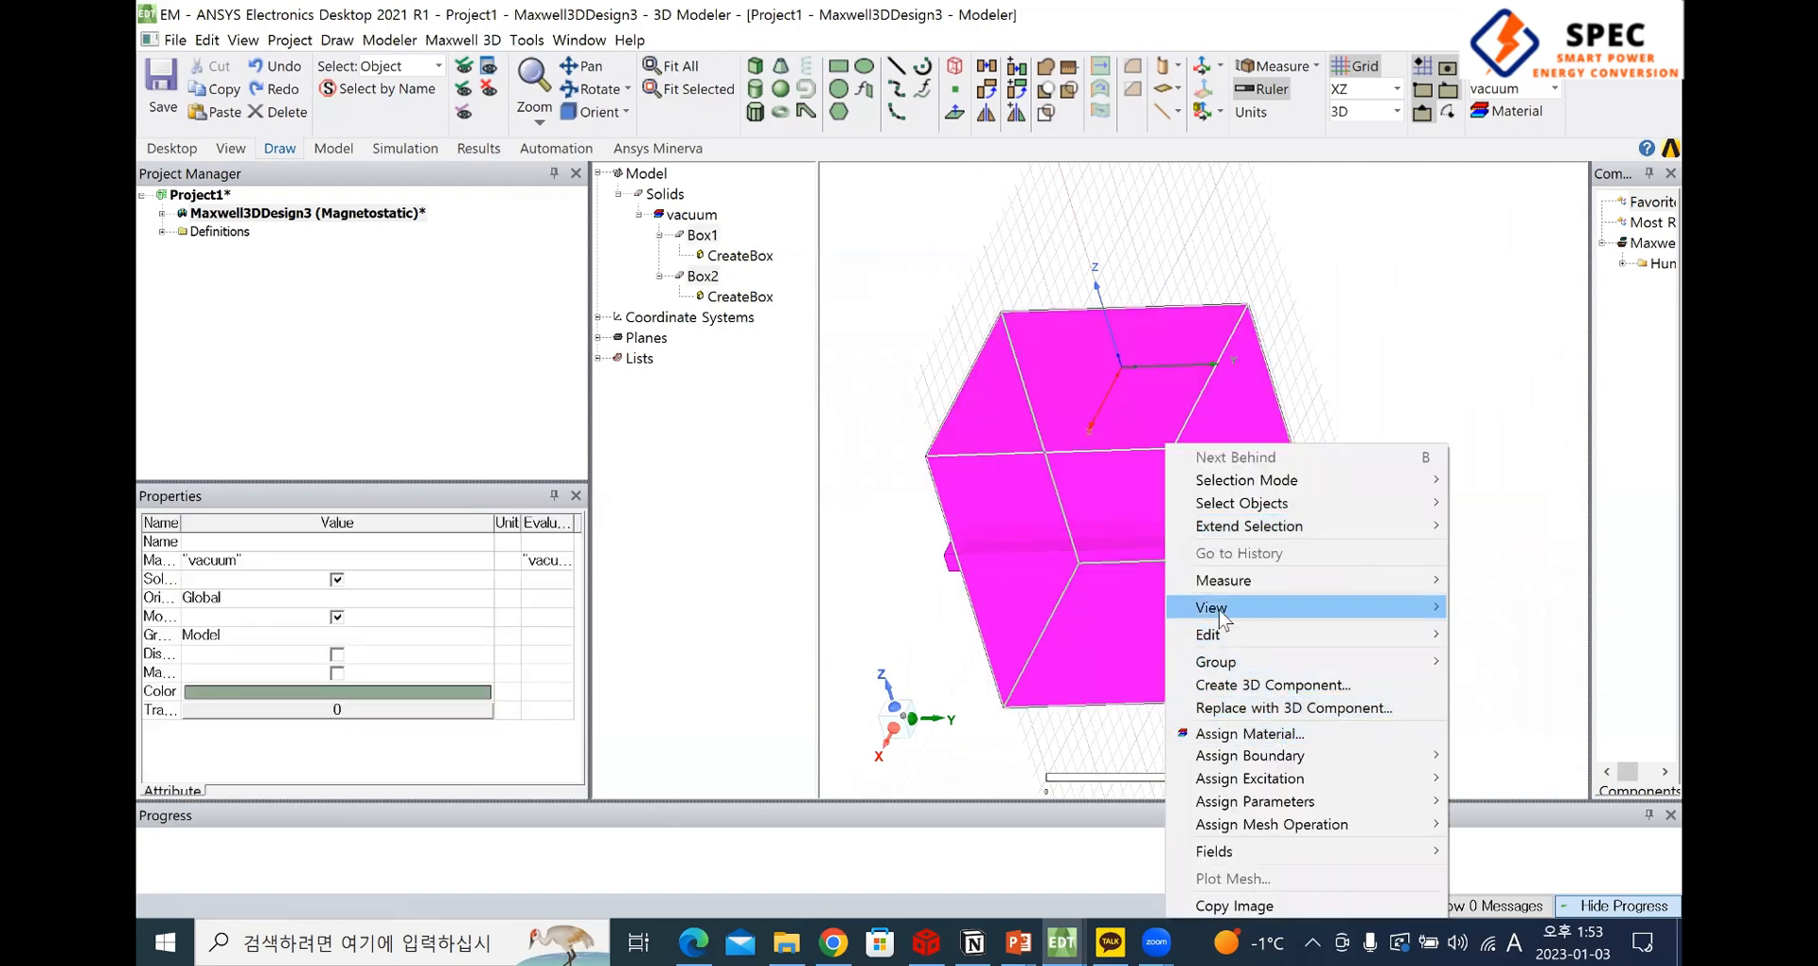
mouse_move(1216, 634)
mouse_move(1003, 838)
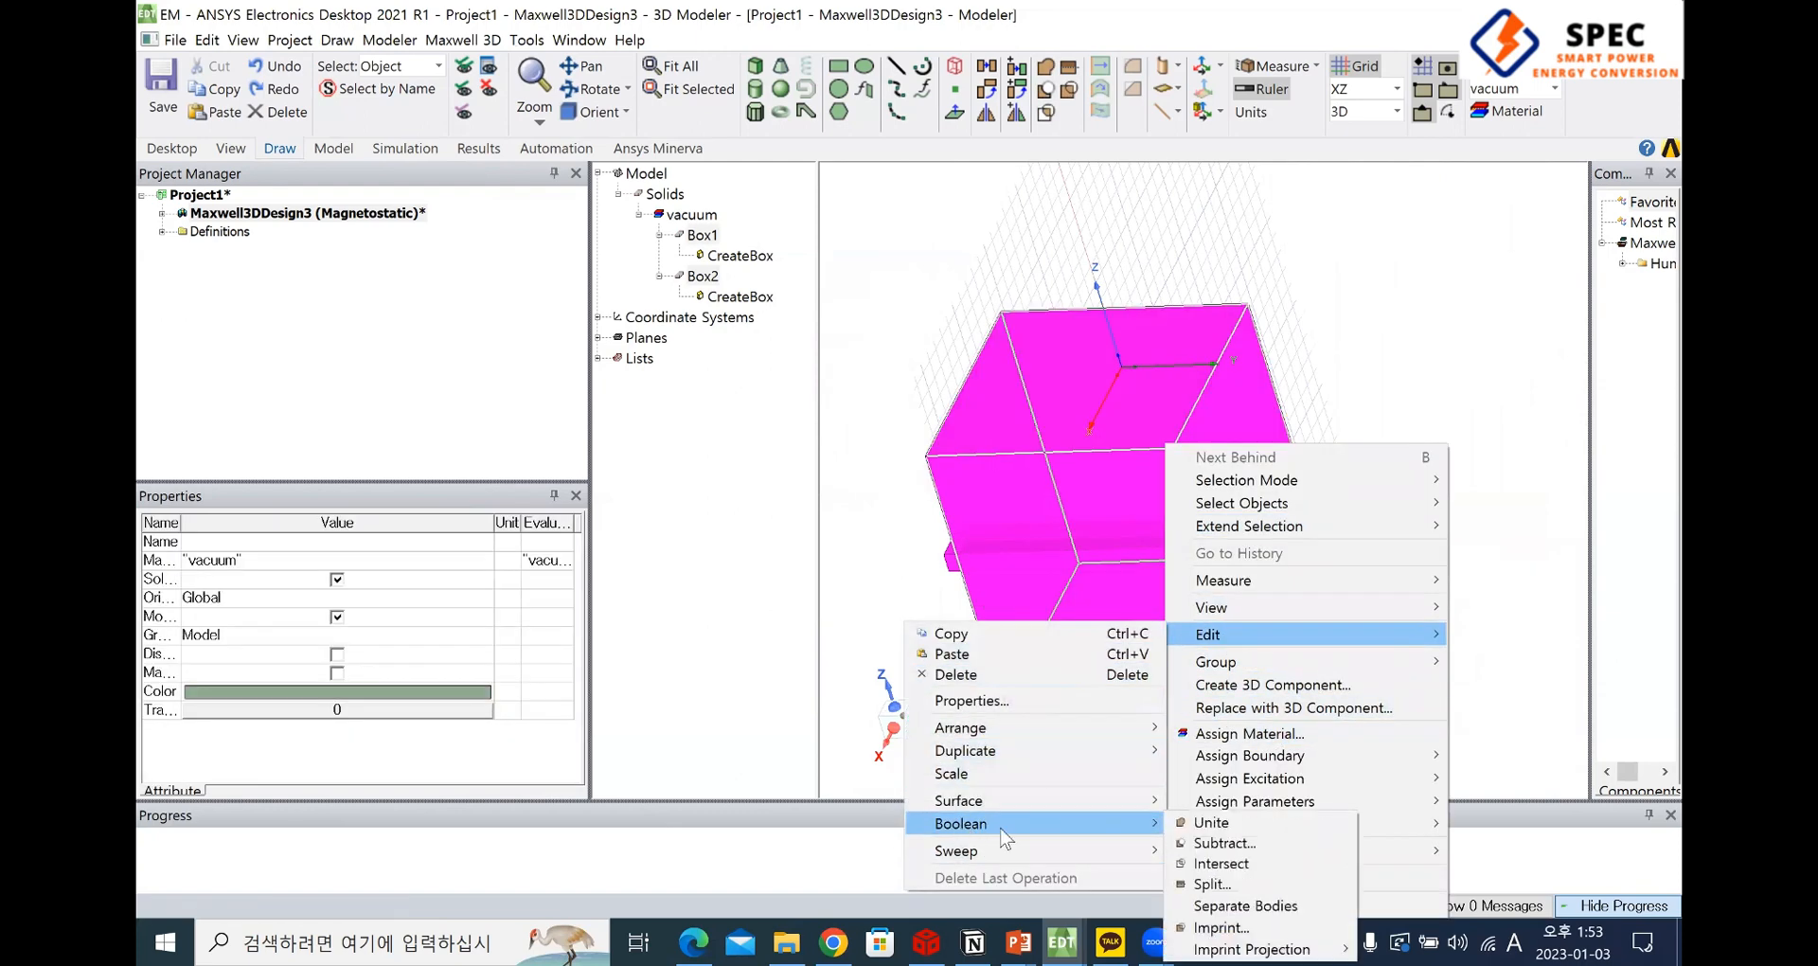
click(1221, 843)
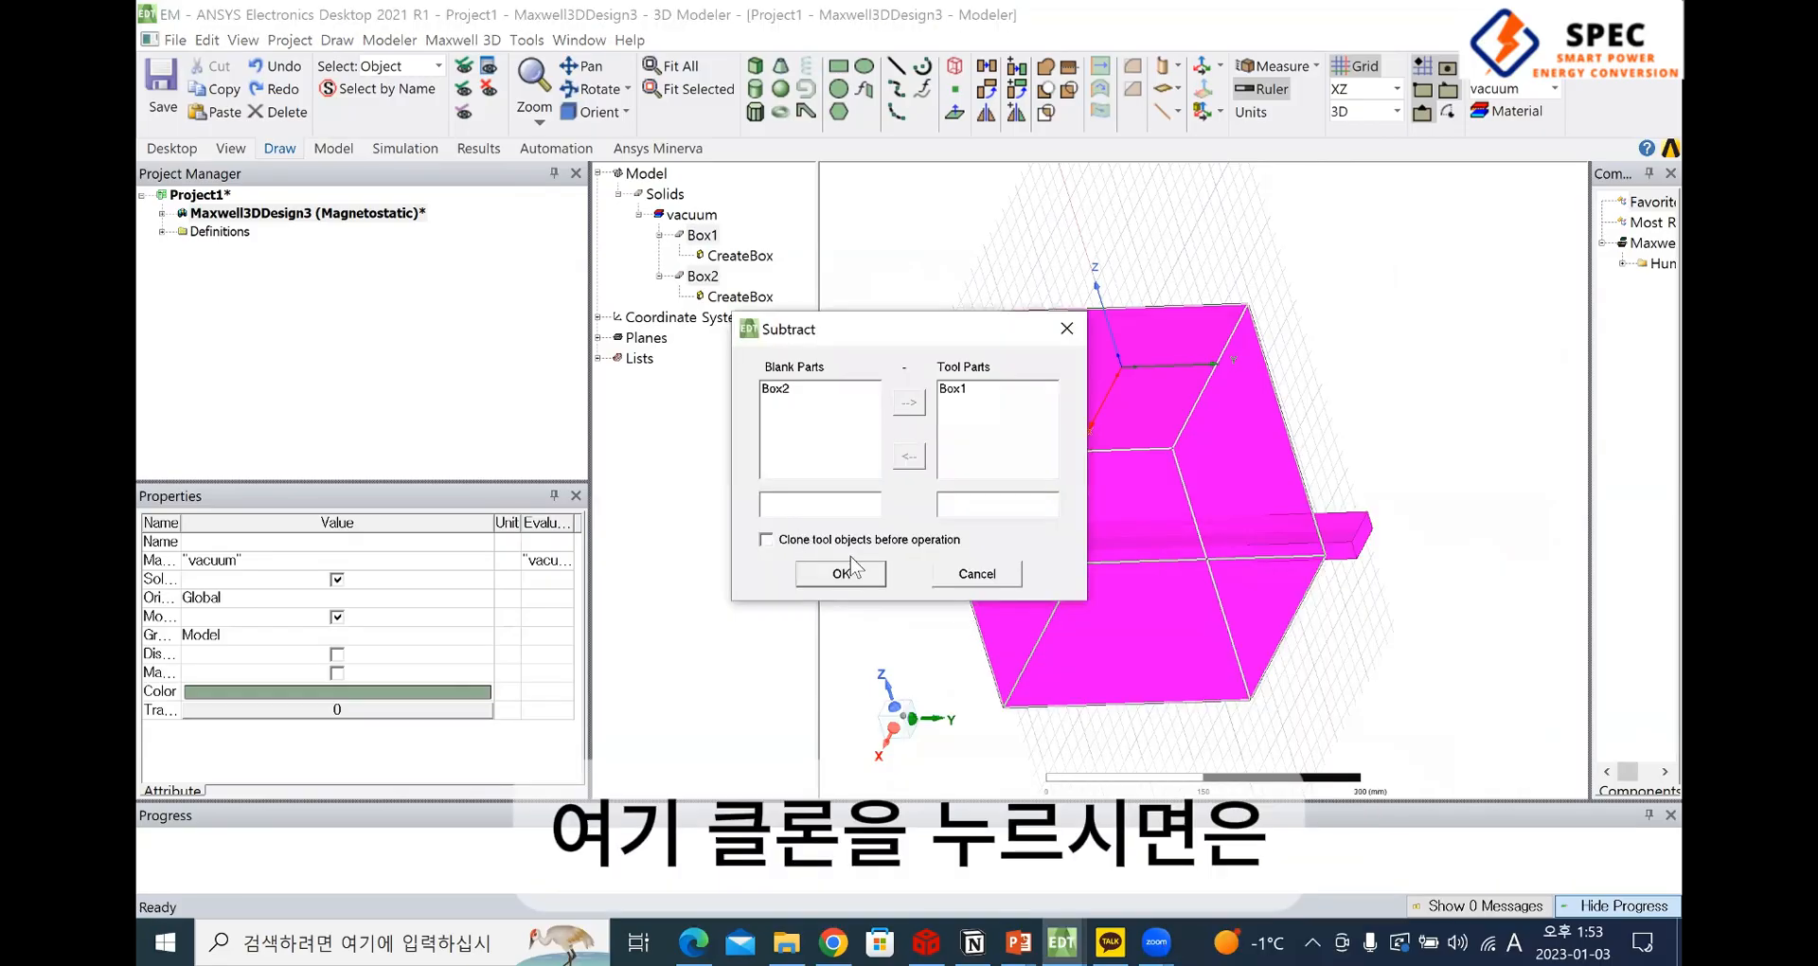
click(796, 545)
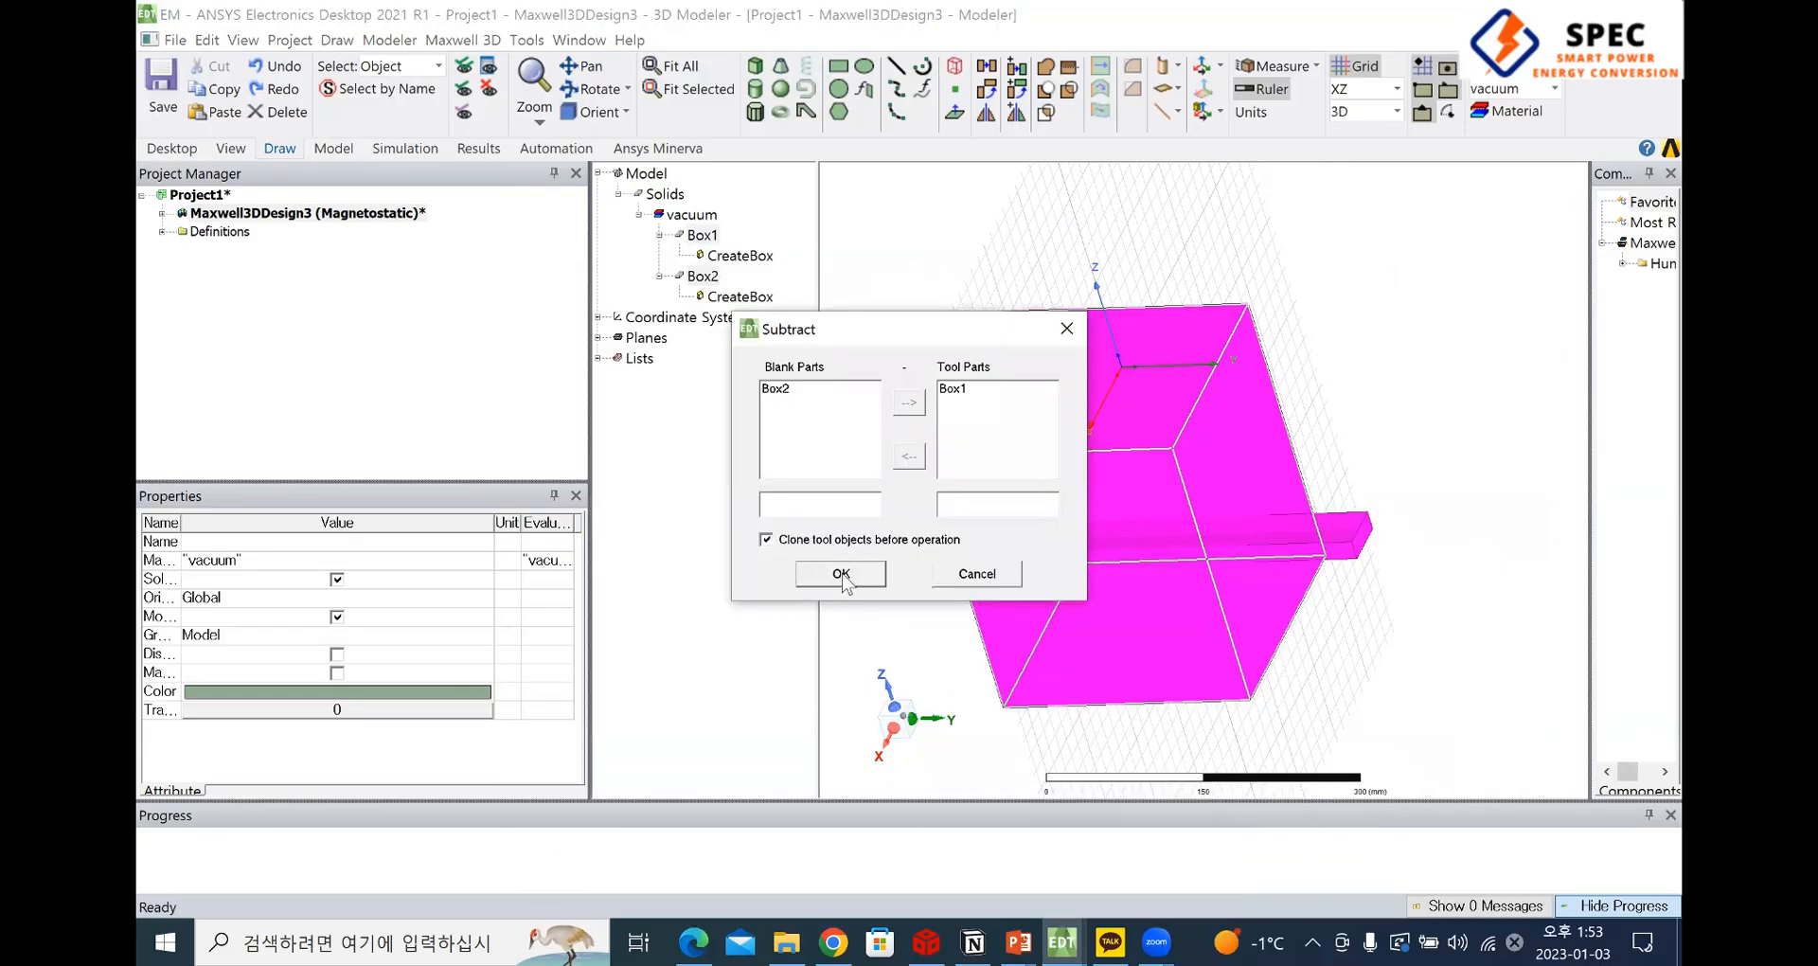
click(841, 574)
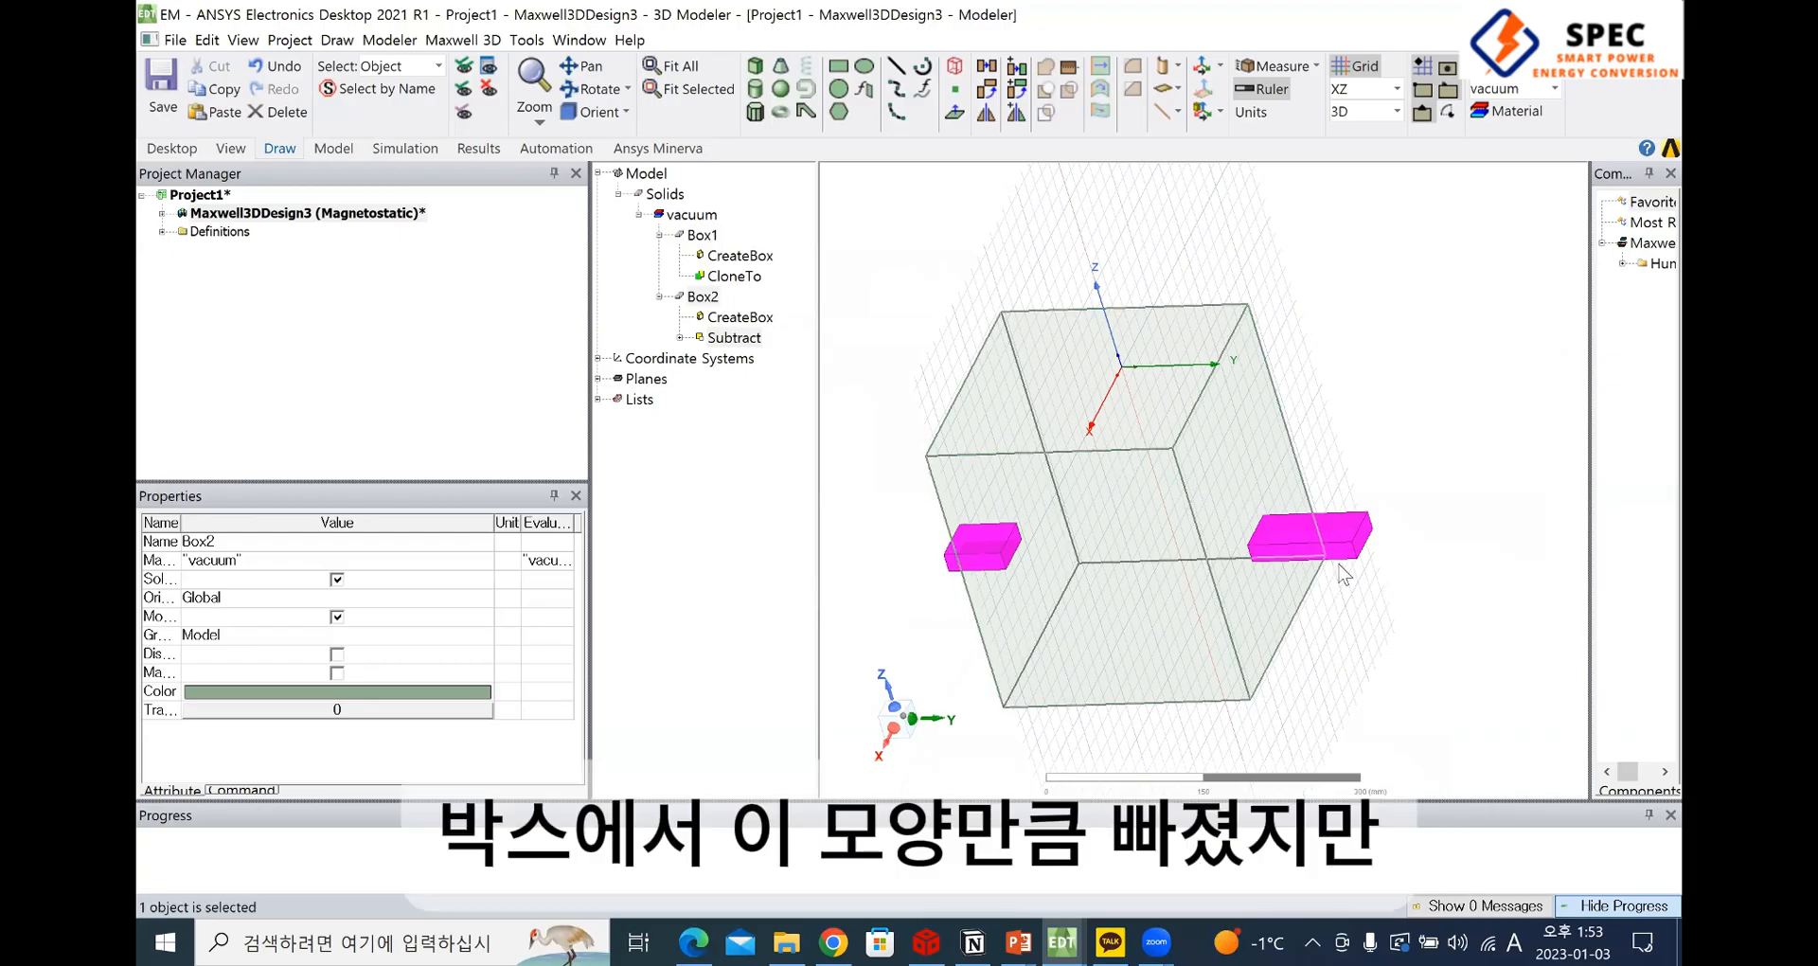
Inspect the cut bar and the cloned large box separately, and undo the subtraction with cloning
middle_drag(1181, 611, 1126, 614)
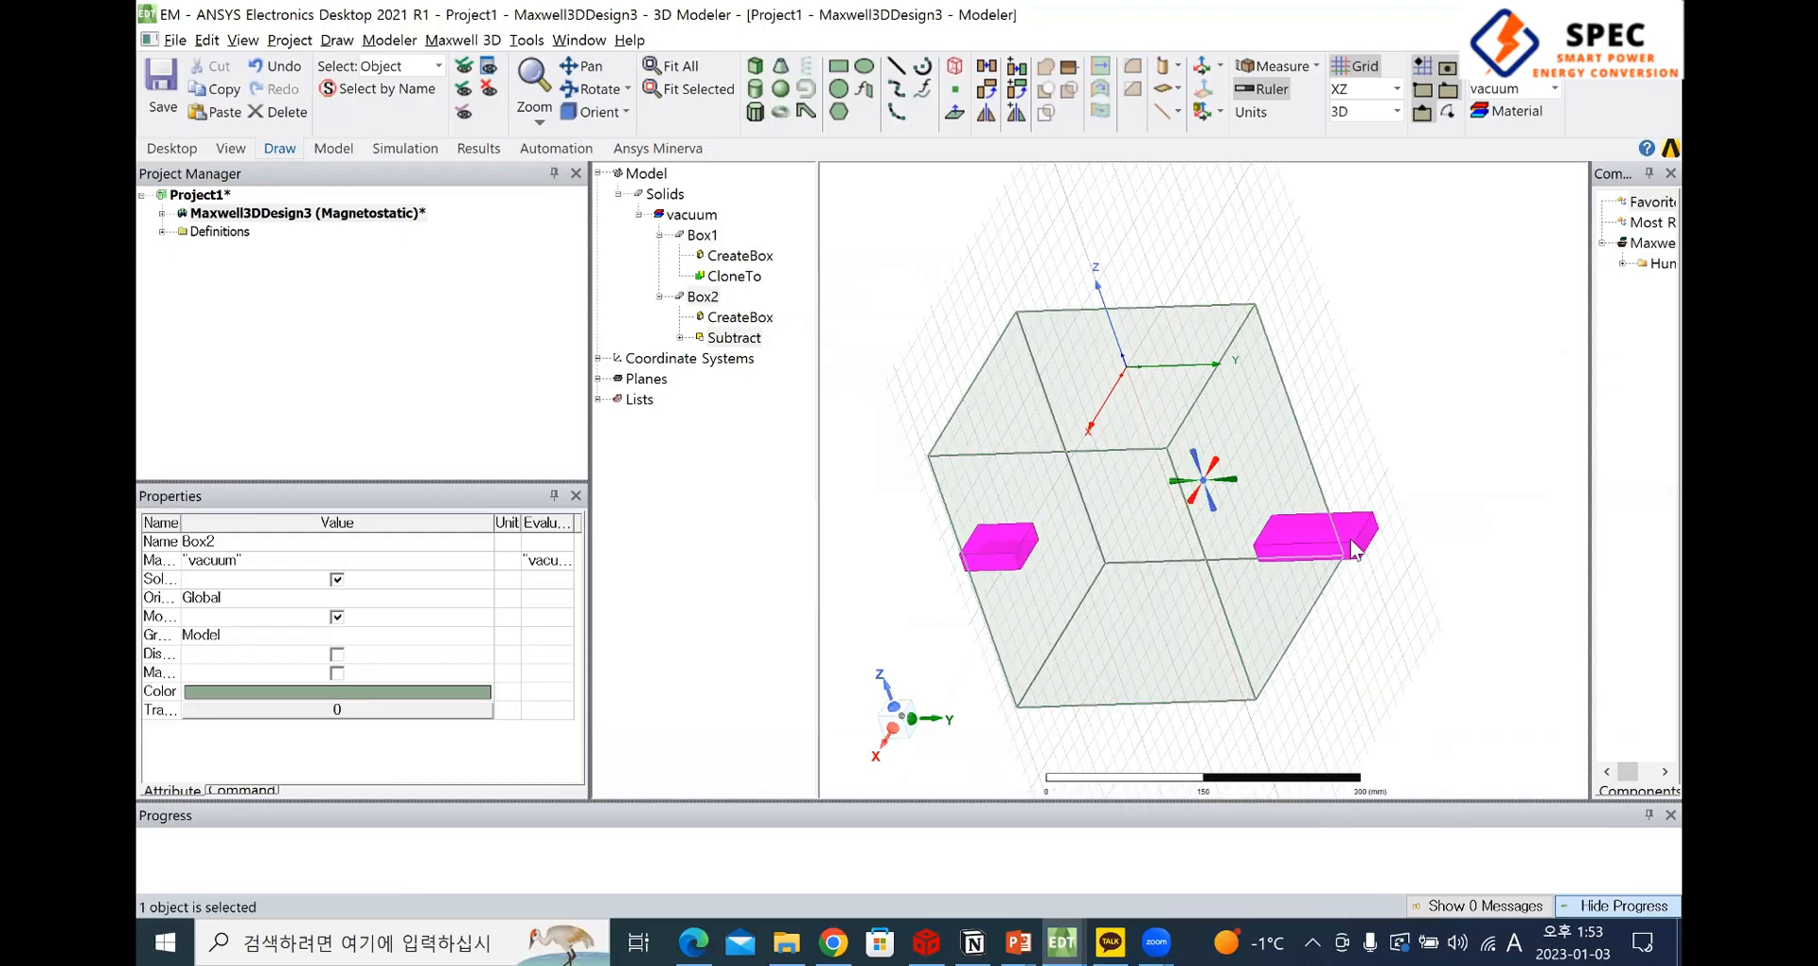
click(1358, 584)
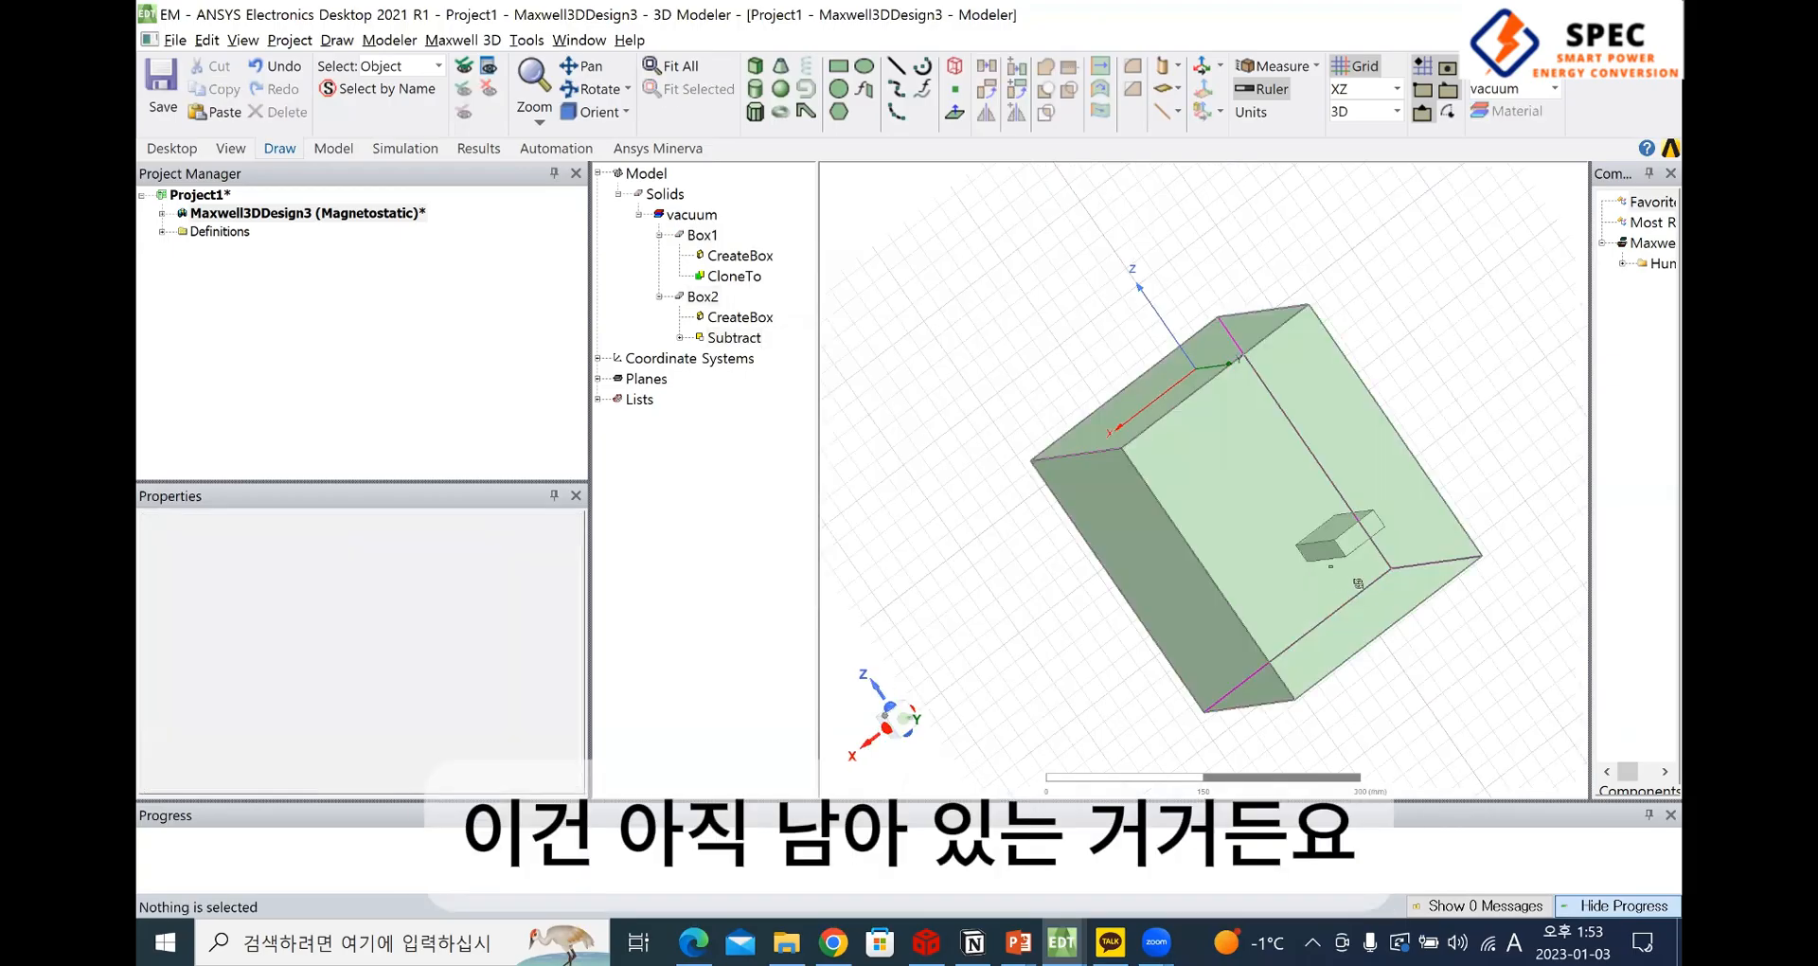
middle_drag(1280, 562, 1327, 514)
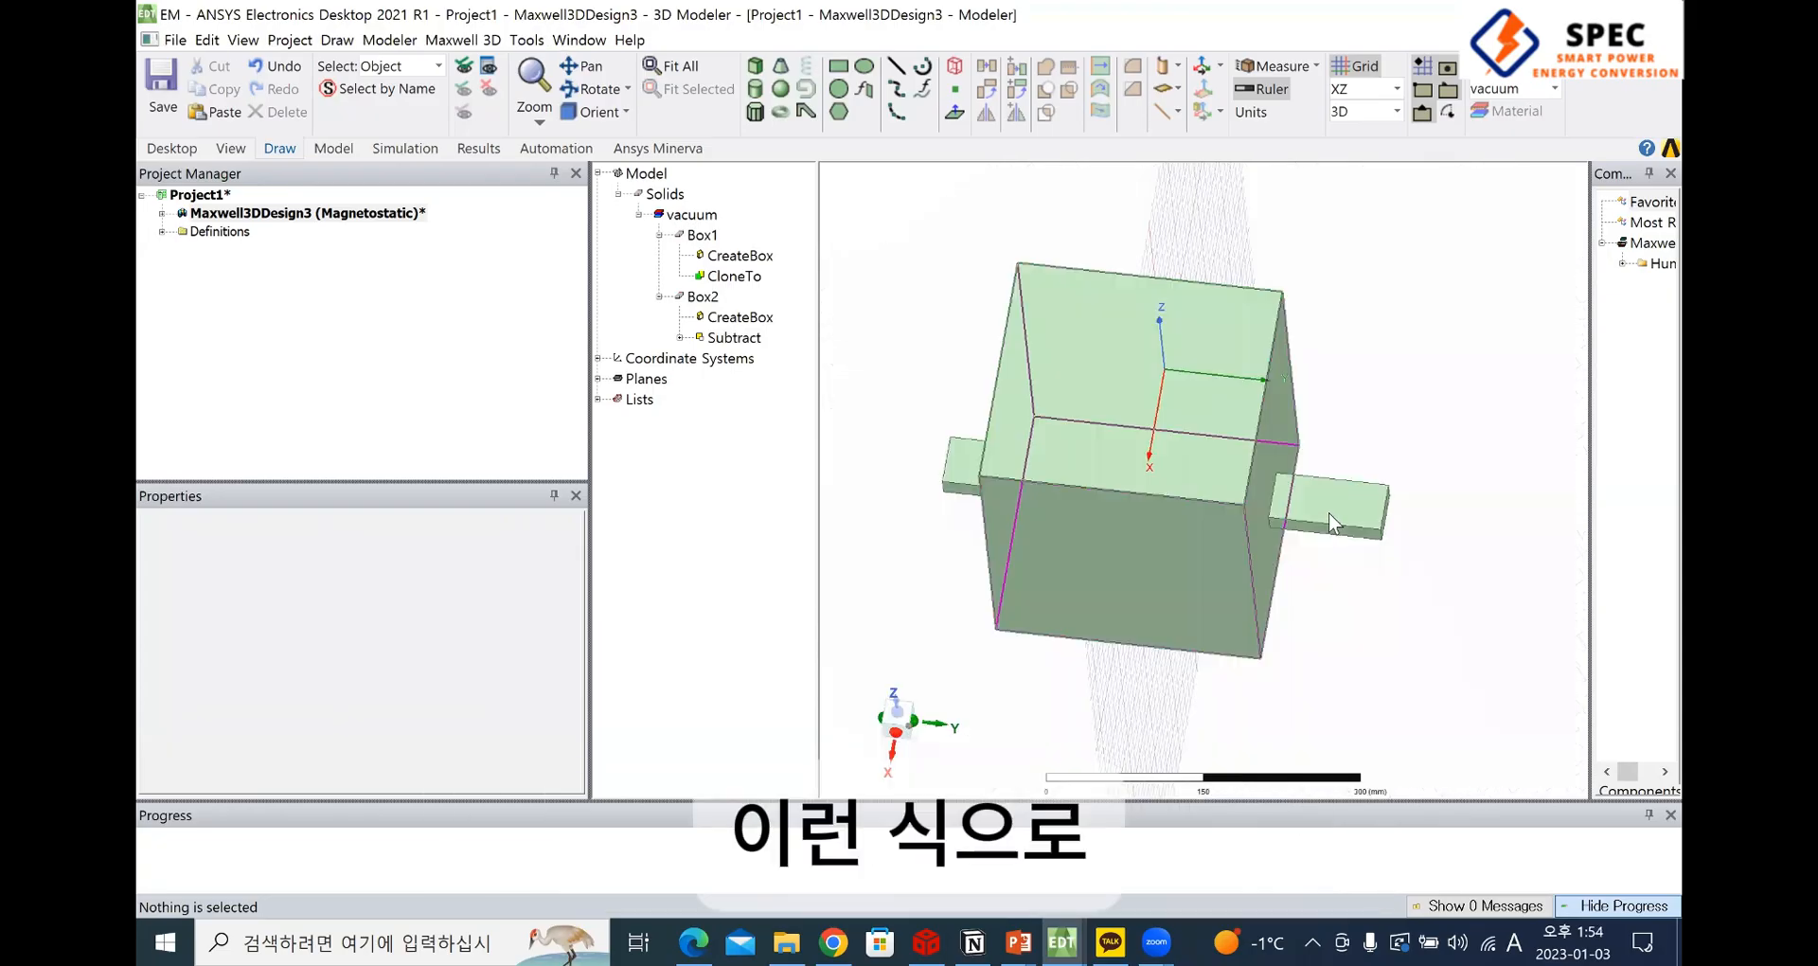
click(1327, 514)
click(1120, 580)
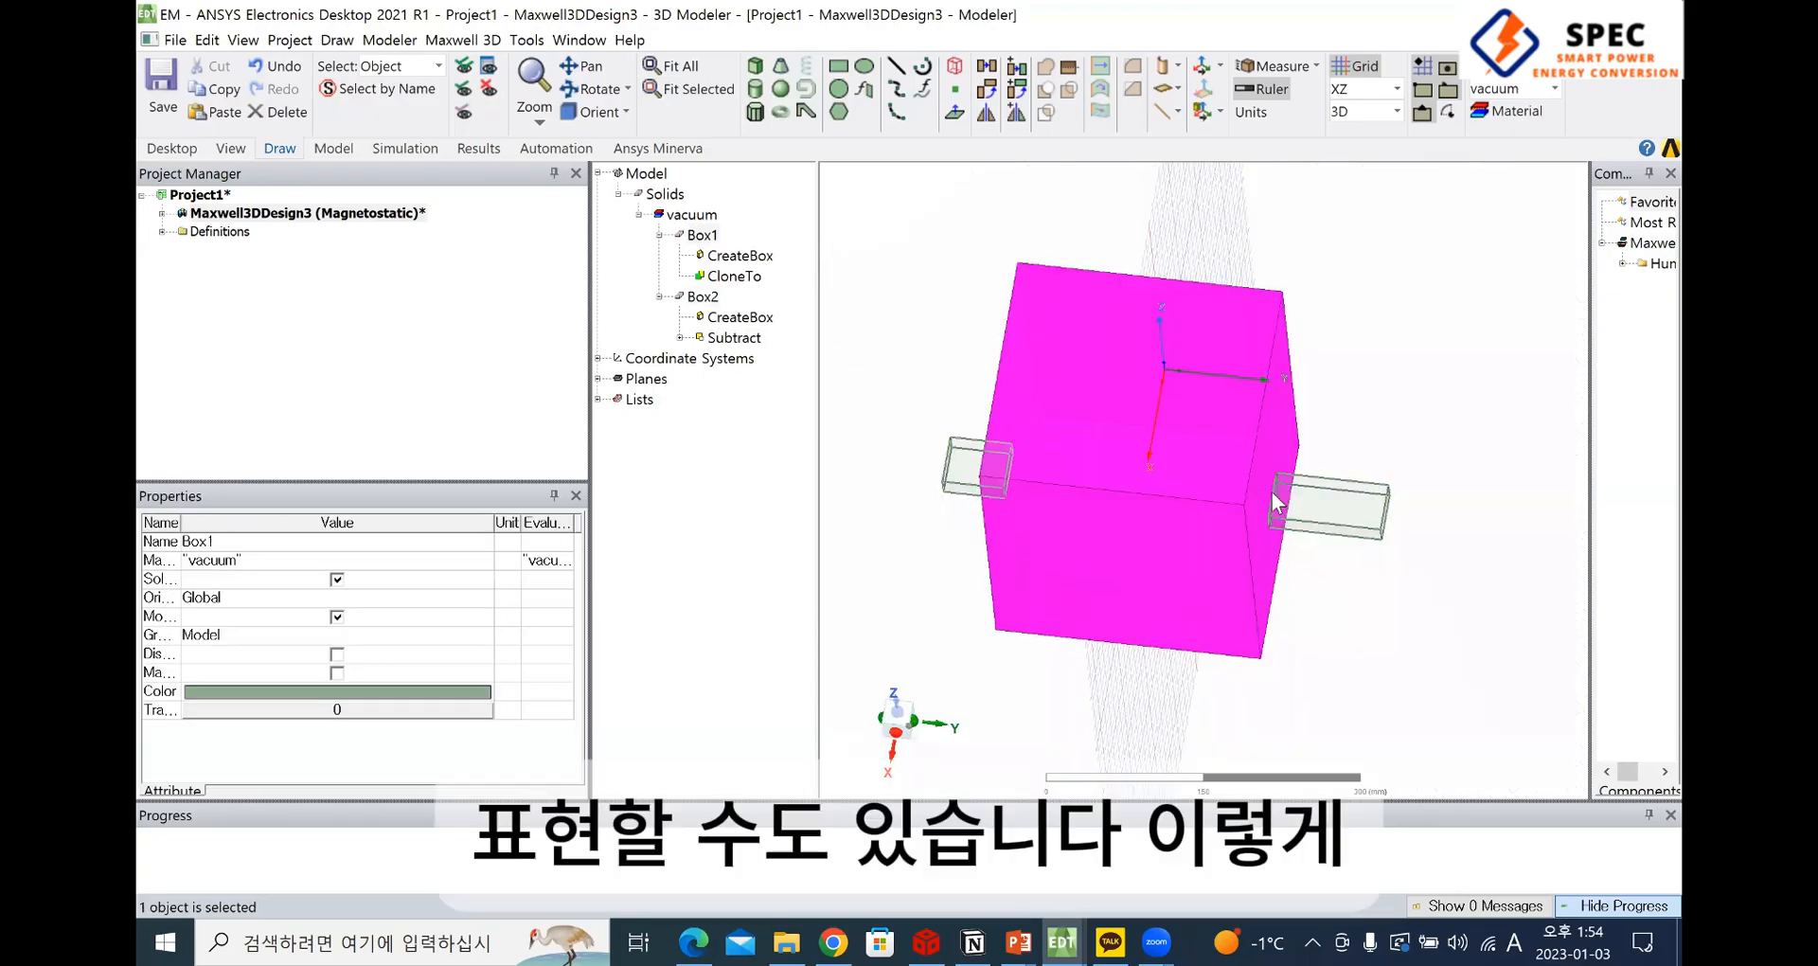
click(1326, 545)
click(1241, 483)
click(1337, 545)
click(1297, 494)
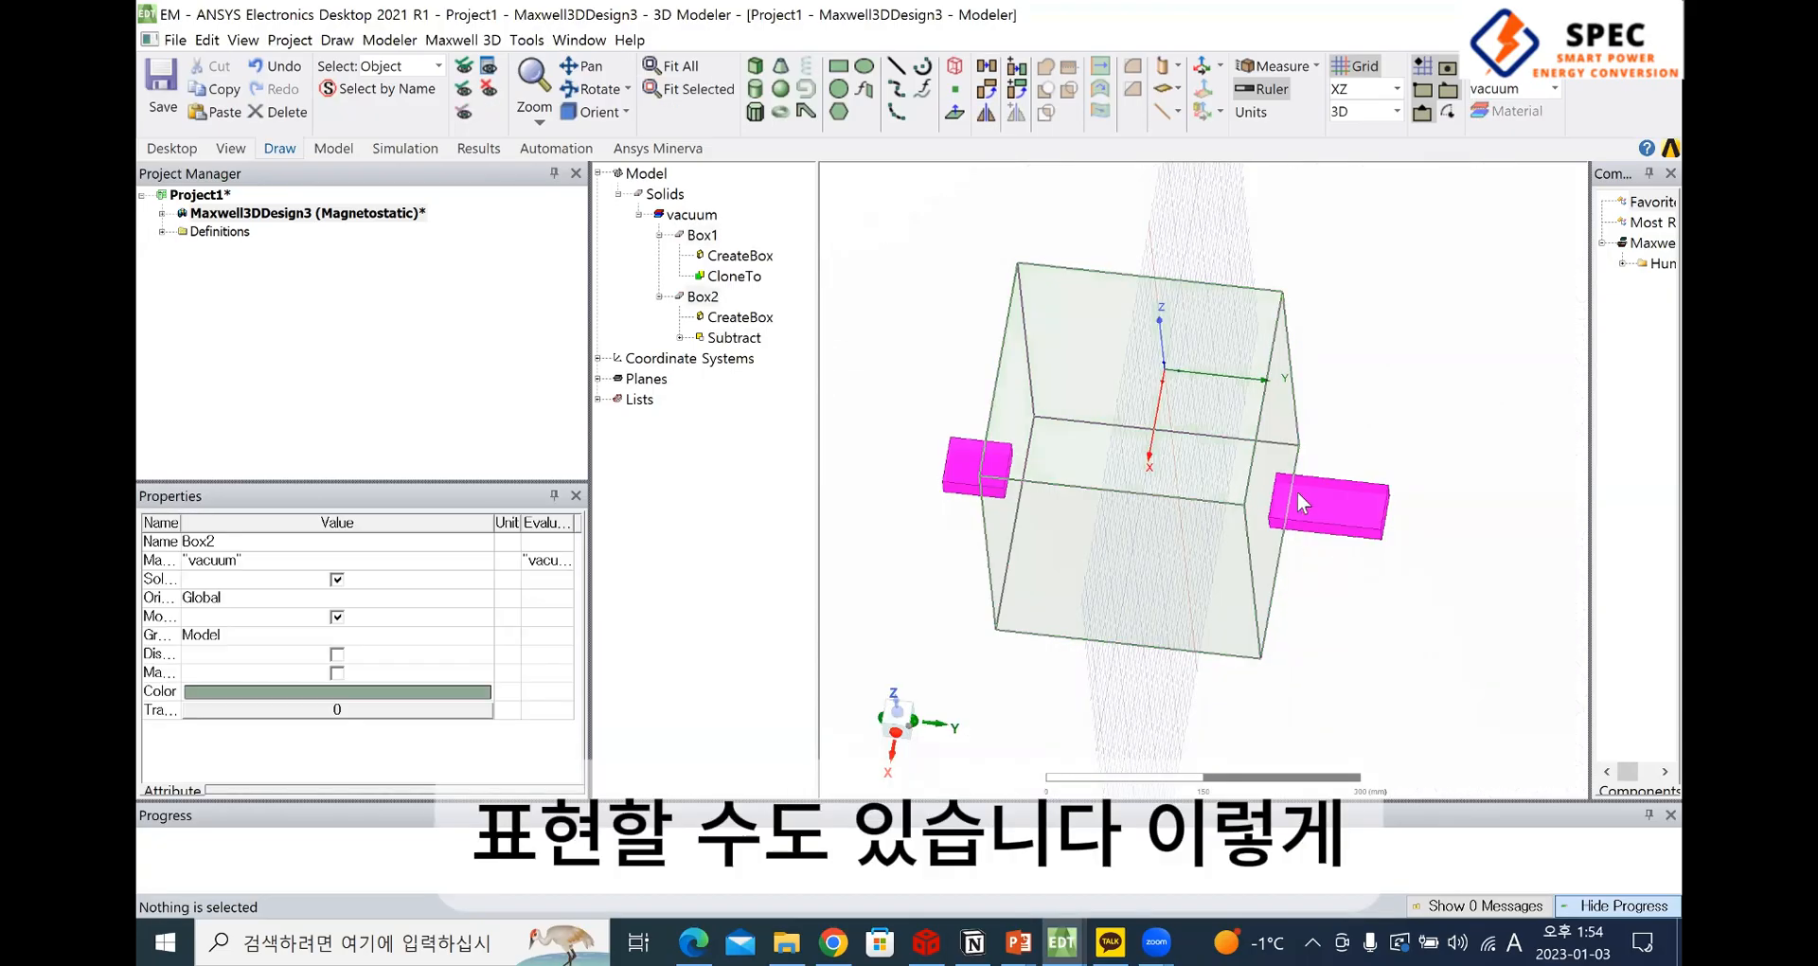
key(ctrl+z)
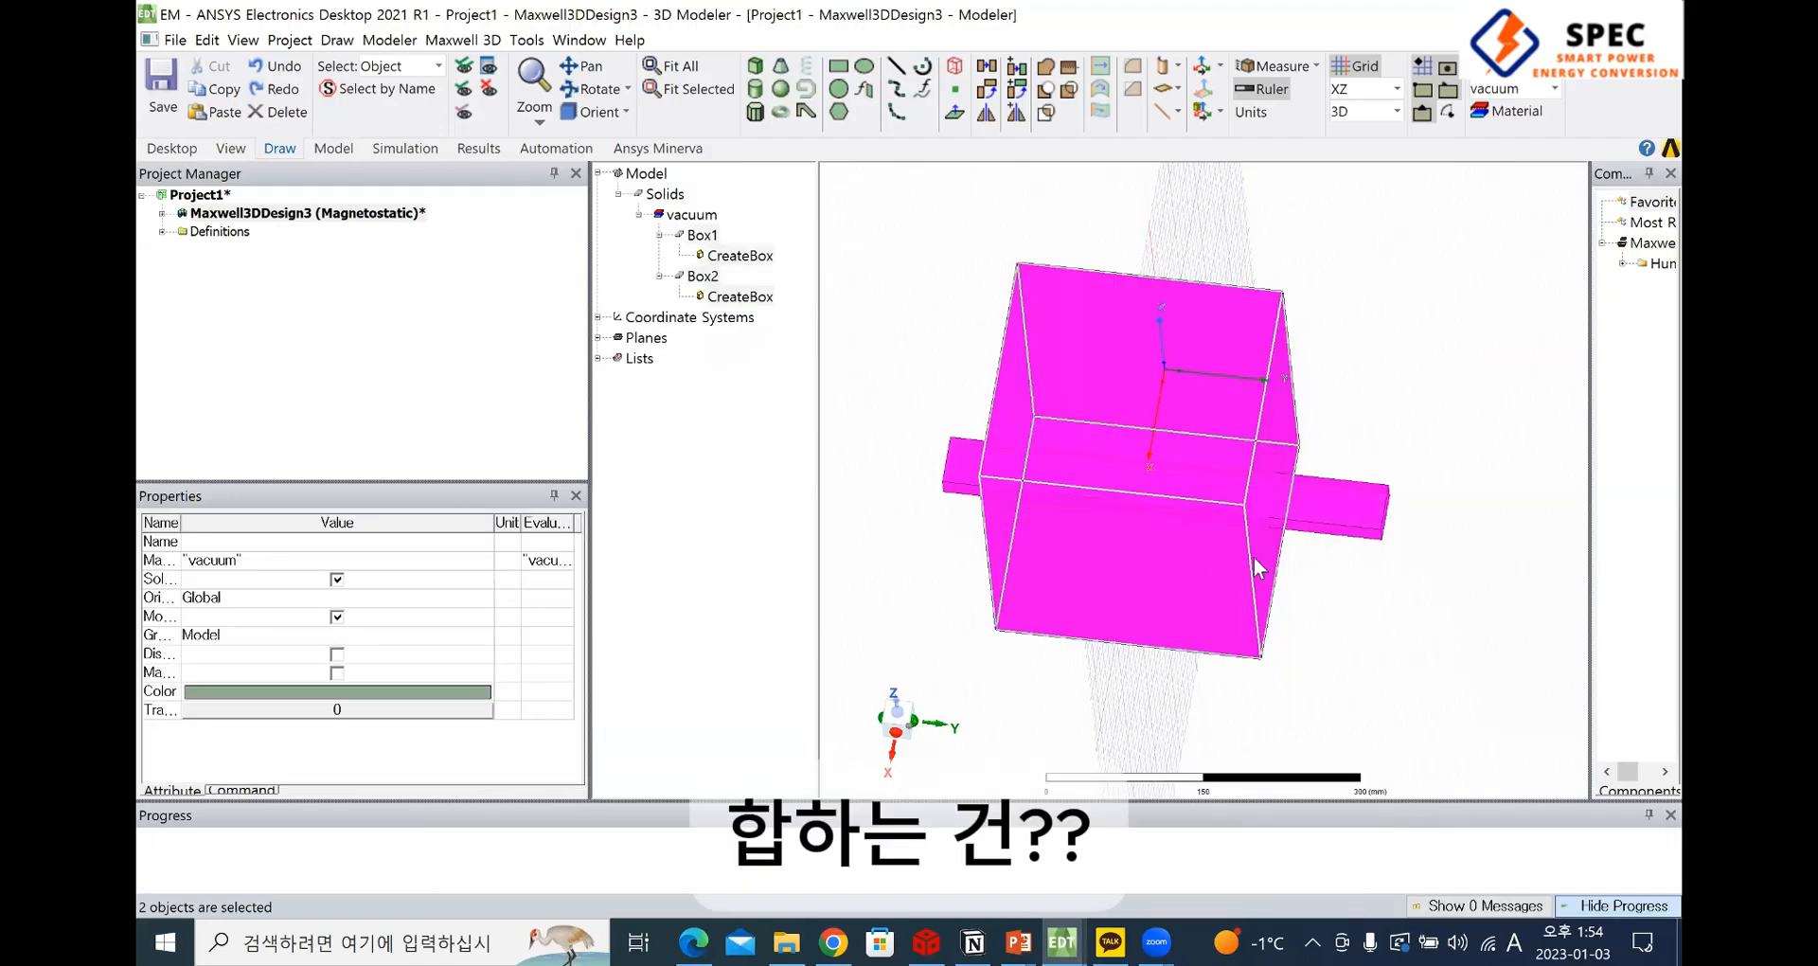
Unite the bar and the large box into a single solid
click(1216, 449)
click(1259, 472)
click(1284, 399)
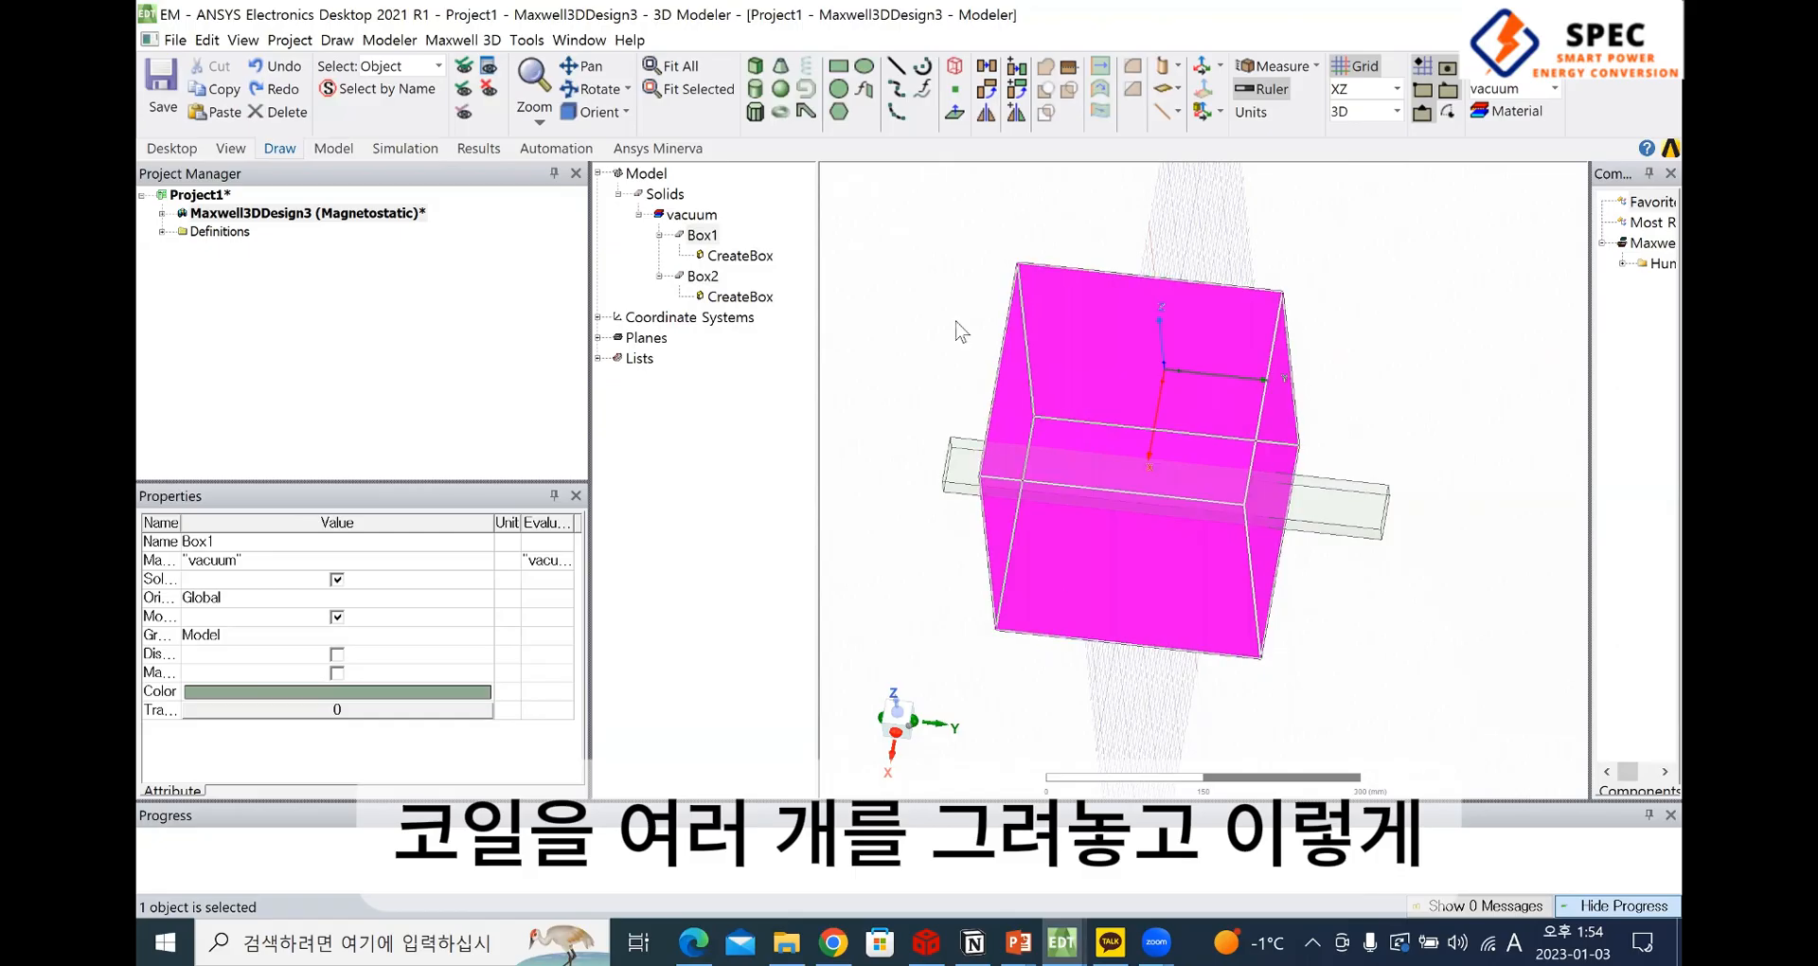
click(1336, 504)
click(1337, 504)
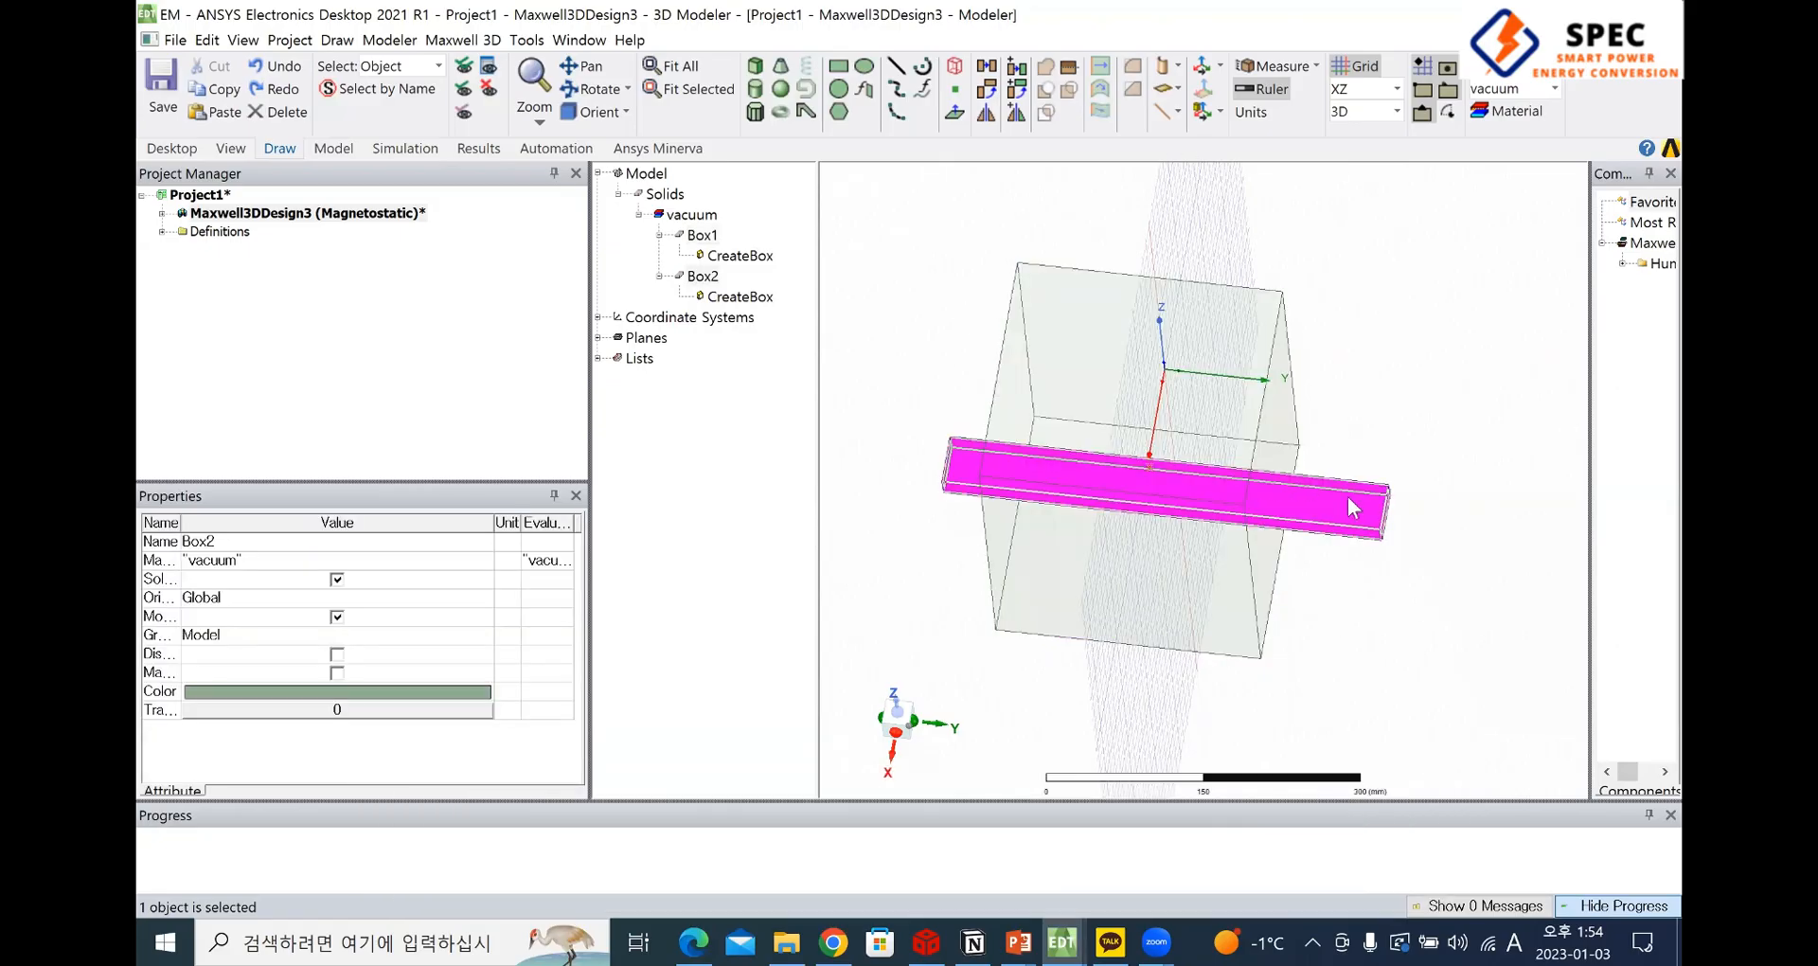
ctrl+click(1201, 407)
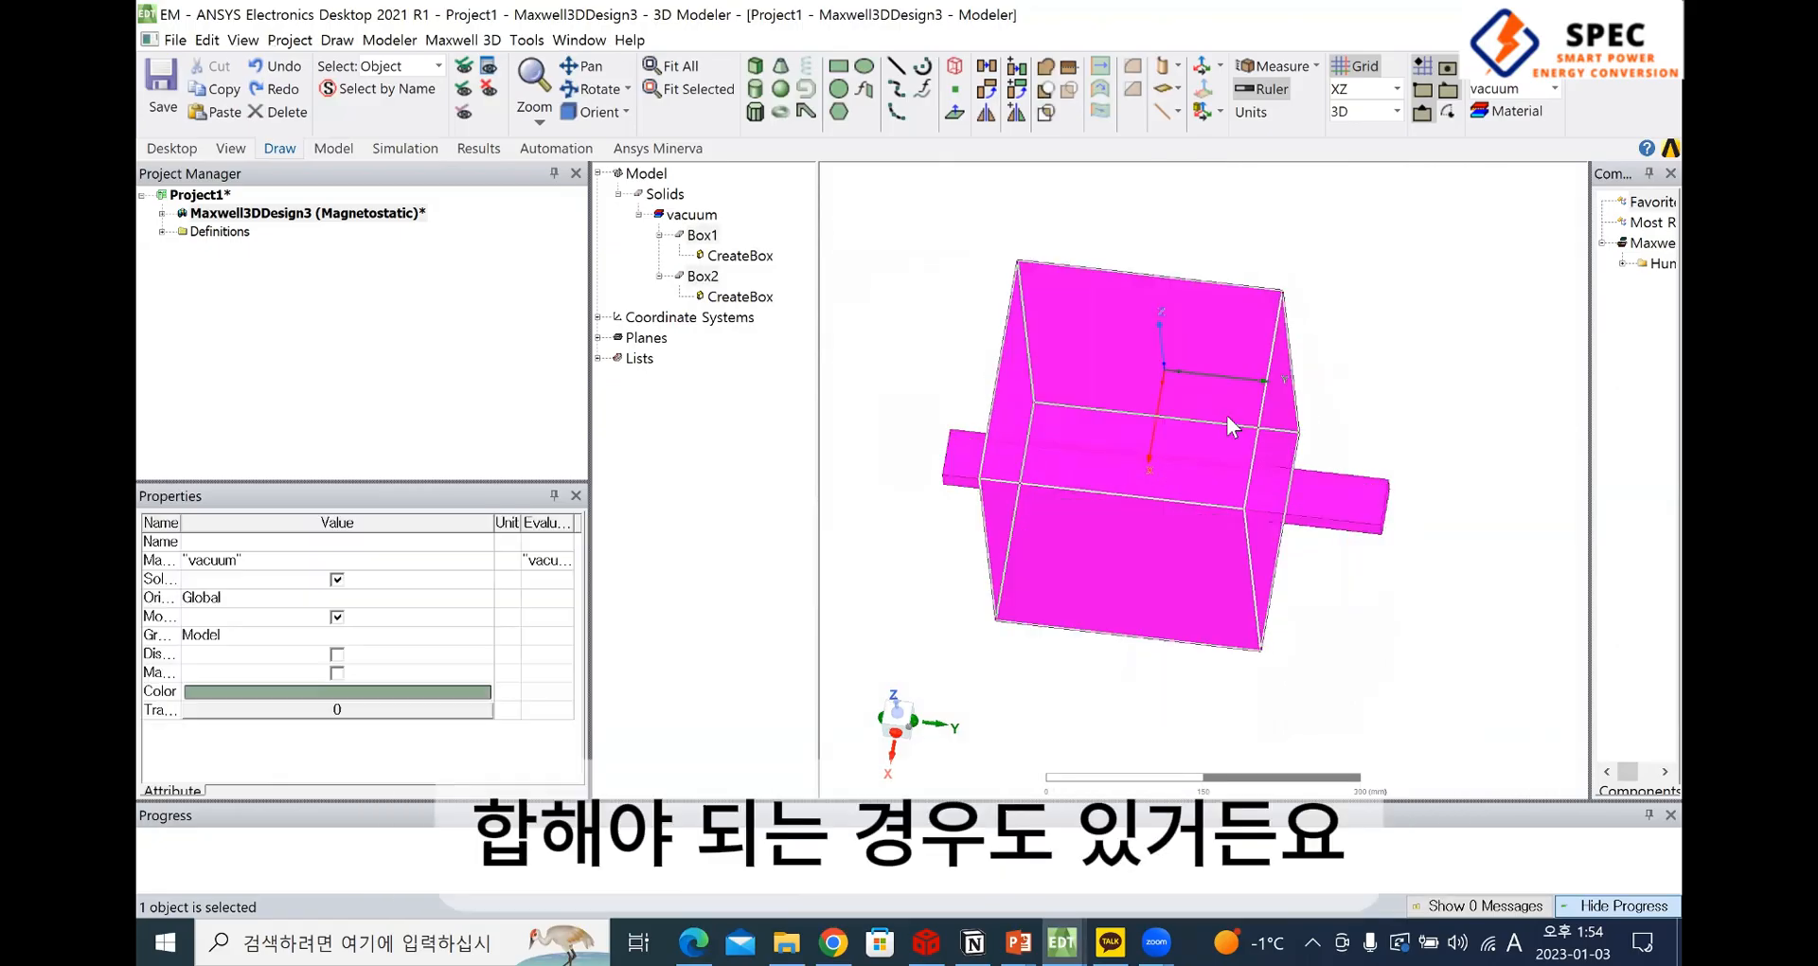
right_click(1189, 451)
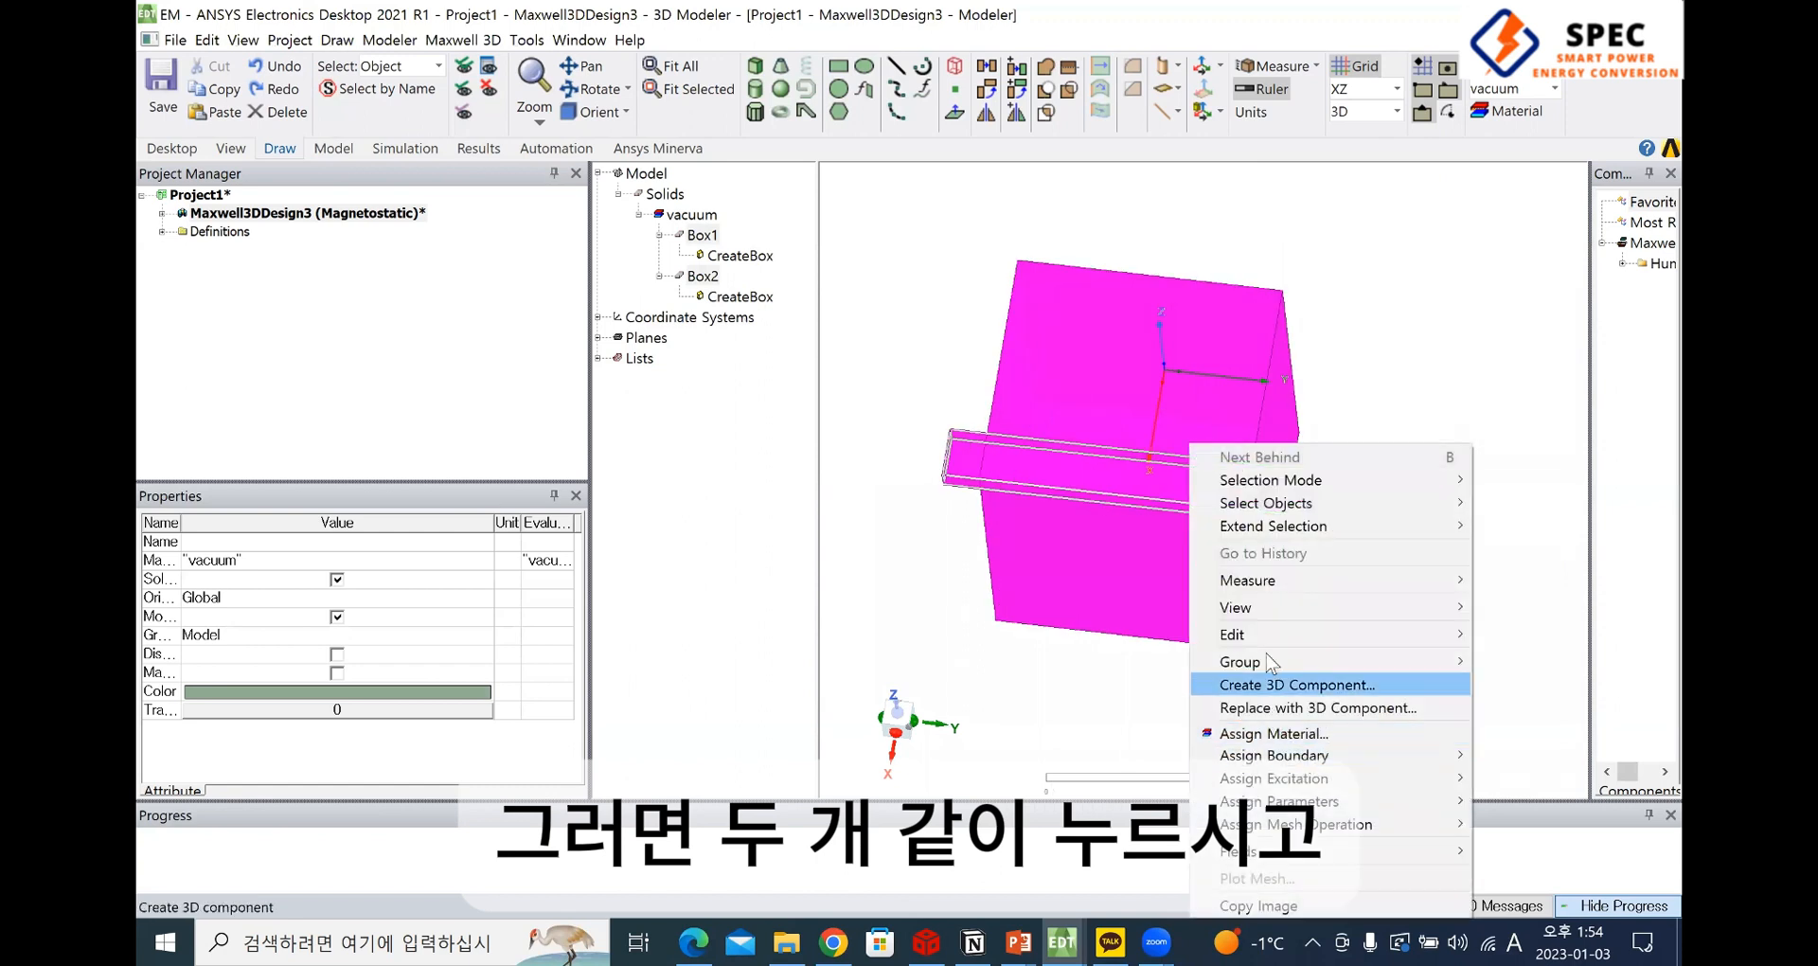
mouse_move(1252, 632)
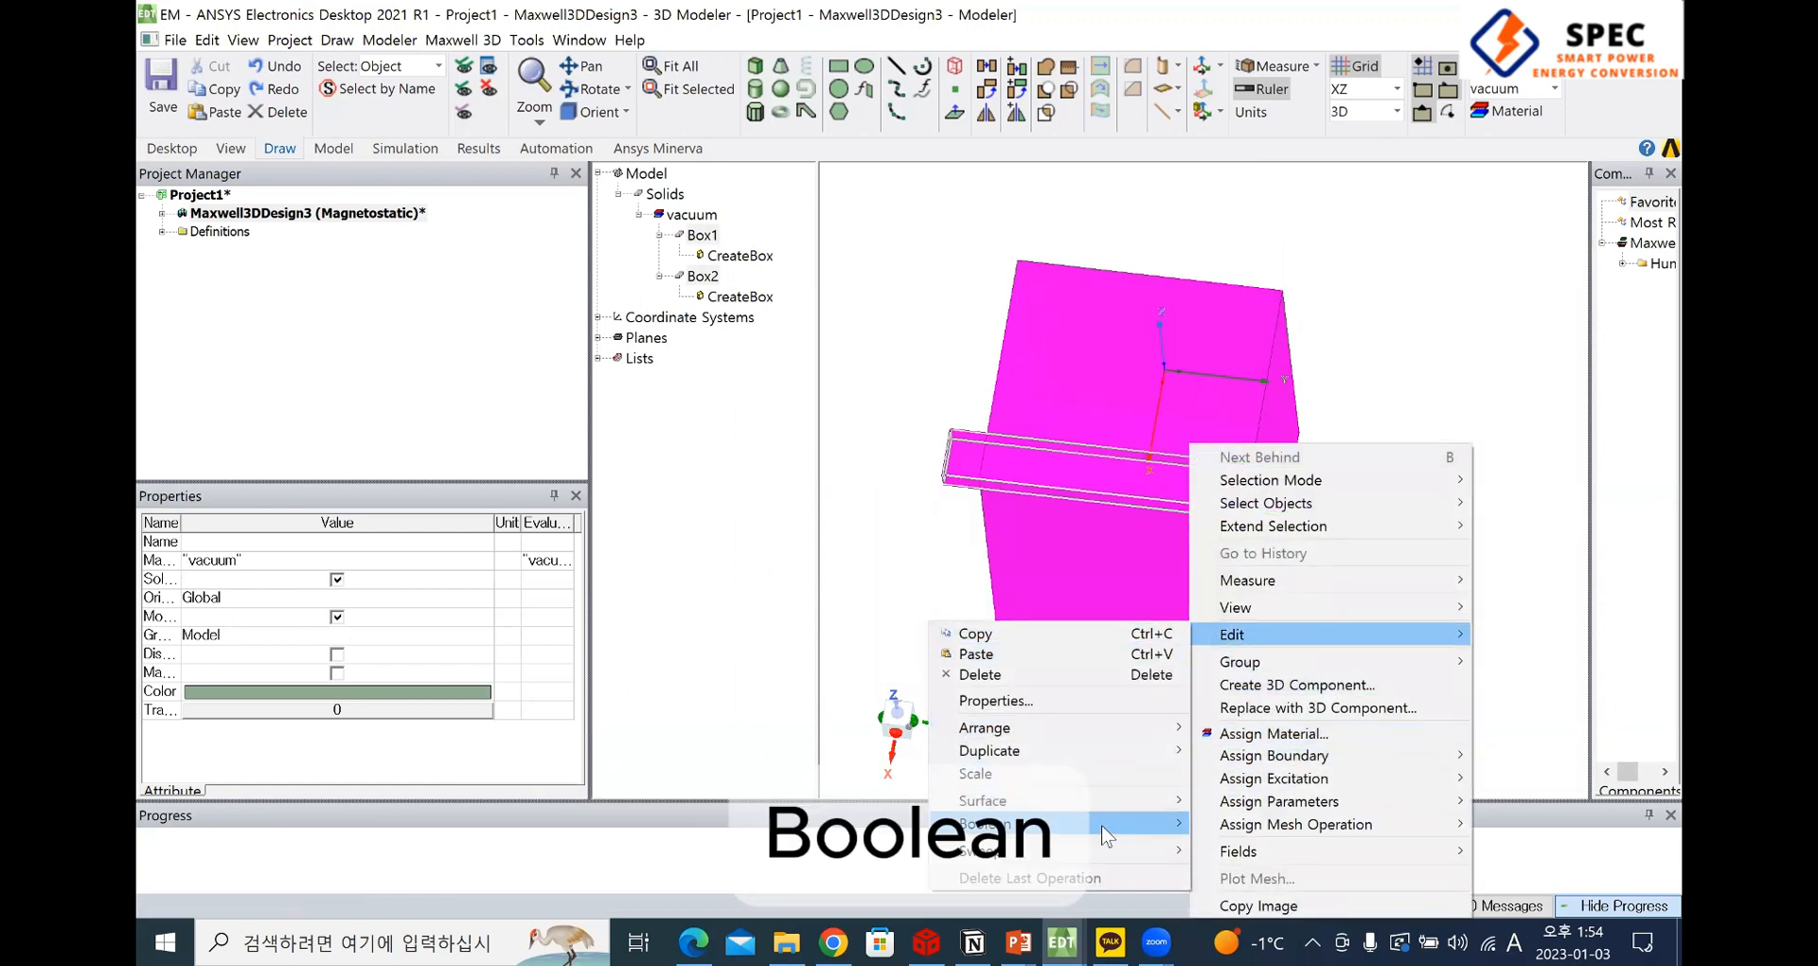
mouse_move(1100, 824)
click(1266, 830)
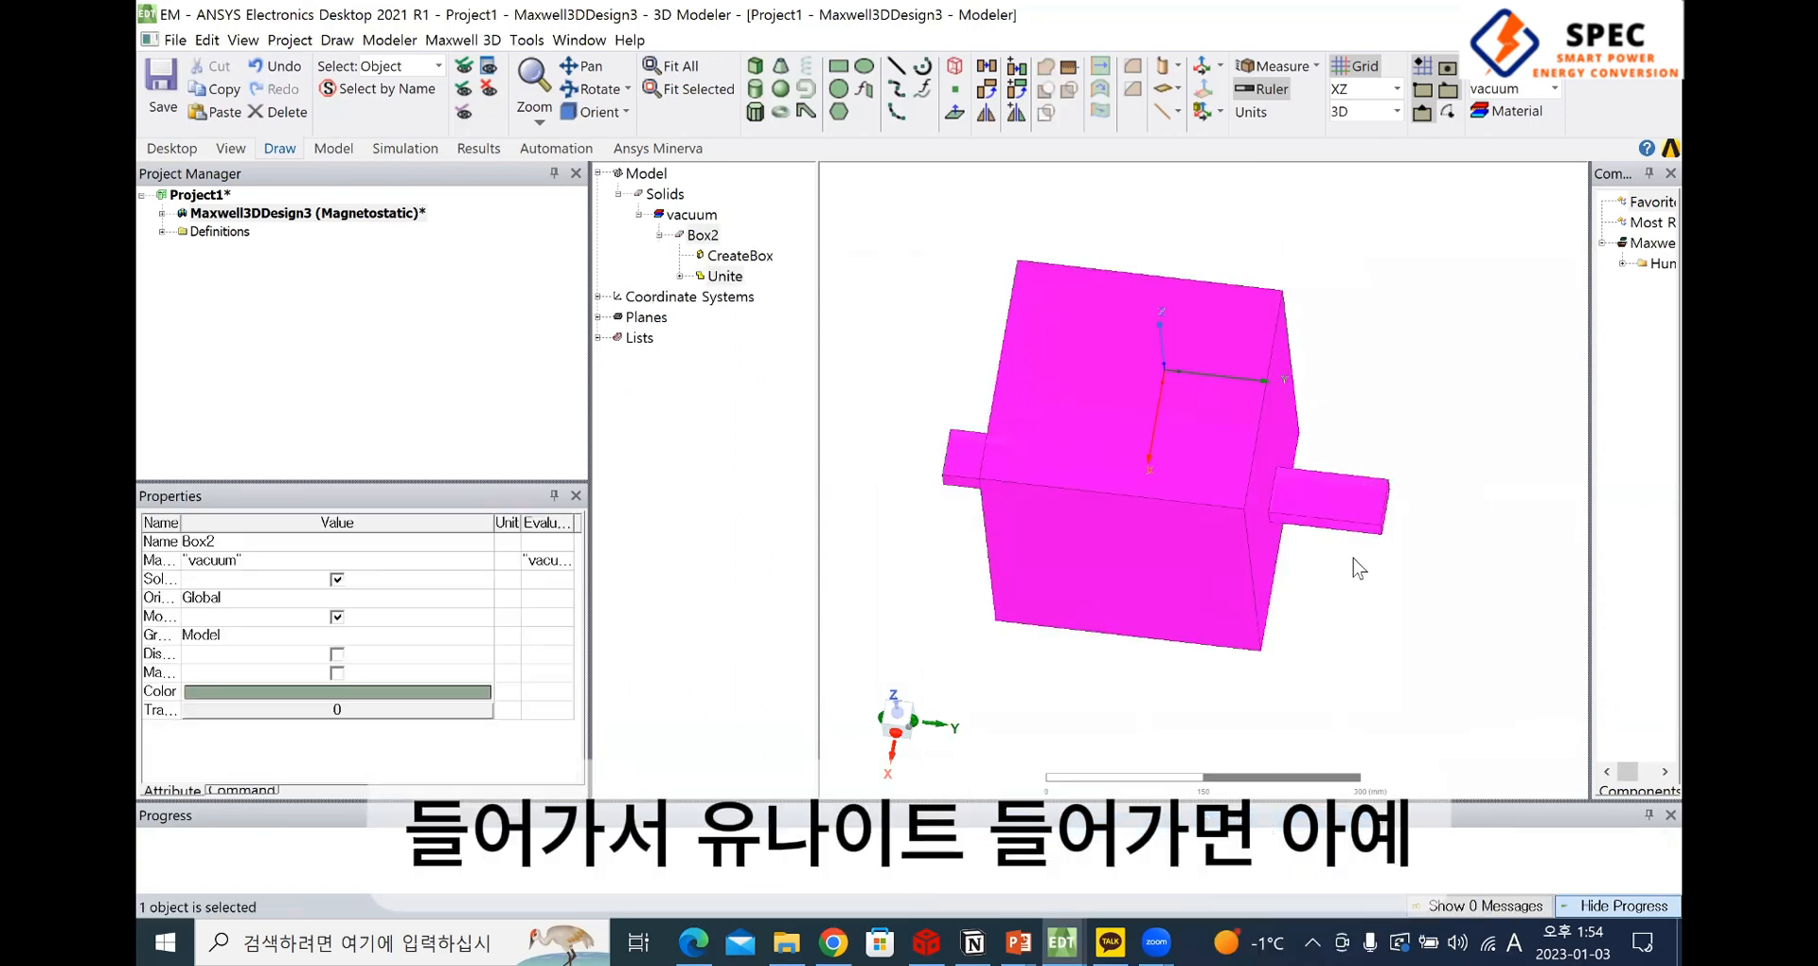
Inspect the united solid and its box creation entry, and undo the union
alt+drag(1316, 629, 1212, 540)
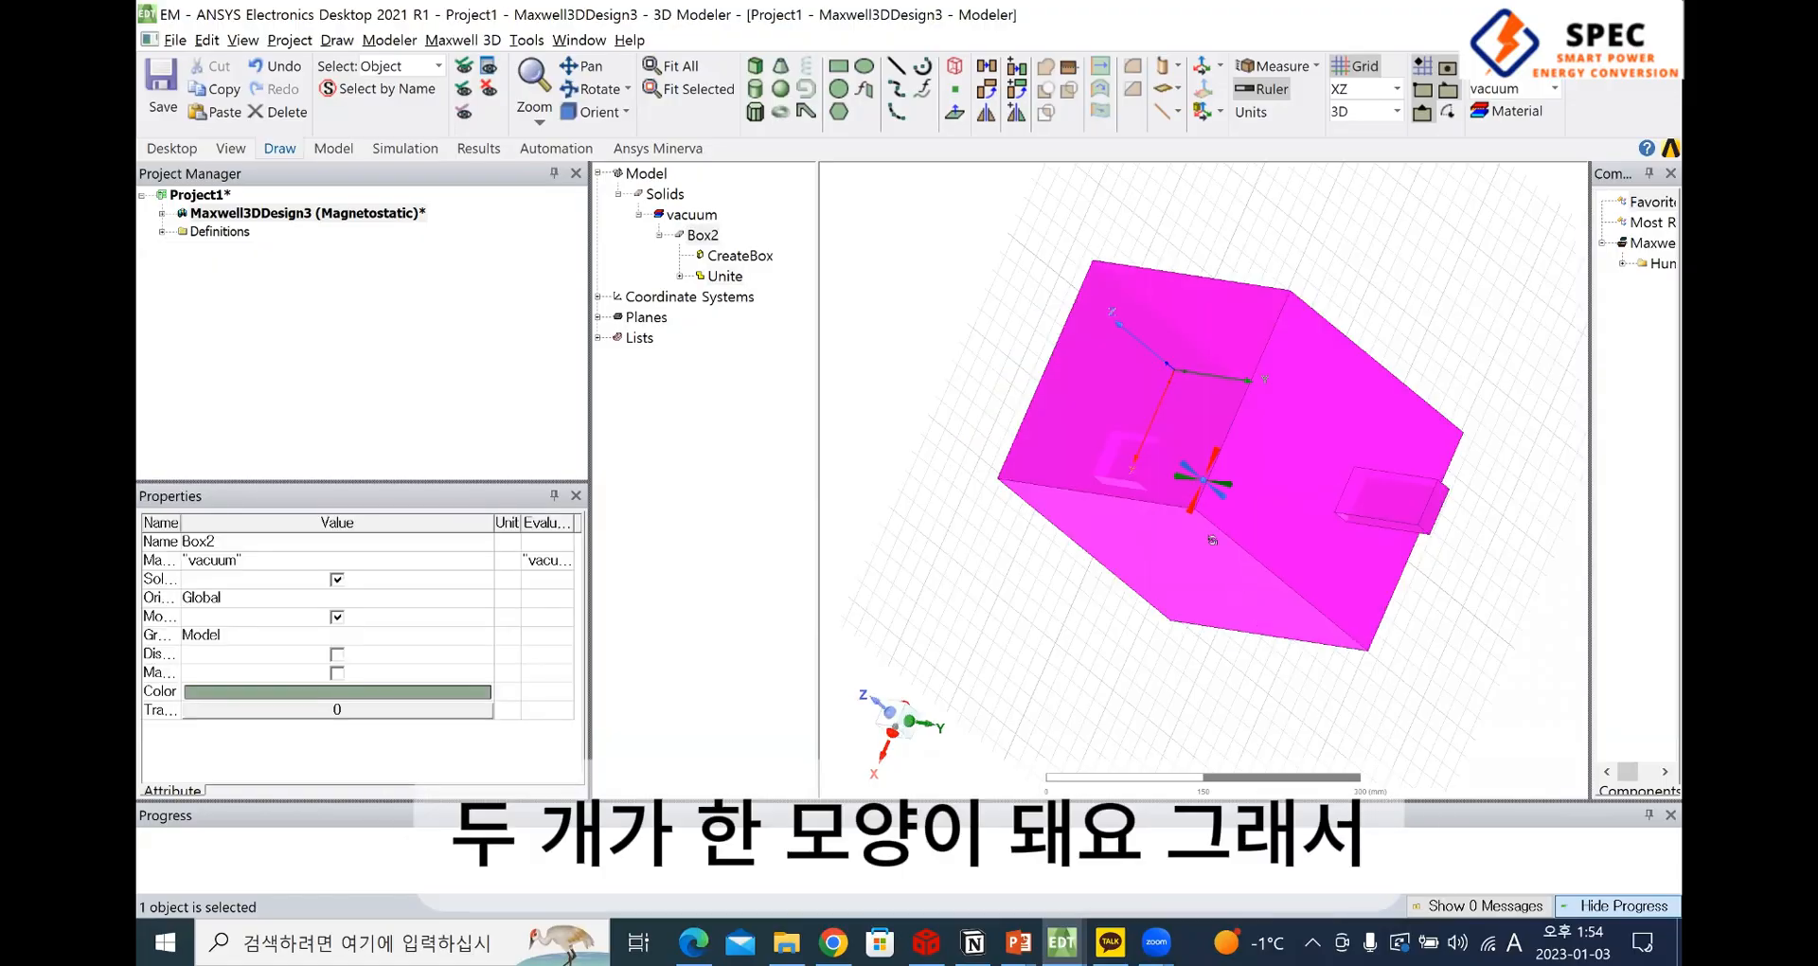
click(710, 236)
click(726, 258)
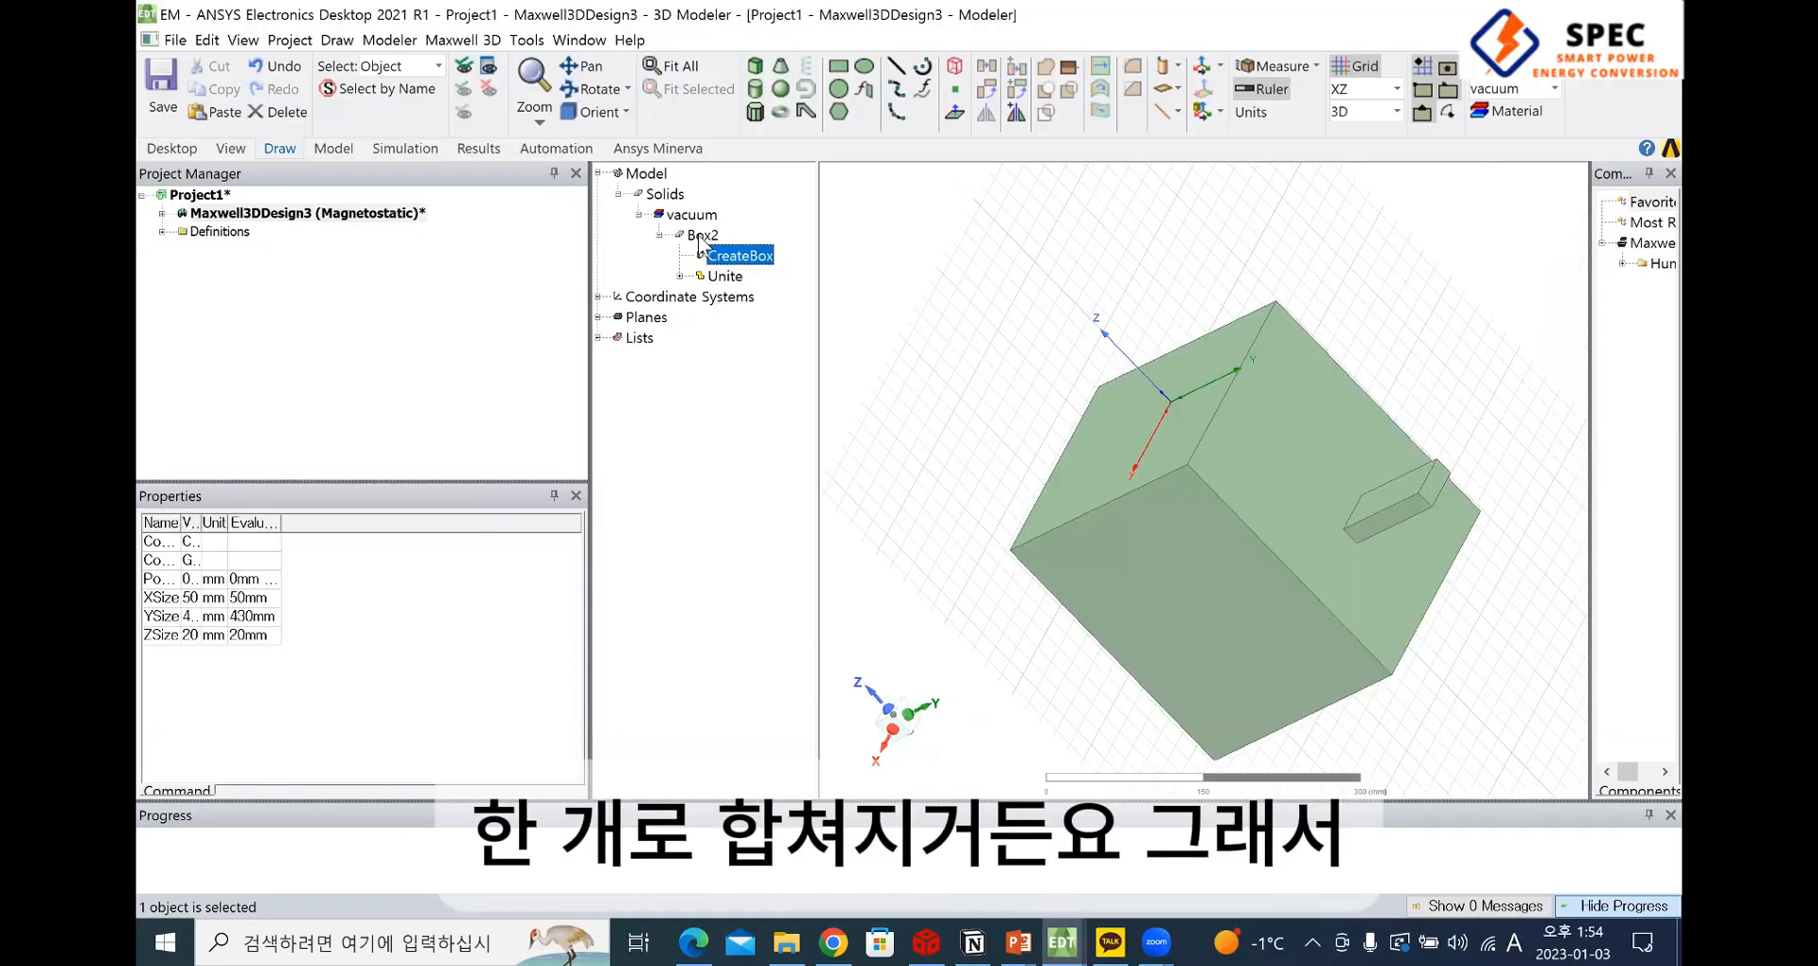
click(696, 235)
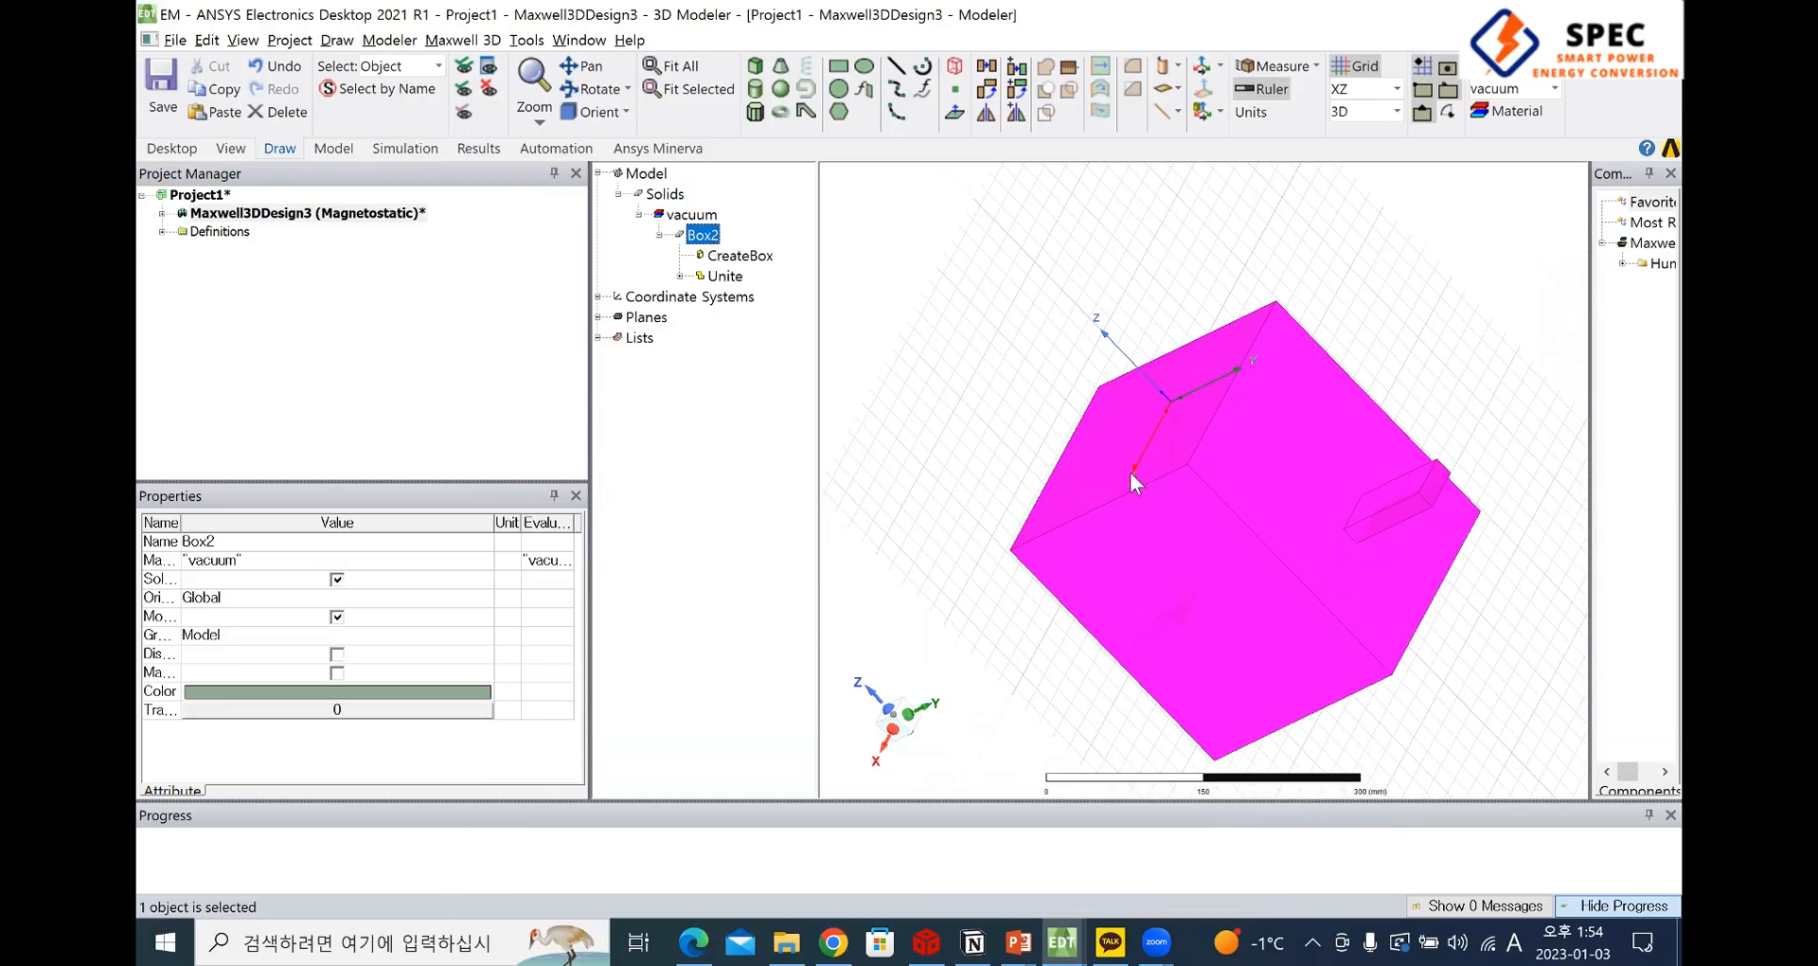
alt+drag(1206, 466, 1106, 510)
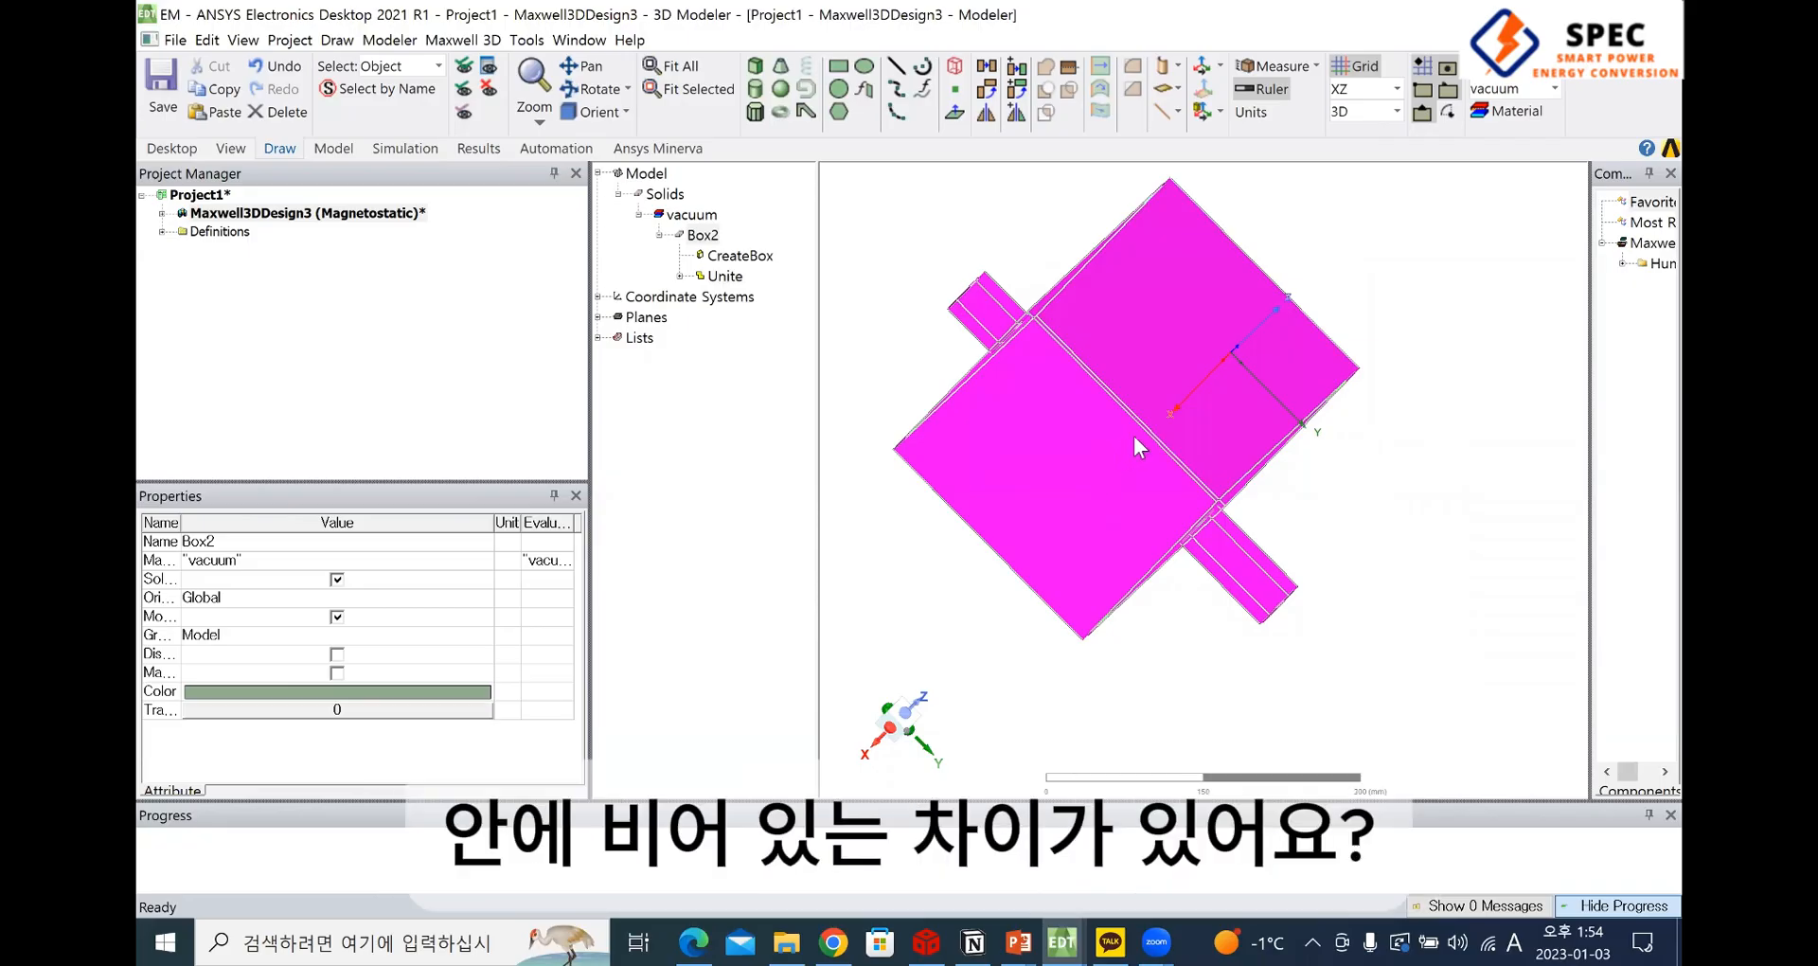
key(ctrl+z)
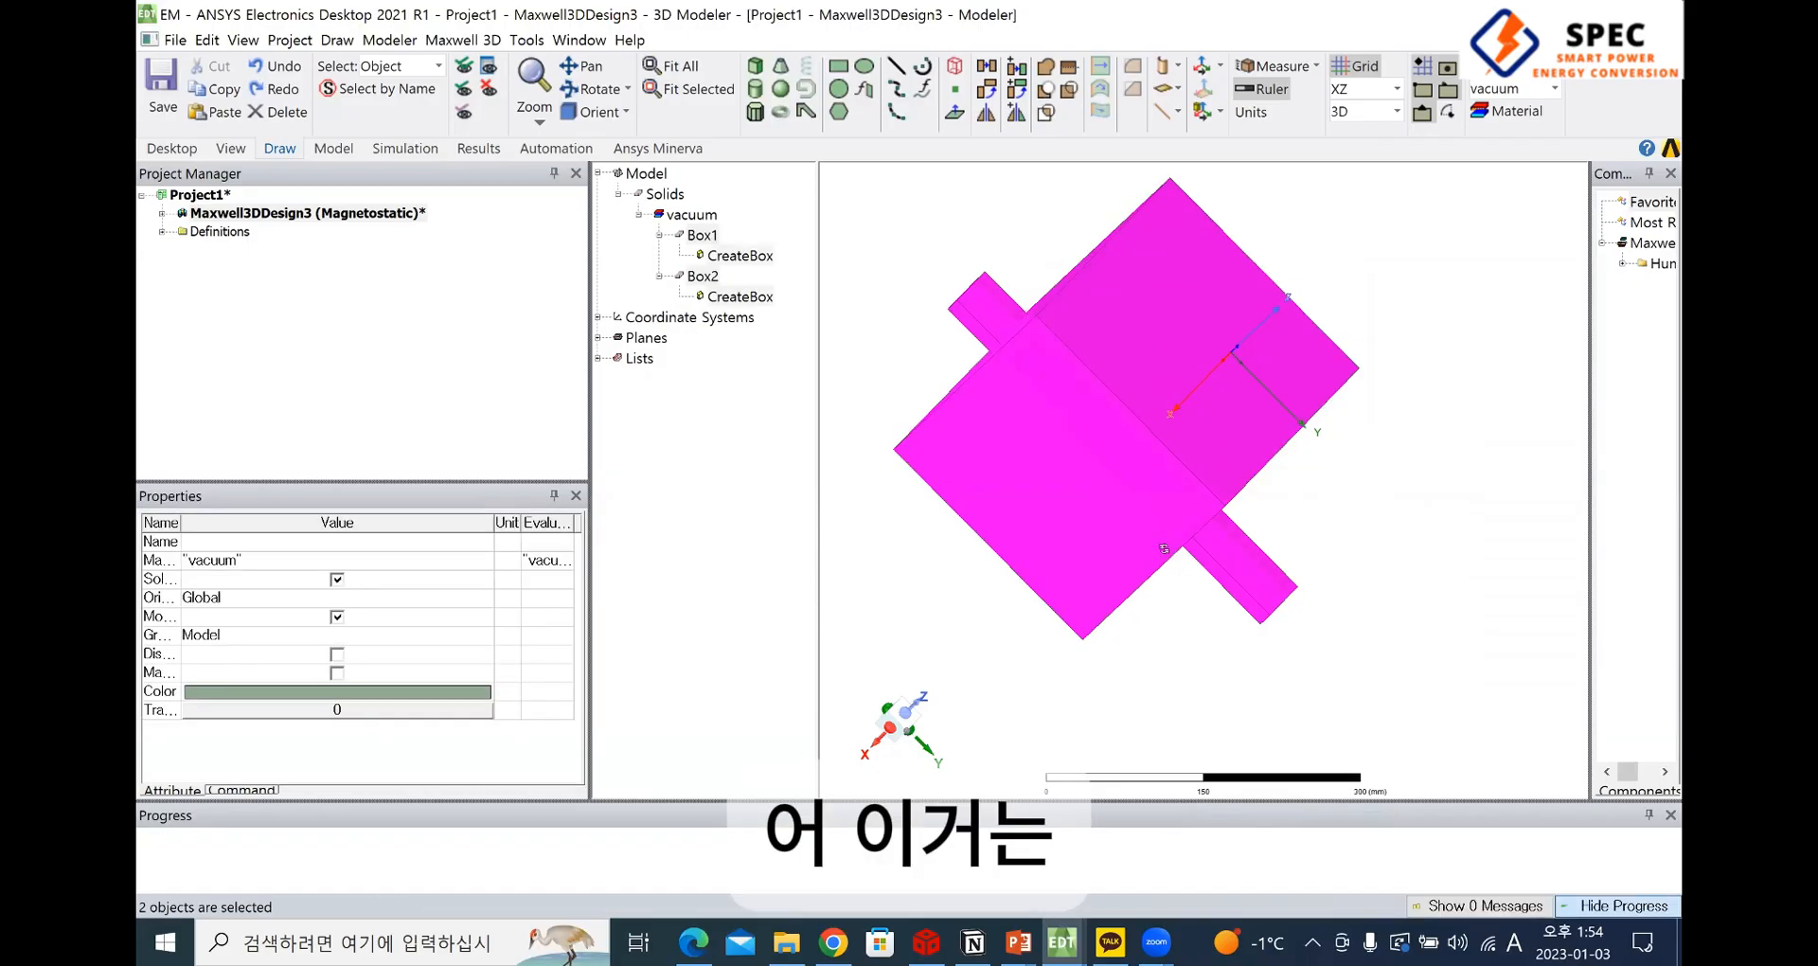
Select the bar and the large box in turn to compare the two separate solids
alt+drag(1163, 548, 1228, 518)
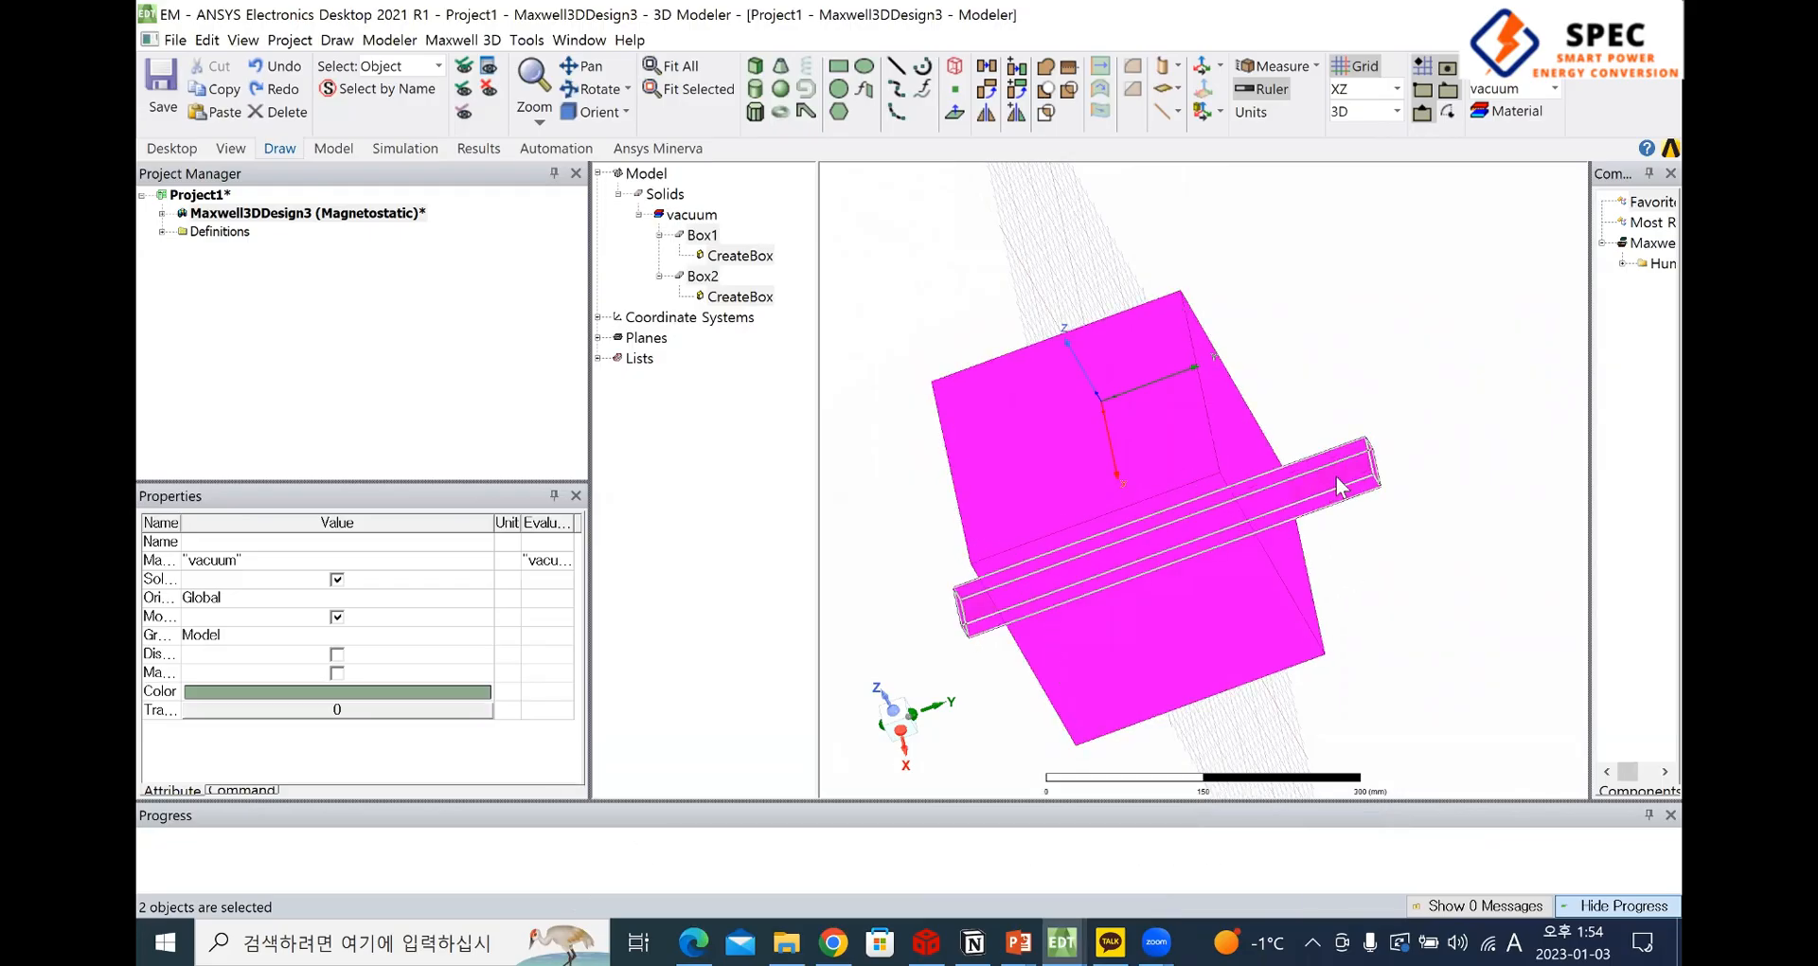
click(1213, 473)
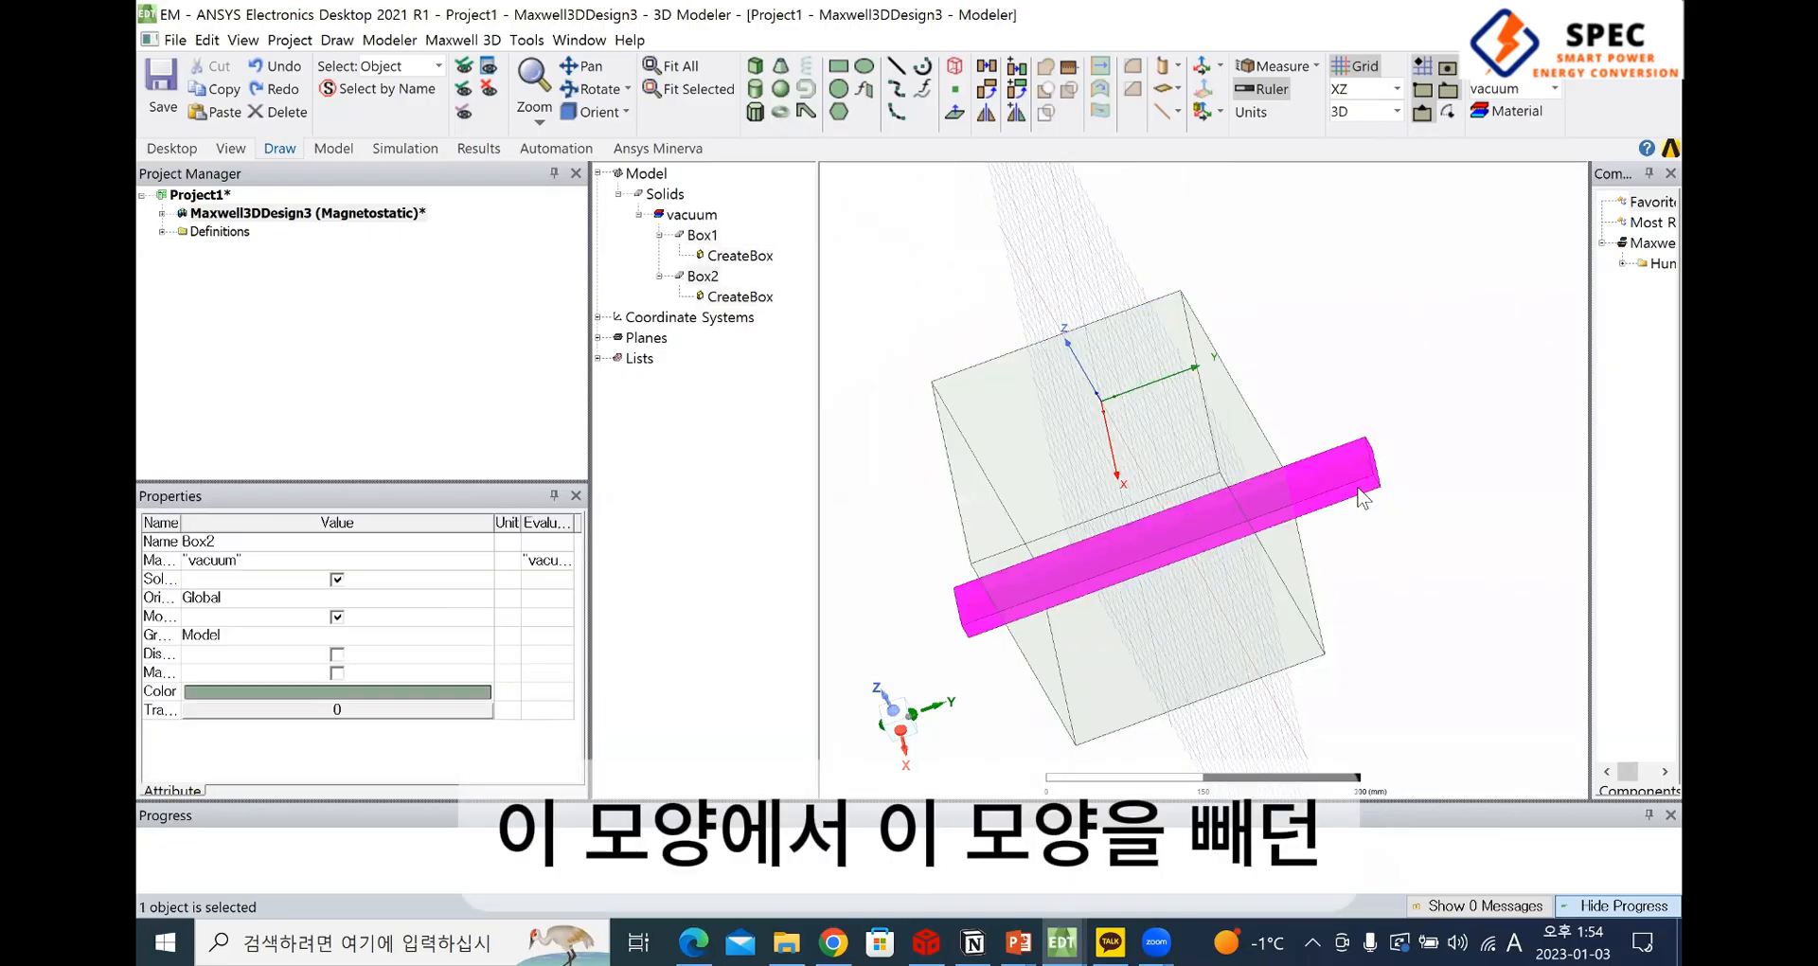
click(1160, 445)
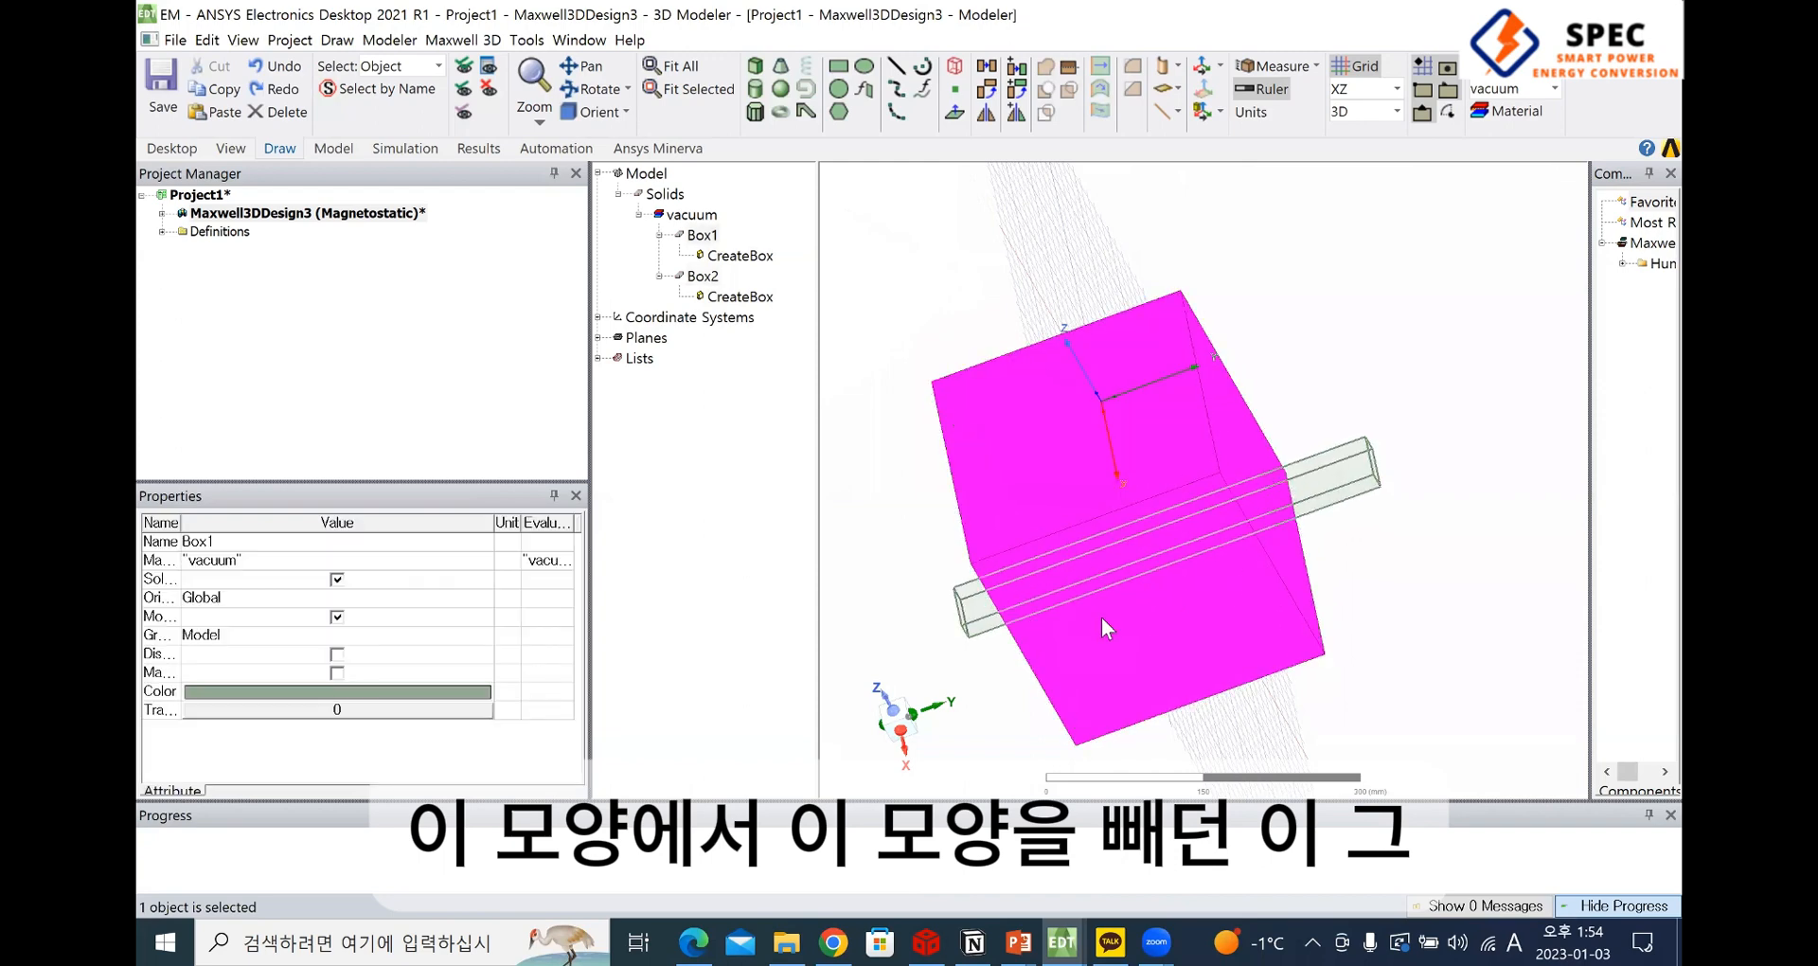
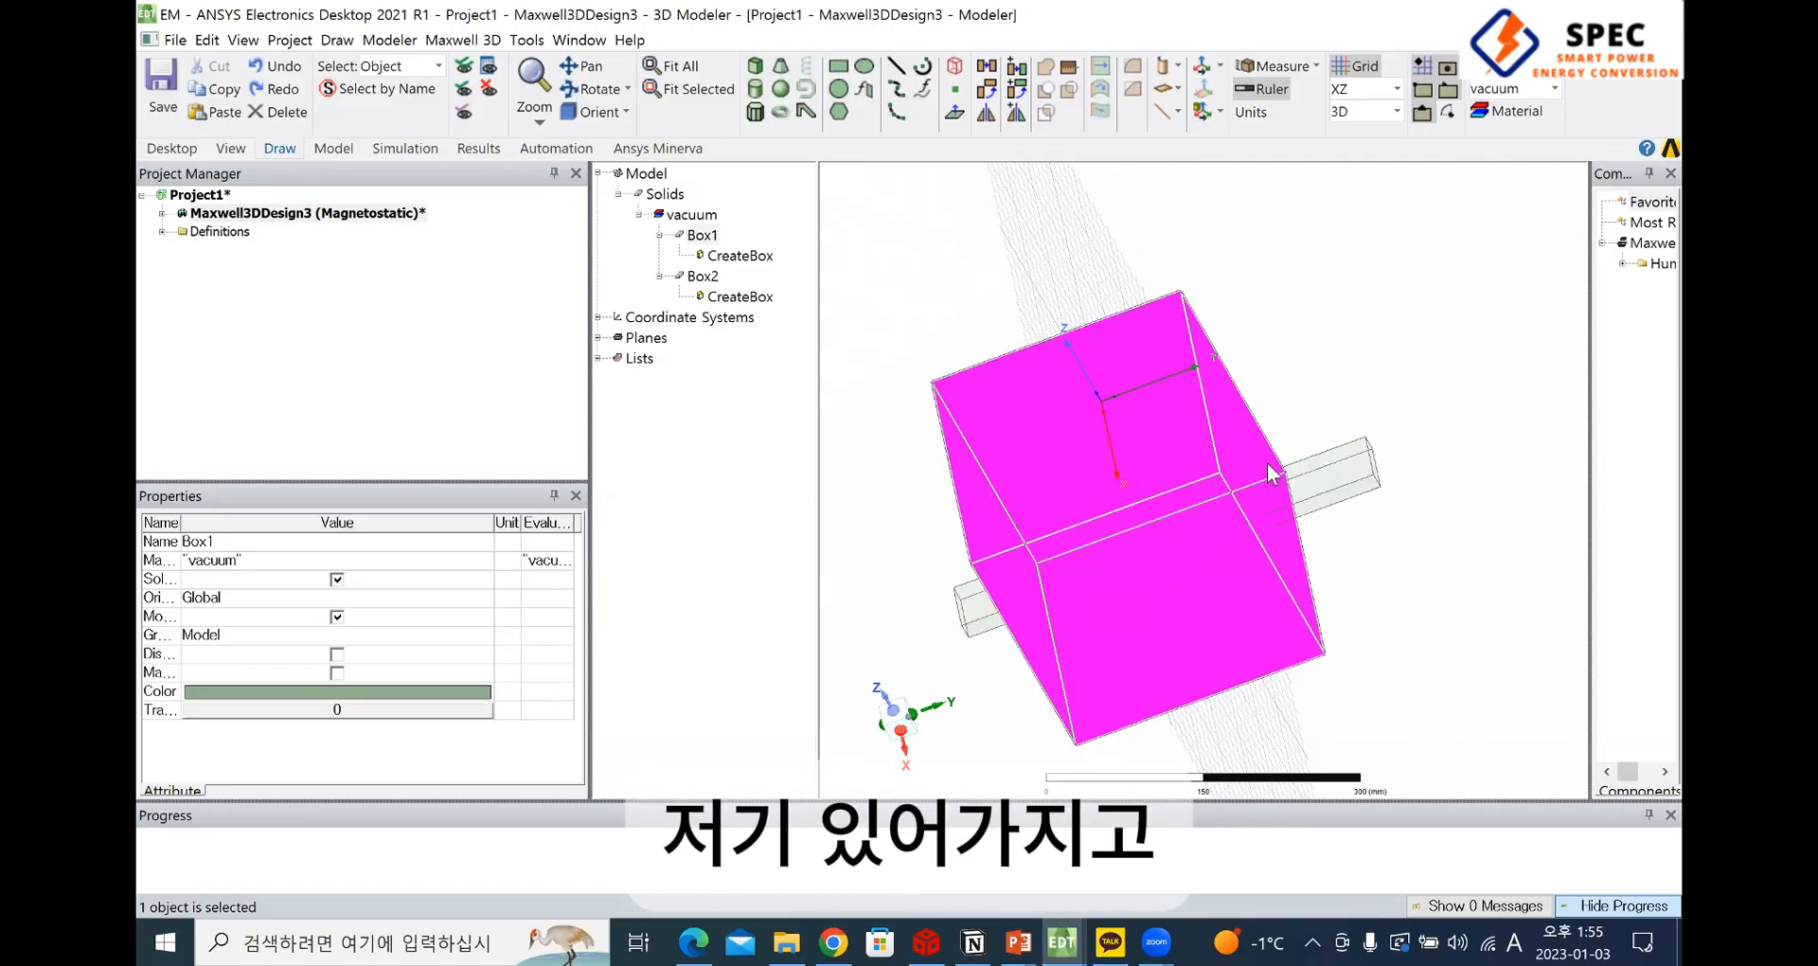
Review the Boolean operations offered for the large box and select it together with the bar crossing it
click(1370, 475)
click(1187, 447)
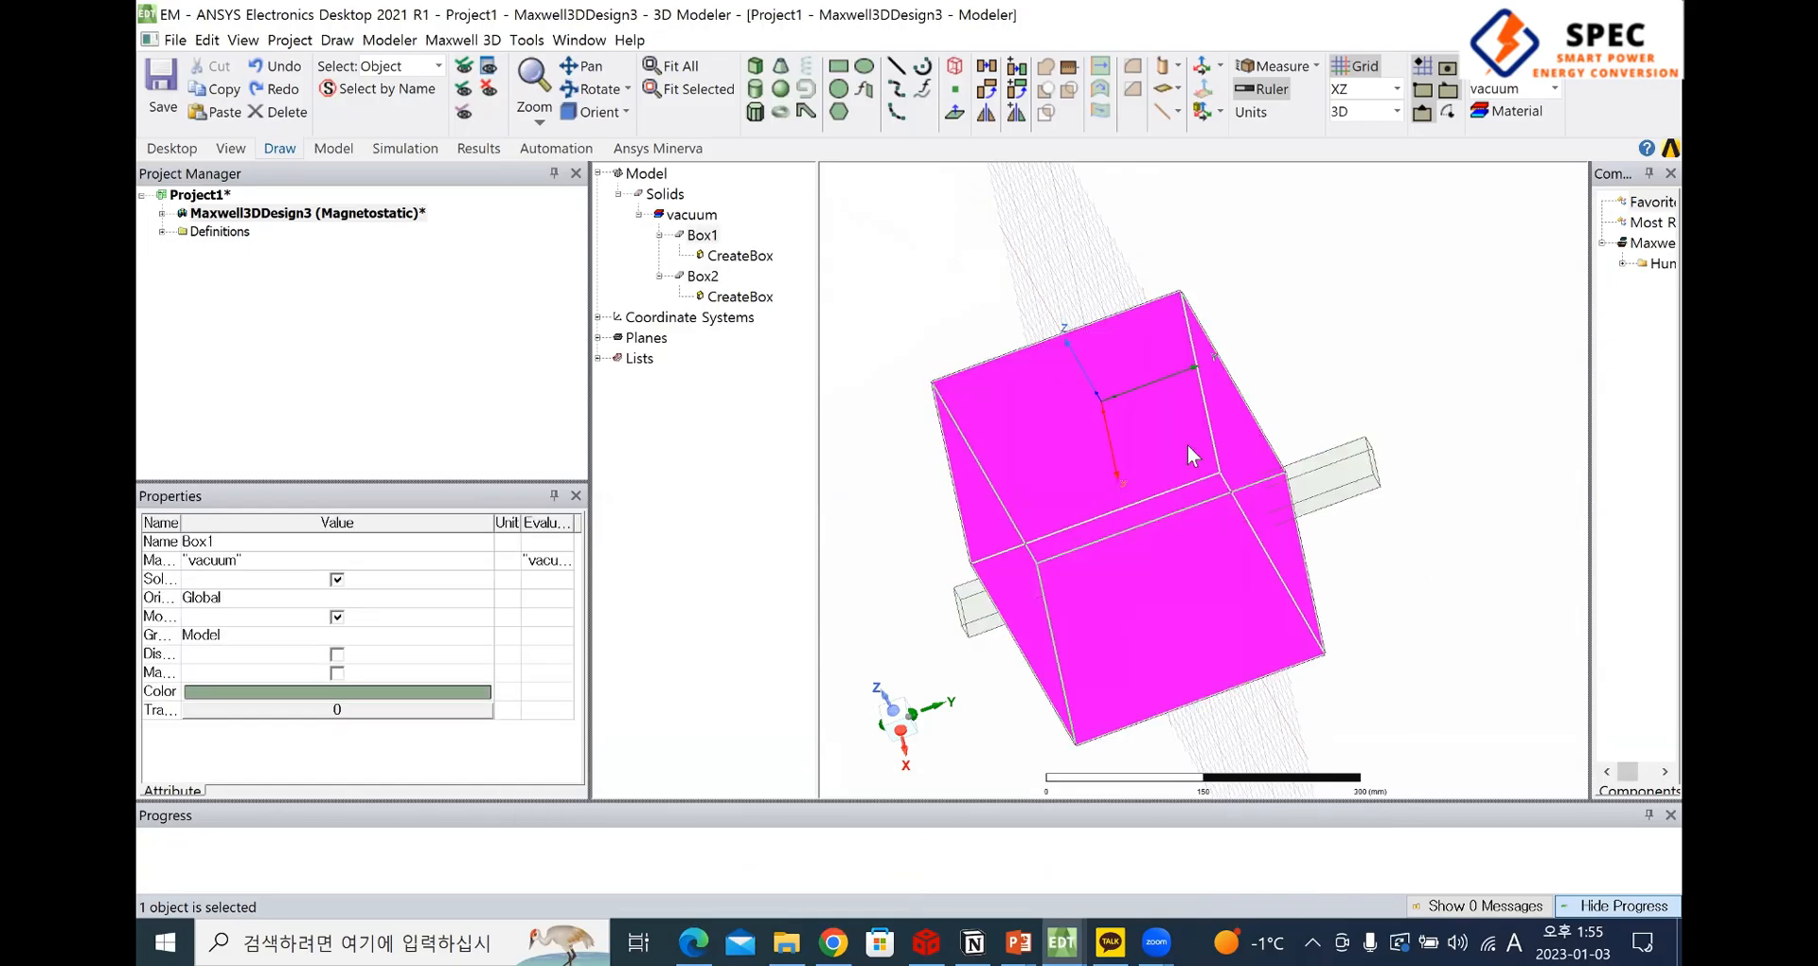
right_click(1032, 436)
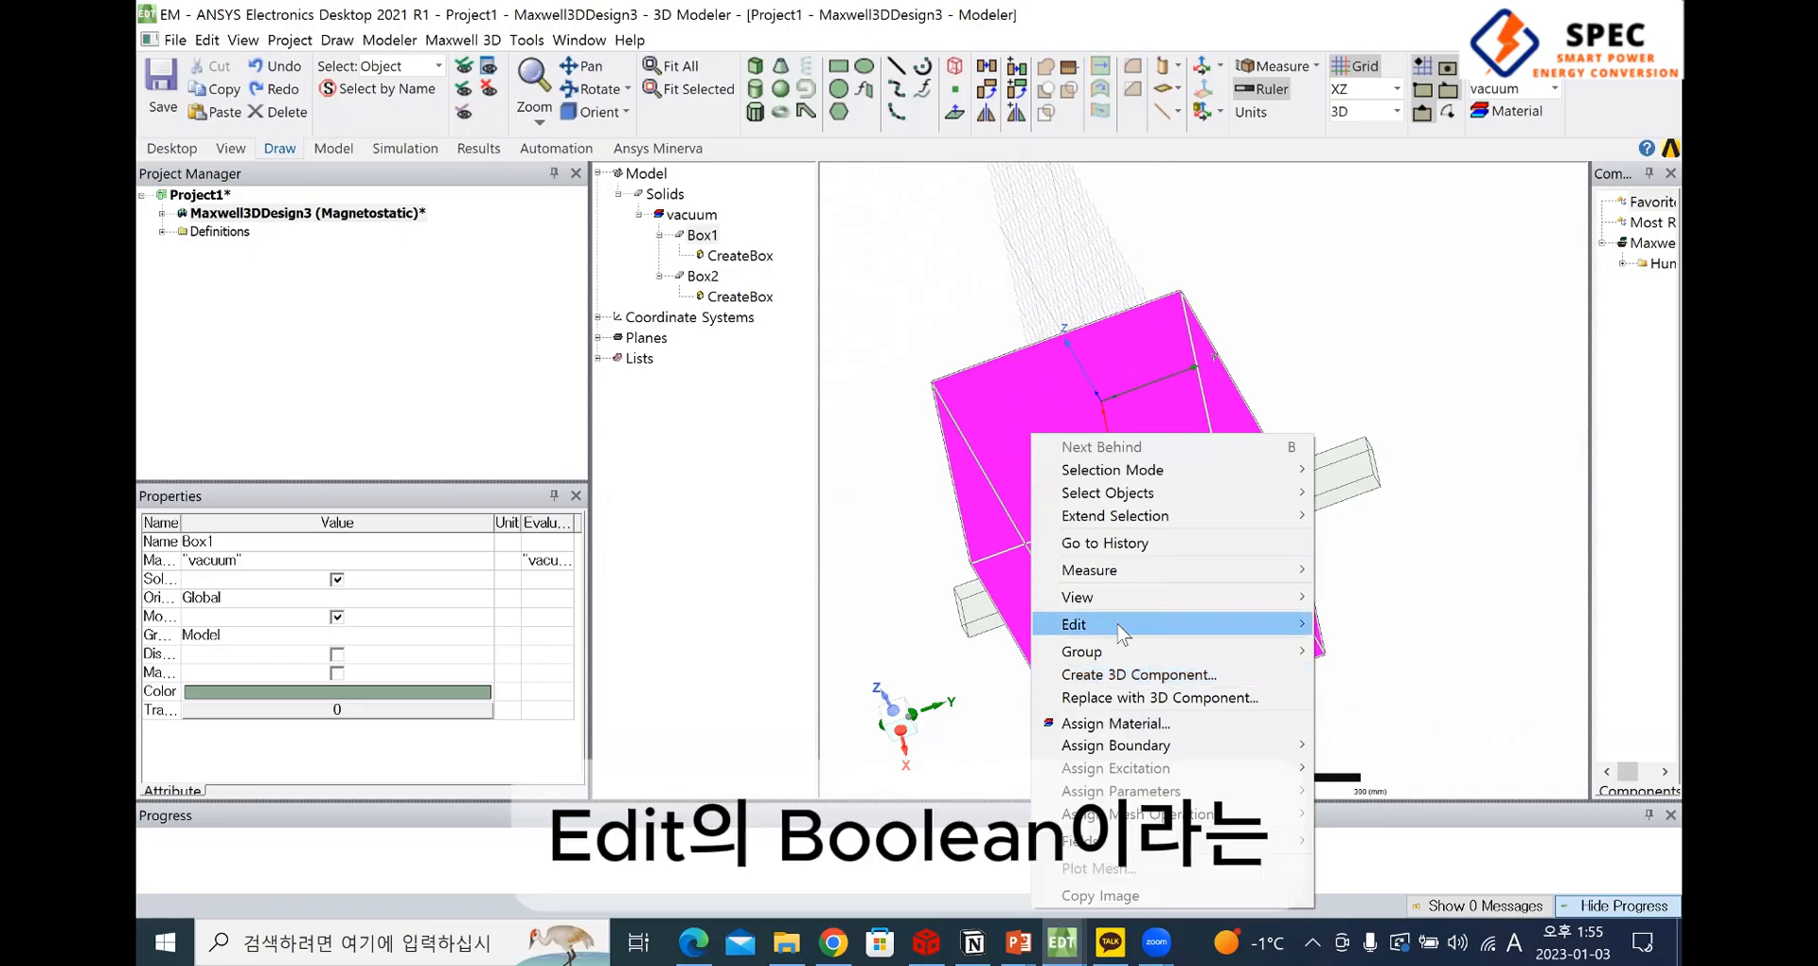
mouse_move(1103, 625)
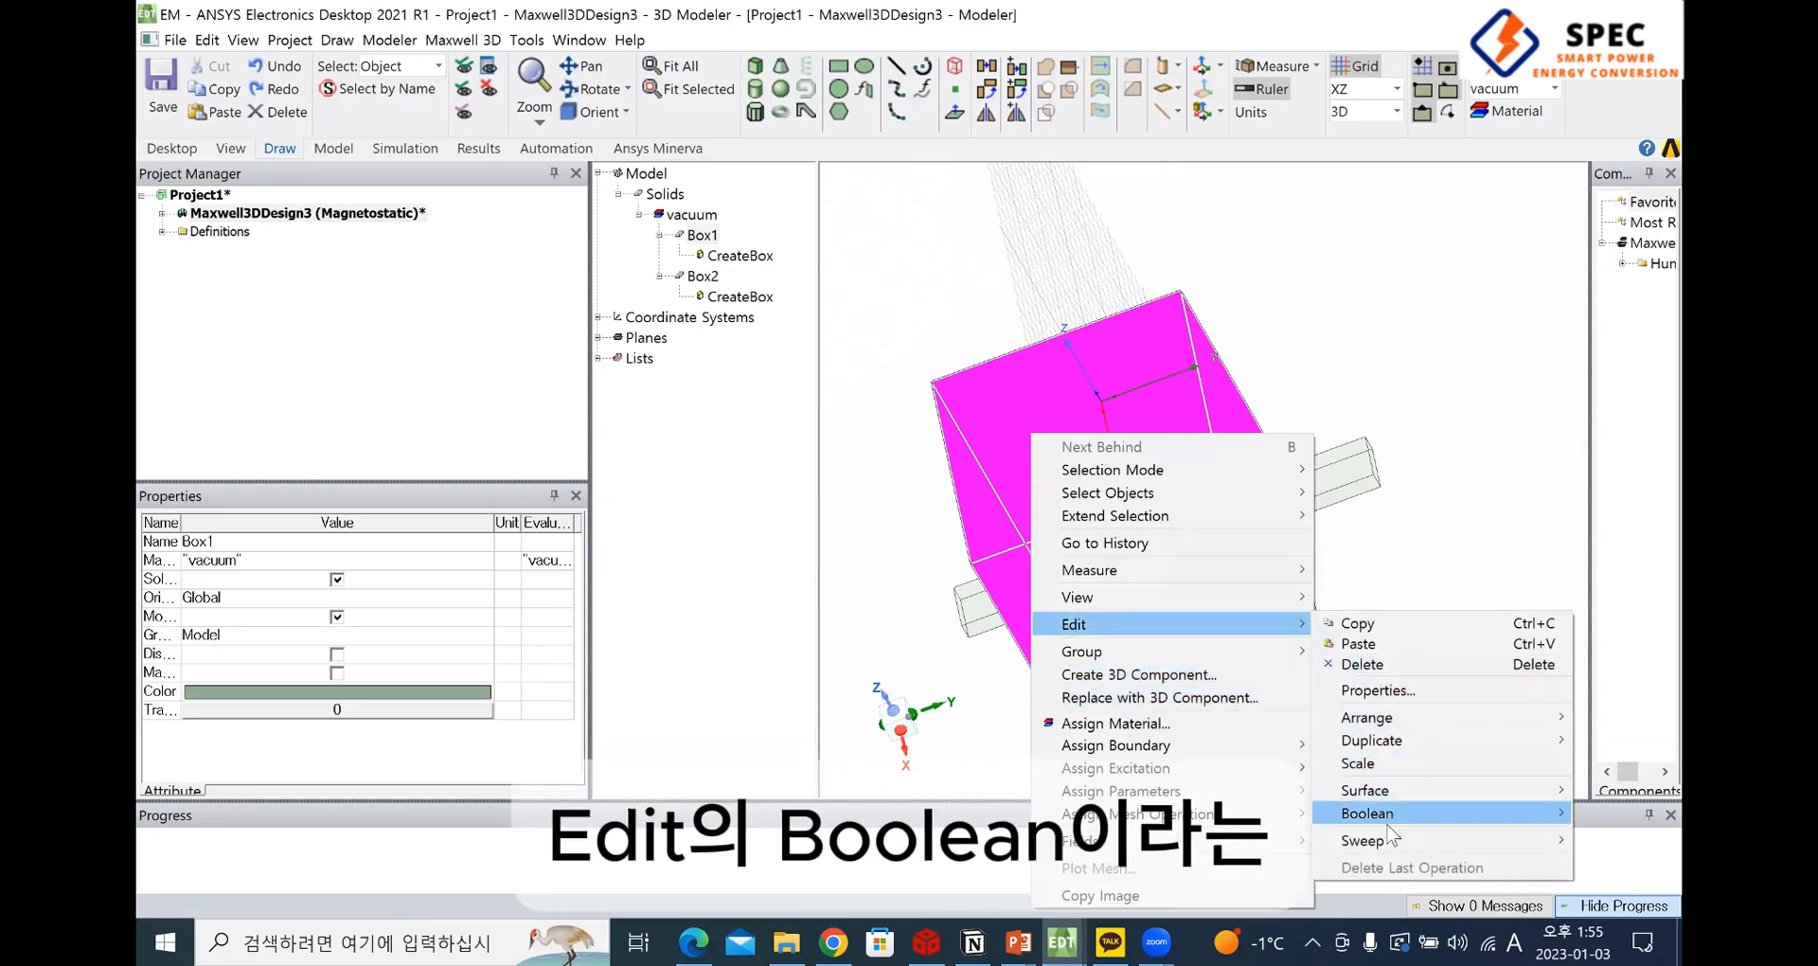
mouse_move(1387, 814)
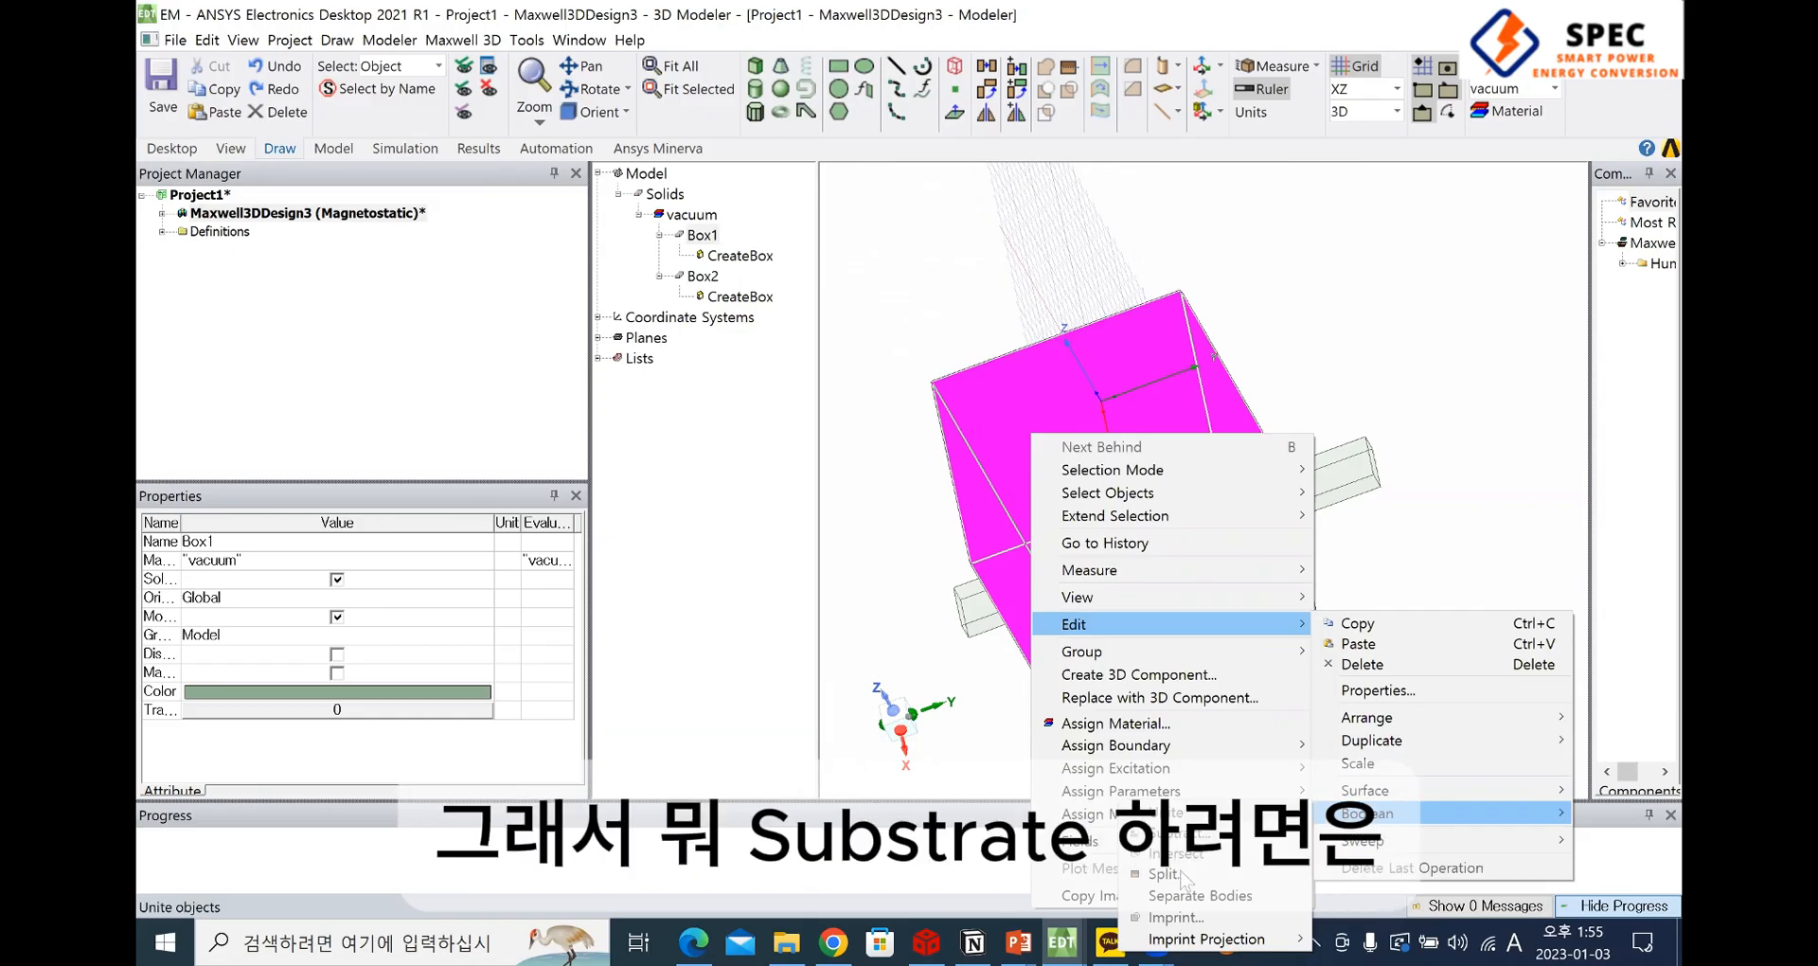
click(1475, 505)
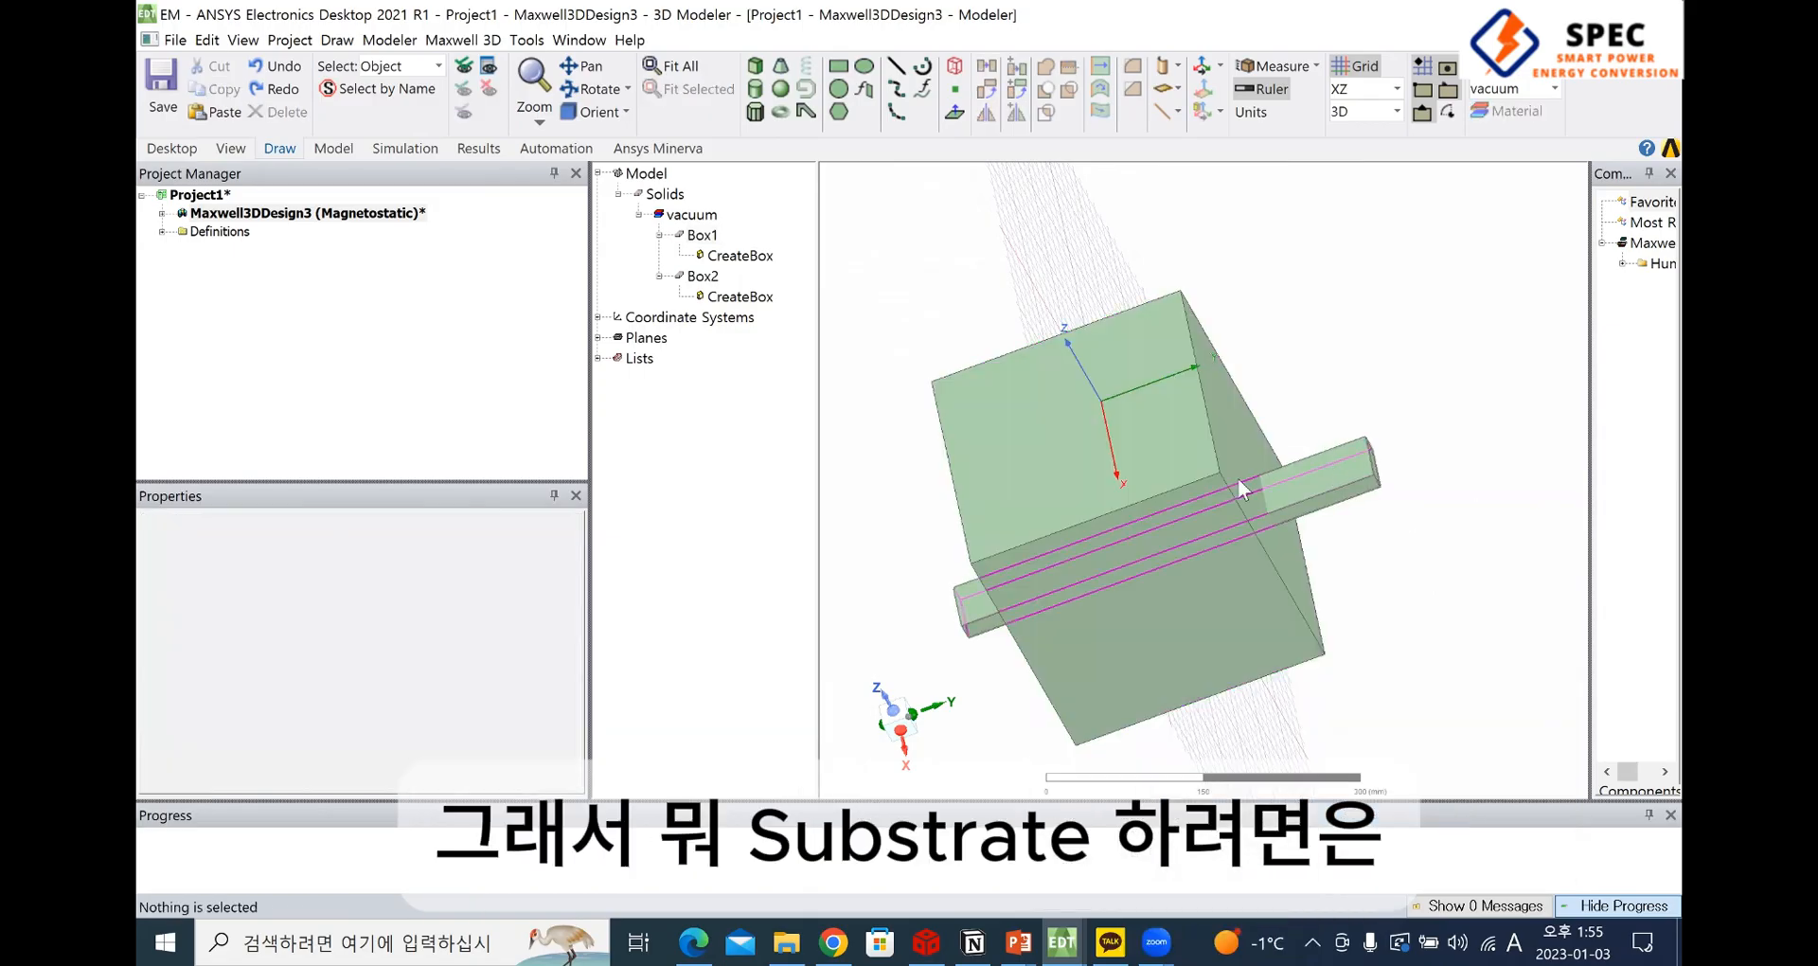
click(1143, 443)
ctrl+click(1323, 473)
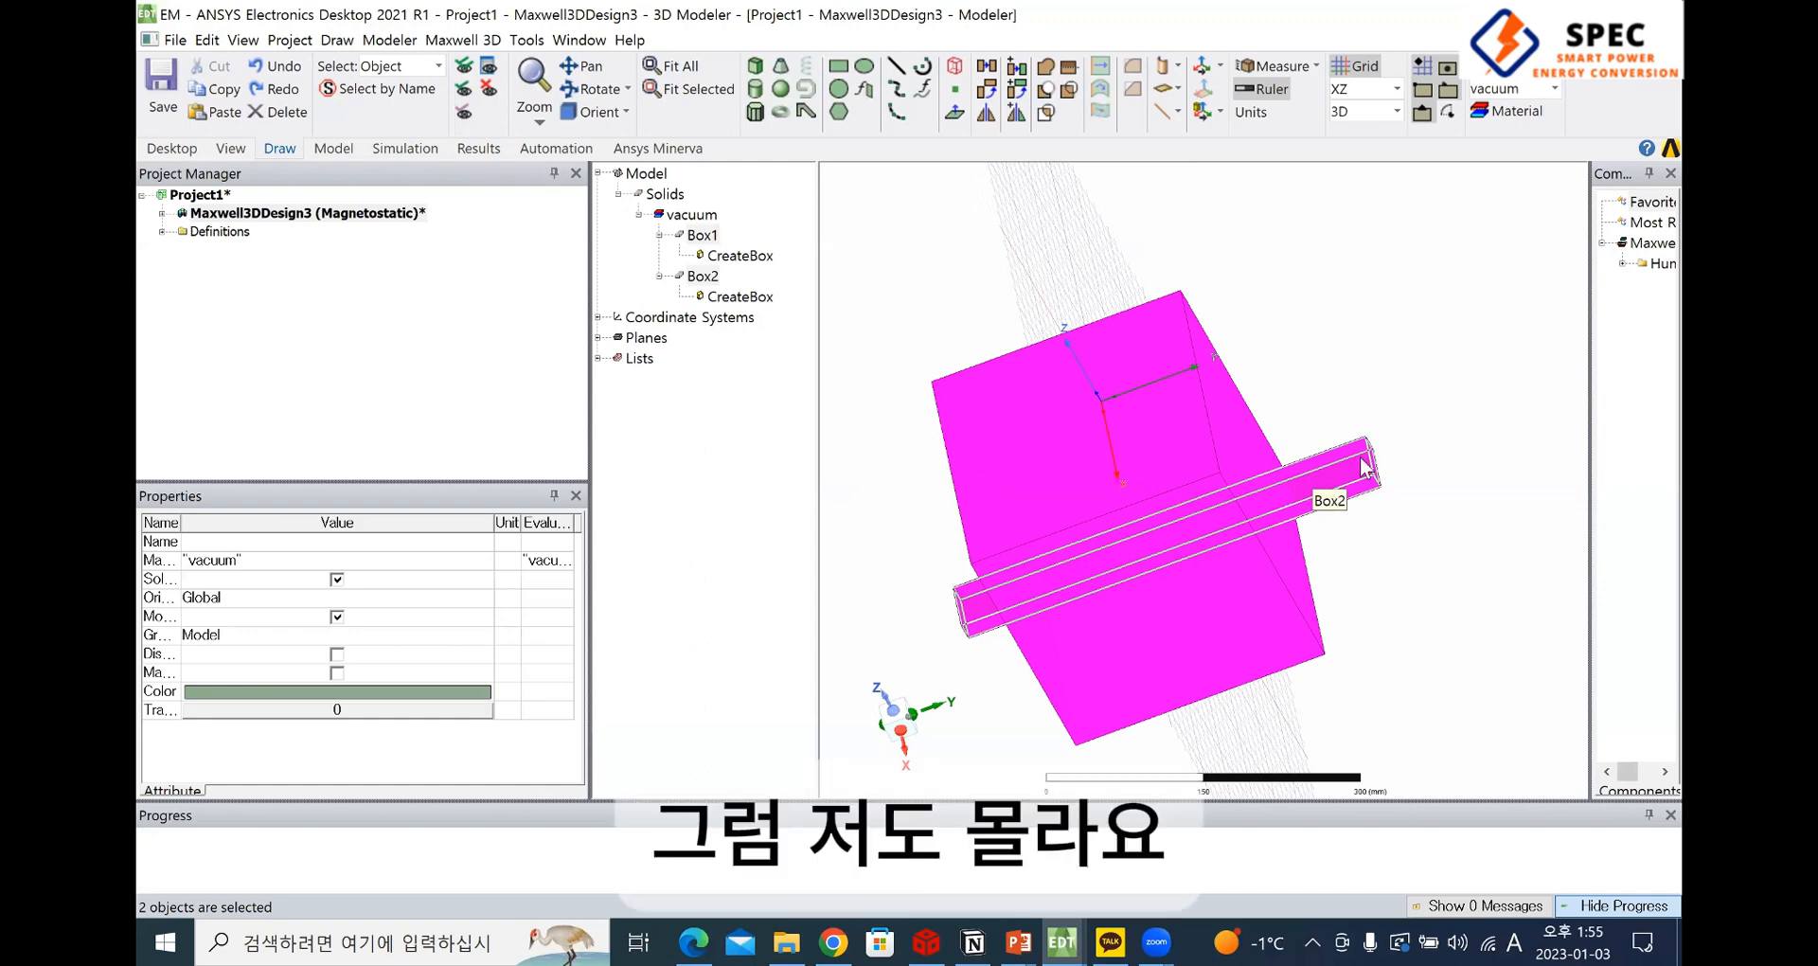
click(1441, 288)
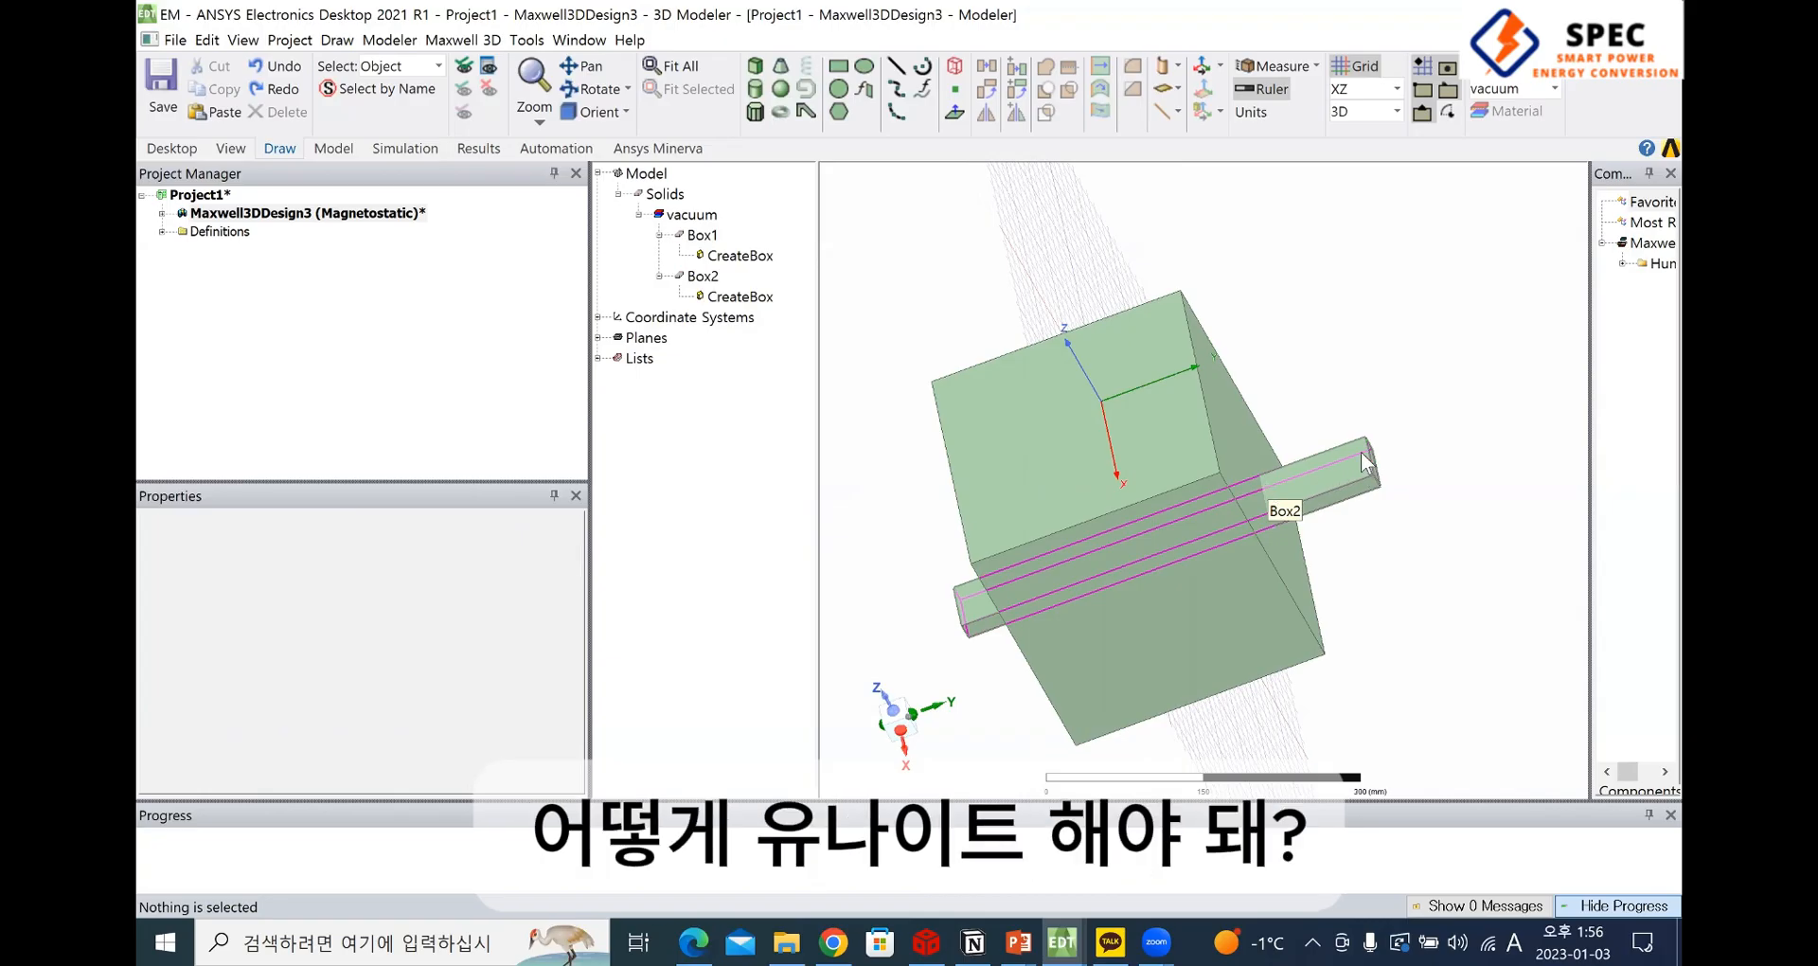
Switch to the A_VA_WPT3_Z3_square model of the EV_WPT3_1128_1551 project and hide its Region object
mouse_move(1061, 942)
click(897, 849)
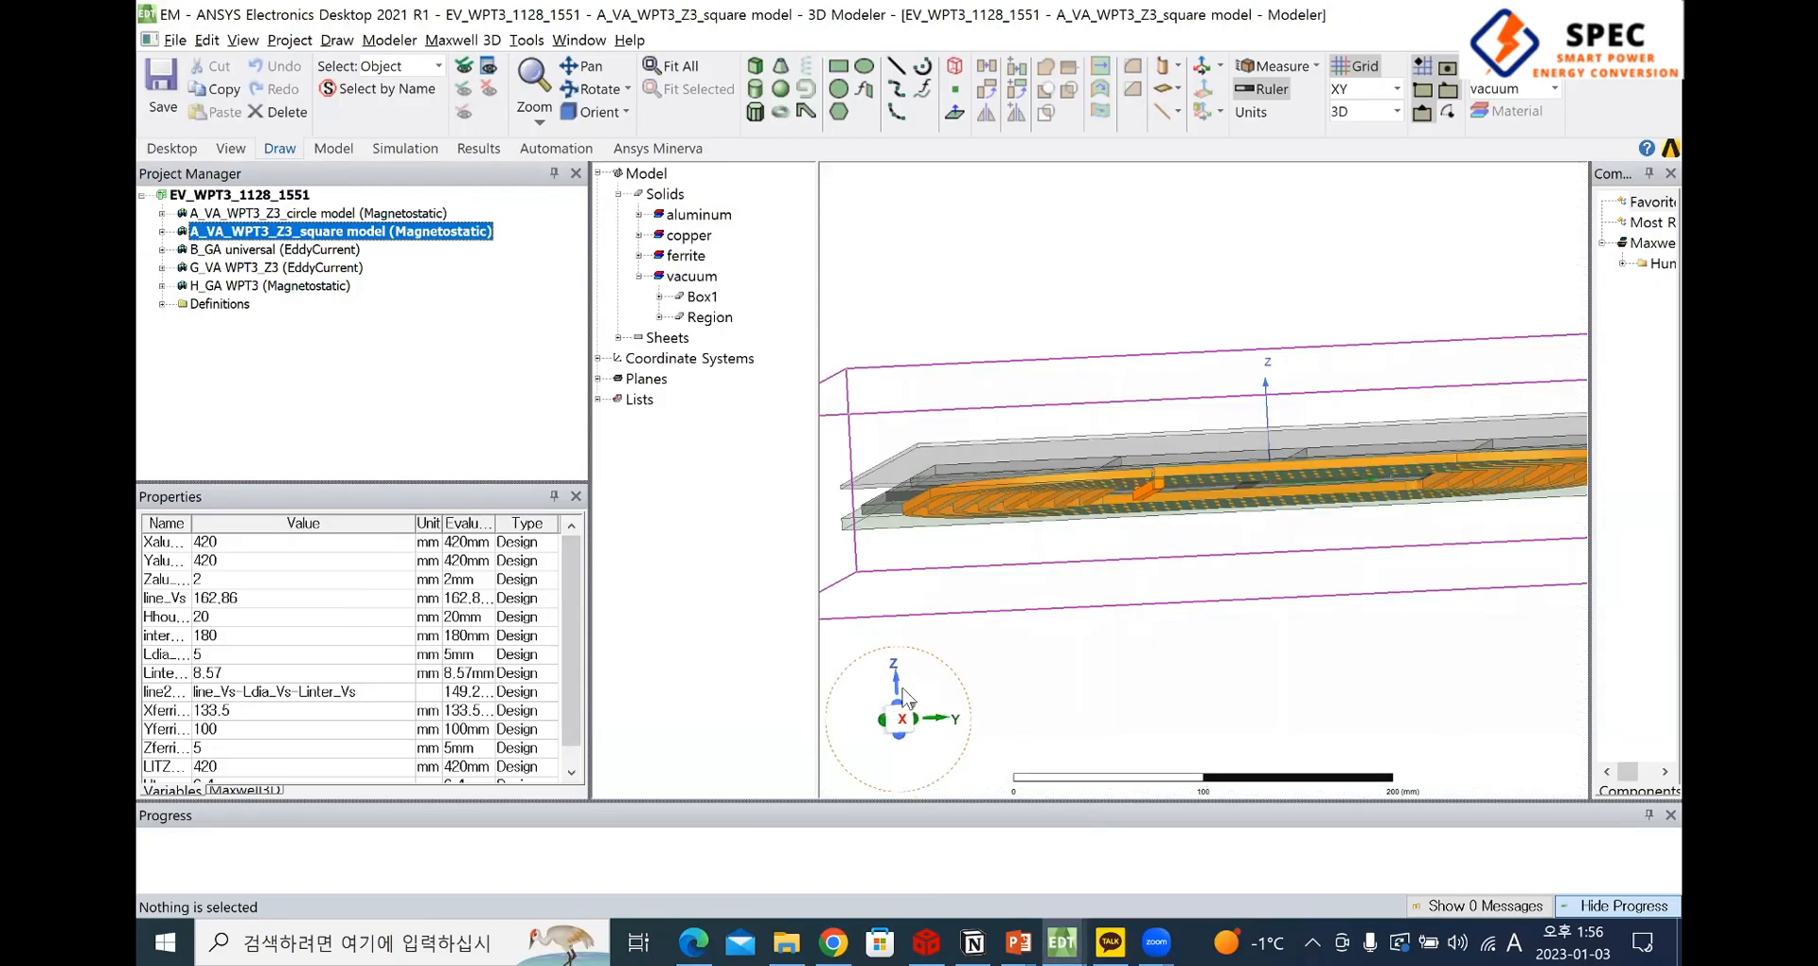
click(897, 690)
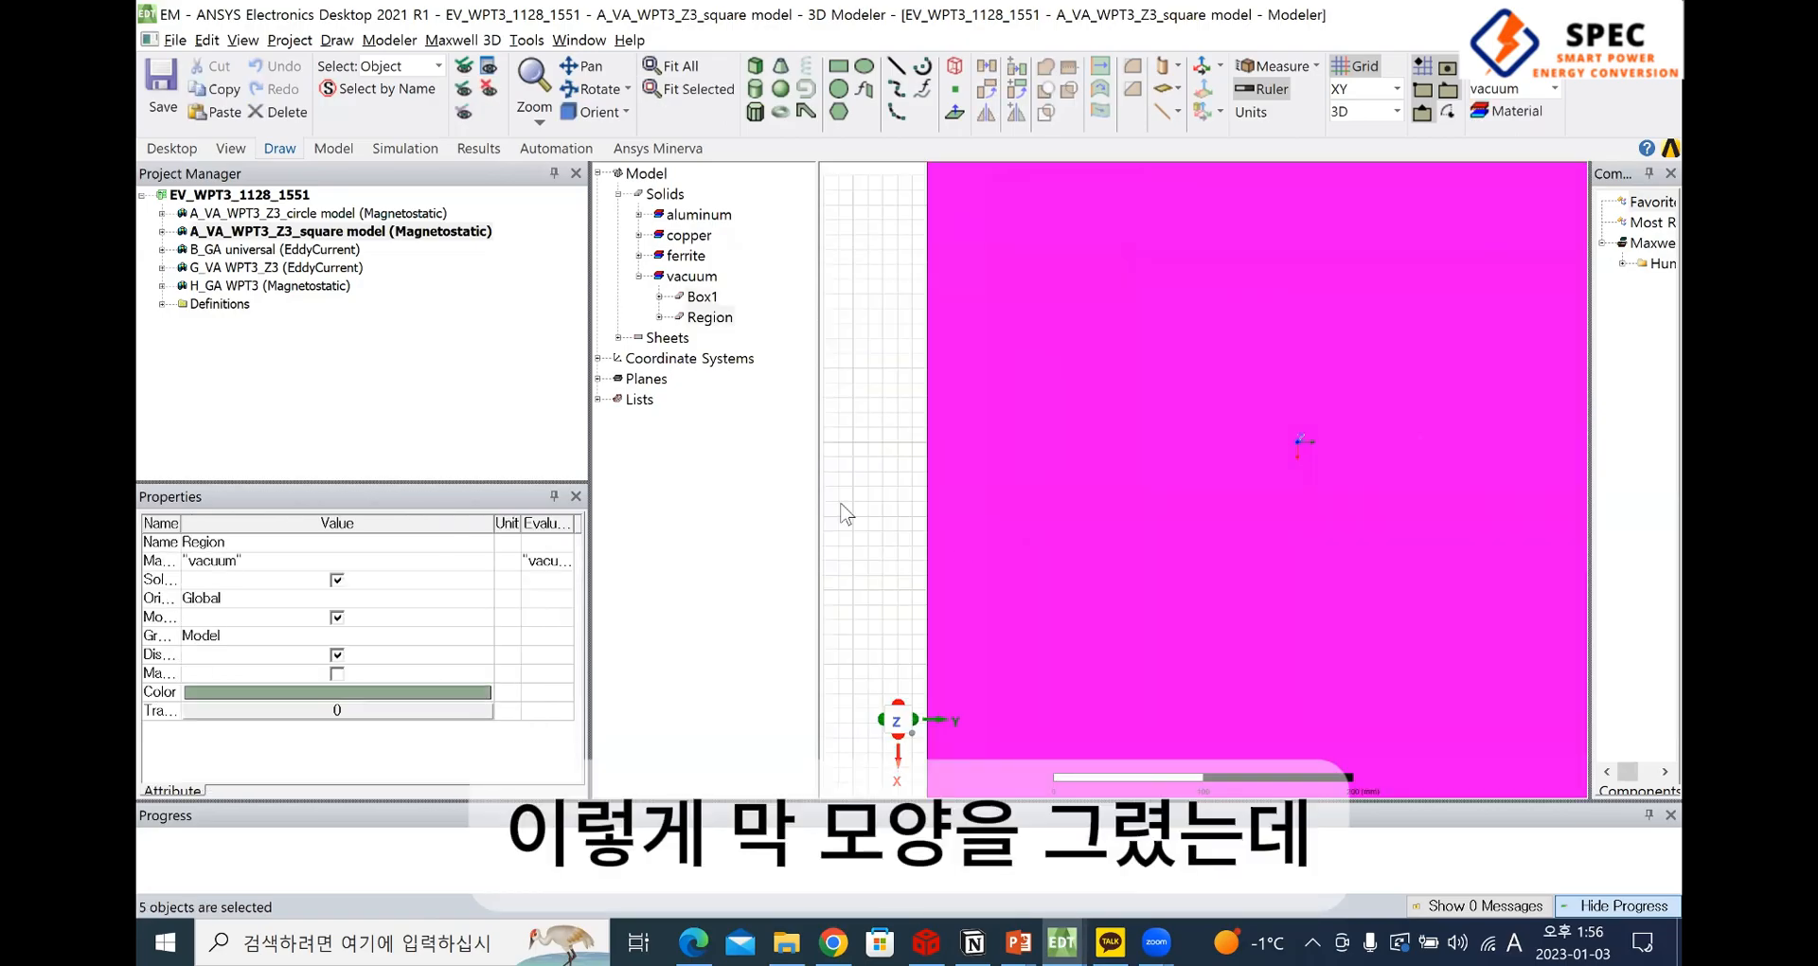
click(843, 504)
click(1246, 390)
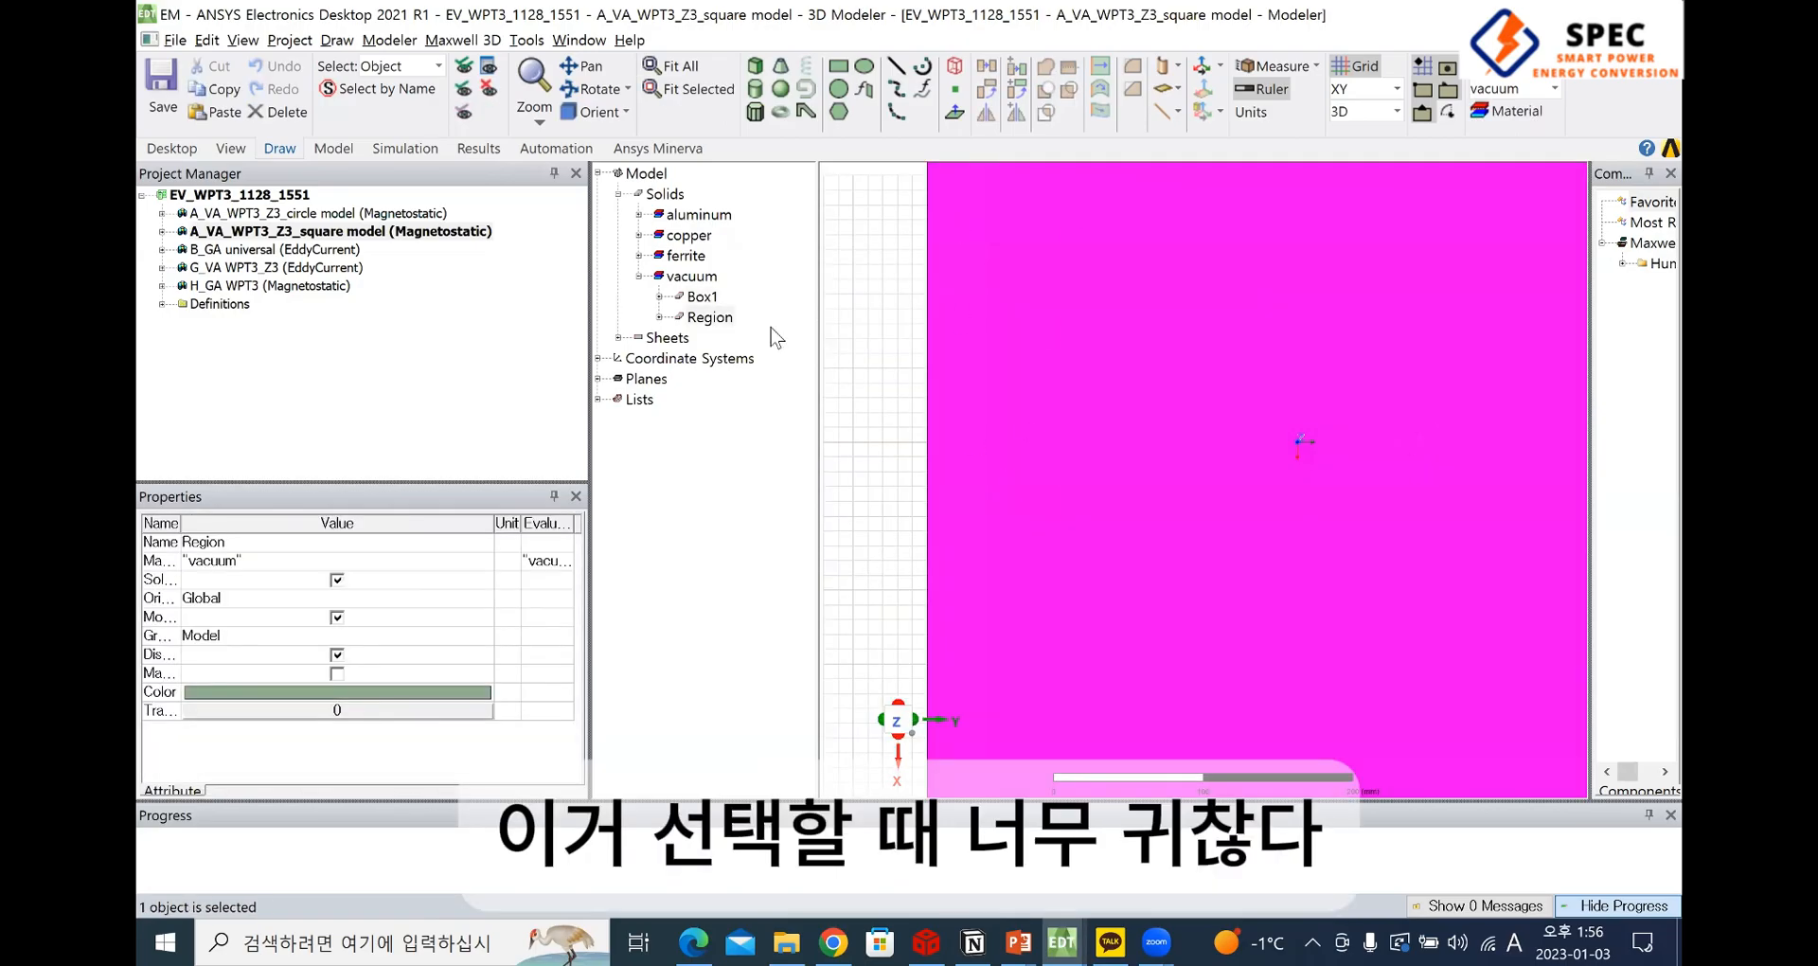
click(490, 92)
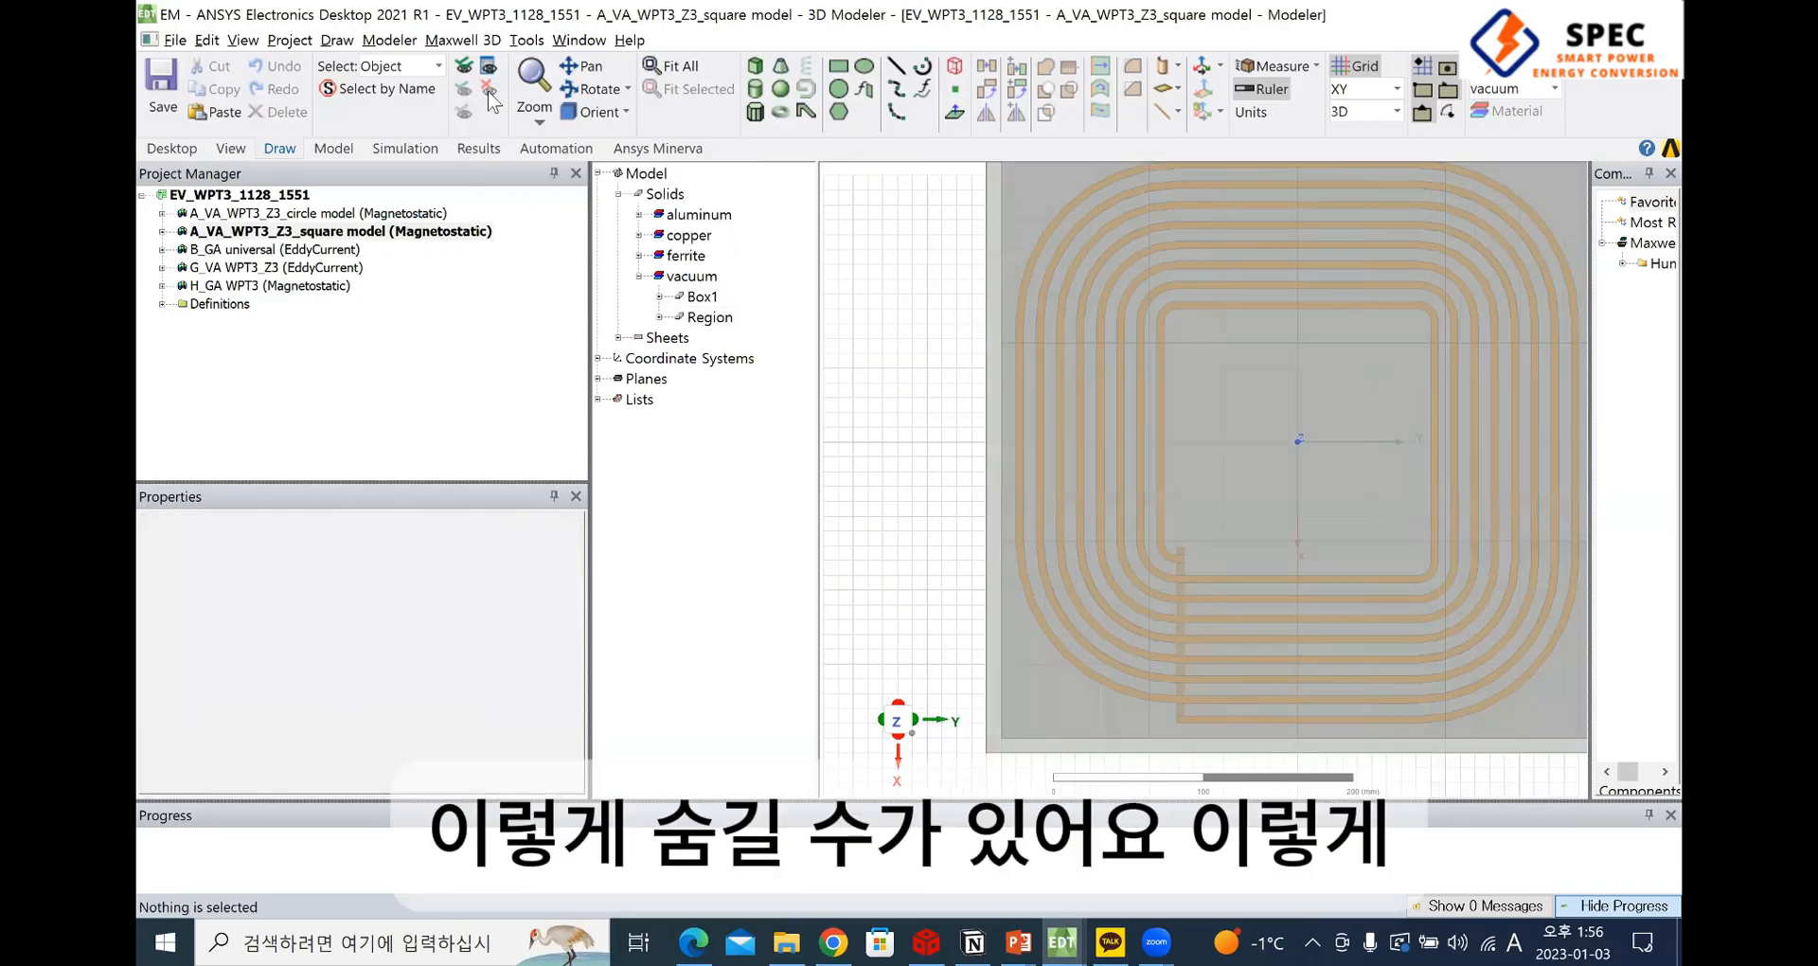
Hide the aluminum plate, the ferrite boxes Box2 to Box13 and the vacuum box Box1 around the coil
click(1268, 413)
click(489, 91)
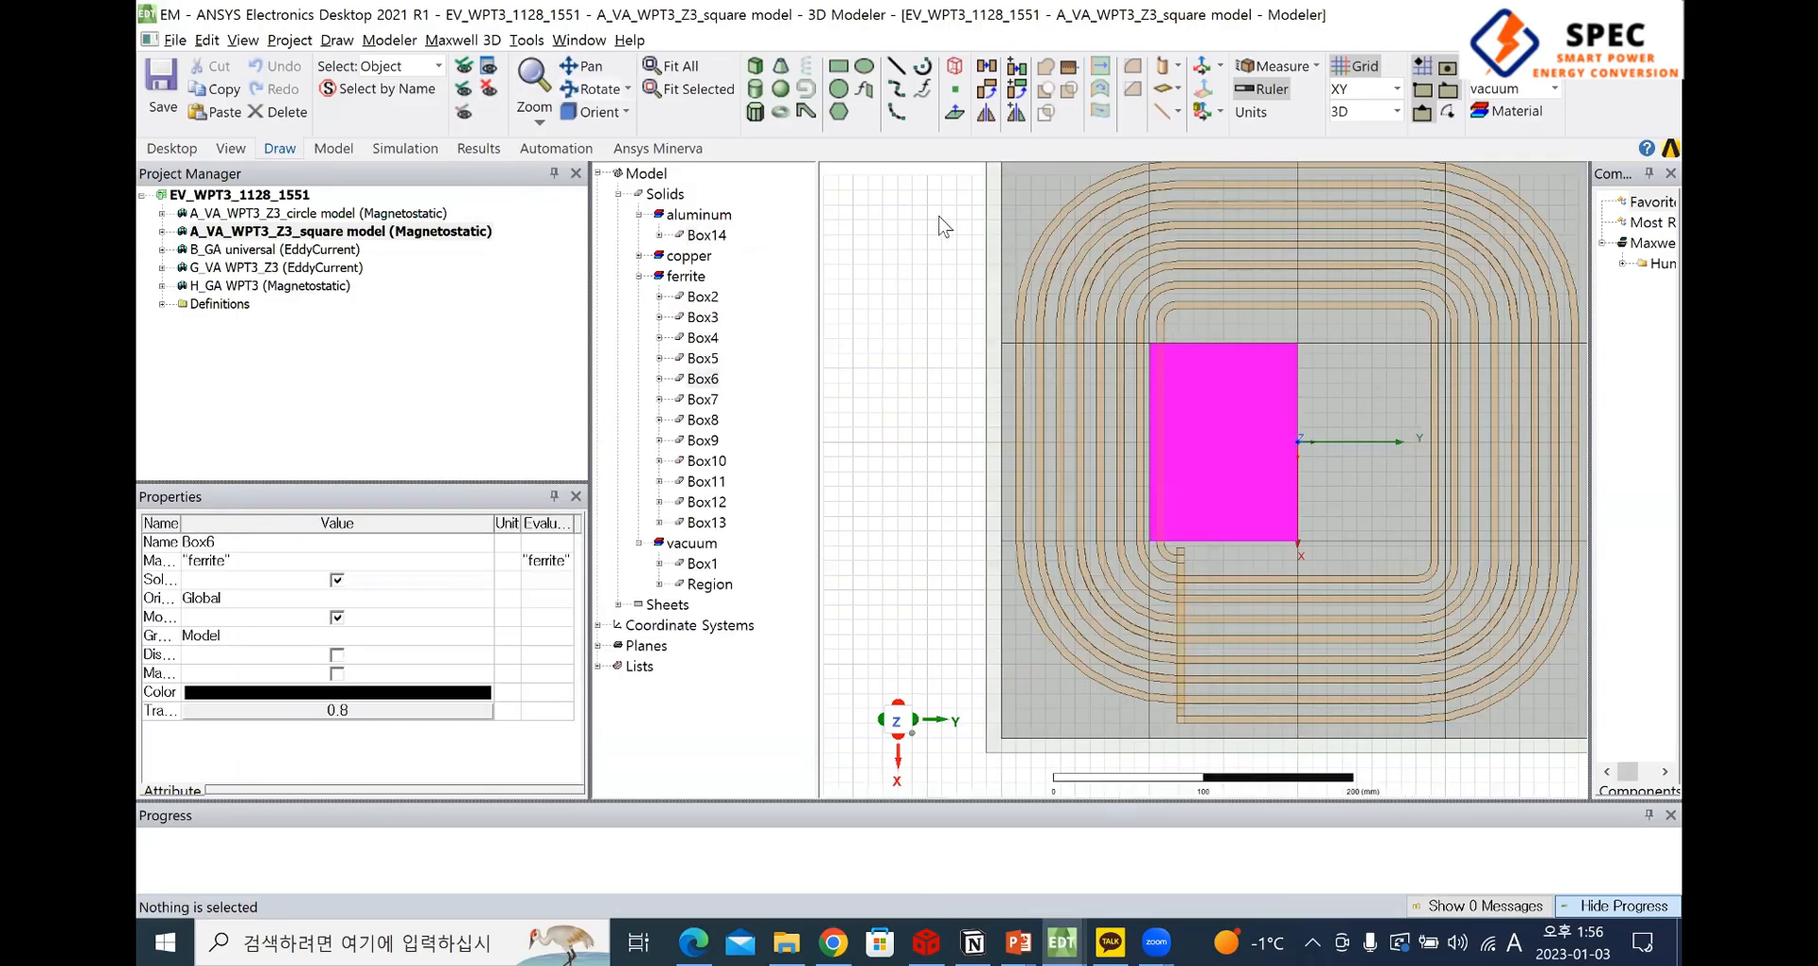
click(685, 275)
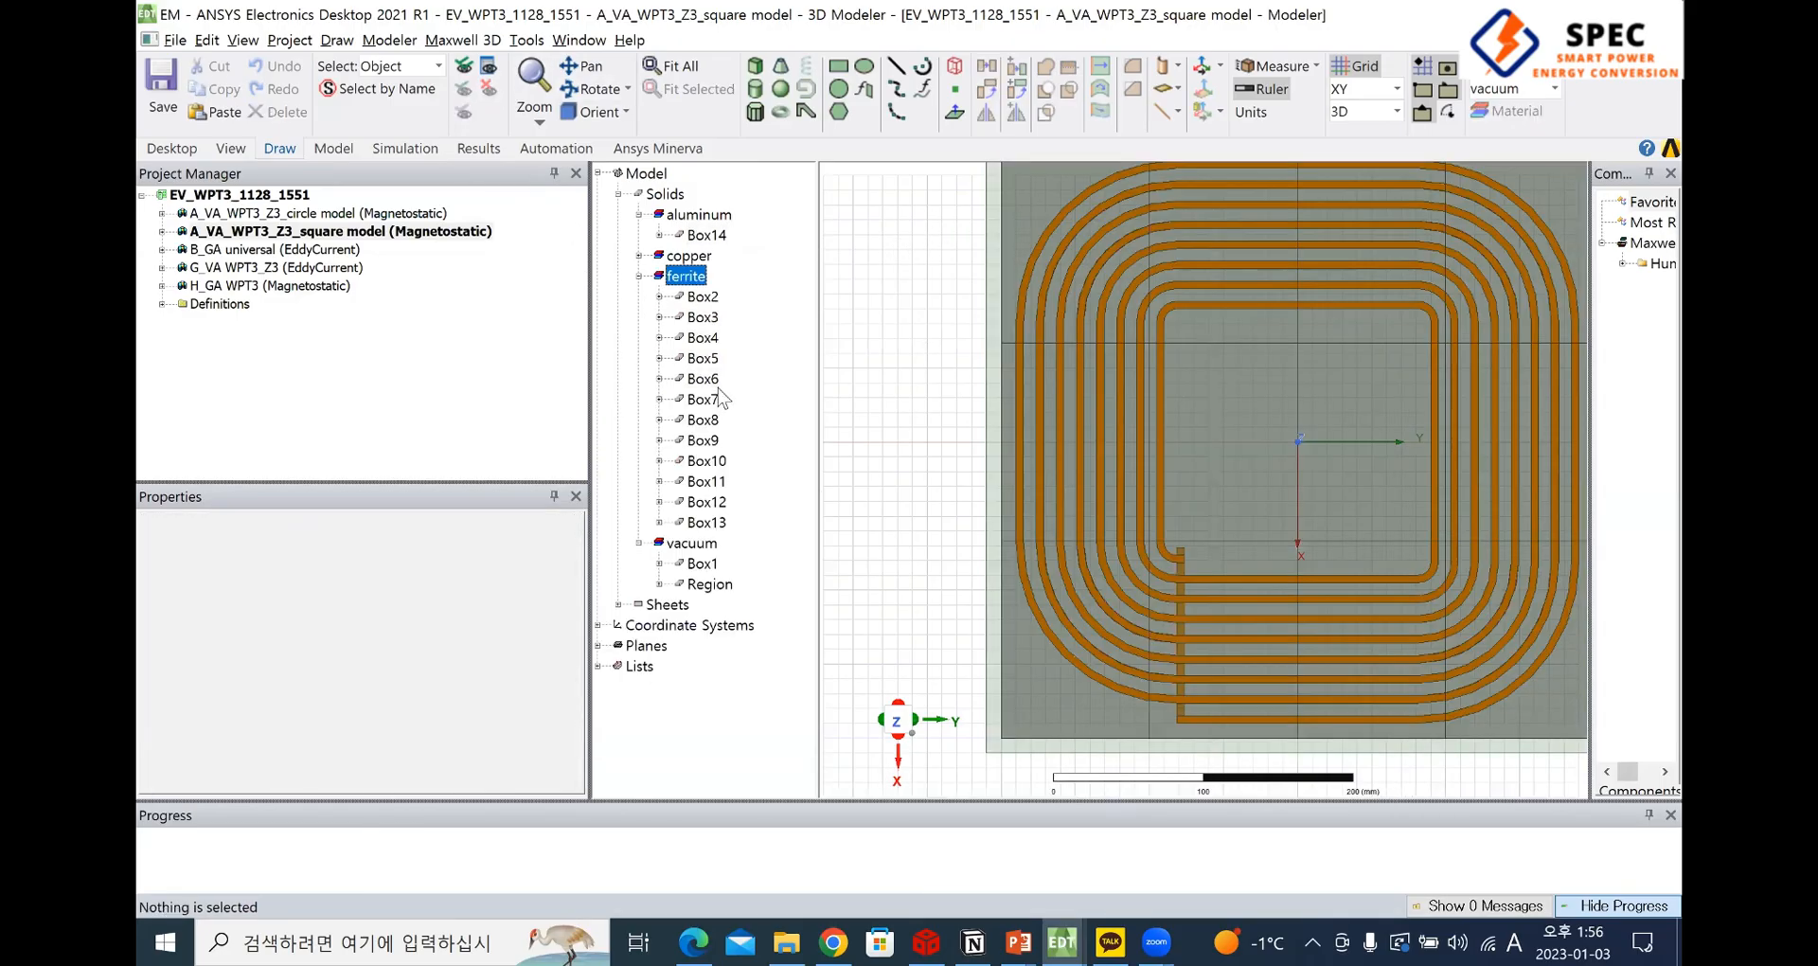
drag(640, 294, 689, 532)
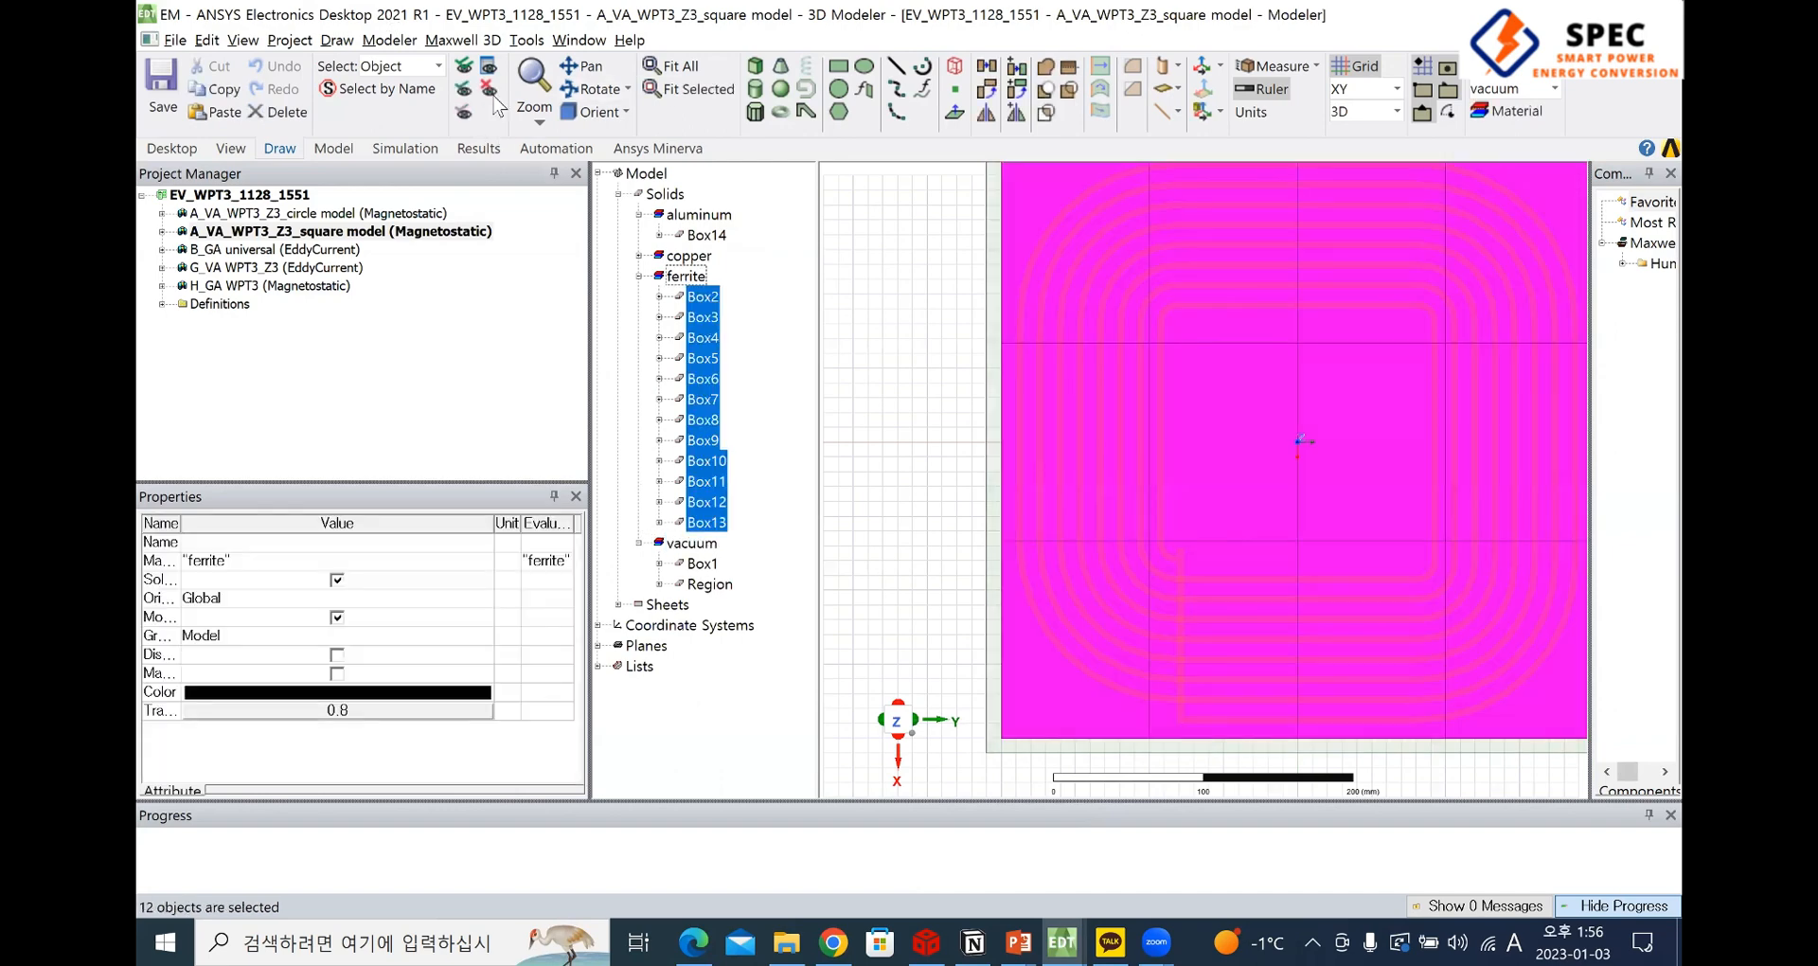
click(489, 91)
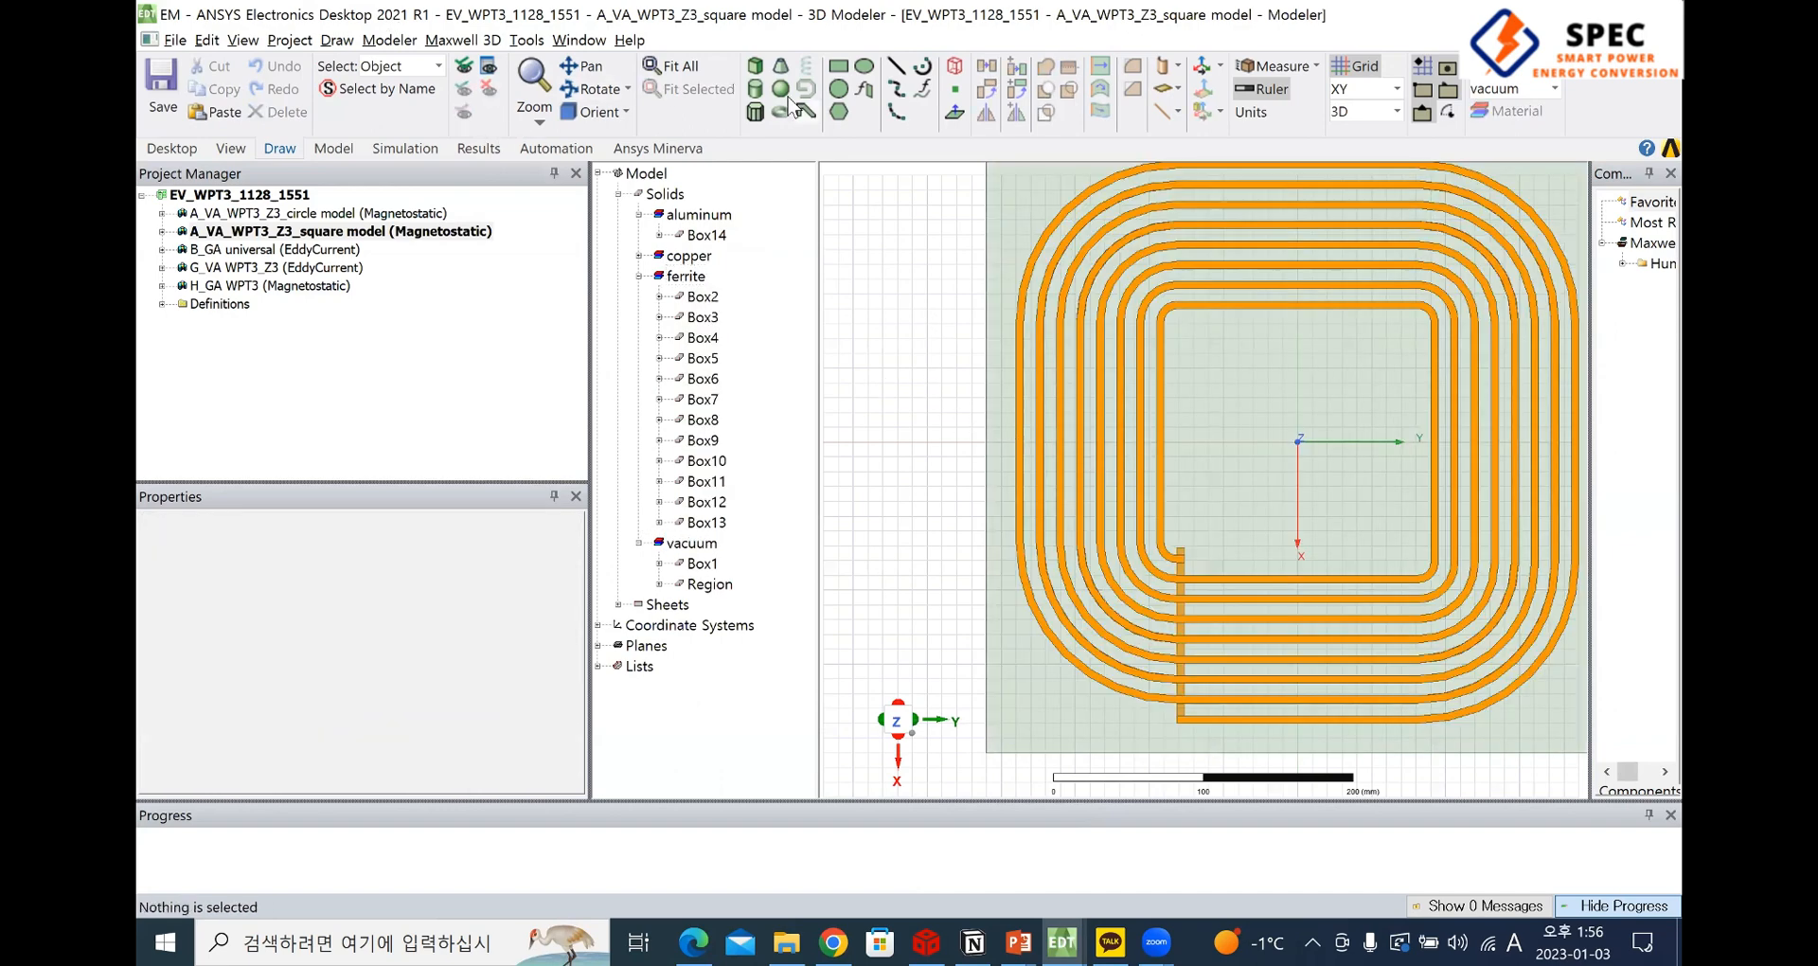
click(1036, 203)
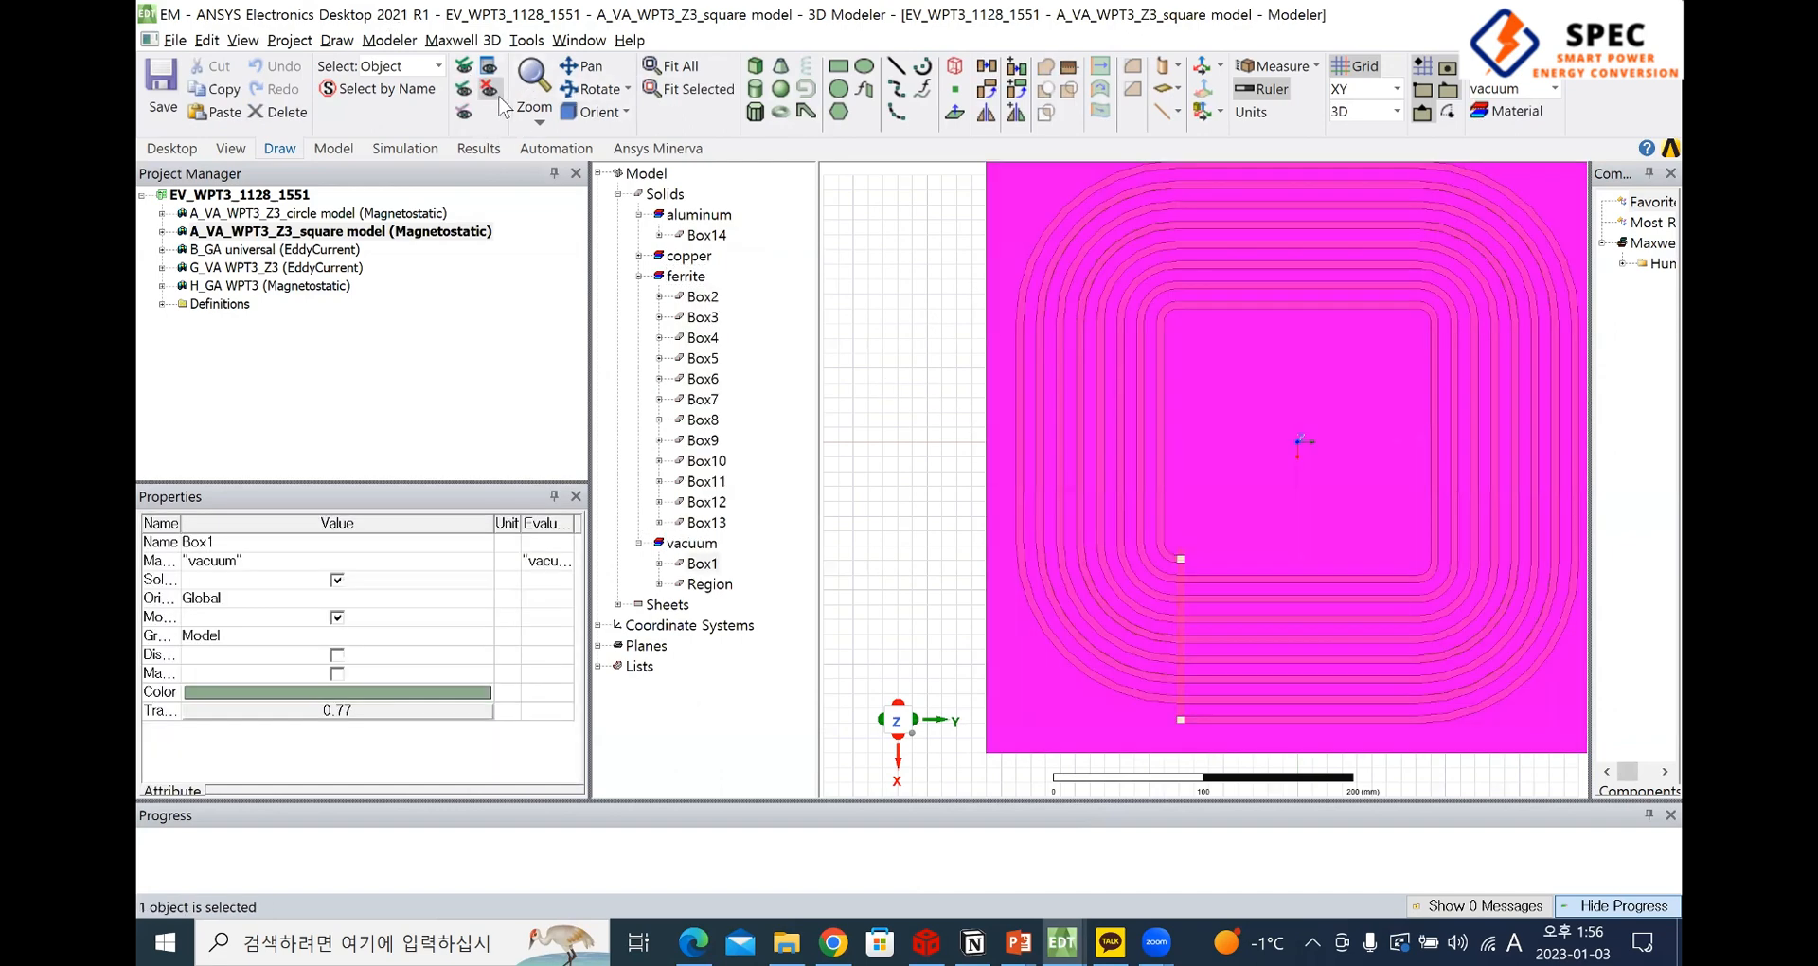
click(488, 89)
Delete the Unite operation from the history of the copper coil Box17
click(1520, 660)
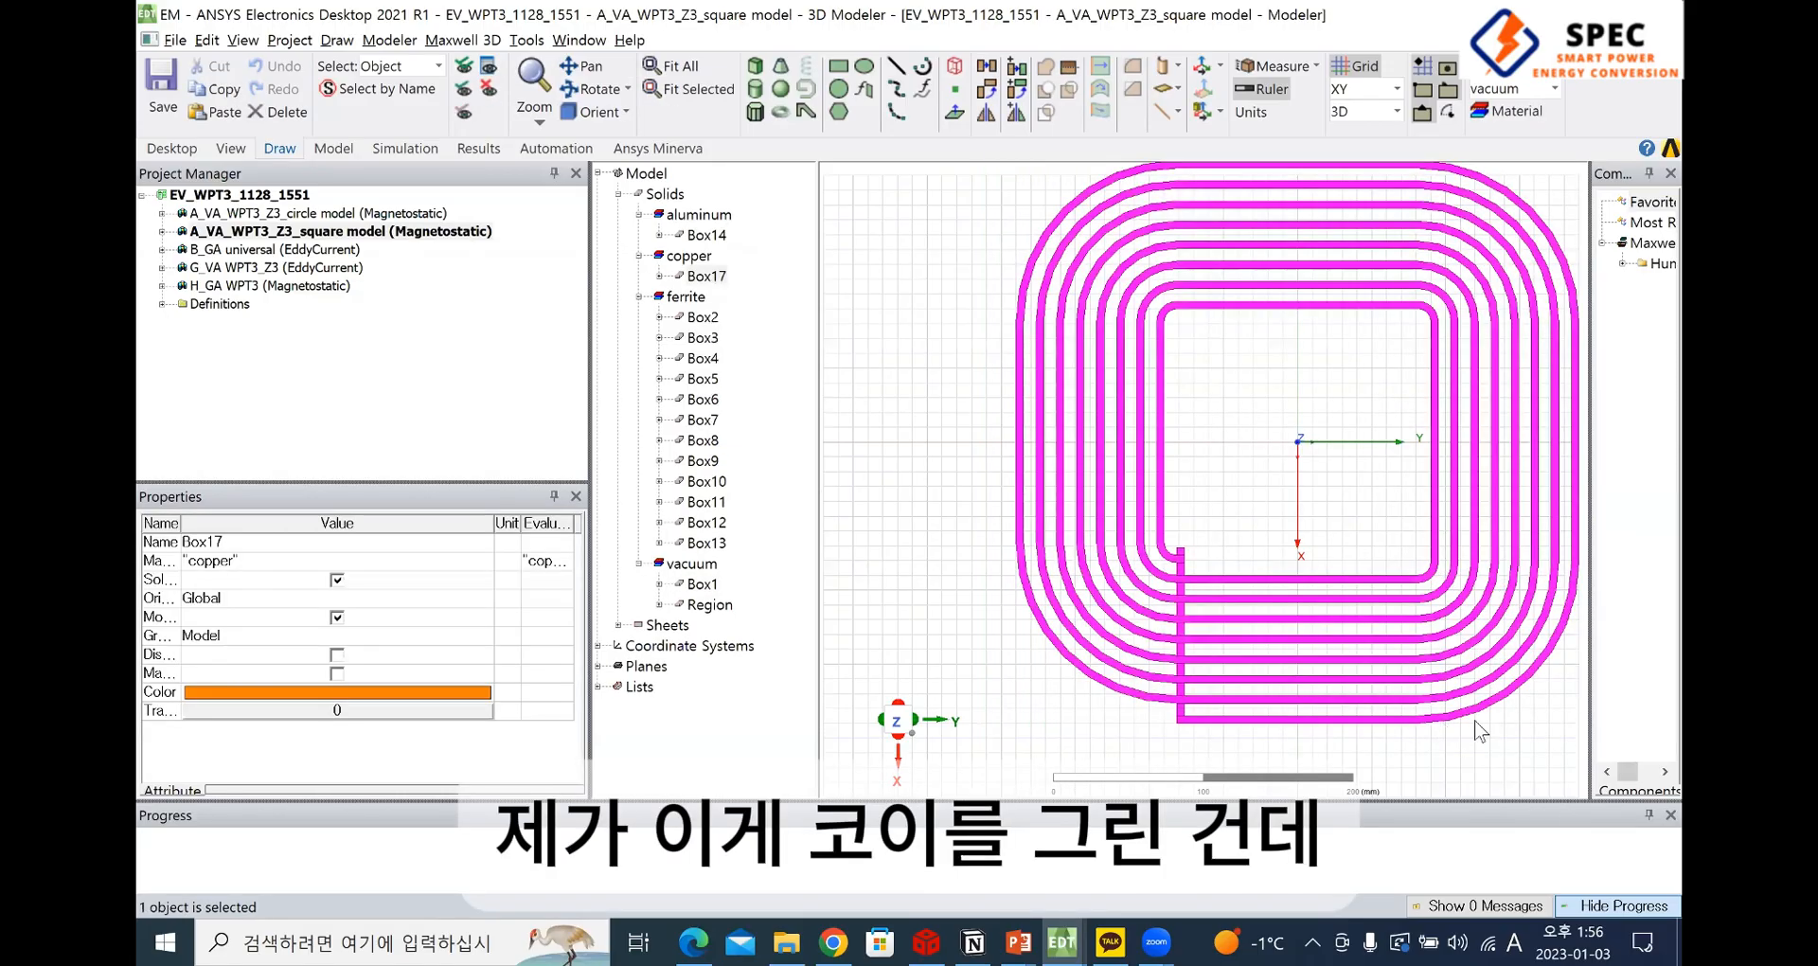
shift+drag(1325, 666, 1073, 656)
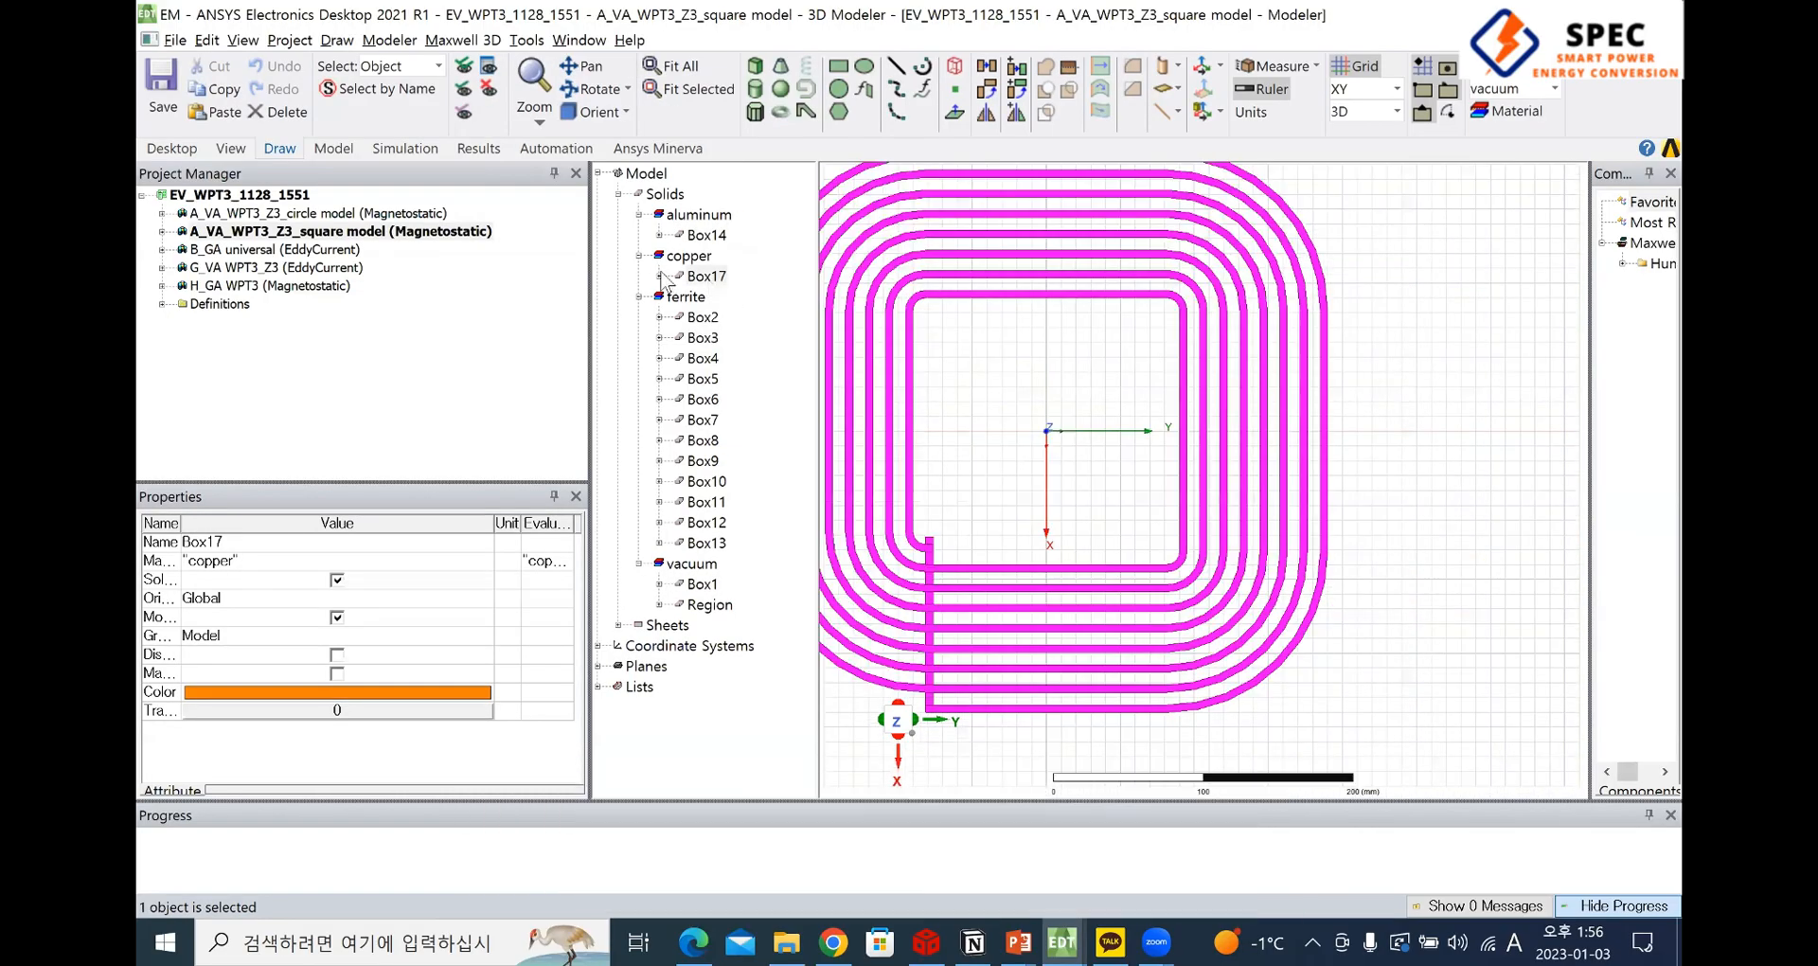
click(660, 276)
click(725, 317)
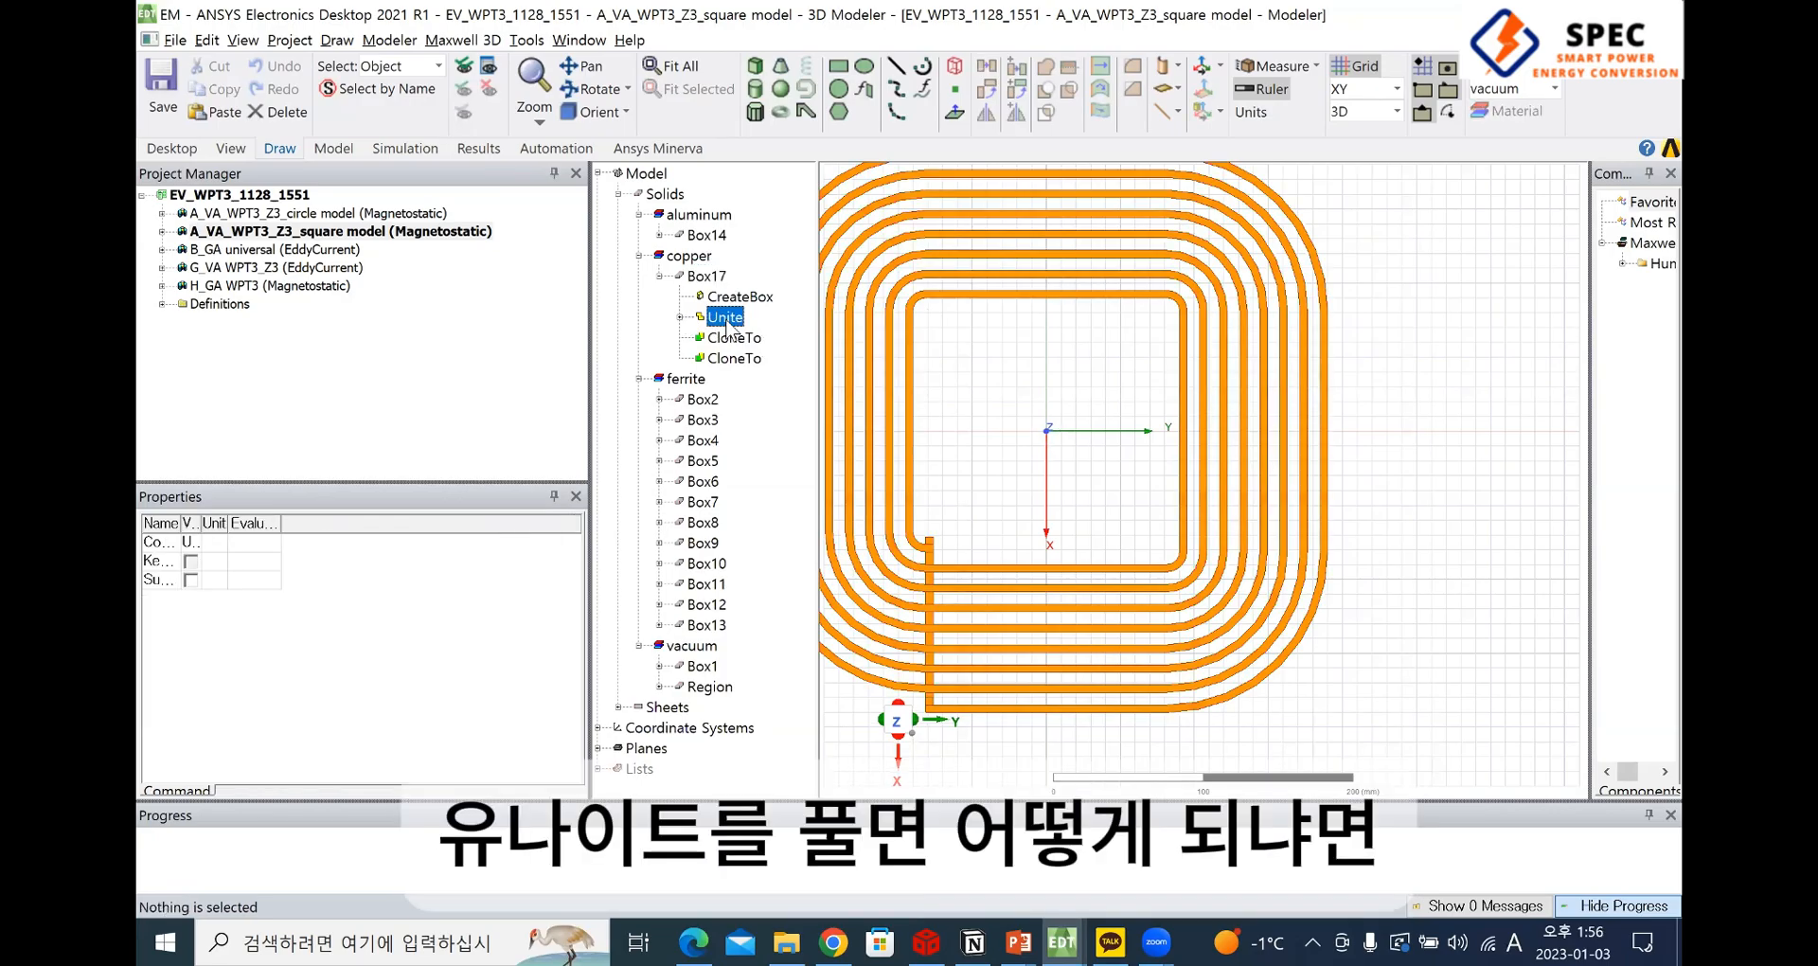
key(Delete)
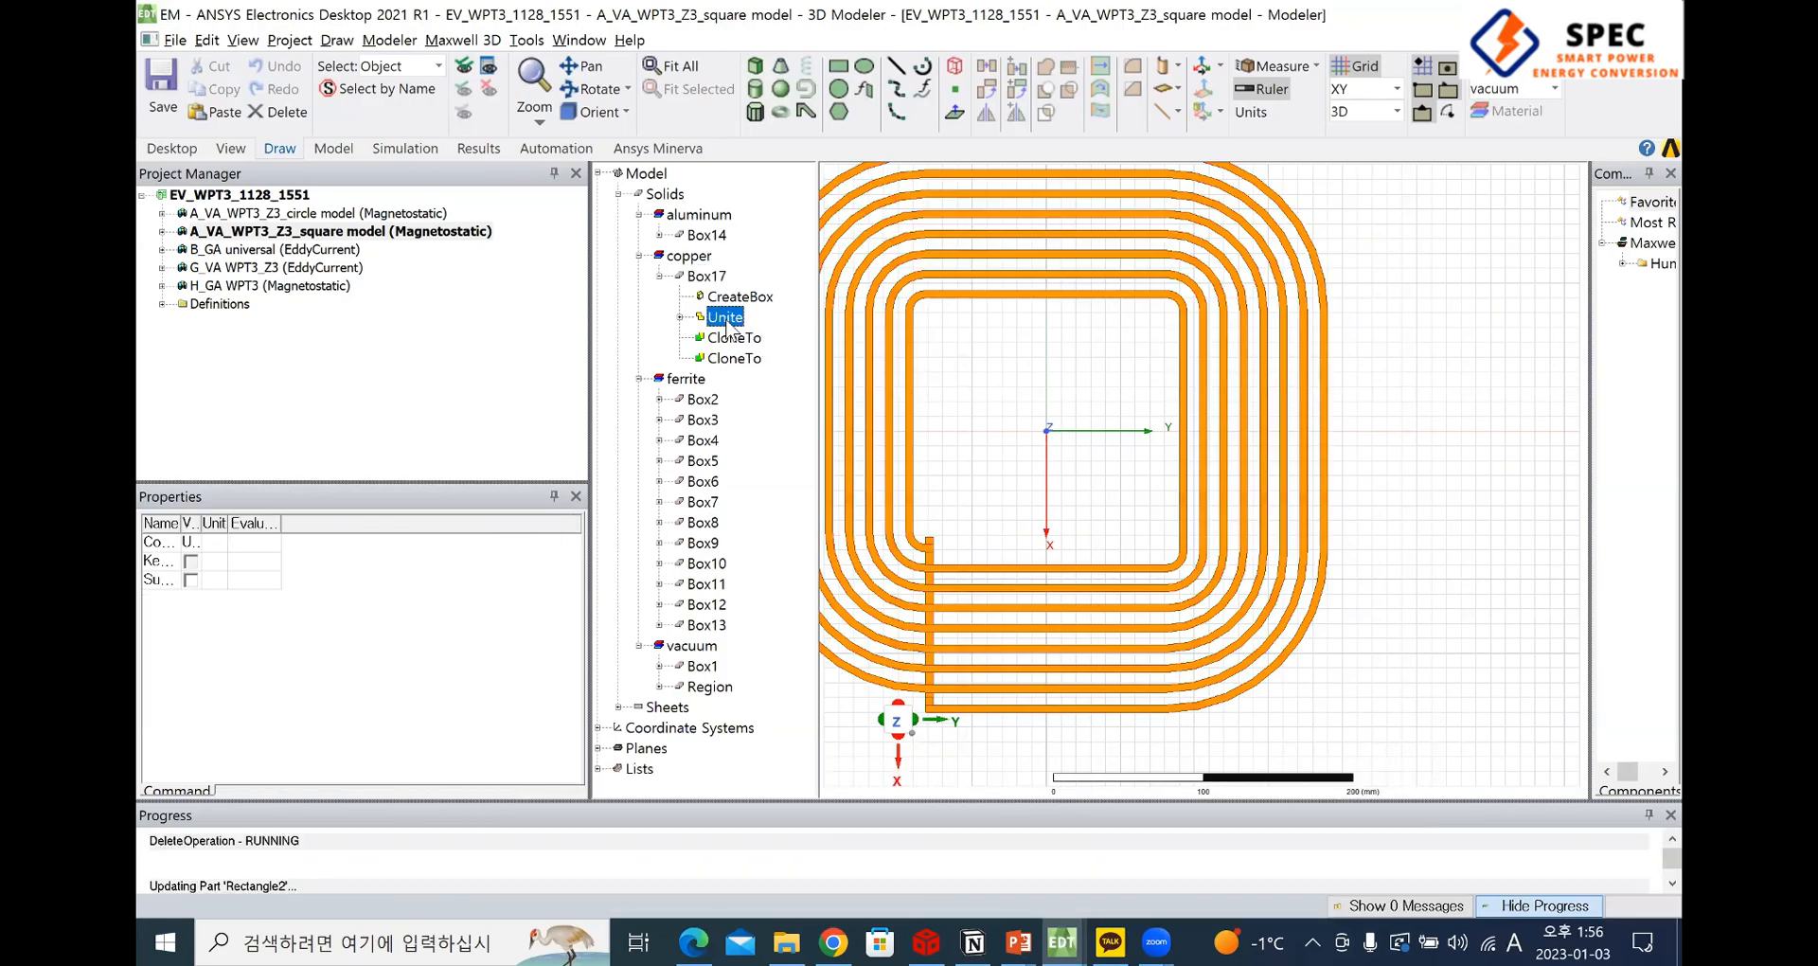
Inspect the spiral winding Rectangle2 and the creation history of its sweep path Polyline56
click(1099, 628)
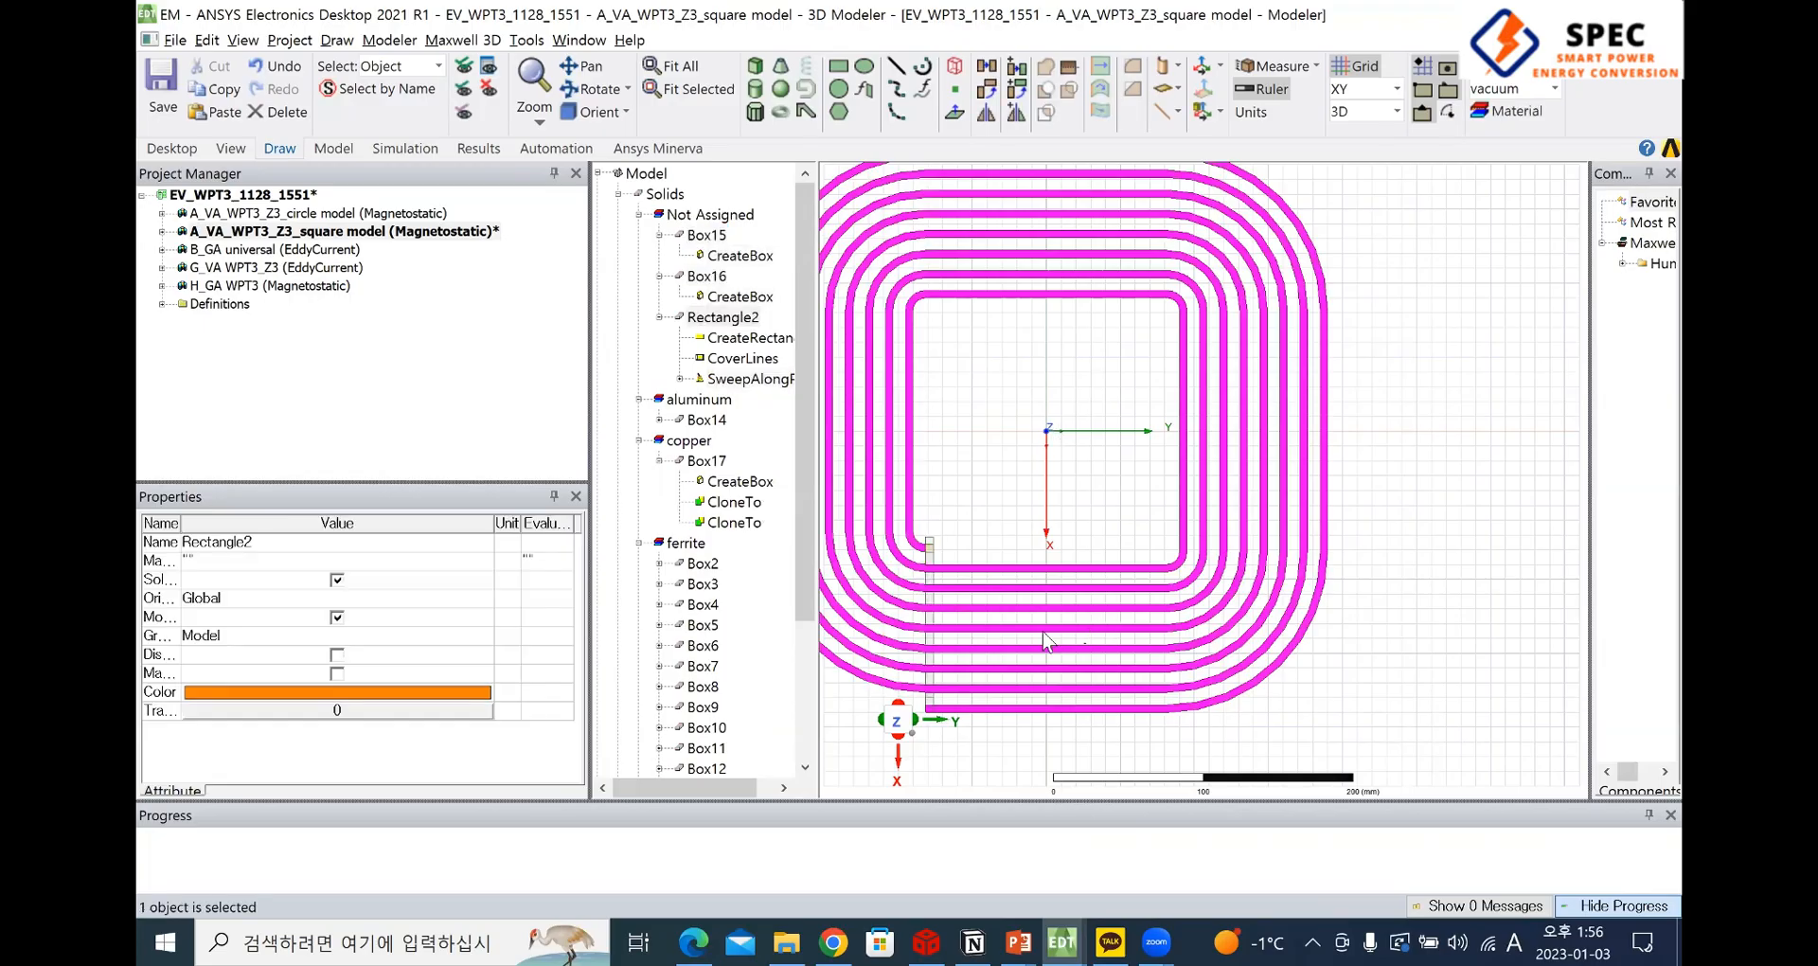
click(1027, 619)
click(925, 547)
click(680, 379)
double_click(736, 402)
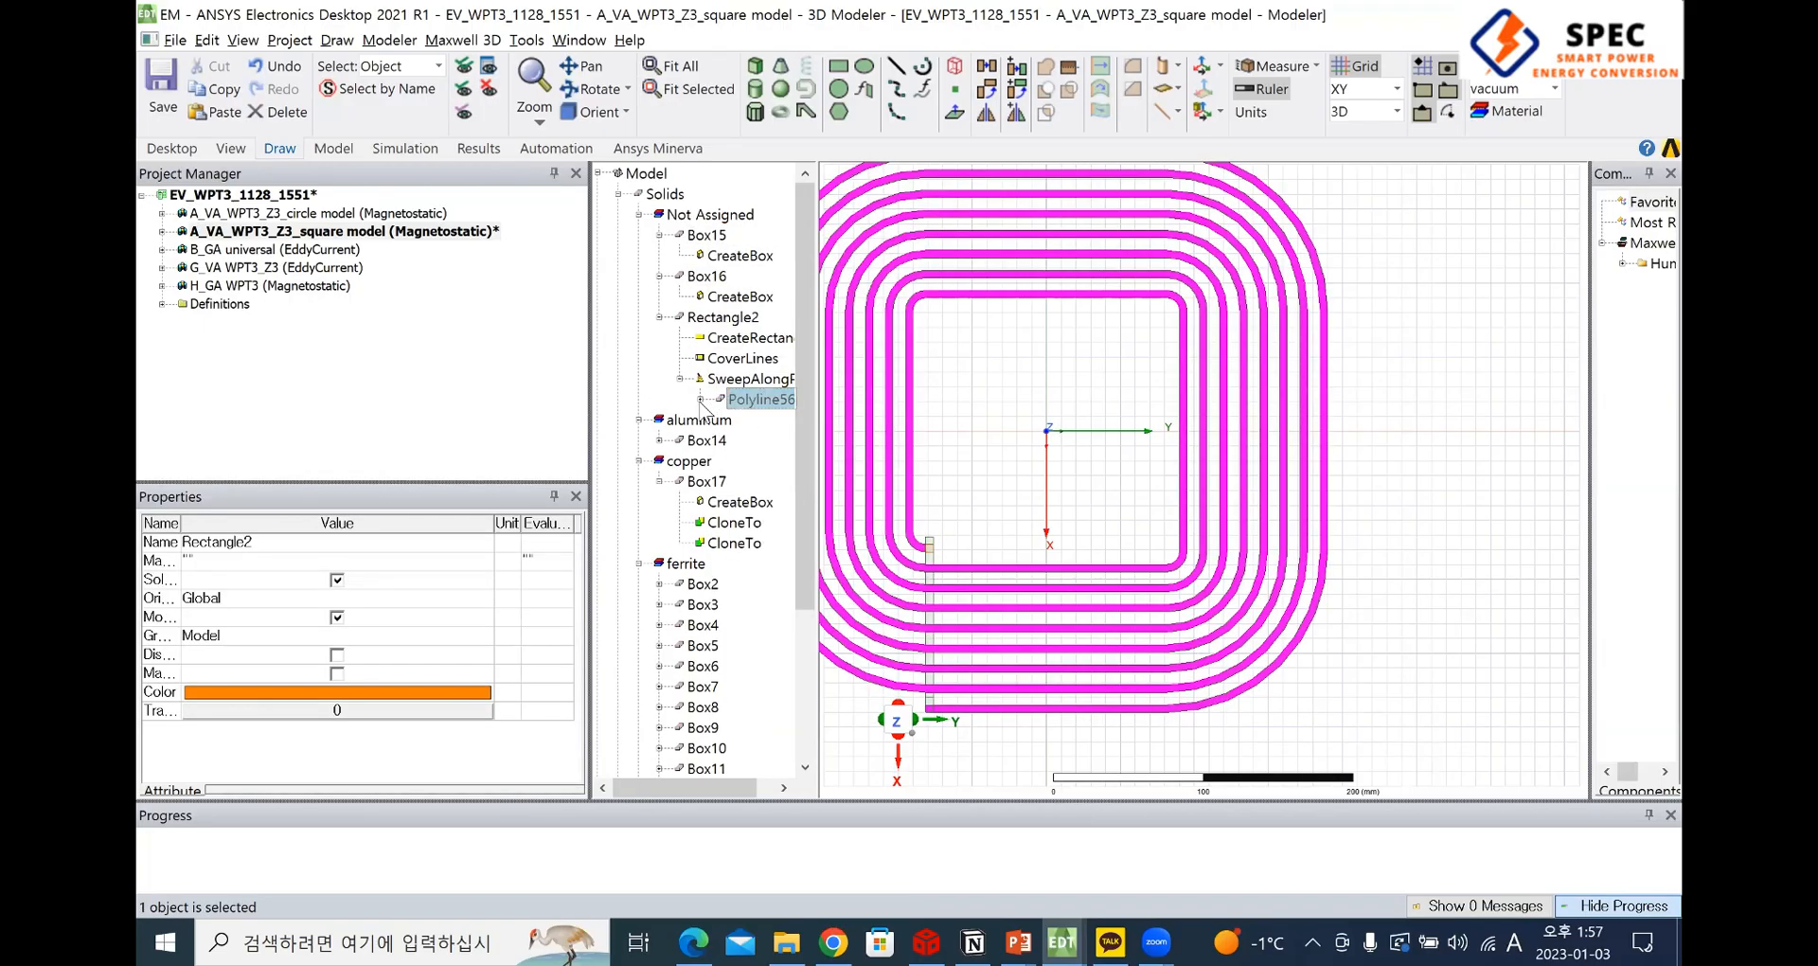
click(732, 420)
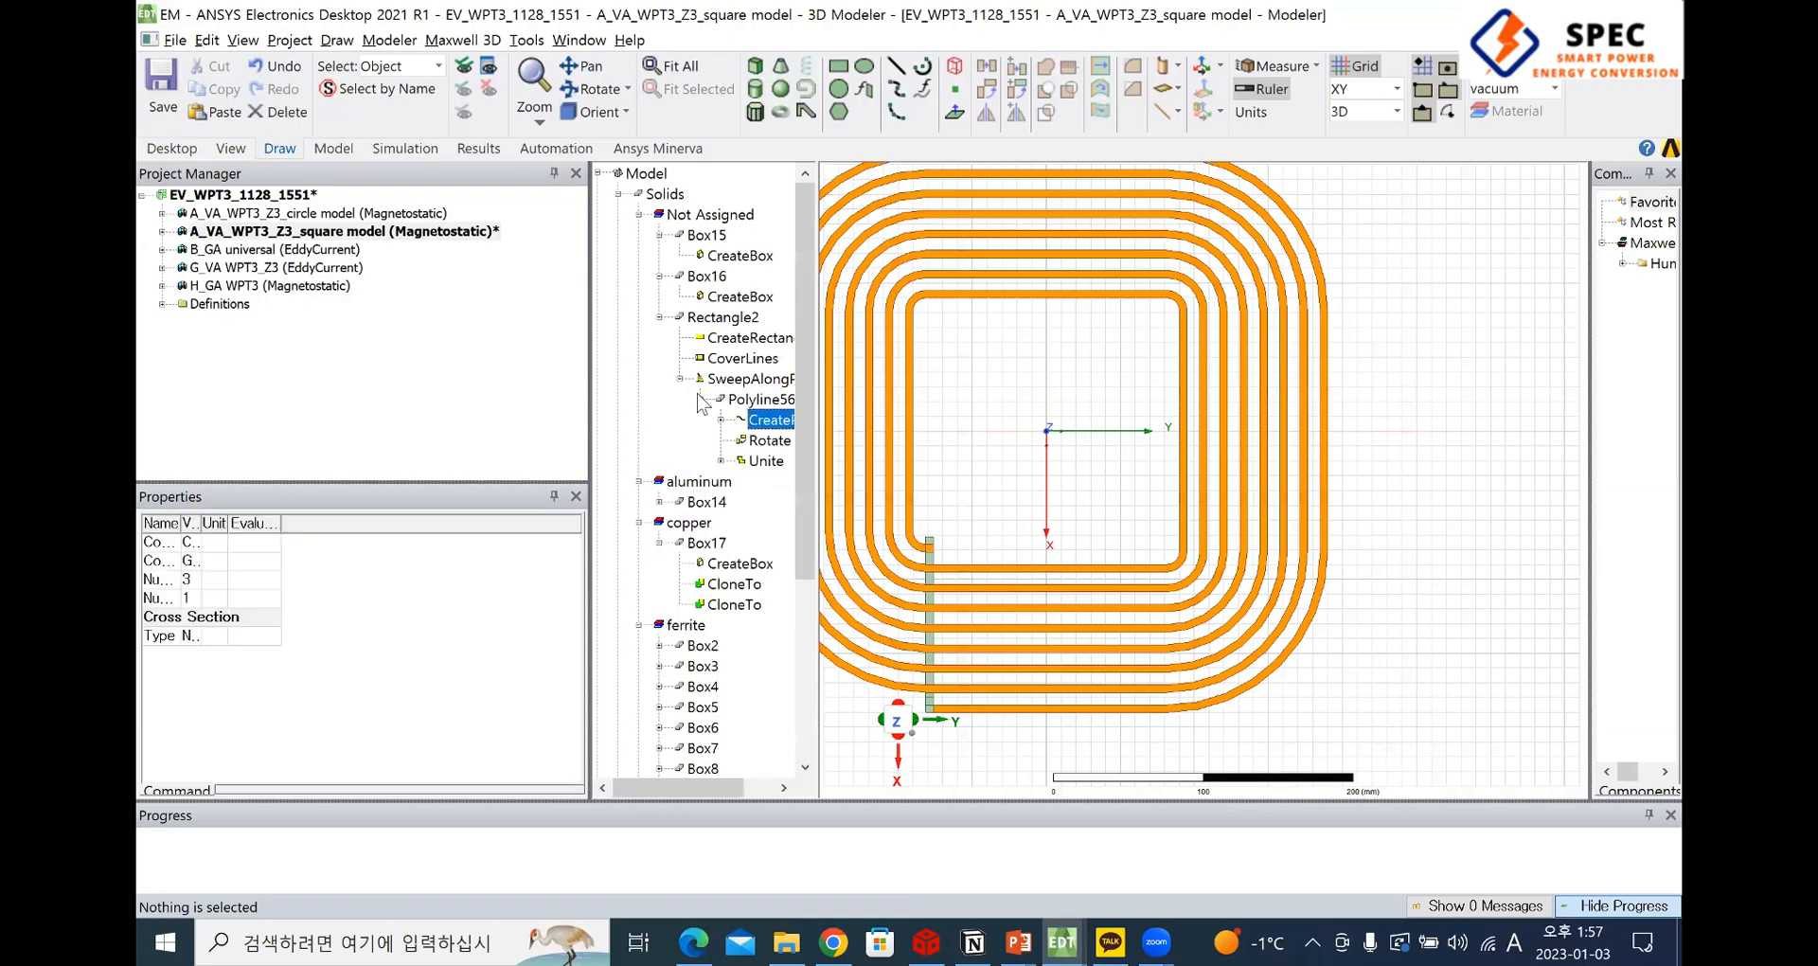
click(660, 317)
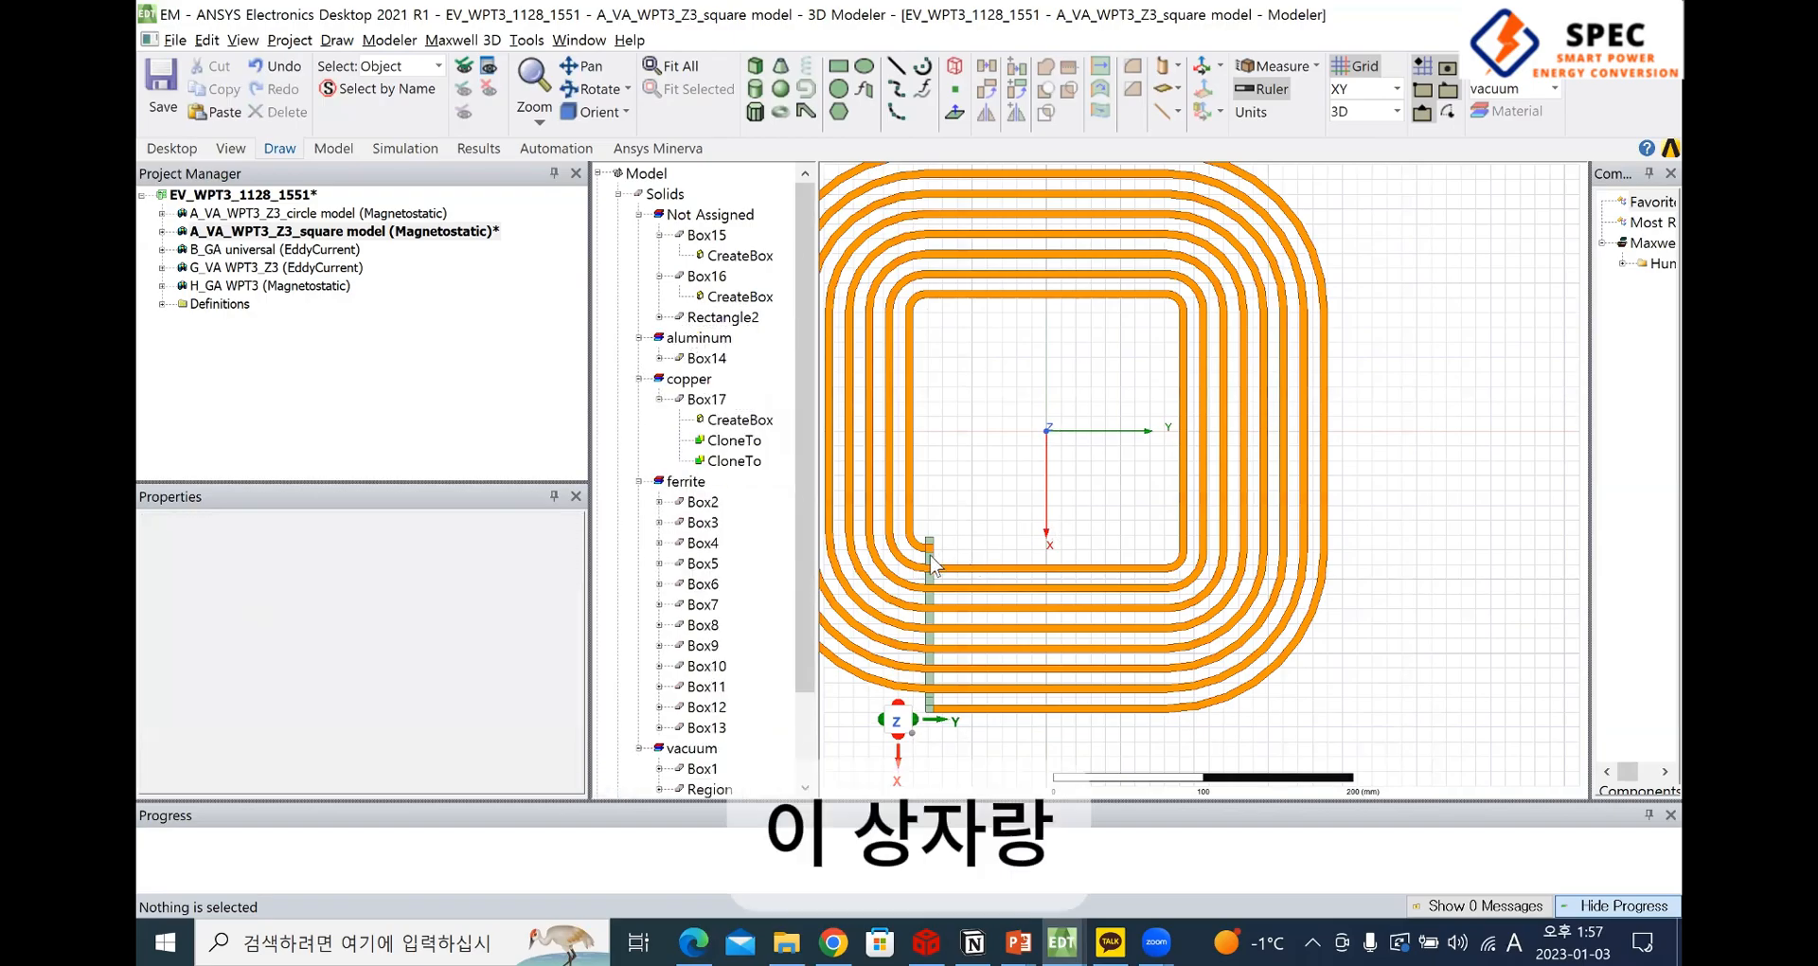
Select the lead bar Box15, the winding Rectangle2 and the small connecting box Box17 to examine how they join
click(930, 558)
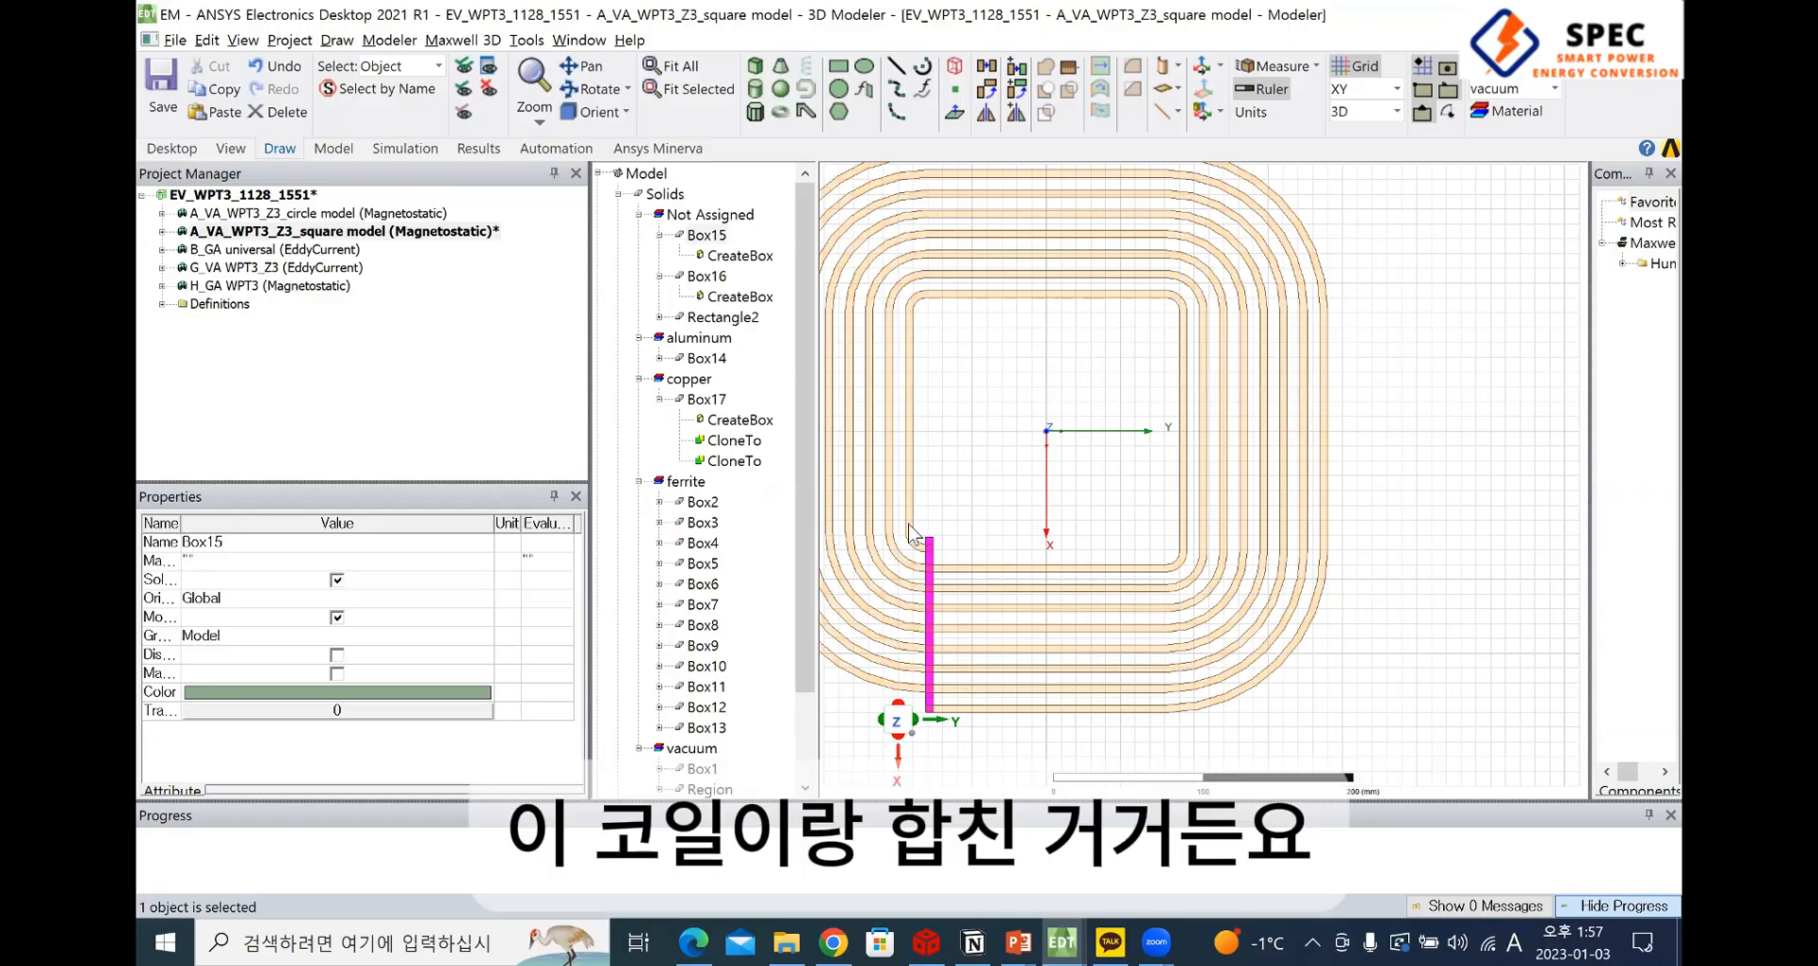
click(979, 558)
scroll(979, 547, up, 3)
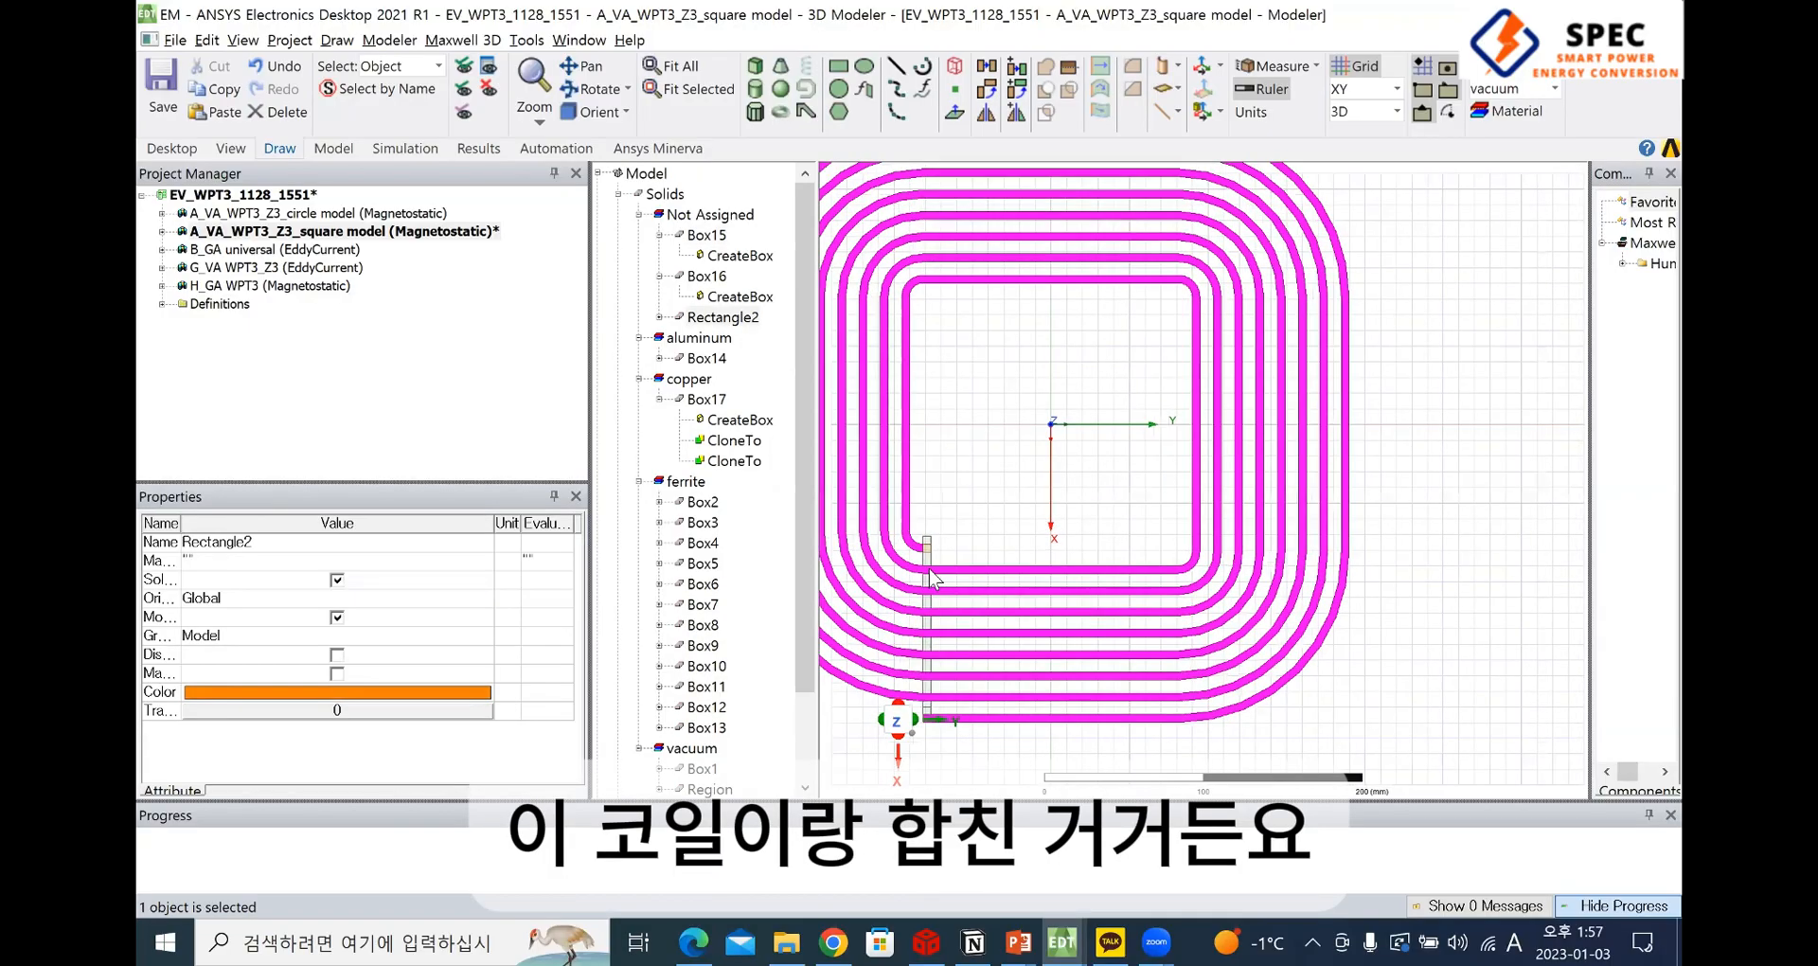
alt+drag(1016, 521, 939, 559)
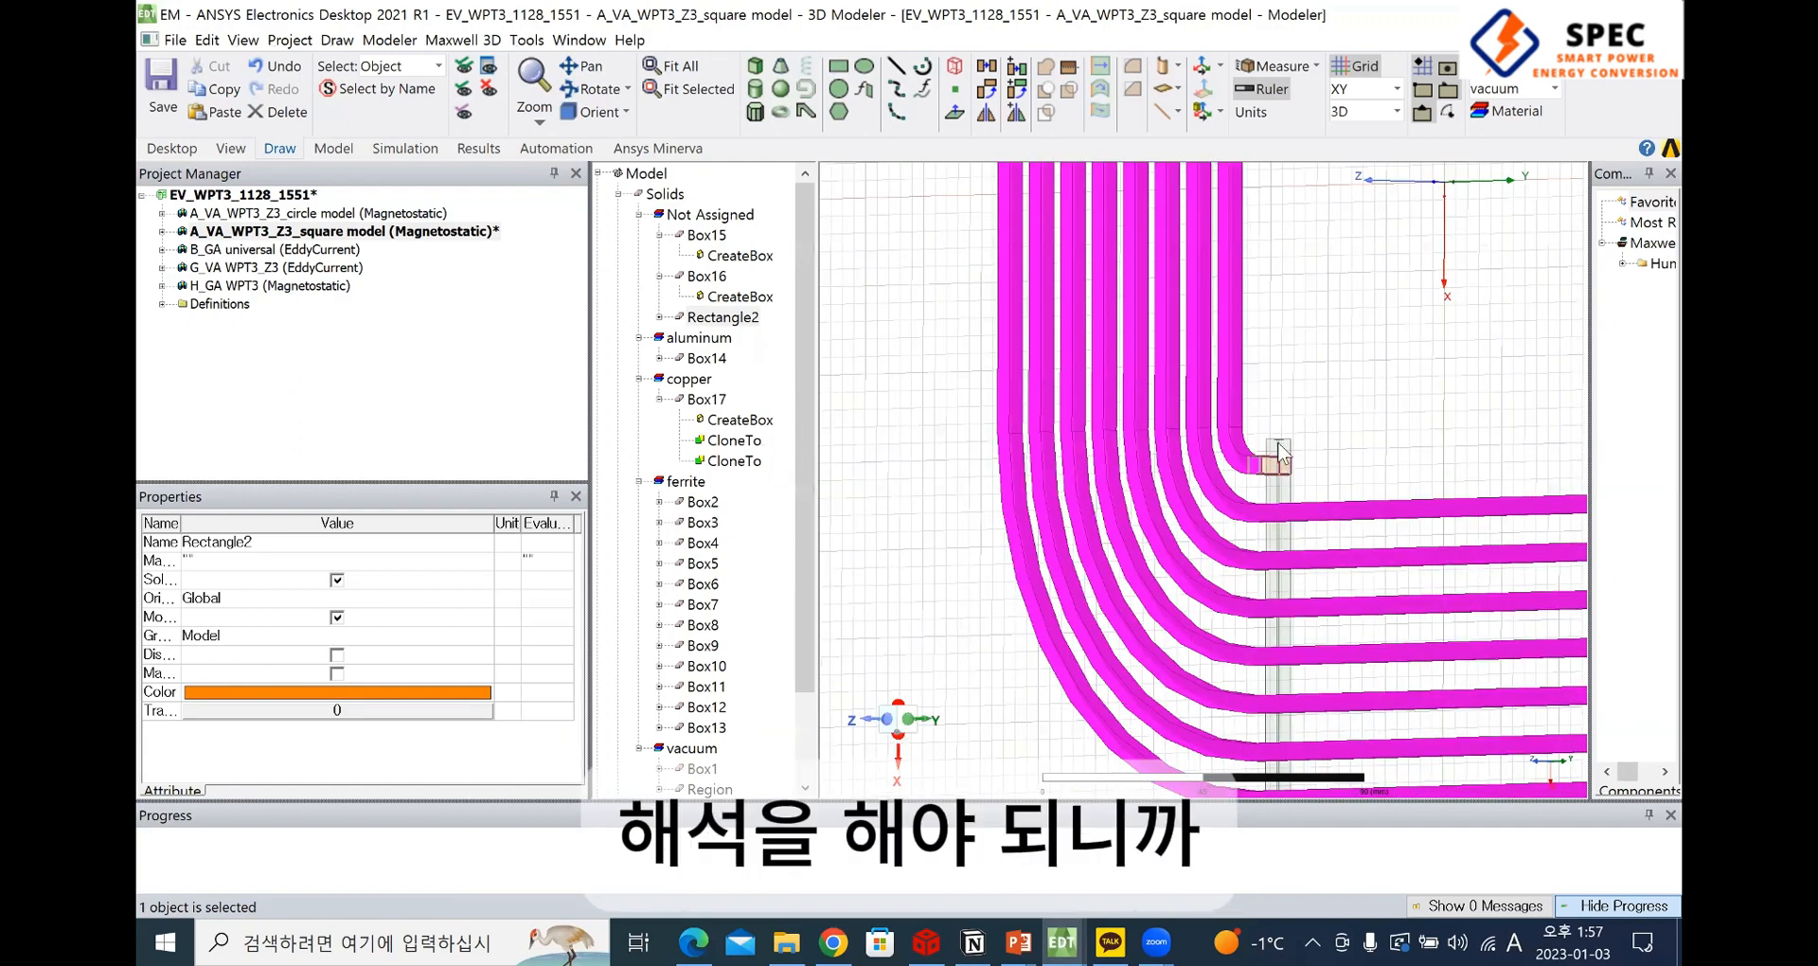
click(1243, 453)
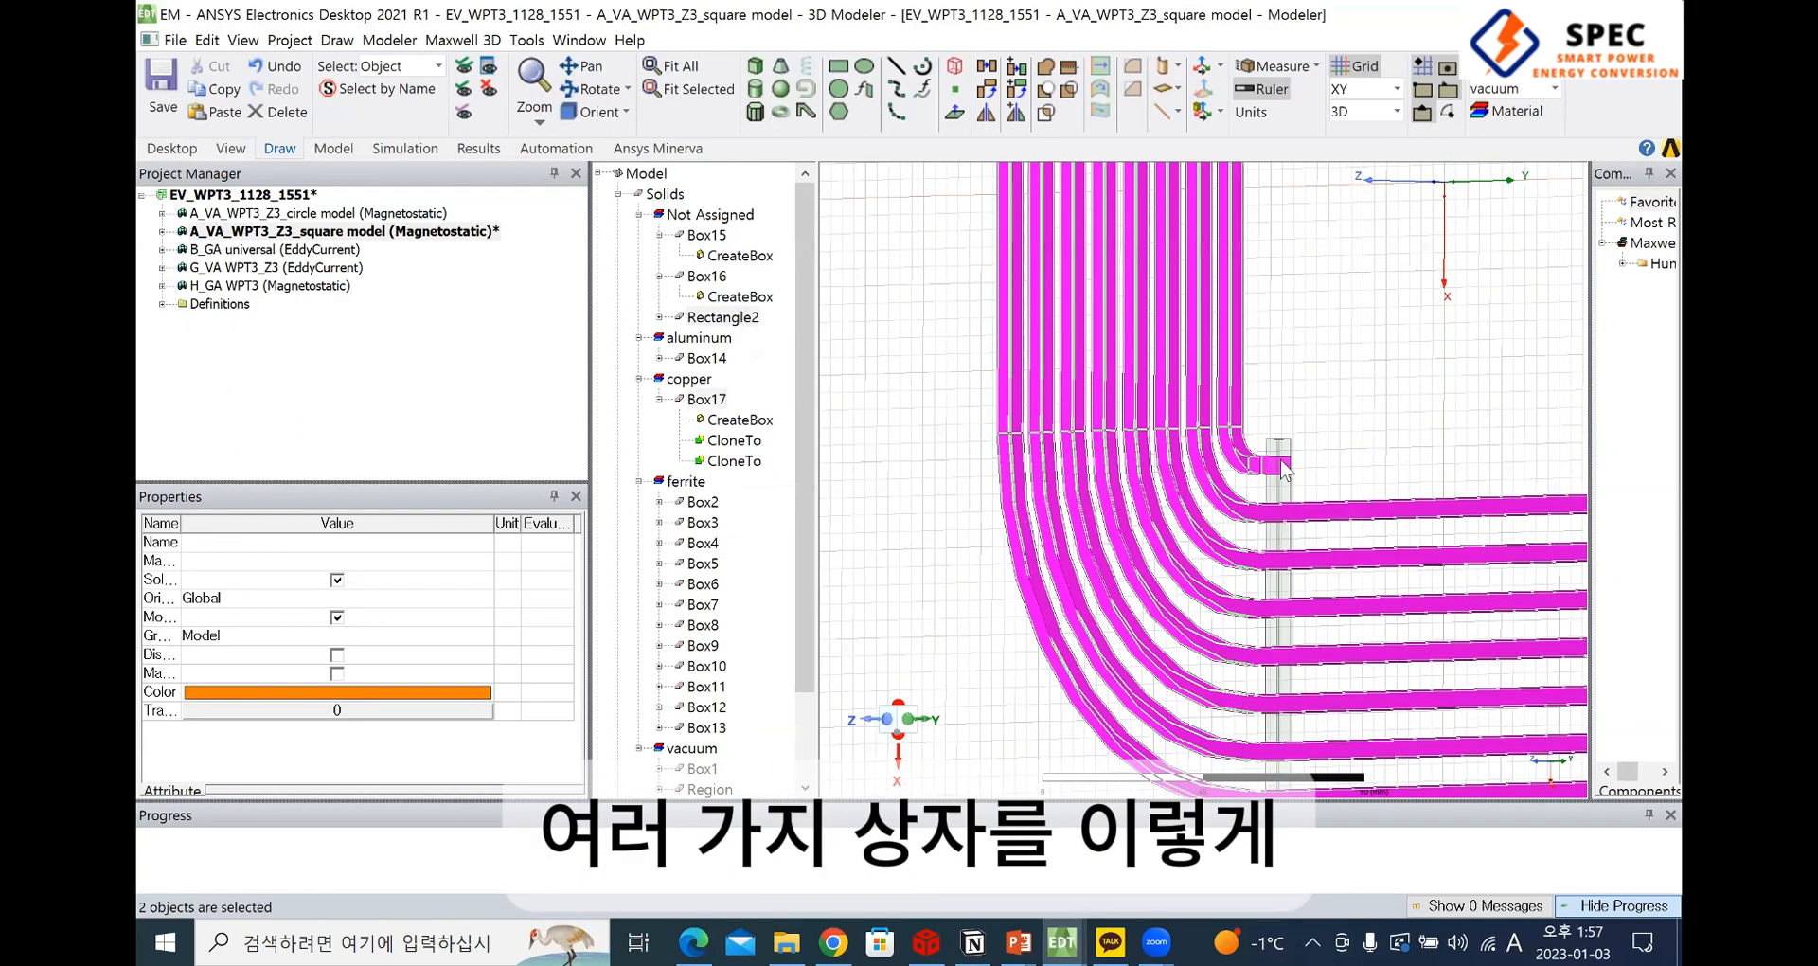
click(1279, 472)
click(1269, 468)
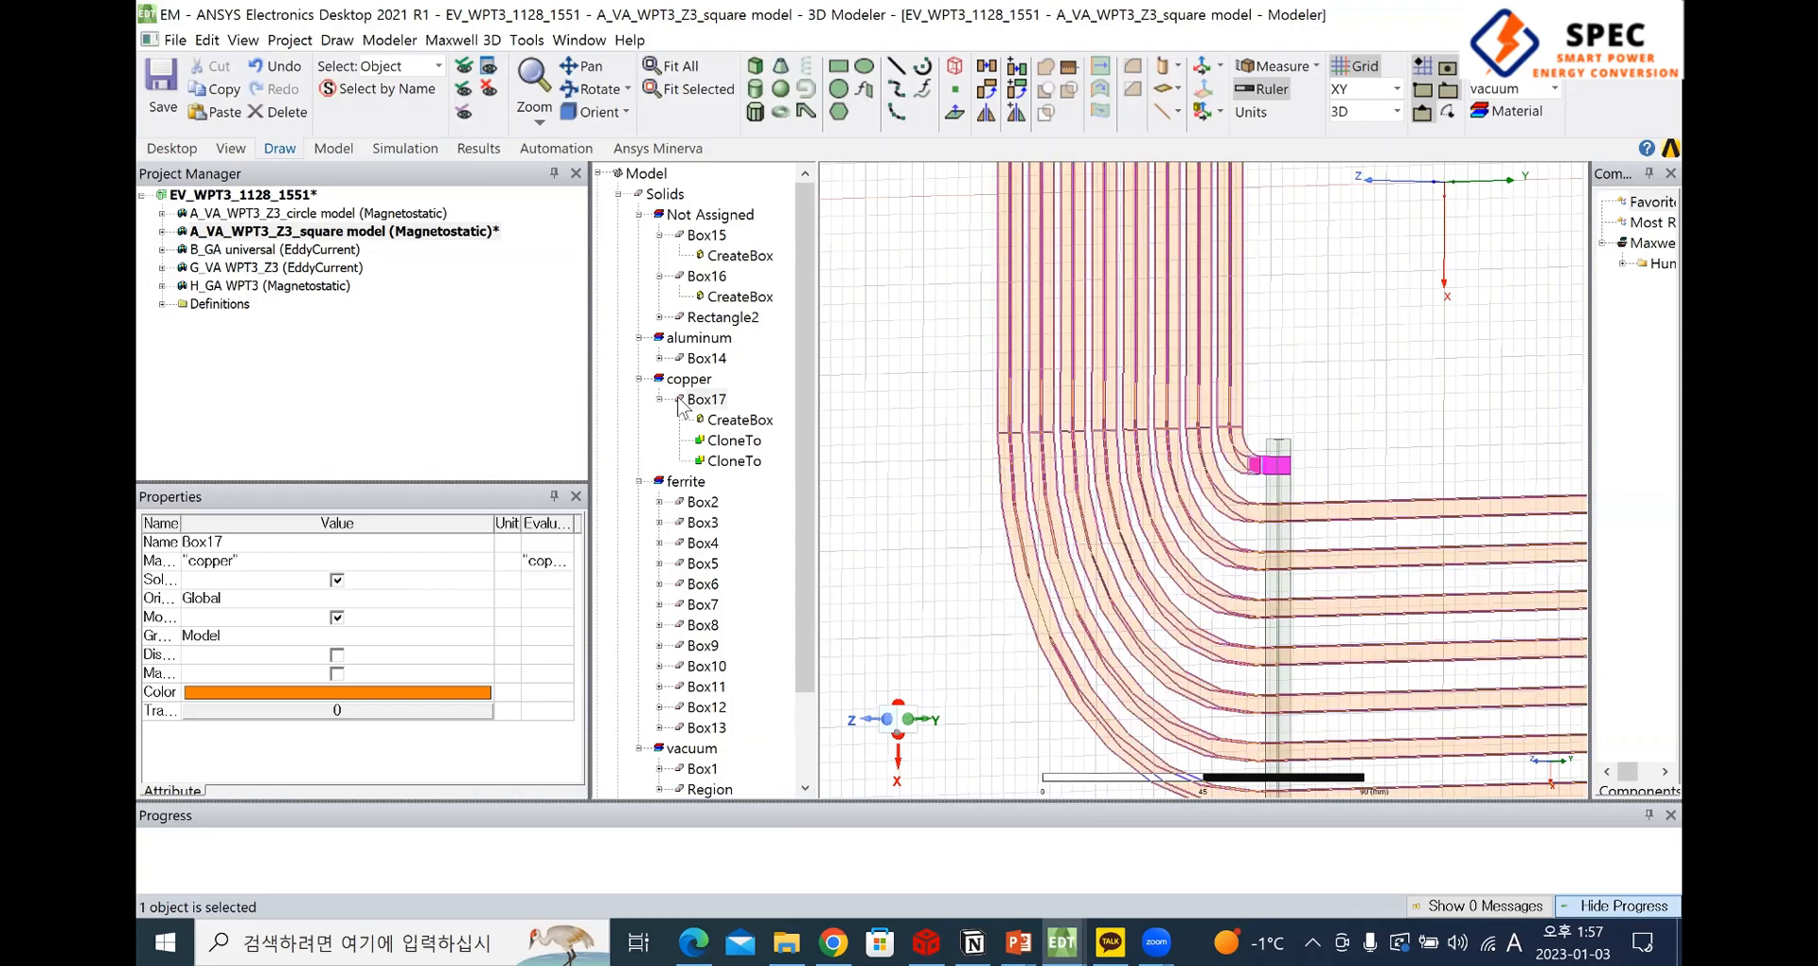
Locate Box15 and the vacuum box Box1 in the model history and examine the tray Box1 around the coil
scroll(691, 379, down, 2)
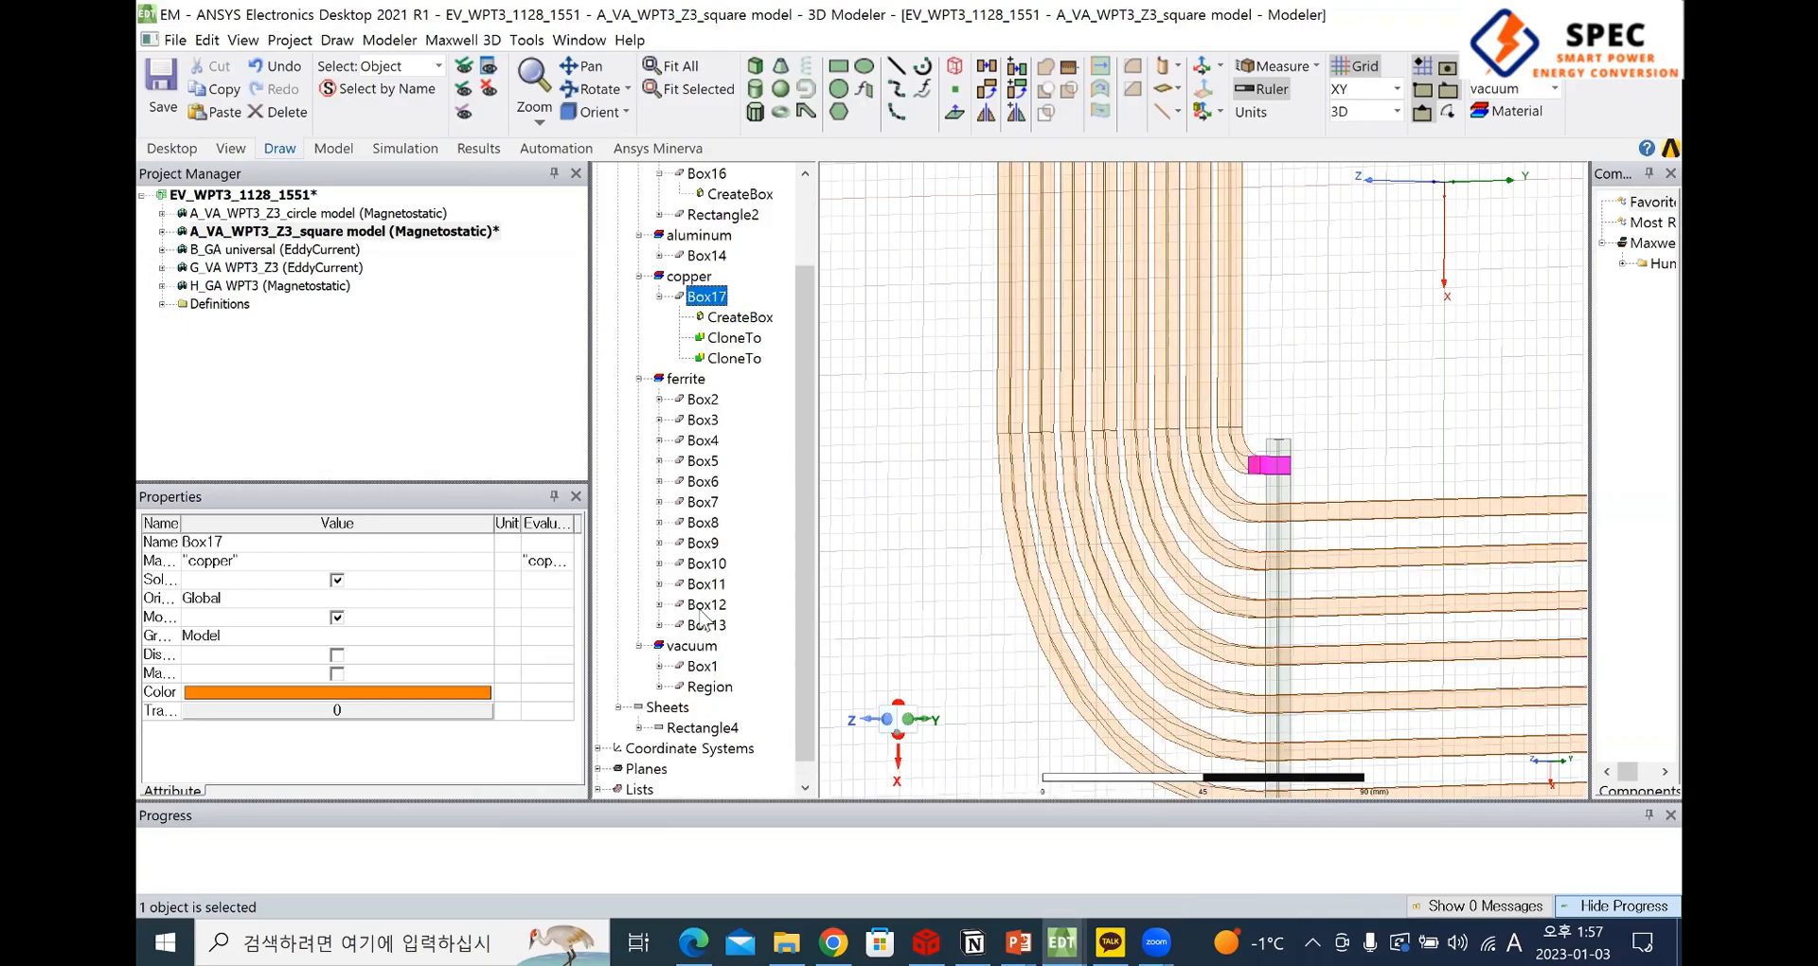
scroll(791, 339, up, 2)
click(708, 237)
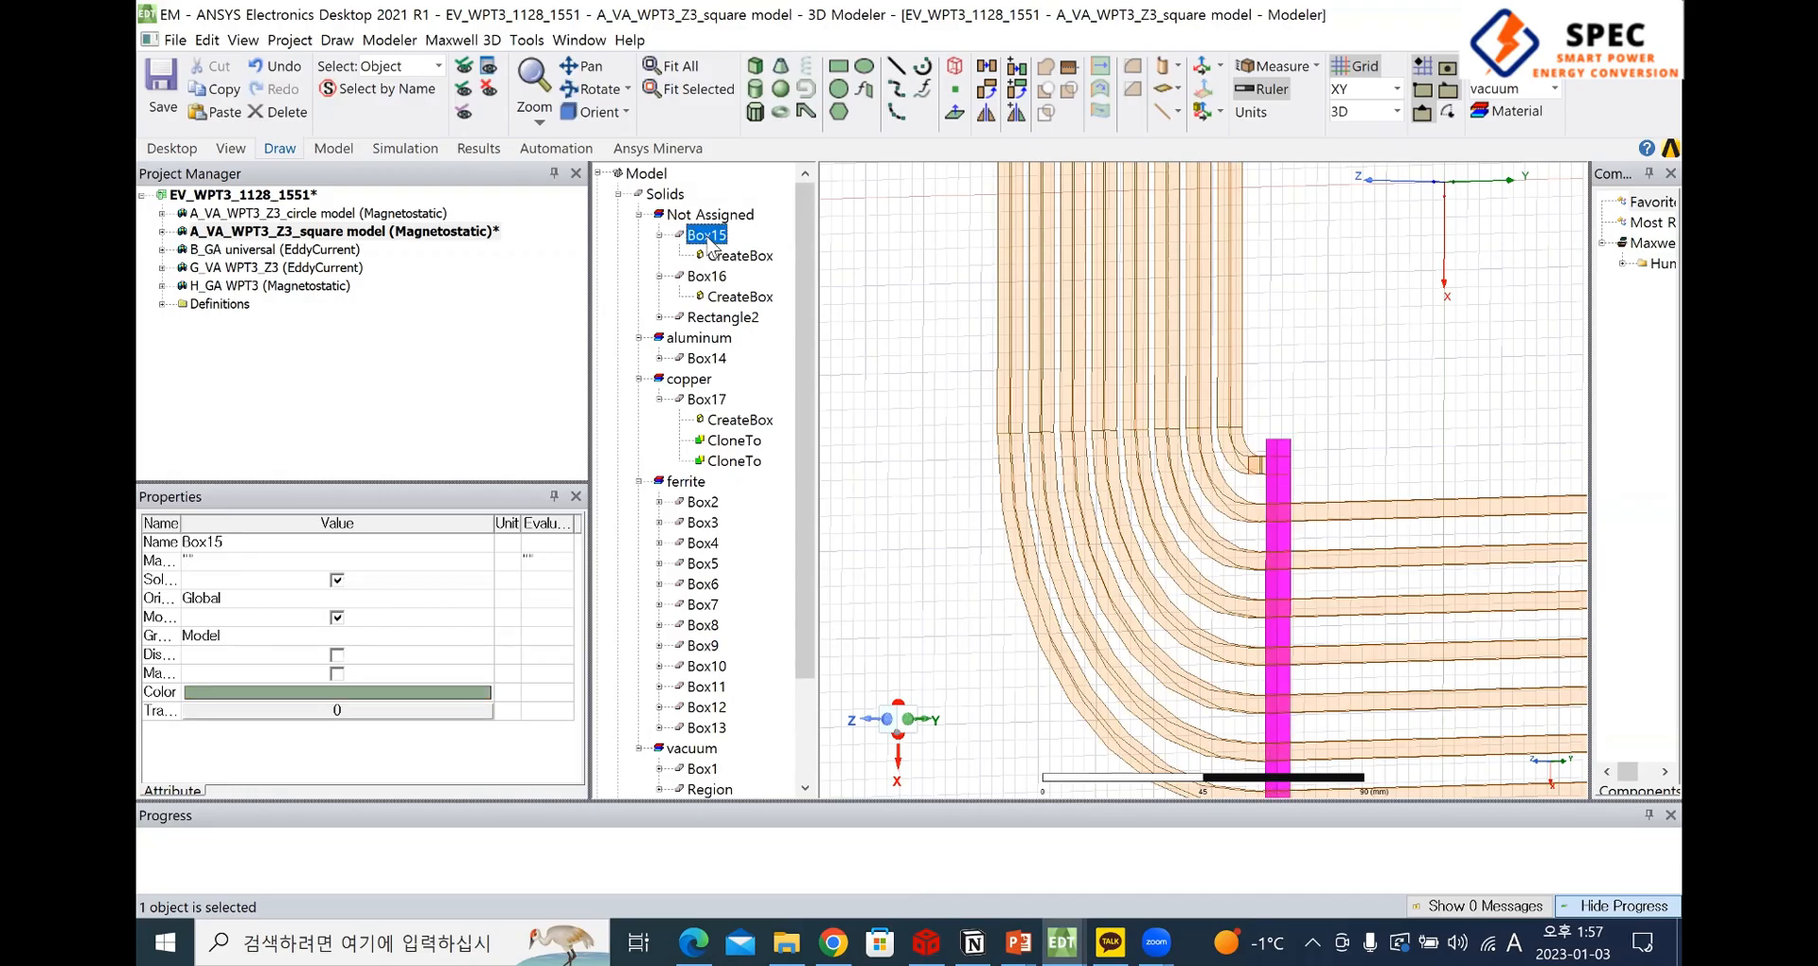
scroll(703, 617, down, 2)
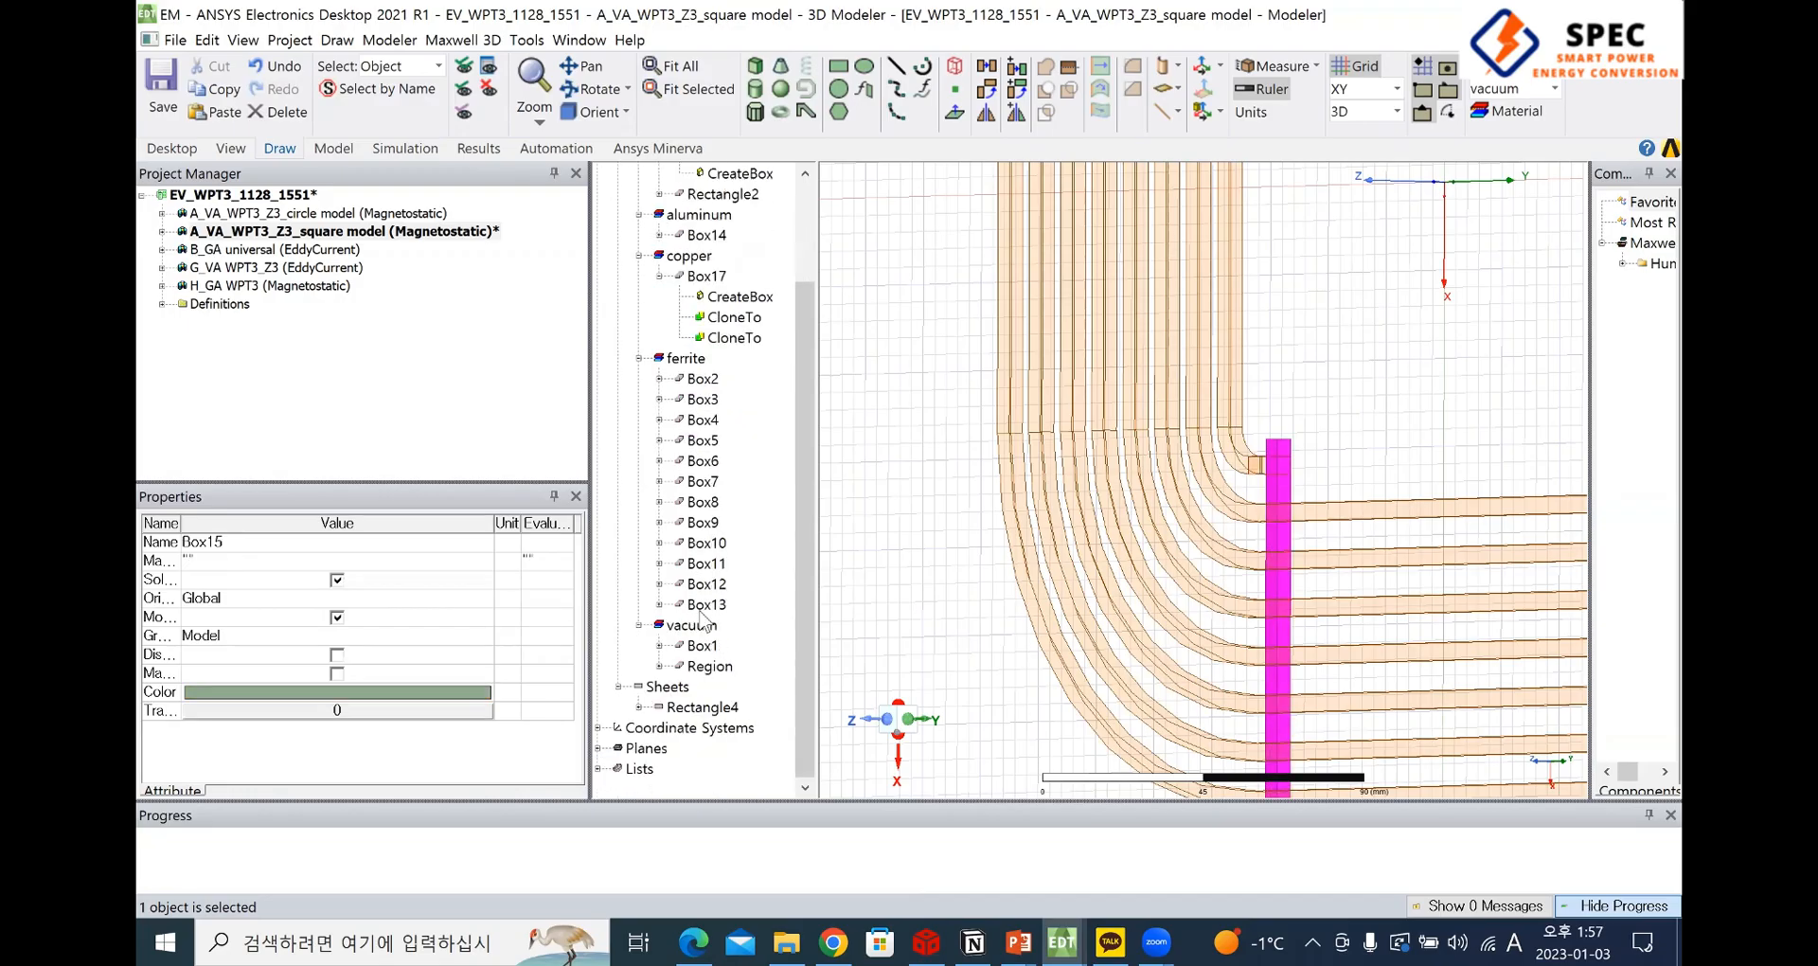
click(703, 649)
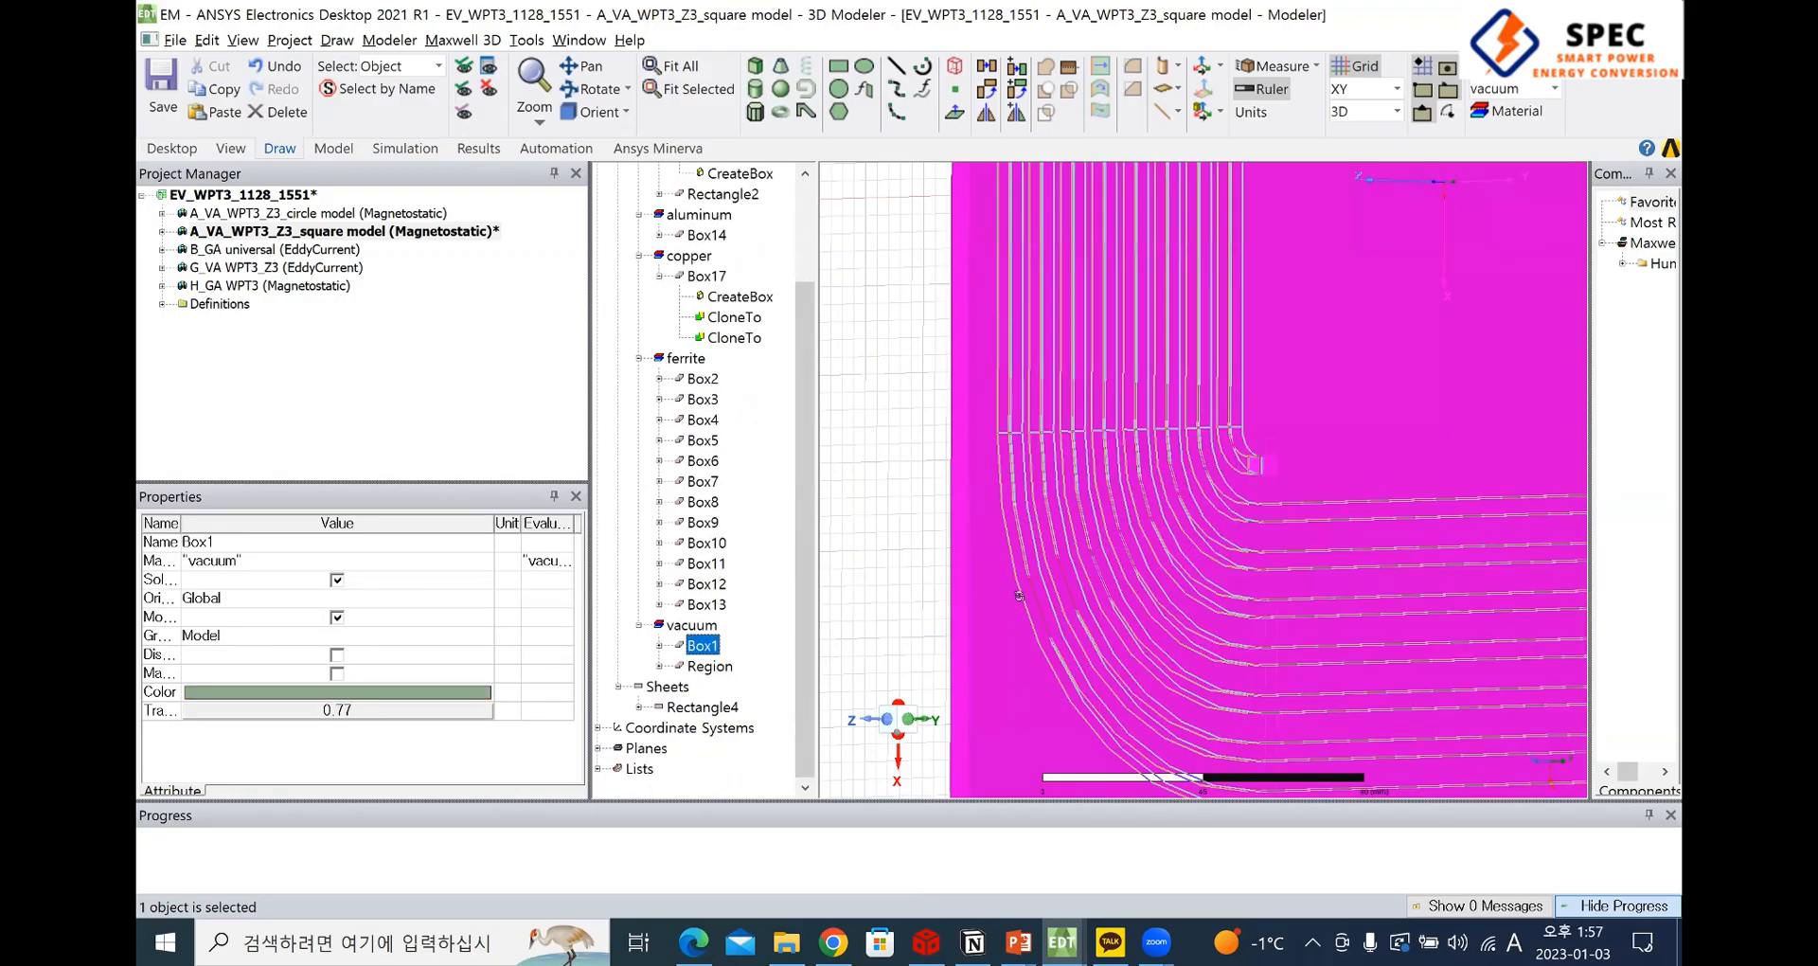
mouse_move(1203, 480)
middle_down()
mouse_move(1175, 446)
mouse_move(1187, 530)
middle_up()
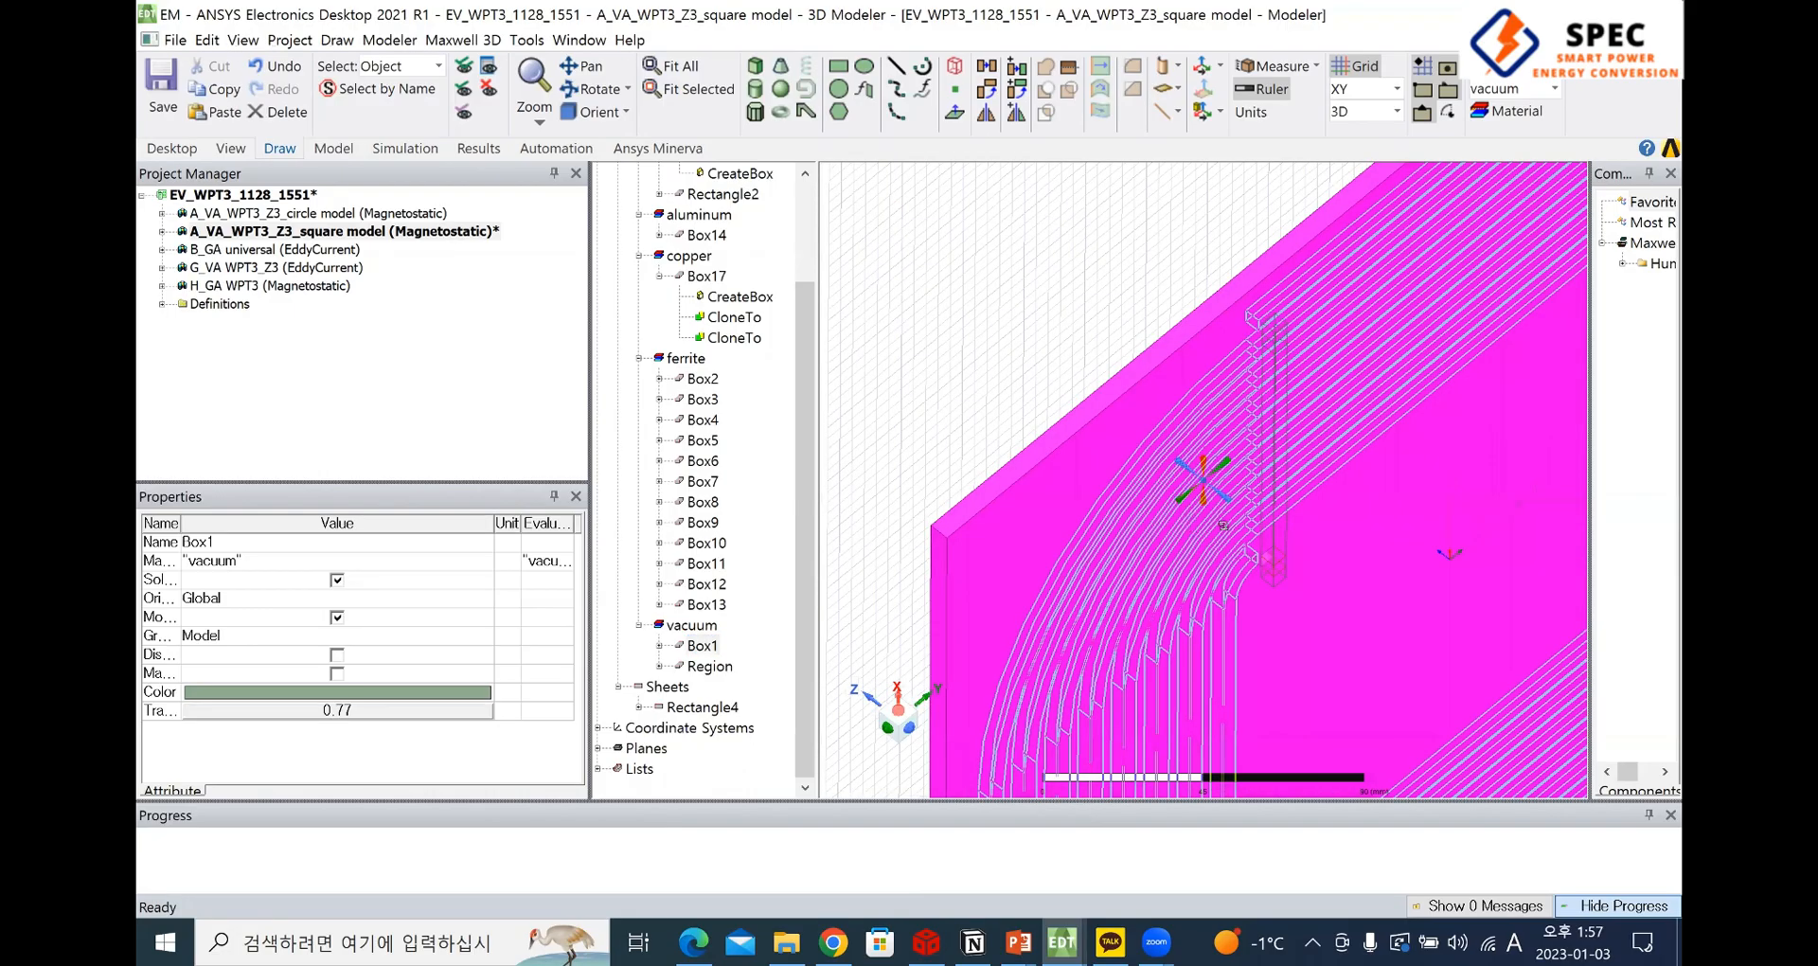
middle_drag(1277, 685, 1326, 663)
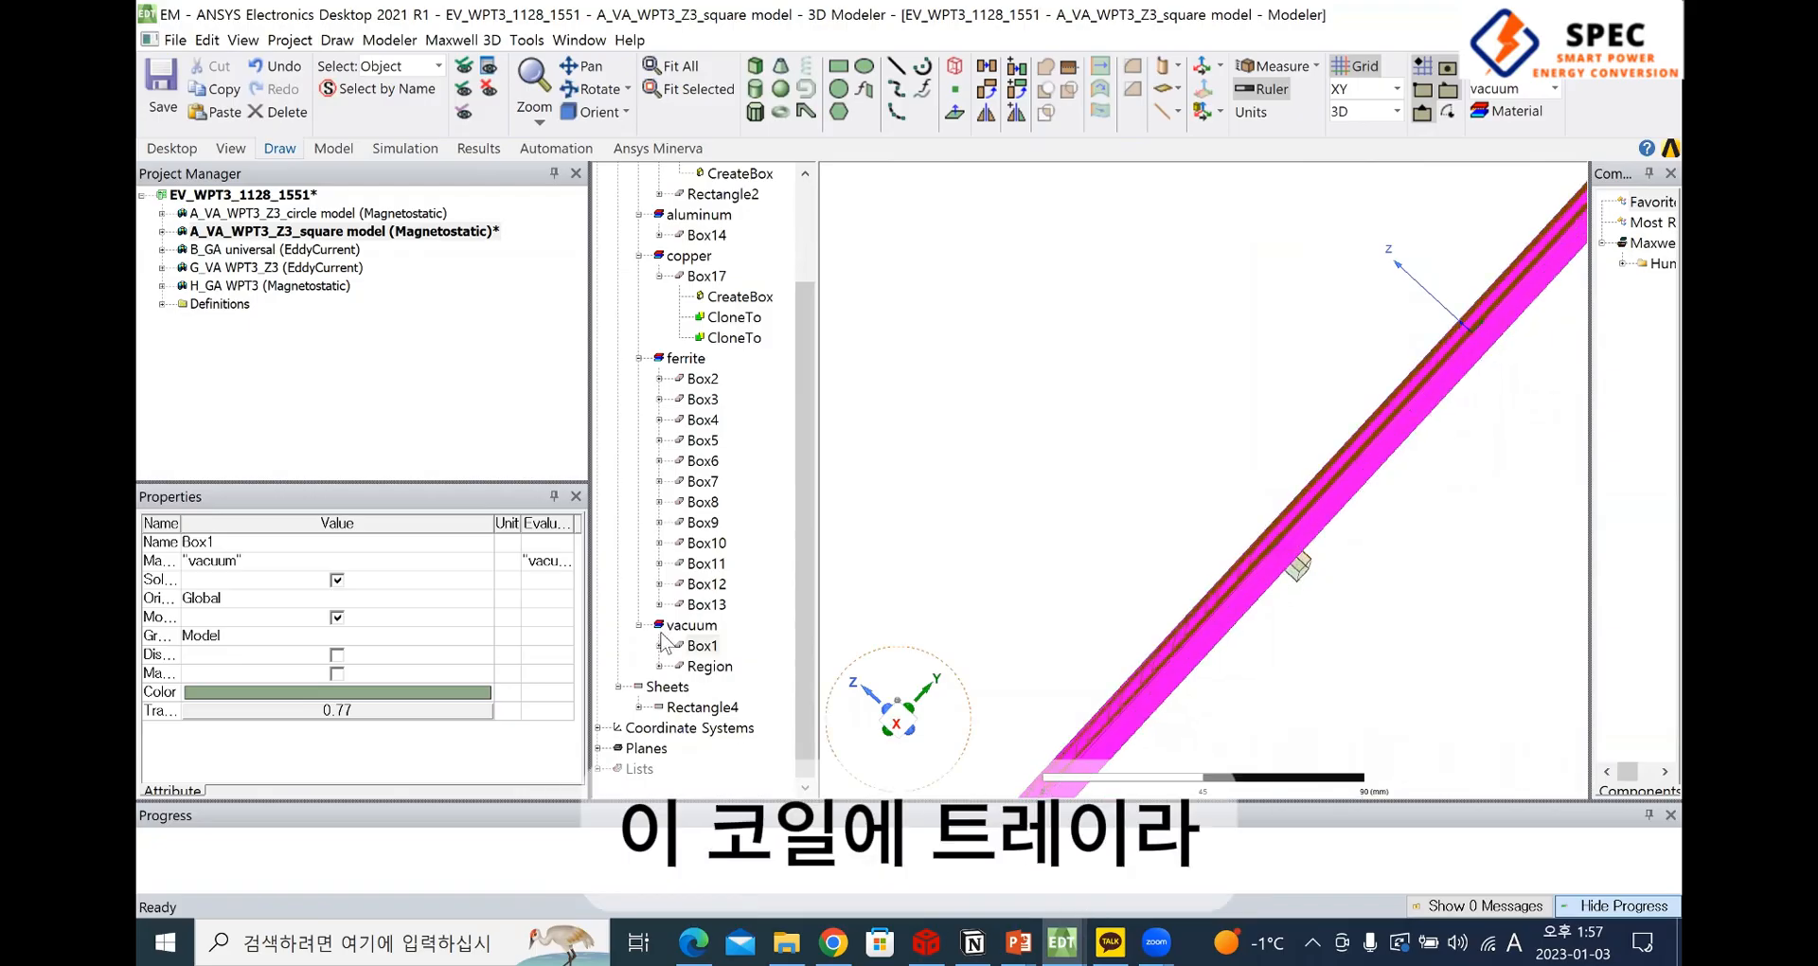
Examine the creation history of the vacuum tray Box1, including its Subtract operation and the subtracted coil Box17_1
click(660, 645)
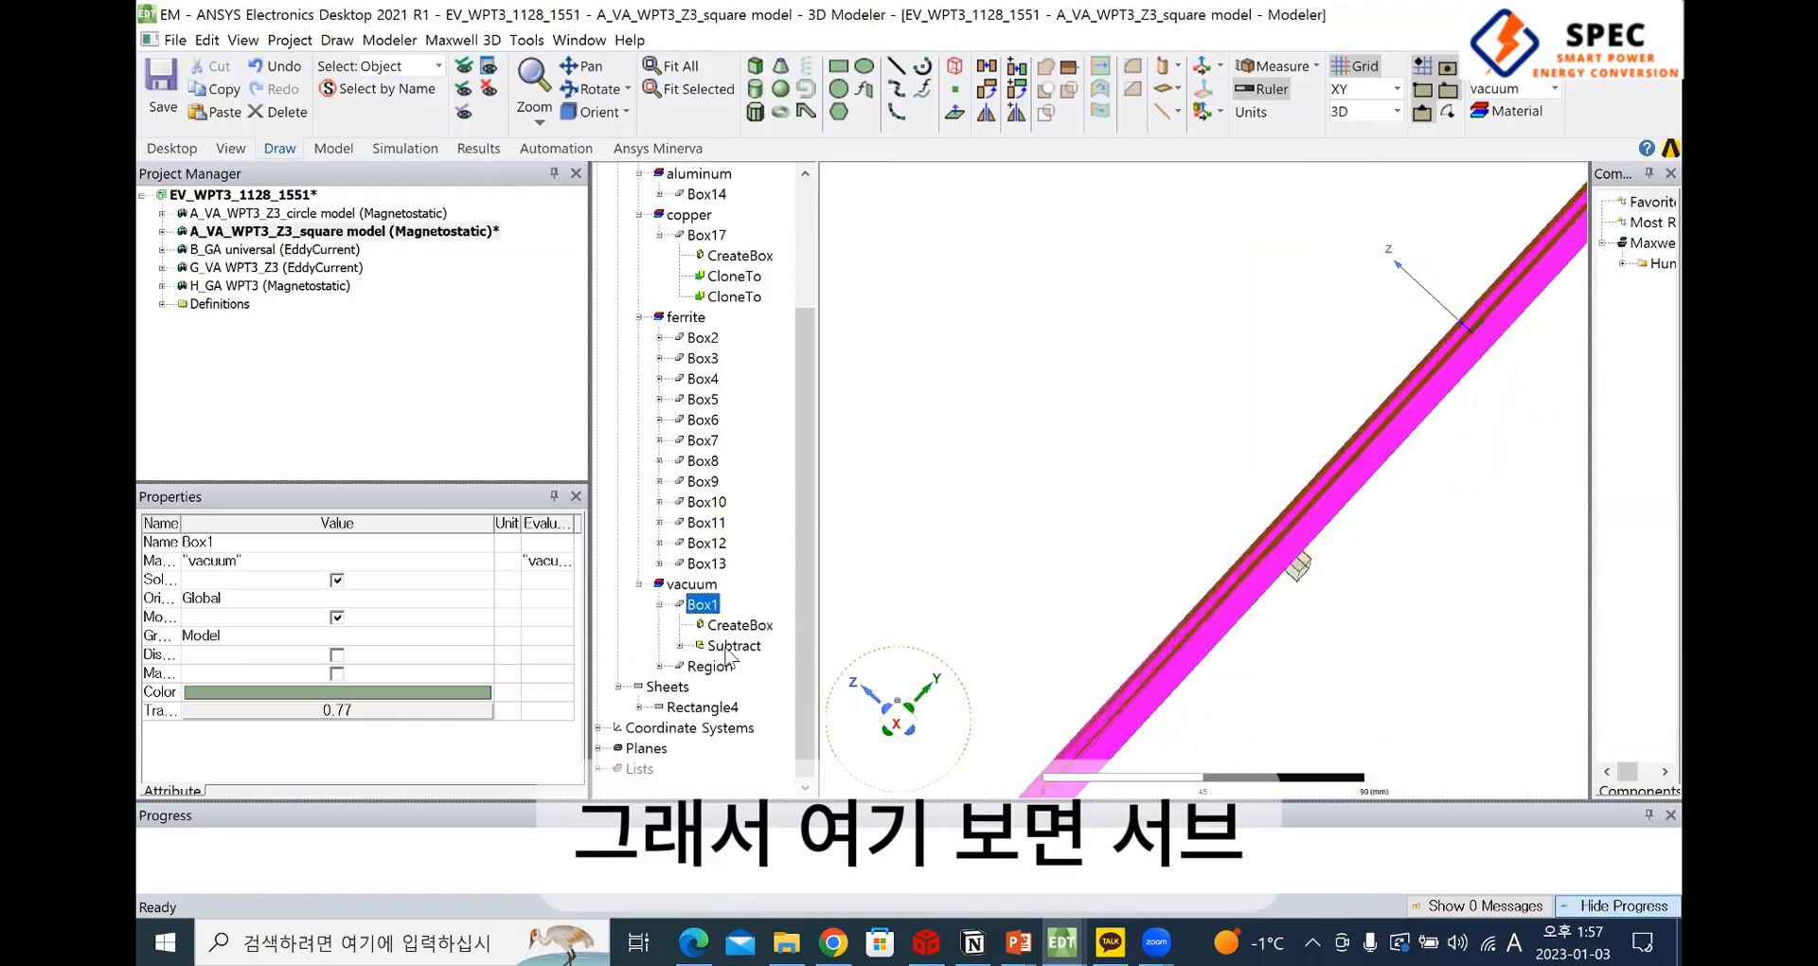
click(680, 646)
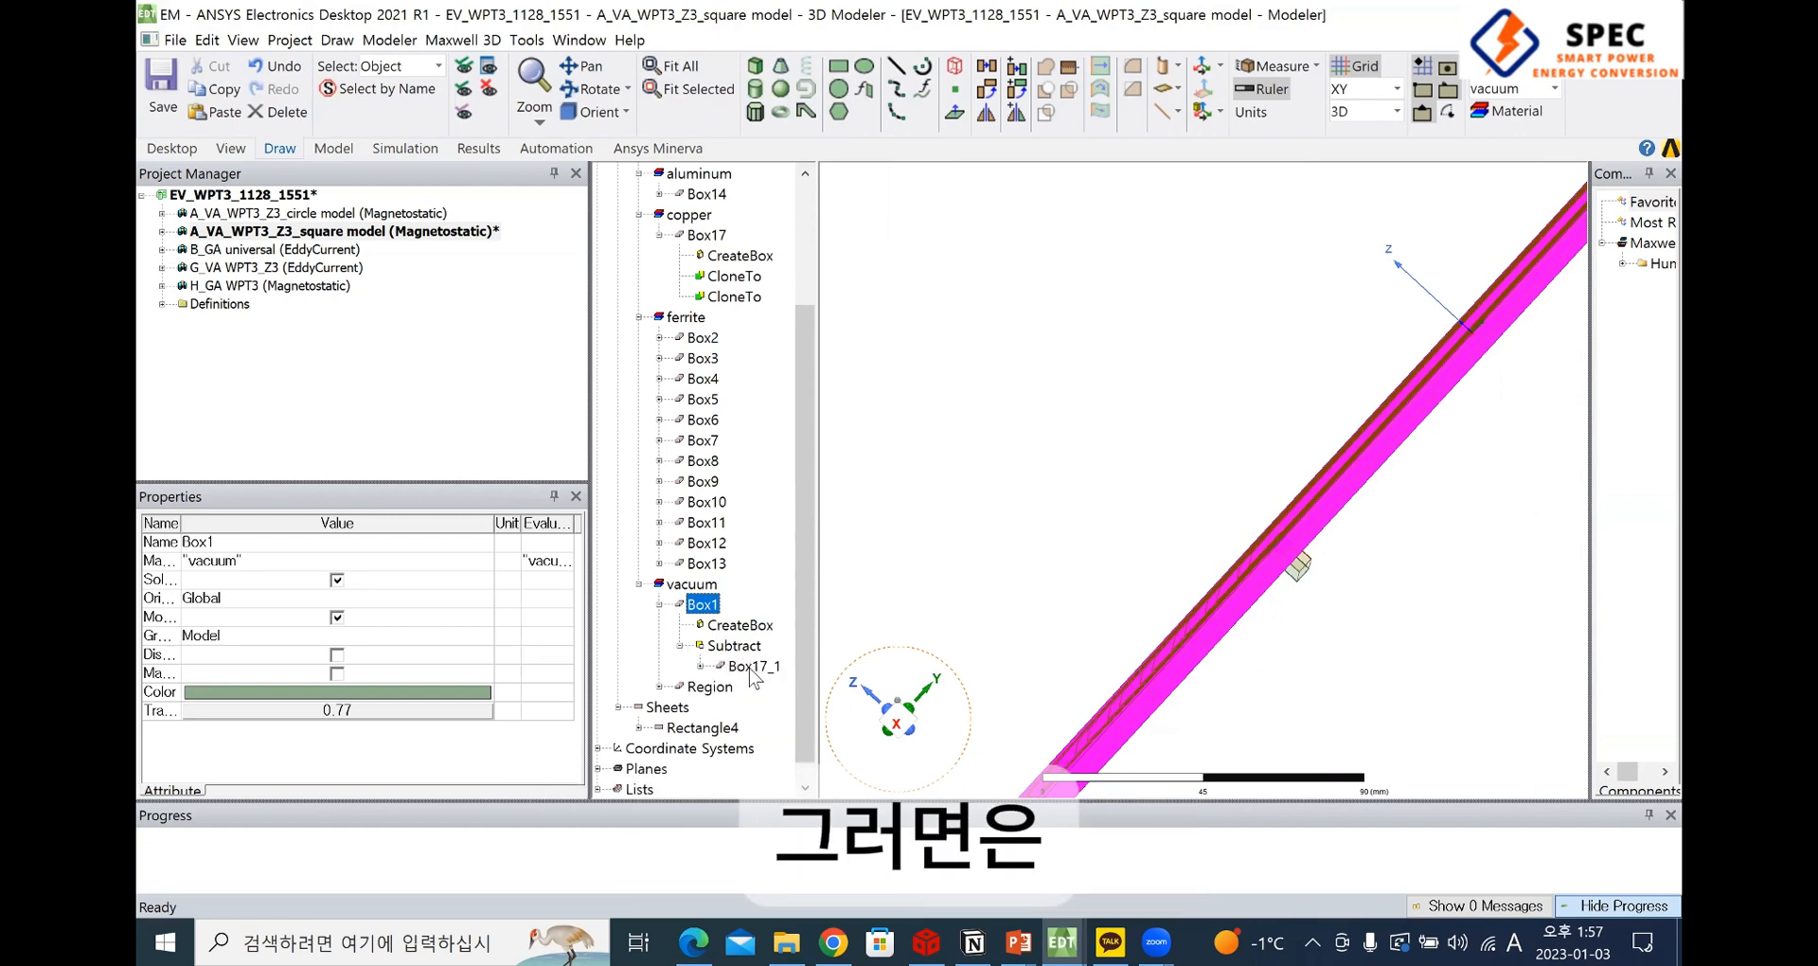
click(754, 666)
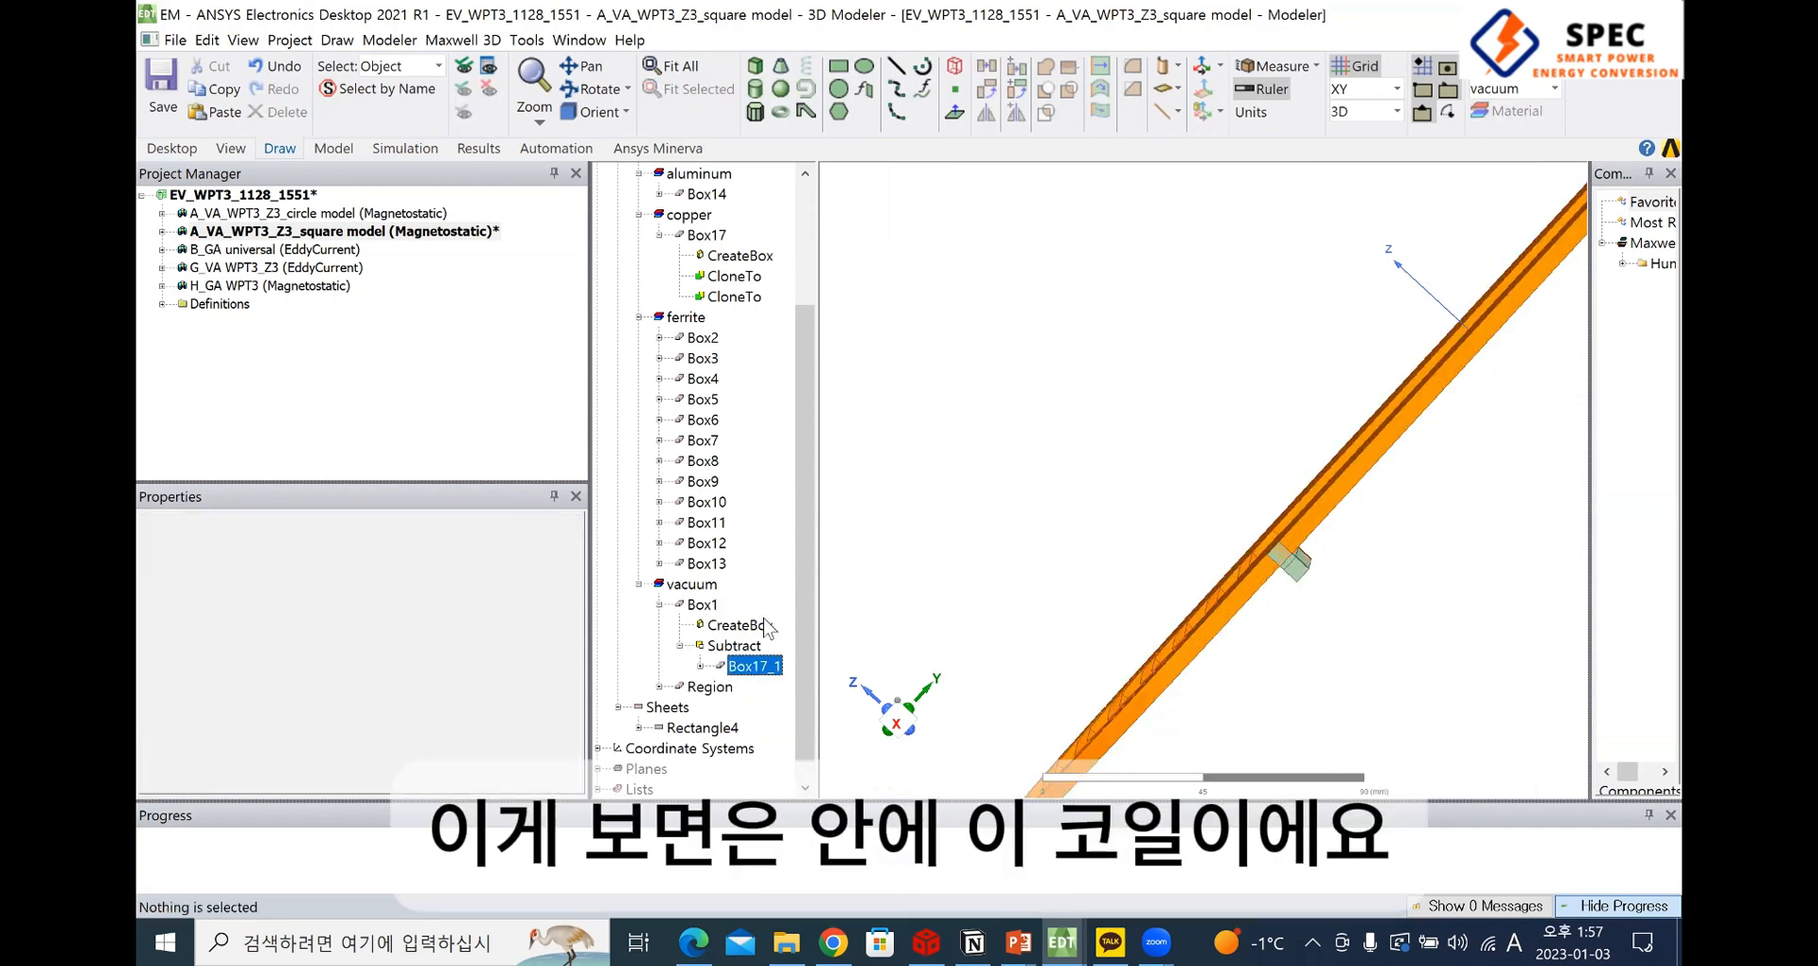
click(714, 625)
click(703, 605)
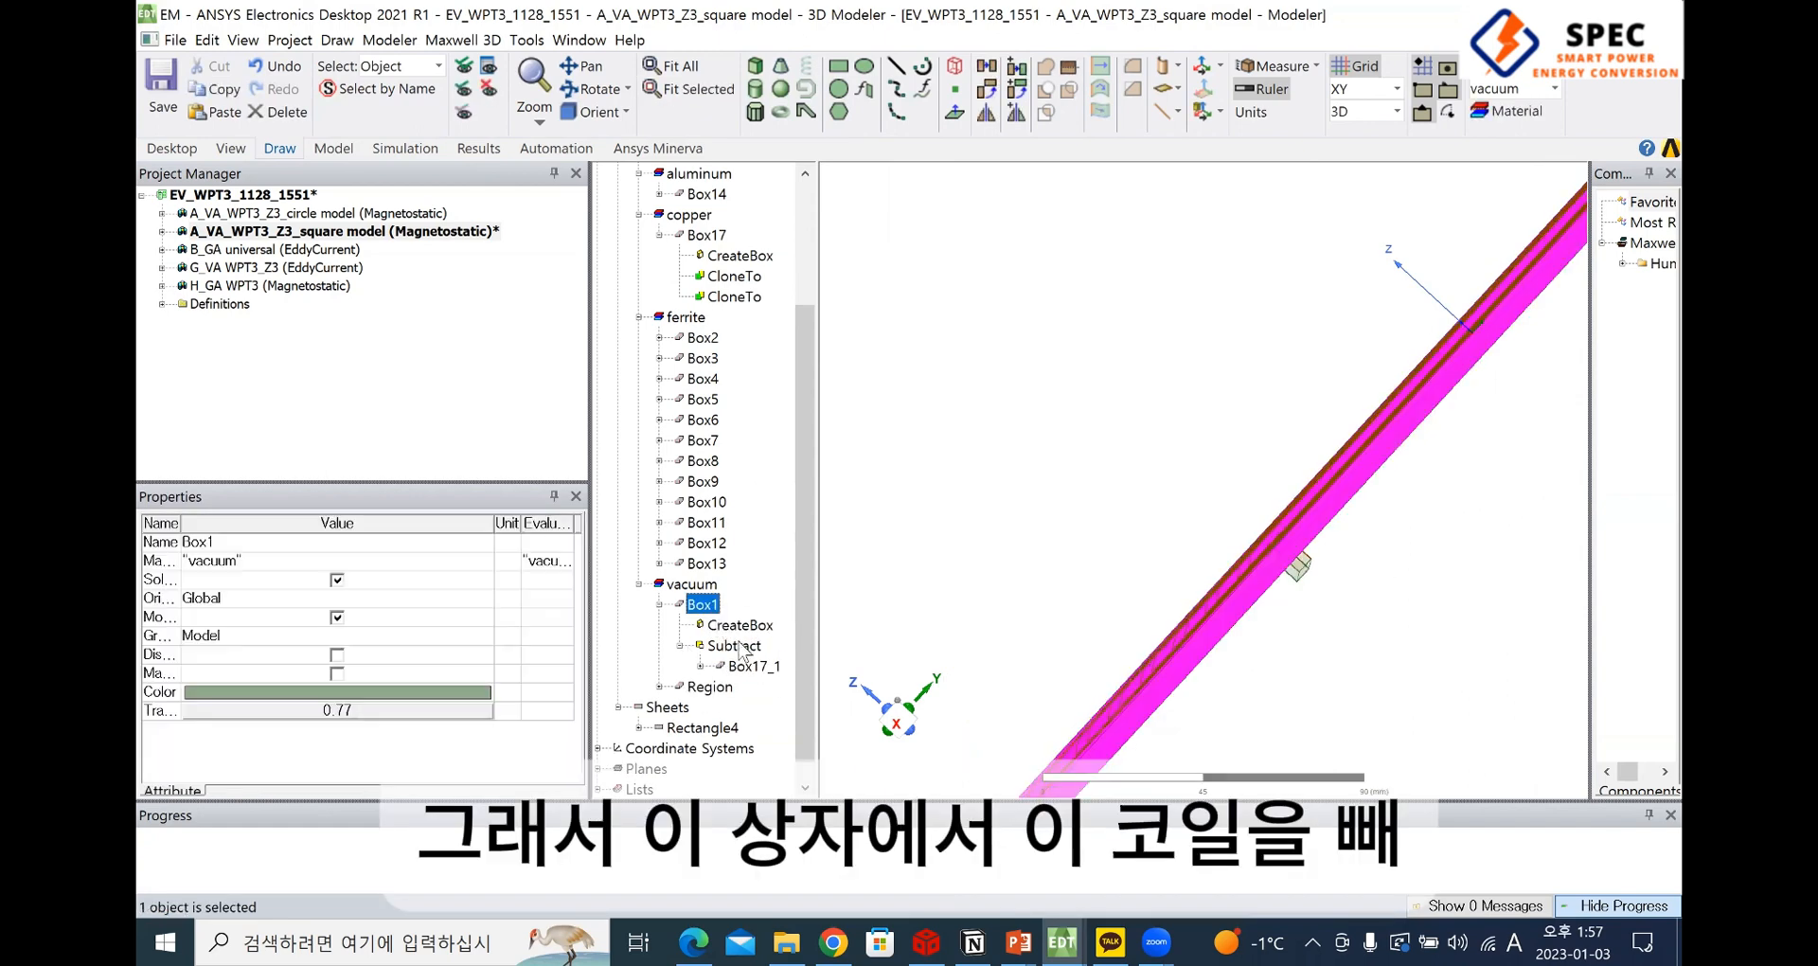
click(734, 645)
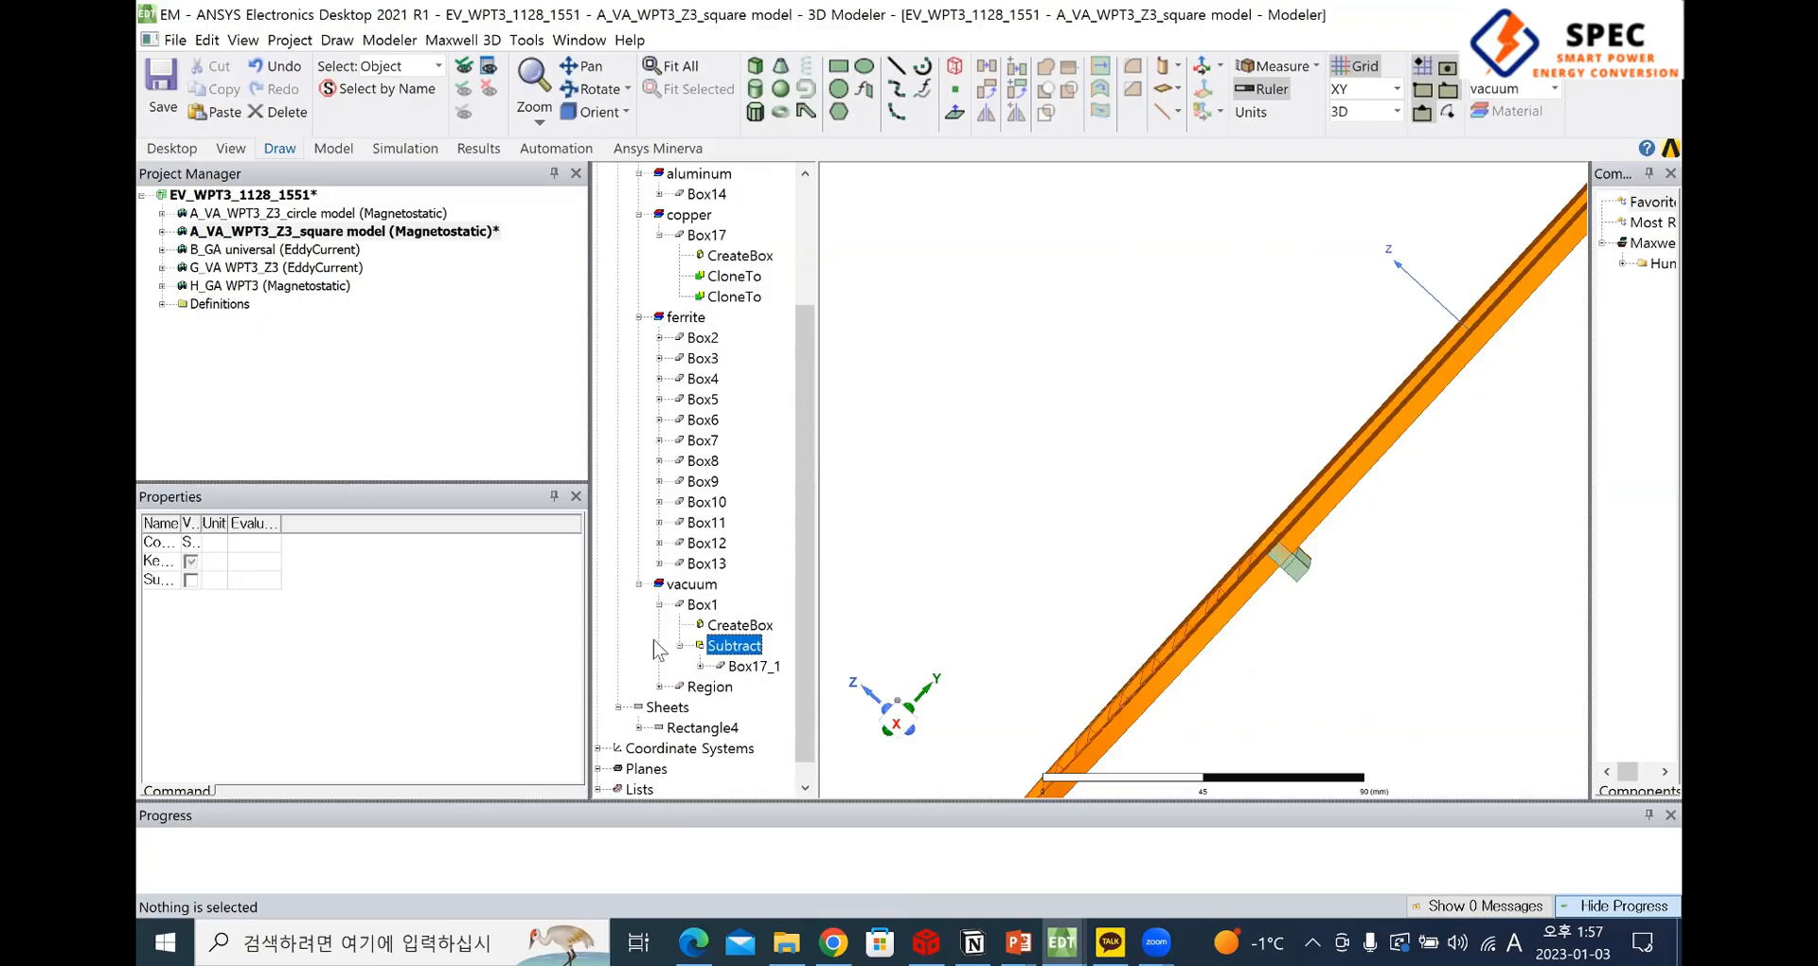
click(734, 625)
Inspect the lead bar Box15 and the winding Rectangle2 from several angles at the coil's inner corner
alt+drag(1358, 659, 1418, 672)
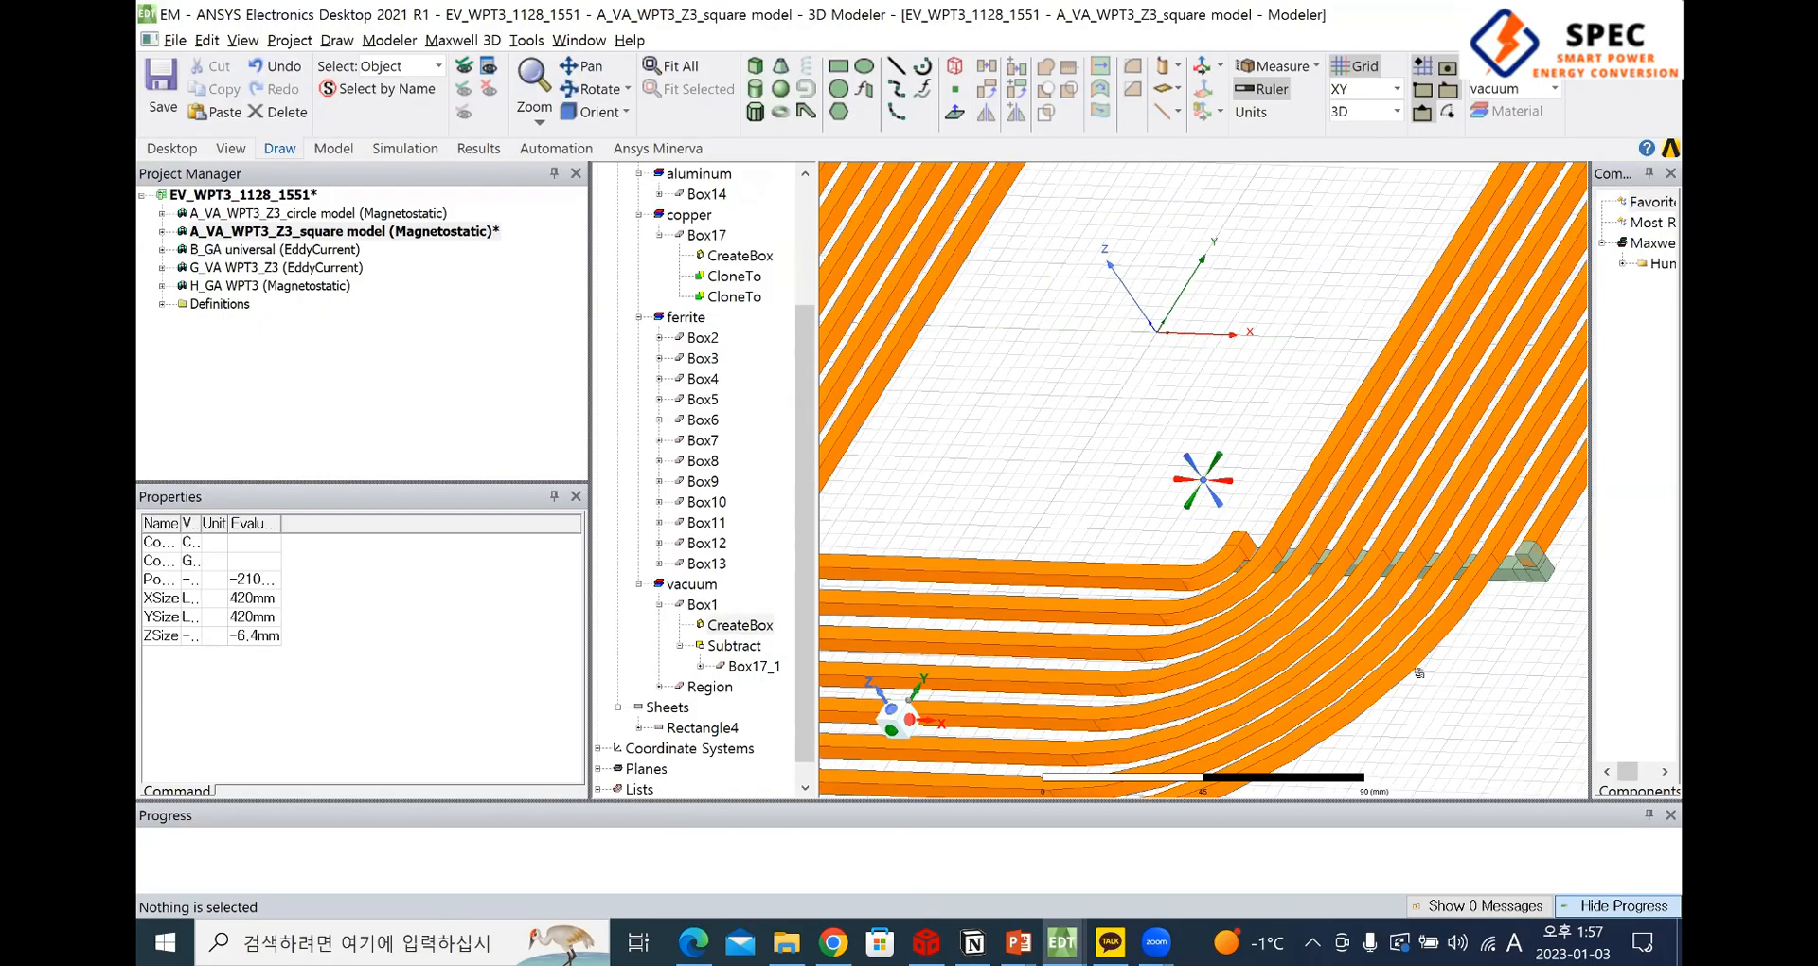
alt+drag(1466, 748, 1283, 547)
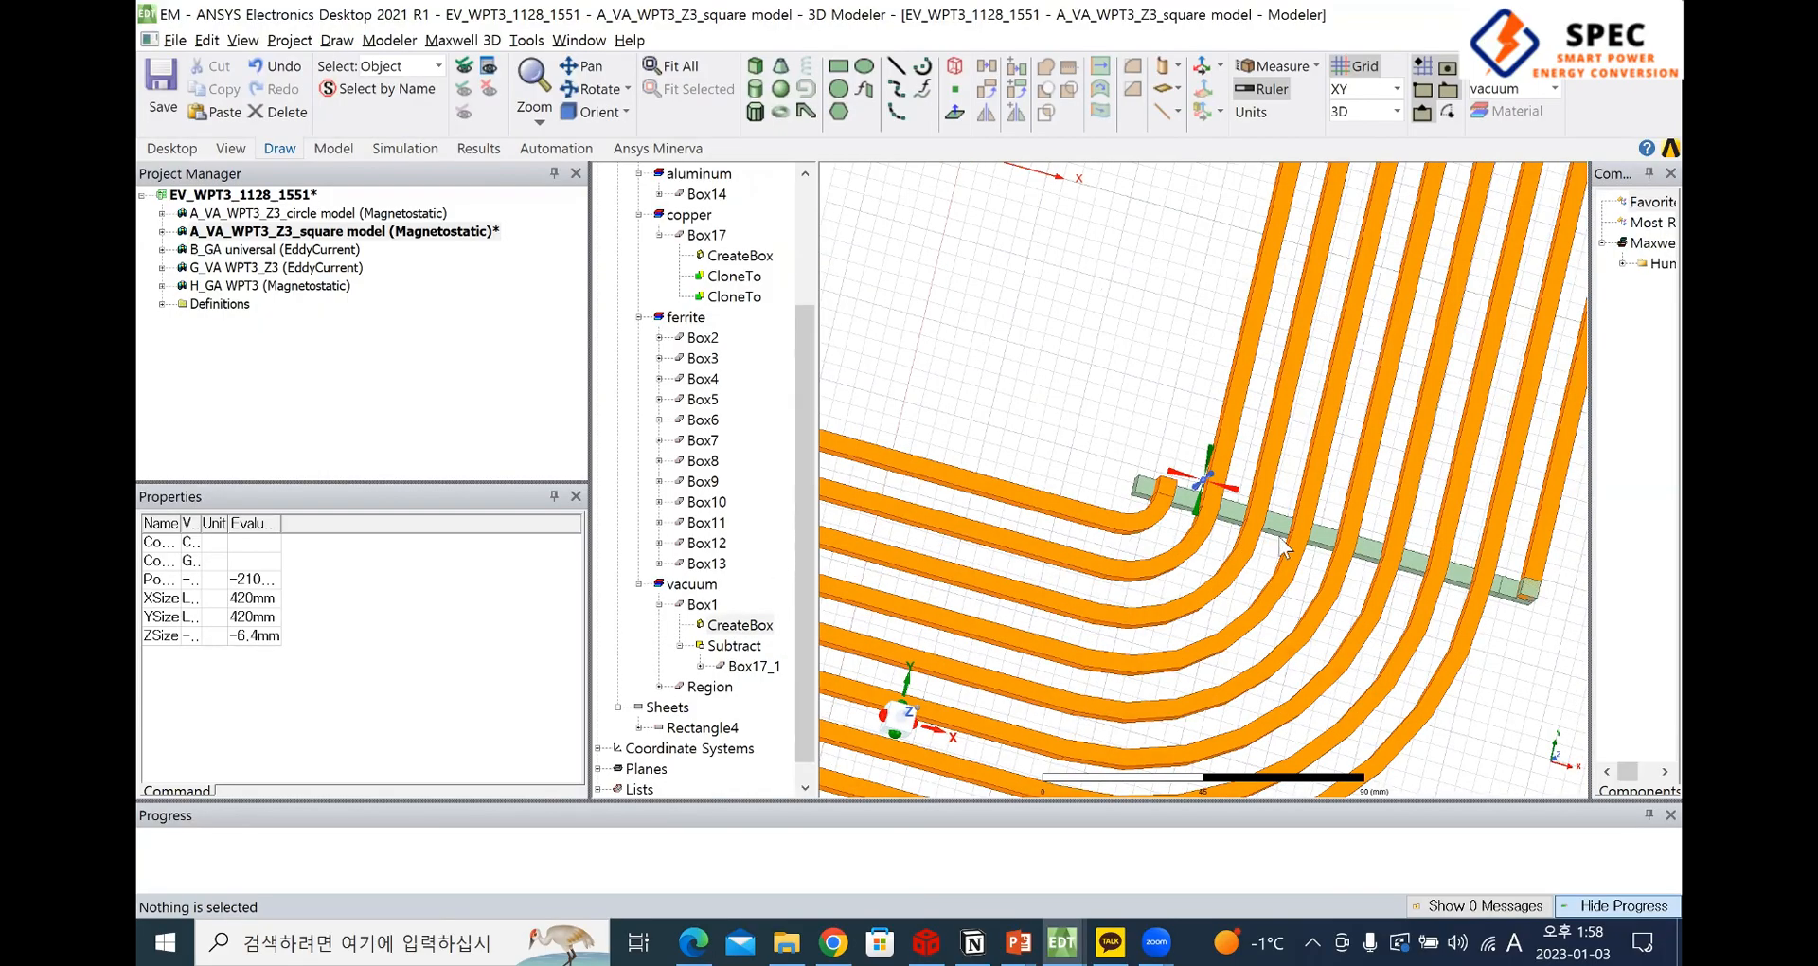
click(1198, 515)
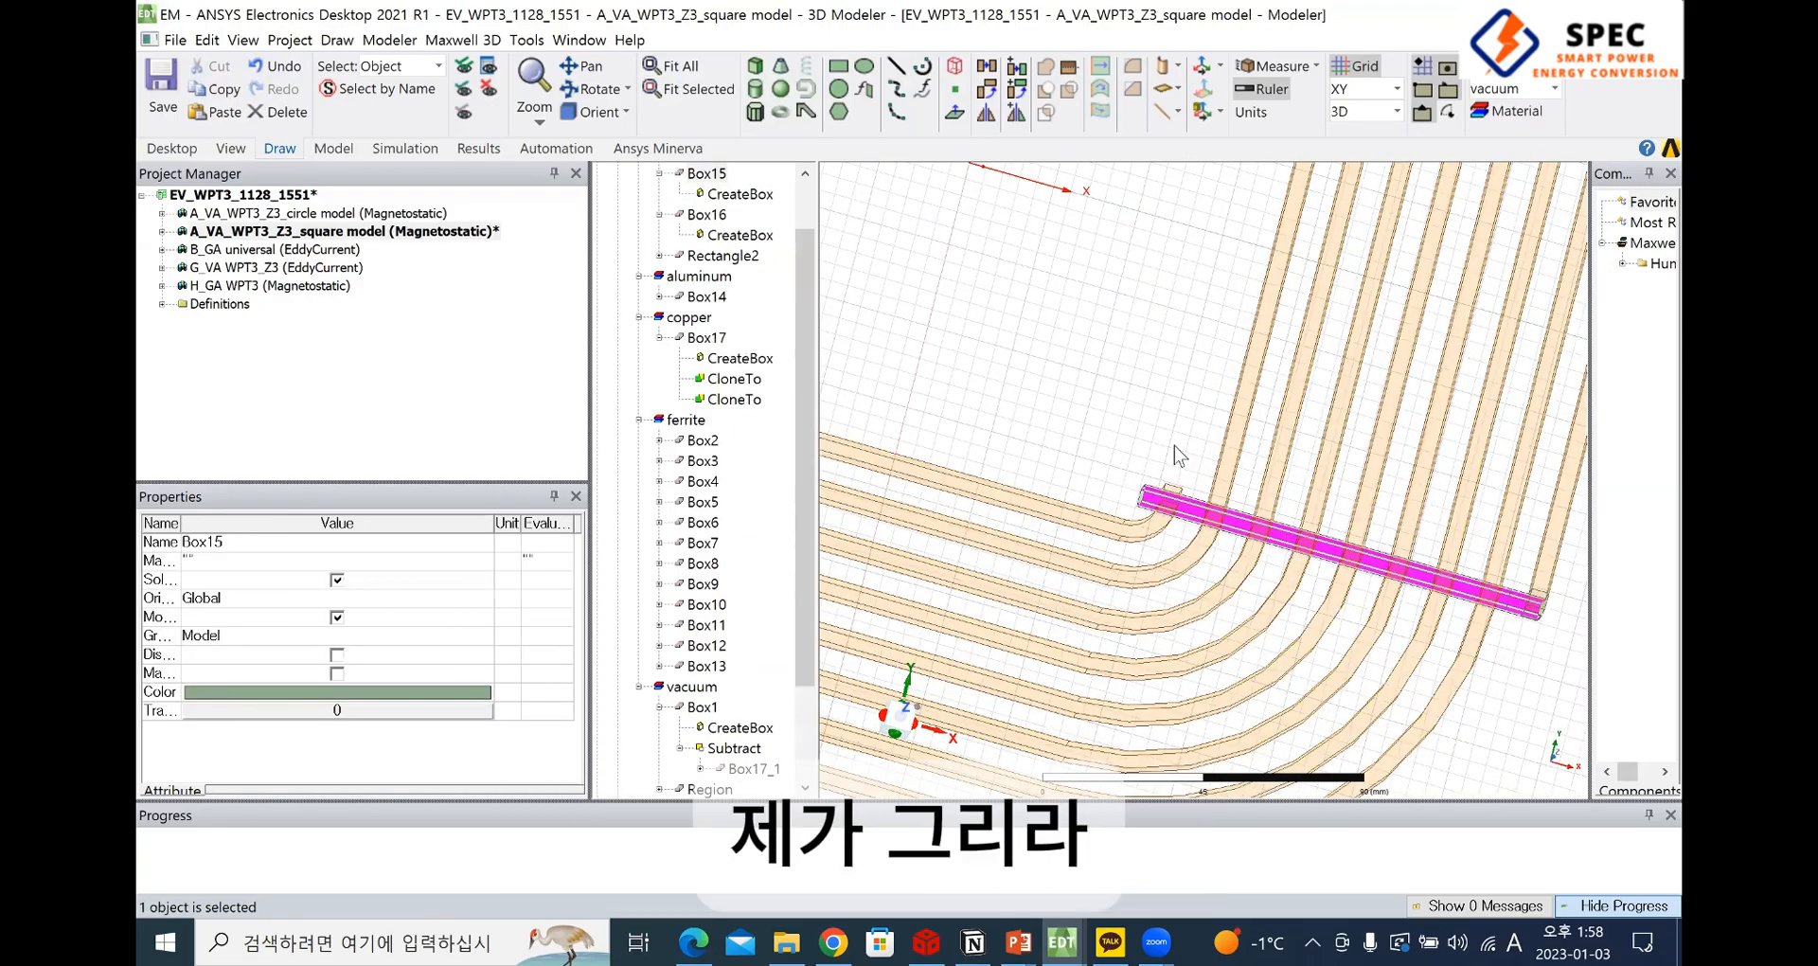
click(1567, 517)
drag(1478, 619, 1504, 614)
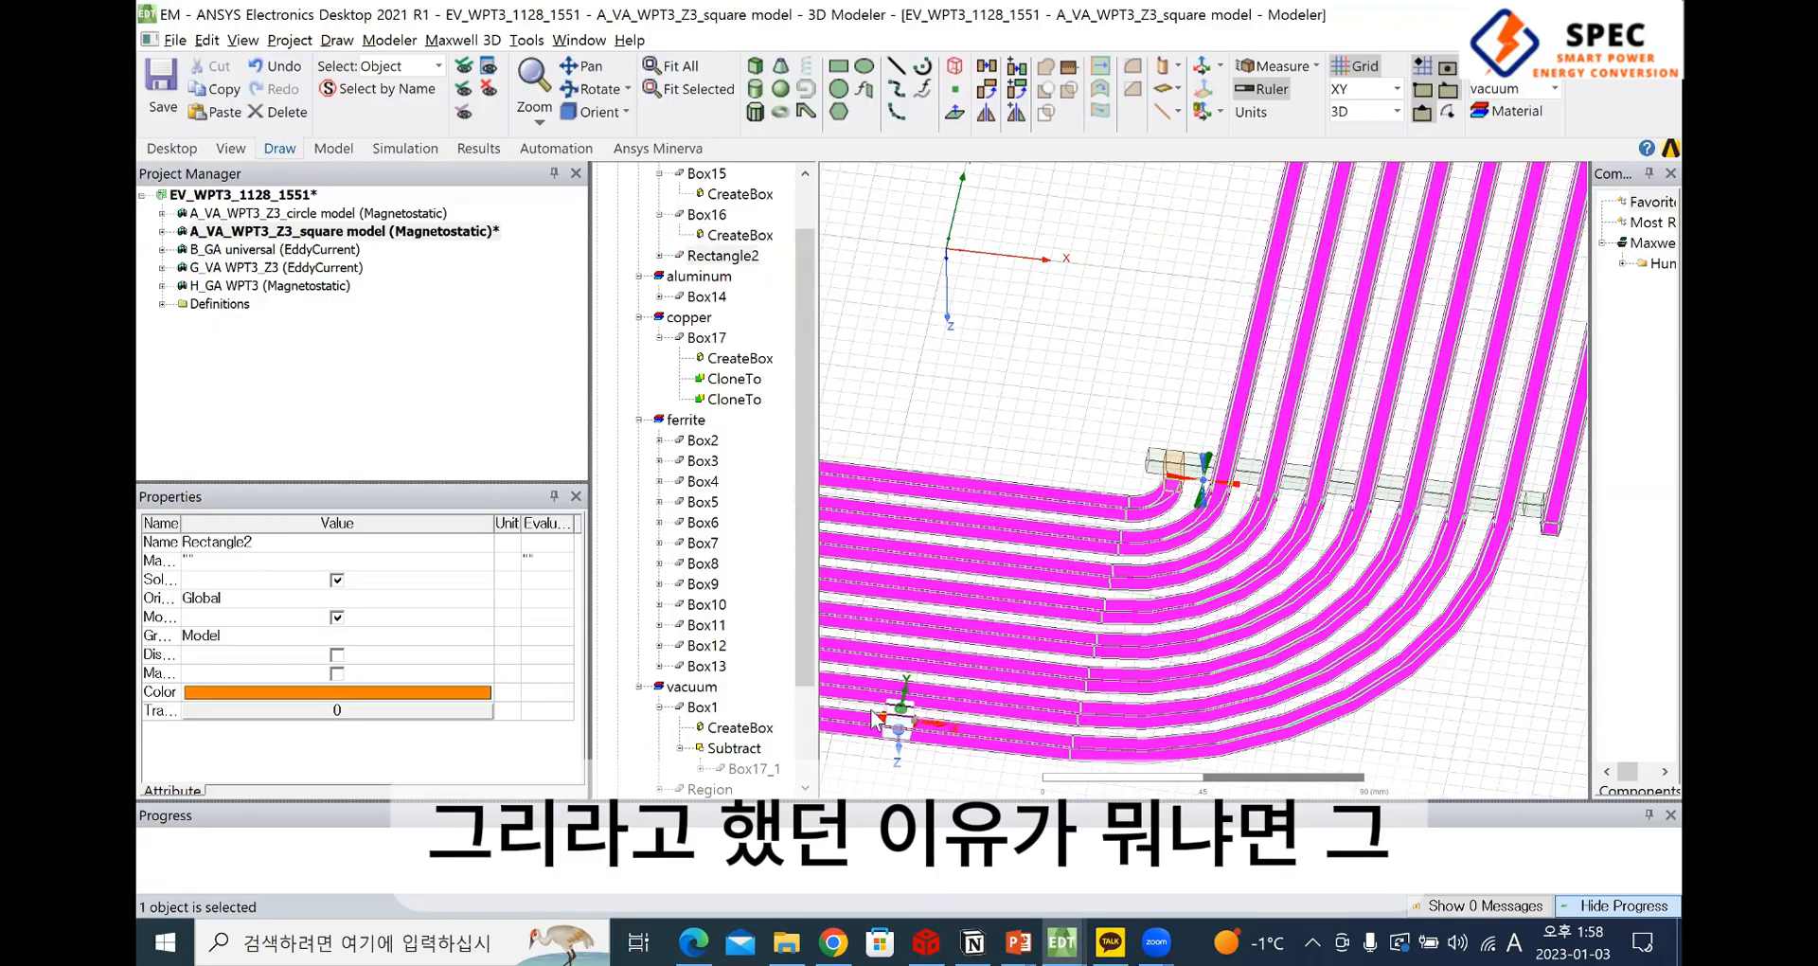
drag(872, 712, 902, 735)
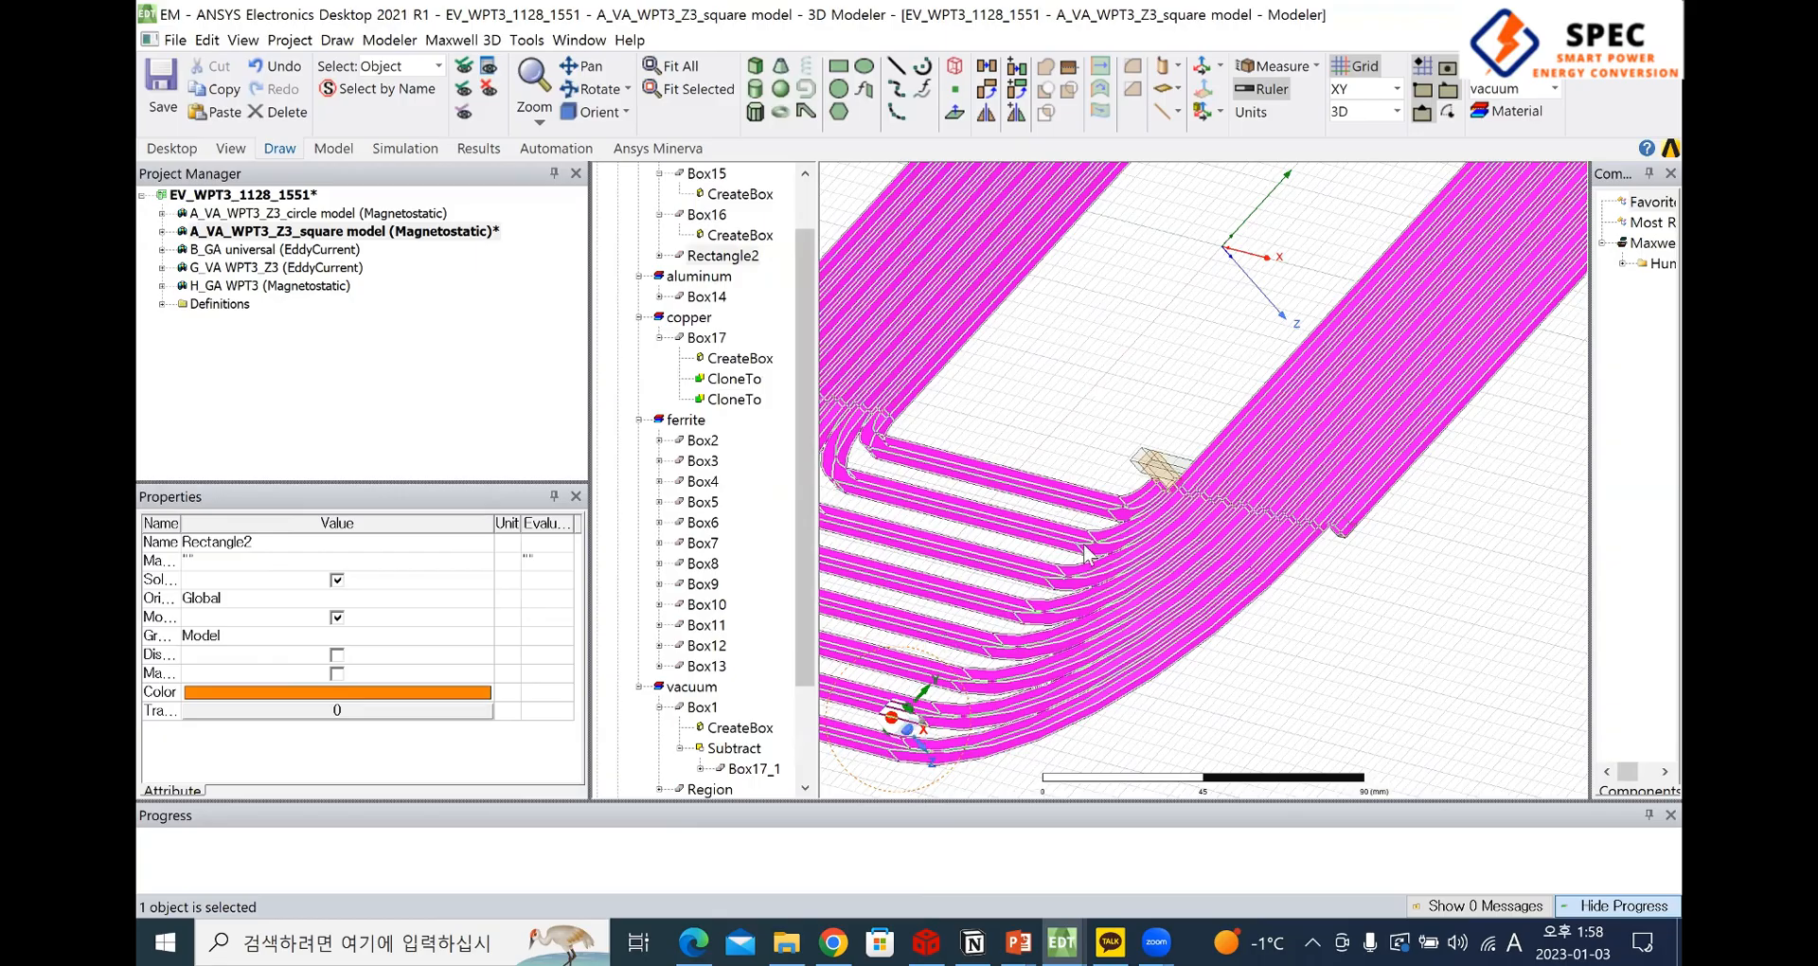
scroll(1084, 545, down, 1)
scroll(704, 403, up, 1)
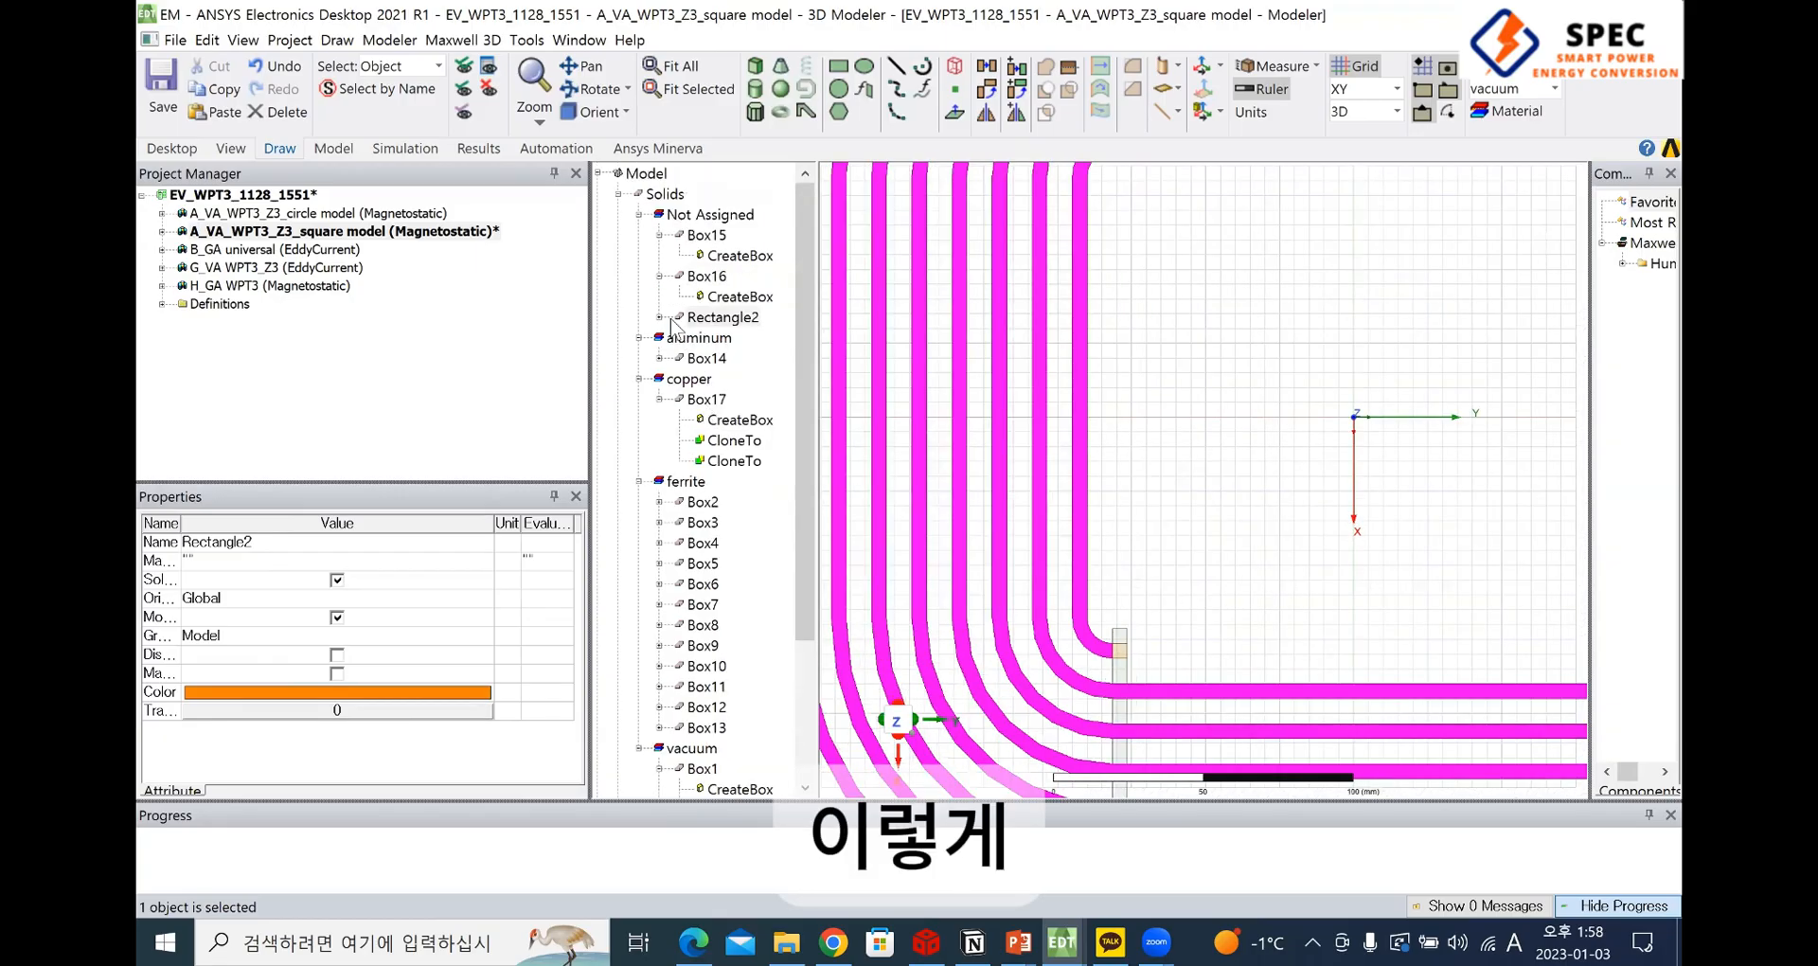
Delete the sweep-along-path operation from the history of the winding Rectangle2
click(659, 318)
click(763, 381)
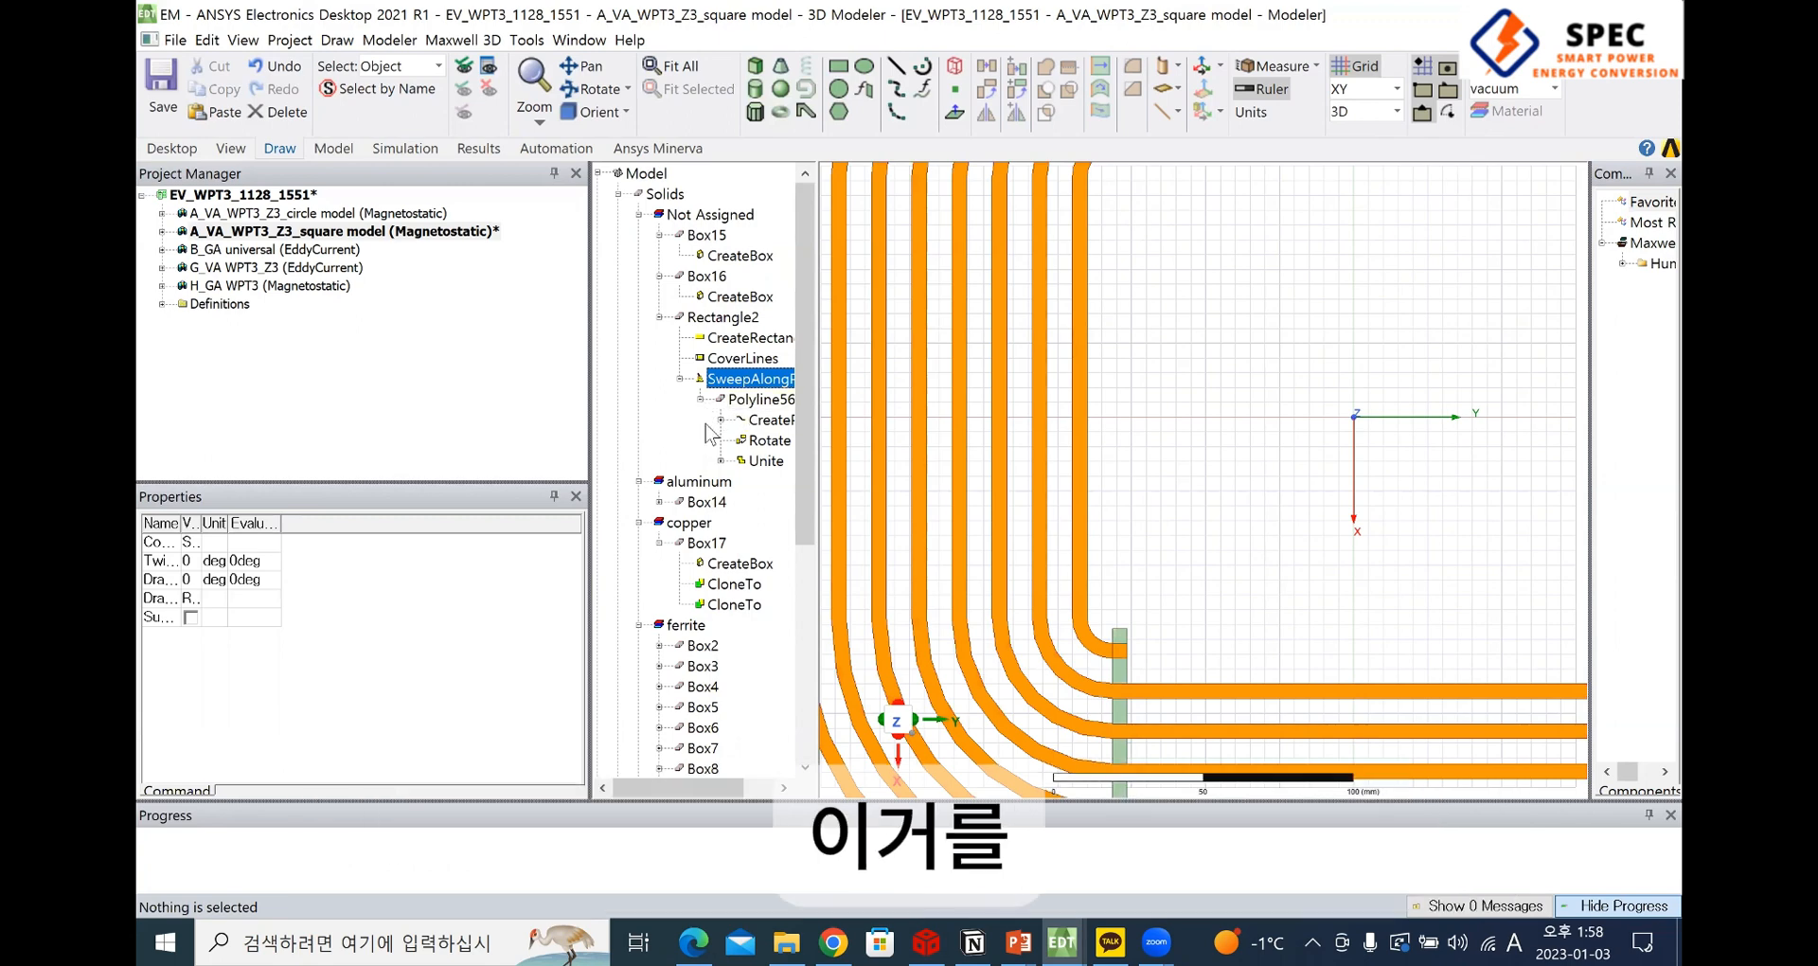
key(Delete)
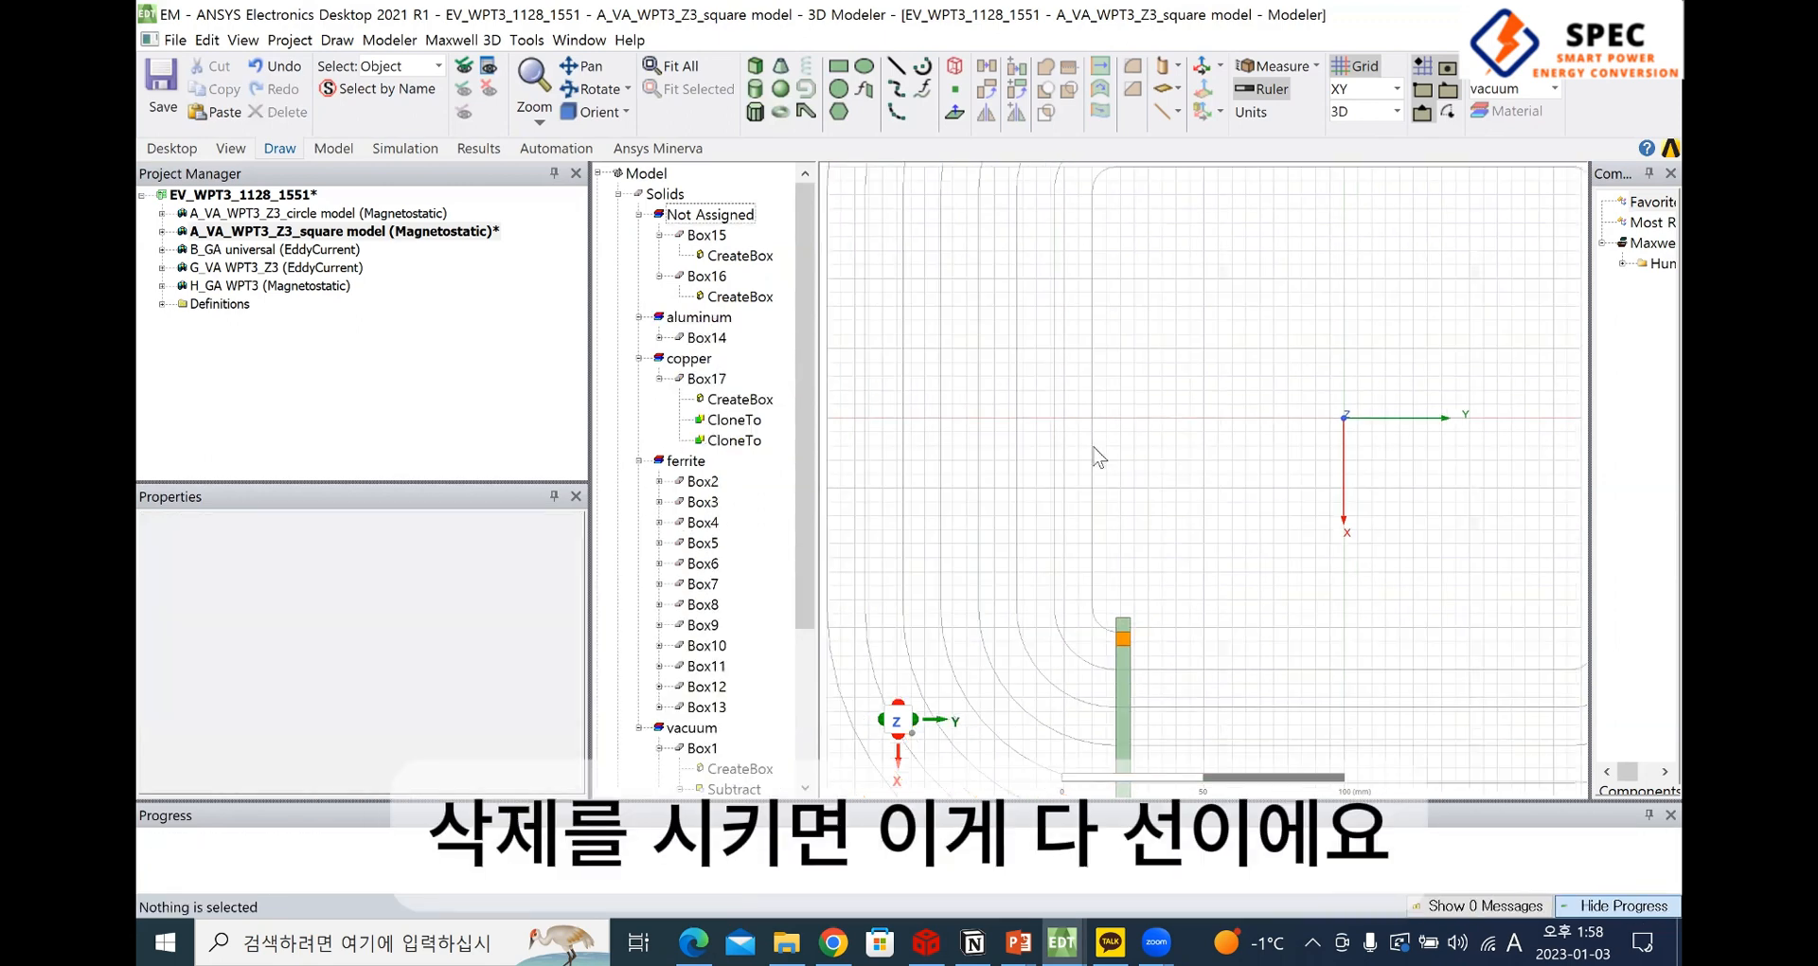
Examine the spiral path Polyline56 and locate the sheets Rectangle2 and Rectangle4 in the model history
click(1096, 455)
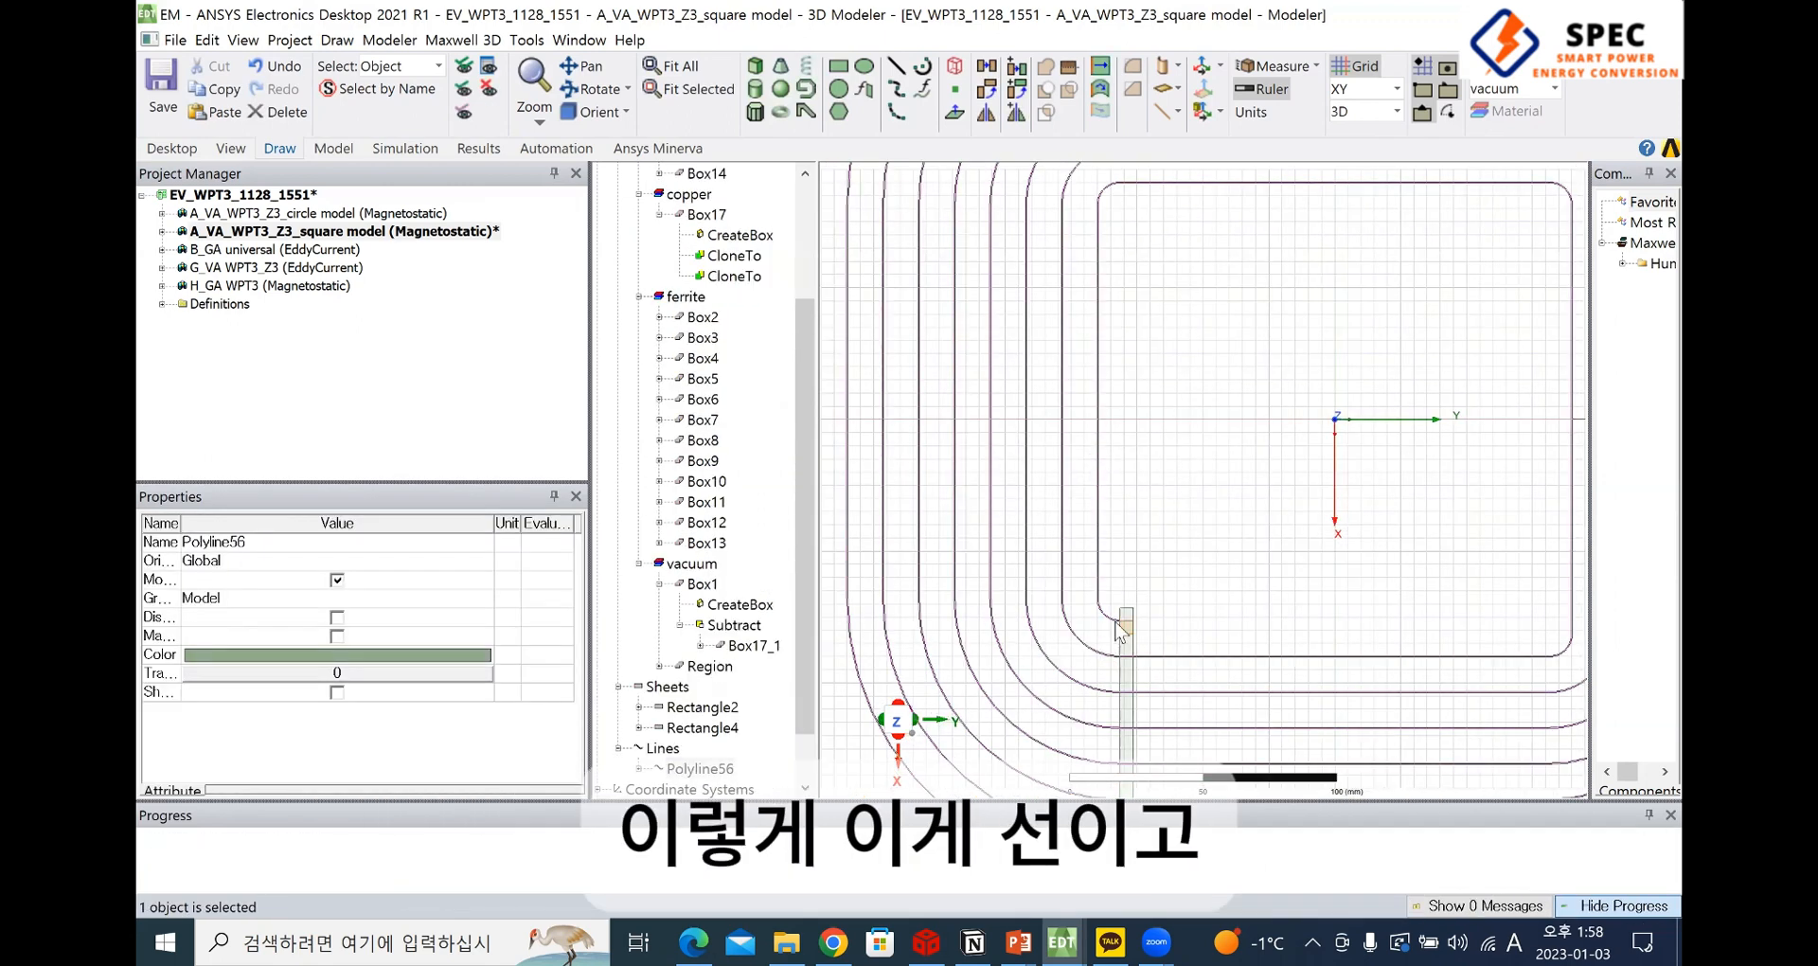
click(888, 428)
click(1099, 397)
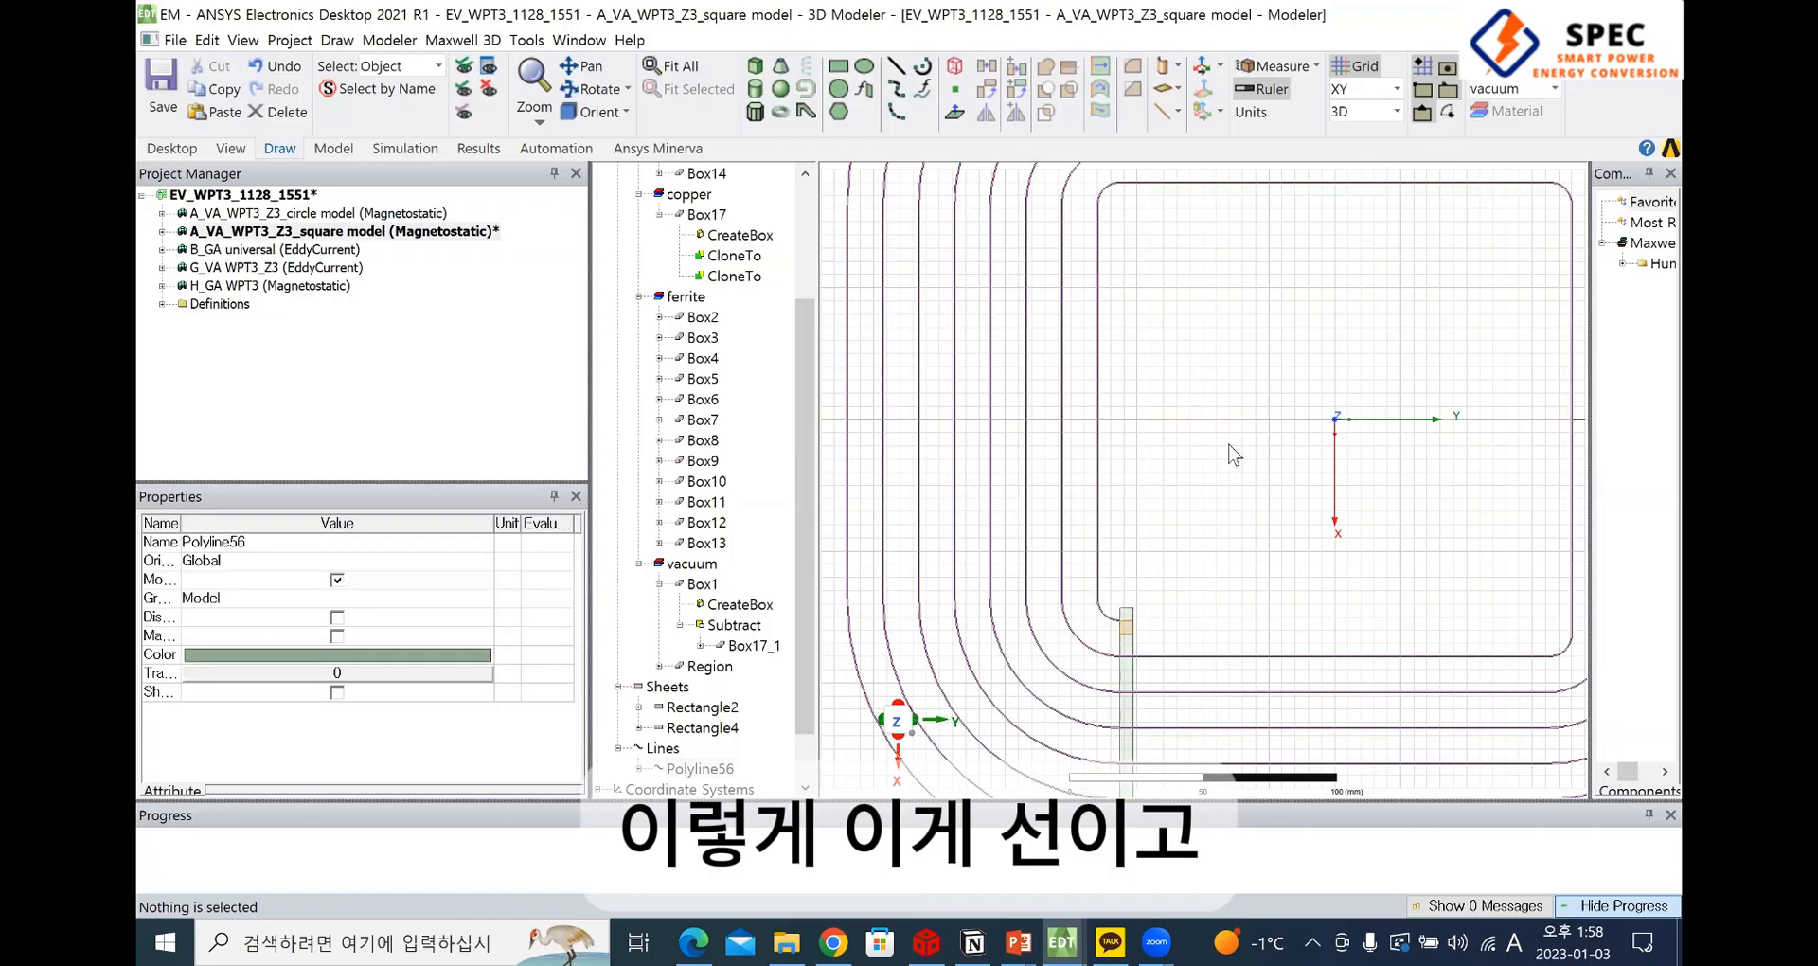
shift+drag(935, 489, 1190, 478)
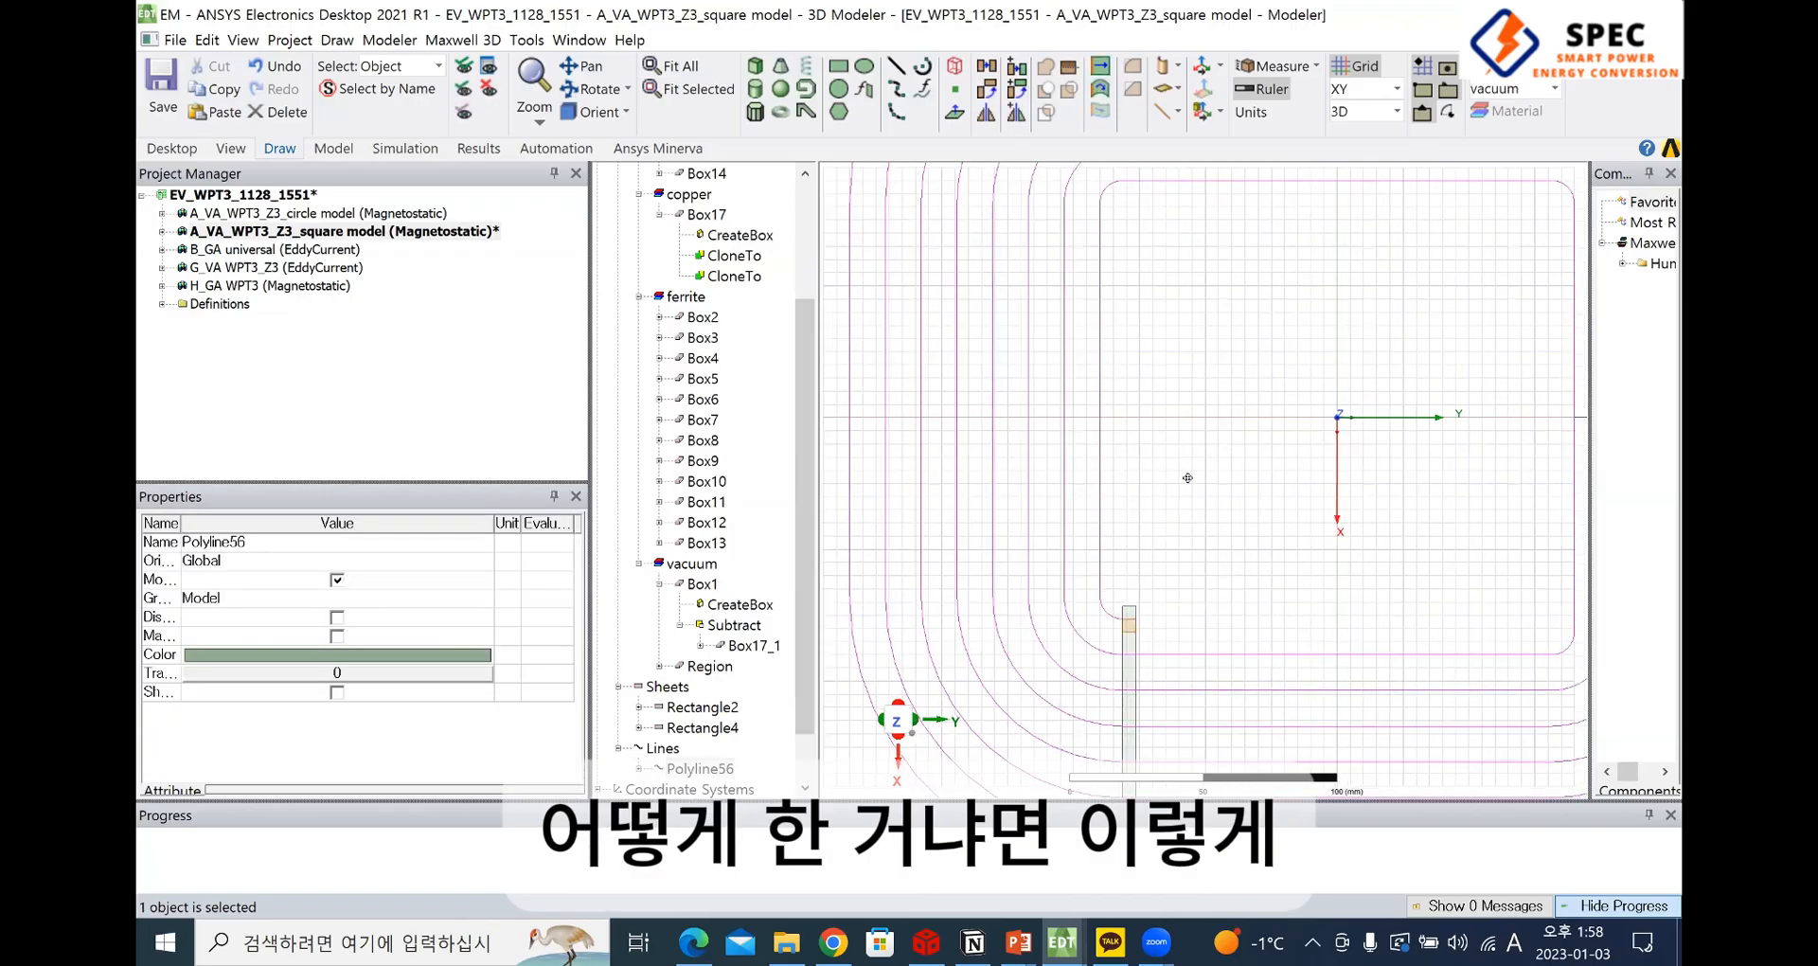
scroll(761, 646, down, 1)
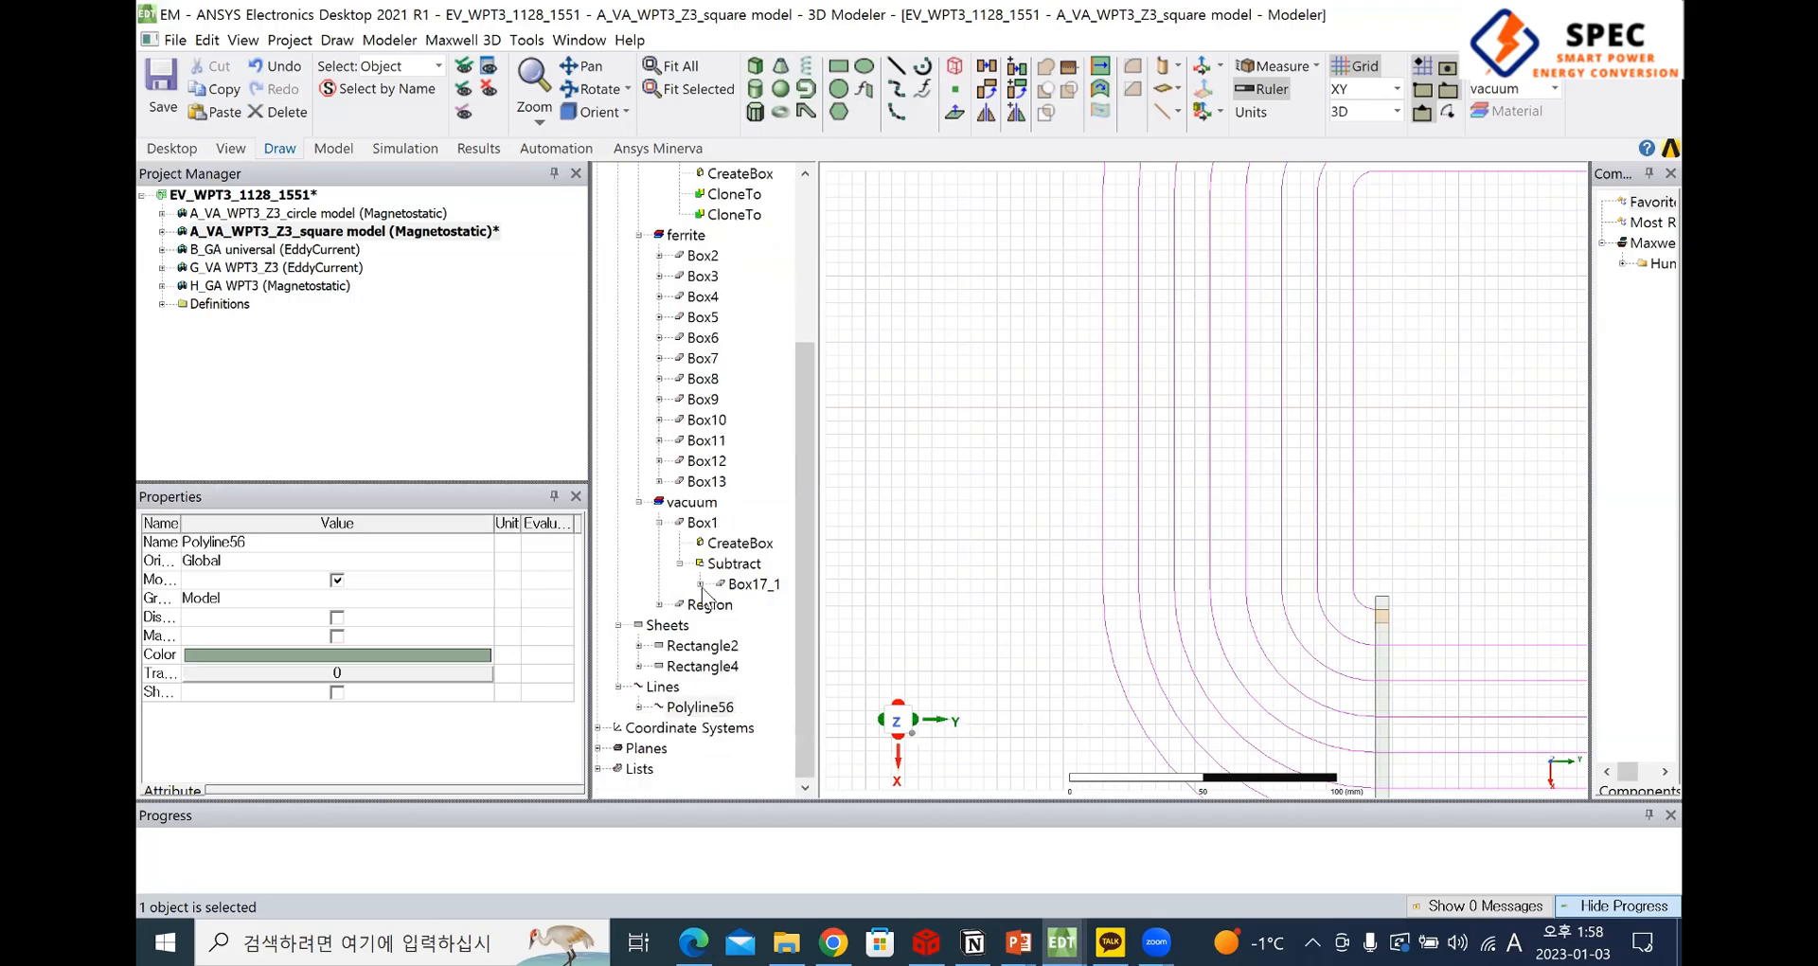
click(702, 647)
click(715, 676)
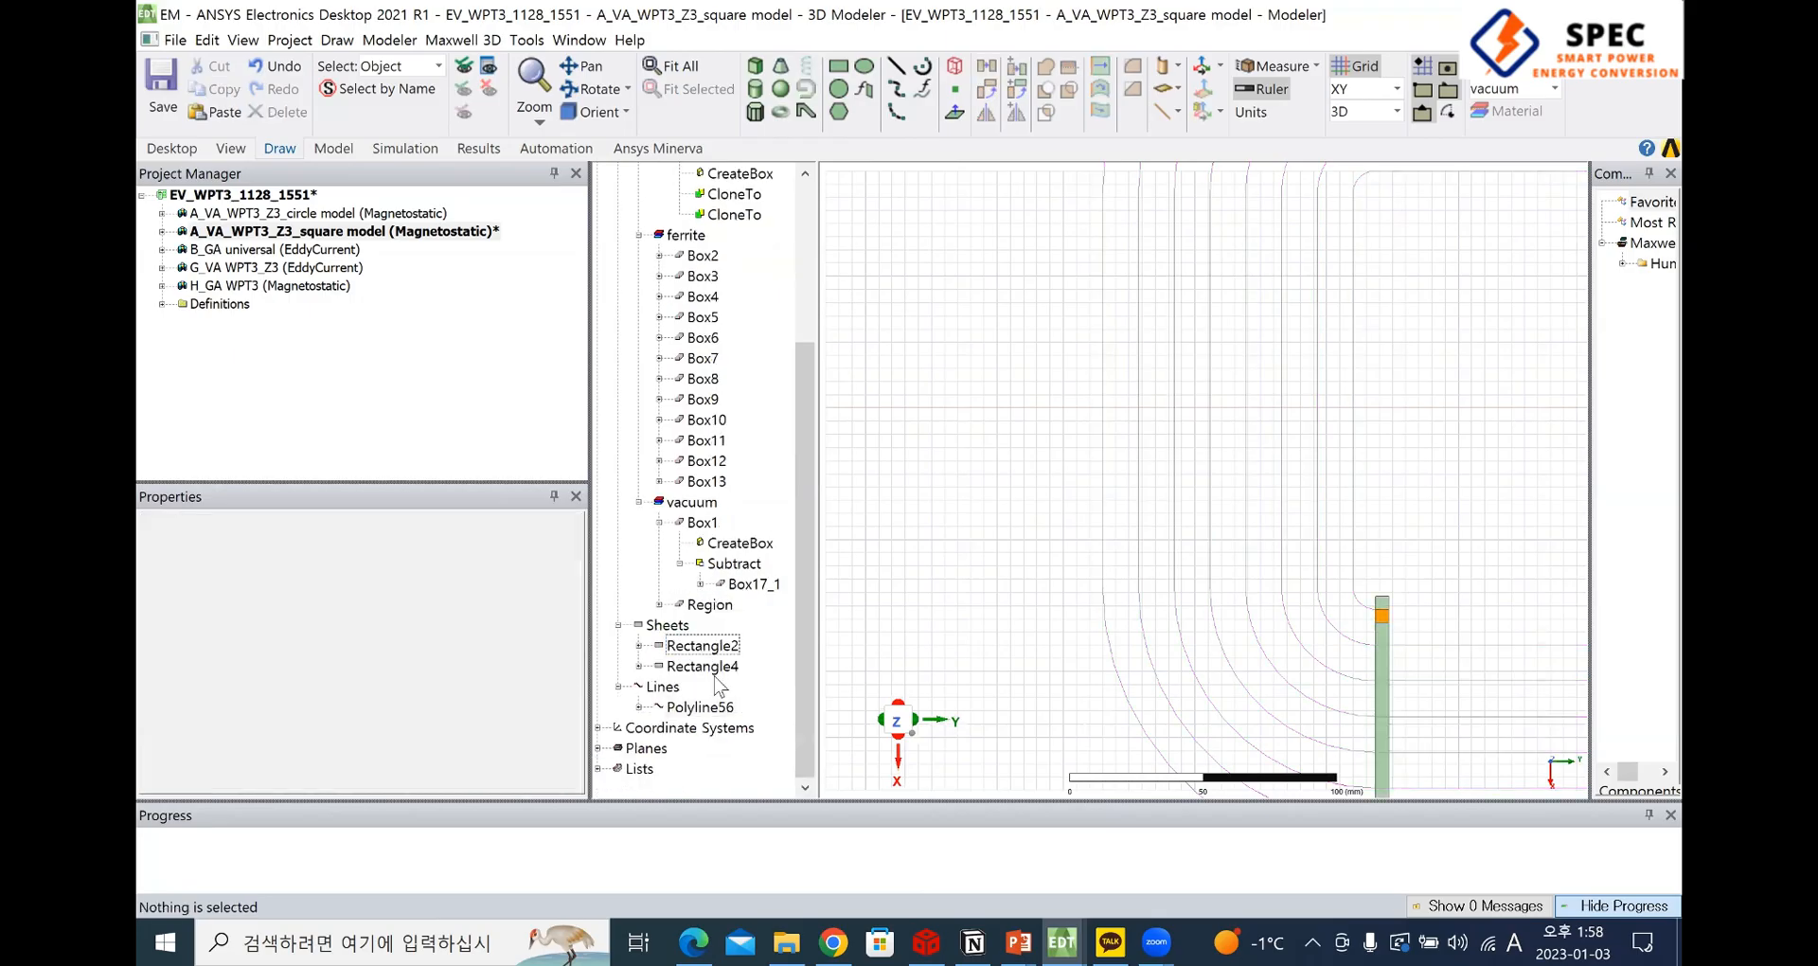
Save the project and fit the whole spiral path in the view
key(ctrl+s)
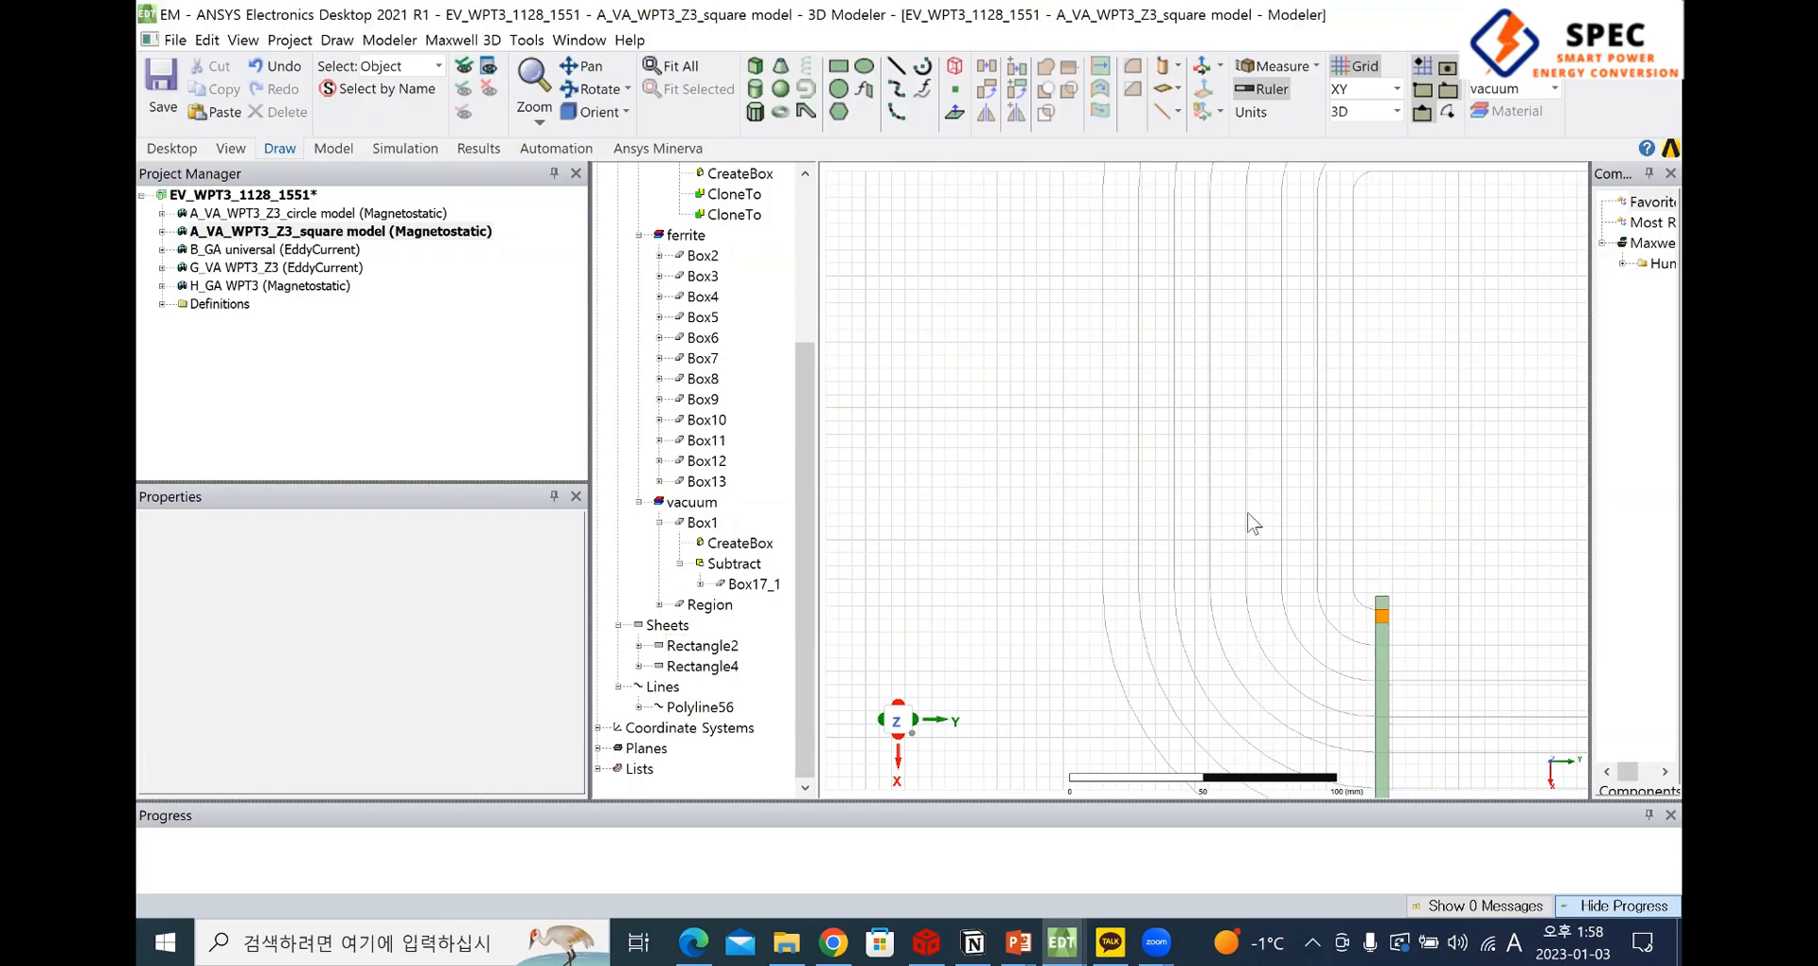
key(ctrl+d)
key(ctrl+s)
scroll(929, 549, up, 1)
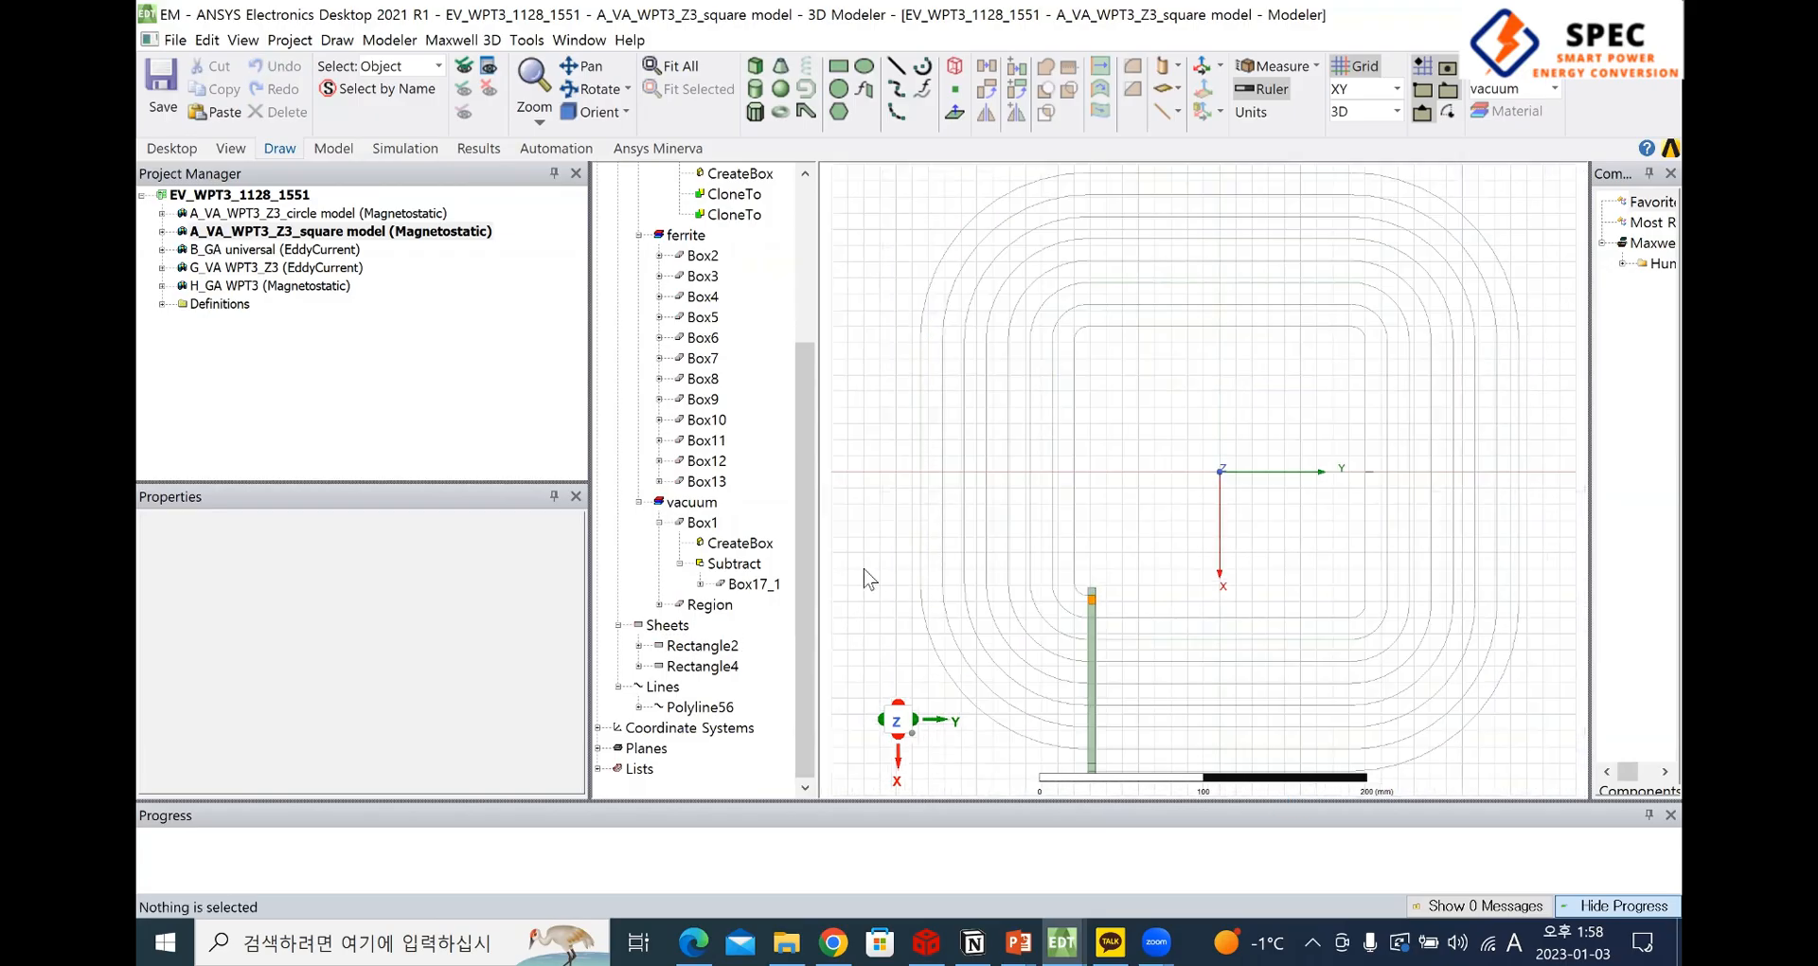
Select the sheet Rectangle2 and examine where this profile sits relative to the path Polyline56
click(720, 647)
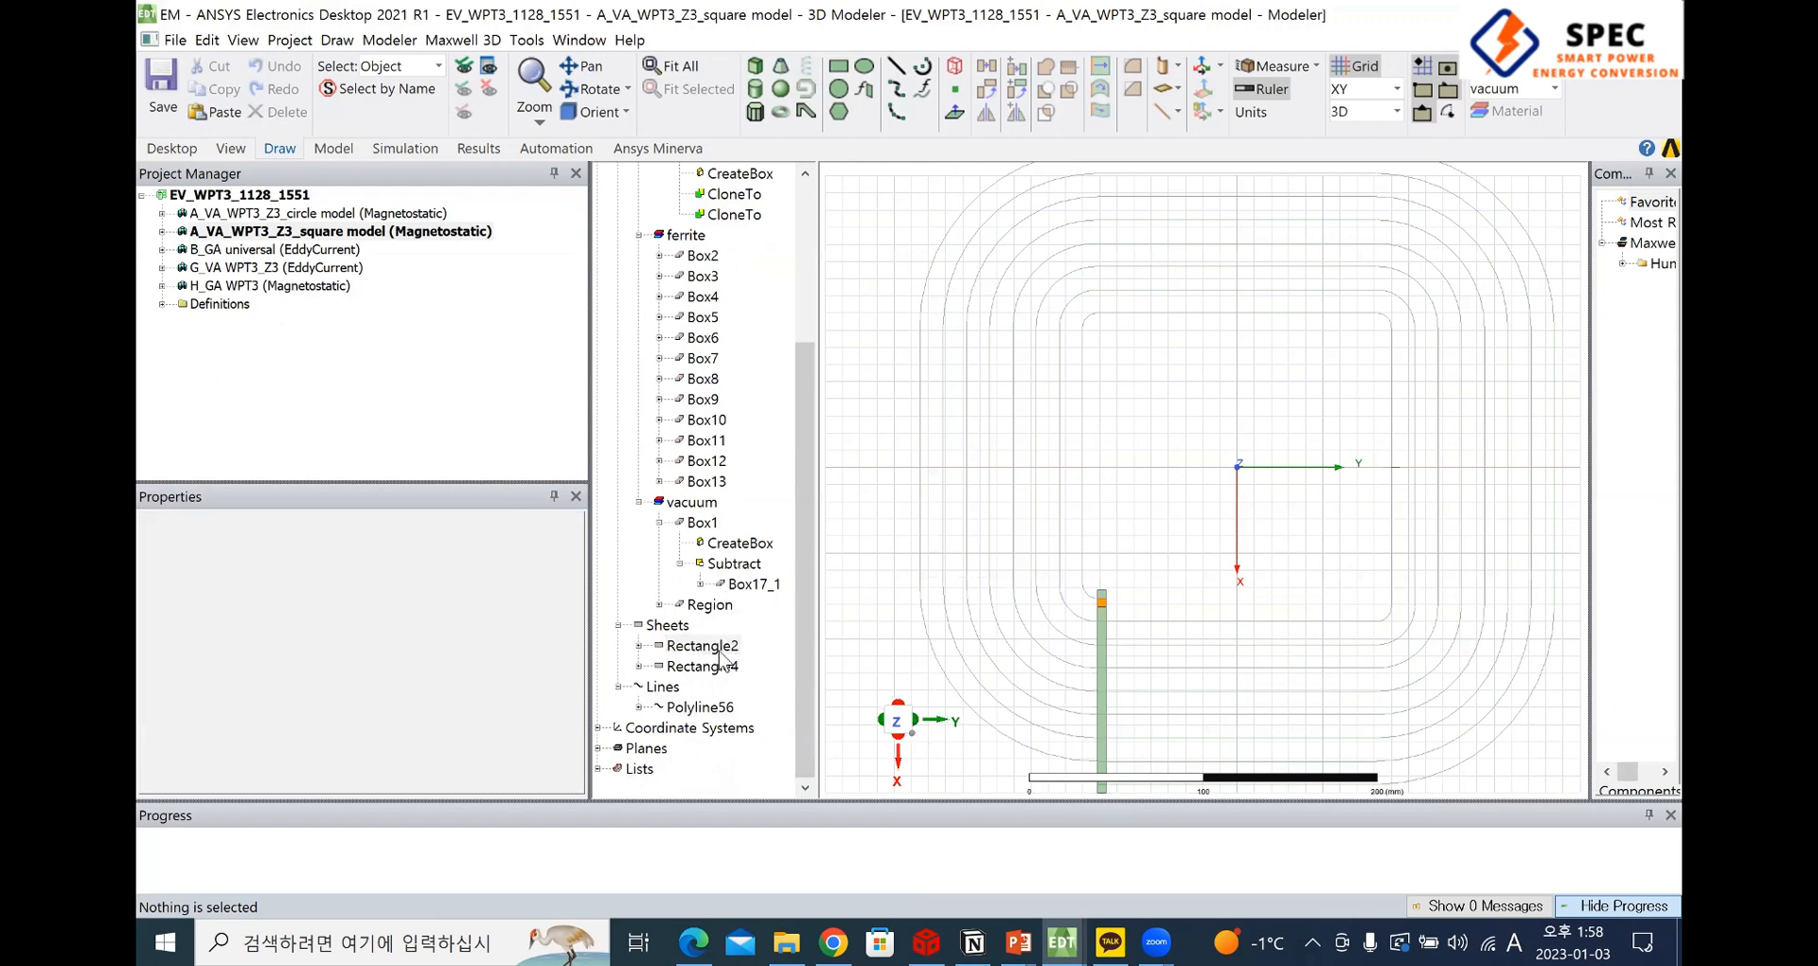
click(721, 666)
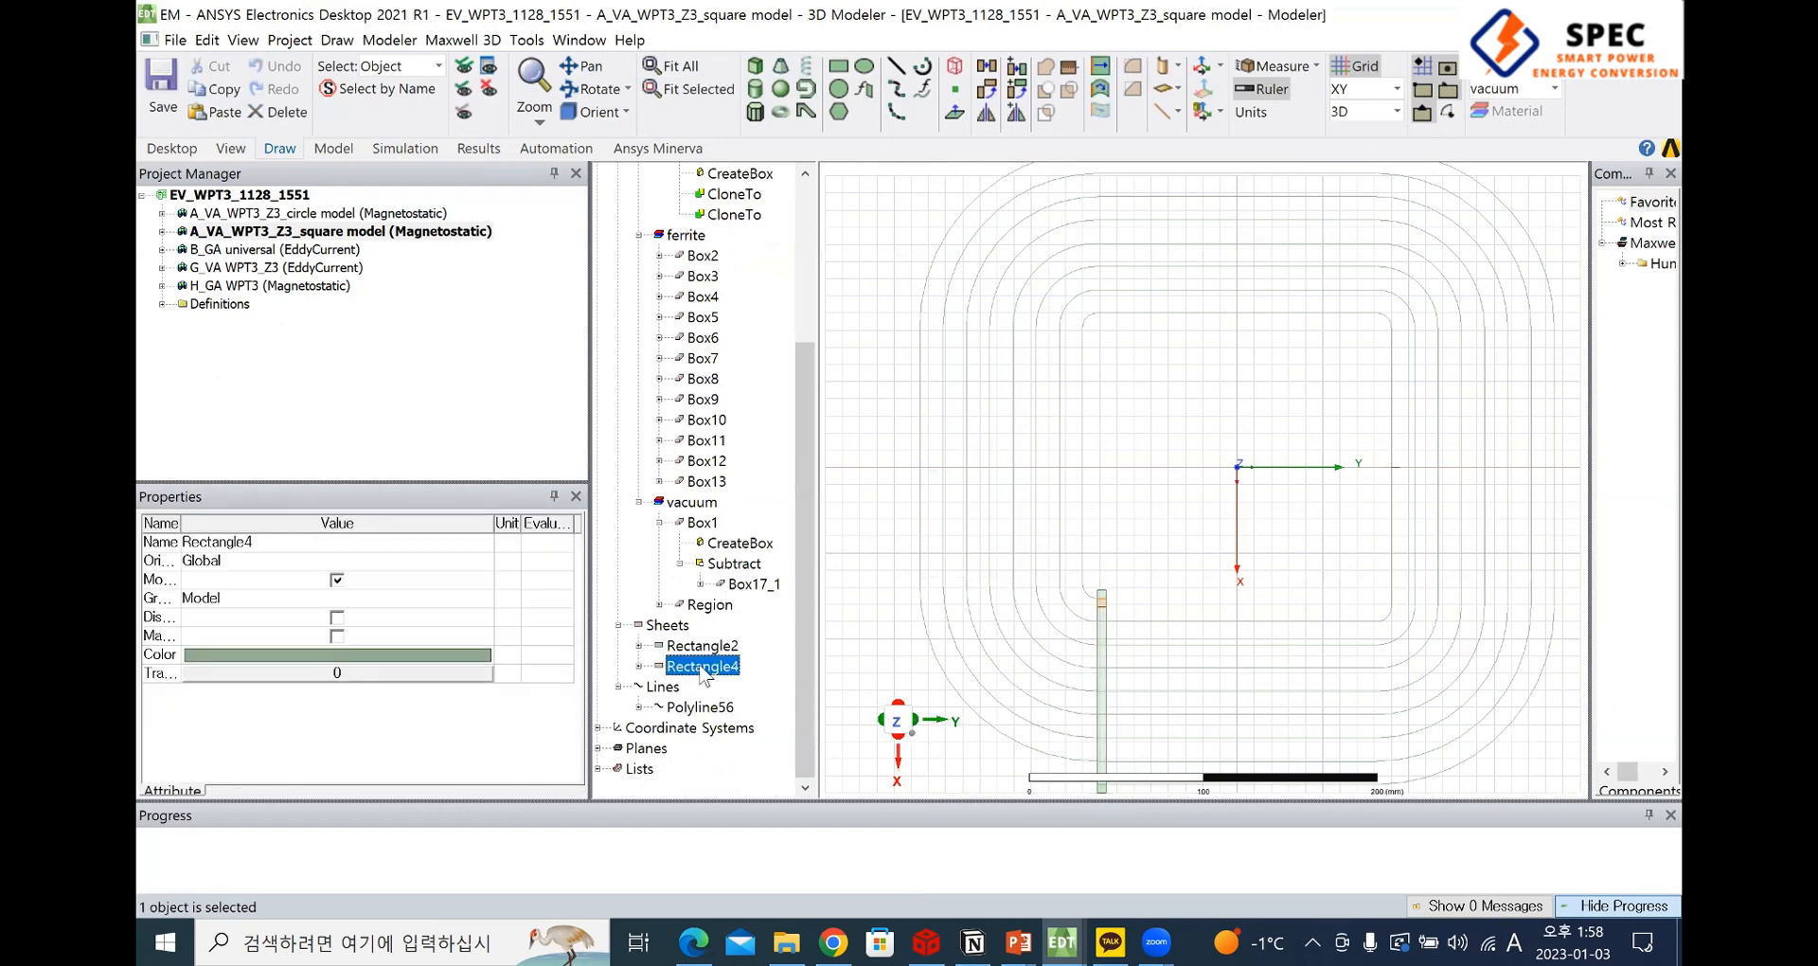
click(700, 646)
scroll(1354, 499, up, 2)
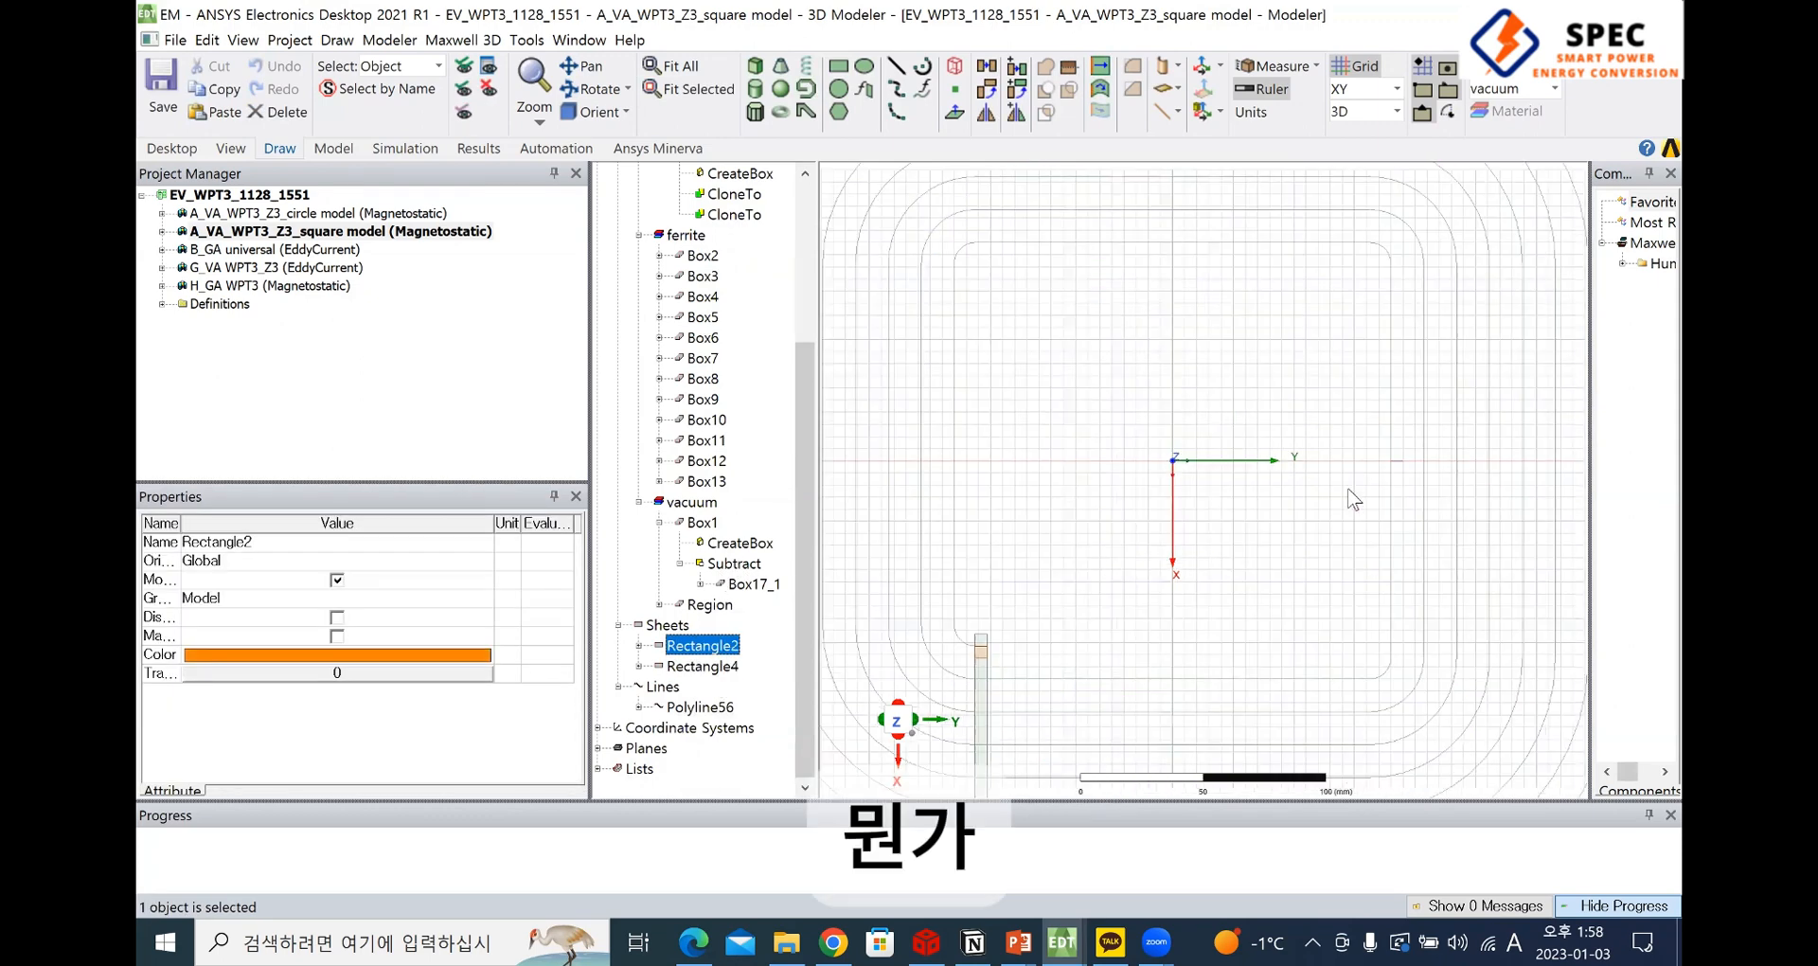
scroll(1370, 461, up, 4)
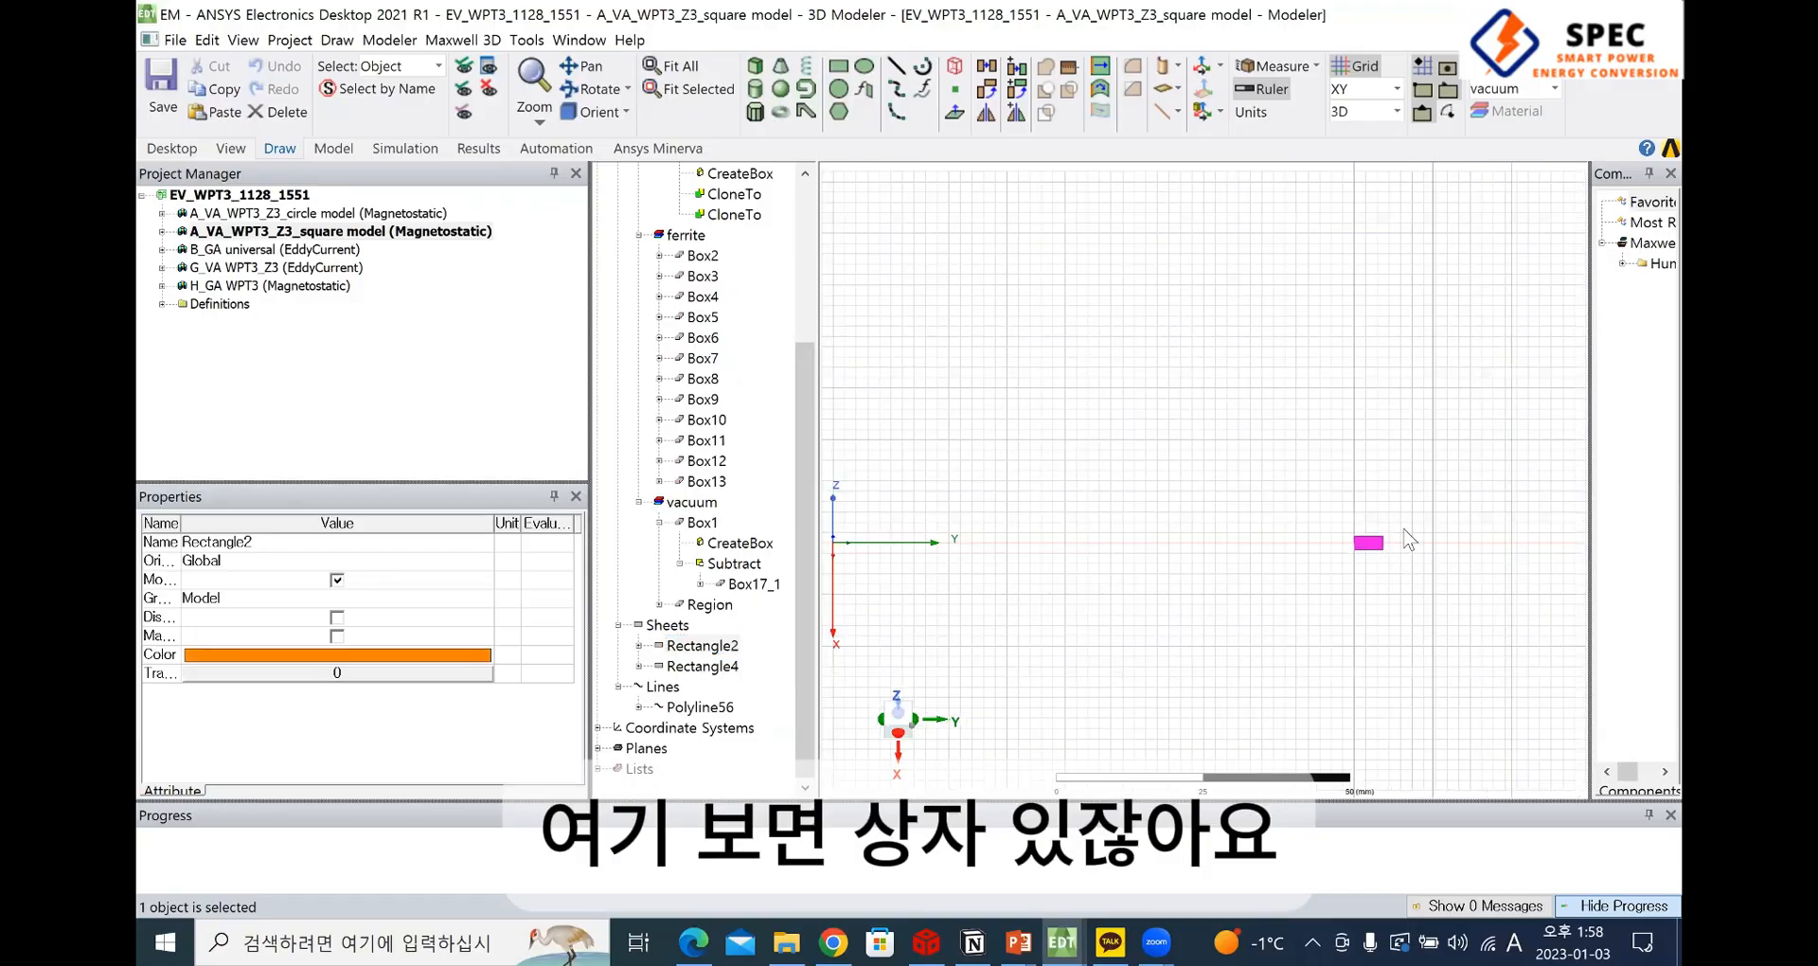
scroll(1370, 516, up, 2)
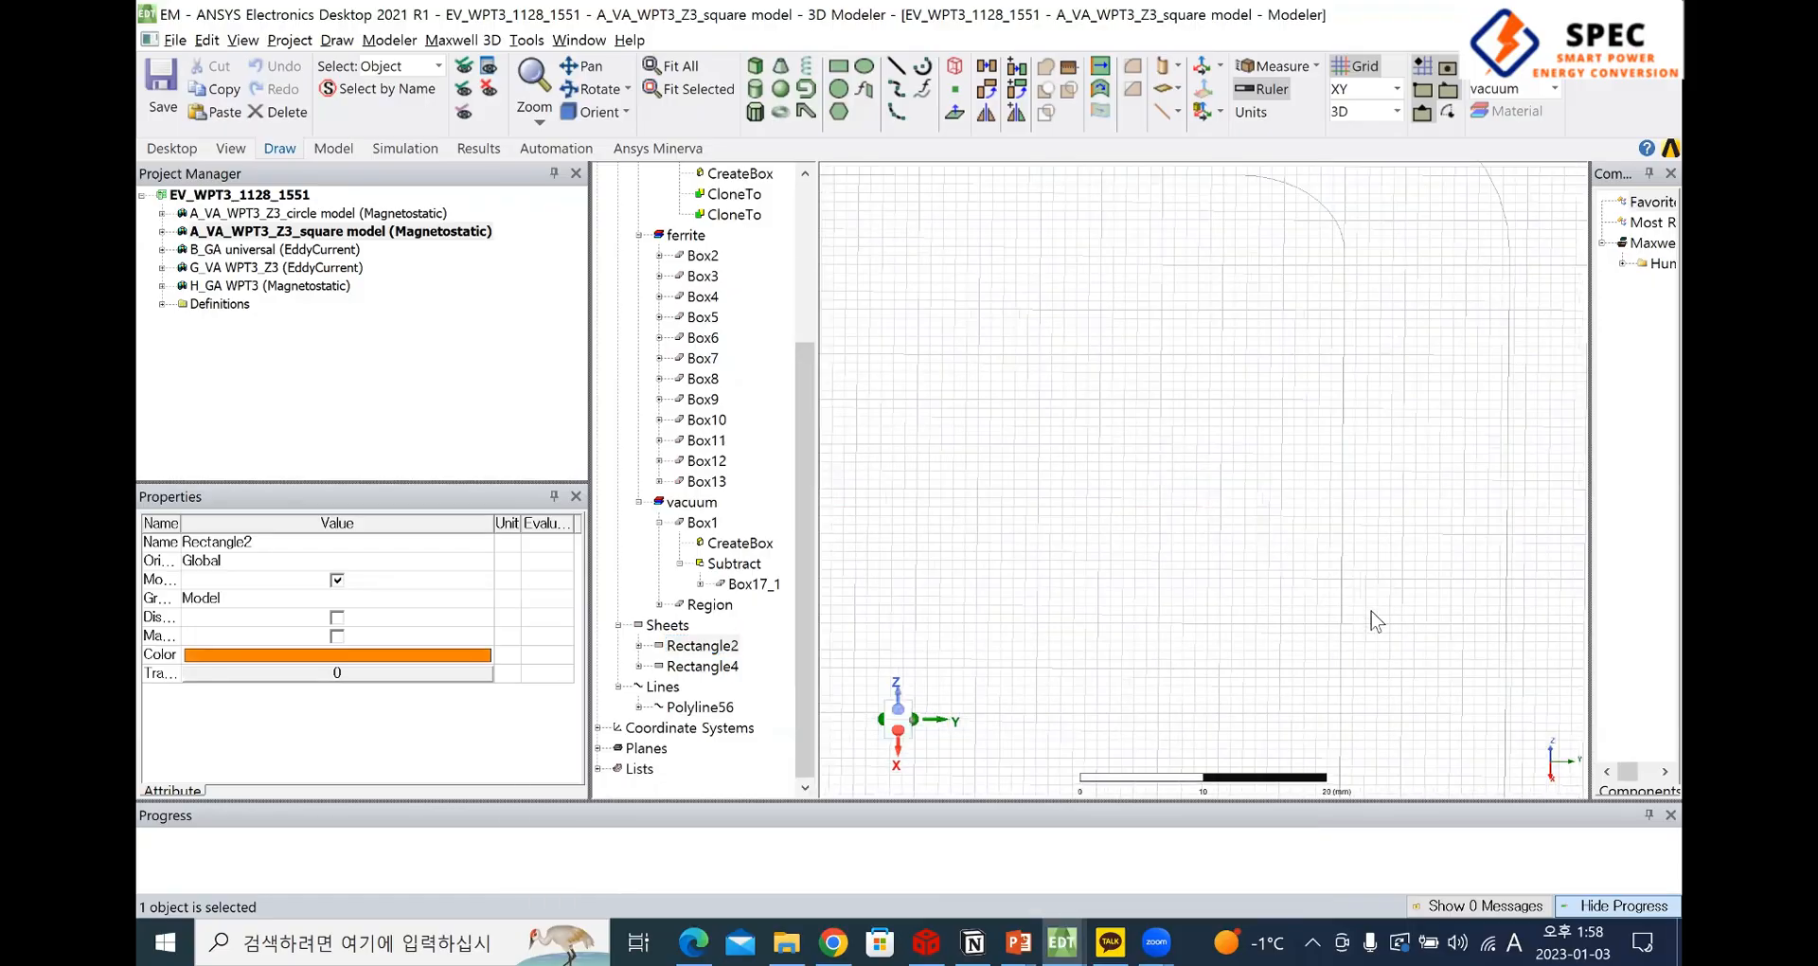
scroll(1382, 606, down, 1)
scroll(1363, 417, down, 1)
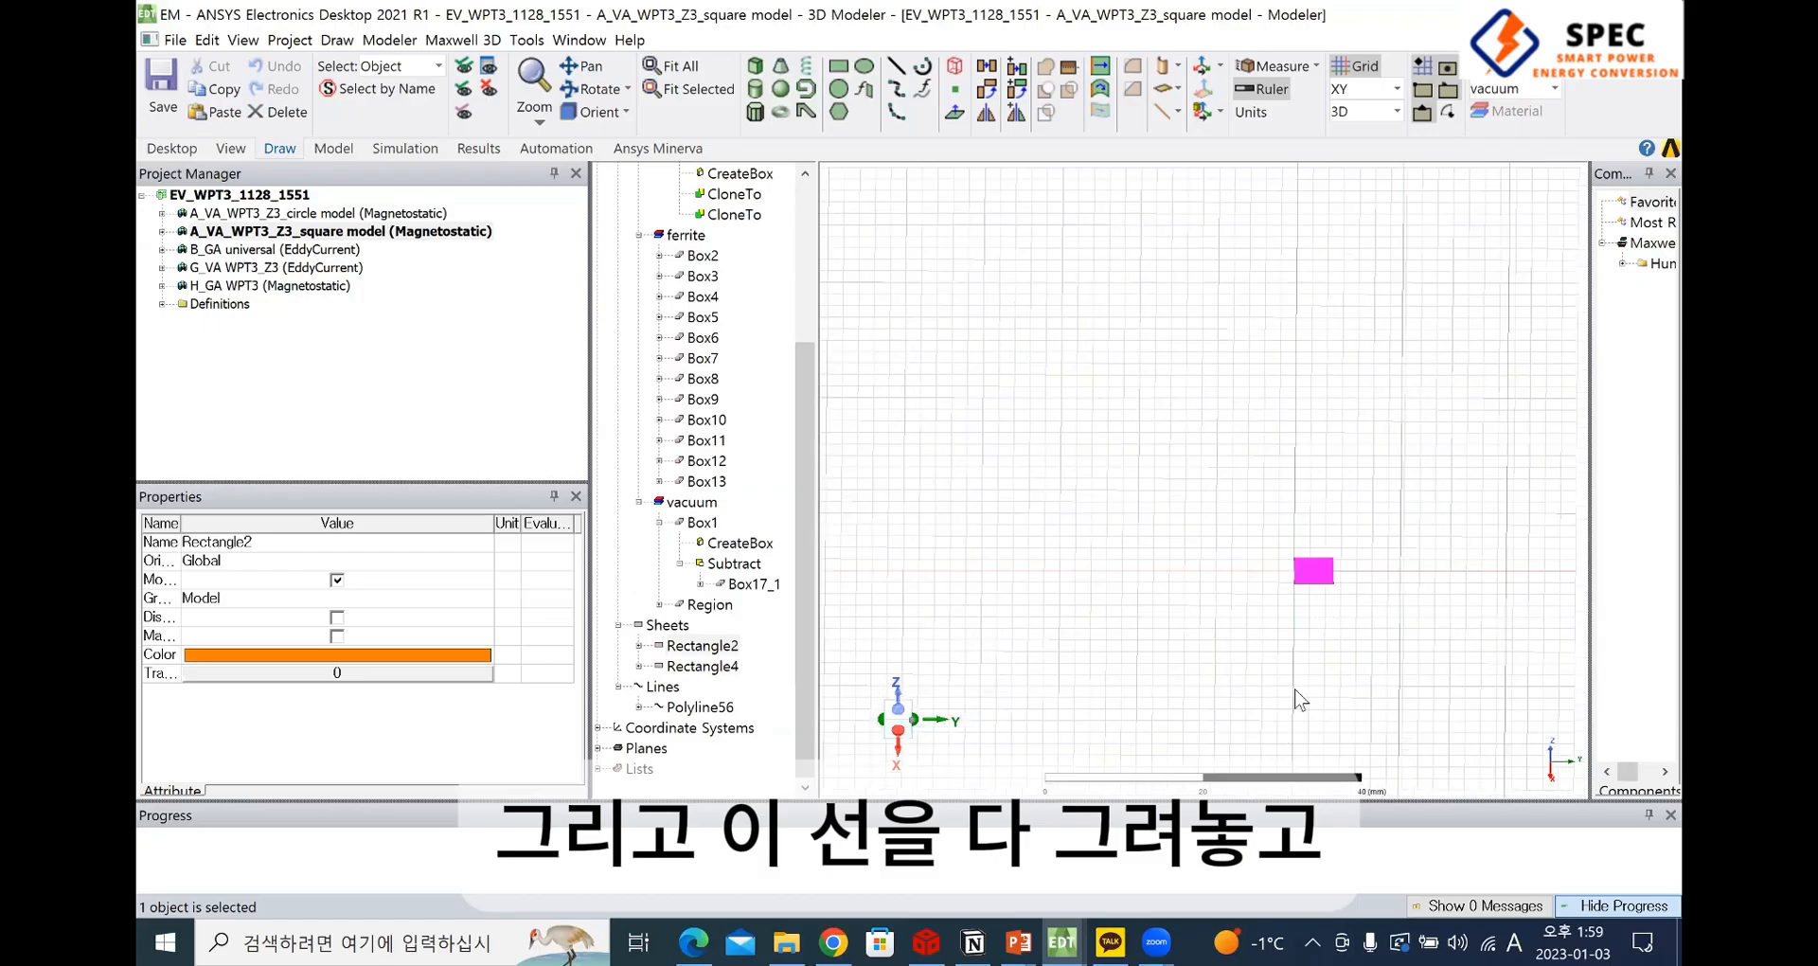
Try sweeping the profile Rectangle2 along the path Polyline56, inspect the solid winding, and undo the sweep
ctrl+click(1294, 611)
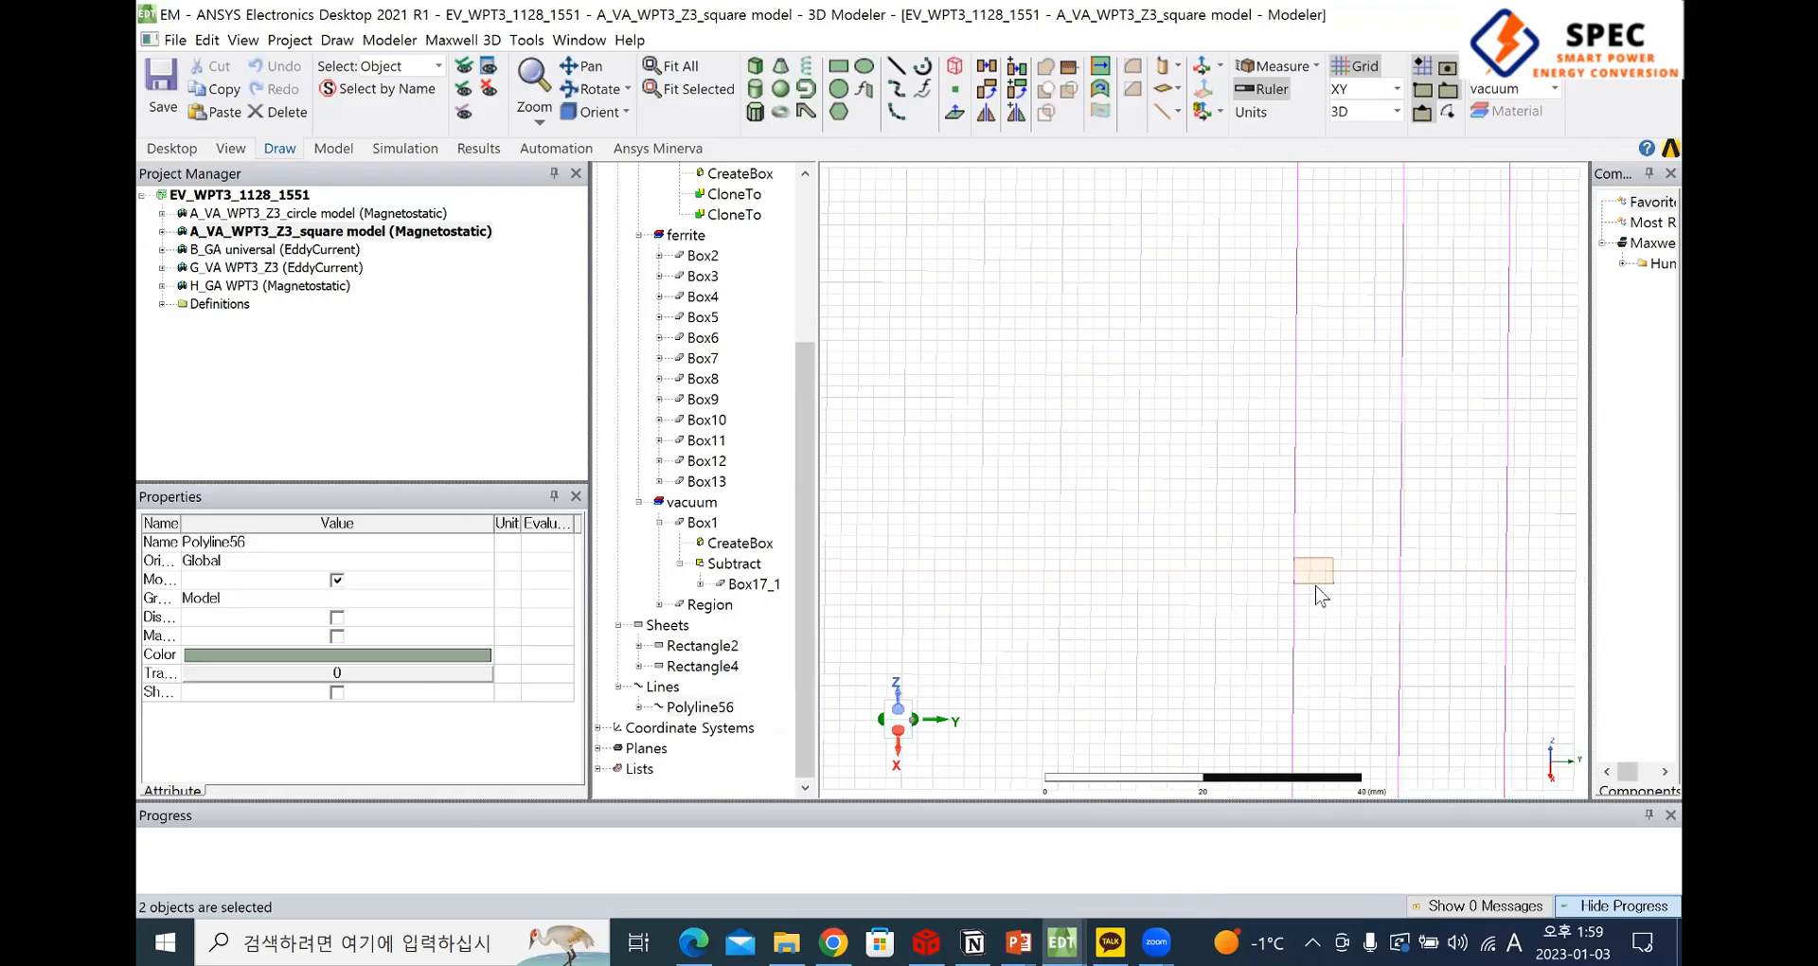
ctrl+click(1320, 575)
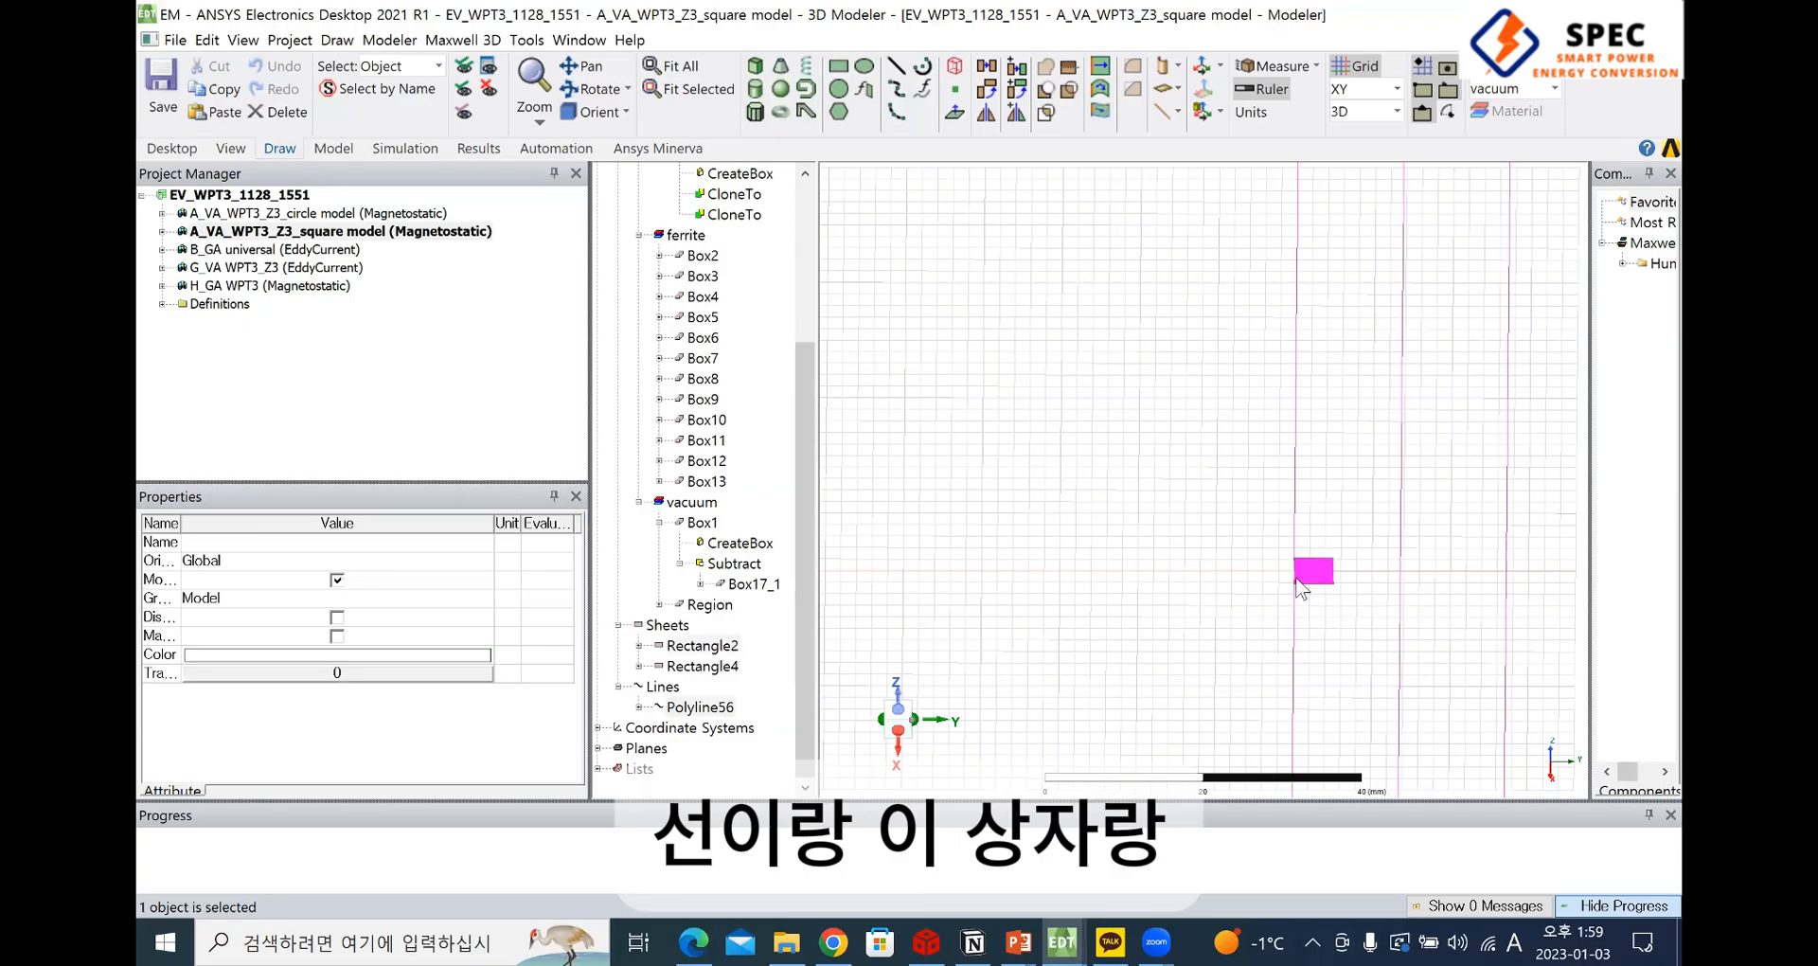
click(1099, 112)
click(869, 528)
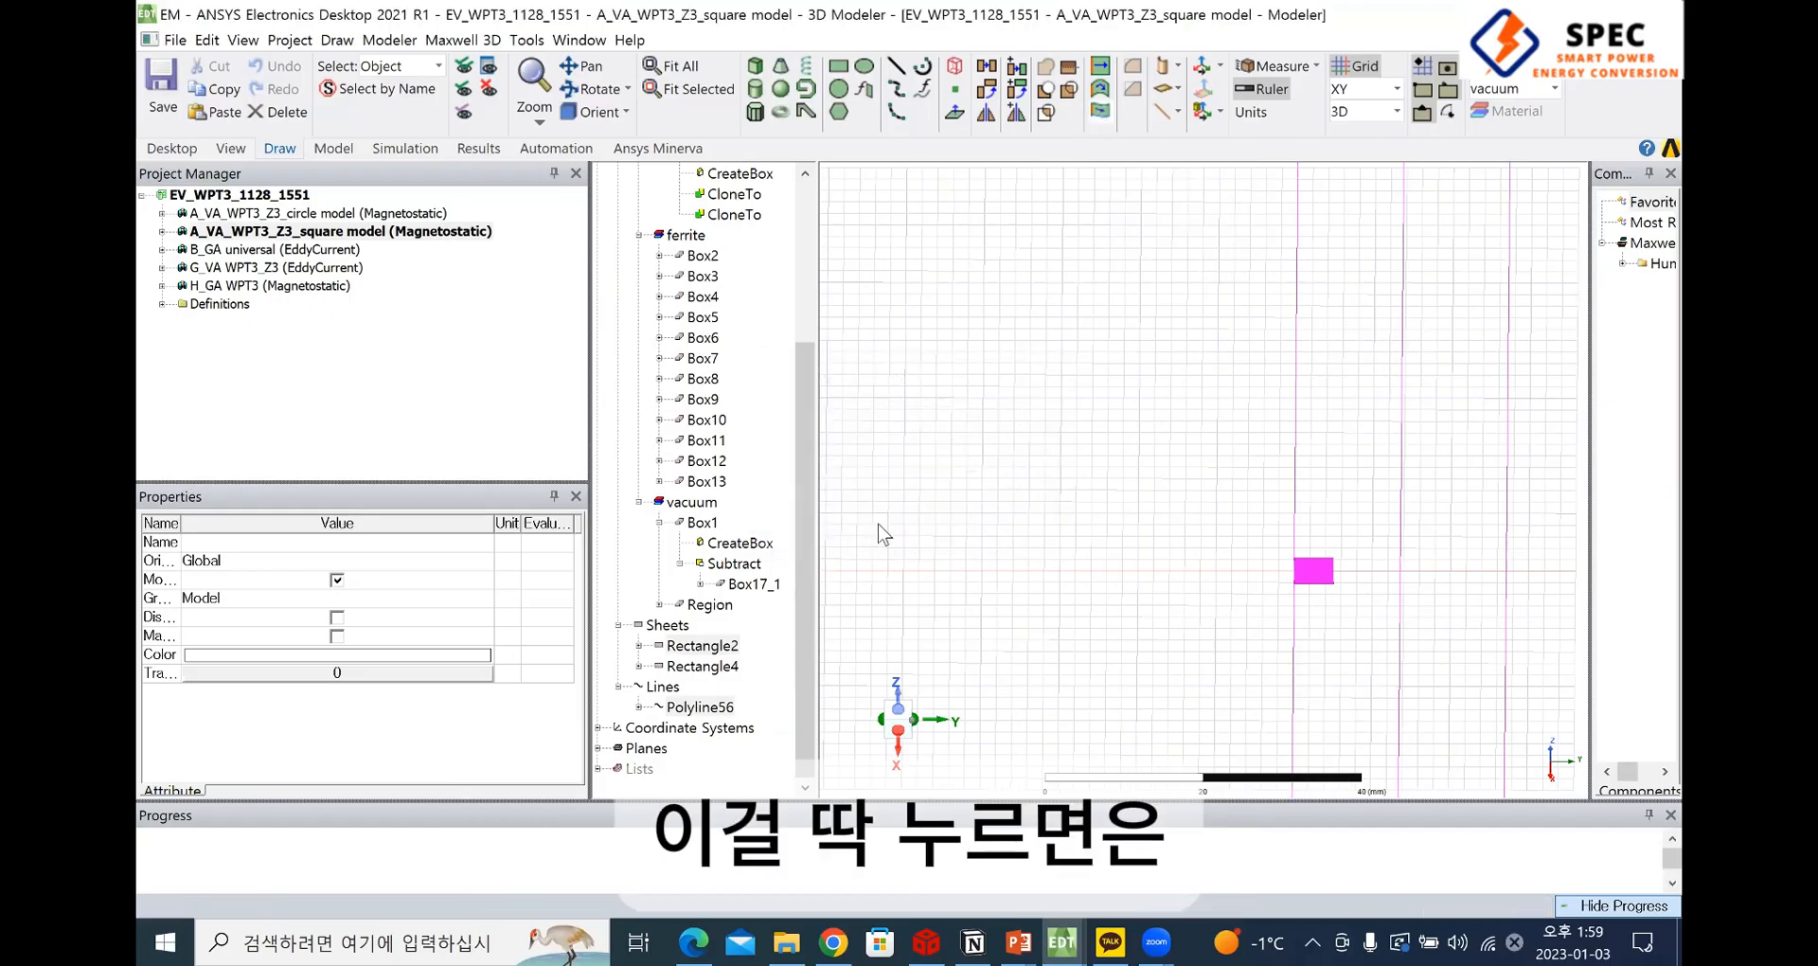
scroll(1223, 589, down, 5)
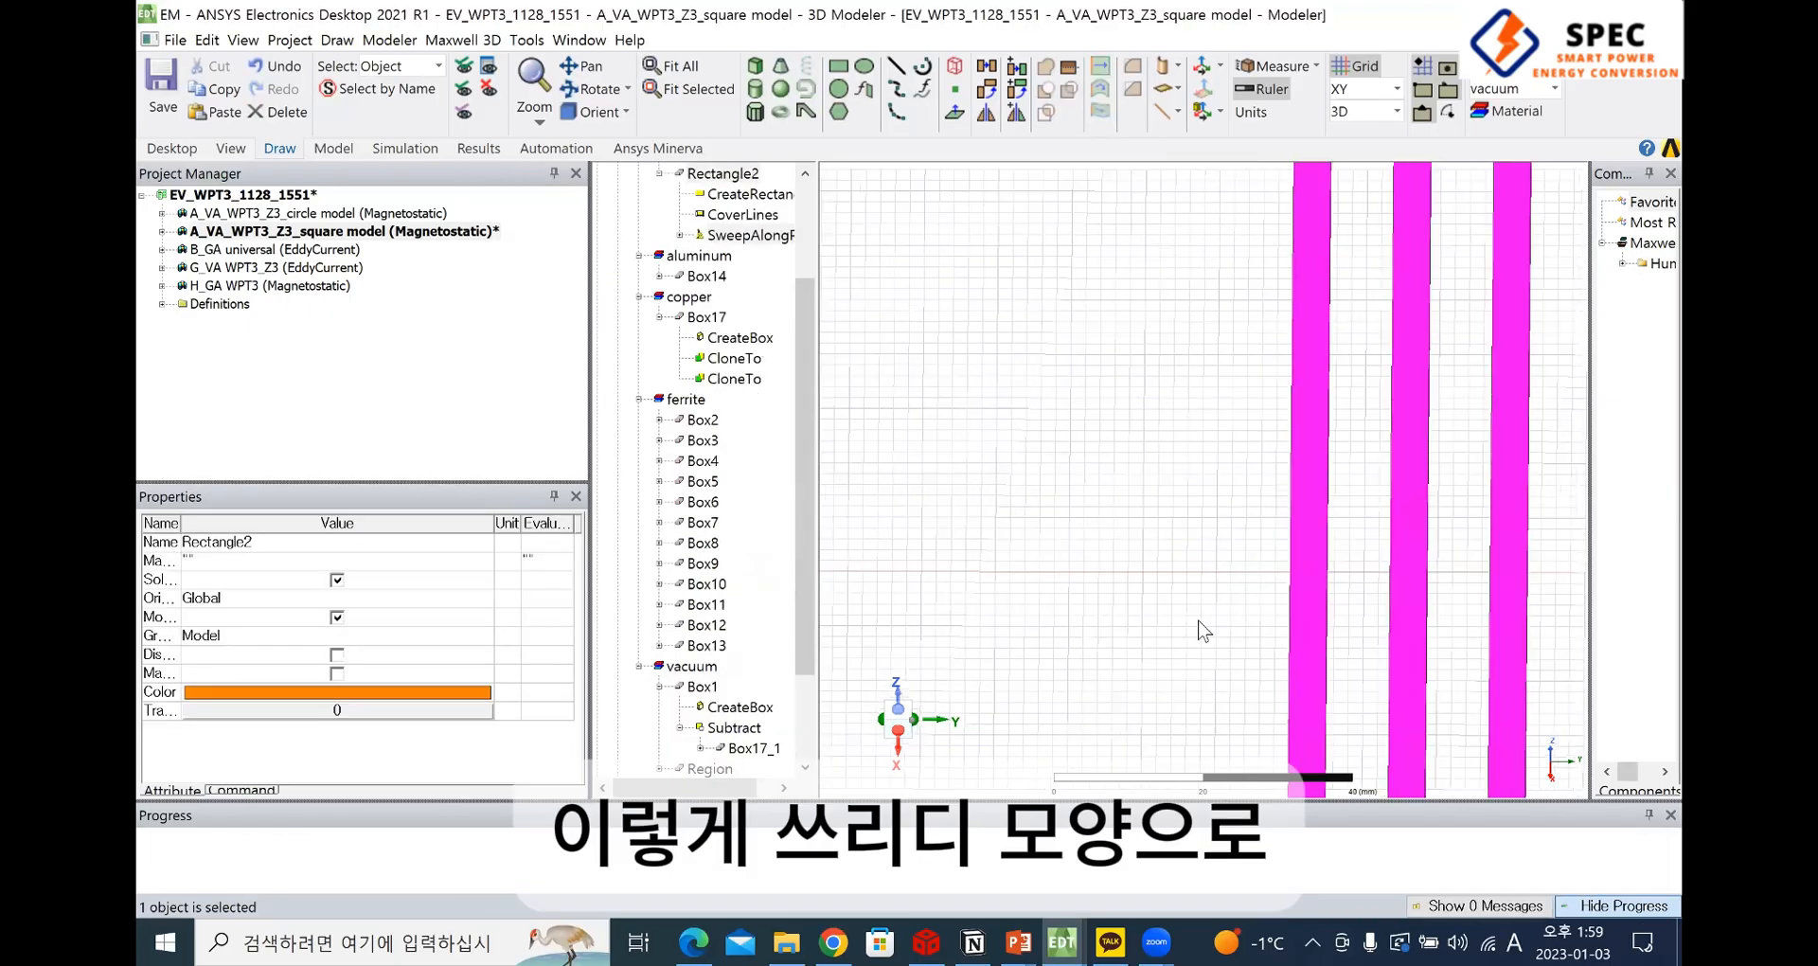
alt+drag(1172, 598, 1337, 505)
scroll(1078, 524, up, 1)
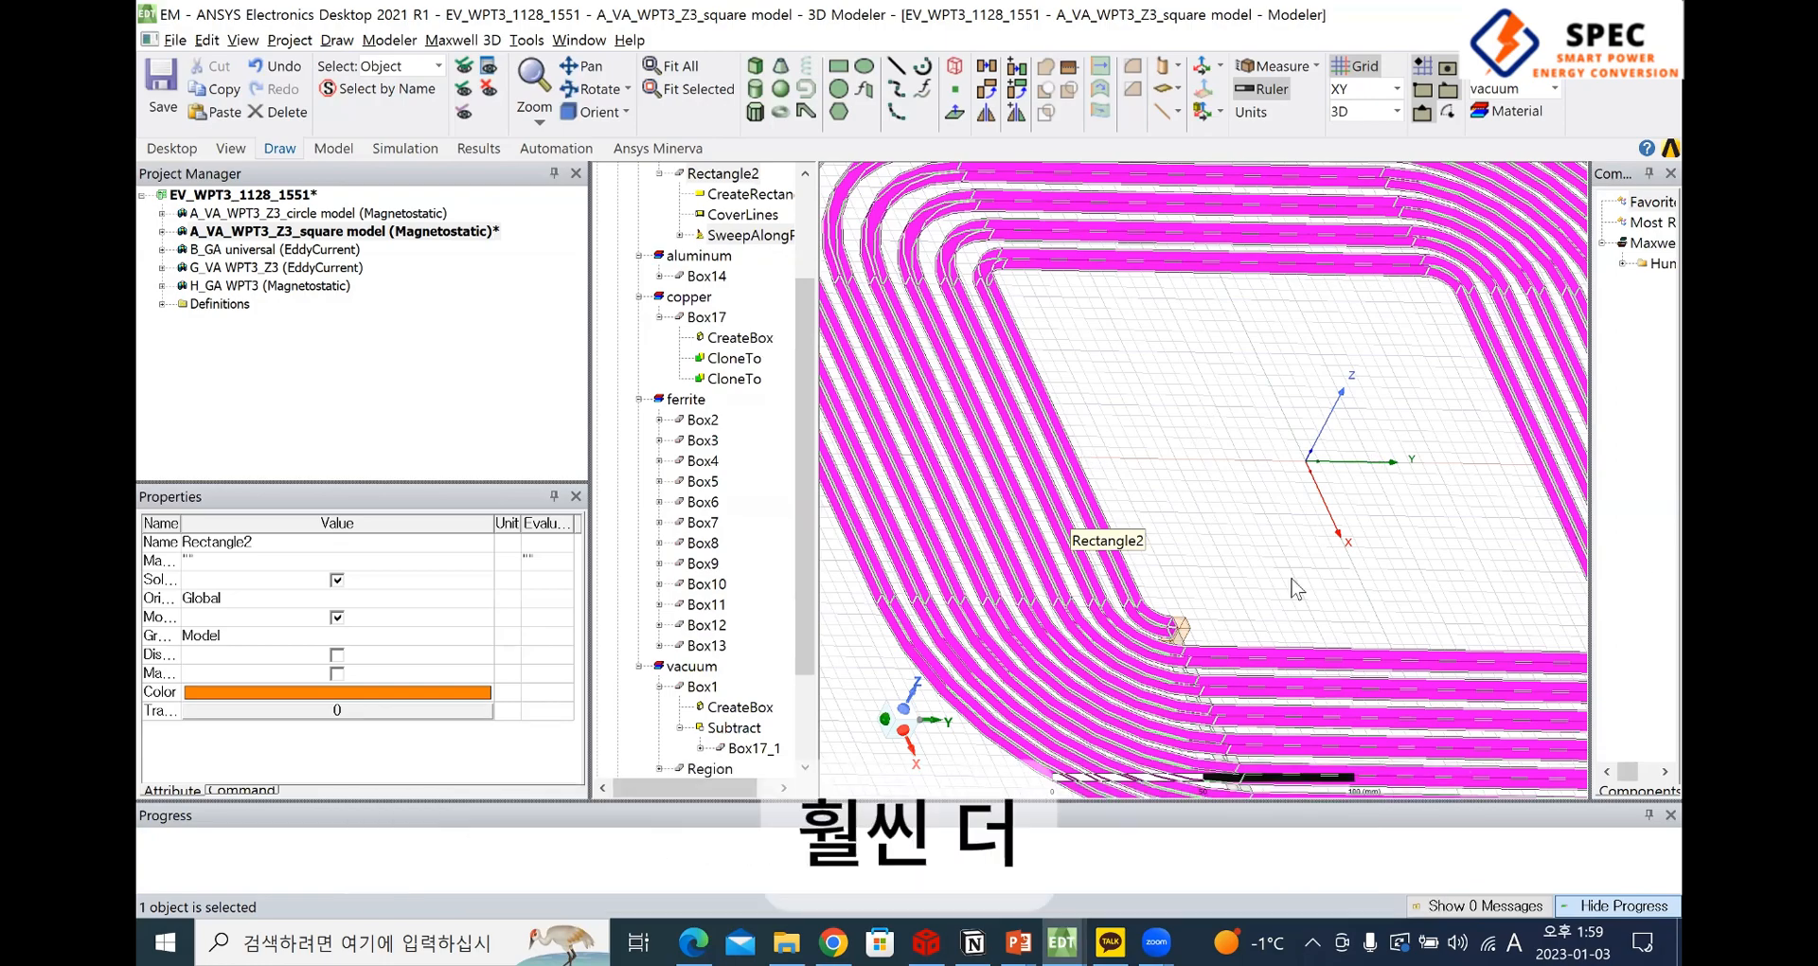
mouse_move(1233, 540)
shift+mouse_down()
mouse_move(1199, 510)
mouse_move(1563, 622)
shift+mouse_up()
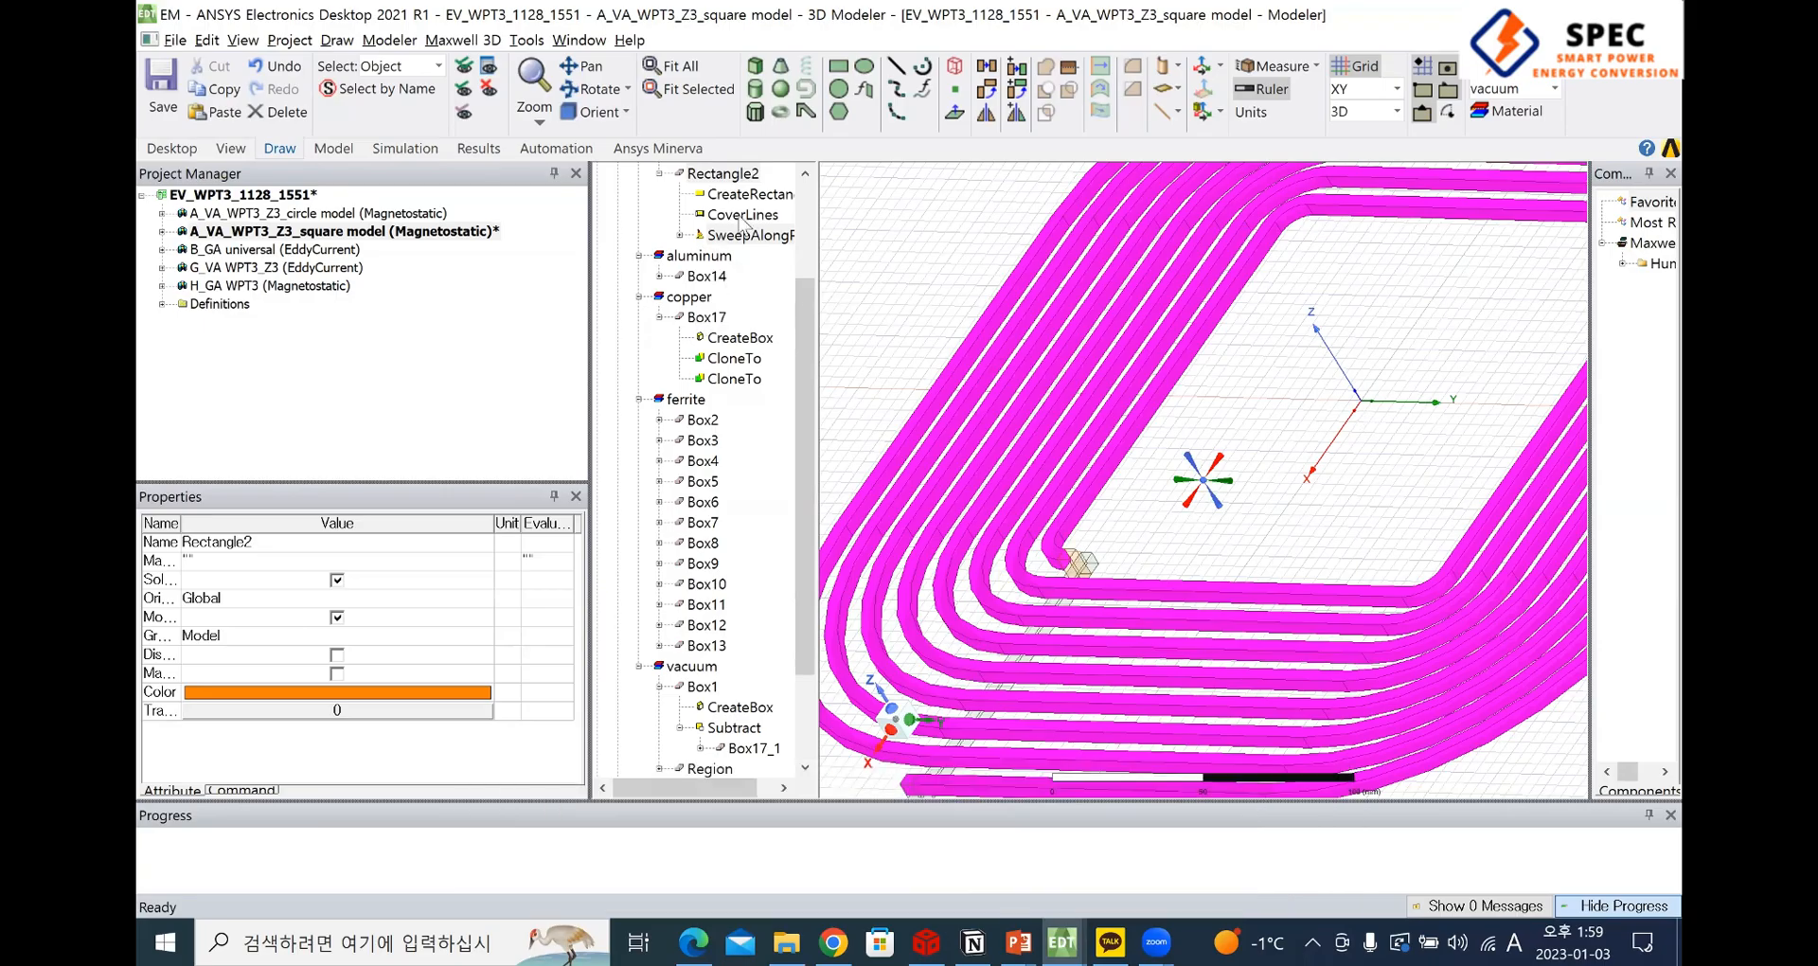
scroll(634, 341, up, 2)
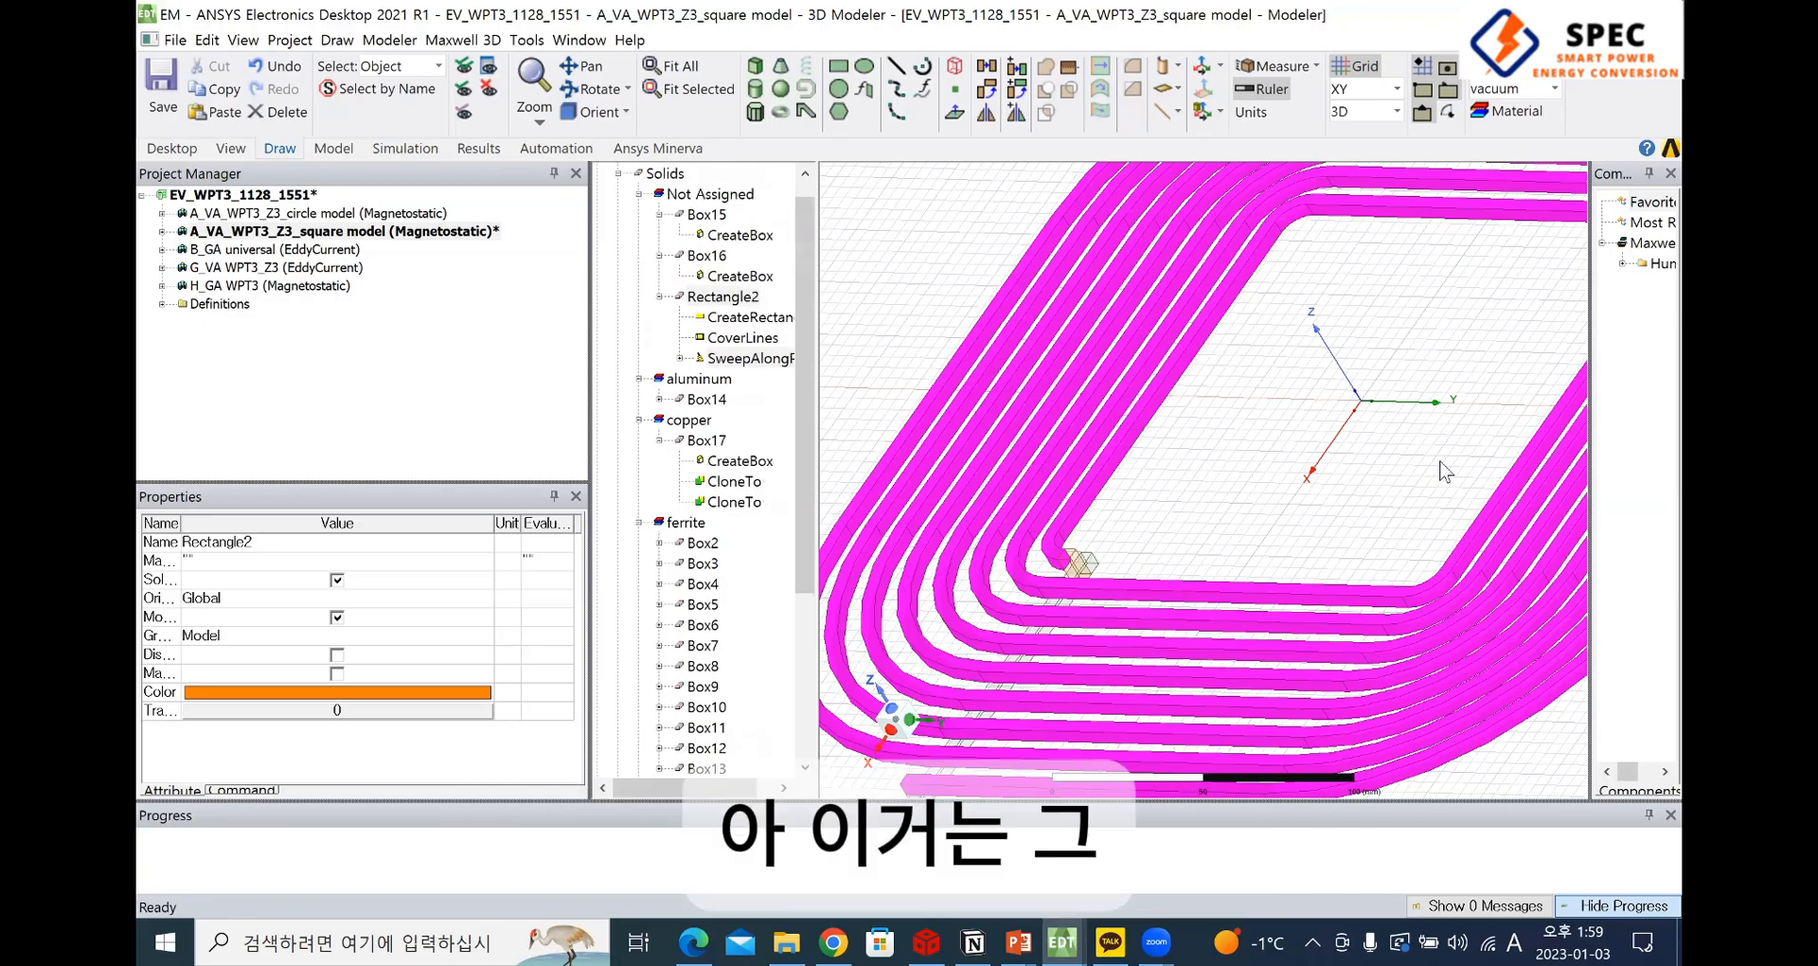
click(275, 68)
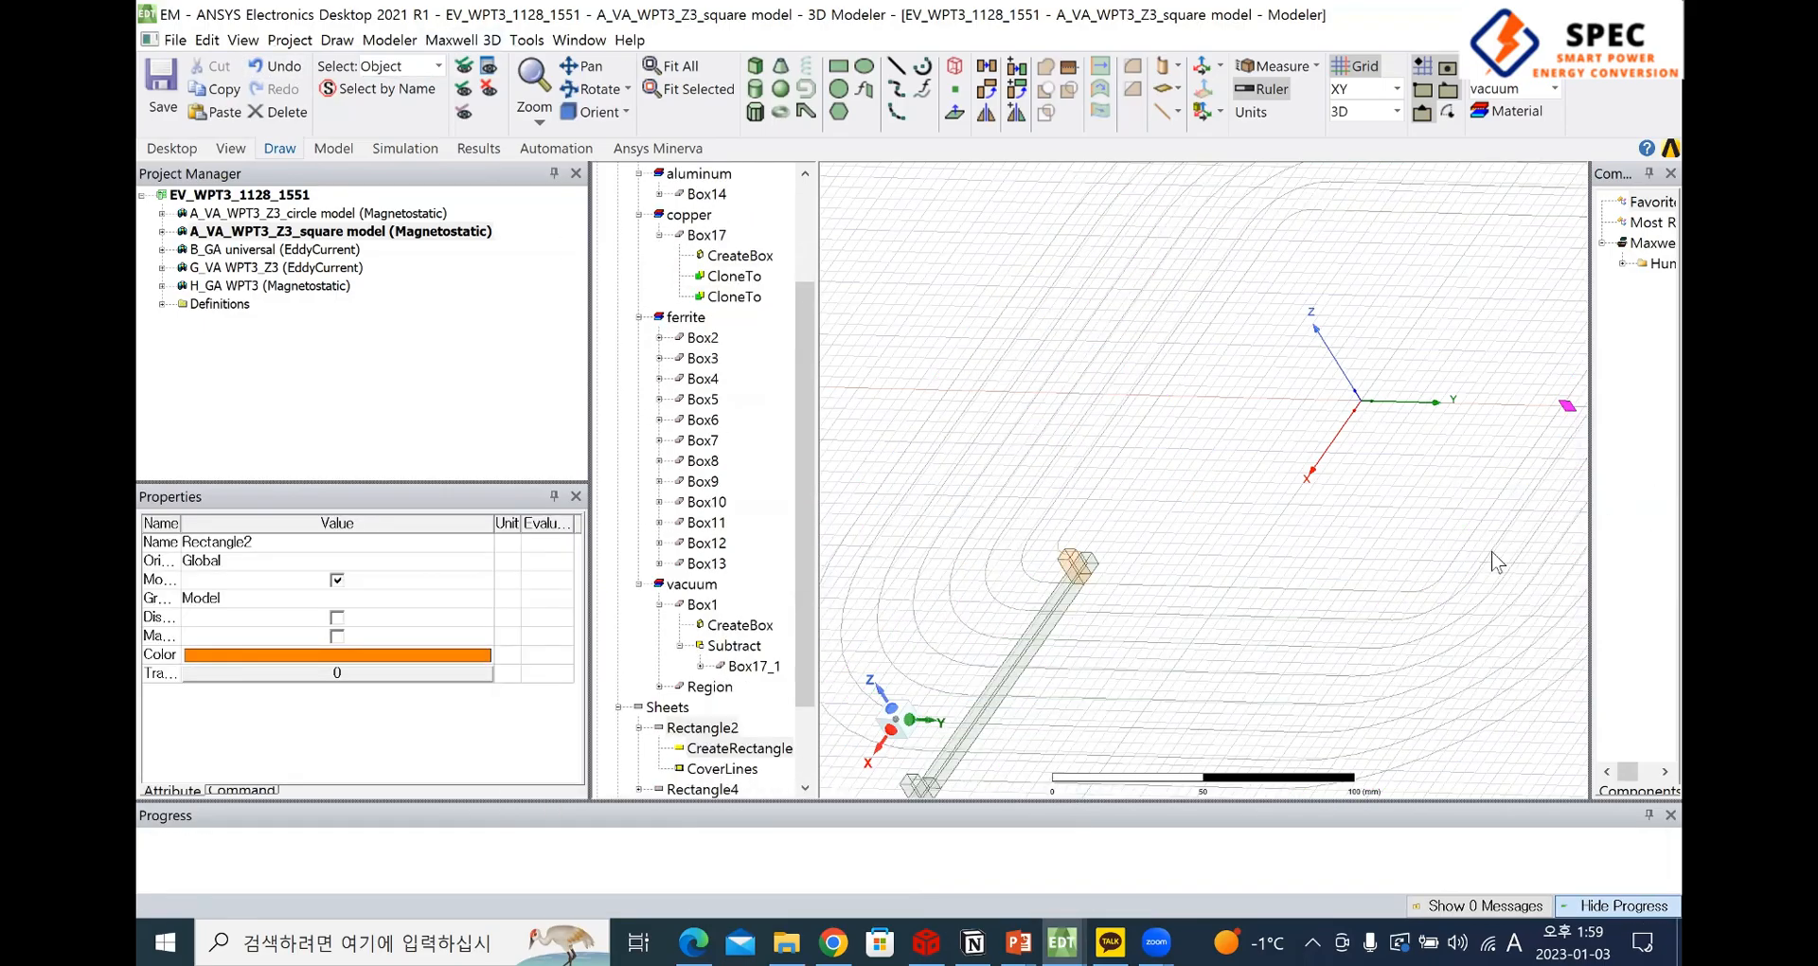
Set the drawing plane to YZ so it matches the plane of the profile Rectangle2
click(1354, 91)
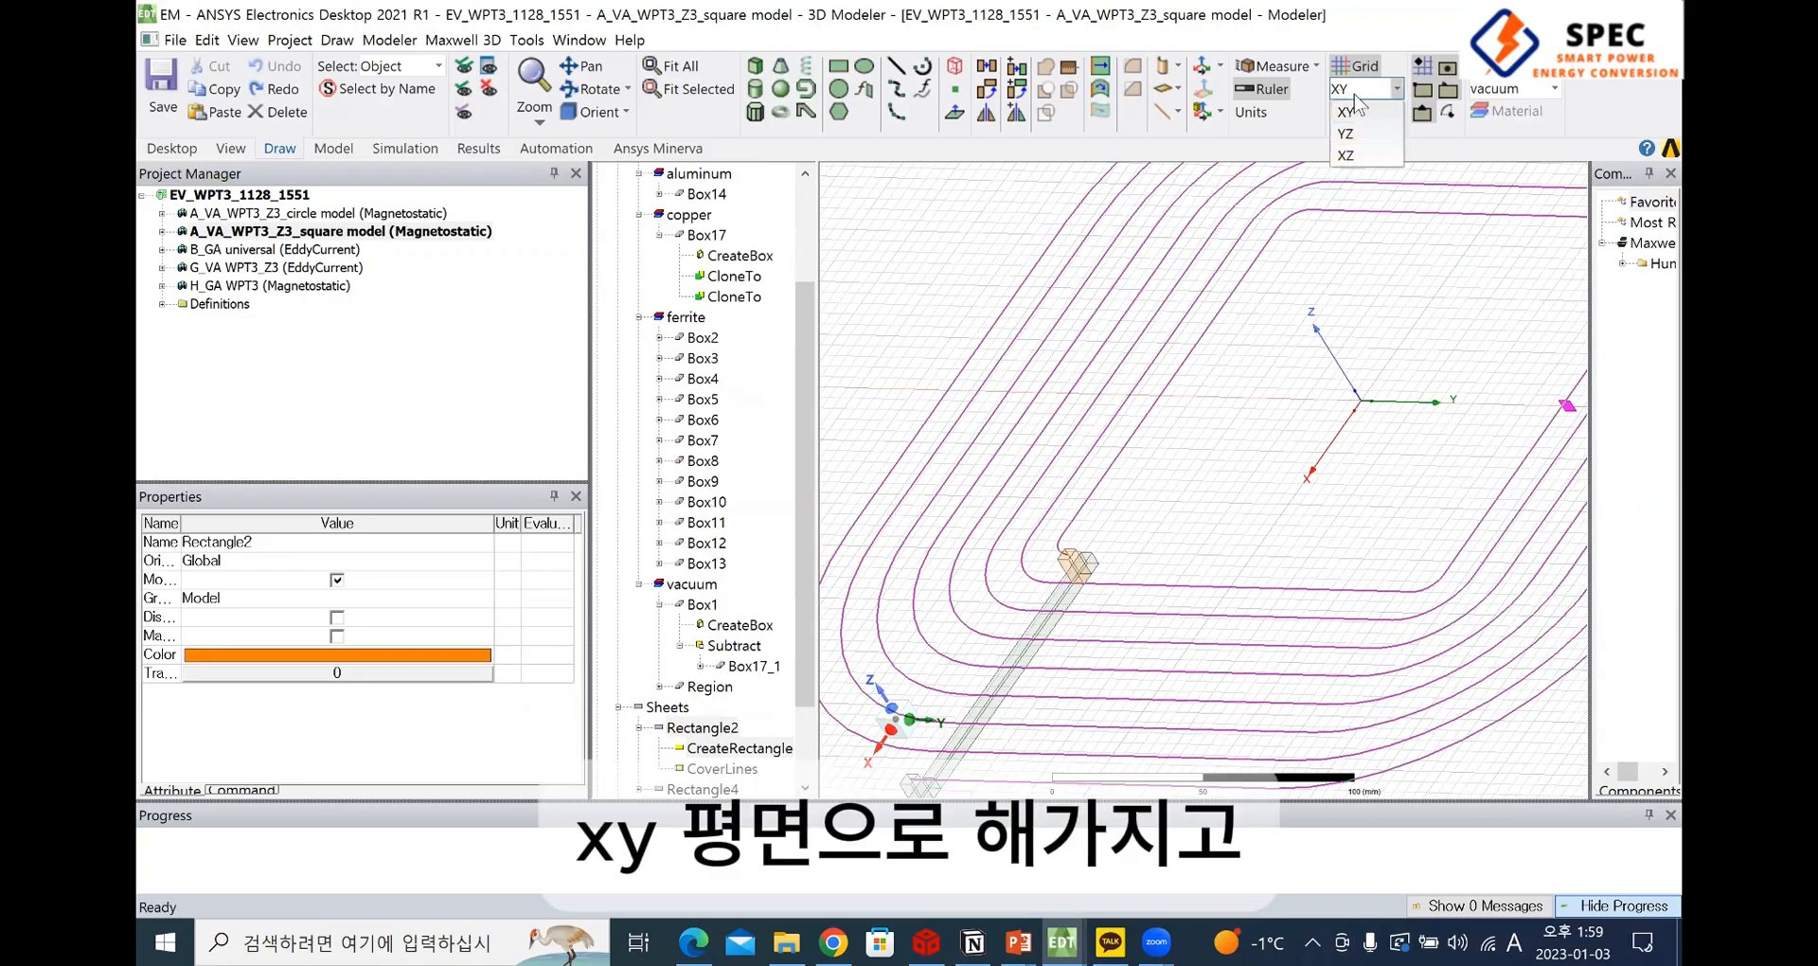
click(1382, 107)
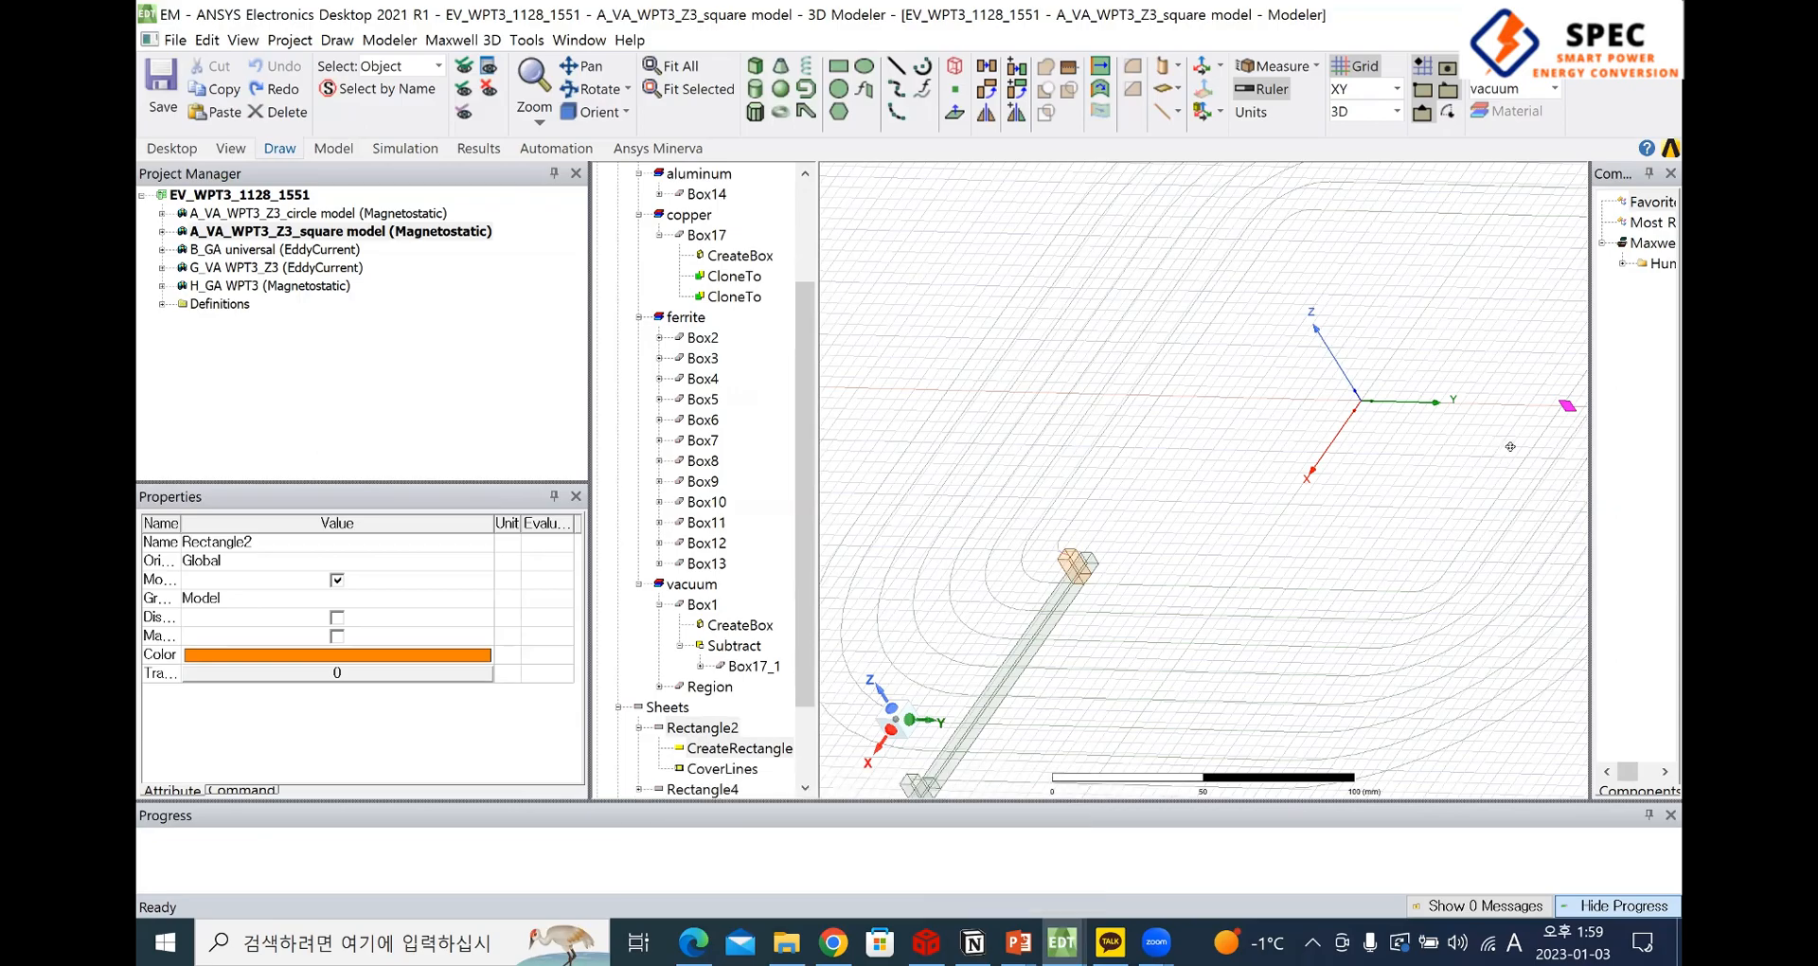
shift+drag(1510, 446, 1561, 449)
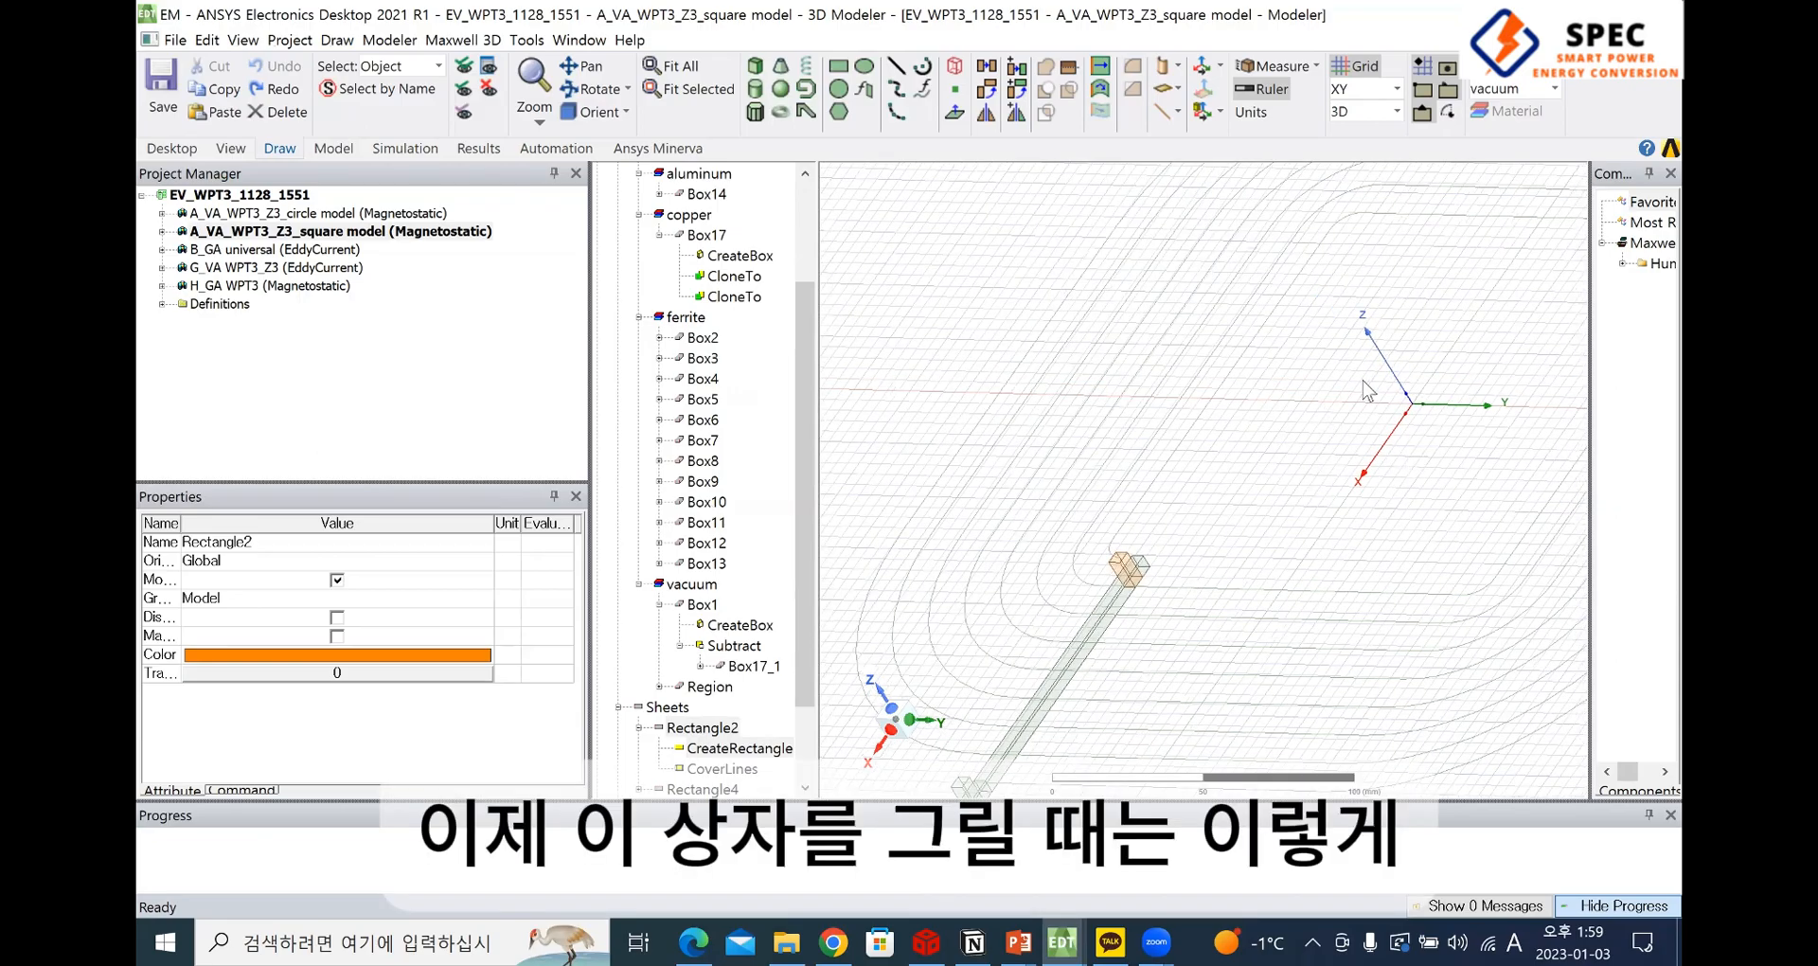
scroll(1423, 409, up, 5)
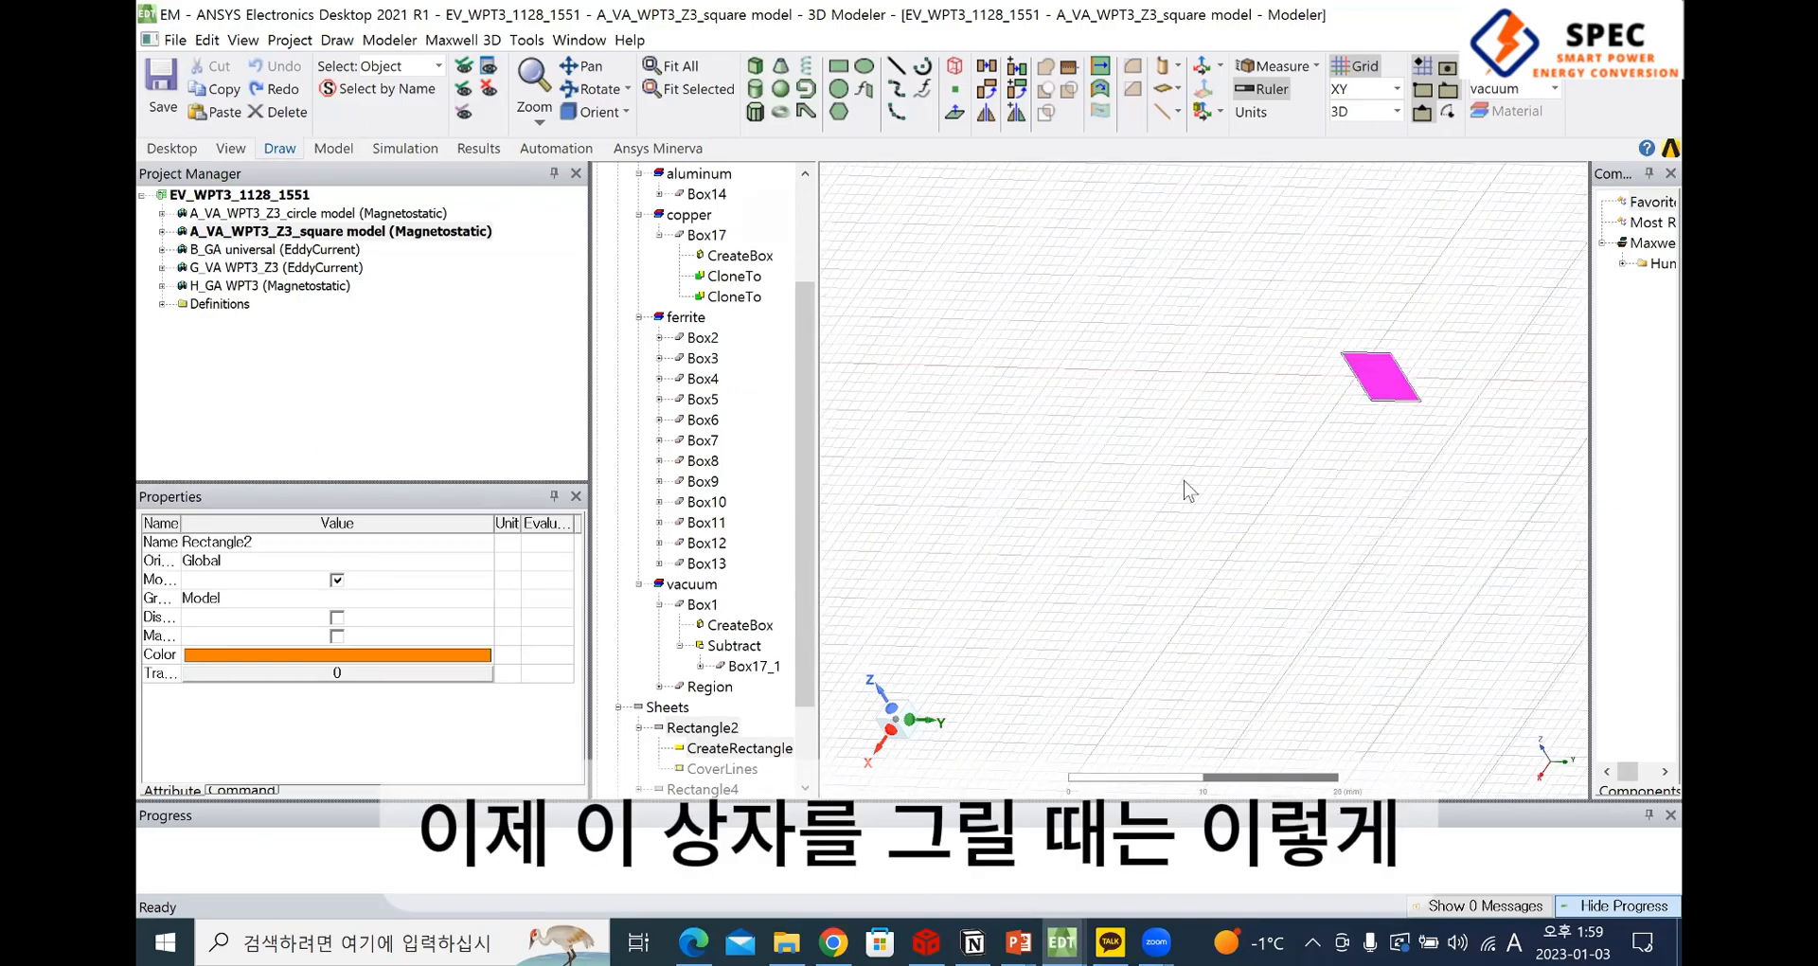
scroll(1099, 531, down, 3)
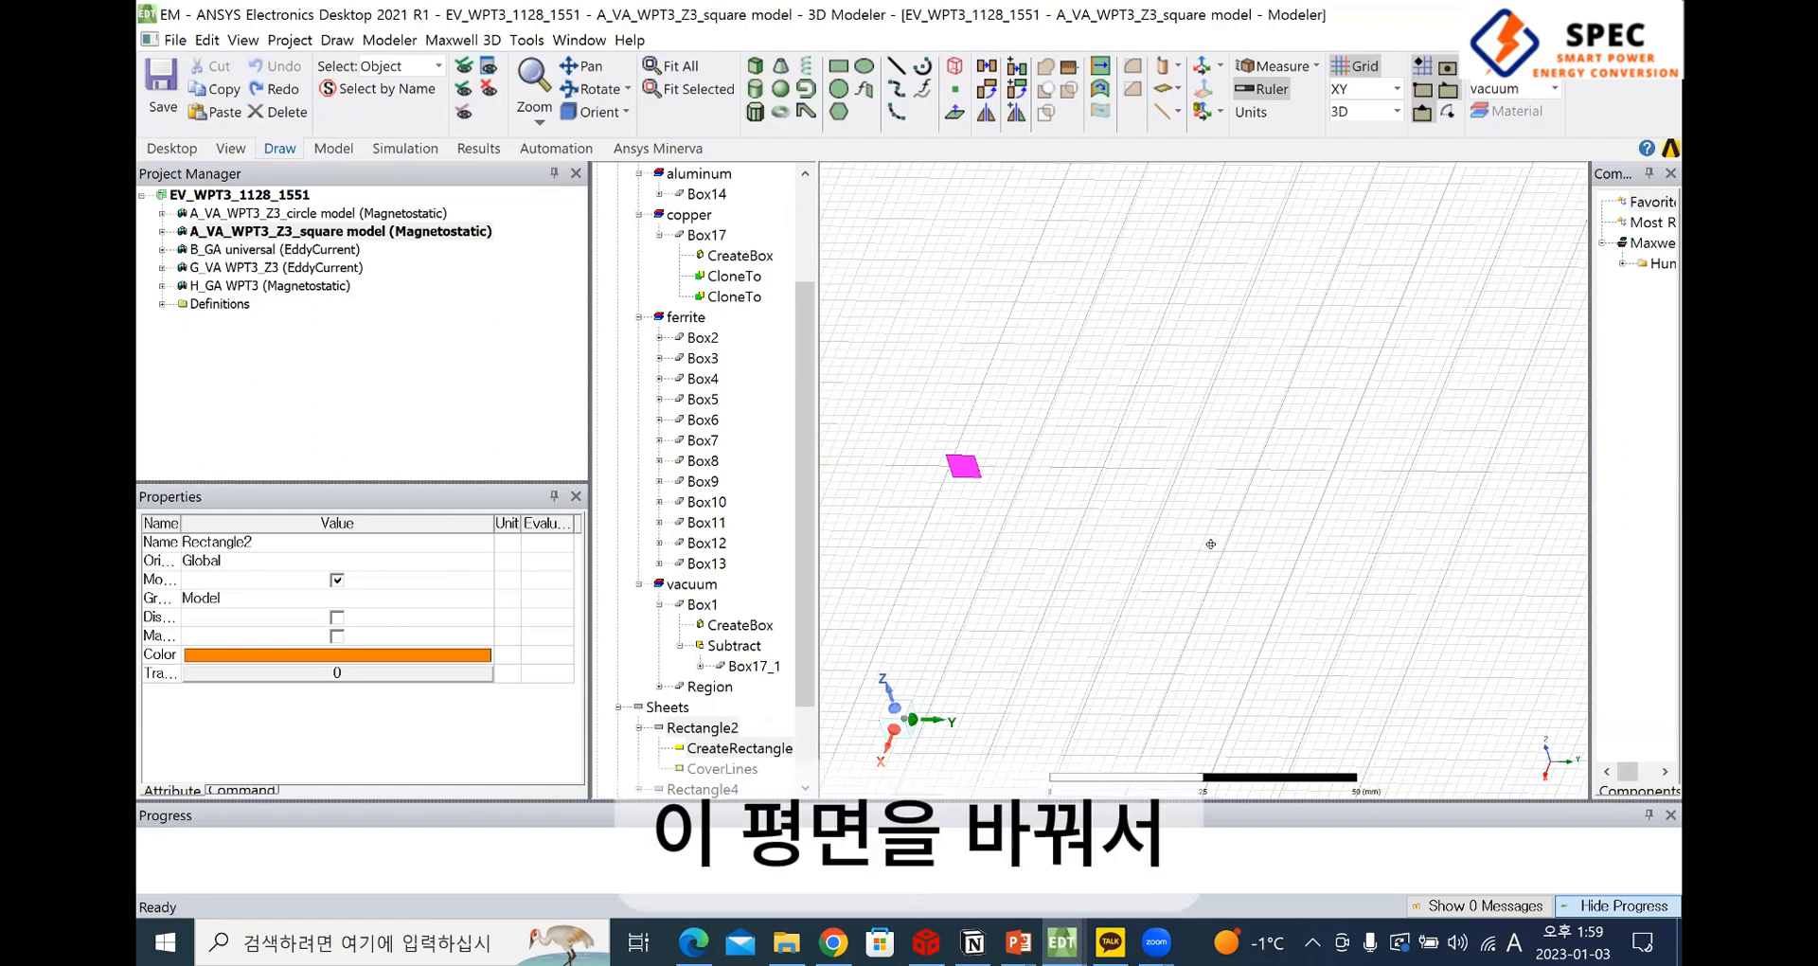
click(1208, 532)
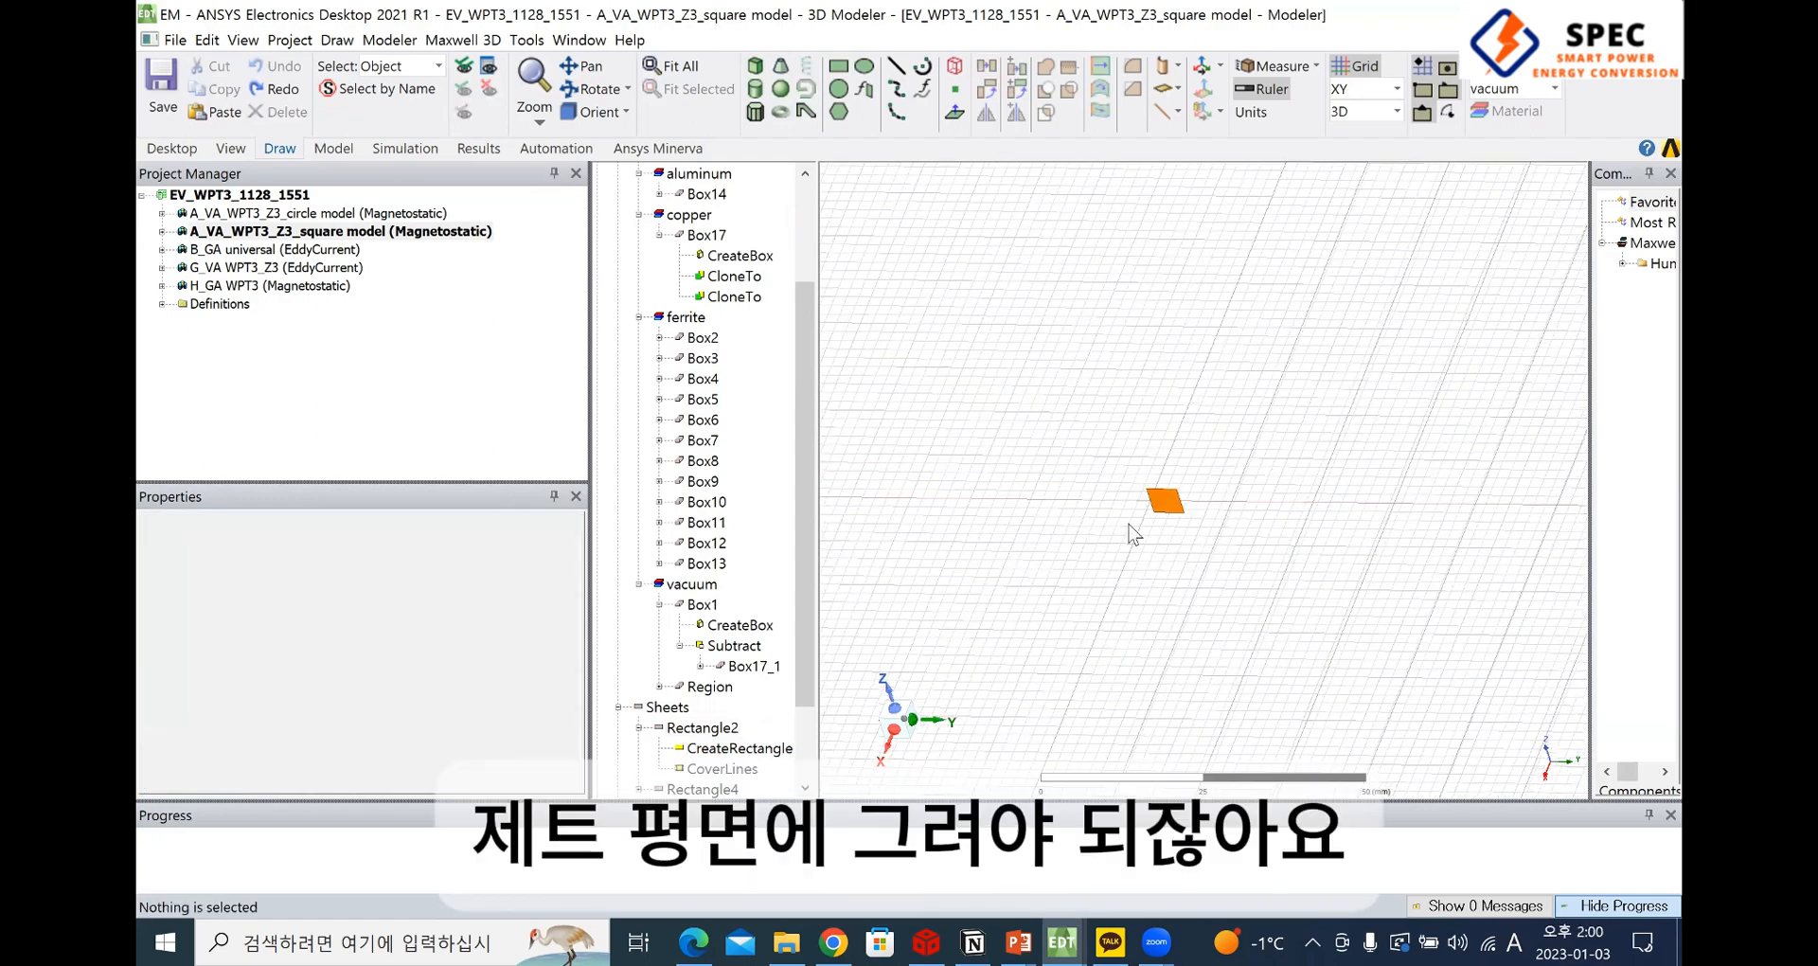
scroll(1130, 533, up, 2)
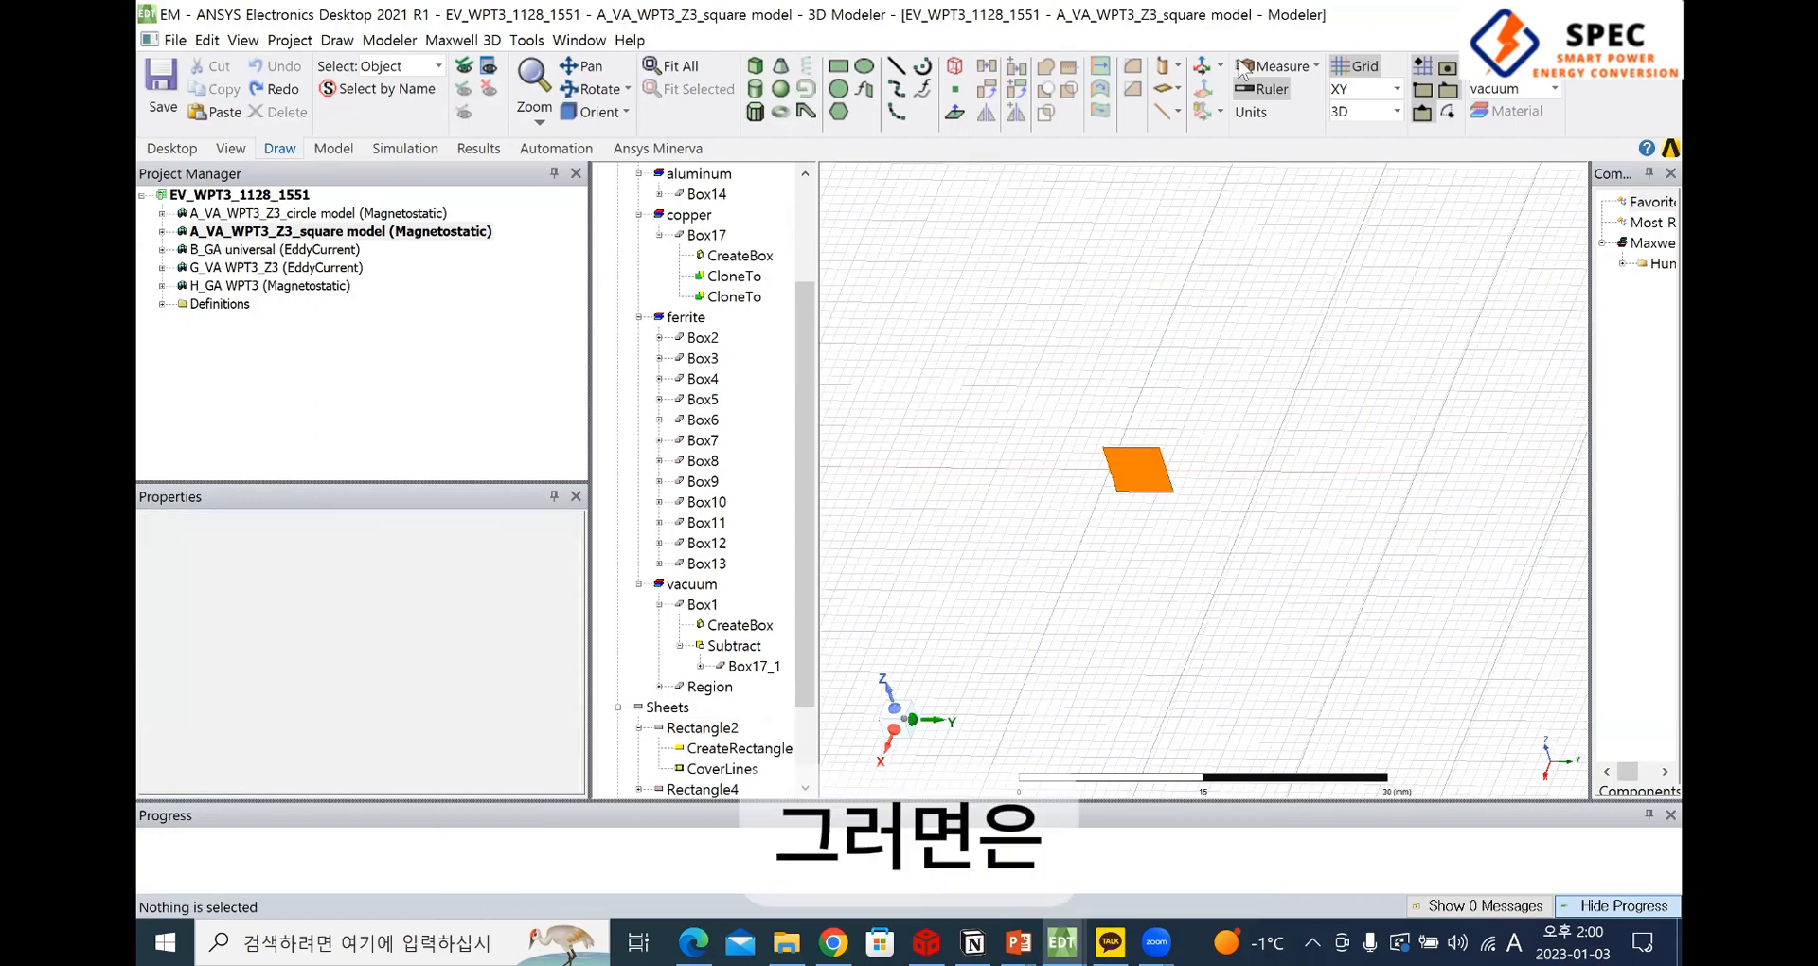
click(1393, 88)
click(1364, 138)
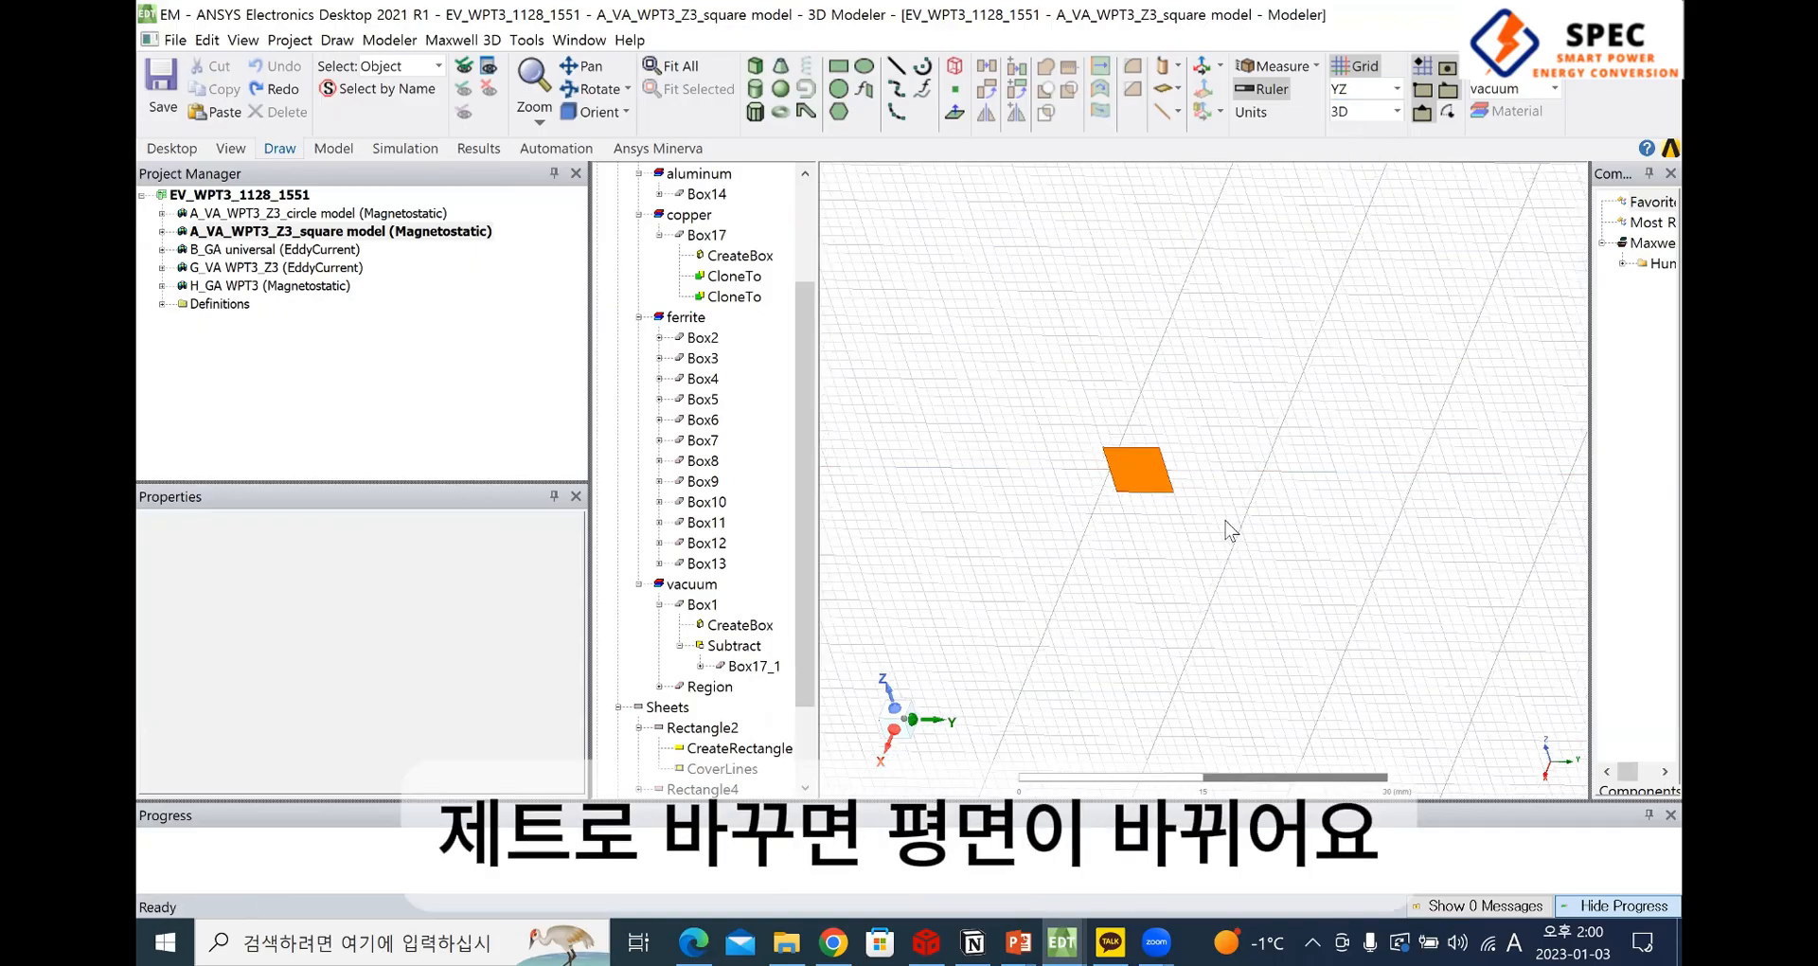
click(838, 68)
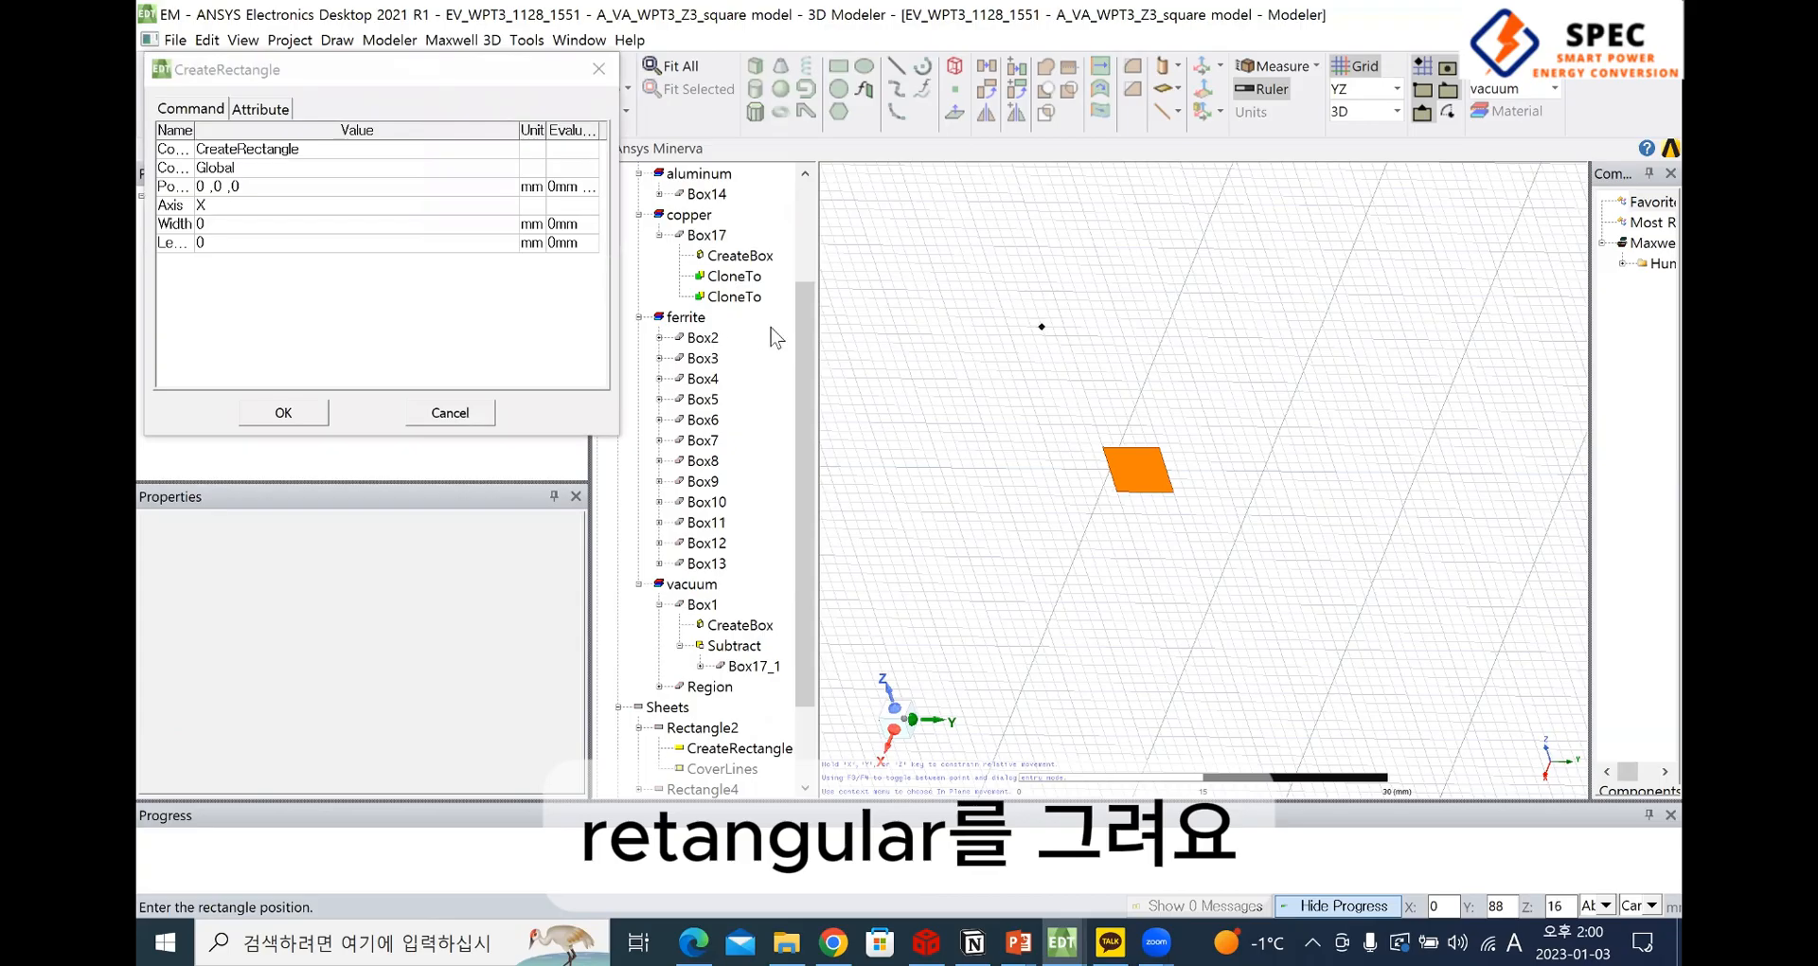
key(F3)
click(1079, 352)
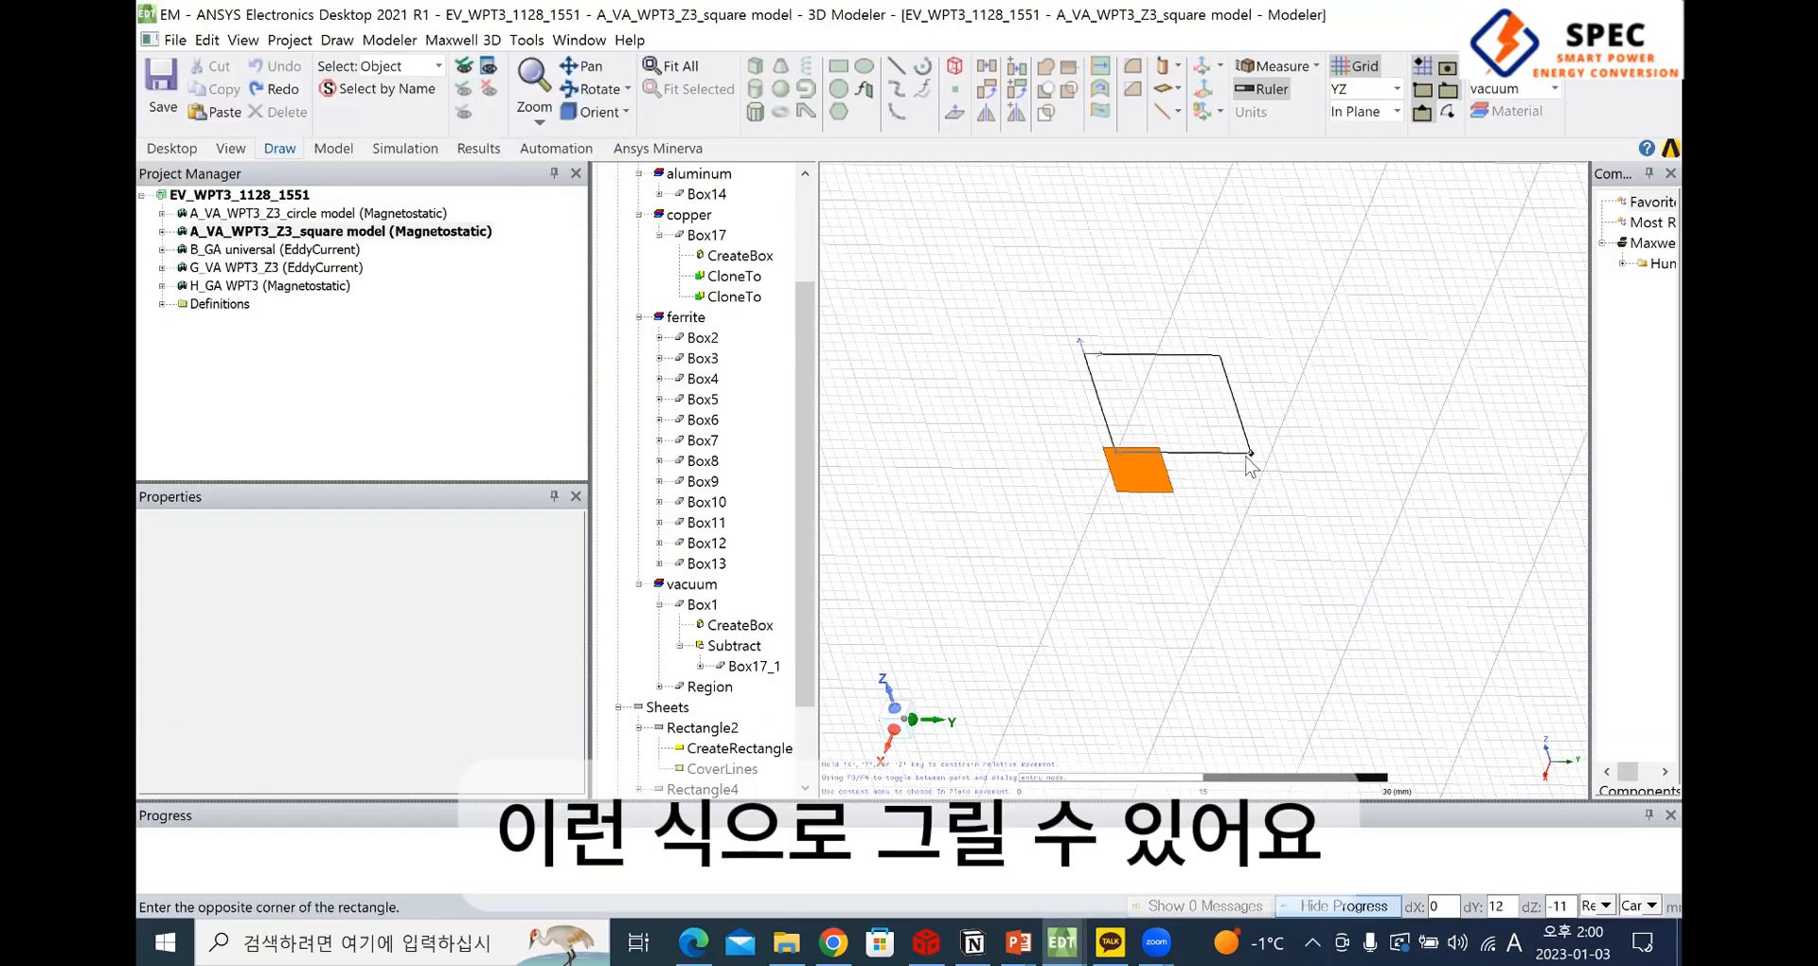
key(Escape)
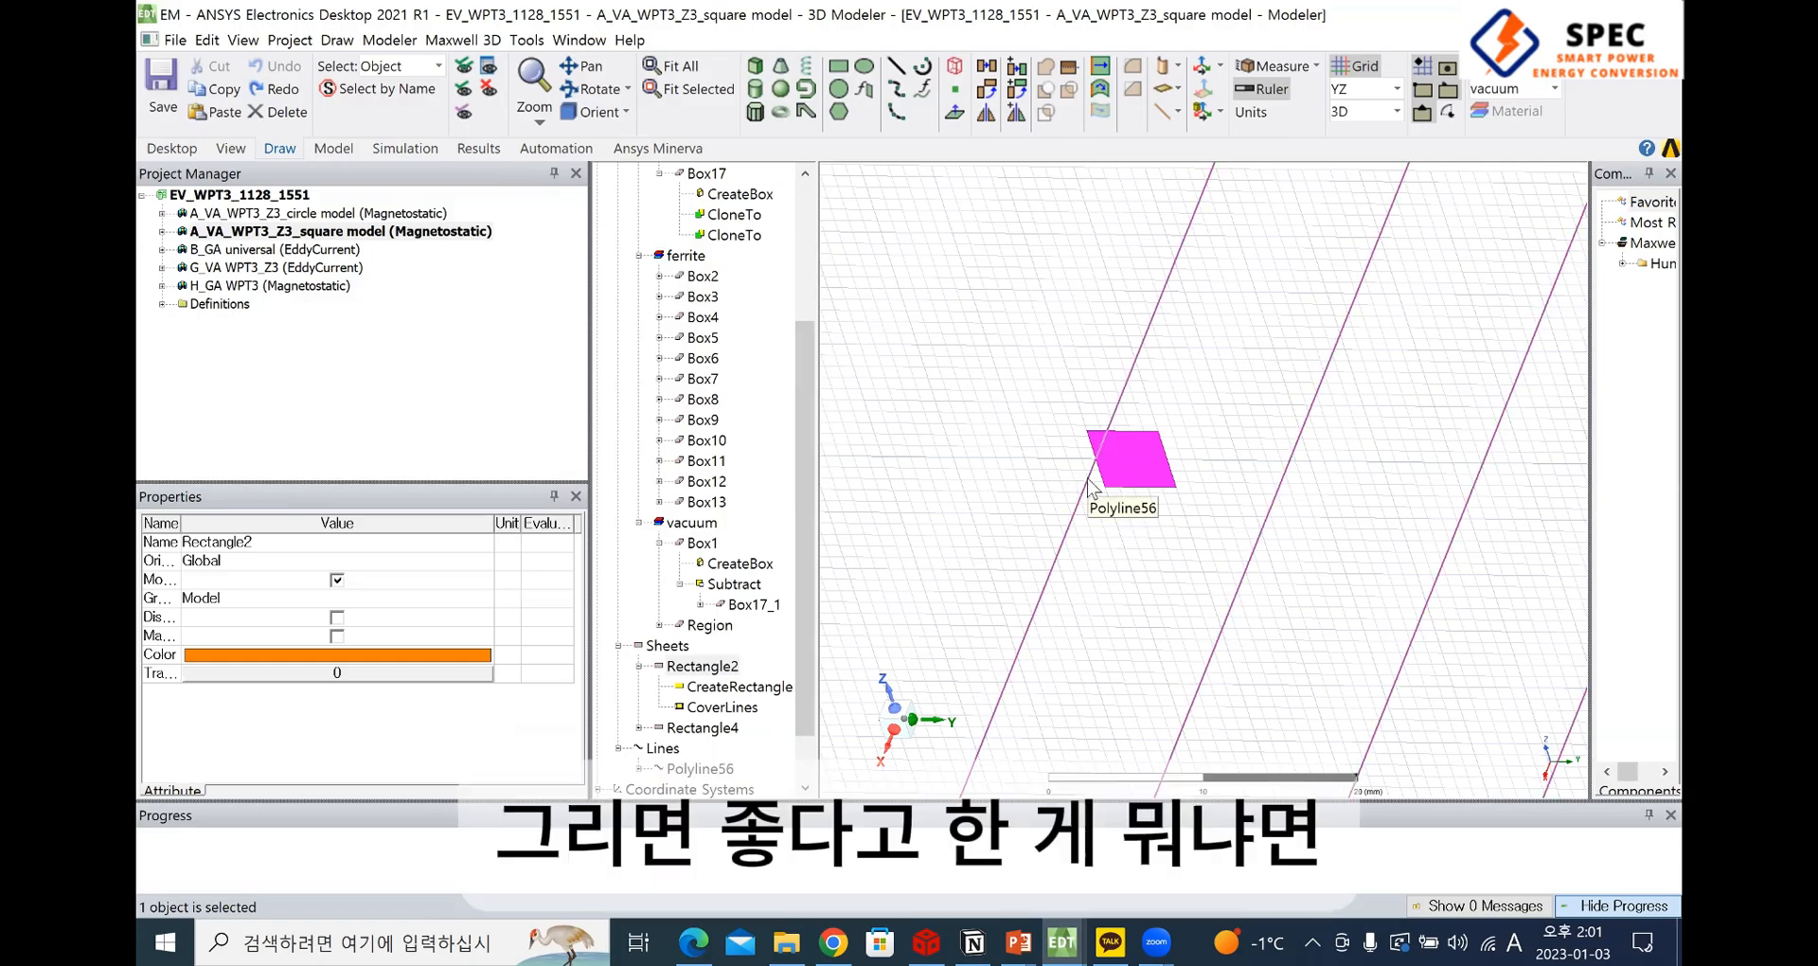
Try drawing a small freehand rectangle on the YZ plane just above the profile Rectangle2
scroll(1122, 459, down, 1)
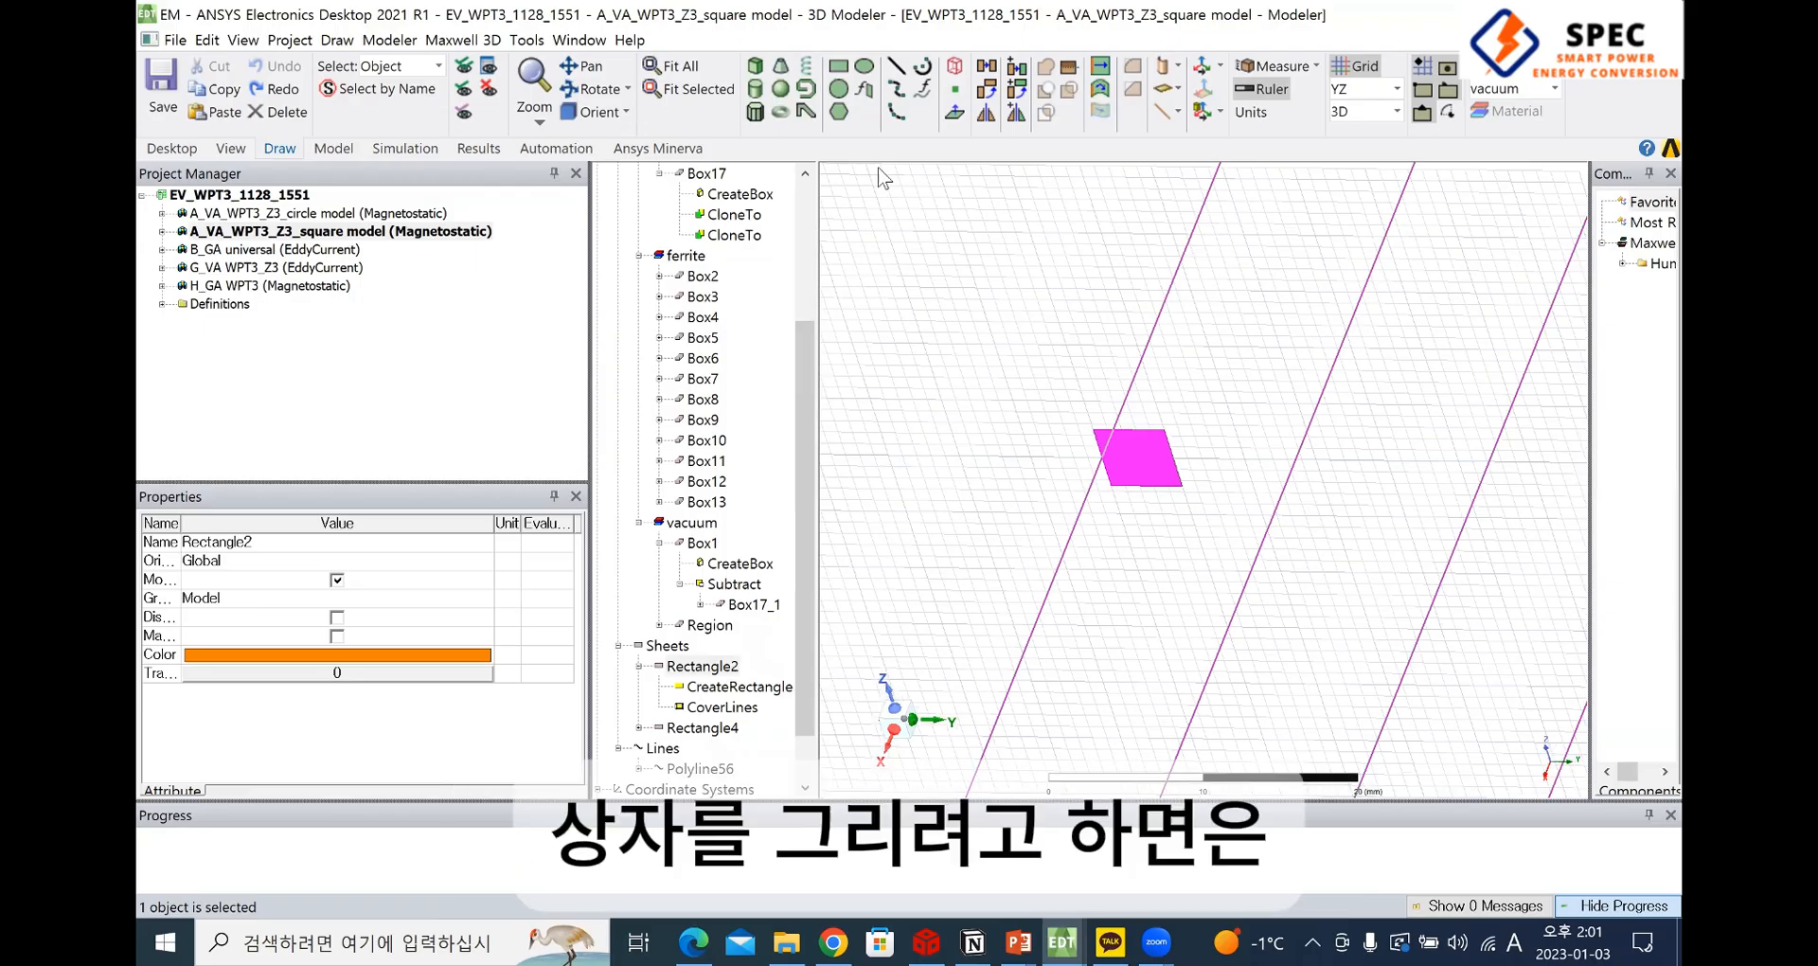
click(839, 67)
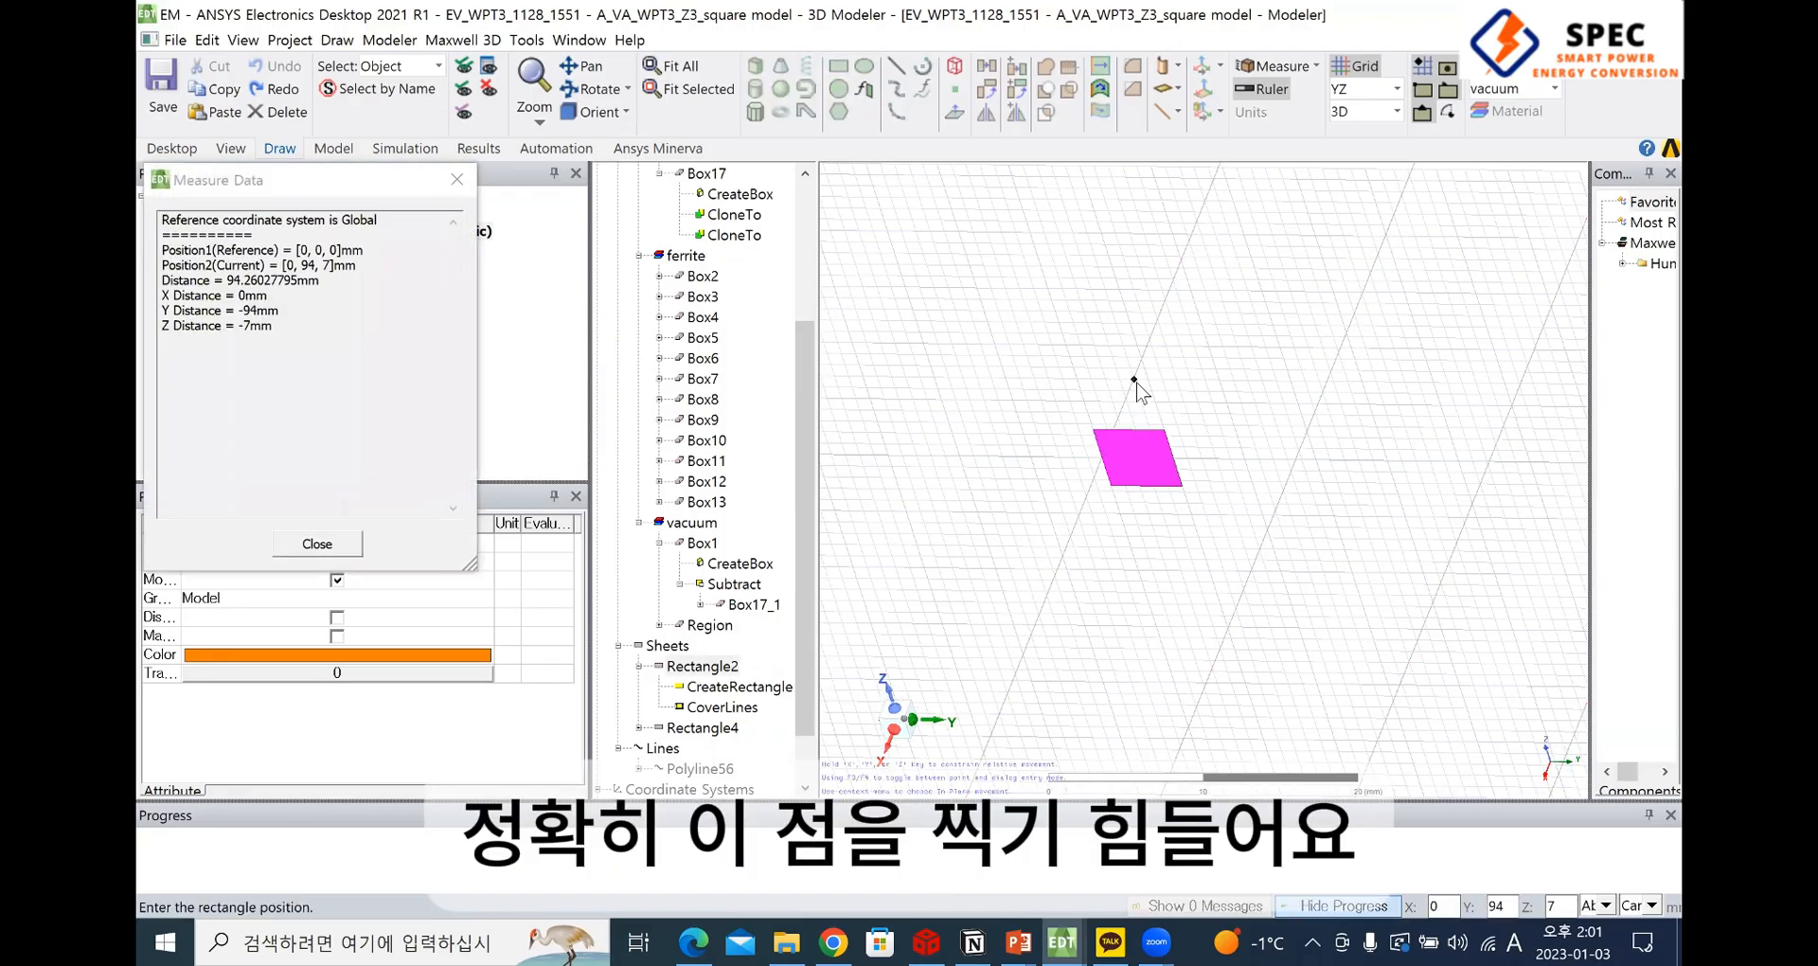
scroll(1133, 377, up, 1)
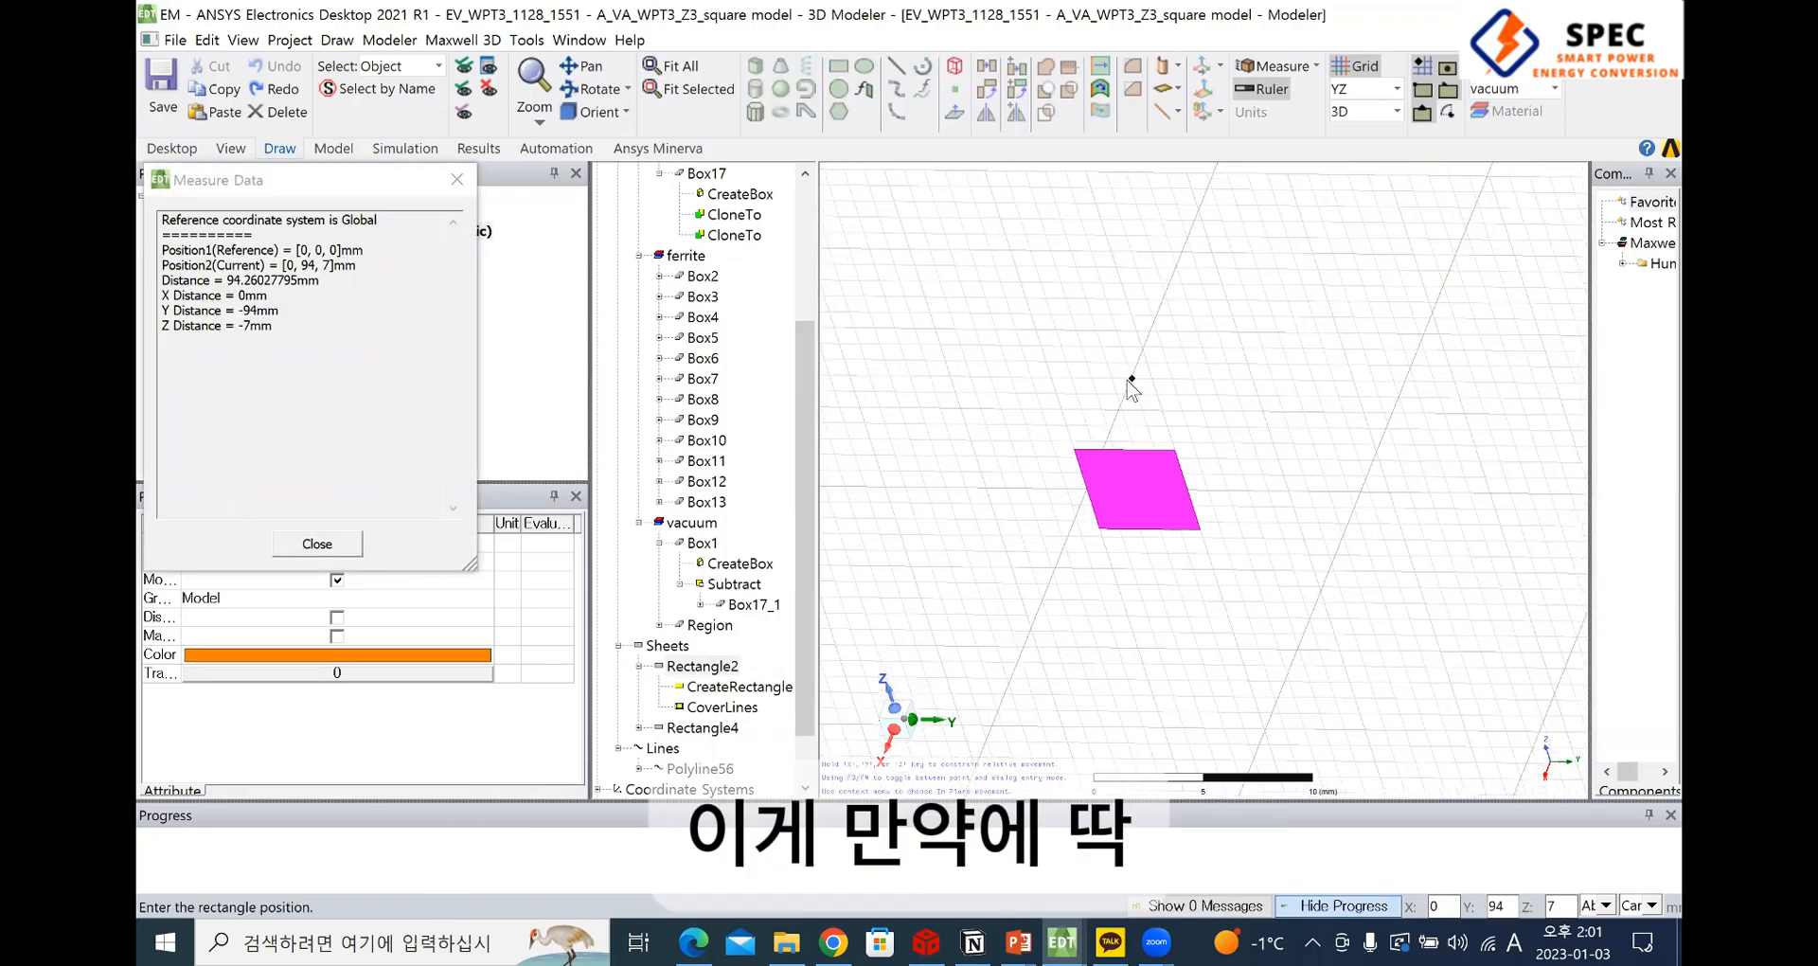
click(1213, 451)
click(1157, 423)
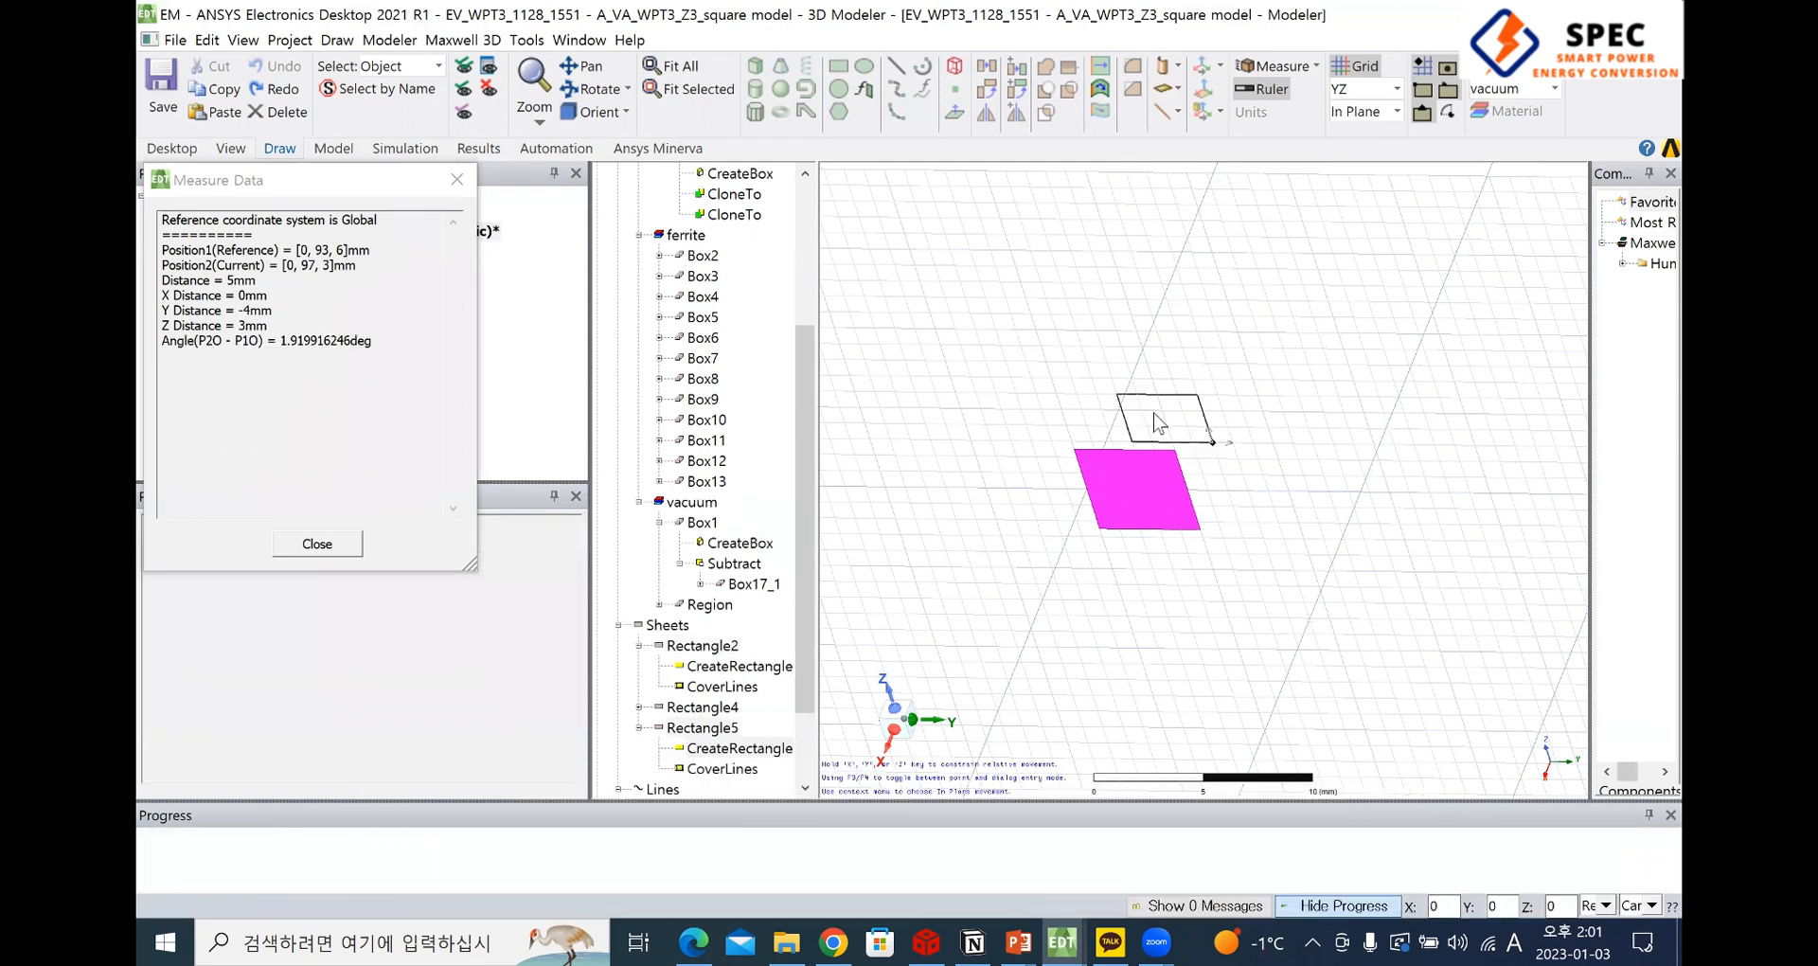
click(838, 65)
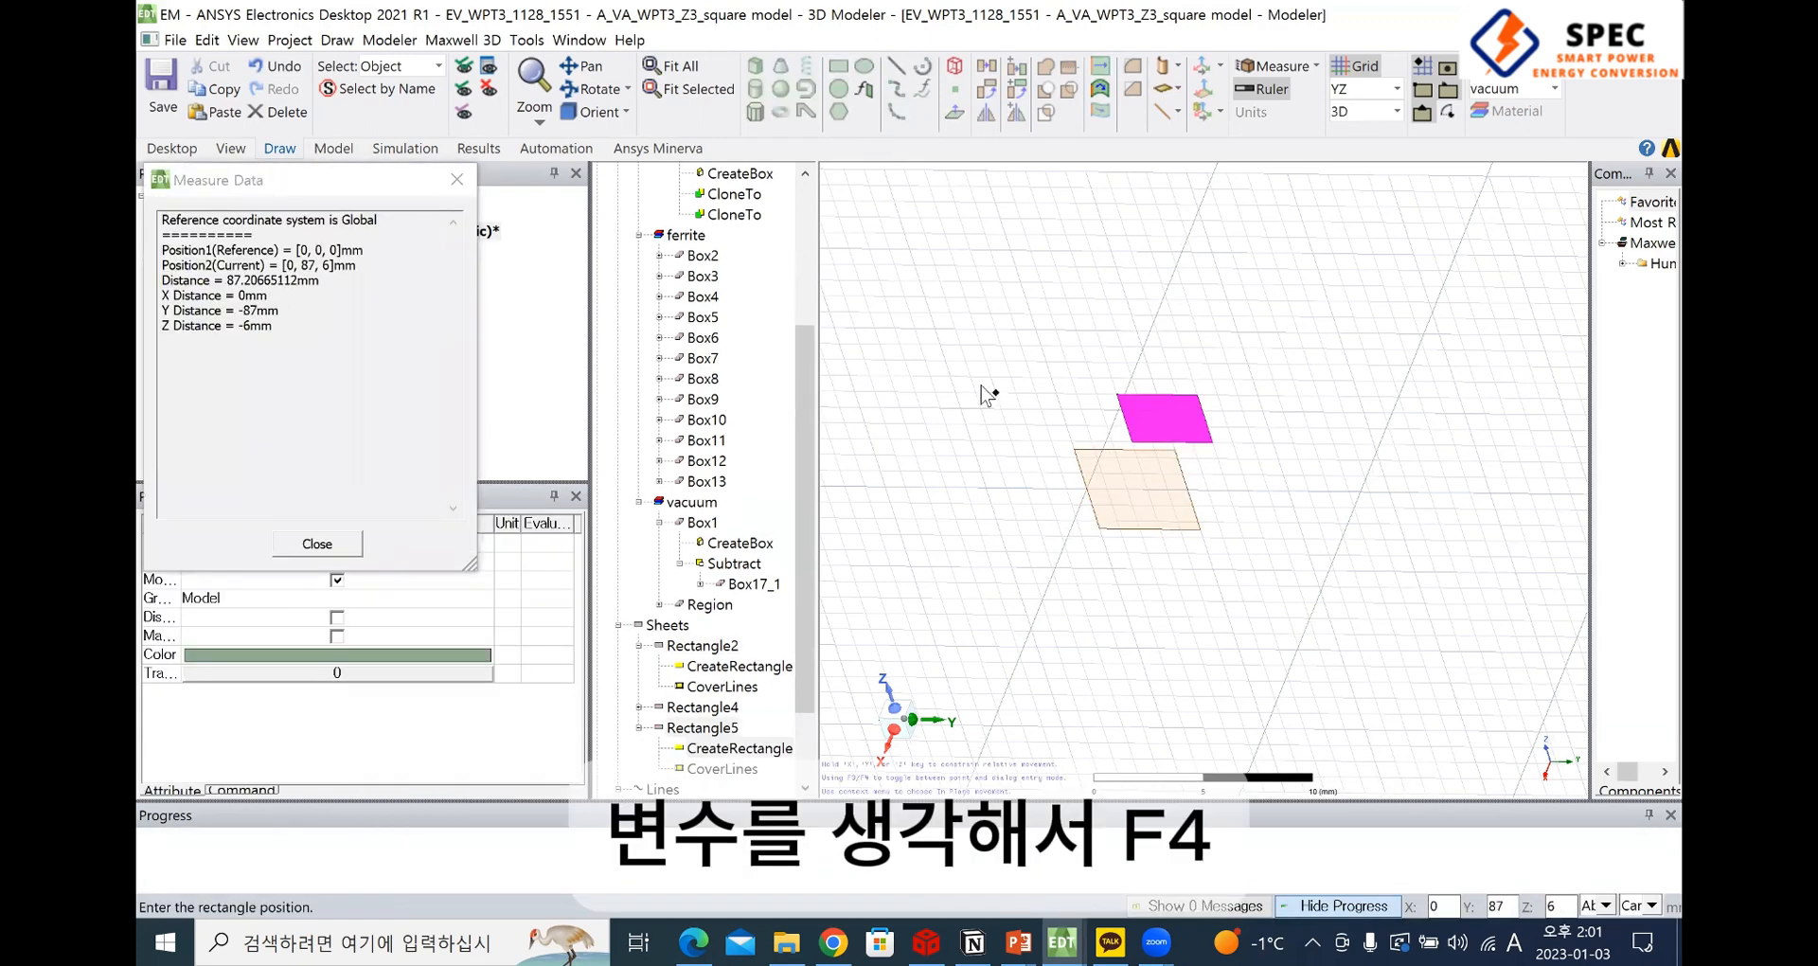
key(F4)
click(256, 186)
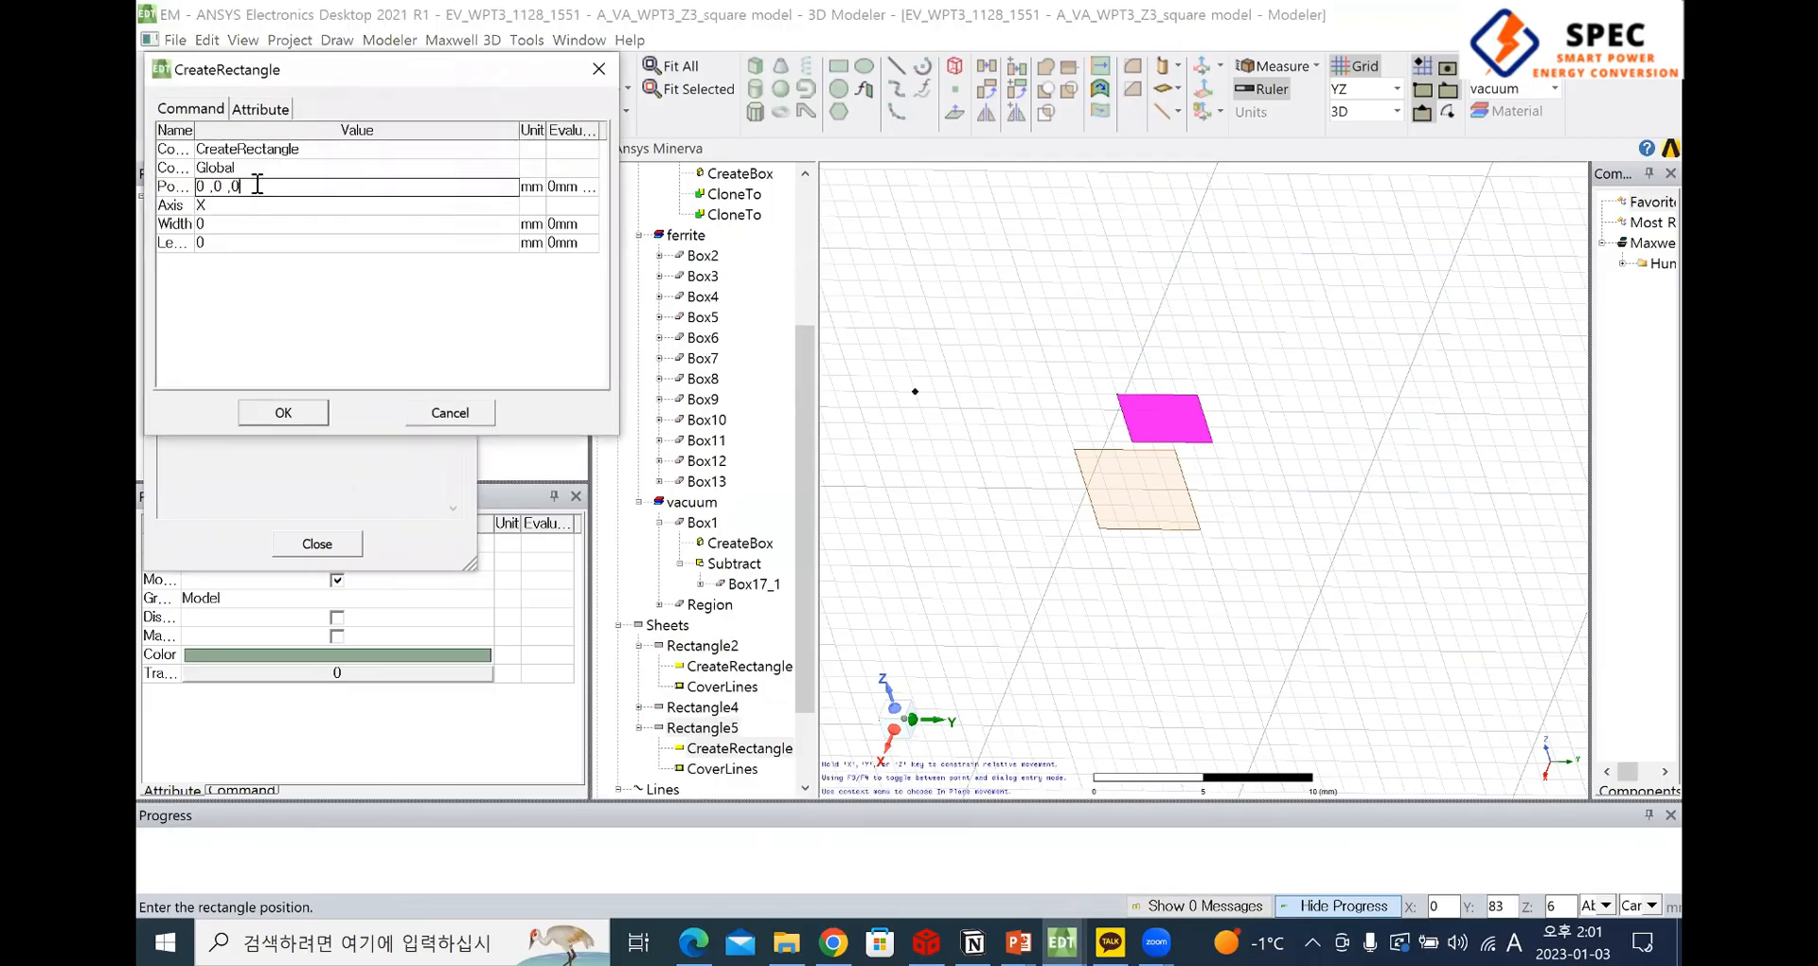
click(277, 176)
click(233, 187)
drag(225, 187, 196, 189)
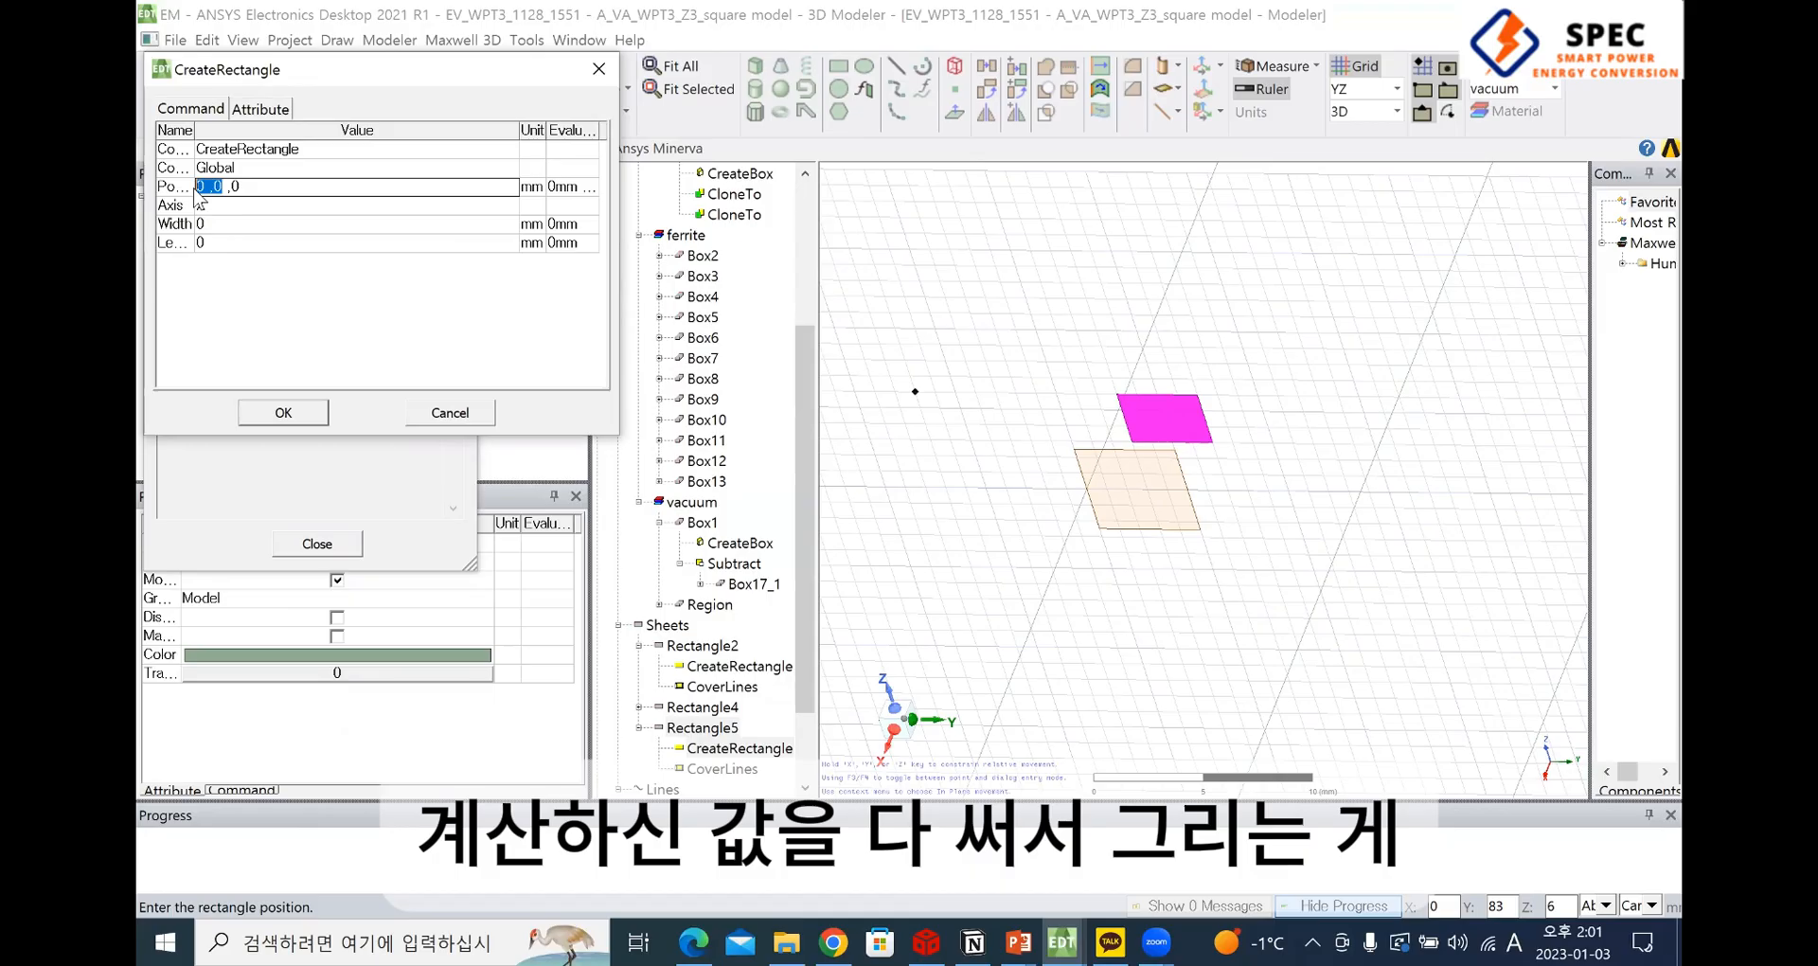
click(610, 68)
click(317, 544)
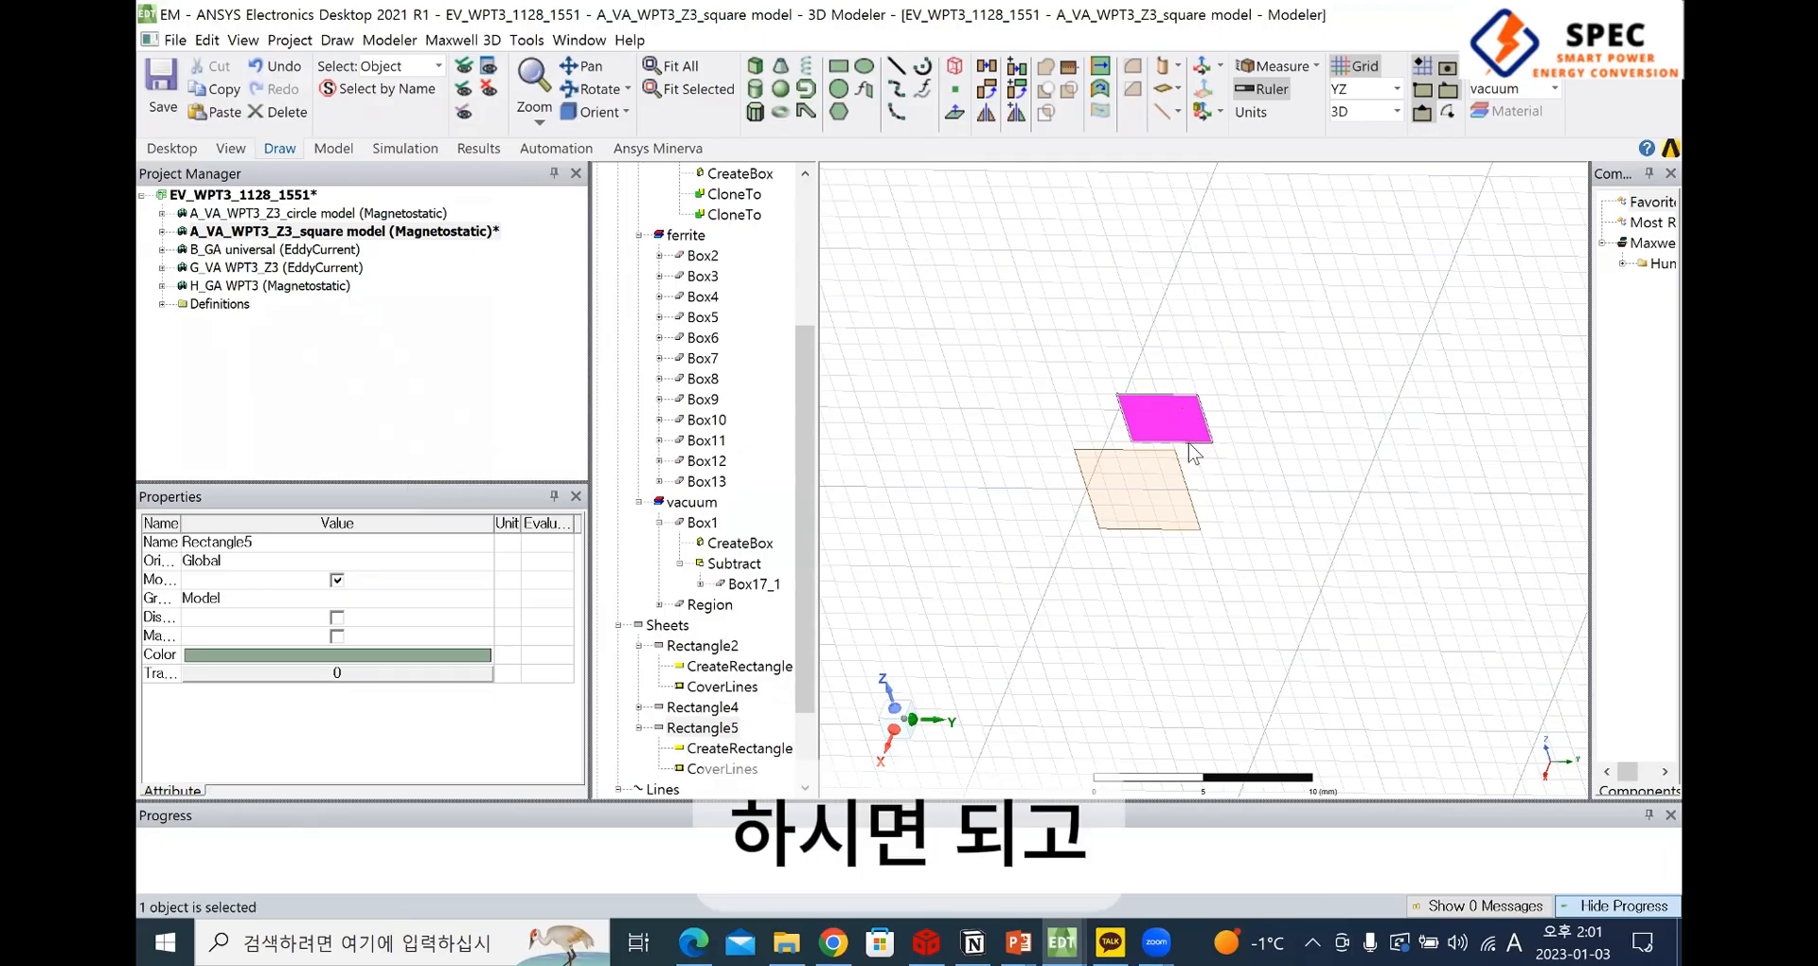
Delete the trial rectangle drawn just above the profile Rectangle2
key(Delete)
scroll(1113, 480, down, 2)
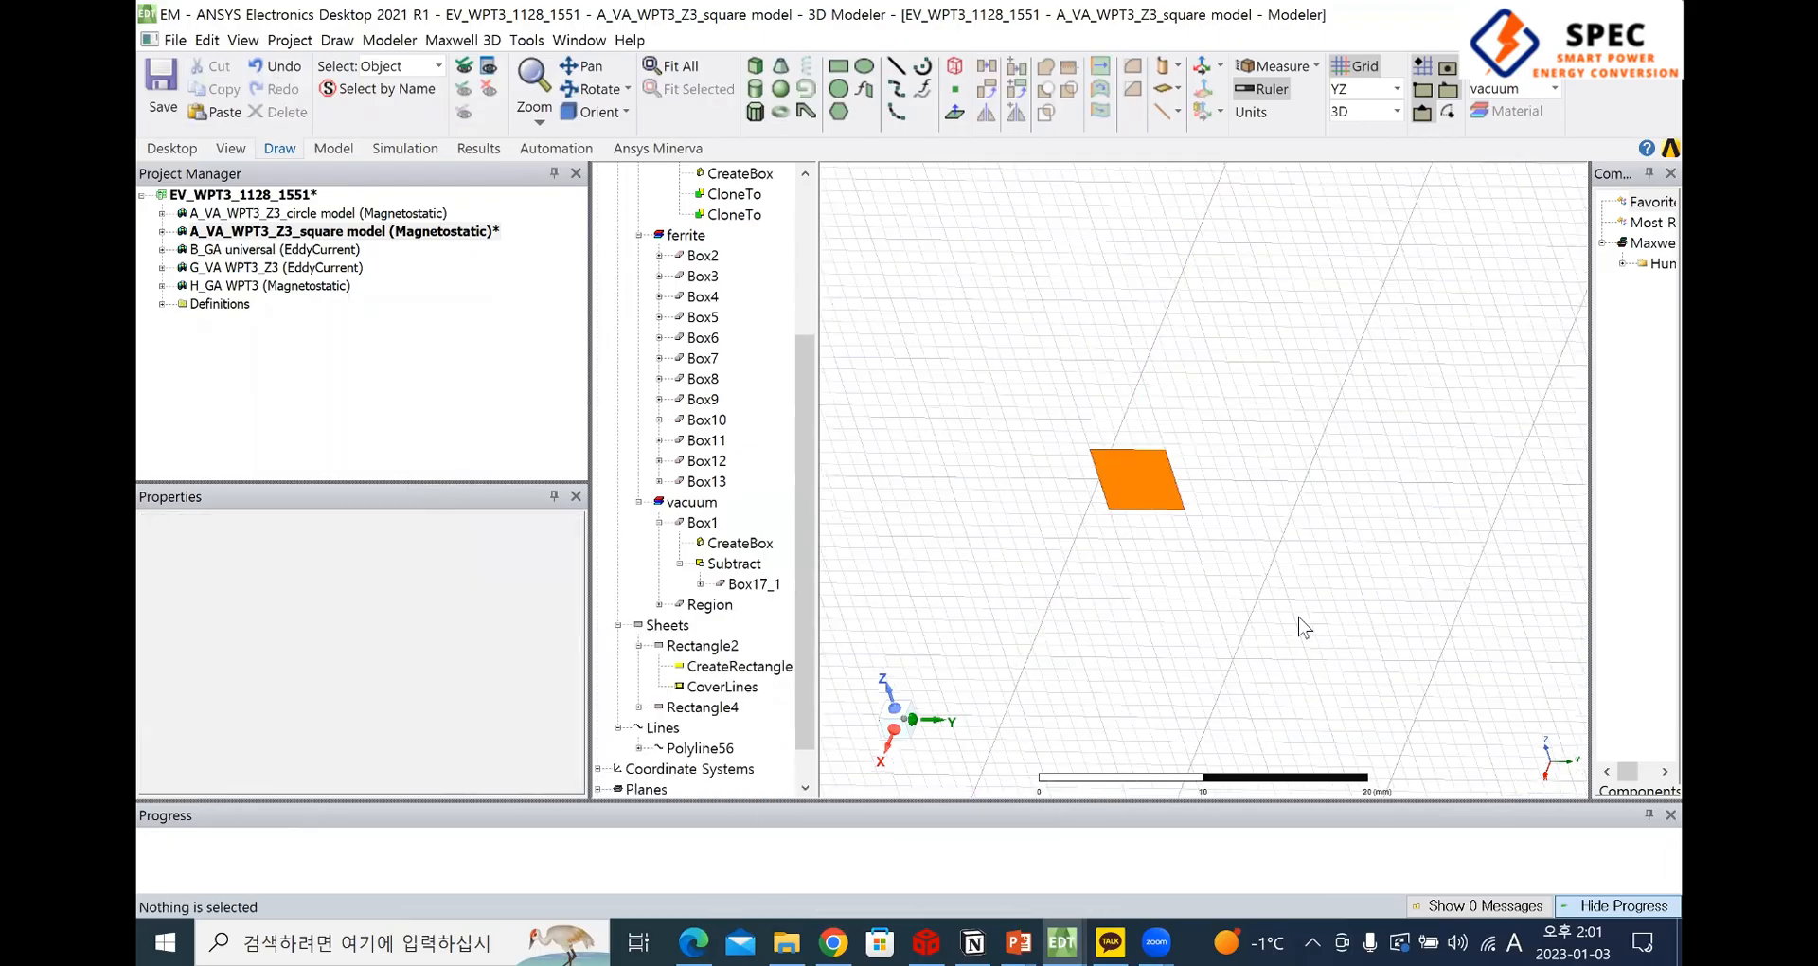
Sweep the profile Rectangle2 along the path Polyline56 to form the solid winding
middle_drag(1157, 530, 1169, 475)
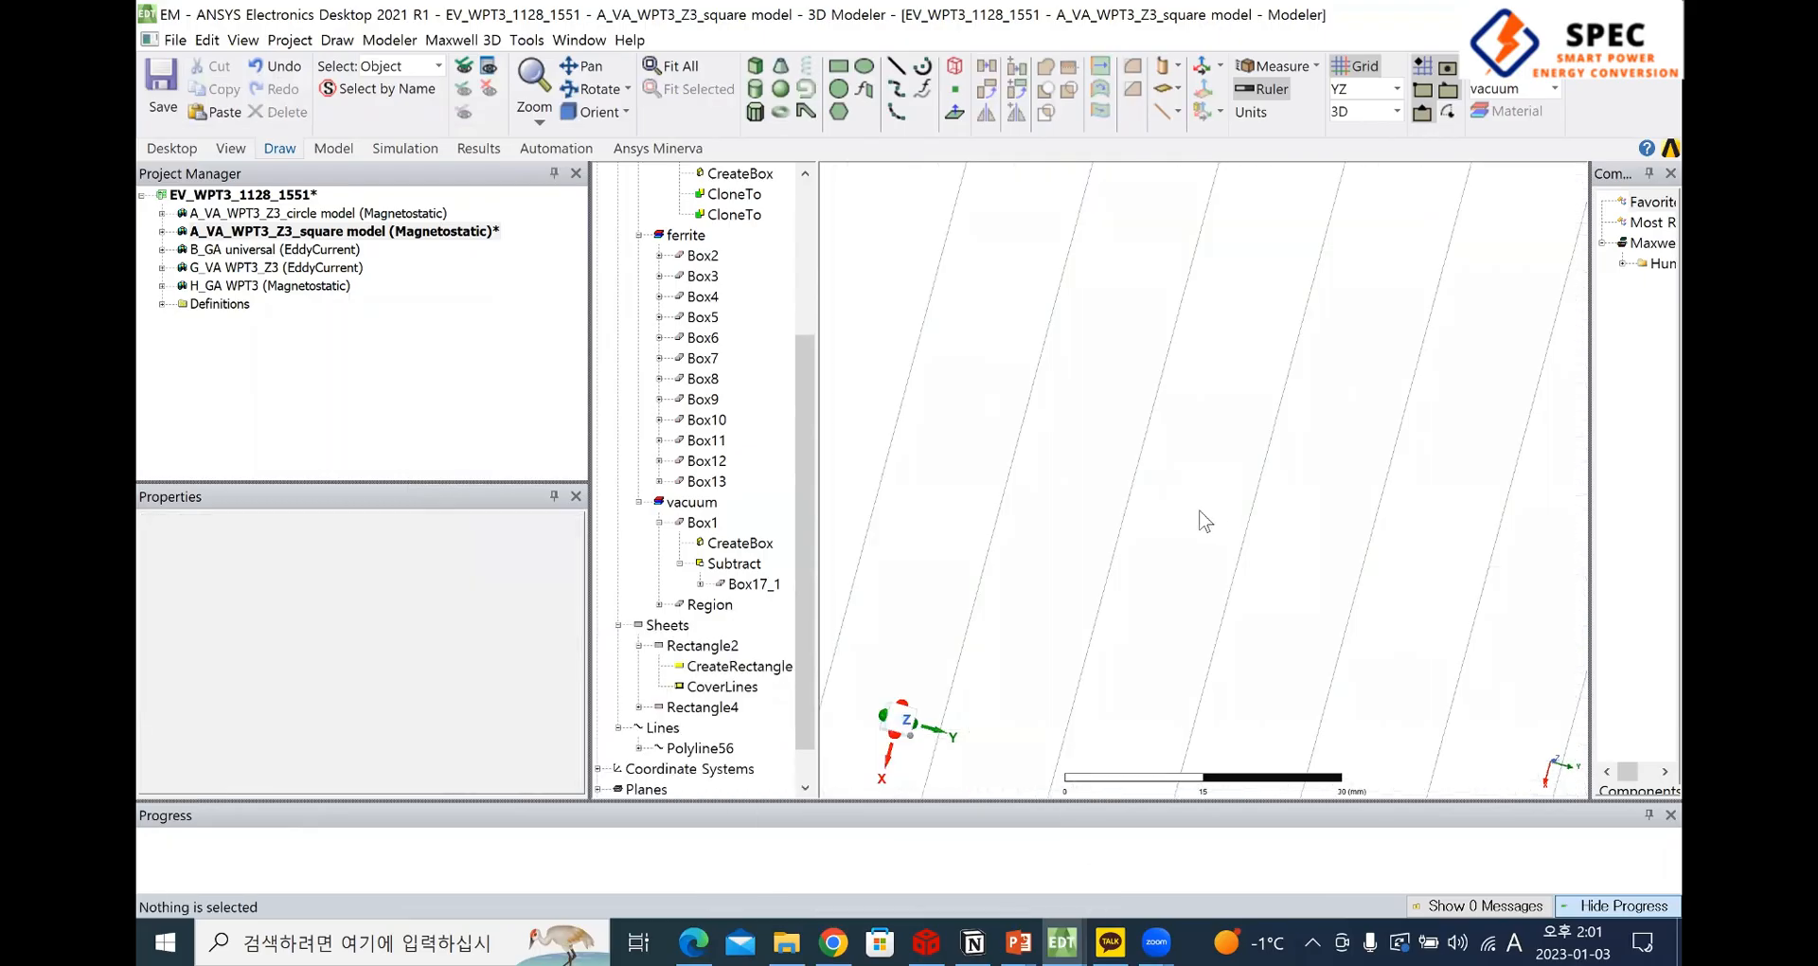
scroll(1184, 502, down, 2)
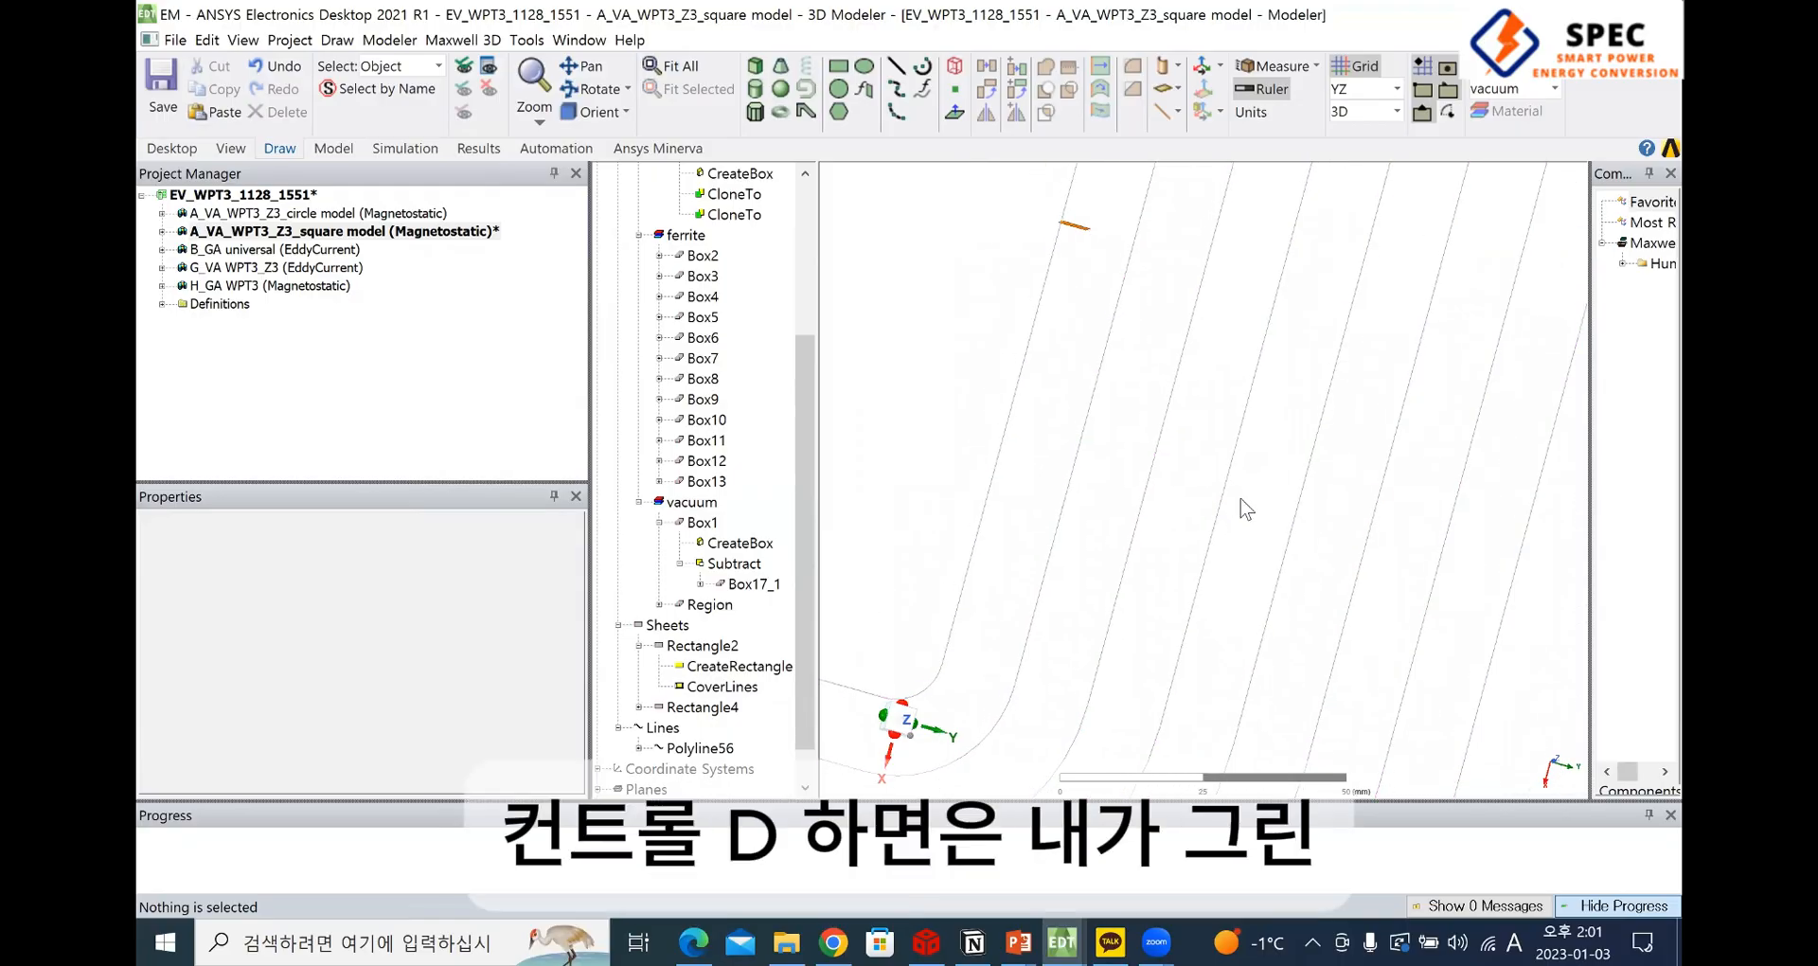
key(ctrl+d)
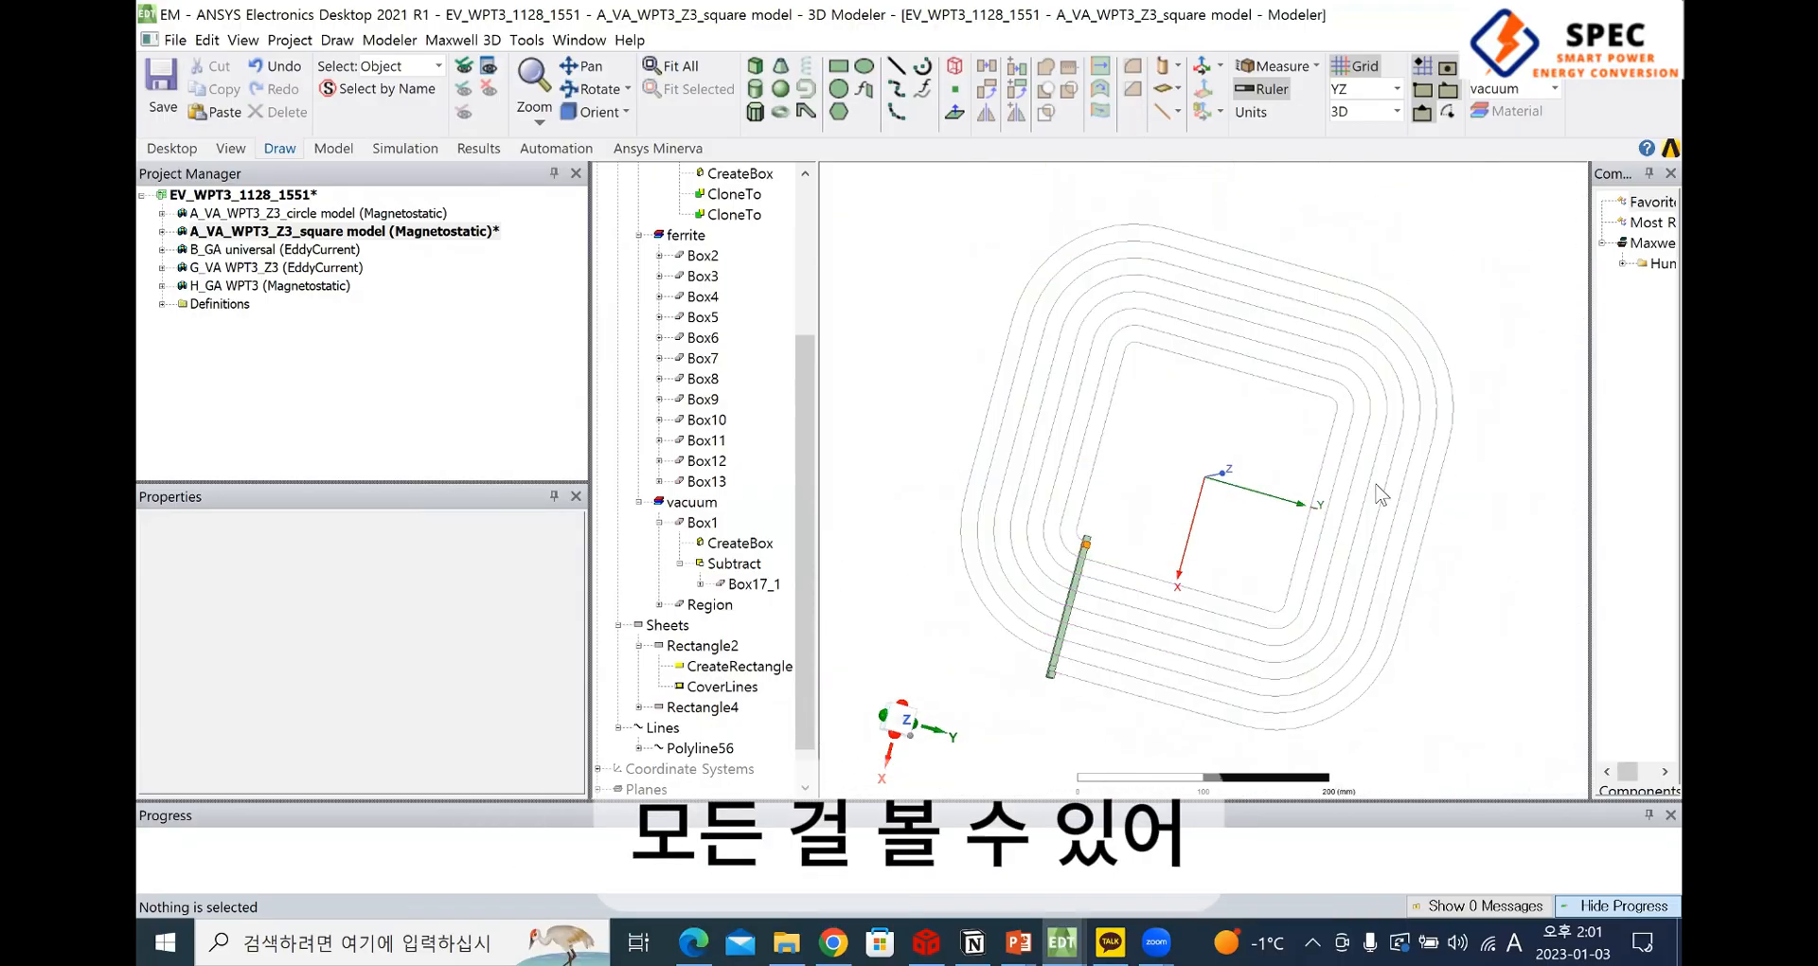
scroll(1306, 549, up, 5)
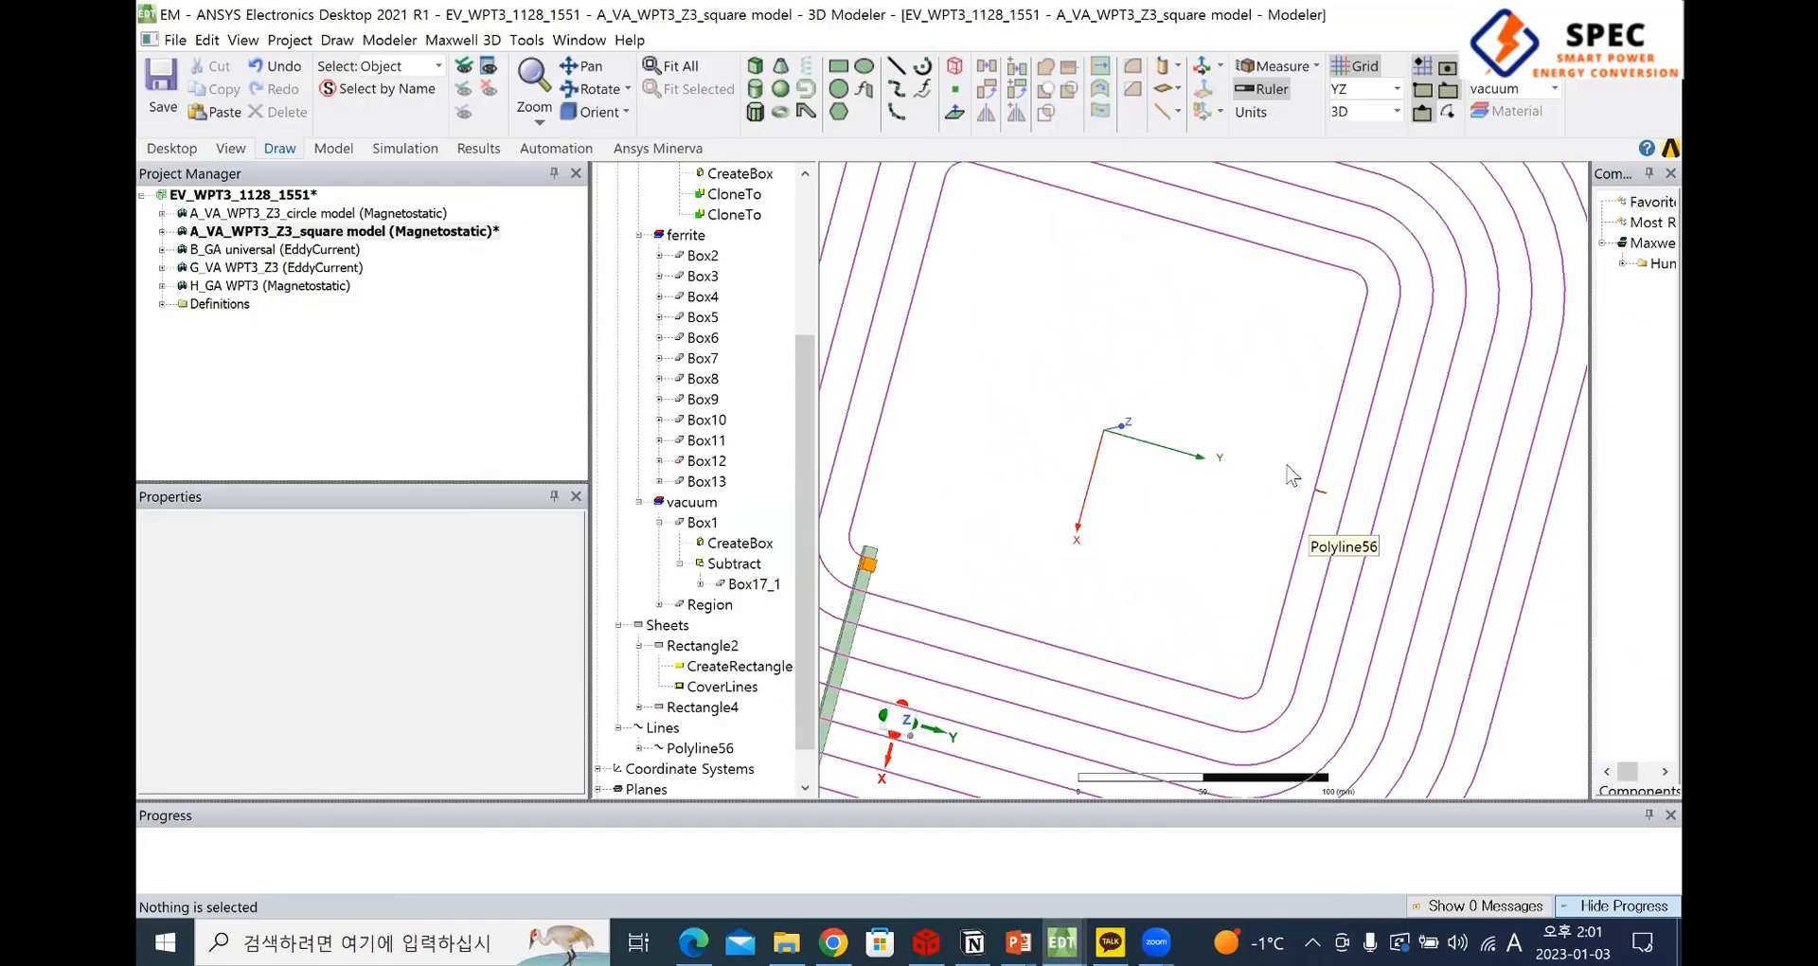
click(1359, 490)
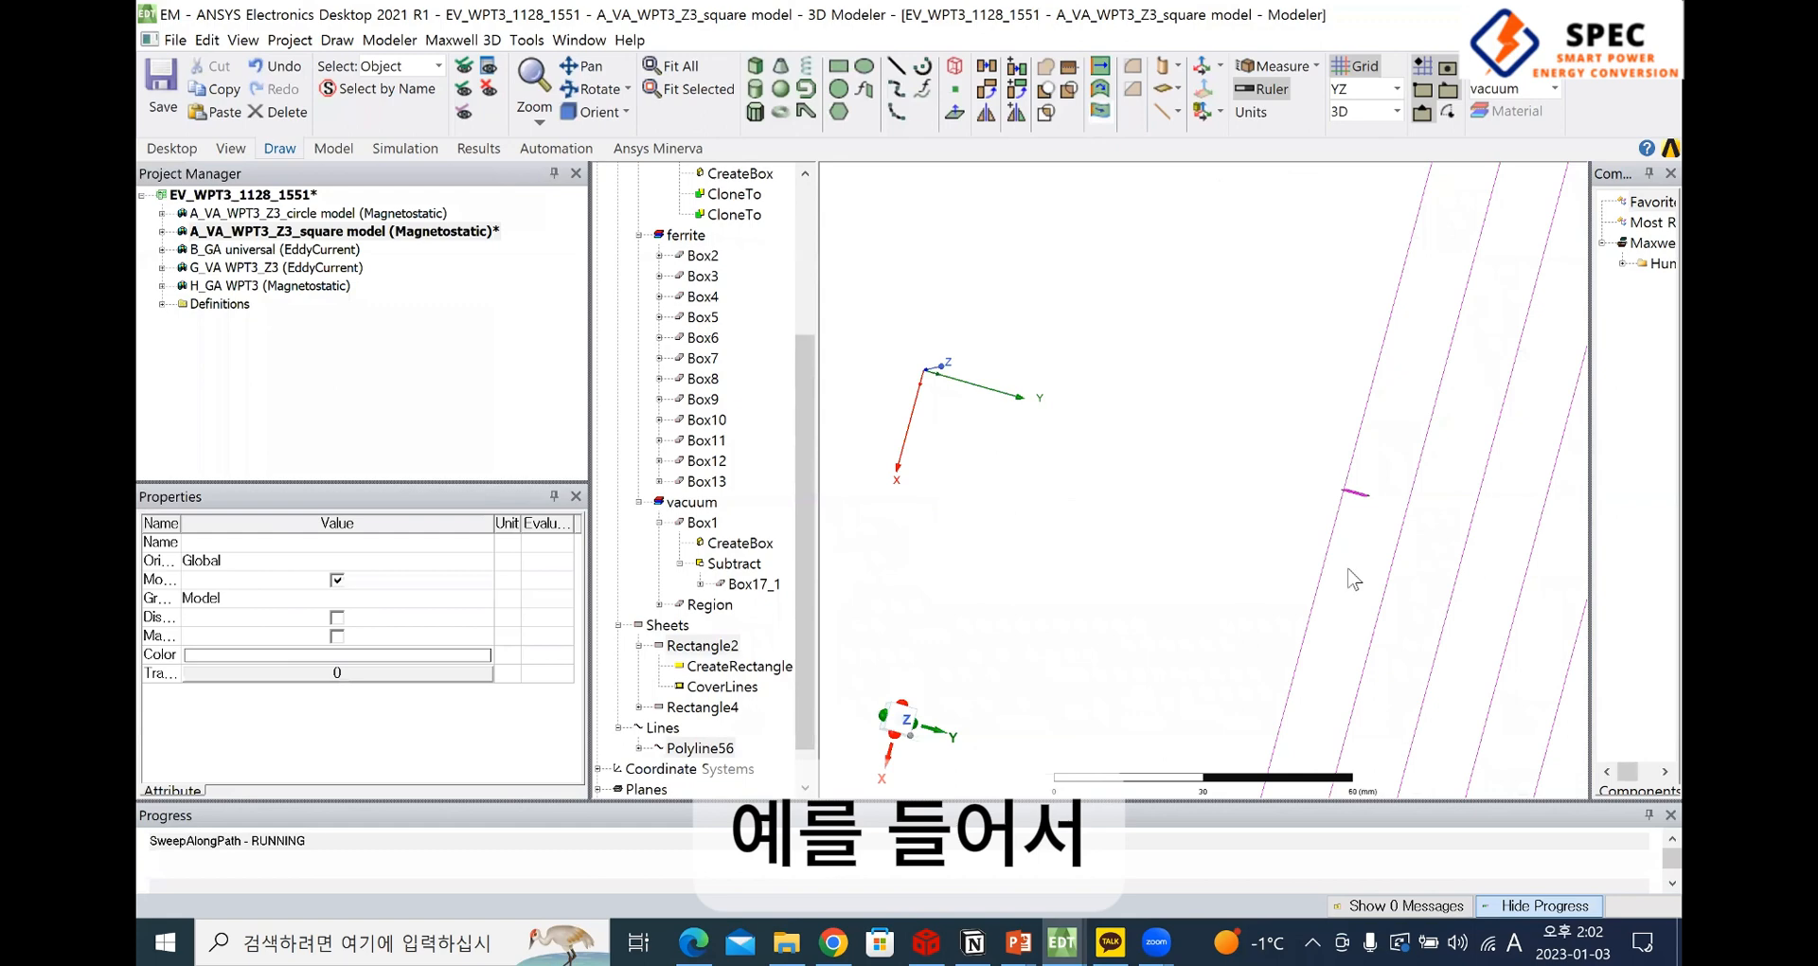
scroll(1342, 568, down, 1)
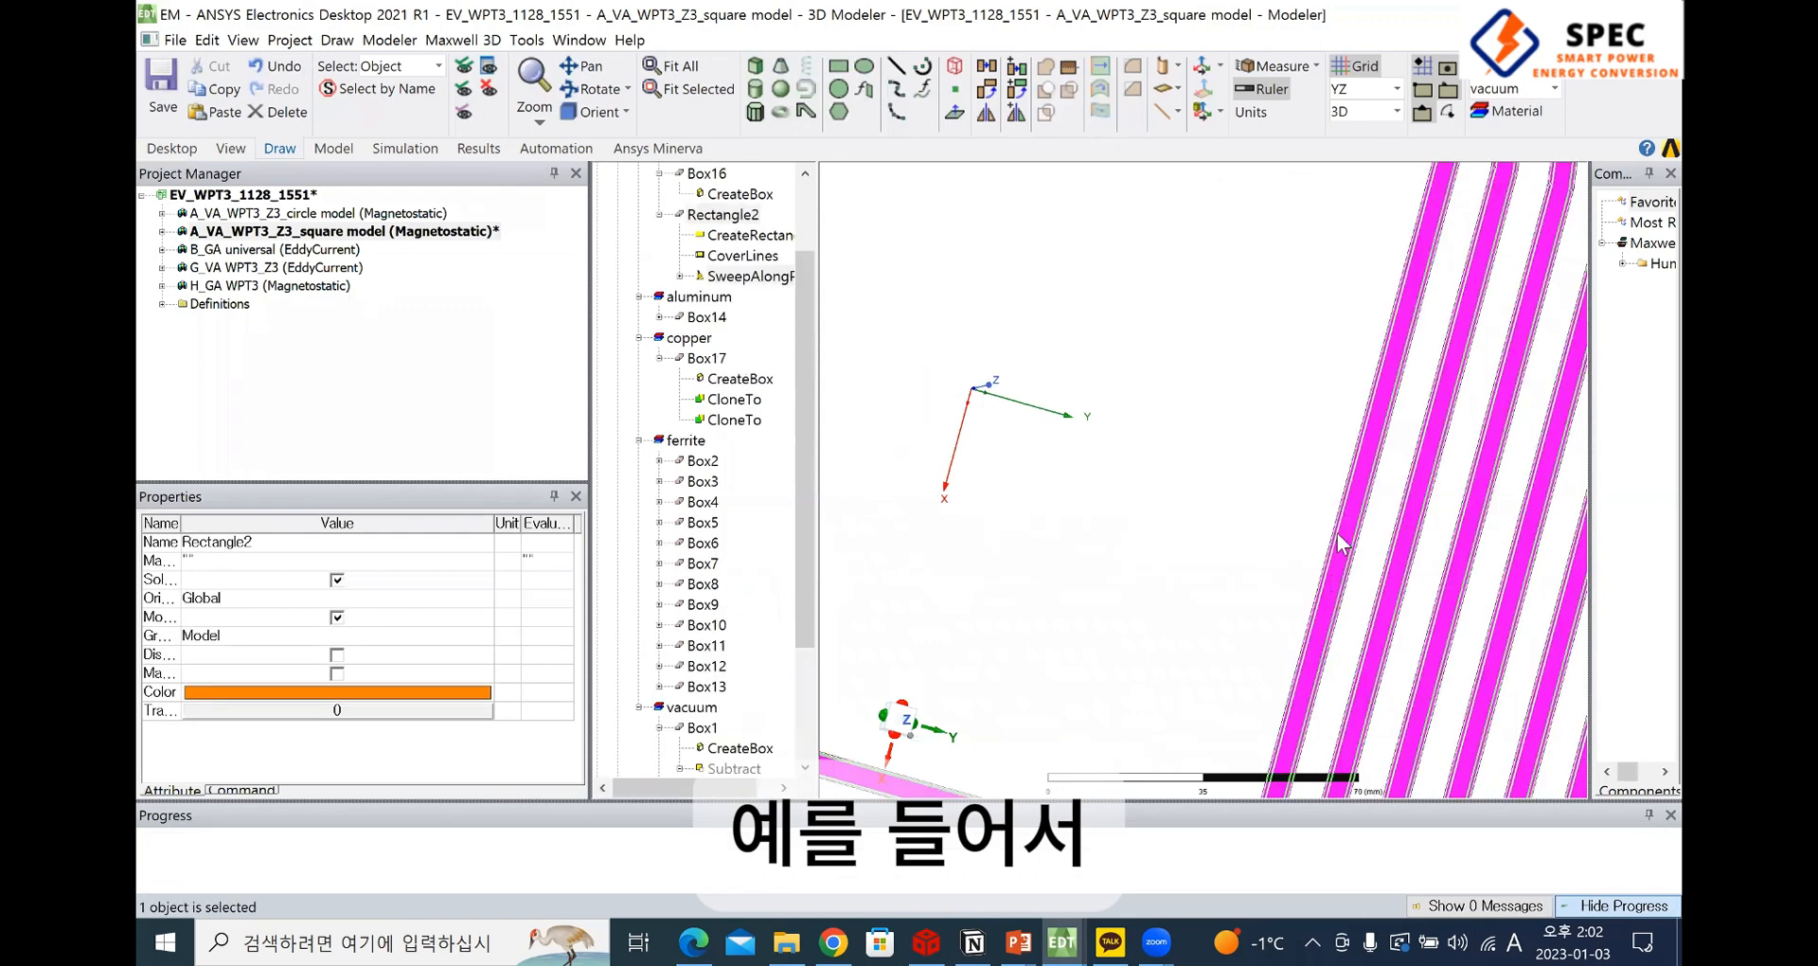
scroll(1342, 545, down, 3)
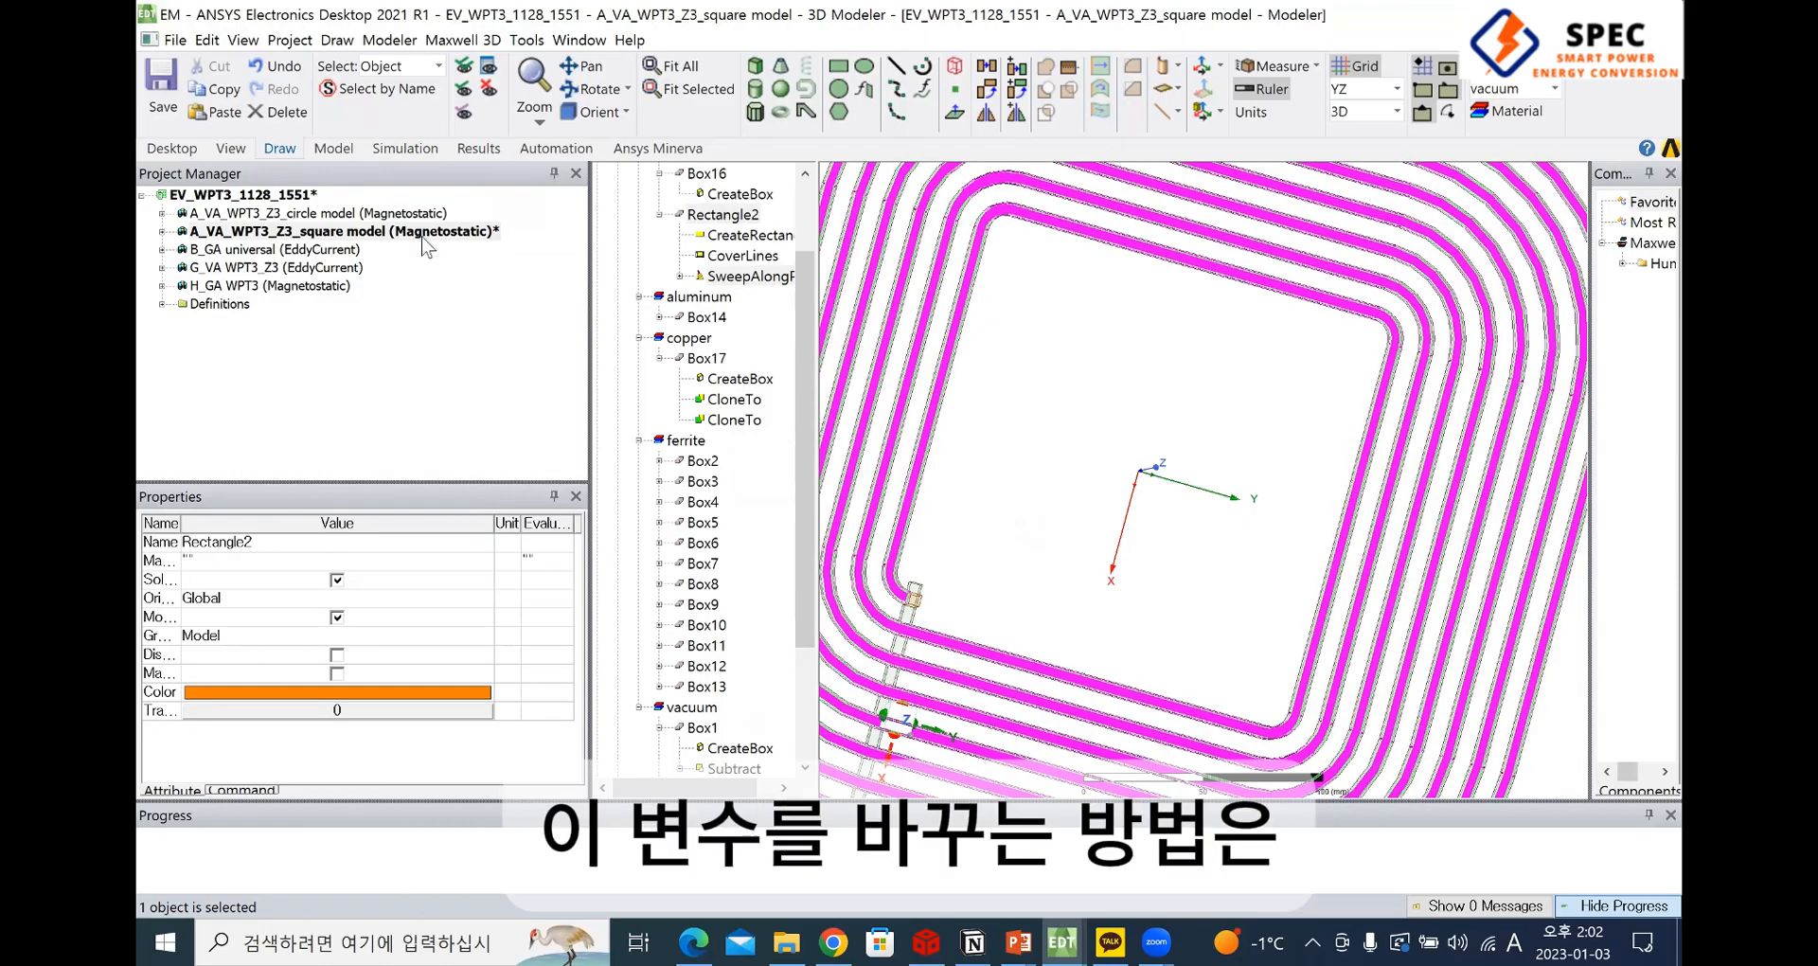
Select the design A_VA_WPT3_Z3_square model and examine its design variables, showing their full names
click(217, 233)
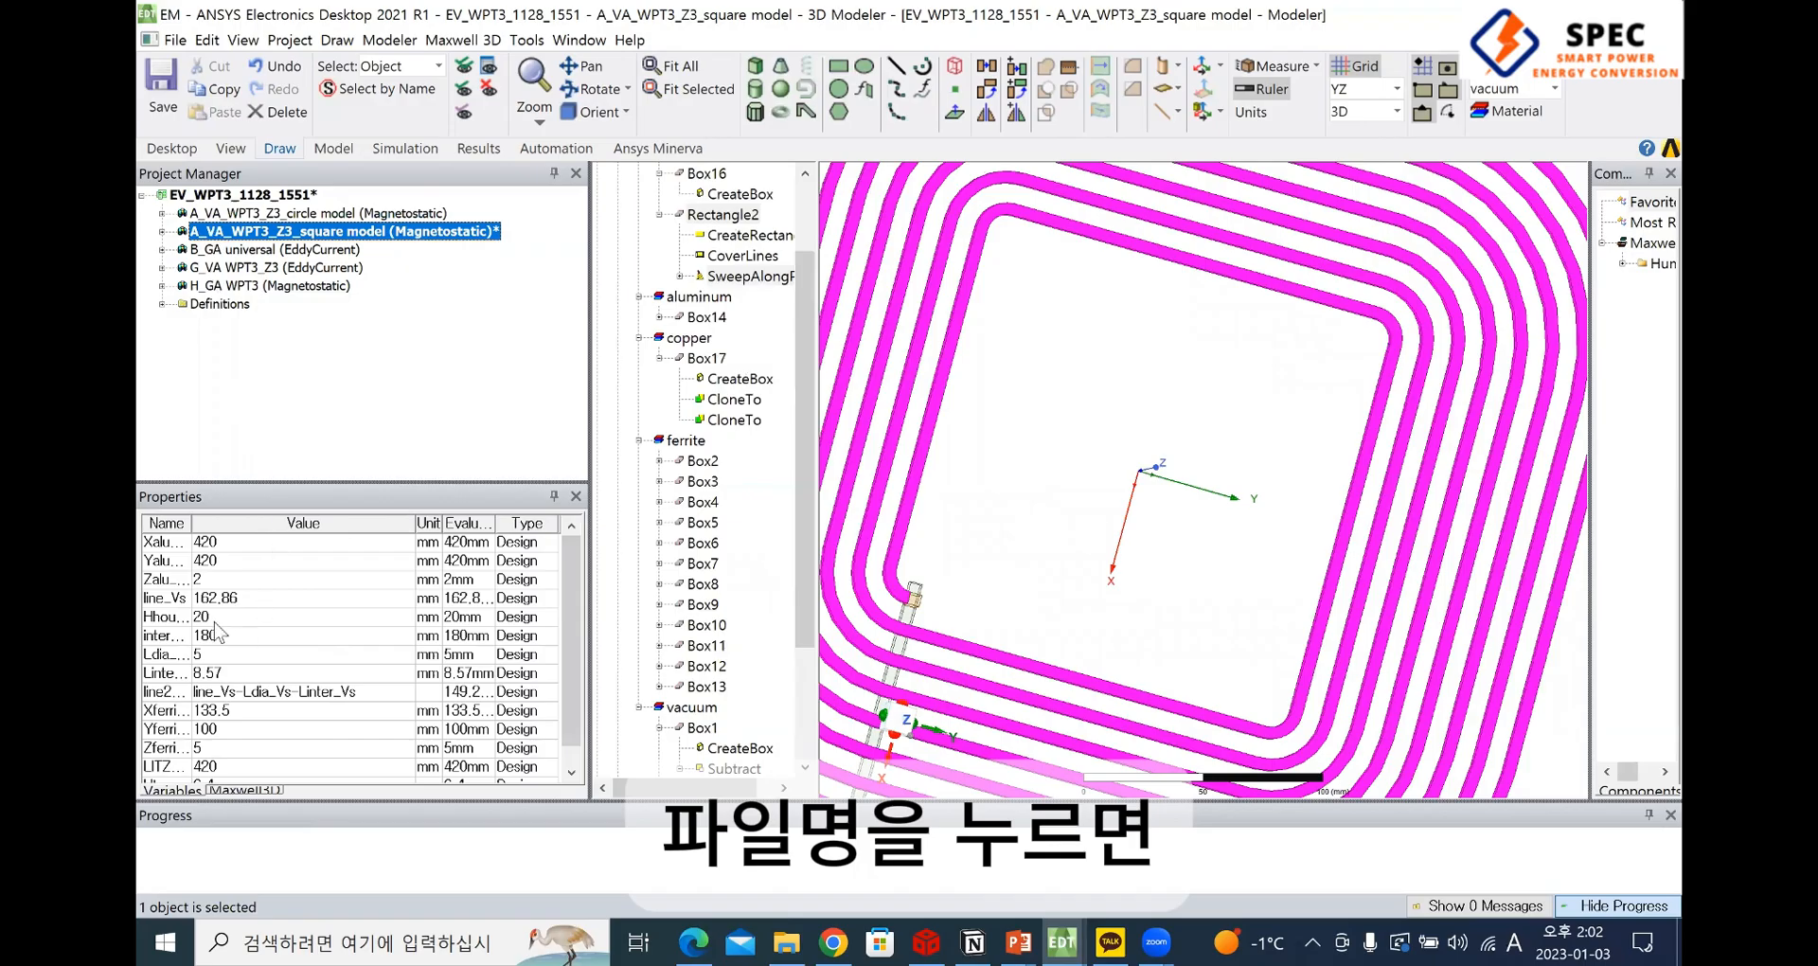
drag(192, 523, 233, 522)
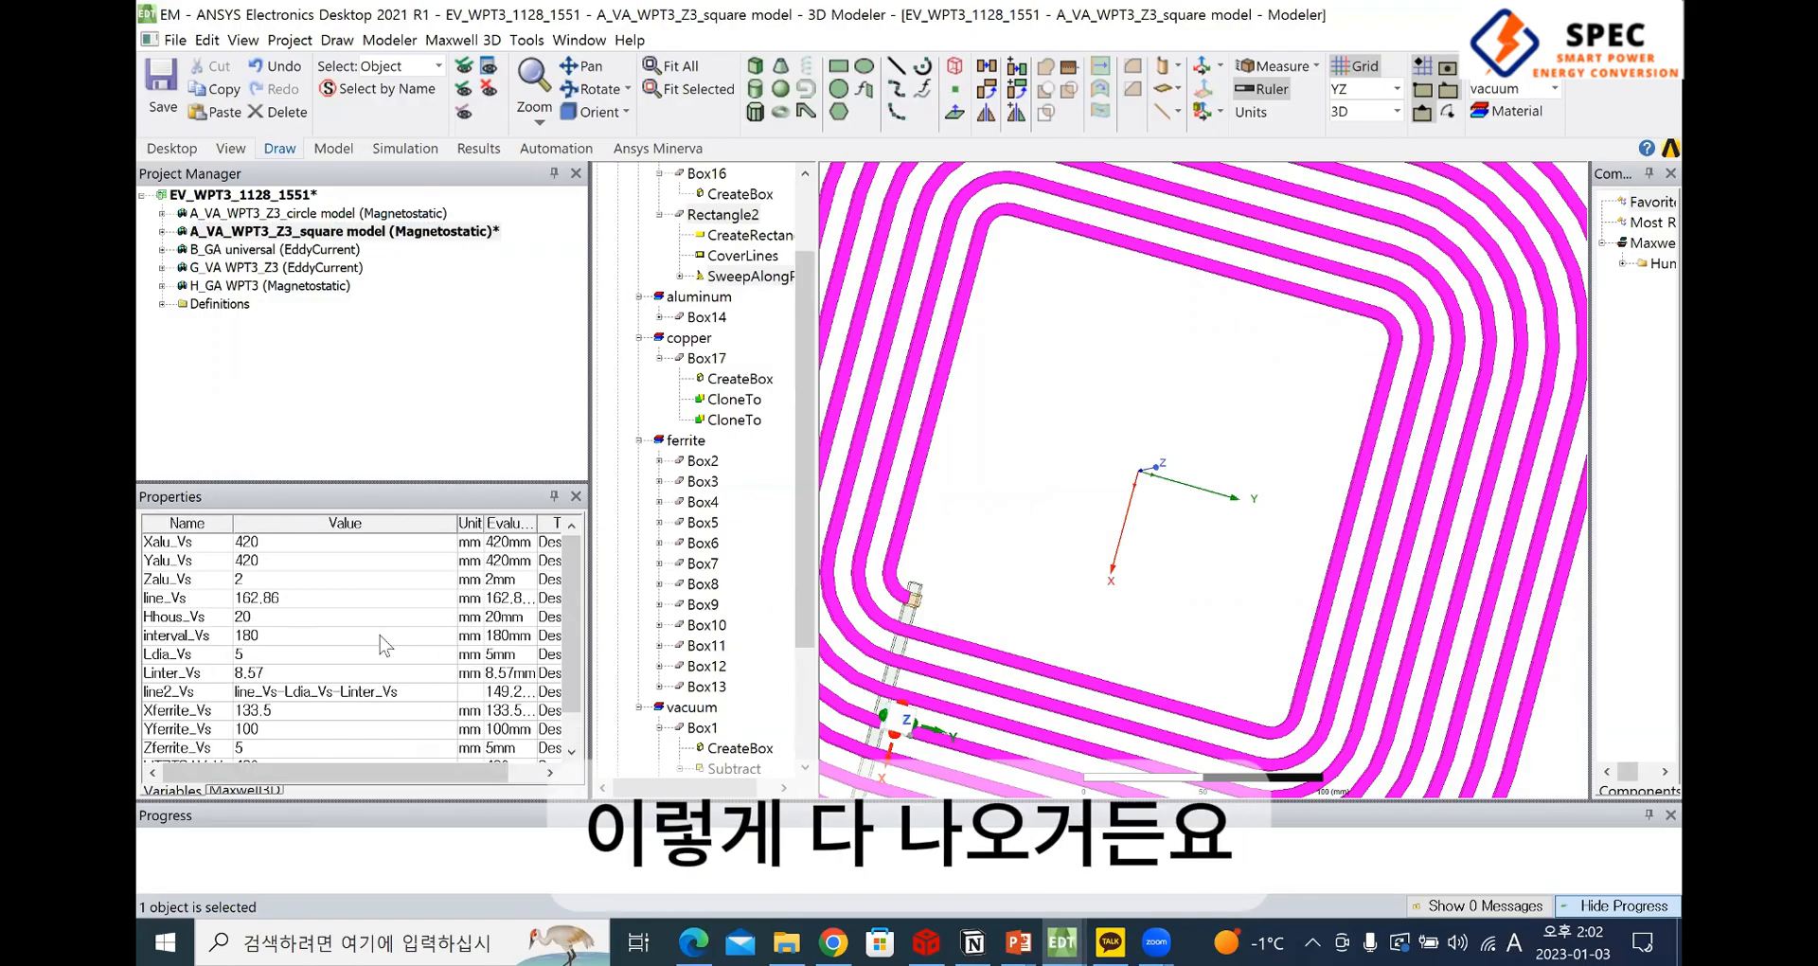
scroll(380, 636, down, 1)
scroll(222, 654, up, 1)
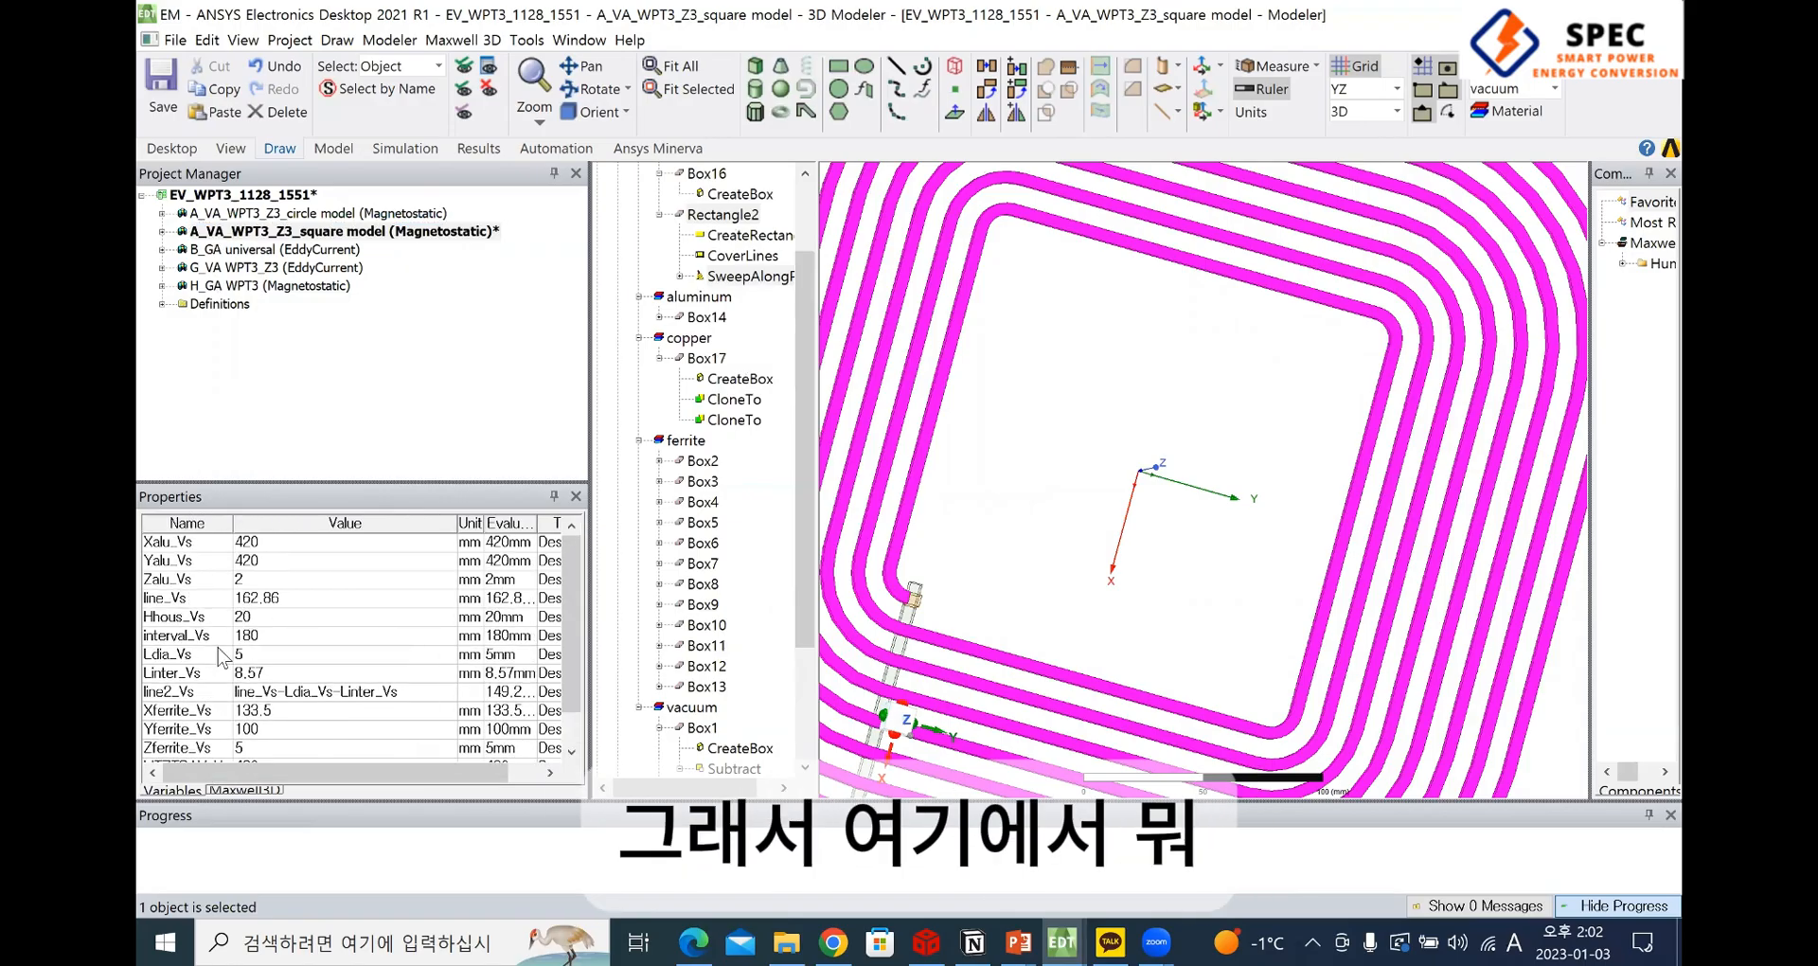
click(284, 542)
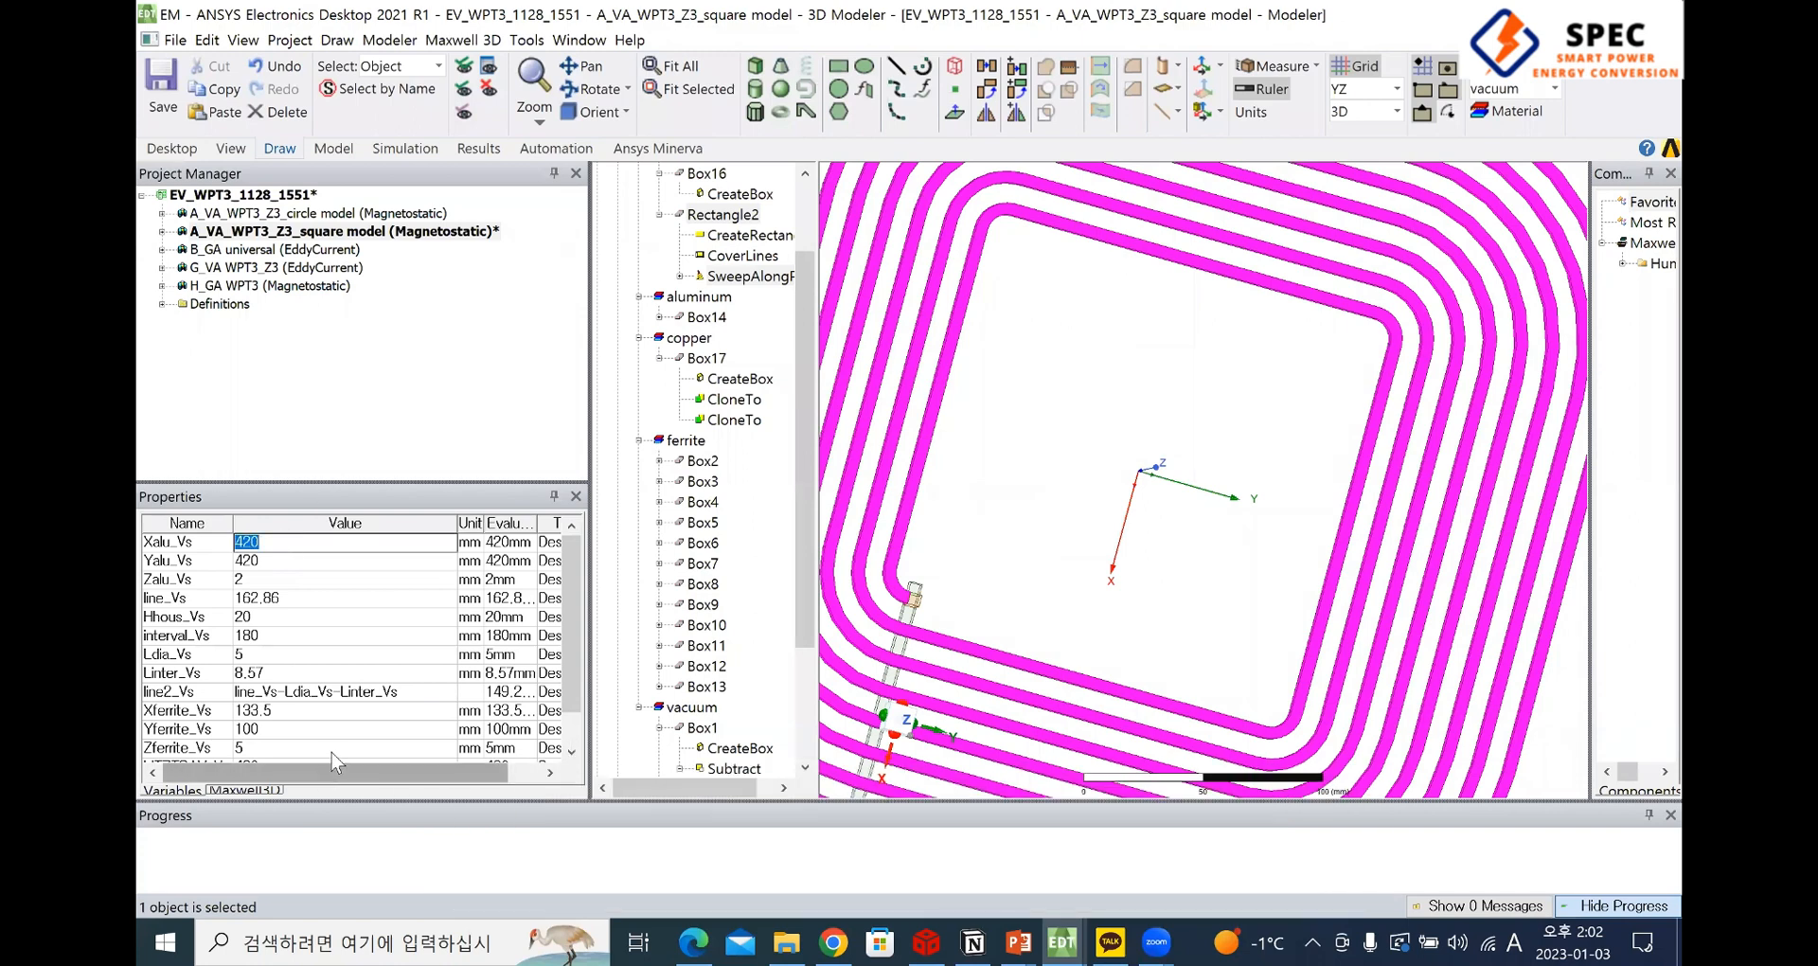
scroll(332, 748, down, 1)
scroll(331, 701, up, 1)
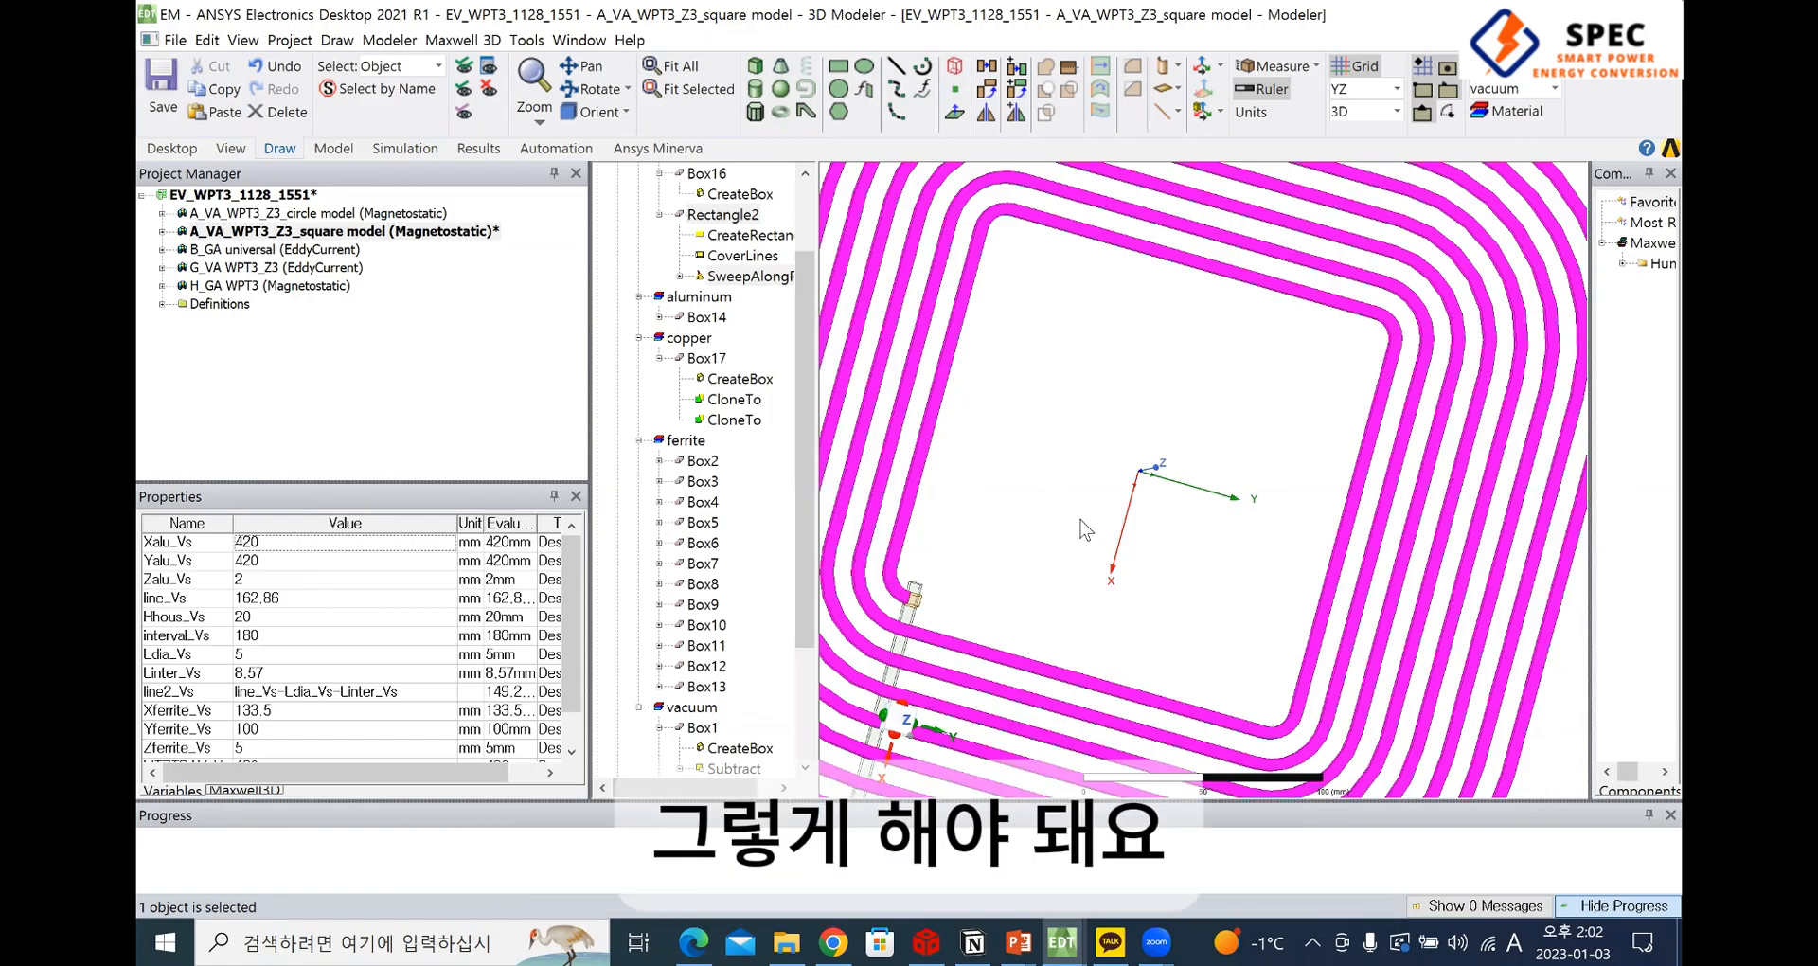
Select the connecting bar Box15 and examine how it runs from the winding's inner end to the outside
scroll(994, 577, down, 3)
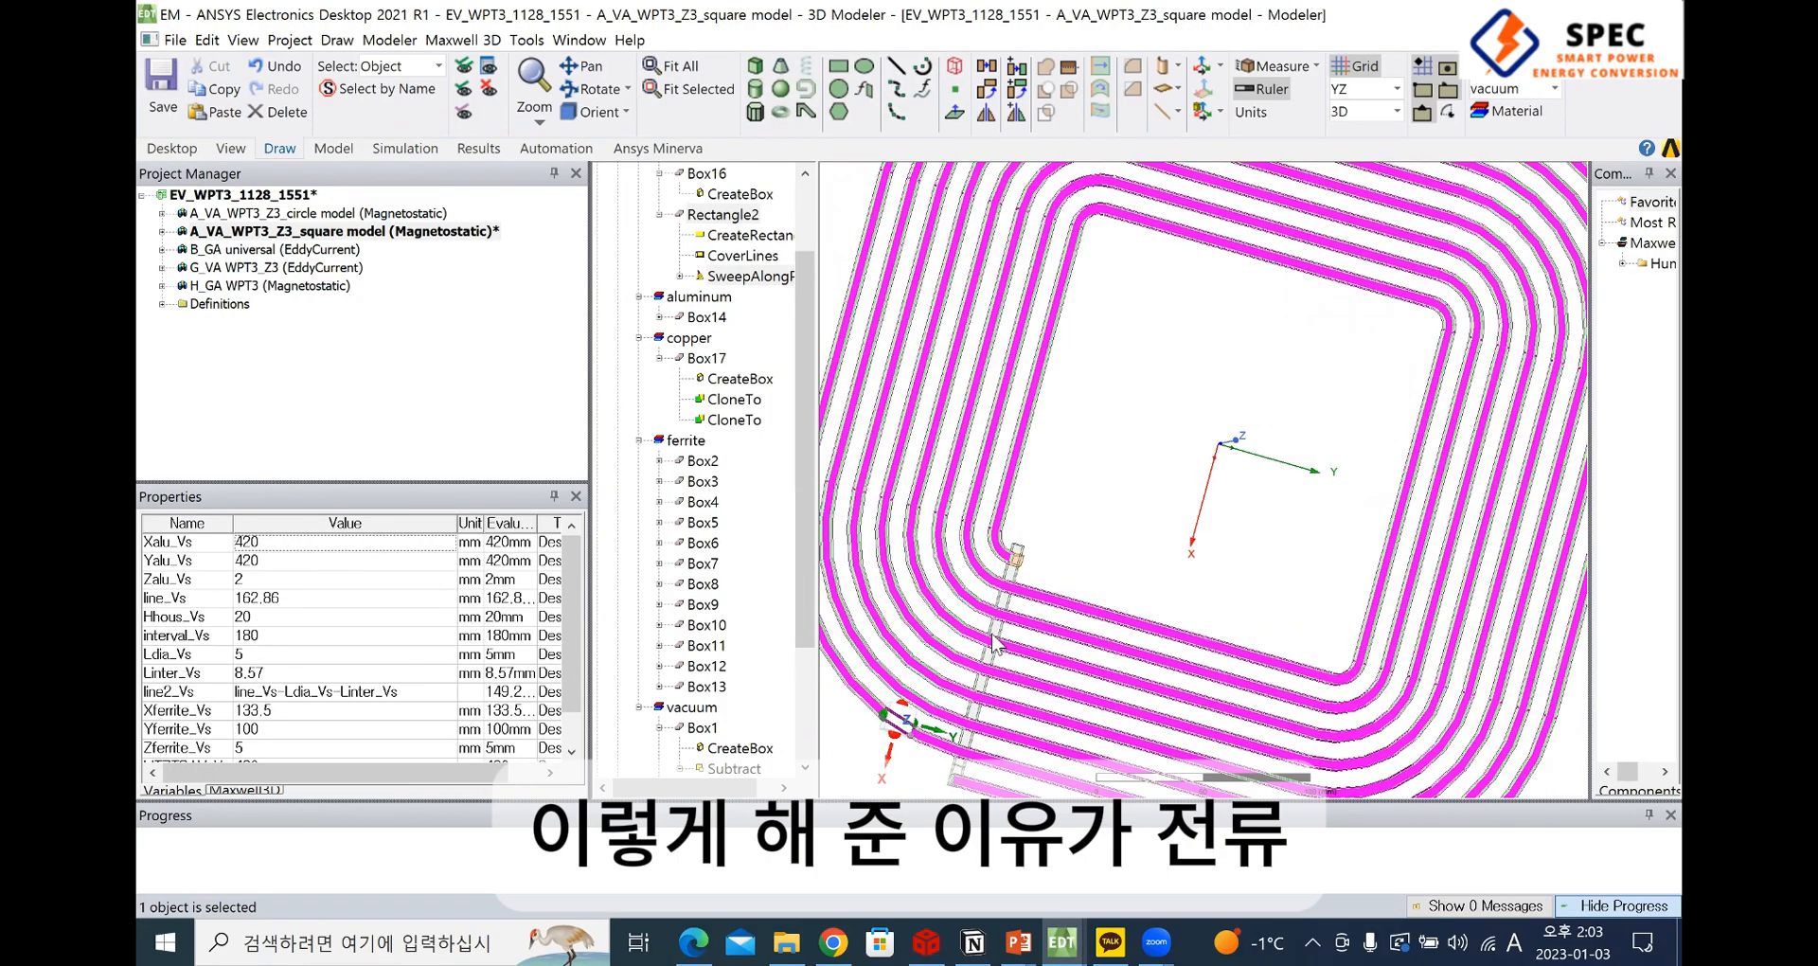
click(1016, 589)
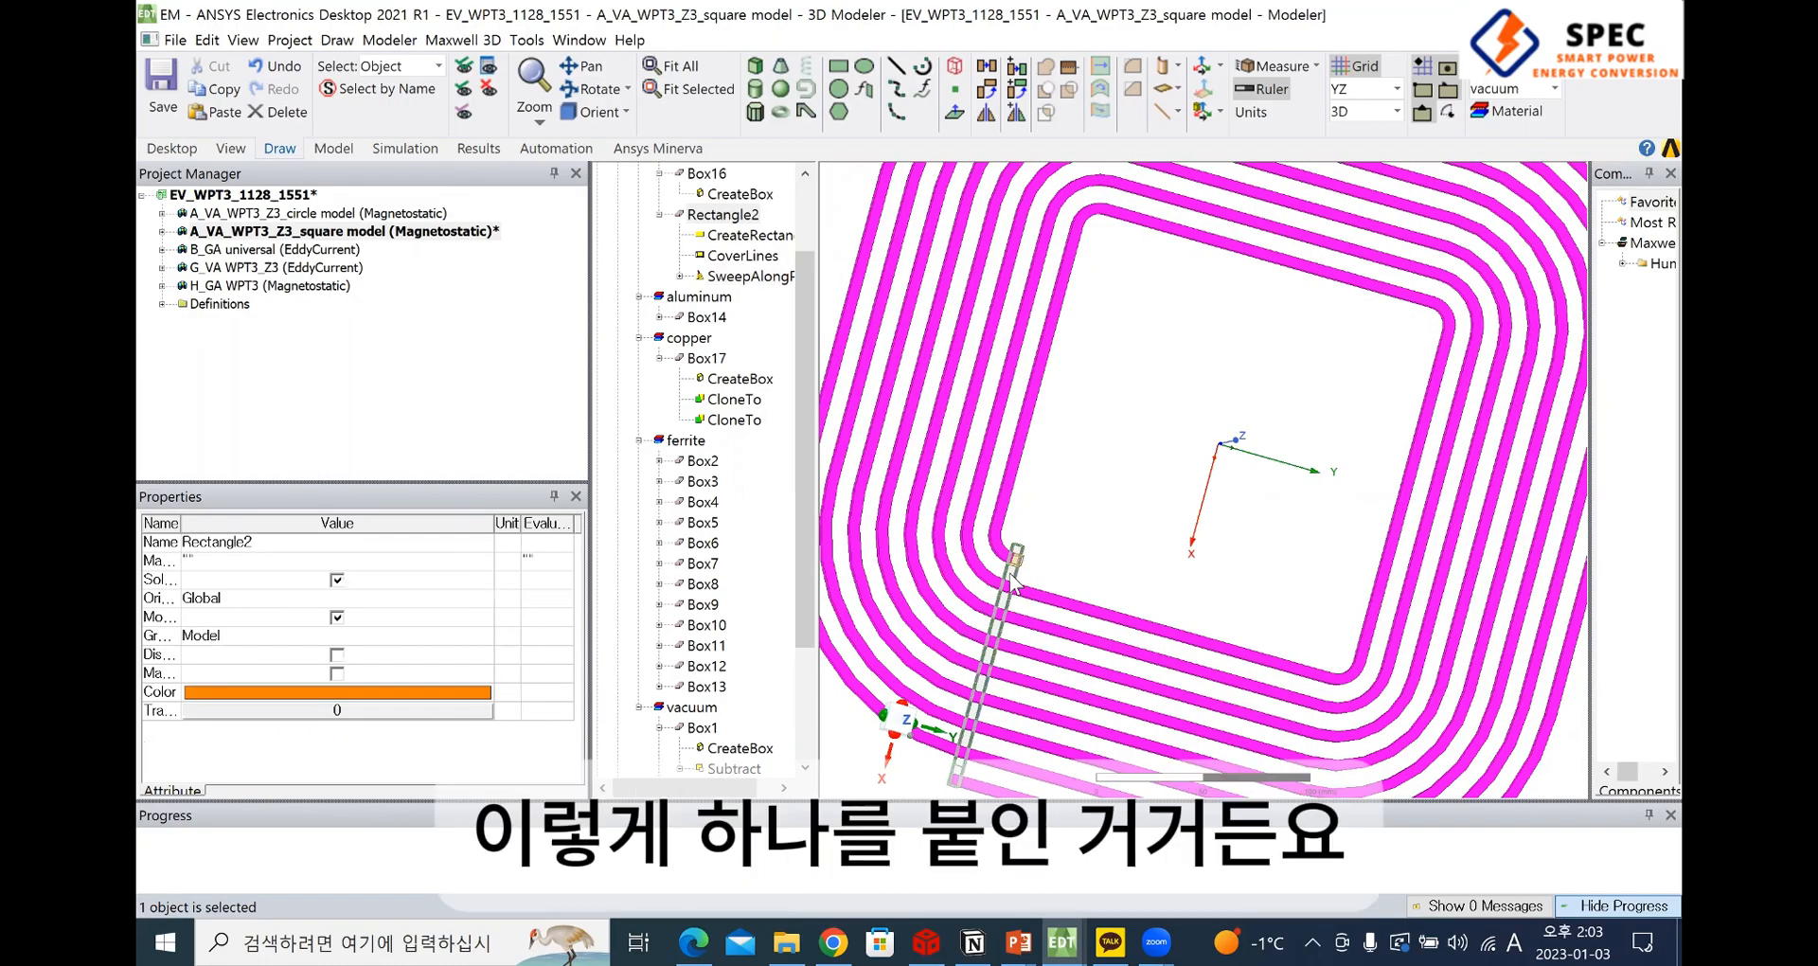
click(999, 674)
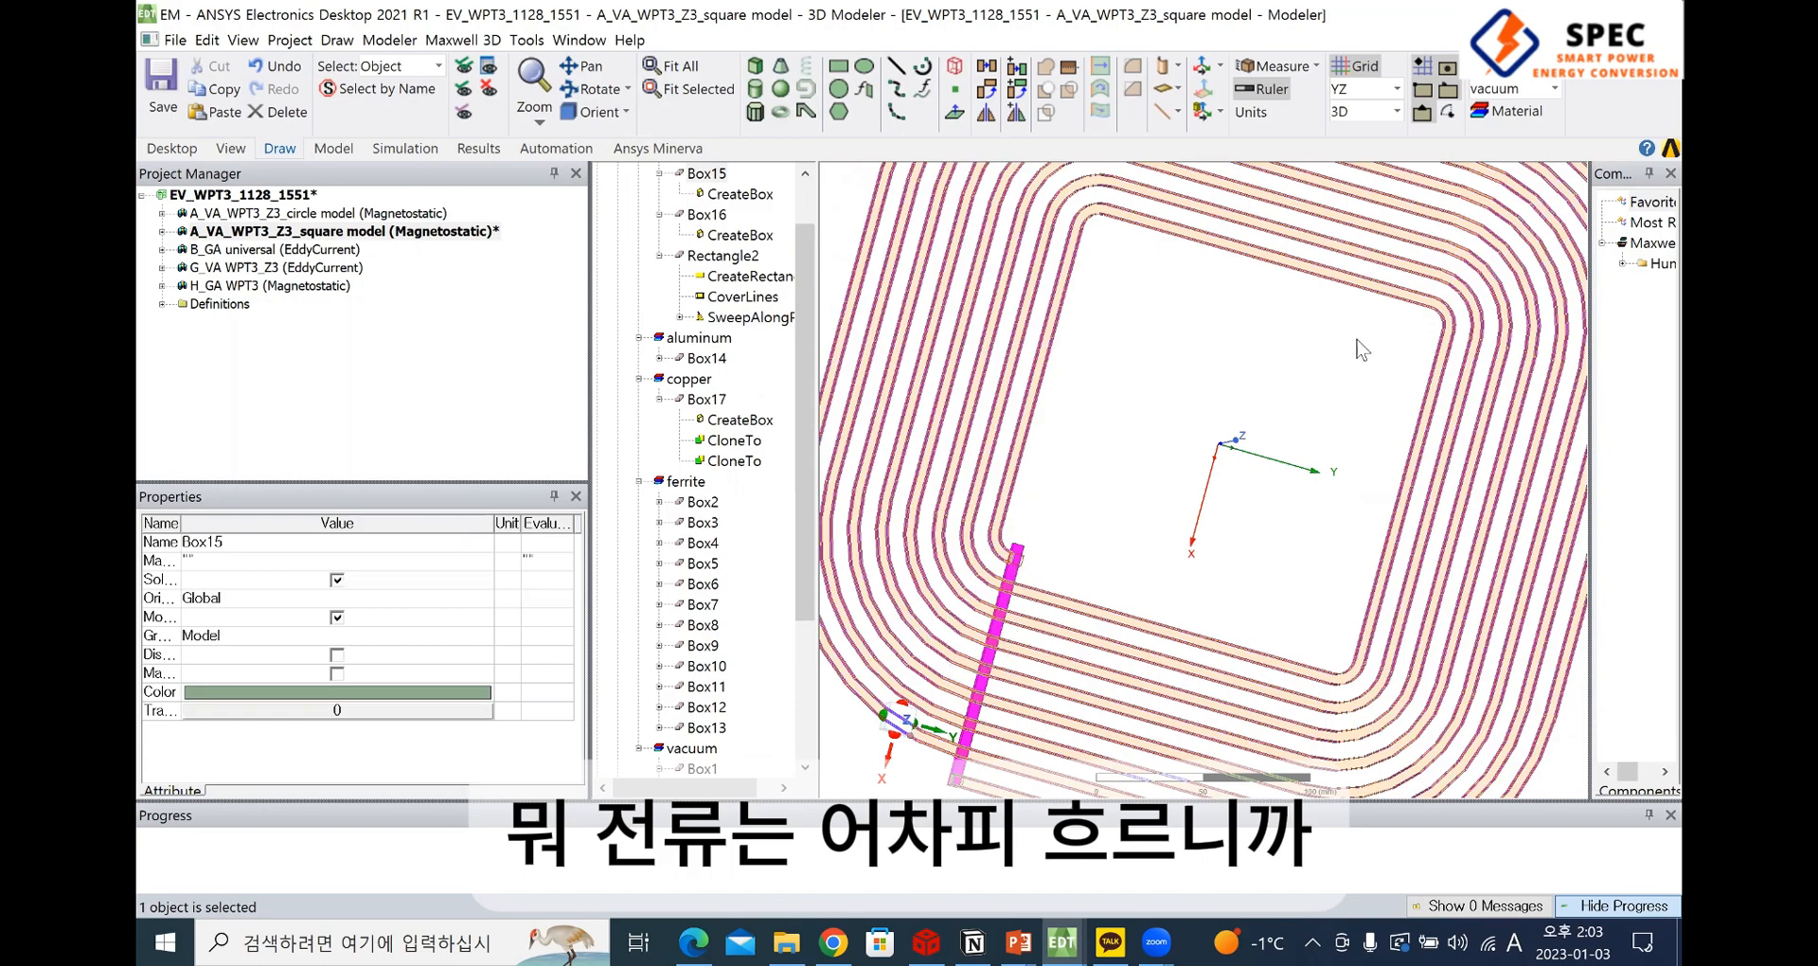
Examine how the connecting bar Box15 meets the winding's inner end and crosses the turns out to the outer edge
scroll(1025, 566, up, 4)
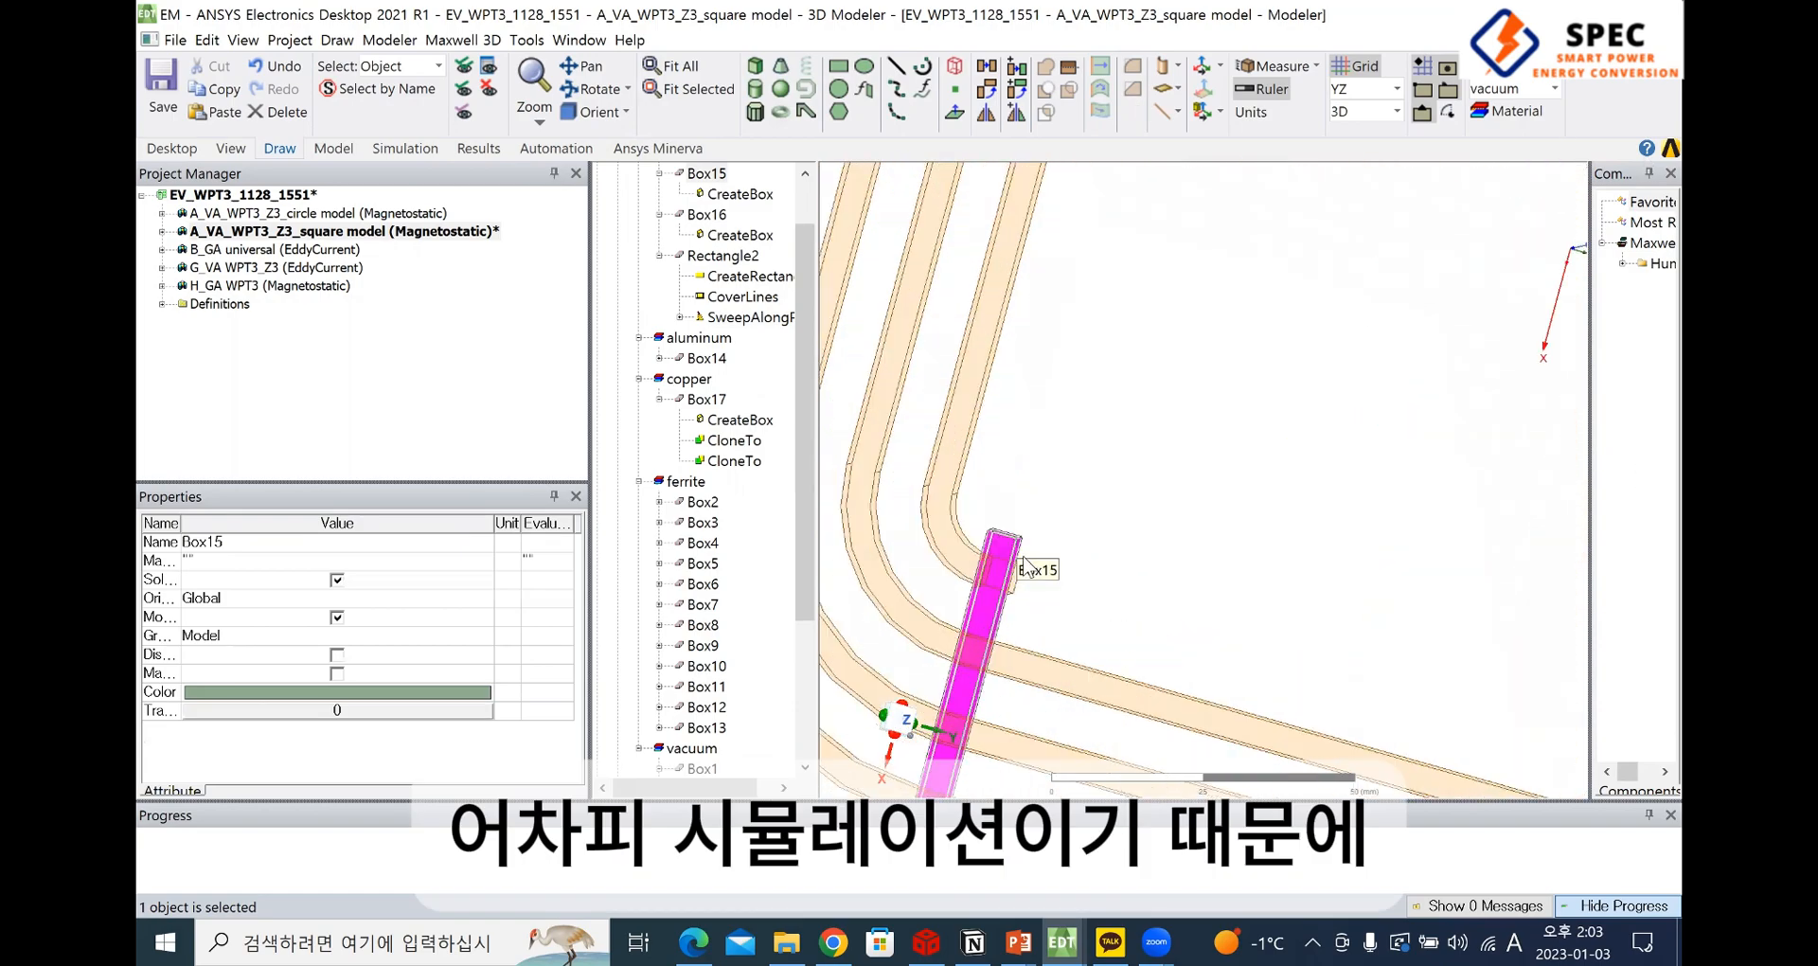
scroll(1026, 566, down, 2)
scroll(1056, 526, down, 2)
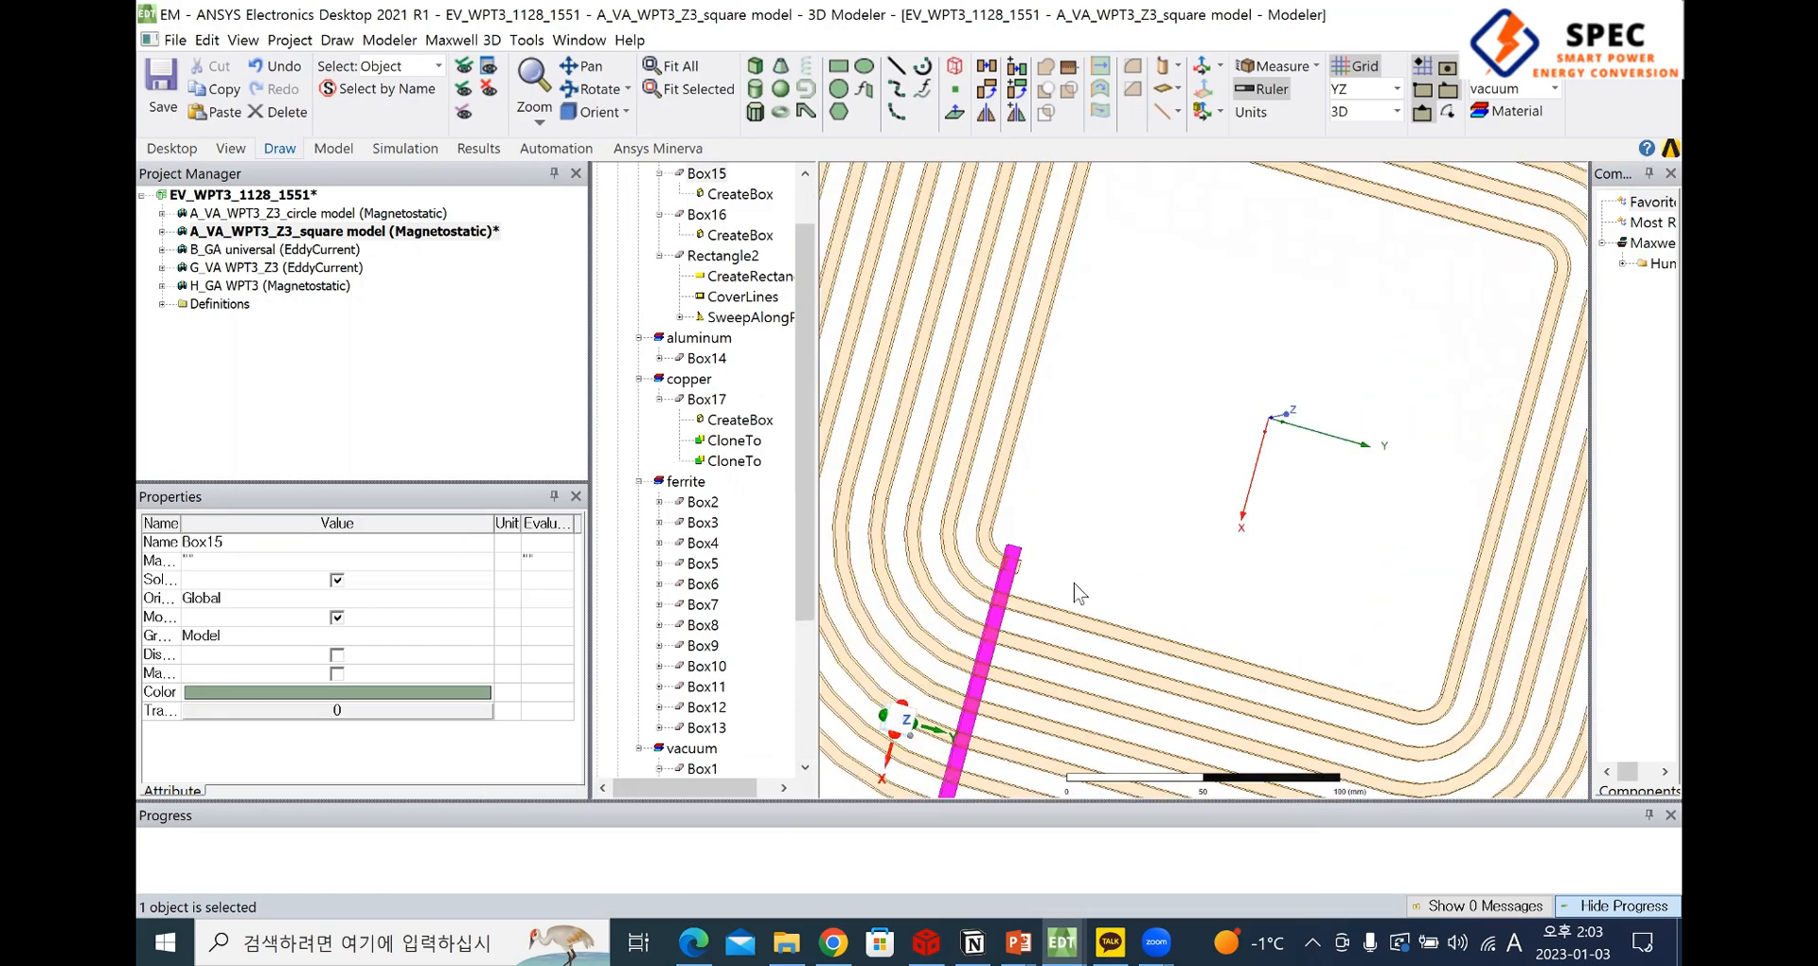
scroll(1046, 537, down, 2)
scroll(1041, 544, up, 2)
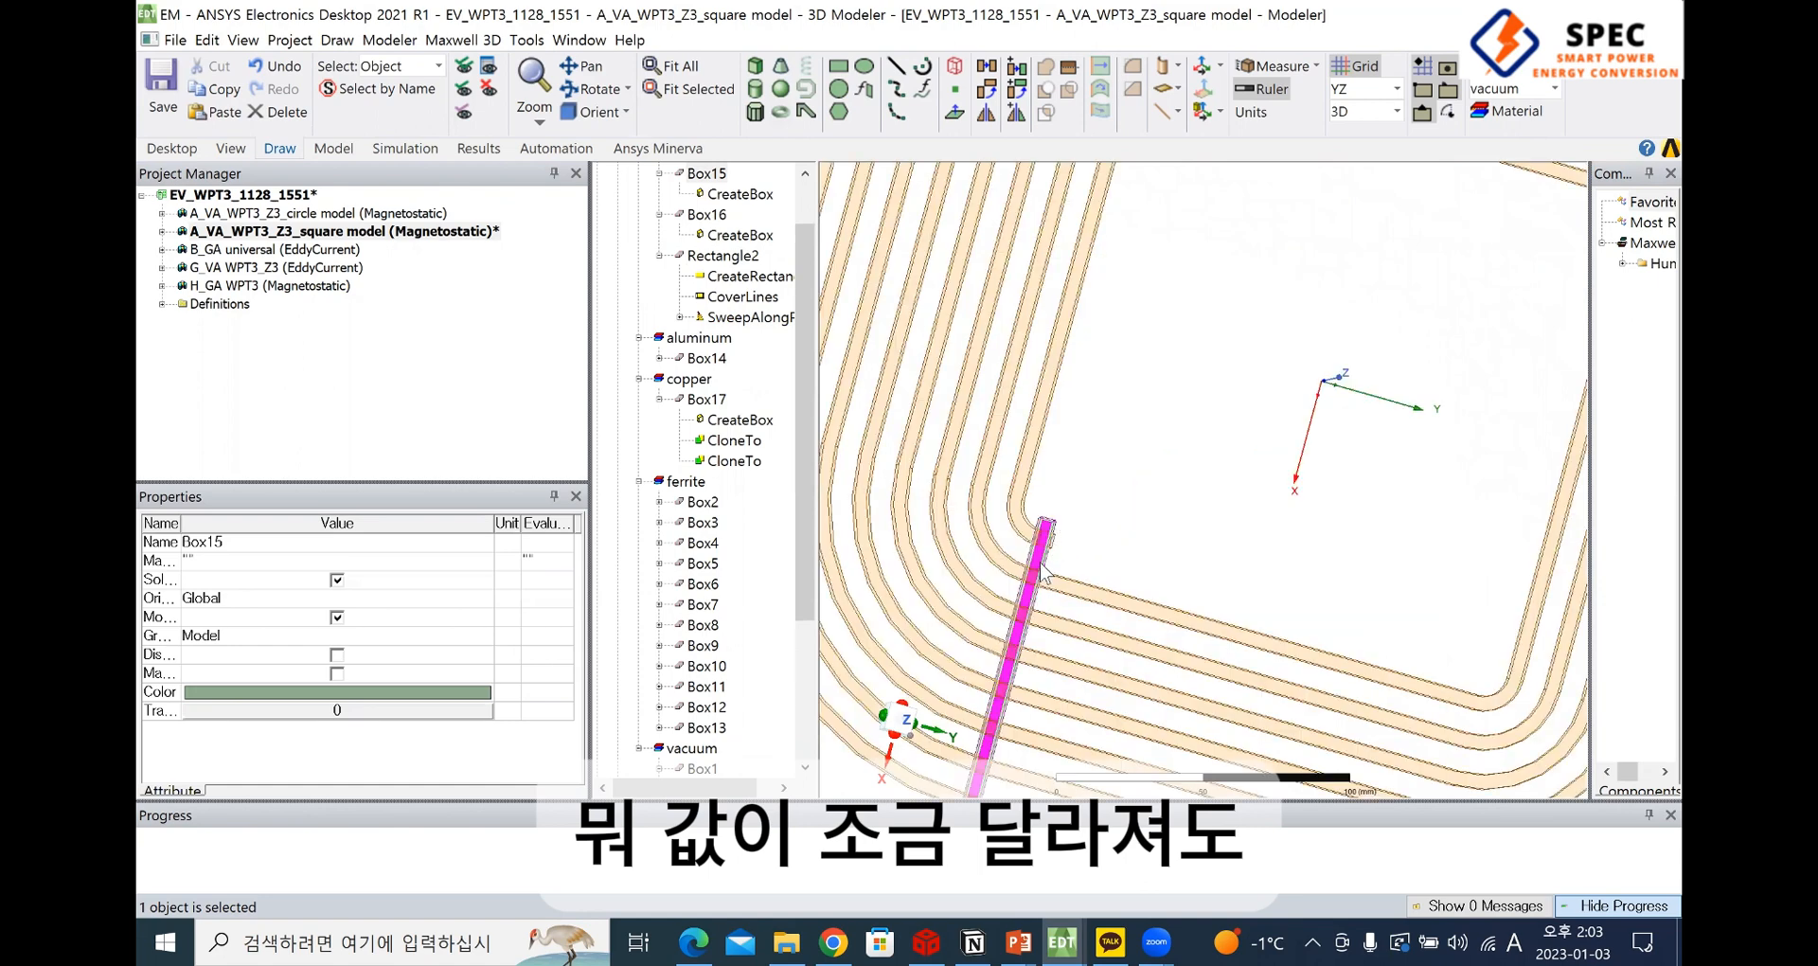
scroll(1074, 558, up, 2)
scroll(1131, 563, down, 4)
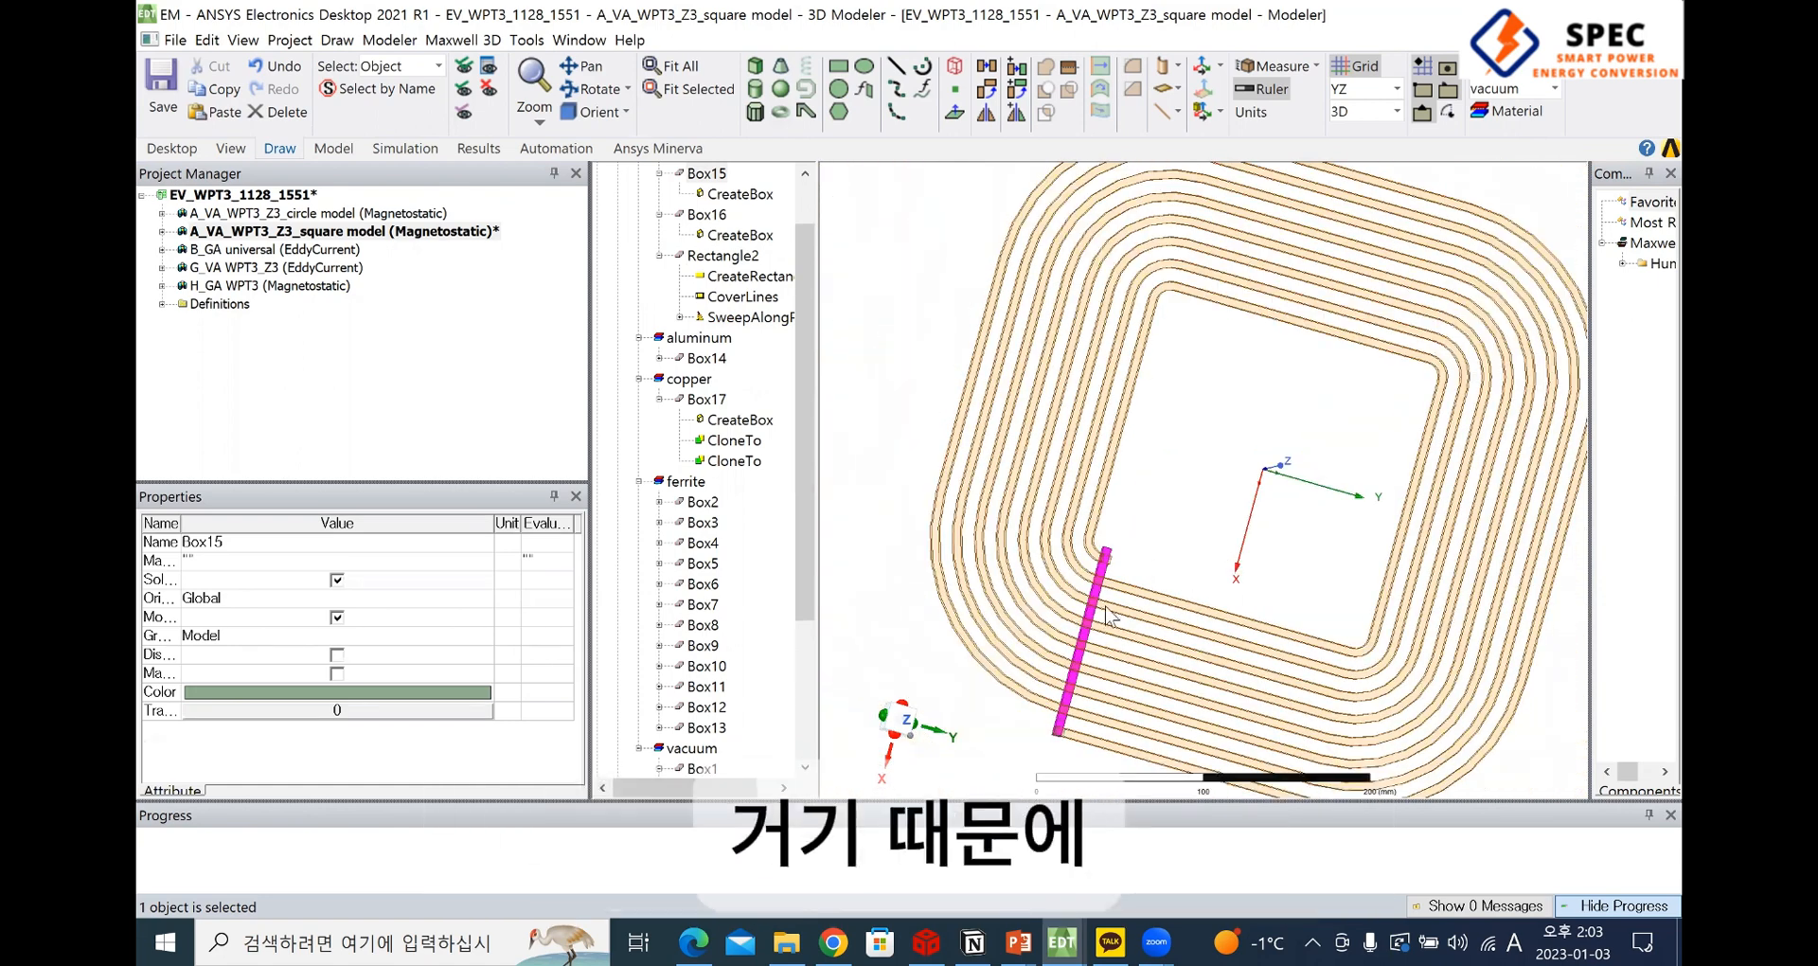
scroll(1112, 615, up, 2)
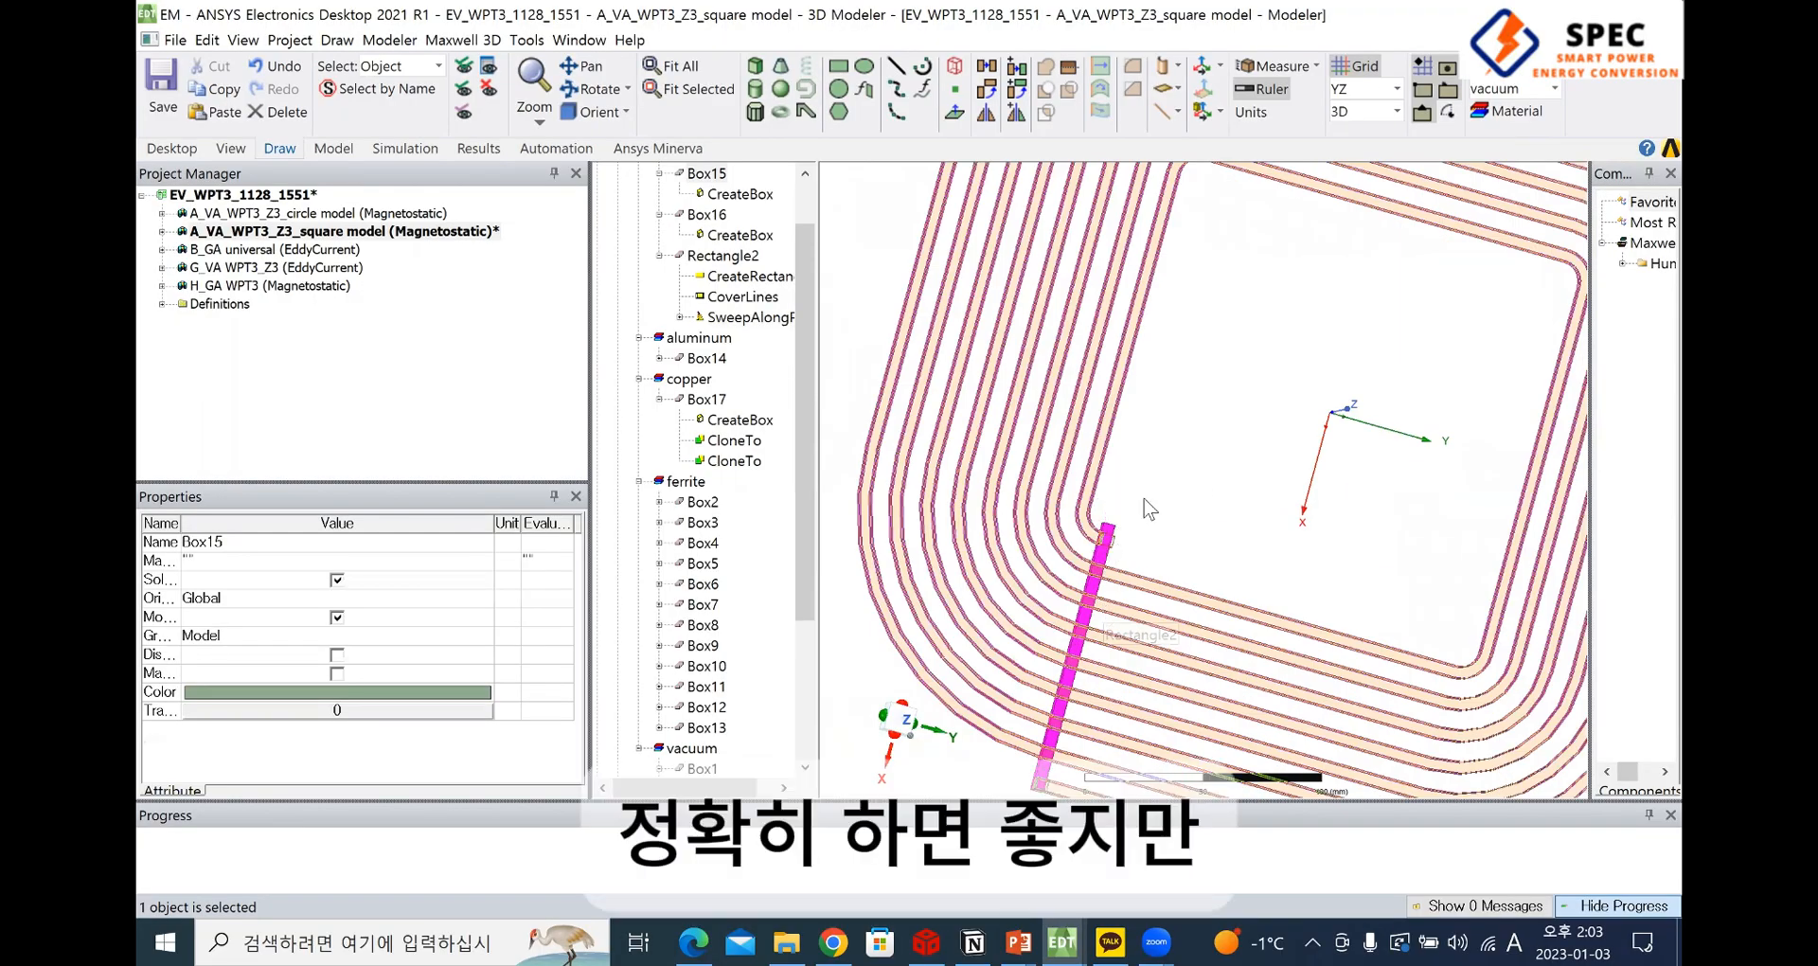
scroll(1144, 502, up, 2)
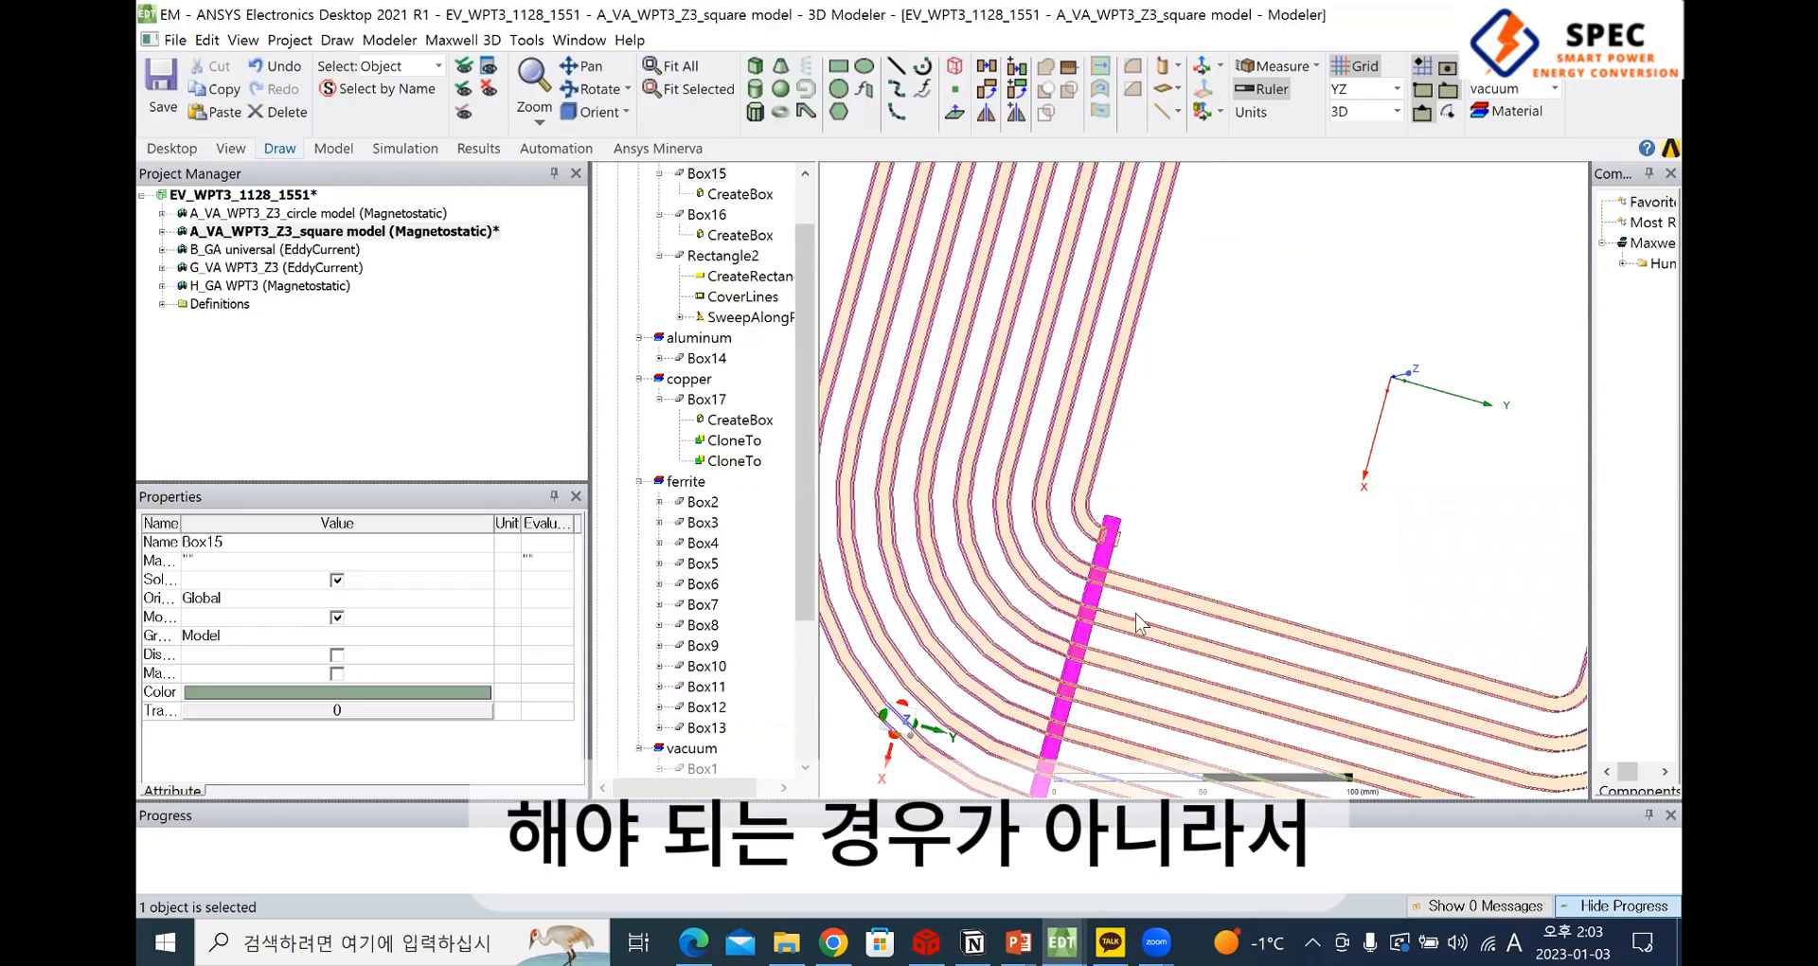
scroll(1265, 548, down, 1)
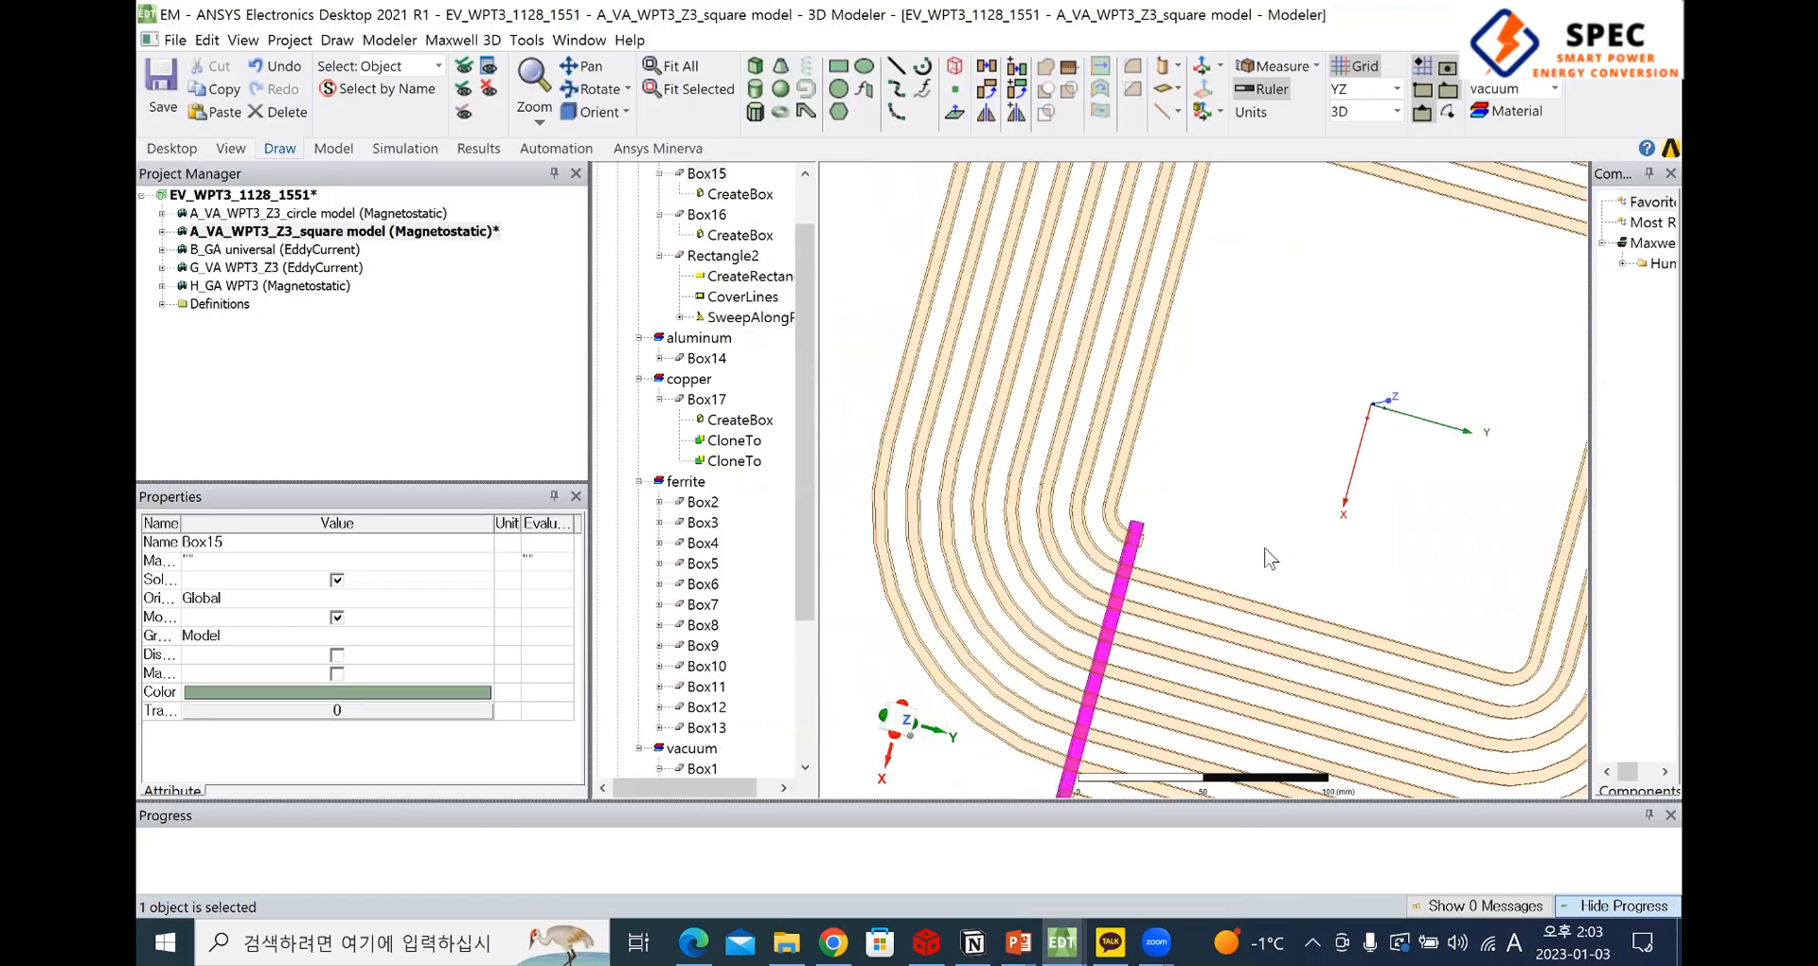
scroll(1267, 557, down, 2)
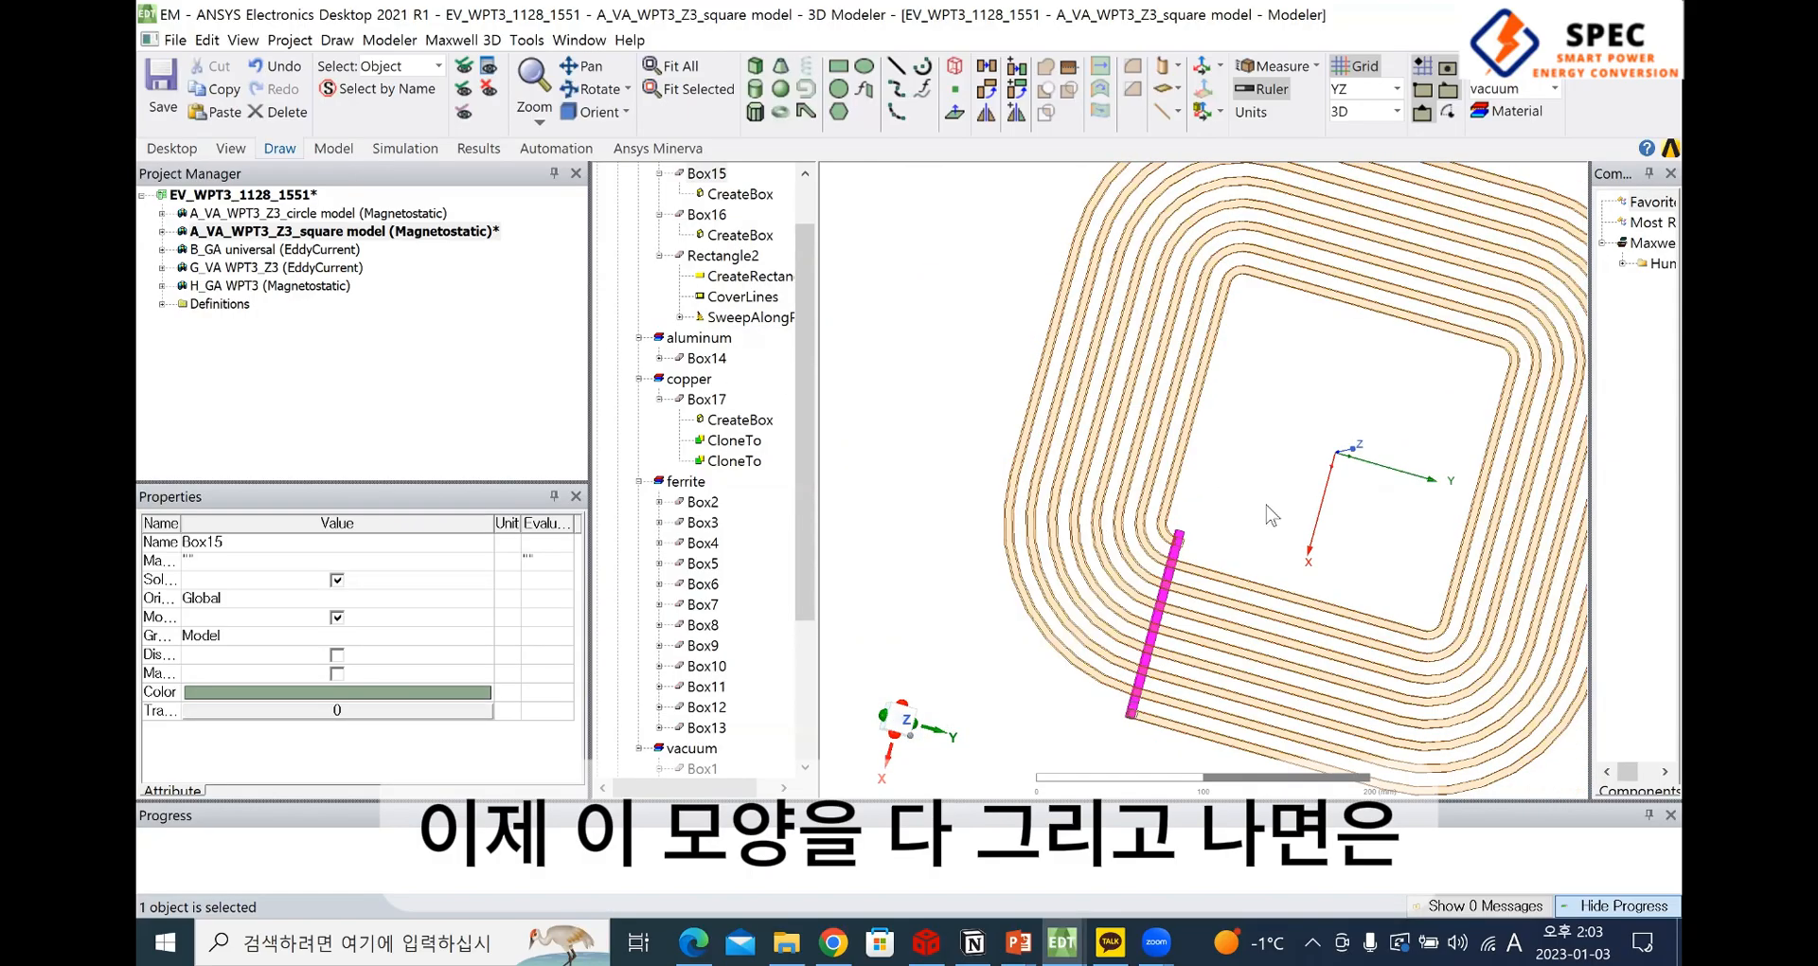
Switch to the EV_WPT3_221219 project, open its 1) CR WPT design and view the receiver placed above the transmitter coil
mouse_move(1084, 937)
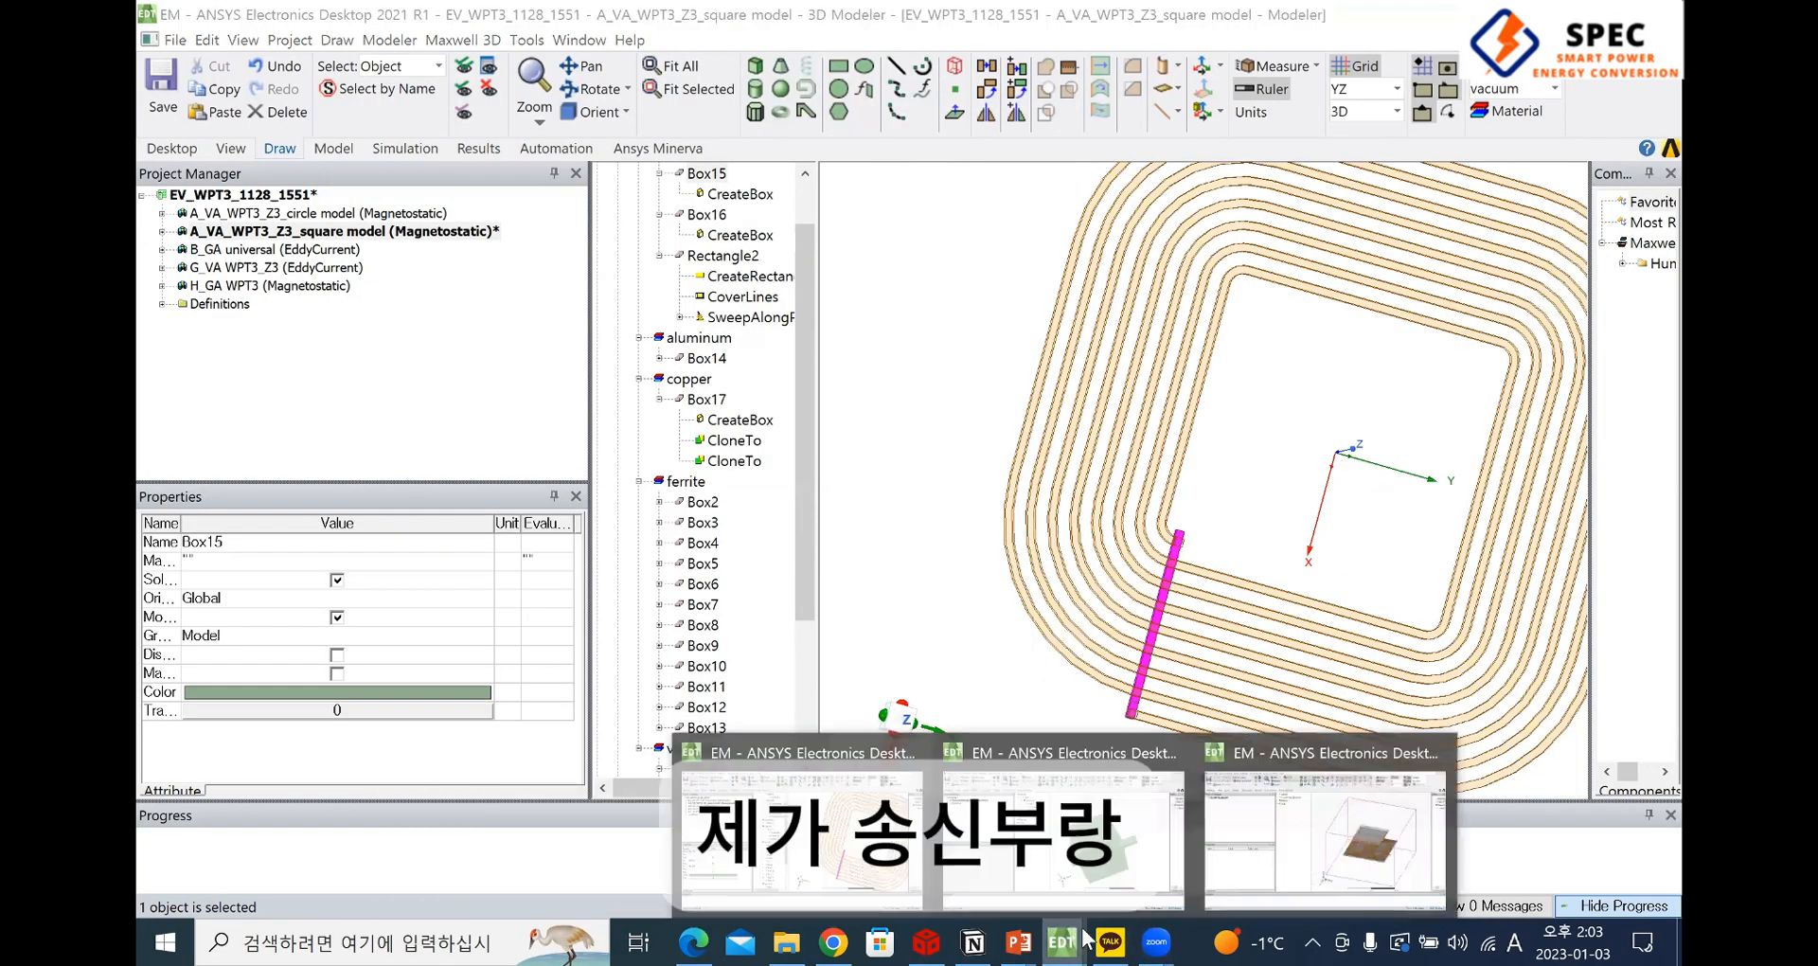
click(1348, 847)
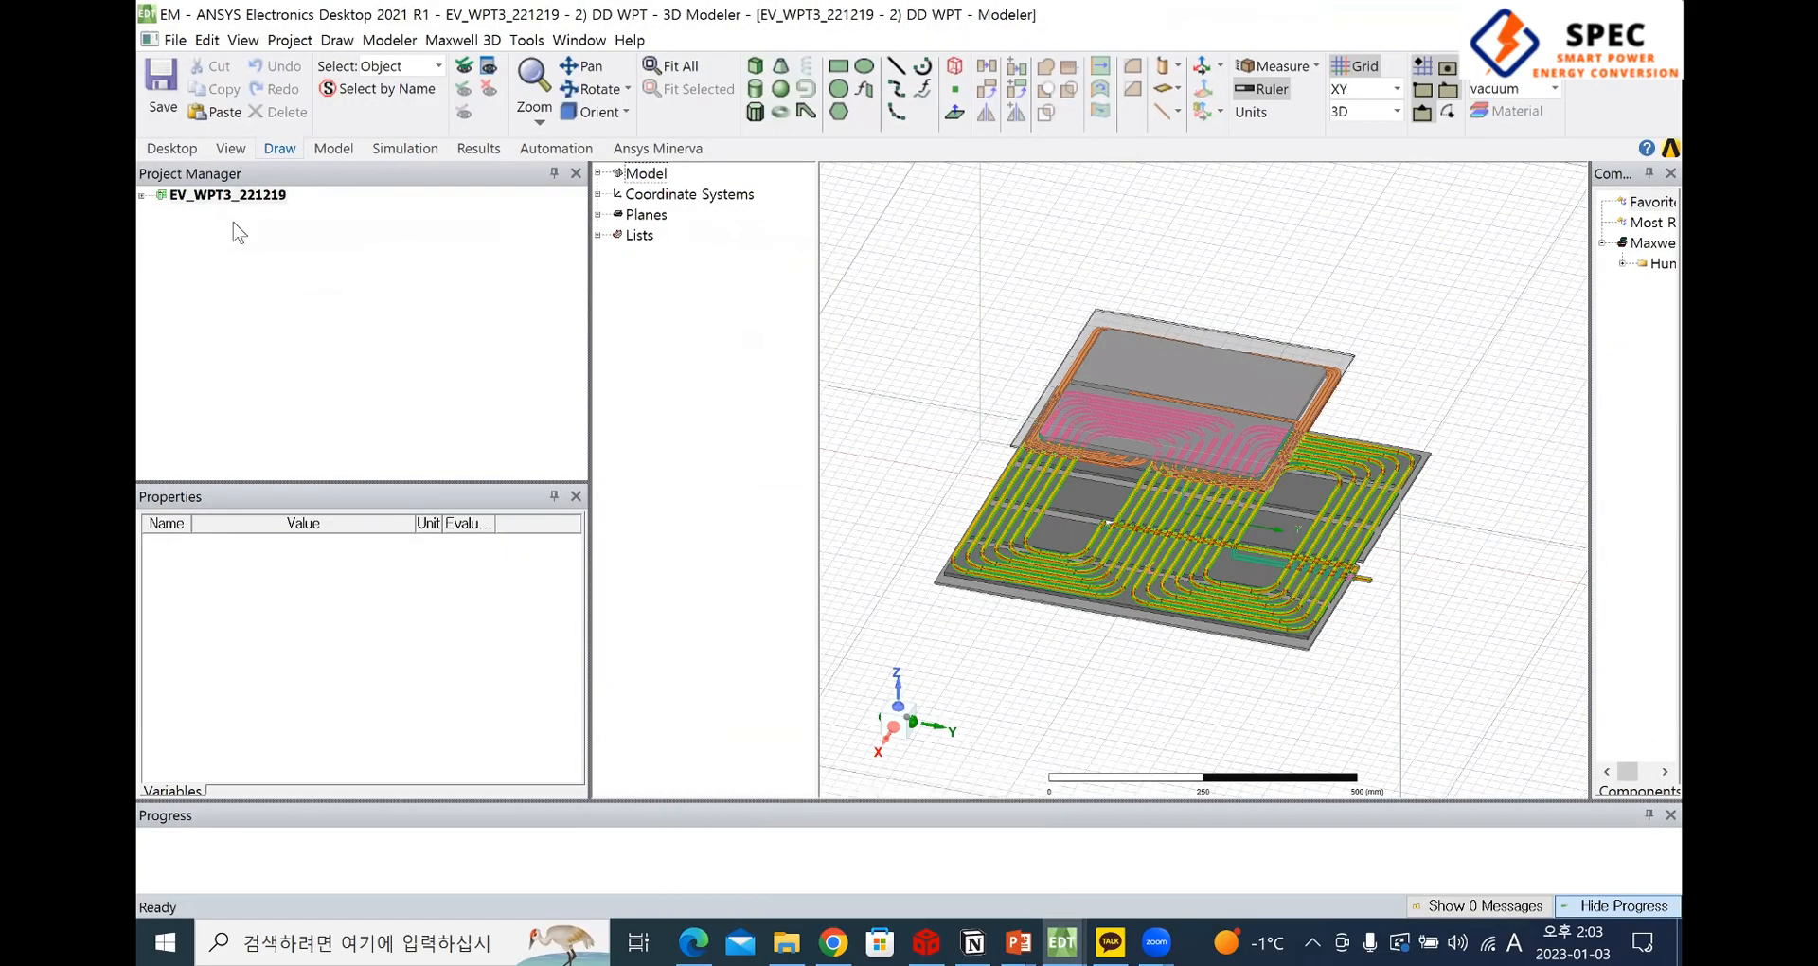
double_click(254, 212)
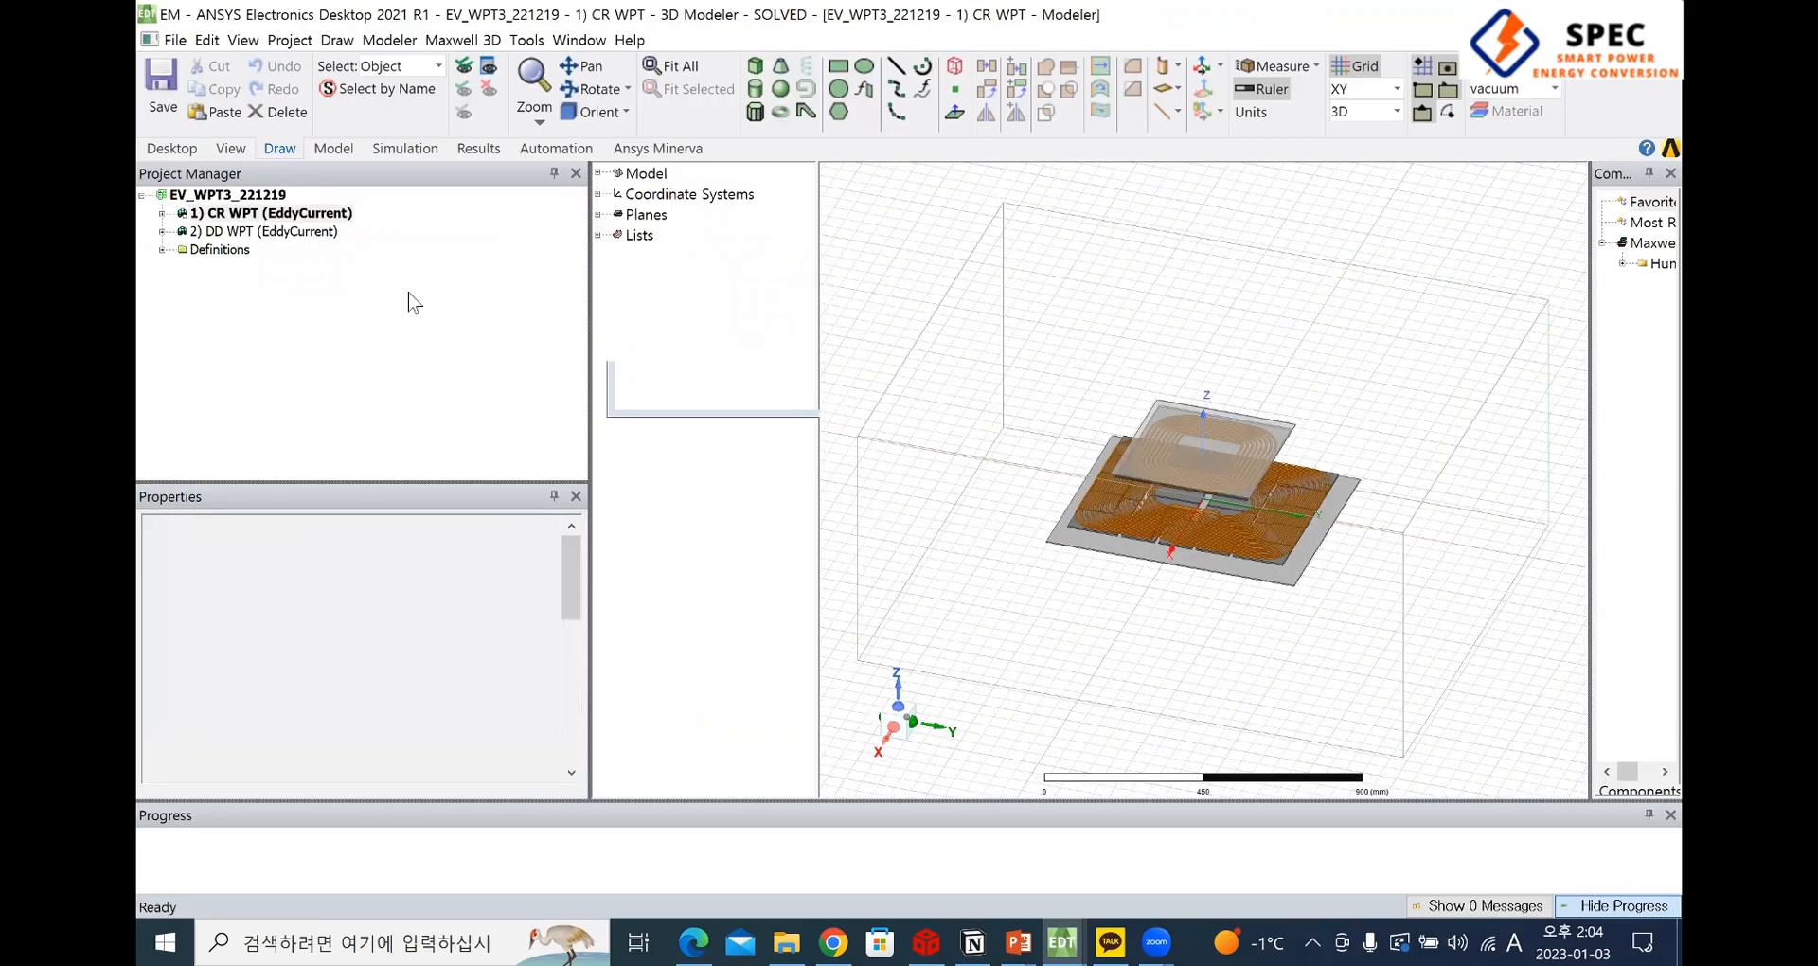
scroll(1268, 536, up, 5)
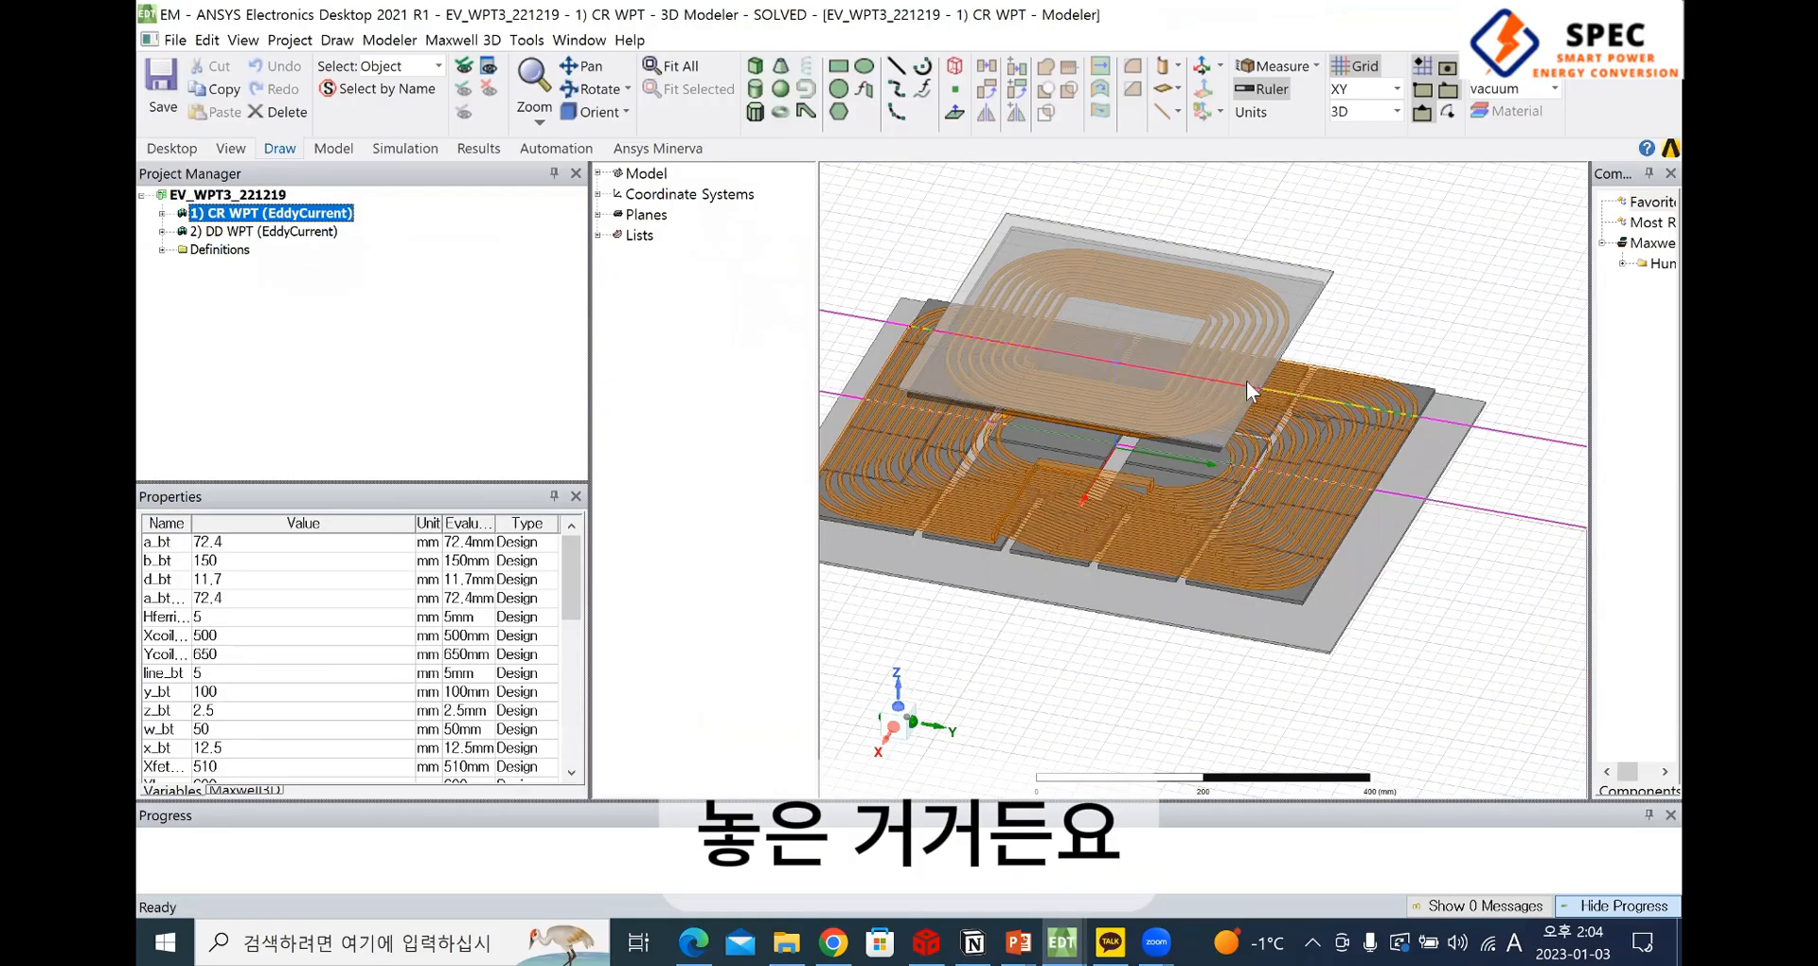
shift+drag(1299, 524, 1388, 582)
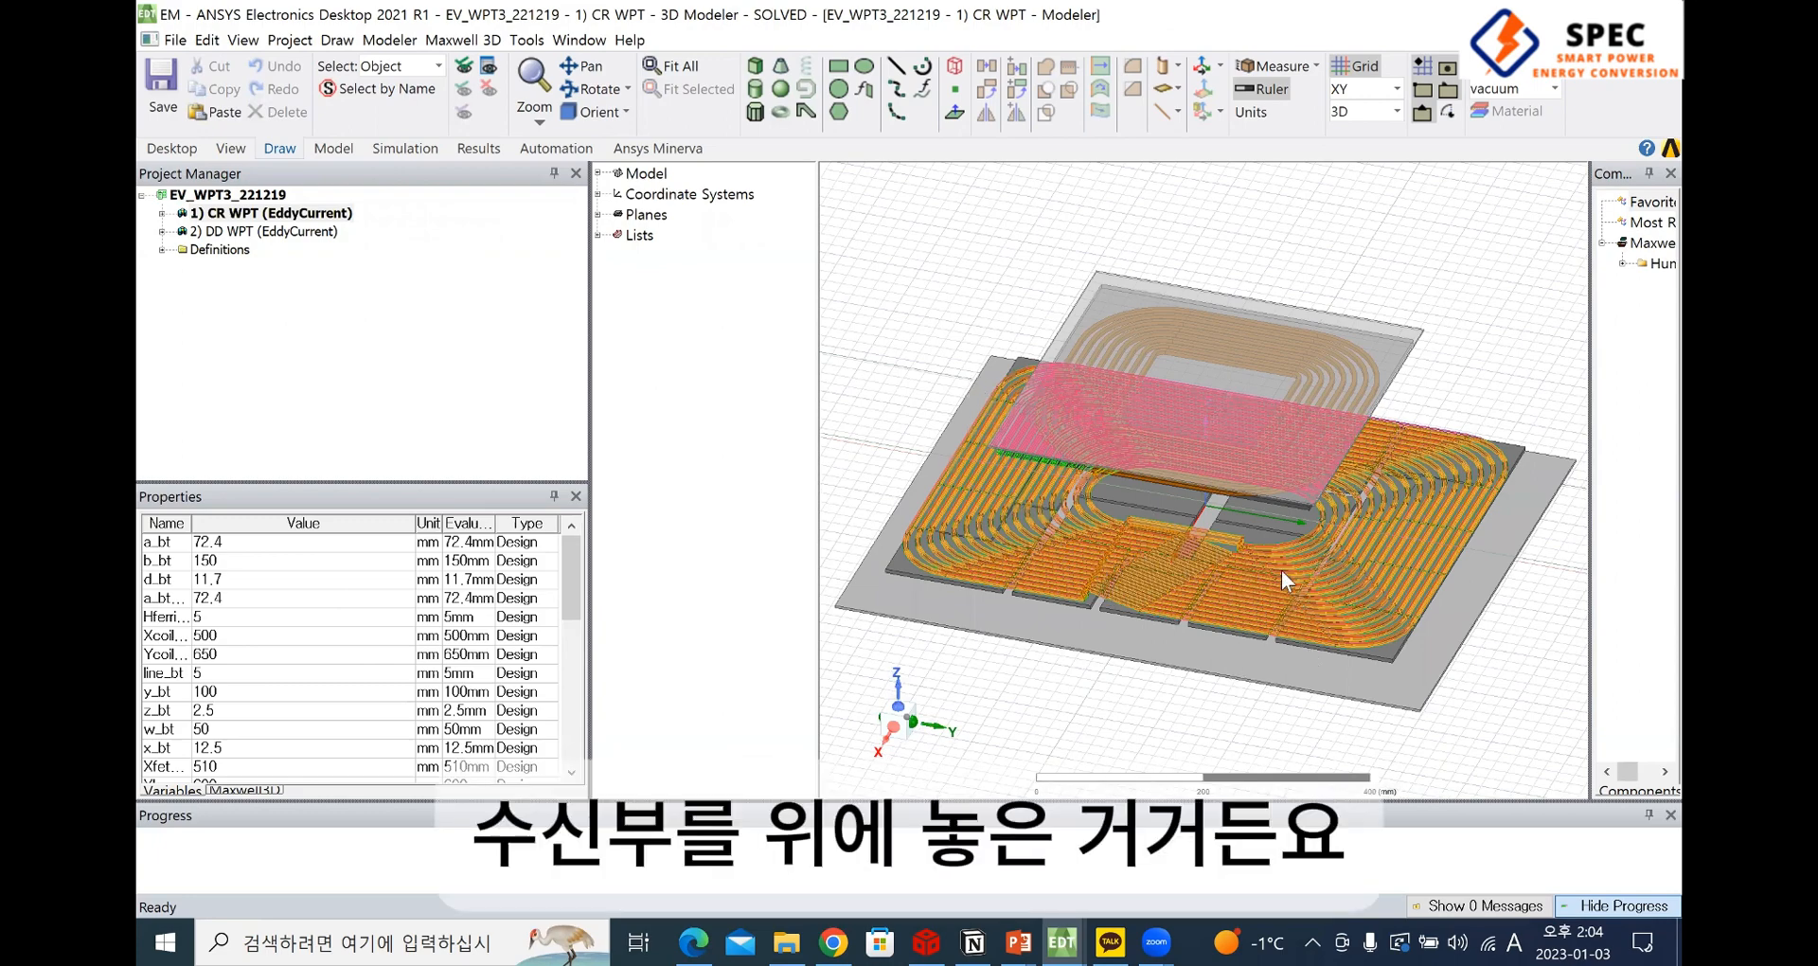
scroll(1281, 570, up, 2)
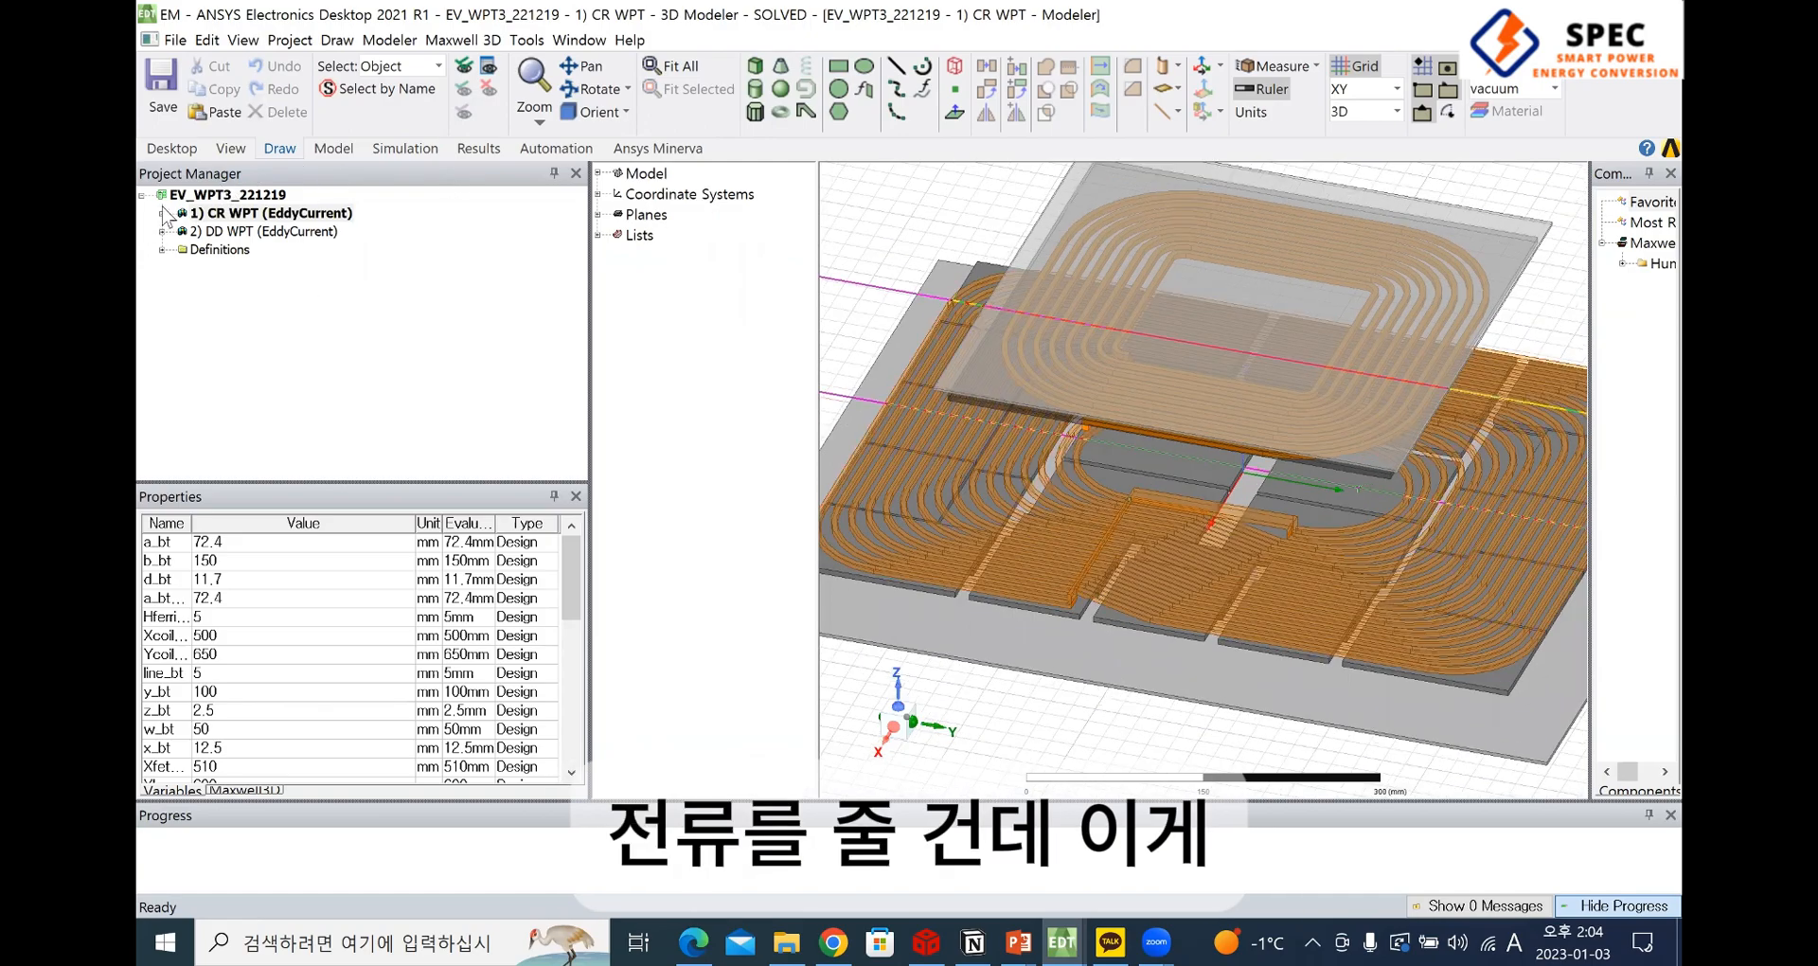
Expand the 1) CR WPT design and review its Boundaries, Excitations and Analysis entries, including Setup1
double_click(346, 216)
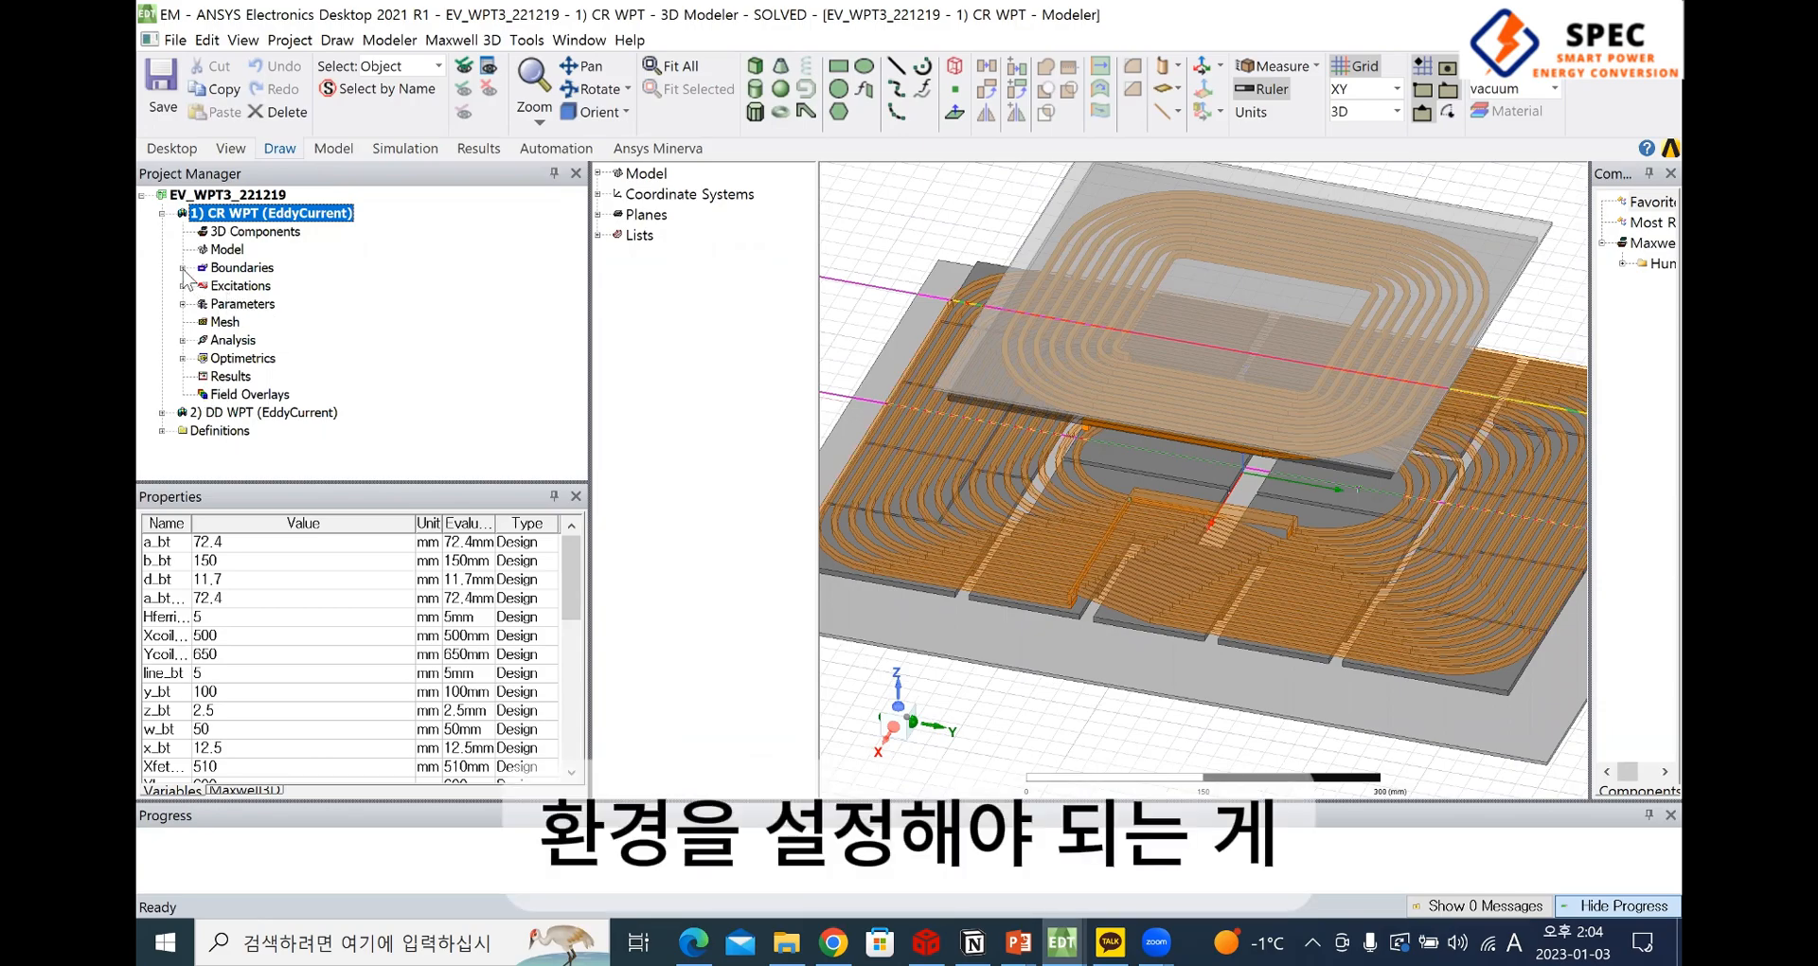
click(243, 269)
click(243, 287)
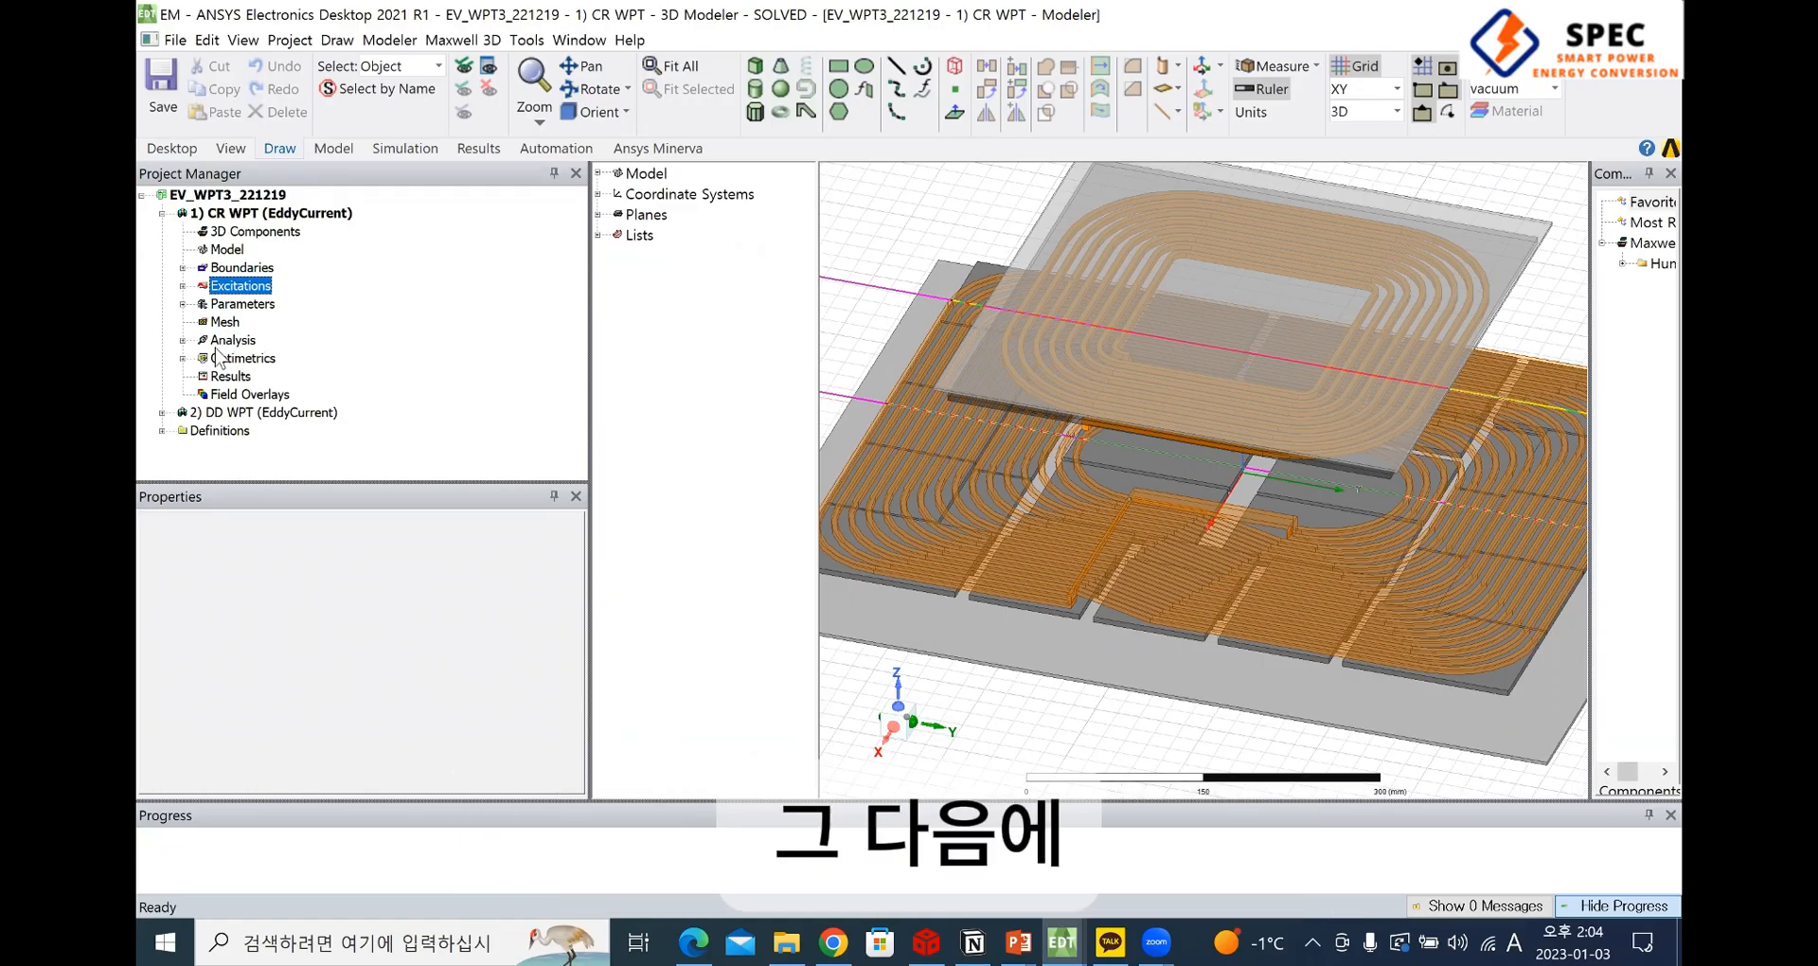
click(183, 341)
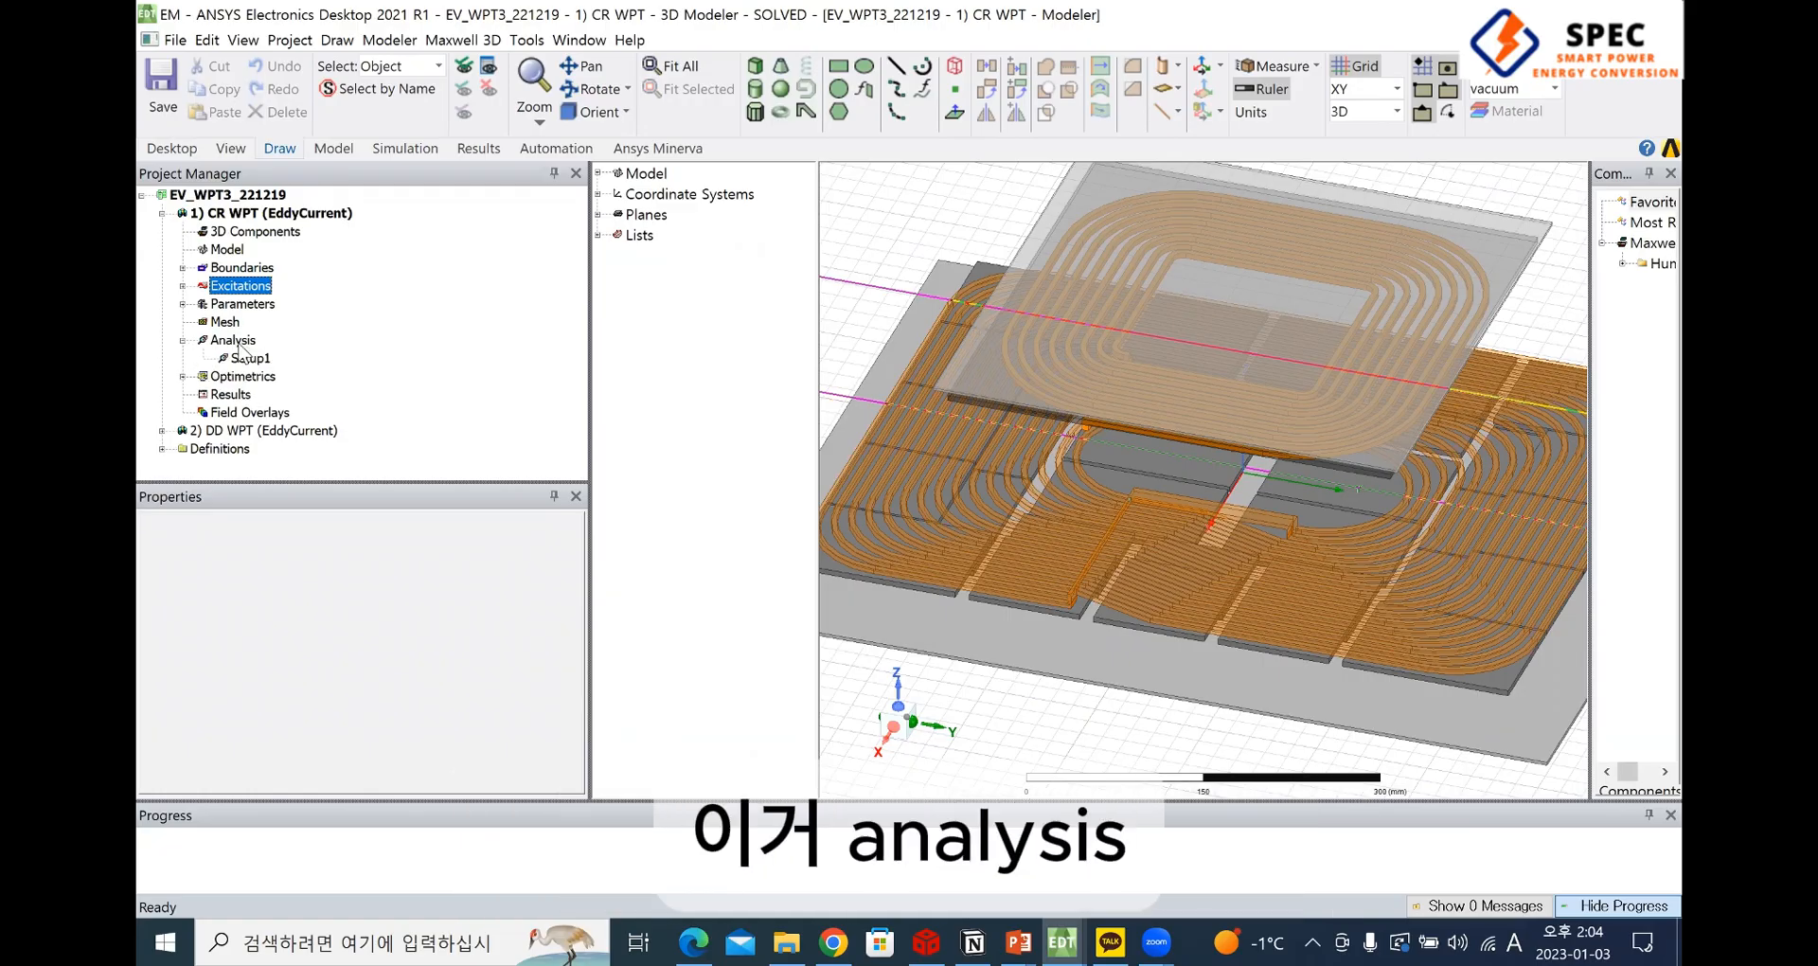
click(232, 341)
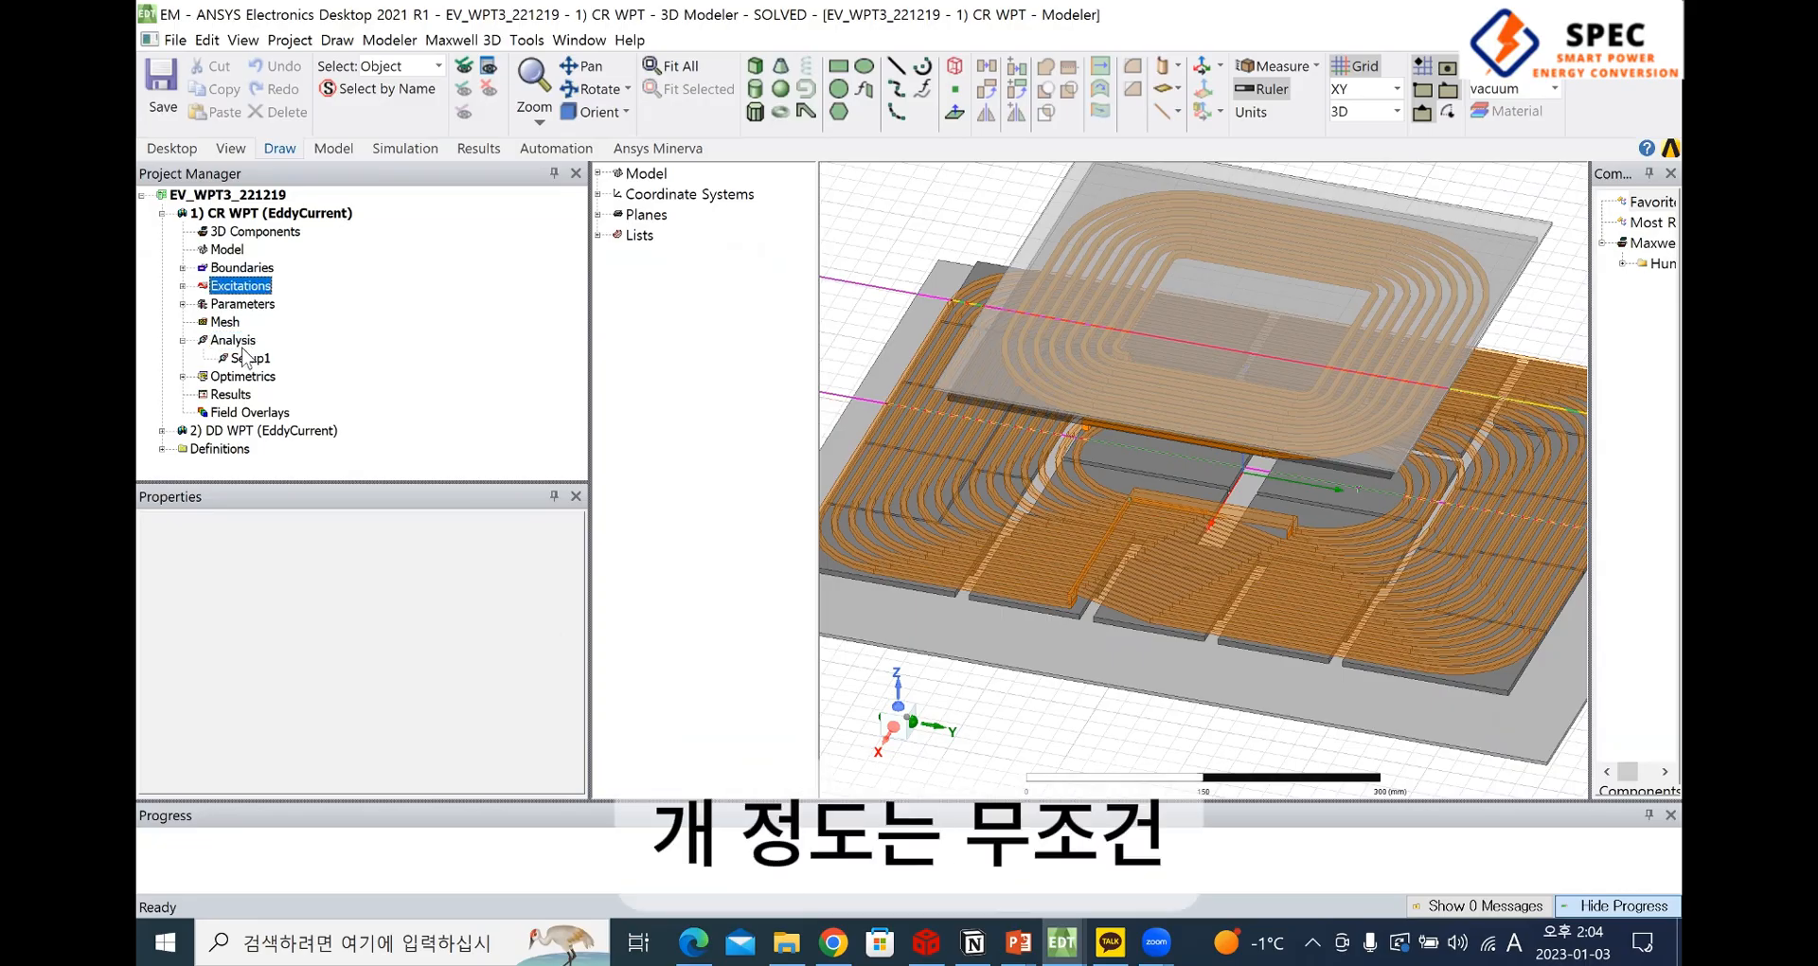
click(244, 268)
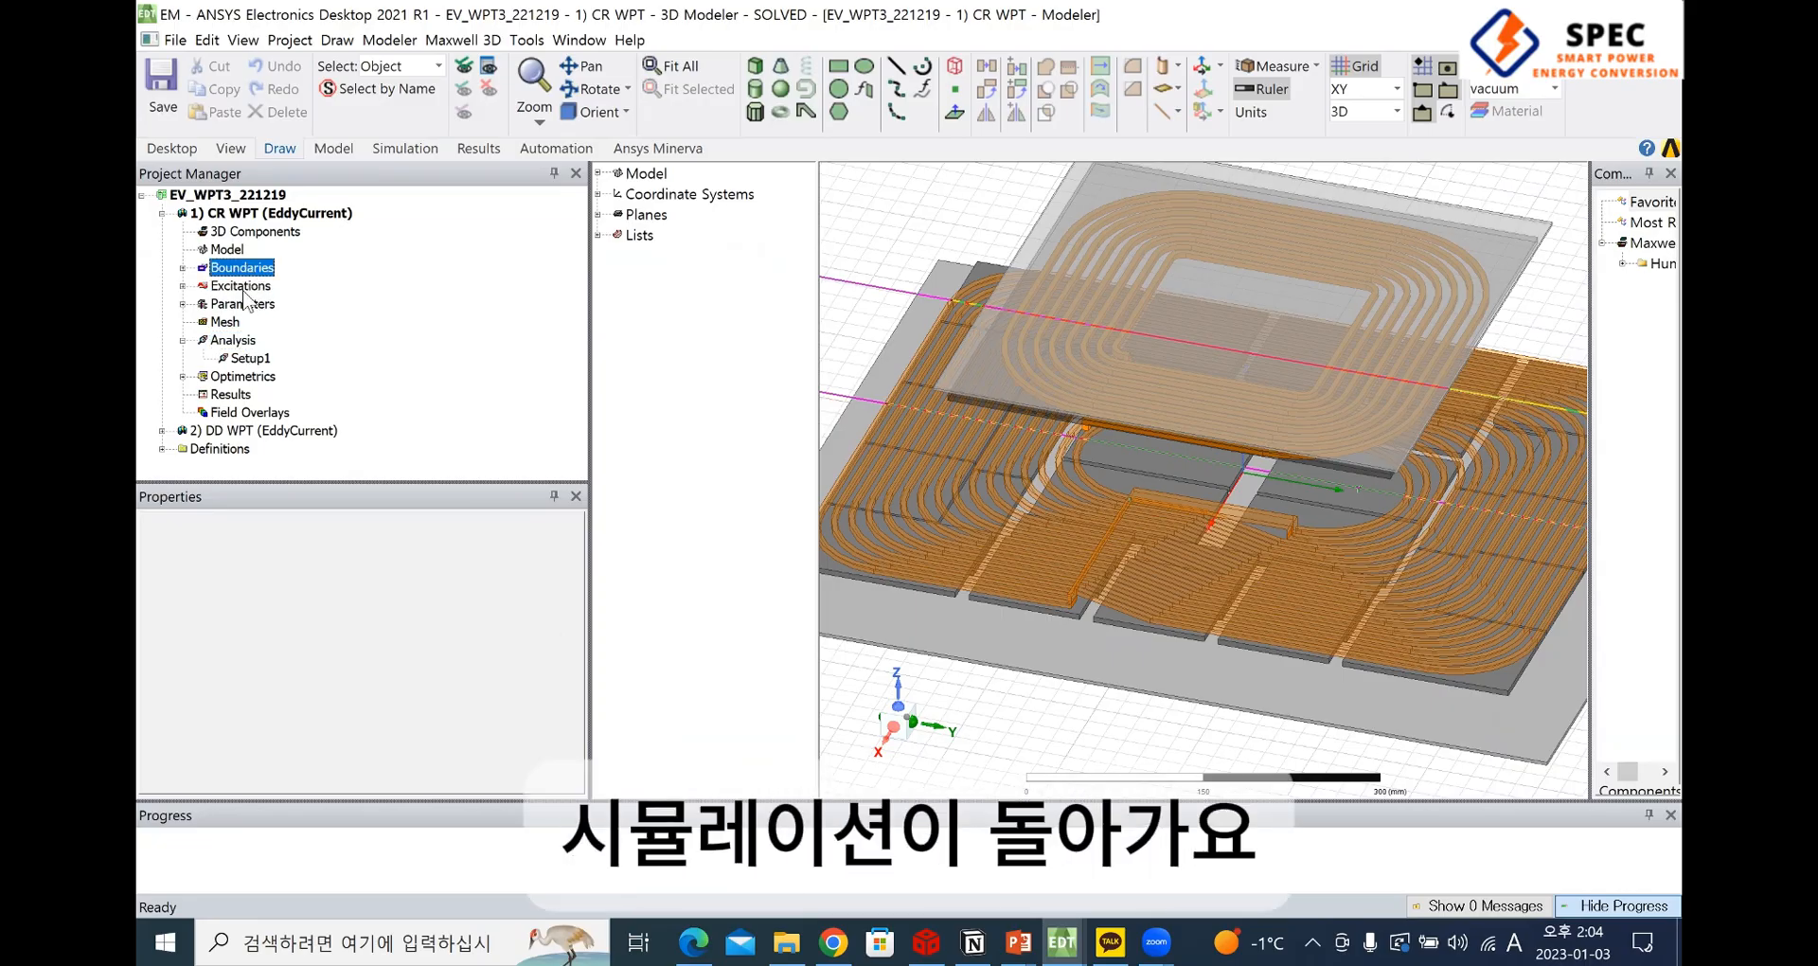
click(242, 286)
click(237, 341)
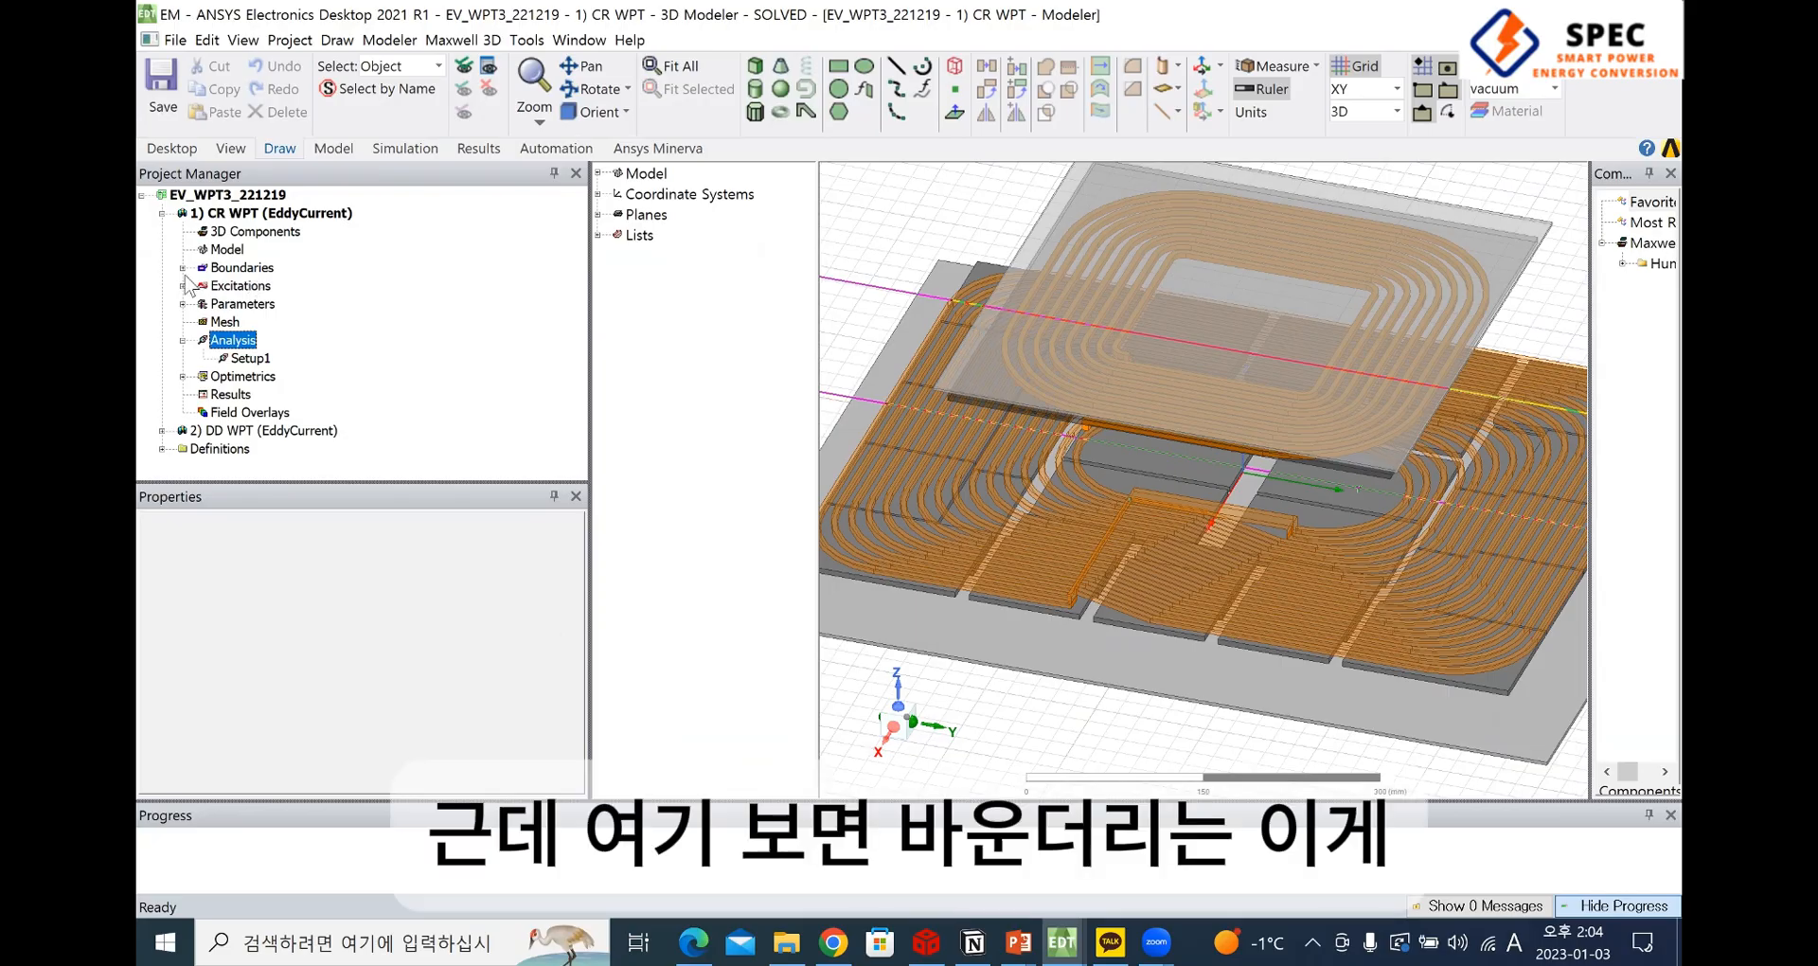
Show the Insulating1 and Insulating2 boundaries one after the other on the CR WPT model
click(182, 268)
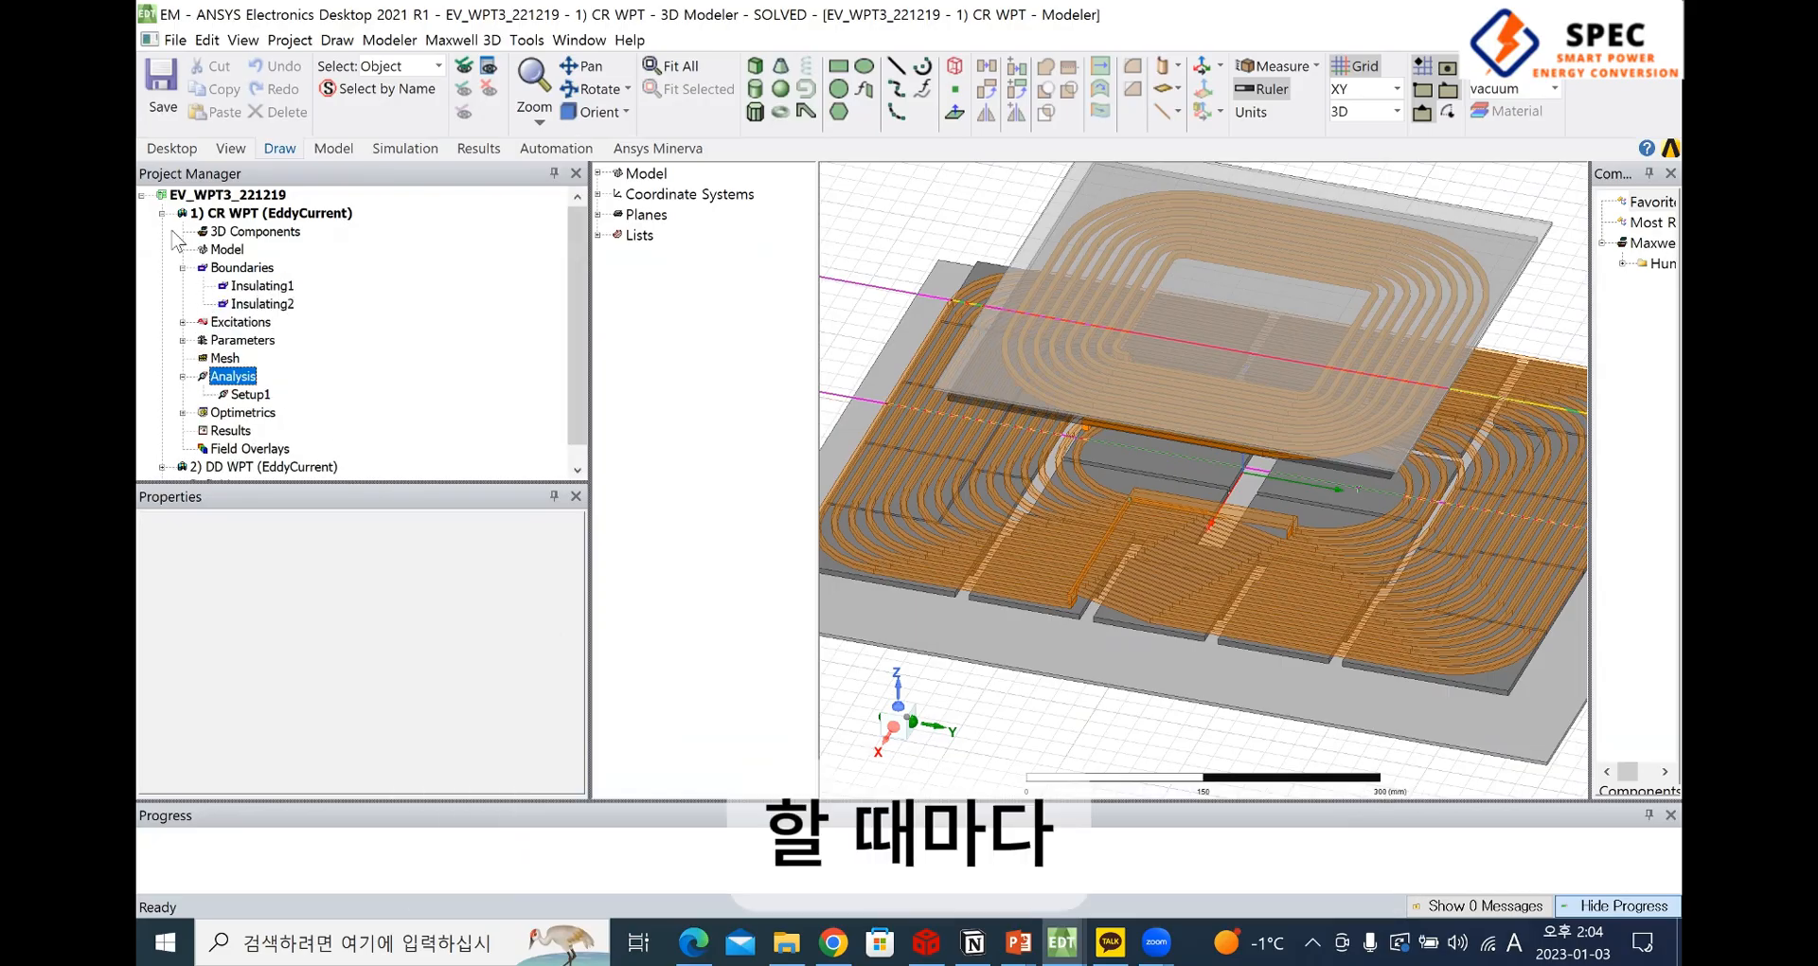
click(283, 286)
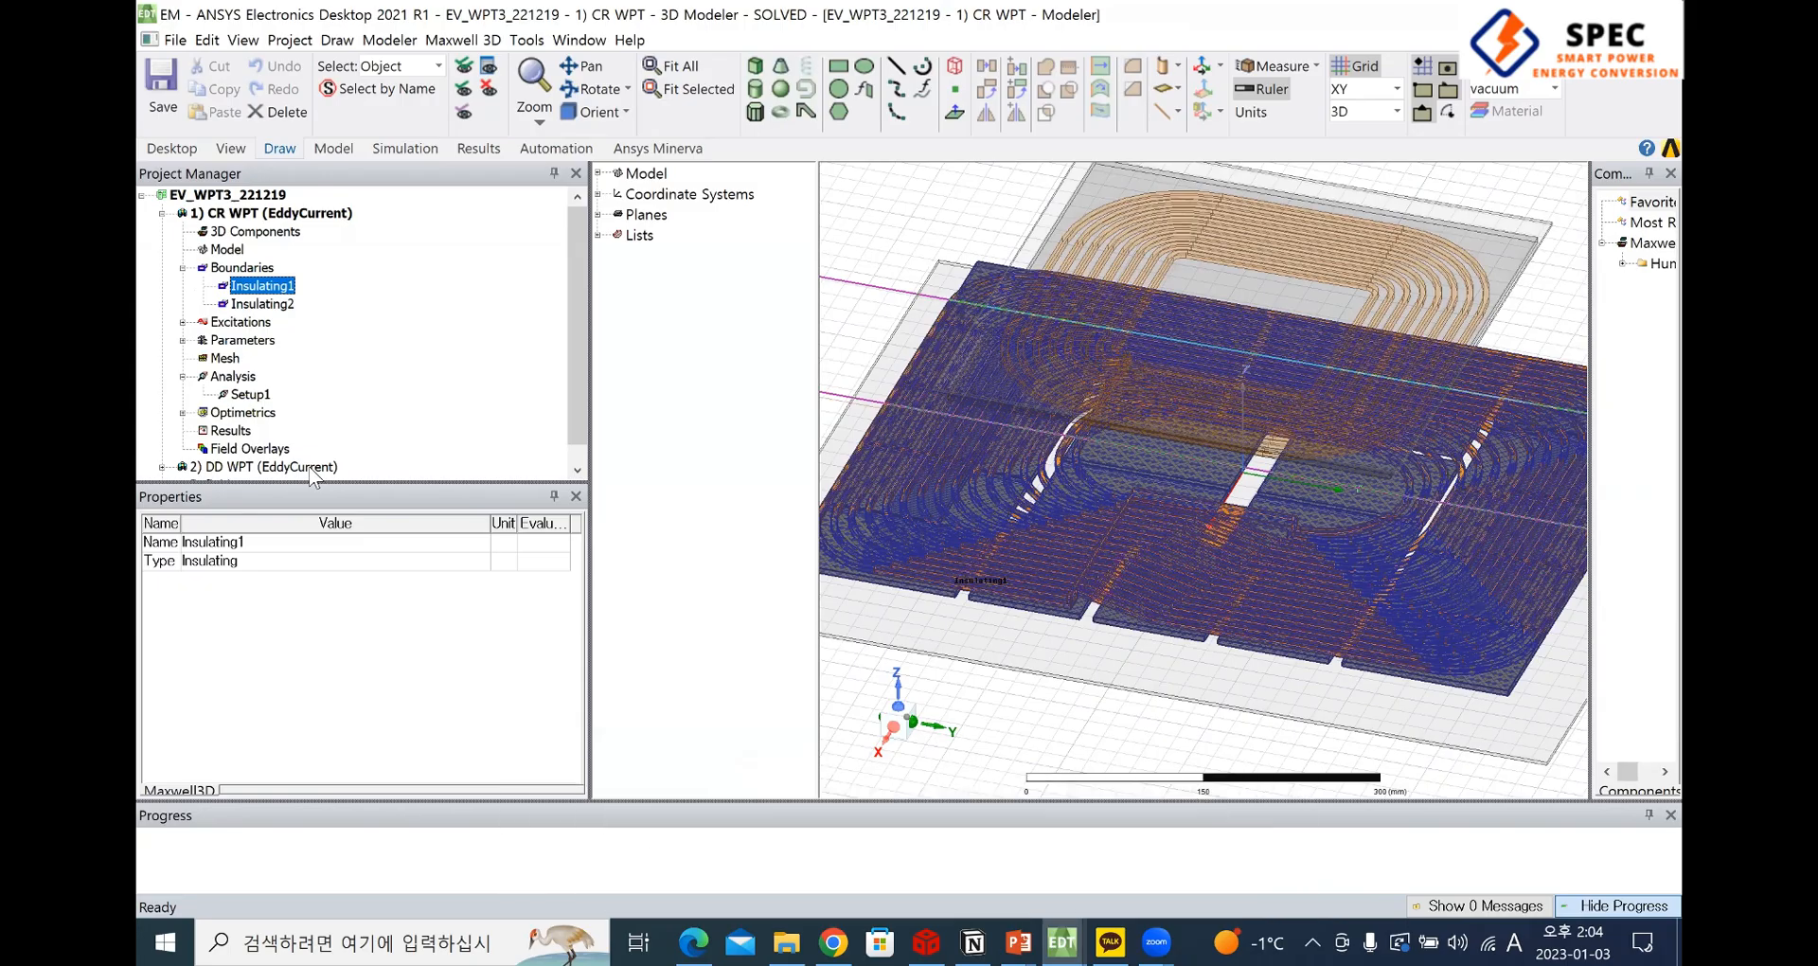
click(282, 304)
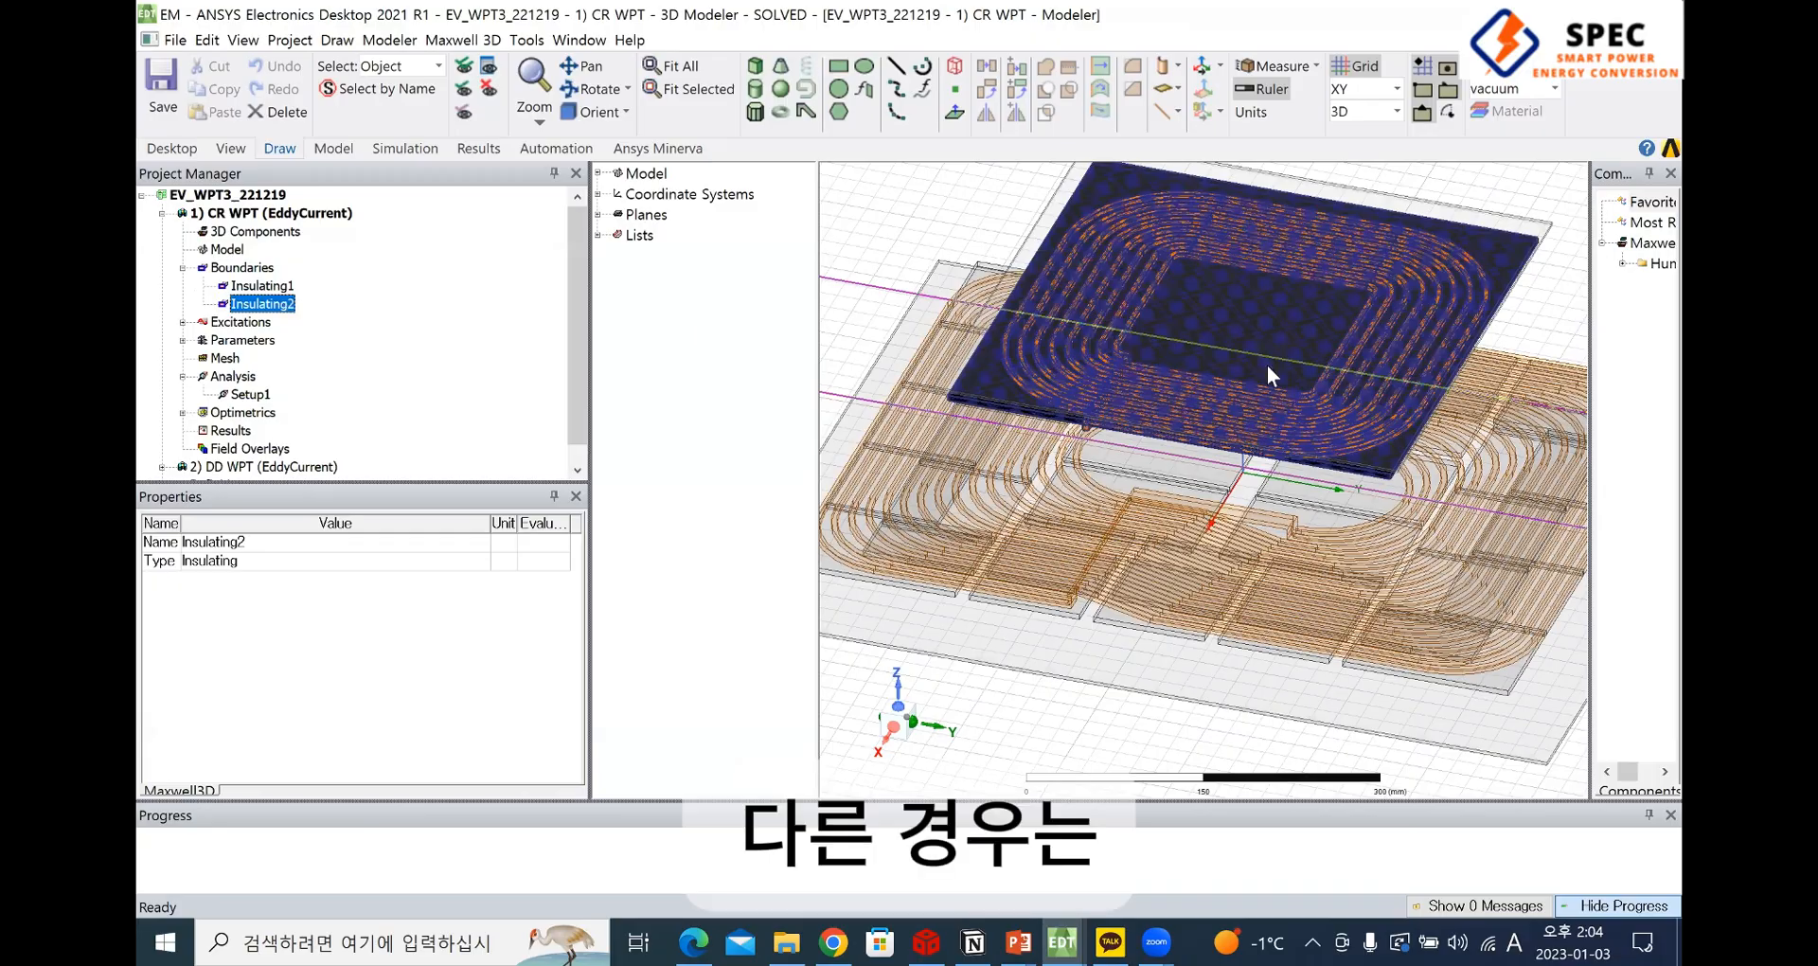
scroll(1430, 476, down, 3)
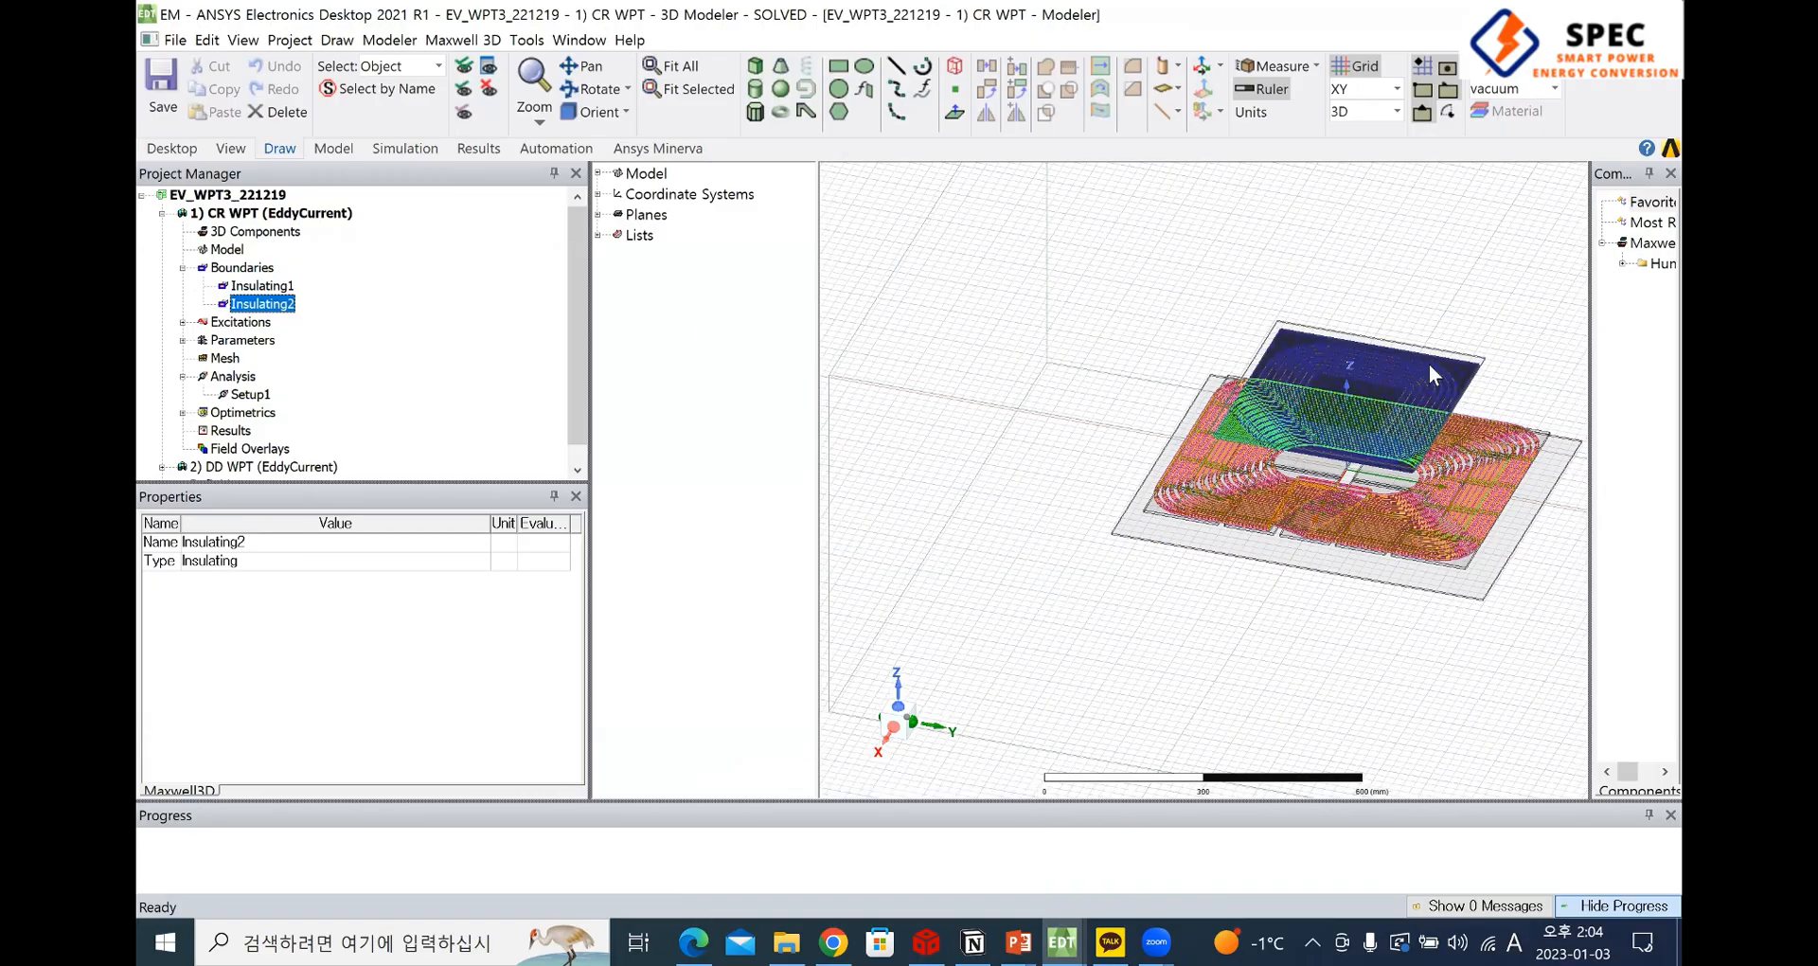
Inspect the vacuum Region enclosing both coils alongside the design's boundaries, and clear the selection
click(1045, 385)
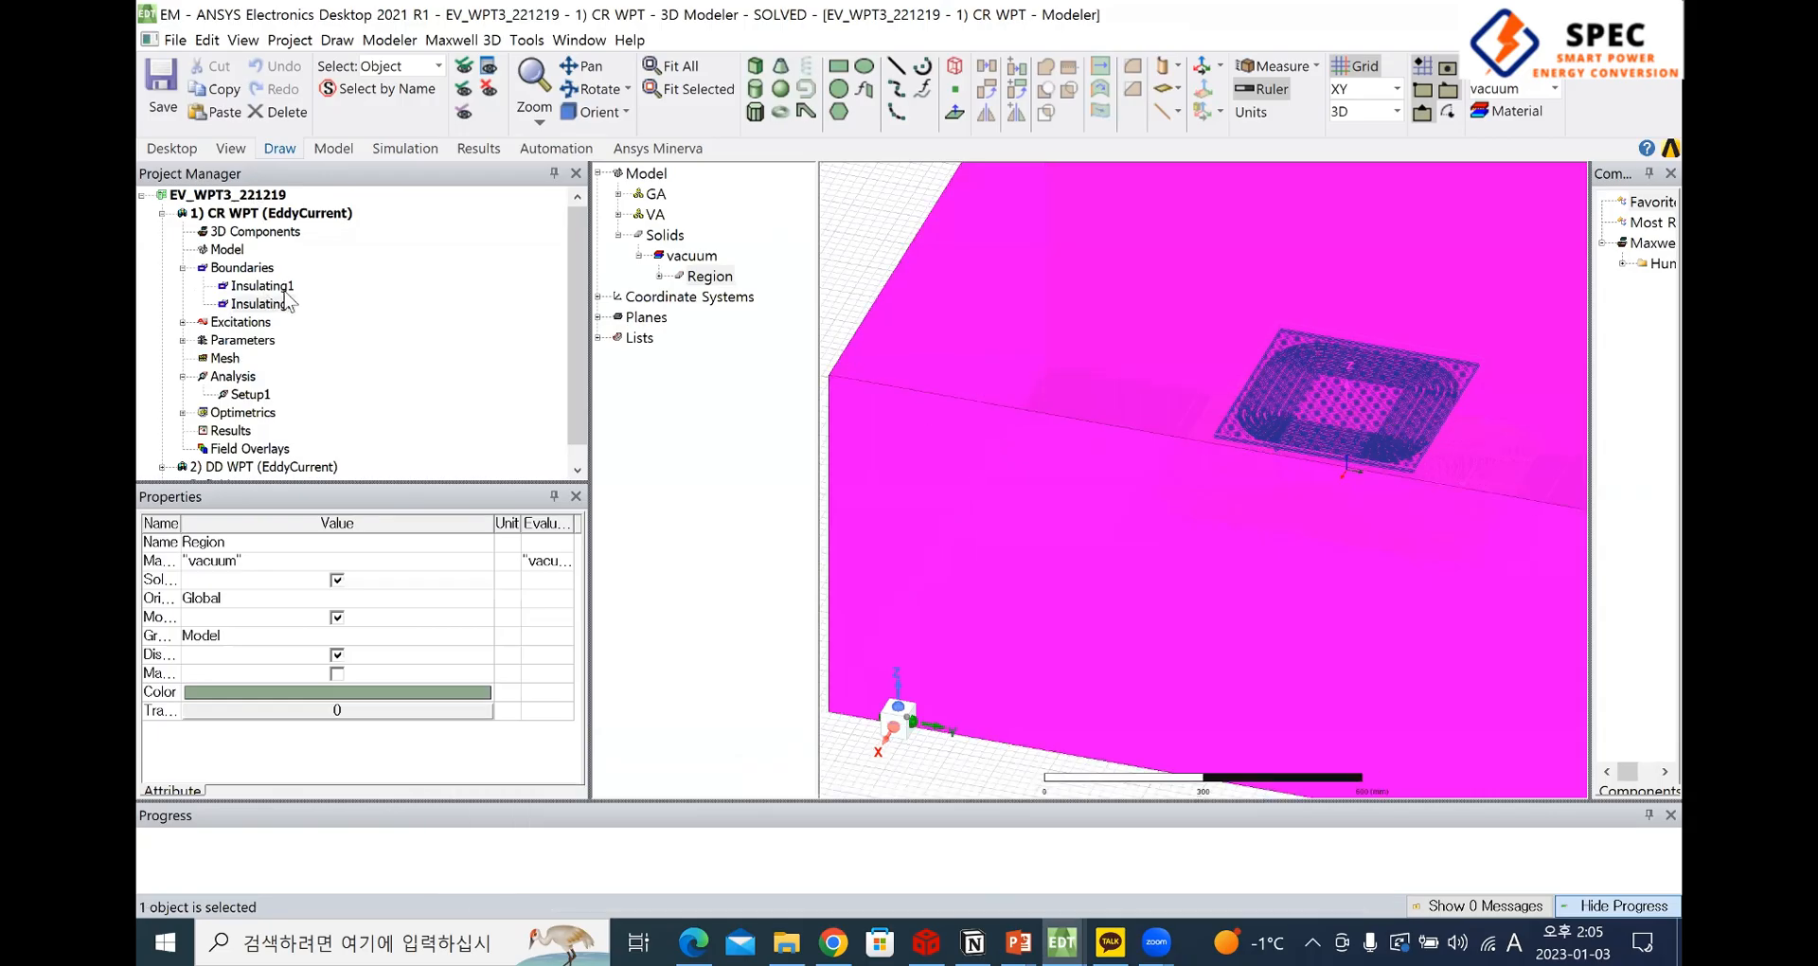
click(242, 268)
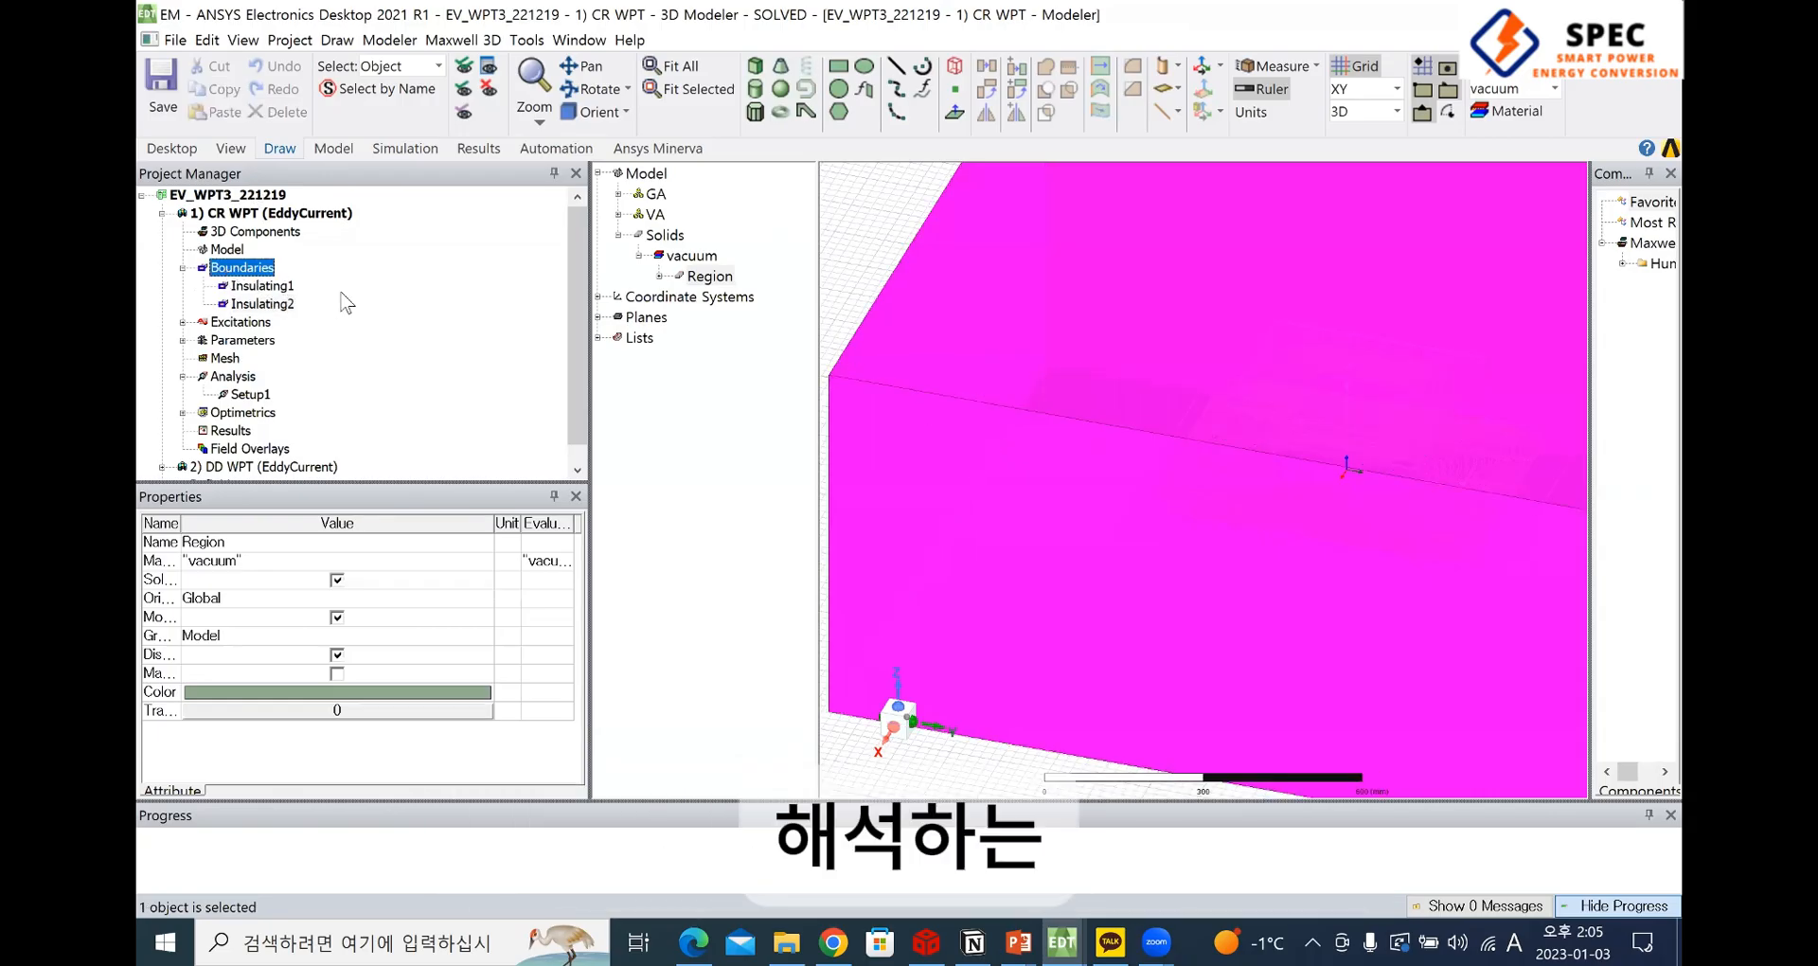
click(261, 285)
click(828, 415)
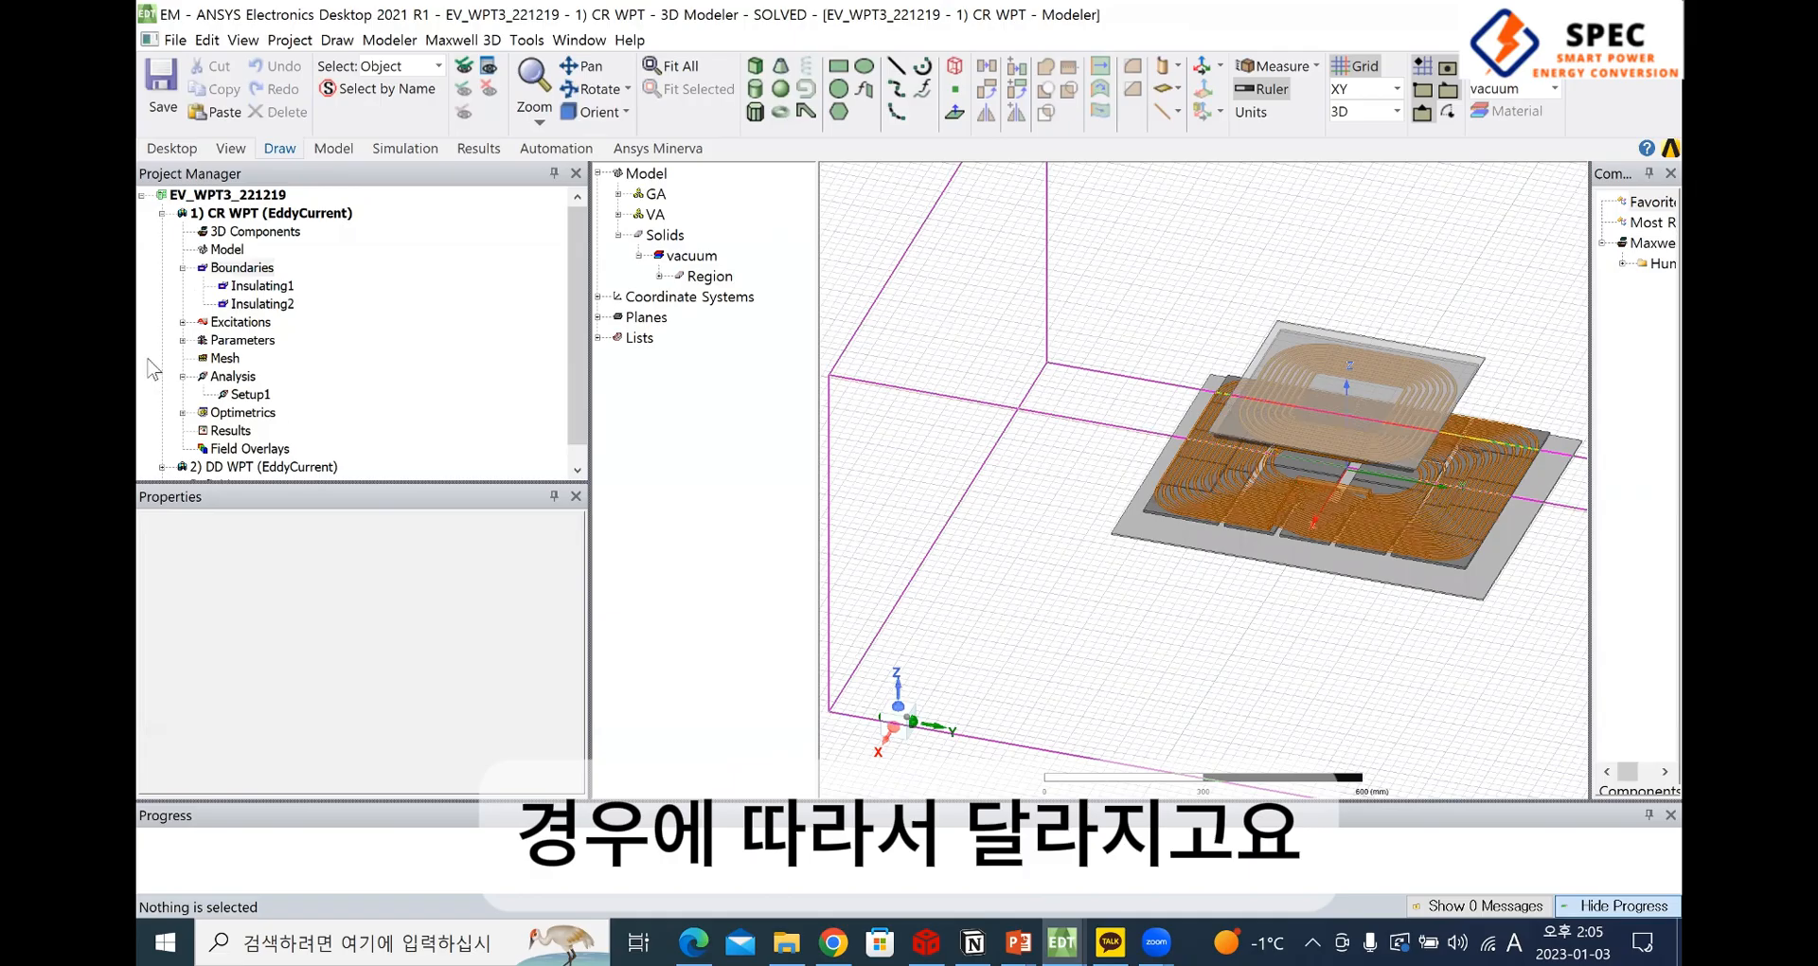
Expand the CR WPT design's excitations to view the Rx and Tx entries
scroll(1441, 424, up, 5)
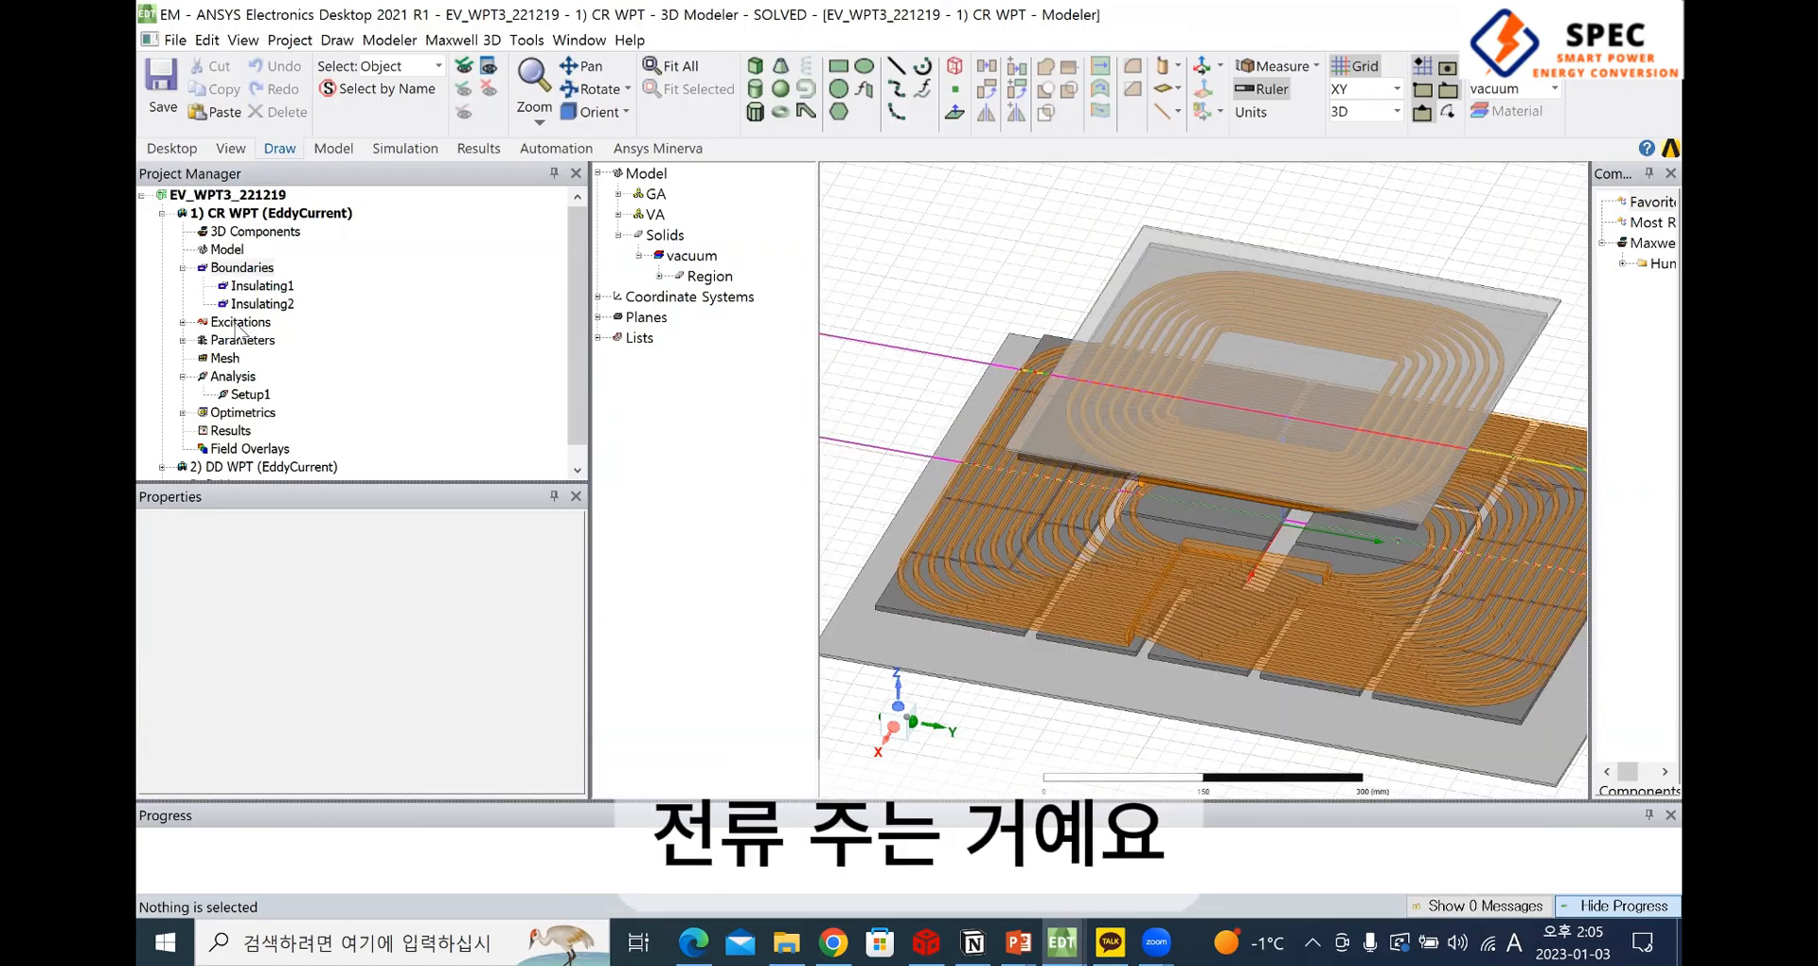
double_click(240, 323)
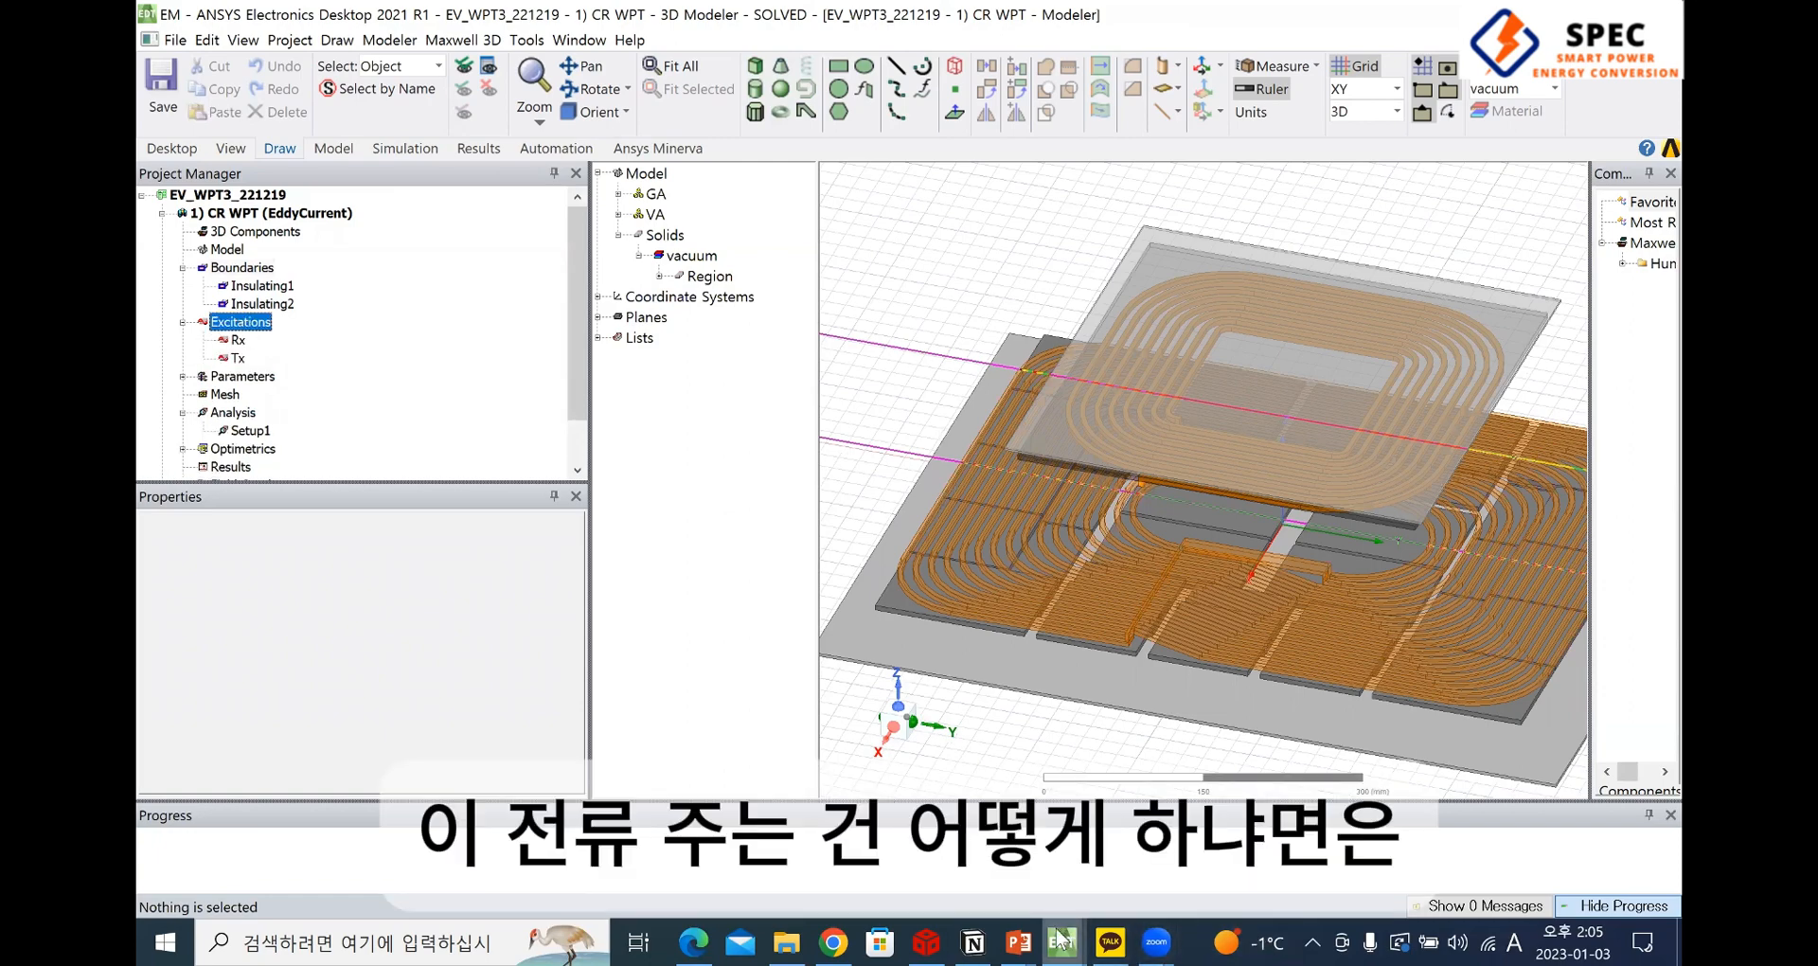
Return to the EV_WPT3_1128_1551 square model, select the winding Rectangle2, examine its junction with the connecting bar and clear the selection
mouse_move(1062, 940)
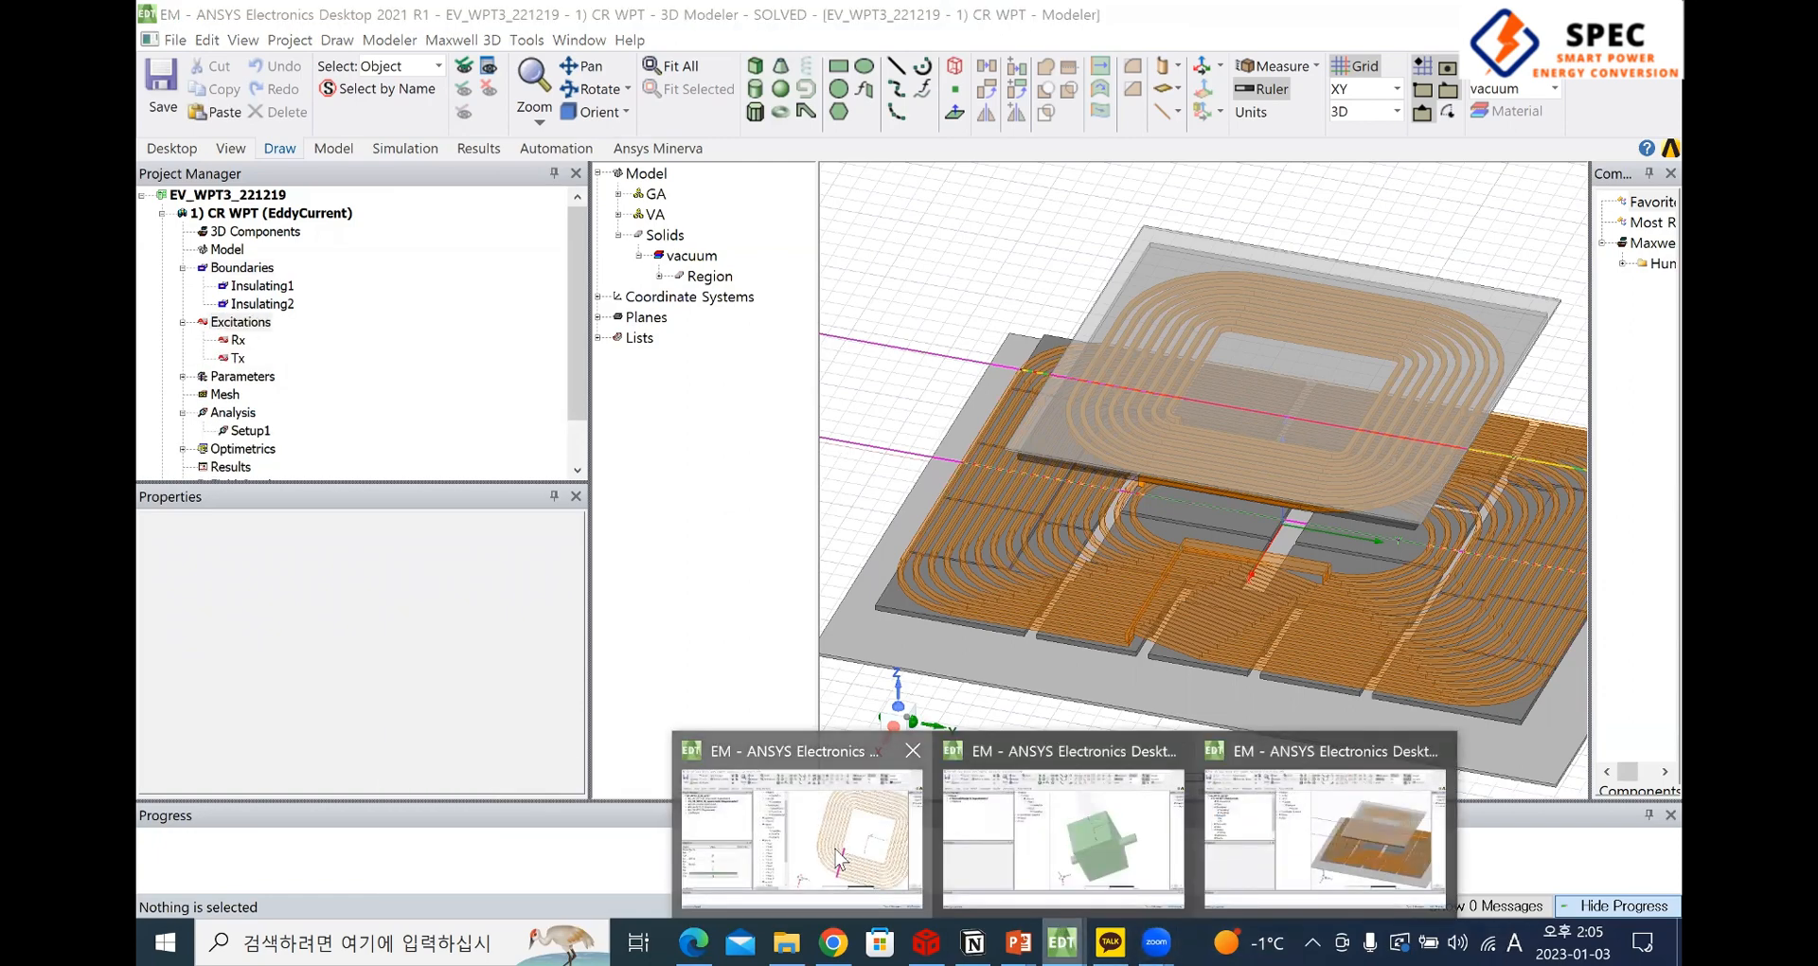
click(1003, 743)
scroll(1264, 658, up, 2)
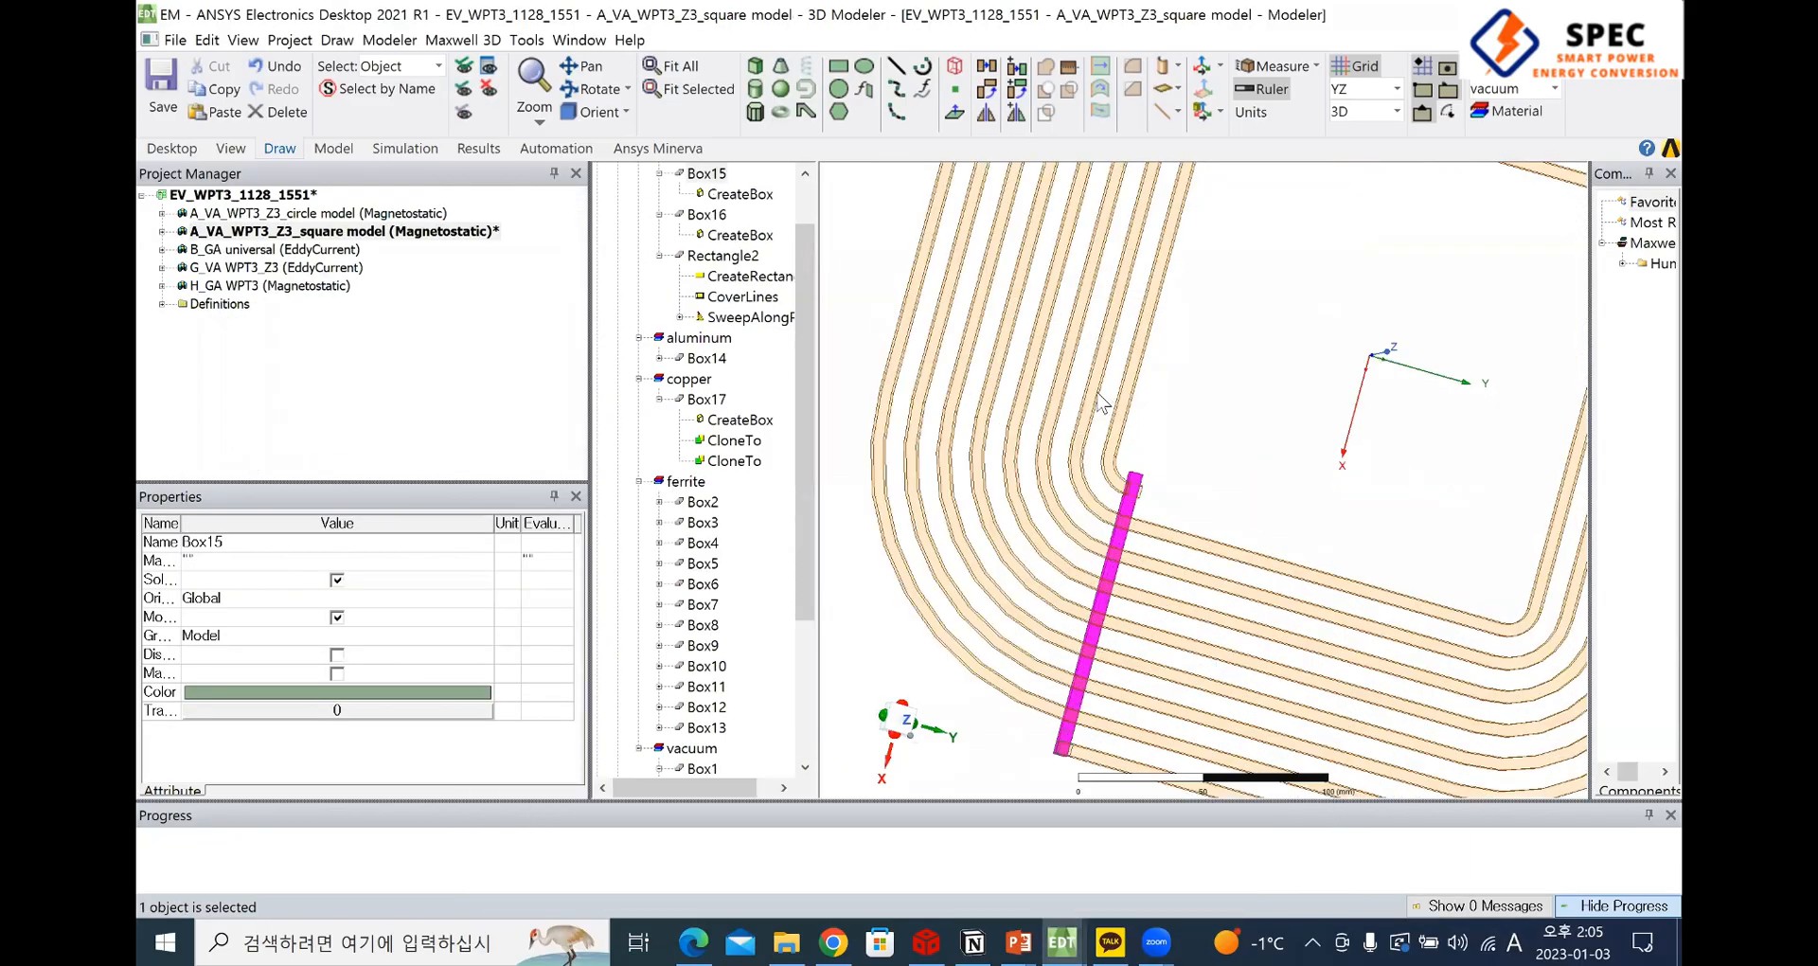
click(1081, 343)
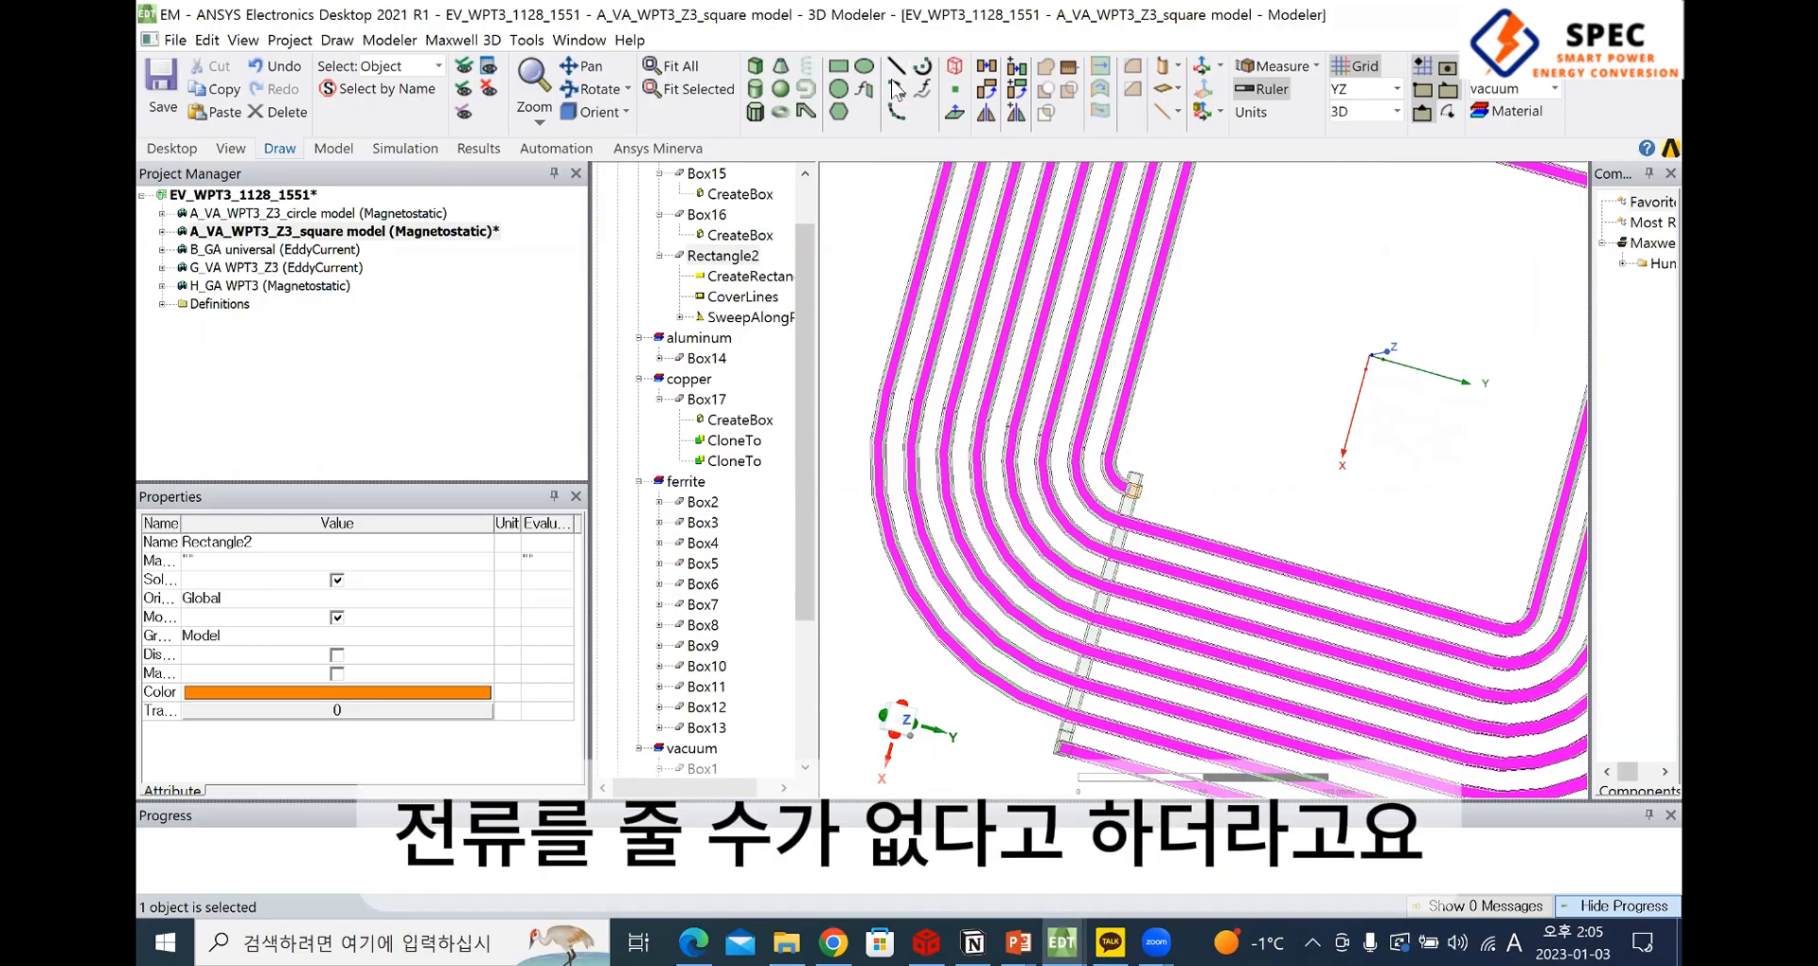
scroll(1071, 602, up, 1)
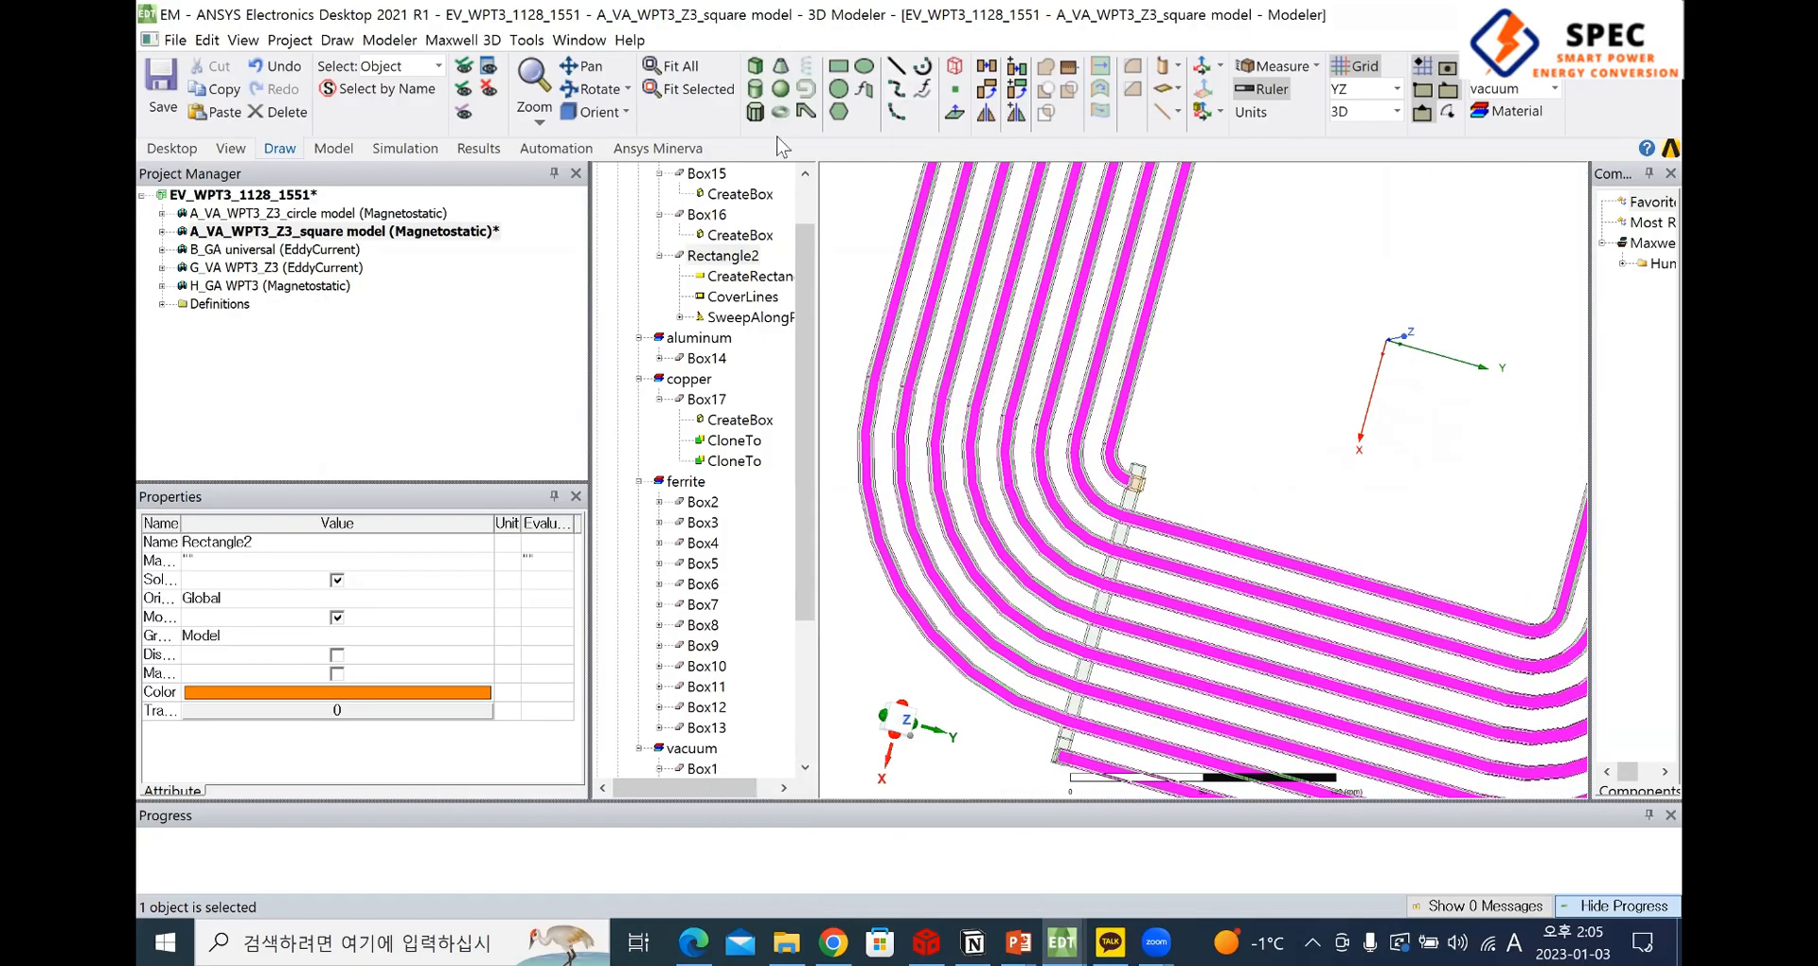
scroll(1070, 602, up, 3)
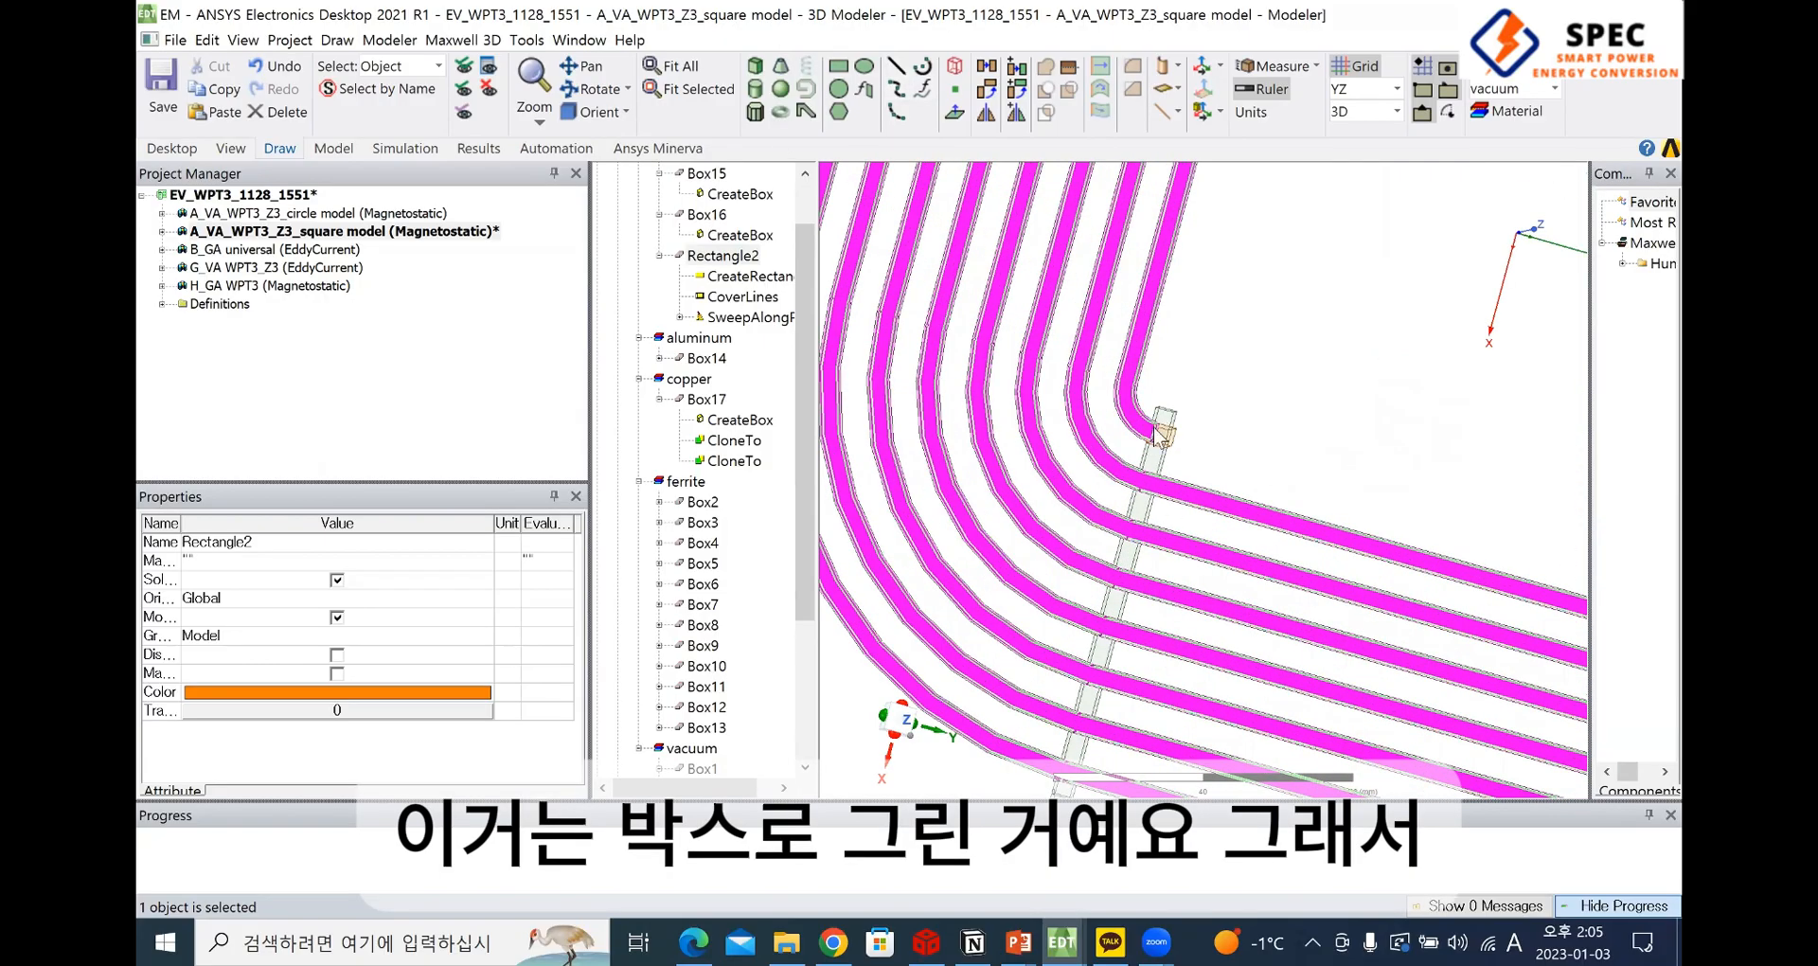
click(1274, 423)
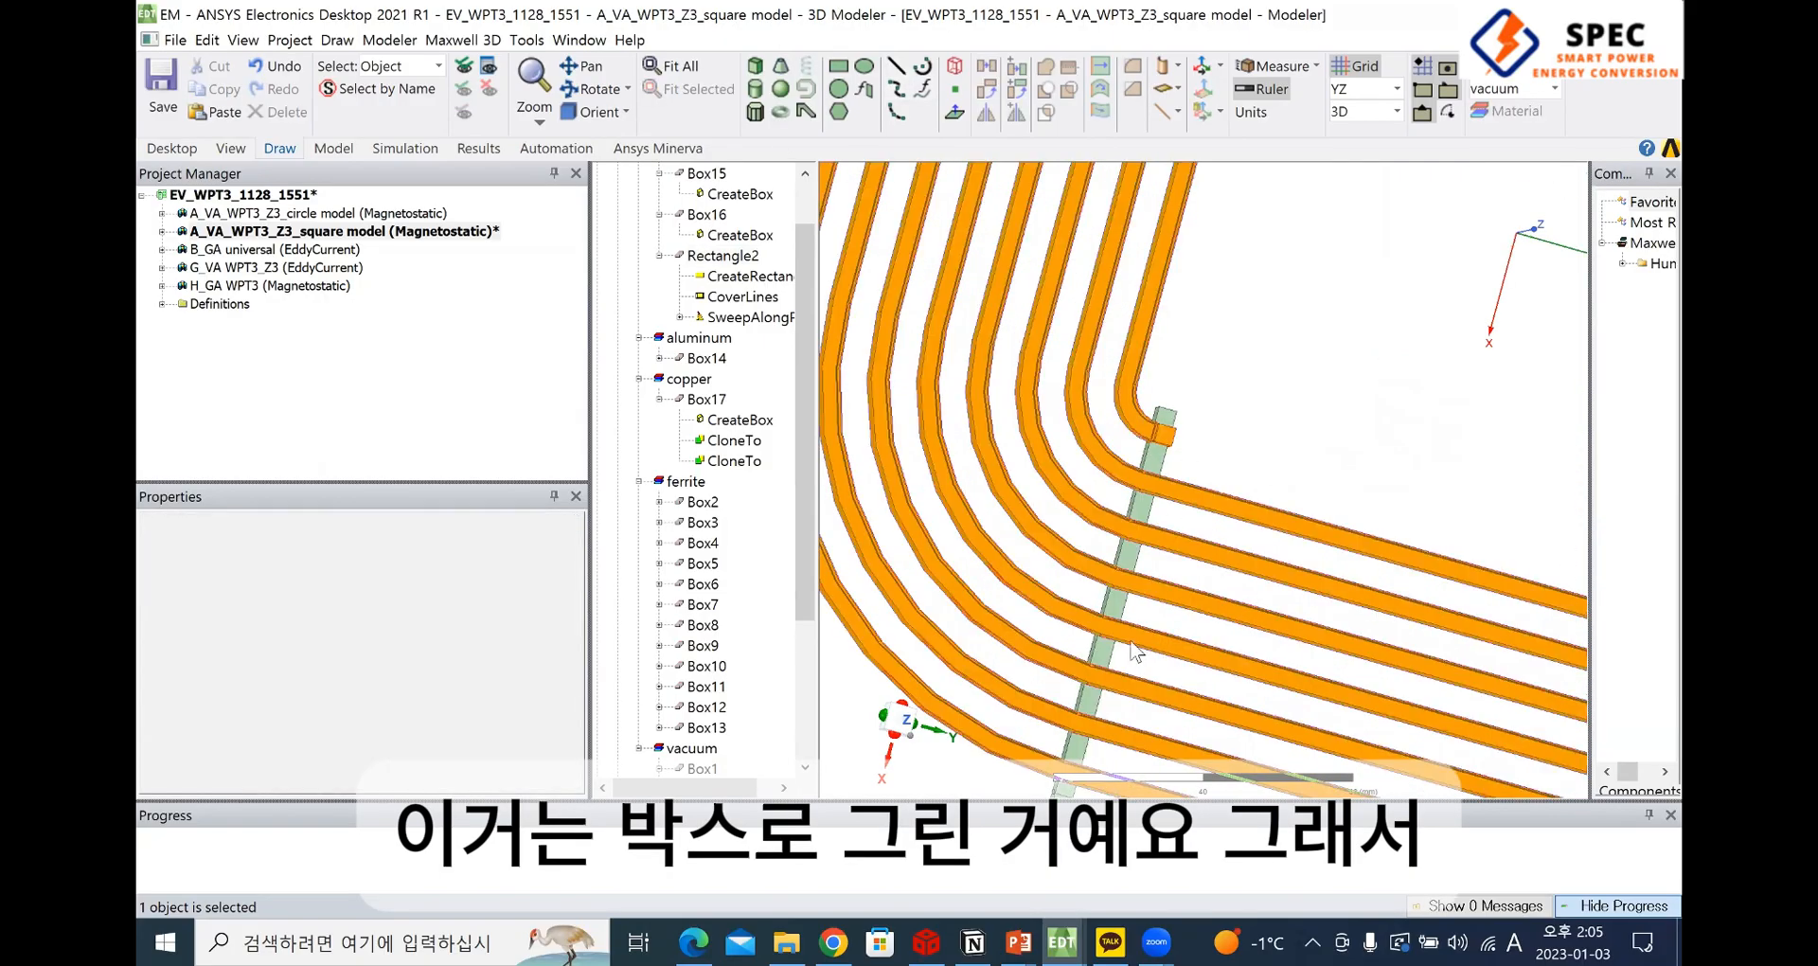
View the junction between the winding and the connecting bar from the side, and select the sheet Rectangle4
click(895, 738)
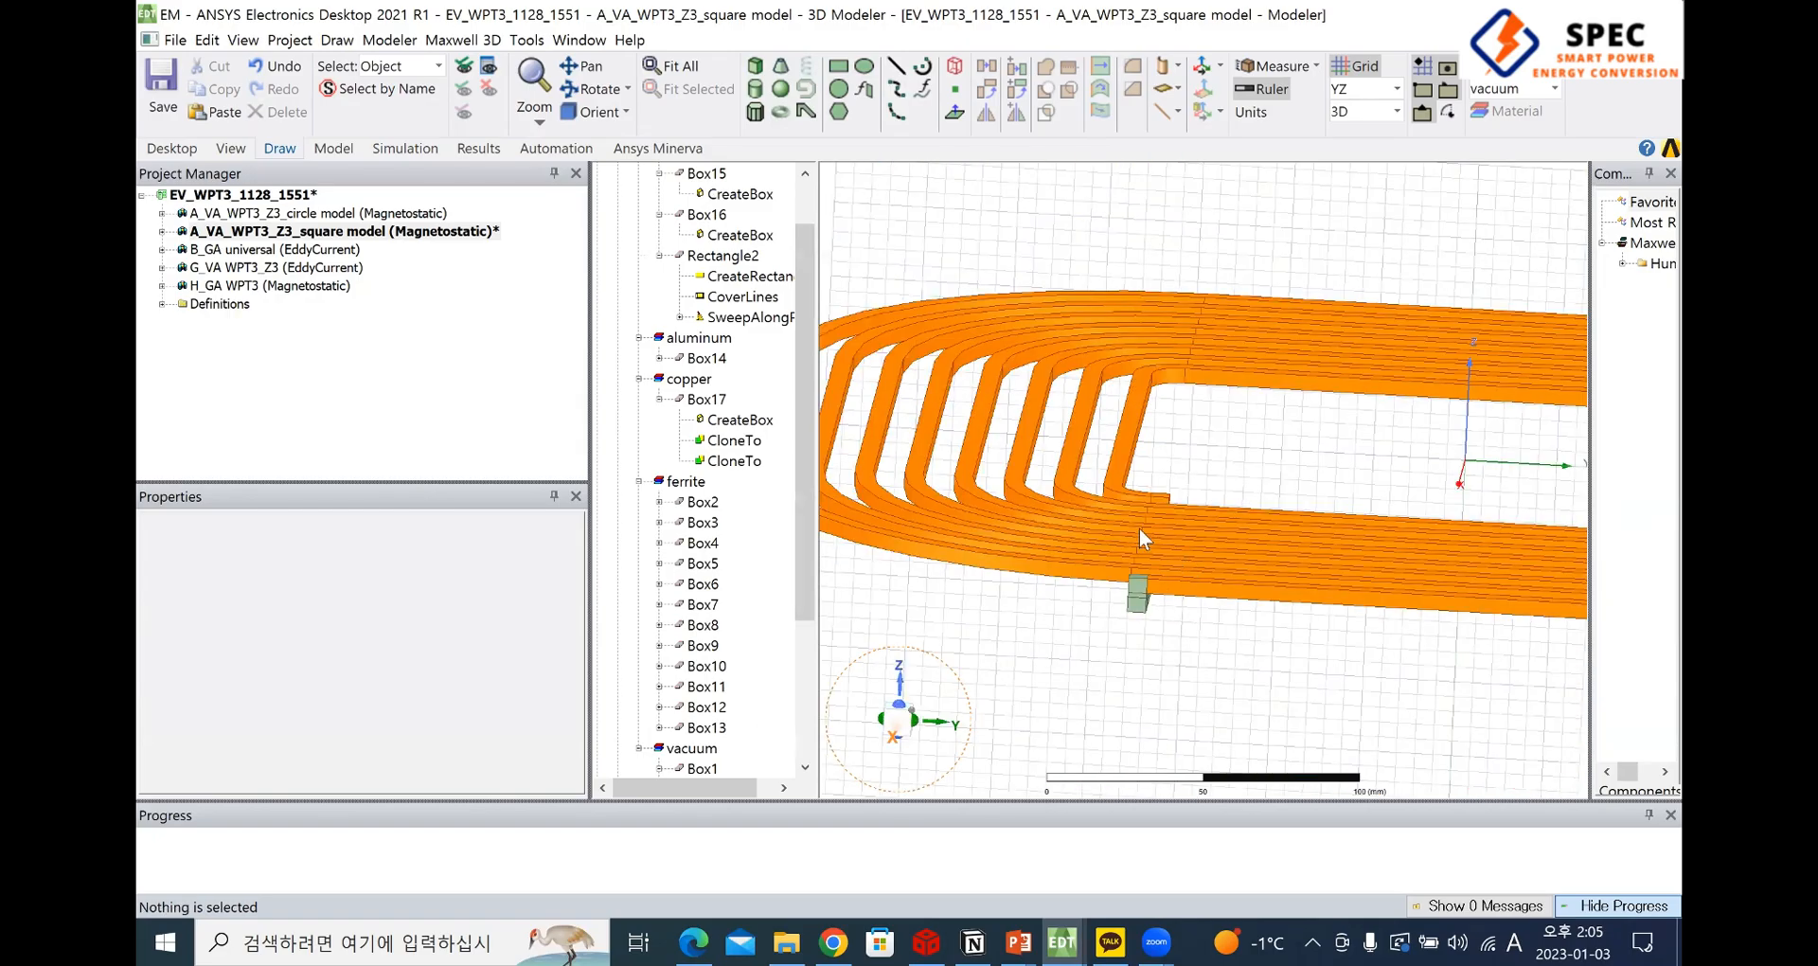
scroll(1138, 529, up, 4)
click(1144, 543)
scroll(731, 573, down, 4)
click(700, 686)
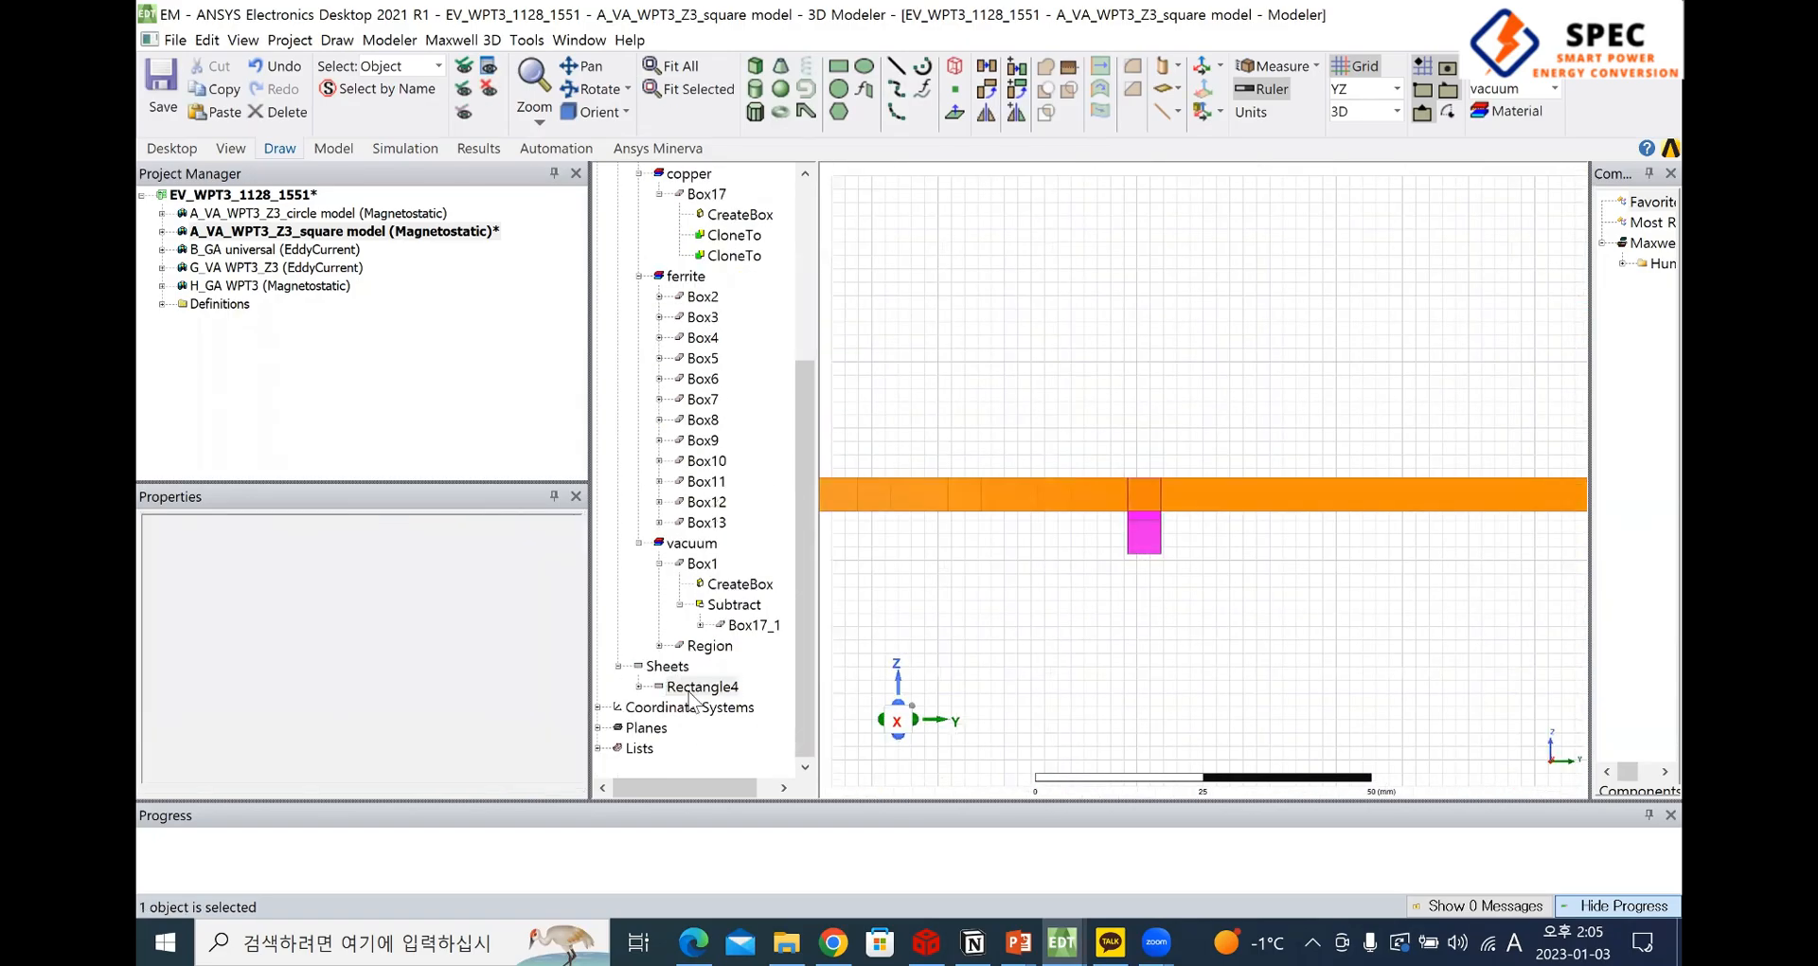
scroll(1231, 618, down, 1)
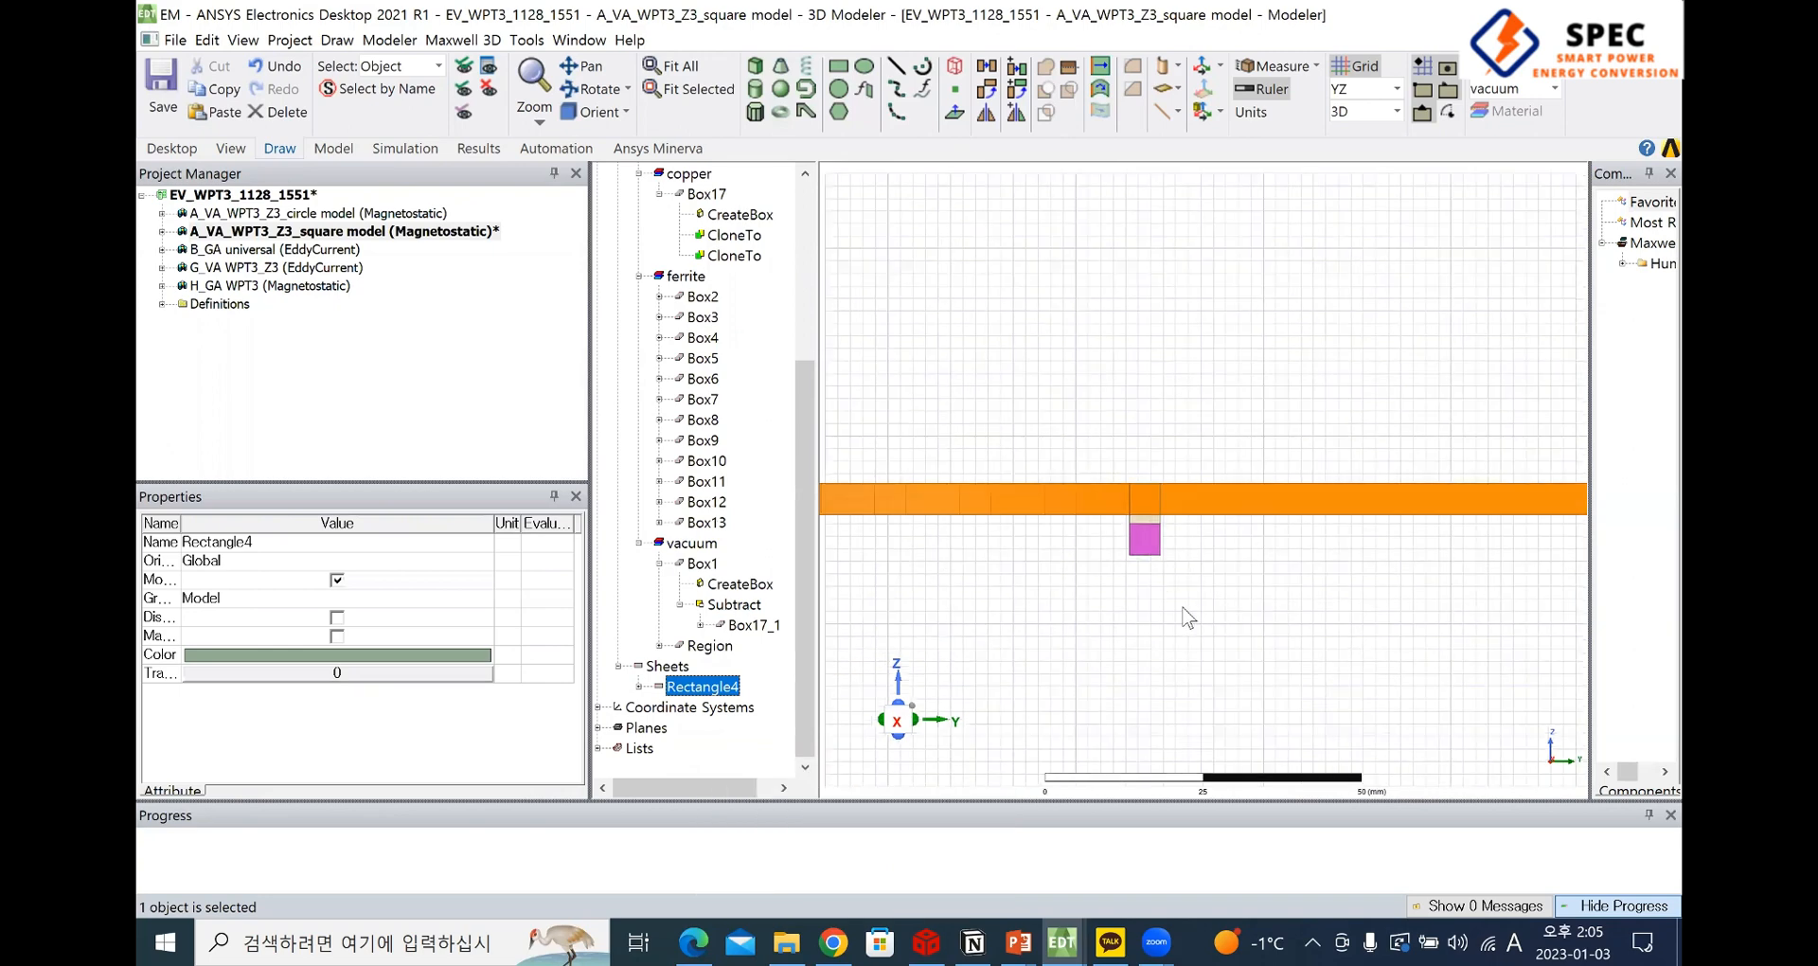
Examine where Rectangle4 sits inside the outer end of the winding's connecting bar in wireframe isometric view
middle_drag(1186, 628, 1155, 435)
click(901, 733)
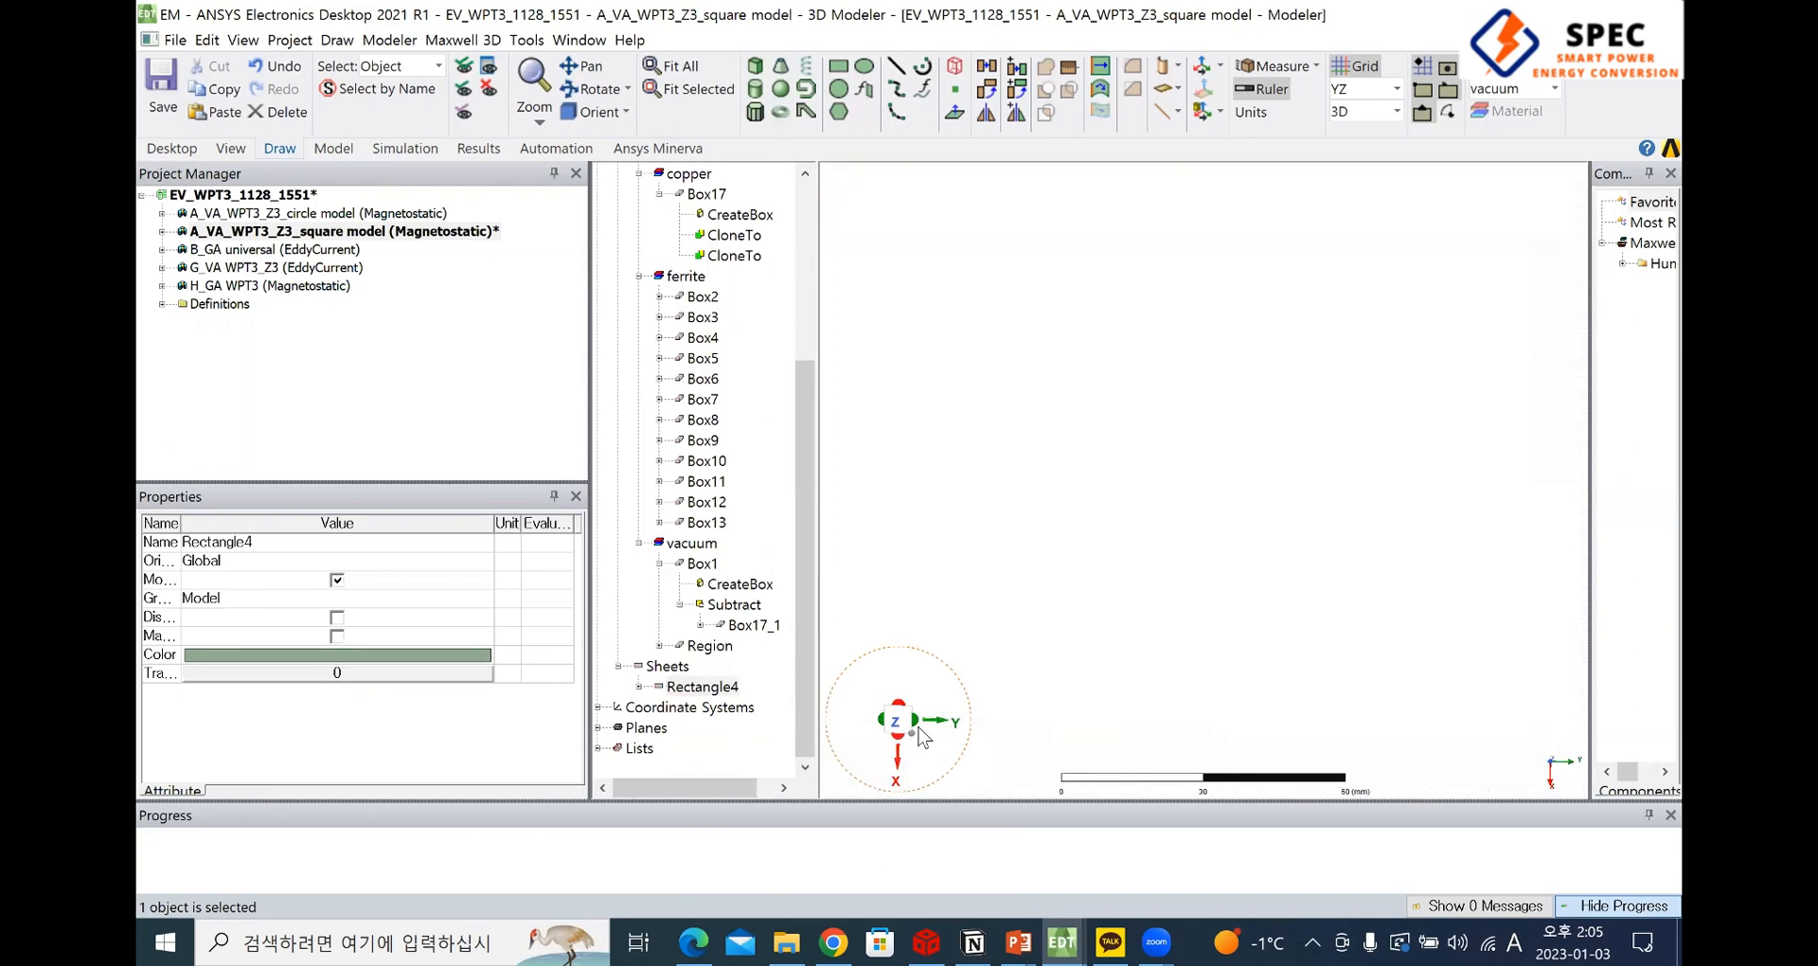
middle_drag(1522, 287, 1503, 211)
scroll(1326, 426, down, 1)
middle_drag(1250, 539, 1401, 666)
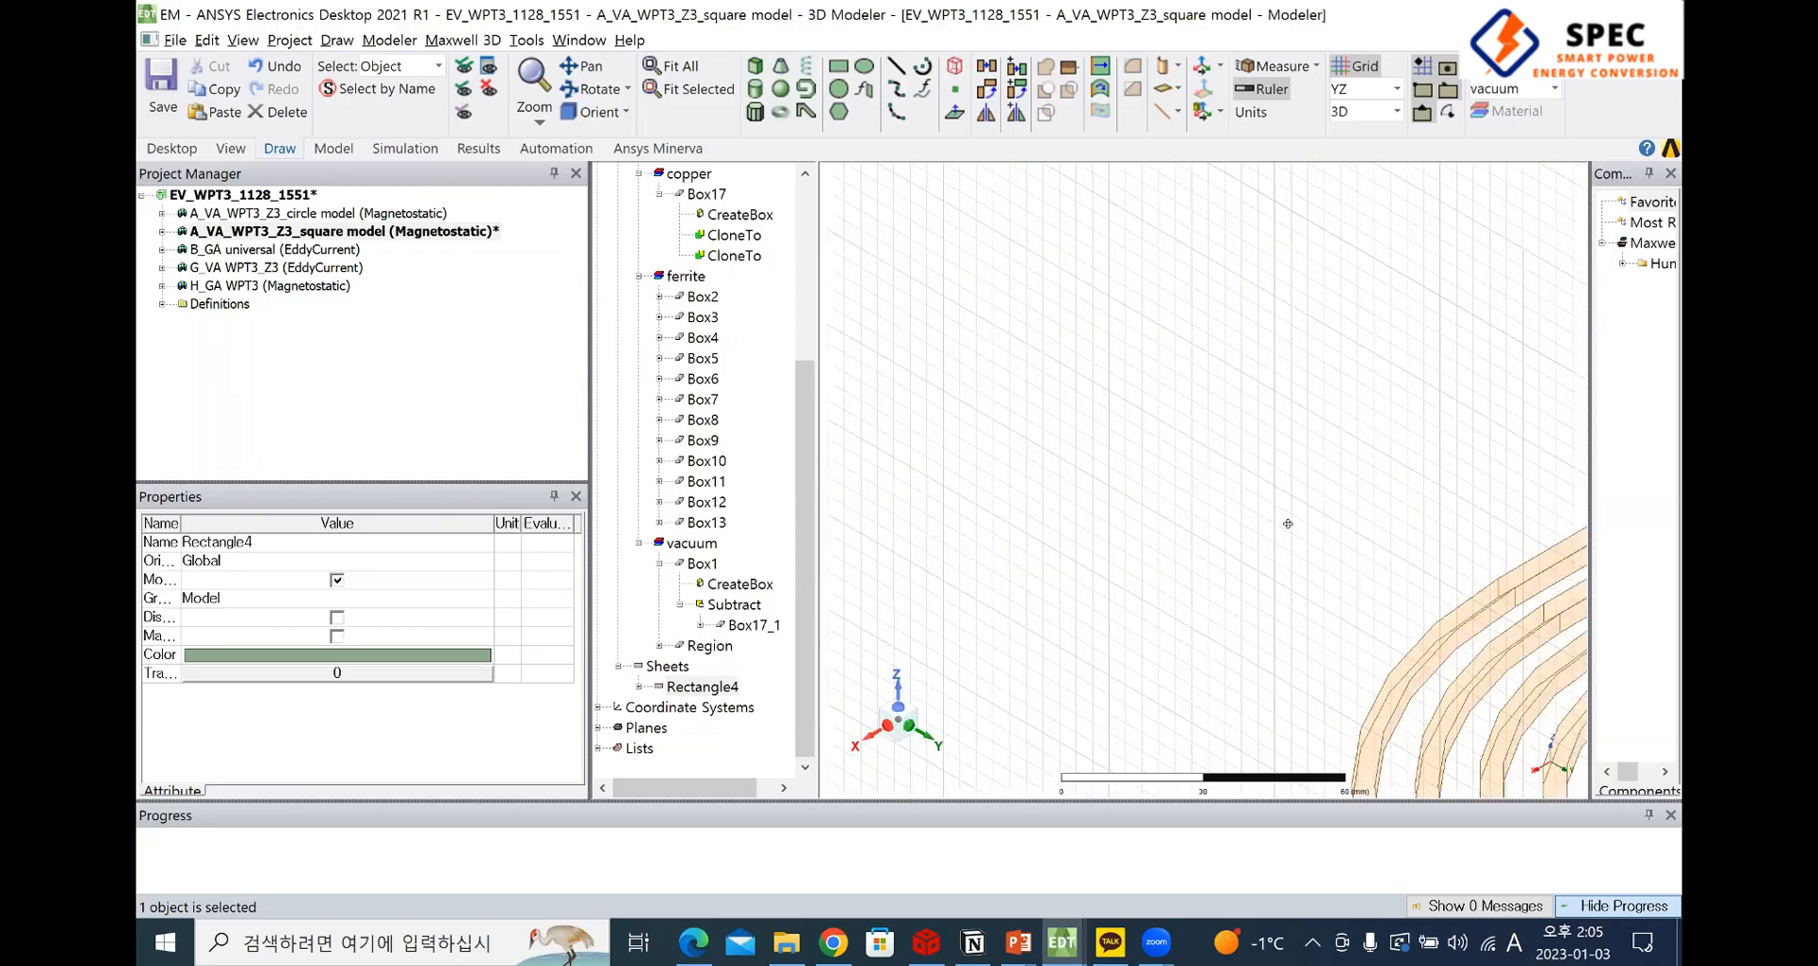
shift+drag(1287, 523, 1017, 280)
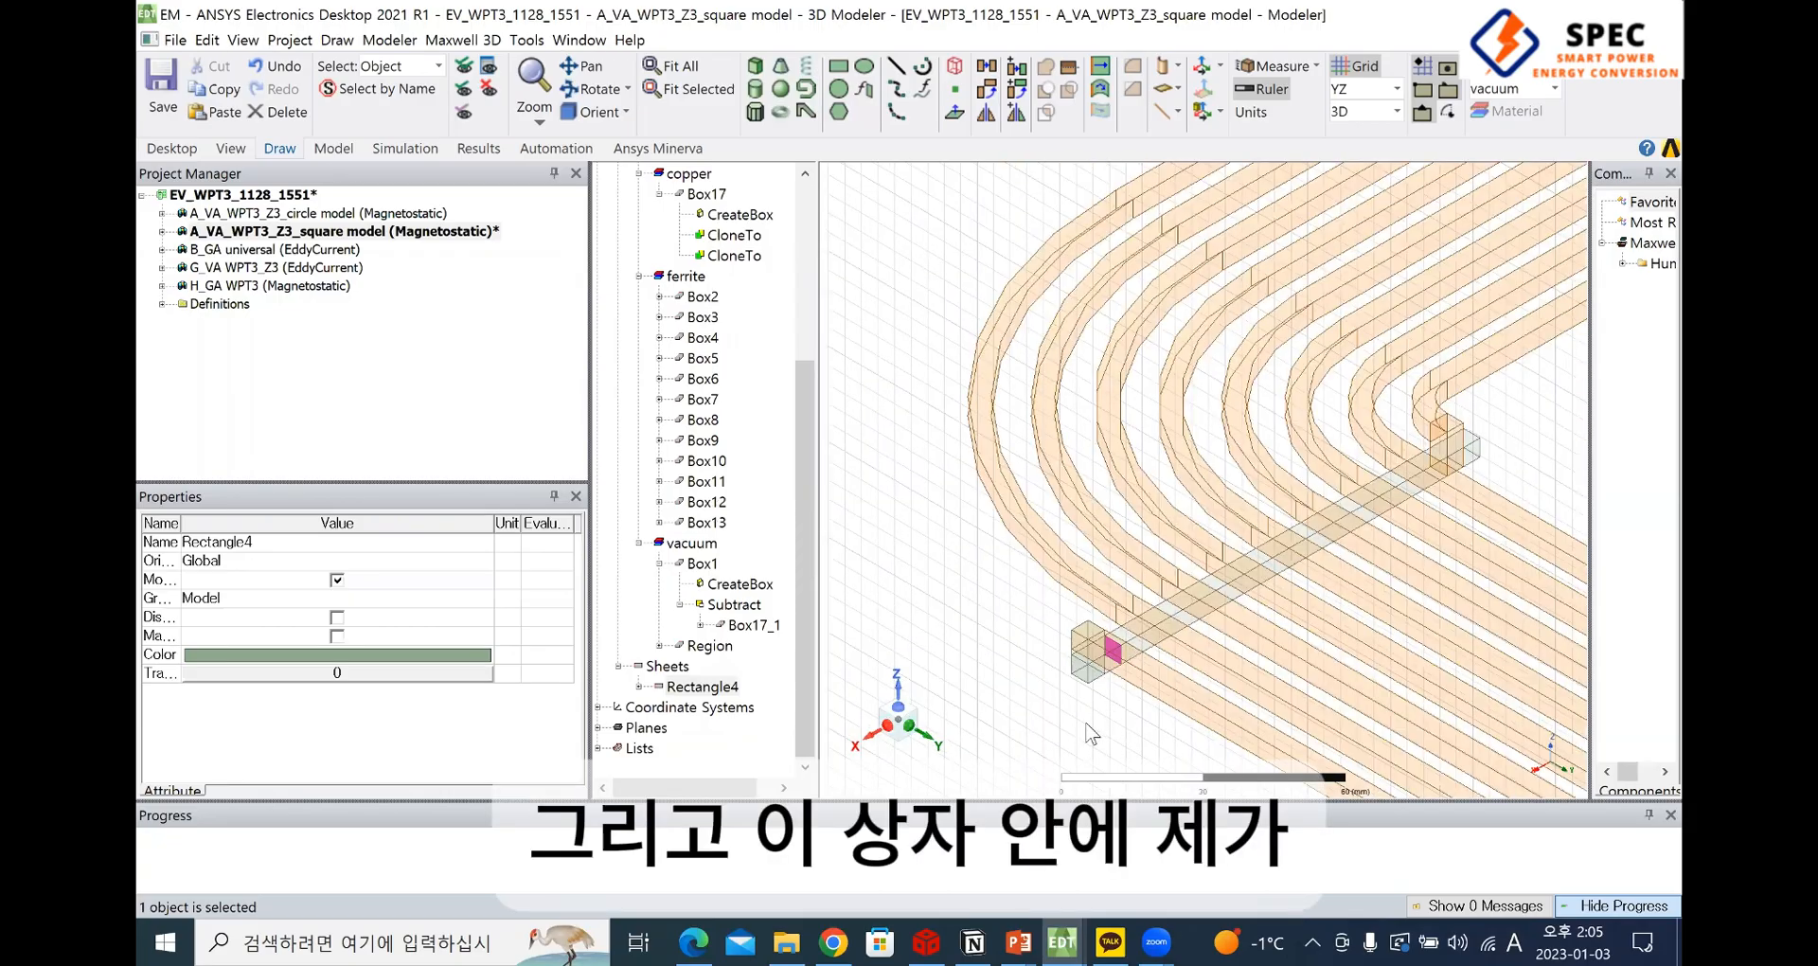
scroll(1112, 627, up, 3)
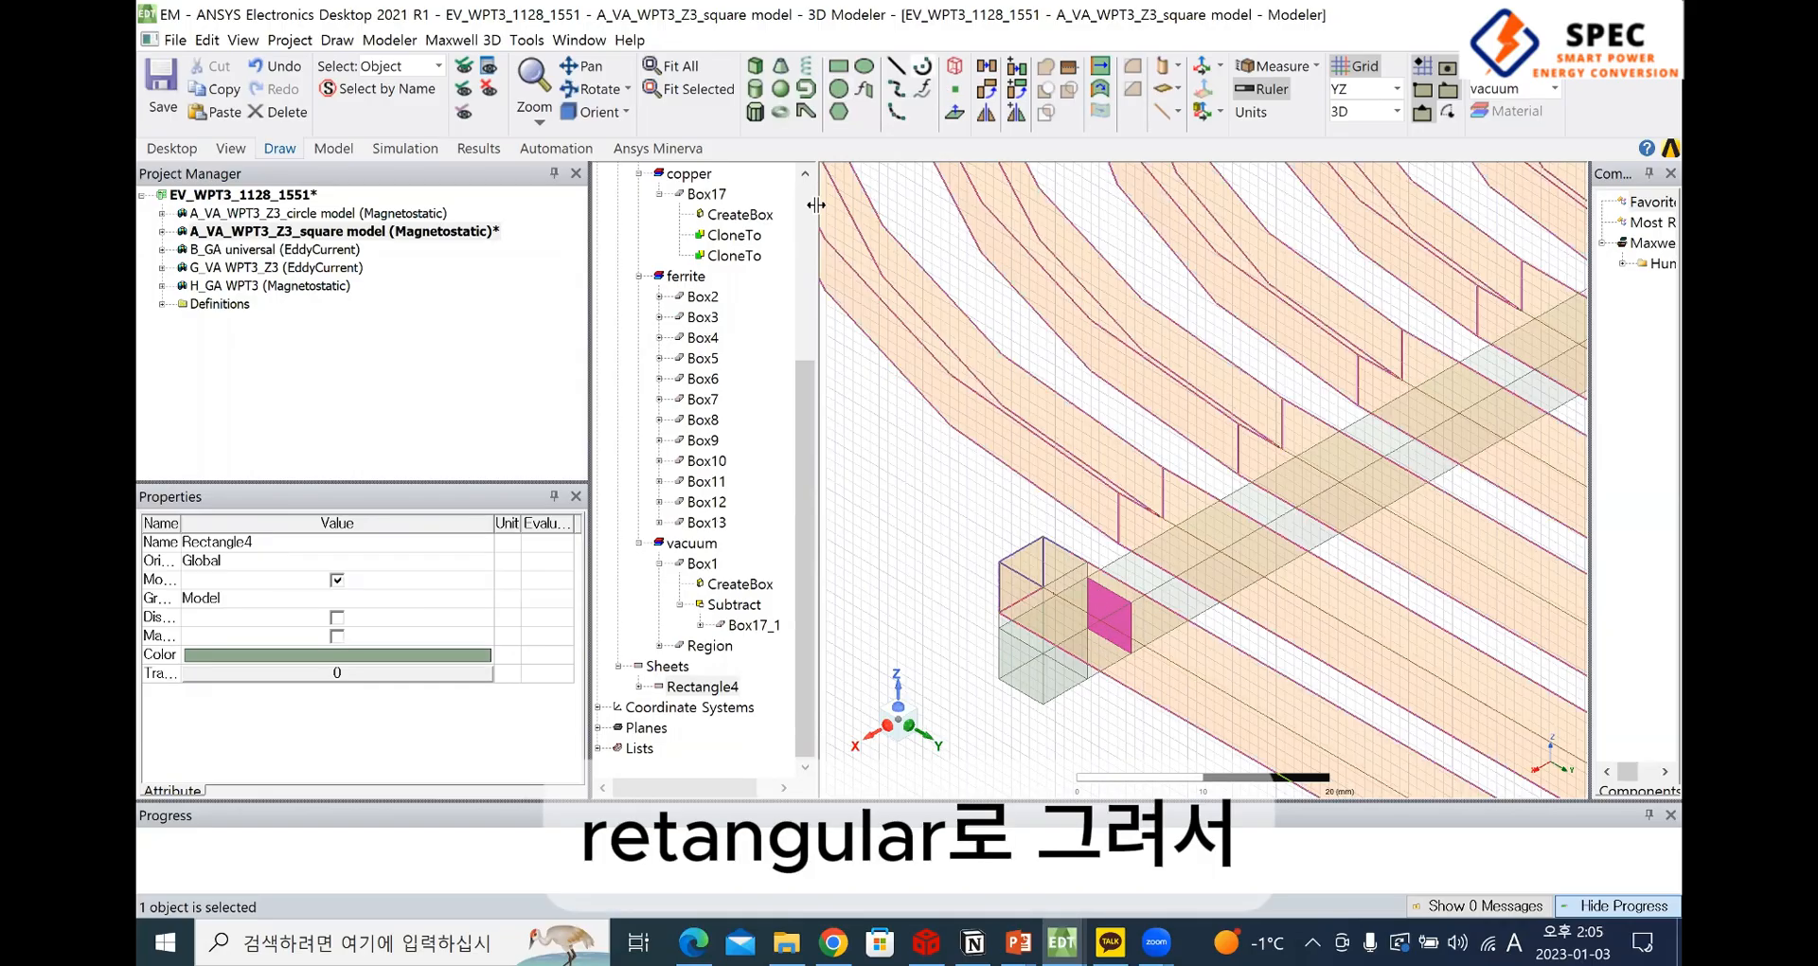
Open the Current excitation settings for the sheet Rectangle4, view the value and type options, and close them without assigning
click(721, 688)
click(637, 686)
right_click(712, 694)
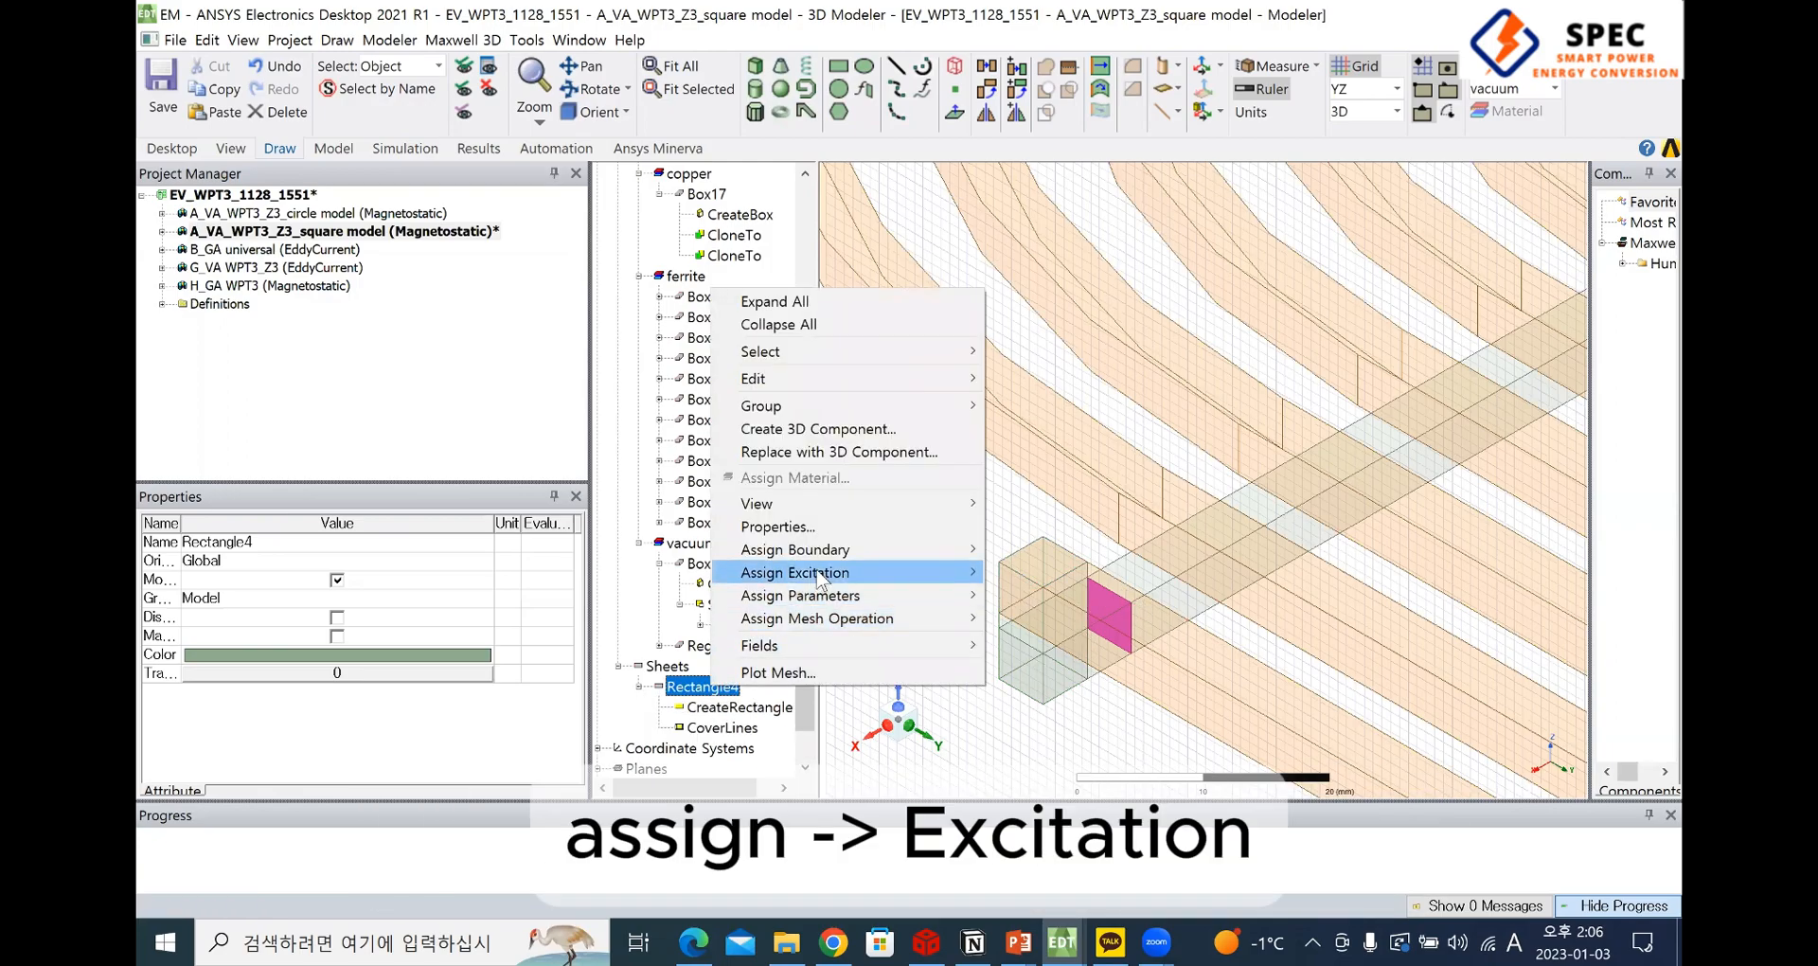
mouse_move(818, 579)
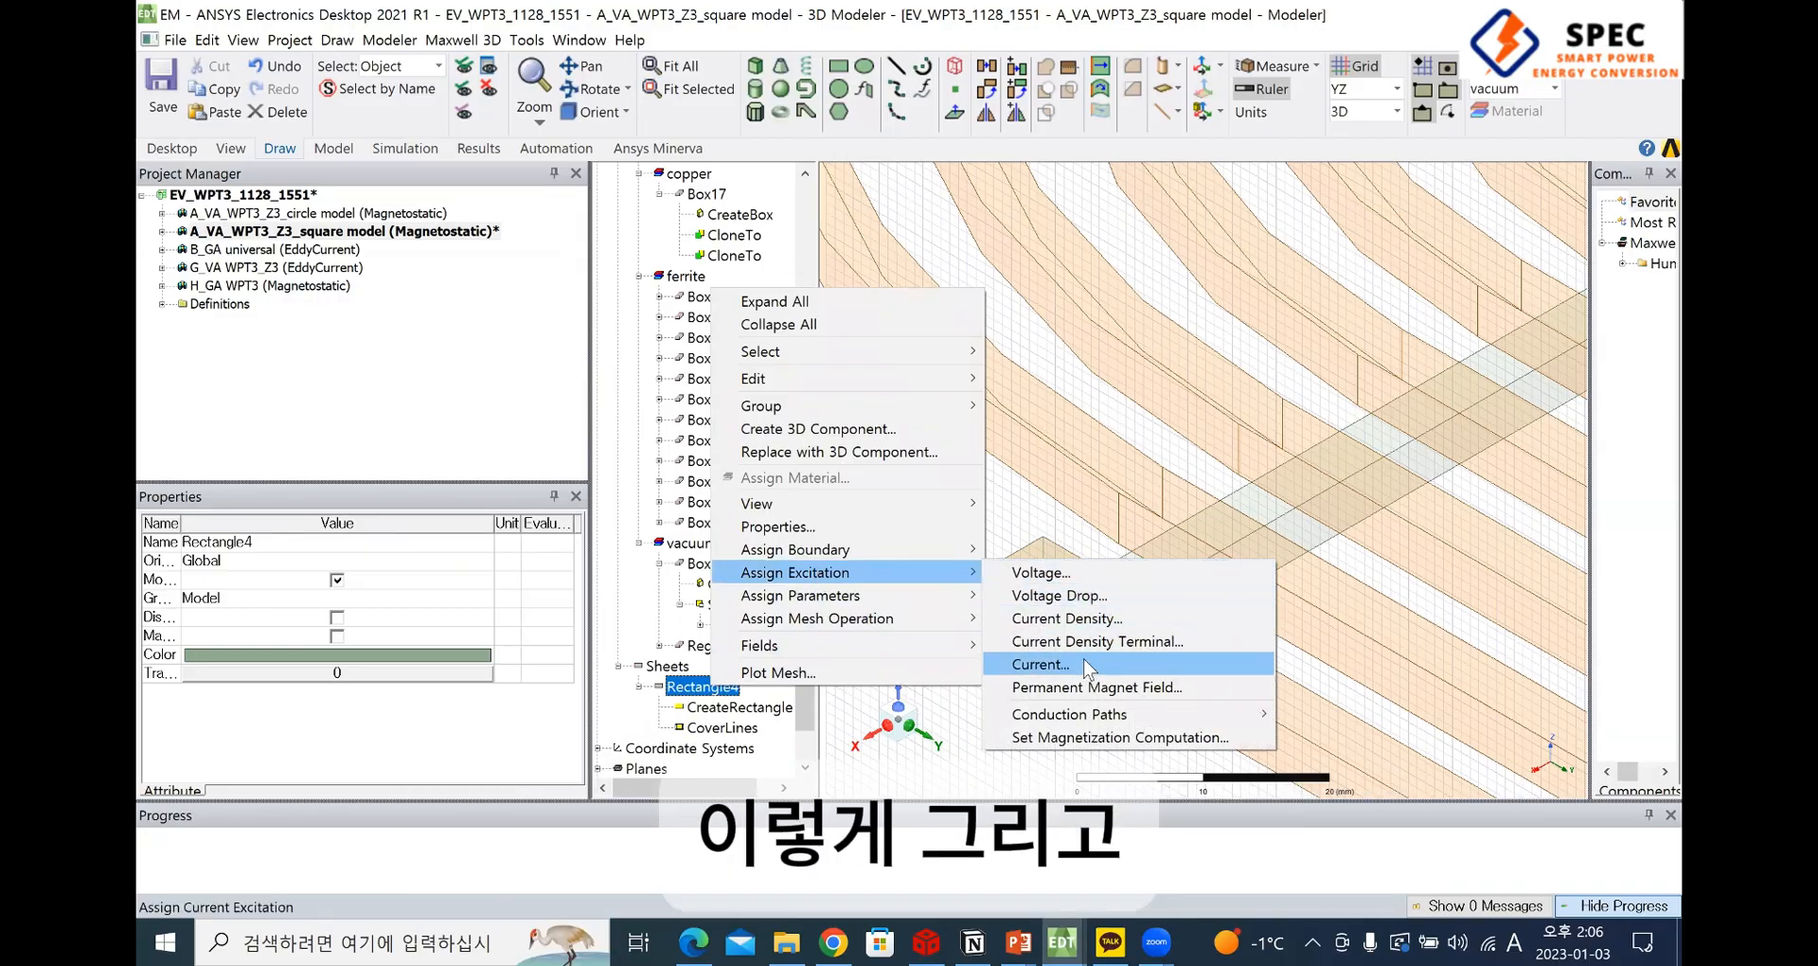
click(1040, 664)
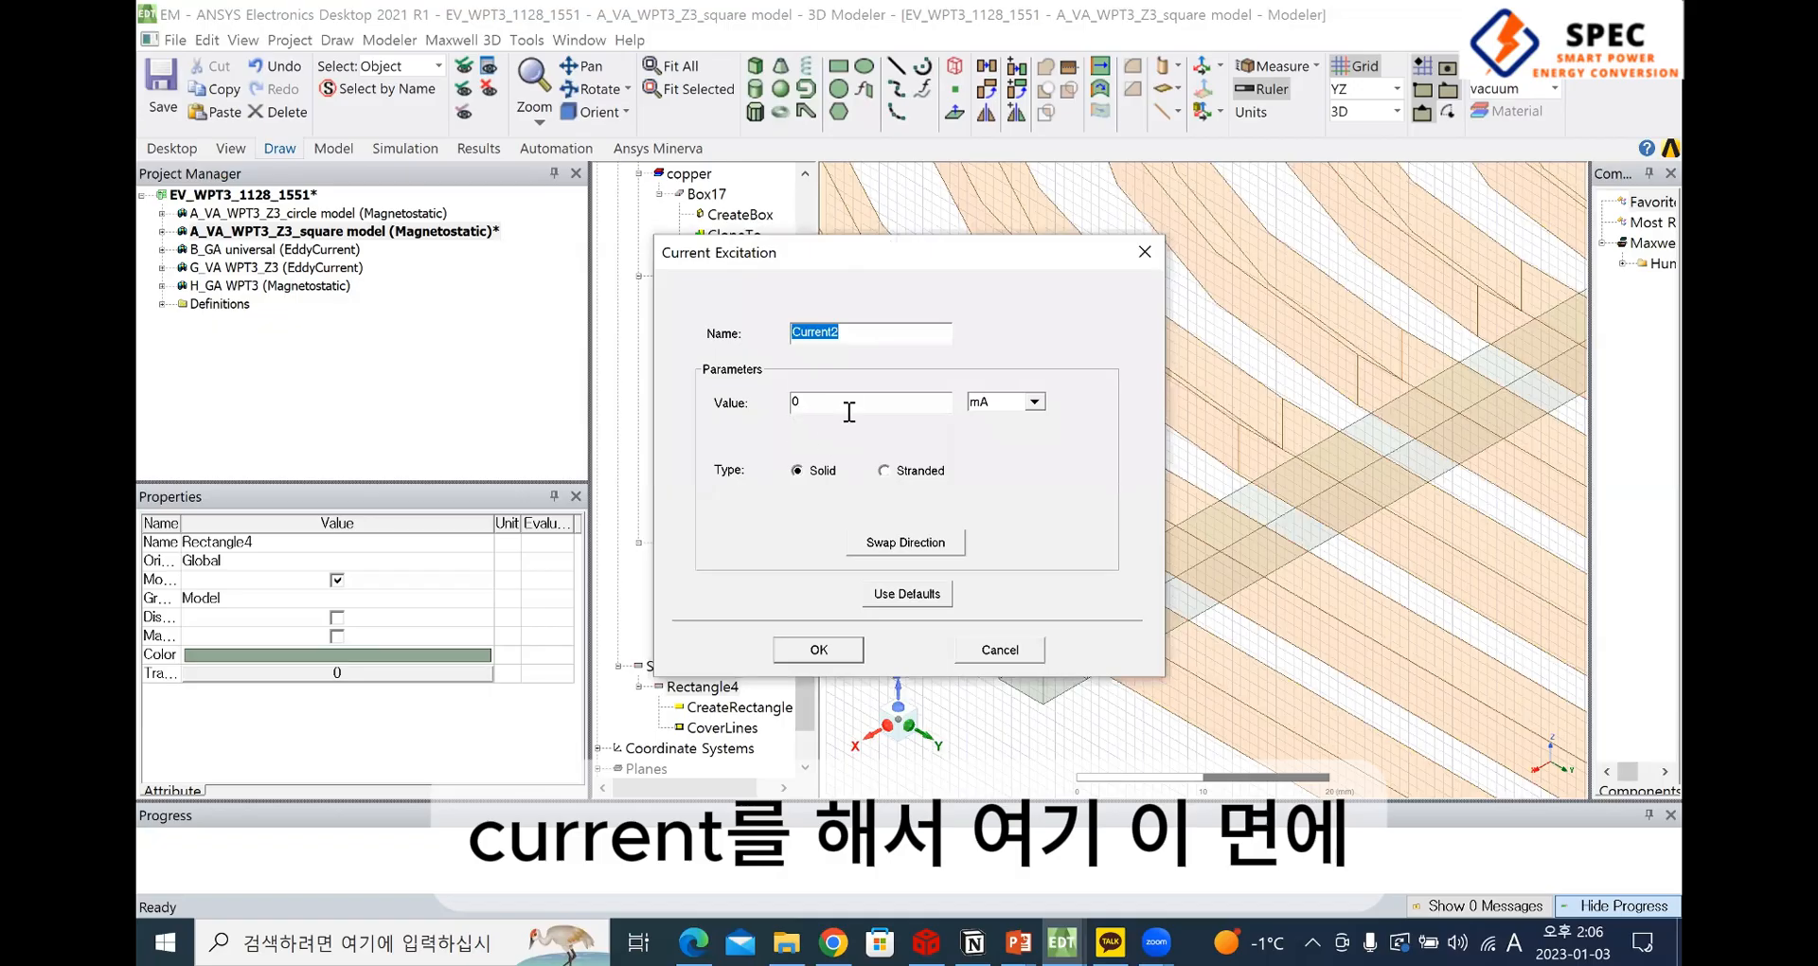
click(850, 412)
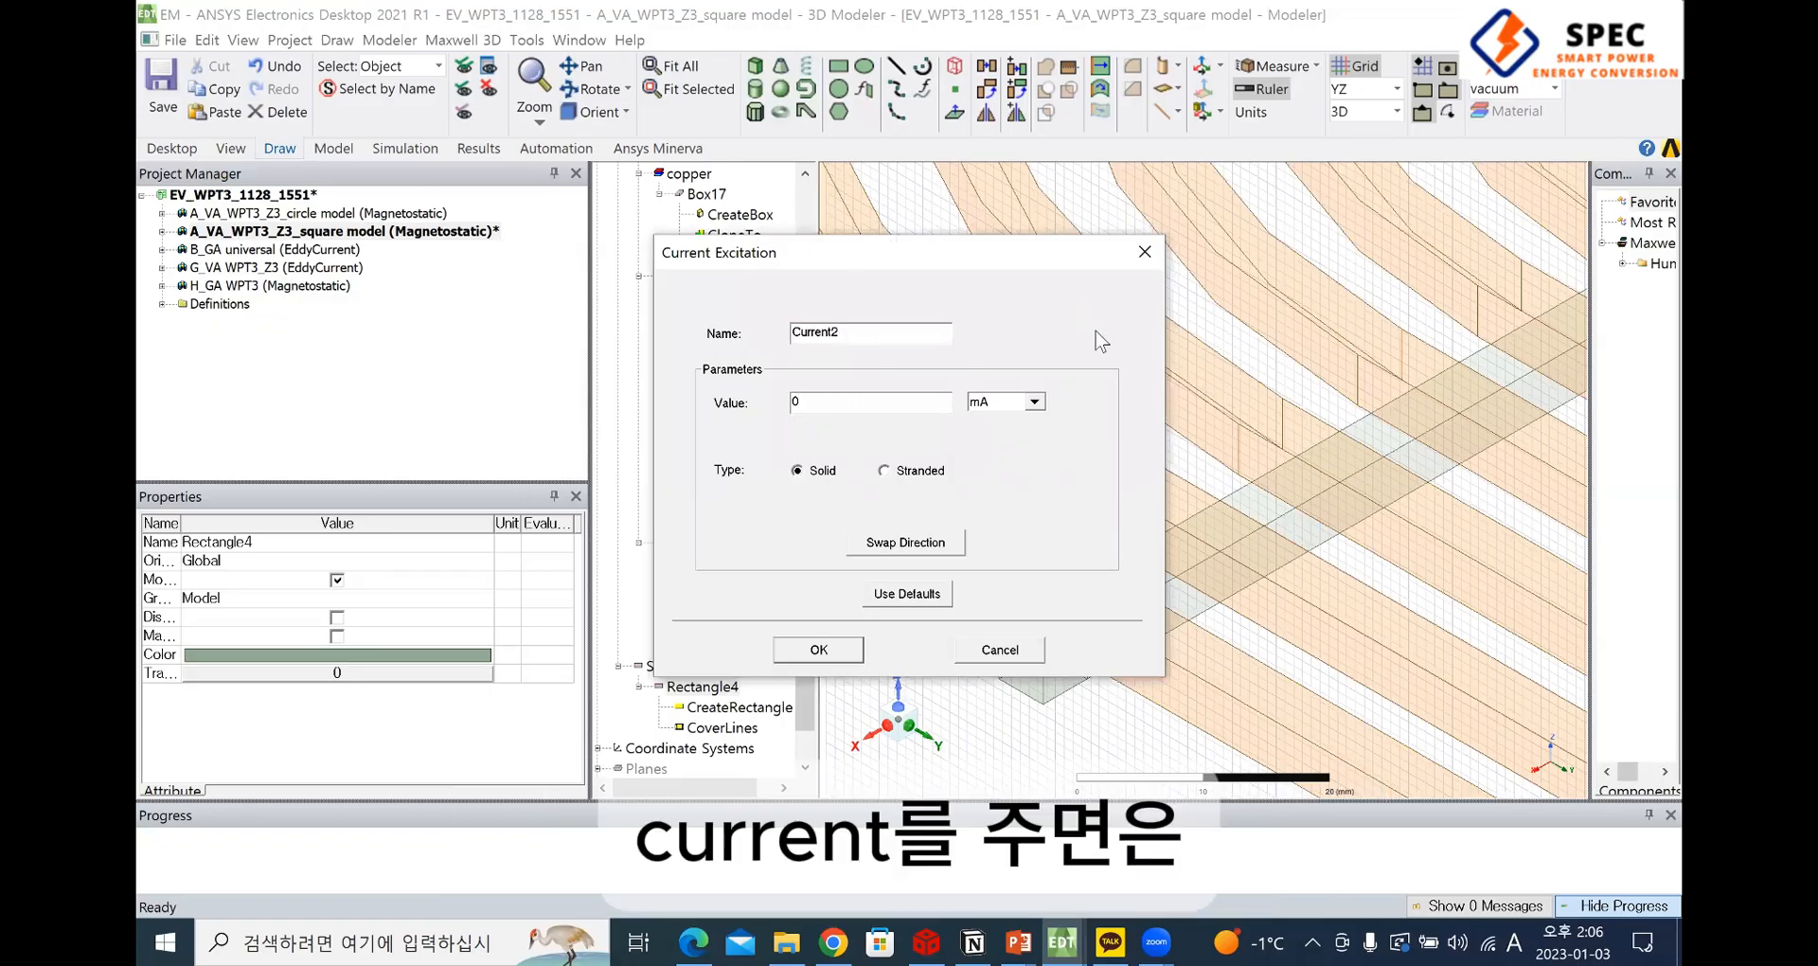
click(1151, 253)
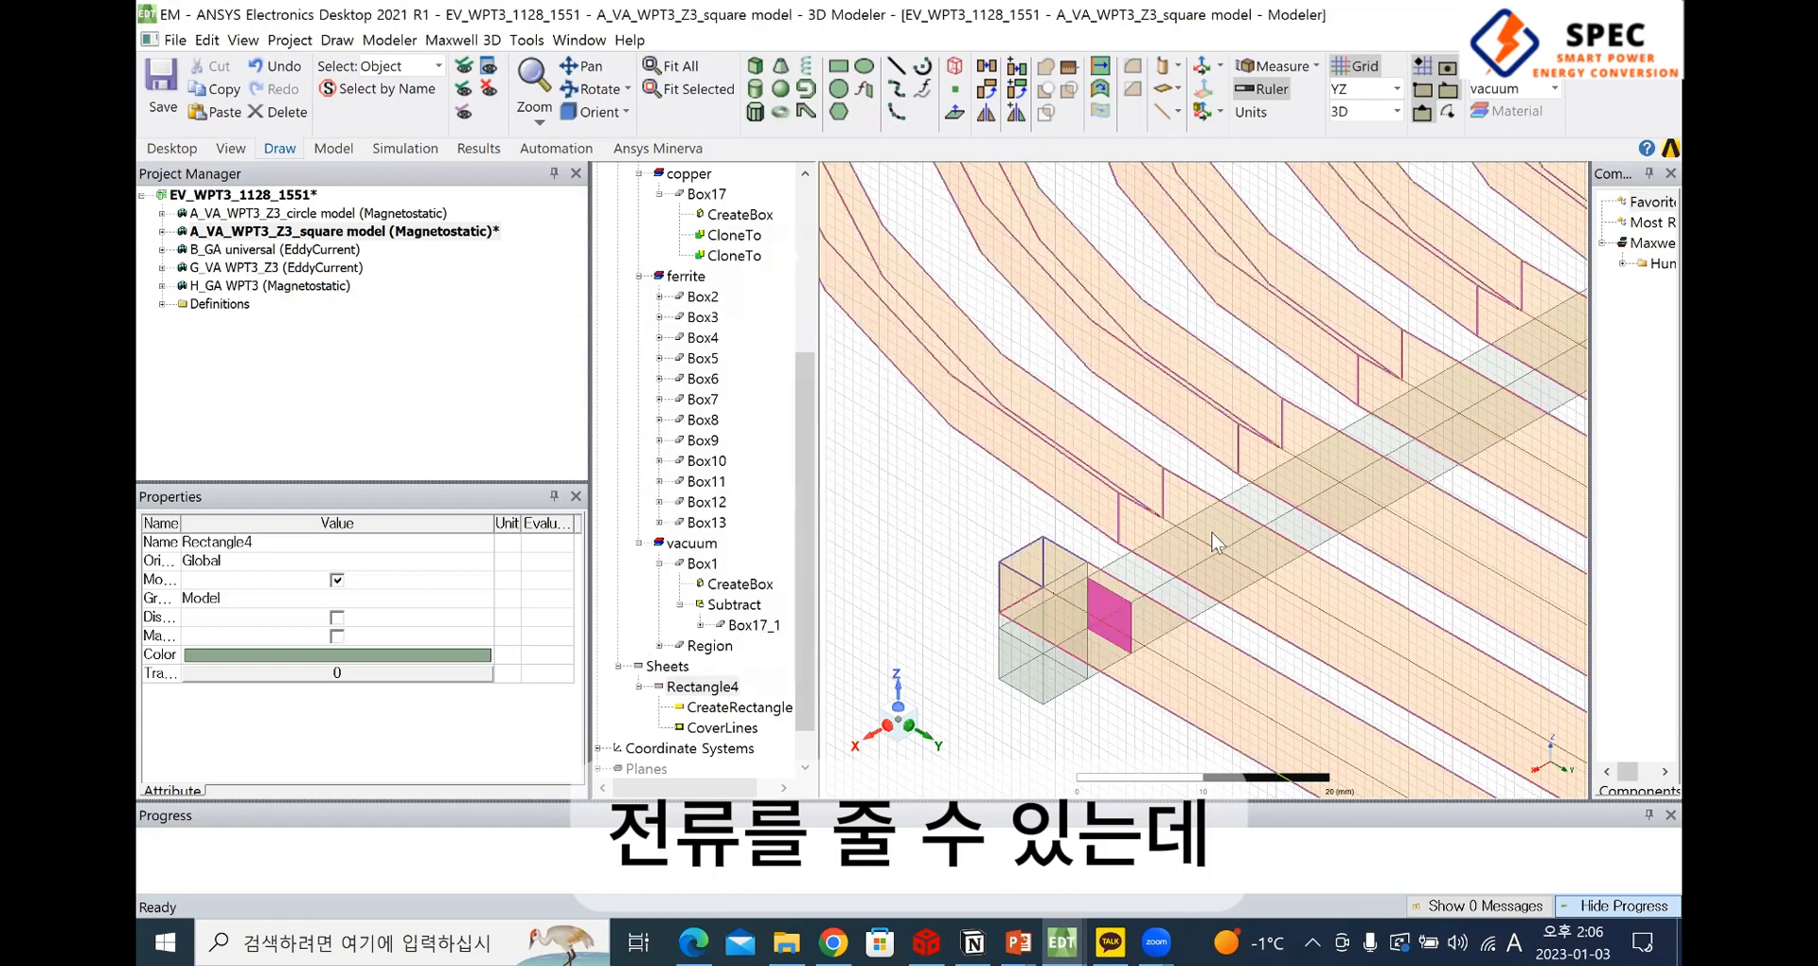
Examine the connecting bar and the winding around the Rectangle4 sheet, out to the coil's inner end
click(1112, 615)
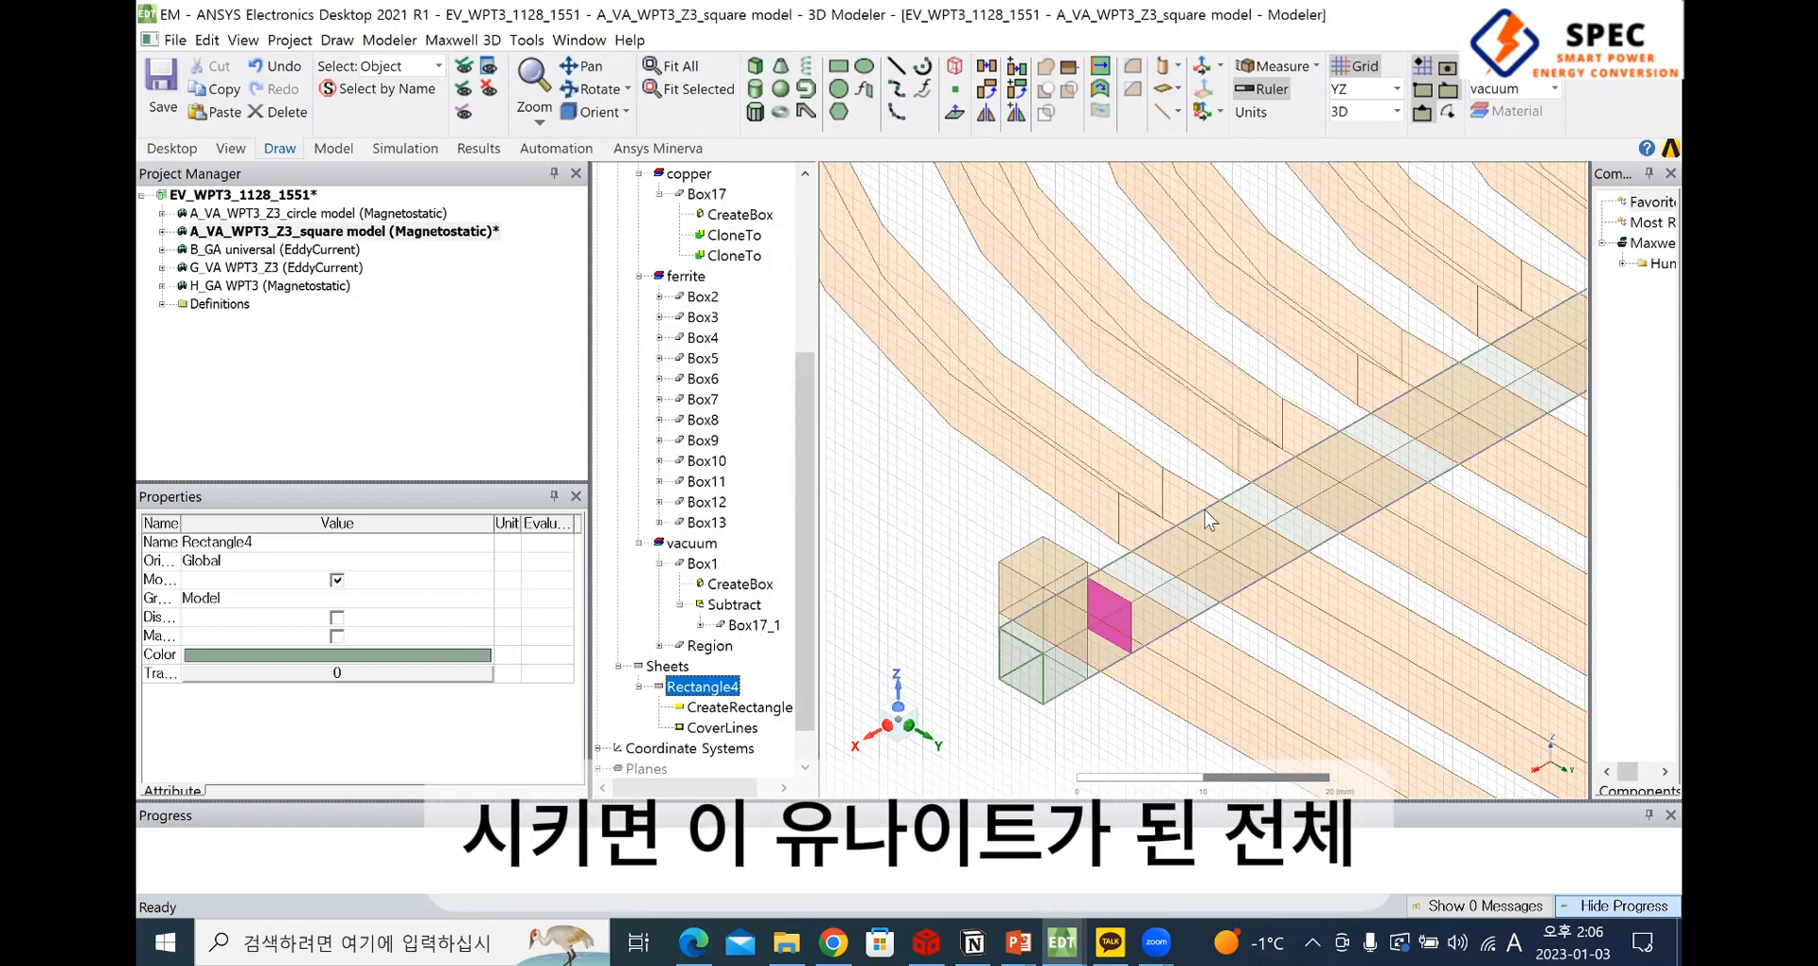
scroll(1207, 513, down, 2)
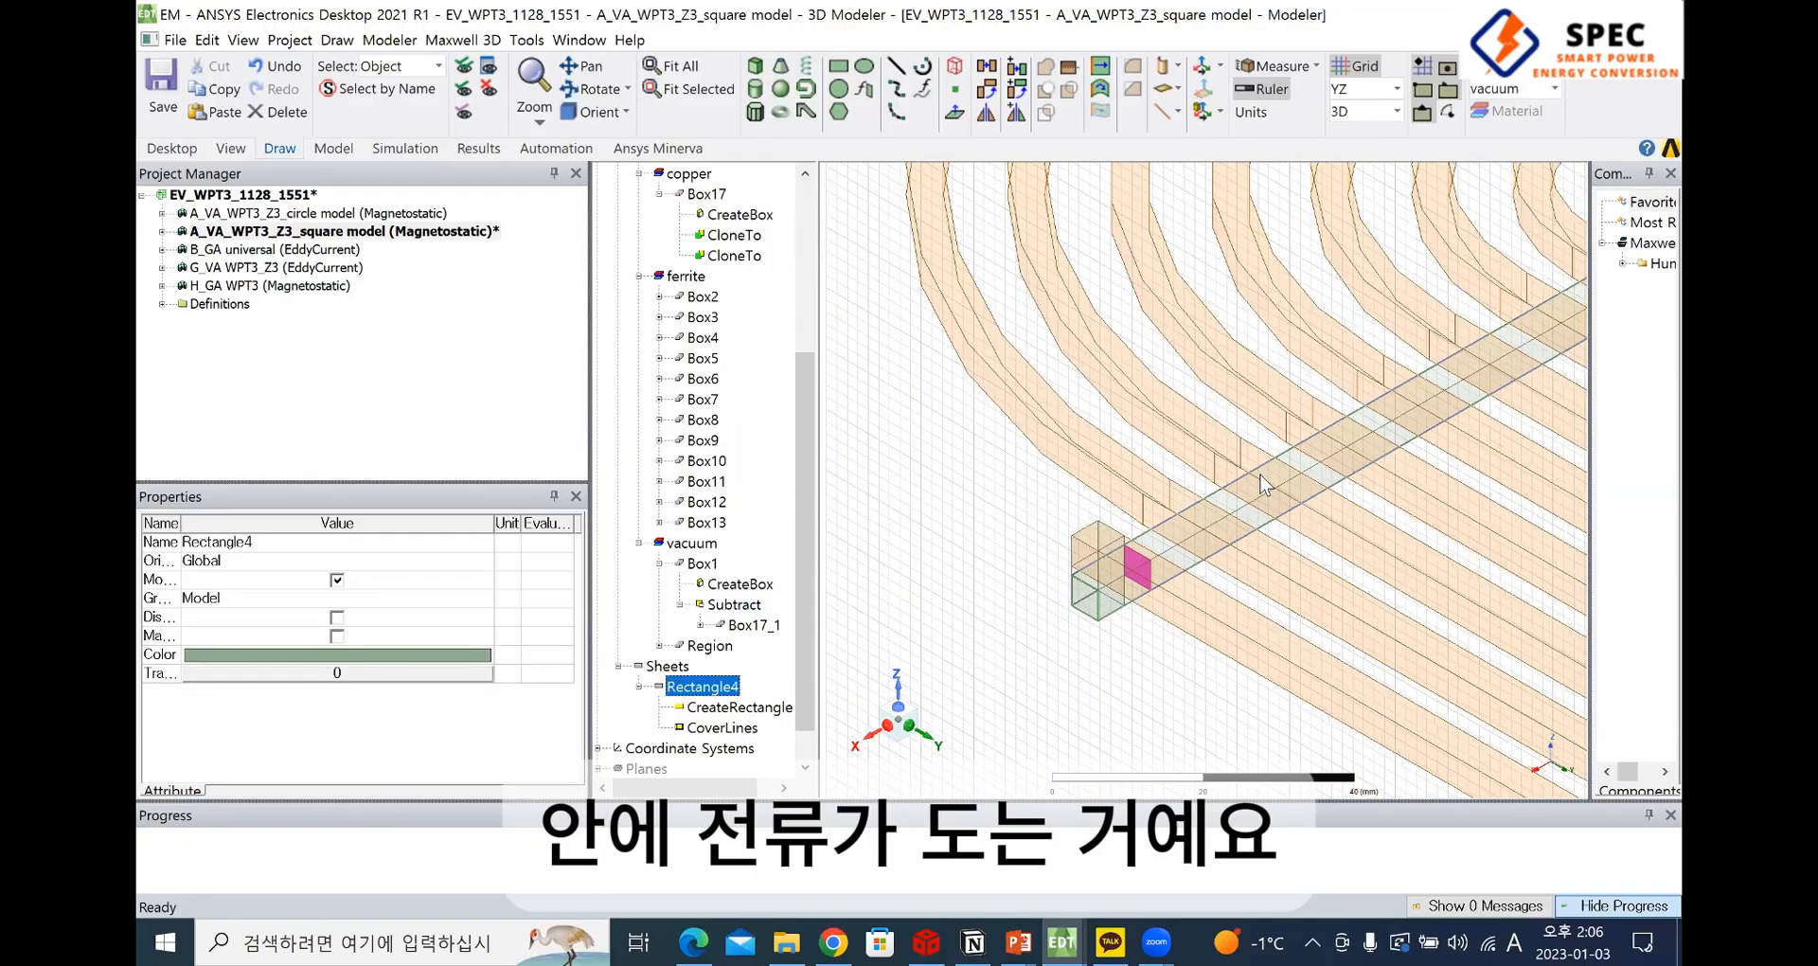
scroll(1262, 485, down, 2)
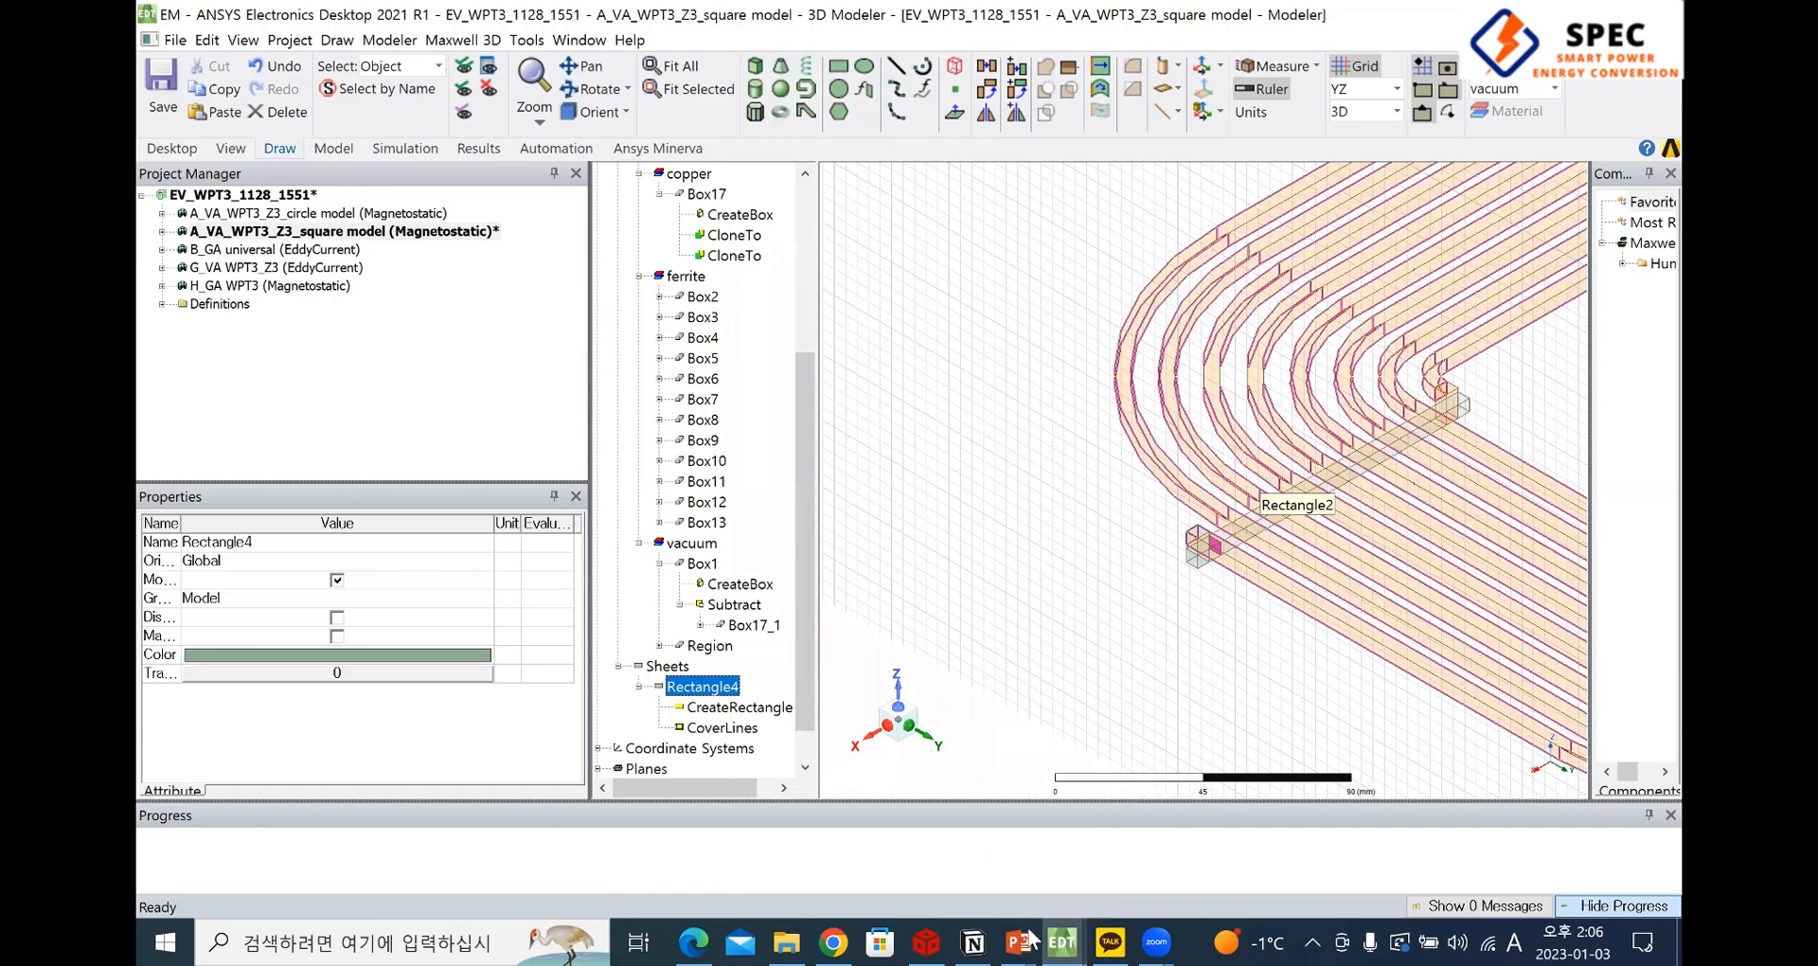
Switch to the EV_WPT3_221219 CR WPT model and show its Tx current excitation on the lower coil
key(alt+Tab)
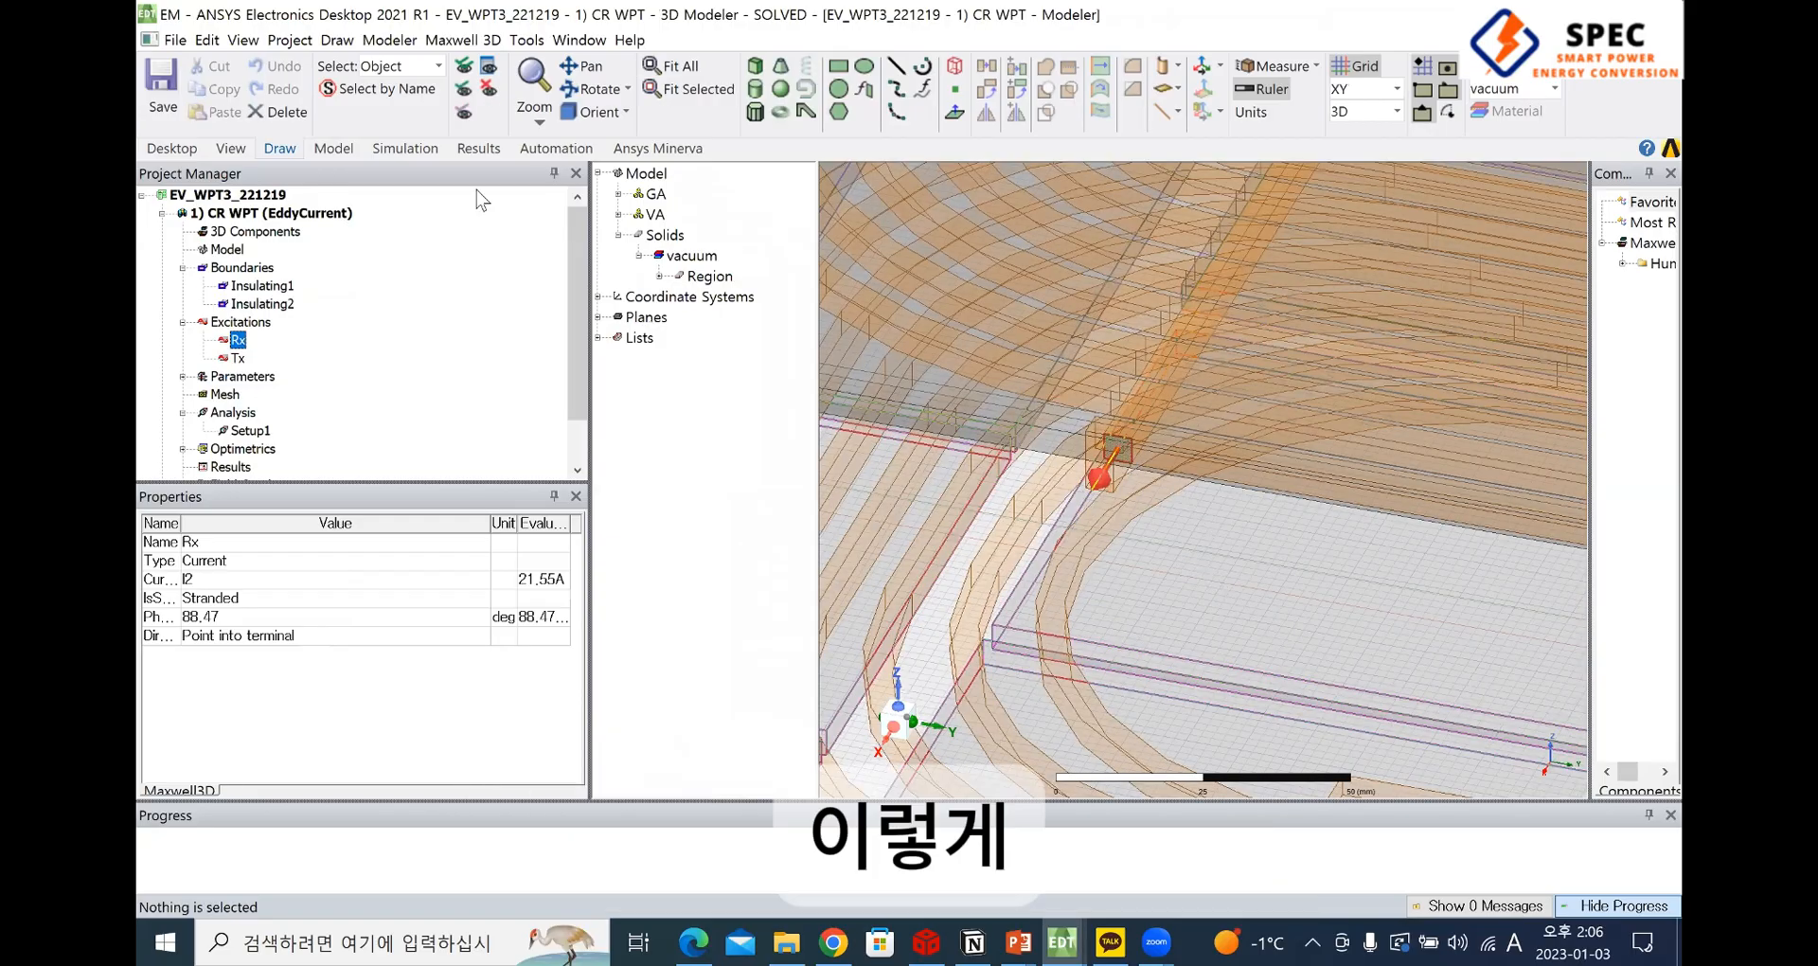
click(238, 360)
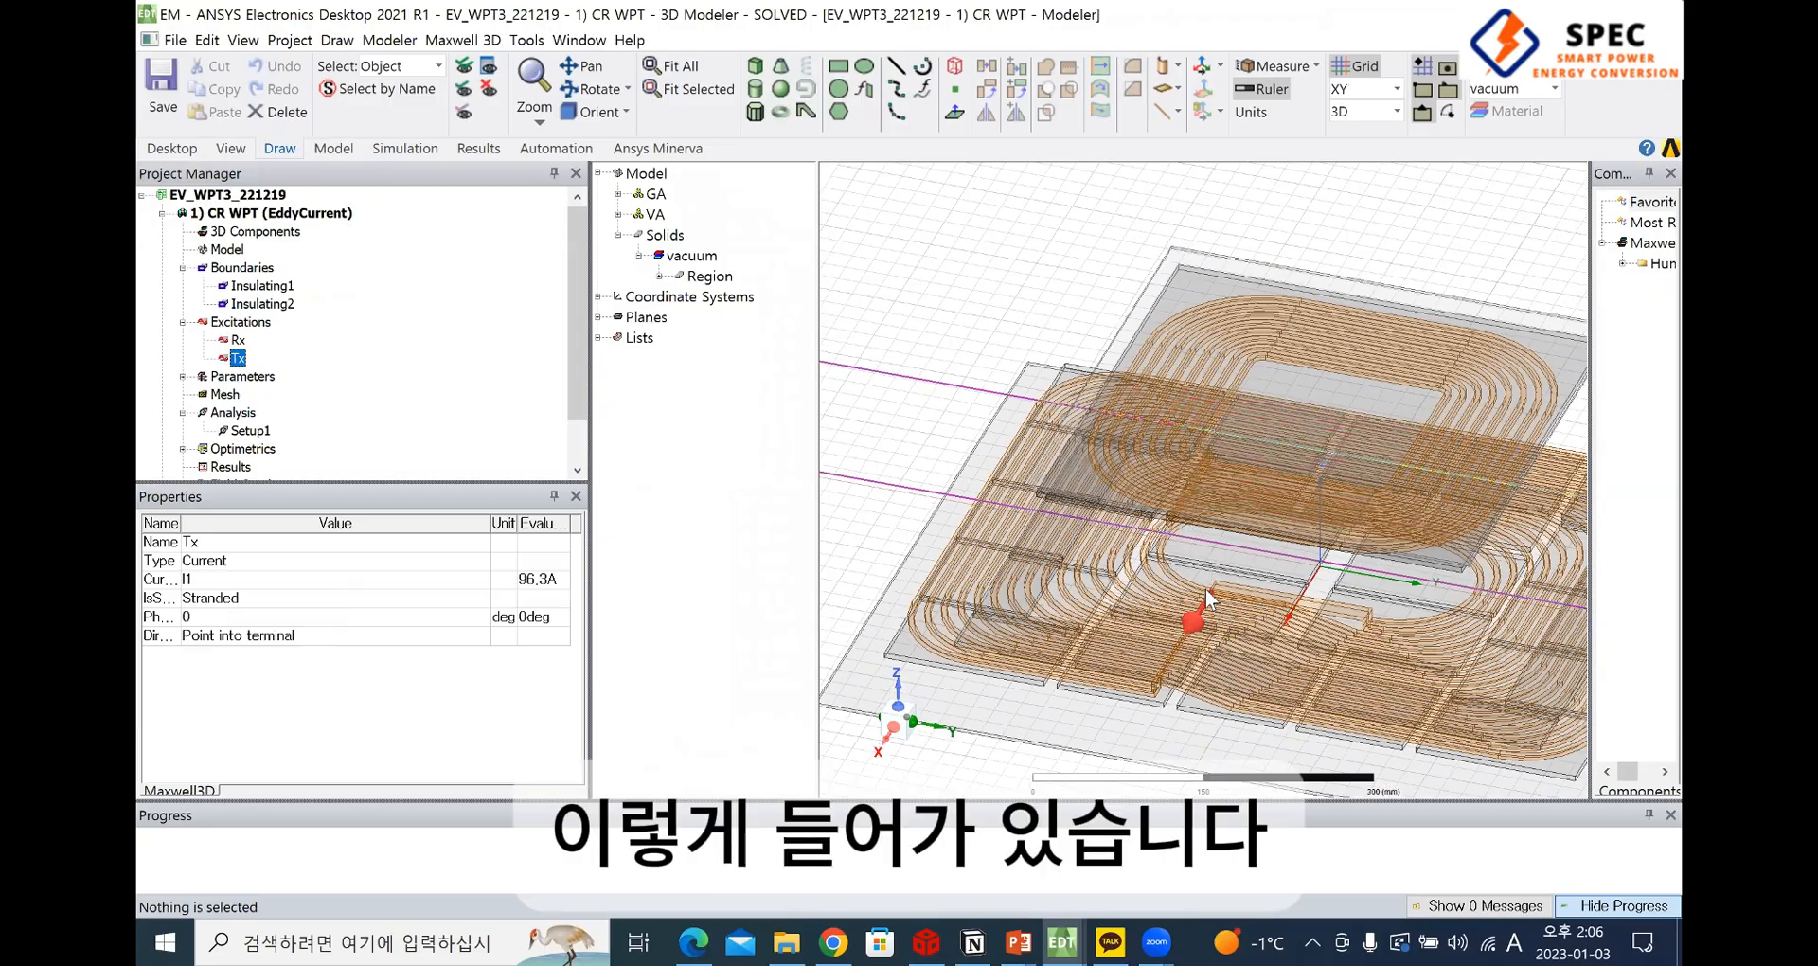
scroll(1207, 598, up, 5)
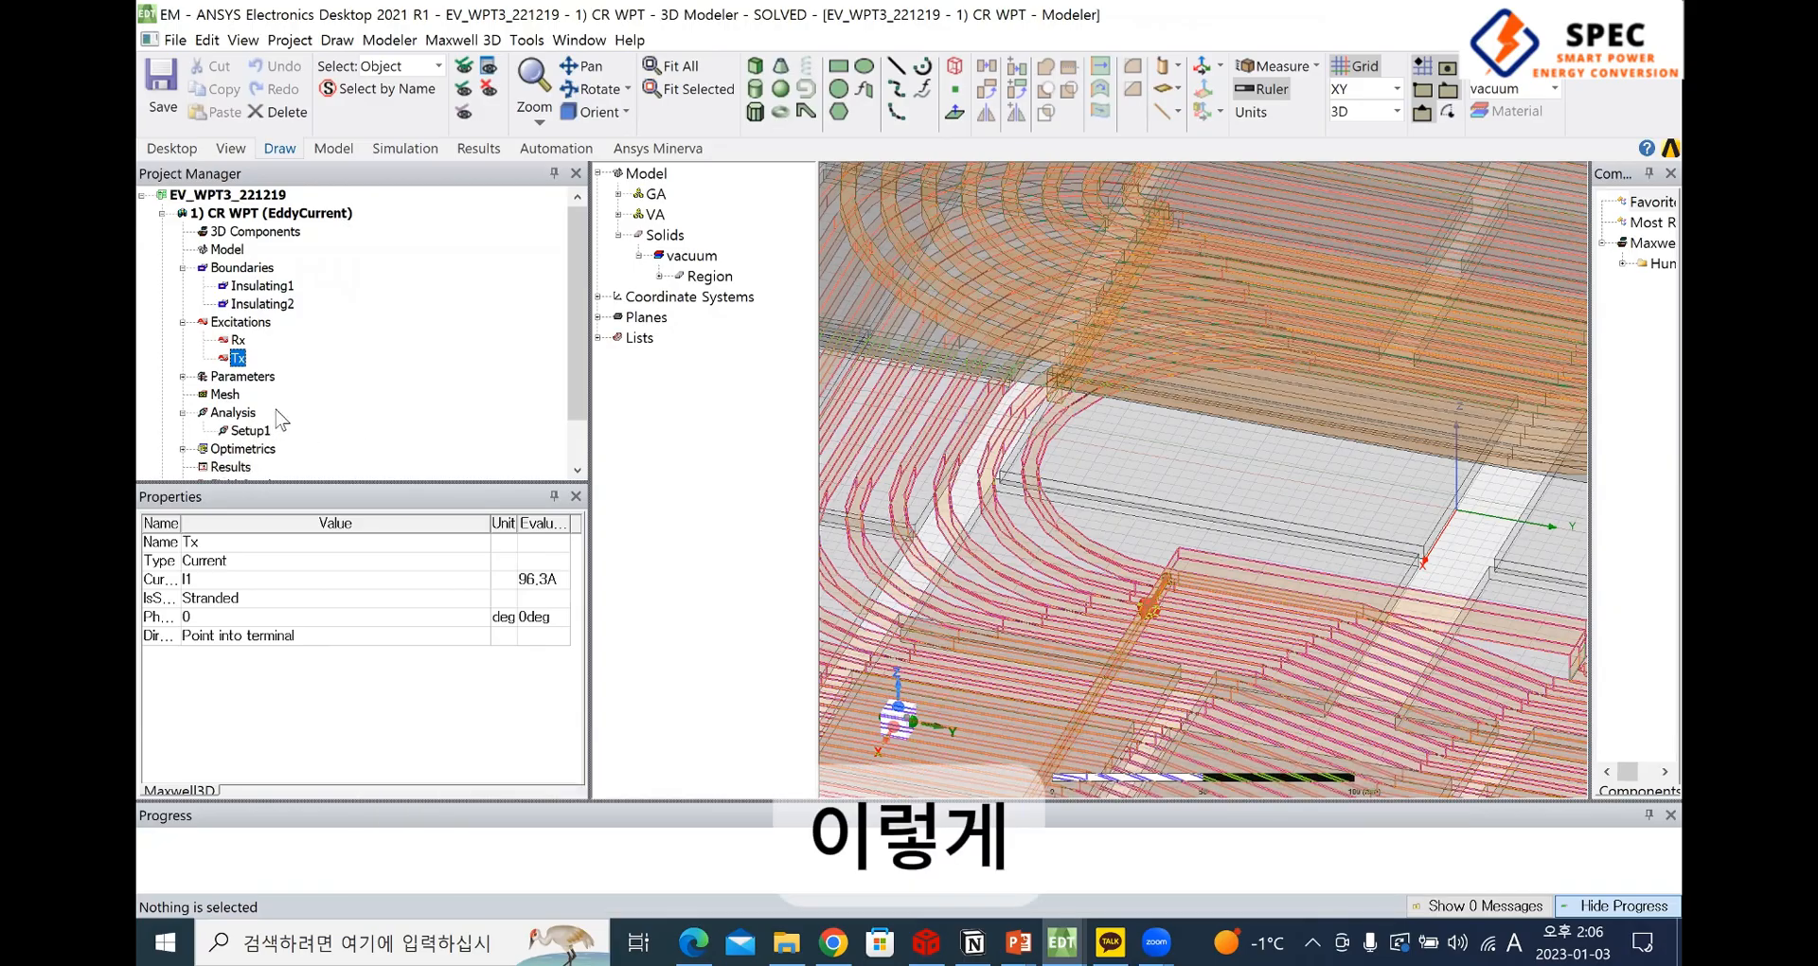
Open the solve settings of Setup1 and review its general, convergence and expression cache options
click(265, 431)
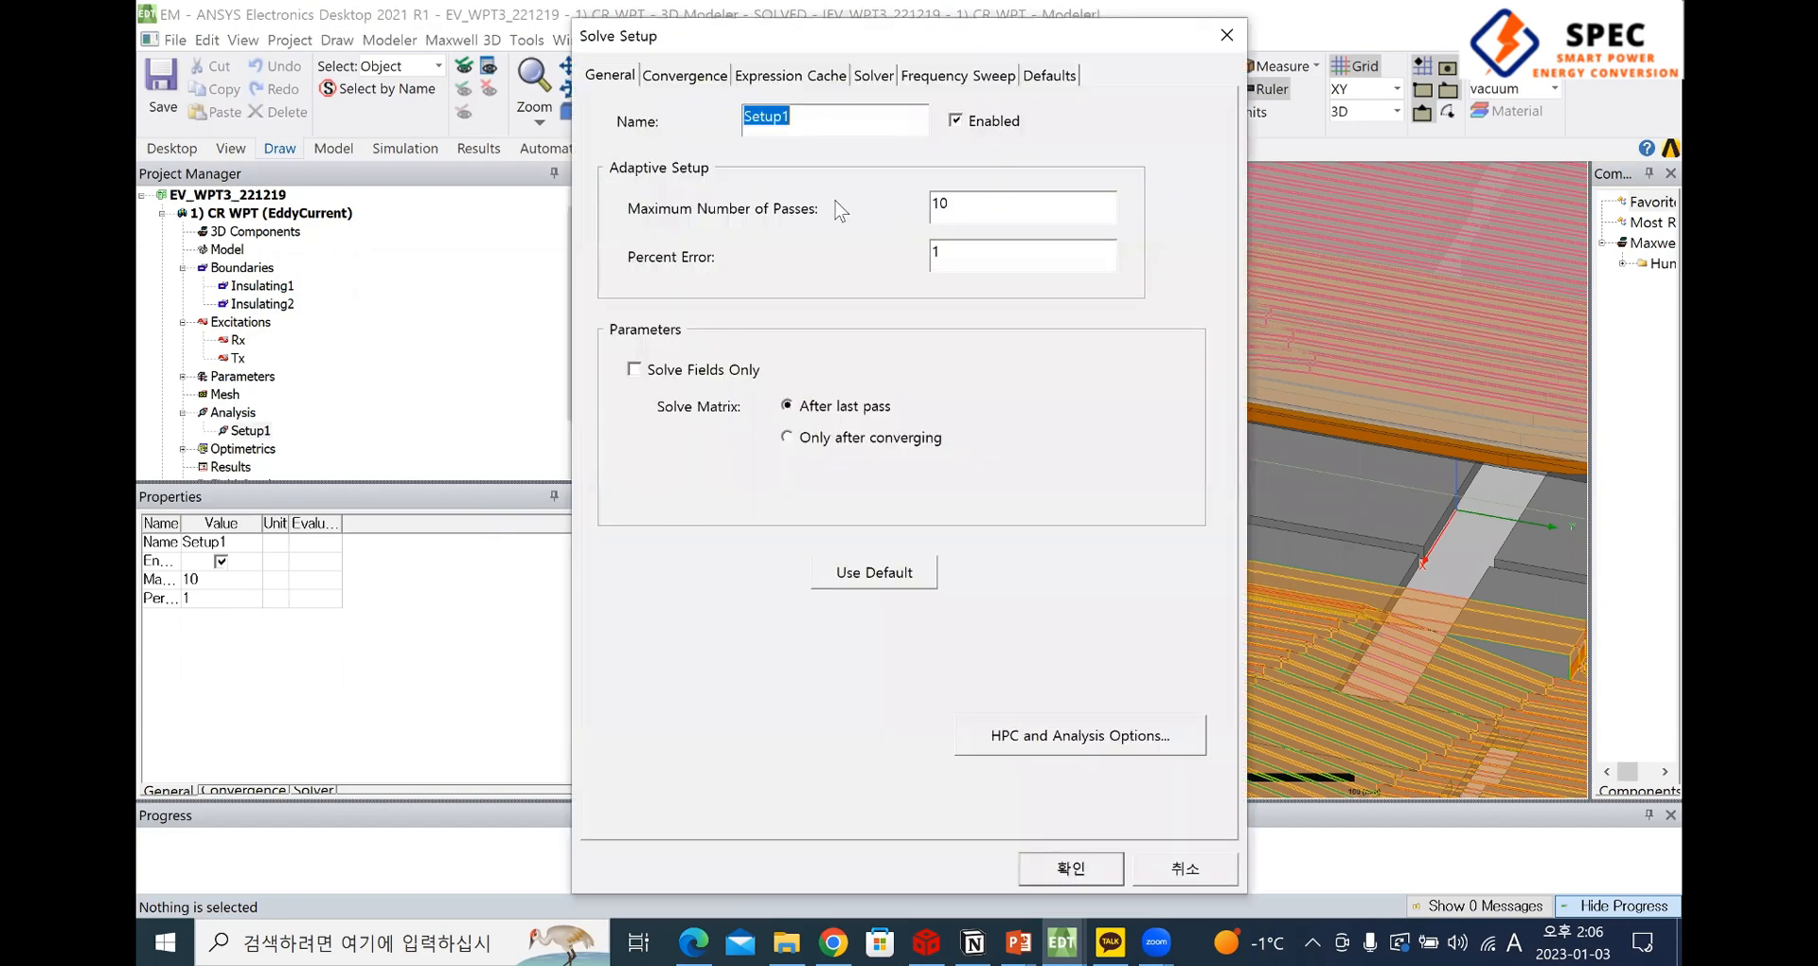
click(663, 76)
click(611, 76)
click(674, 83)
click(781, 81)
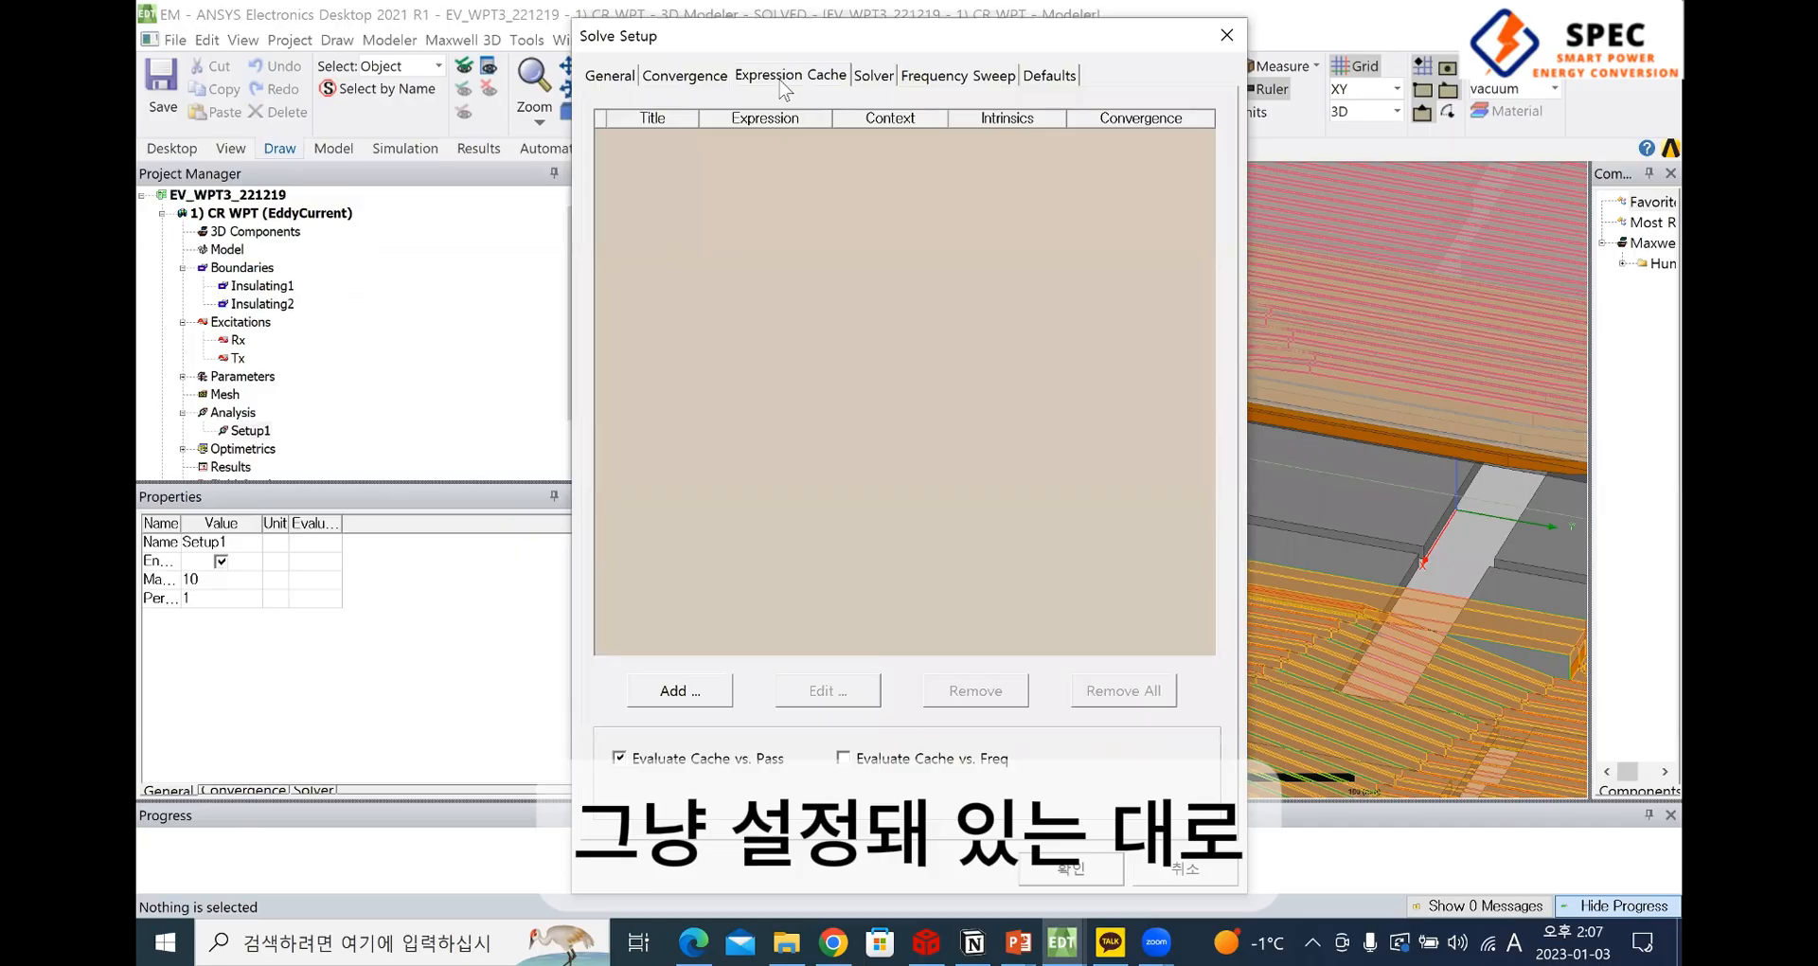
Review Setup1's adaptive frequency, frequency sweep and default options, and close the solve settings
click(875, 79)
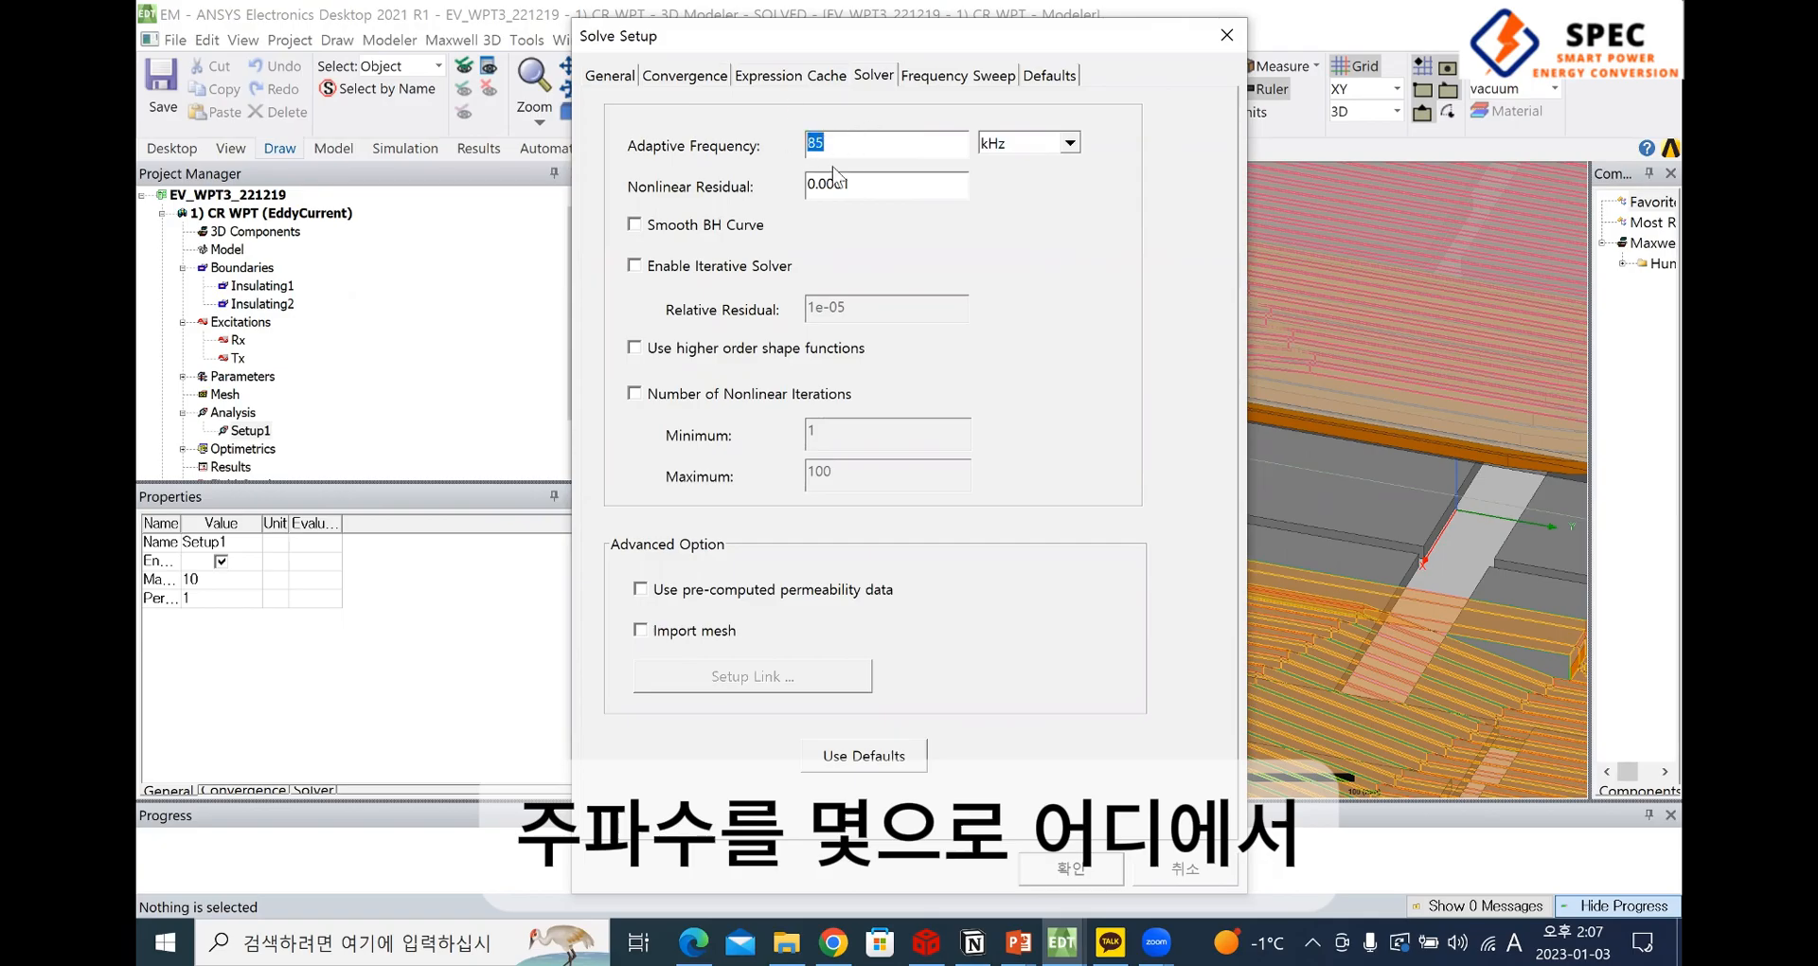
double_click(806, 144)
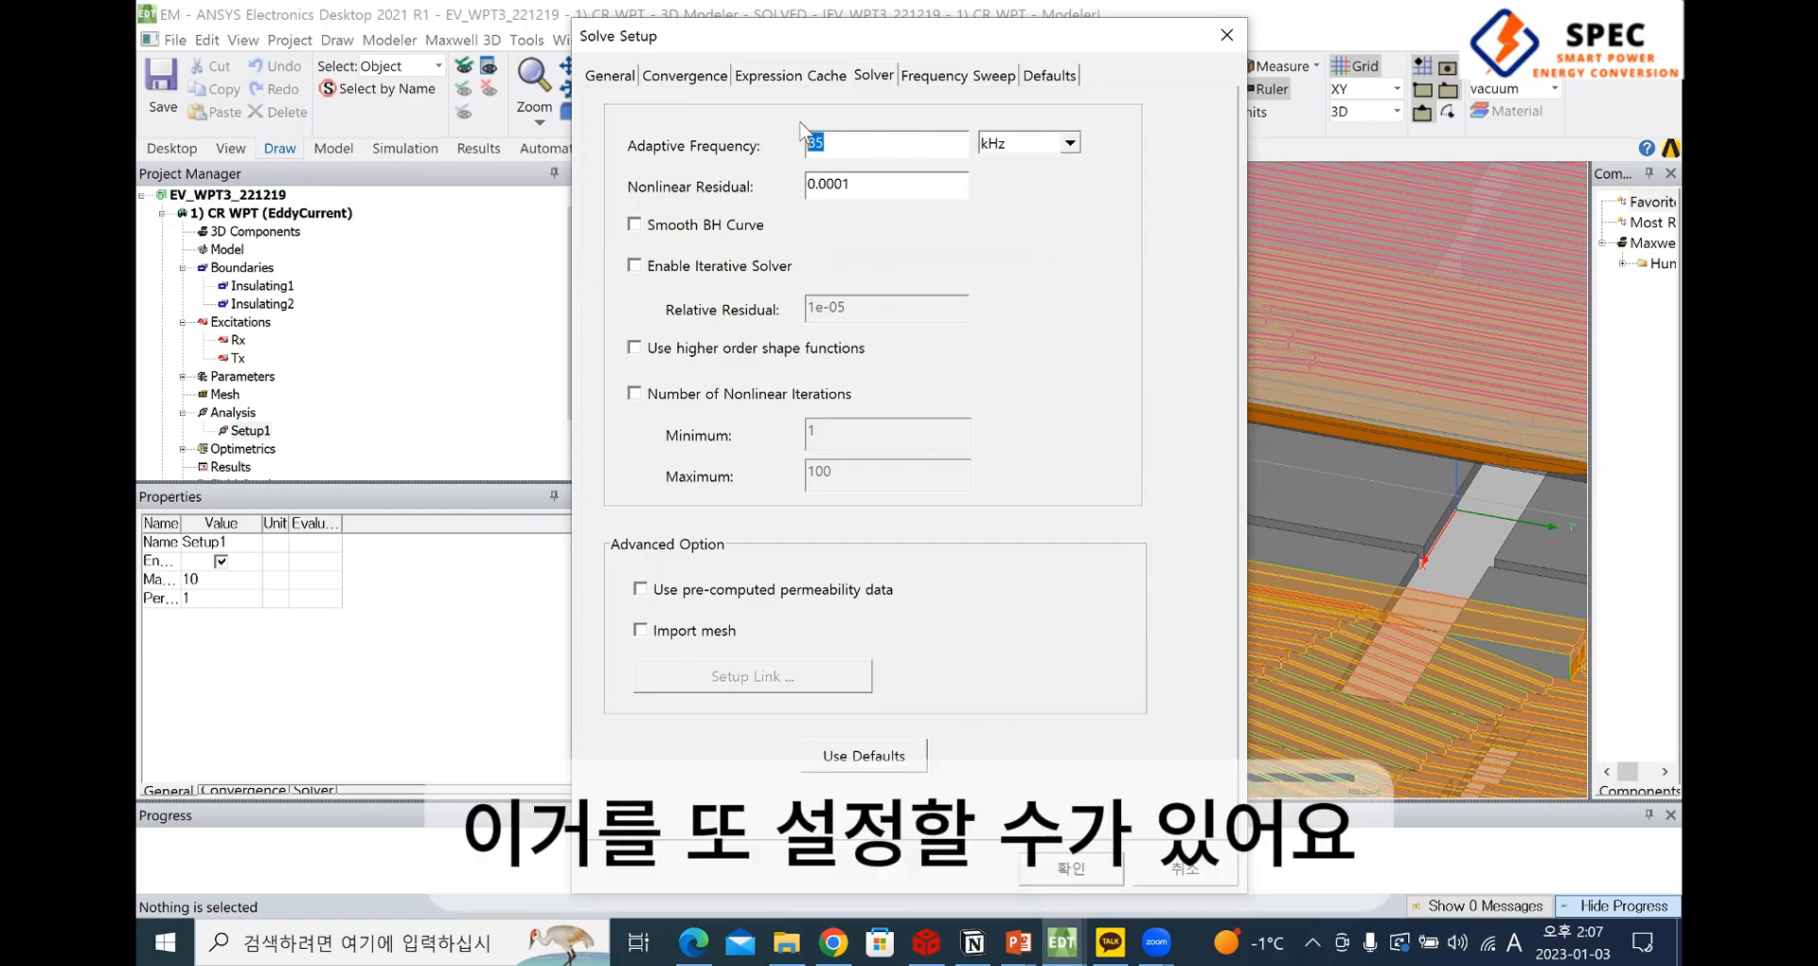
click(833, 143)
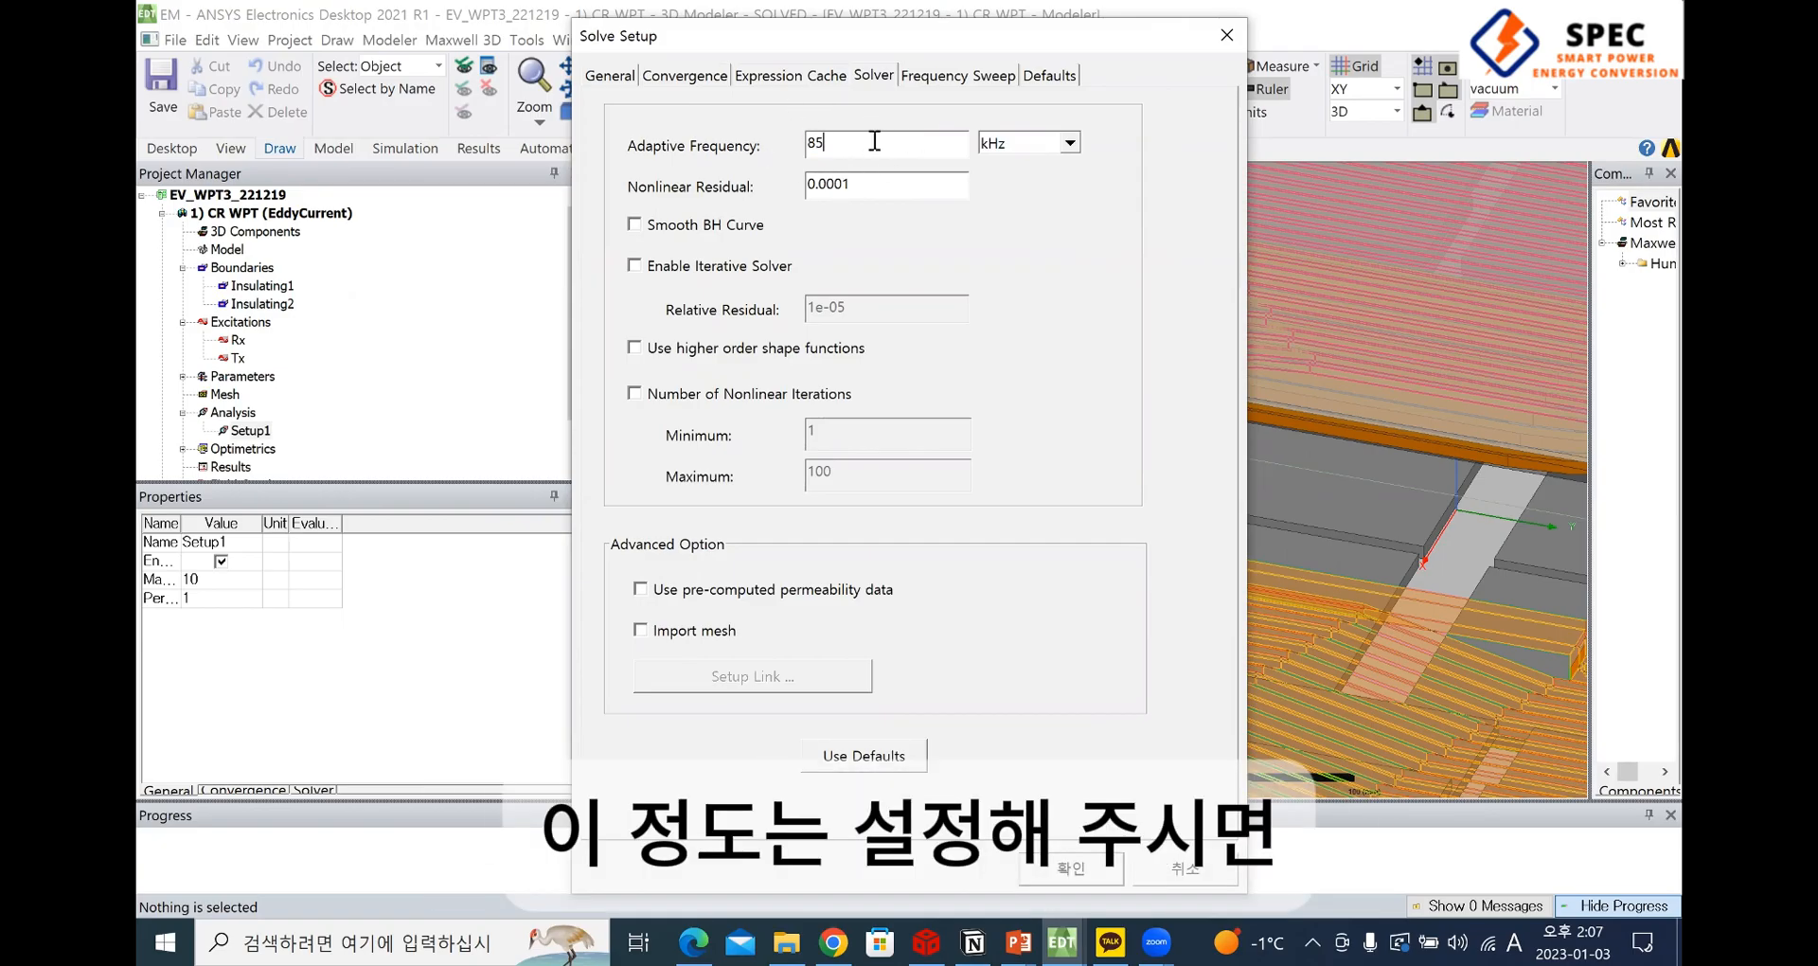
click(959, 76)
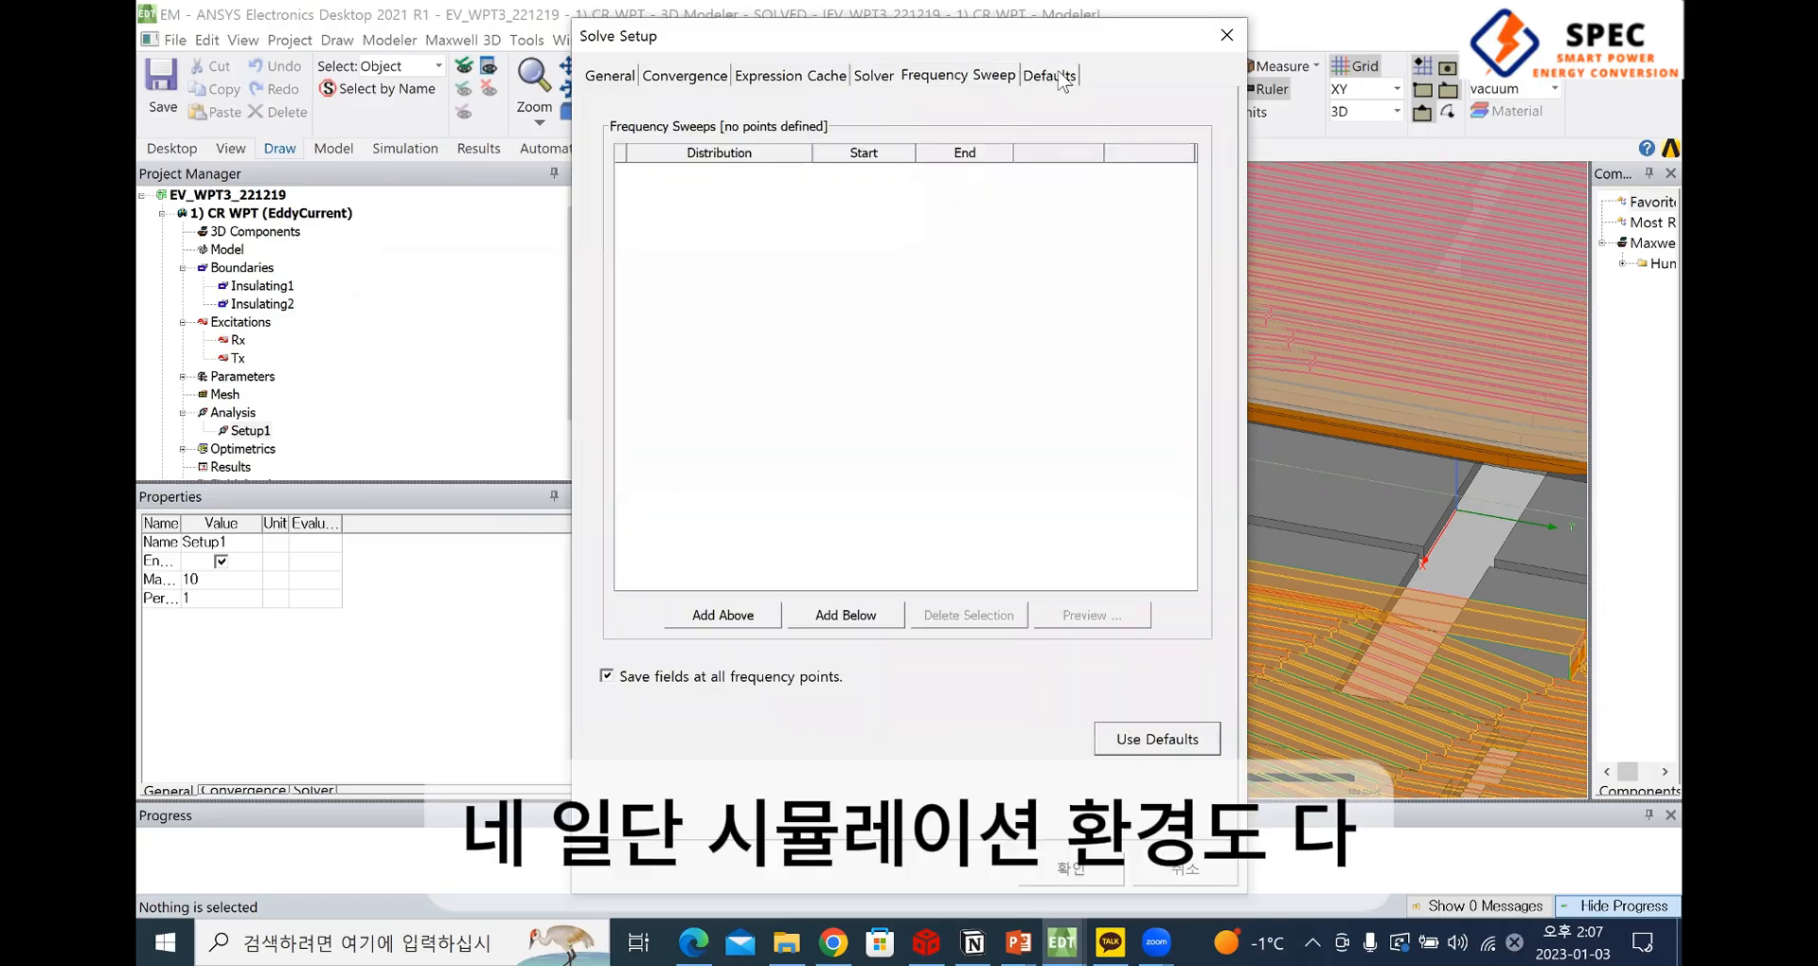
click(1049, 74)
click(1227, 35)
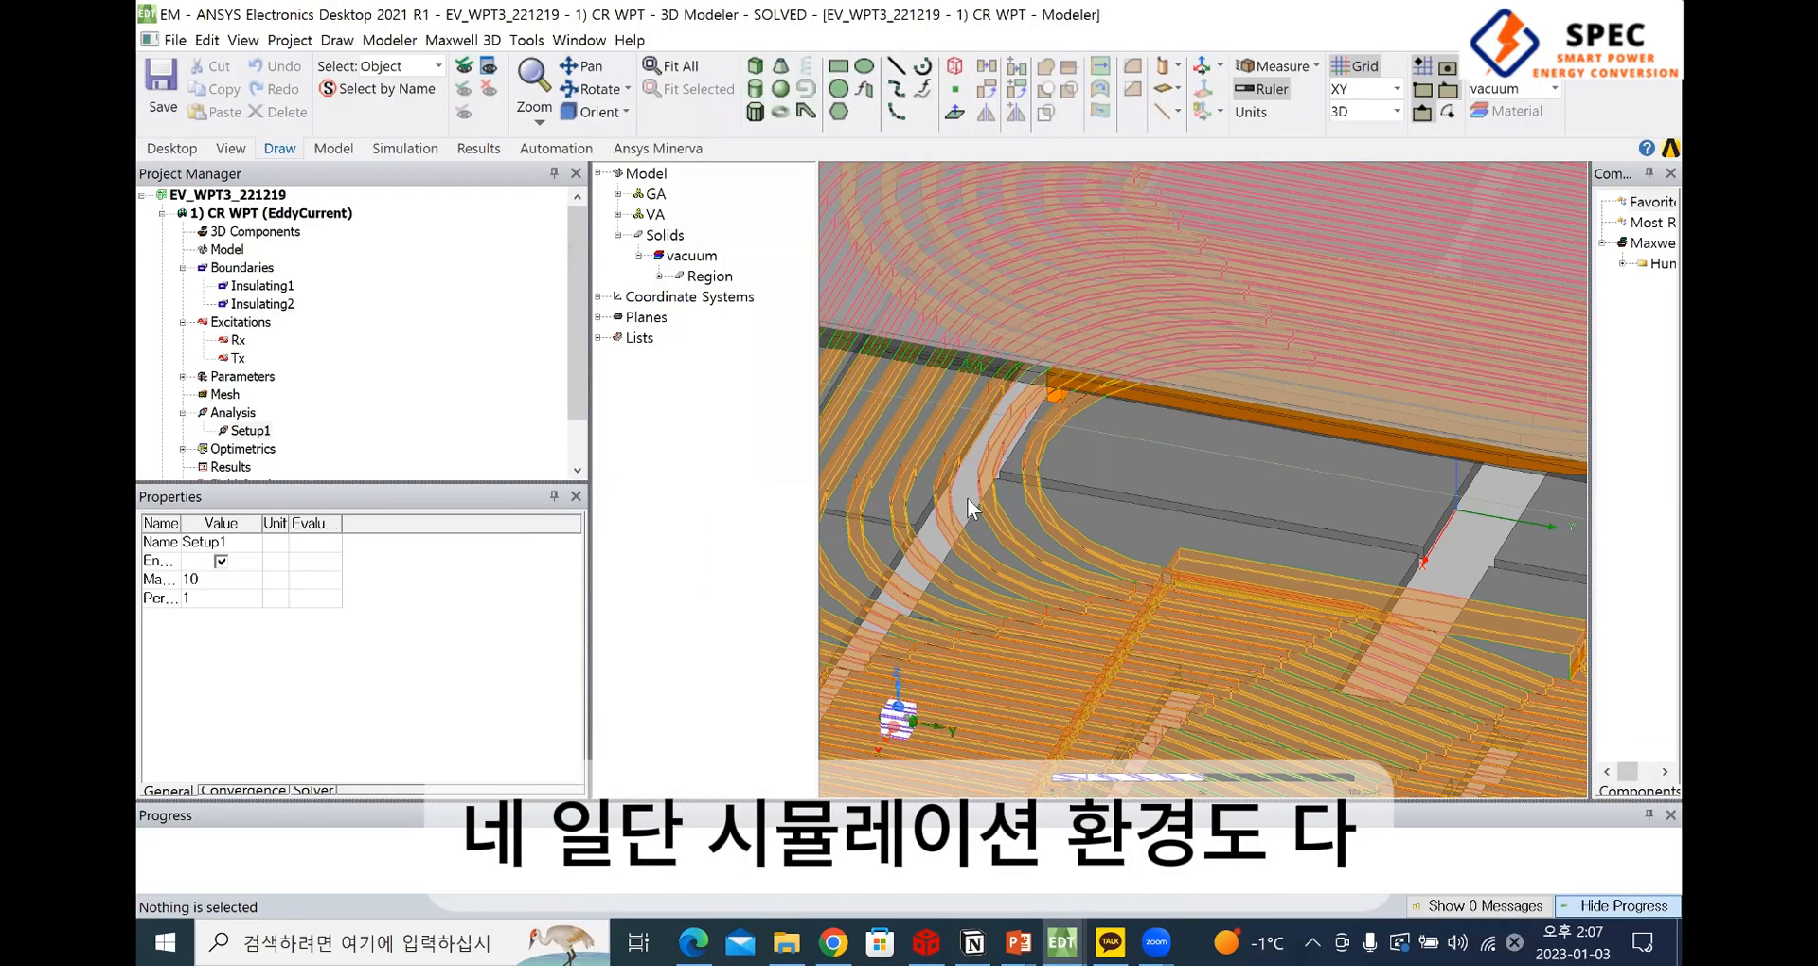
Expand the CR WPT design's Optimetrics and select ParametricSetup1 to view its available commands
scroll(1085, 560, down, 5)
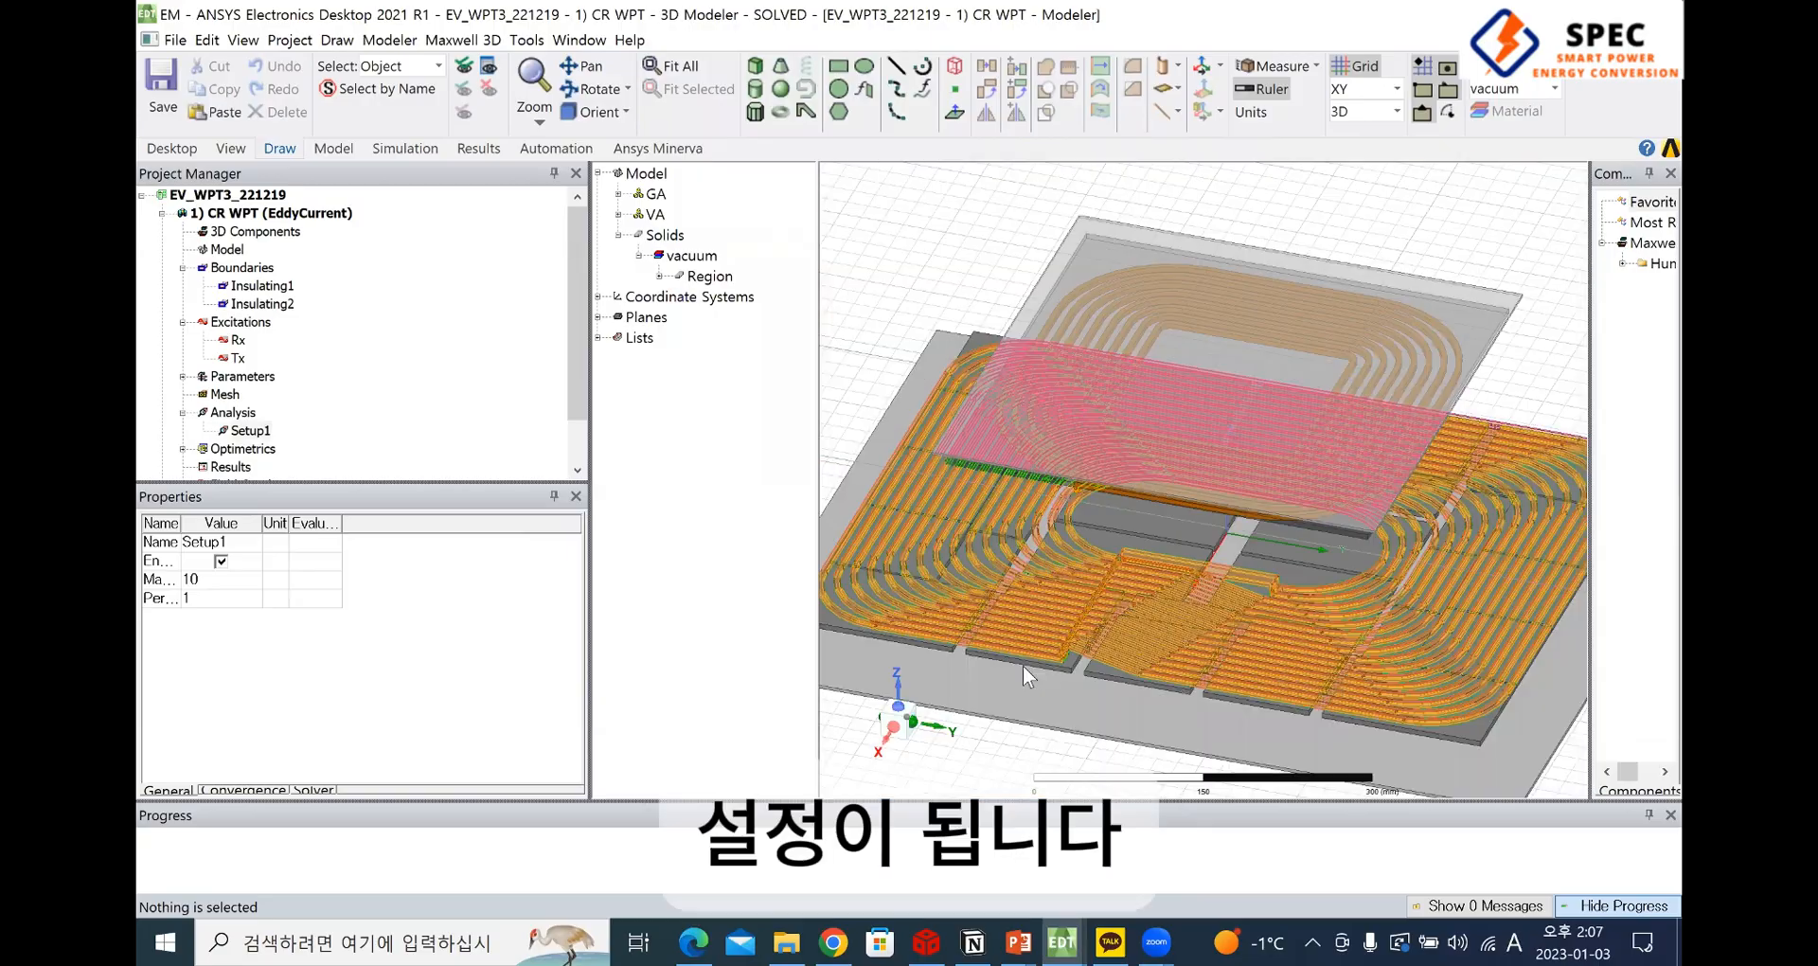
scroll(1070, 625, down, 1)
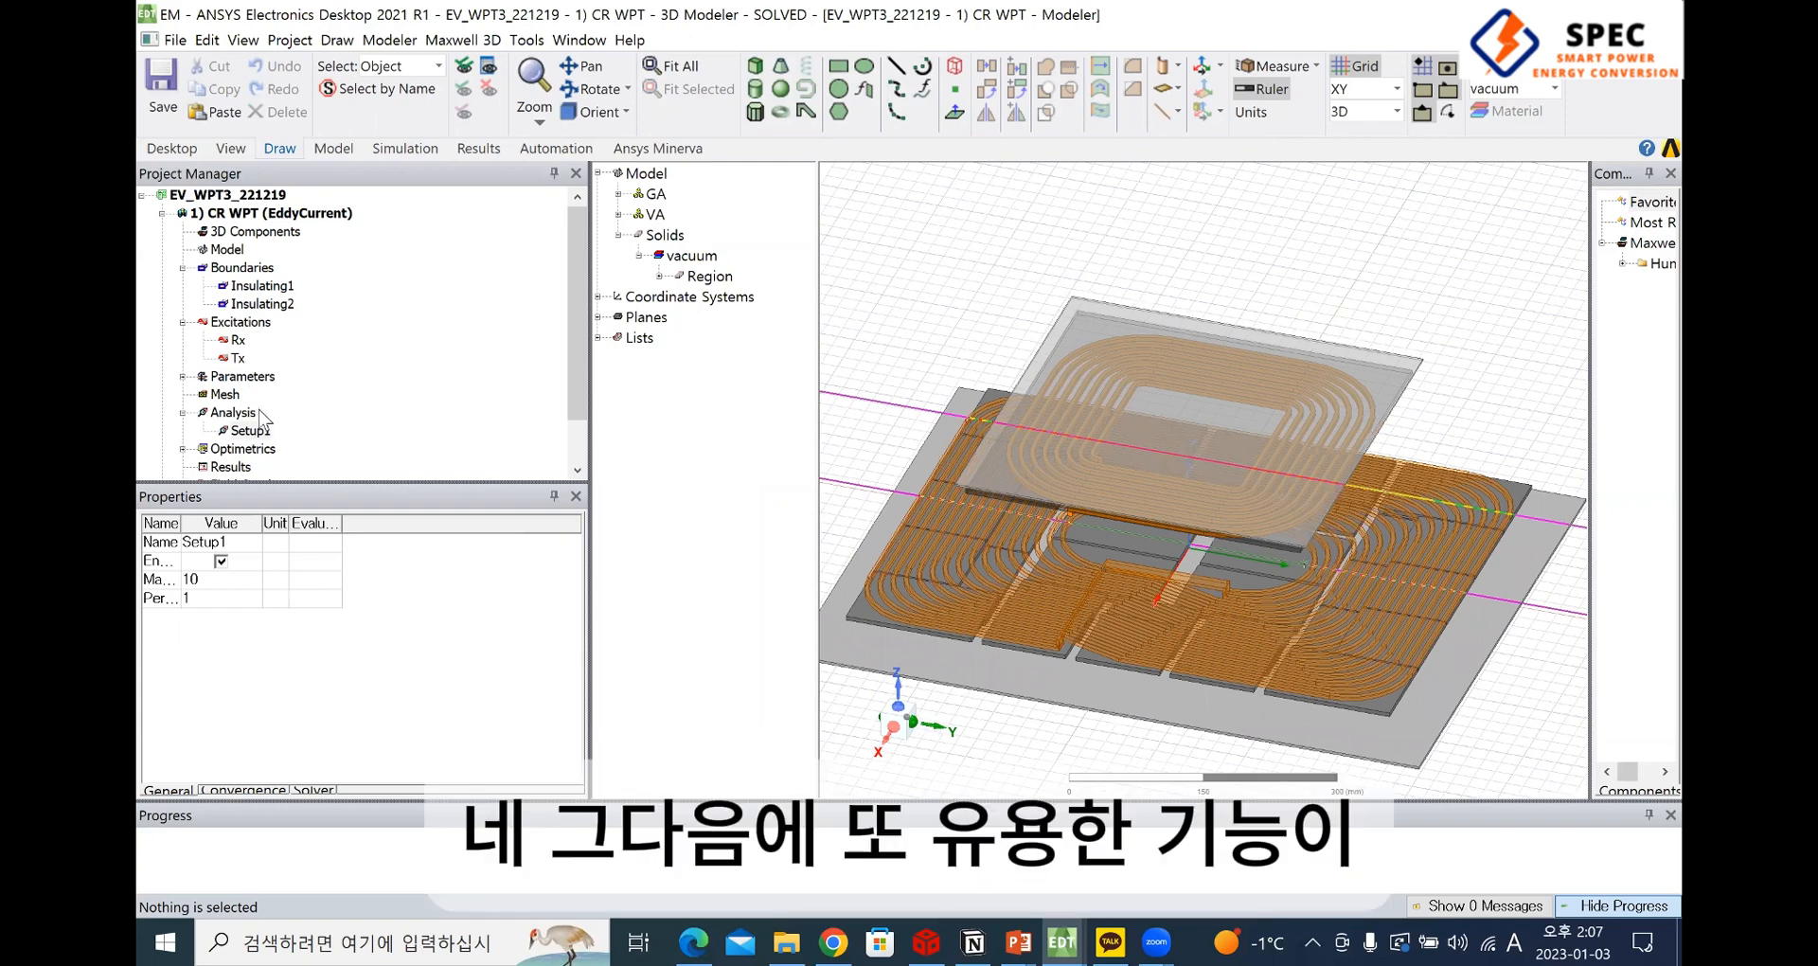
scroll(312, 383, down, 1)
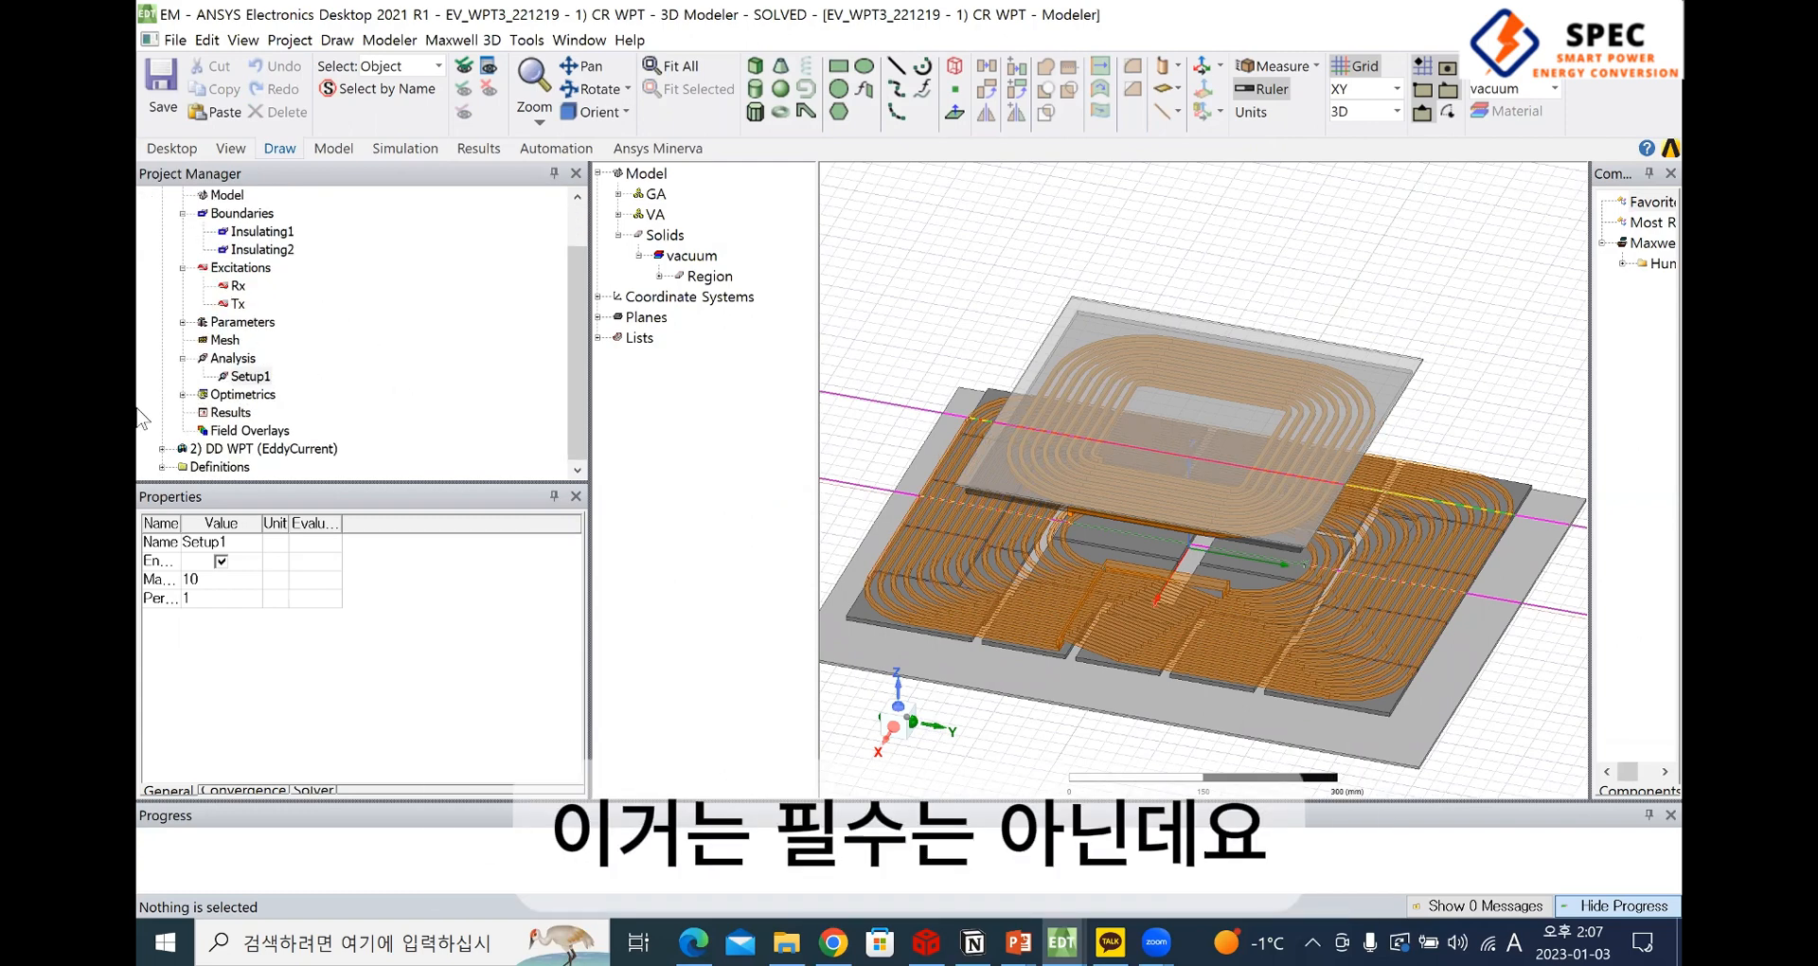
click(220, 395)
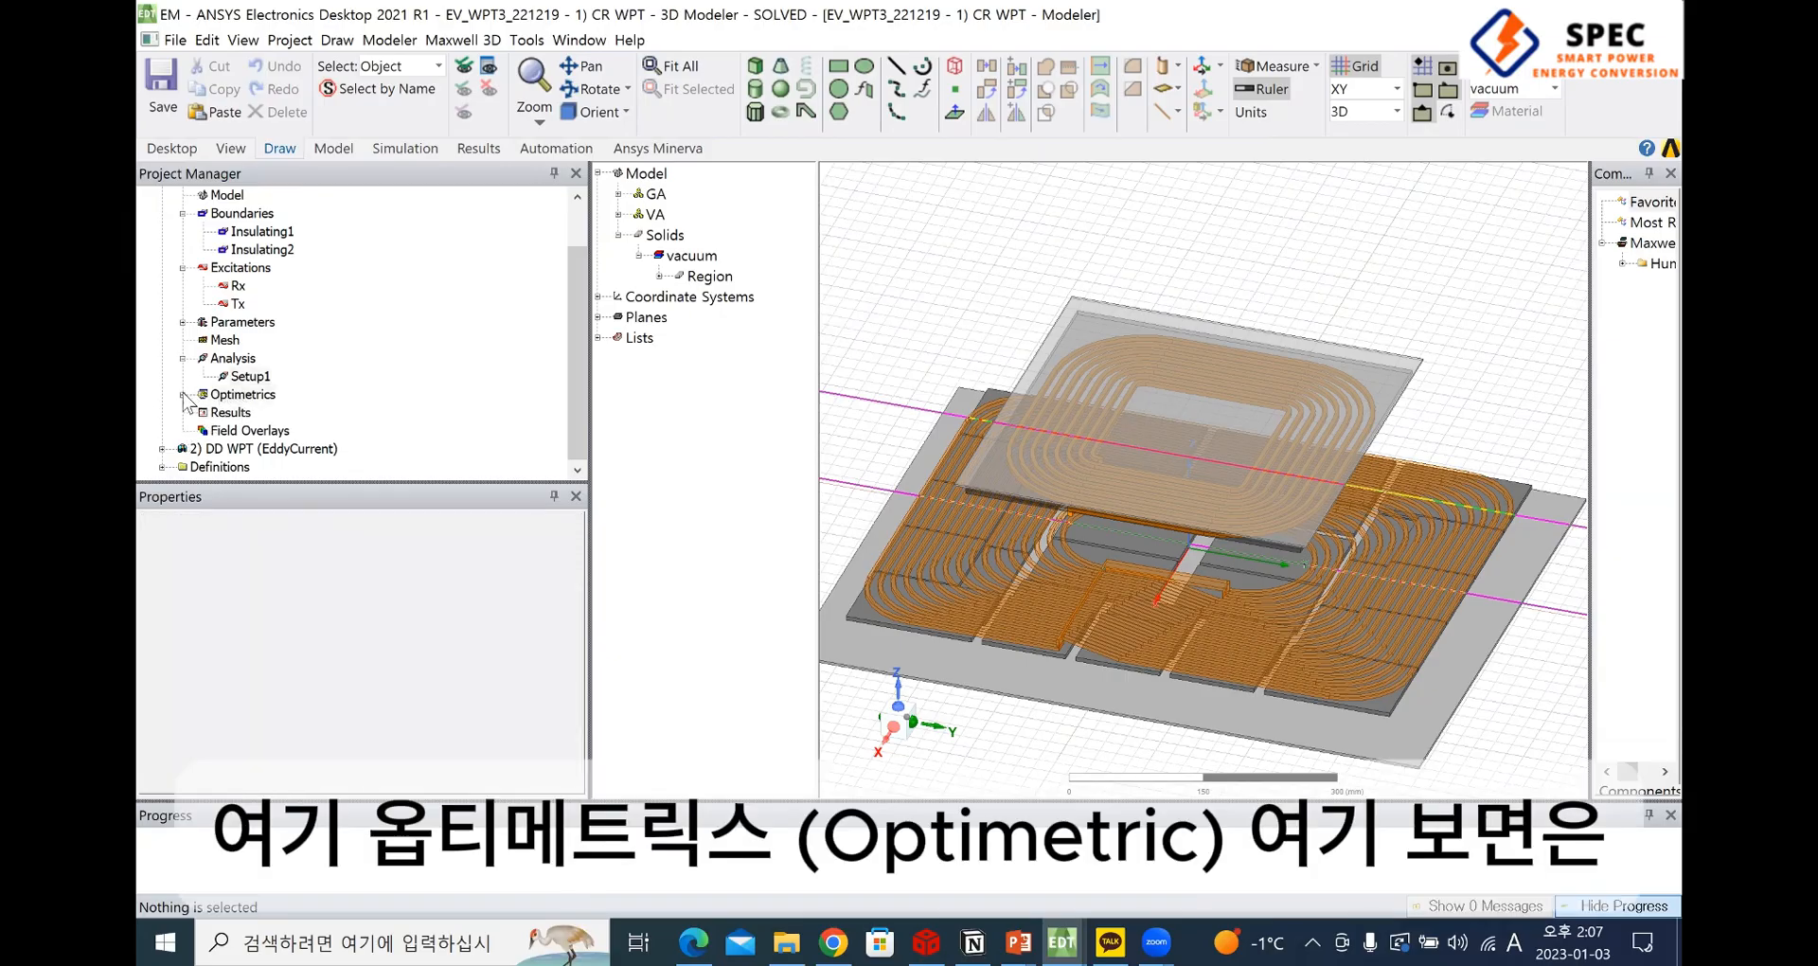
click(183, 394)
click(274, 414)
right_click(274, 416)
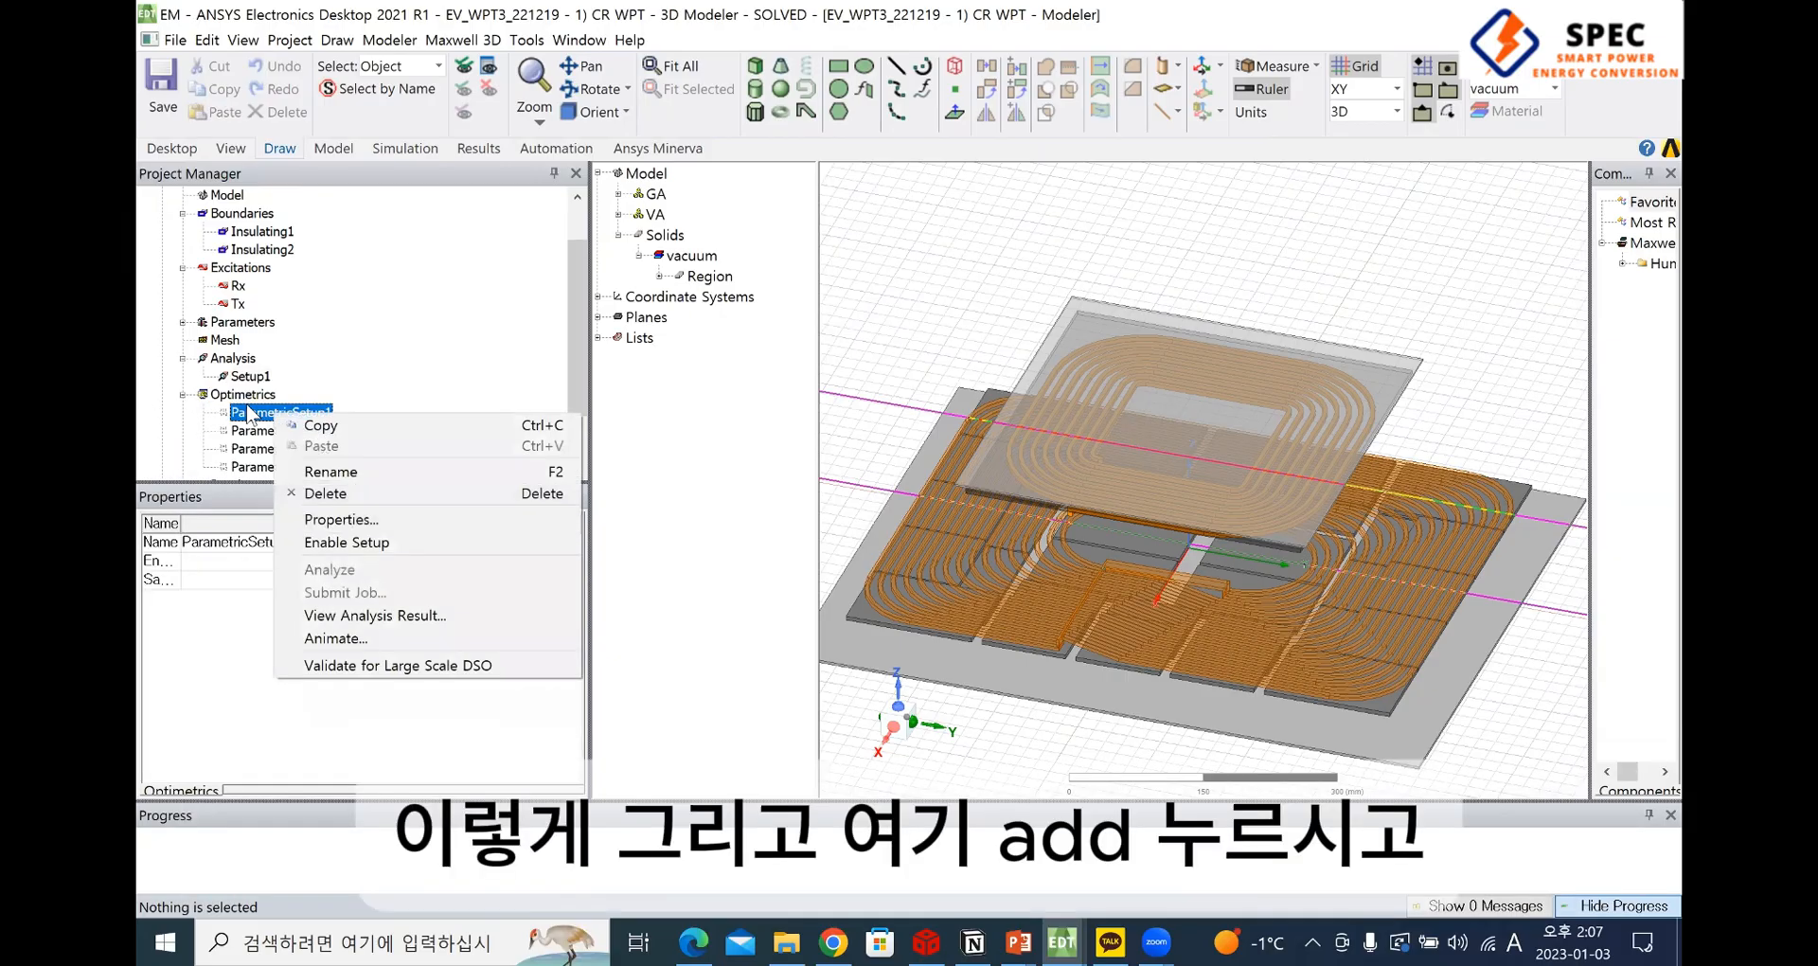
Start a new parametric setup in the CR WPT design, add a sweep definition and list the available variables
right_click(242, 396)
mouse_move(307, 443)
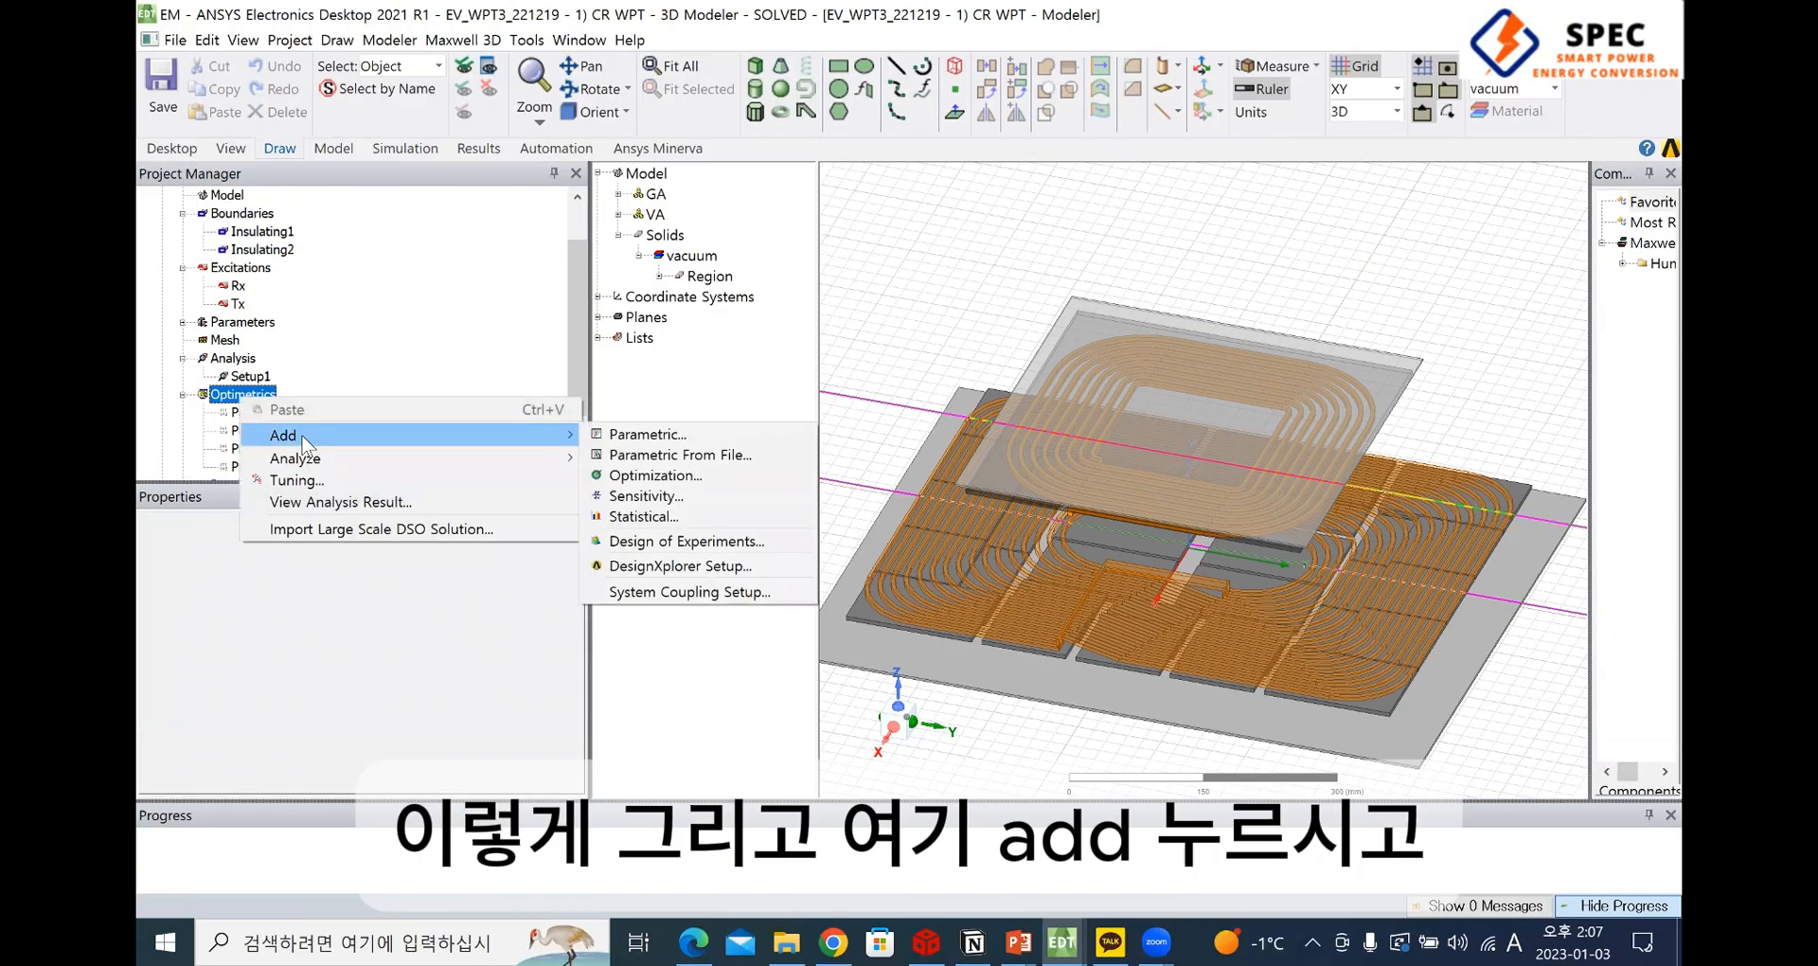
click(604, 434)
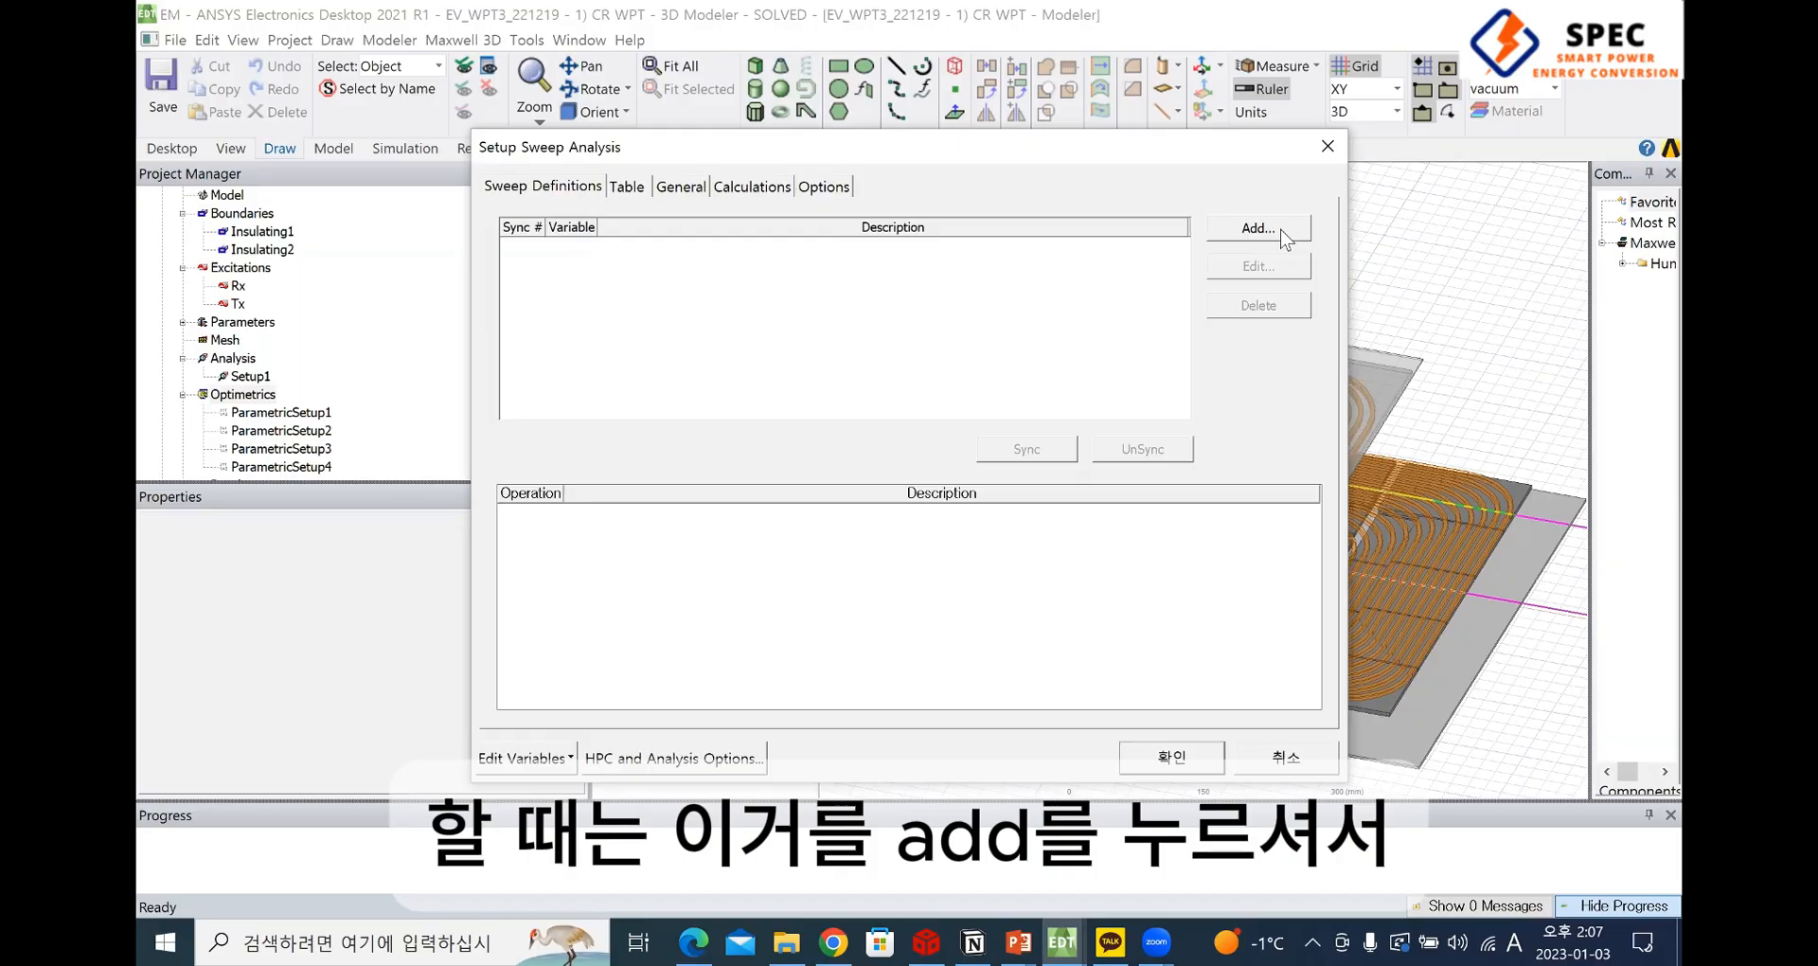
click(1282, 235)
click(812, 316)
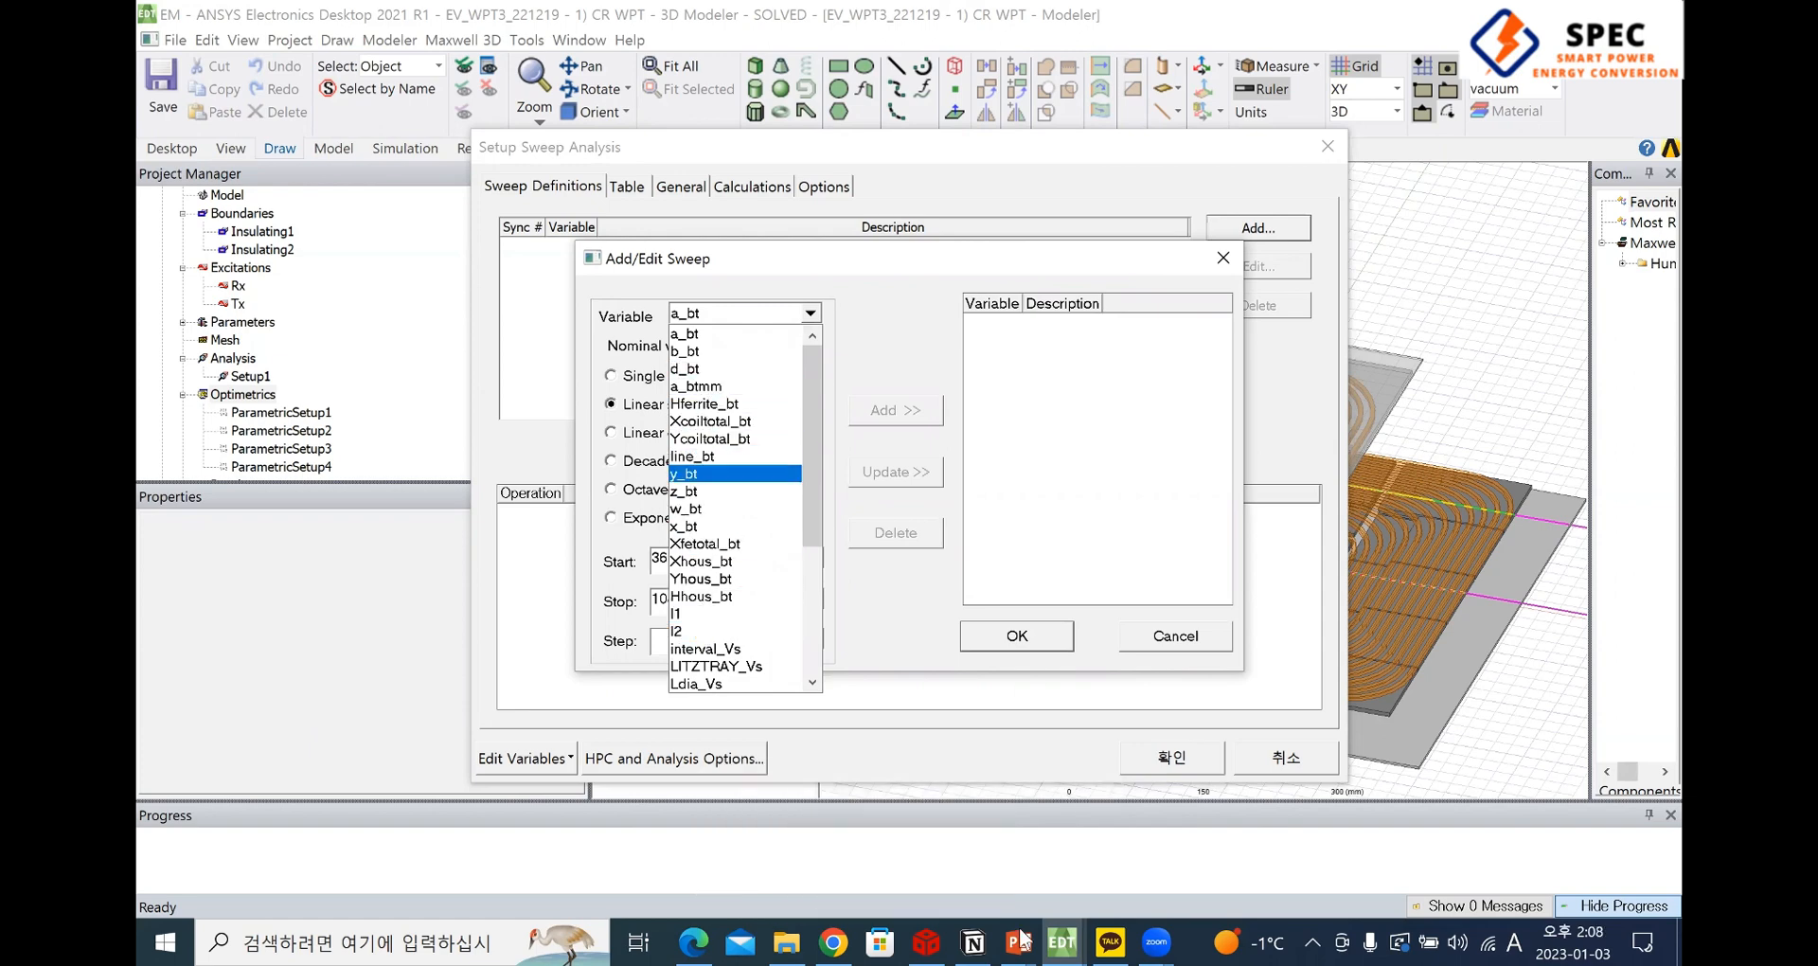
Switch to the EV_WPT3_1128_1551 project, start a parametric setup for the square model, and list the variables for a new sweep
click(1062, 940)
click(1070, 833)
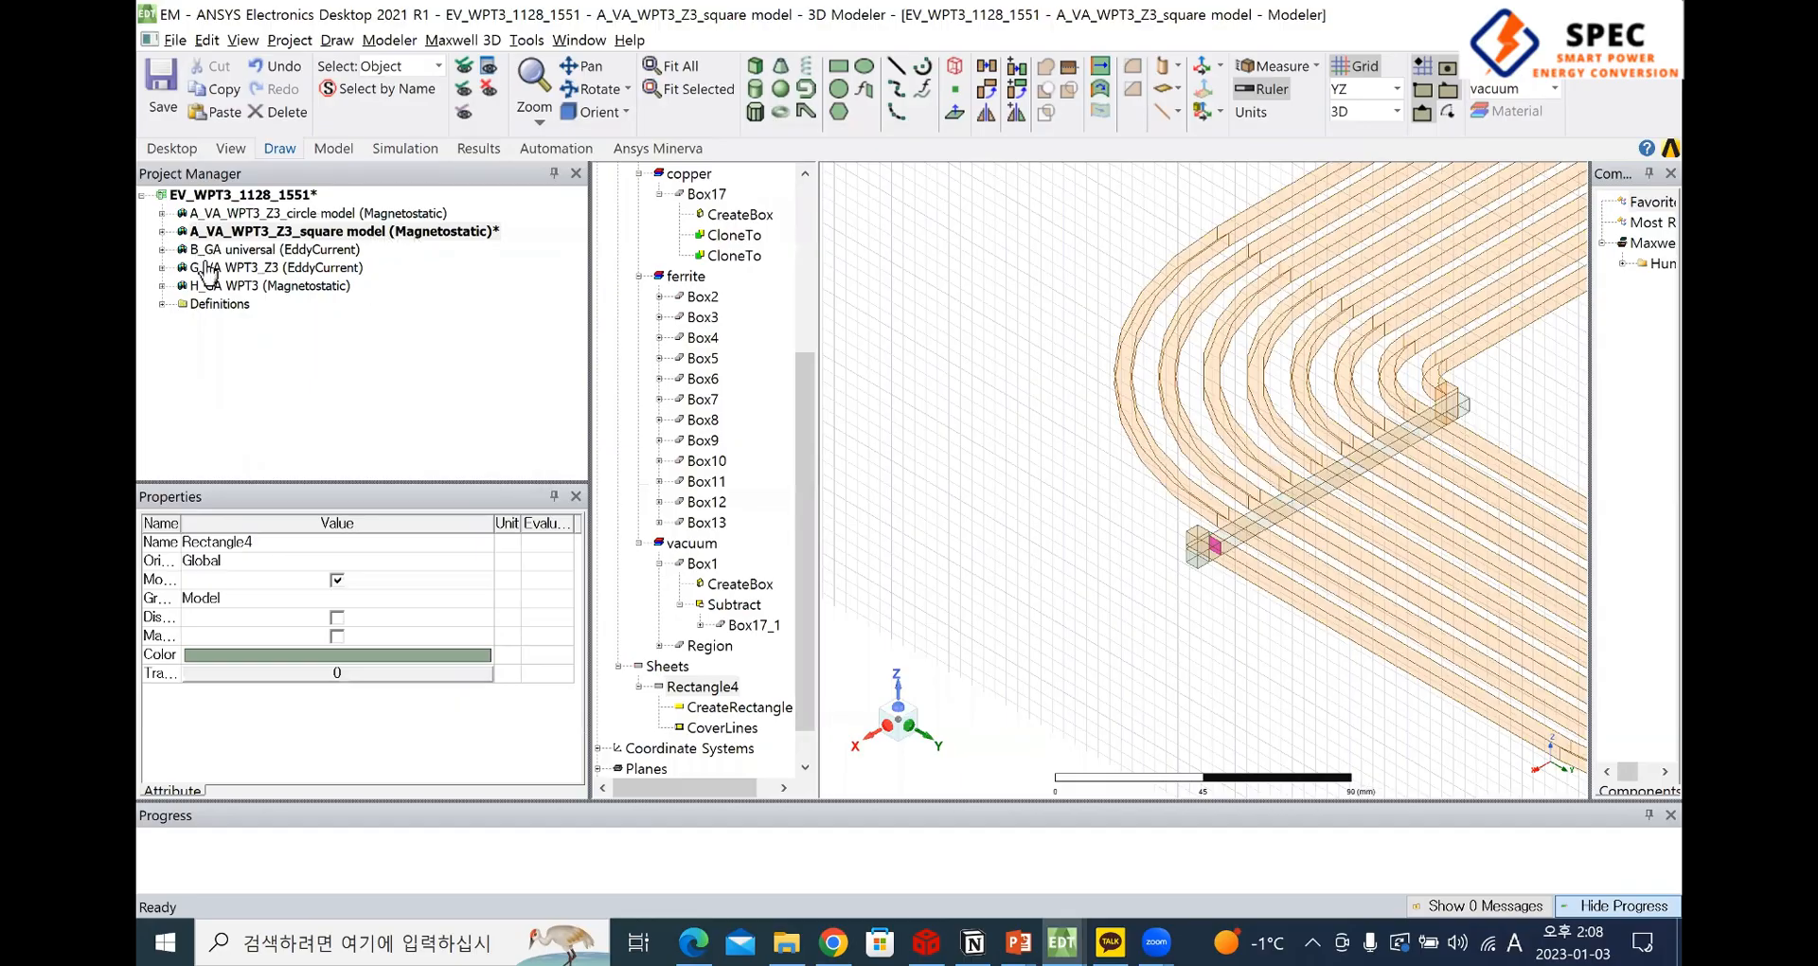
right_click(216, 374)
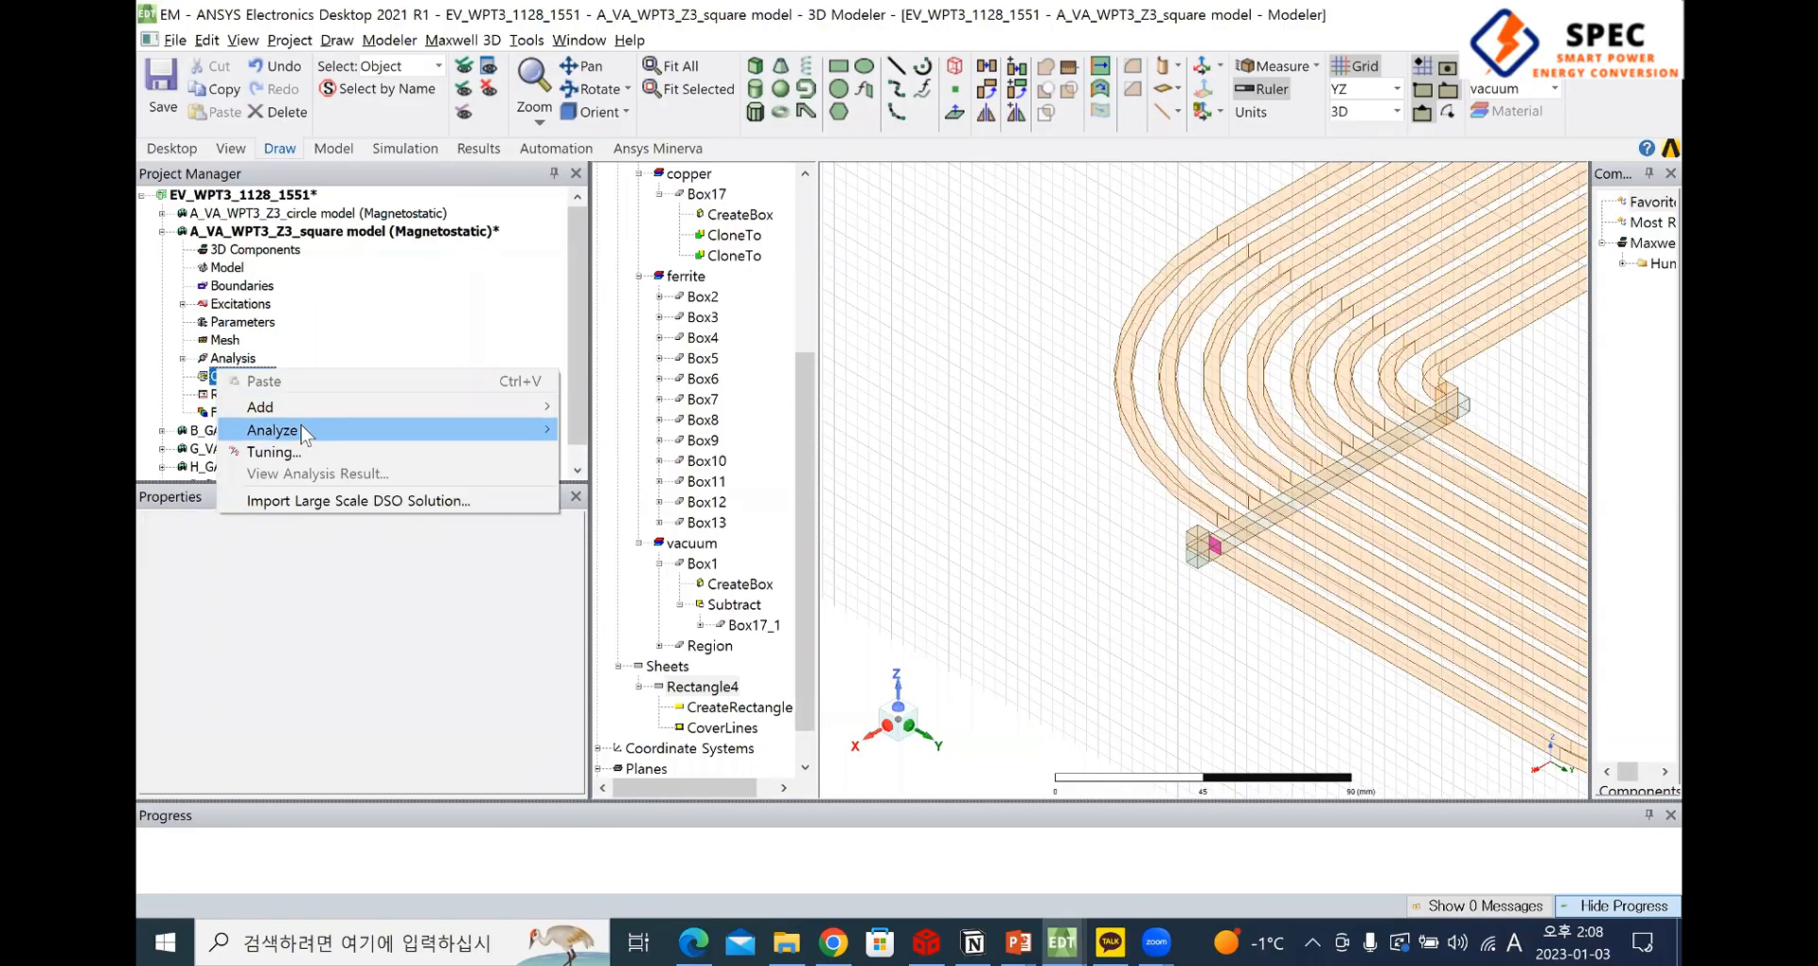
mouse_move(274, 406)
click(606, 405)
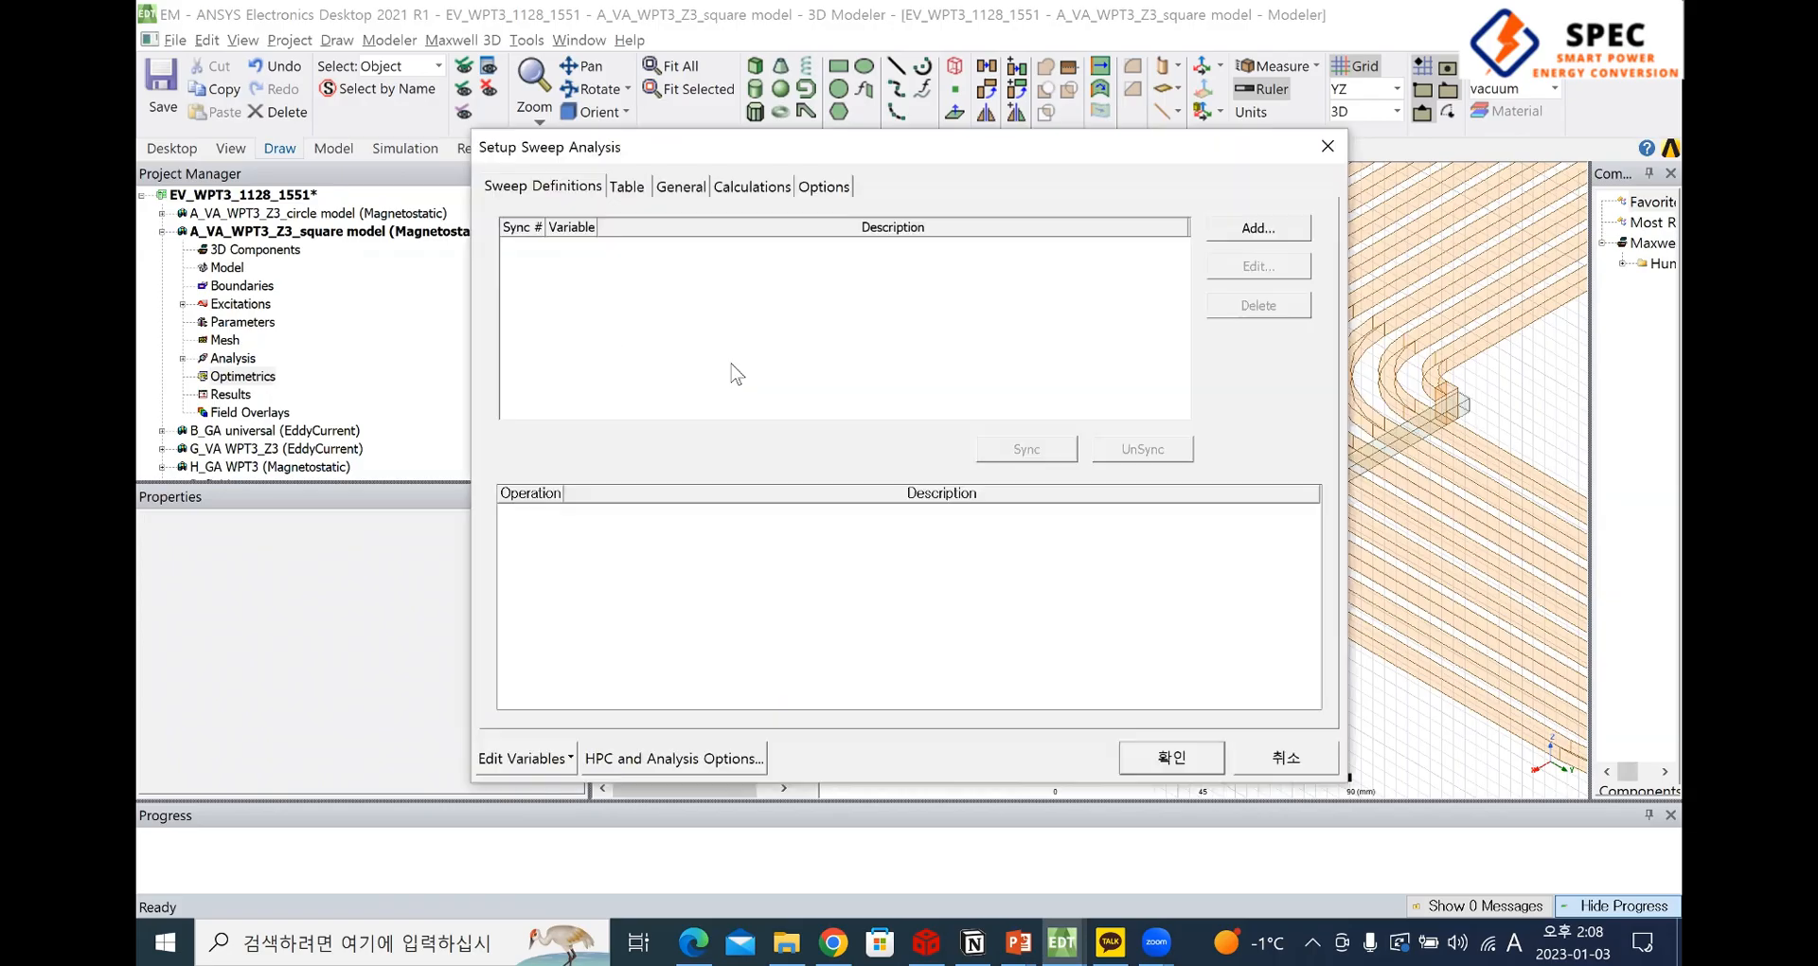
click(1257, 227)
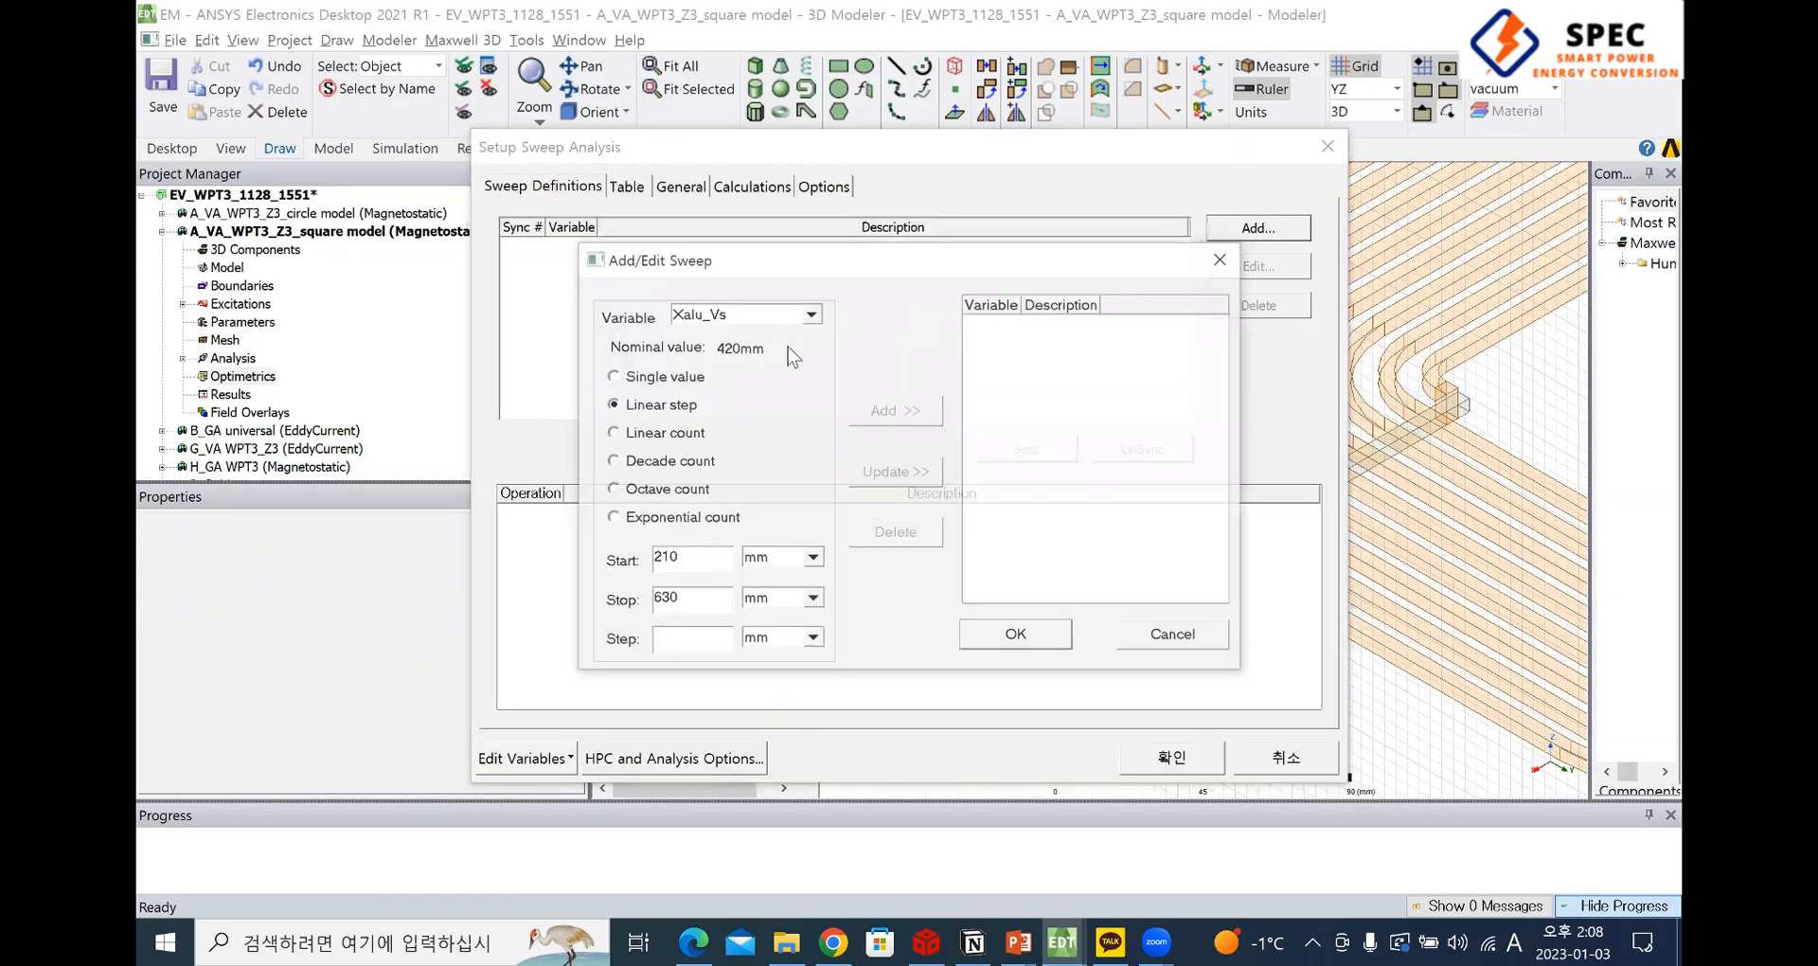
click(743, 313)
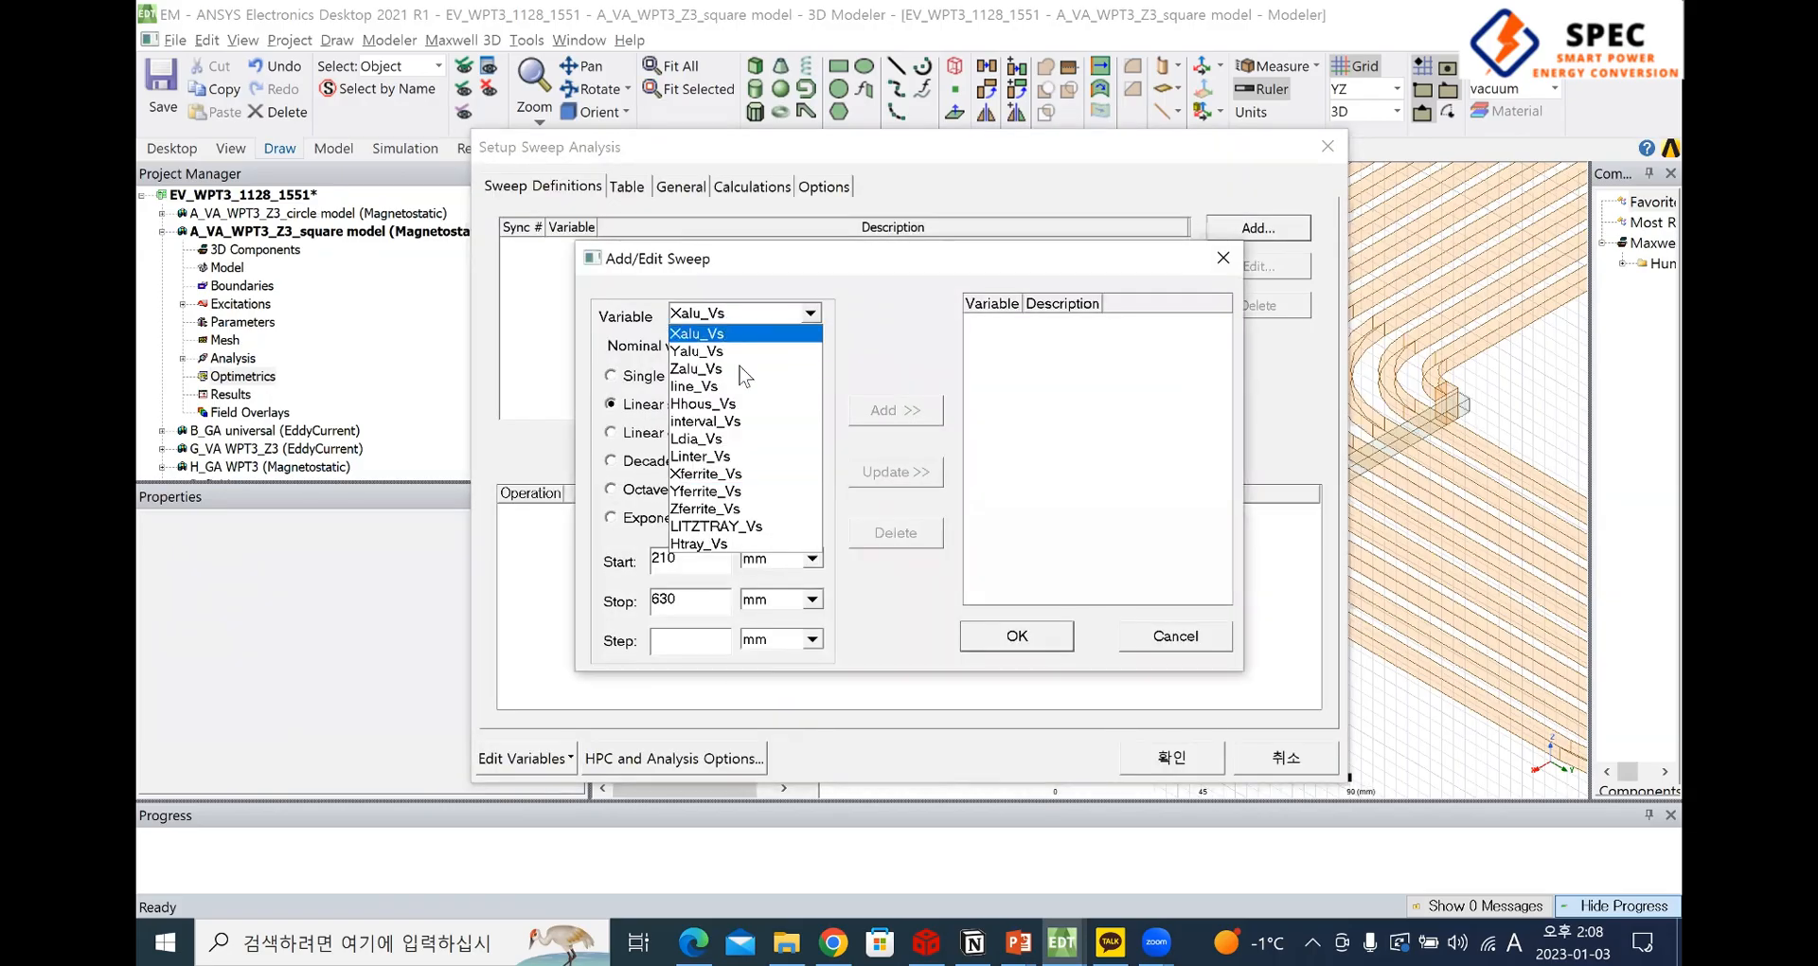
click(721, 594)
Define a linear step sweep of Xalu_Vs from 210 mm to 630 mm in 10 mm steps and add it to the setup
click(700, 557)
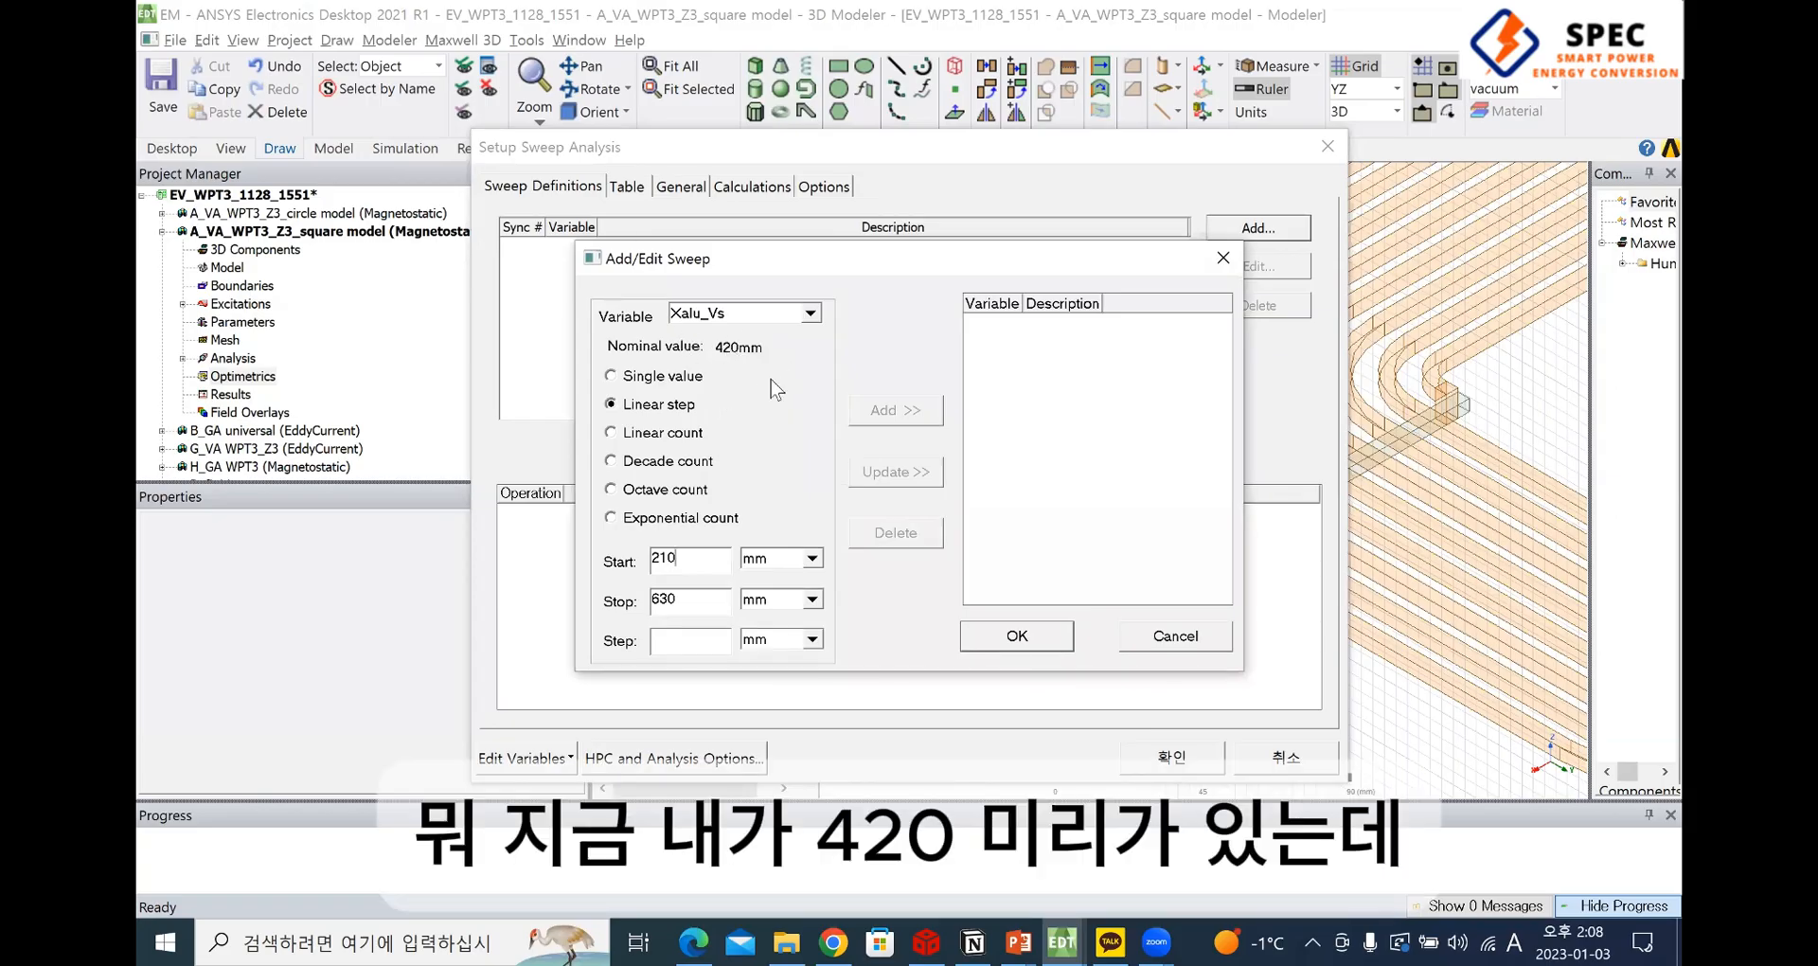
double_click(663, 559)
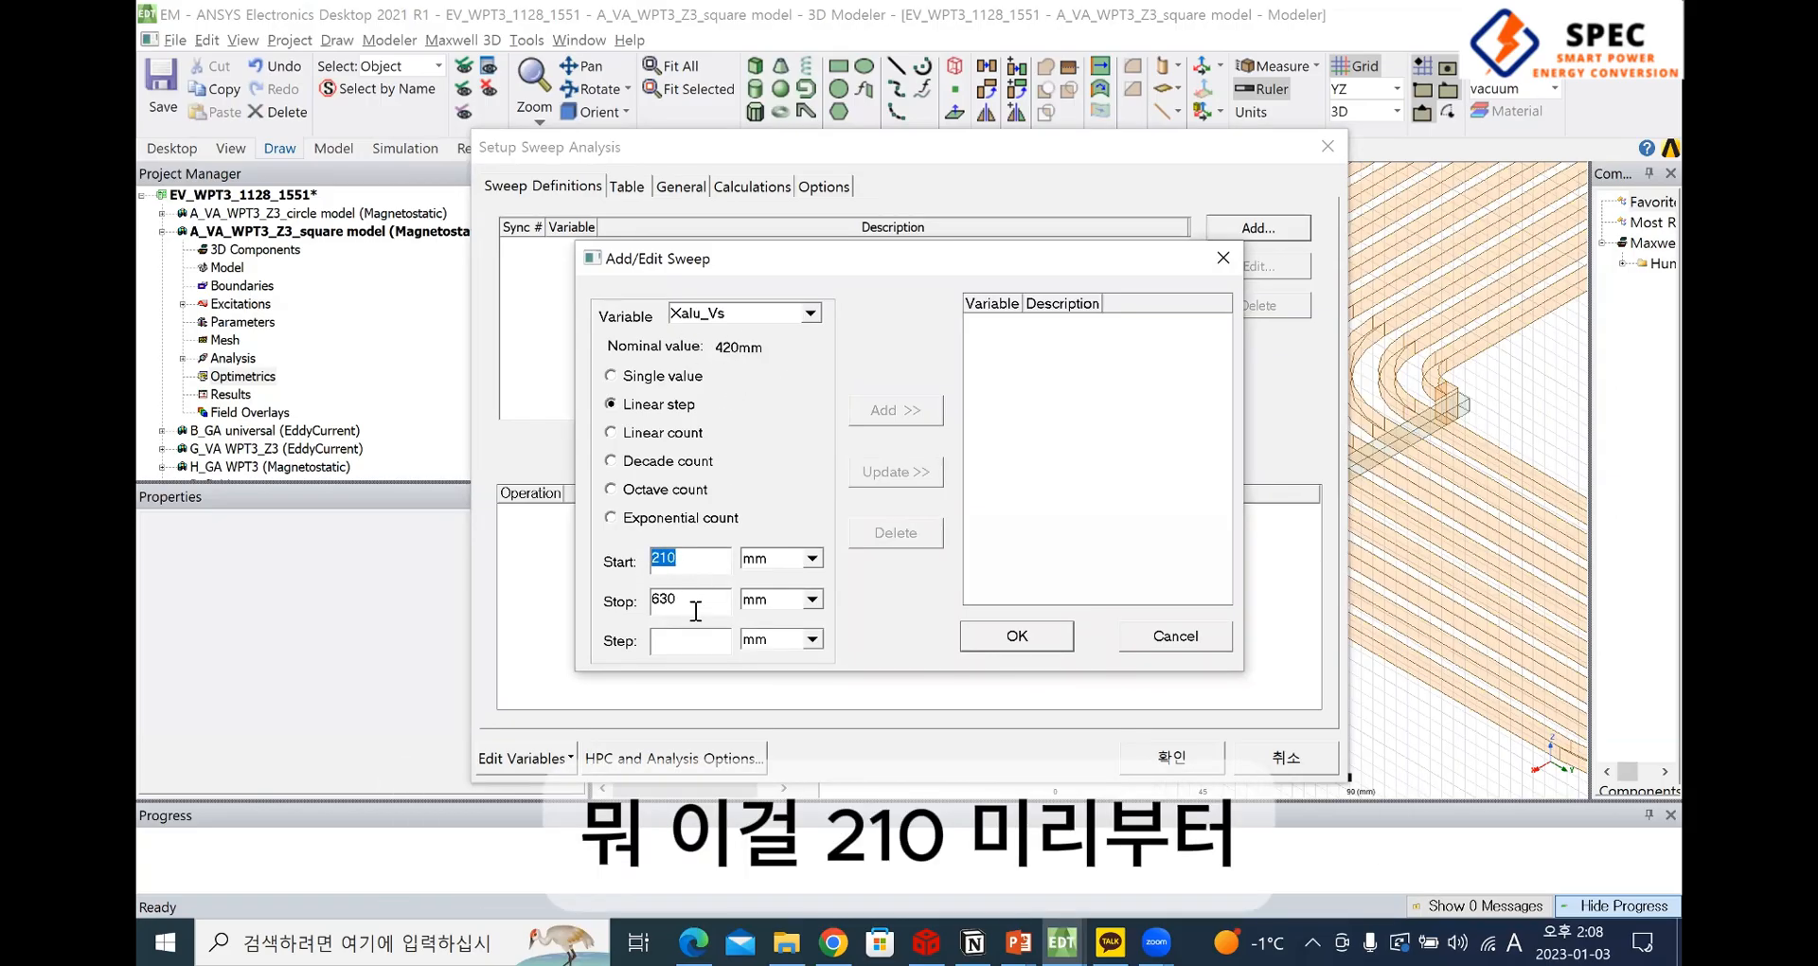
double_click(663, 599)
click(702, 633)
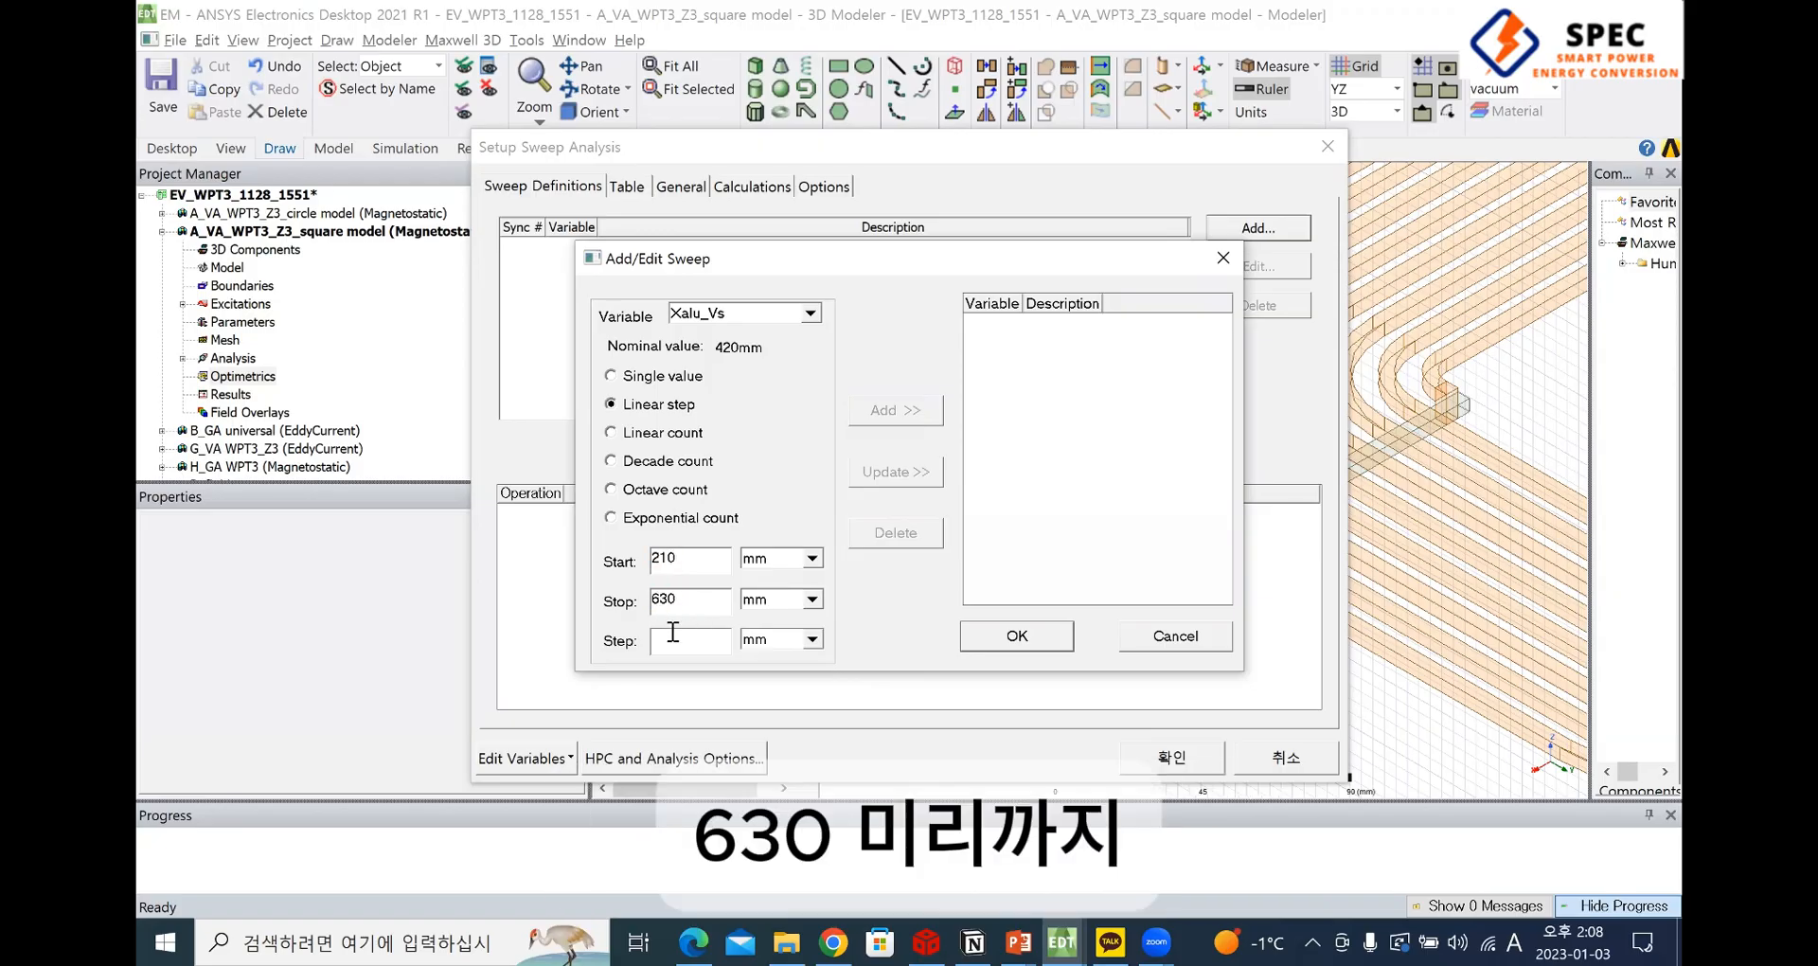
text(10)
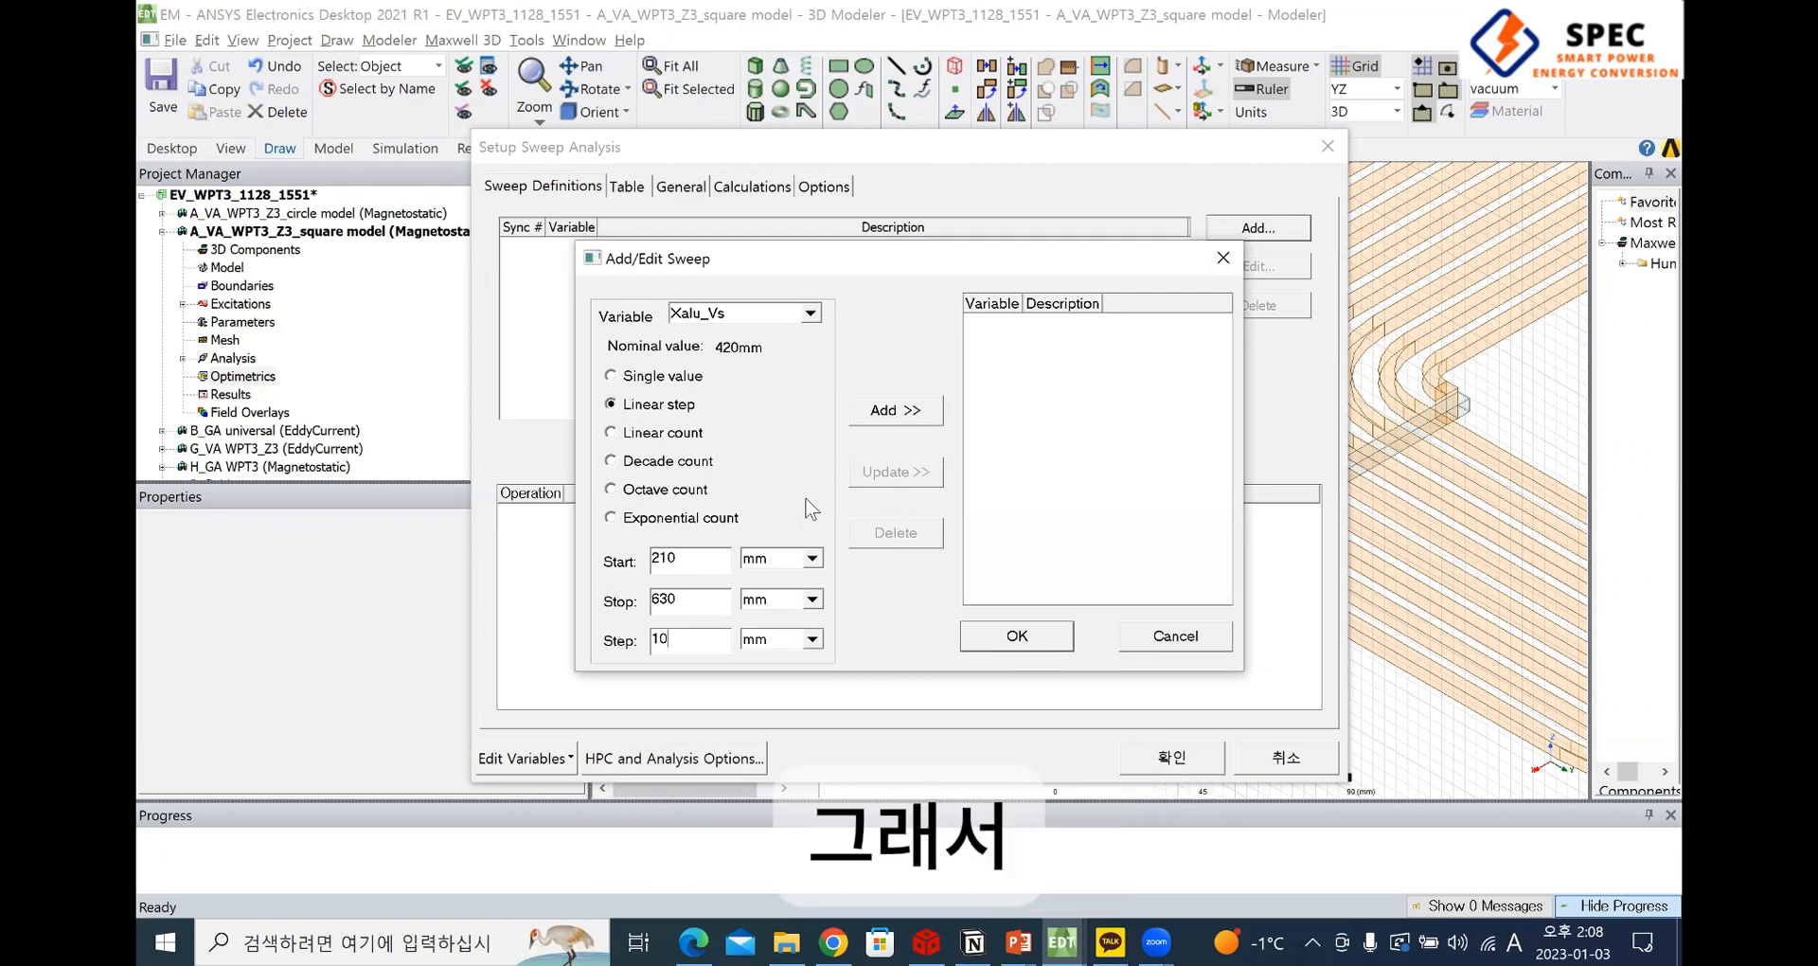
click(907, 410)
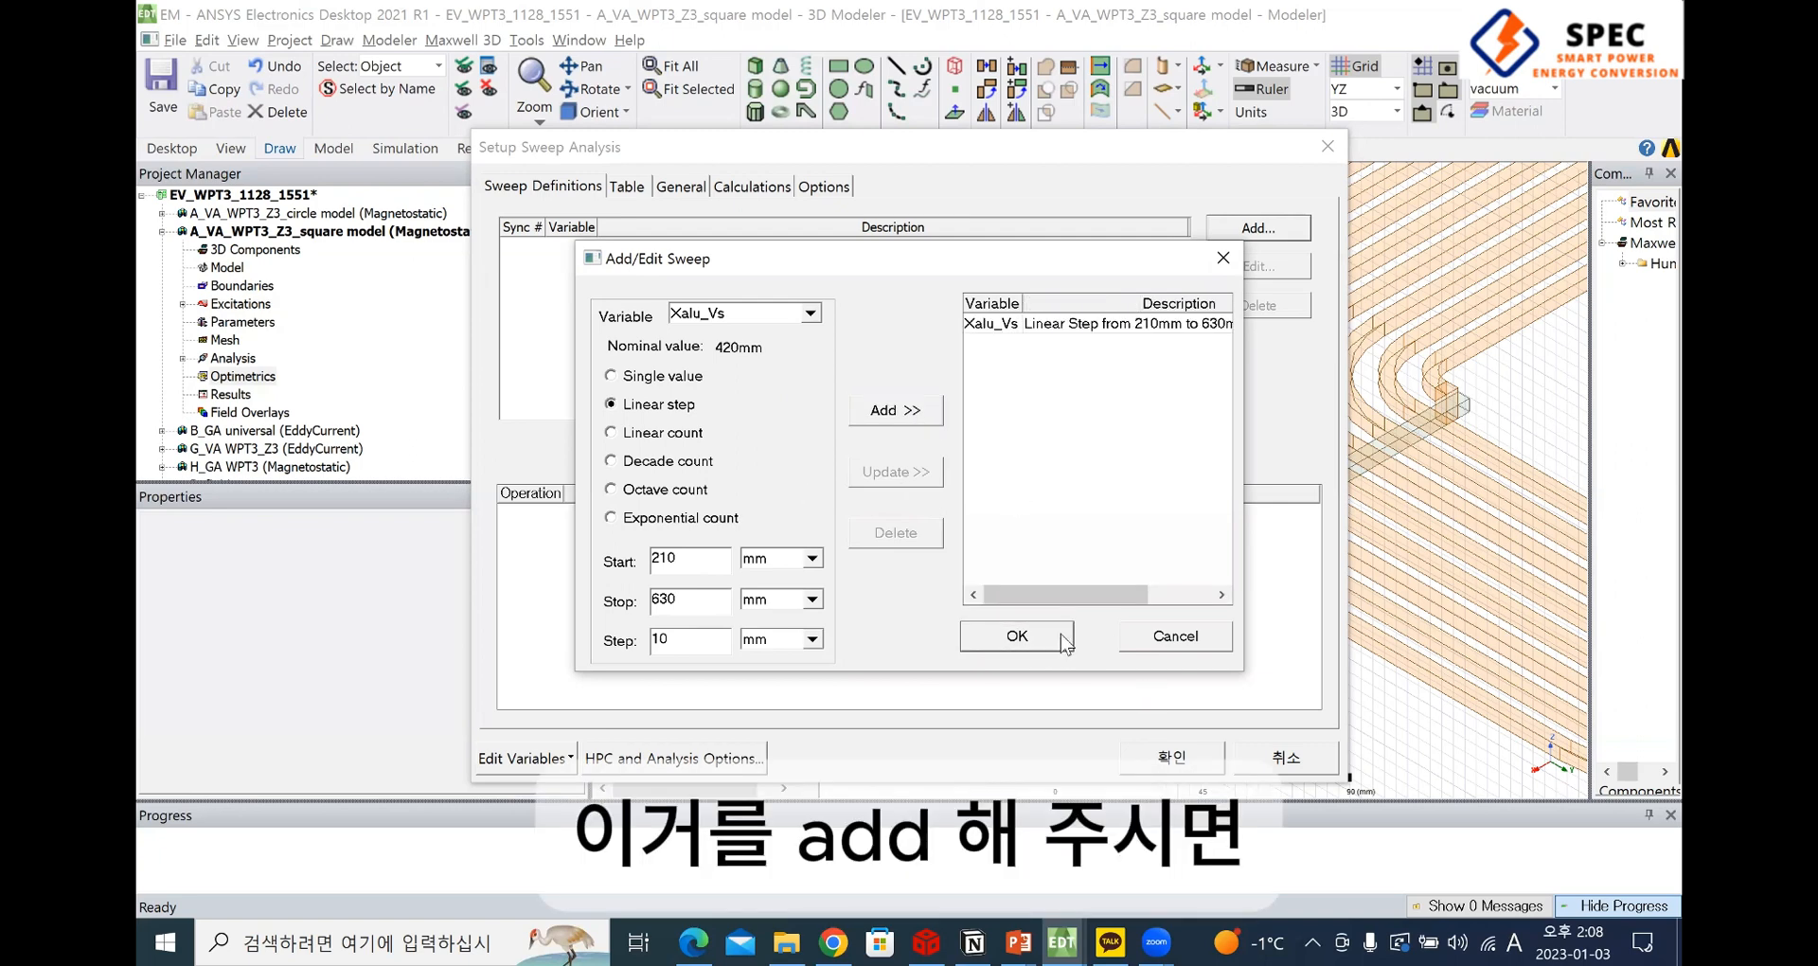
click(1064, 638)
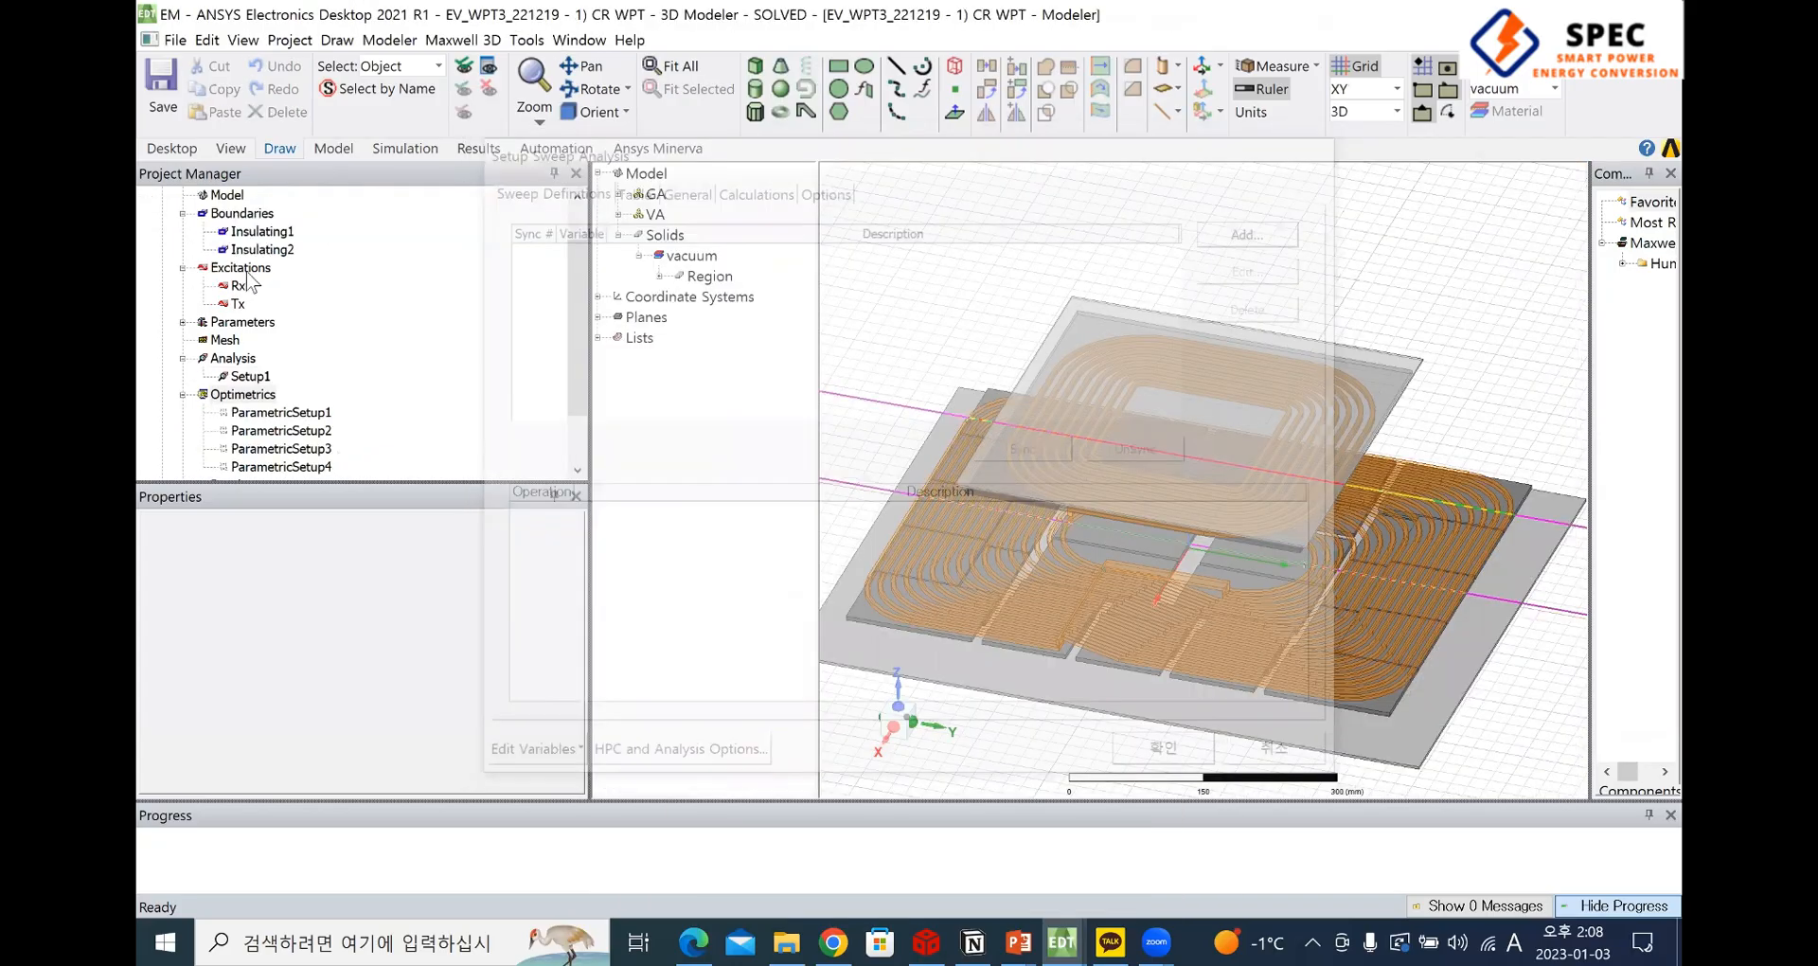
Review the CR WPT design's Excitations and Analysis entries and collapse its Boundaries, Excitations, Analysis and Optimetrics branches
scroll(248, 279, up, 1)
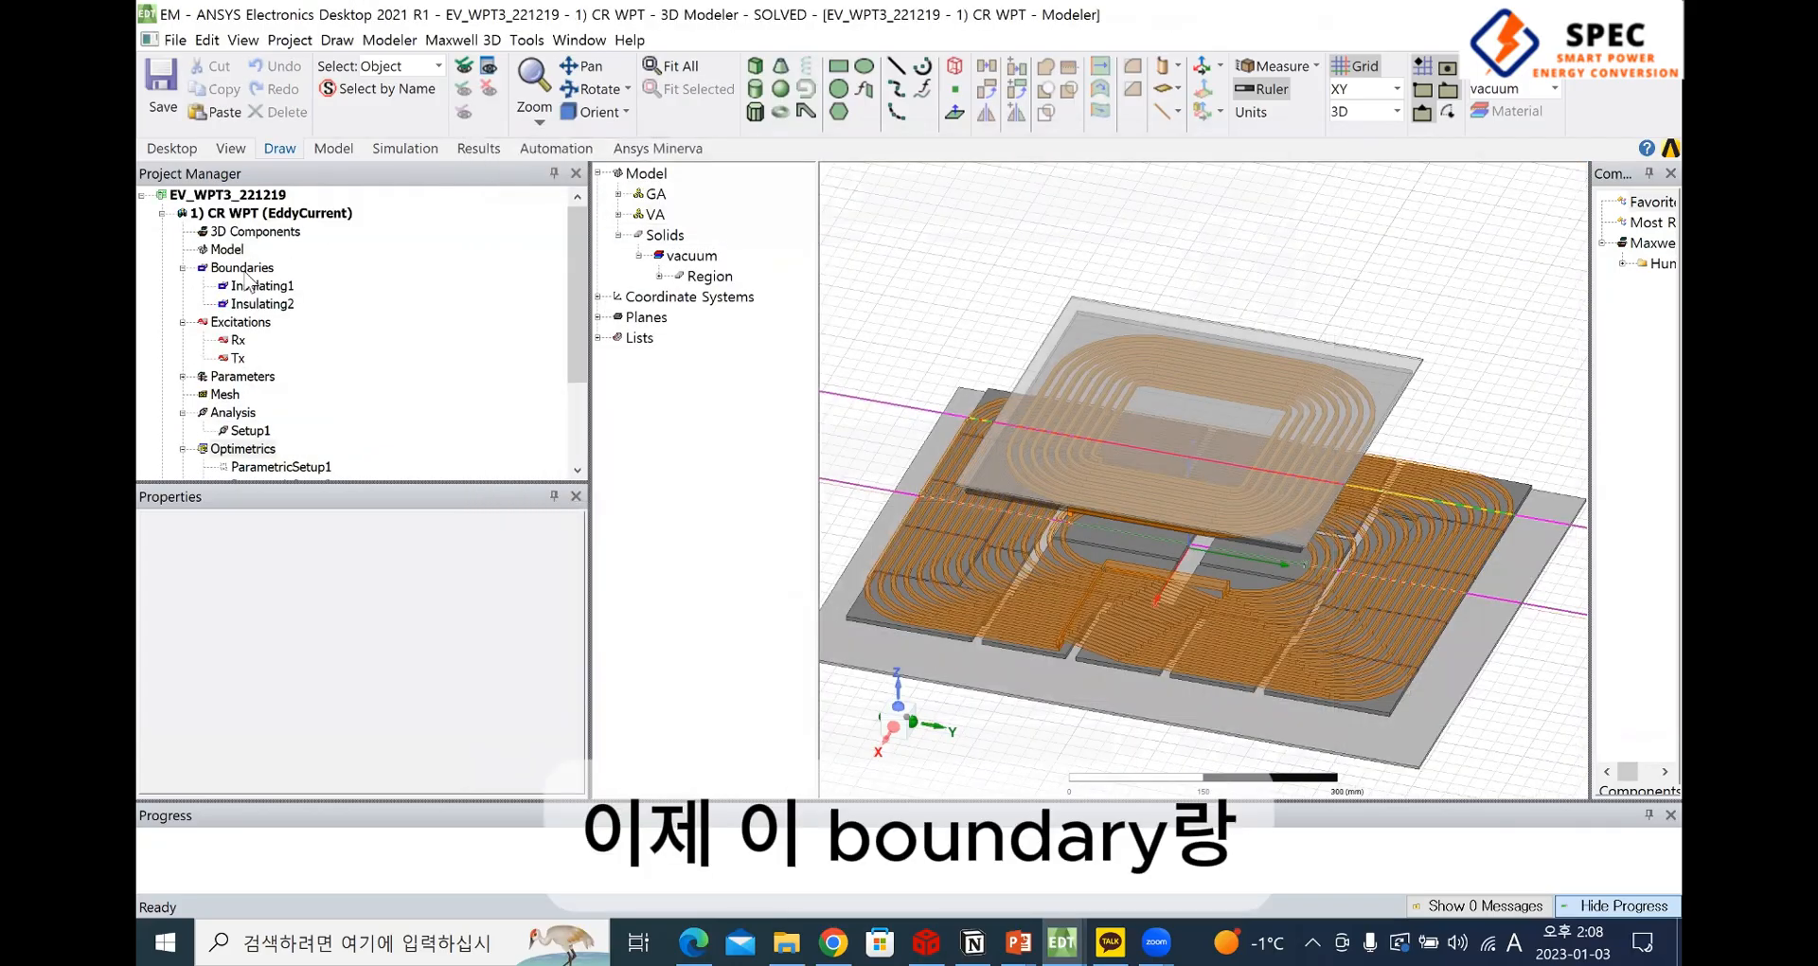
click(261, 323)
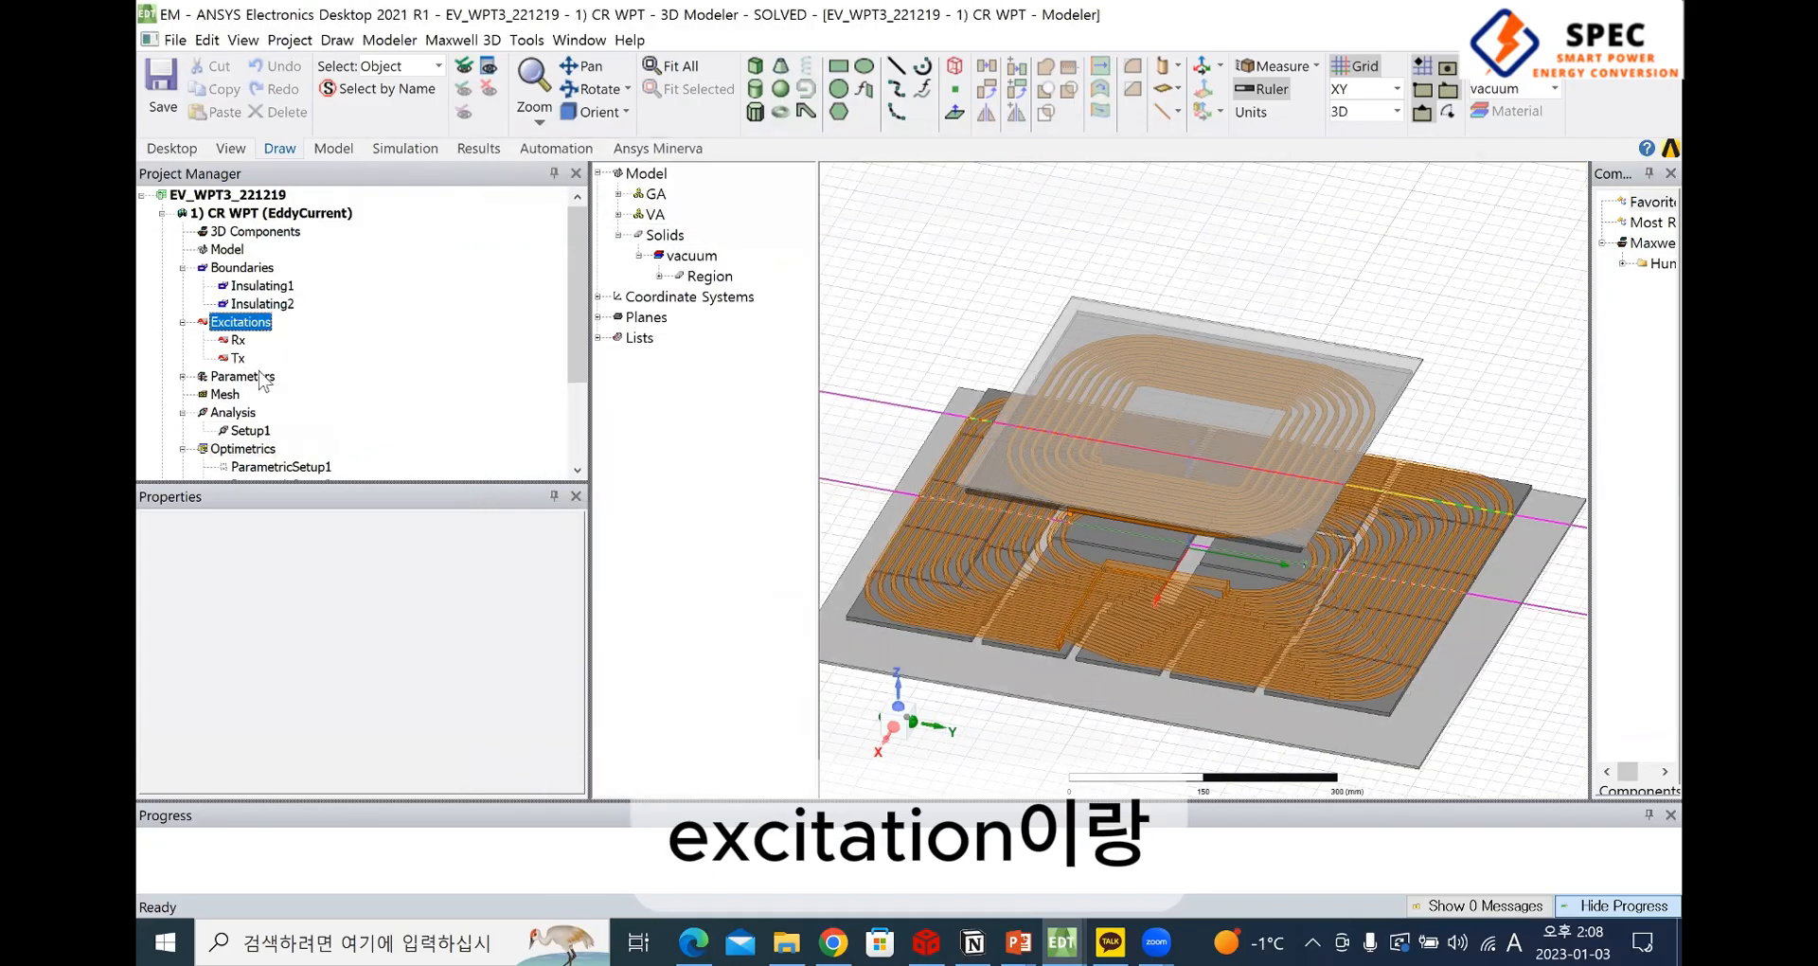
click(252, 413)
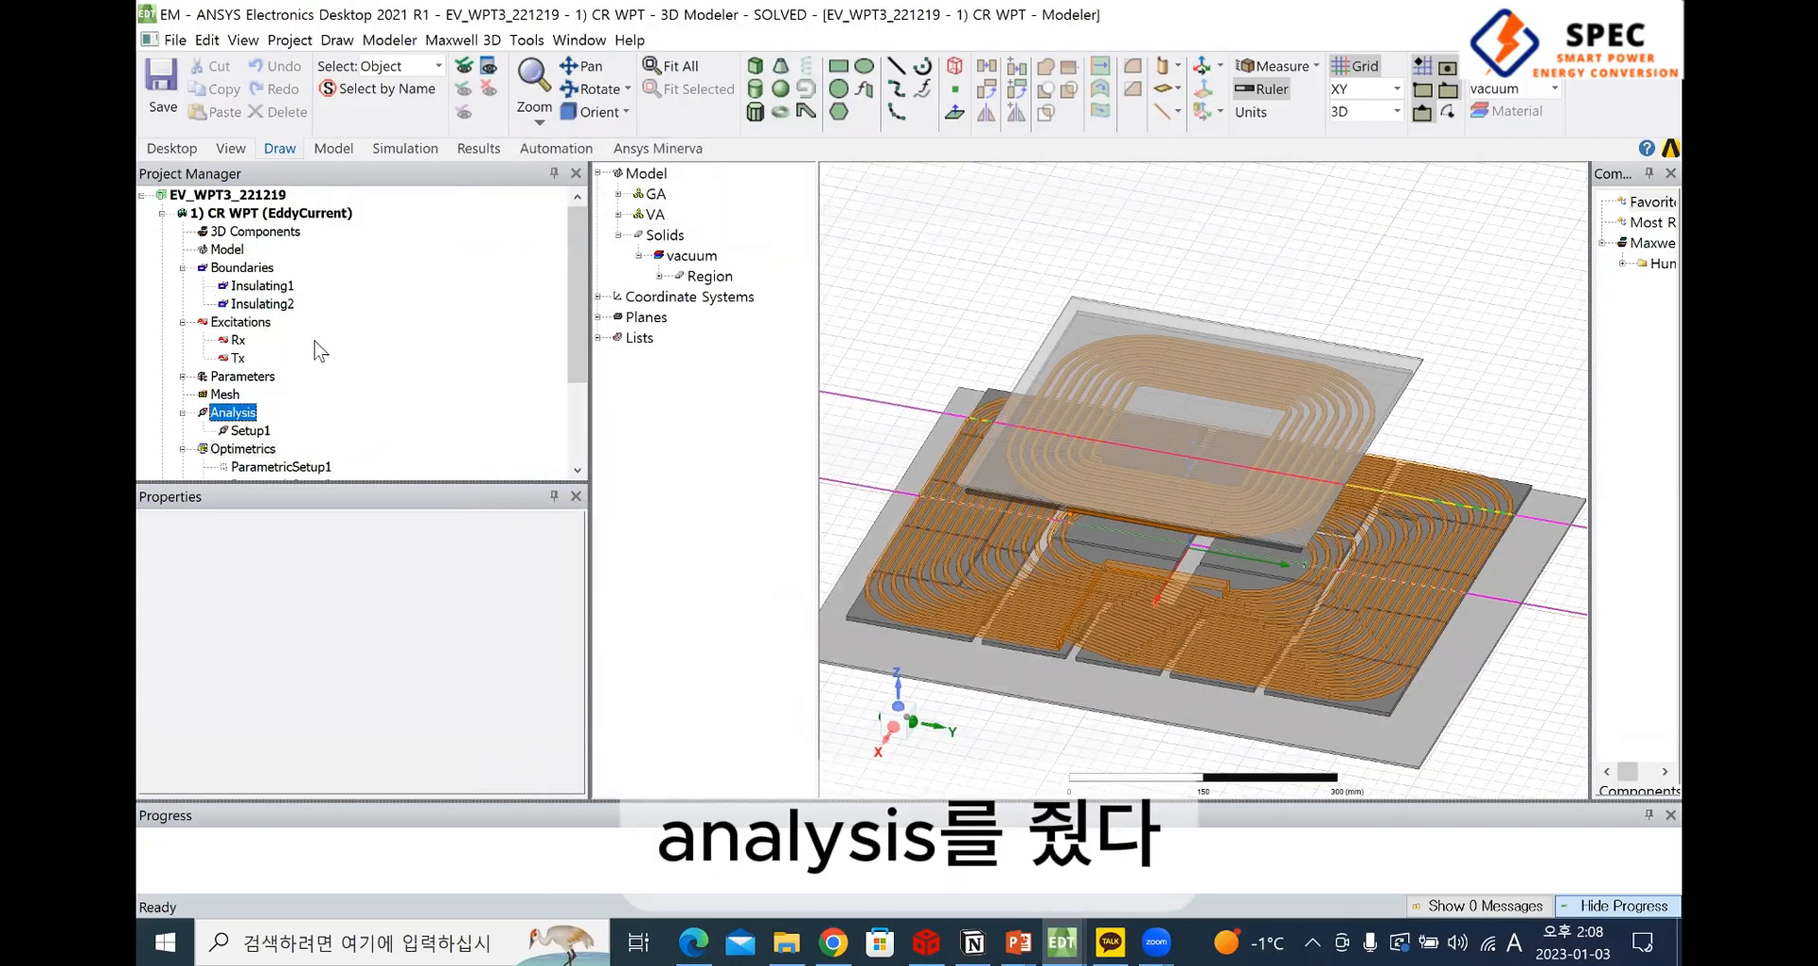
click(183, 267)
click(183, 286)
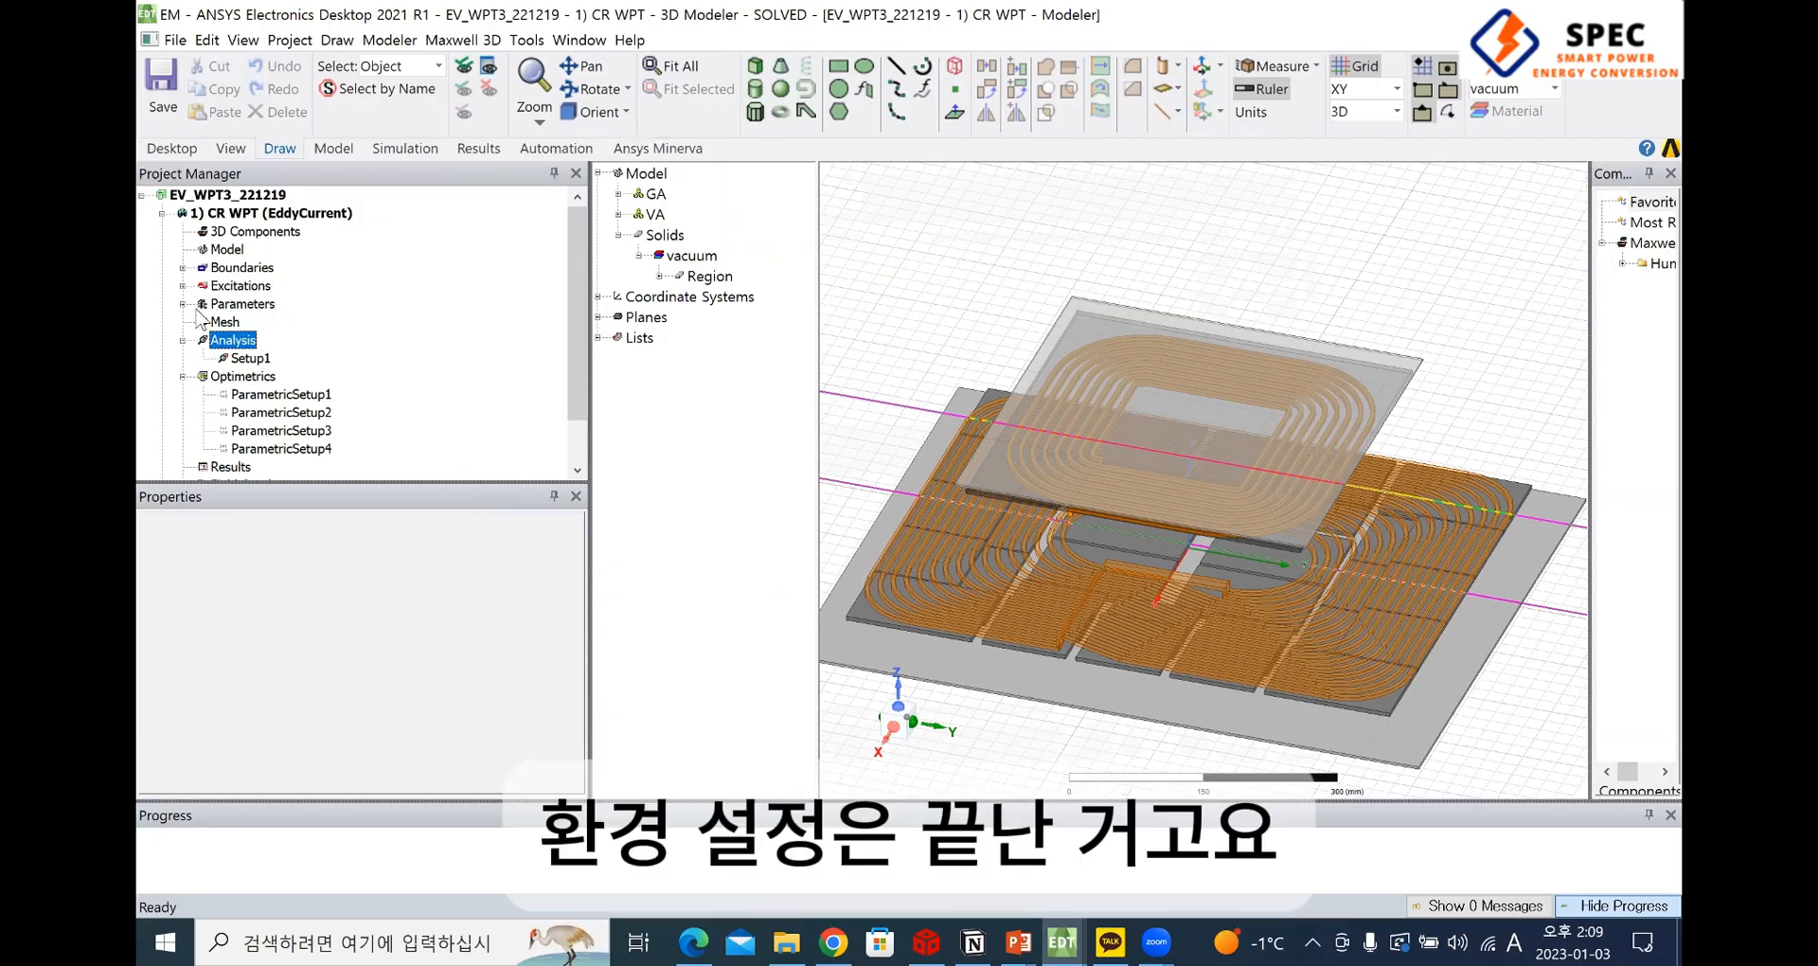
click(183, 340)
click(183, 358)
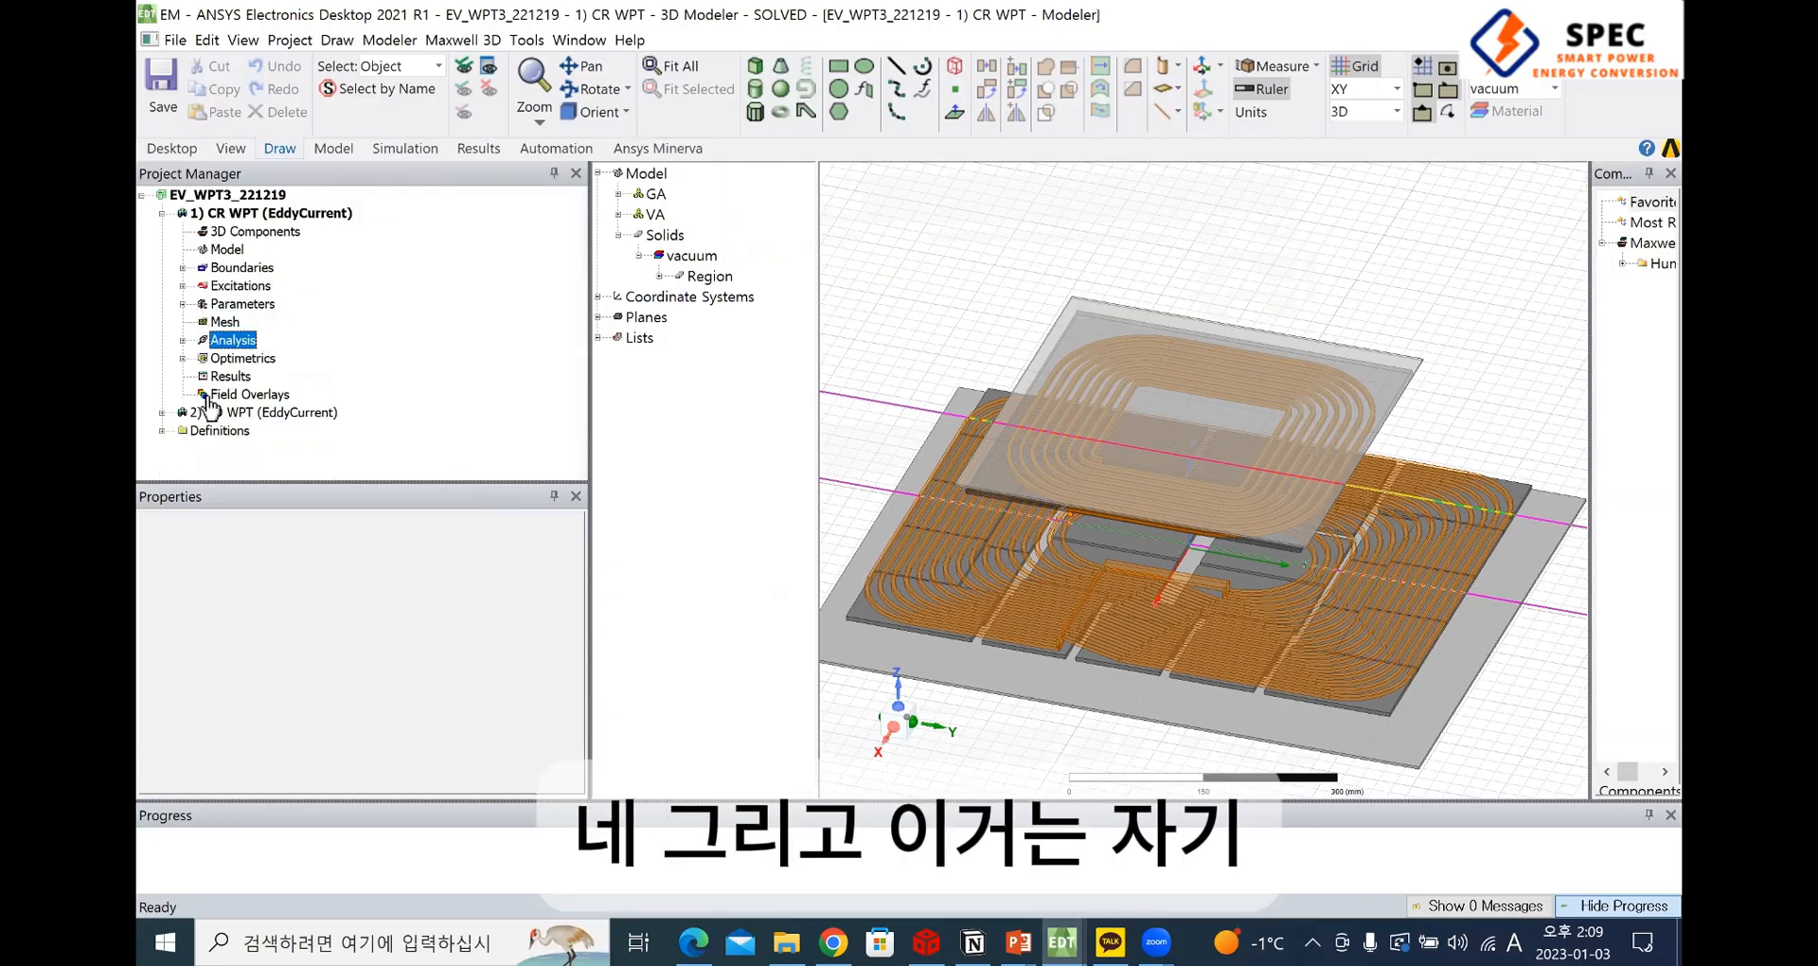
Select Optimetrics in the CR WPT design and run the validation check from the simulation commands
click(245, 361)
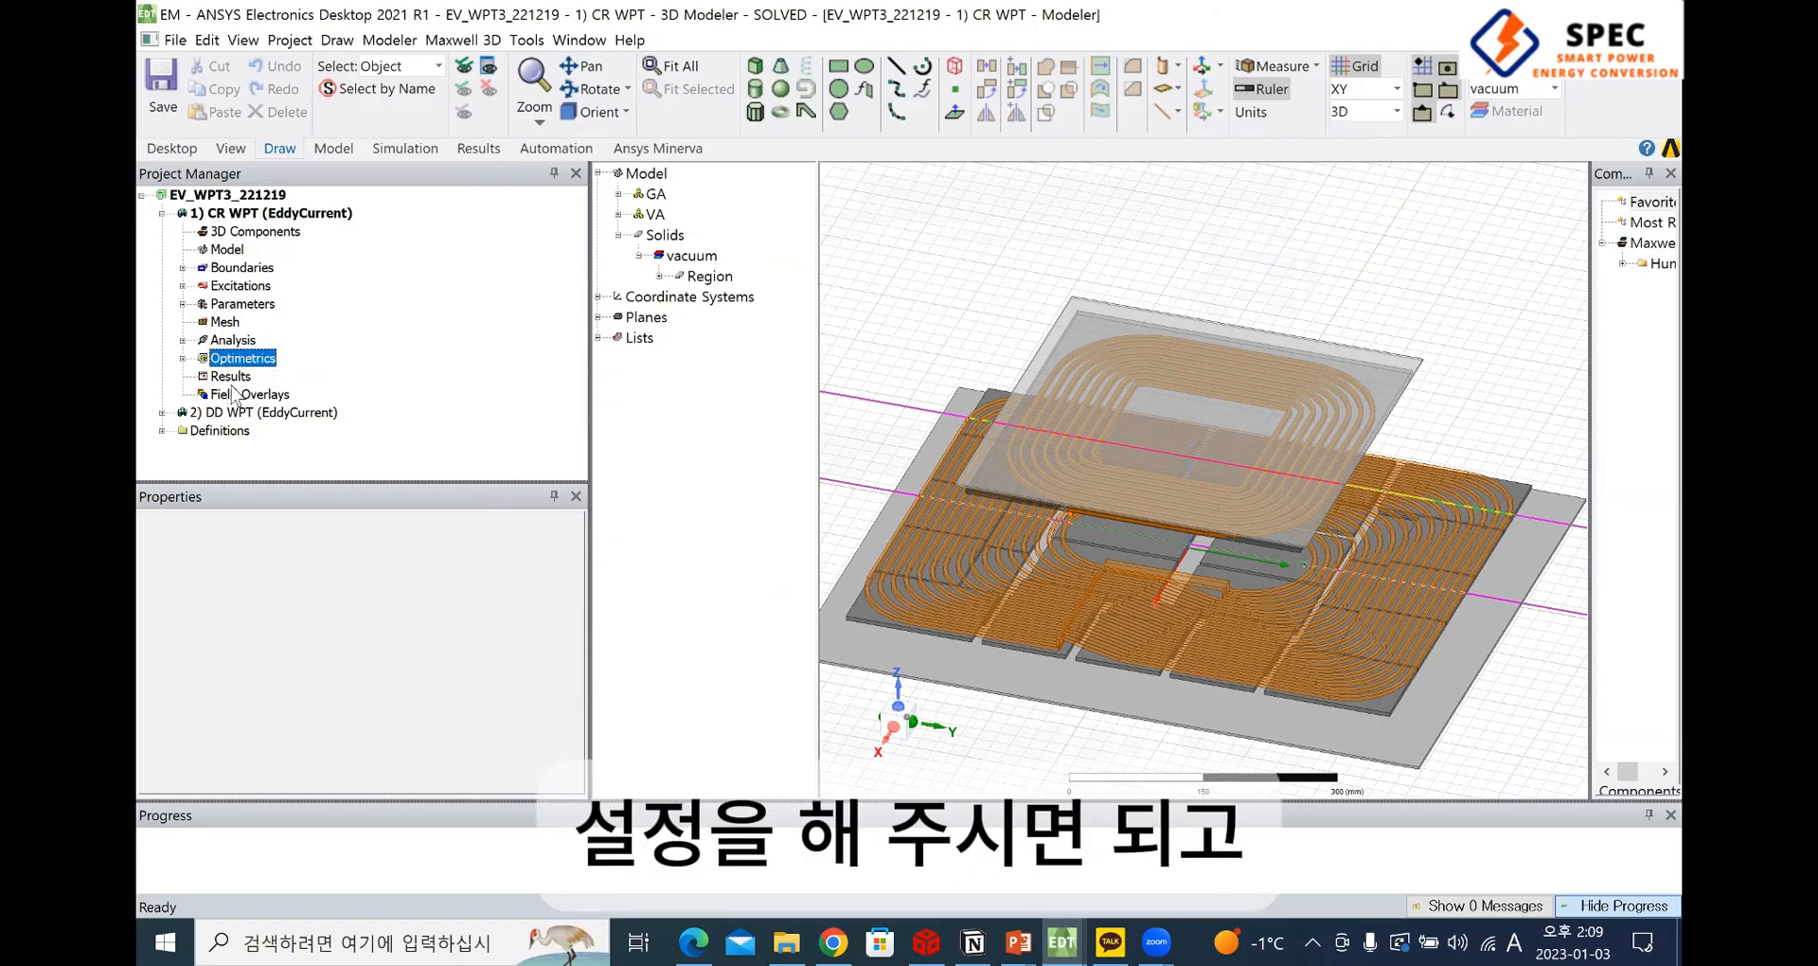
click(403, 151)
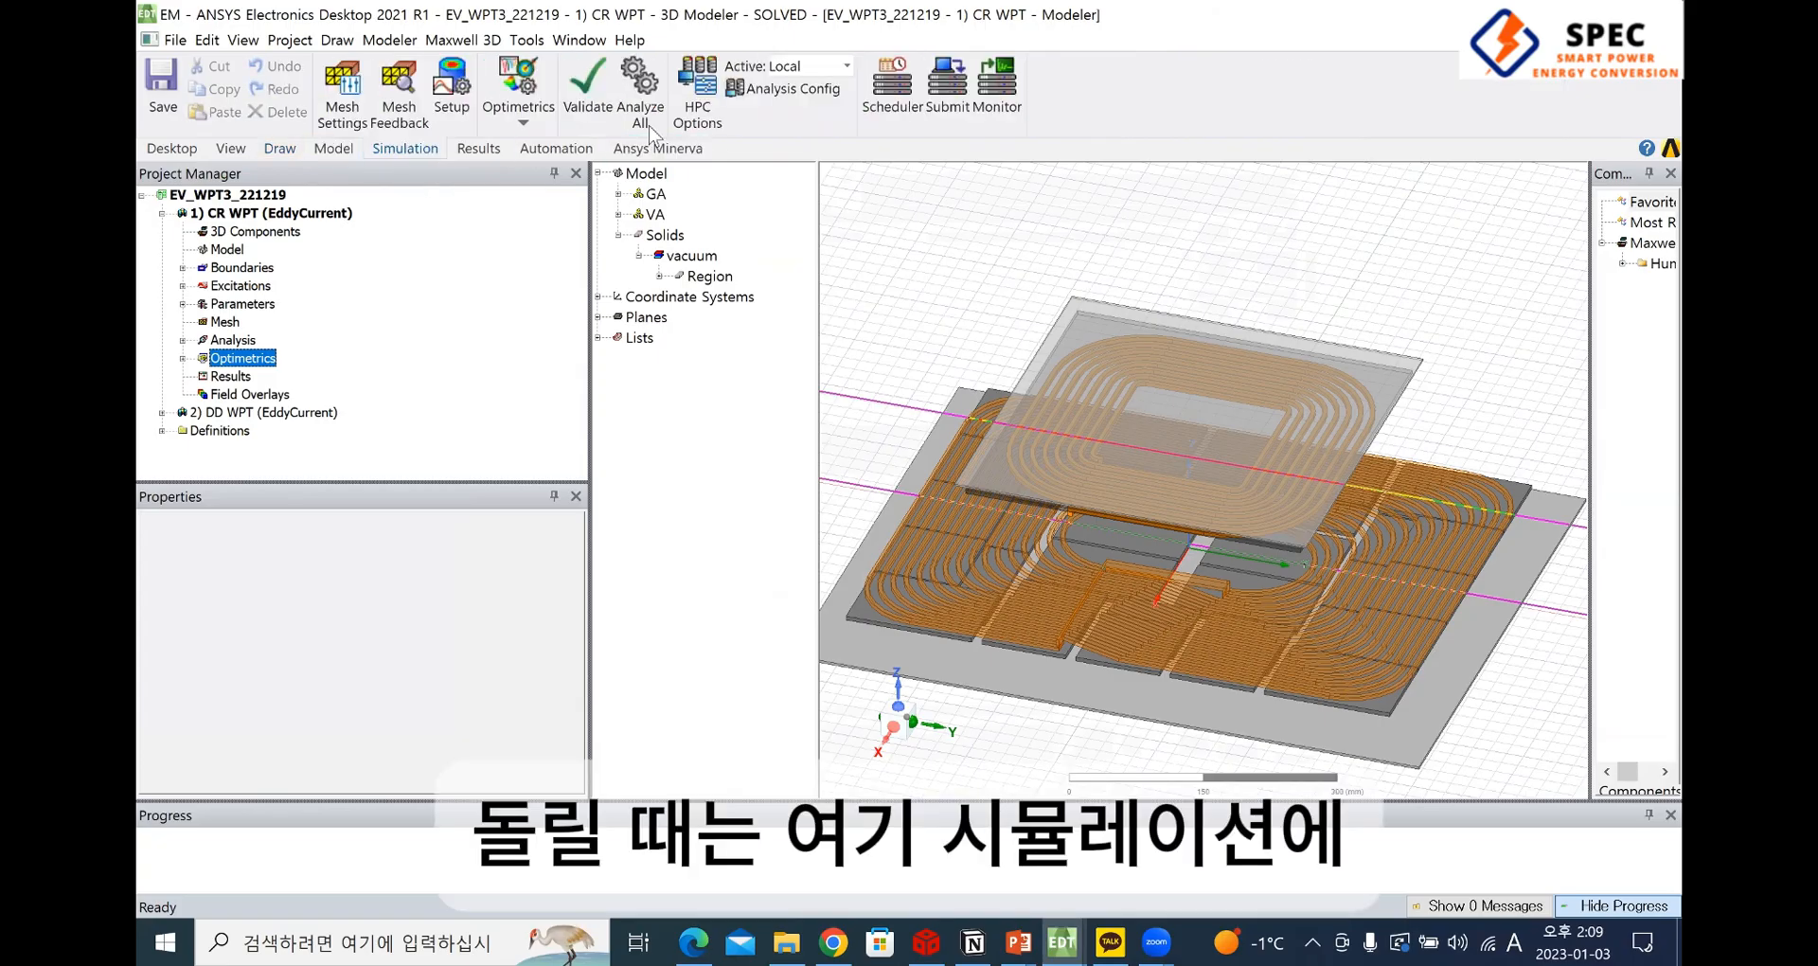
click(581, 113)
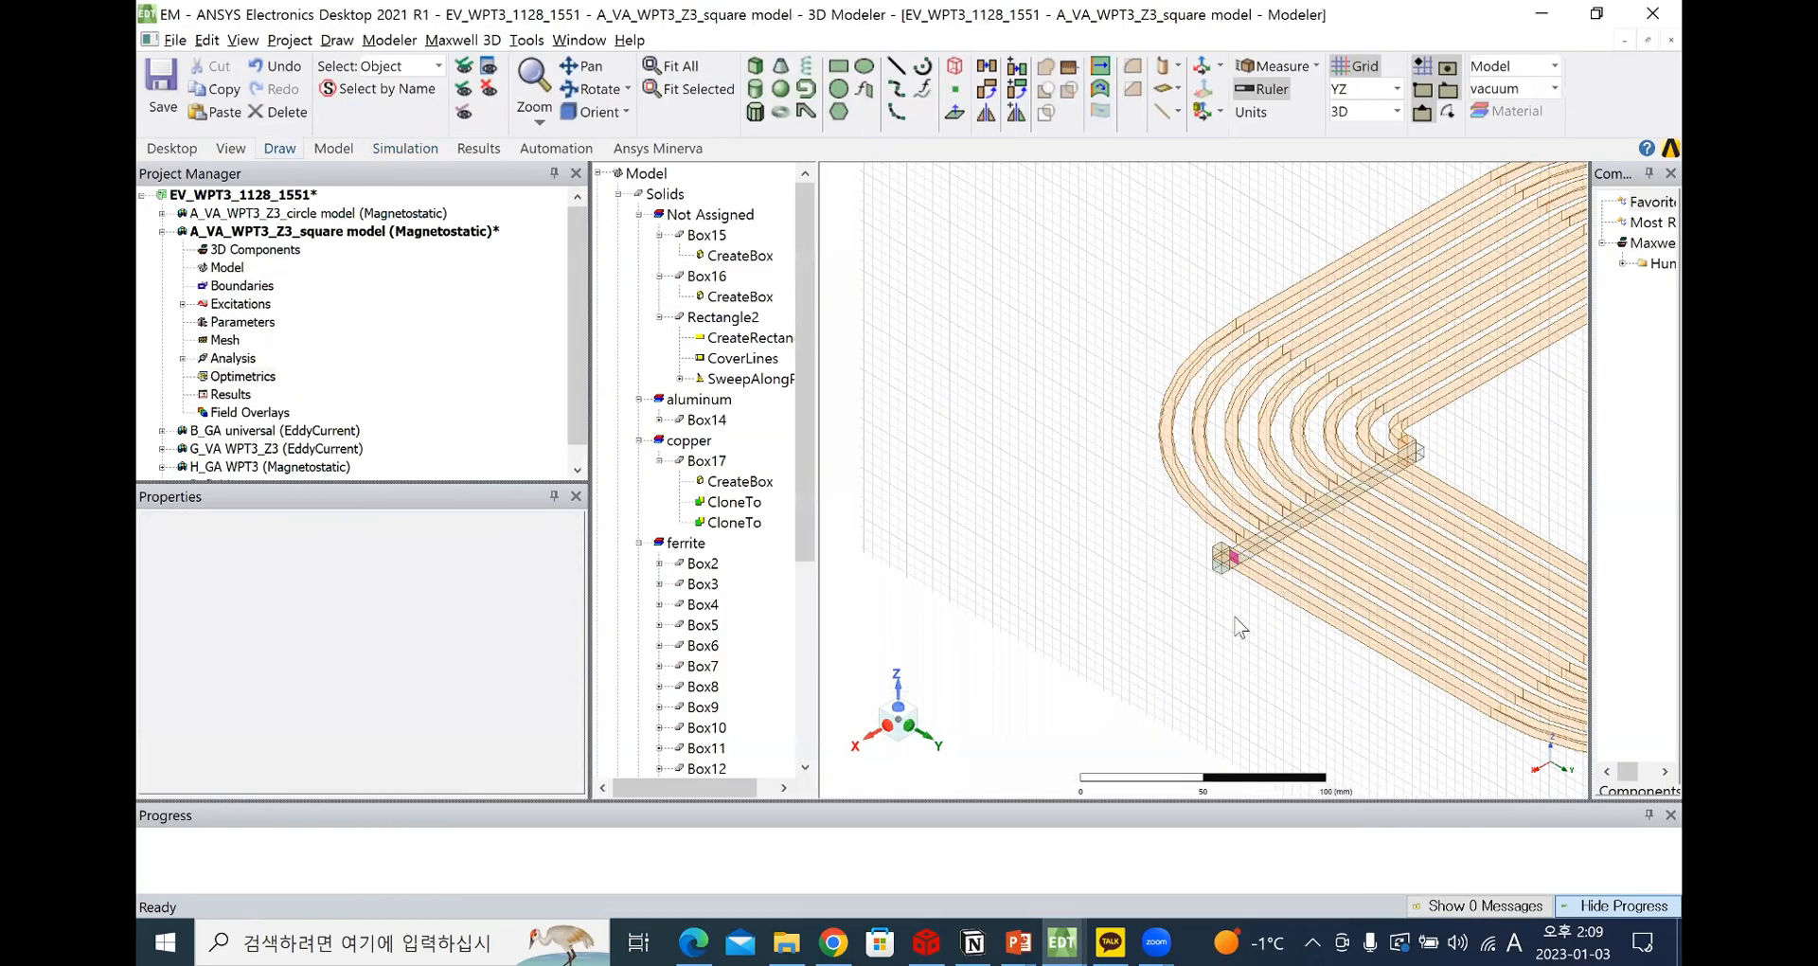
key(ctrl+d)
drag(980, 274, 1446, 697)
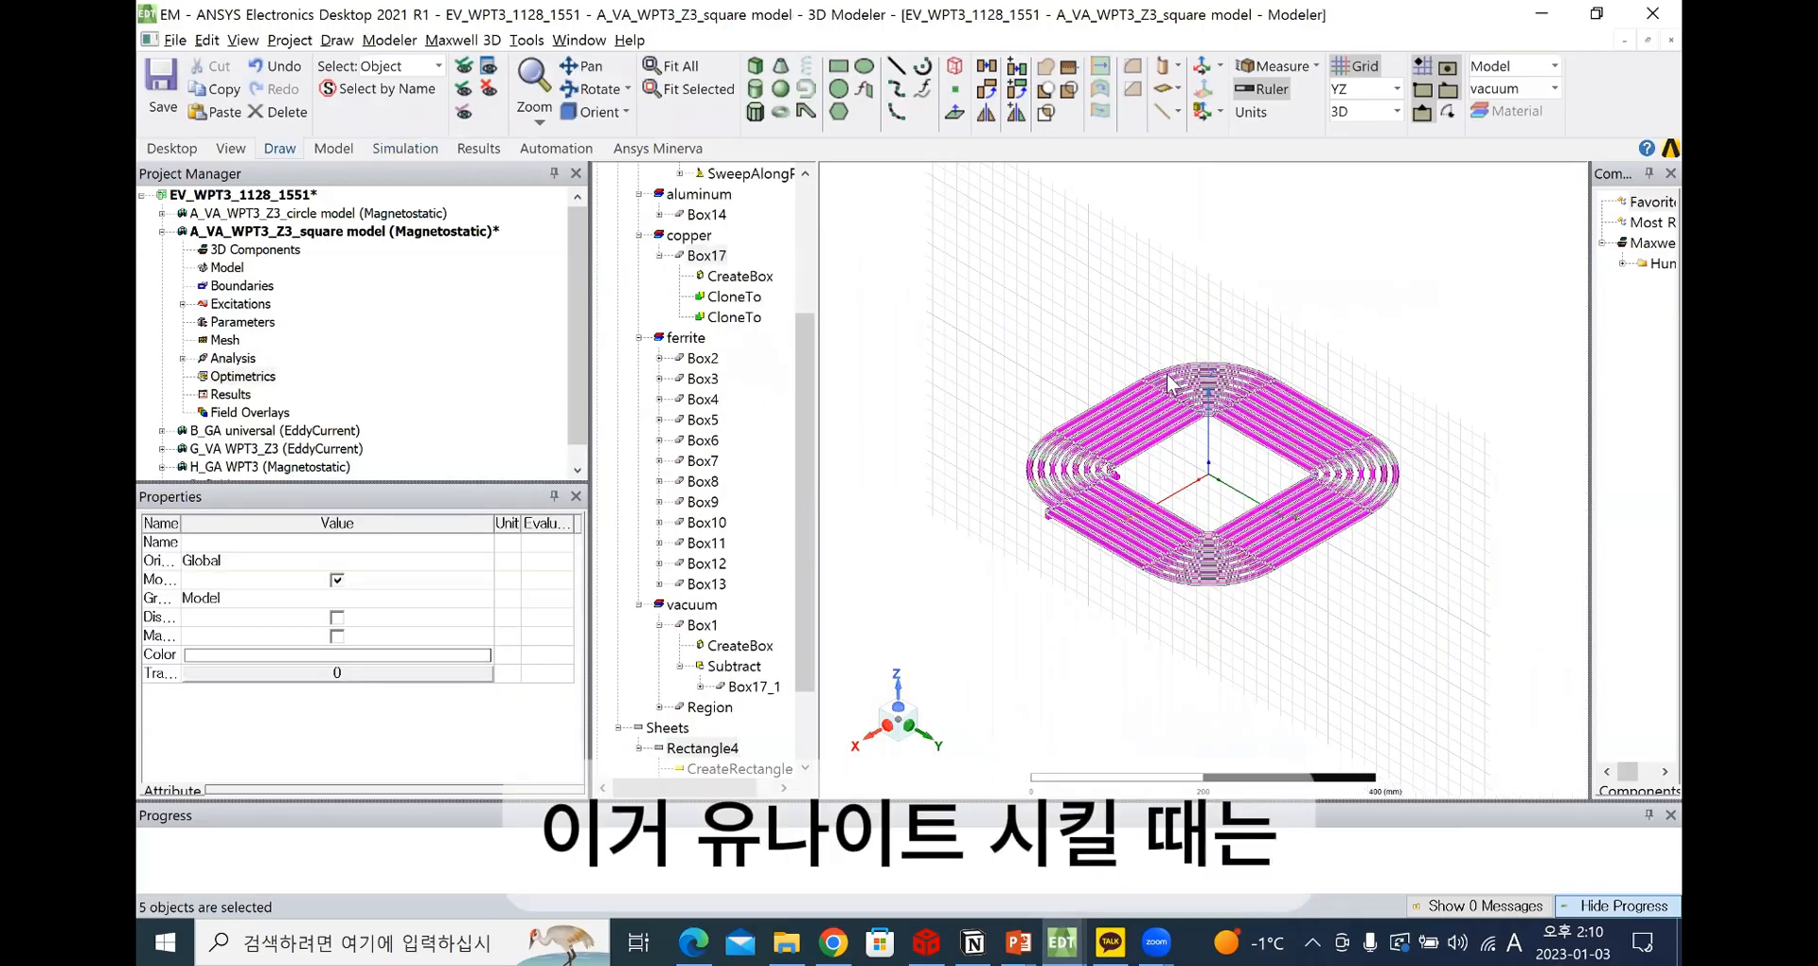
click(1021, 68)
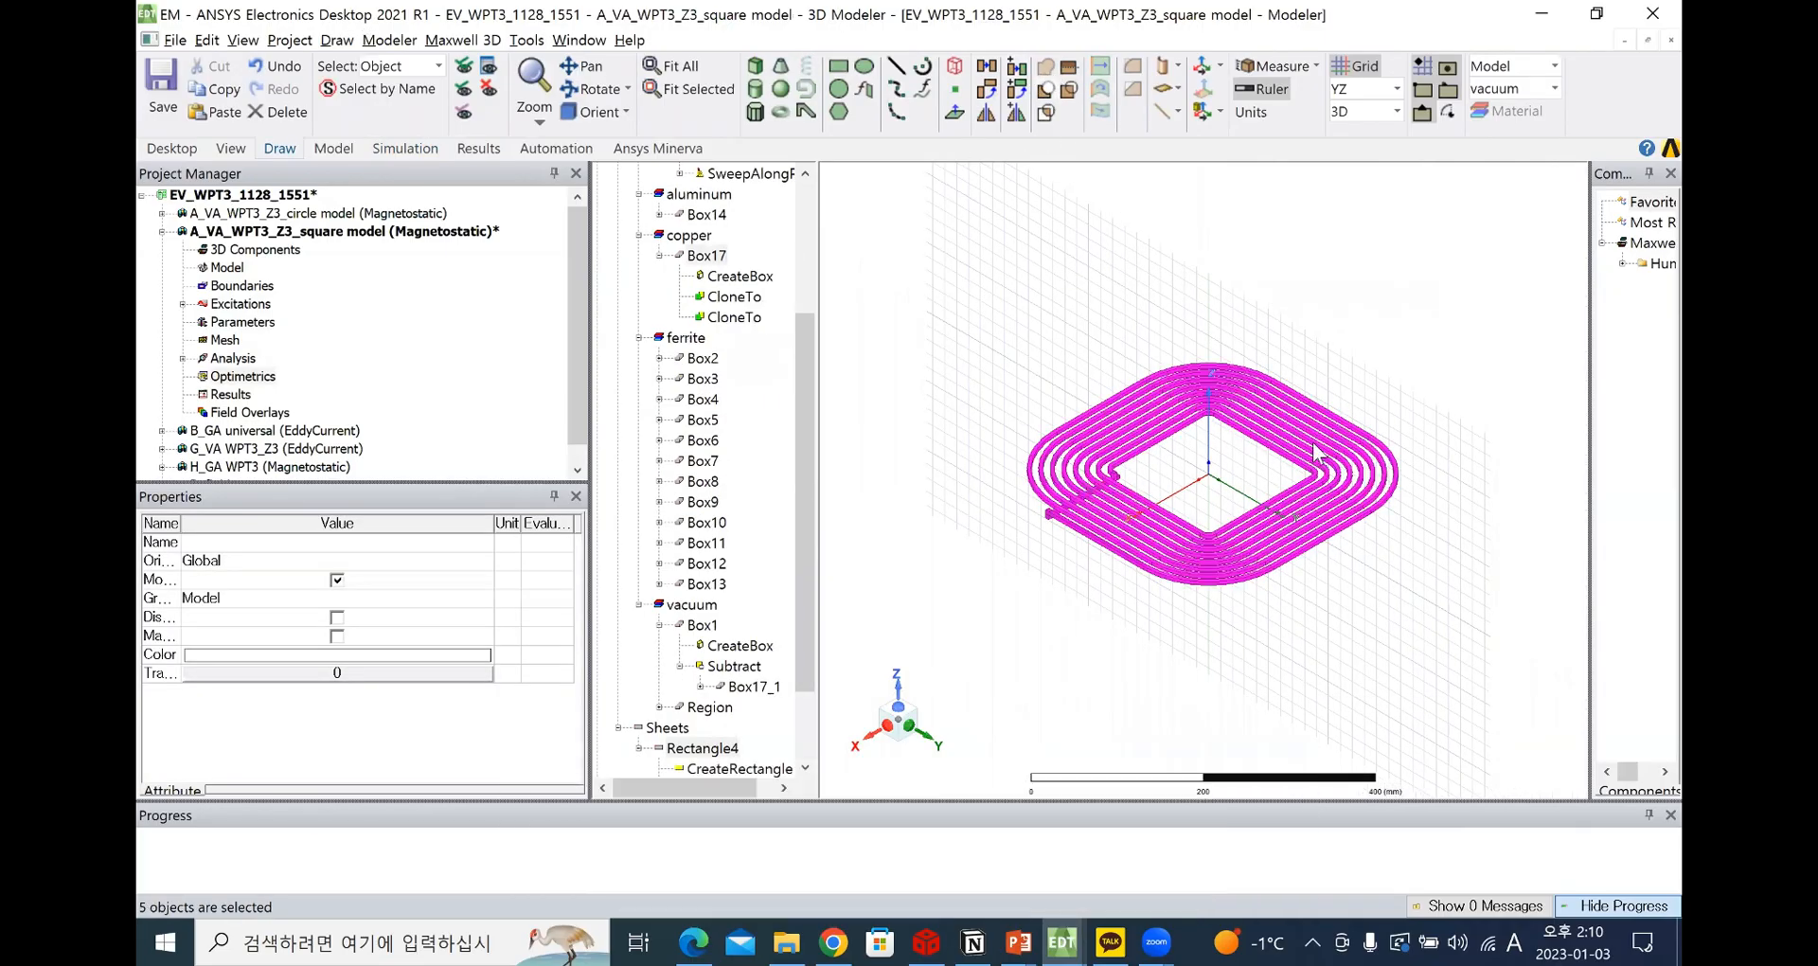
right_click(1137, 419)
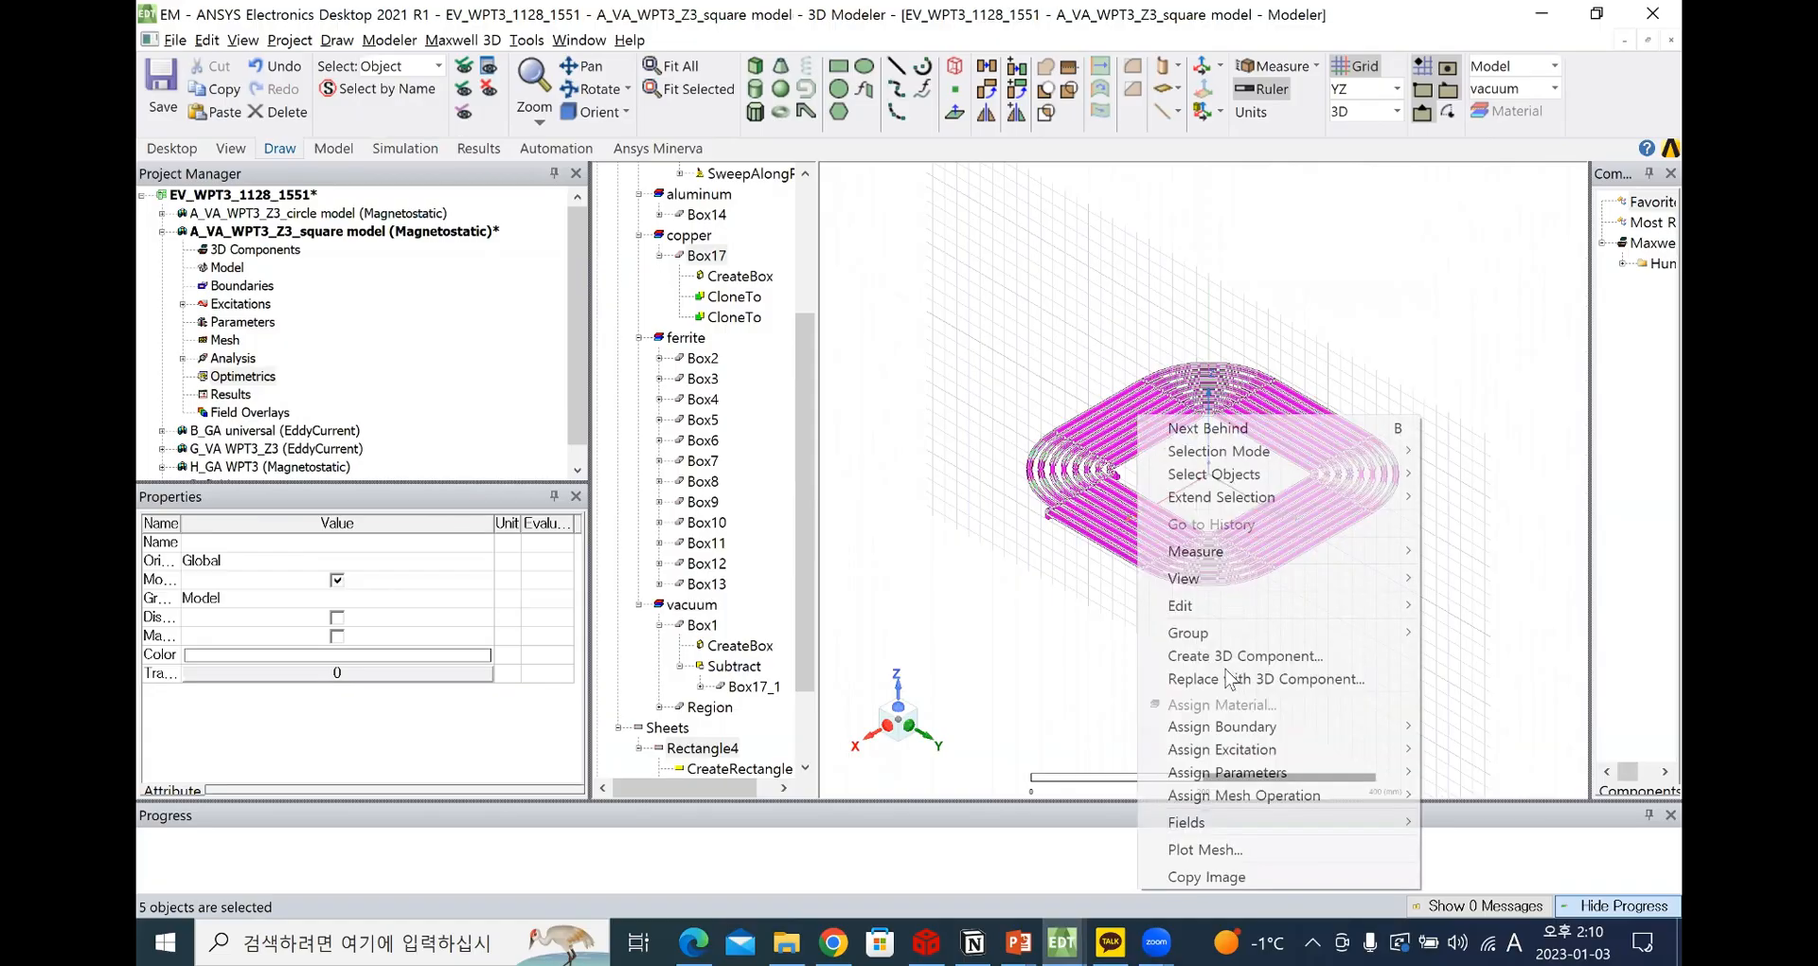
mouse_move(1312, 602)
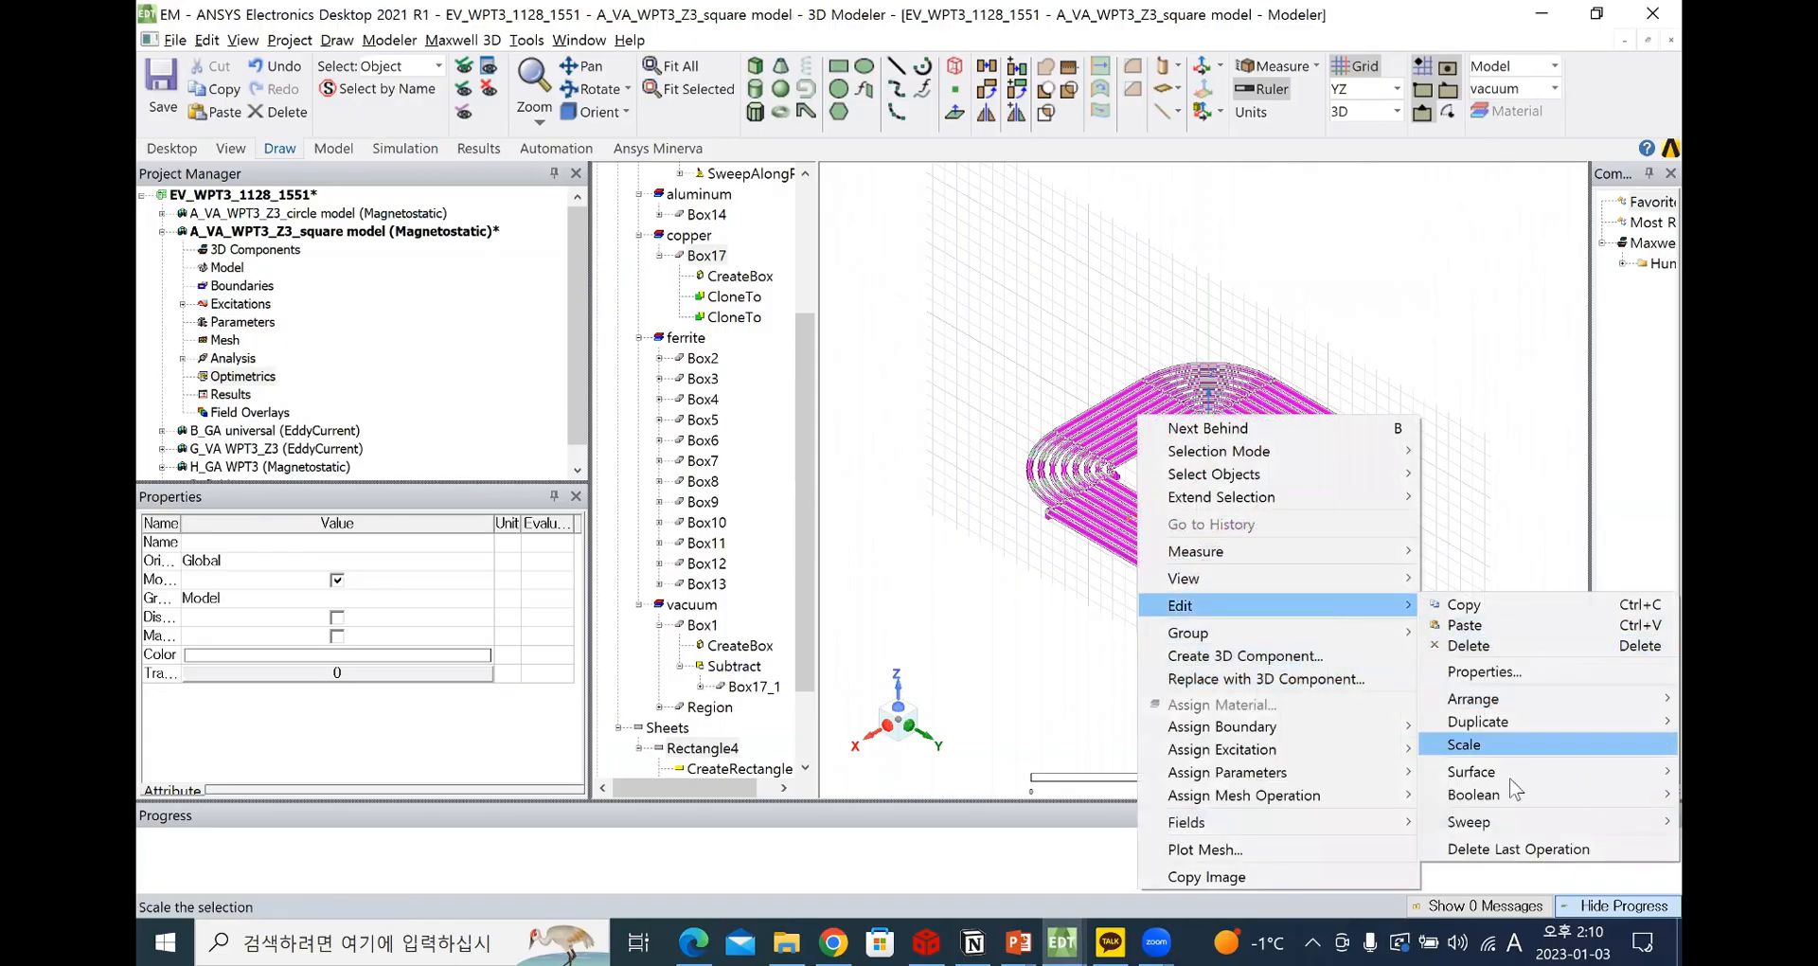
click(943, 401)
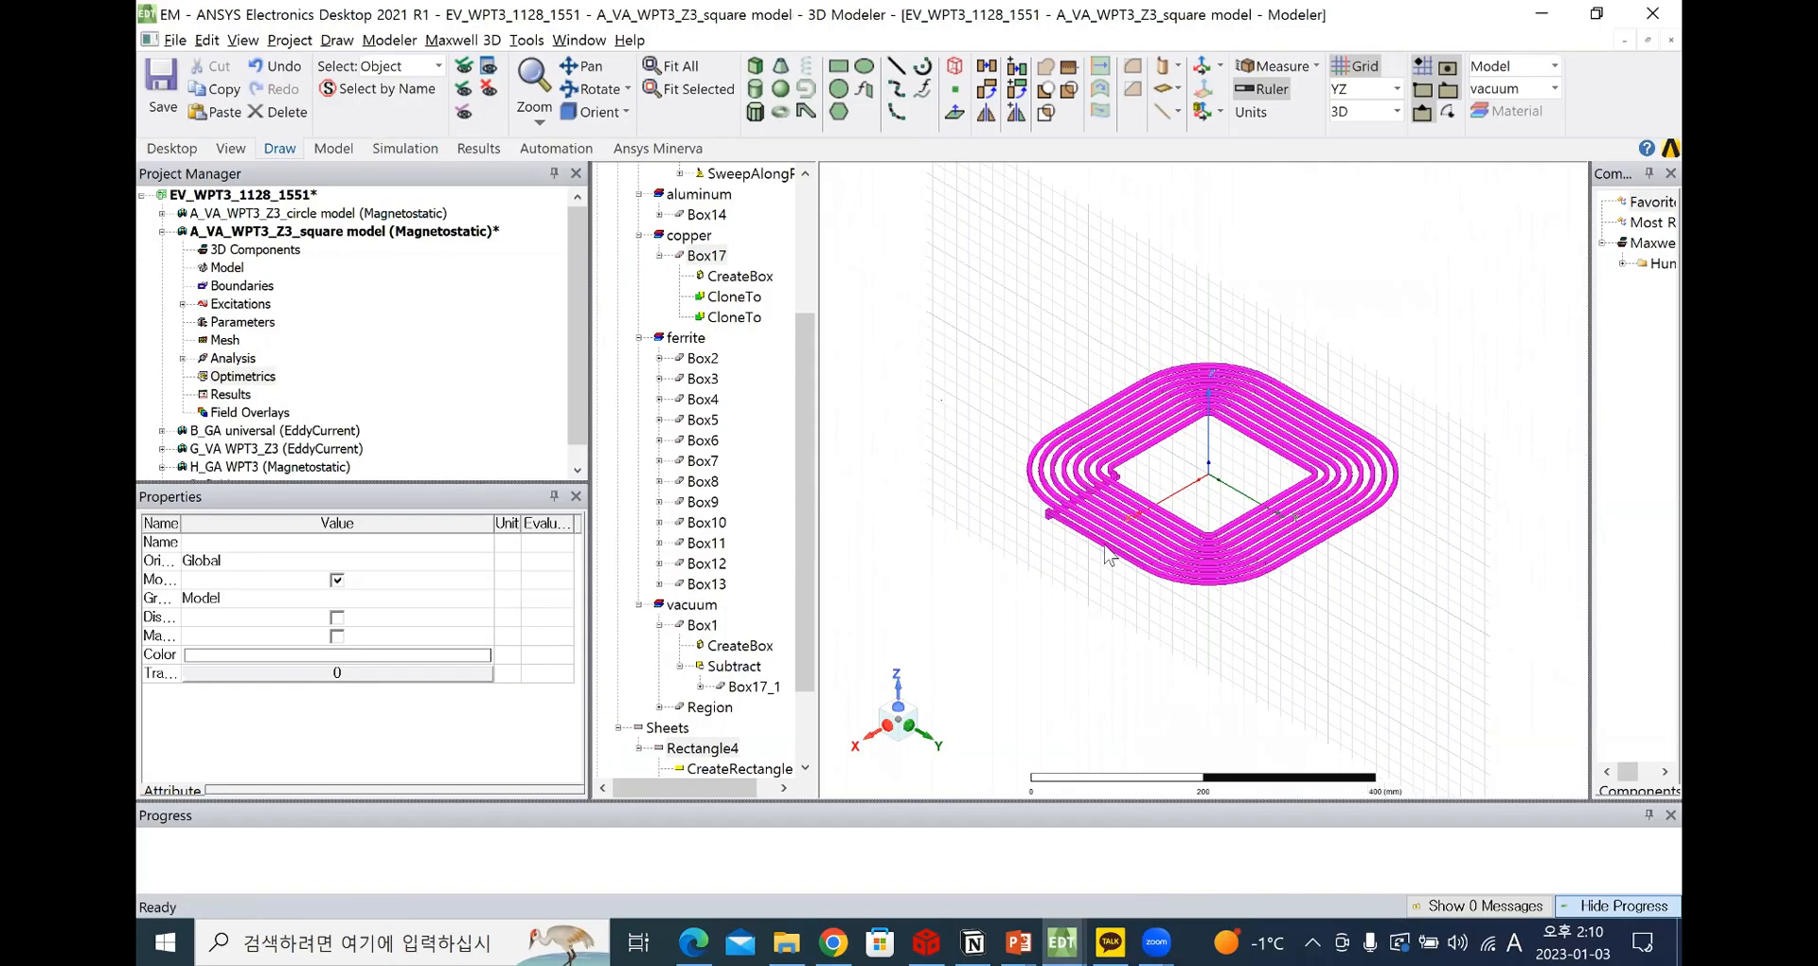
click(1108, 556)
Unite Box15, Box16, Box17 and the swept coil Rectangle2 of the square model into one solid
scroll(1107, 557, up, 2)
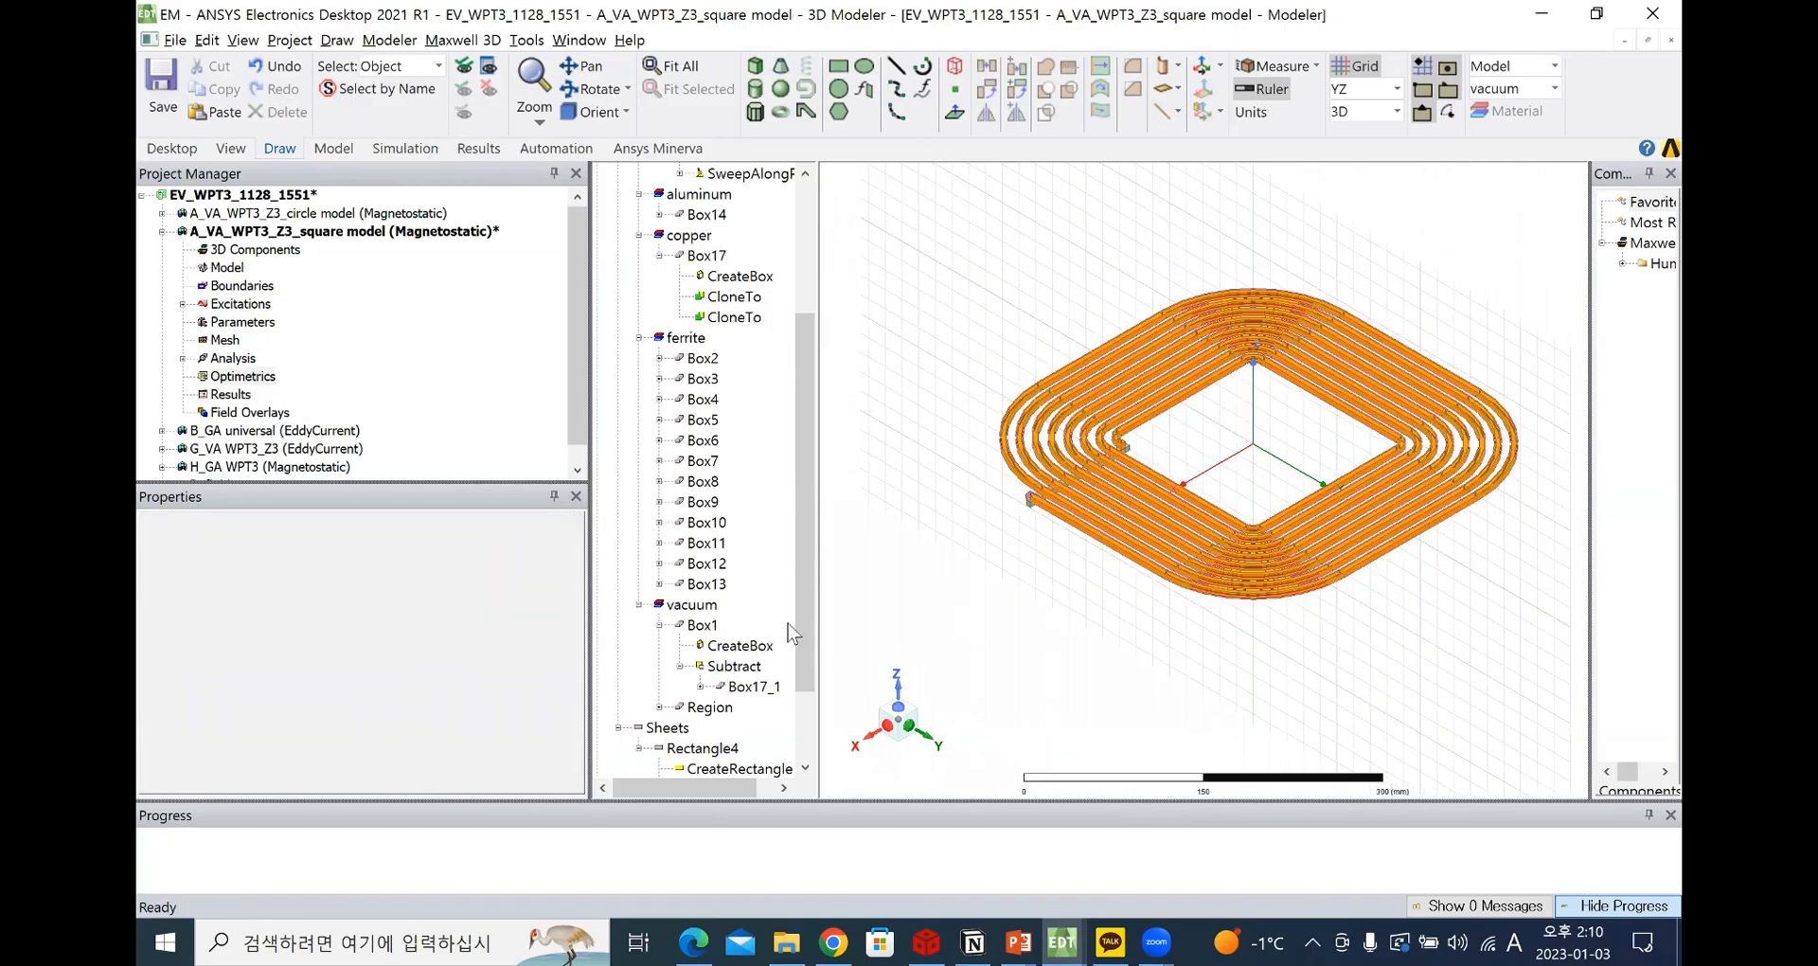
scroll(923, 483, up, 5)
scroll(1107, 355, down, 1)
click(1084, 341)
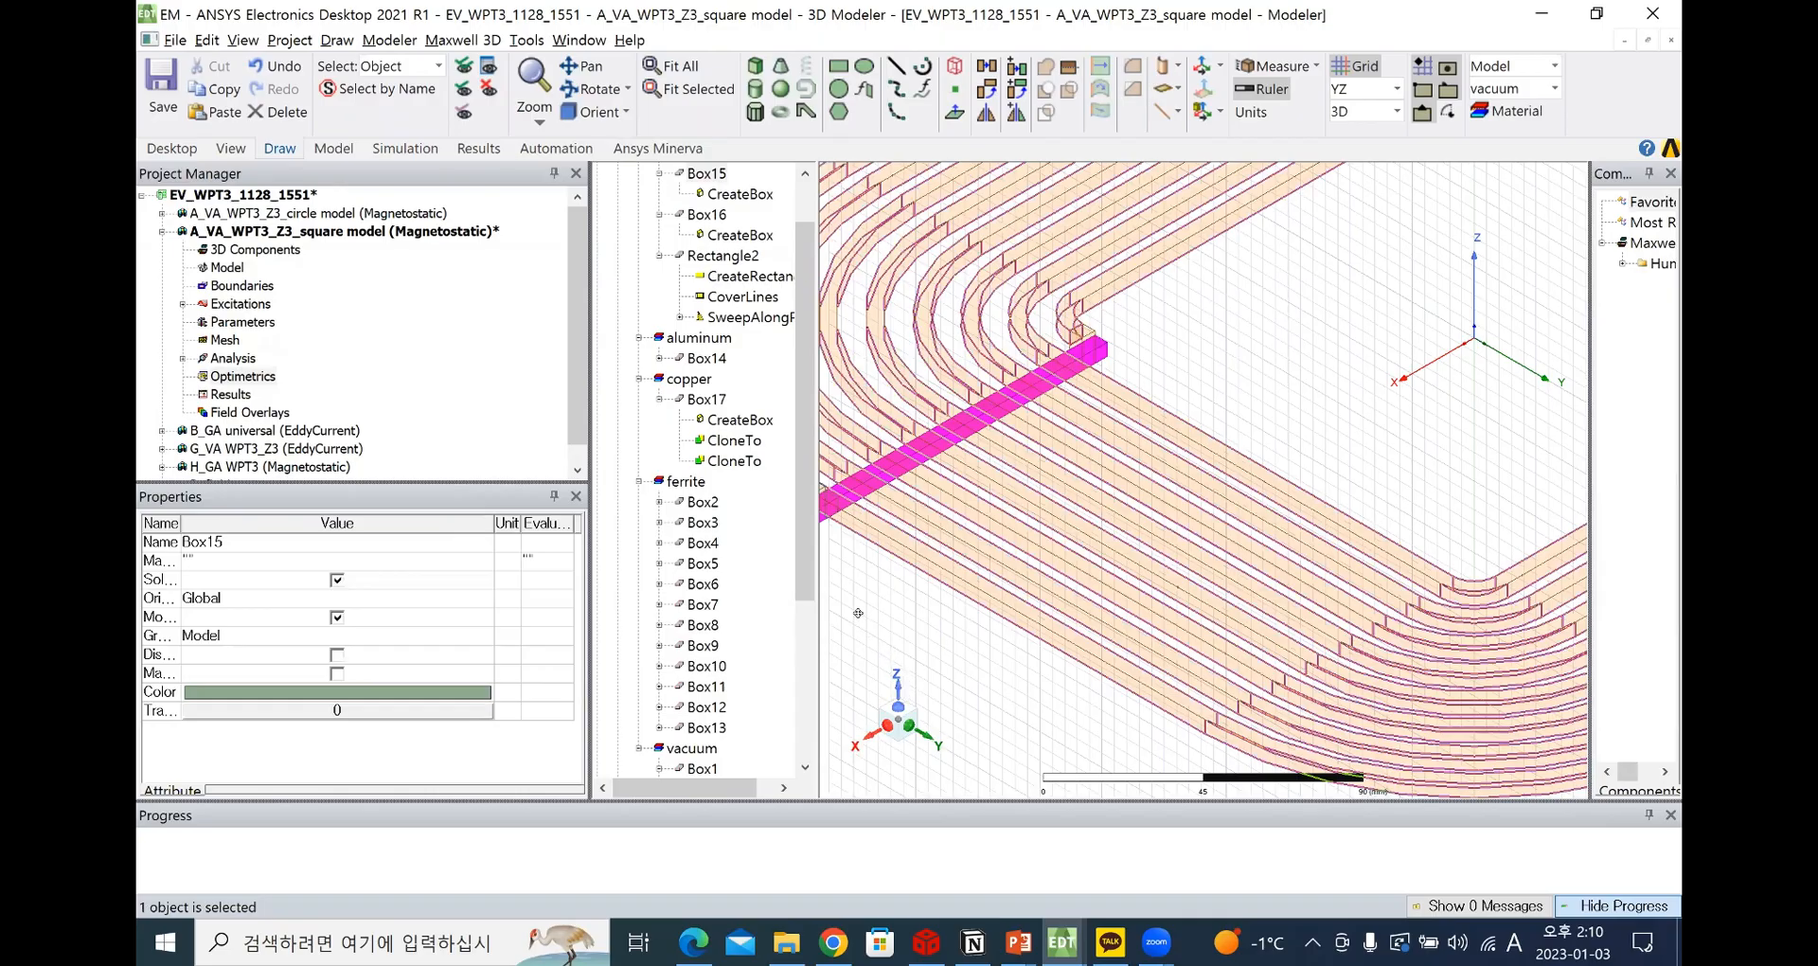
ctrl+click(1032, 471)
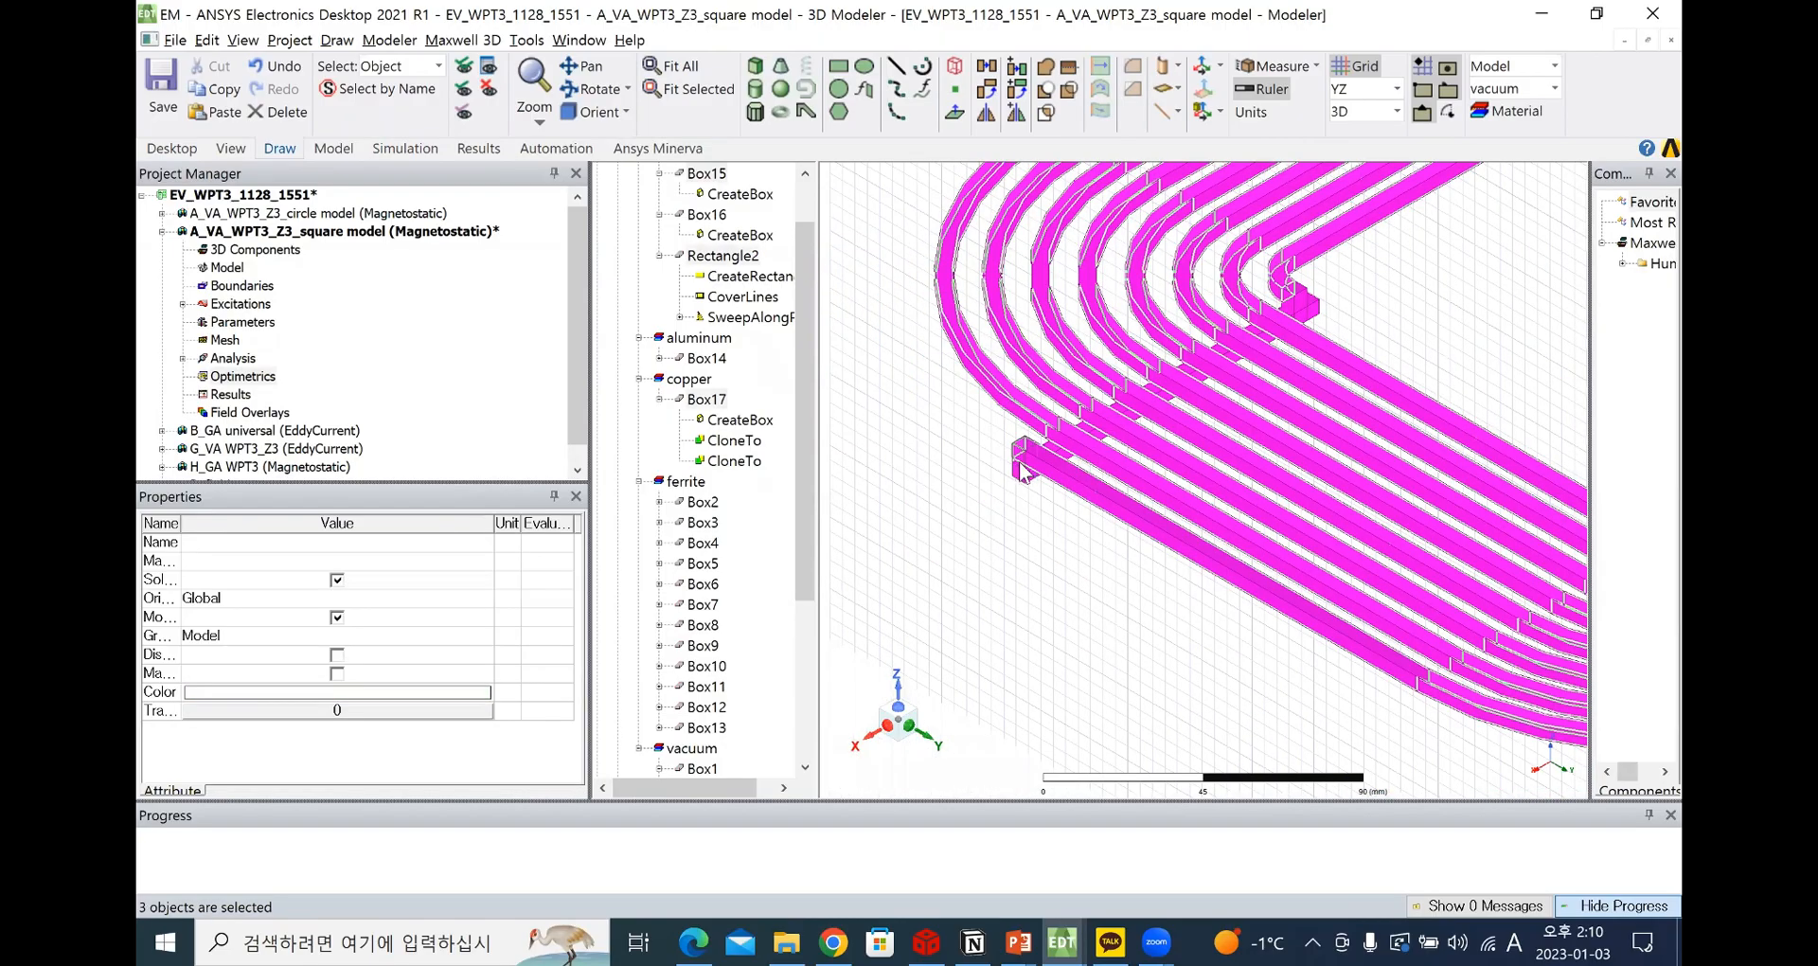
ctrl+click(1075, 506)
scroll(1075, 507, up, 2)
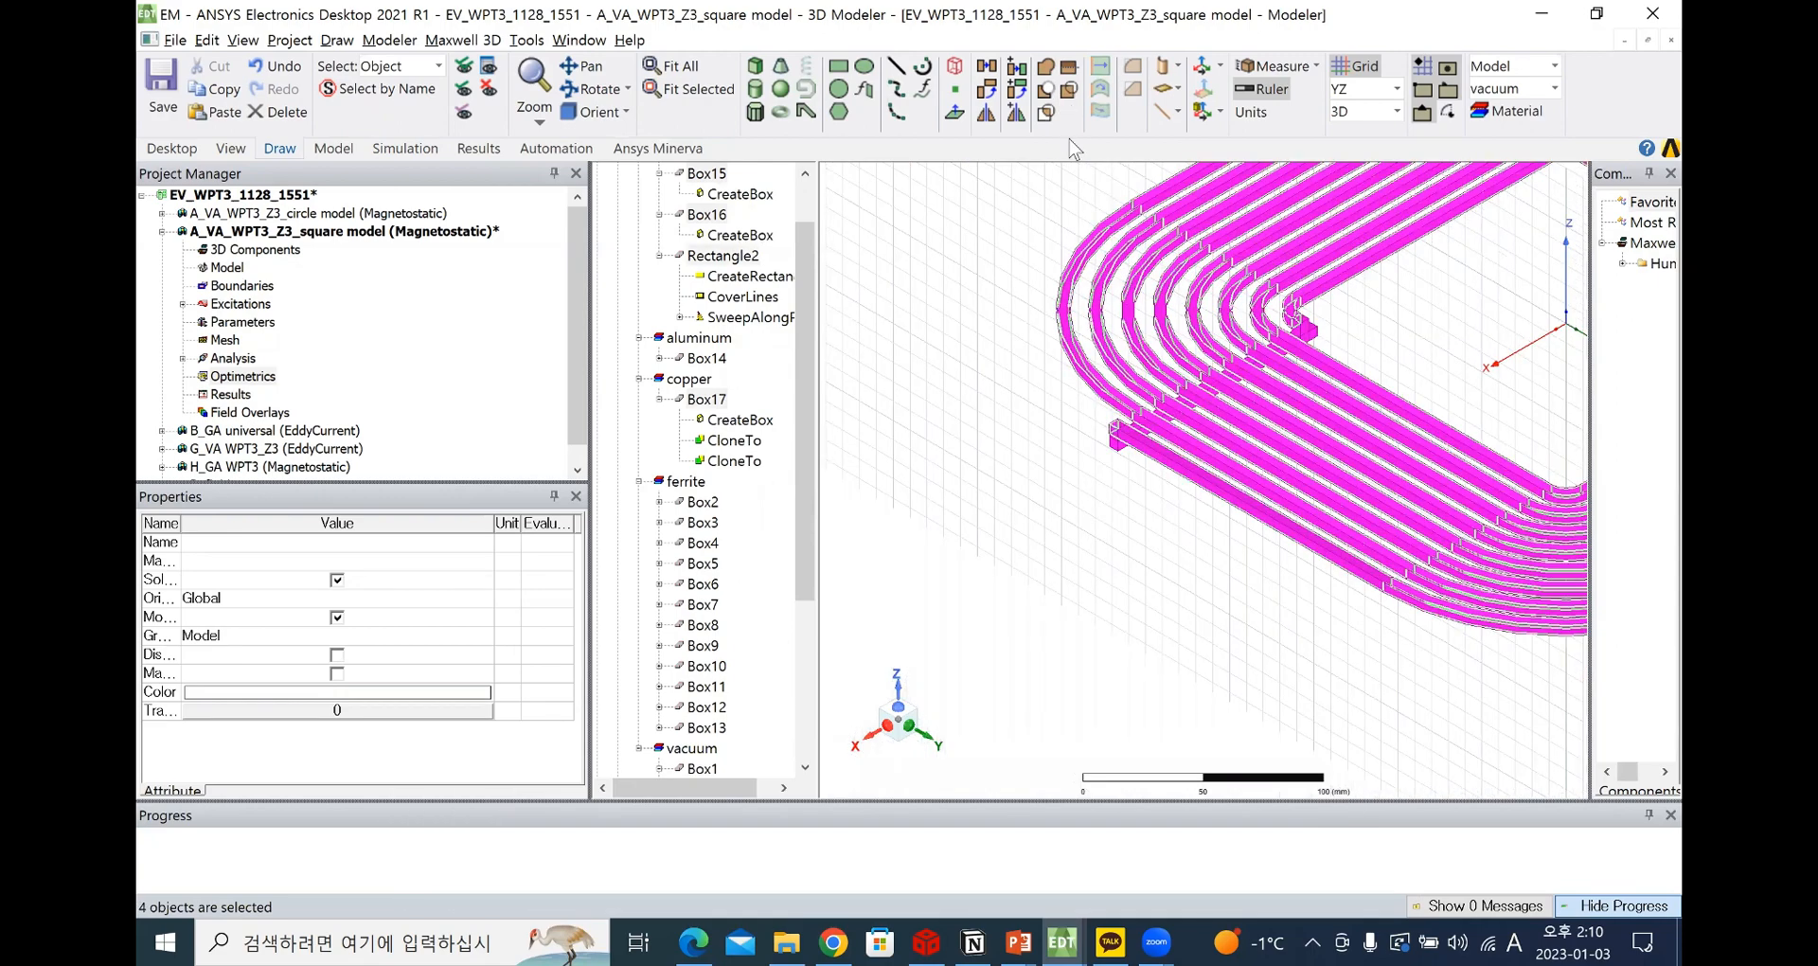
click(1047, 95)
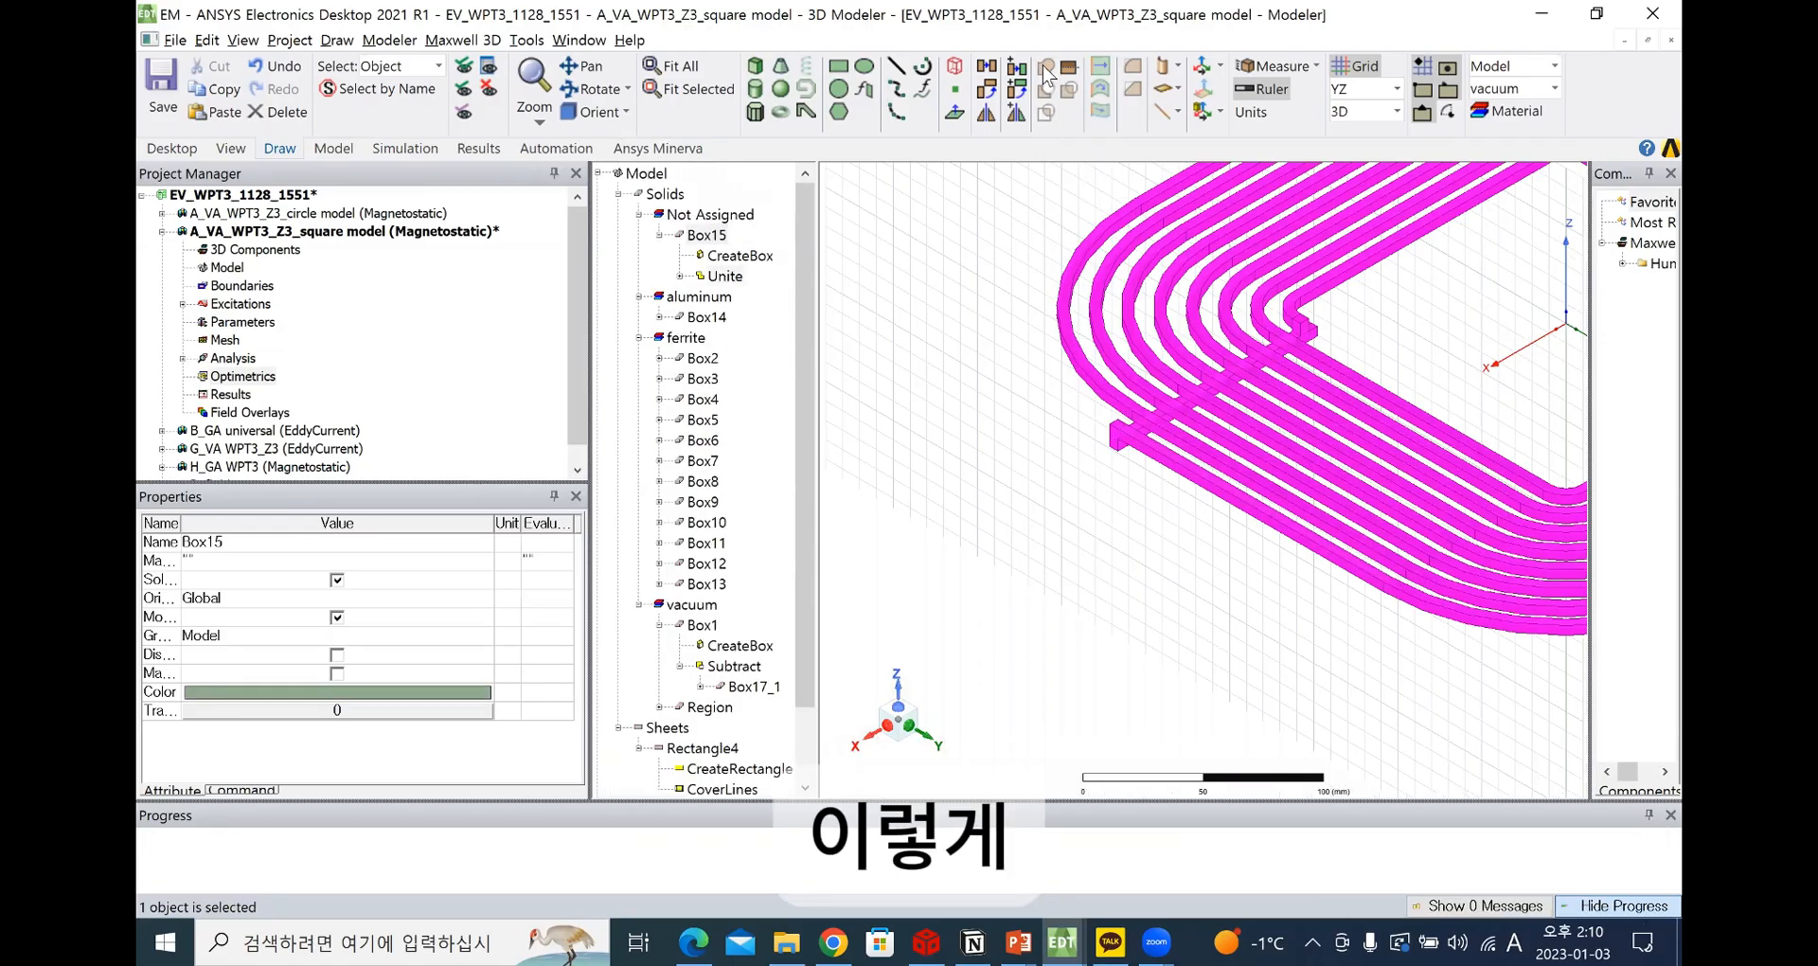
Start assigning a material to the united coil Box15 and search the material definitions for copper
scroll(1038, 431, down, 3)
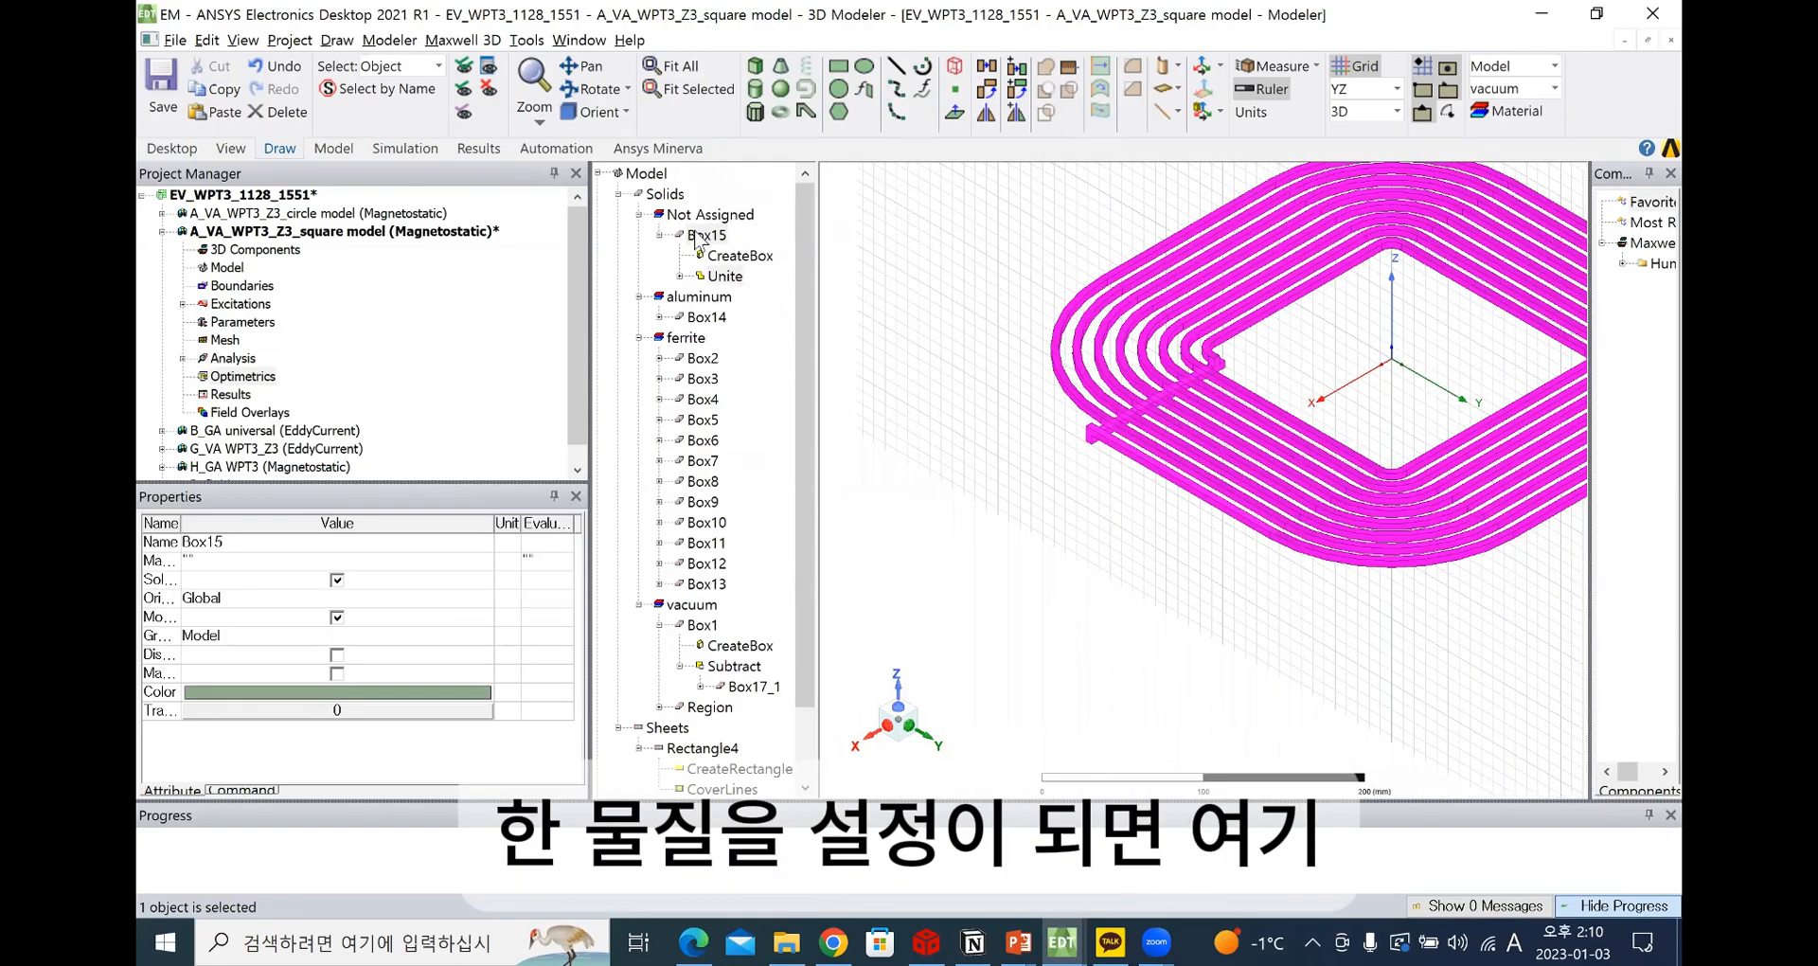
click(685, 229)
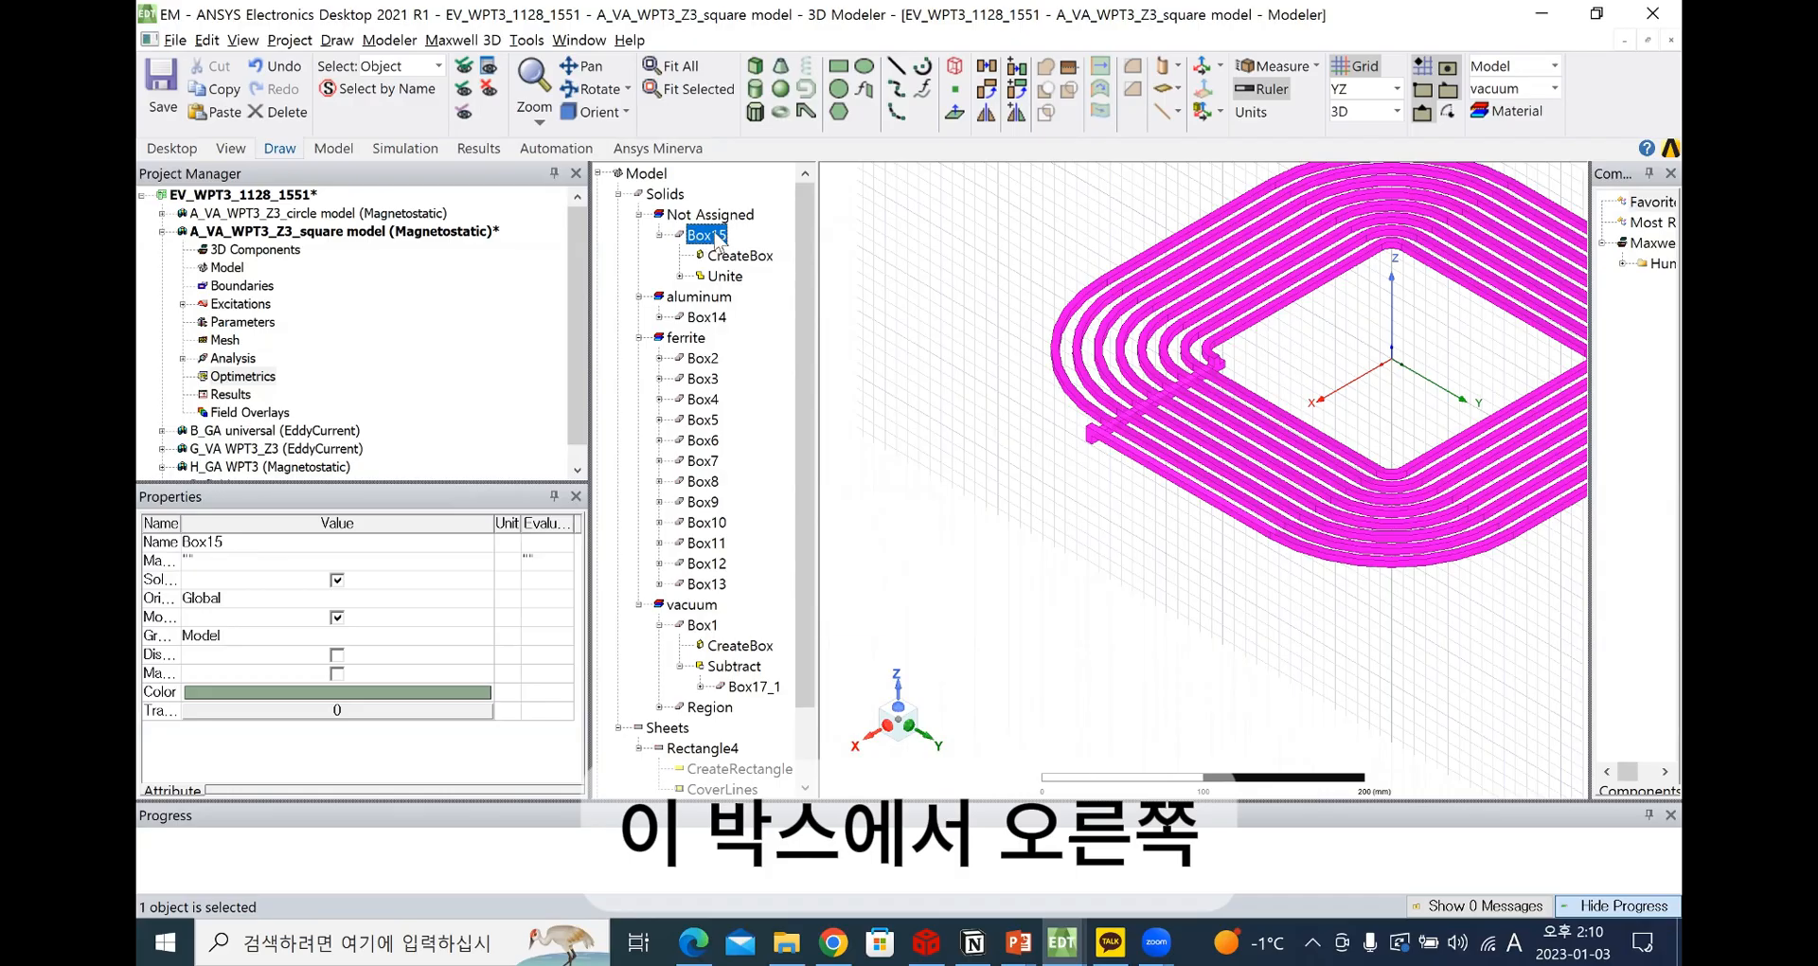
right_click(716, 236)
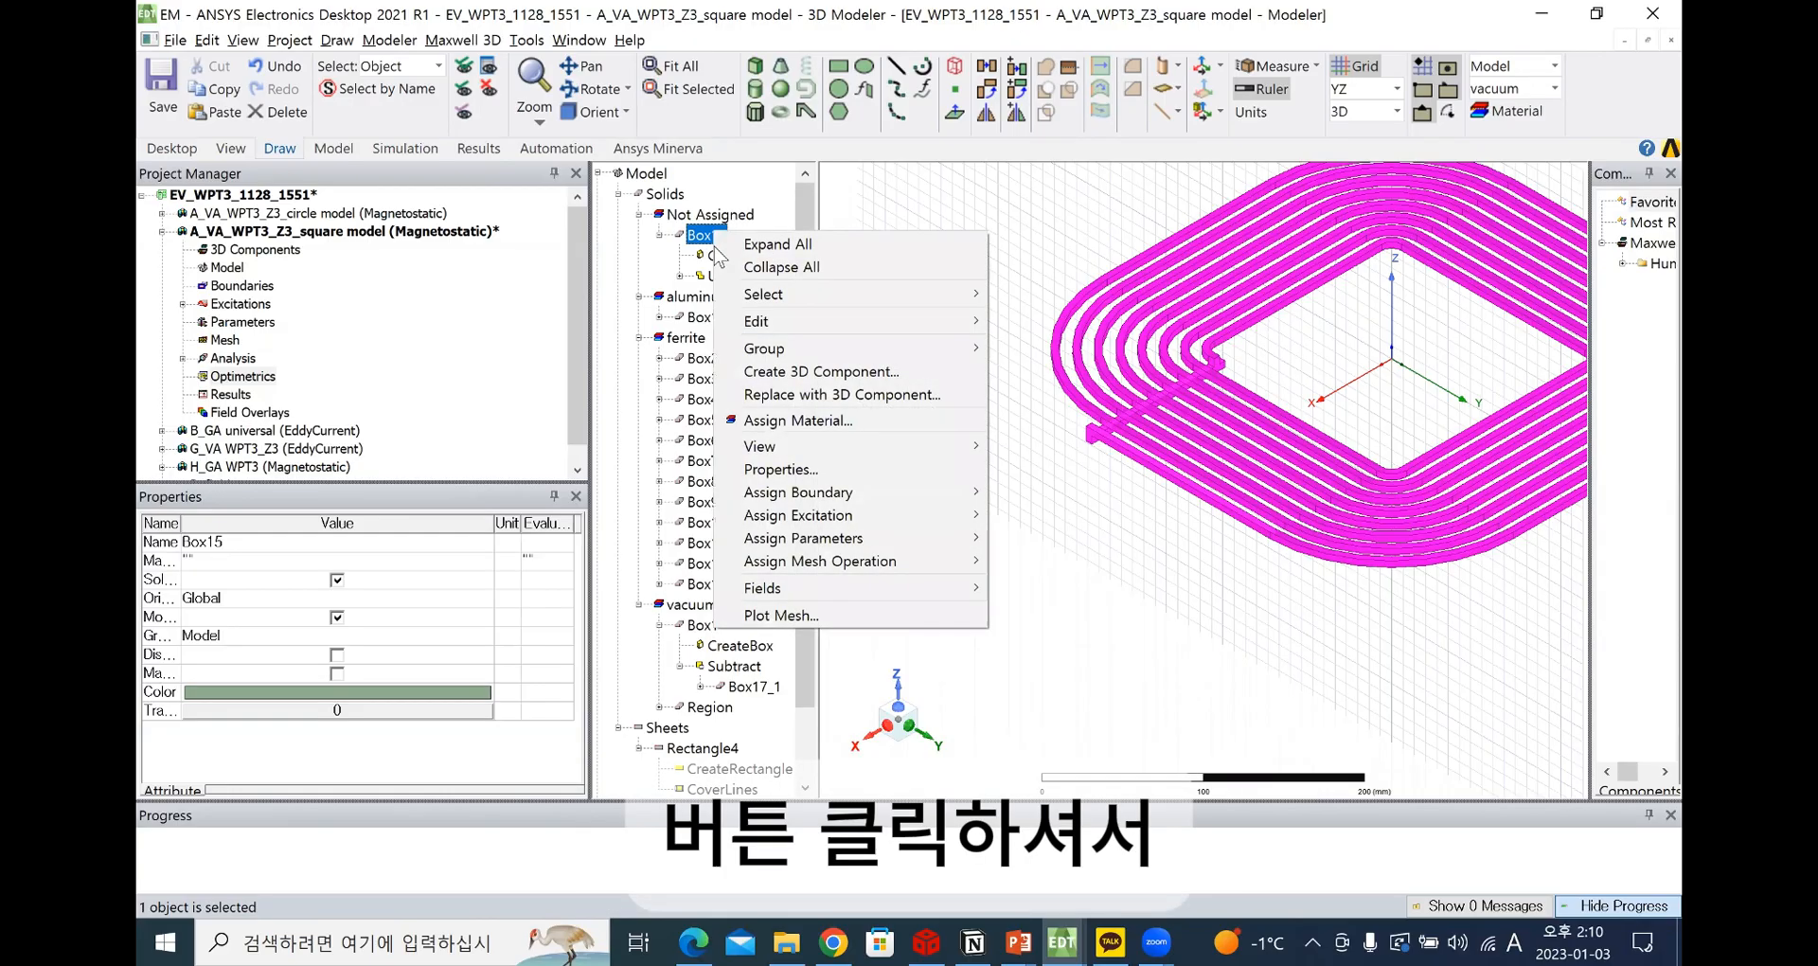
click(829, 424)
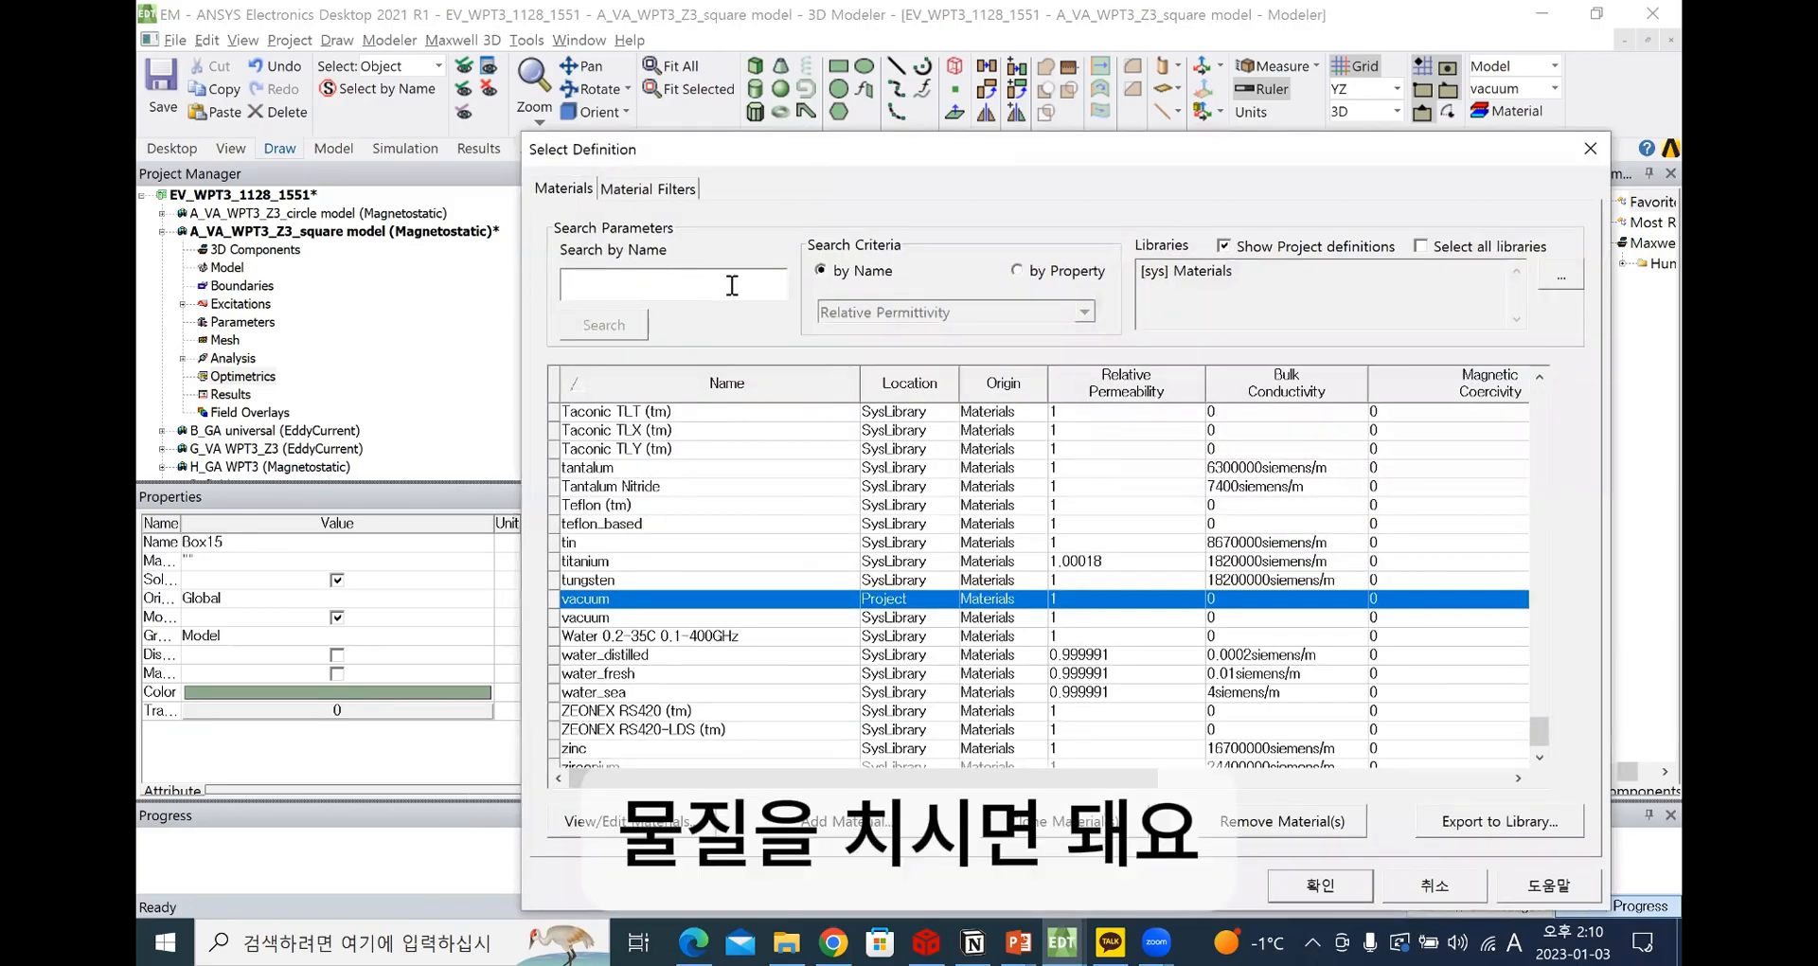
click(732, 284)
text(copper)
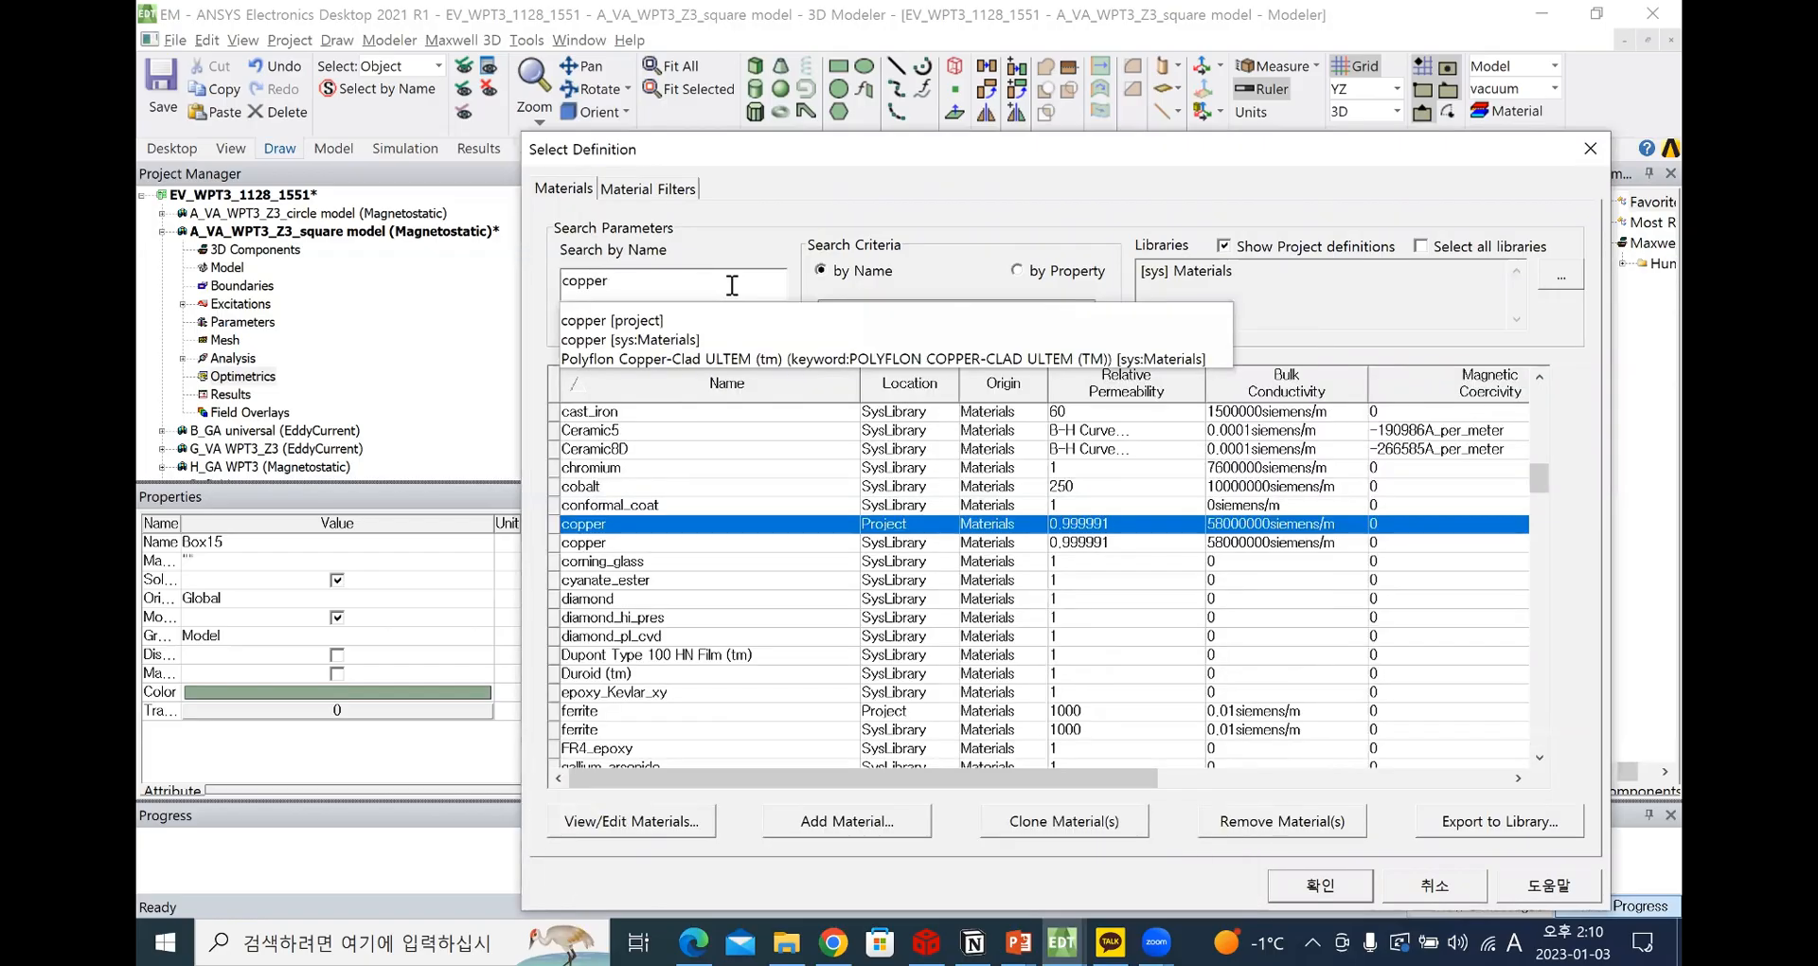
key(Down)
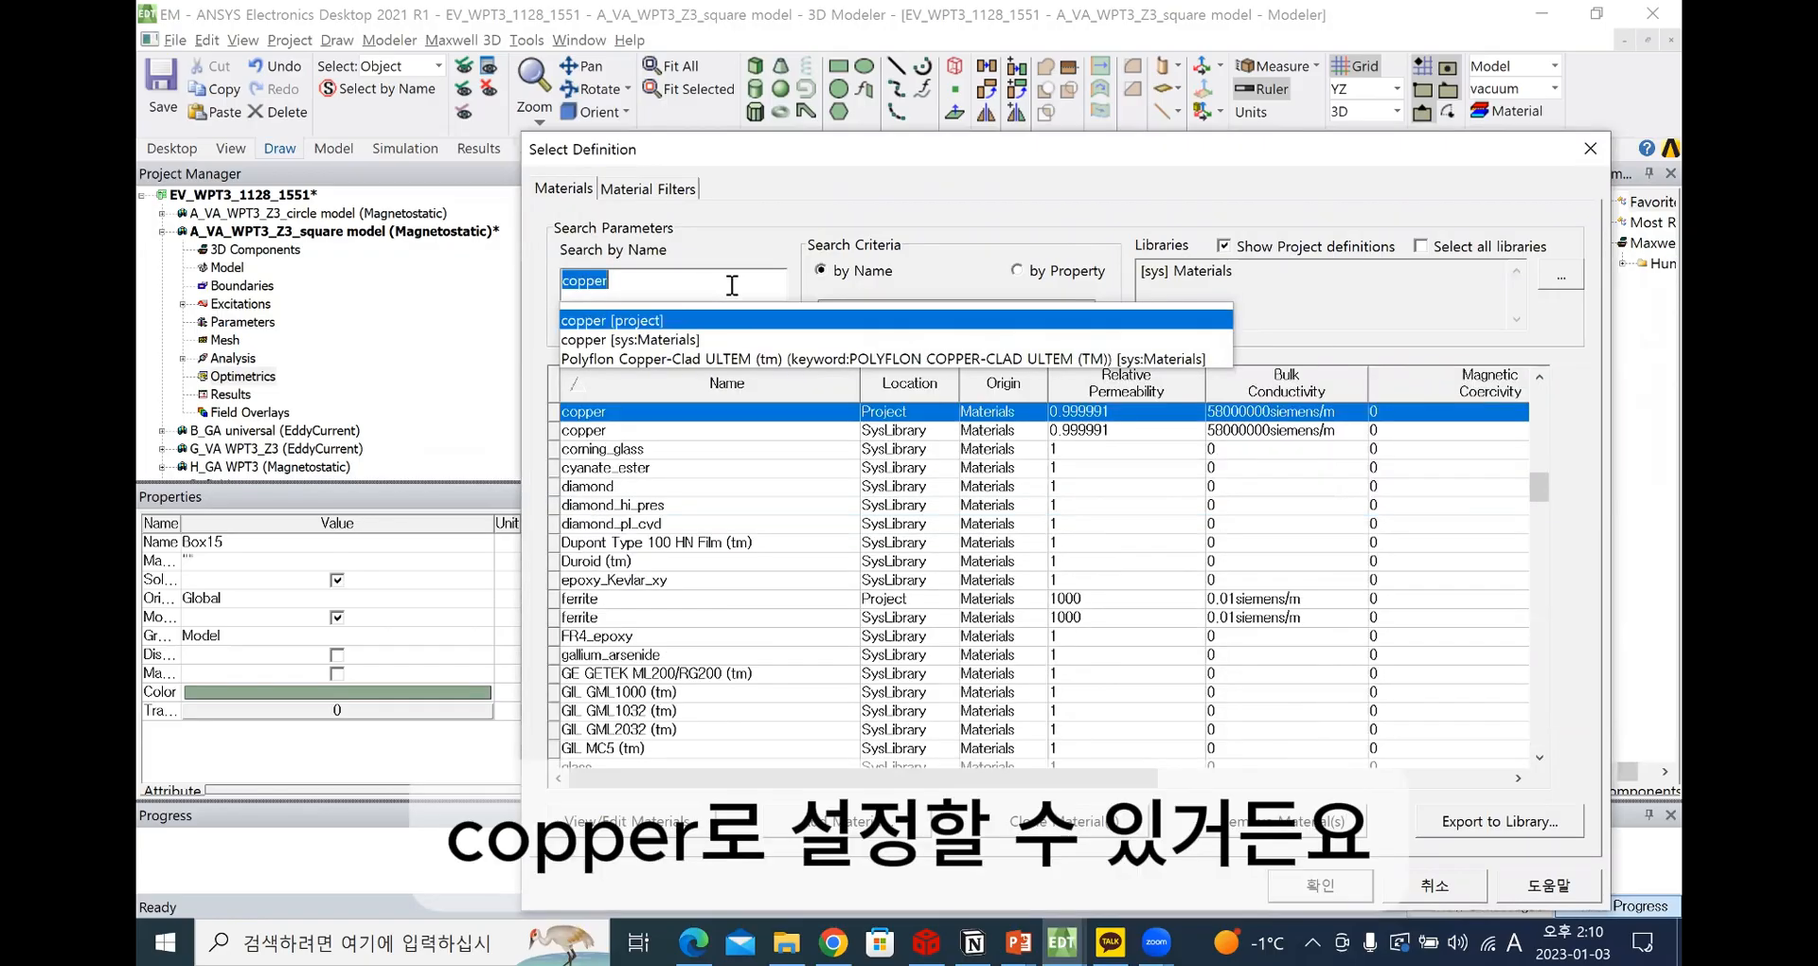
click(732, 285)
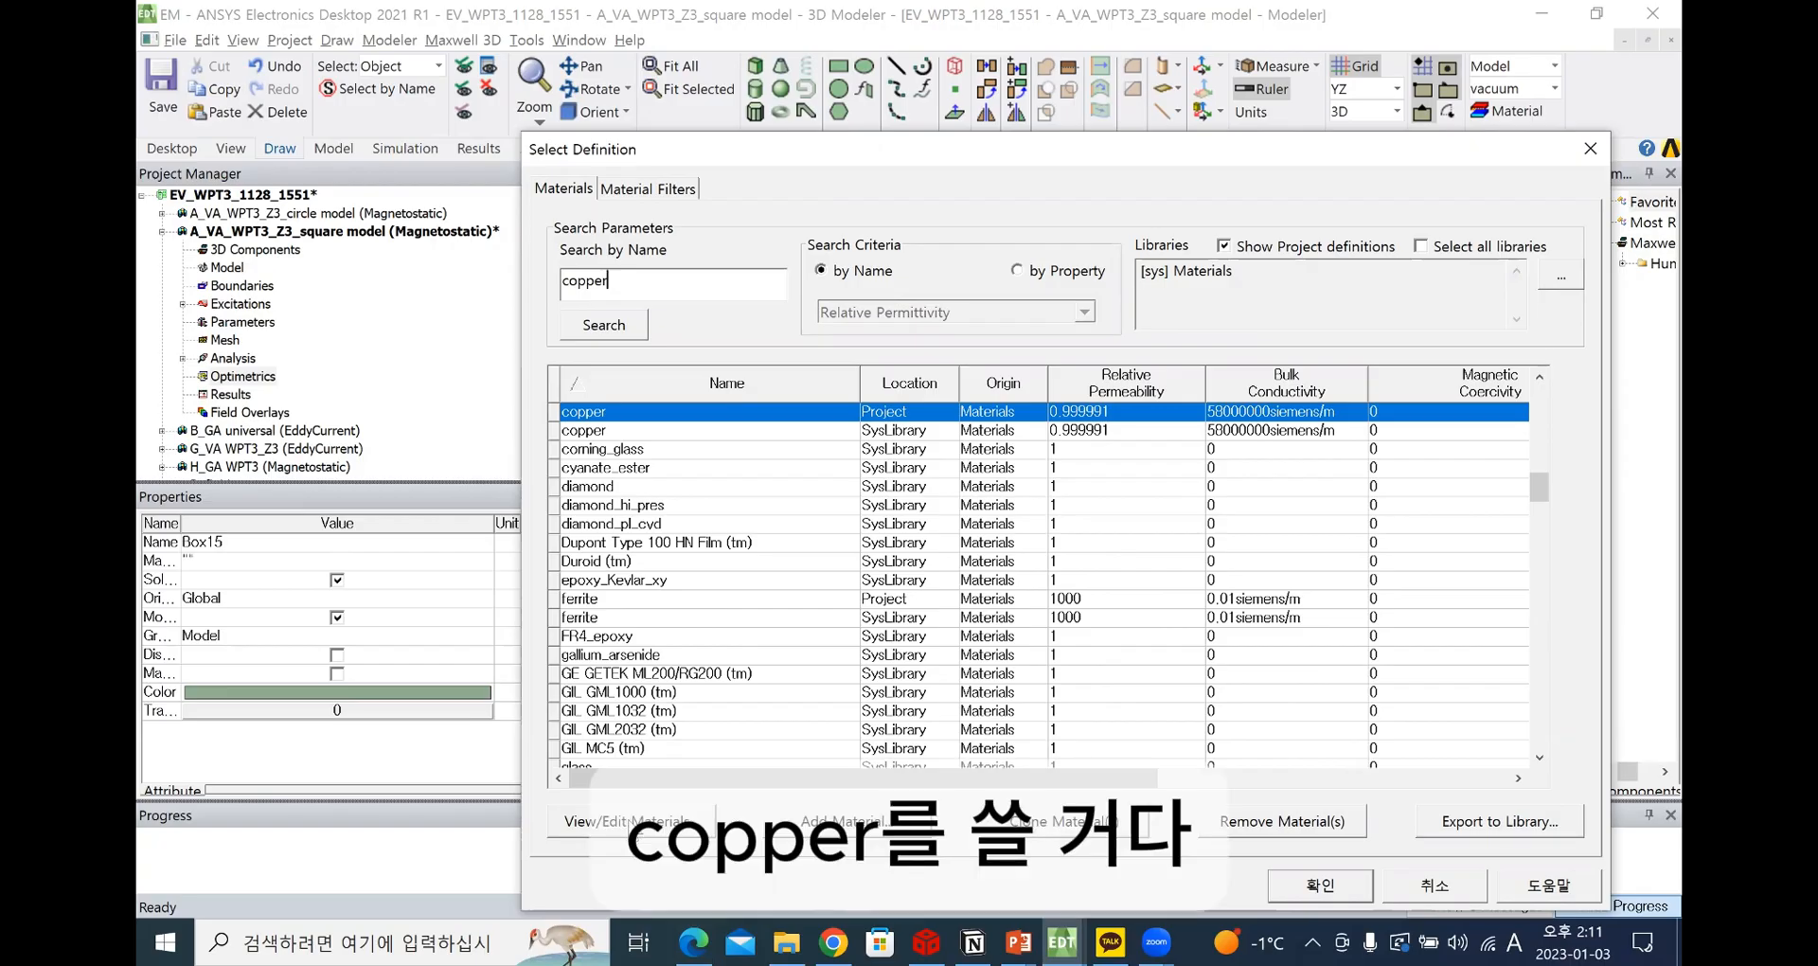
View the properties of the project's copper material and assign copper to the coil Box15
click(627, 821)
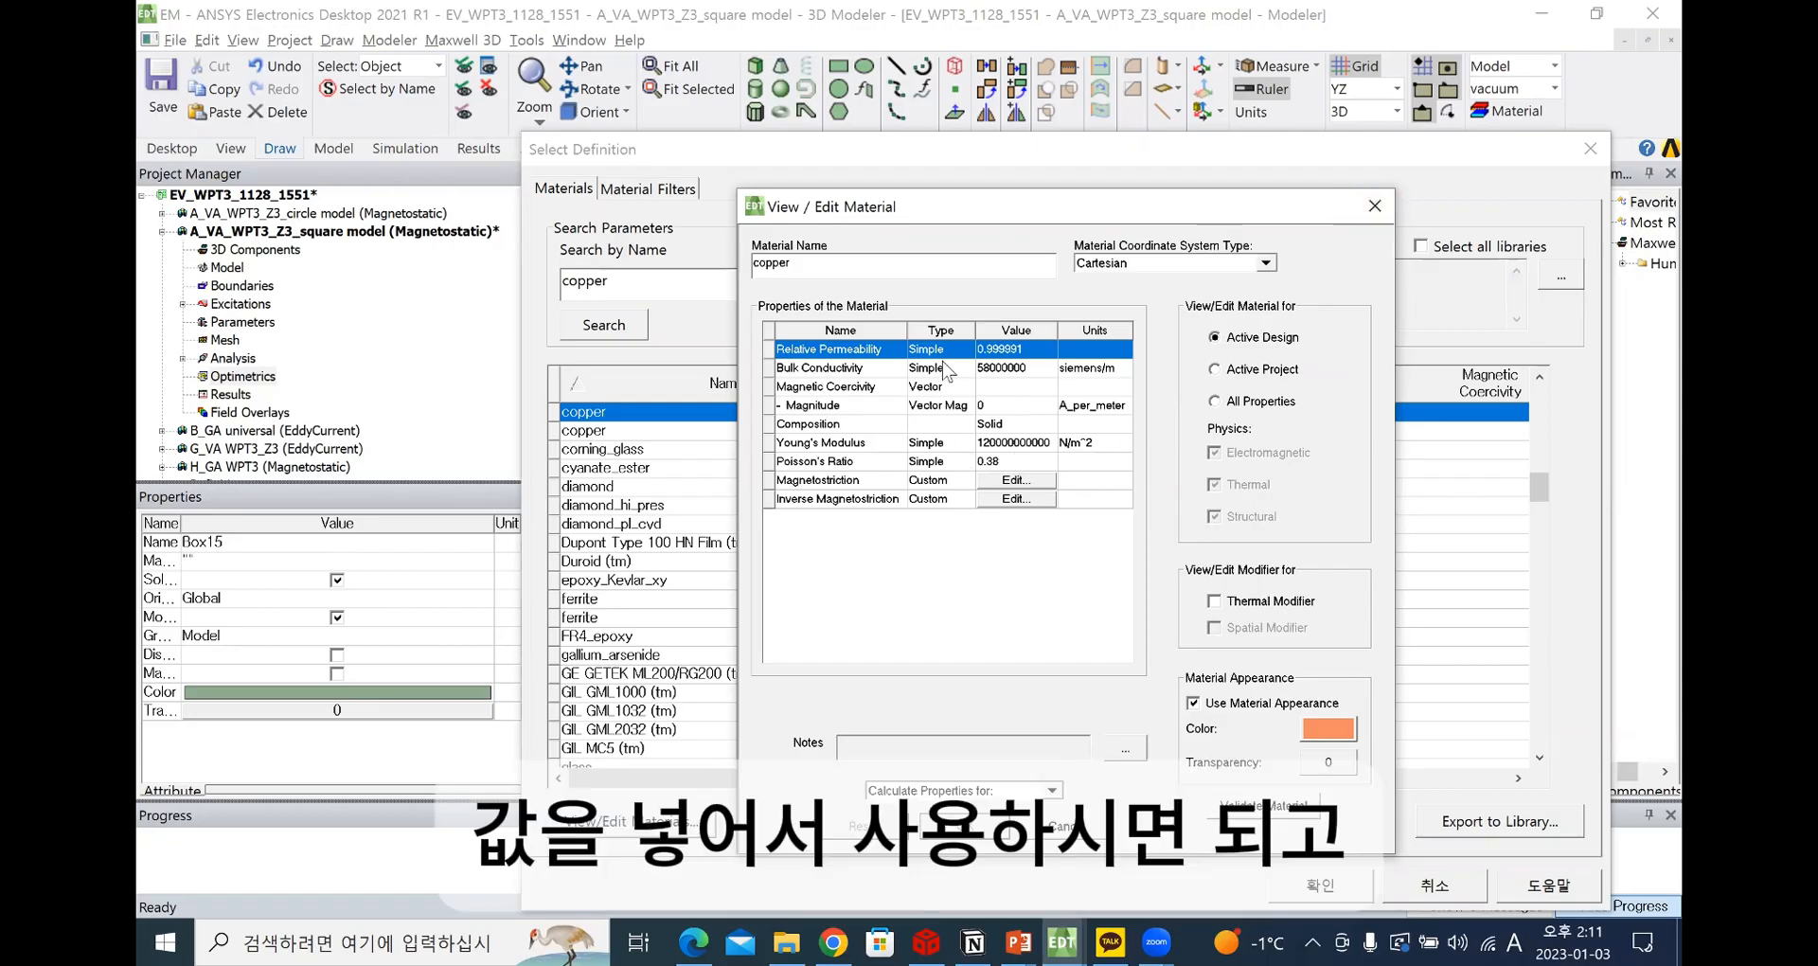
click(1374, 205)
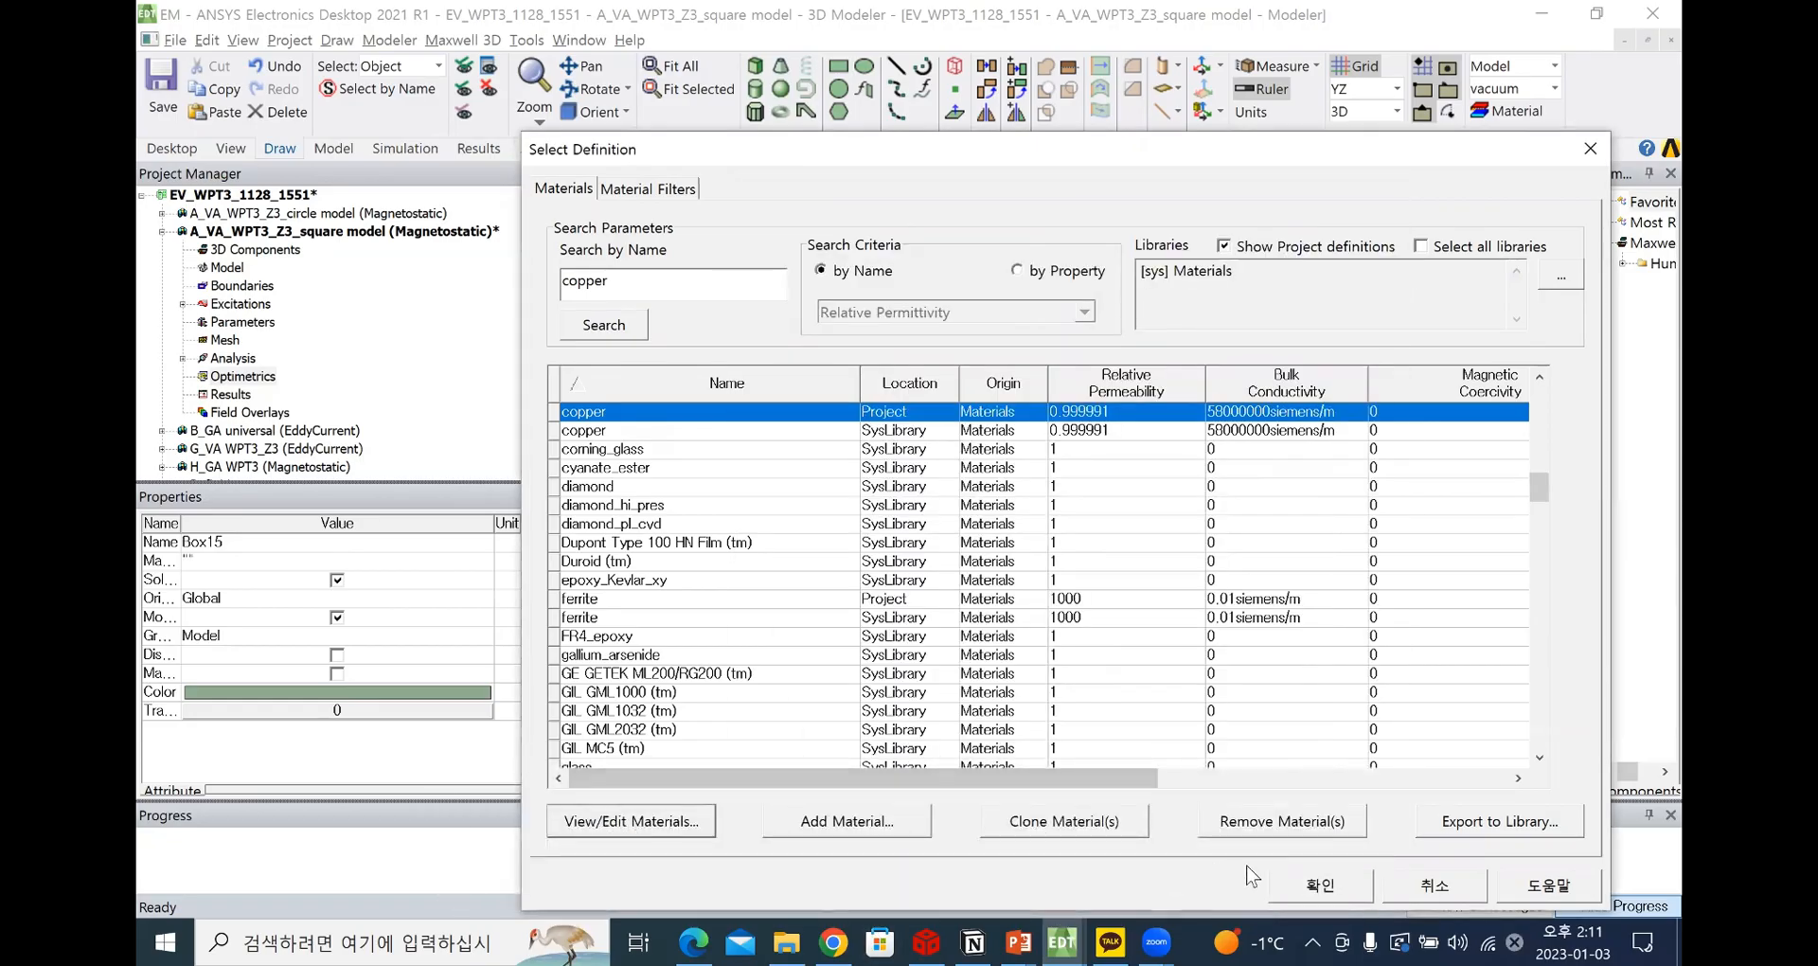
click(1330, 893)
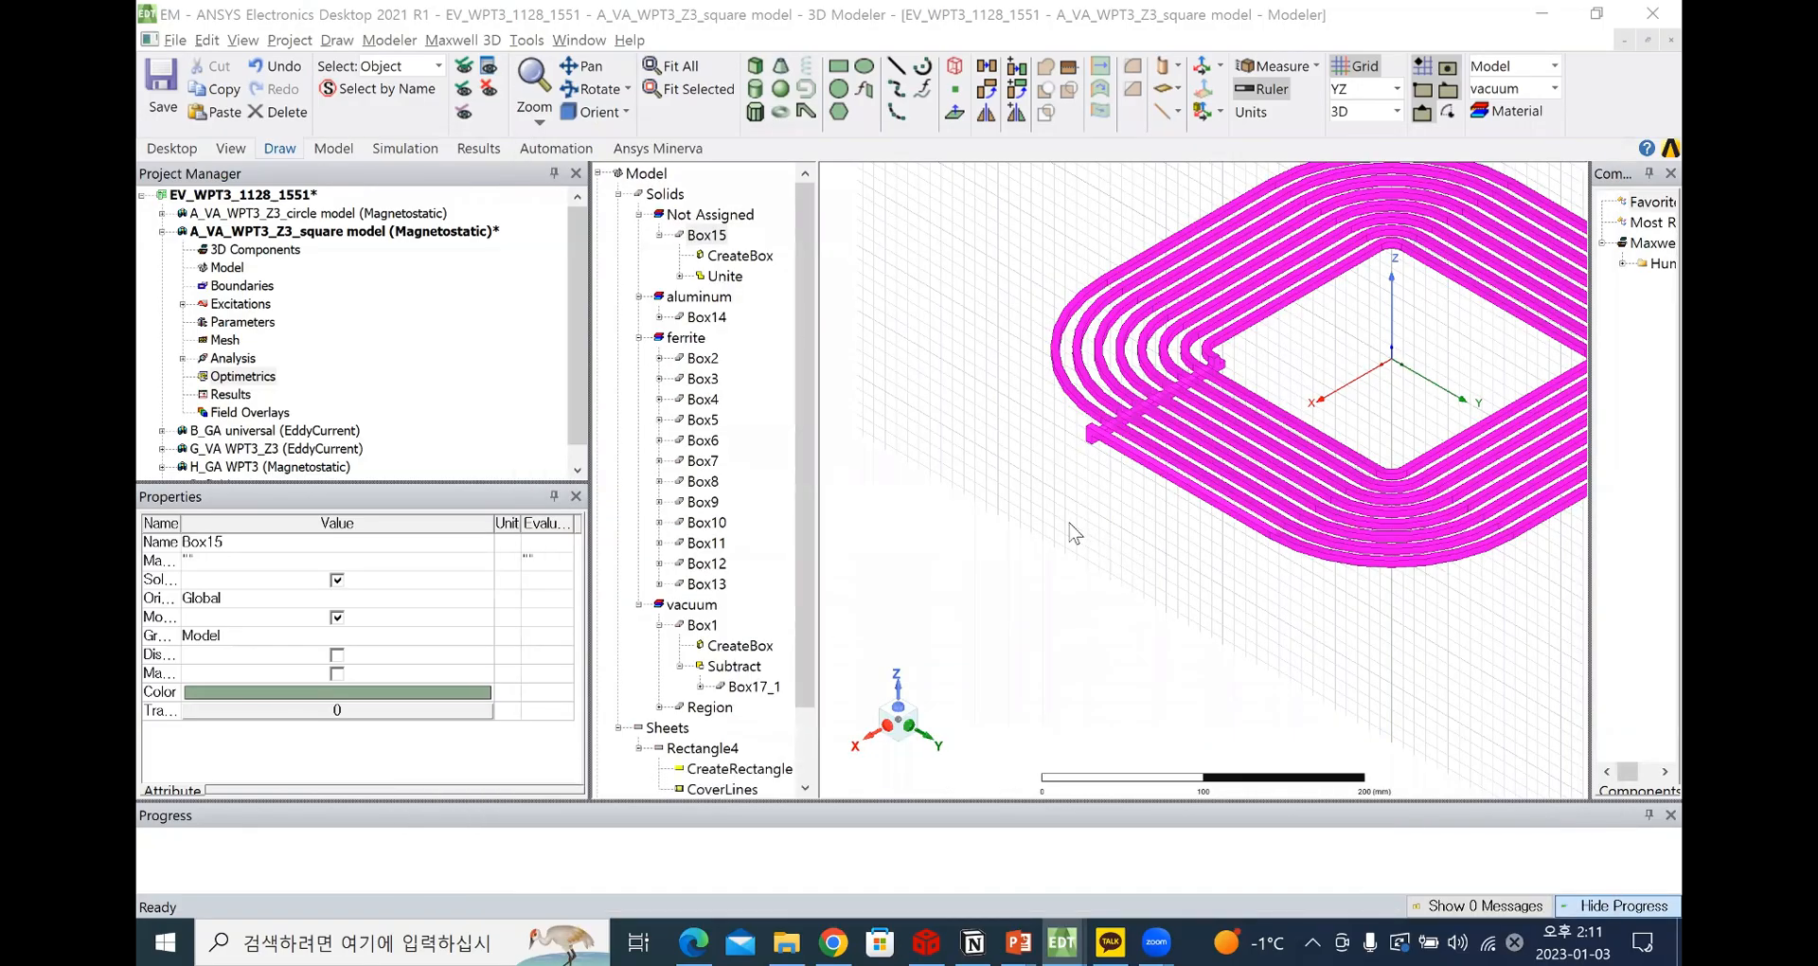
Inspect the solids in each material group: coil Box15 in copper, Box14 in aluminum, the ferrite boxes and Box1 in vacuum
click(678, 241)
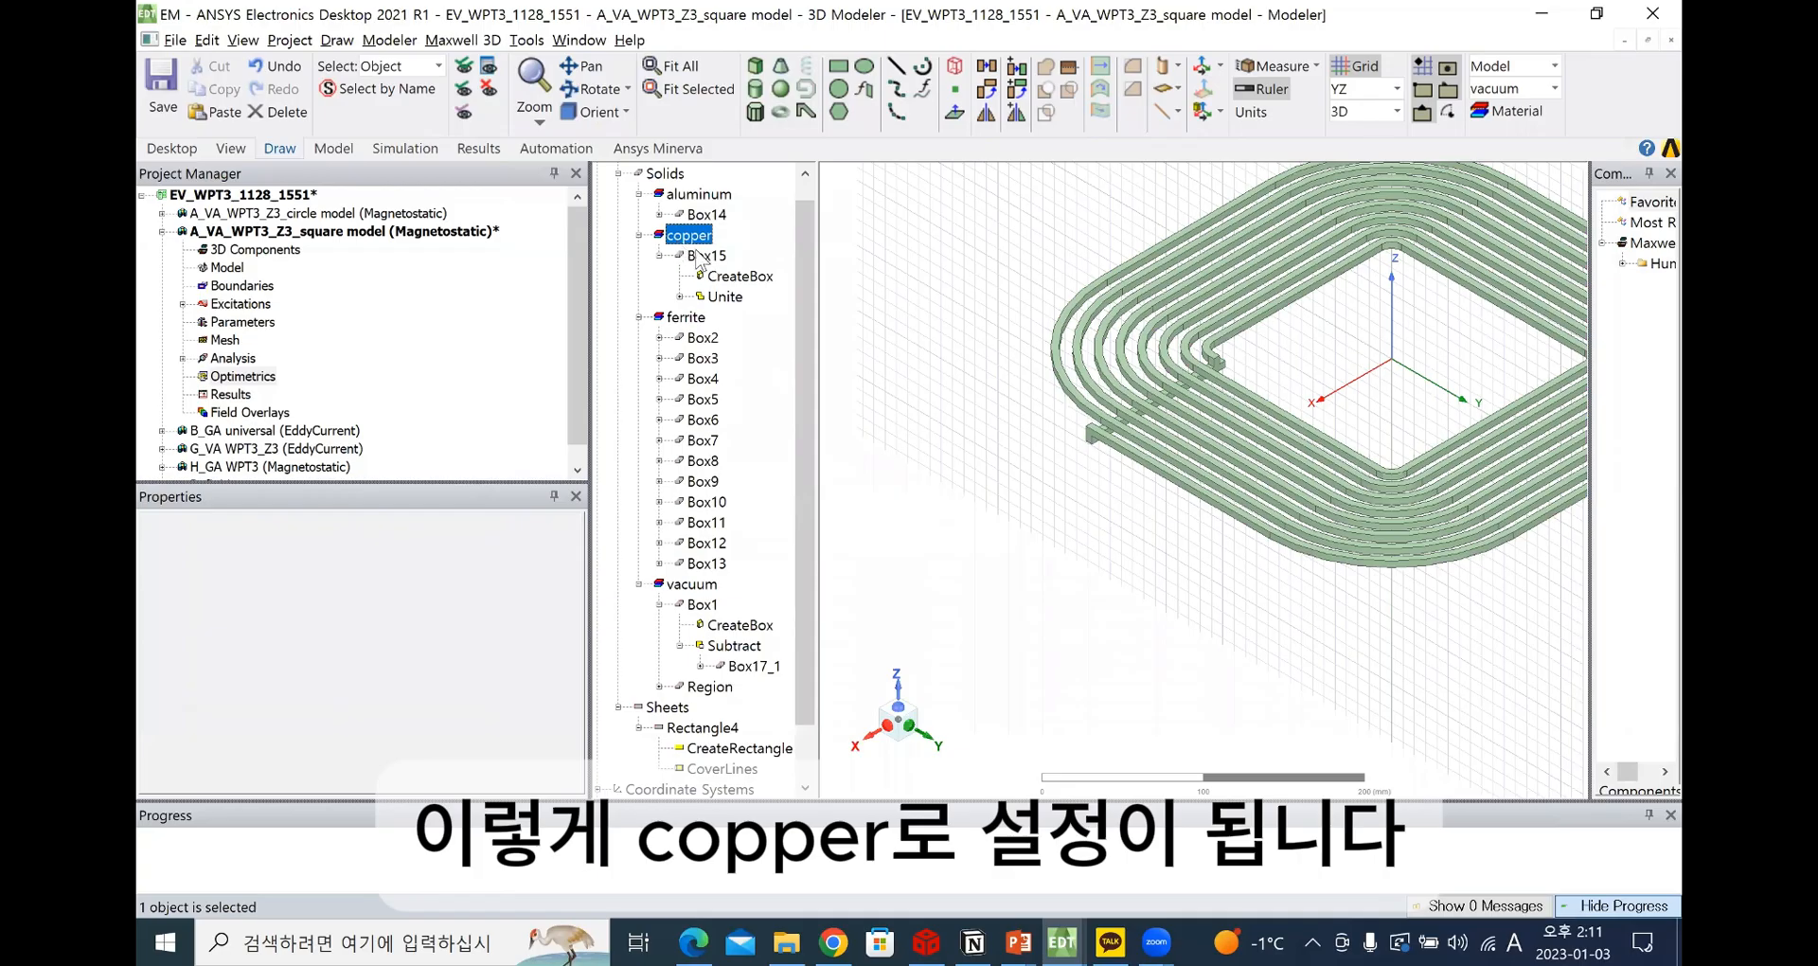
click(700, 256)
click(705, 214)
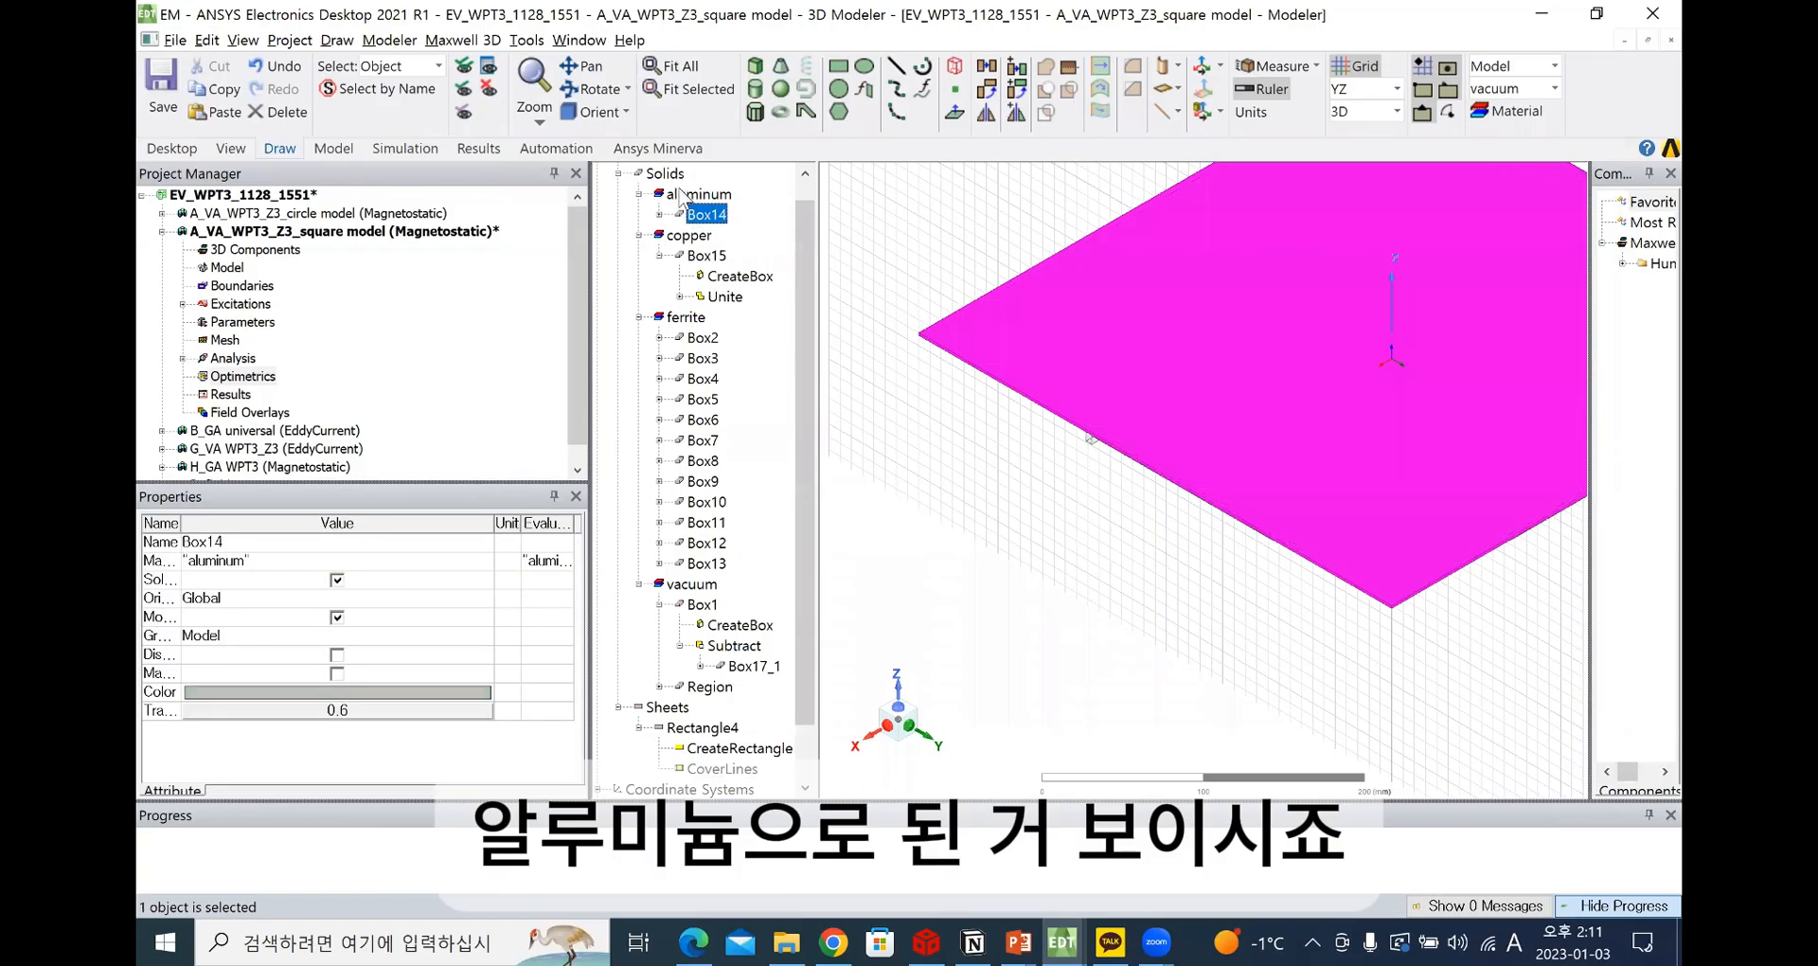
click(683, 194)
click(706, 214)
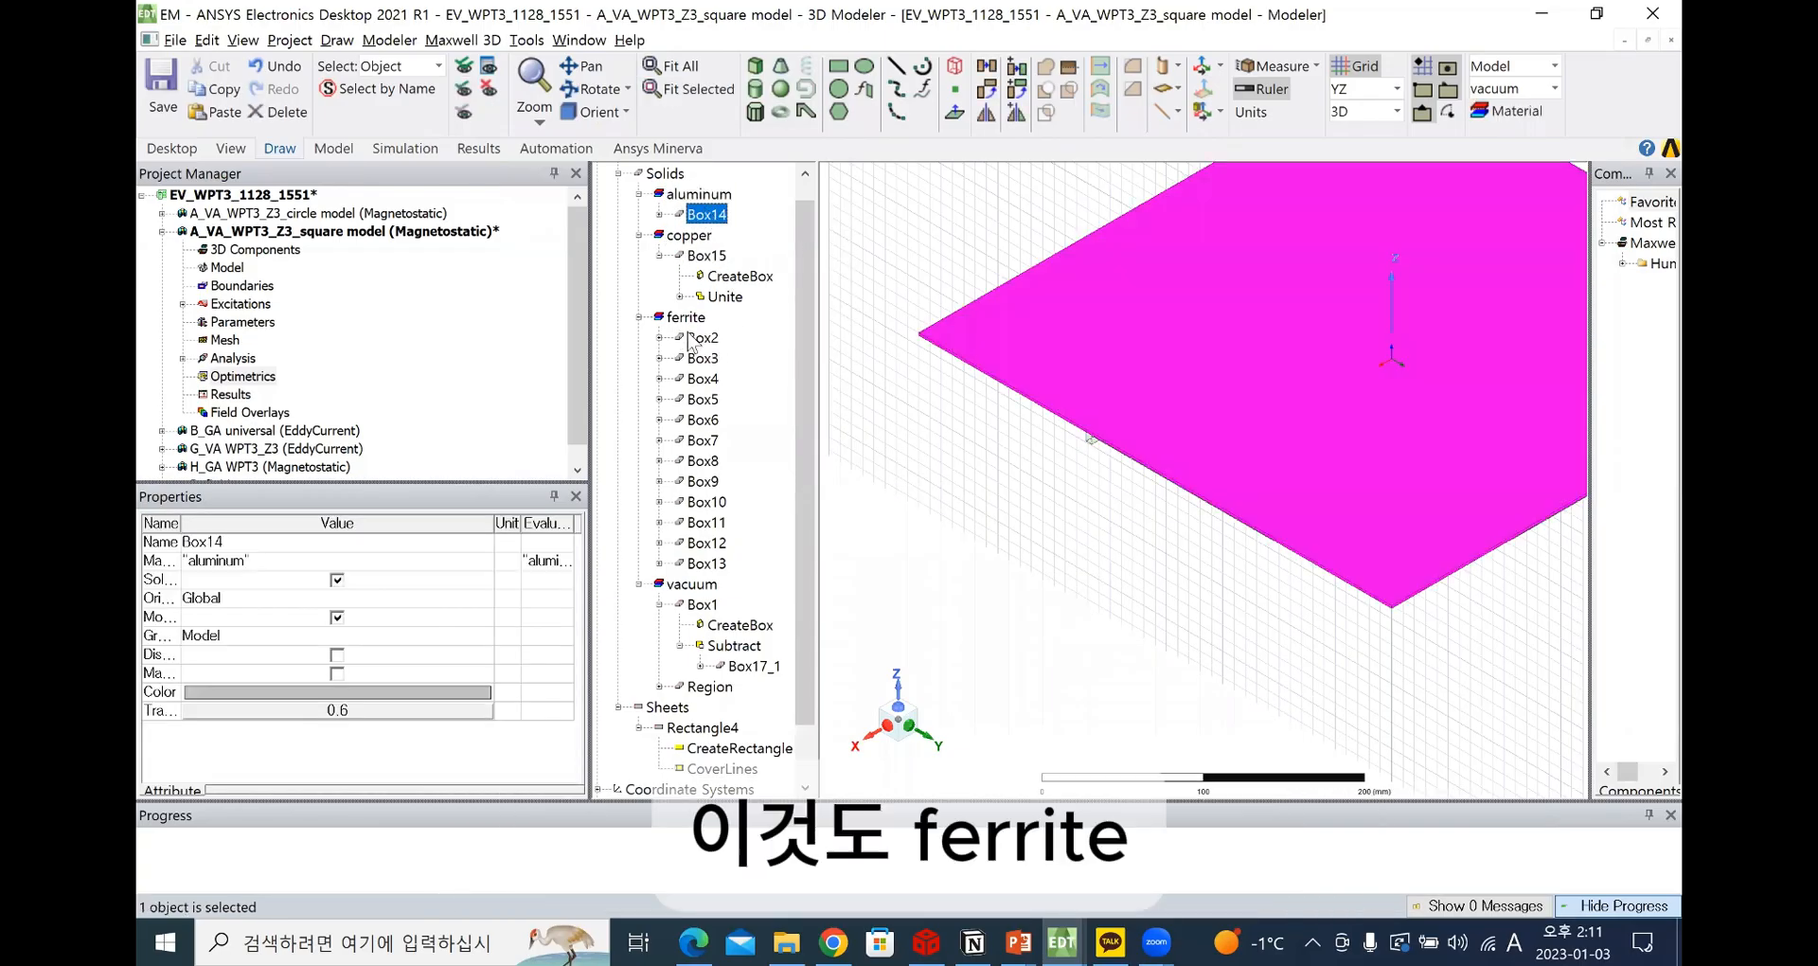
click(692, 337)
click(701, 606)
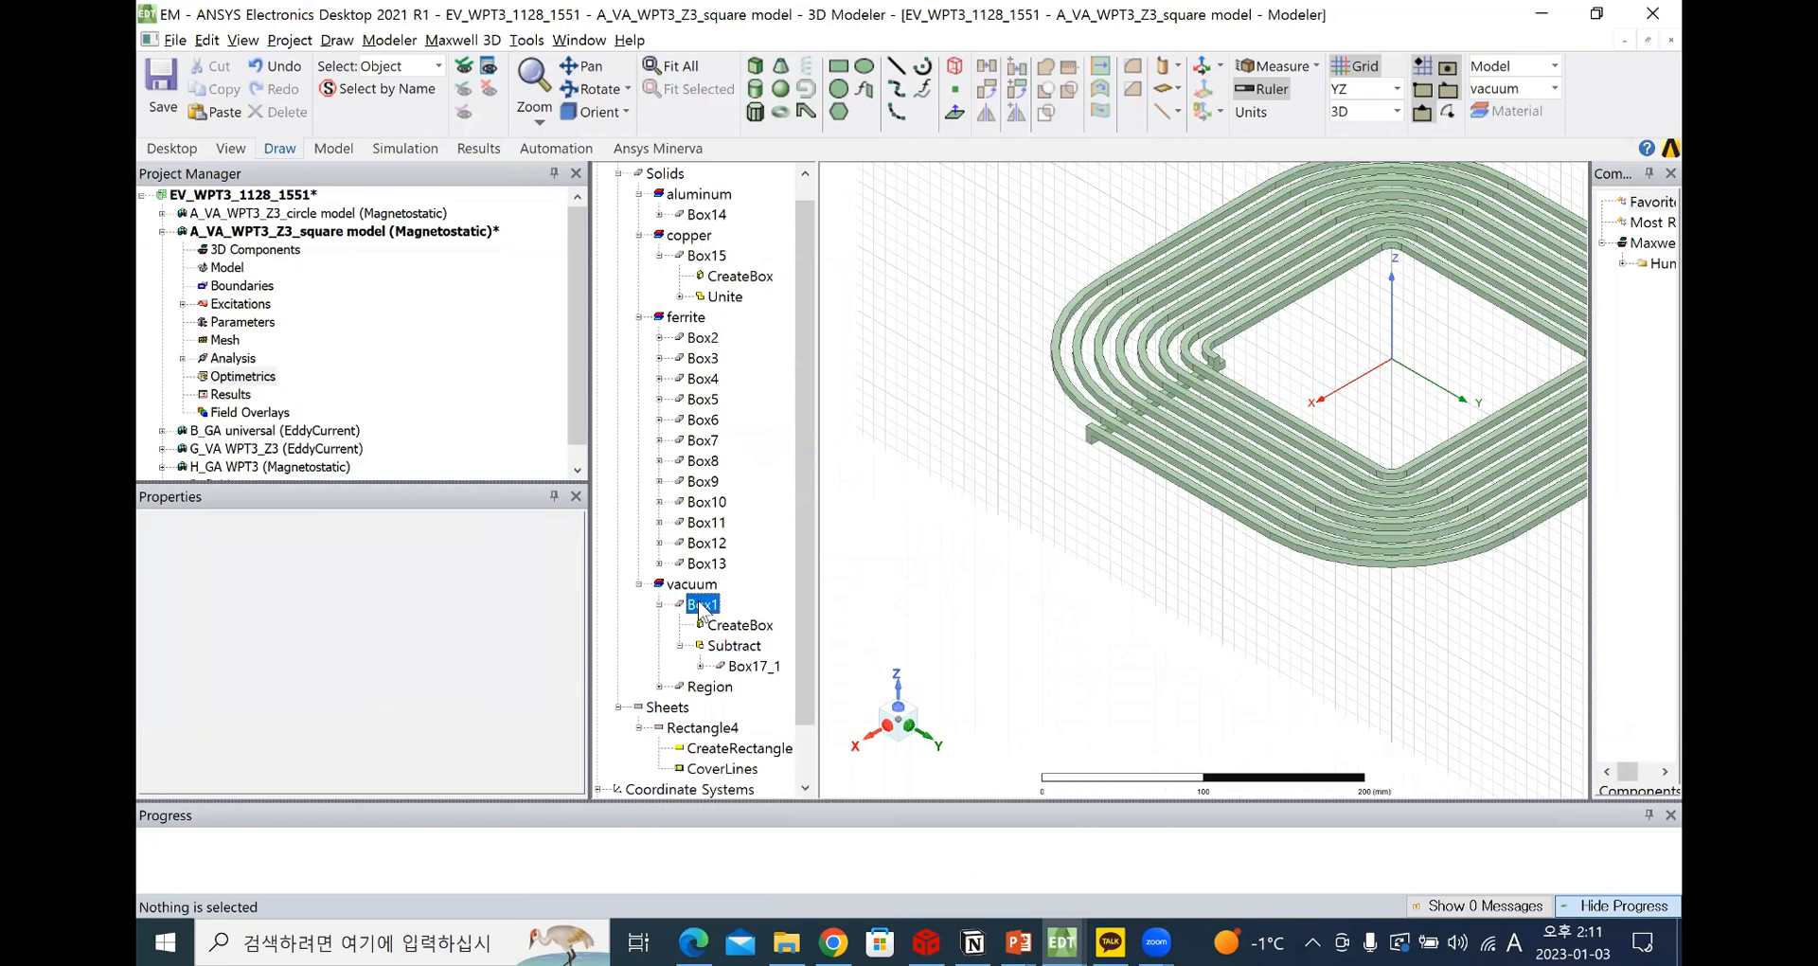
scroll(930, 528, down, 3)
scroll(653, 610, down, 1)
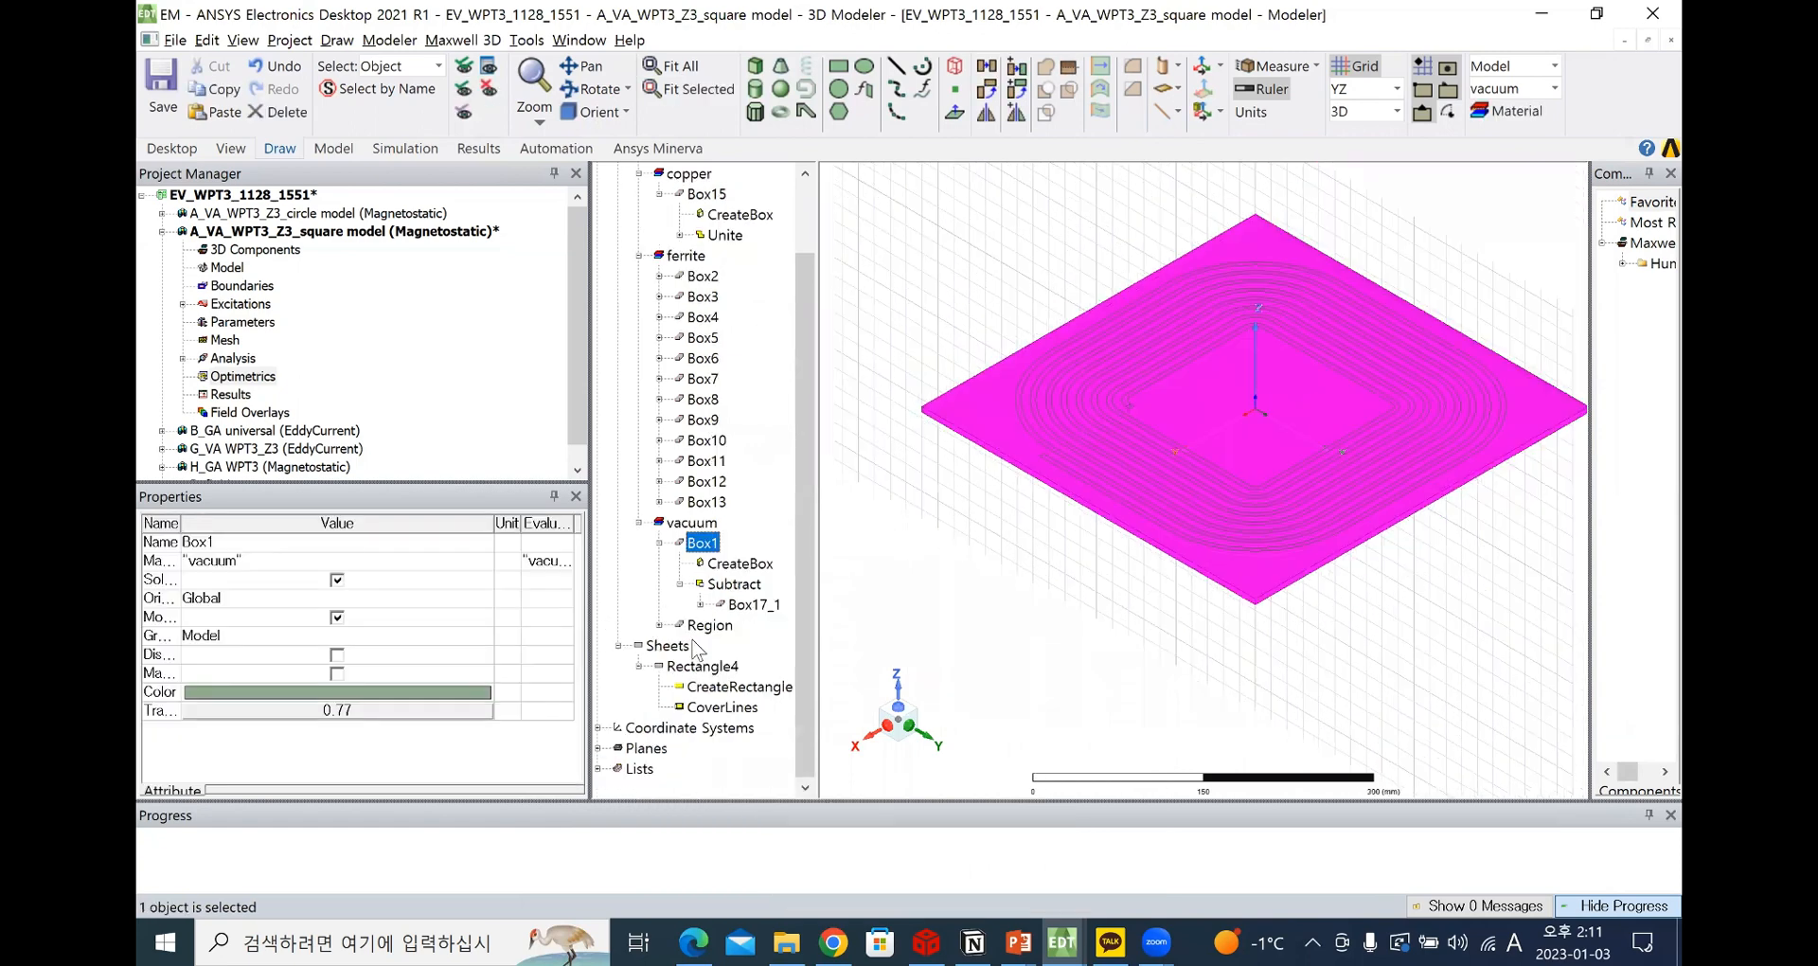
Examine the individual ferrite plates Box2 and Box3, and select all ferrite solids from Box2 to Box13
click(638, 256)
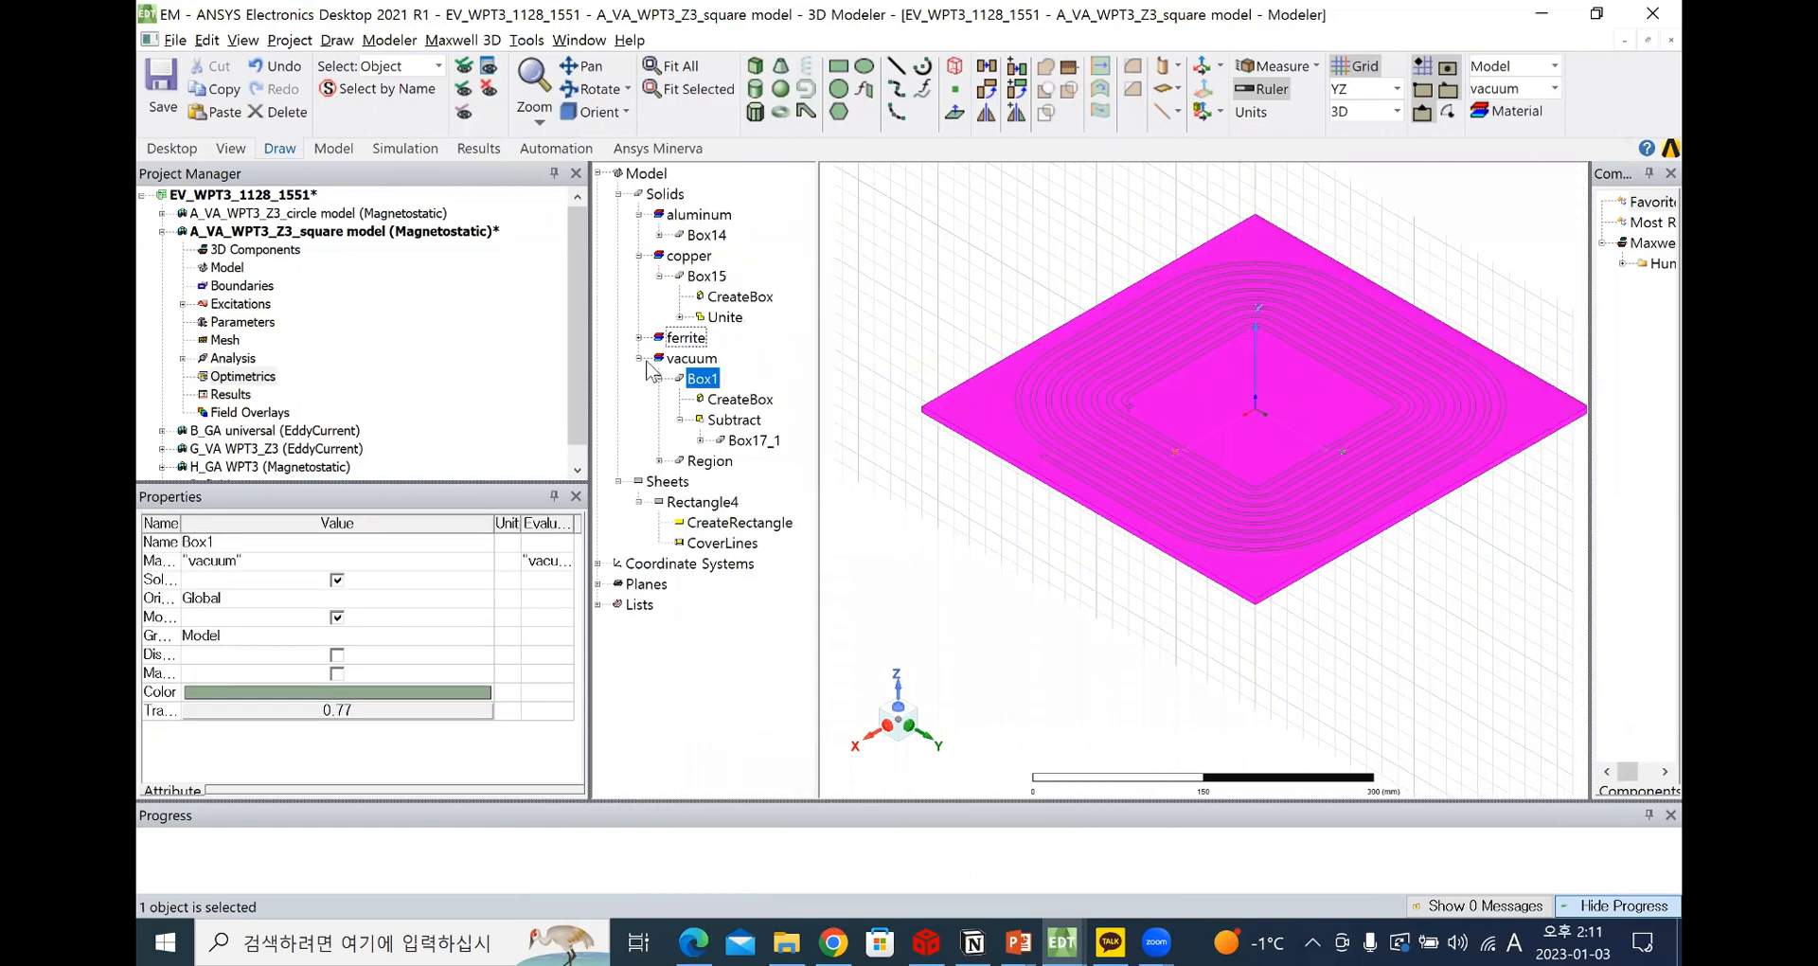
click(638, 358)
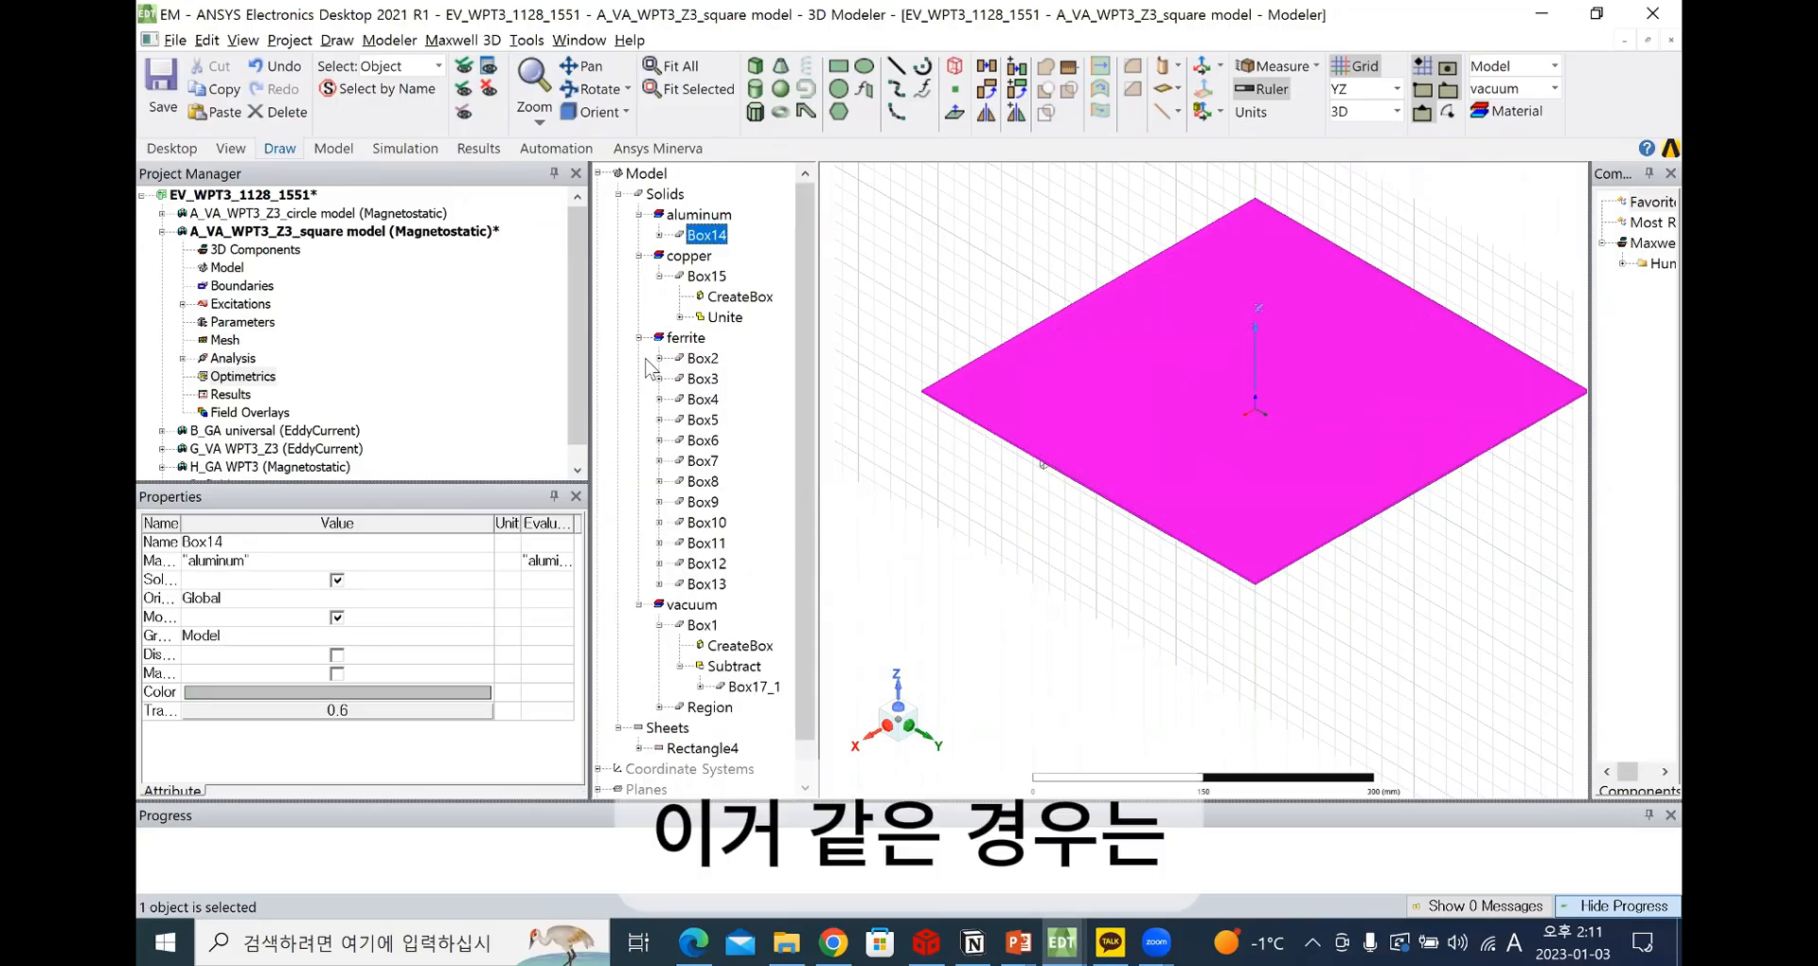
click(647, 365)
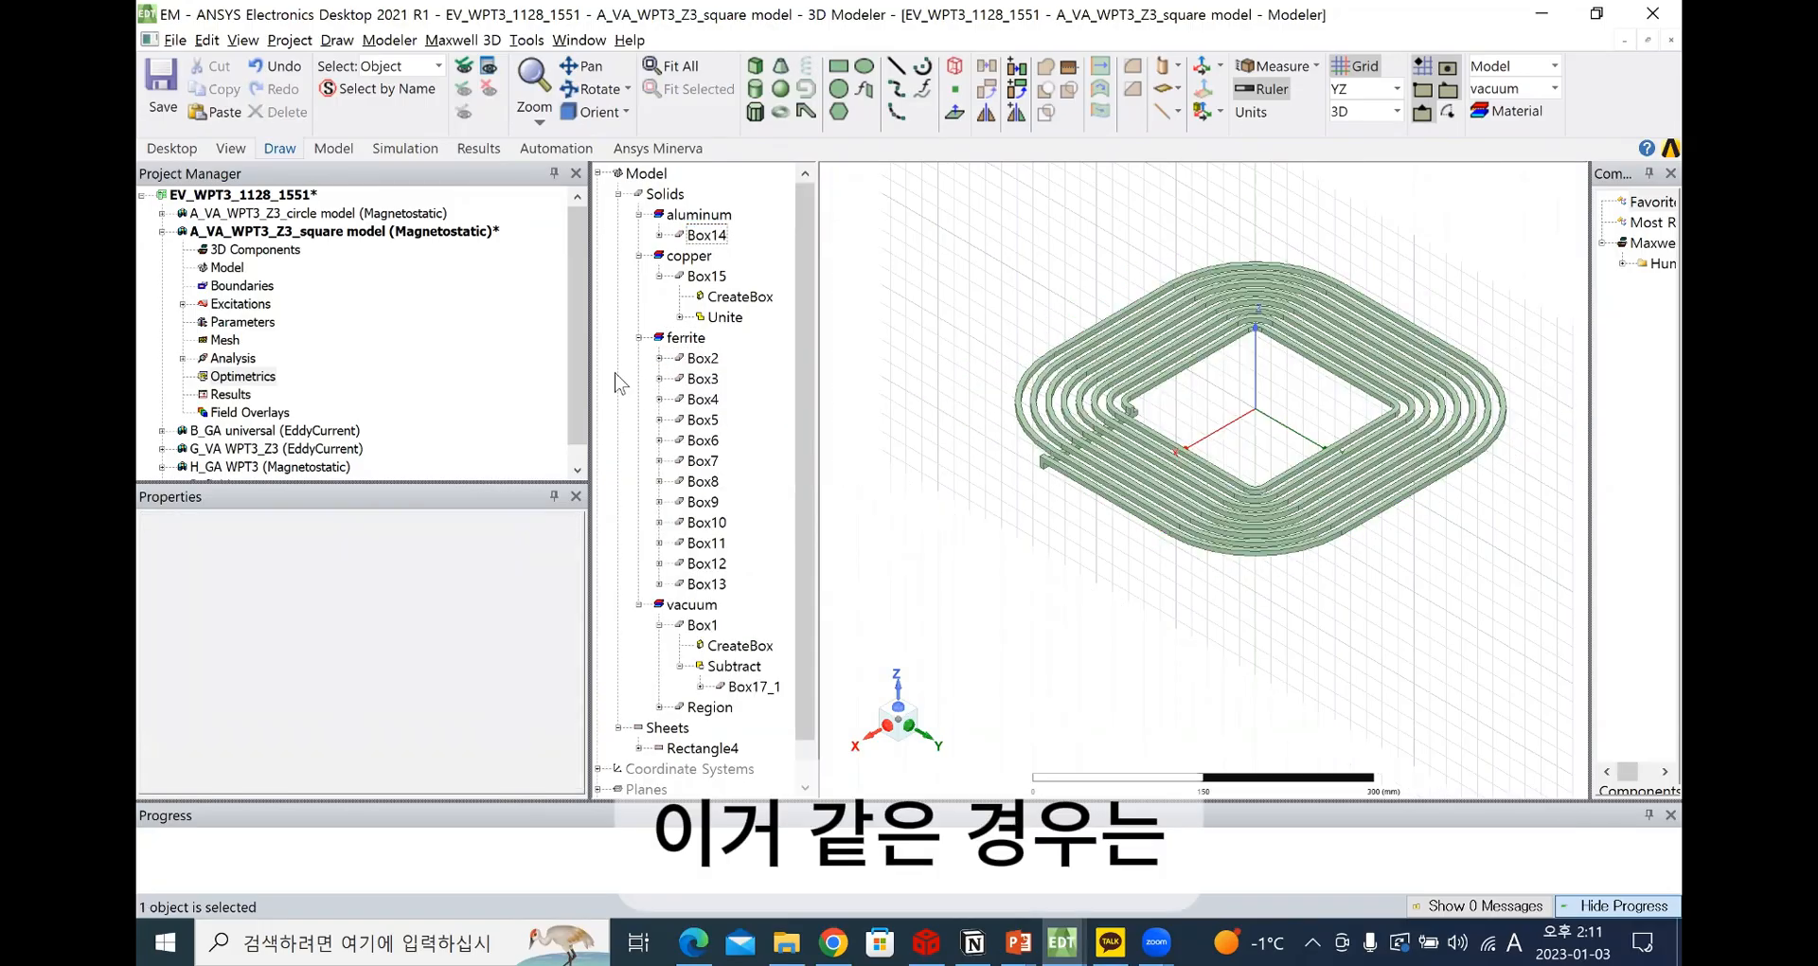
click(702, 360)
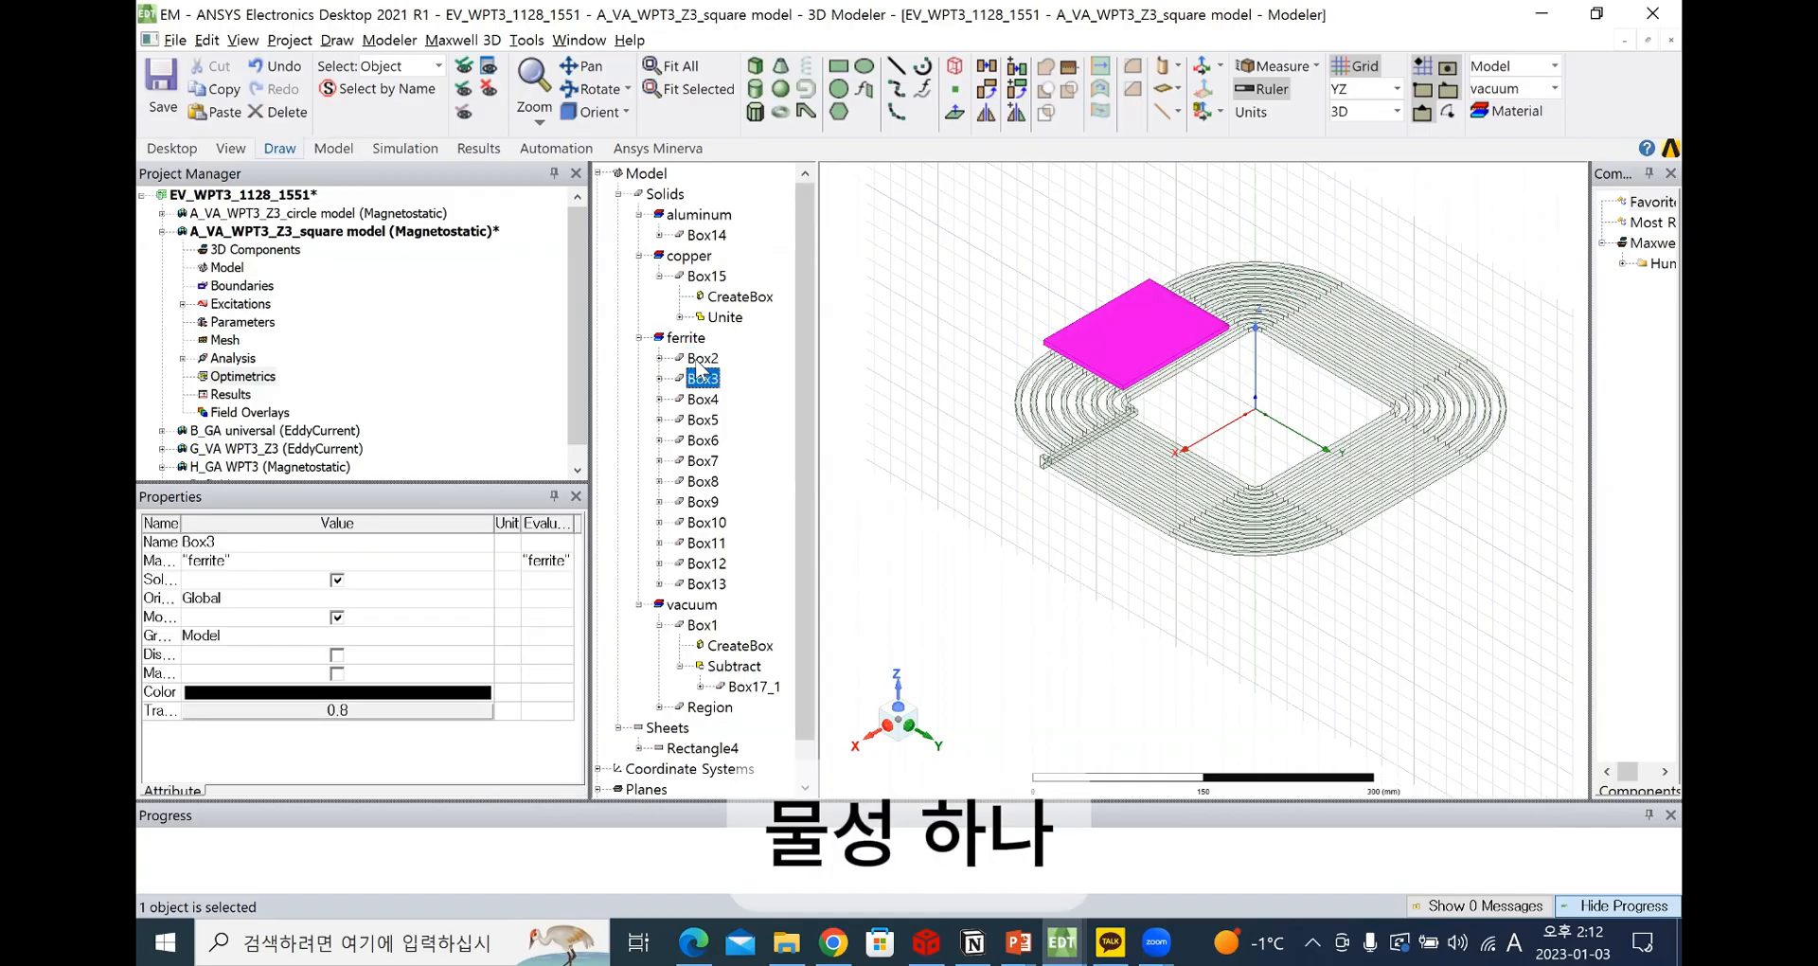
click(702, 378)
click(701, 362)
click(702, 377)
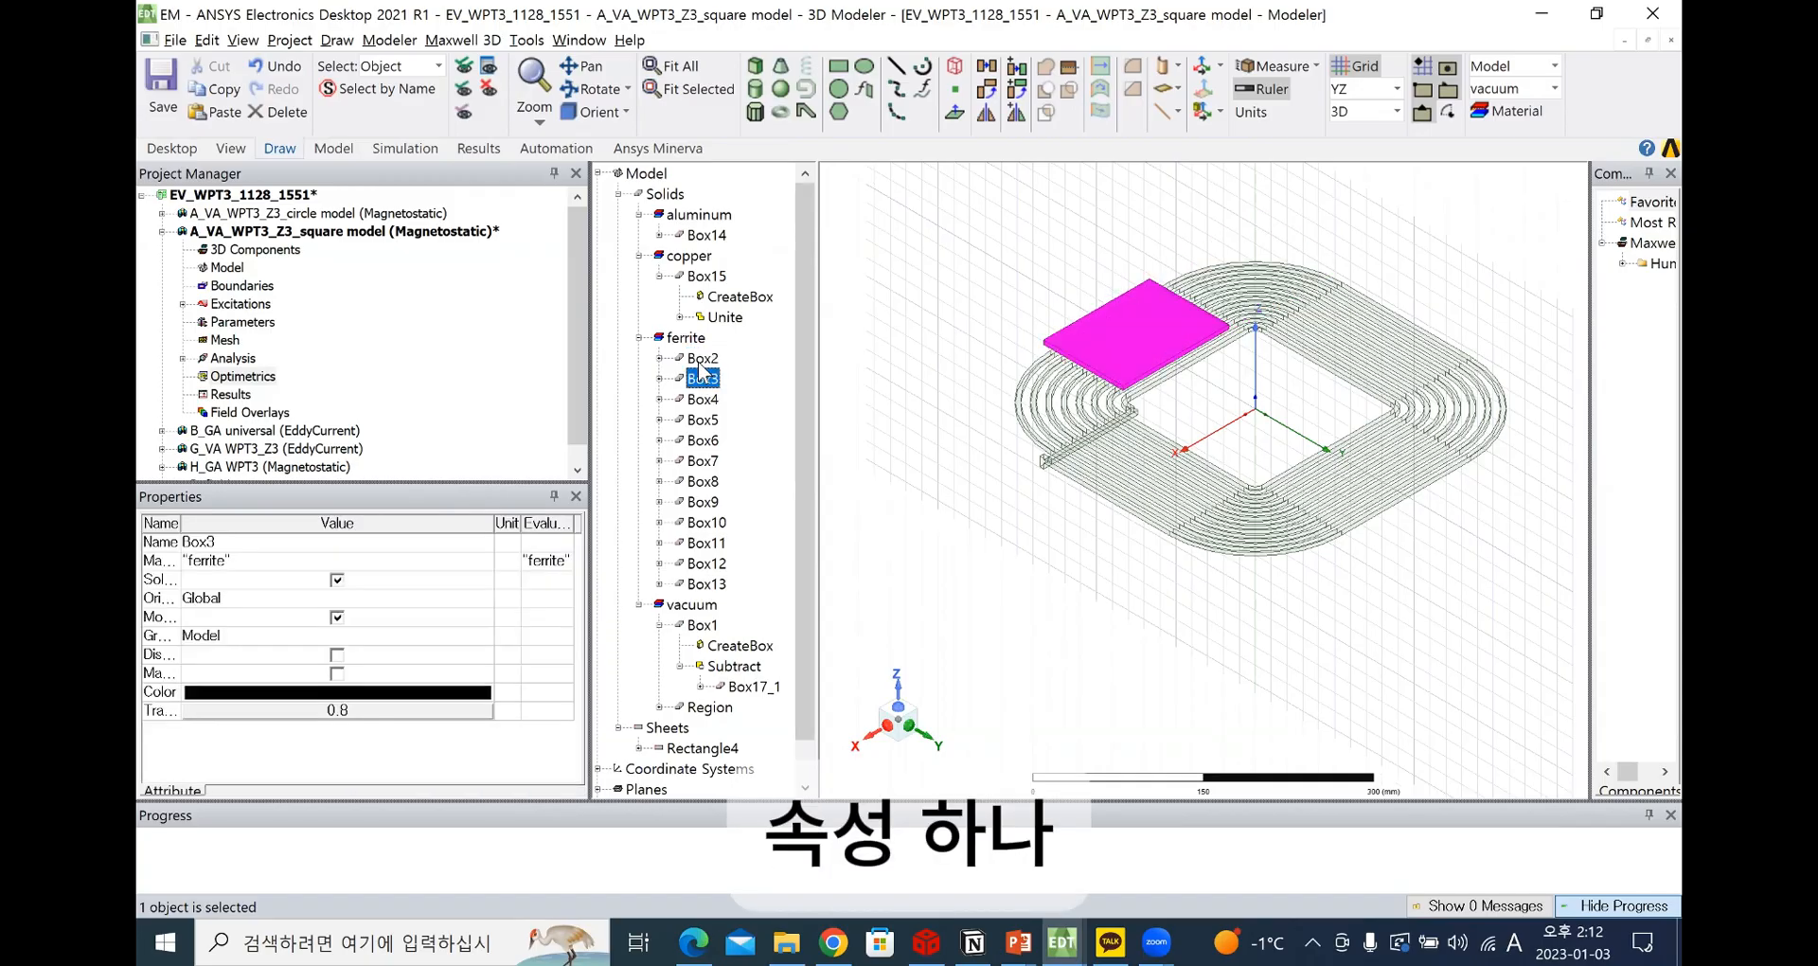
click(699, 363)
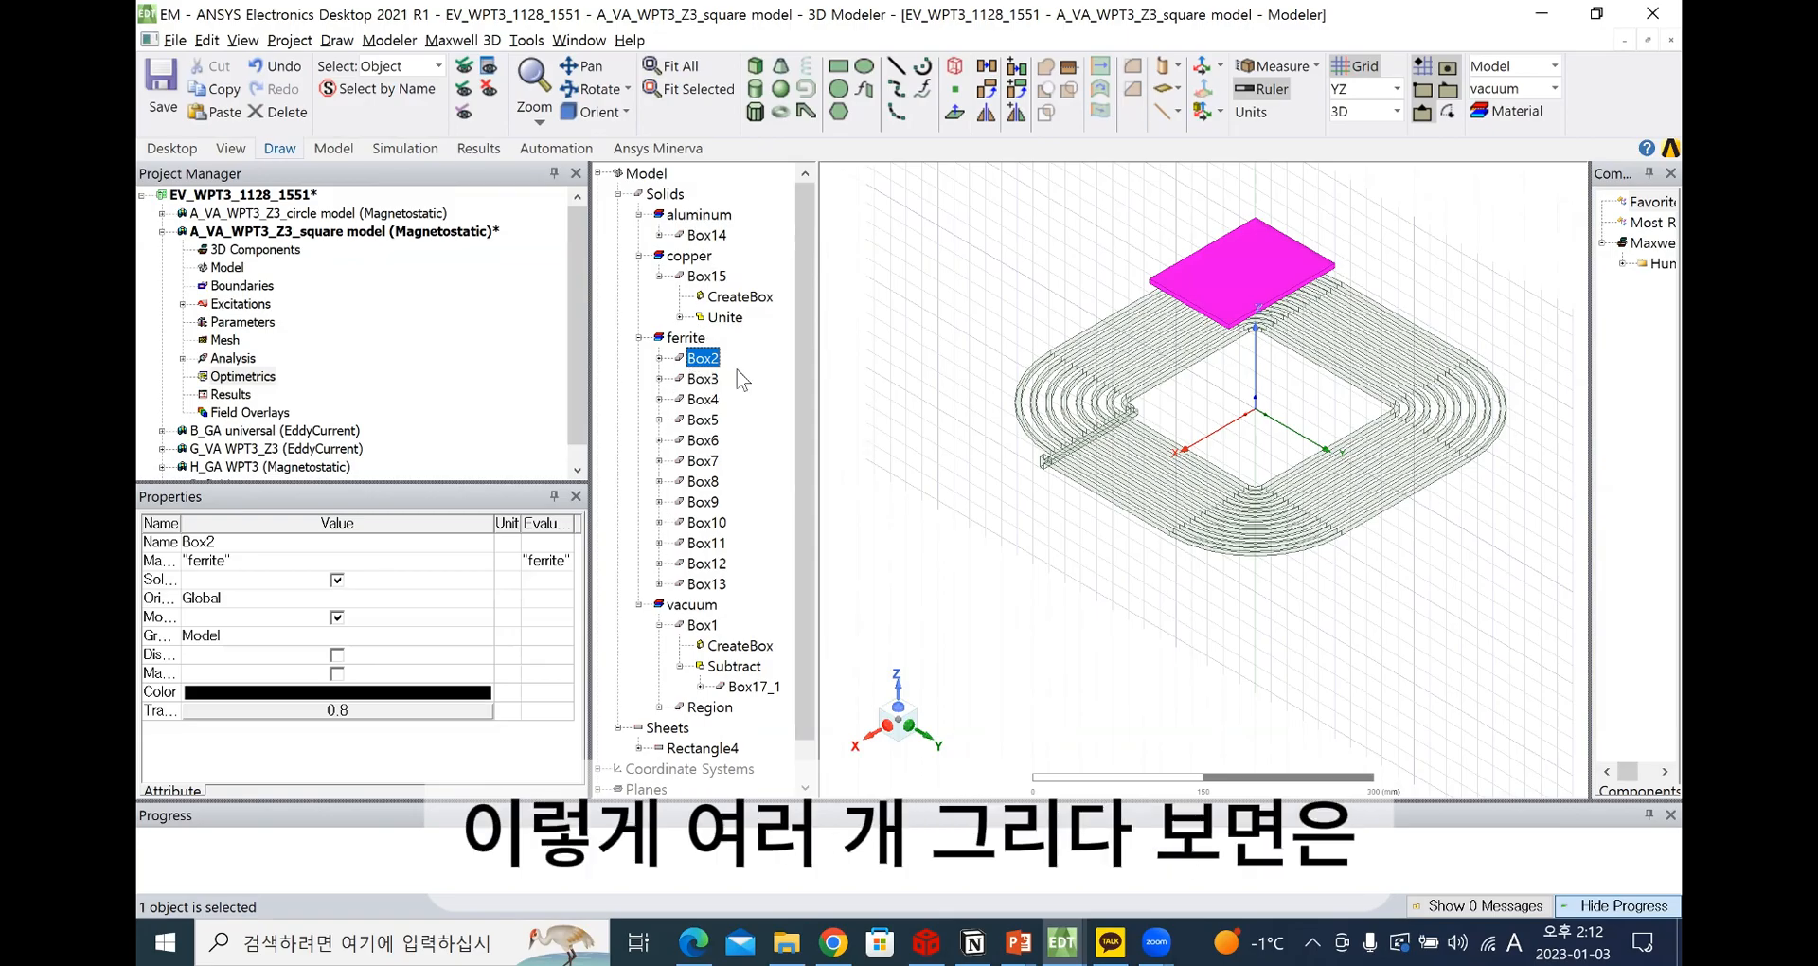
drag(747, 591, 699, 360)
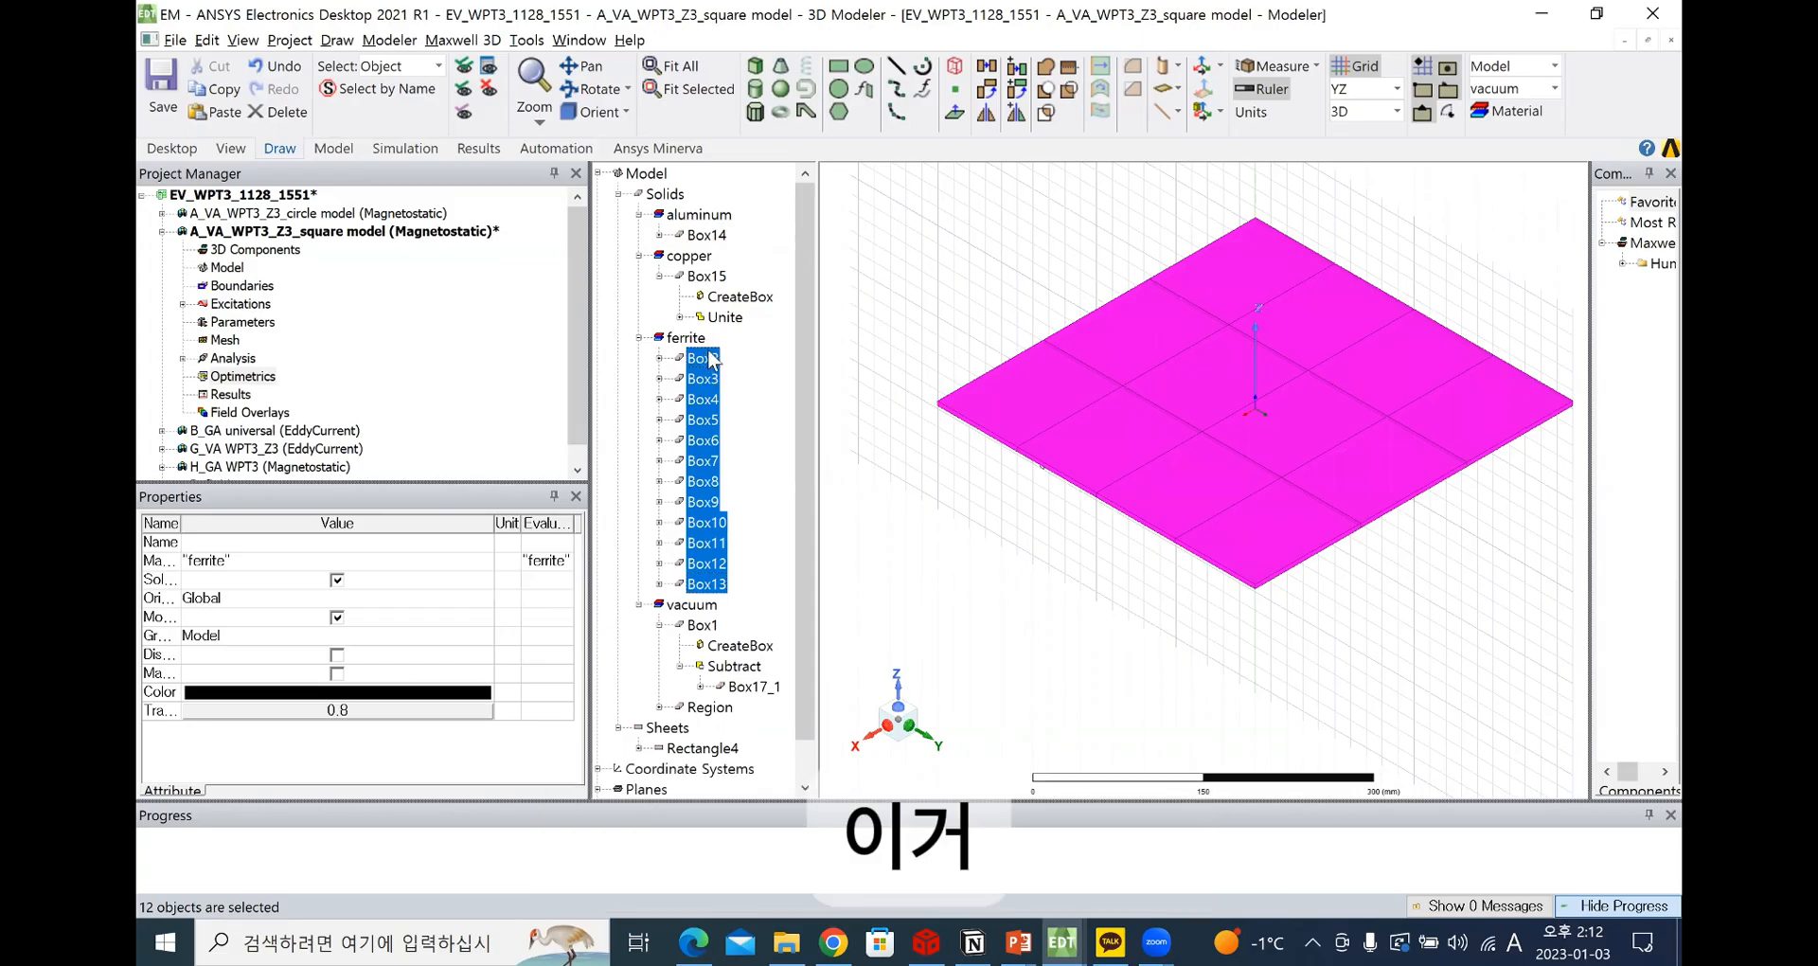
Try renaming the ferrite plate Box2 to ferrite1 in its object properties
double_click(712, 358)
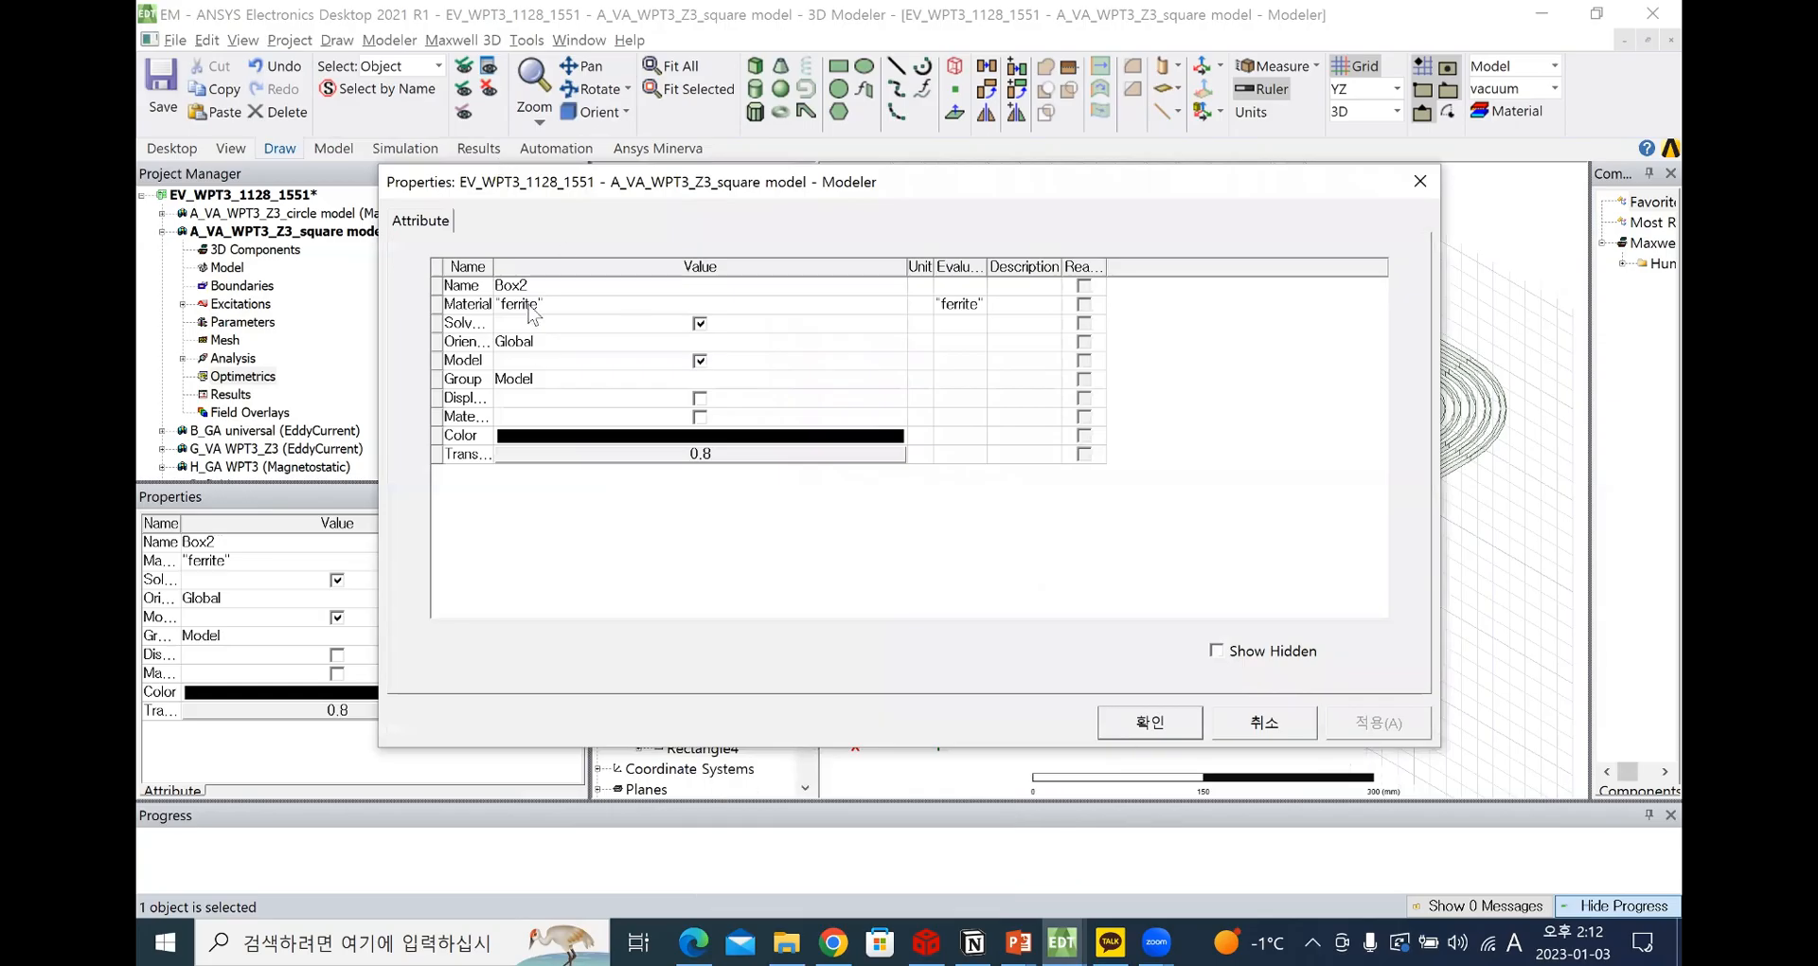
click(476, 283)
text(f)
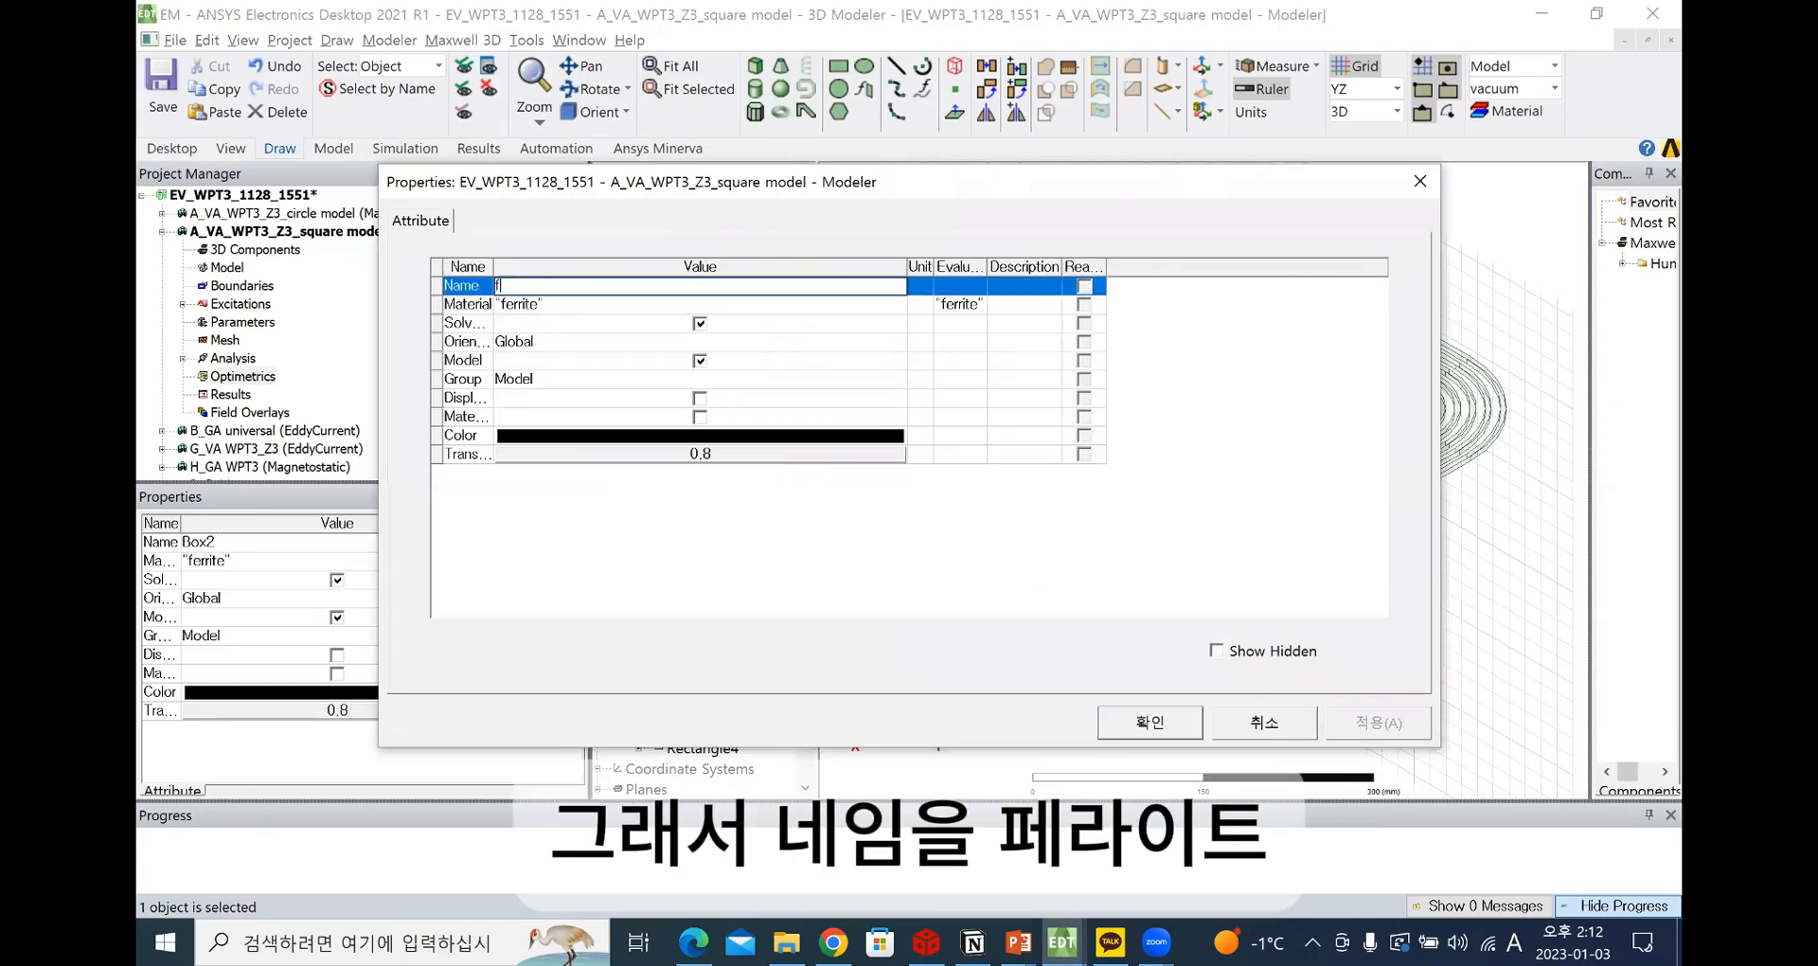
text(errite1)
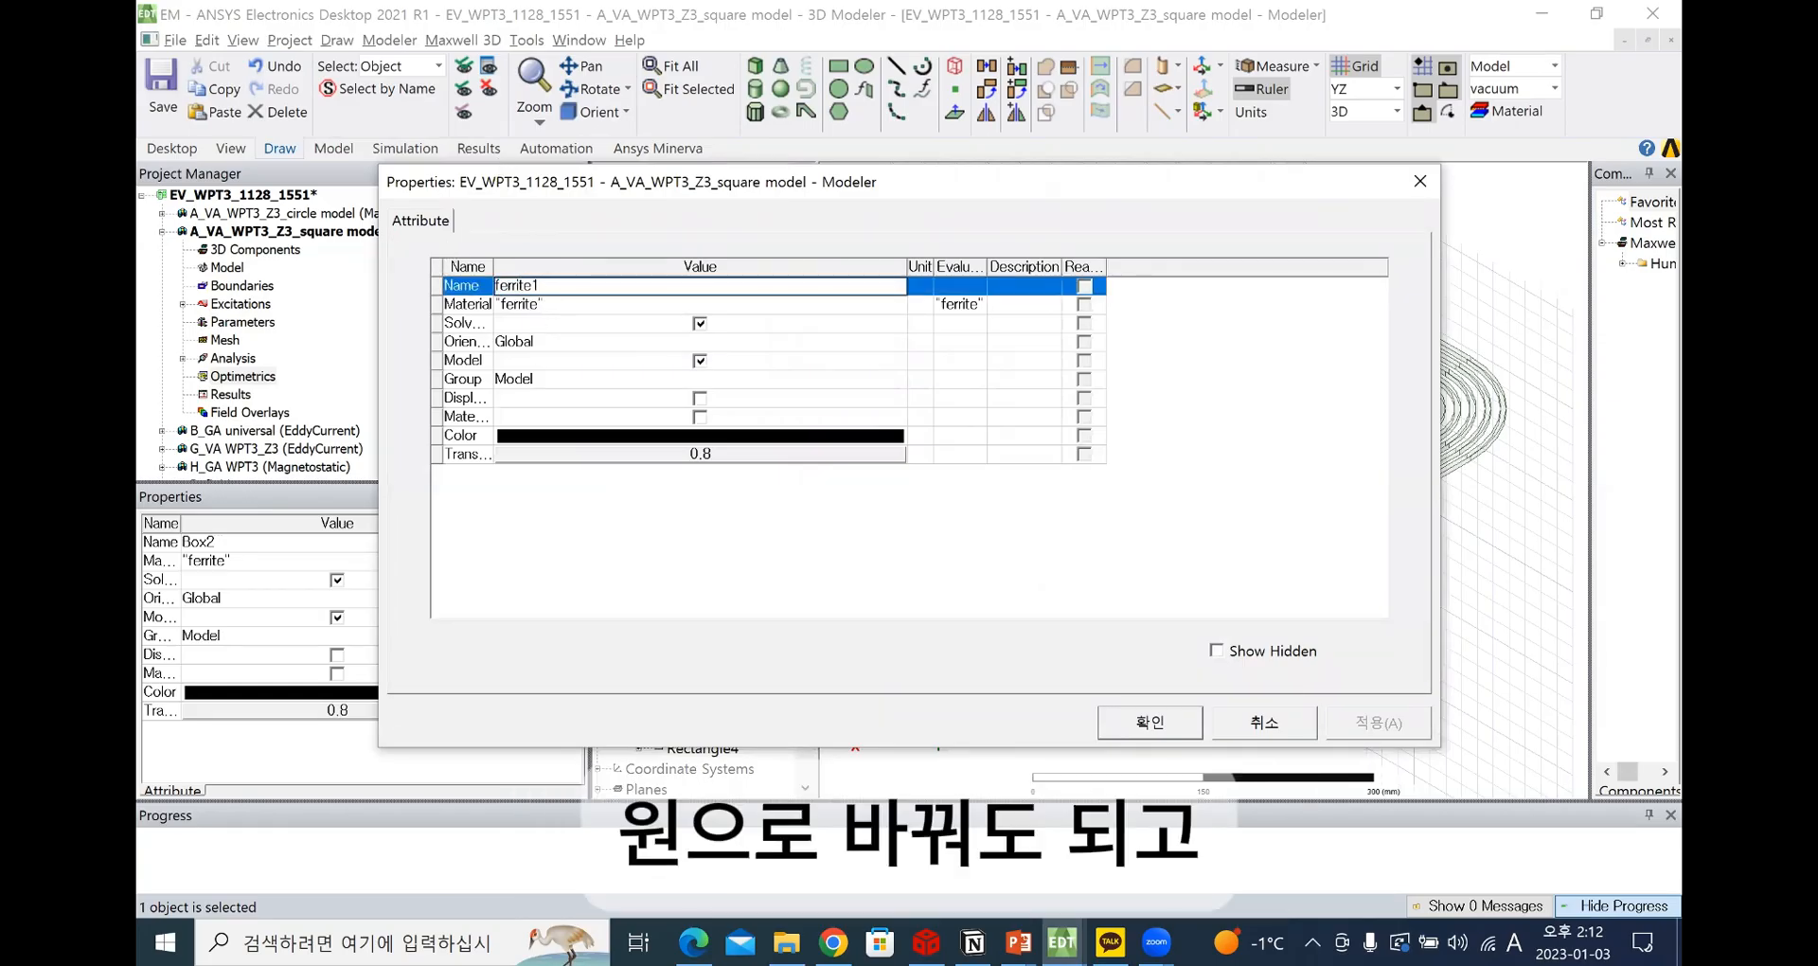
key(Return)
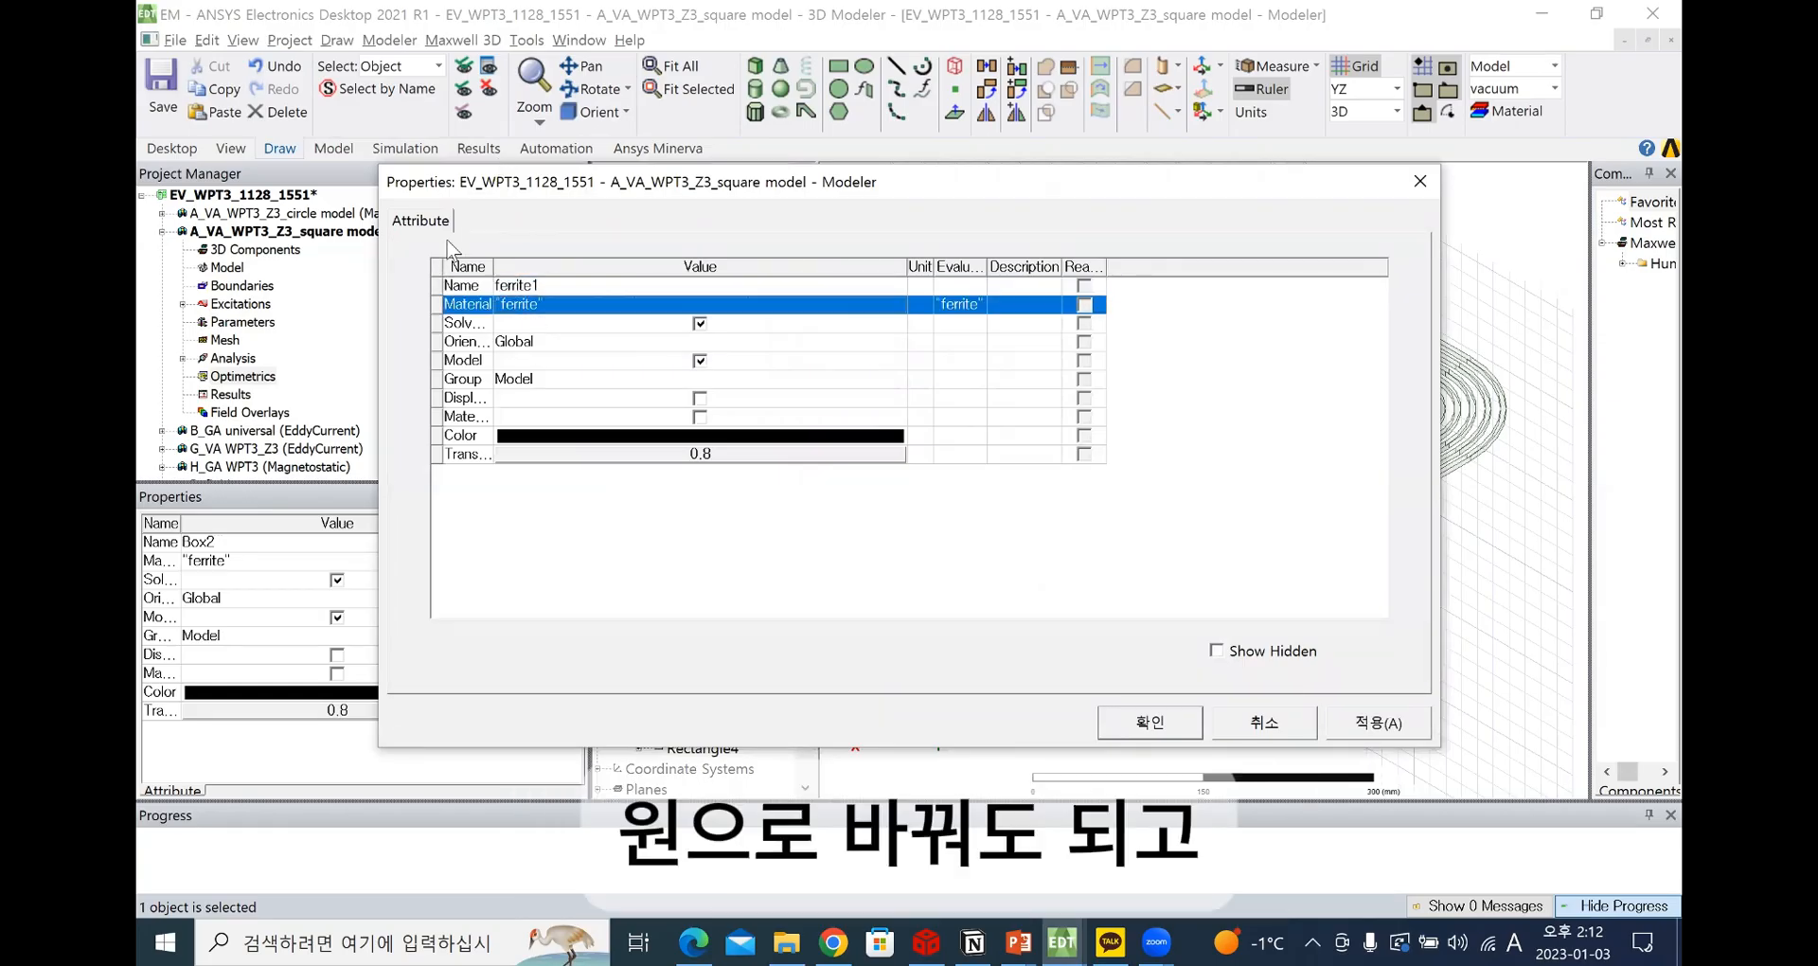
Review the material choices for Box2, widen the attribute name column and close the properties without applying changes
right_click(533, 309)
click(525, 308)
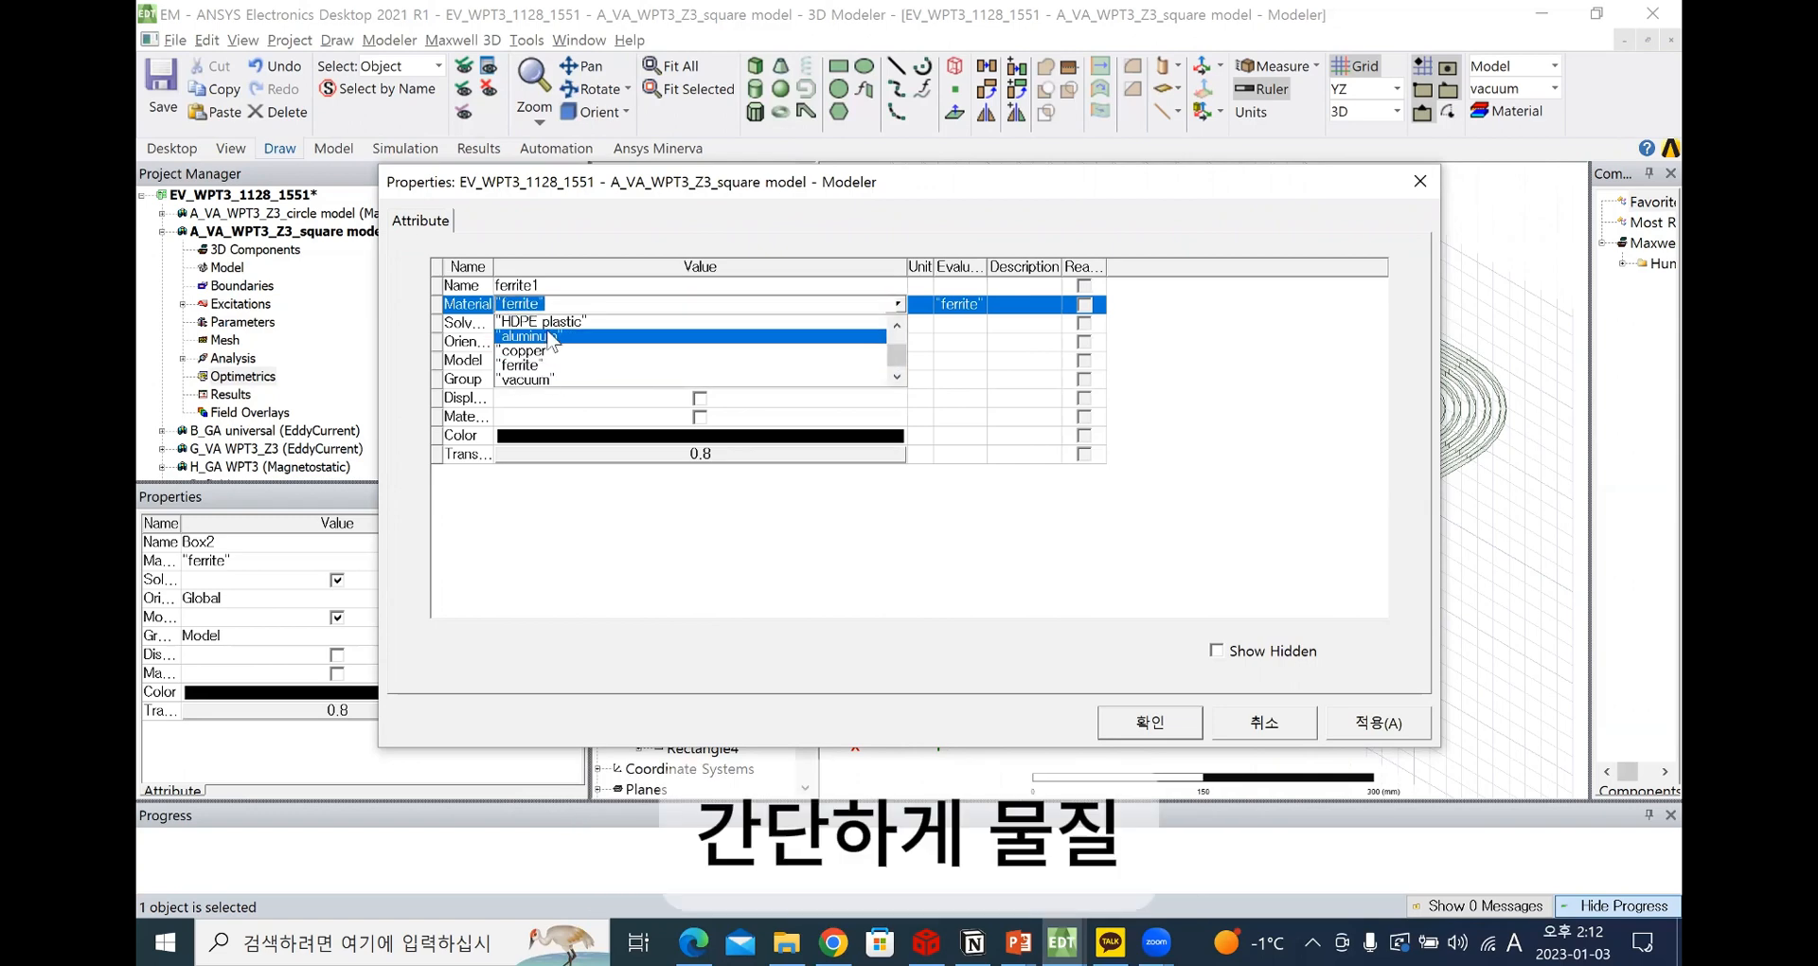
click(897, 307)
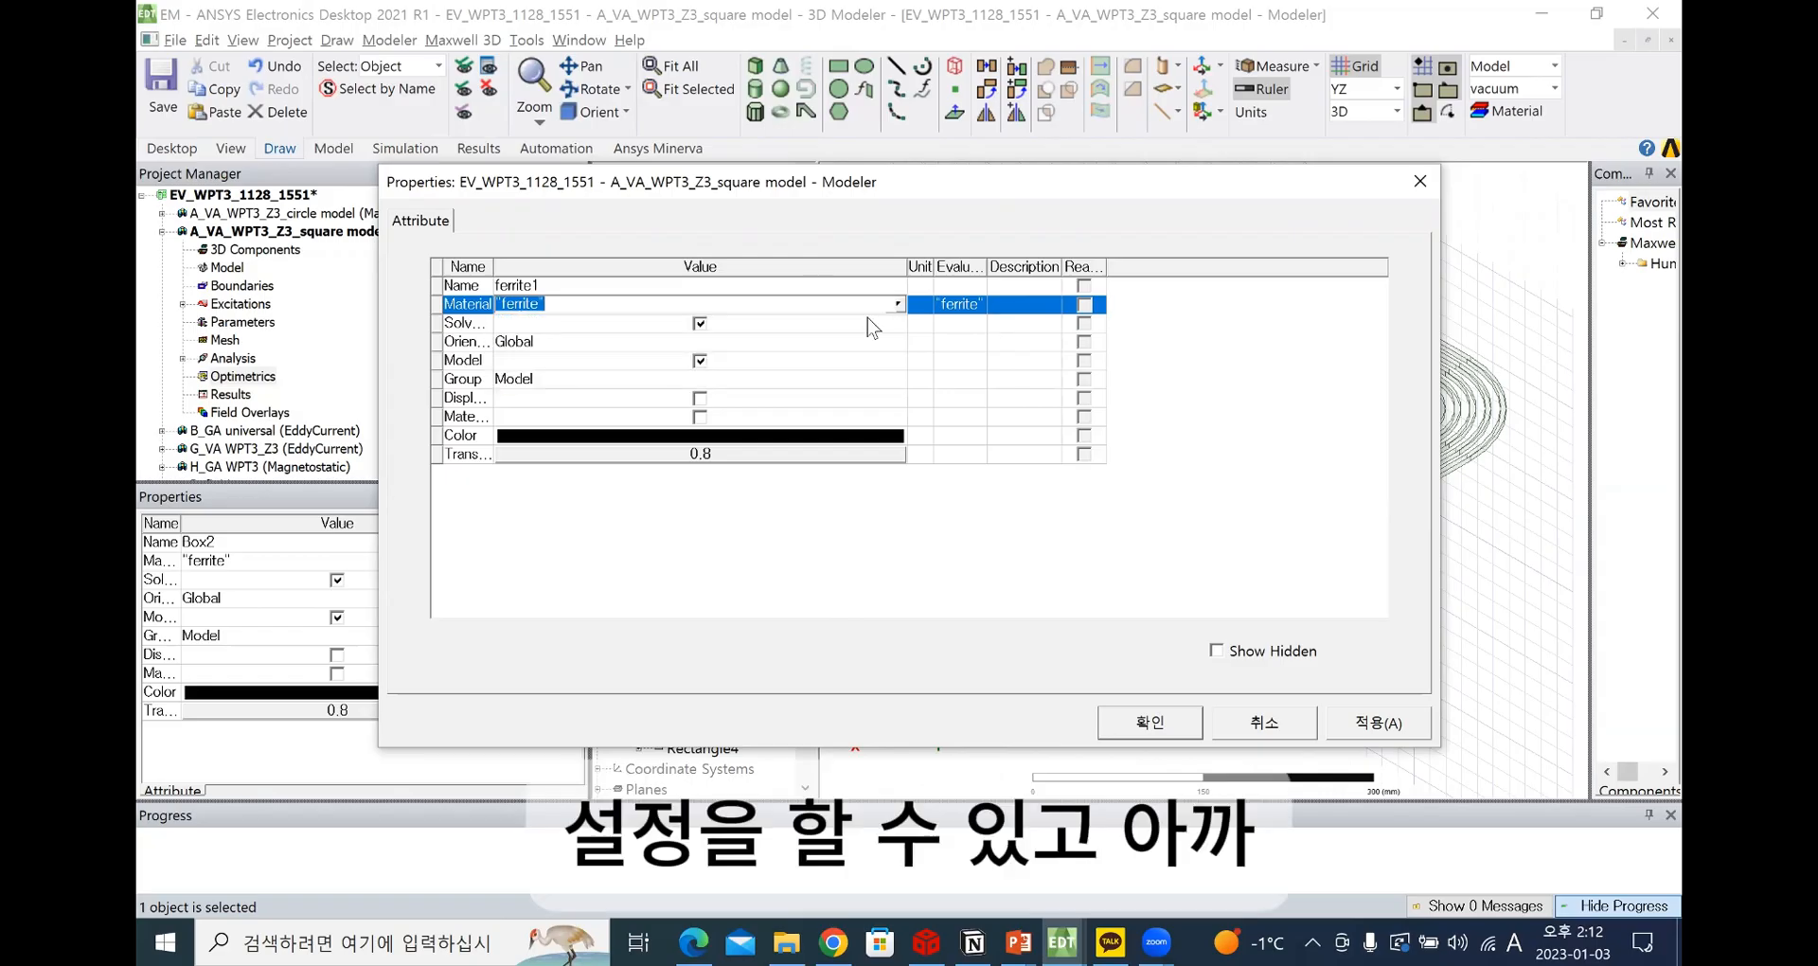
click(606, 606)
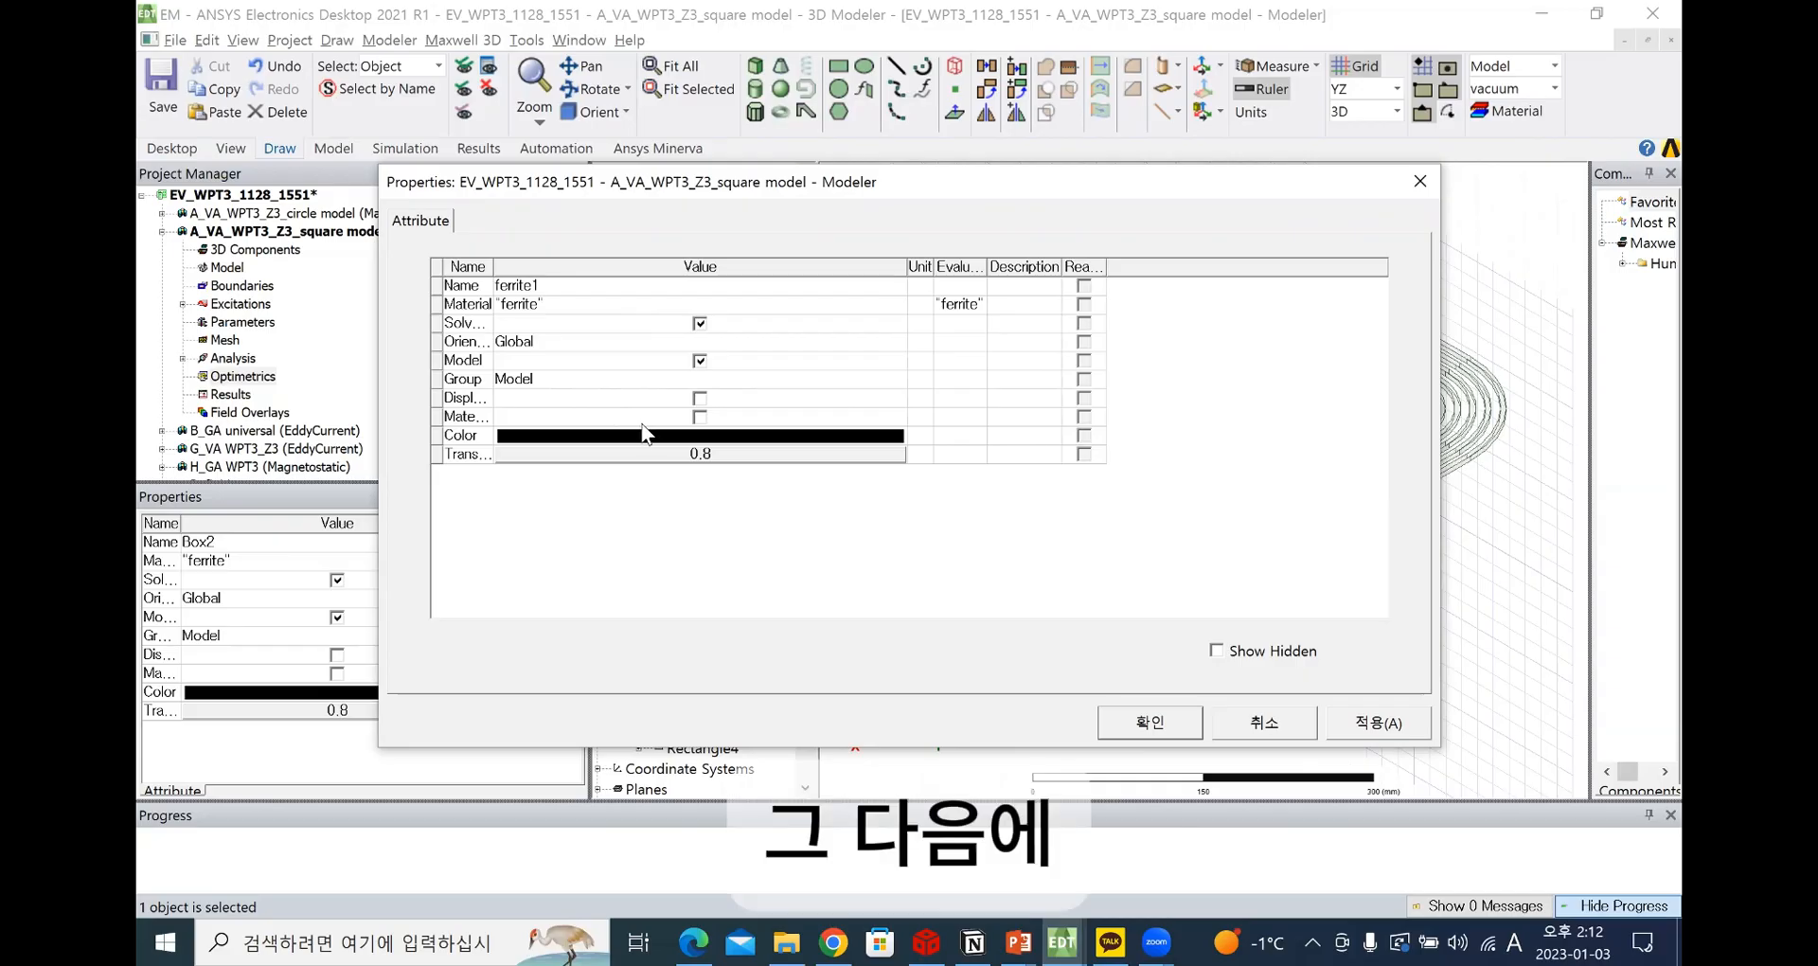
drag(501, 269, 577, 268)
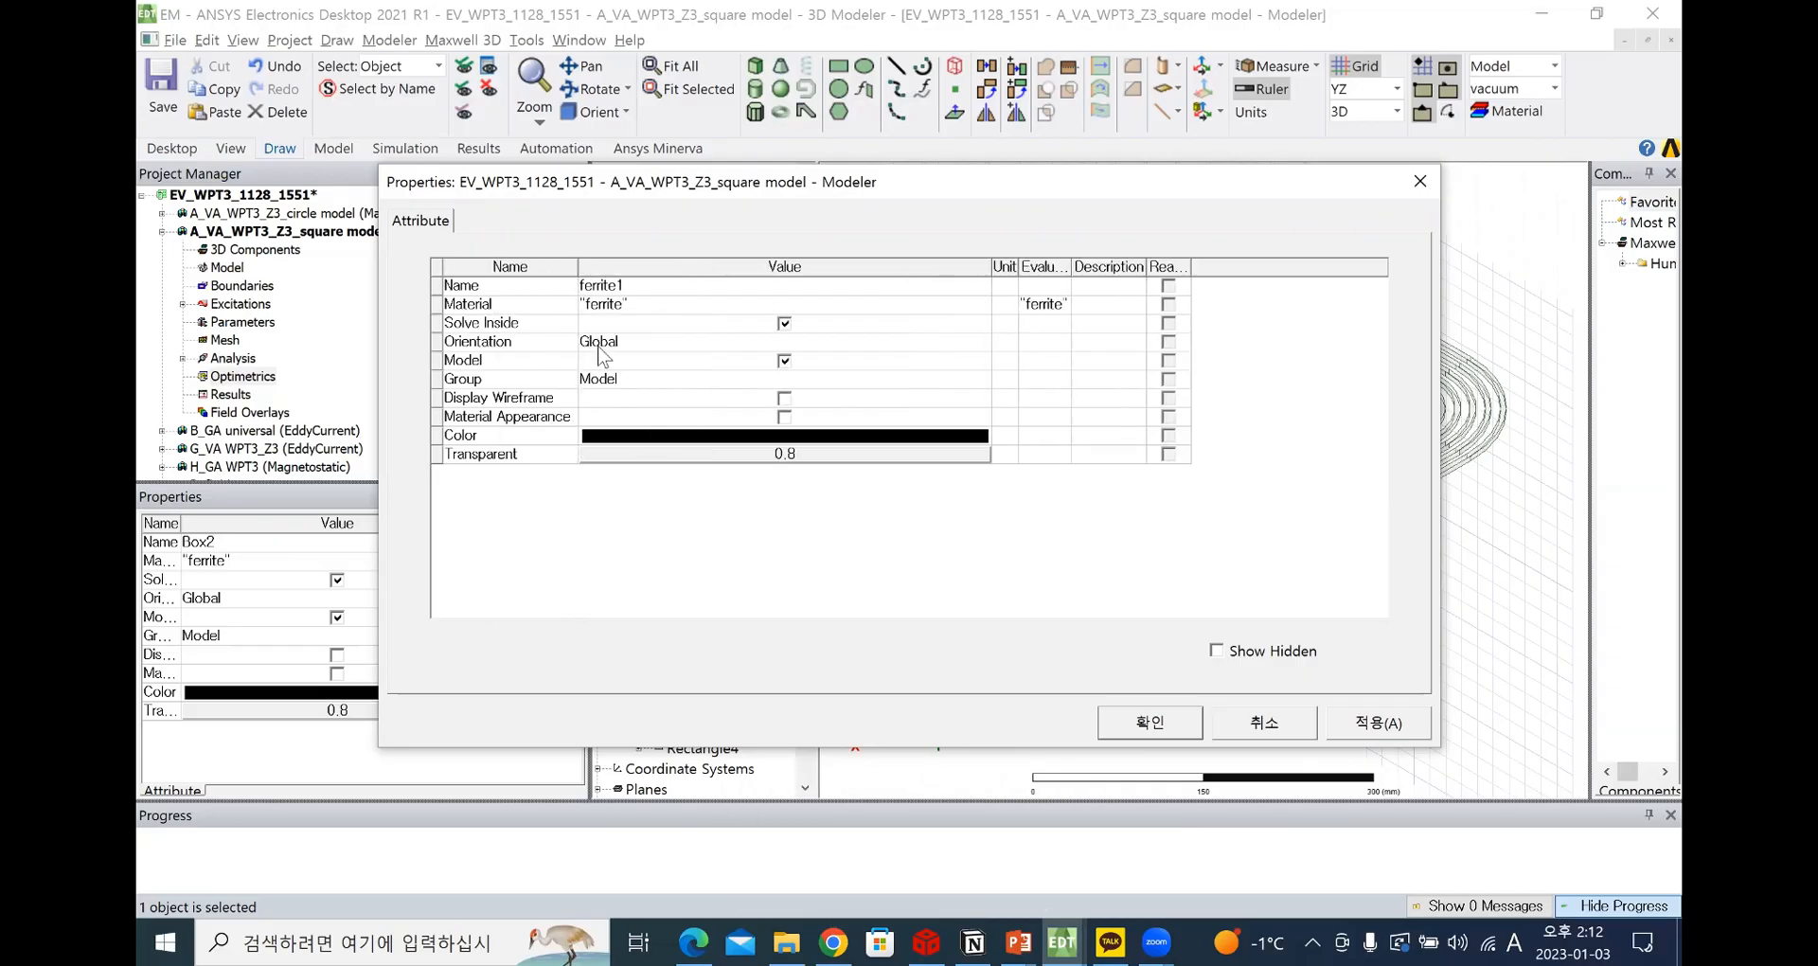
click(1420, 181)
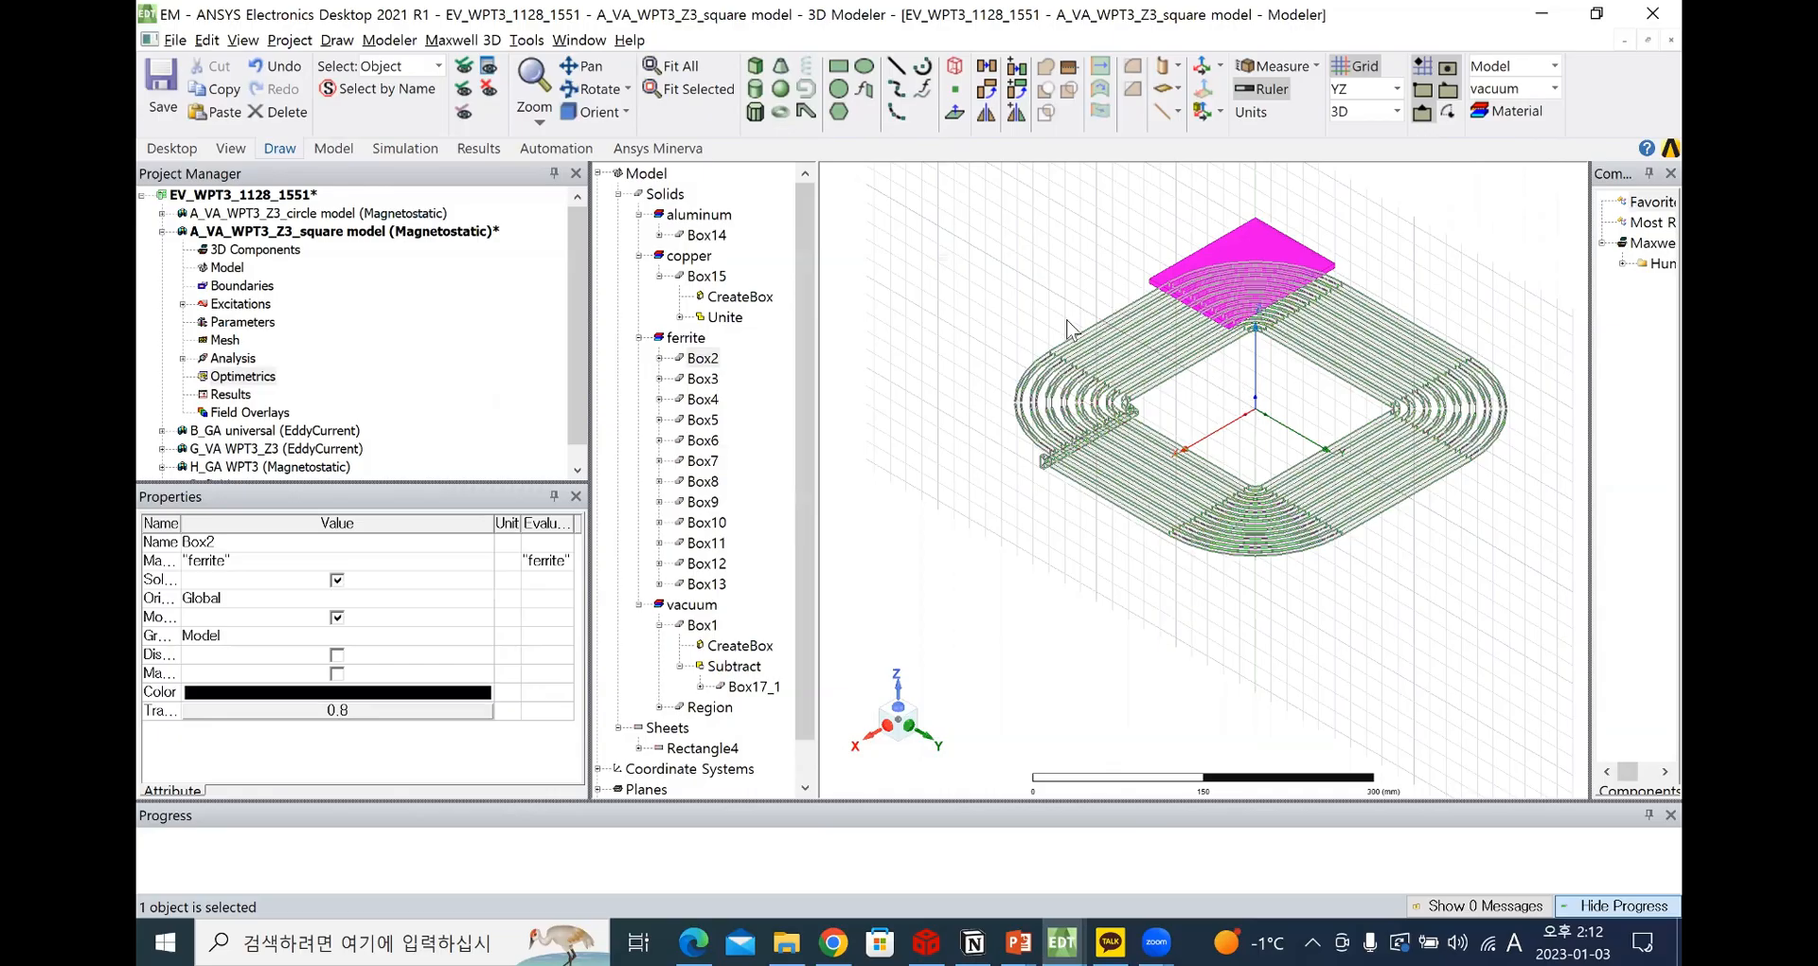
Change the display color of the copper coil Box15 to orange (Red 255, Green 128, Blue 64)
click(1117, 346)
scroll(1117, 346, up, 3)
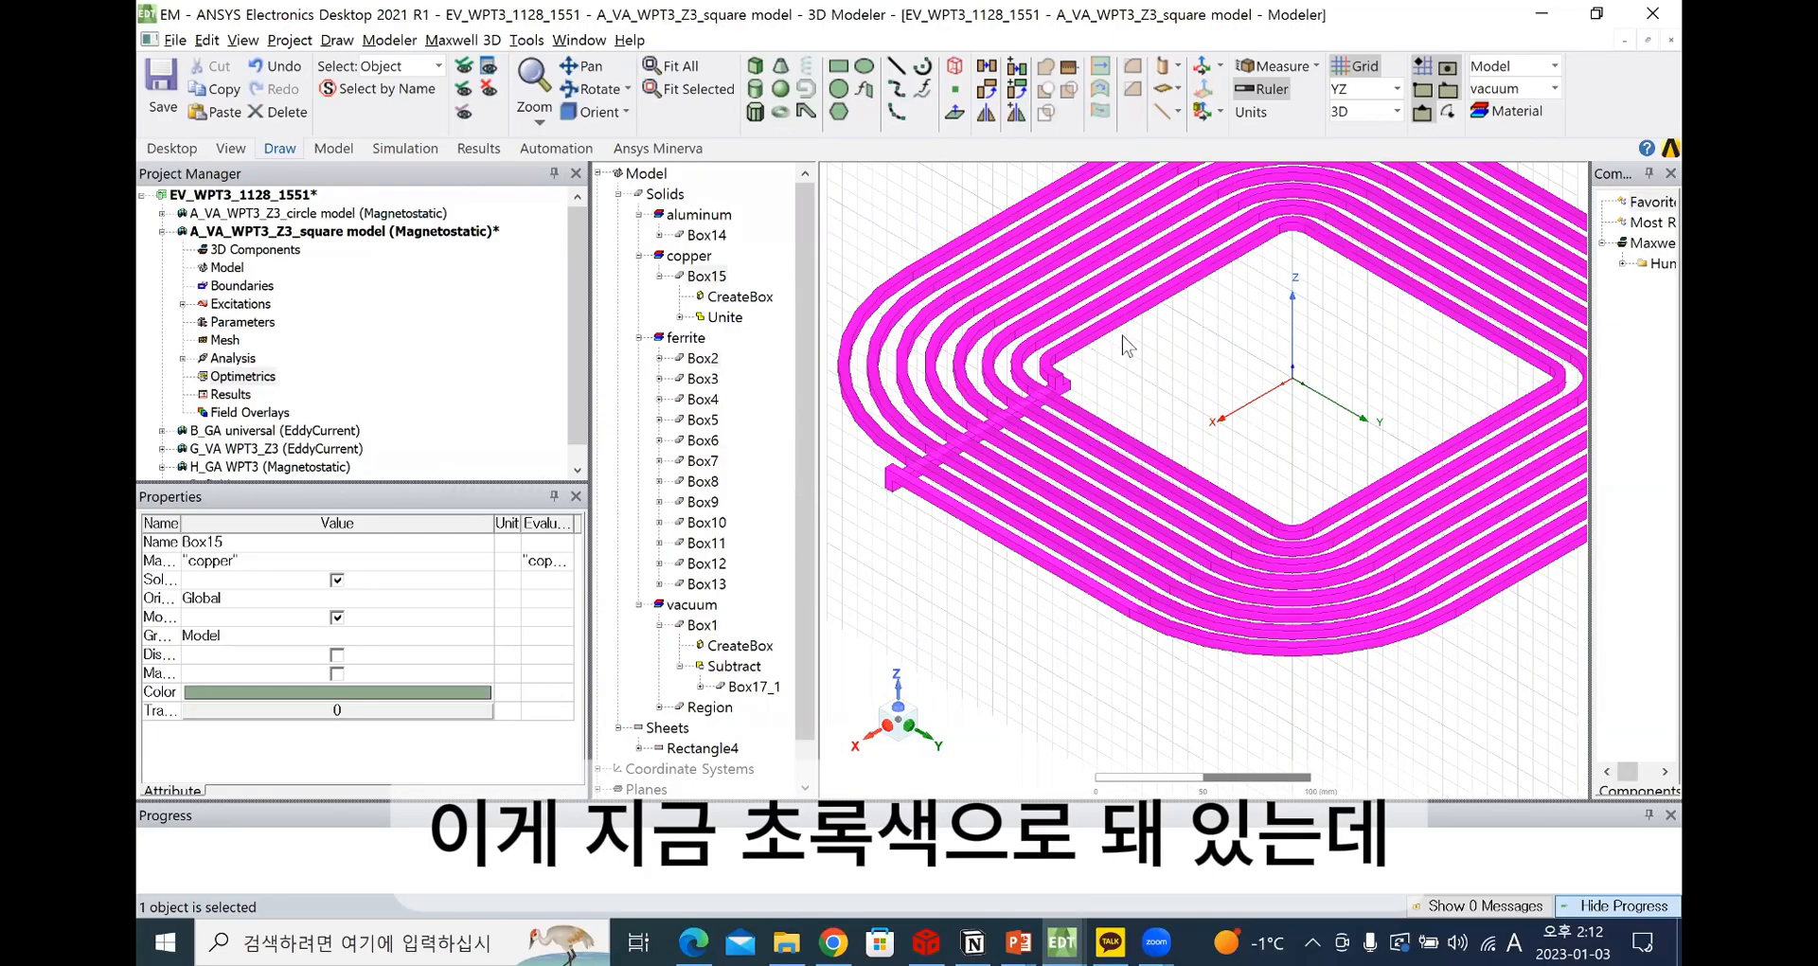
click(1131, 322)
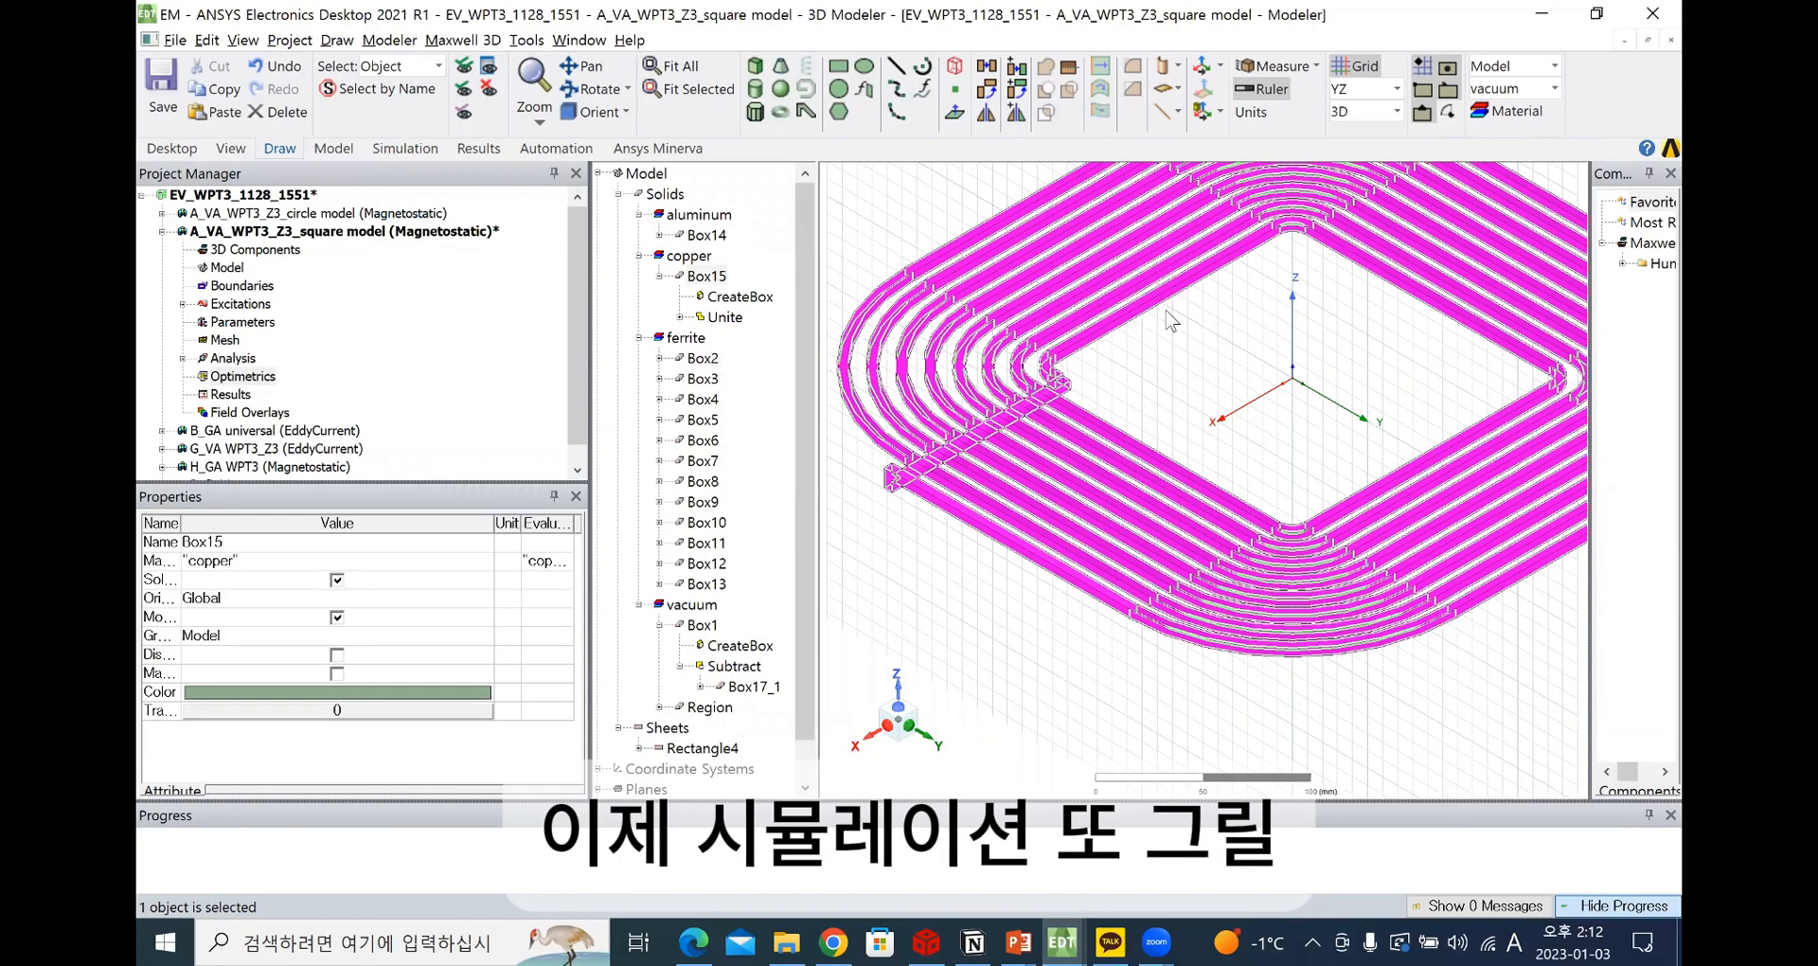
scroll(1018, 364, up, 2)
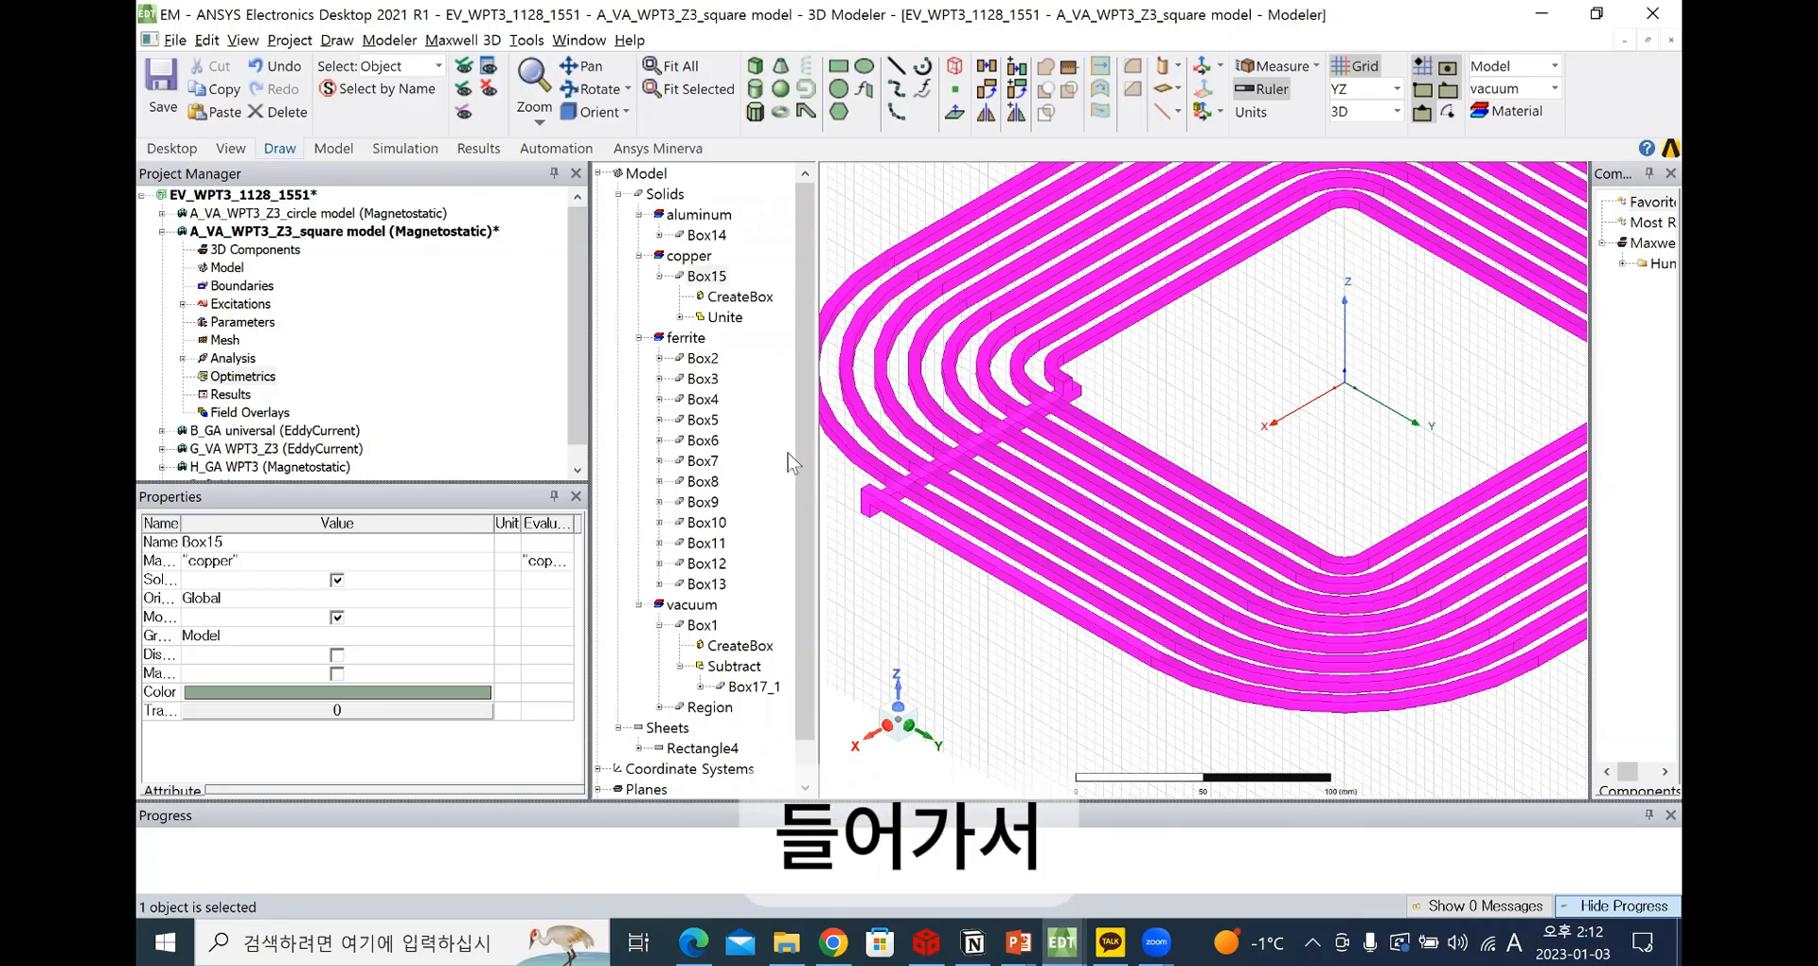
click(783, 419)
click(785, 419)
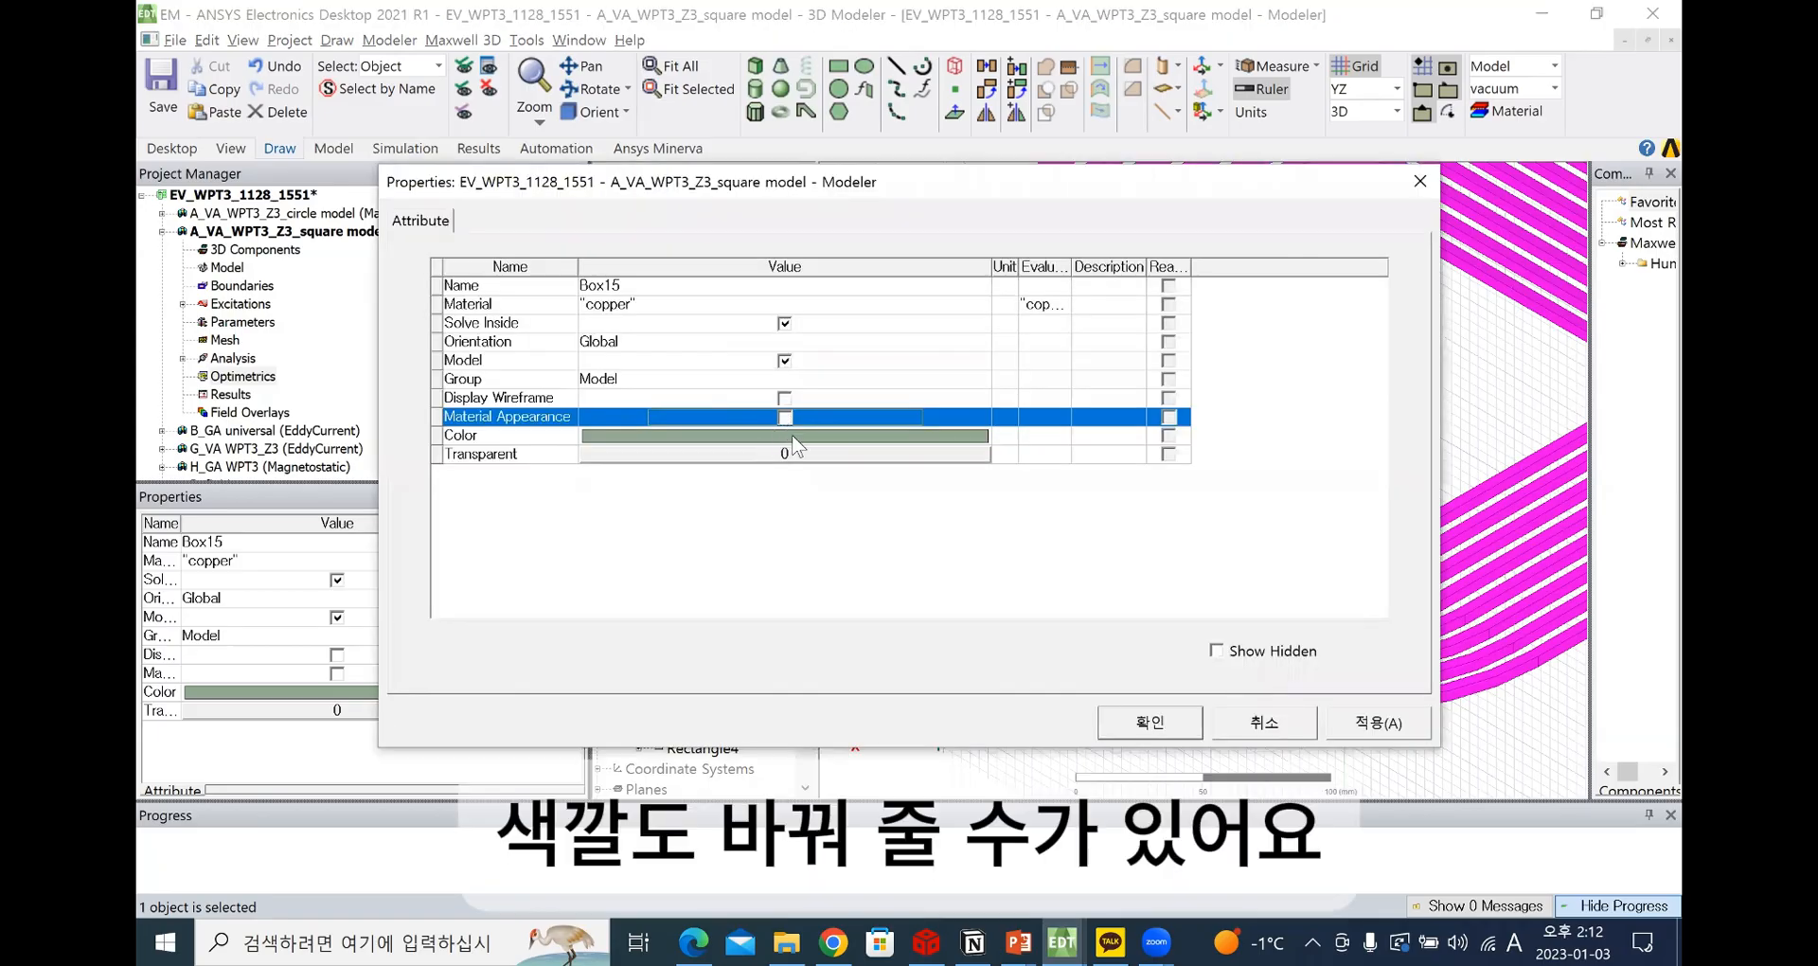
click(797, 438)
click(694, 390)
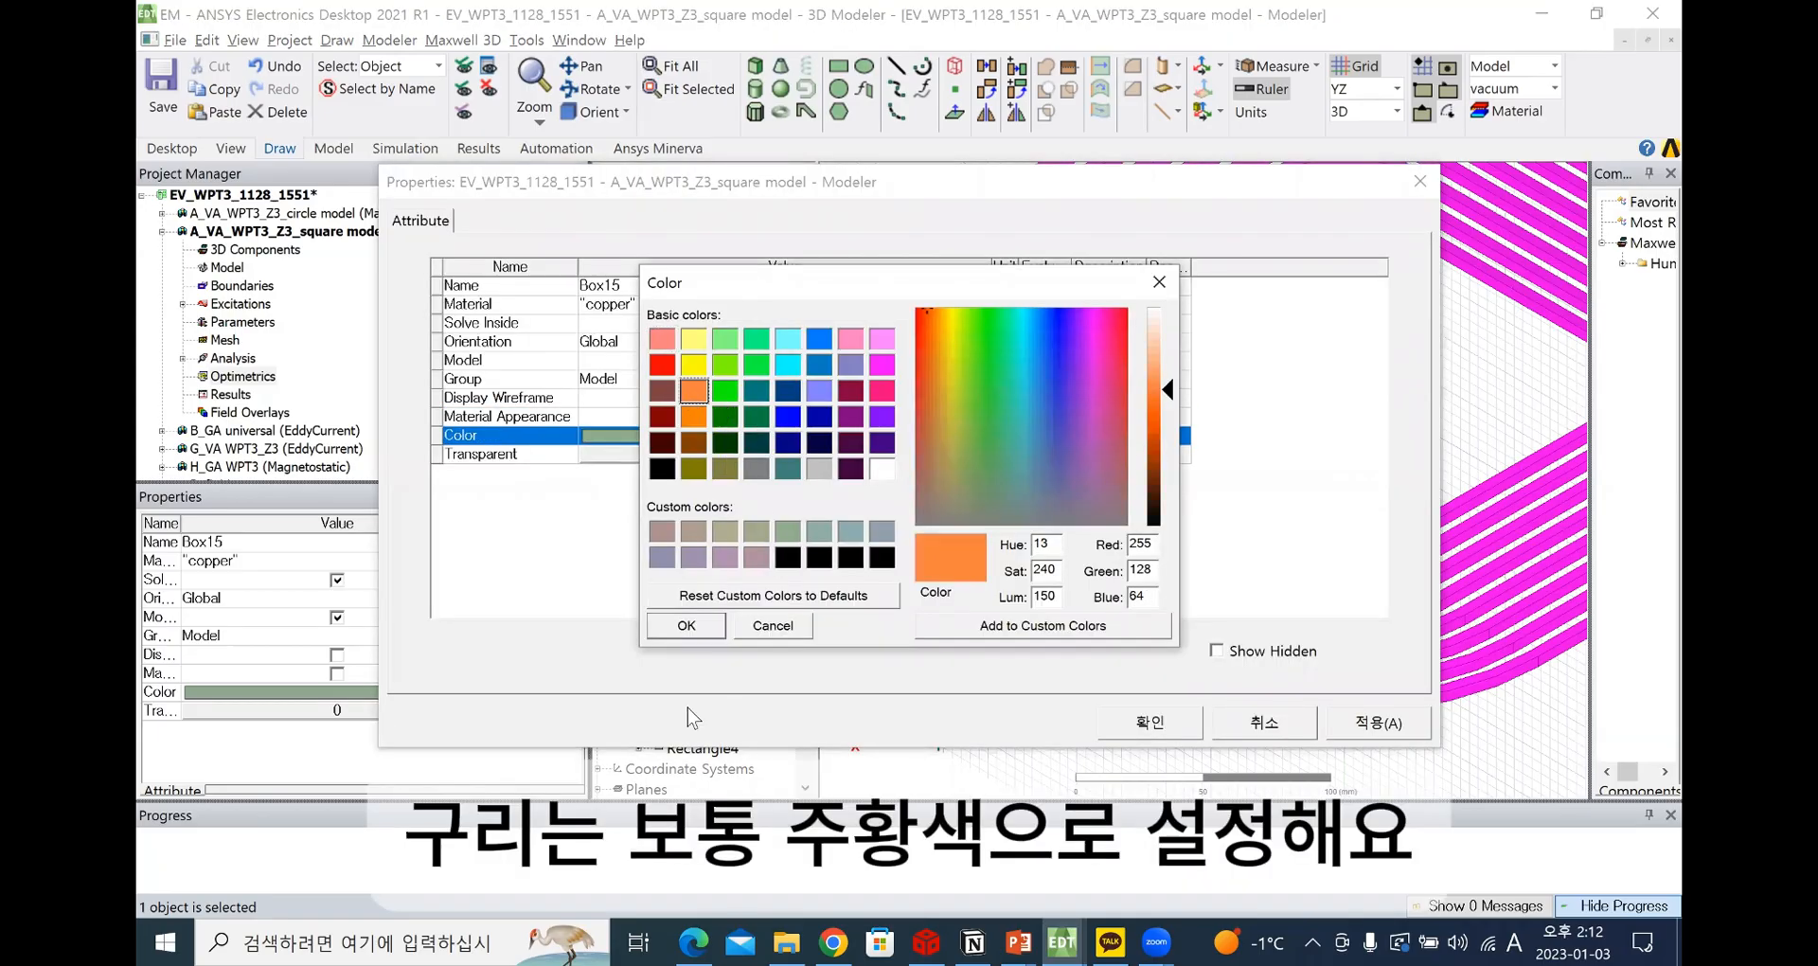
click(687, 626)
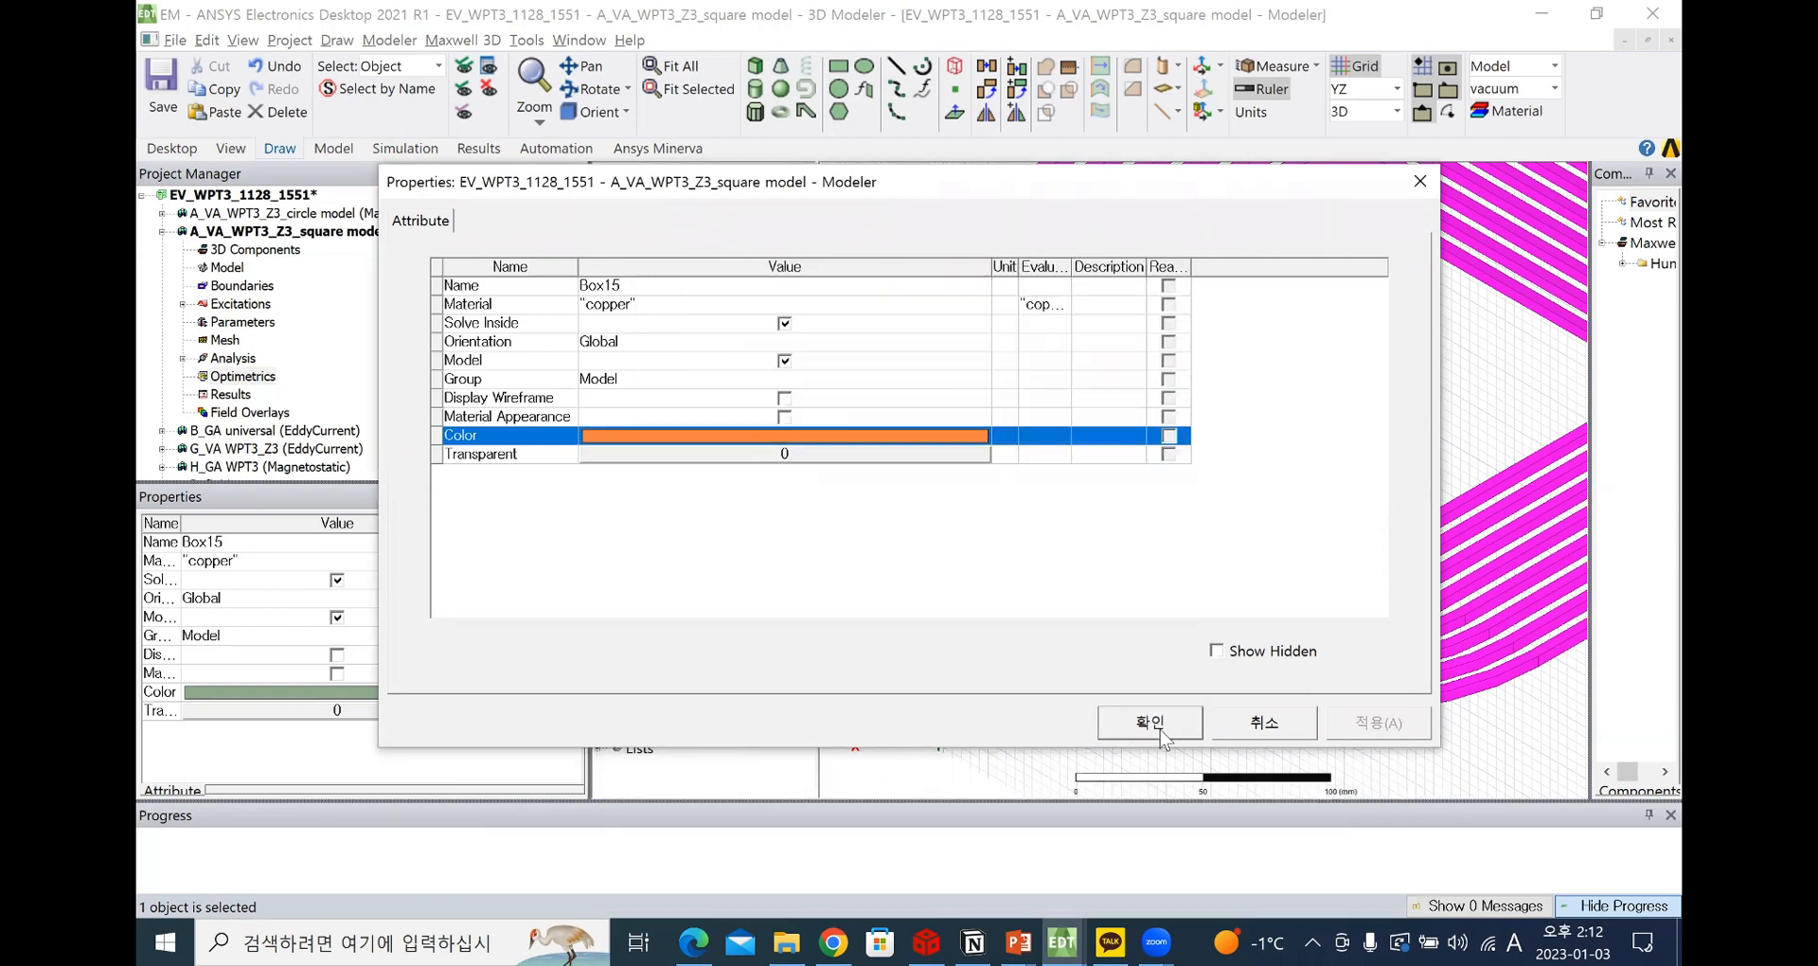
click(1155, 725)
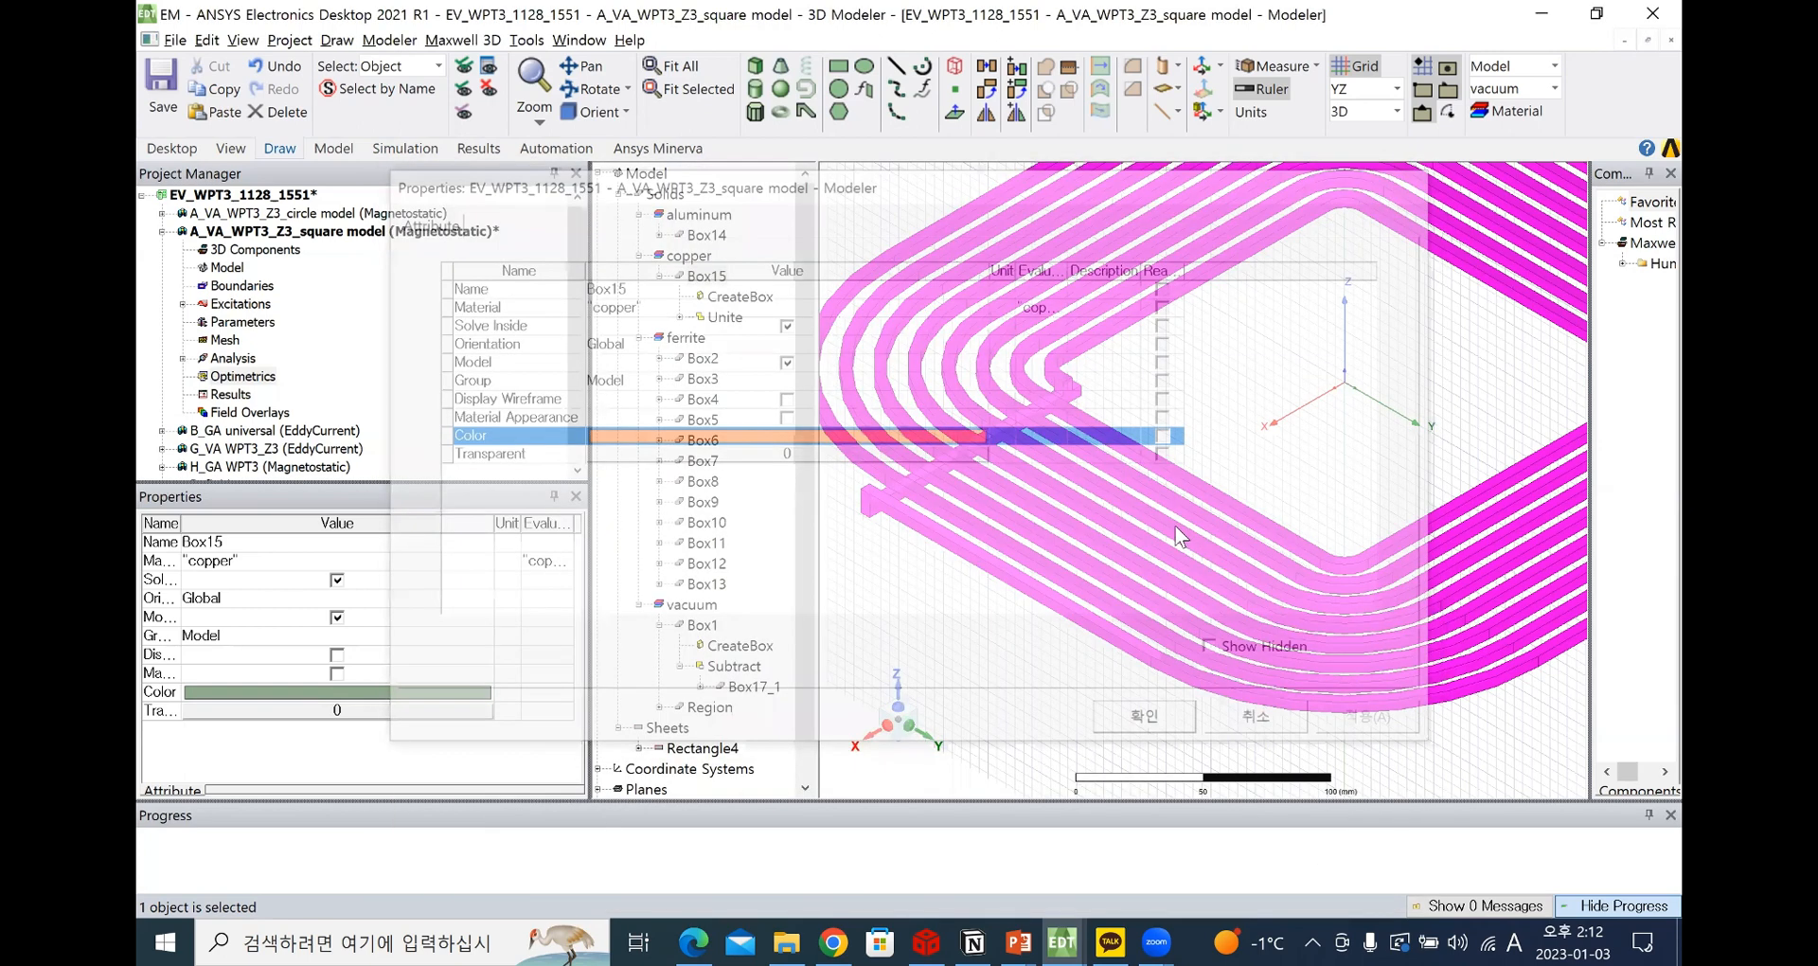
click(1172, 782)
scroll(1174, 526, down, 2)
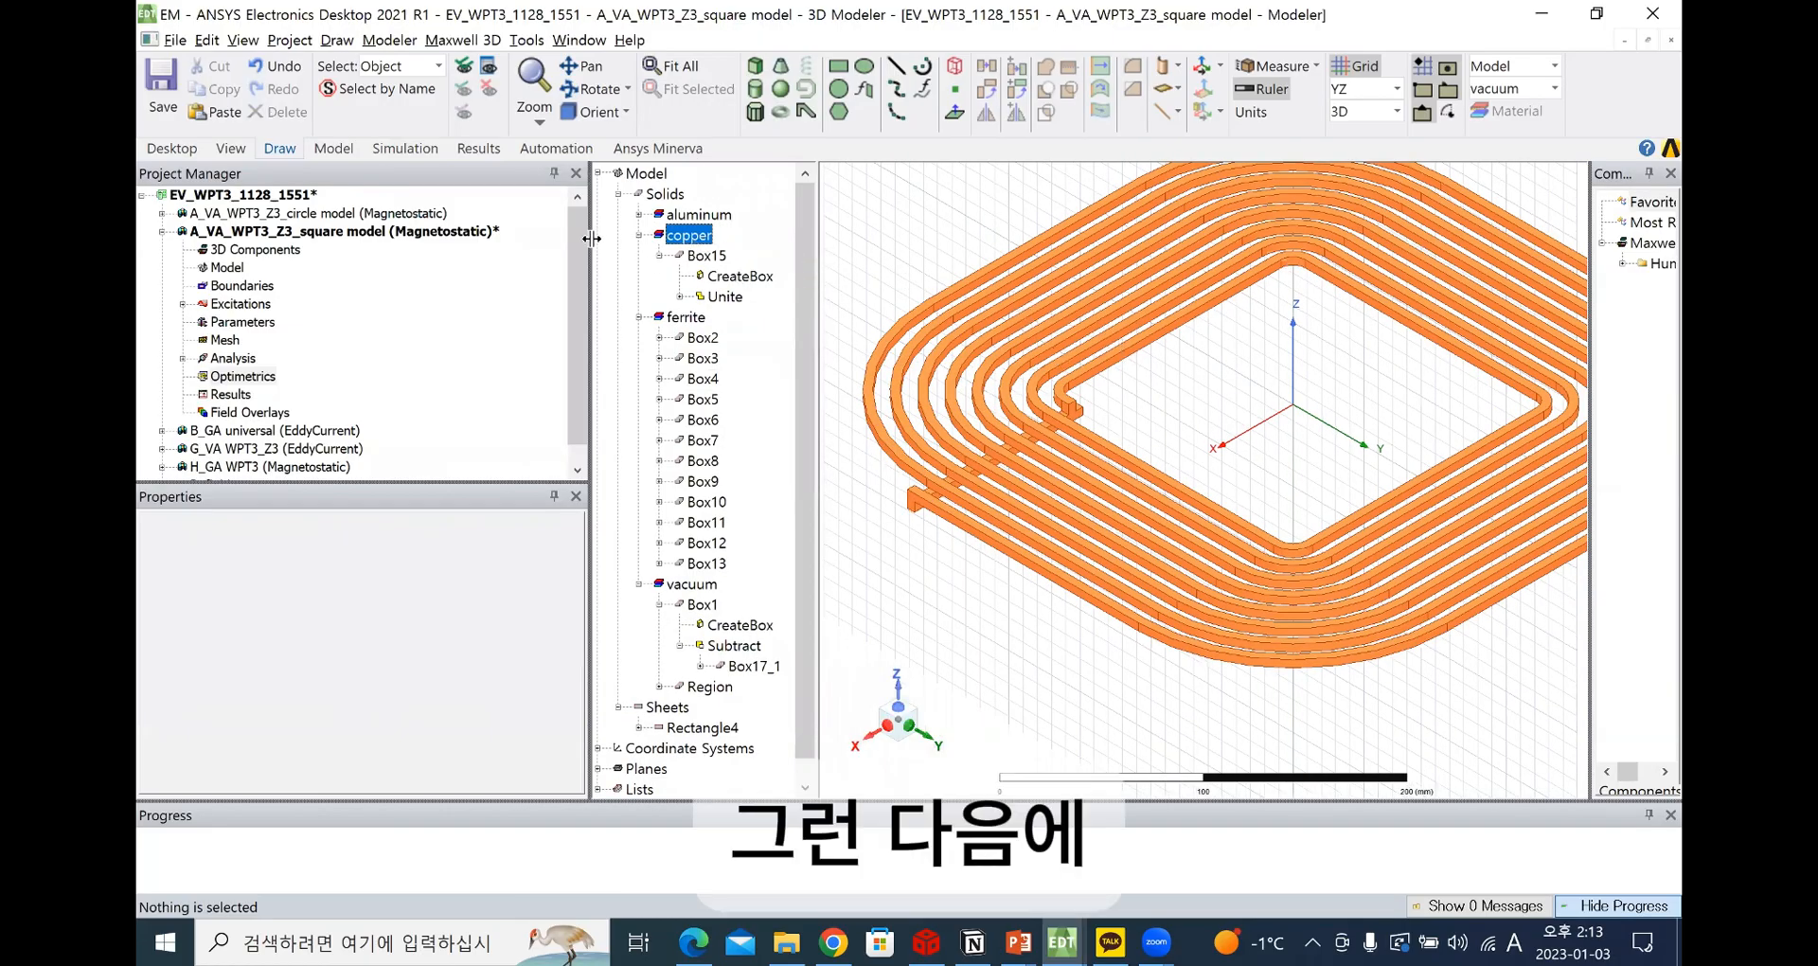
Inspect the position and size parameters of Box15's CreateBox command, close them unchanged, and view the square model's design variables
click(708, 256)
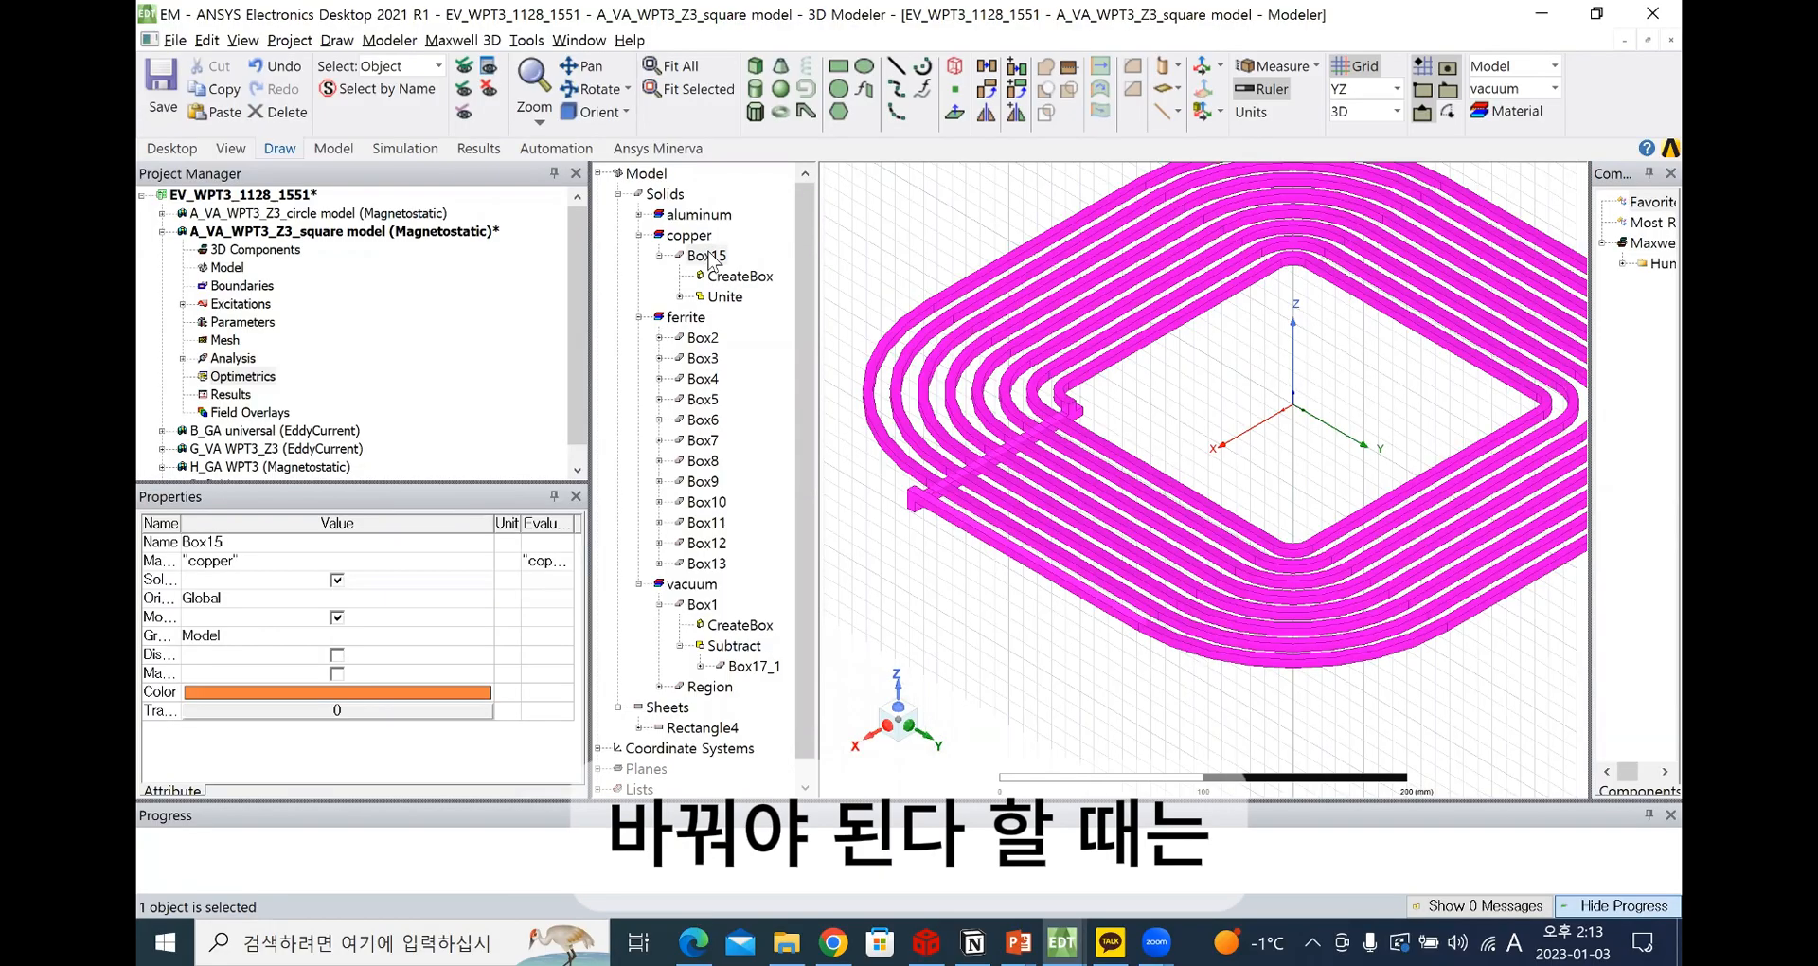
double_click(710, 257)
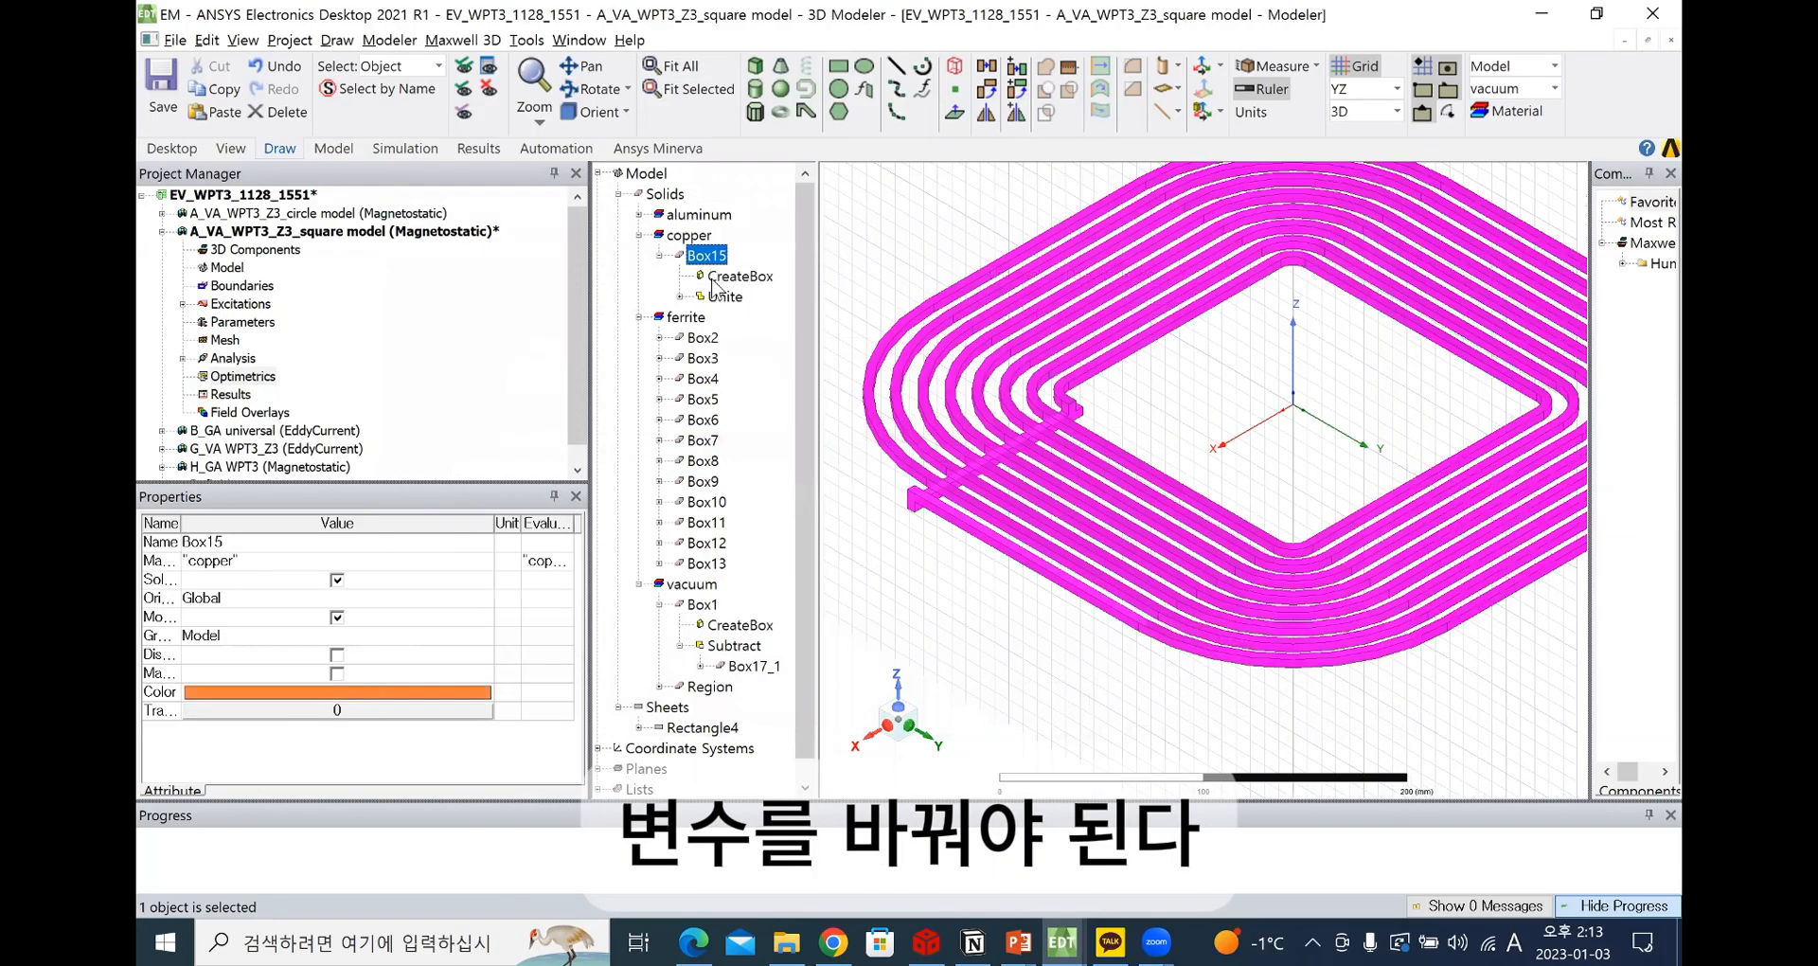
click(748, 279)
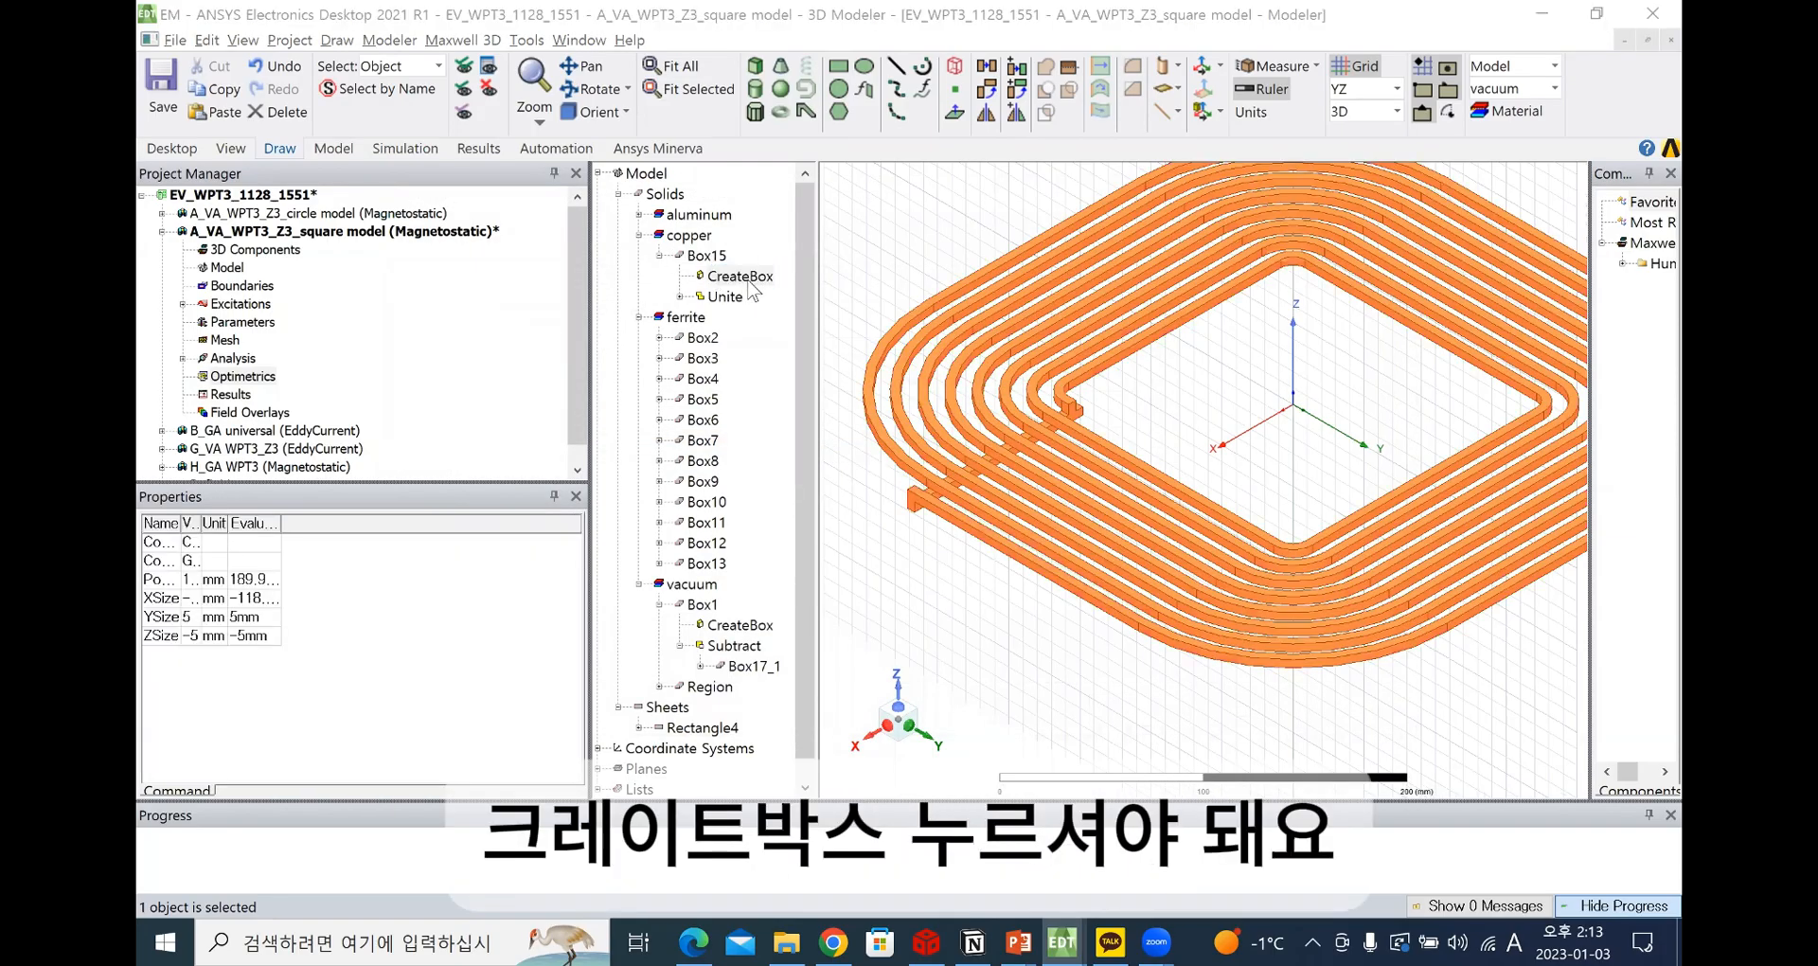
double_click(740, 276)
click(848, 330)
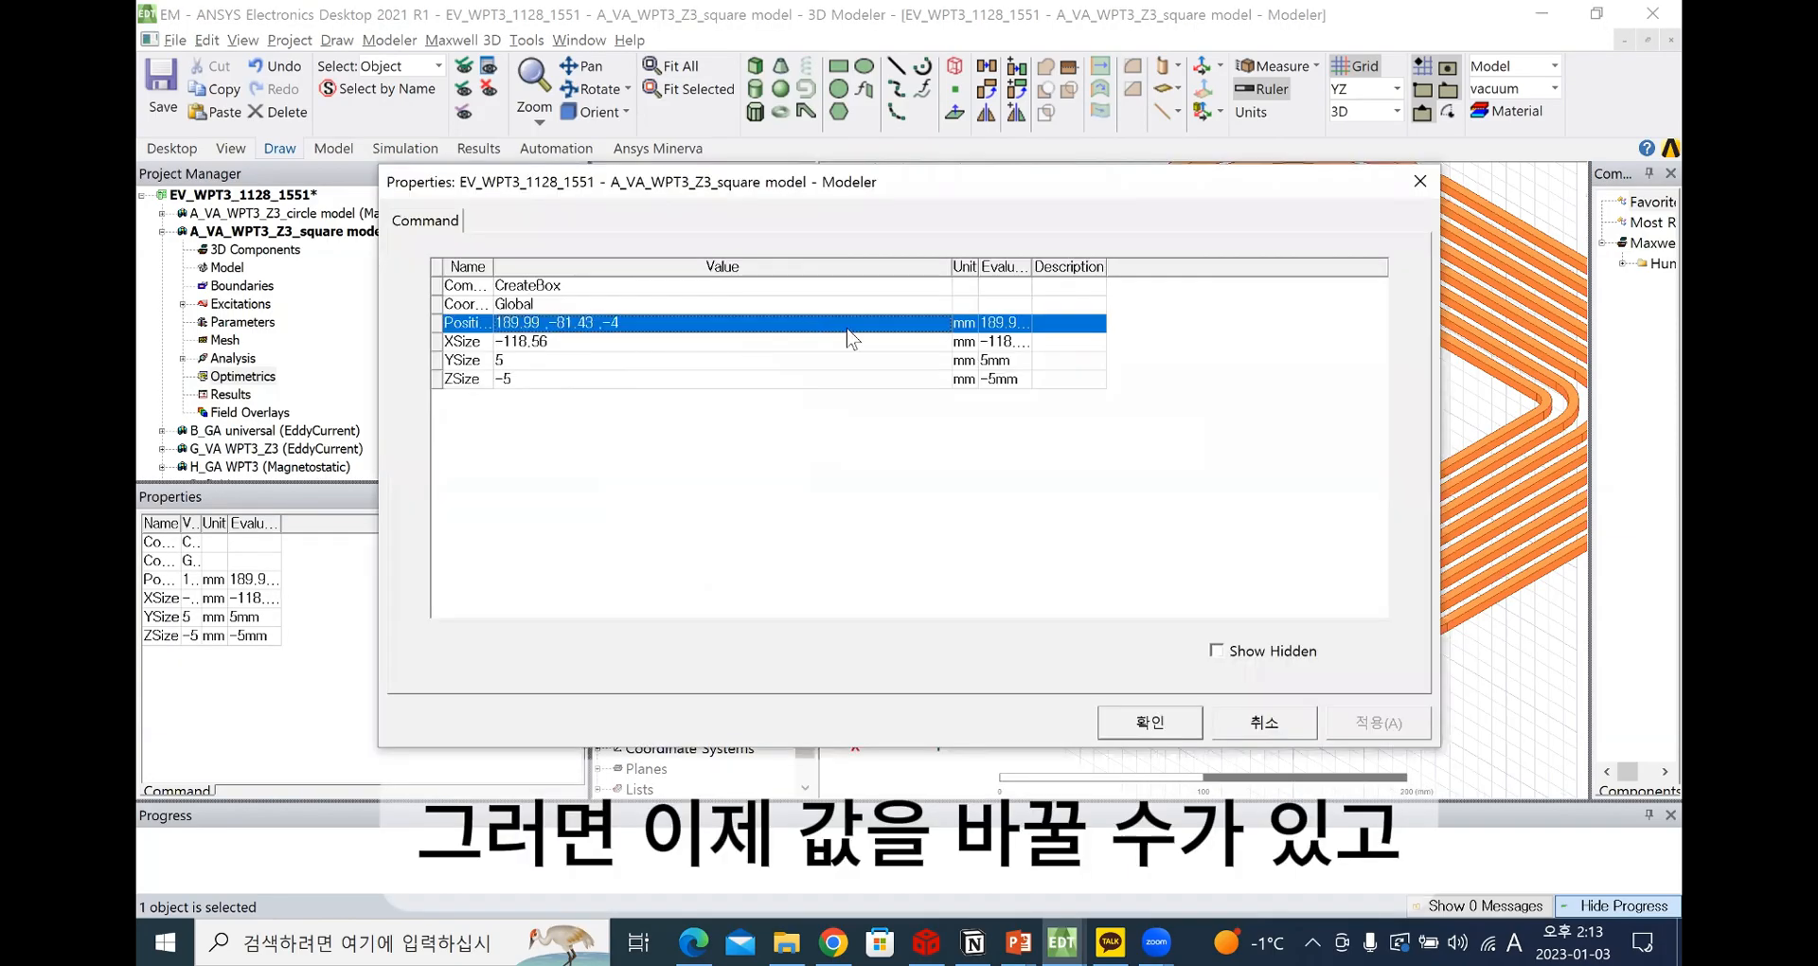
click(1420, 181)
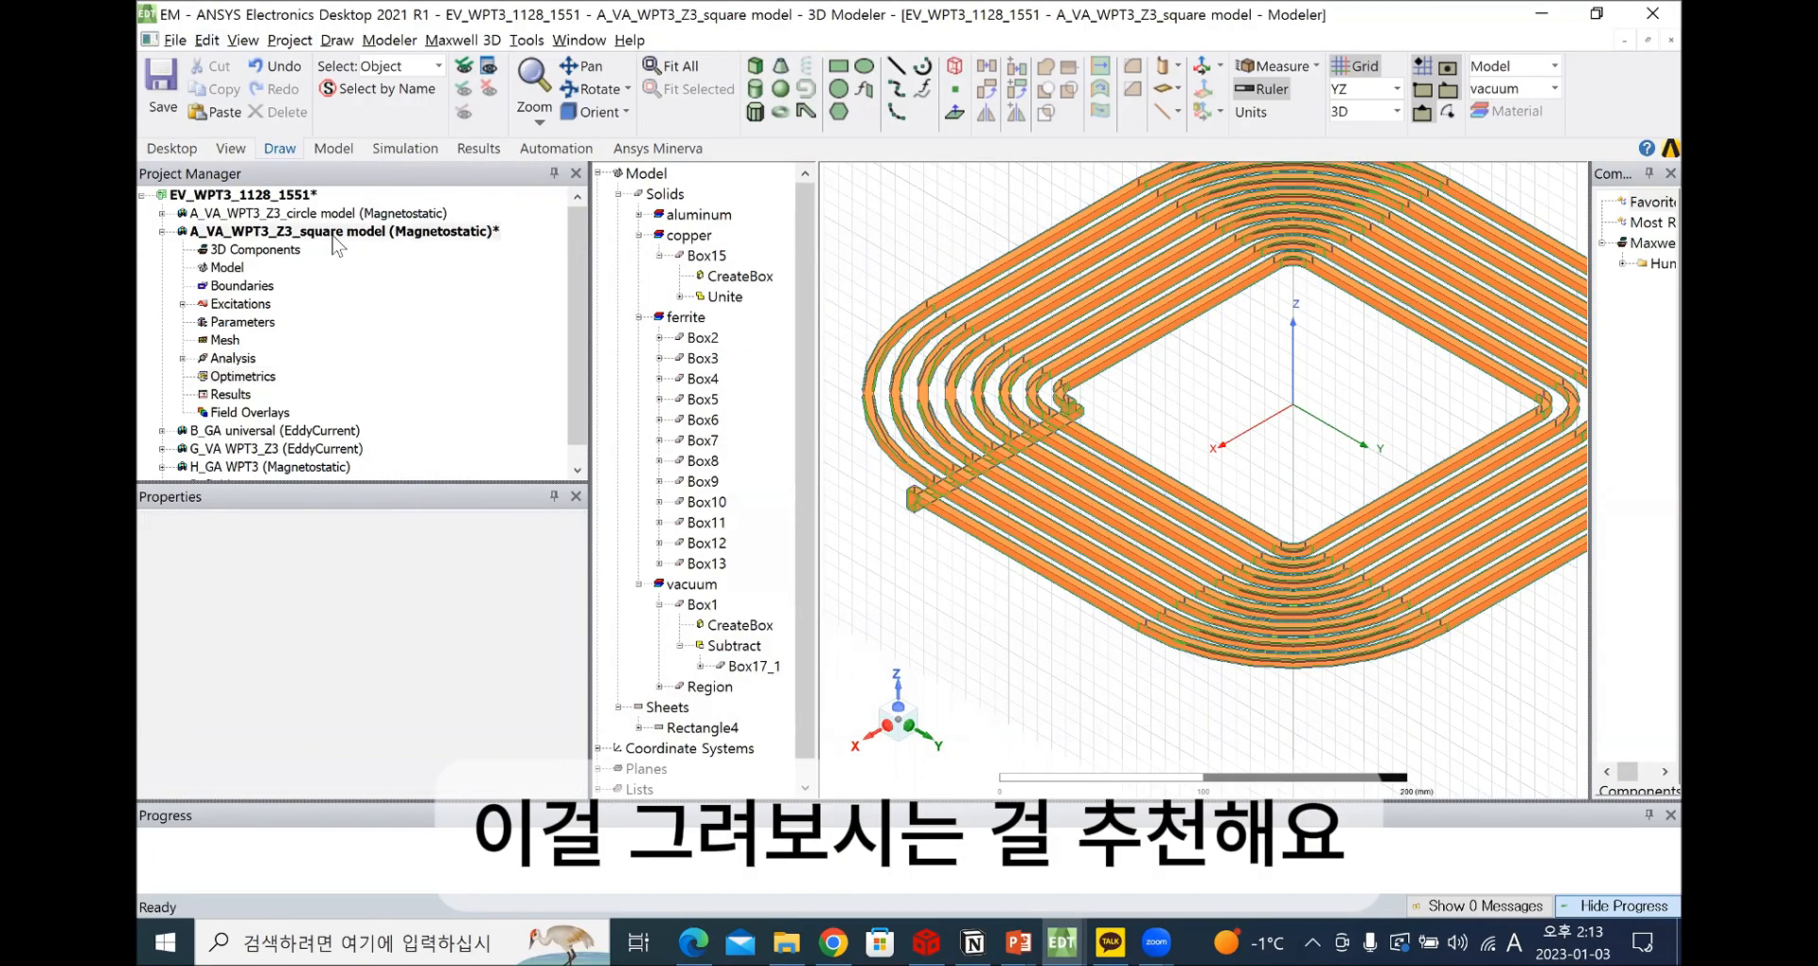
click(337, 237)
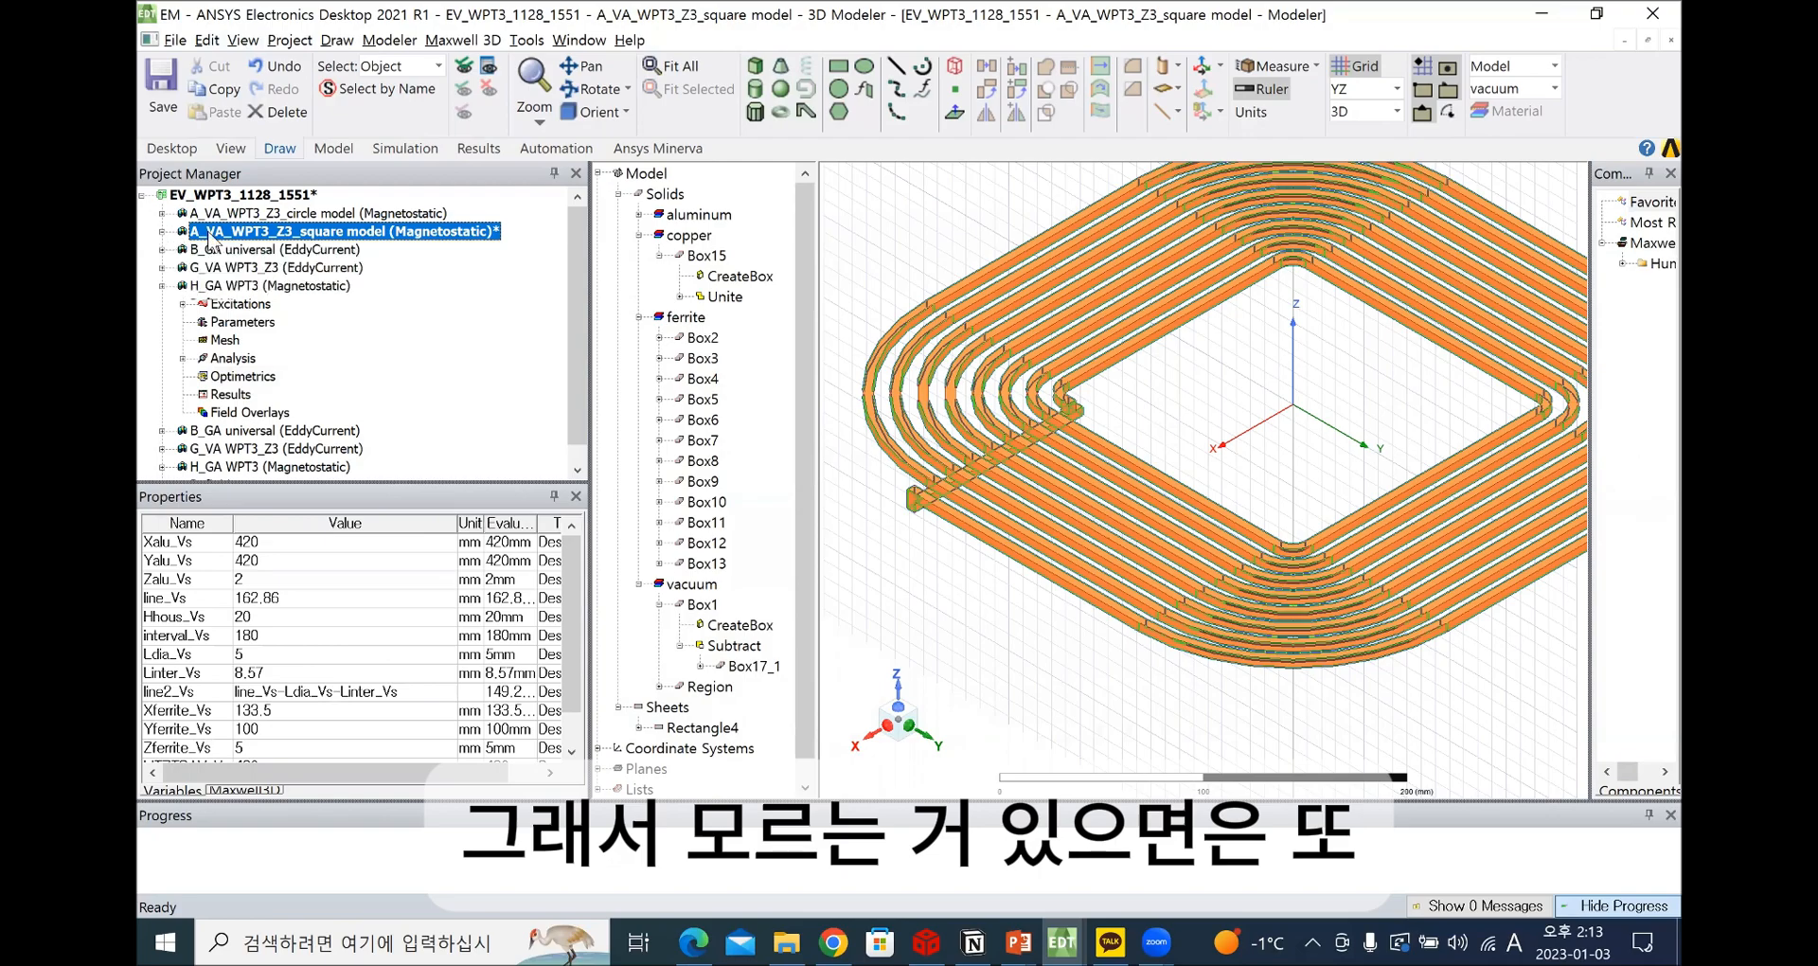